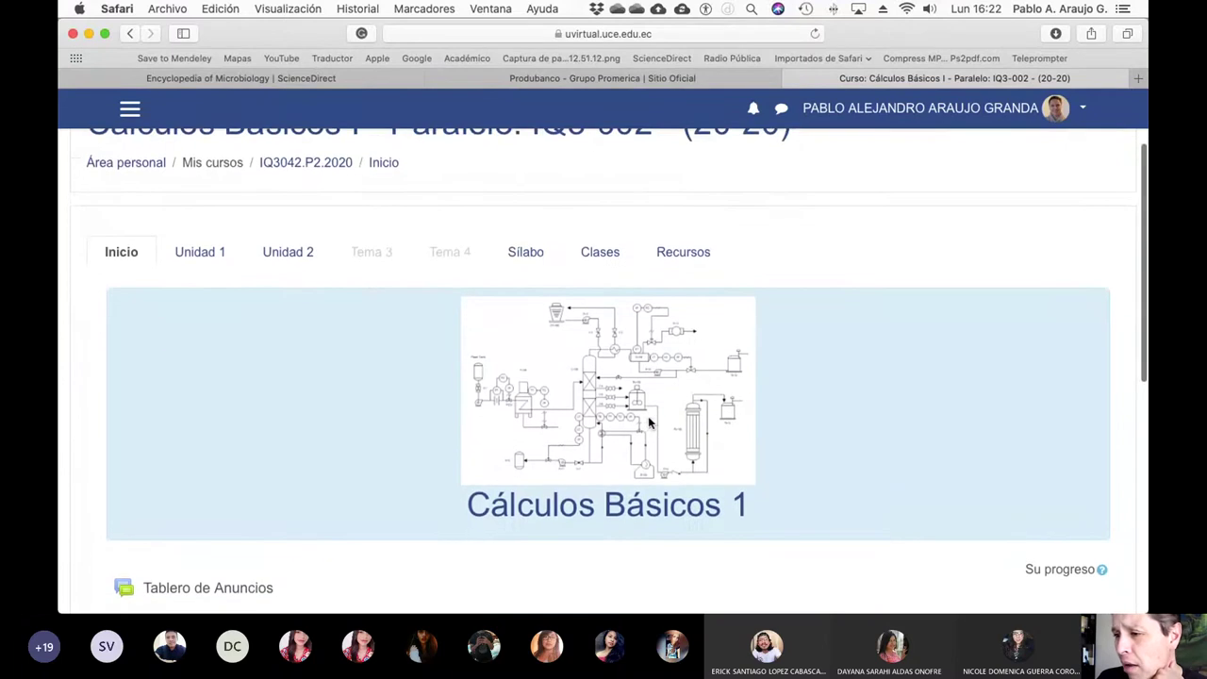
Step: Open the Unidad 1 section of the Cálculos Básicos I course and review its activities and interaction items
scroll(648, 416, up, 7)
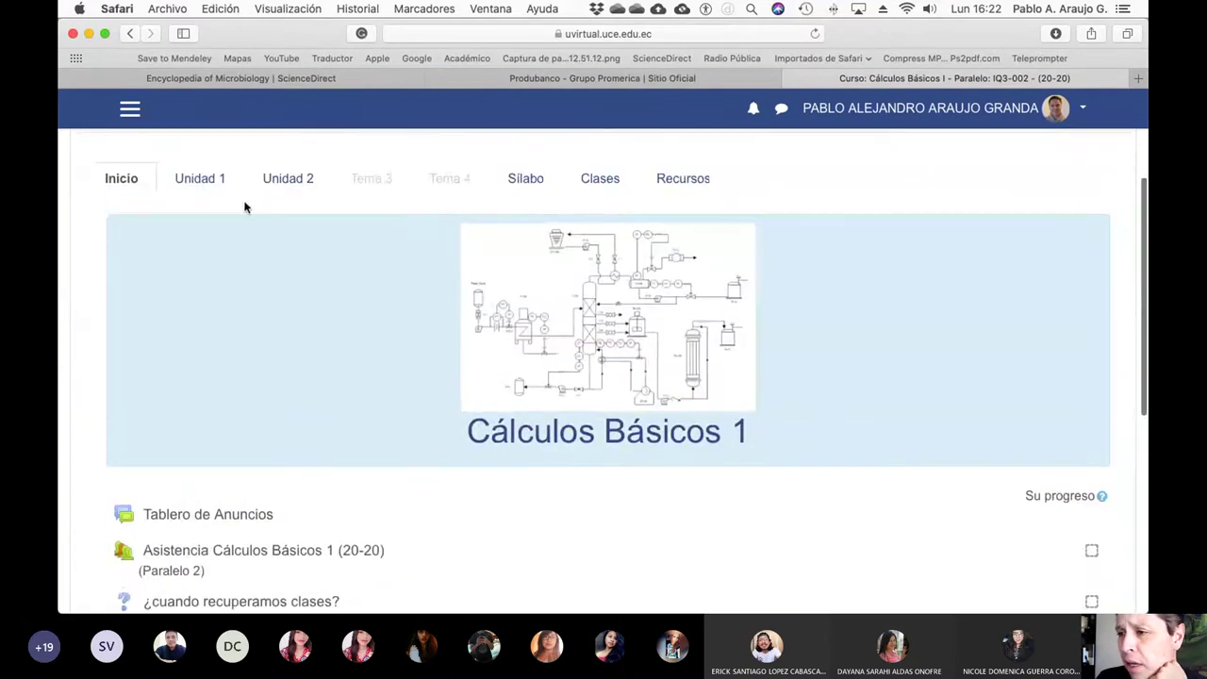
click(216, 180)
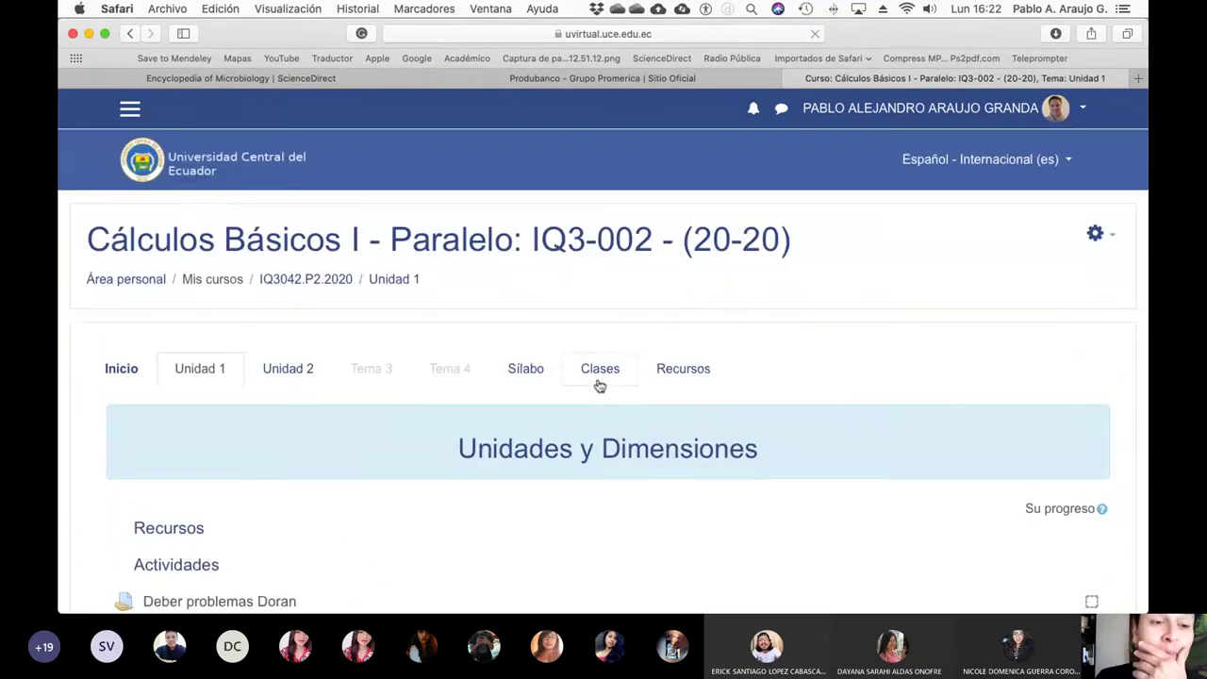
scroll(597, 386, down, 5)
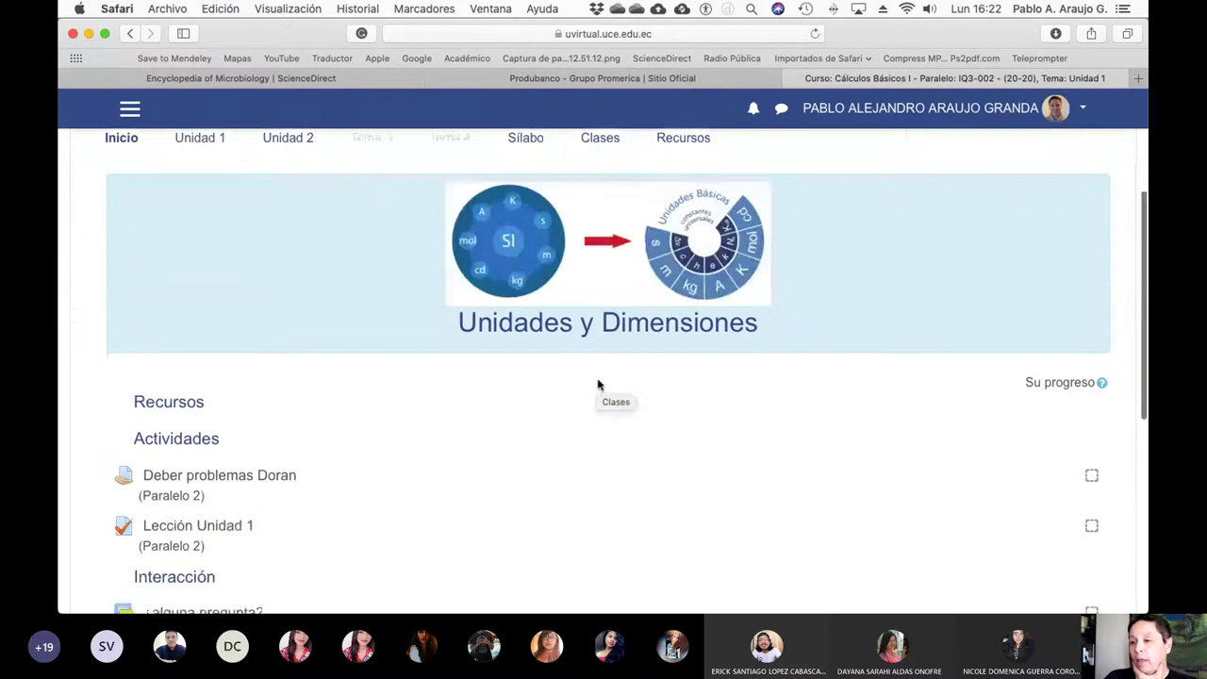
scroll(597, 385, down, 4)
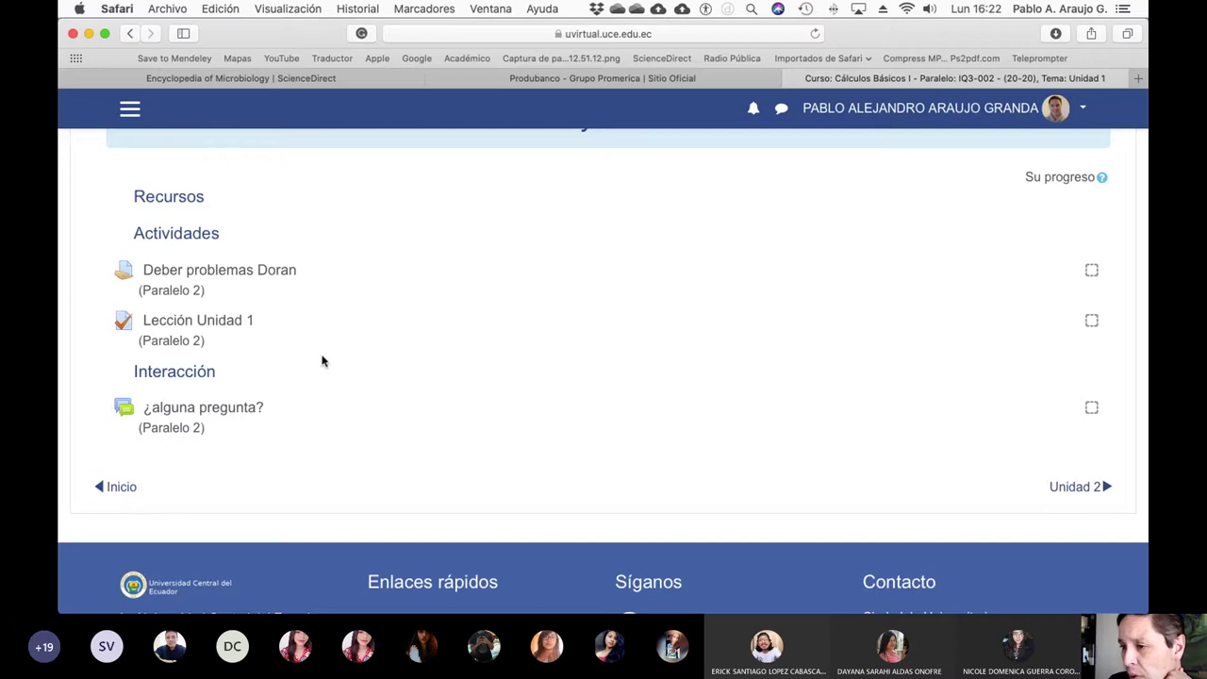
Step: Open the Unidad 2 section of the course and review its Procesos y Variables de Proceso activities
scroll(321, 360, up, 5)
click(302, 264)
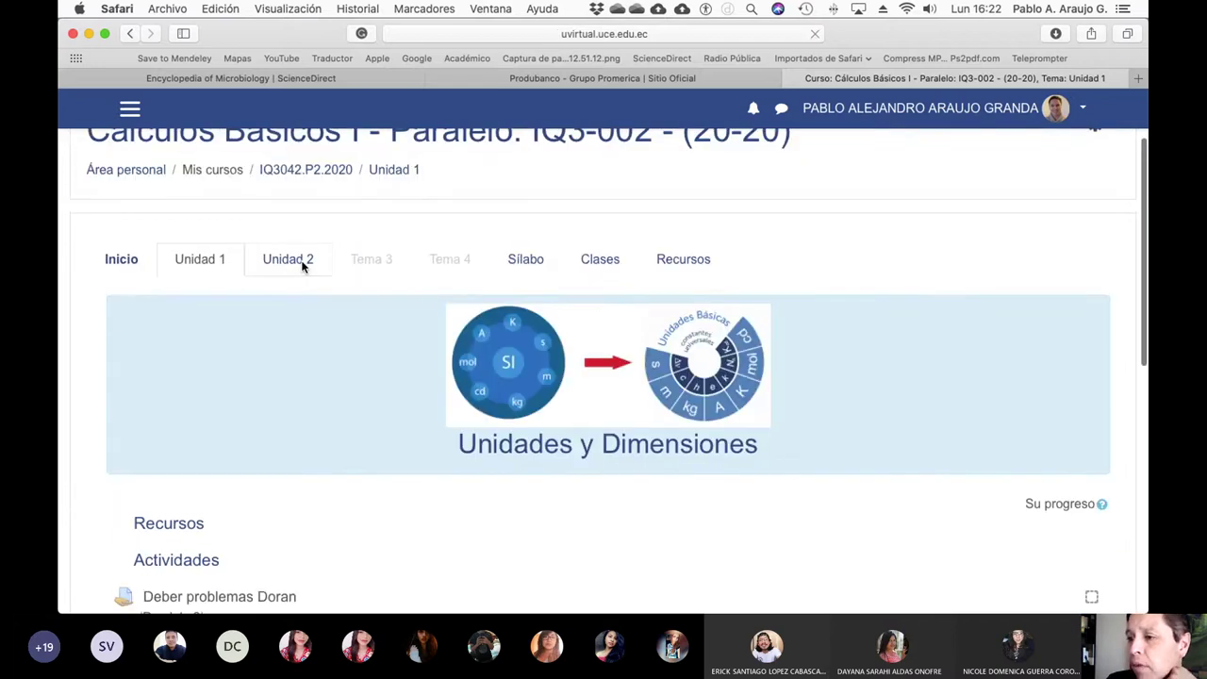
scroll(487, 352, down, 5)
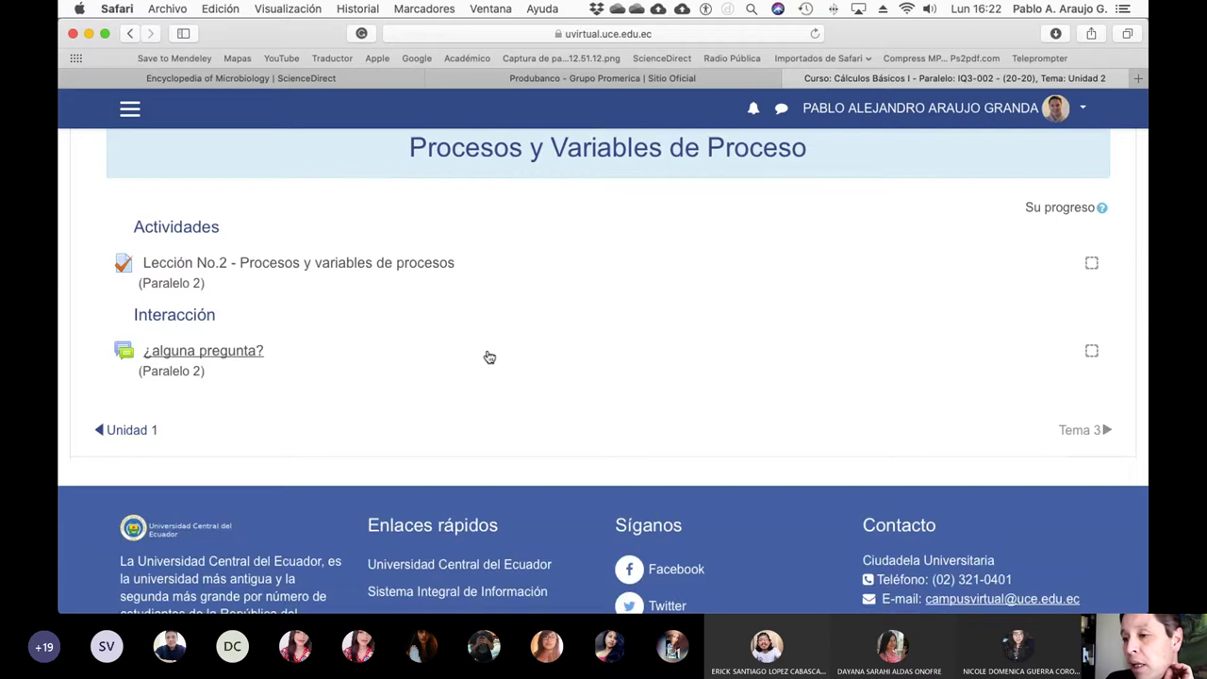
scroll(487, 356, up, 3)
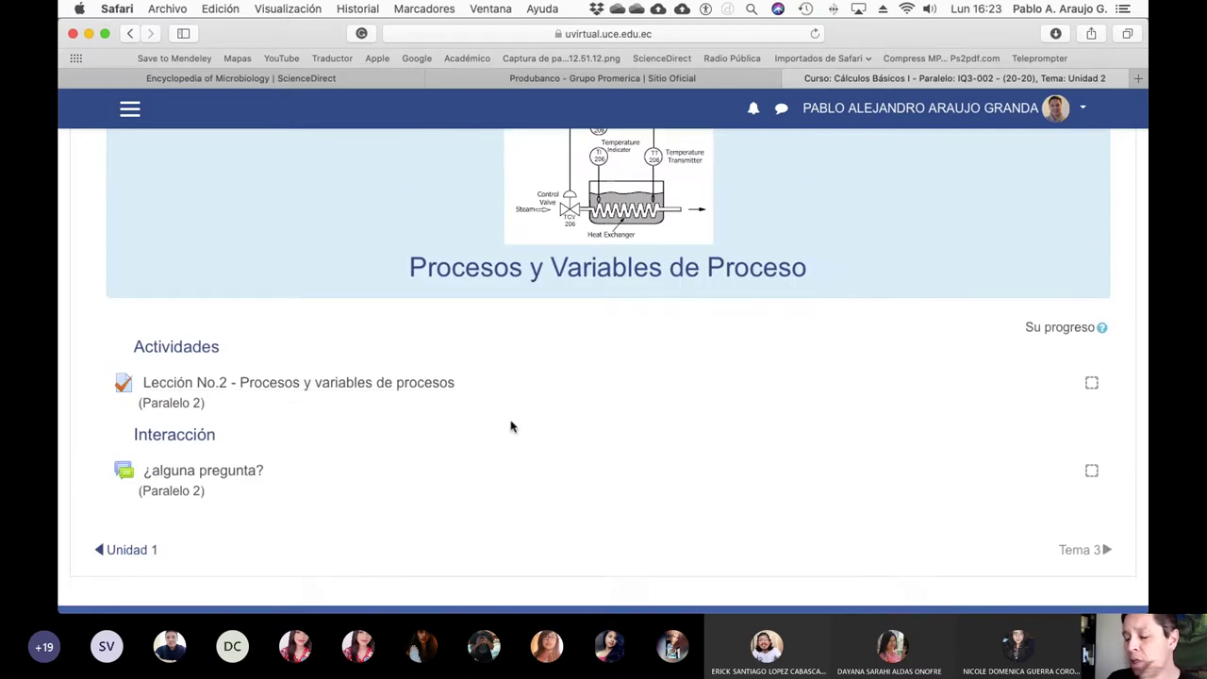
scroll(510, 427, up, 4)
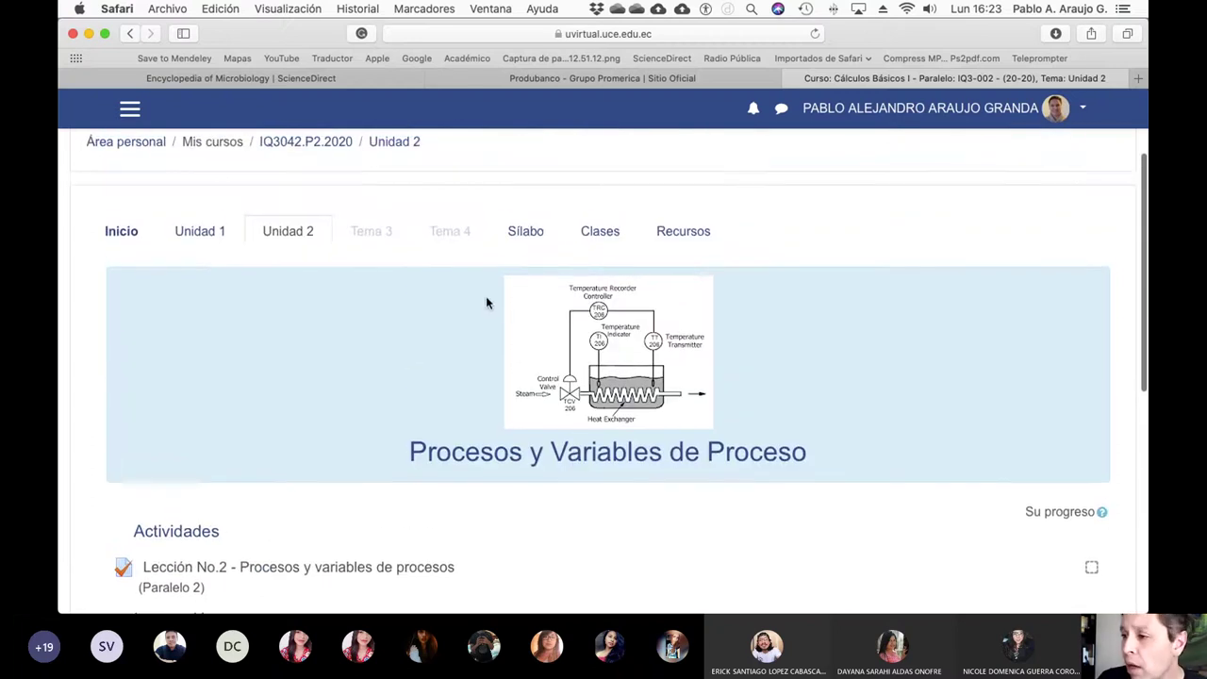
scroll(621, 546, down, 2)
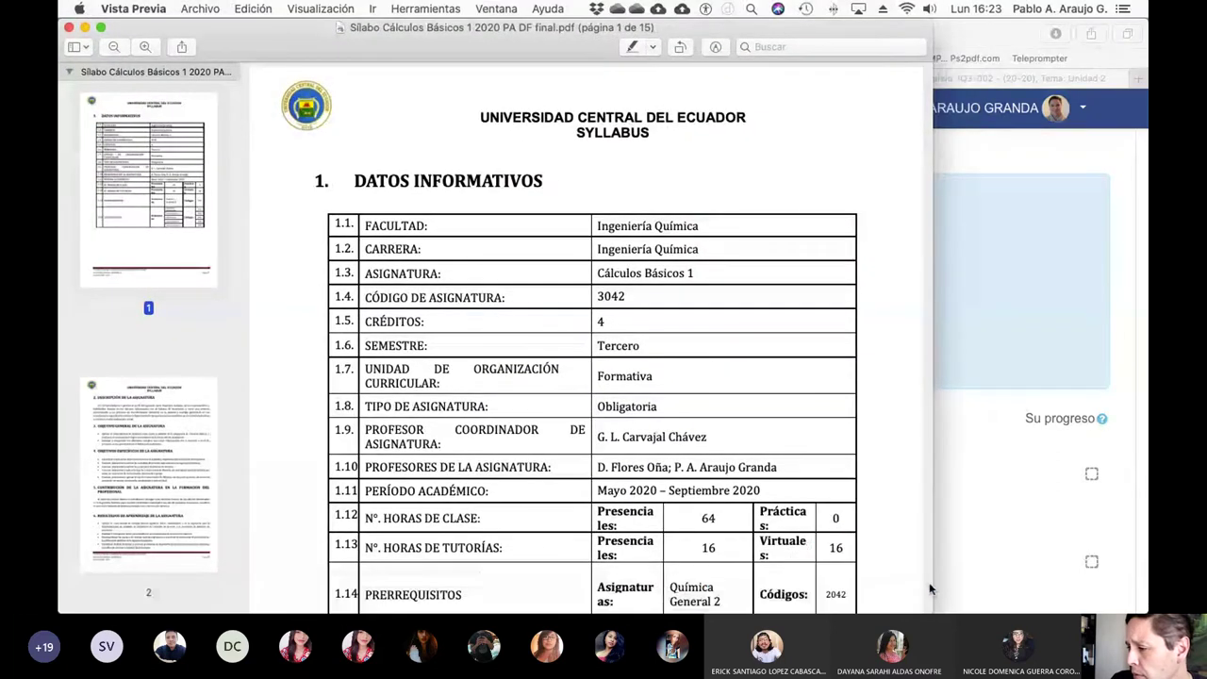
Step: Widen the Sílabo Cálculos Básicos 1 PDF window in Vista Previa and skim the general data, objectives and learning outcomes
drag(930, 584, 1146, 585)
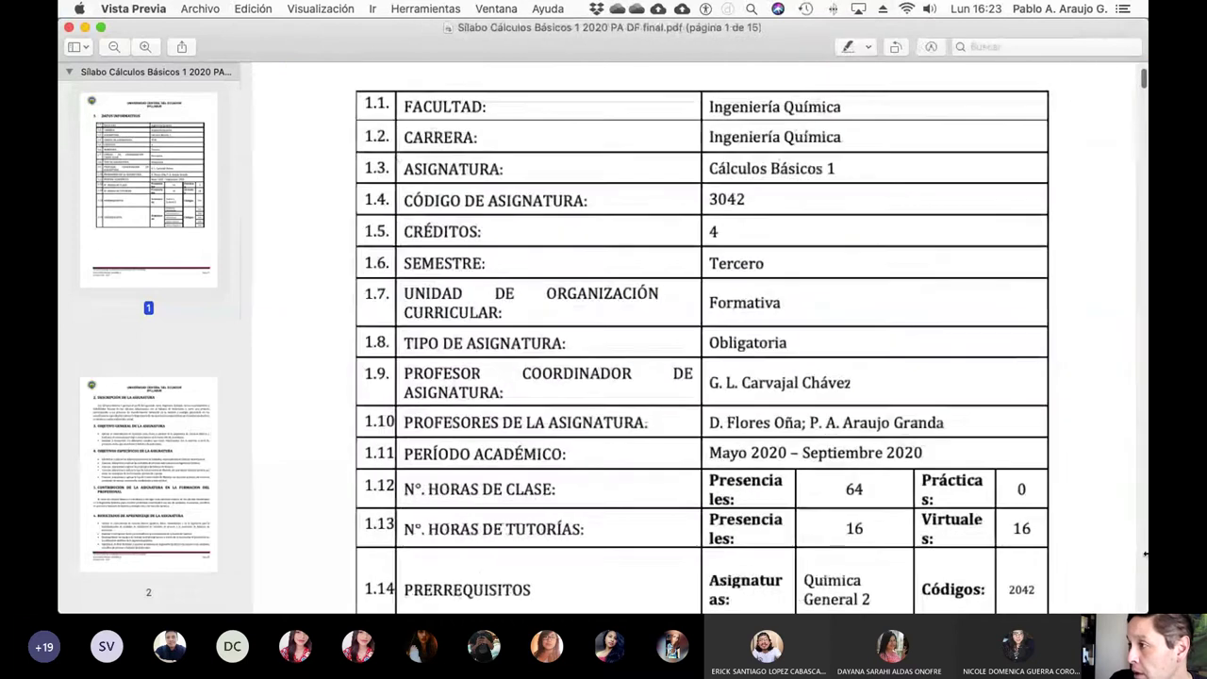
scroll(795, 368, down, 7)
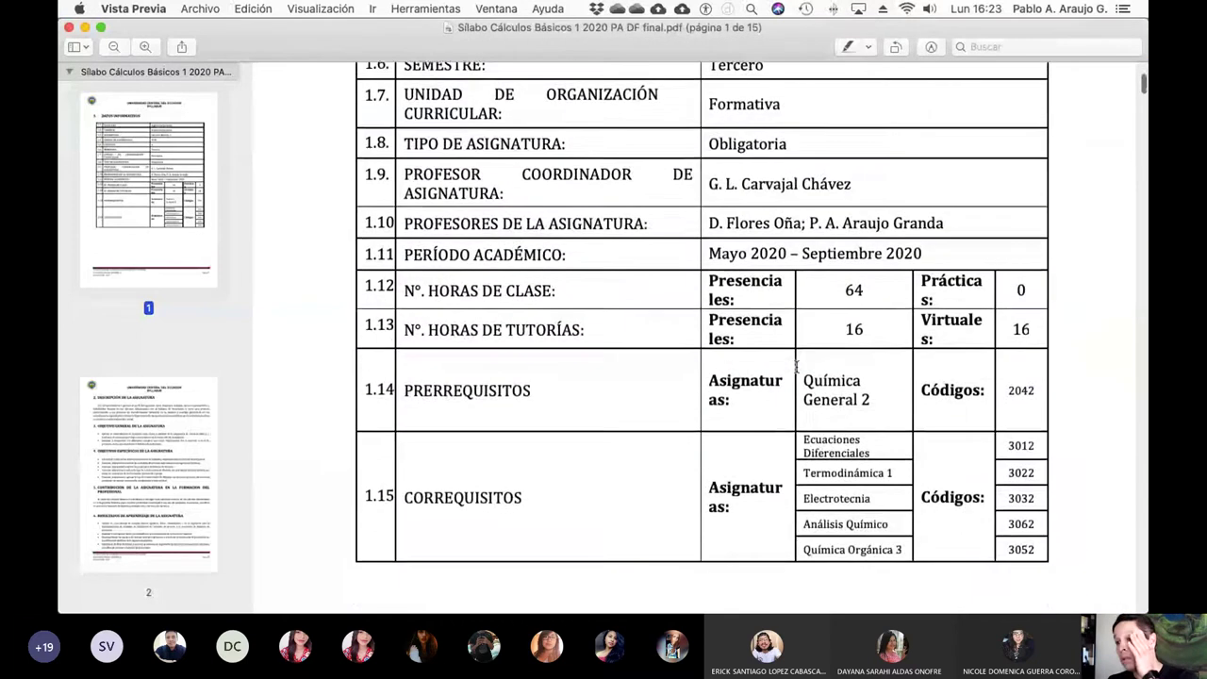
scroll(795, 367, down, 20)
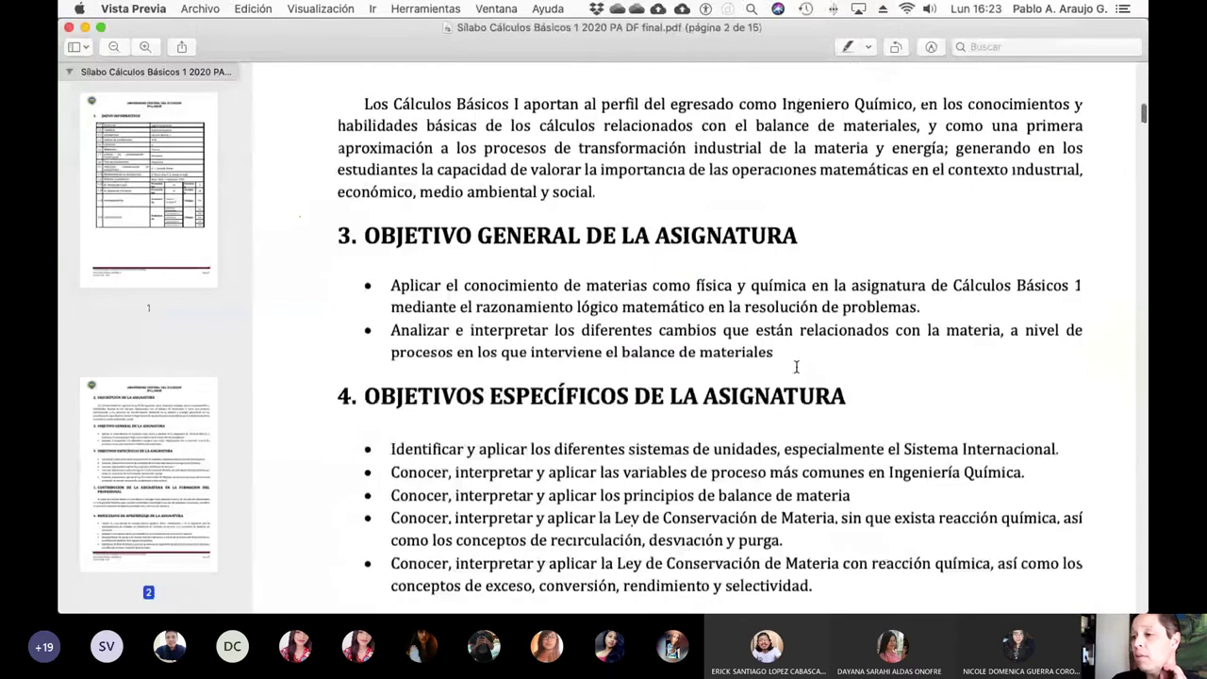
scroll(795, 368, down, 20)
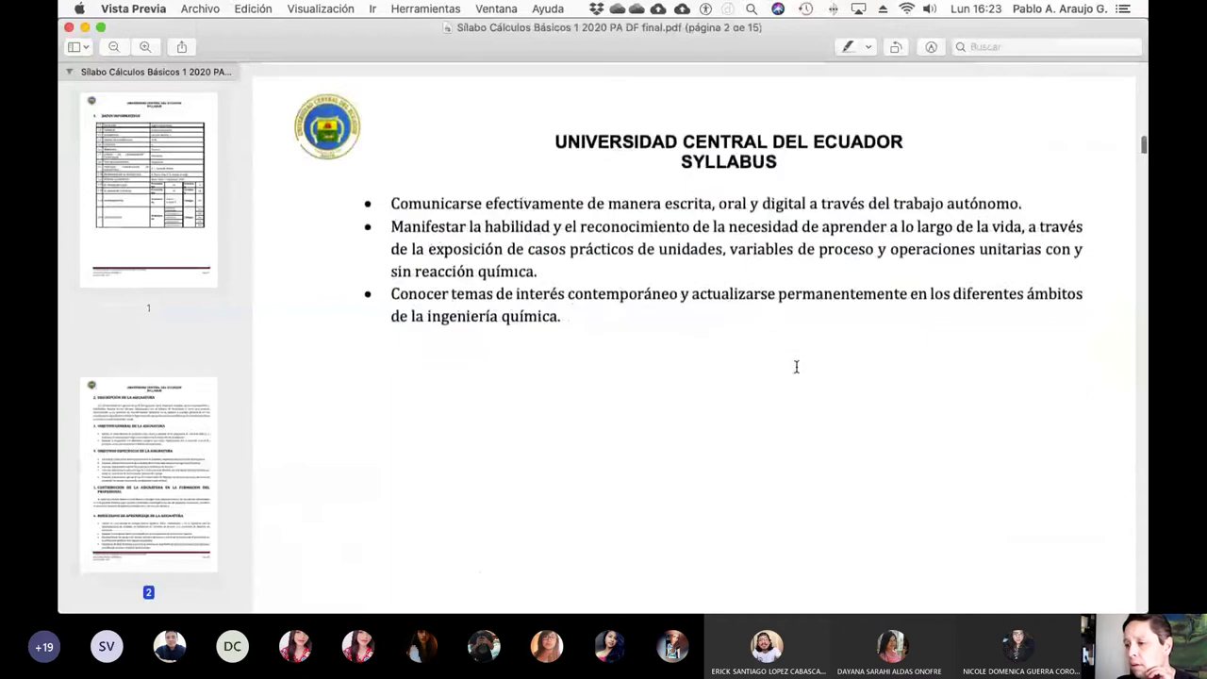
Step: Review the syllabus programme for curricular unit 1, reading contents 1.1 to 1.4 with their activities and evaluation mechanisms
scroll(795, 367, down, 20)
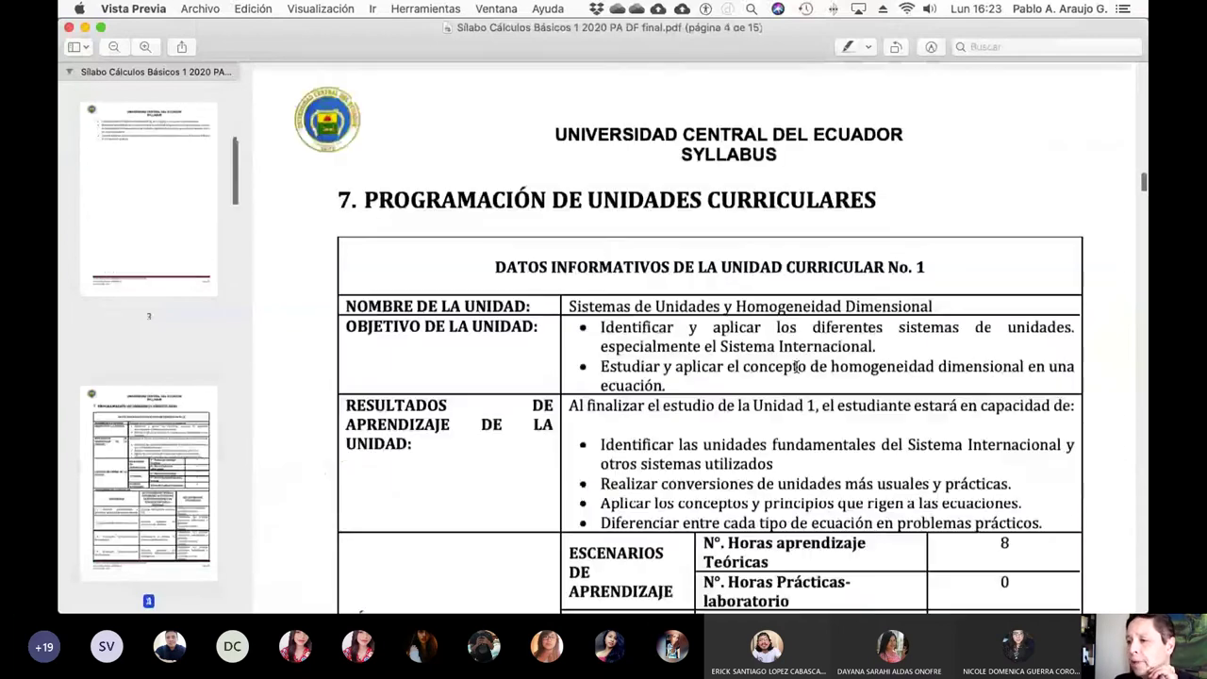
scroll(800, 373, down, 15)
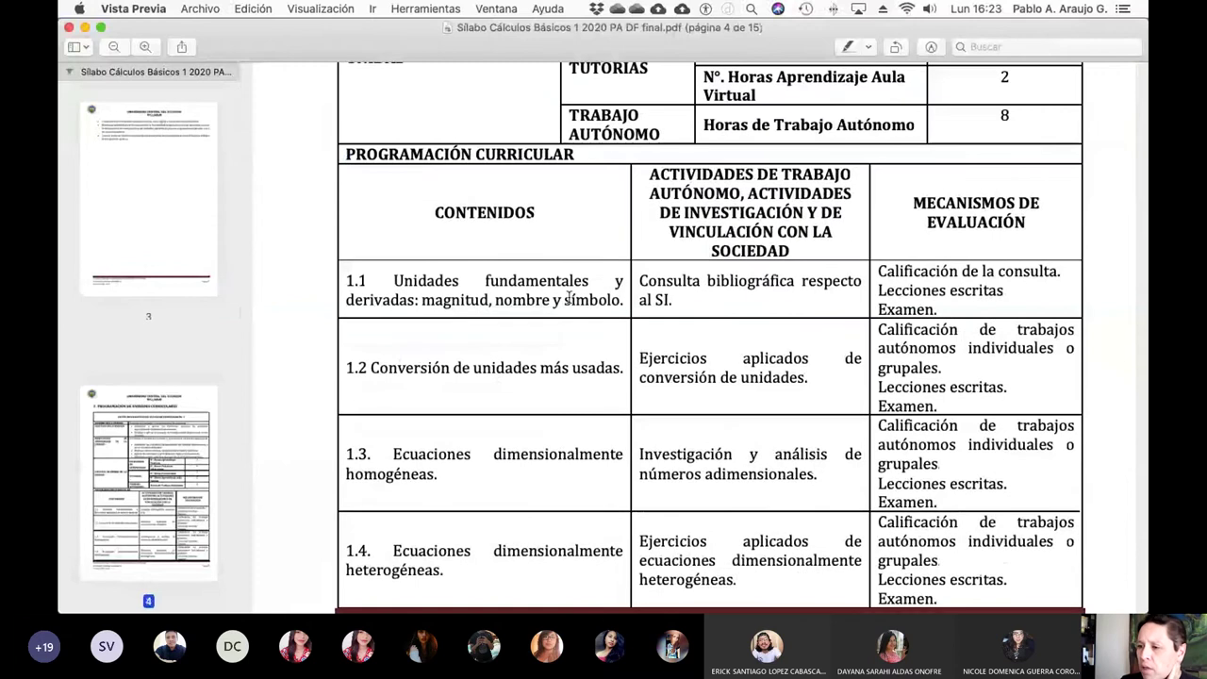
scroll(520, 389, down, 3)
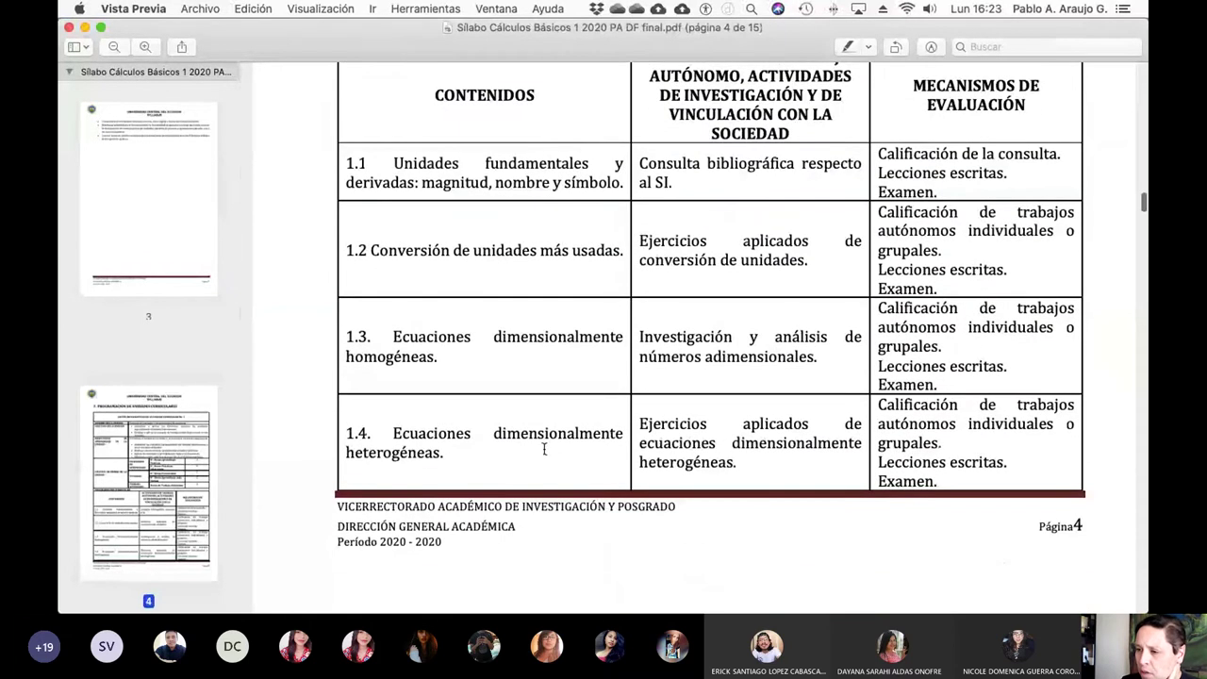
scroll(544, 448, down, 5)
scroll(544, 448, up, 1)
scroll(544, 449, down, 2)
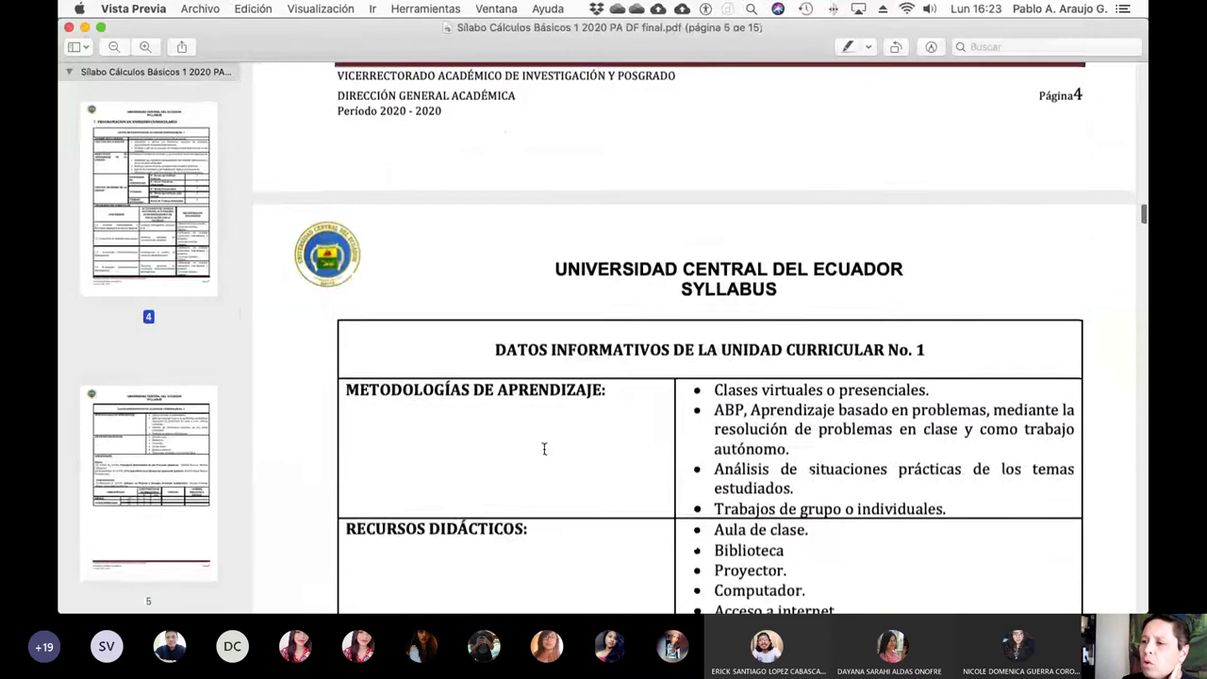
scroll(544, 449, up, 8)
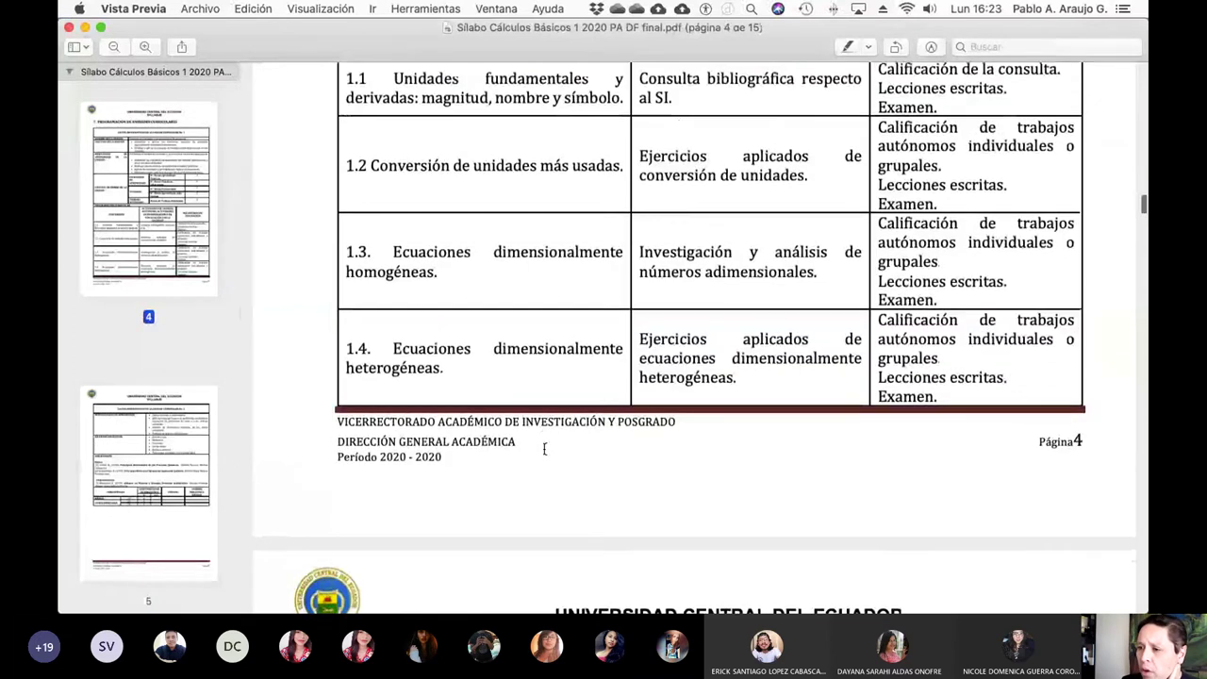
Step: Review the syllabus programme for curricular unit 2, reading contents 2.1 to 2.7, the learning methodologies and the bibliography
scroll(544, 448, down, 15)
scroll(544, 449, down, 10)
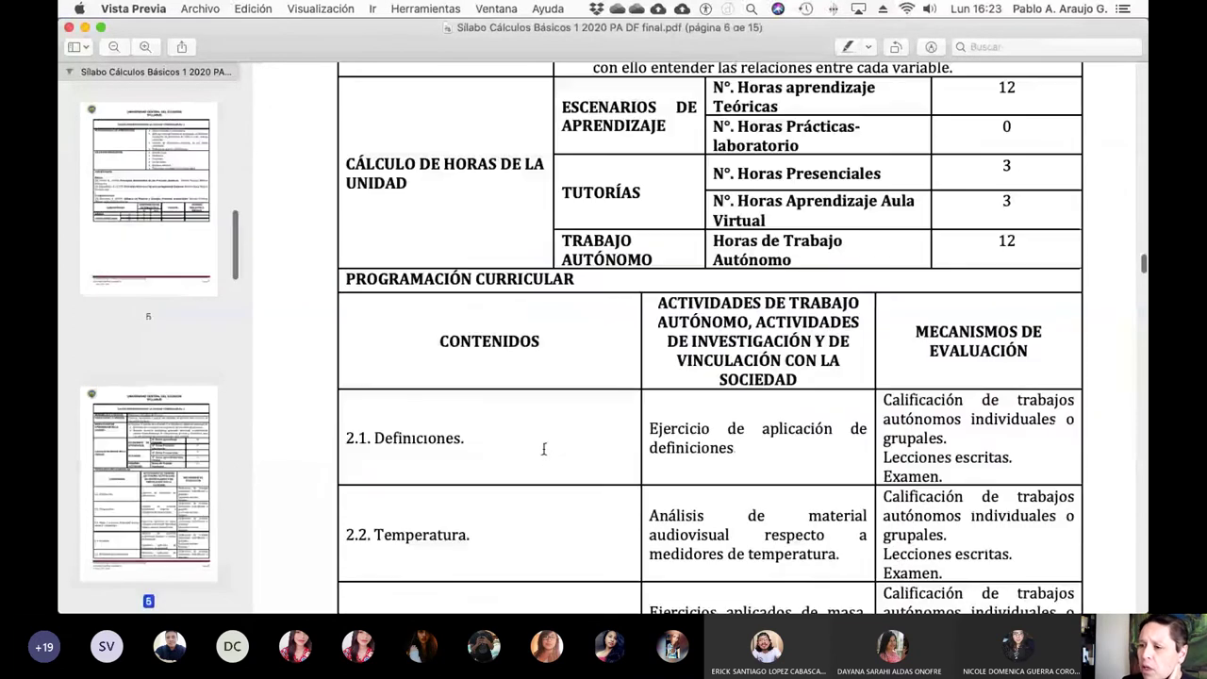
scroll(544, 448, down, 5)
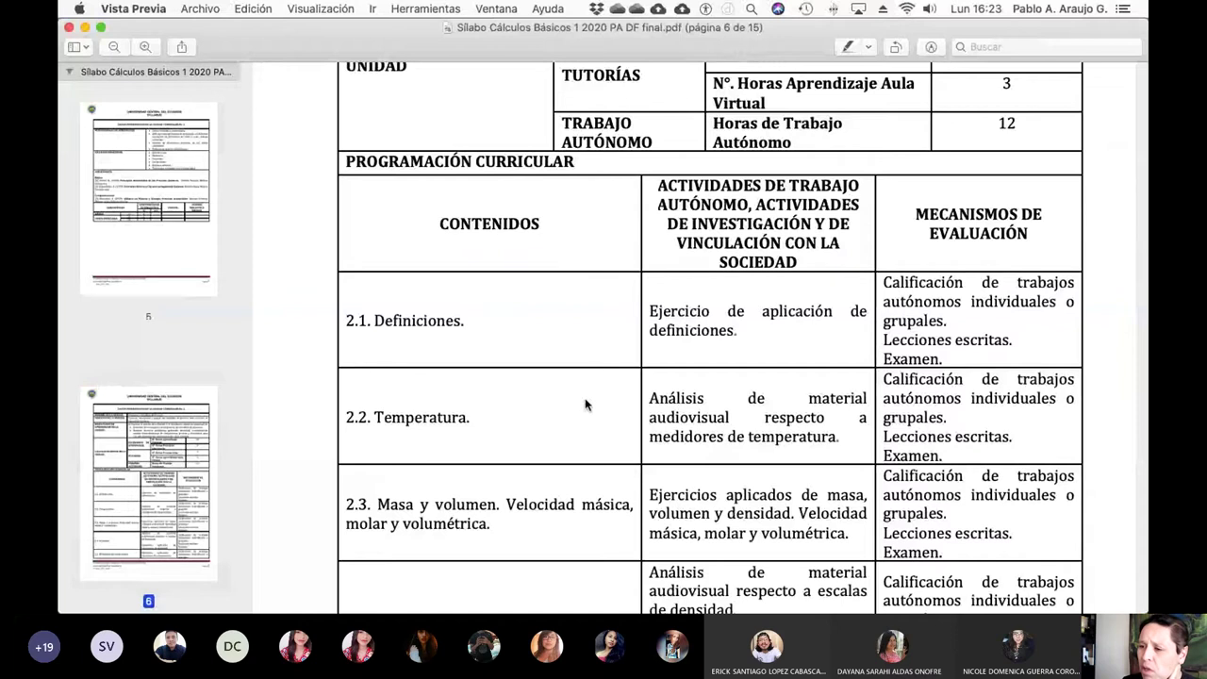
scroll(561, 408, down, 5)
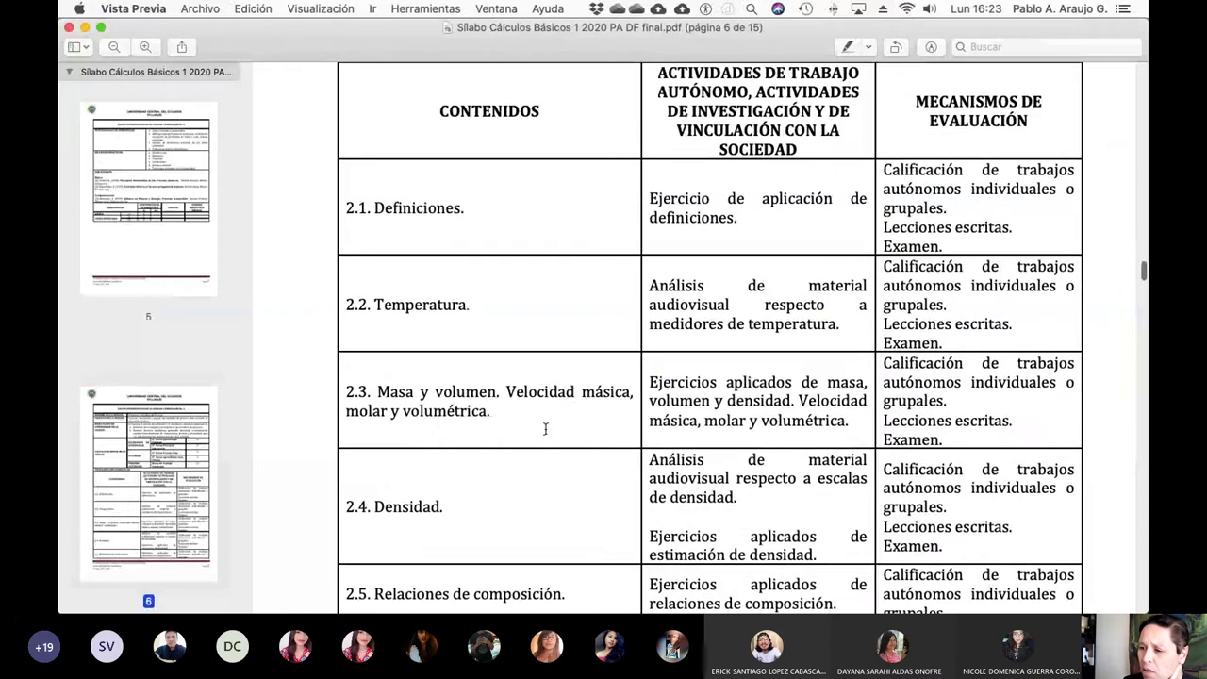
scroll(545, 429, down, 3)
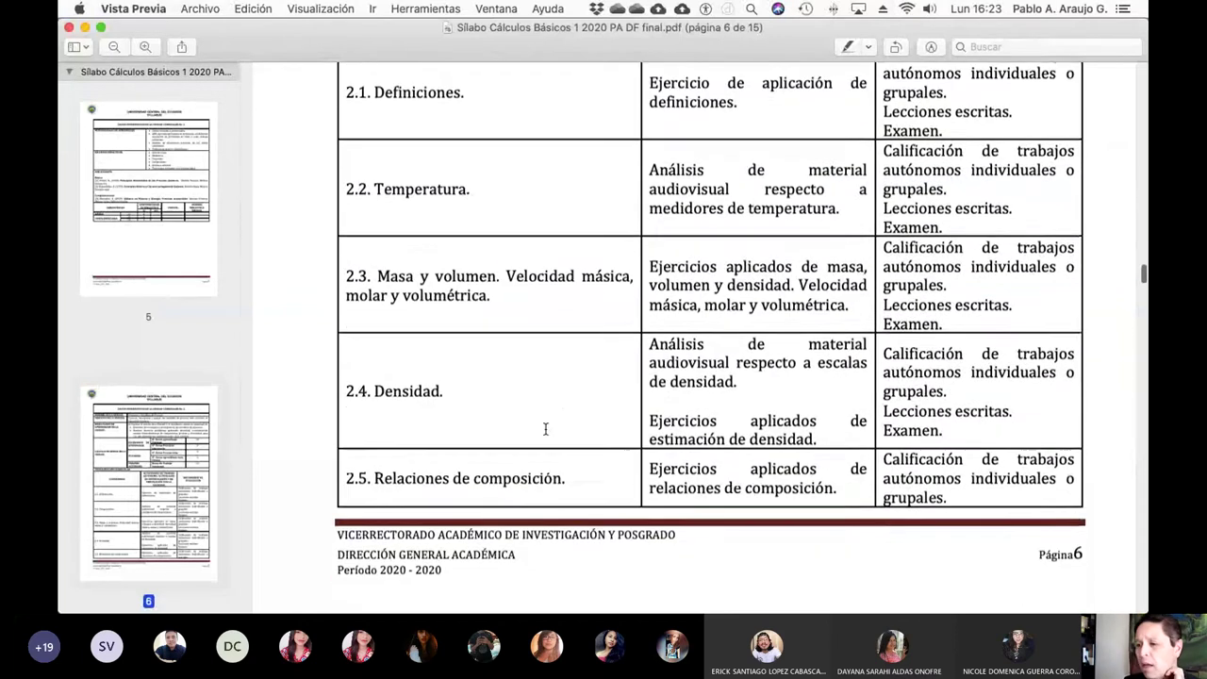
scroll(558, 439, down, 10)
scroll(557, 440, down, 8)
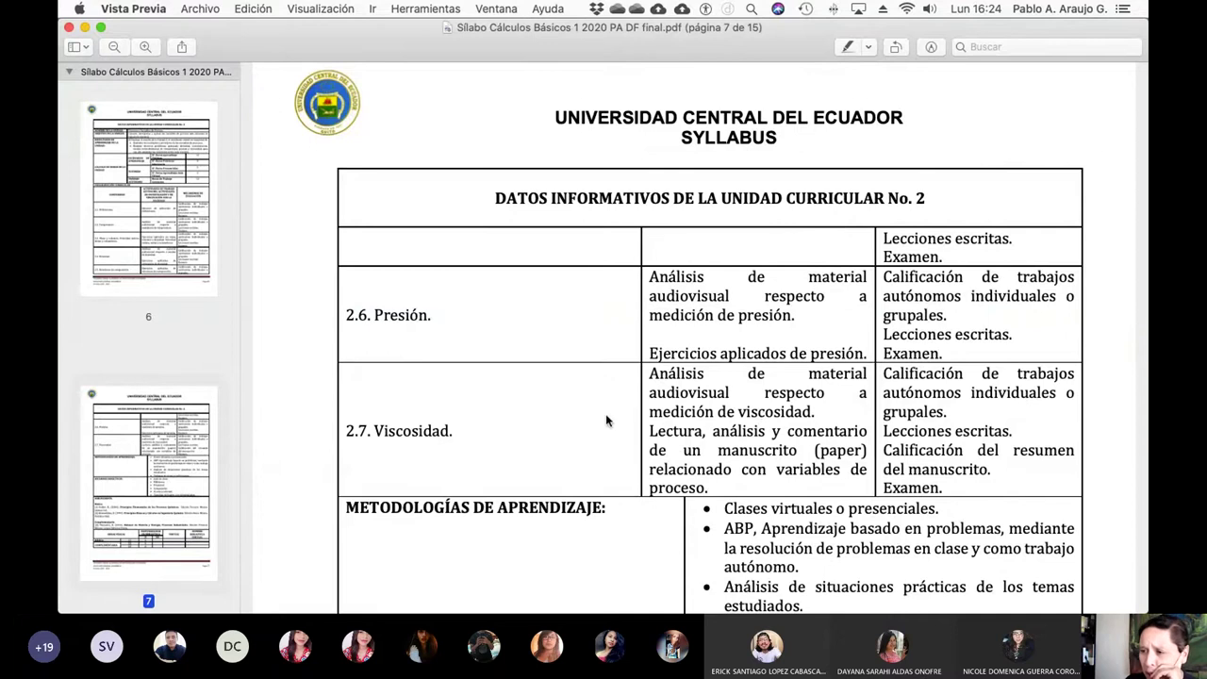
scroll(598, 421, down, 10)
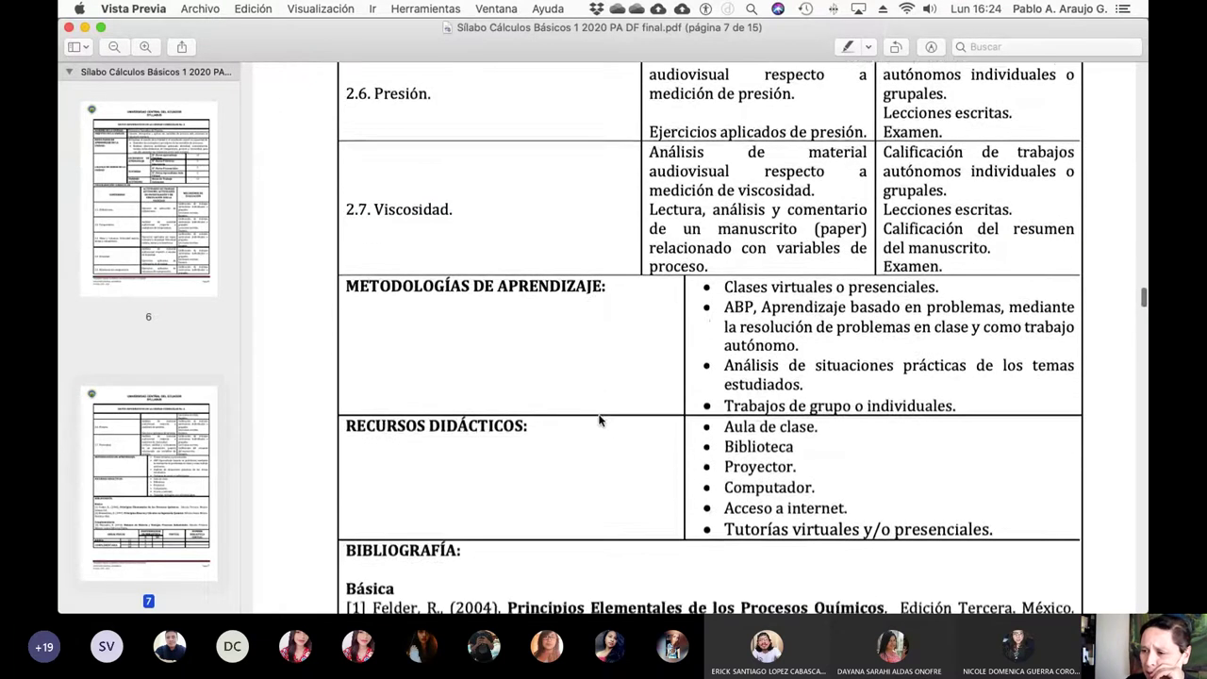
scroll(598, 420, down, 6)
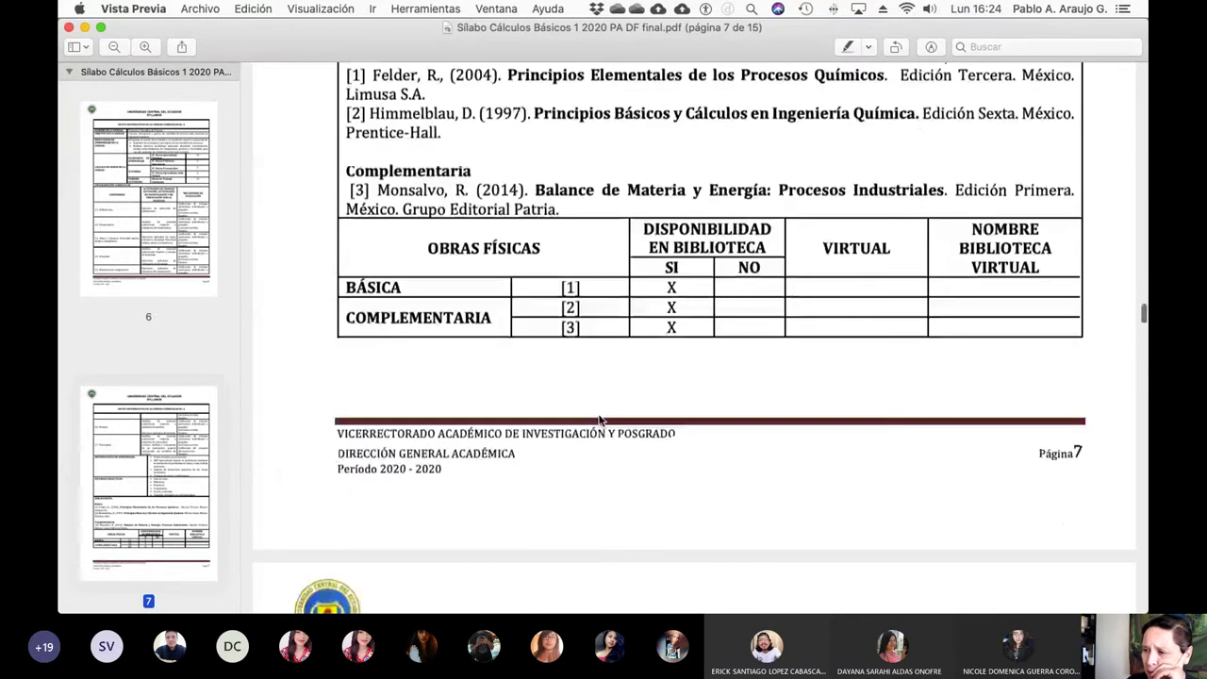
Step: Review the syllabus programme for curricular unit 3, reading contents 3.1 to 3.10 and the bibliography
scroll(599, 420, down, 8)
scroll(599, 420, down, 10)
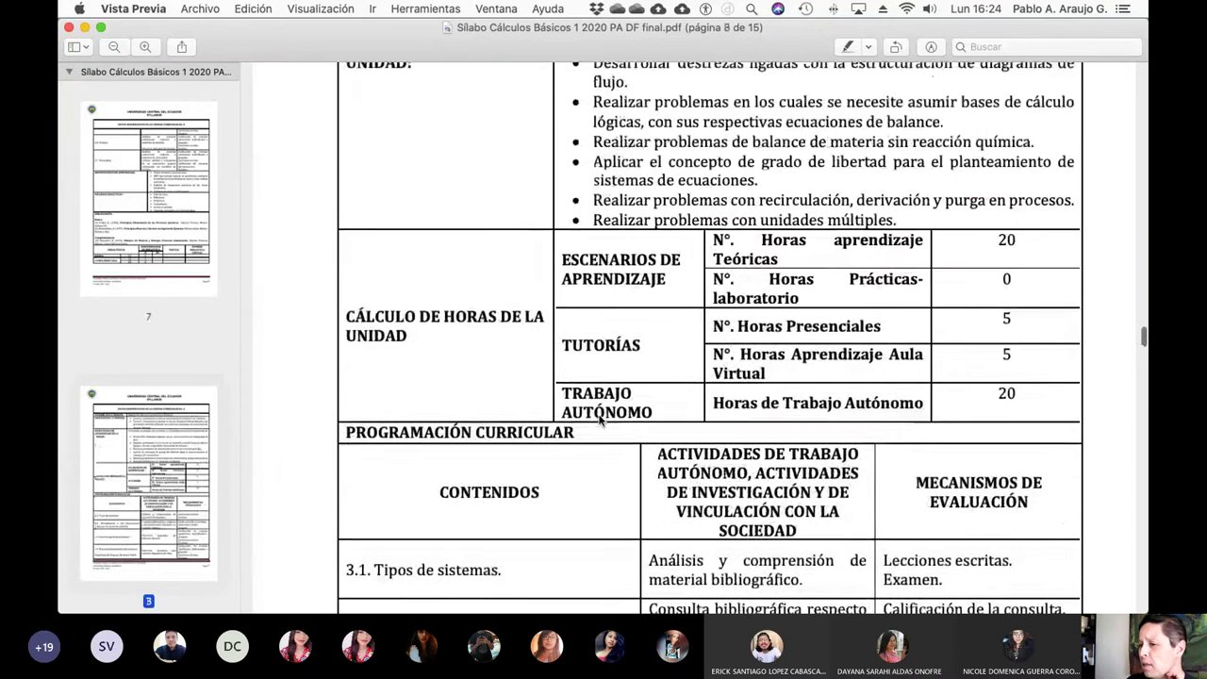
scroll(599, 420, down, 5)
scroll(599, 420, down, 2)
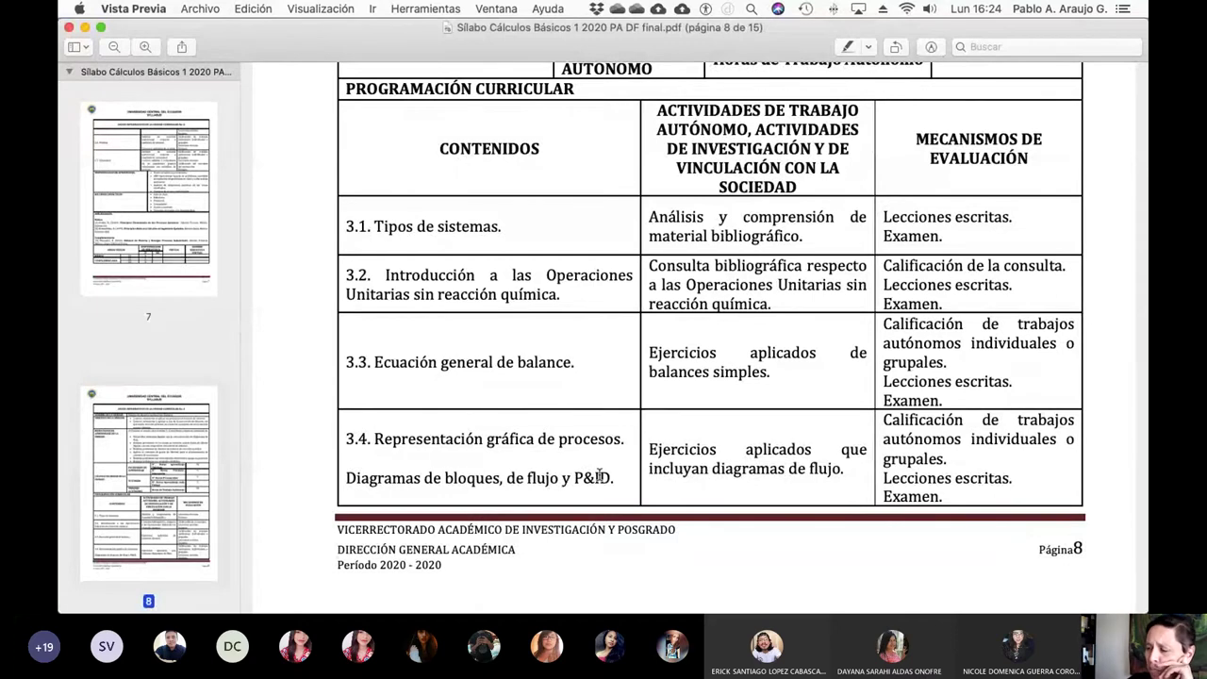
scroll(598, 477, down, 10)
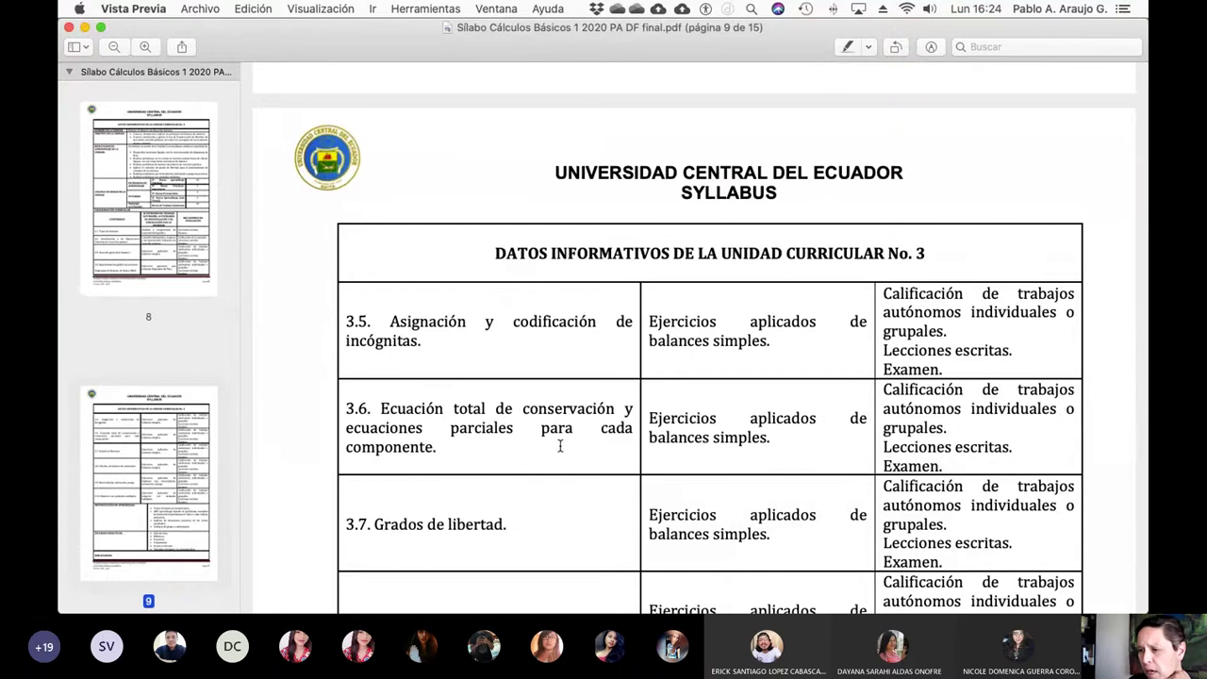
scroll(560, 445, down, 5)
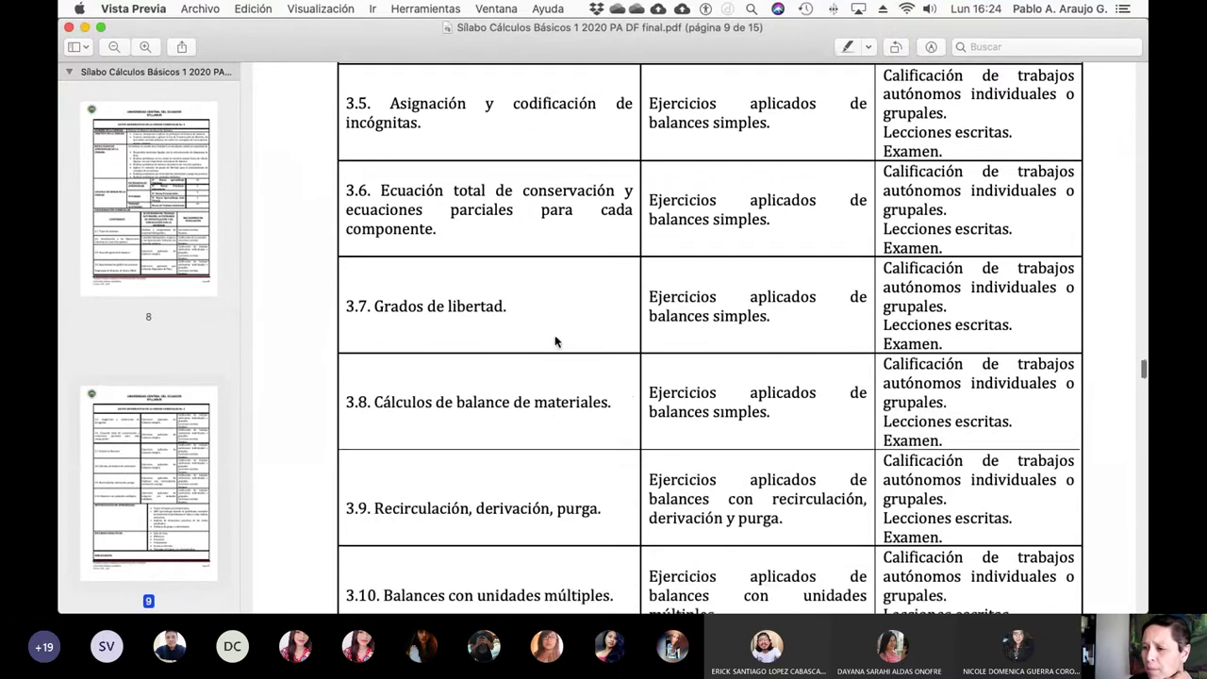
scroll(576, 369, down, 4)
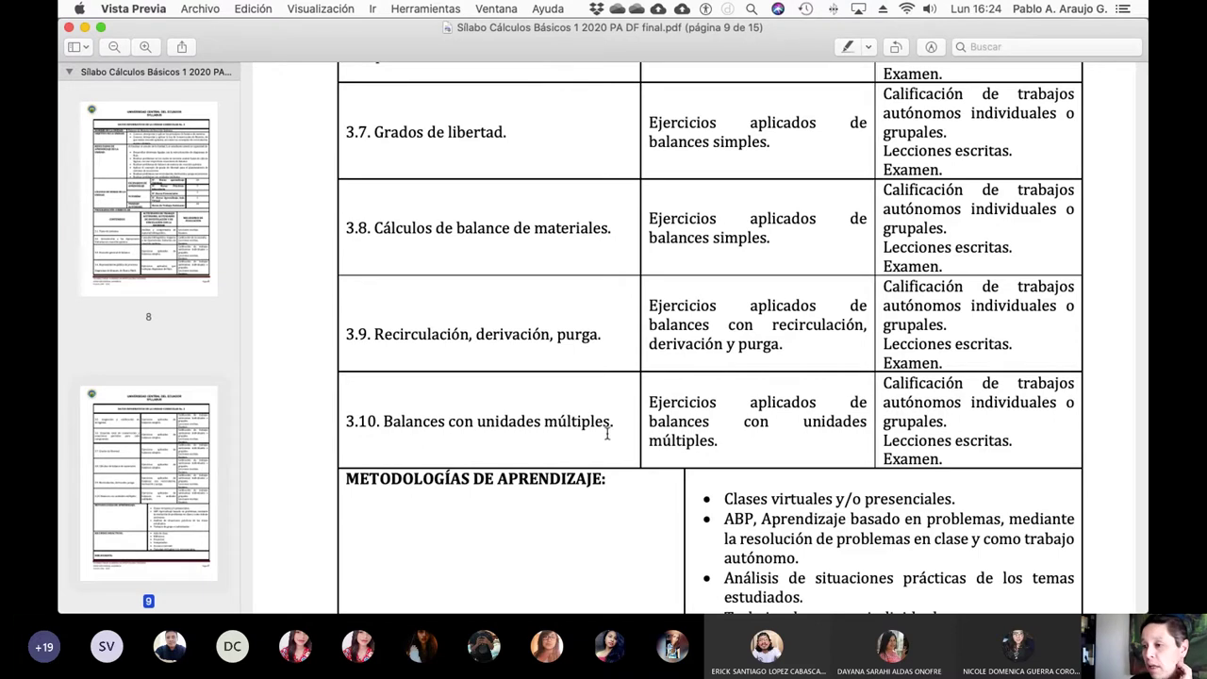
scroll(607, 433, down, 10)
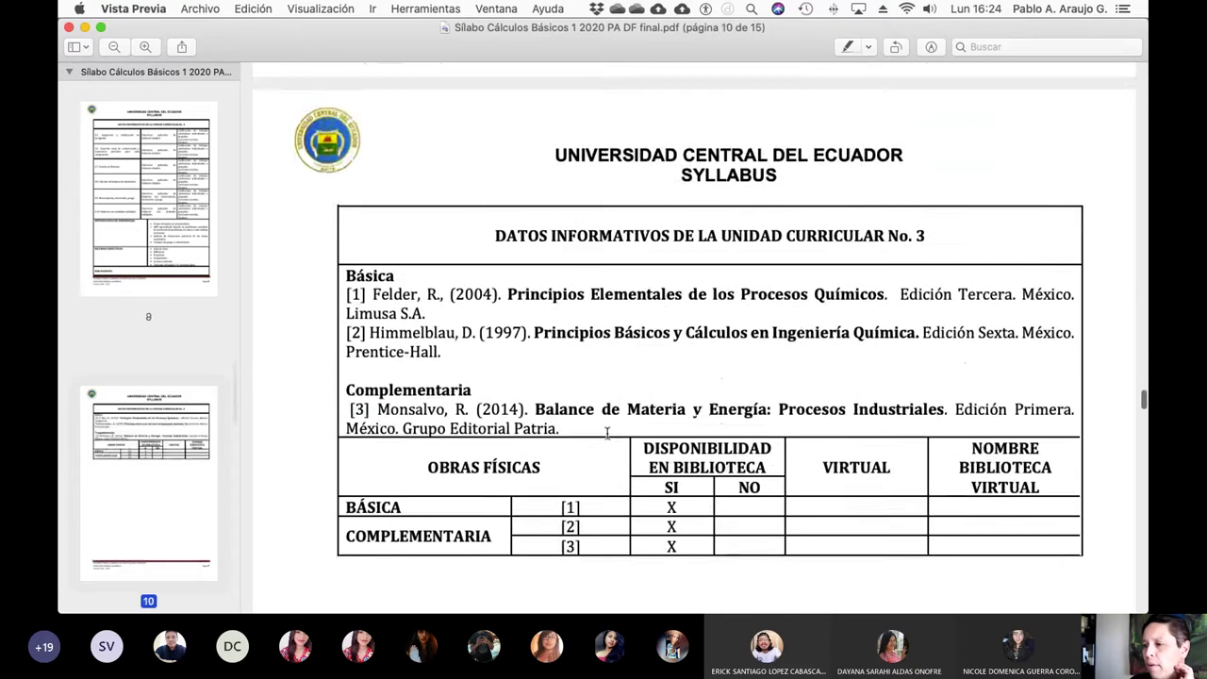
Step: Review the syllabus programme for curricular unit 4, reading contents 4.1 to 4.3 on page 11
scroll(607, 432, down, 10)
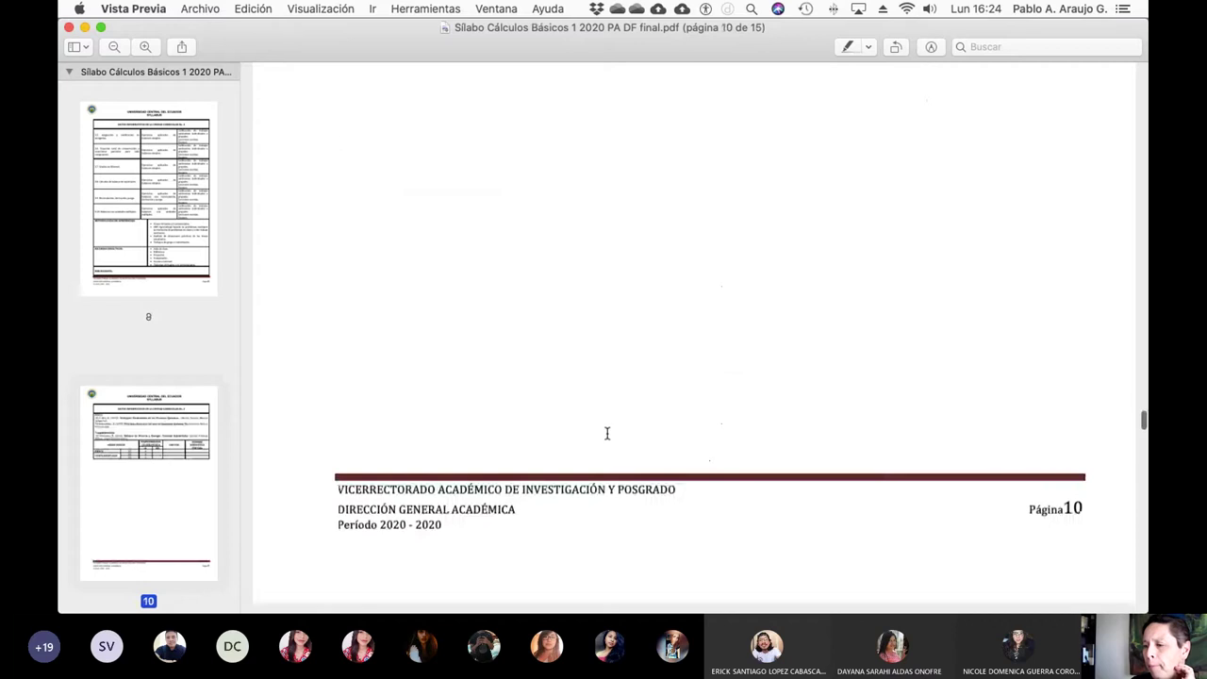
scroll(607, 433, down, 12)
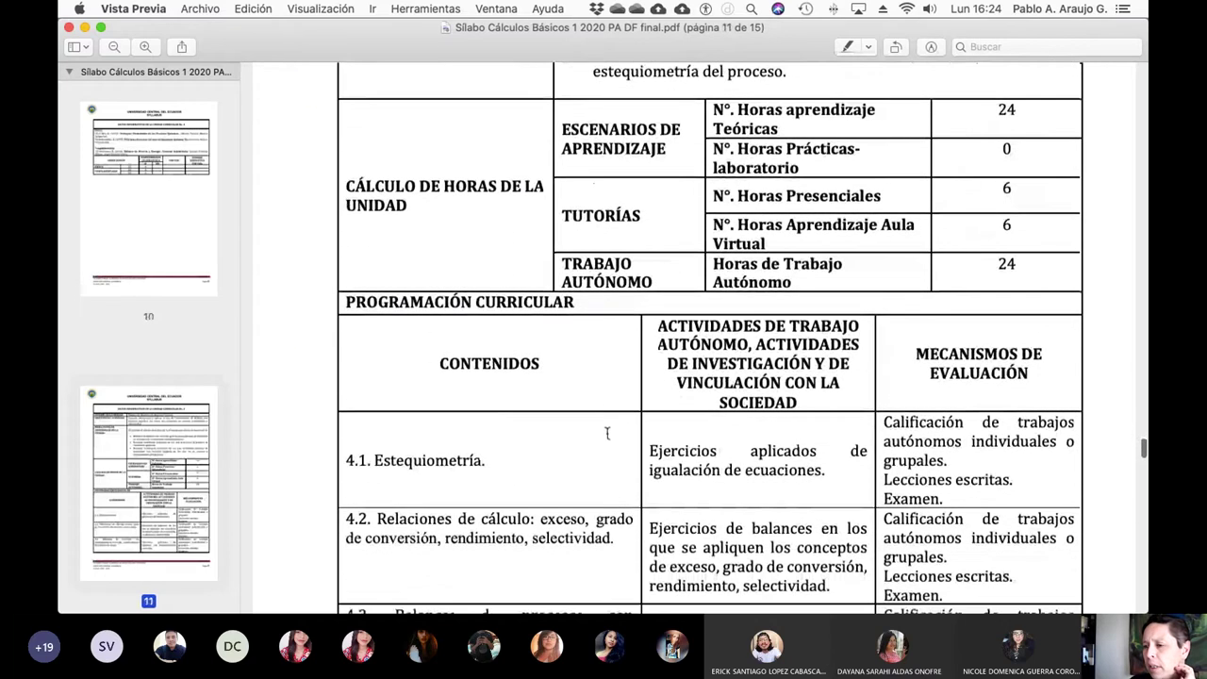
scroll(607, 433, down, 4)
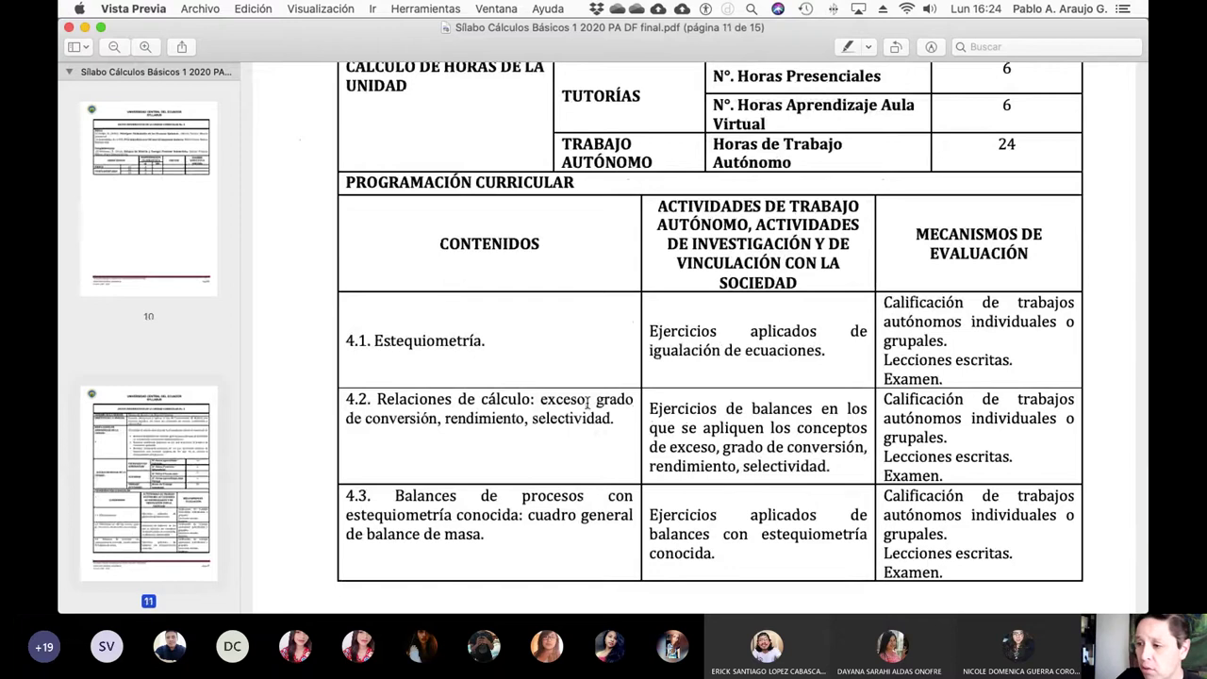
scroll(586, 402, down, 4)
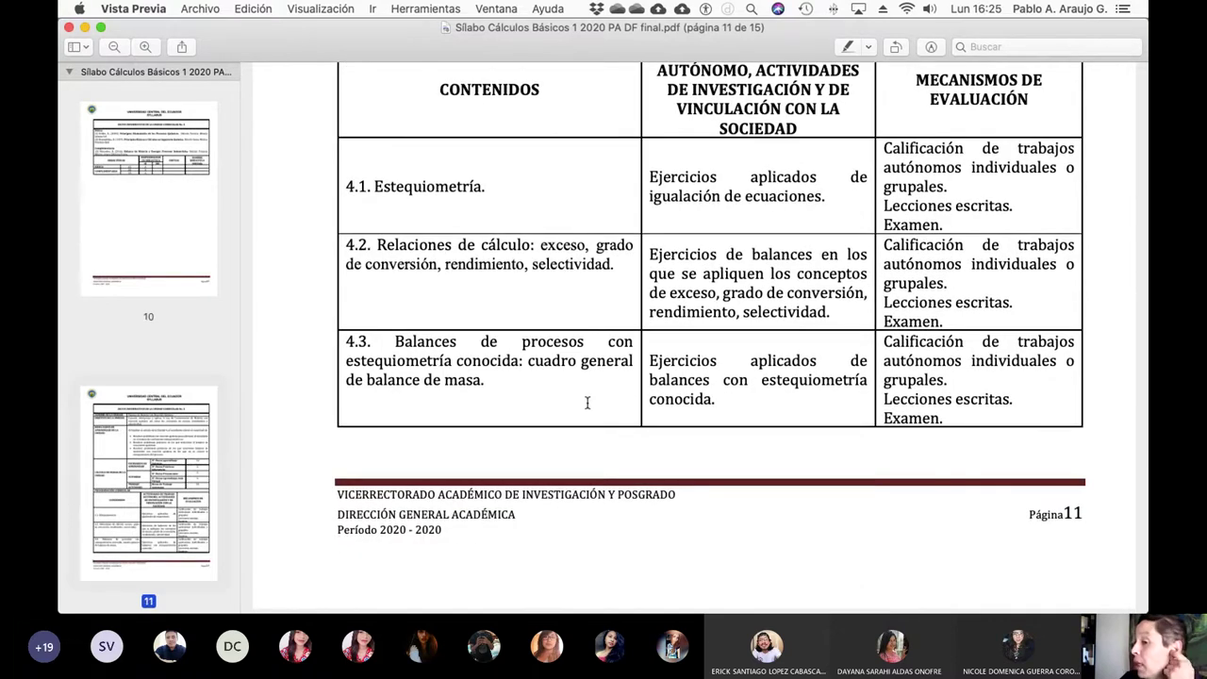
Step: Review the rest of the unit 4 programme, reading contents 4.3 to 4.5, the learning methodologies and the bibliography on page 12
scroll(586, 402, down, 1)
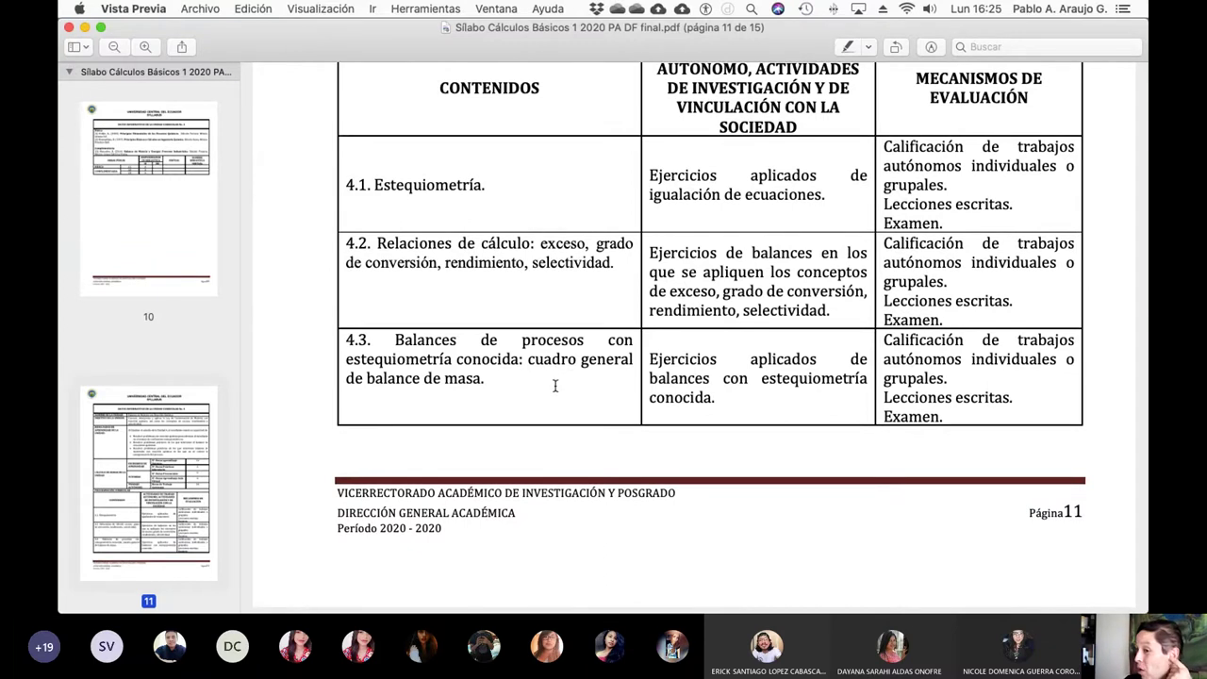
scroll(554, 385, down, 10)
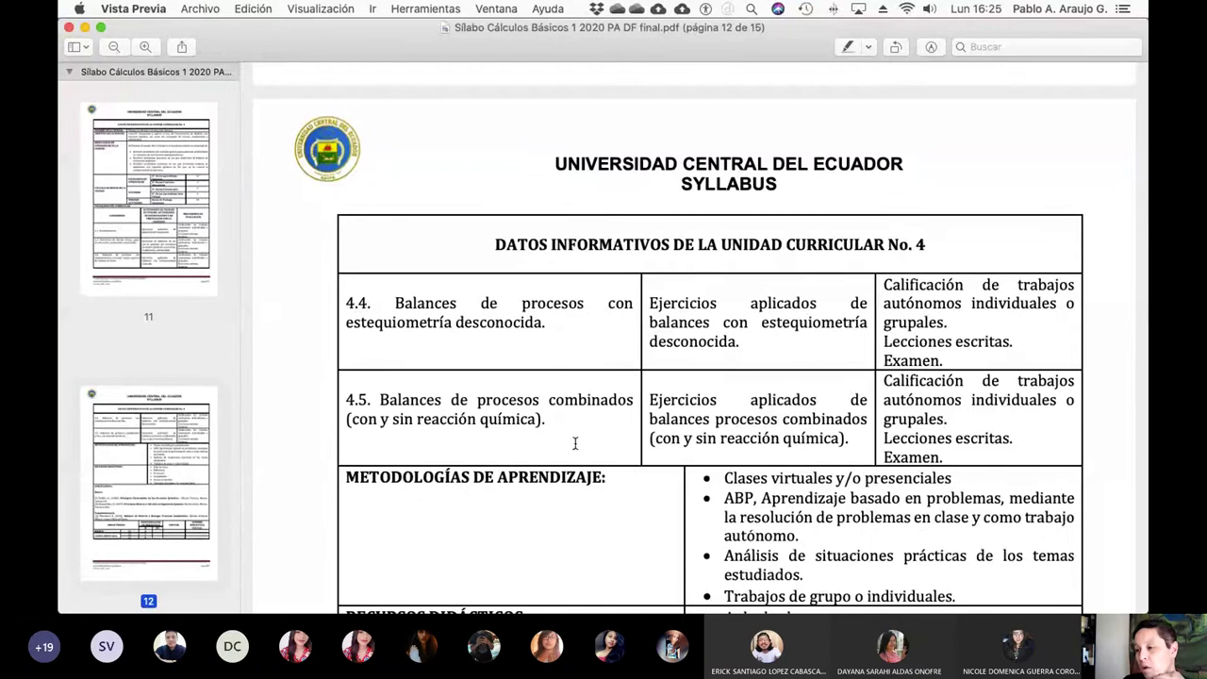
scroll(574, 443, up, 10)
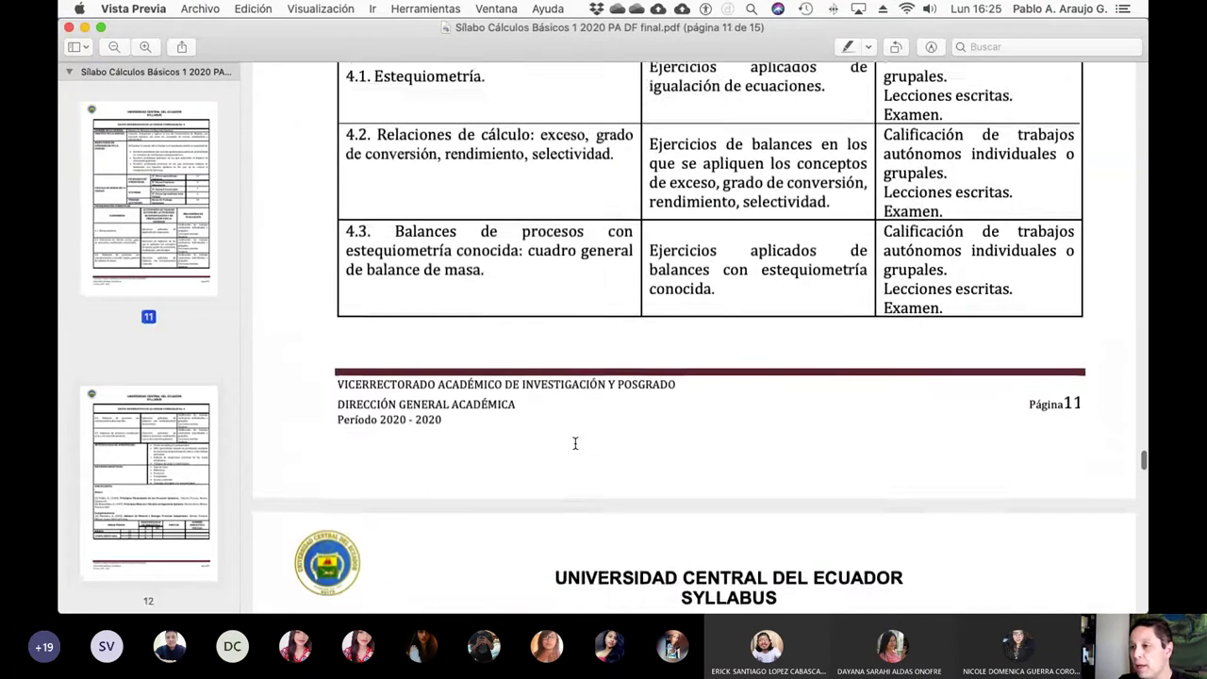
scroll(574, 443, down, 1)
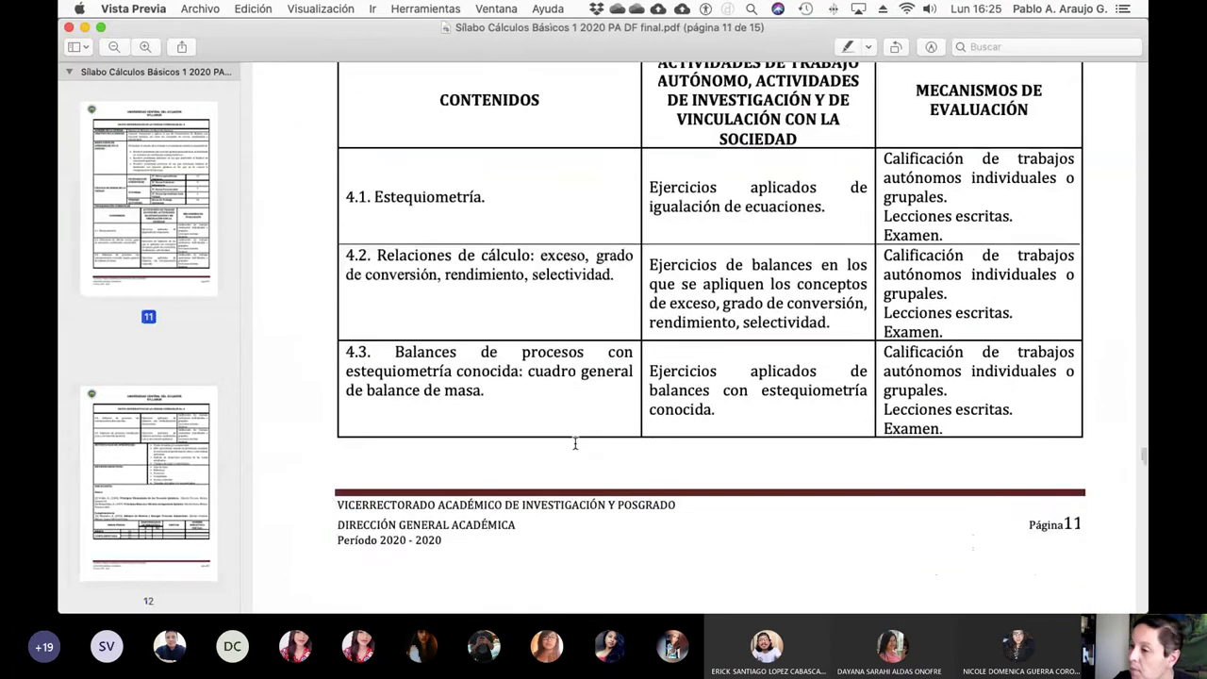
scroll(574, 443, down, 12)
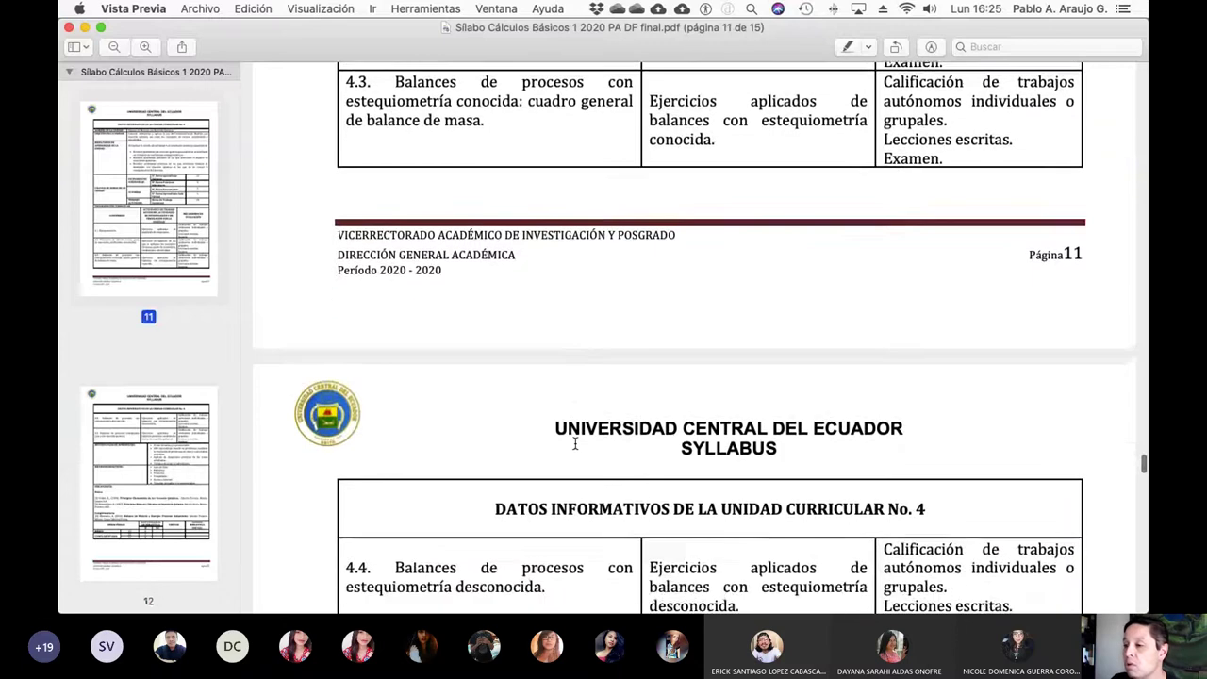
scroll(574, 443, down, 6)
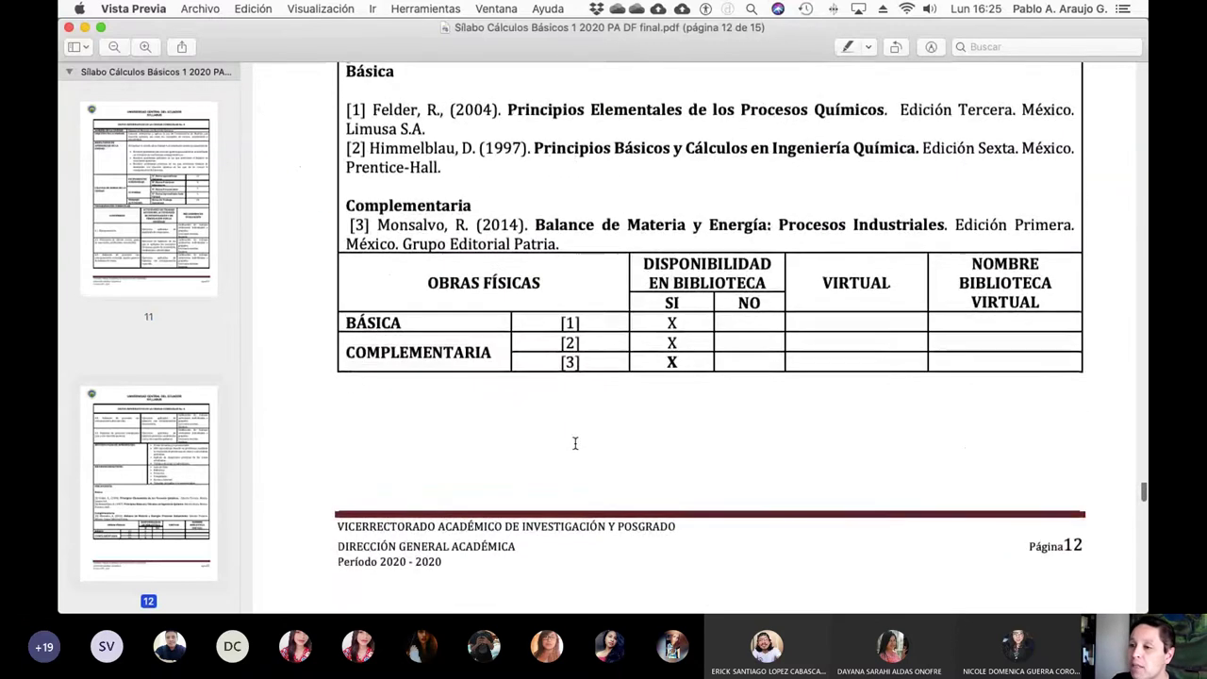
scroll(574, 443, down, 5)
scroll(574, 443, down, 2)
scroll(574, 443, up, 10)
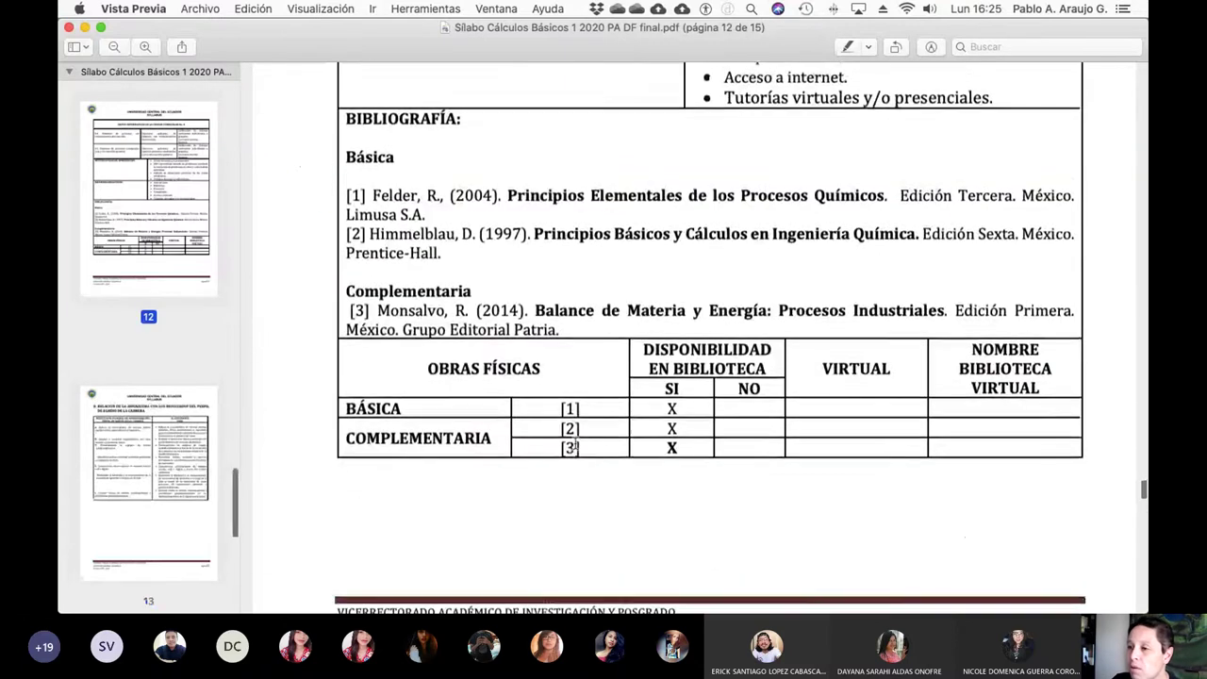
scroll(462, 218, left, 1)
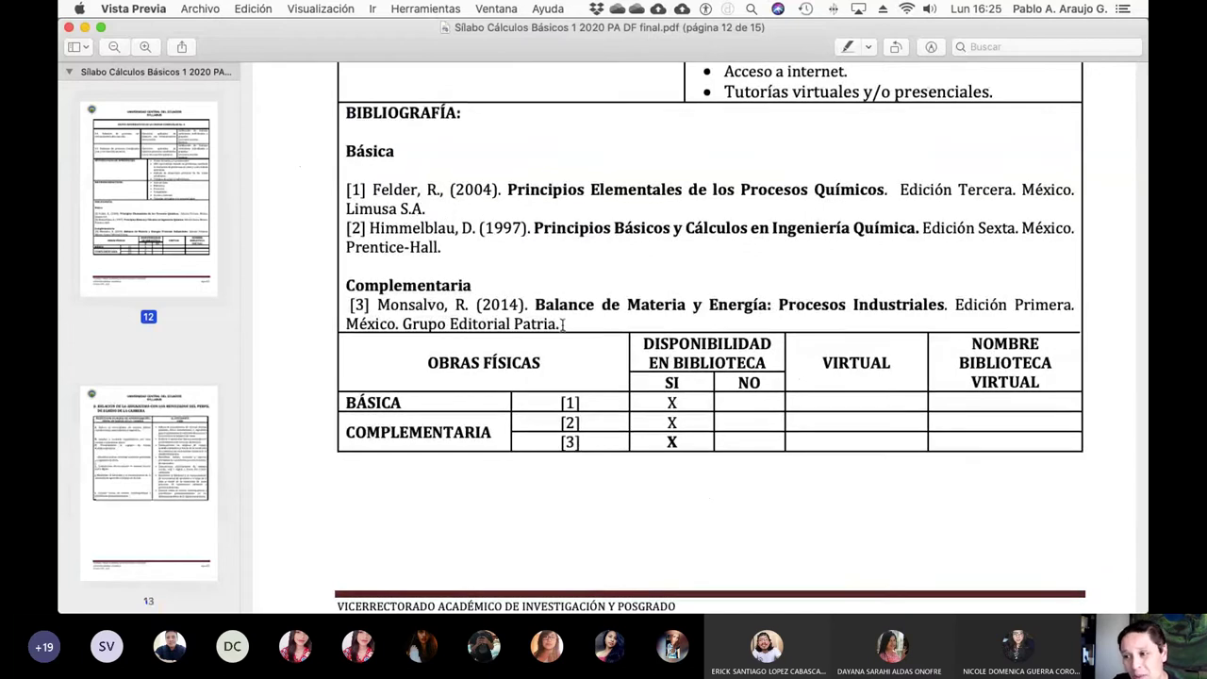
Step: Show the section 9 student evaluation table on page 14 enlarged, with the page thumbnails hidden
scroll(563, 323, down, 10)
scroll(563, 323, down, 1)
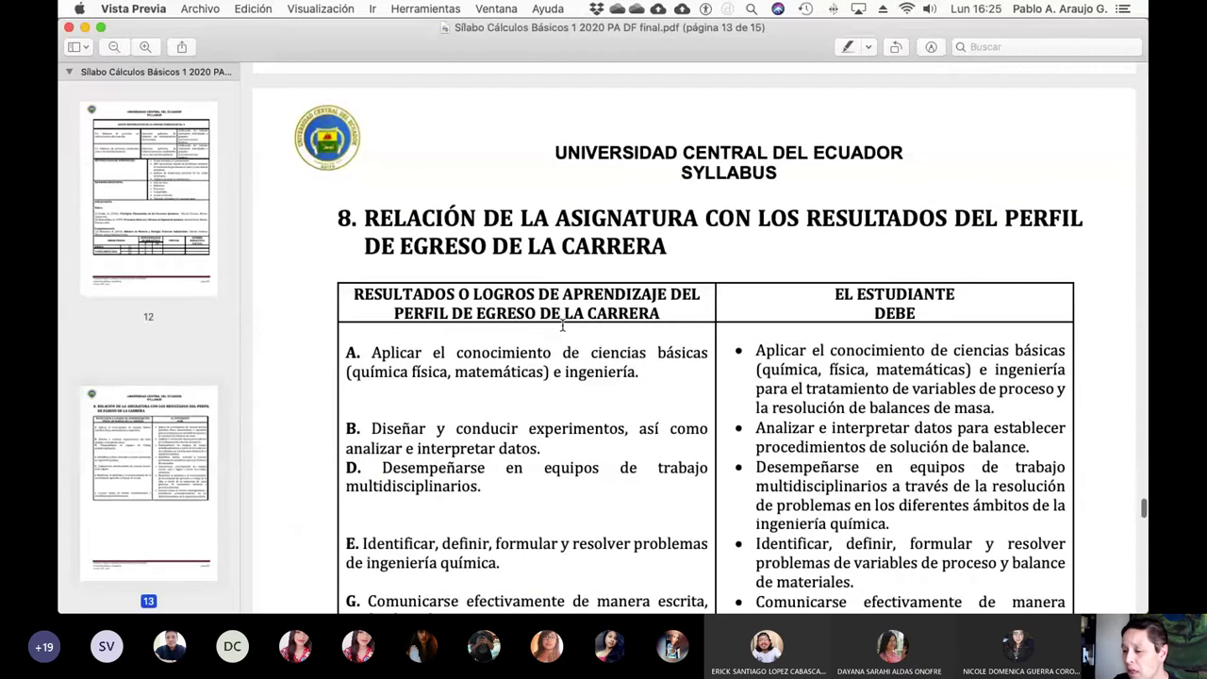
scroll(563, 323, down, 15)
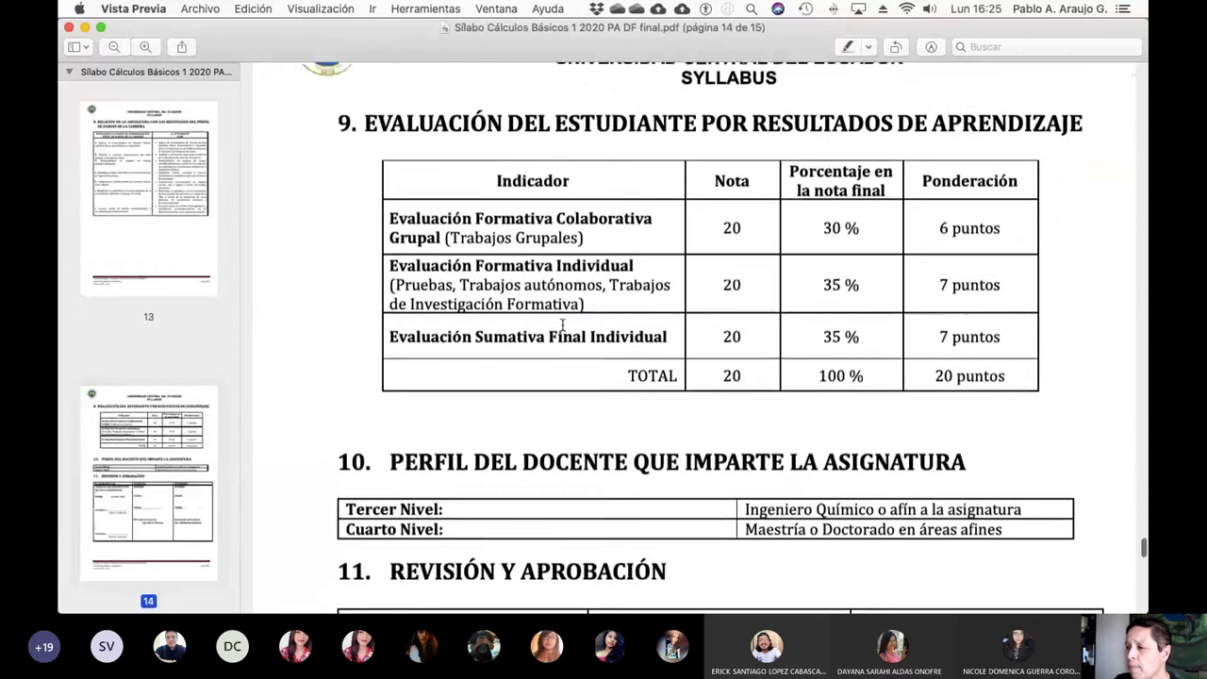
scroll(563, 324, up, 2)
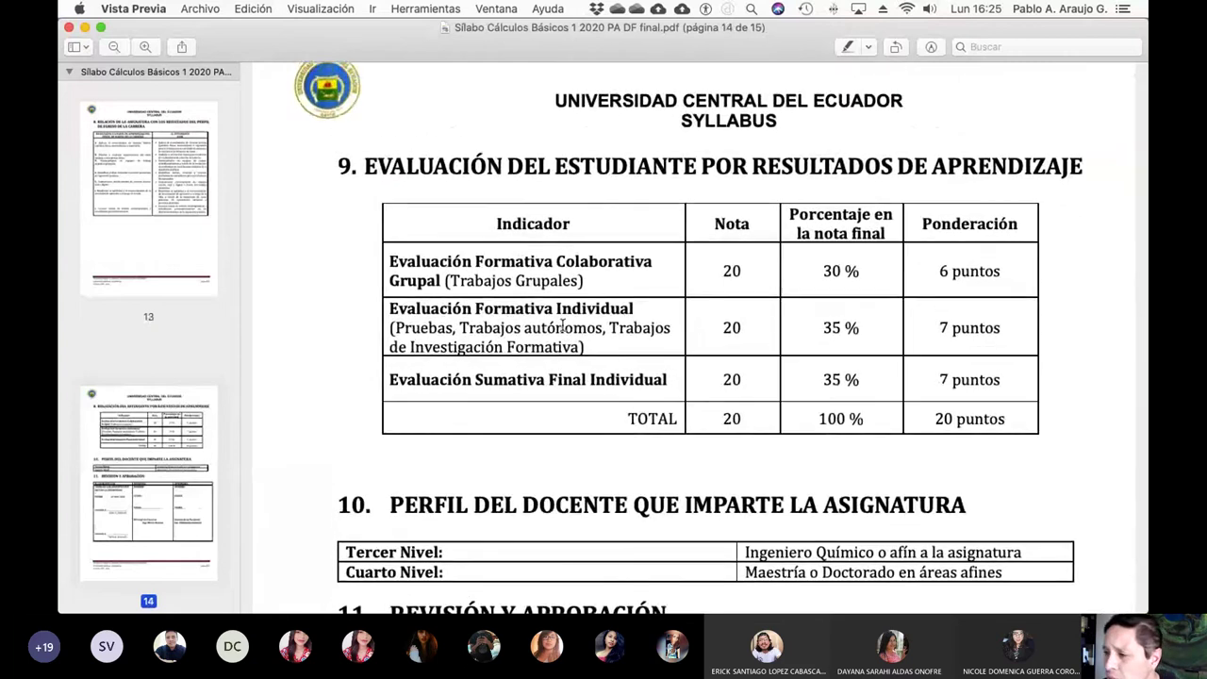
scroll(562, 323, up, 3)
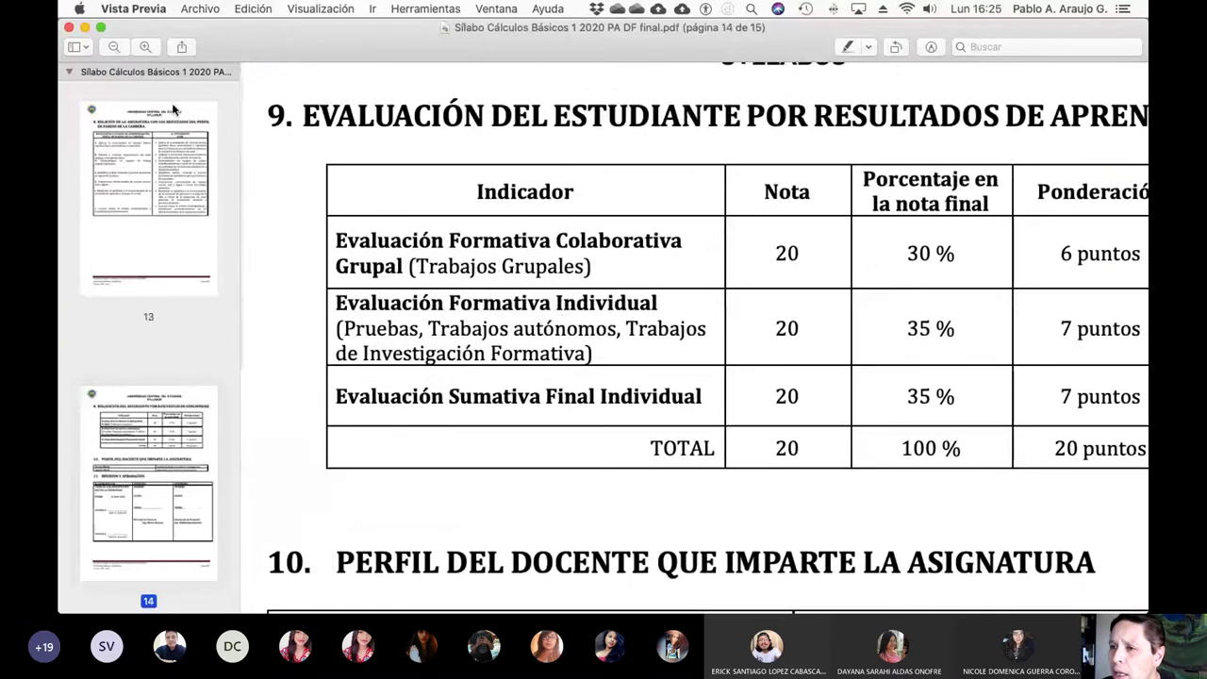
click(82, 46)
click(92, 66)
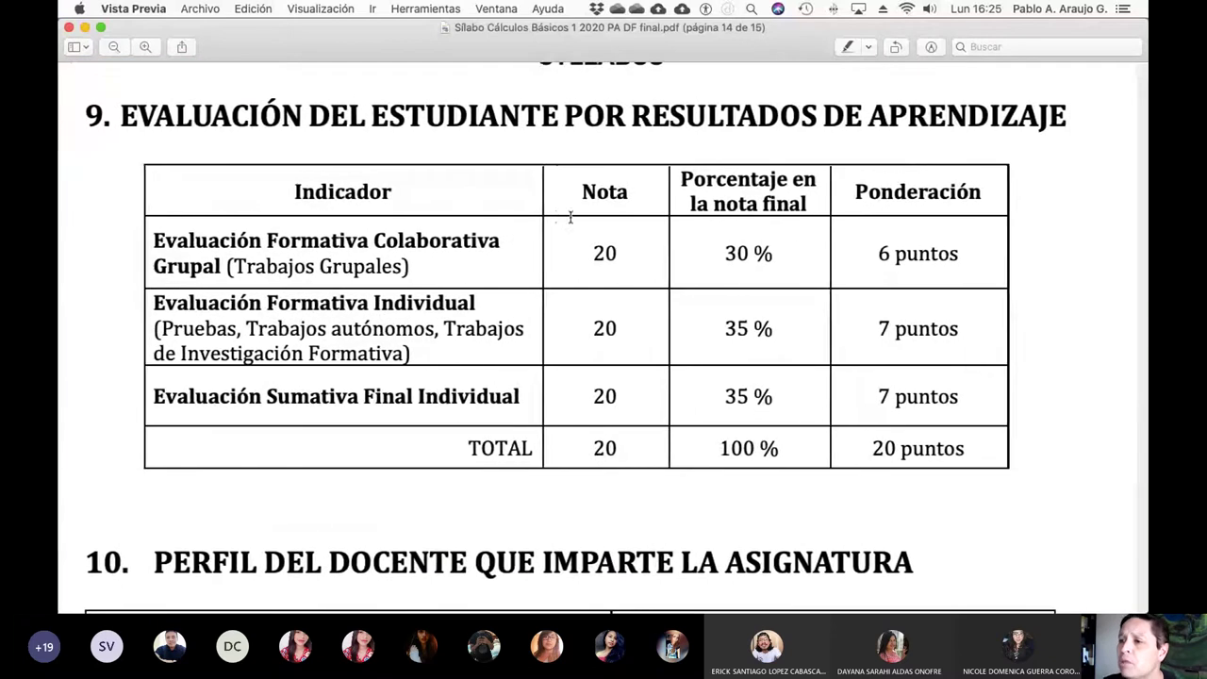
scroll(713, 254, up, 2)
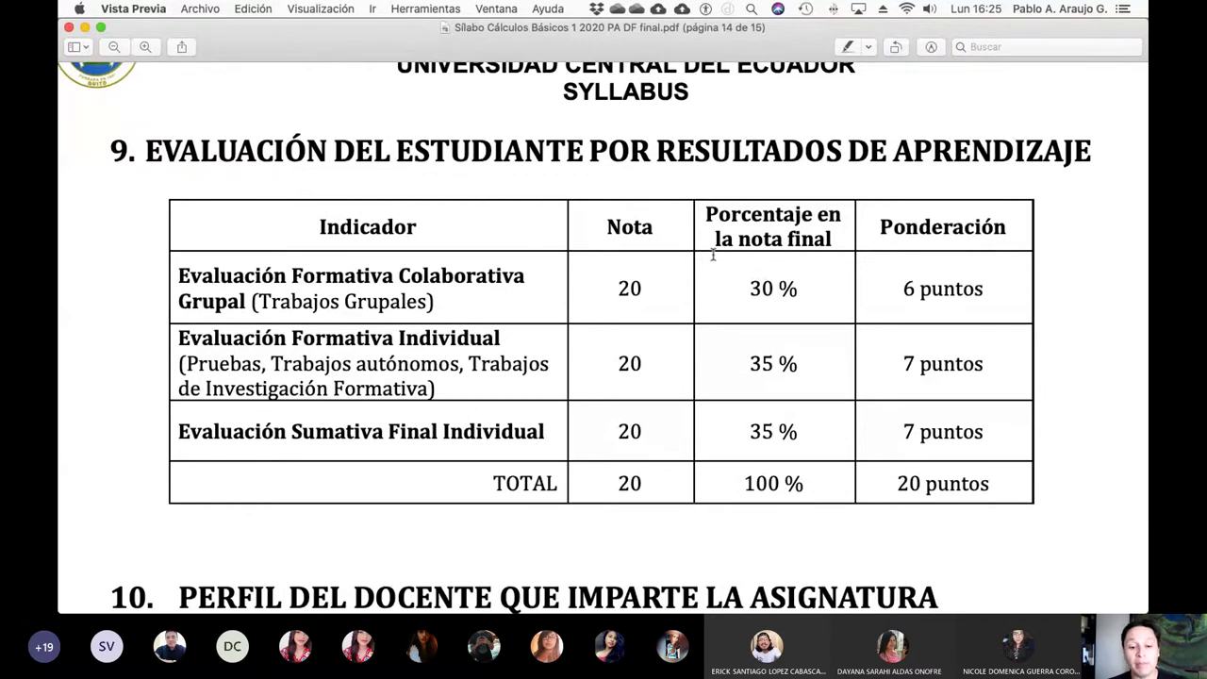
Step: Examine the section 9 evaluation table, going through each indicator with its grade, percentage of the final mark and weighting
key(super+Tab)
key(super+Tab)
key(super+Tab)
key(super+Tab)
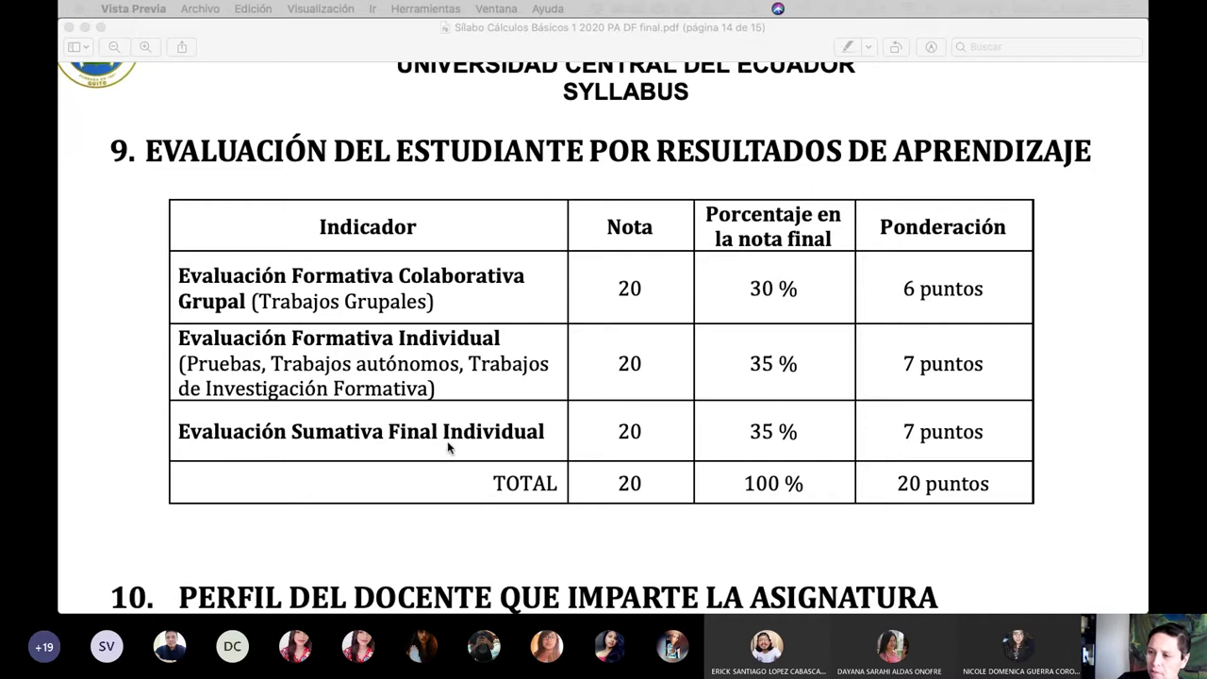
scroll(745, 450, right, 1)
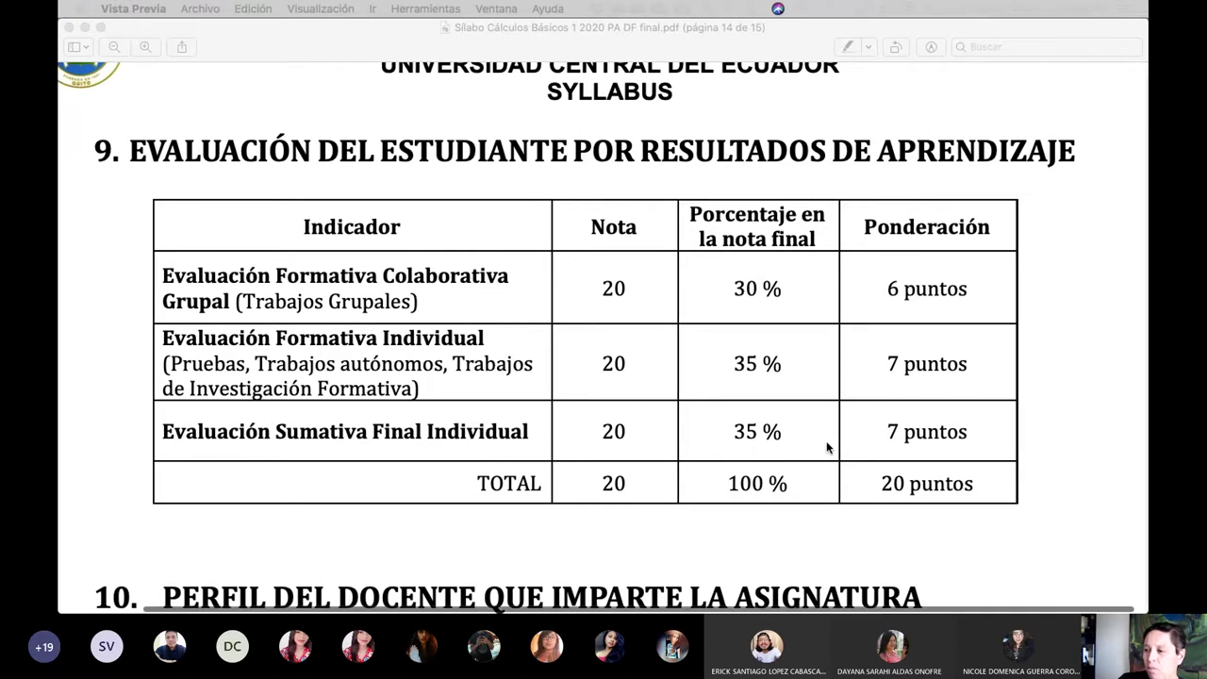
scroll(733, 433, left, 4)
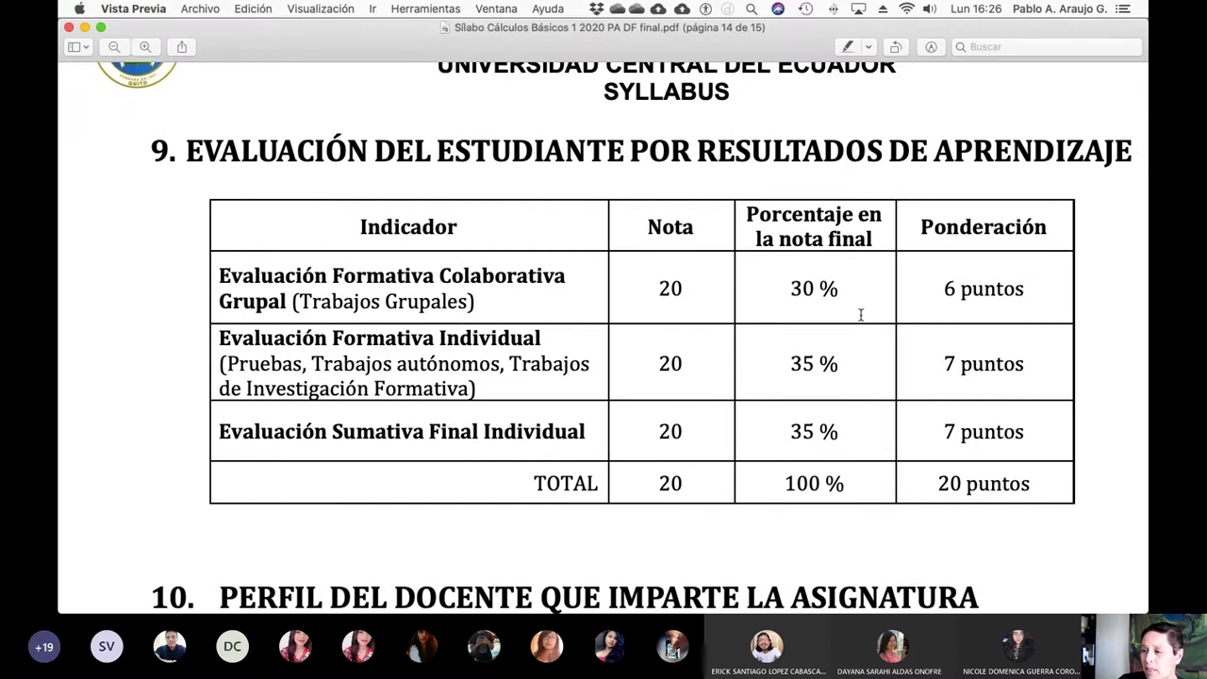
scroll(860, 315, right, 3)
scroll(859, 315, right, 2)
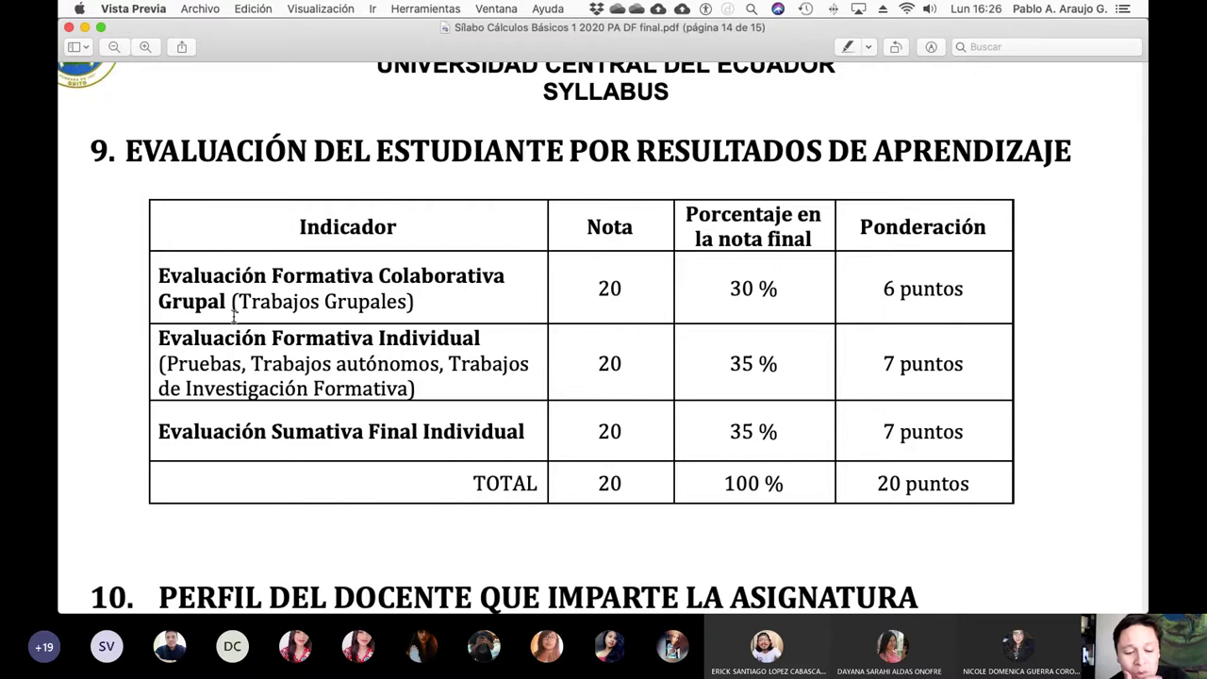
Step: Switch to Safari and view the Tema 3 and Clases sections of the Cálculos Básicos I course
key(super+Tab)
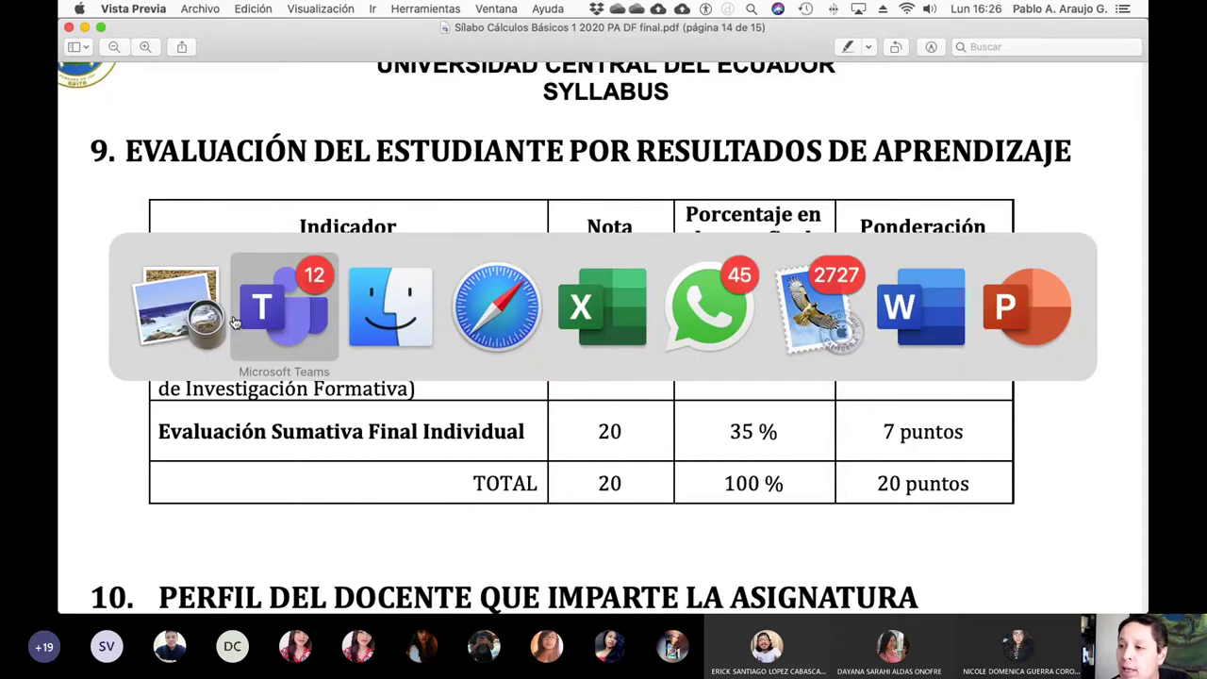
key(super+Tab)
key(super+Tab)
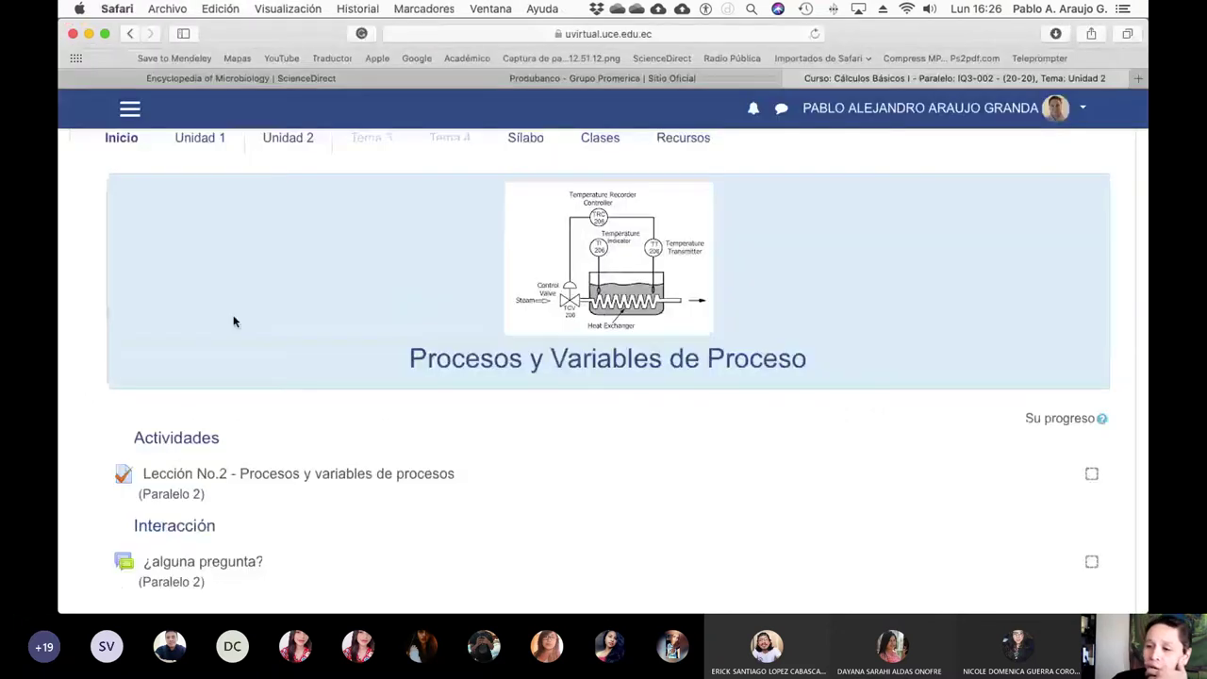
scroll(288, 345, down, 3)
scroll(291, 345, up, 5)
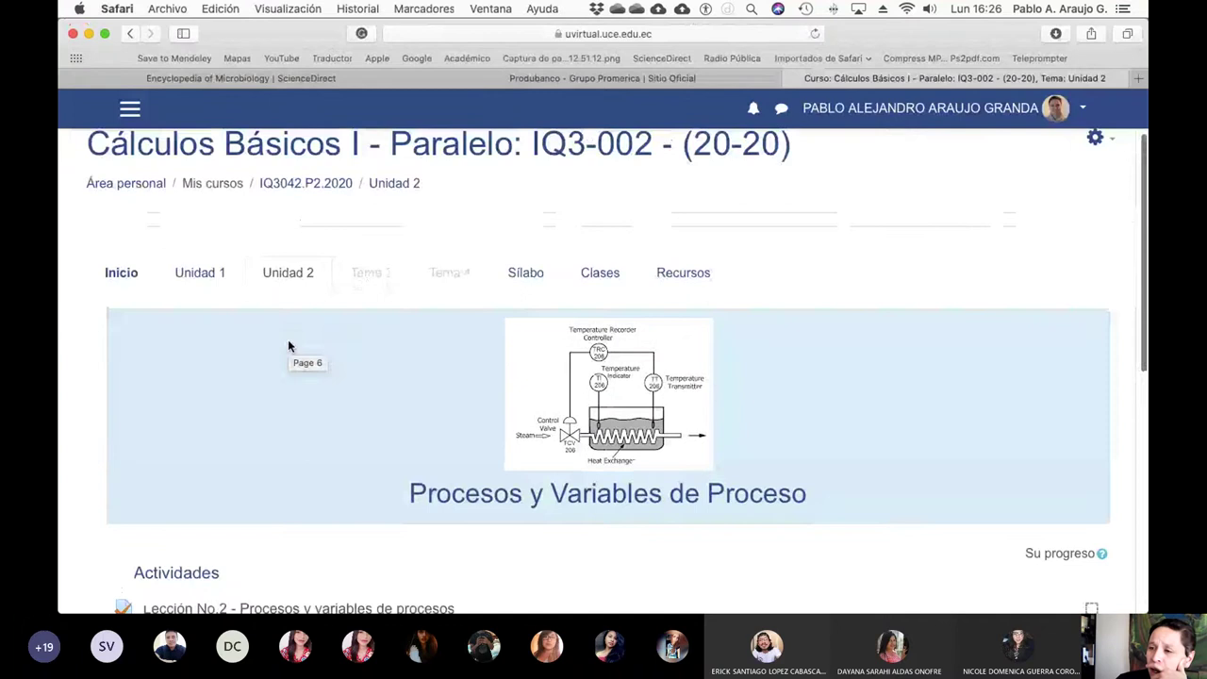
click(374, 275)
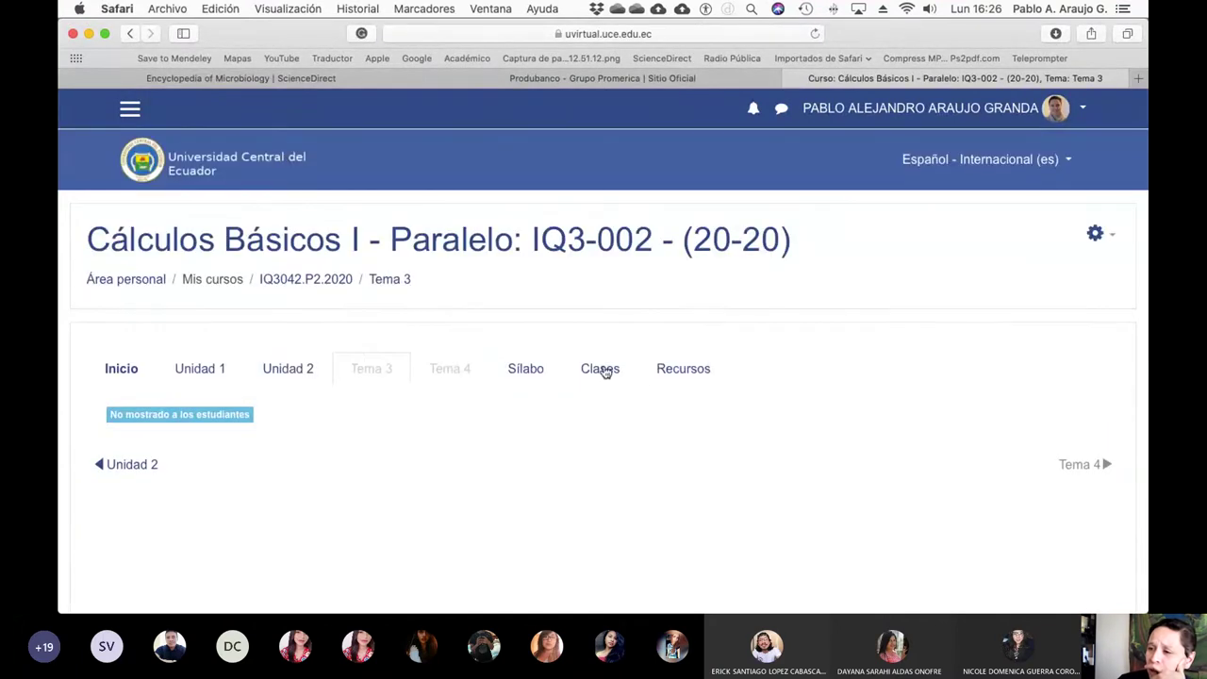
click(601, 368)
scroll(605, 371, down, 3)
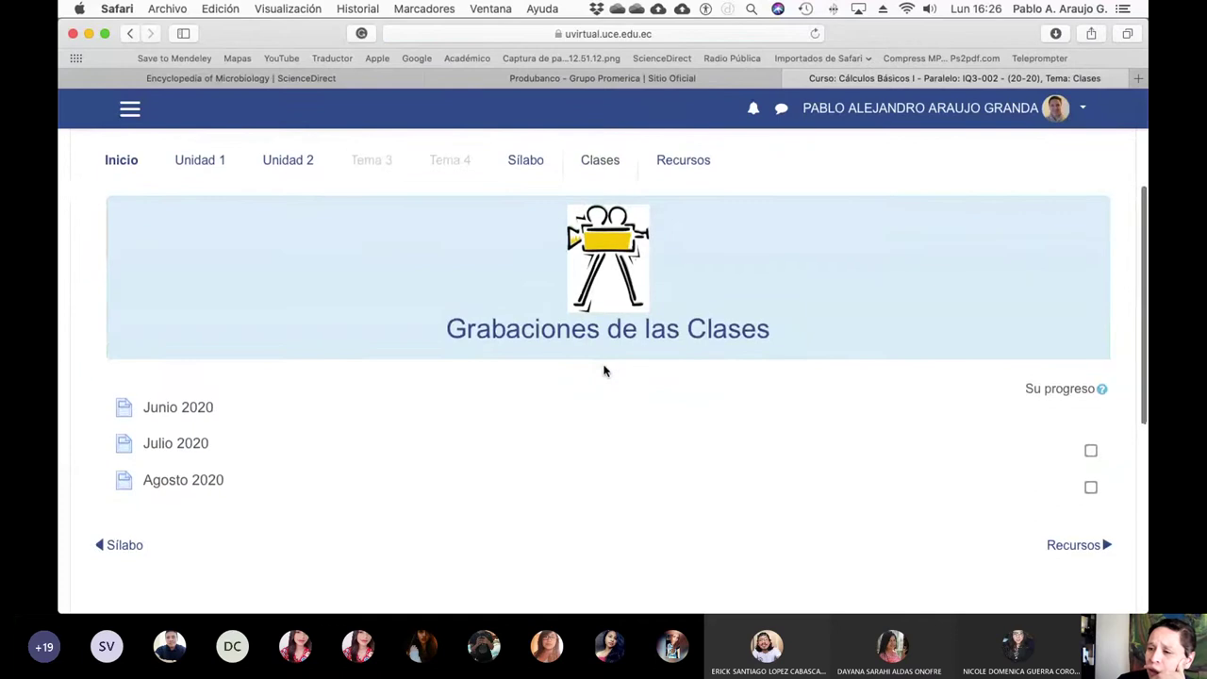
scroll(604, 371, up, 2)
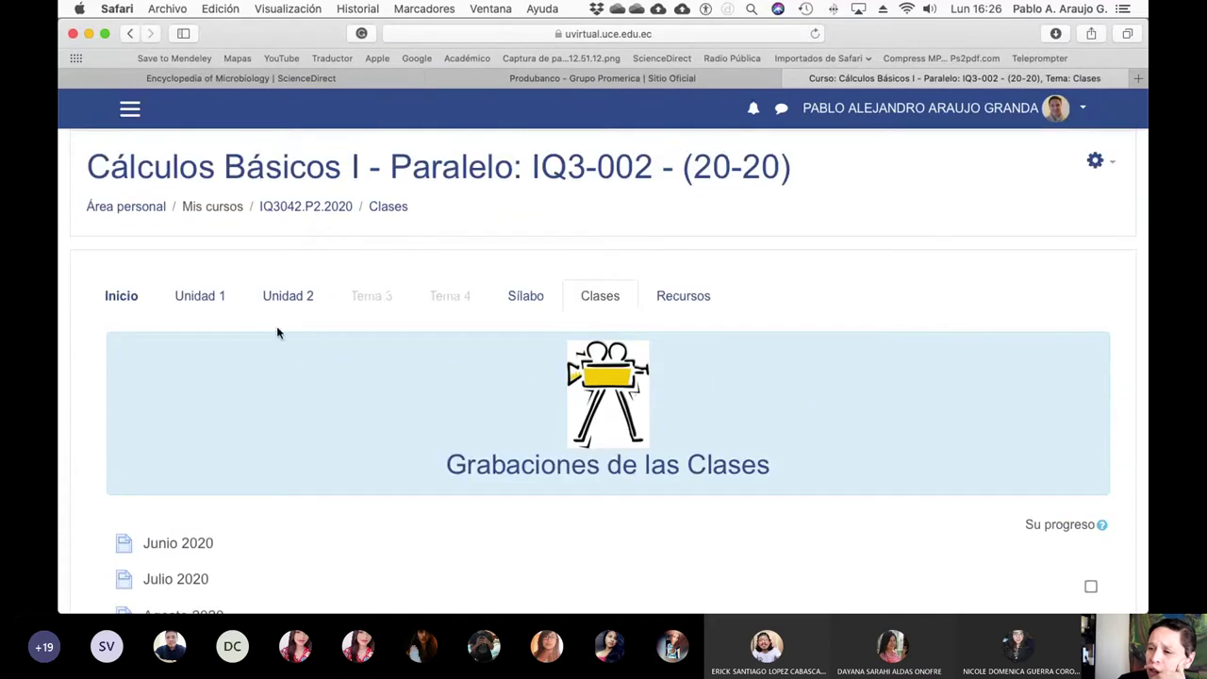
Step: Open the Unidad 2 section of the course and review its activities and interaction forum
click(282, 298)
scroll(459, 358, down, 2)
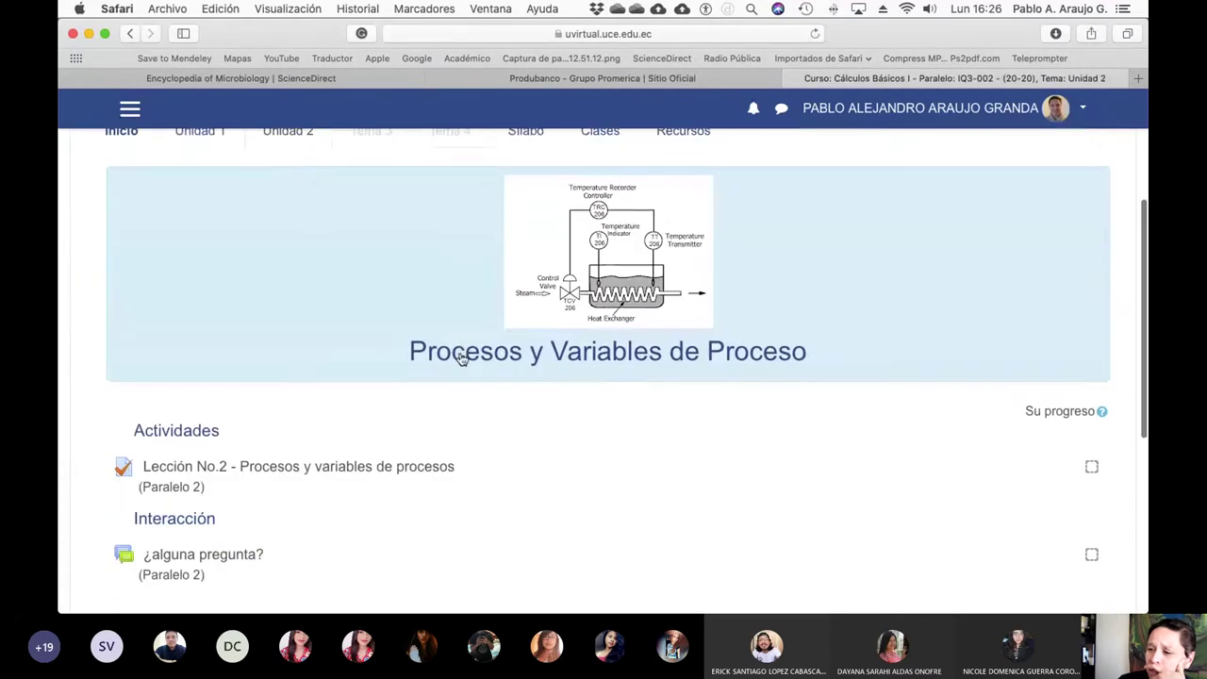
scroll(460, 359, down, 2)
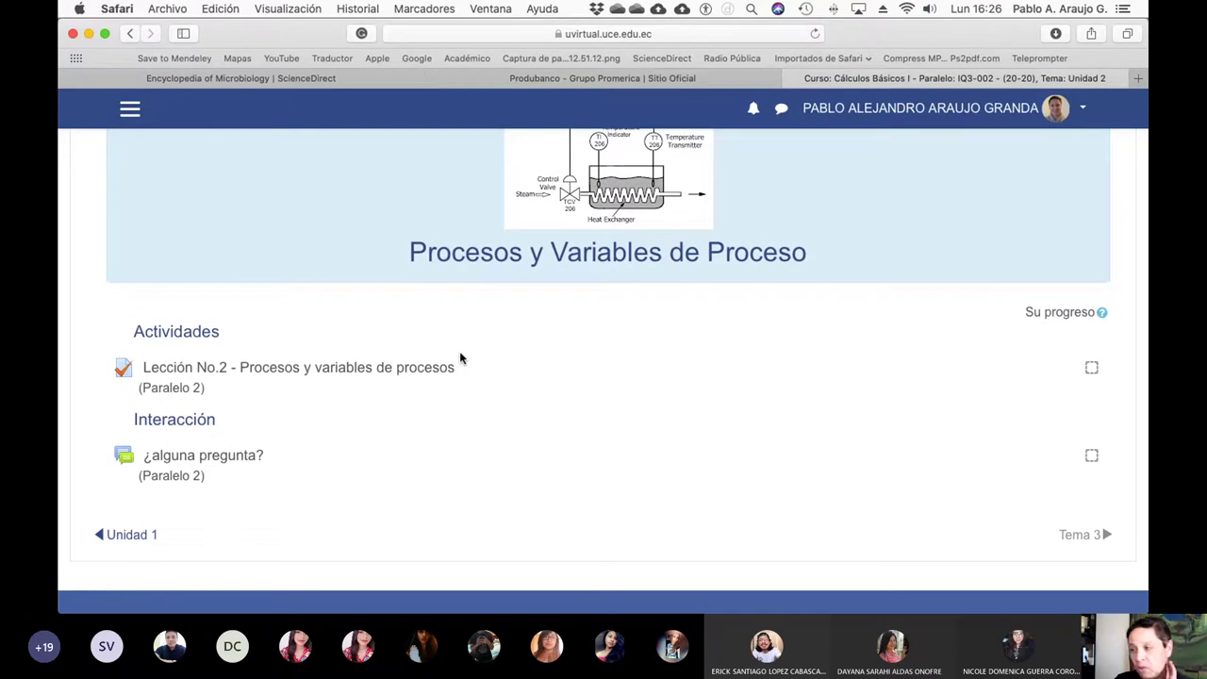
scroll(460, 358, up, 2)
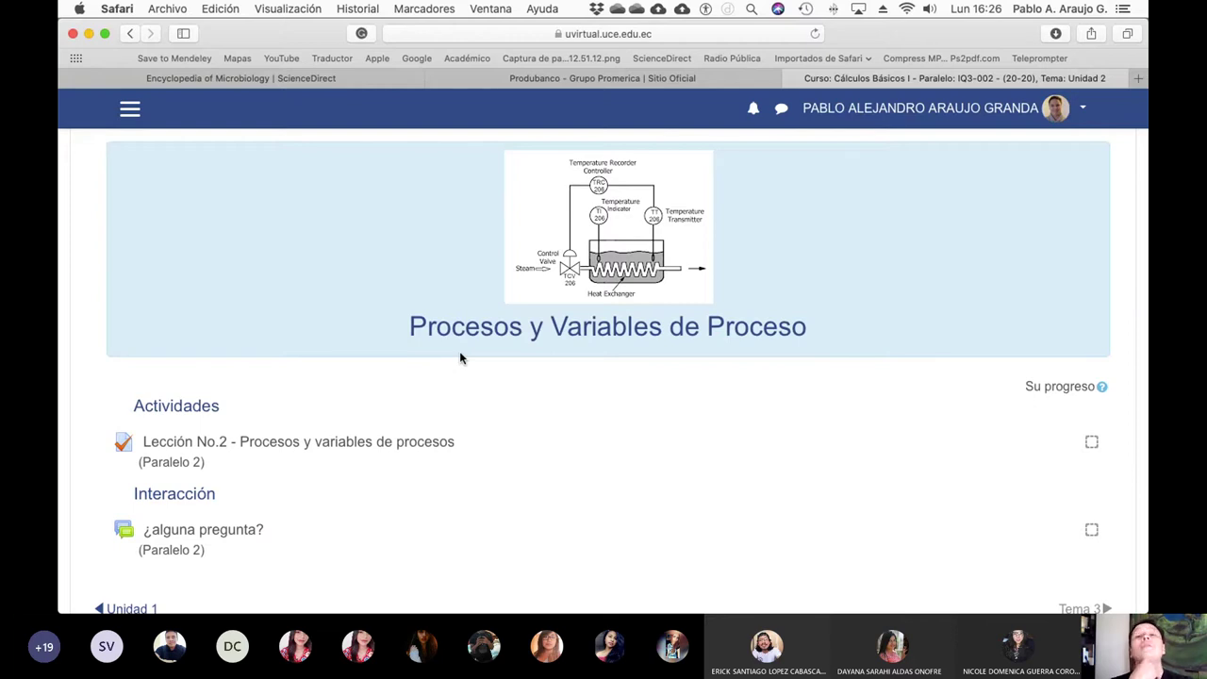
Step: Check the September 2020 month view in the Calendar app and return to the syllabus PDF
mouse_move(450, 591)
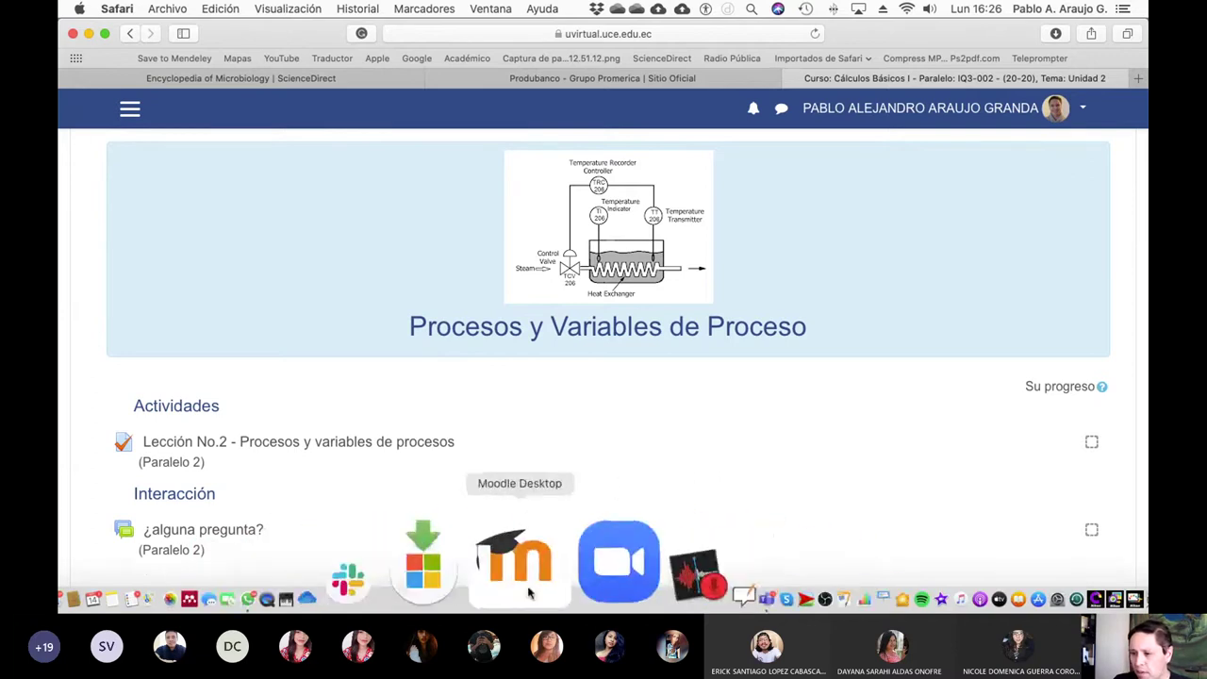
click(261, 572)
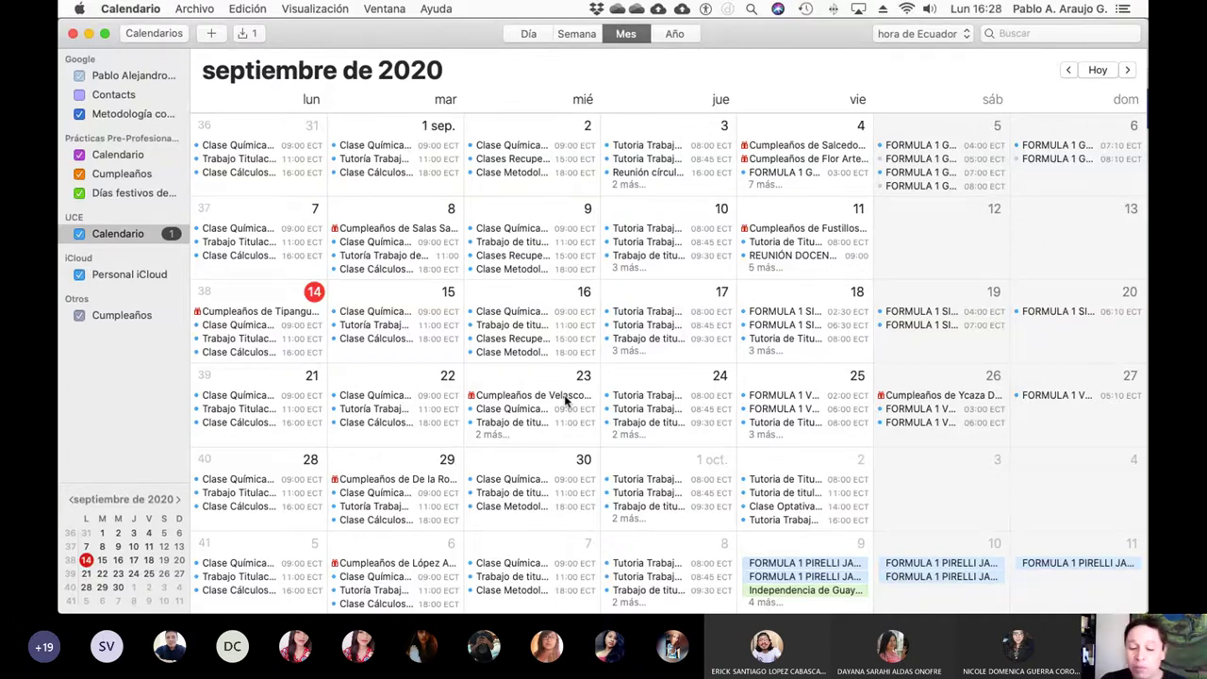
key(super+Tab)
key(super+Tab)
key(super+Tab)
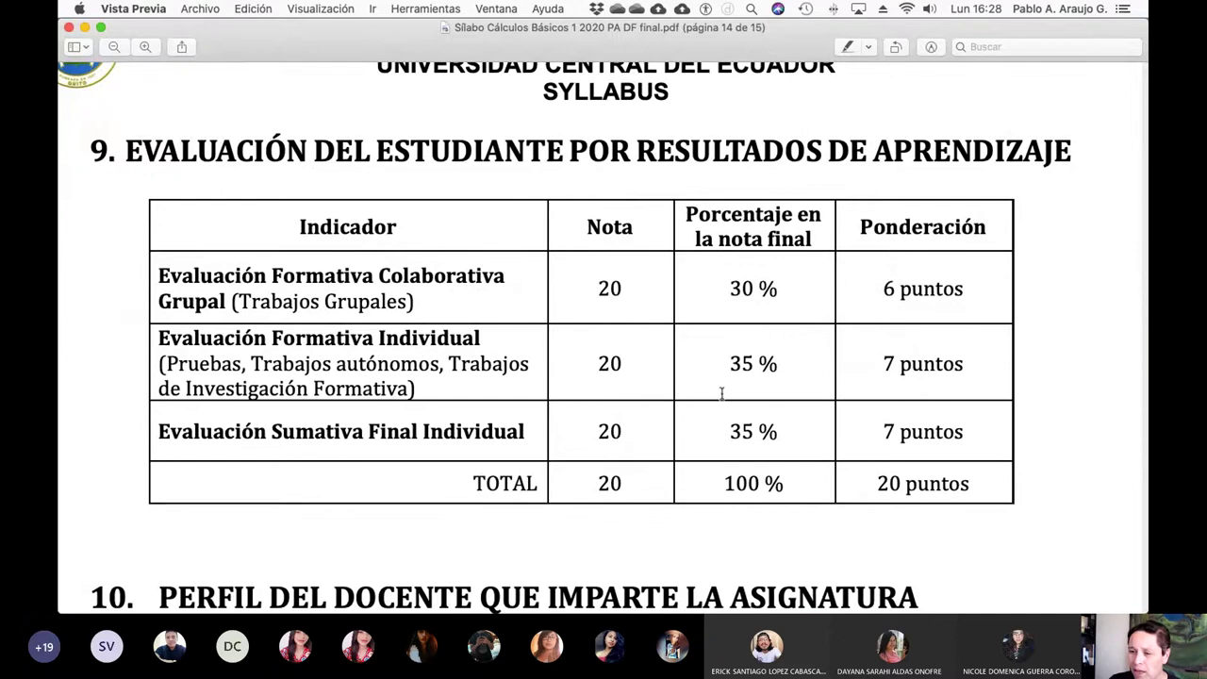
Step: Switch to Excel, add a blank sheet to the Ejercicios en clase - Cap 4 - 2020 workbook, and return to the syllabus PDF
key(super+Tab)
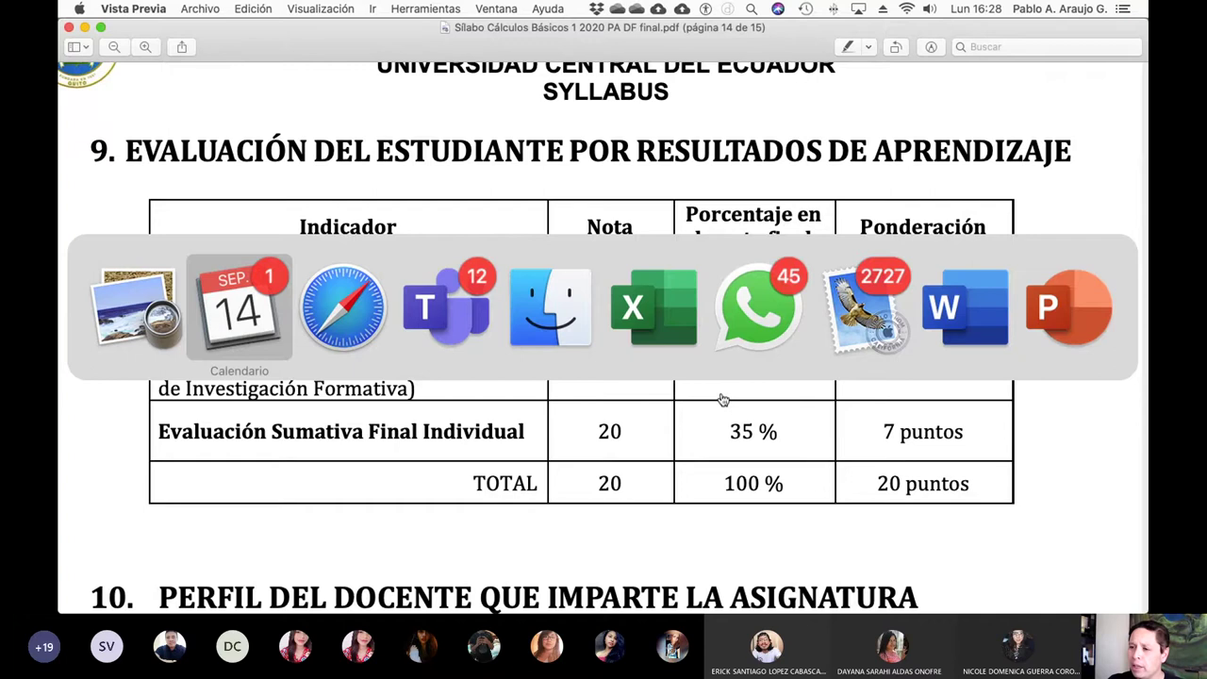
key(super+Tab)
key(super+Tab)
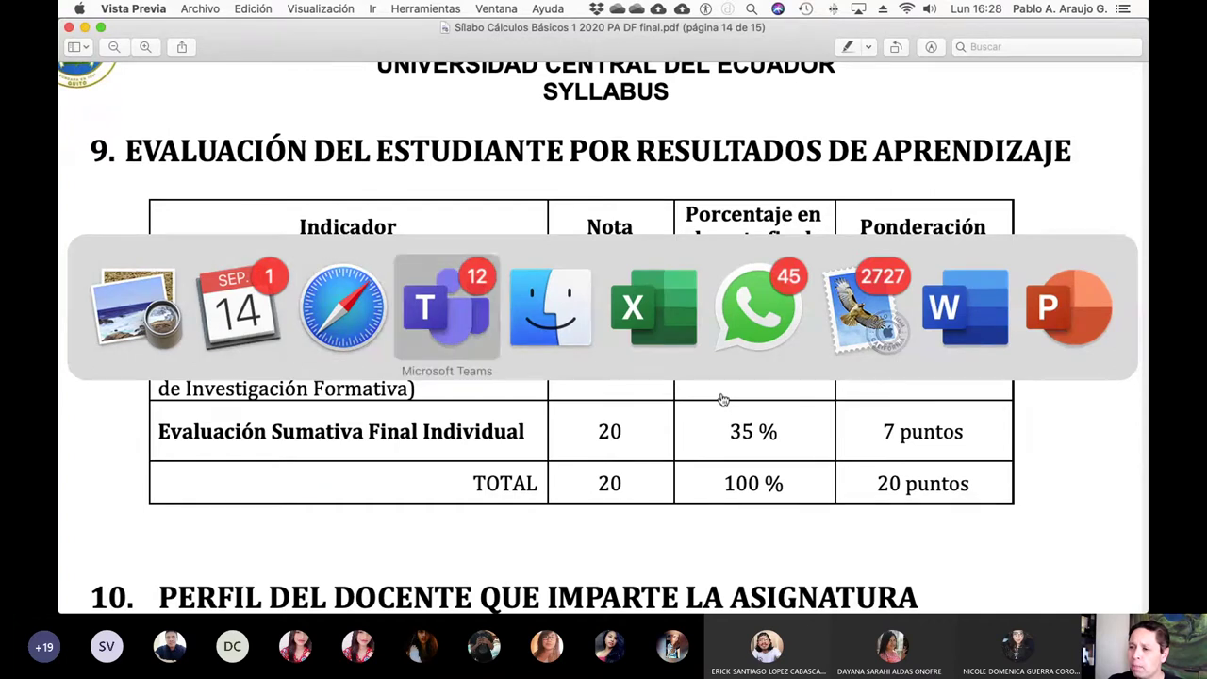
key(super+Tab)
key(super+Tab)
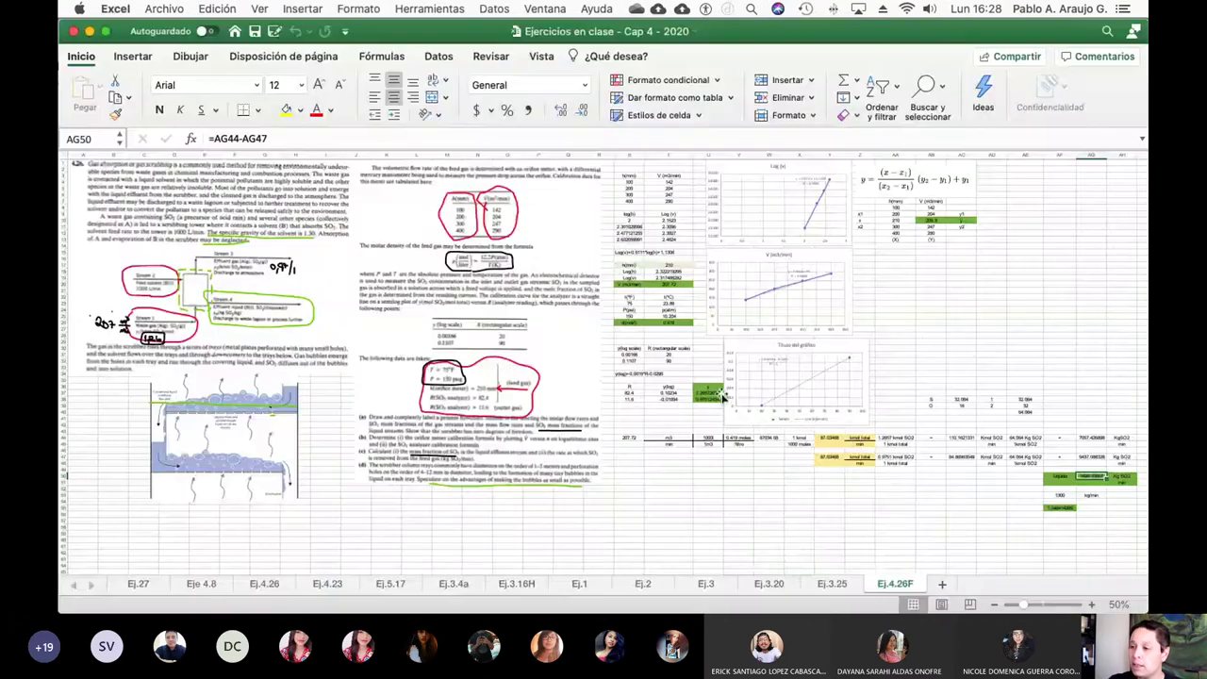
click(939, 584)
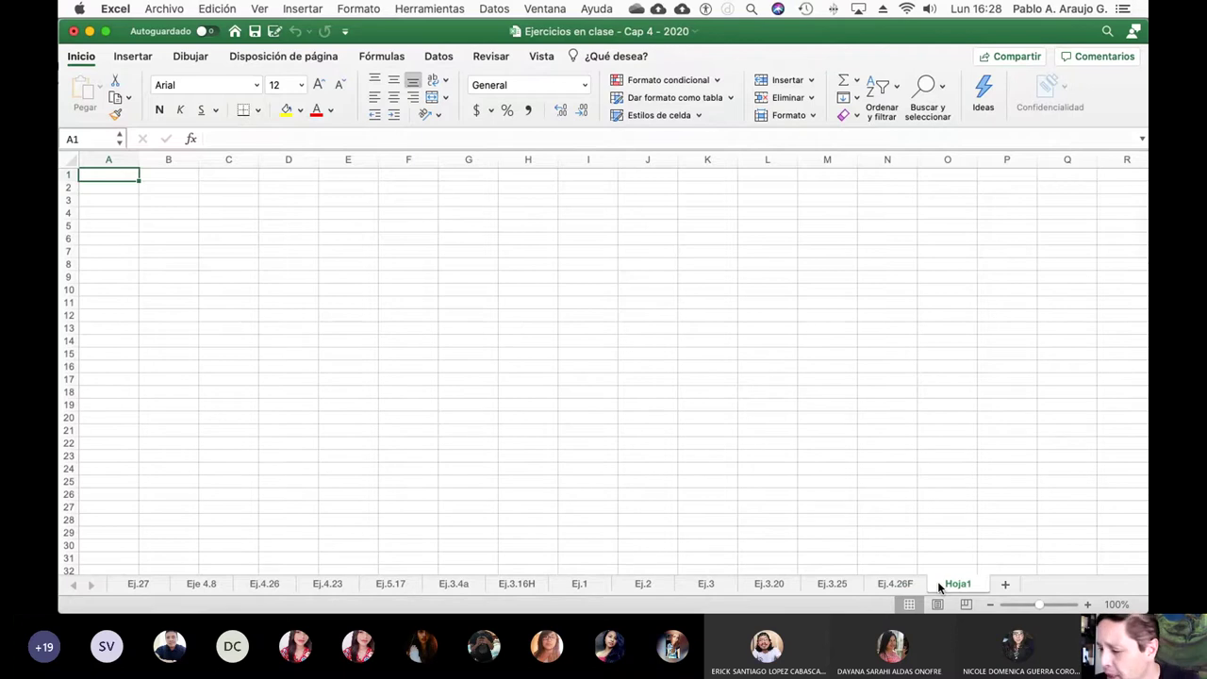
key(super+Tab)
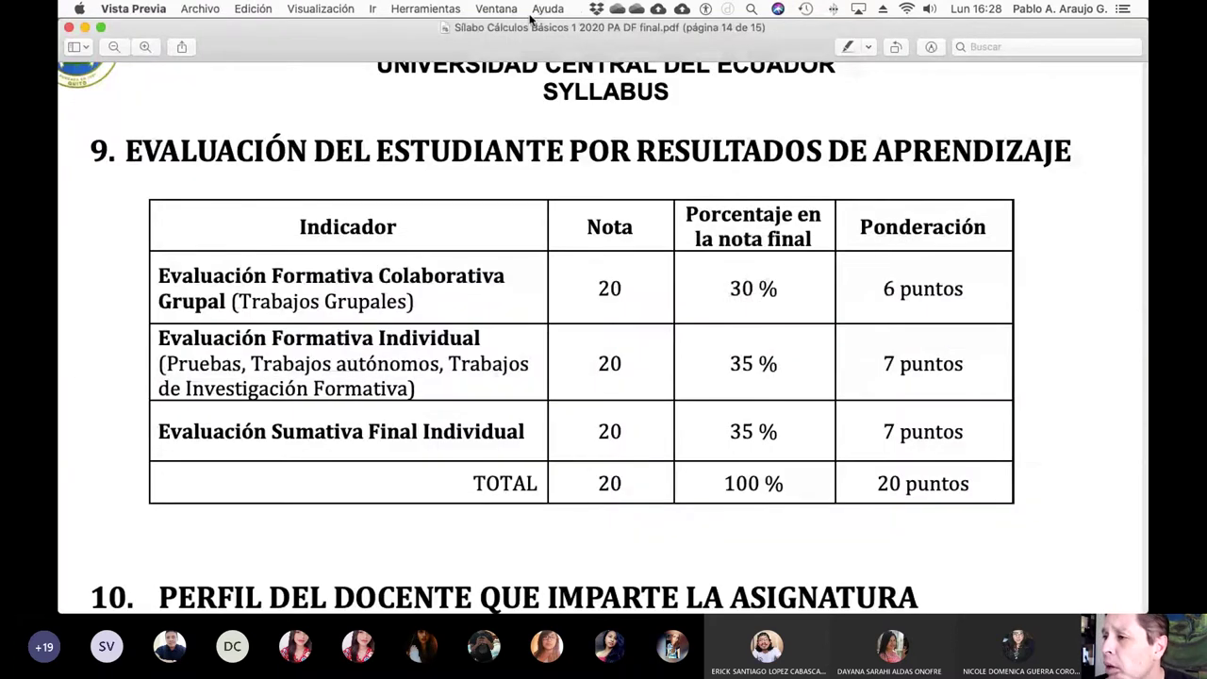
Step: Move the Calendar window to Escritorio 15, the syllabus PDF to Escritorio 12, and the course browser window to Escritorio 16
click(495, 8)
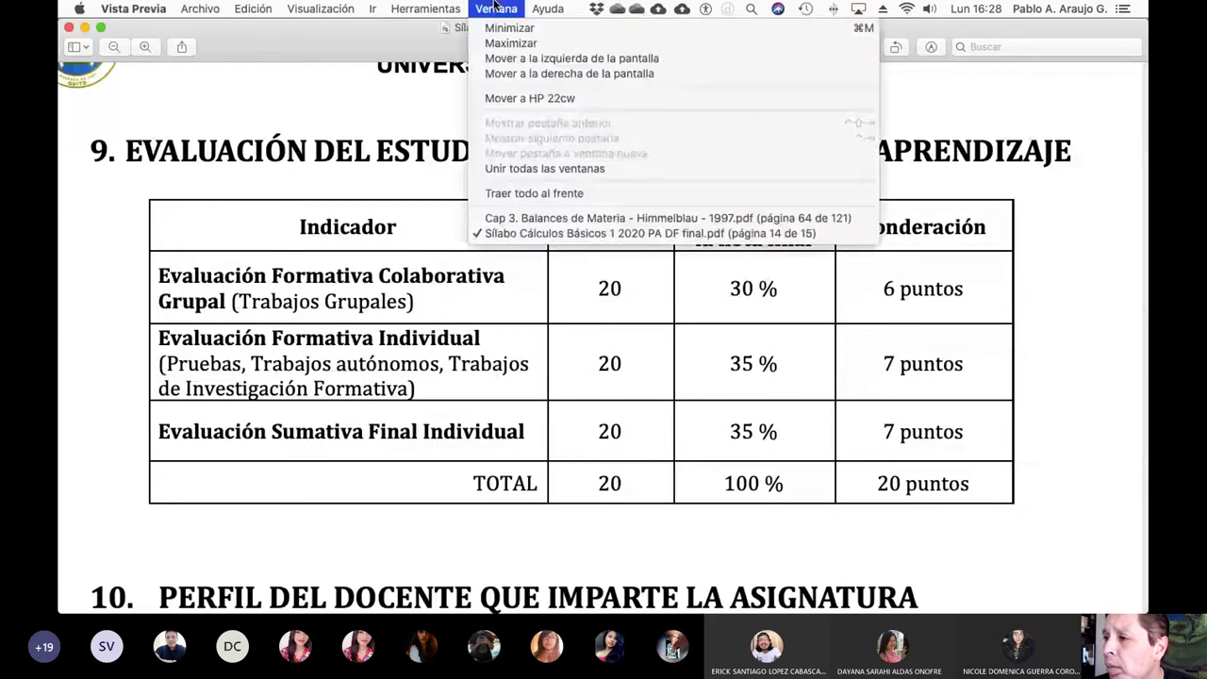
click(495, 8)
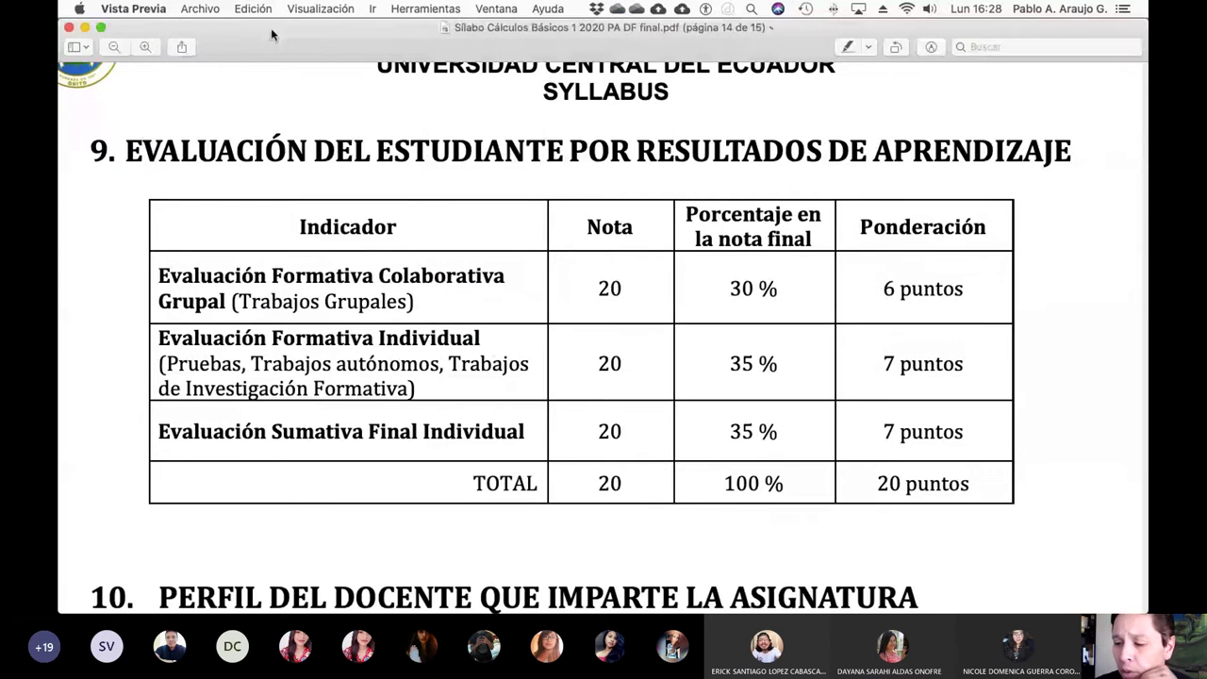
key(ctrl+Up)
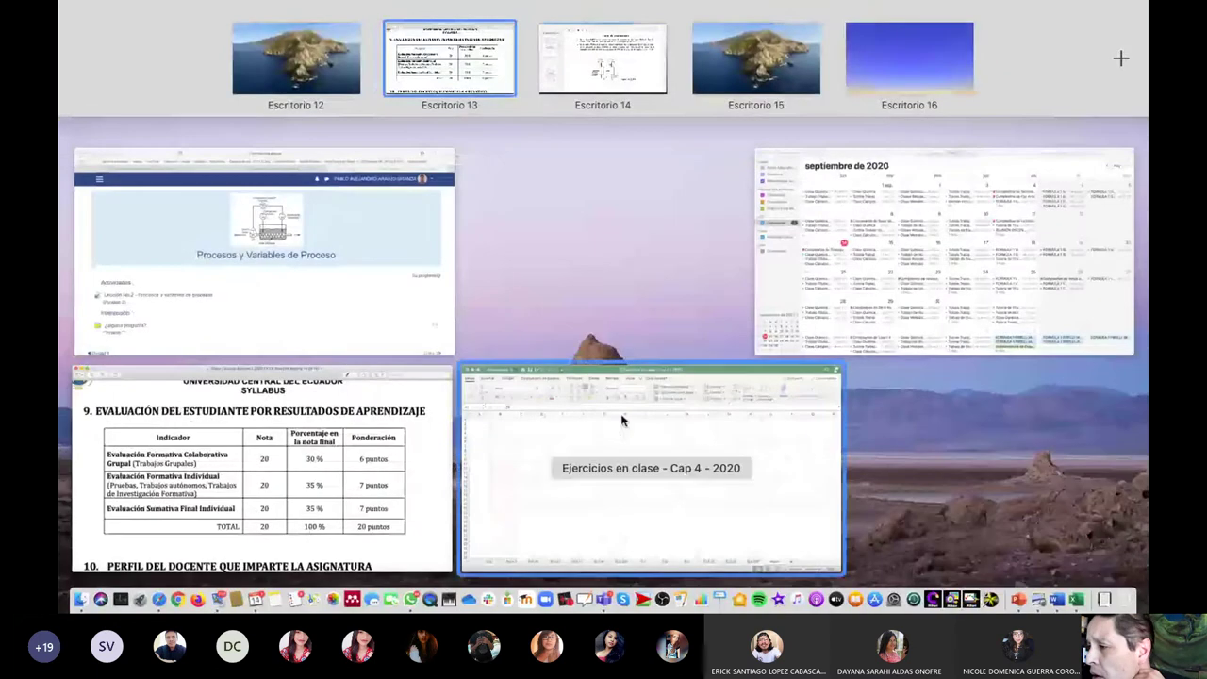
drag(943, 249, 755, 65)
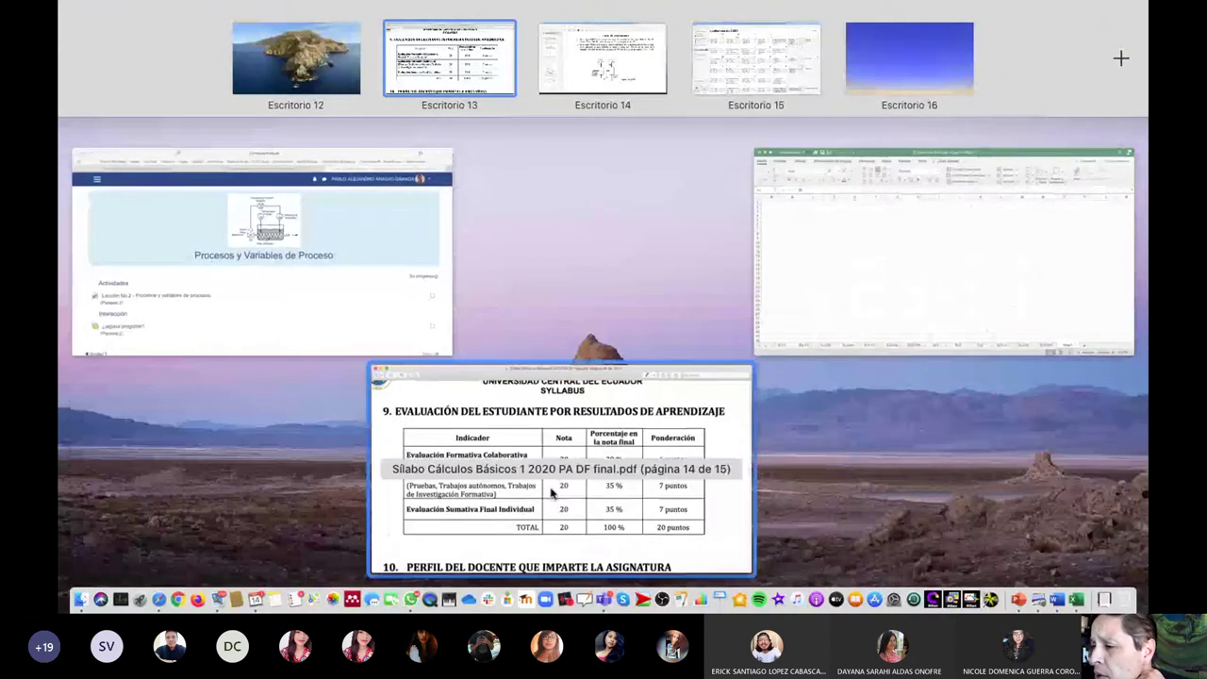
drag(551, 493, 248, 81)
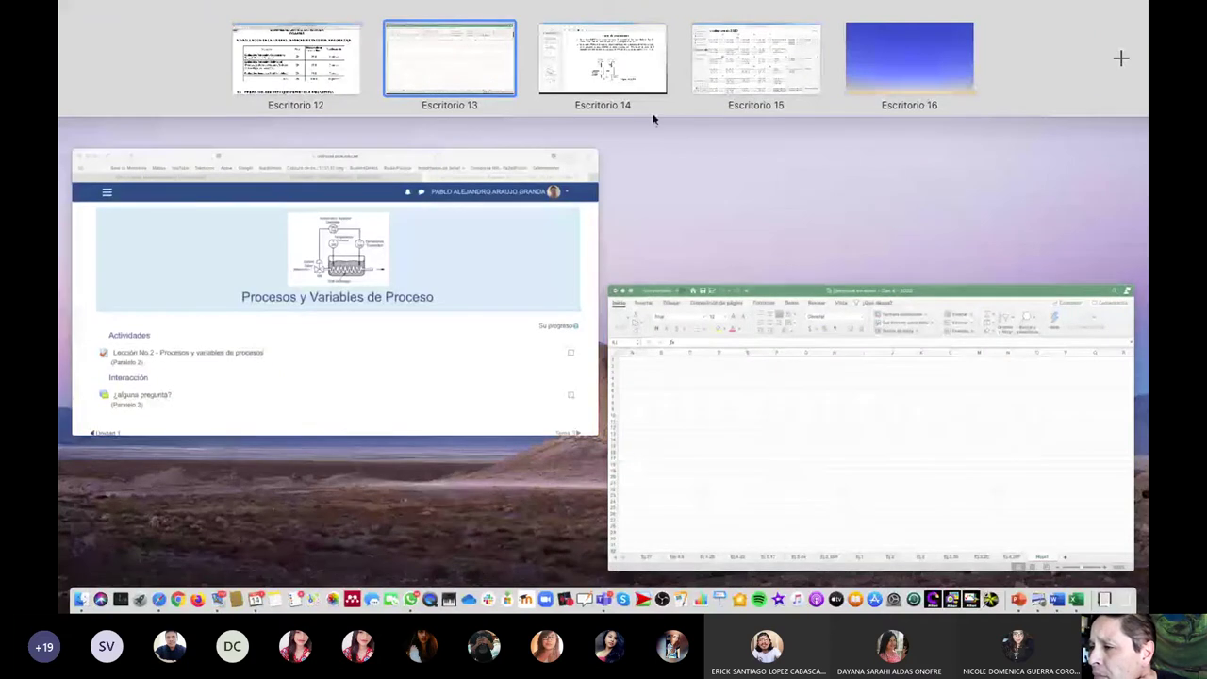
drag(349, 377, 898, 69)
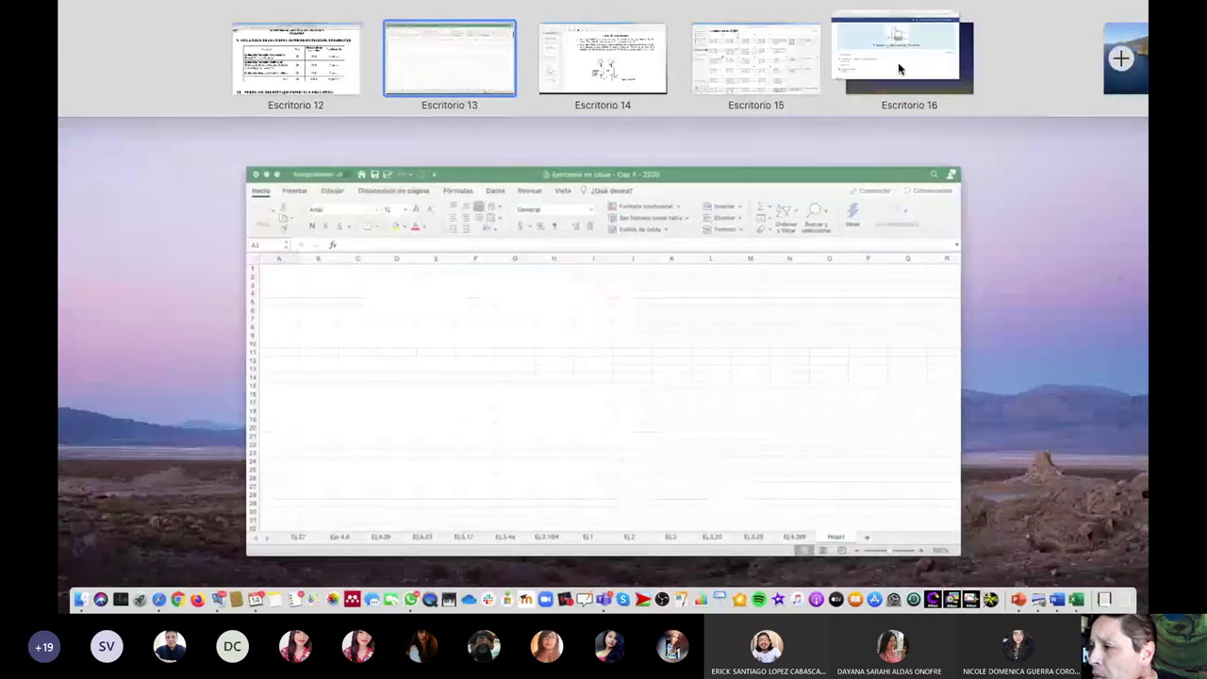
Step: Copy the problem 1 statement from page 64 of the Himmelblau PDF into cell A1 of Excel's blank sheet and enlarge it across columns A to M
click(642, 62)
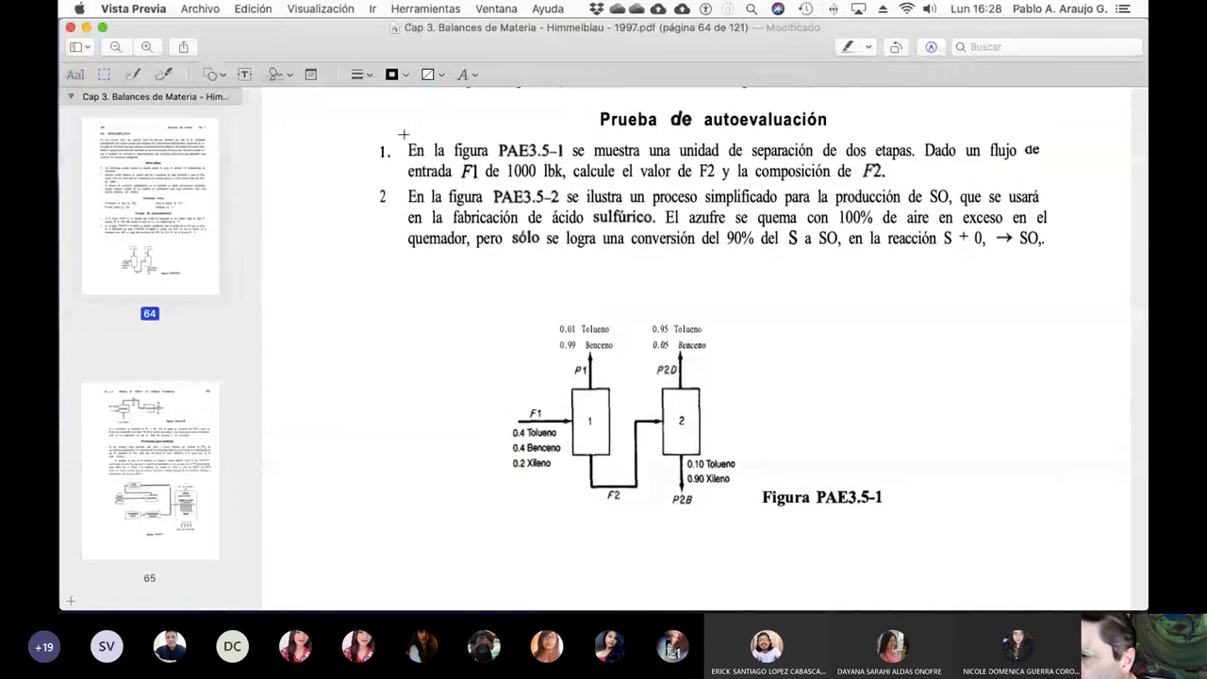
drag(403, 133, 1047, 185)
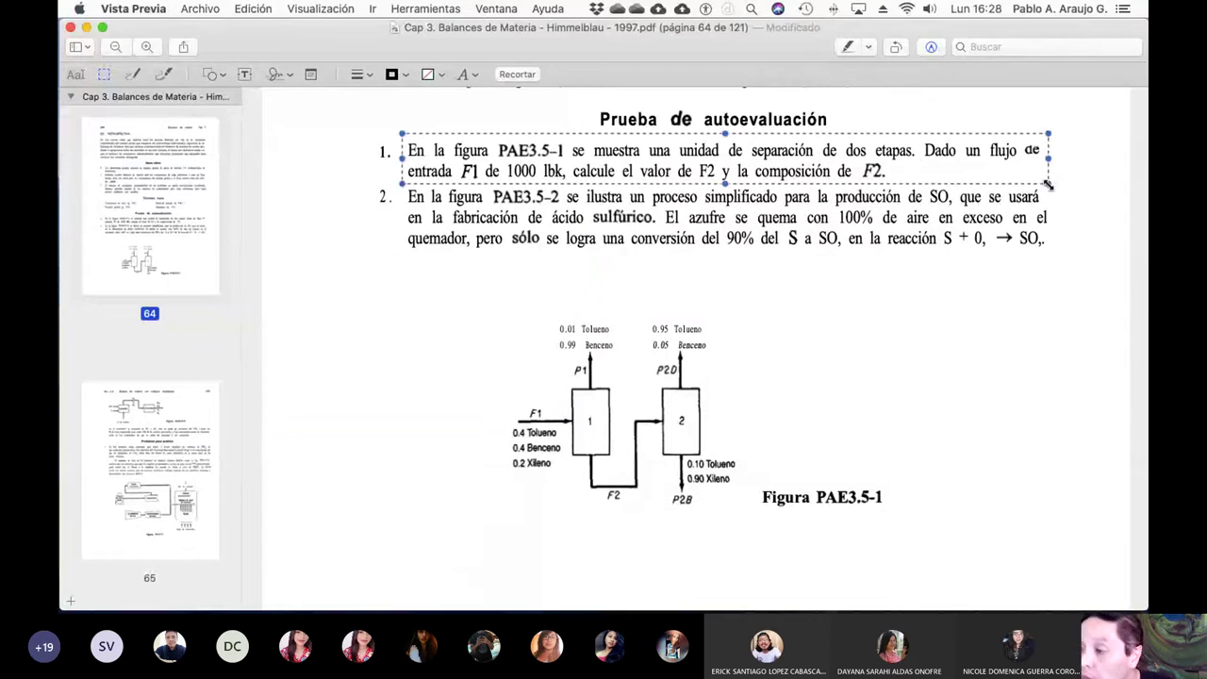
key(super+Tab)
key(super+Tab)
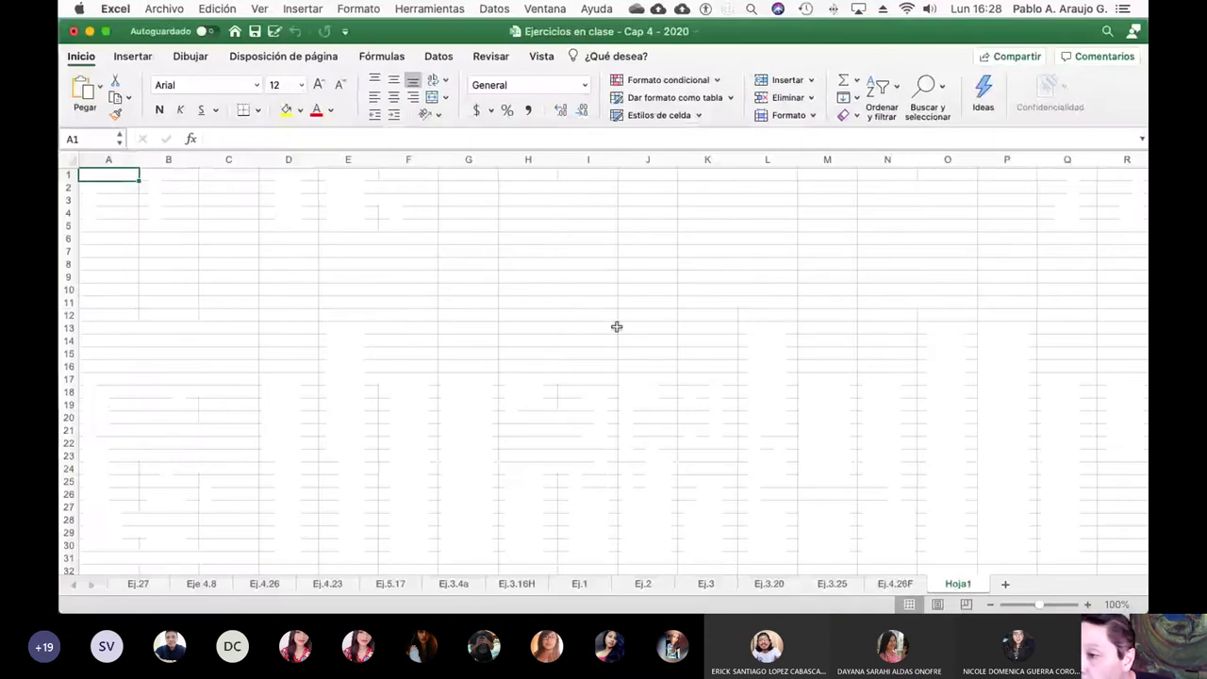
key(super+v)
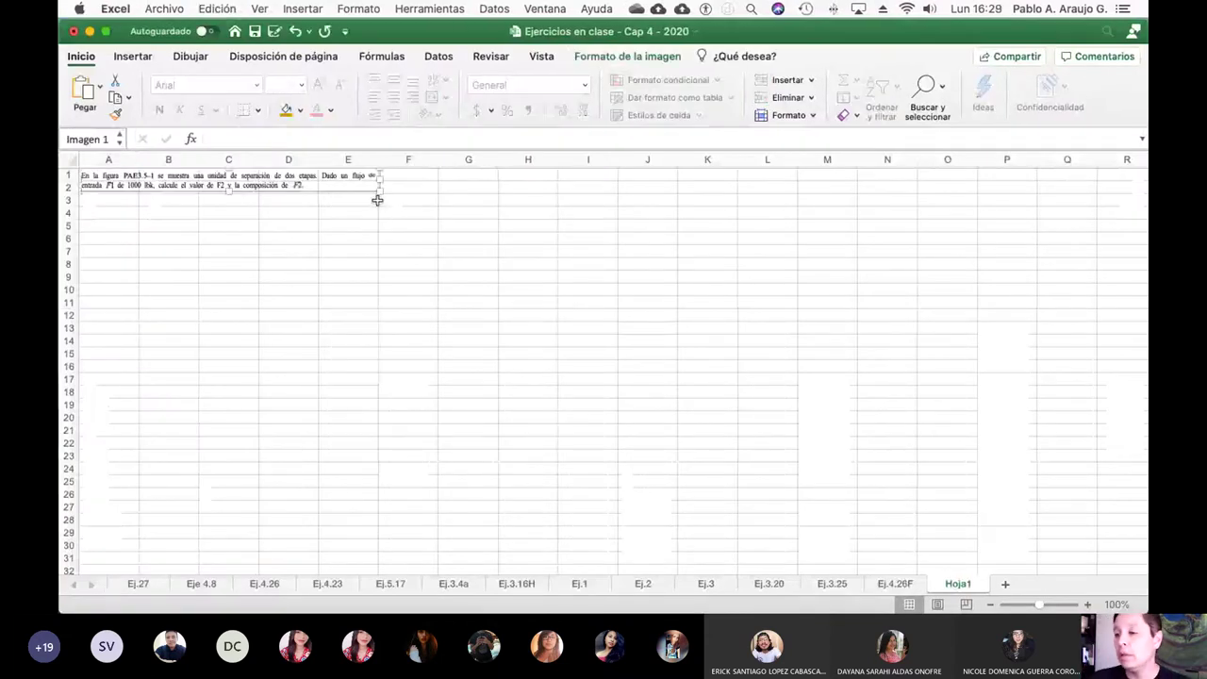
drag(379, 191, 417, 236)
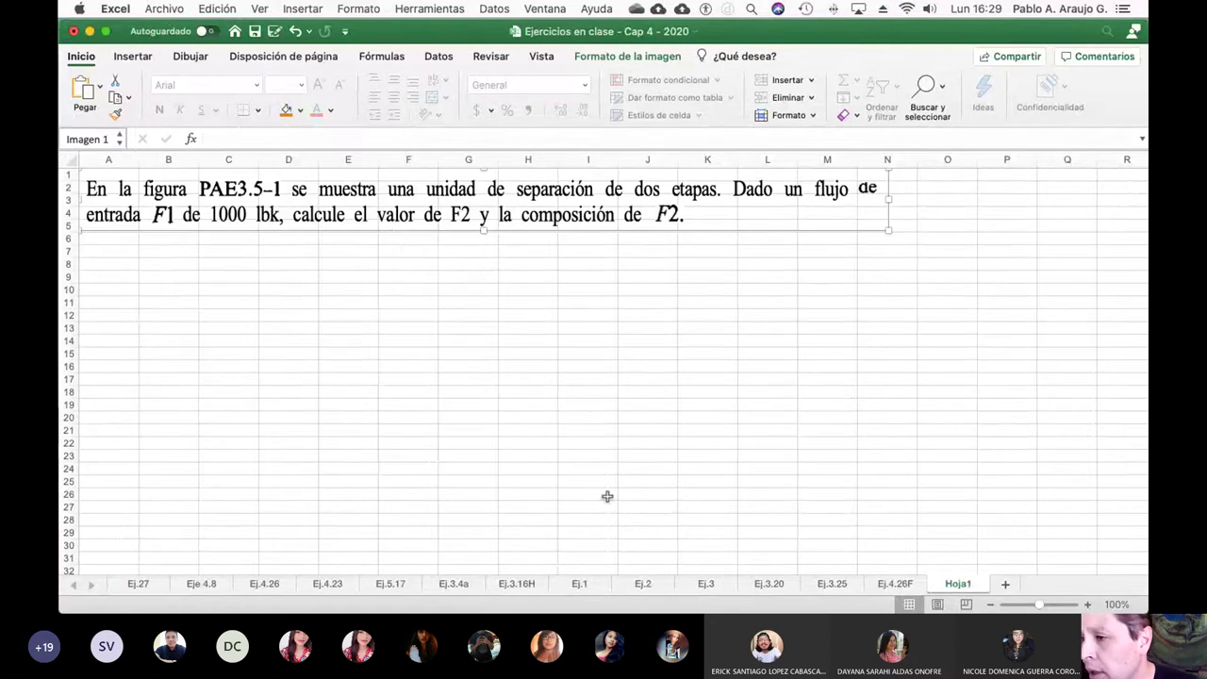
Step: Rename the Hoja1 sheet as EE5.1.1
right_click(958, 585)
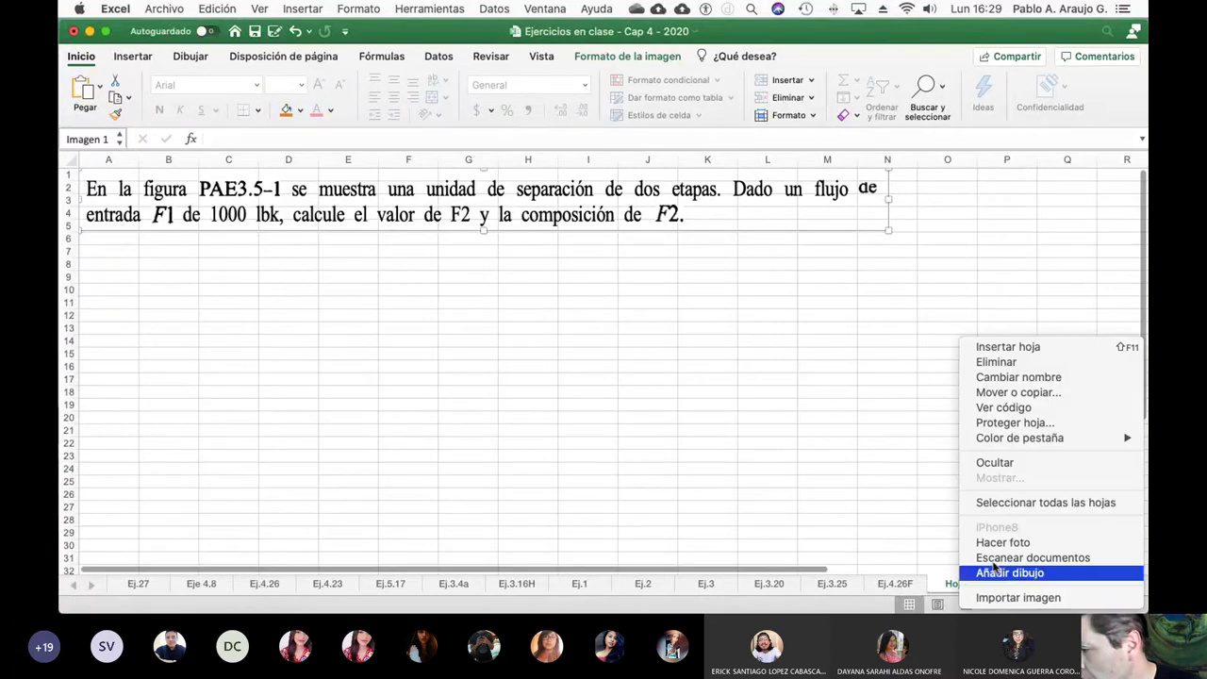
click(1031, 381)
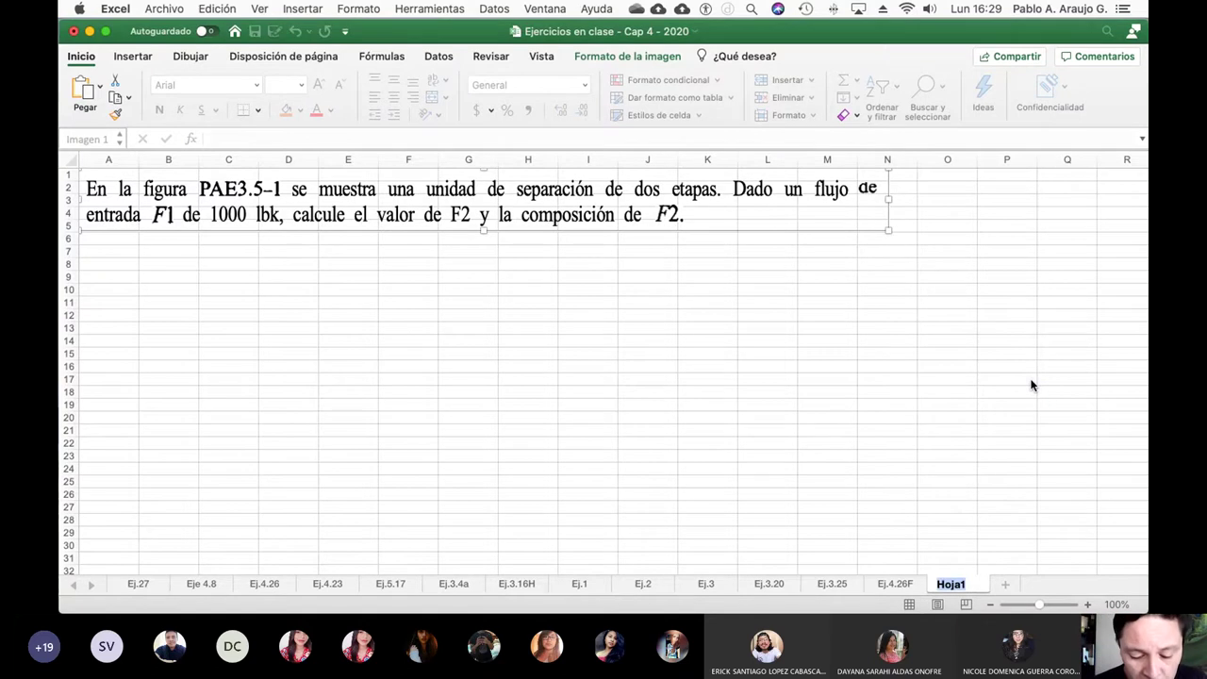
text(E)
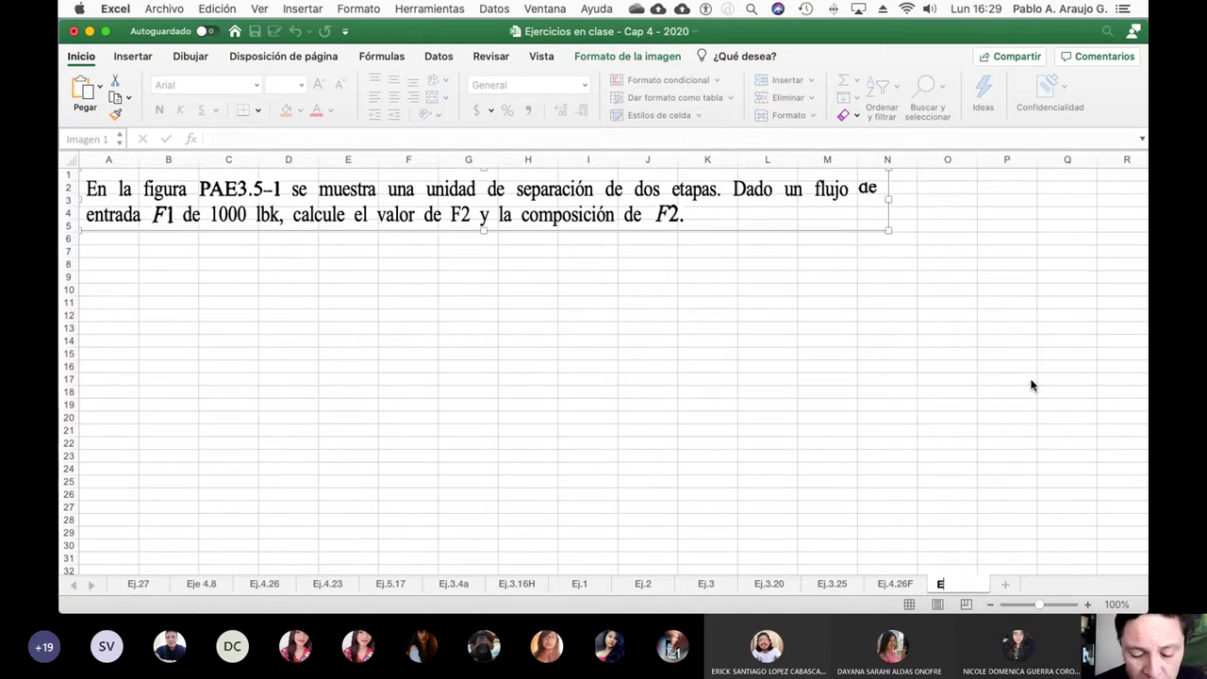
text(E)
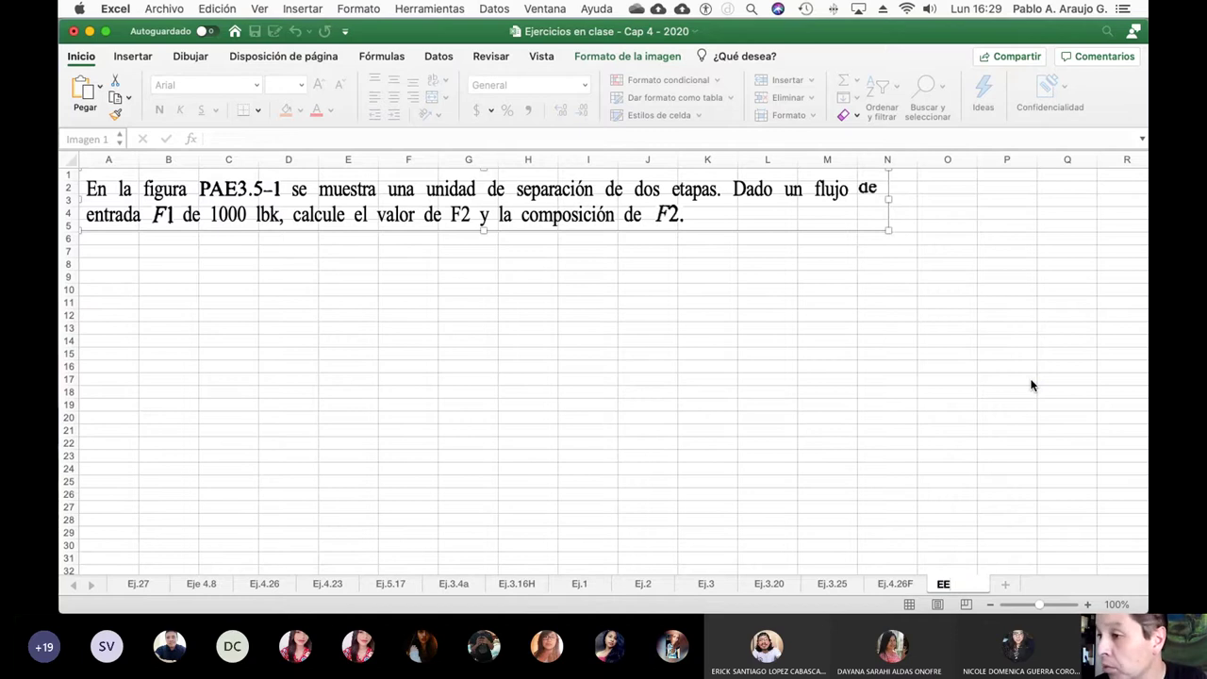
text(5)
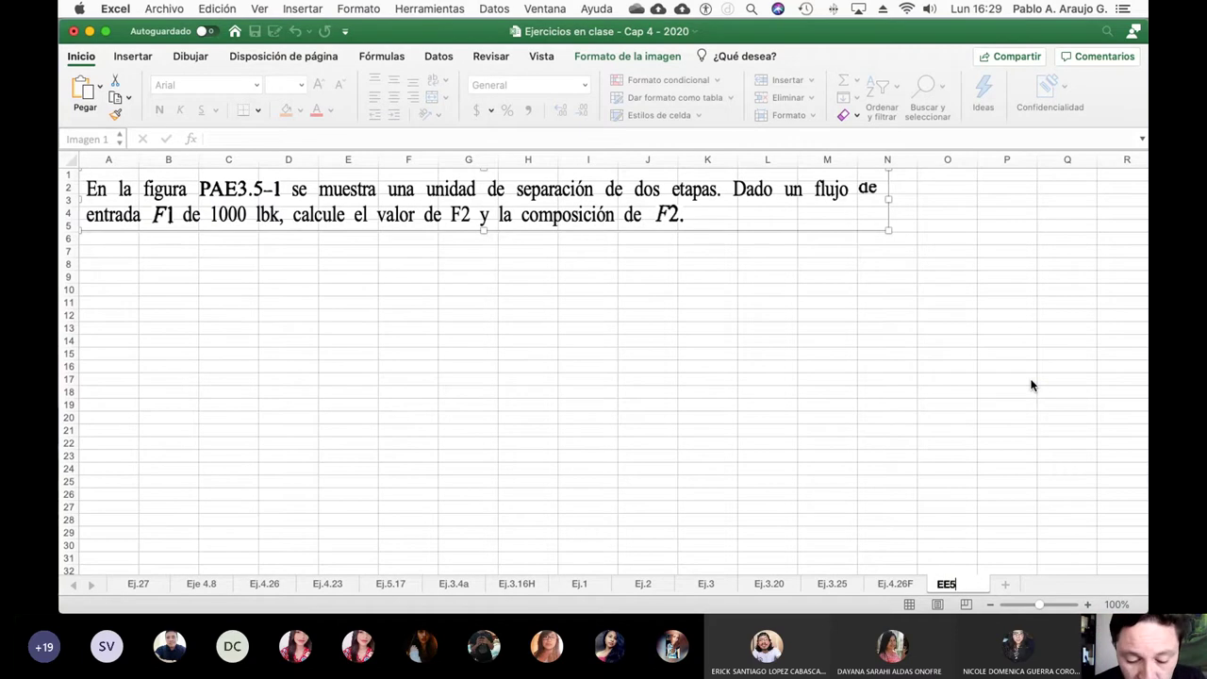
text(.1.1)
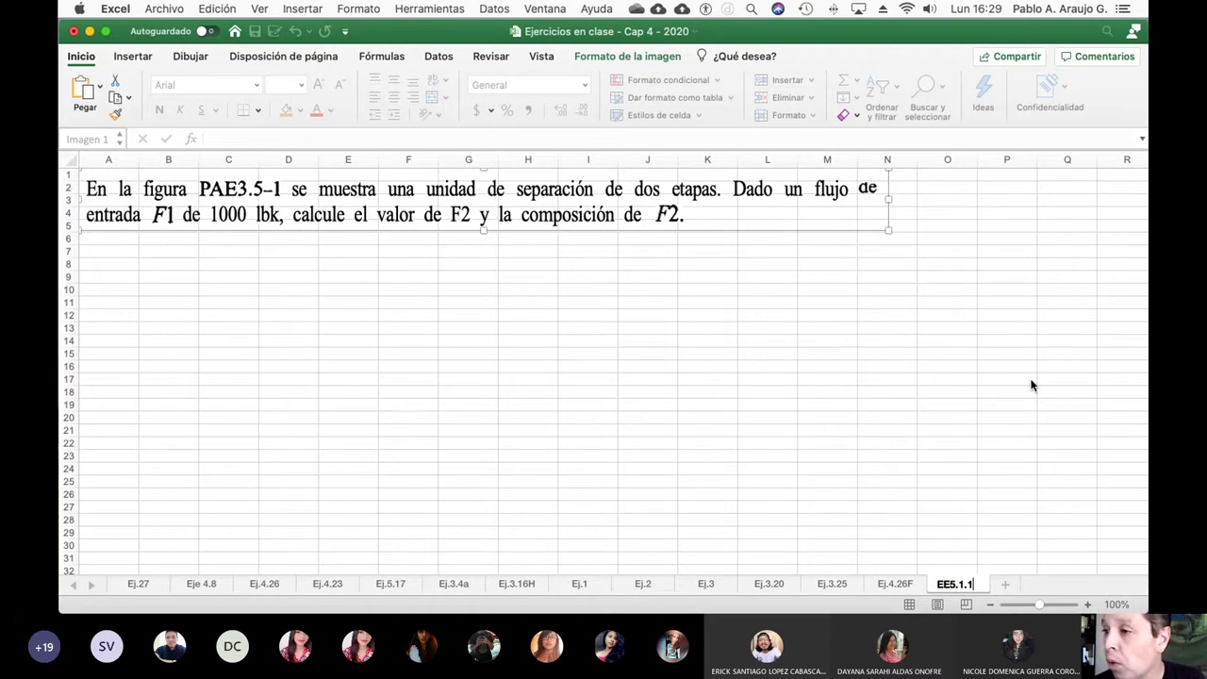
key(Return)
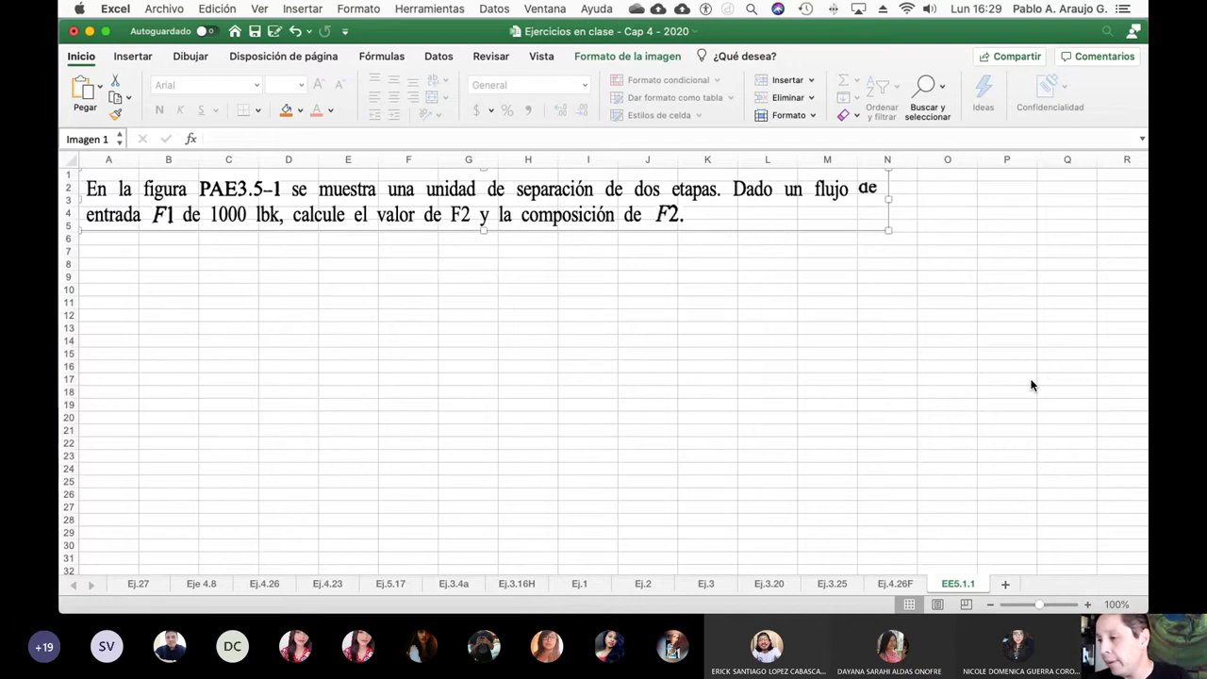
Step: Switch back to the Himmelblau PDF, fit the selection tightly around the two-unit diagram of Figura PAE3.5-1, and copy it
key(super+Tab)
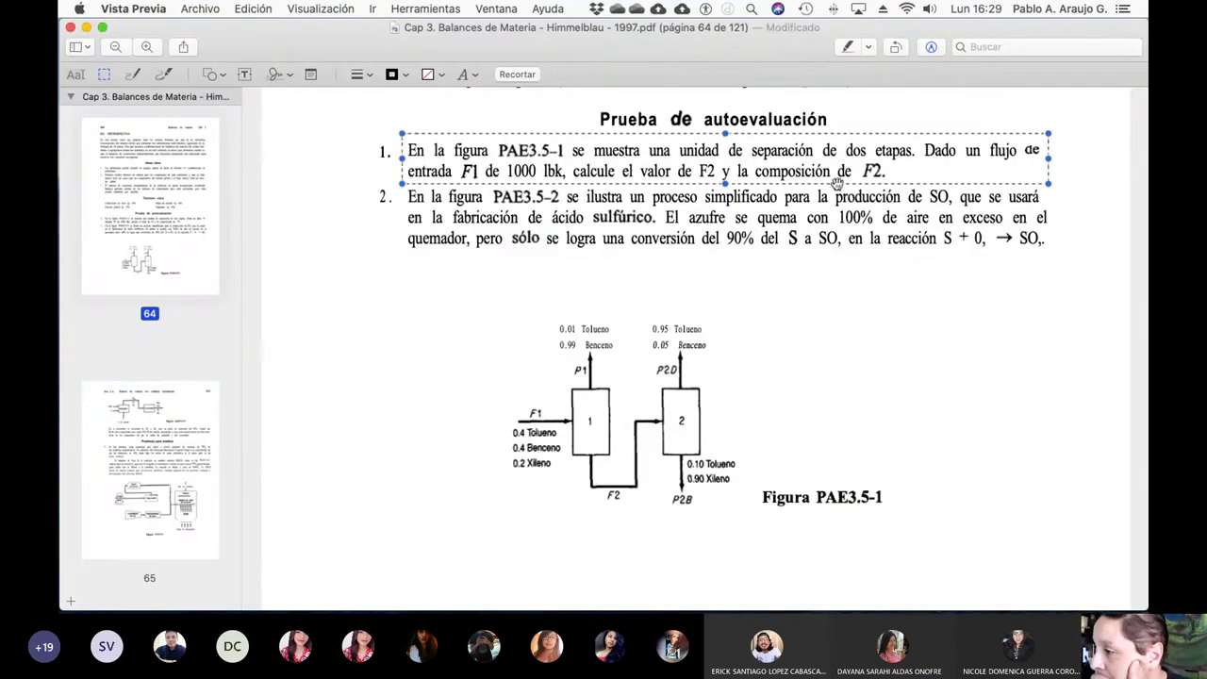
drag(838, 183, 907, 462)
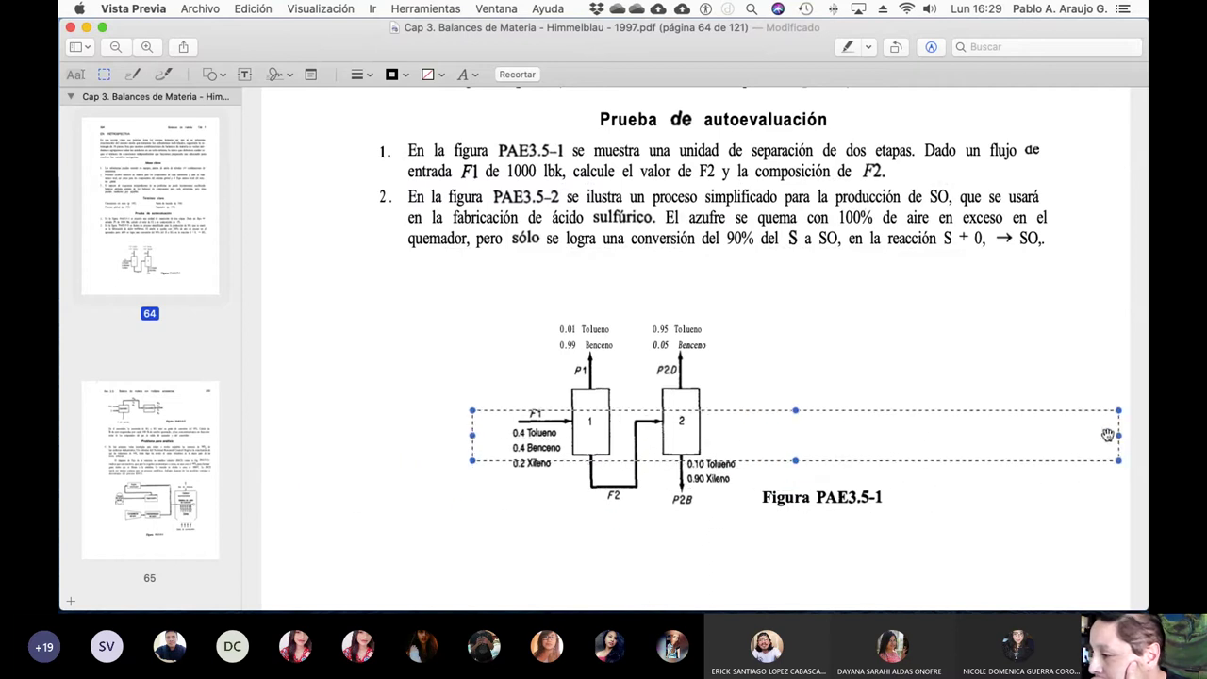
drag(1118, 434, 747, 463)
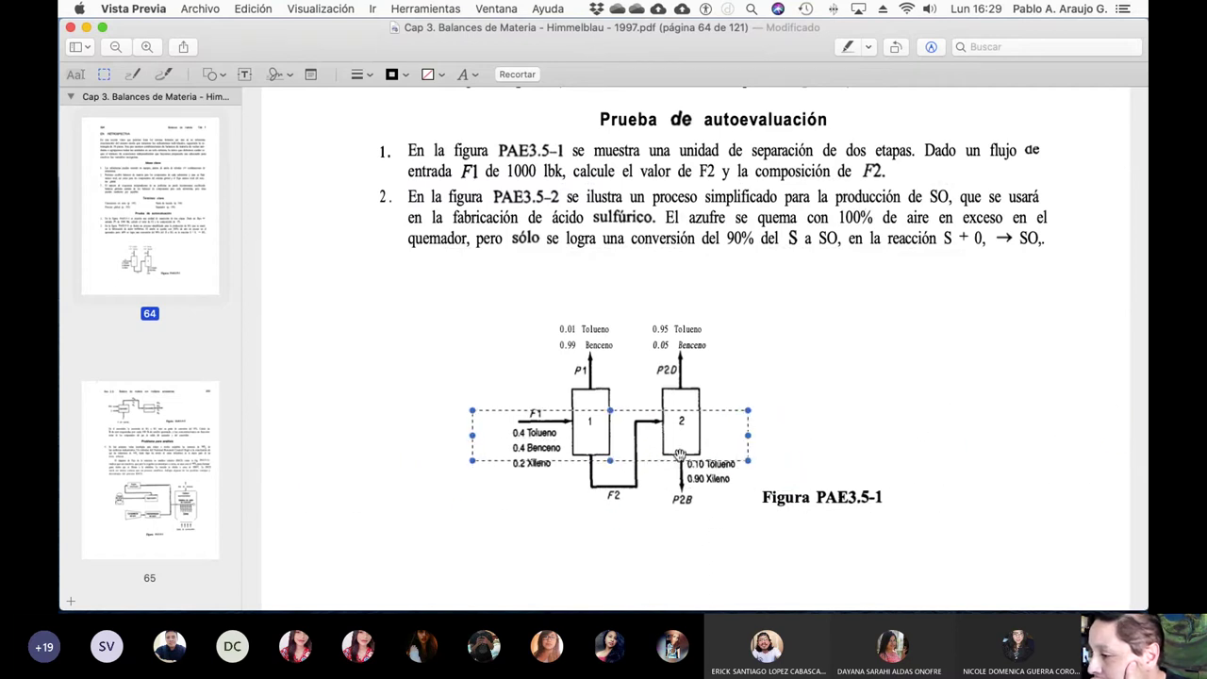
drag(610, 463, 610, 509)
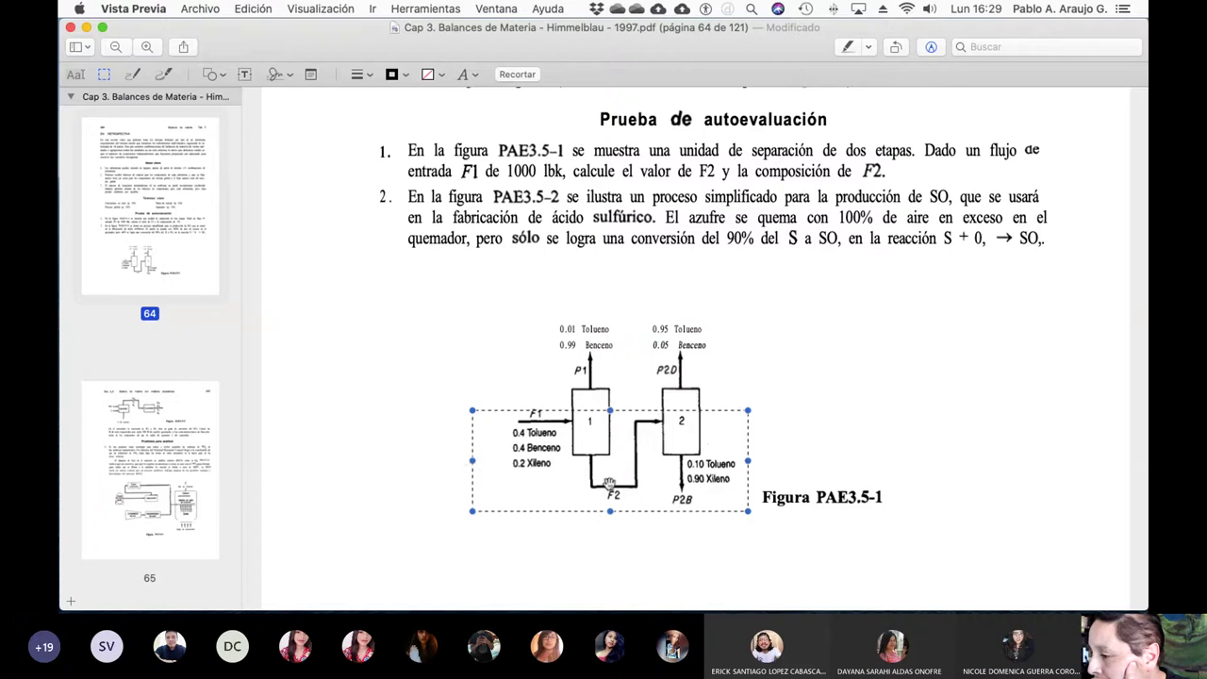
drag(610, 412, 610, 321)
drag(473, 415, 505, 413)
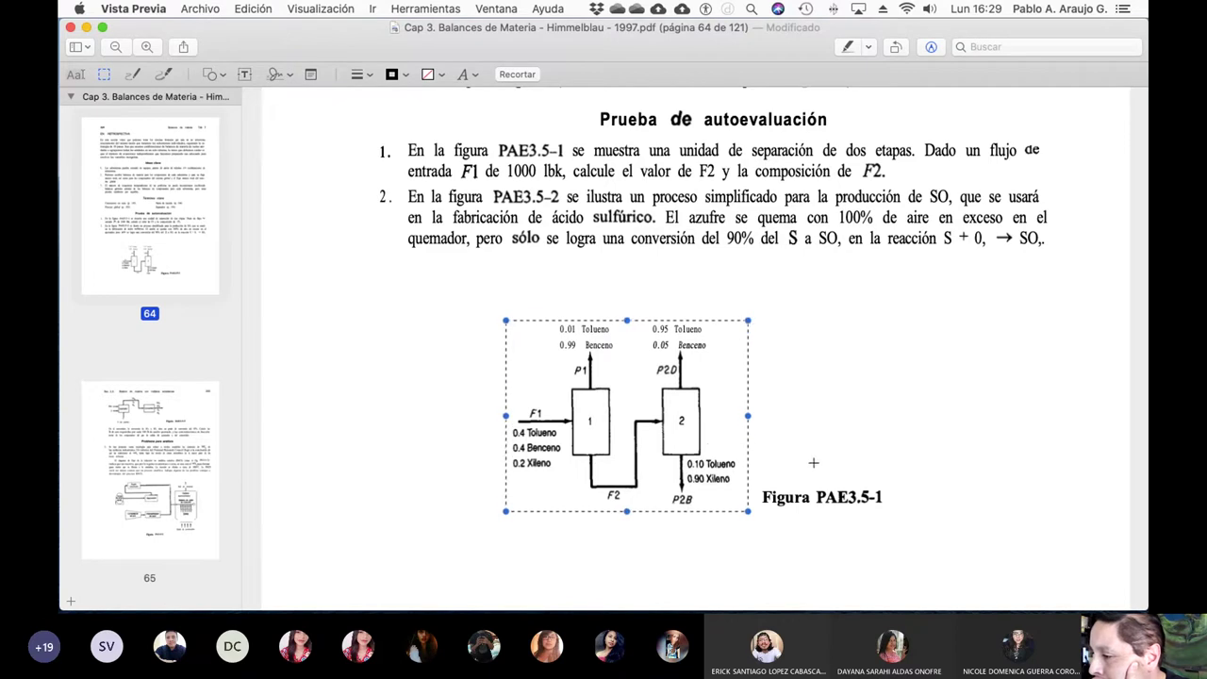
drag(747, 419, 741, 415)
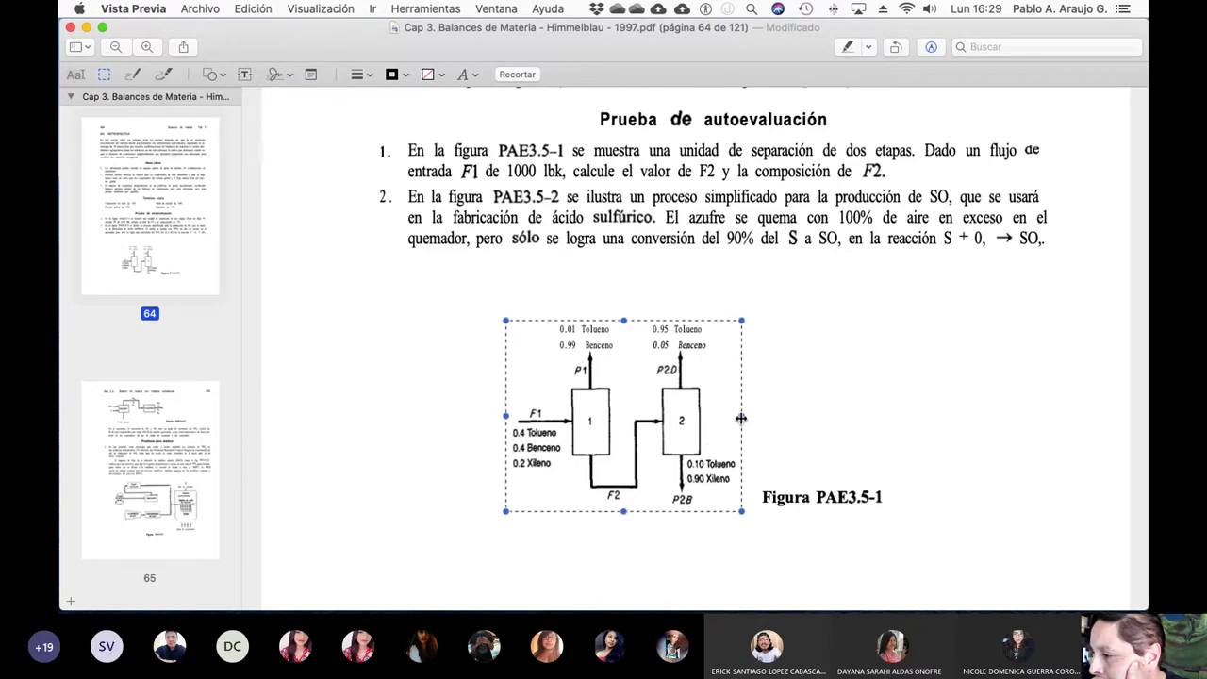
key(super+c)
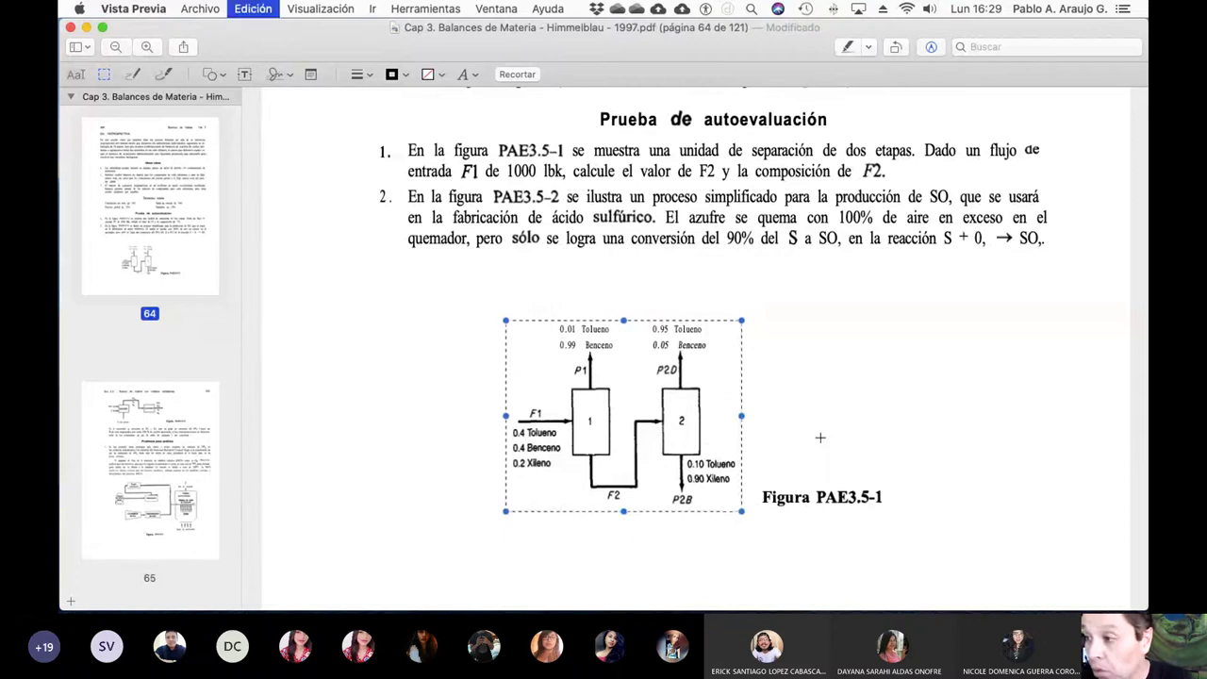
Step: Paste the diagram into the EE5.1.1 sheet in Excel, then enlarge and place it below the statement, spanning about columns B to F
key(super+Tab)
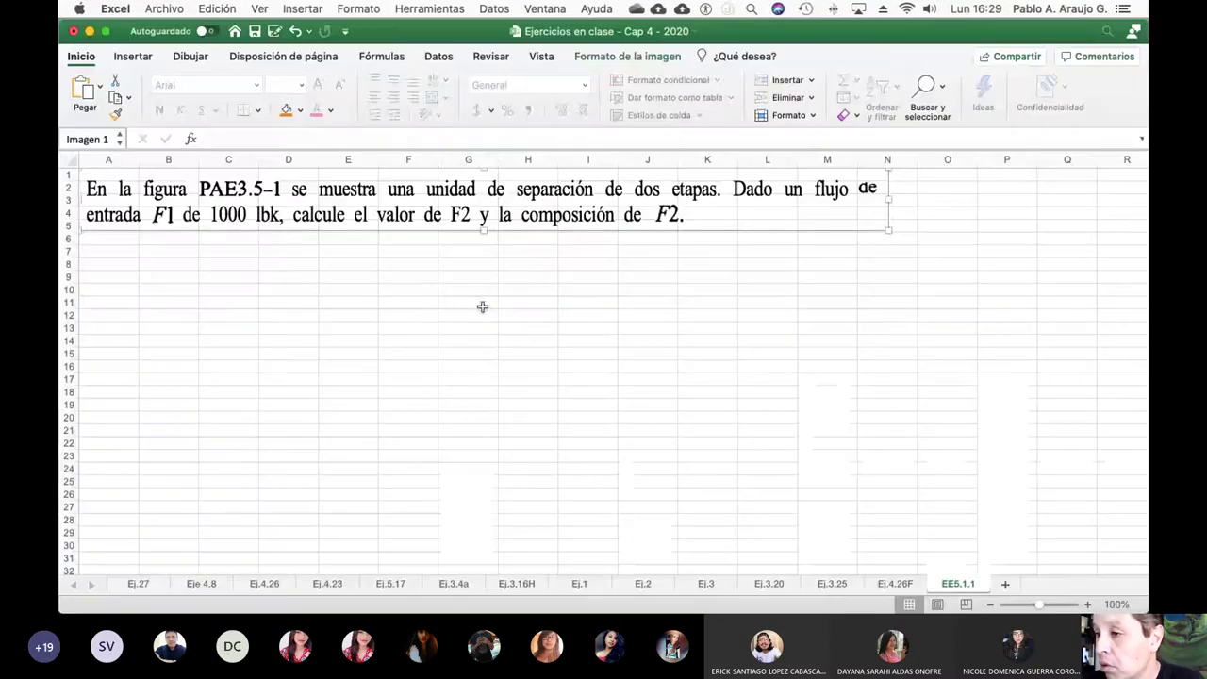
click(470, 302)
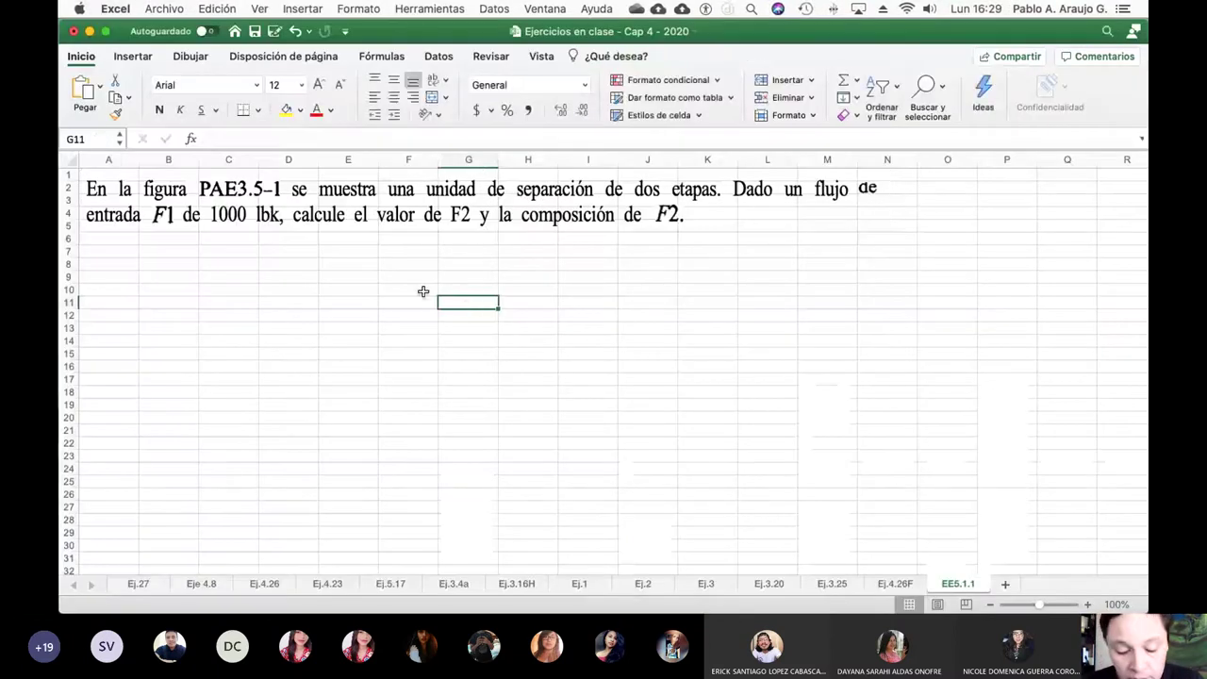
key(super+v)
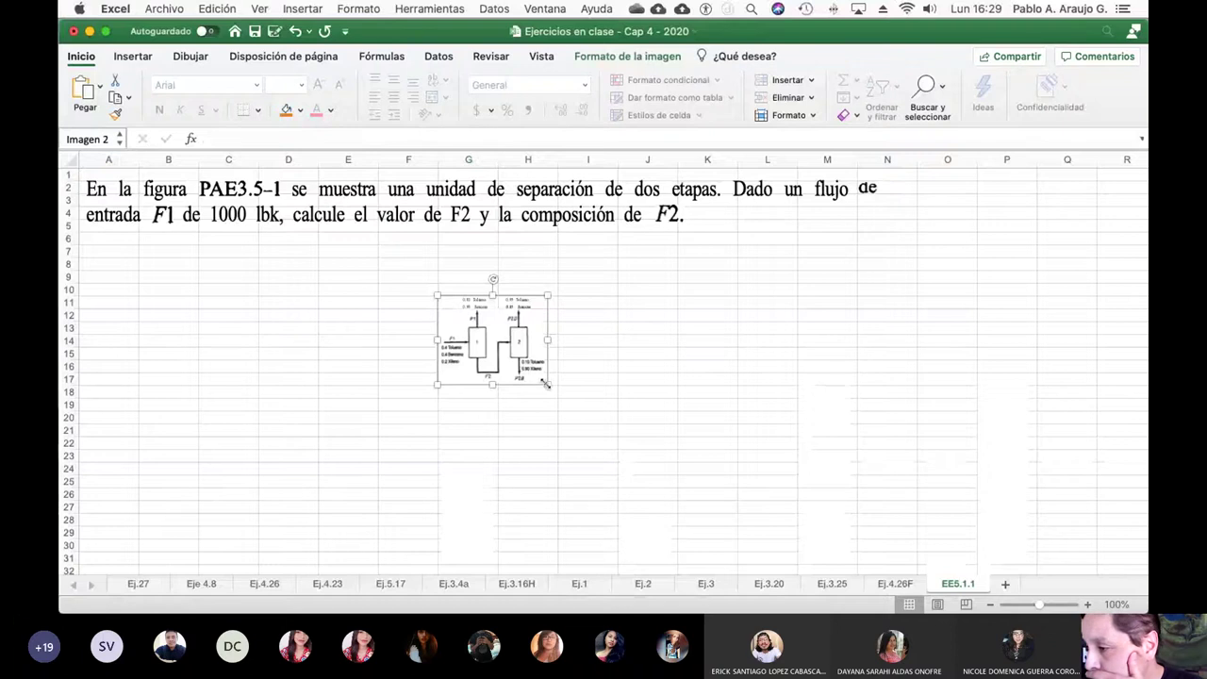
drag(547, 384, 705, 512)
drag(578, 412, 263, 358)
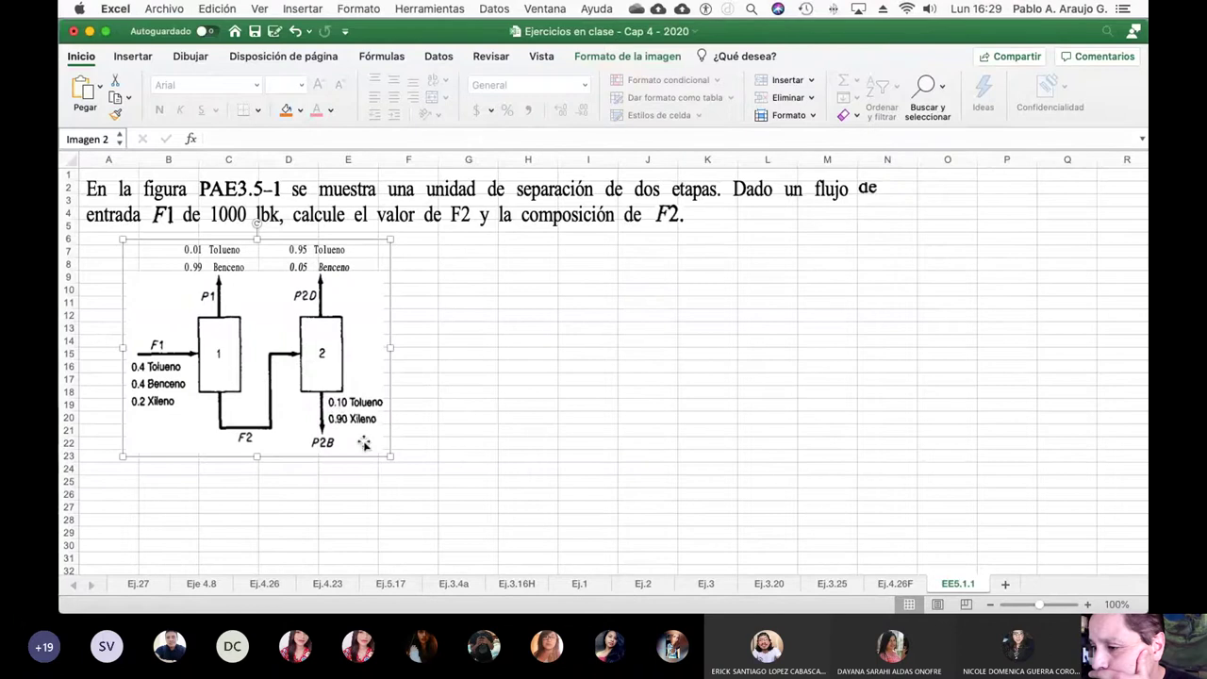
drag(390, 456, 449, 497)
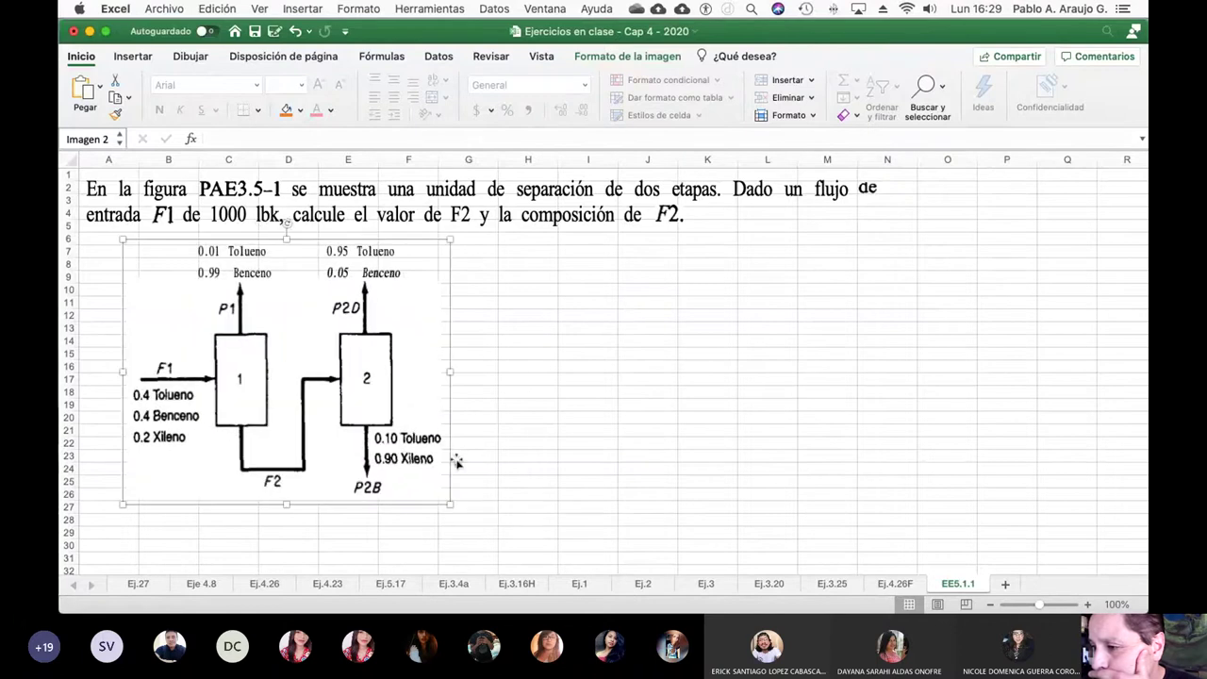
click(521, 393)
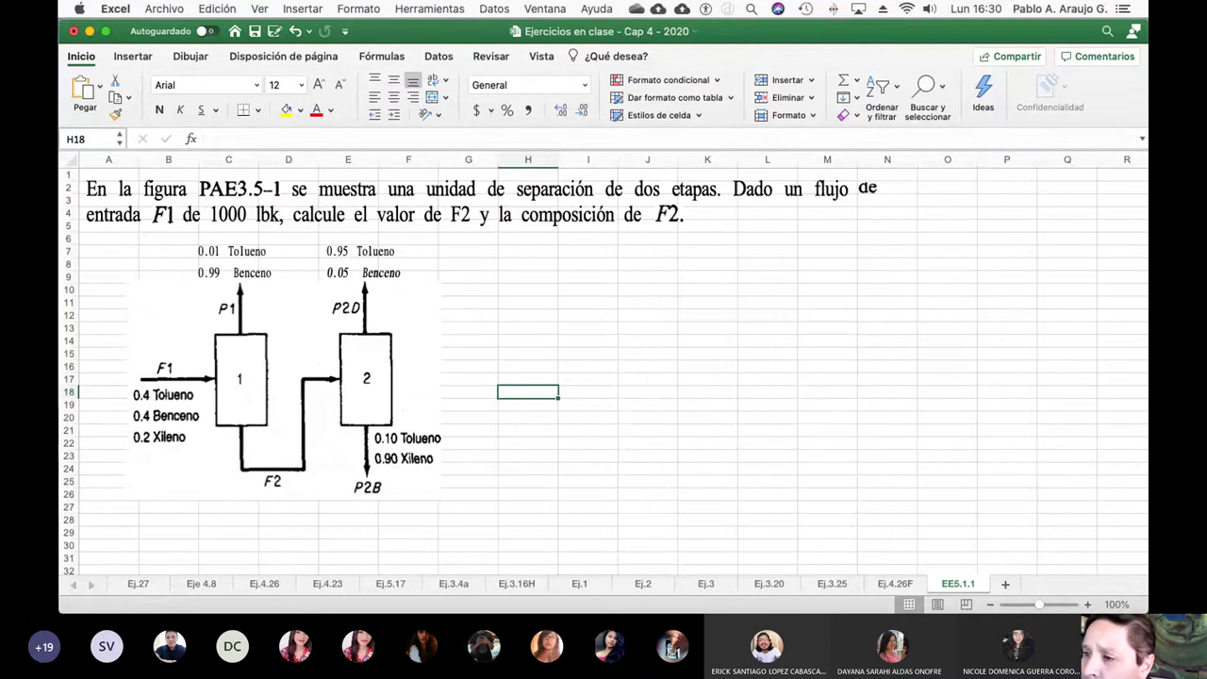
Step: Draw a green pen outline enclosing units 1 and 2 of the diagram as the overall system boundary
click(193, 58)
click(265, 96)
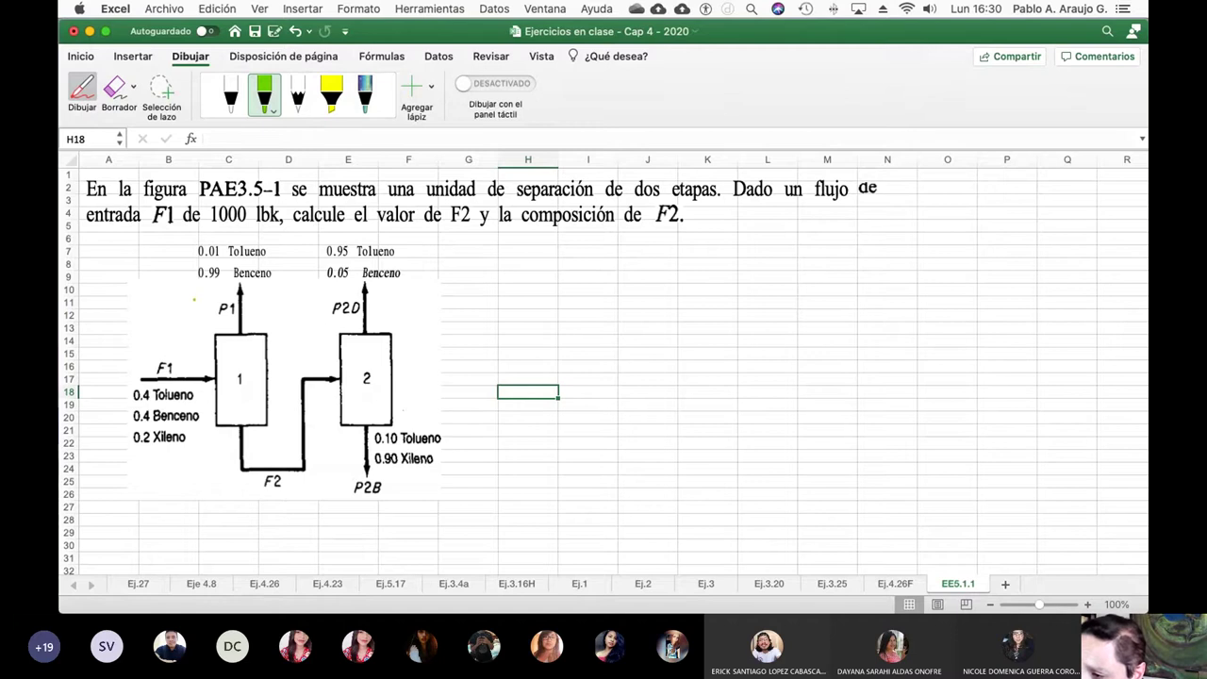
mouse_move(194, 300)
mouse_down()
mouse_move(202, 484)
mouse_move(330, 491)
mouse_move(419, 457)
mouse_move(411, 302)
mouse_move(190, 293)
mouse_up()
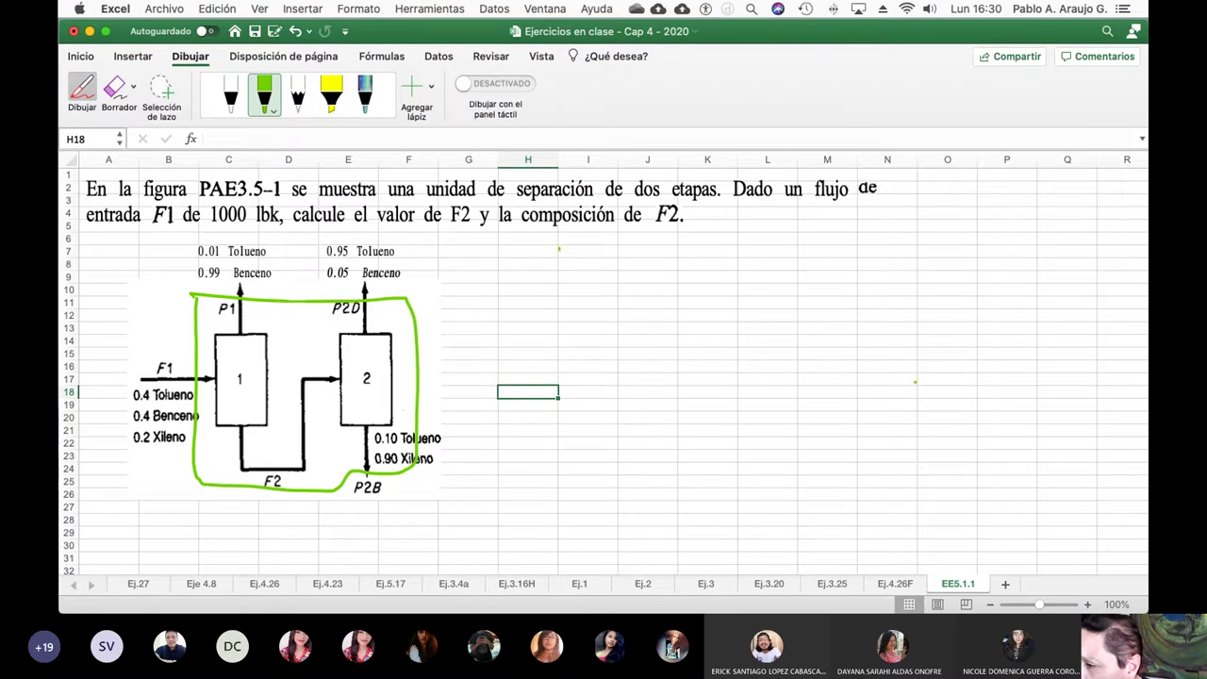
Step: Sketch a green process block beside the diagram with one inlet arrow and three outlet arrows pointing up, down and right
mouse_move(559, 249)
mouse_down()
mouse_move(557, 276)
mouse_move(585, 247)
mouse_move(619, 248)
mouse_move(619, 280)
mouse_move(556, 280)
mouse_move(552, 262)
mouse_move(542, 271)
mouse_move(593, 294)
mouse_move(595, 315)
mouse_move(601, 304)
mouse_up()
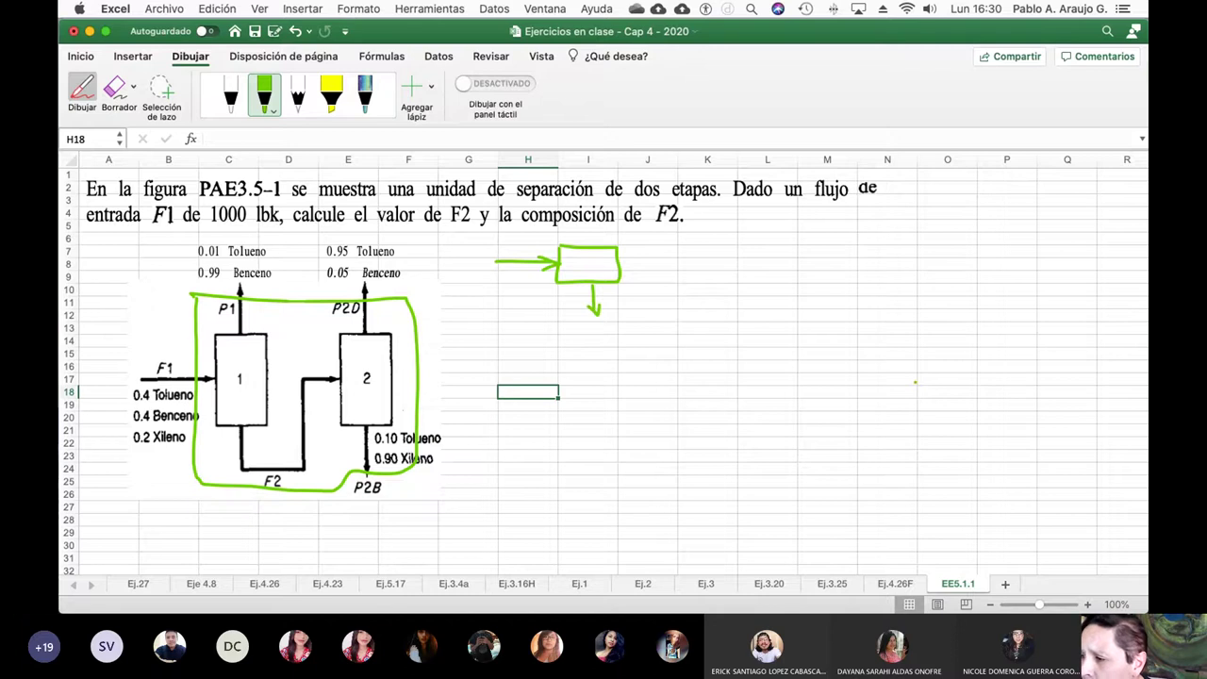
mouse_move(587, 230)
mouse_down()
mouse_move(587, 246)
mouse_move(587, 224)
mouse_up()
drag(588, 224, 670, 266)
drag(670, 266, 657, 273)
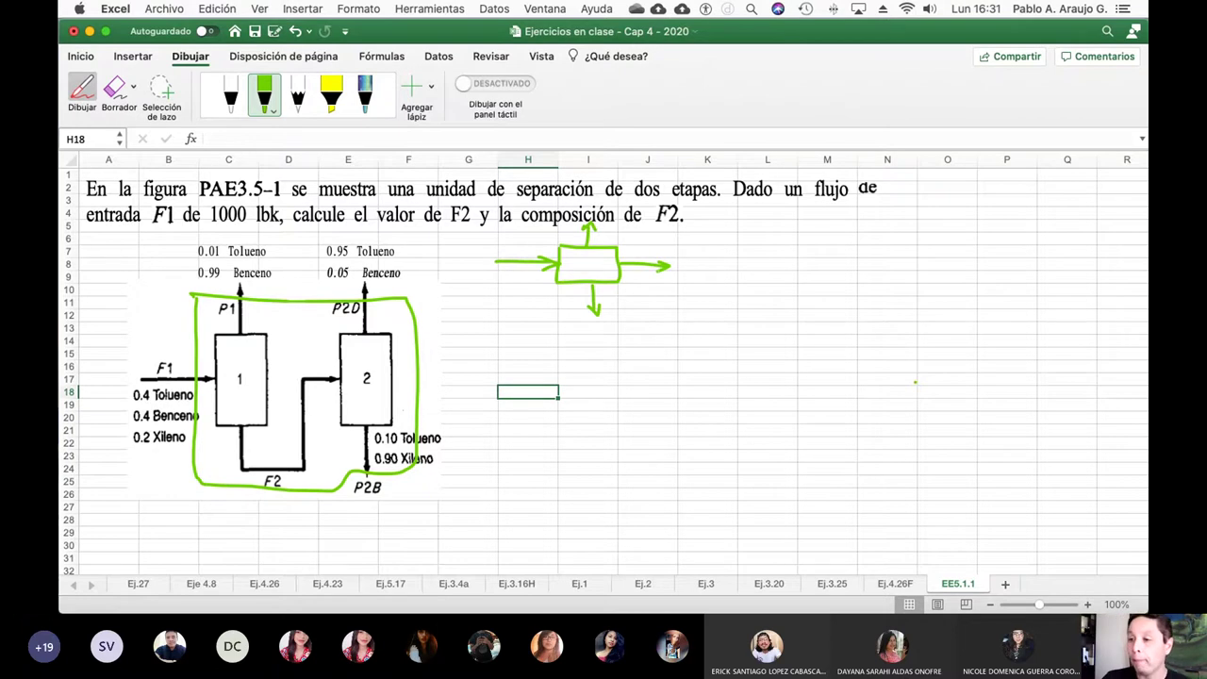
Step: Draw separate orange pen outlines around unit 1 and unit 2 of the diagram as individual system boundaries
click(275, 111)
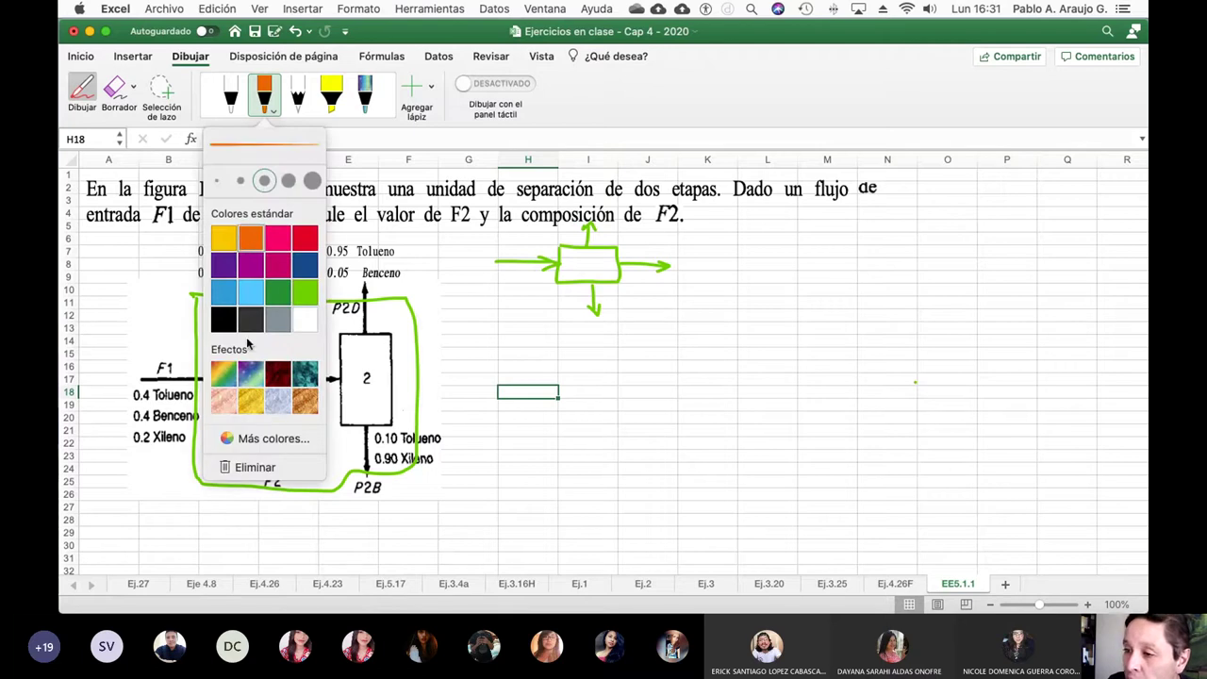
click(248, 241)
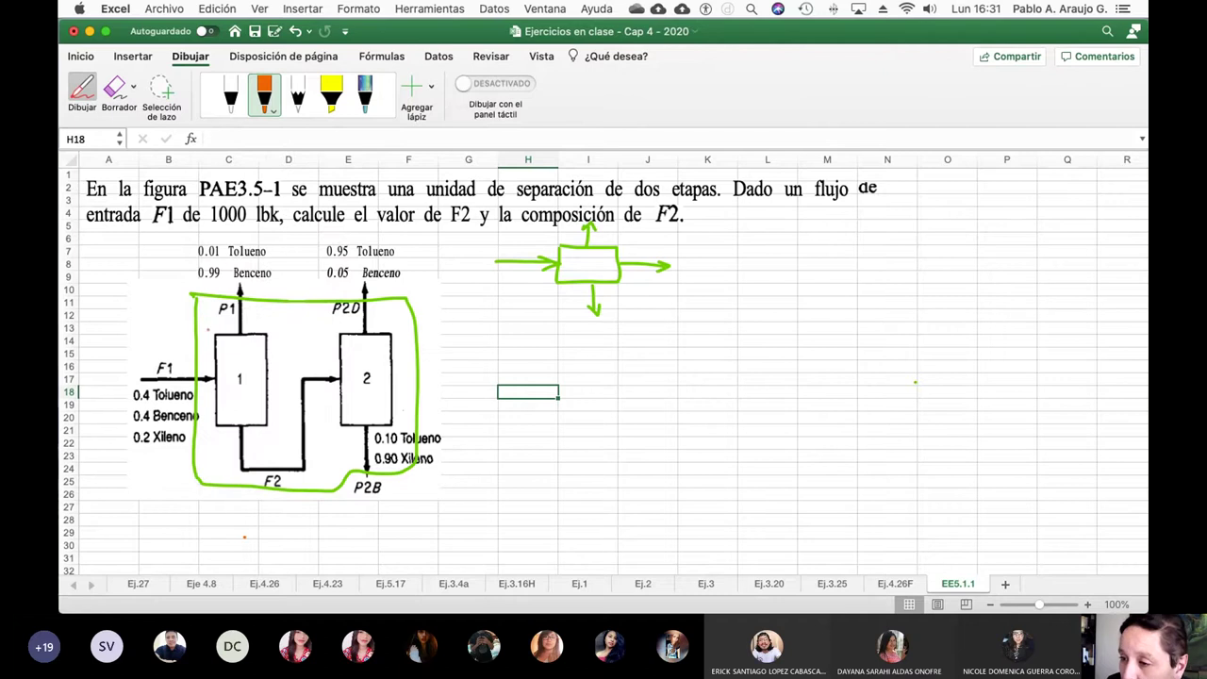
mouse_move(207, 330)
mouse_down()
mouse_move(205, 432)
mouse_move(269, 437)
mouse_move(286, 423)
mouse_move(276, 321)
mouse_move(208, 319)
mouse_move(208, 330)
mouse_up()
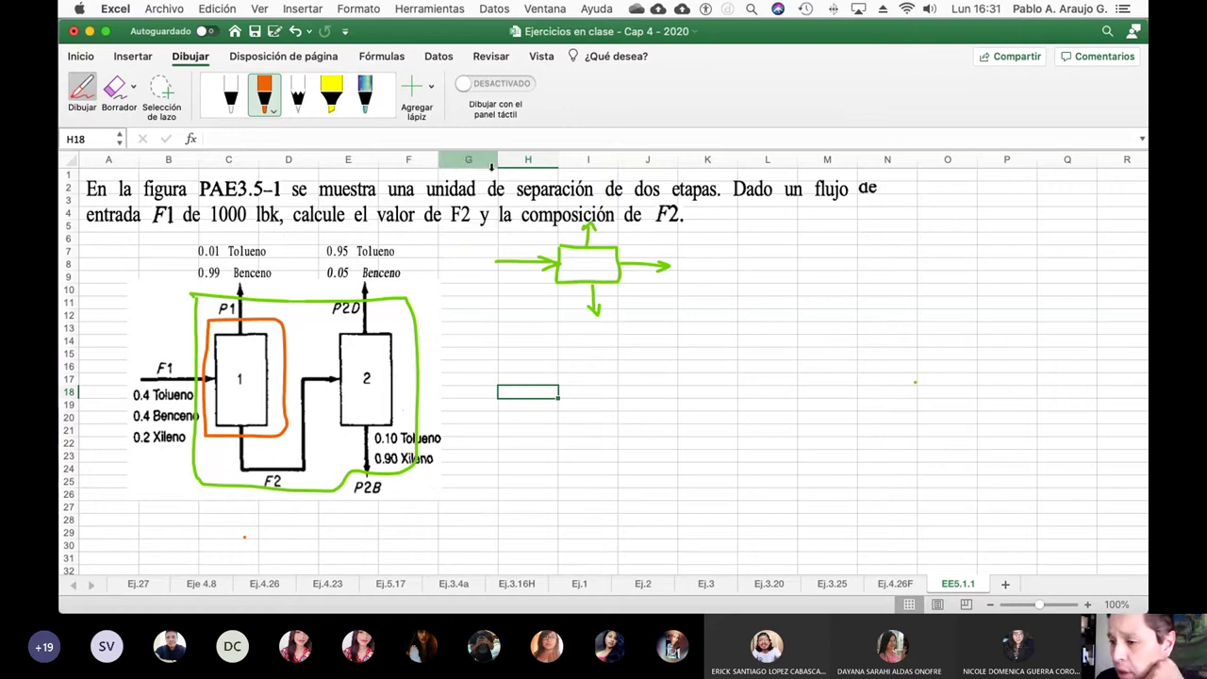
mouse_move(326, 325)
mouse_down()
mouse_move(394, 326)
mouse_move(395, 430)
mouse_move(337, 432)
mouse_move(329, 326)
mouse_up()
scroll(603, 377, right, 2)
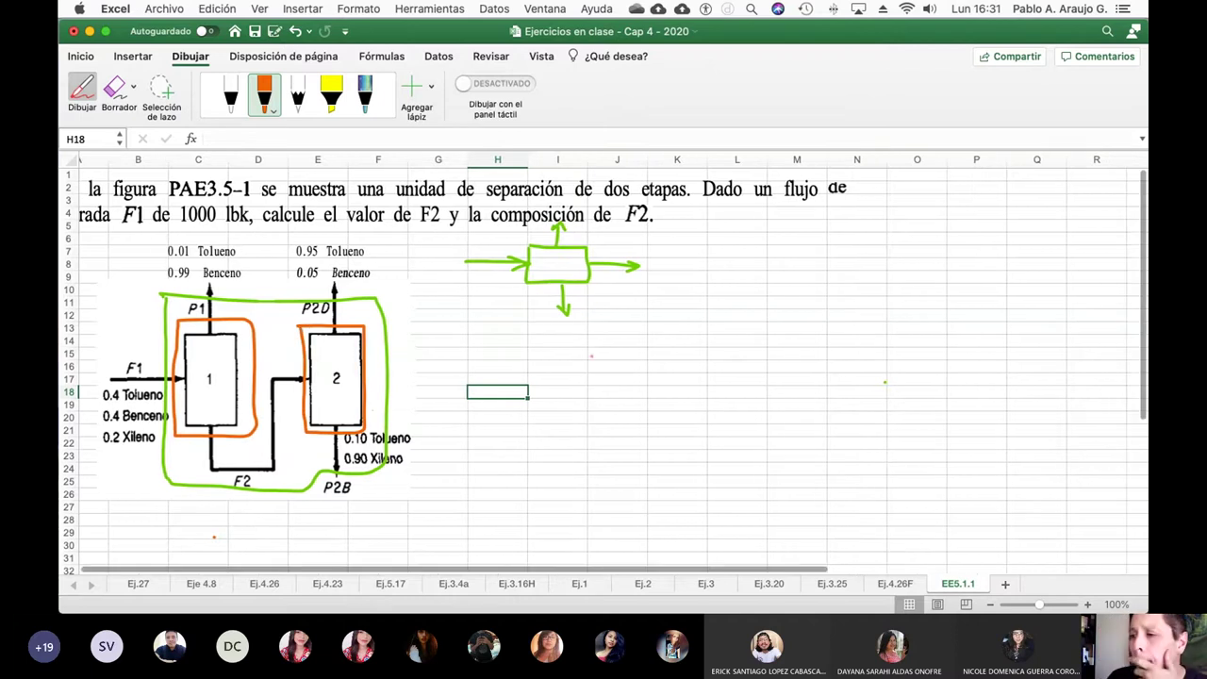
scroll(603, 377, left, 2)
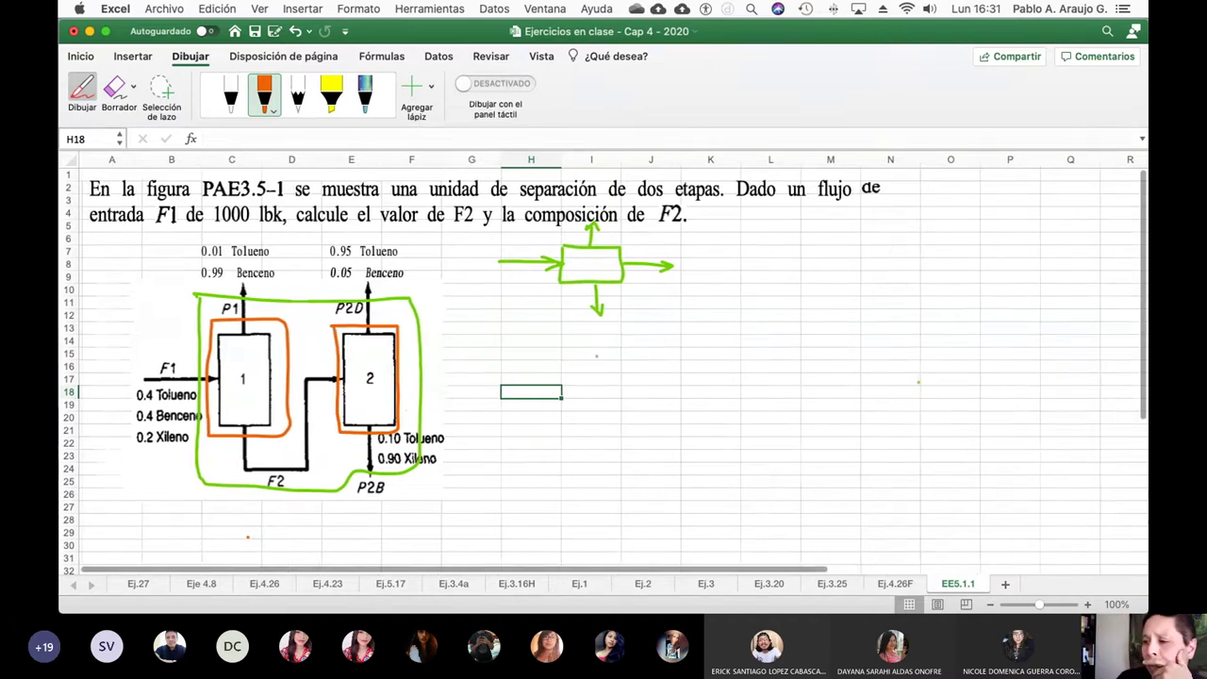
Step: Enter the column heading "Fujo" in cell H14 and the stream label "F1" in G15
click(83, 58)
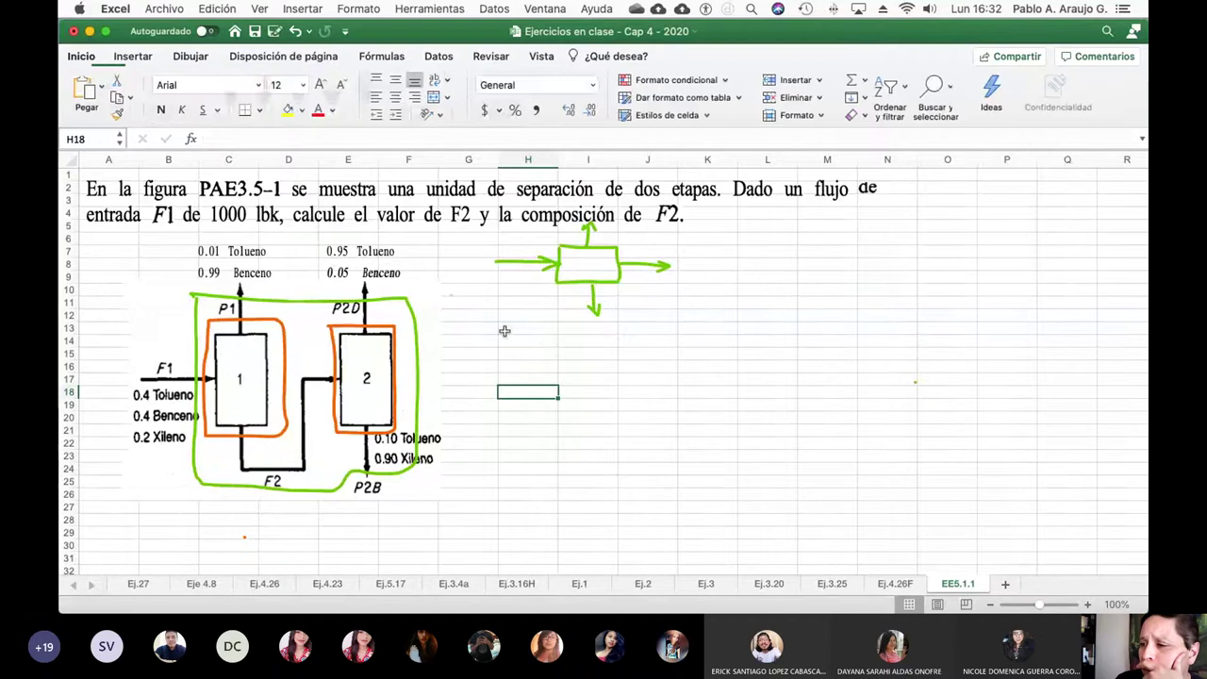
click(547, 340)
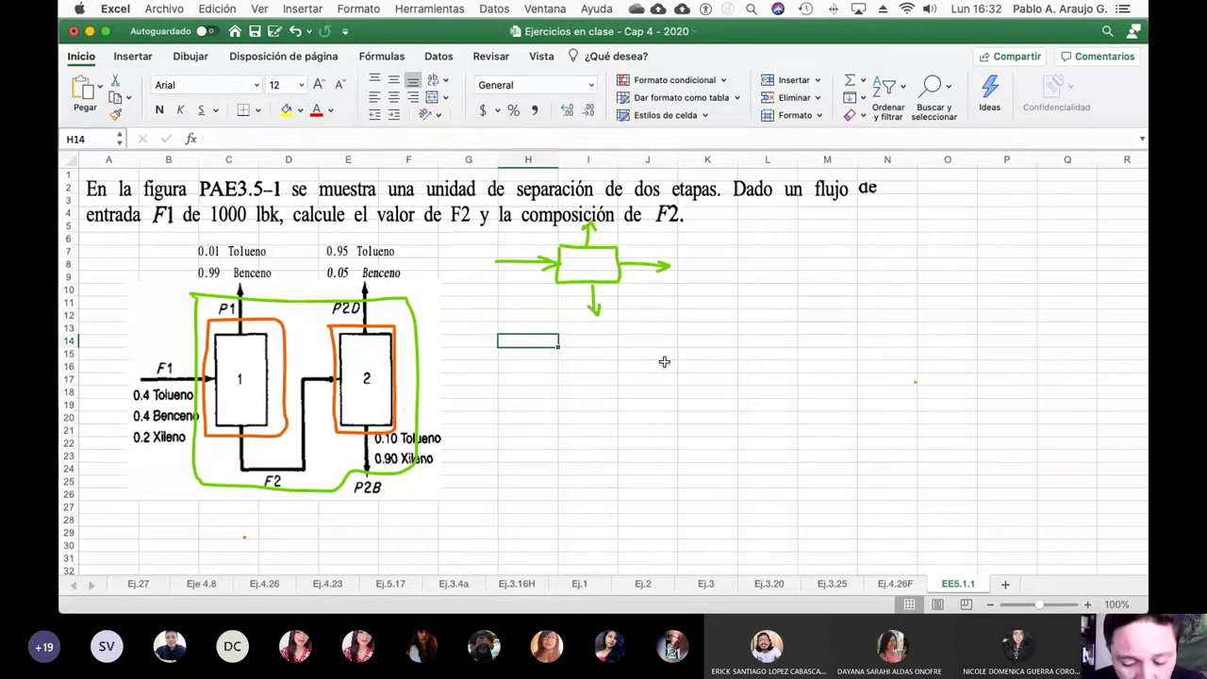
text(Fujo)
key(Return)
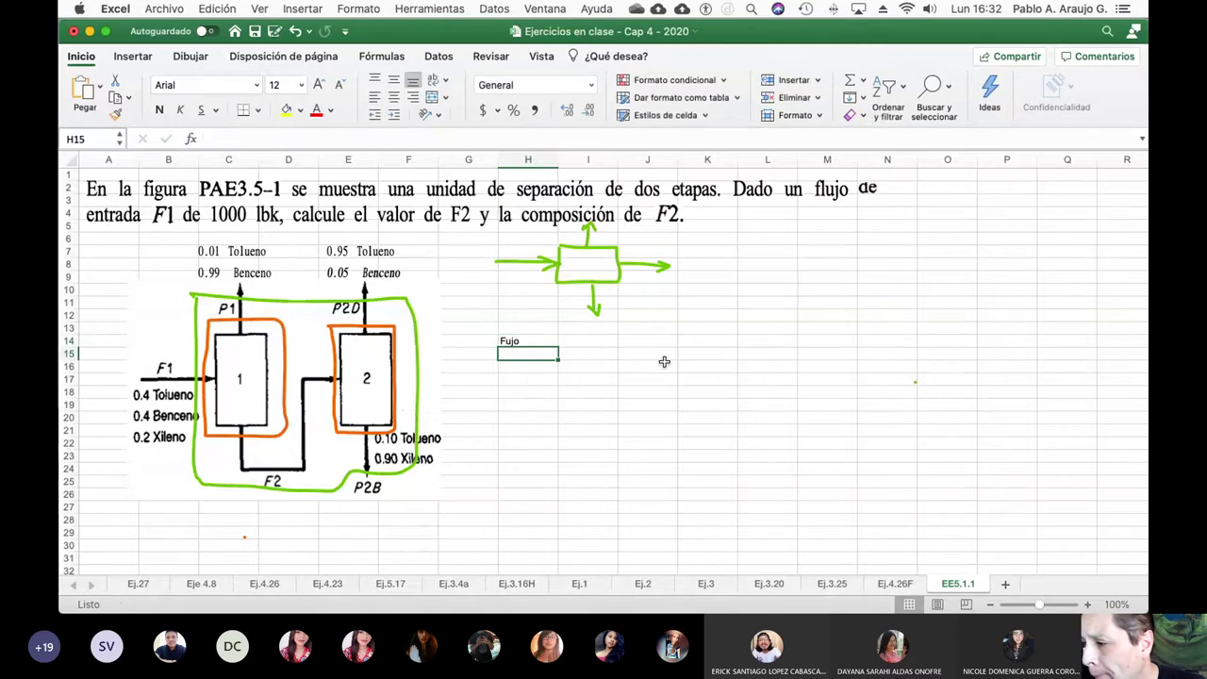
key(Up)
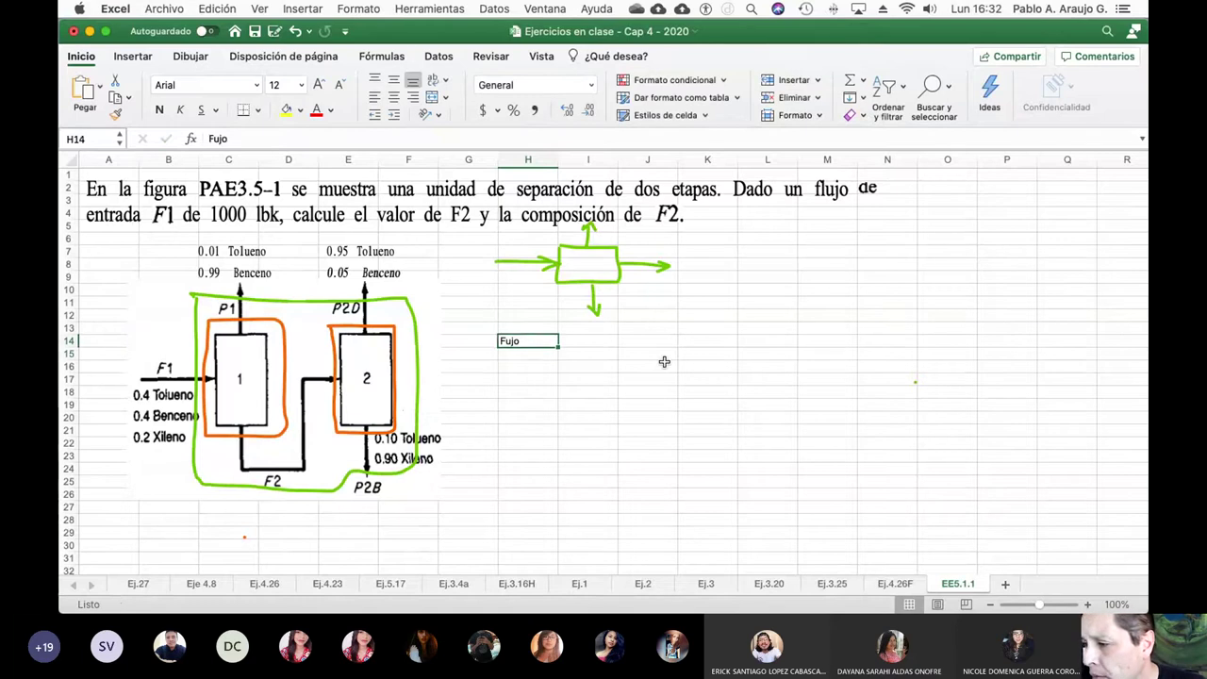
key(Left)
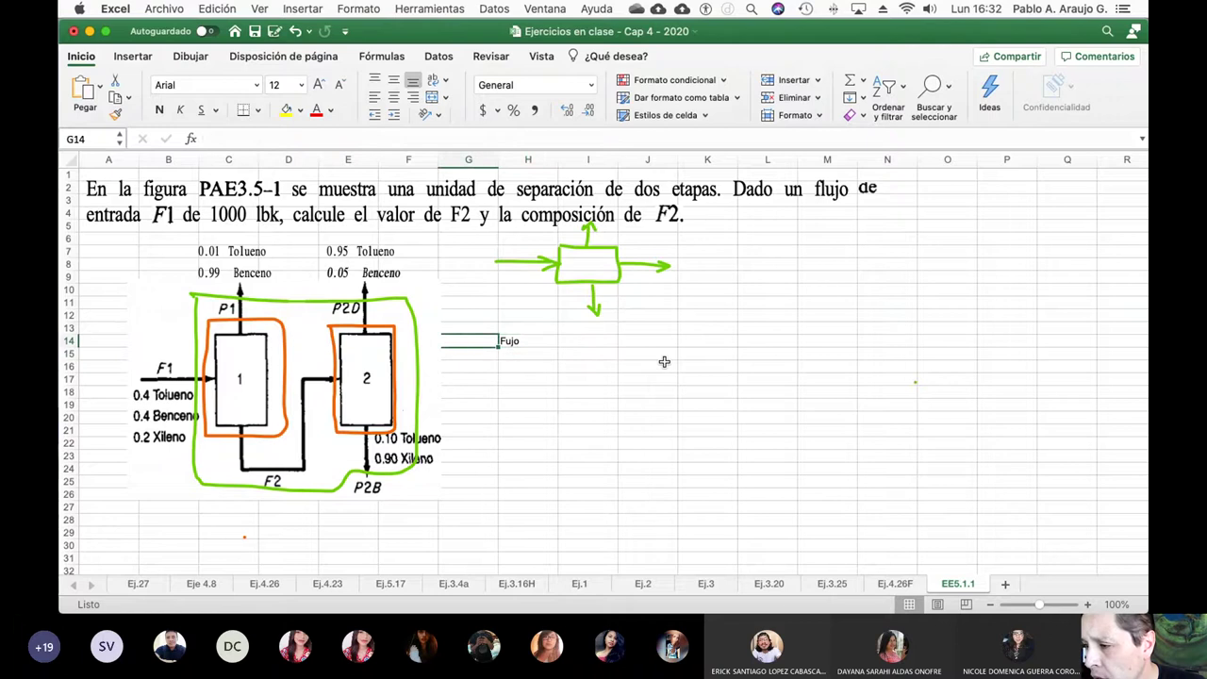
key(Down)
key(Right)
key(Left)
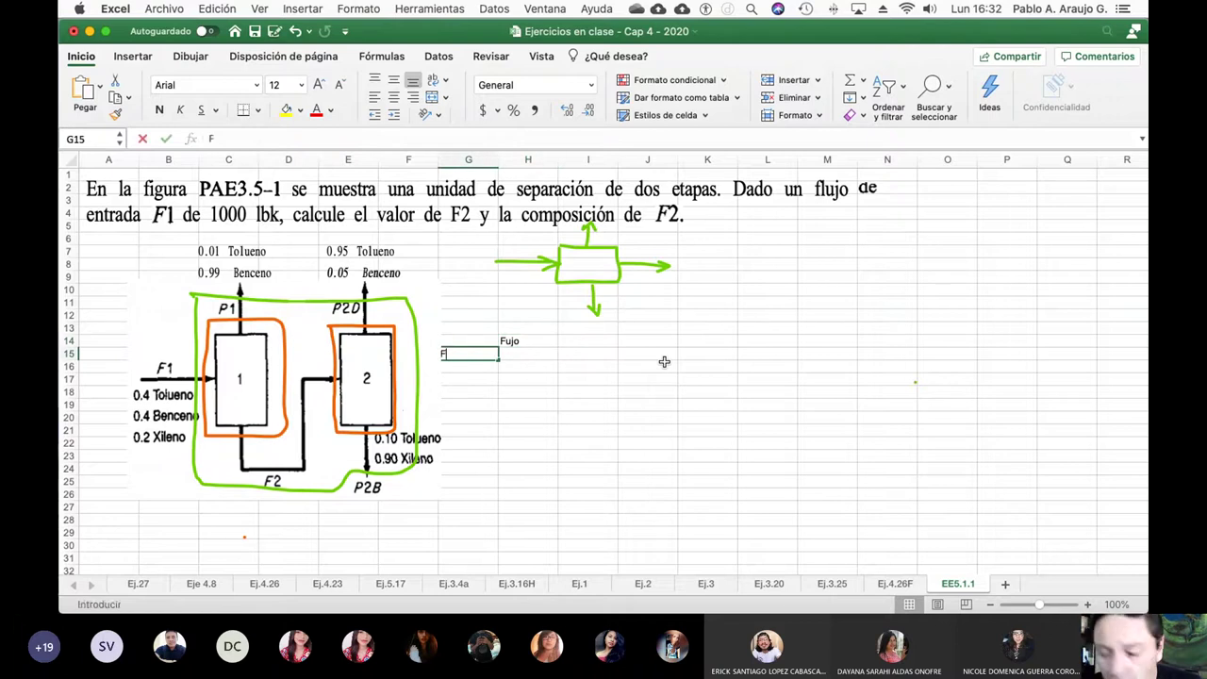
text(F1)
key(Right)
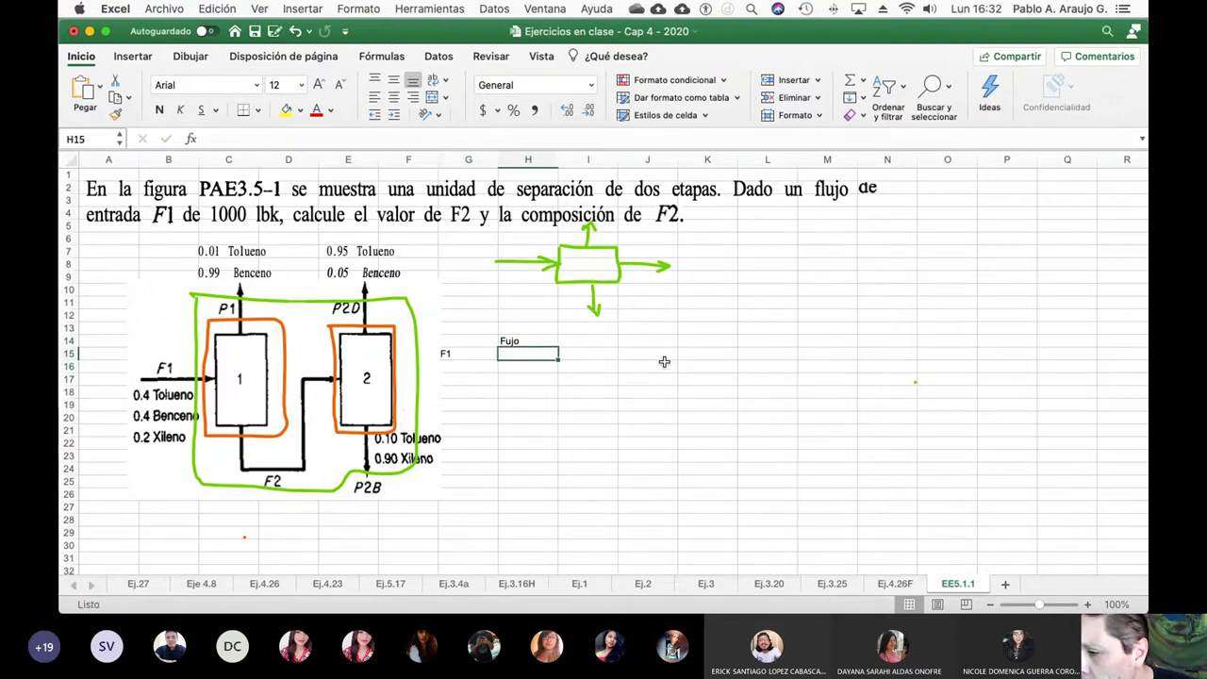
Step: Replace the heading in H14 with "Flujo (lb/h)" and enter 100 as the F1 flow in H15
key(Up)
text(ujo ()
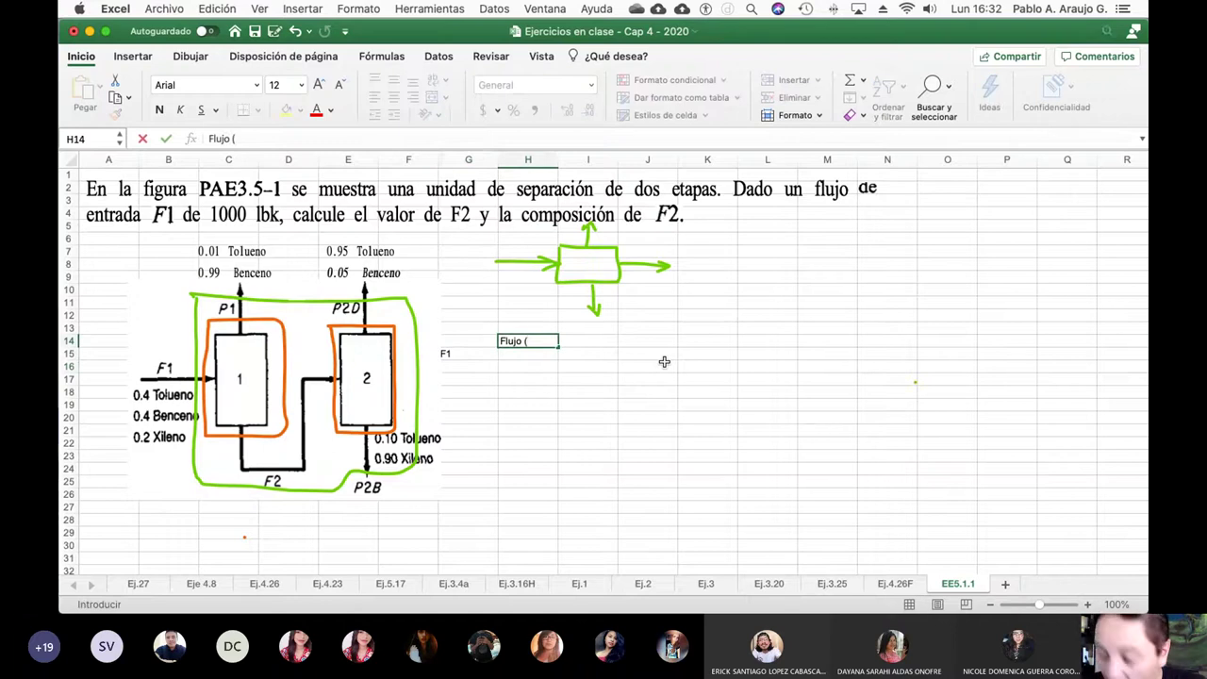
text(lb/h)
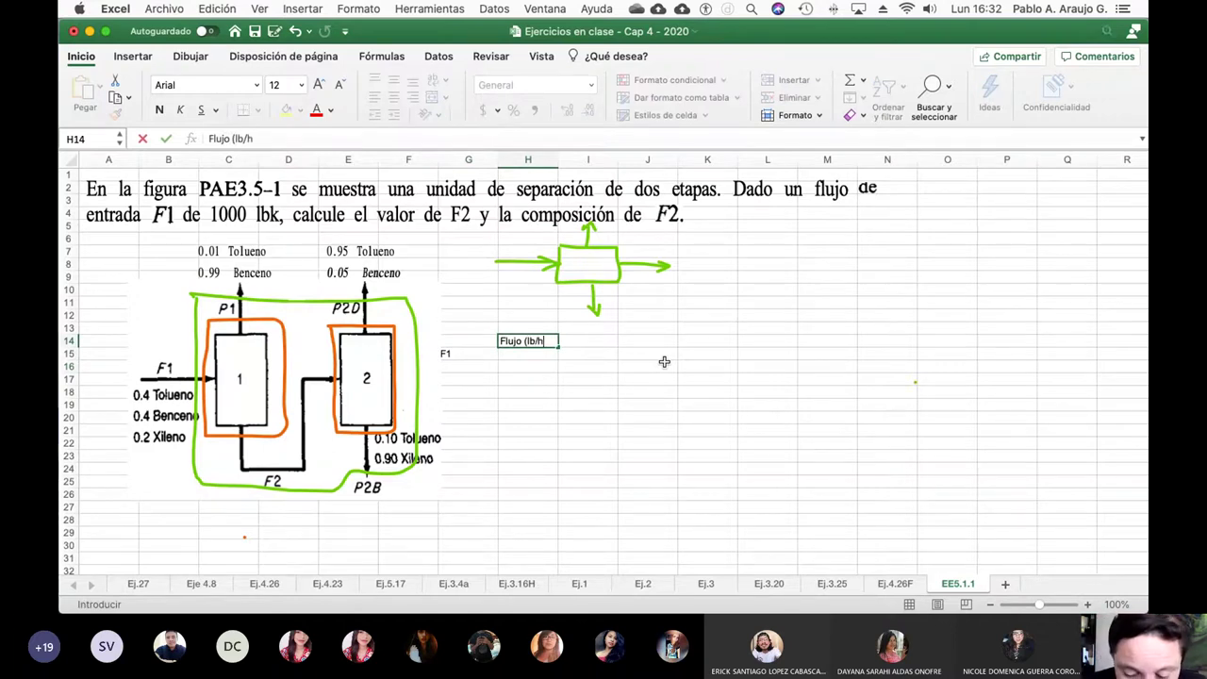
text())
key(Return)
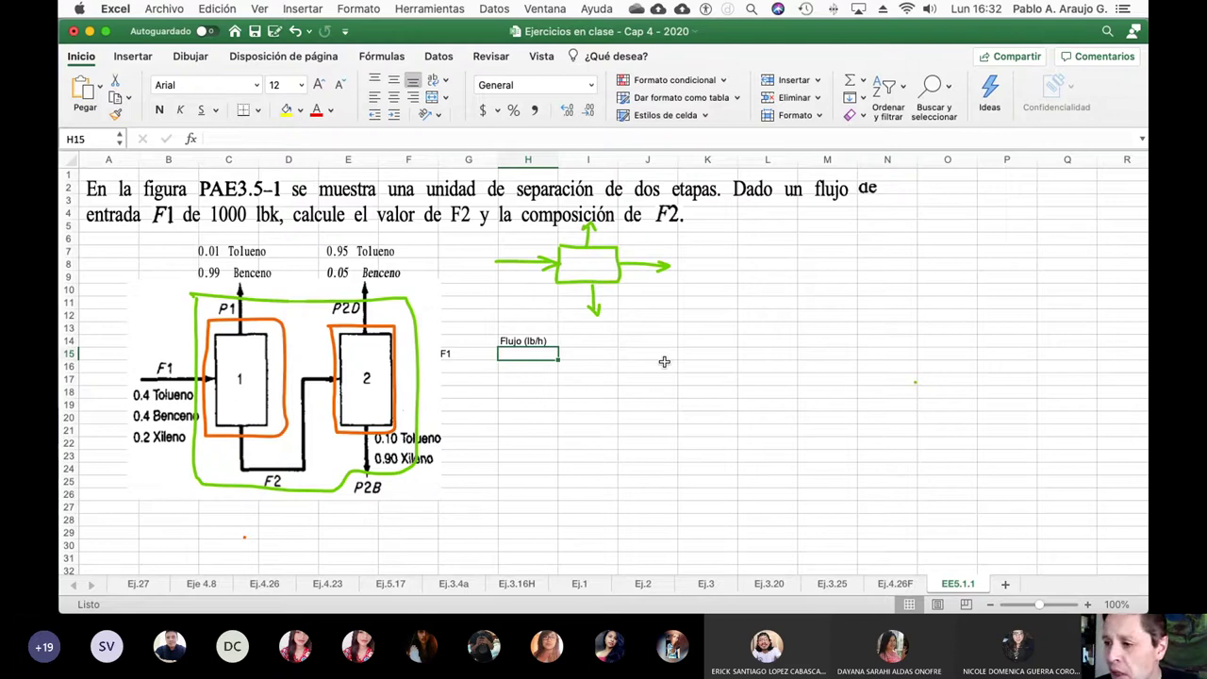
text(100)
key(Return)
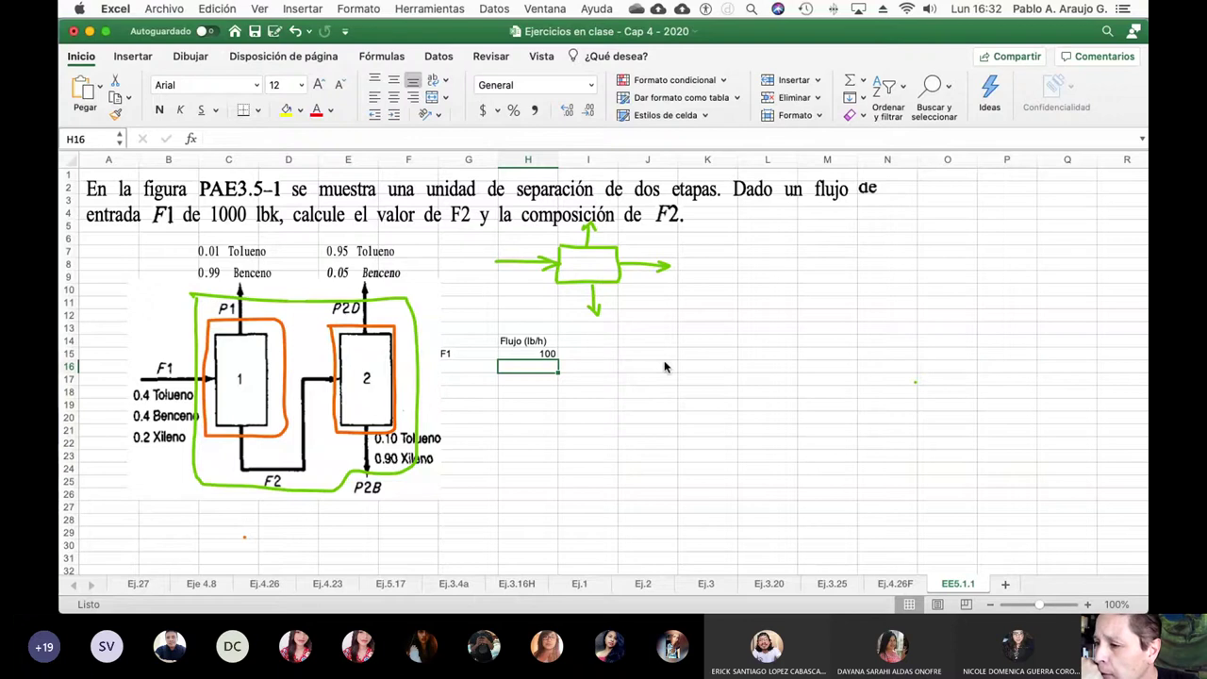
Step: Title the flow table "Balance 1" in cell G13, just above the stream labels
key(Up)
key(Up)
key(Up)
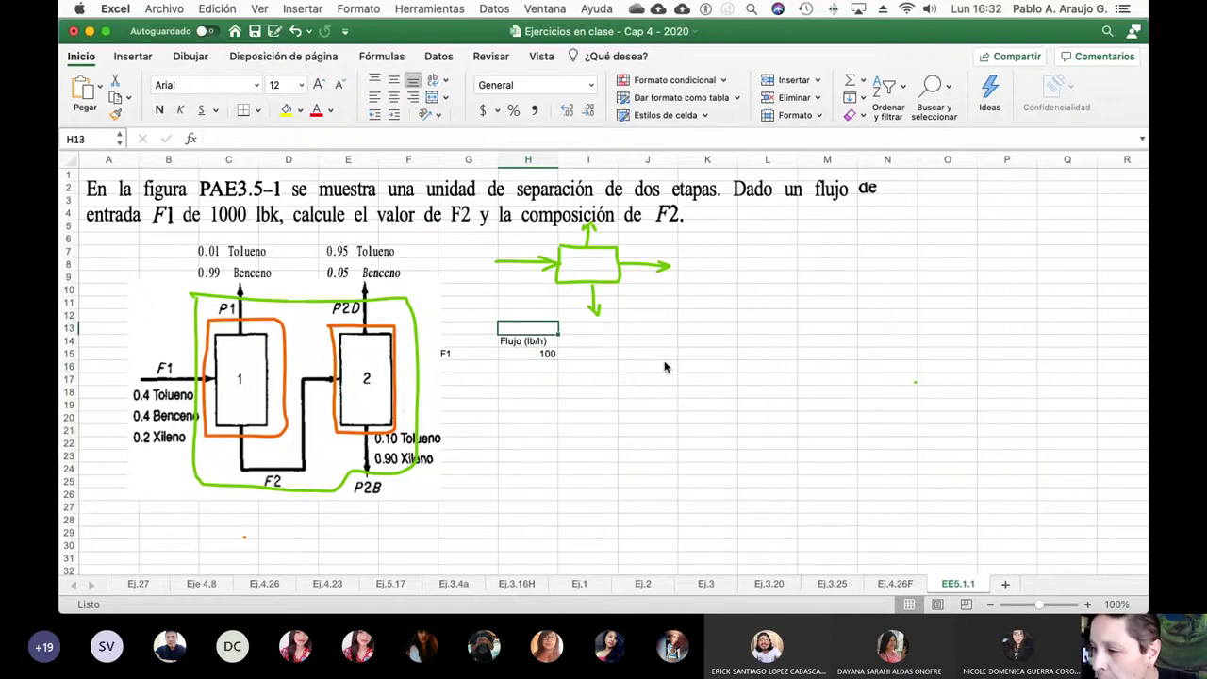
key(Left)
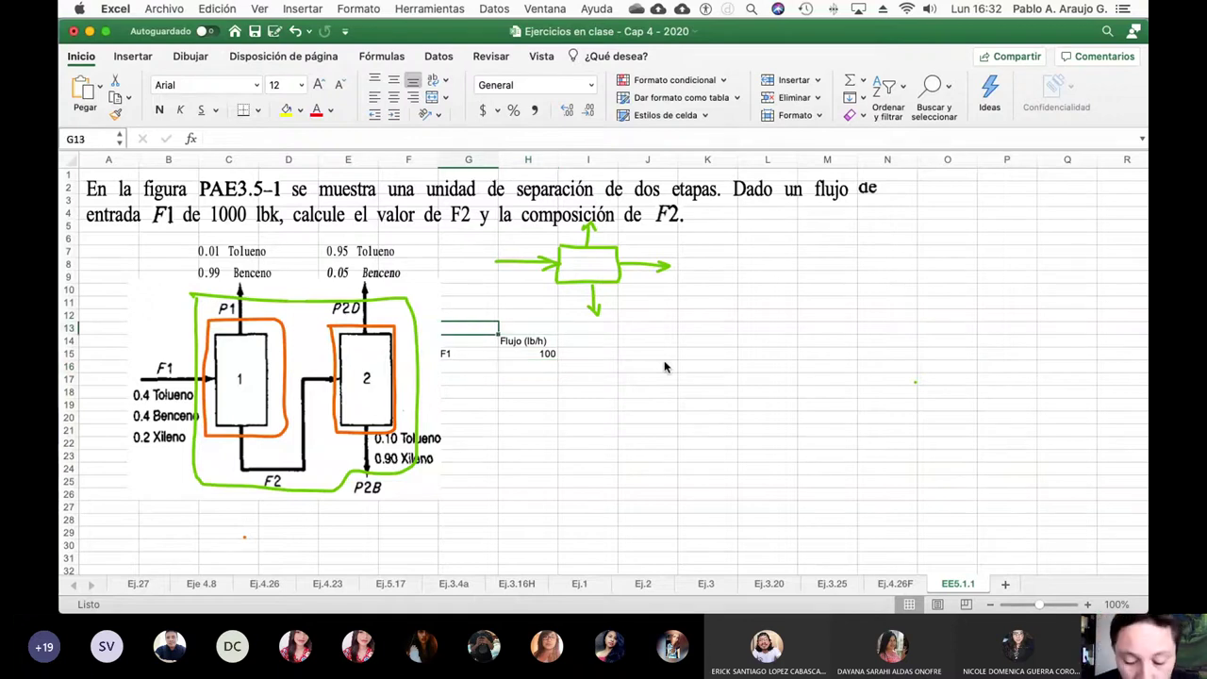
text(Balance 1)
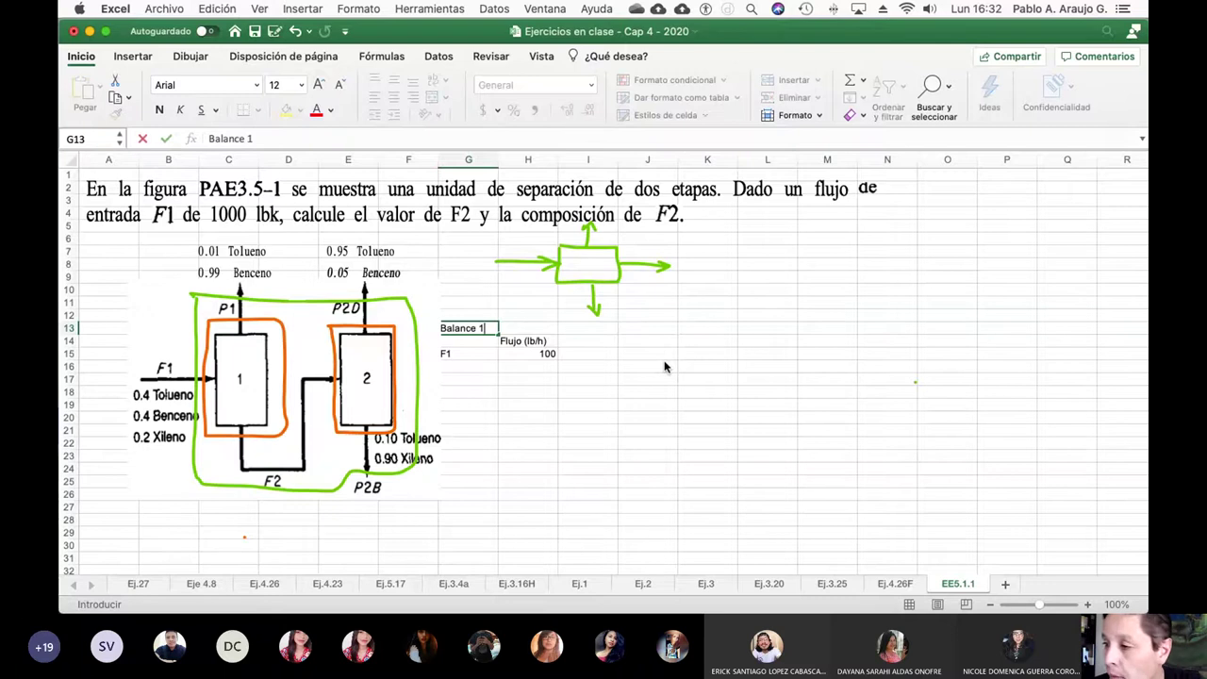
key(Return)
Step: Add streams P1 and F2 in G16 and G17, each with a flow of 0 in column H
key(Return)
key(Return)
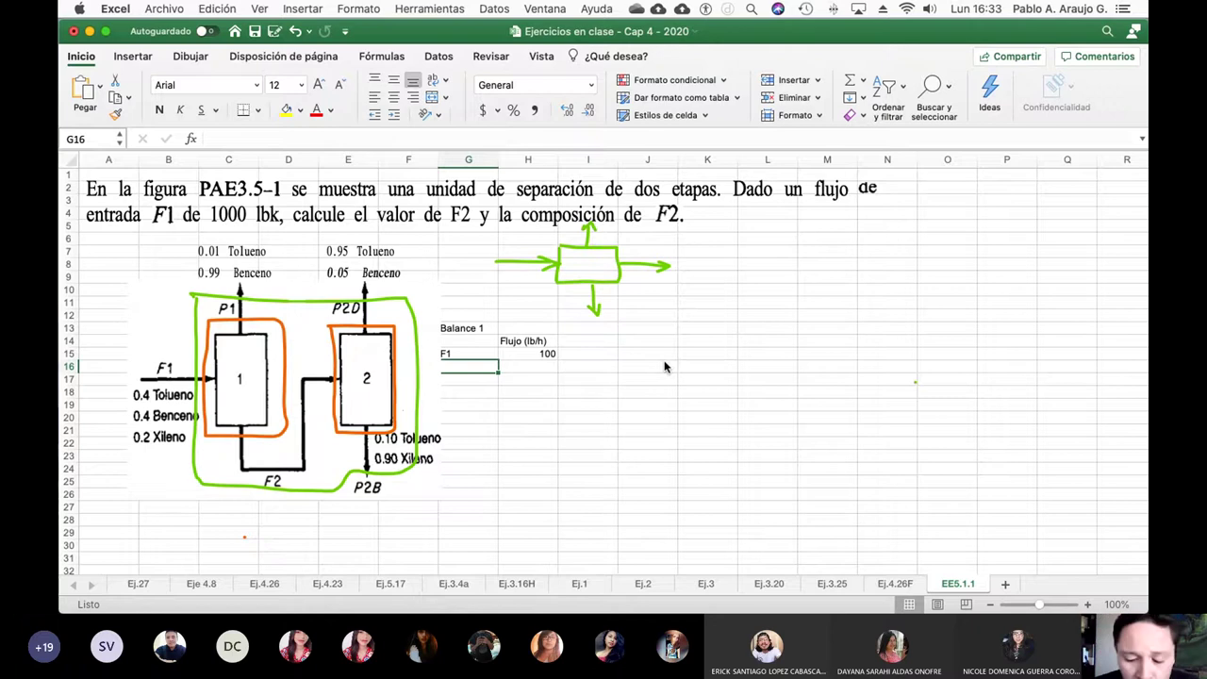
text(P1)
key(Tab)
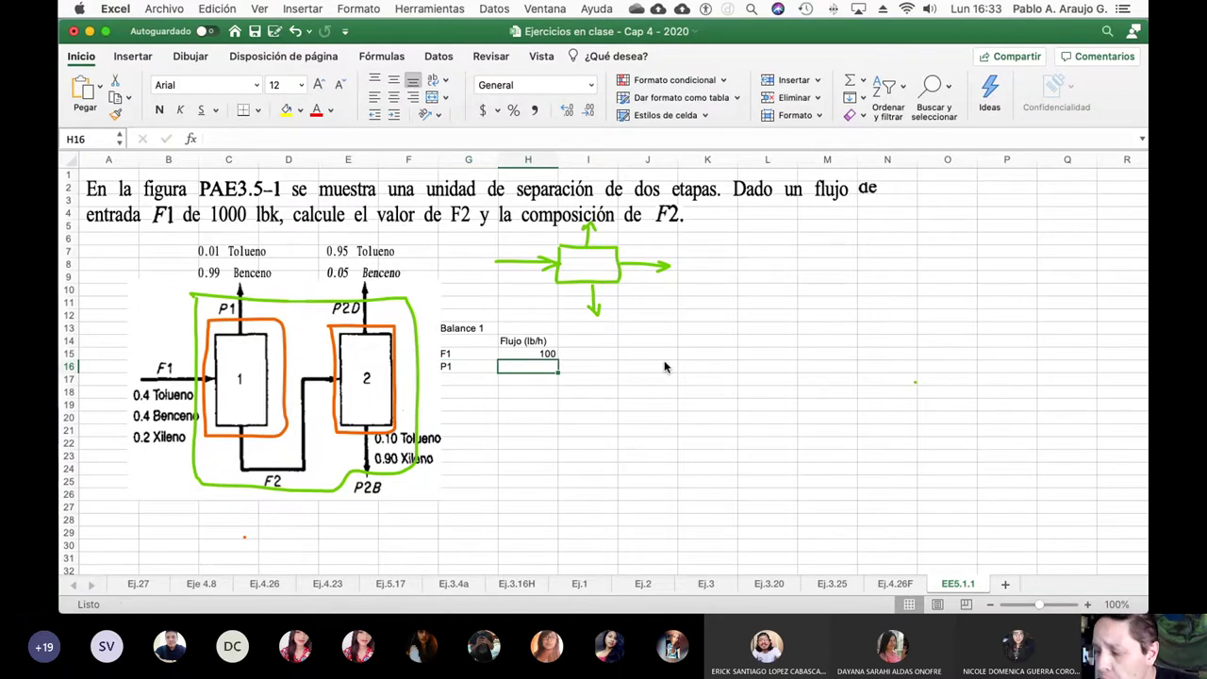
text(0)
key(Return)
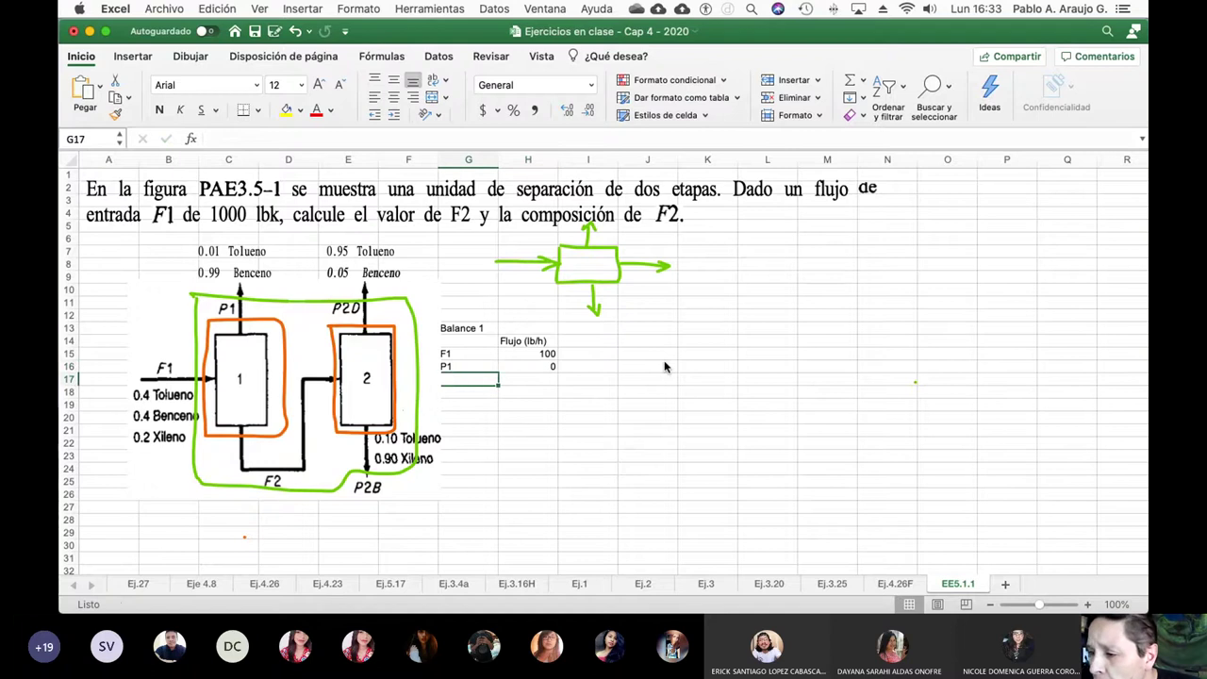
text(F2)
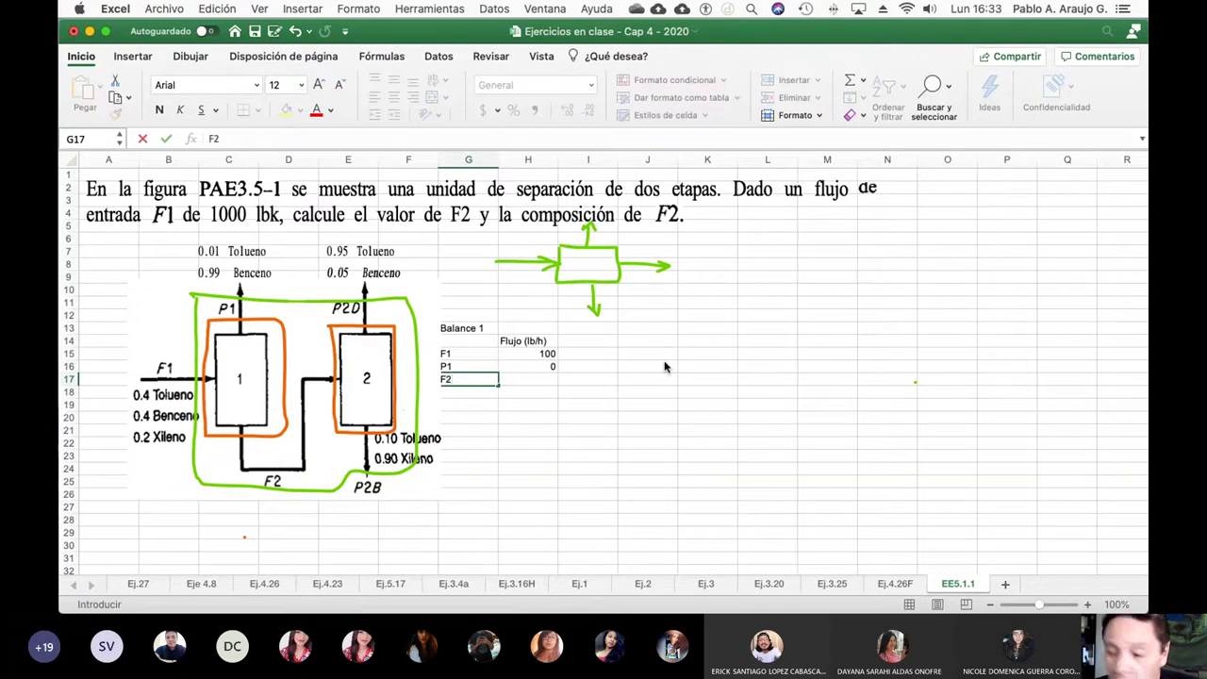
key(Tab)
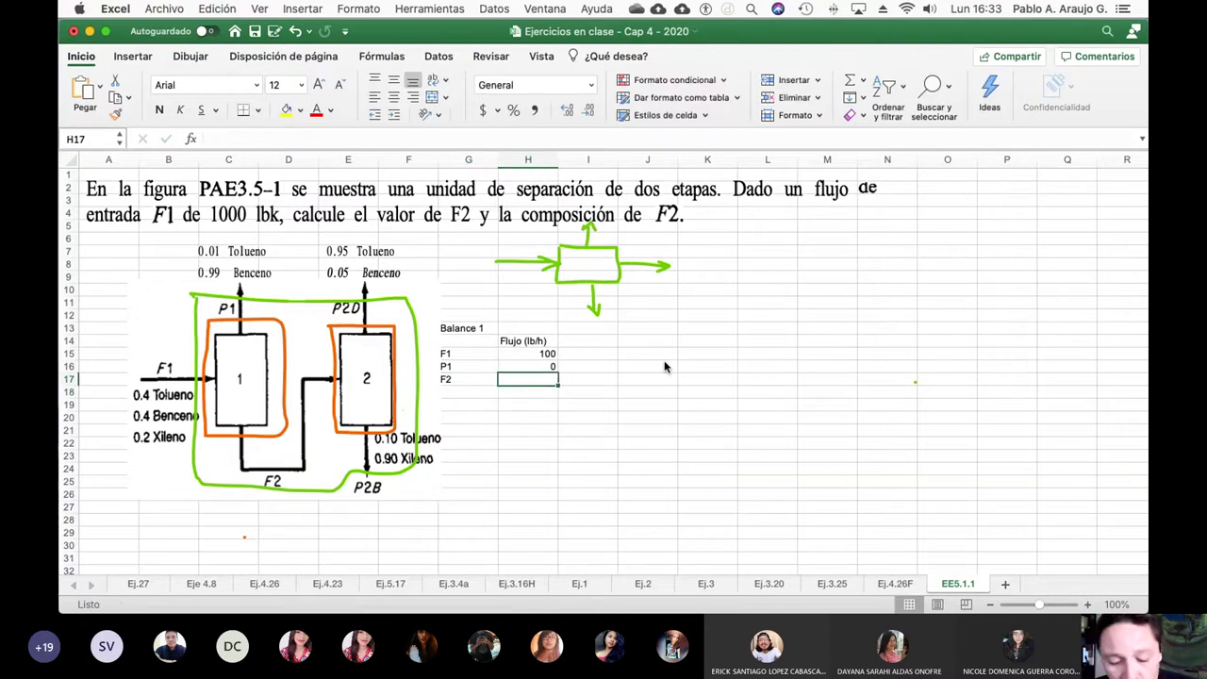
text(0)
key(Return)
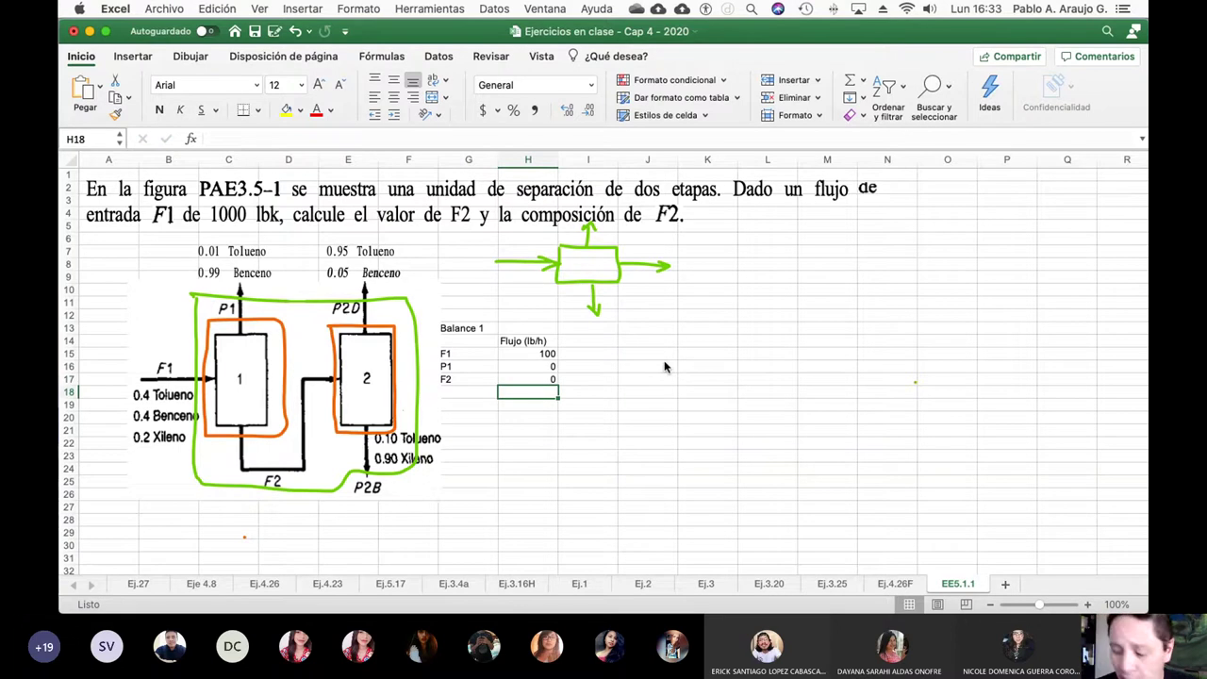
Step: Write the total balance equation "F1 = P1+F2" as a label in cell G18
key(Left)
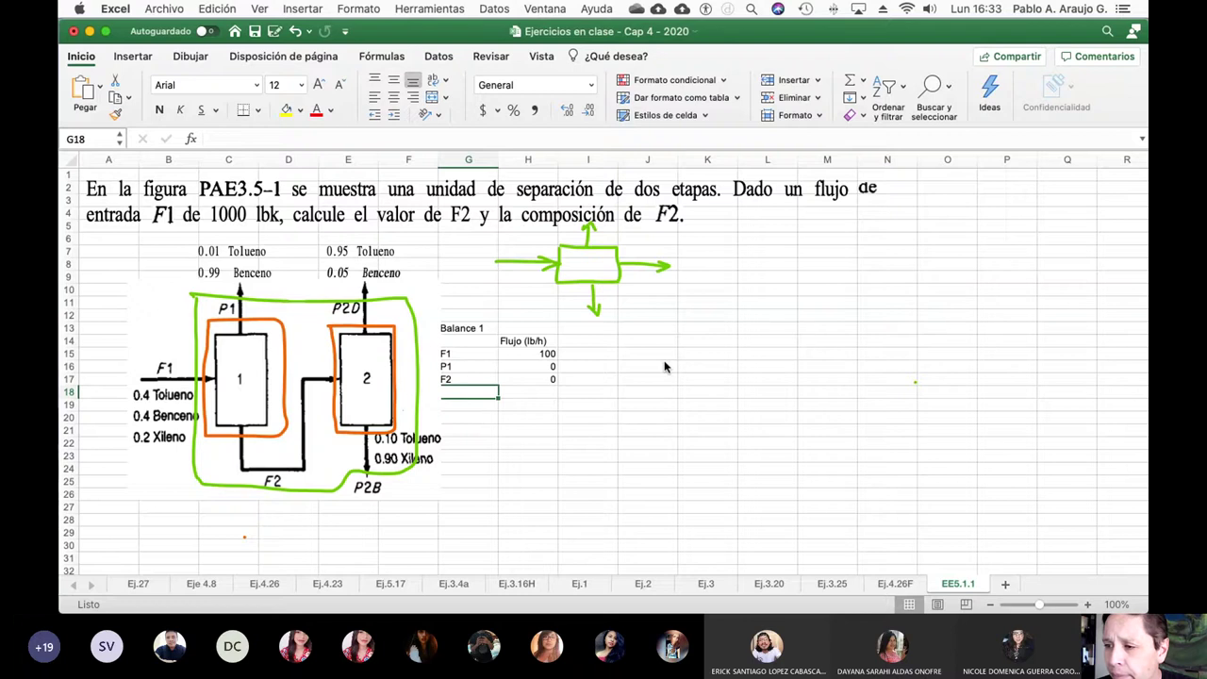
text(F1)
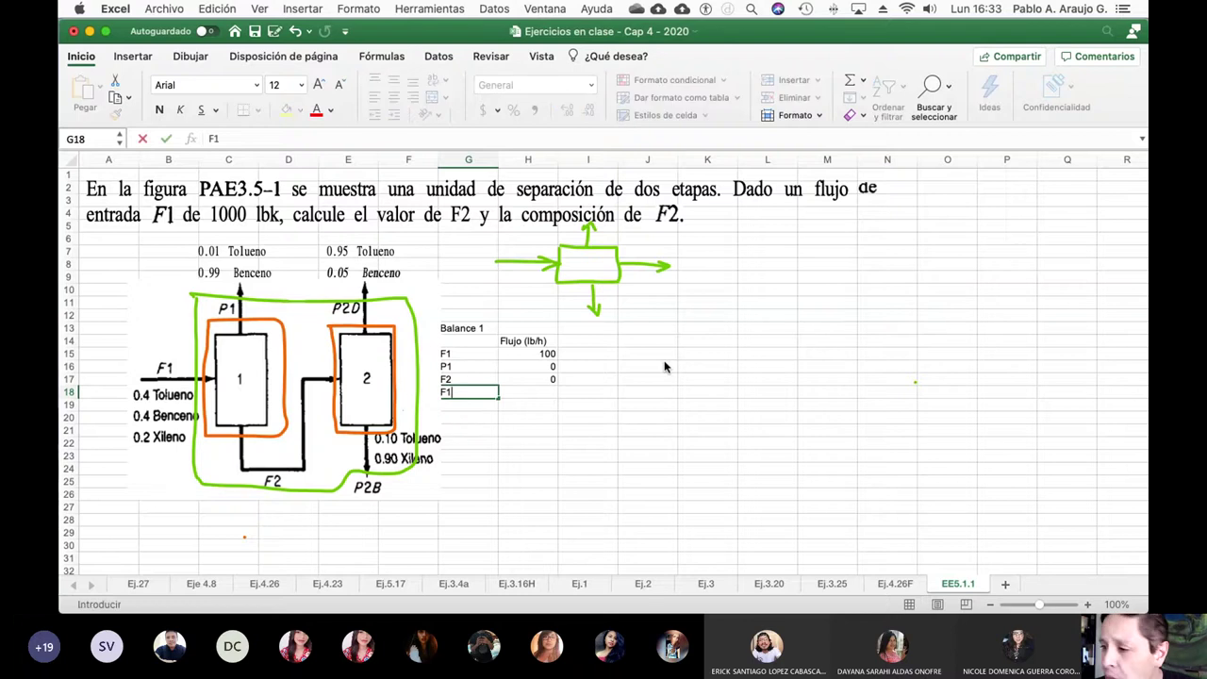
text( =)
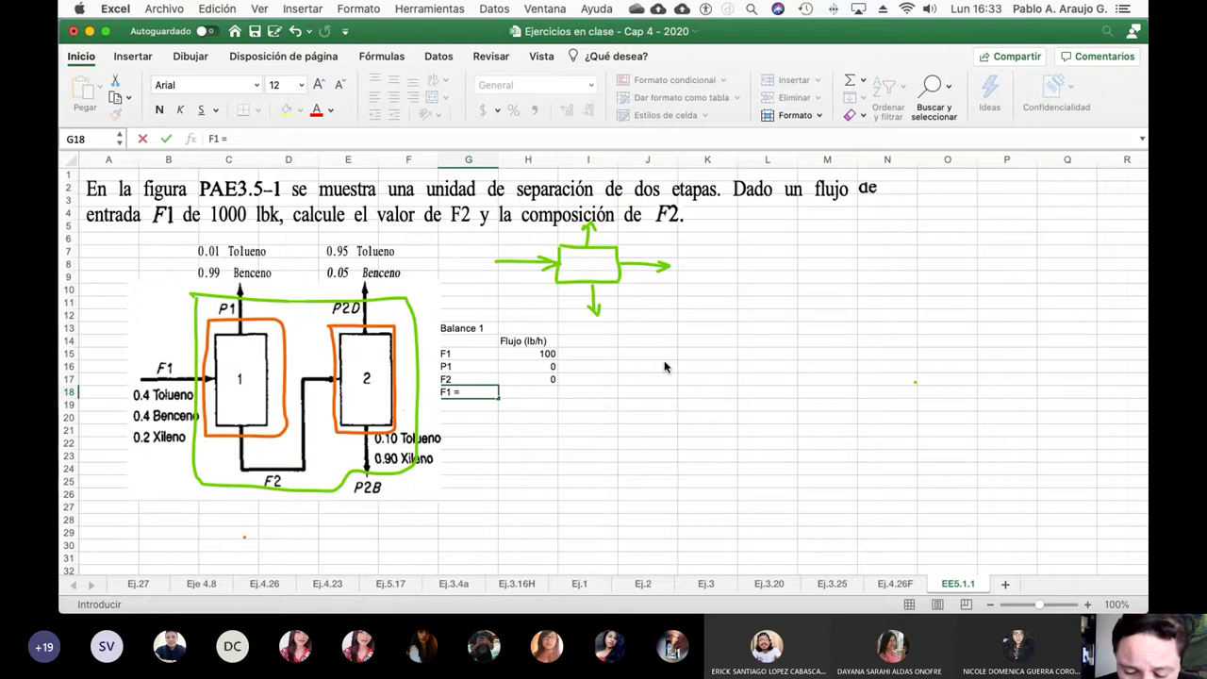
text( P1+F2)
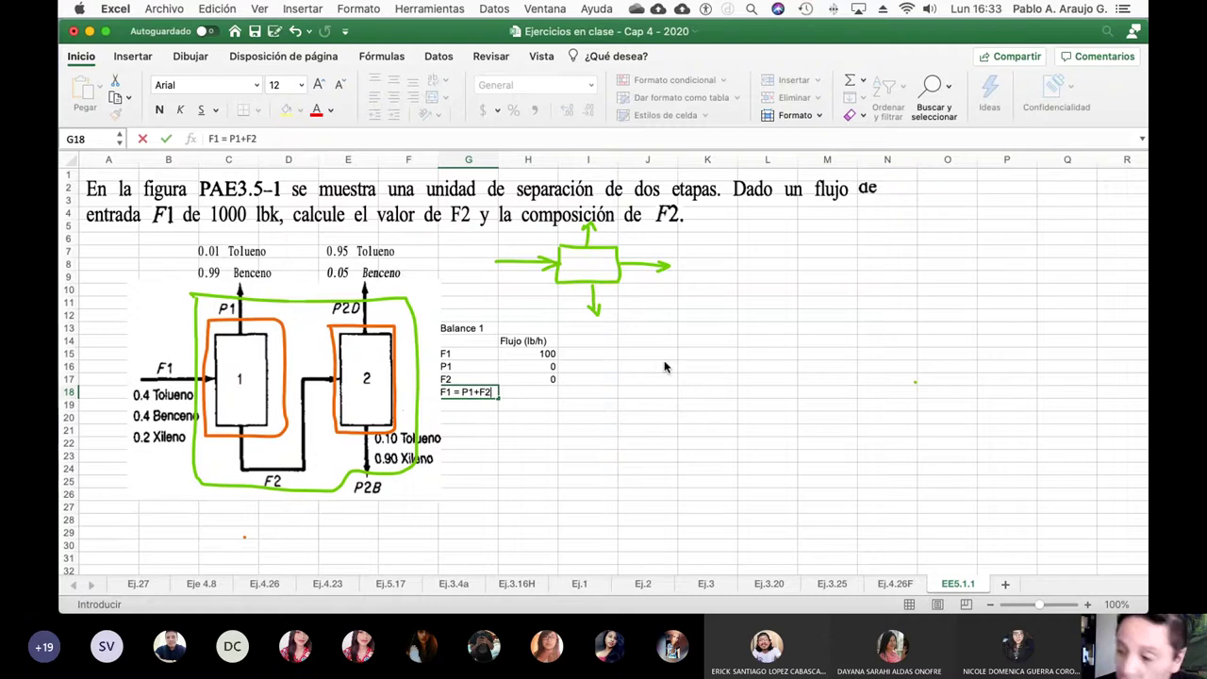
key(Return)
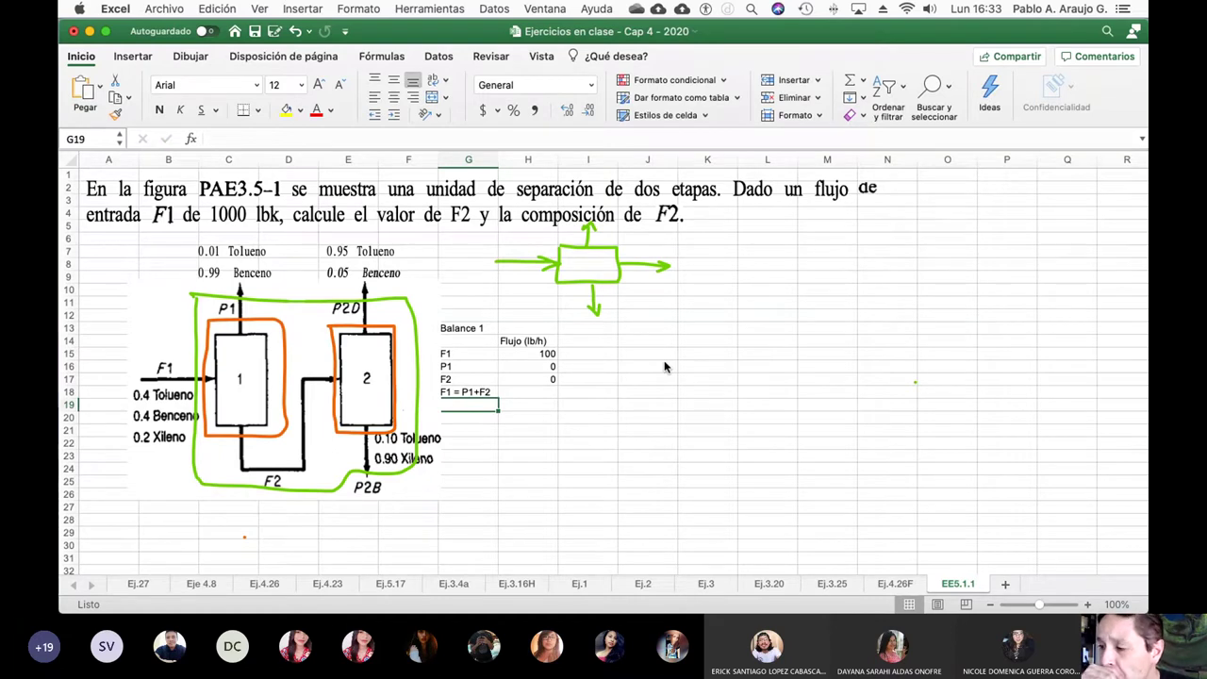
Step: Enter the formula =H16+H17 in H18, beside the total balance label, to add the P1 and F2 flows
key(Right)
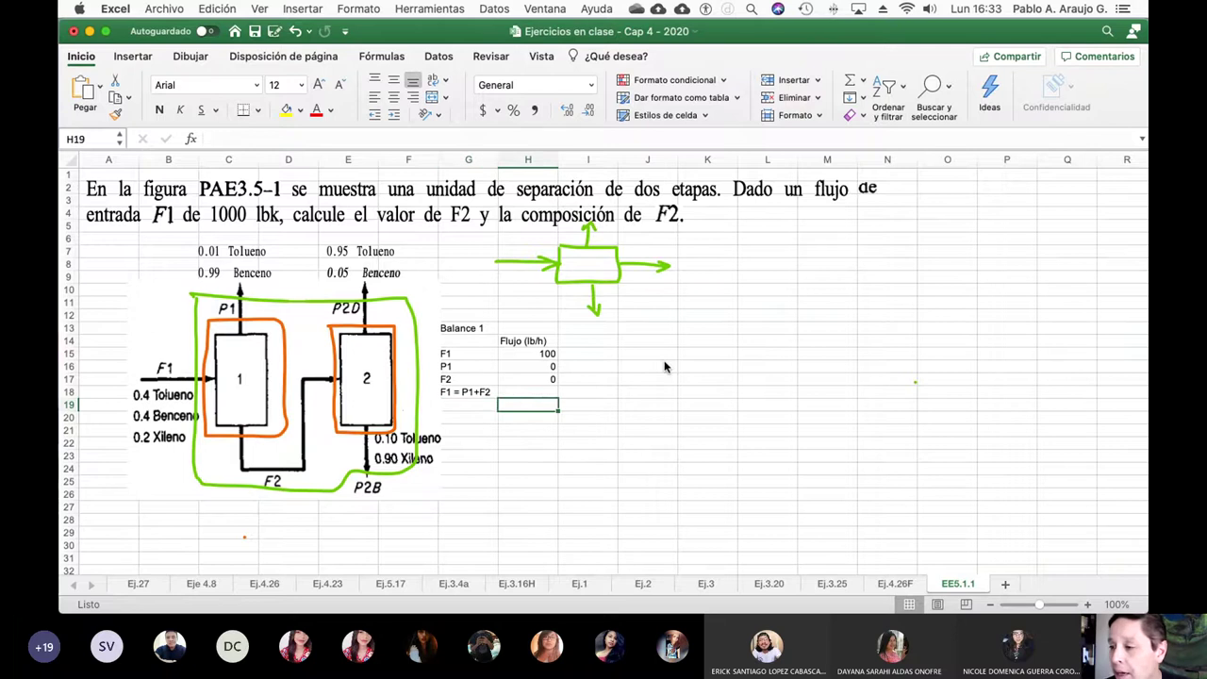
key(Up)
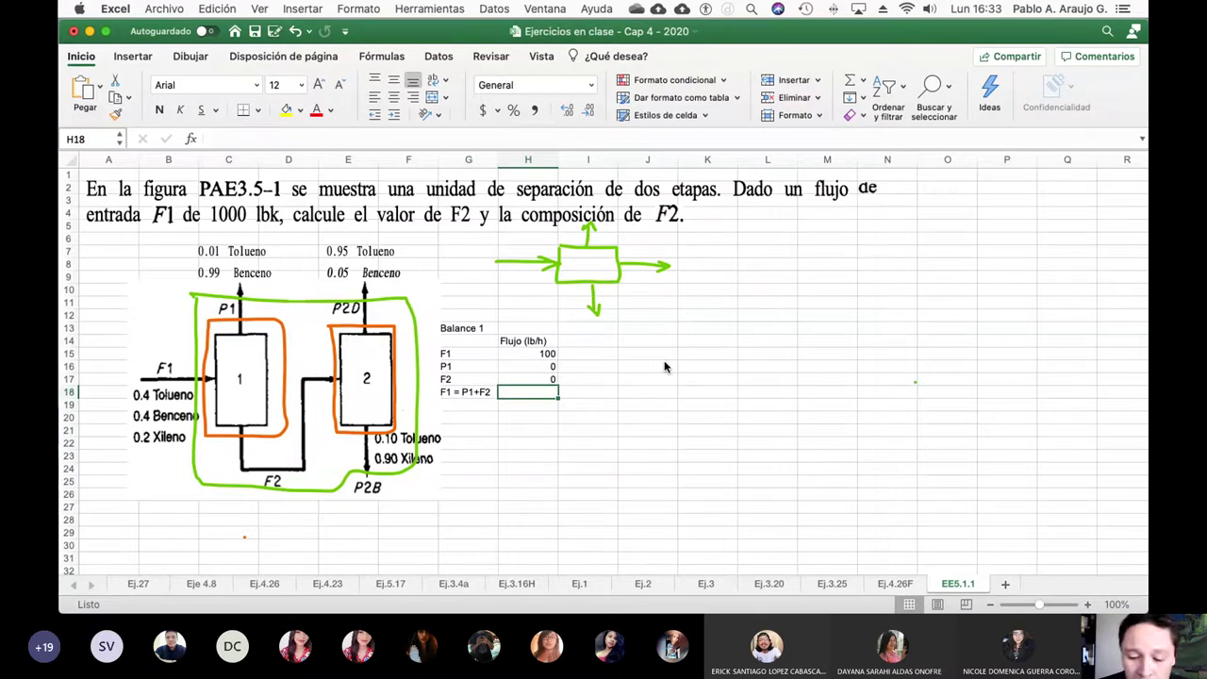
text(=)
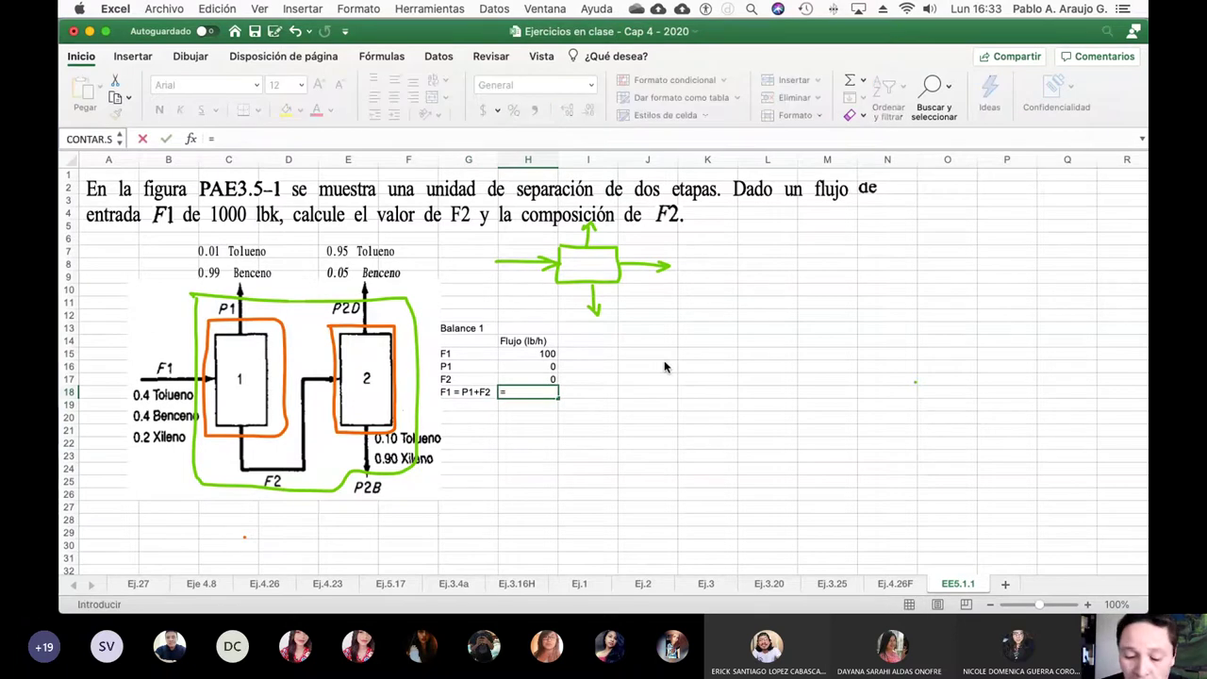
click(534, 366)
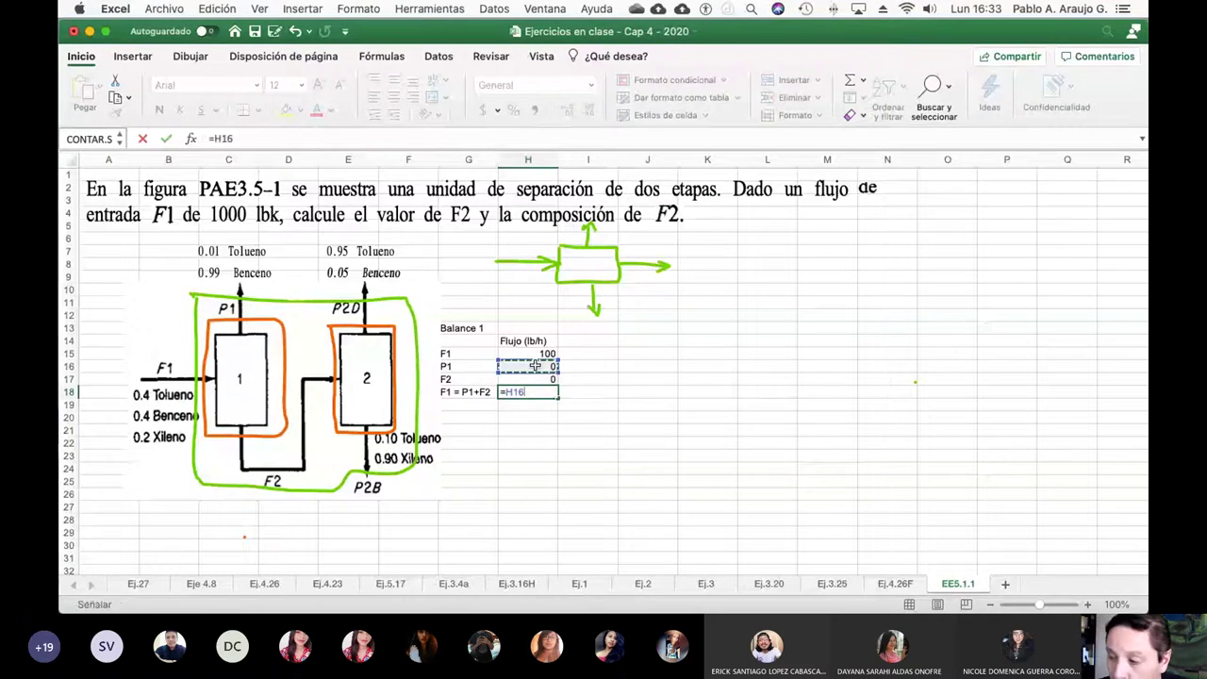
text(+)
click(531, 378)
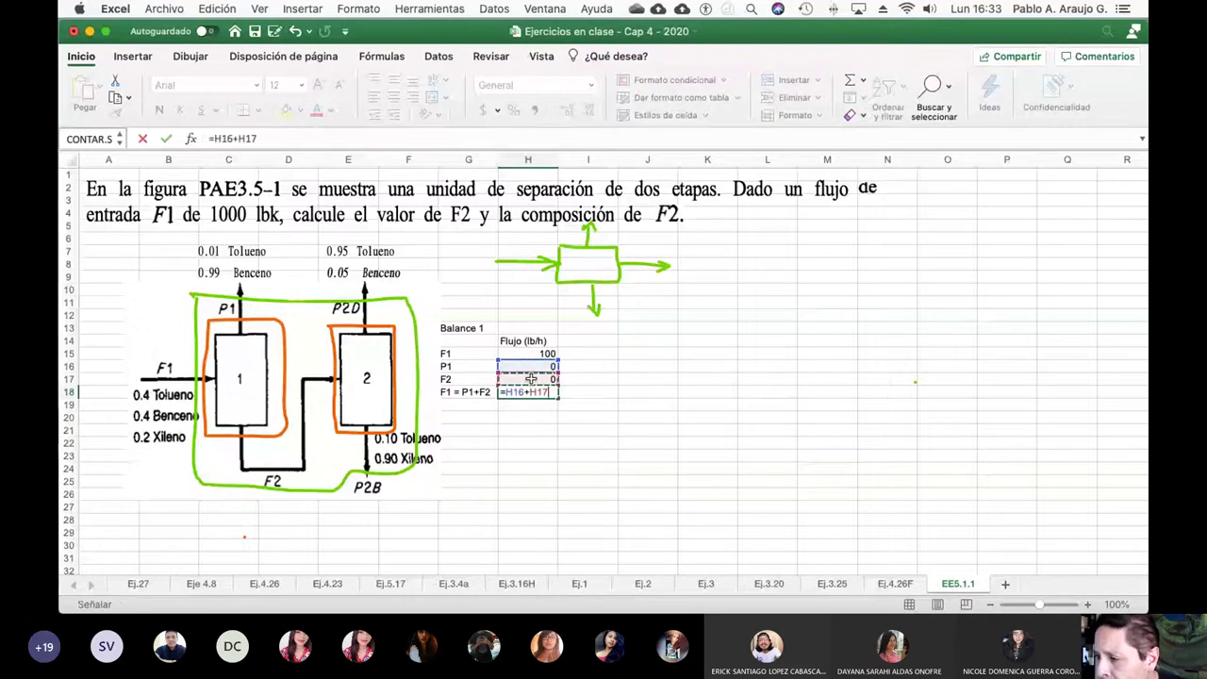
key(Return)
key(Up)
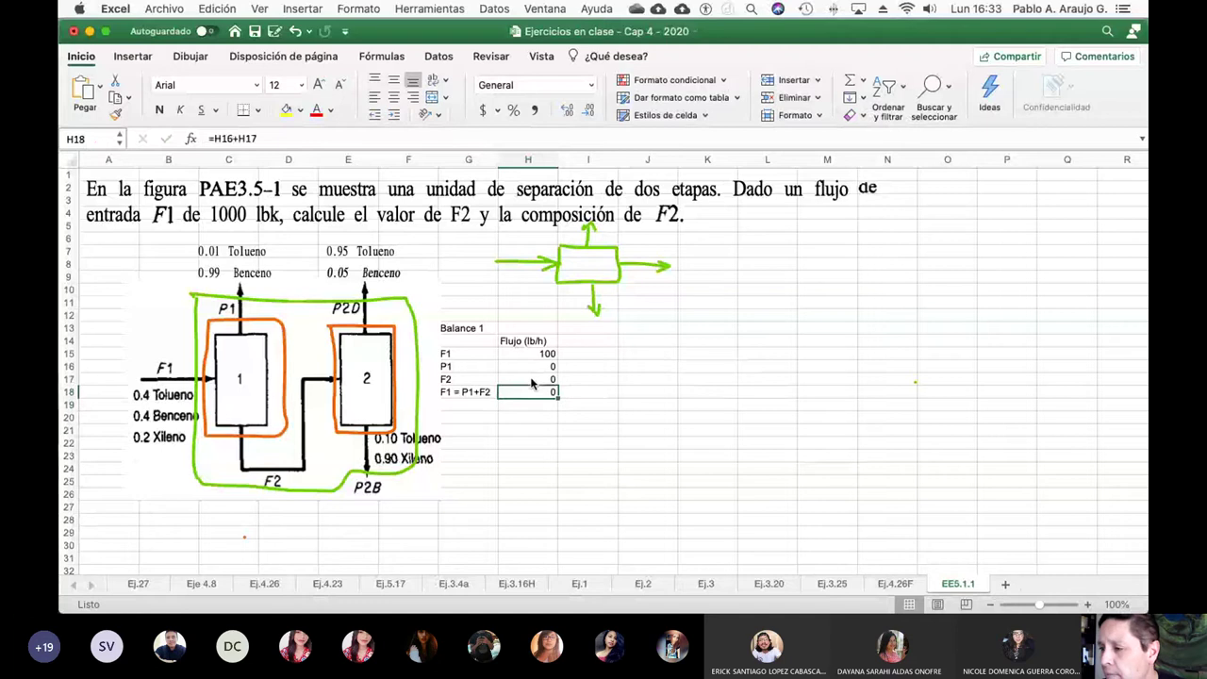
Step: Highlight the F1 flow value in H15 with a yellow fill
key(Up)
key(Up)
key(Up)
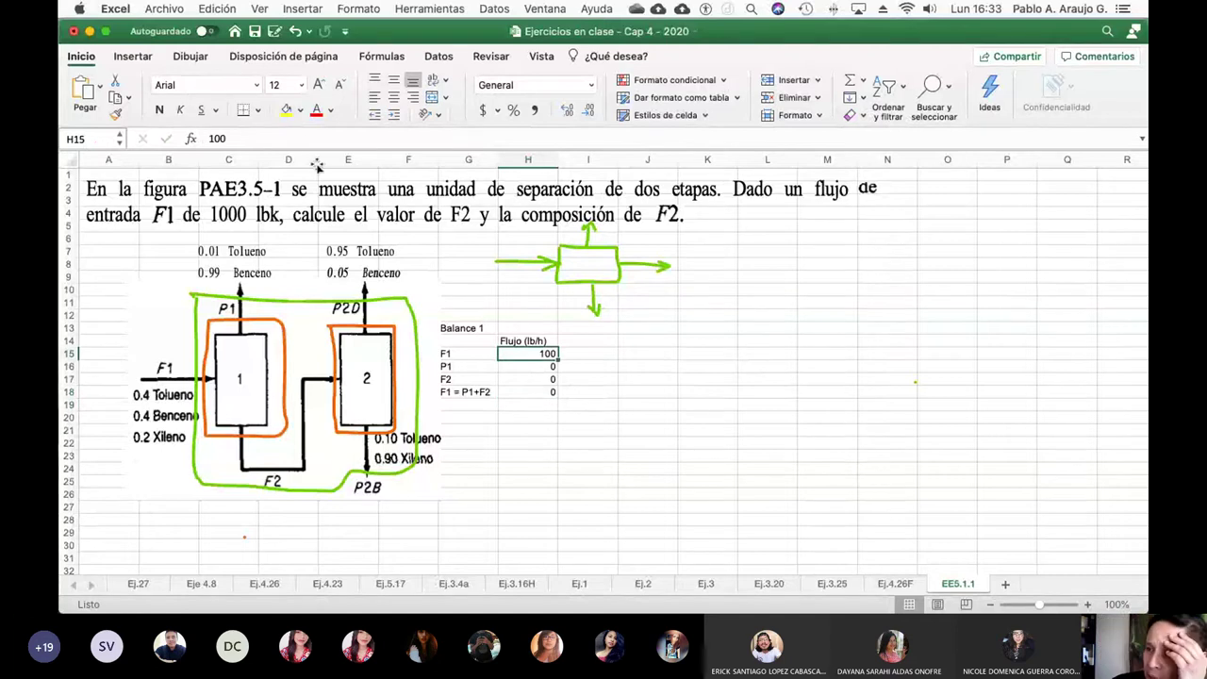
click(547, 442)
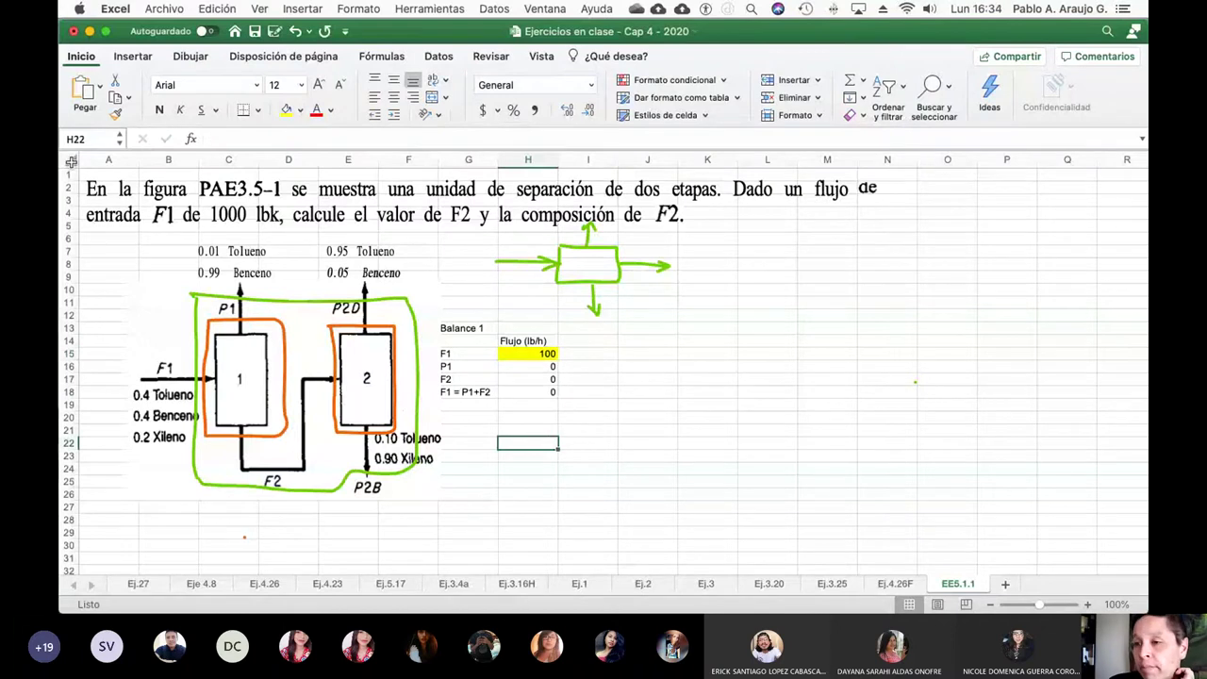
Step: Centre the contents of all cells on the sheet horizontally and vertically
click(70, 162)
click(393, 79)
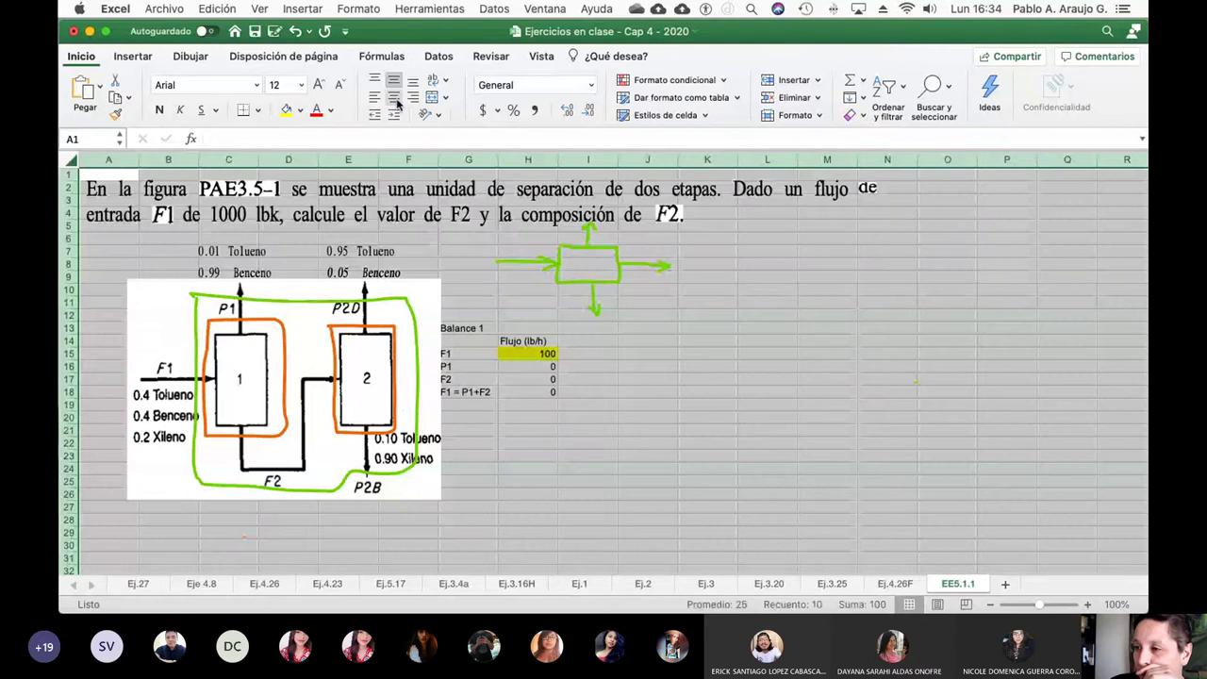
click(393, 97)
click(627, 433)
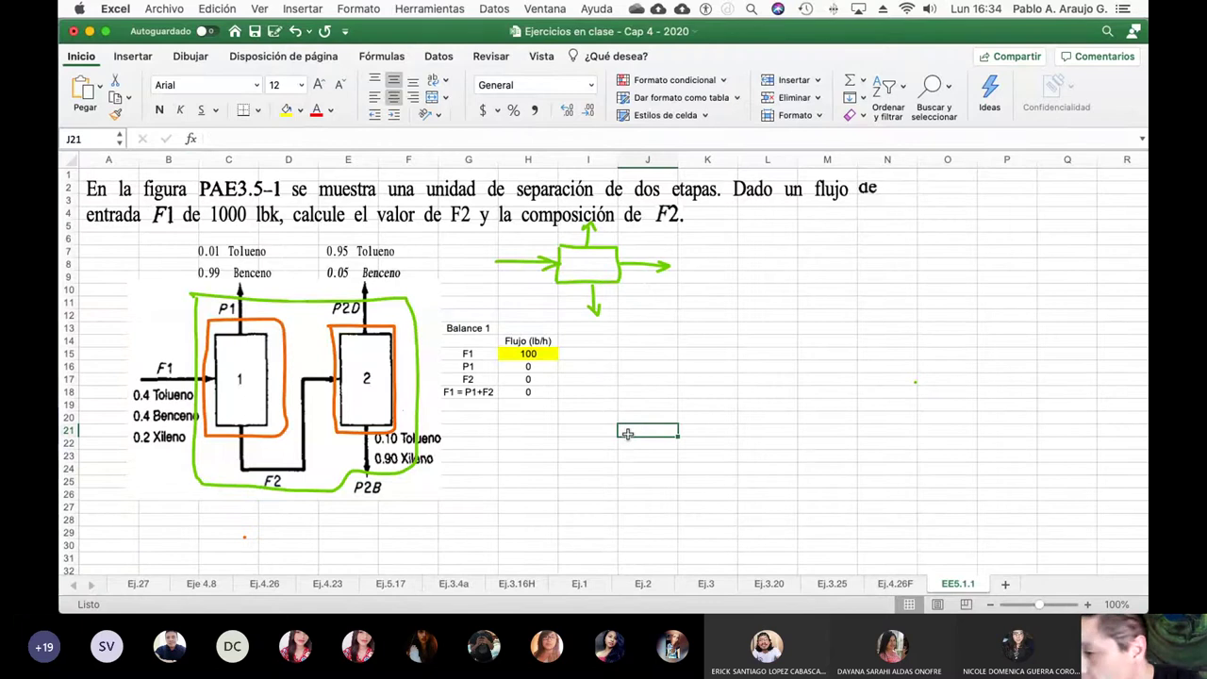
Step: Start a component table below the flow table with the heading "Componentes" in G20
click(492, 421)
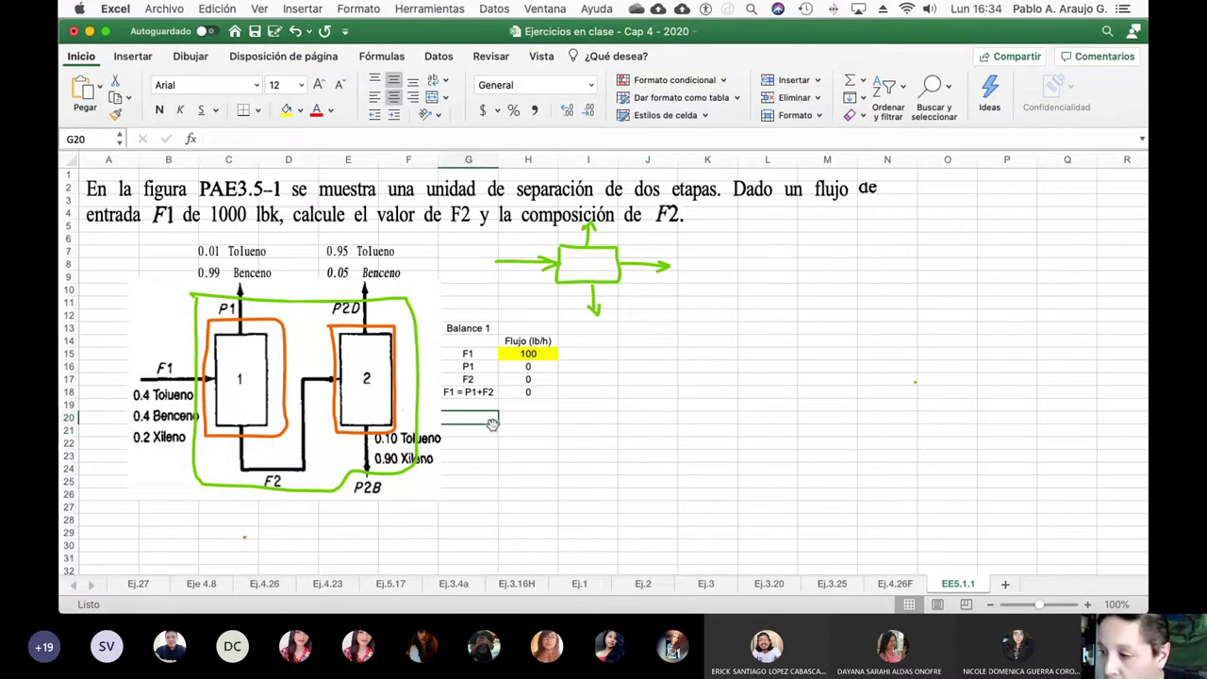
text(Componen)
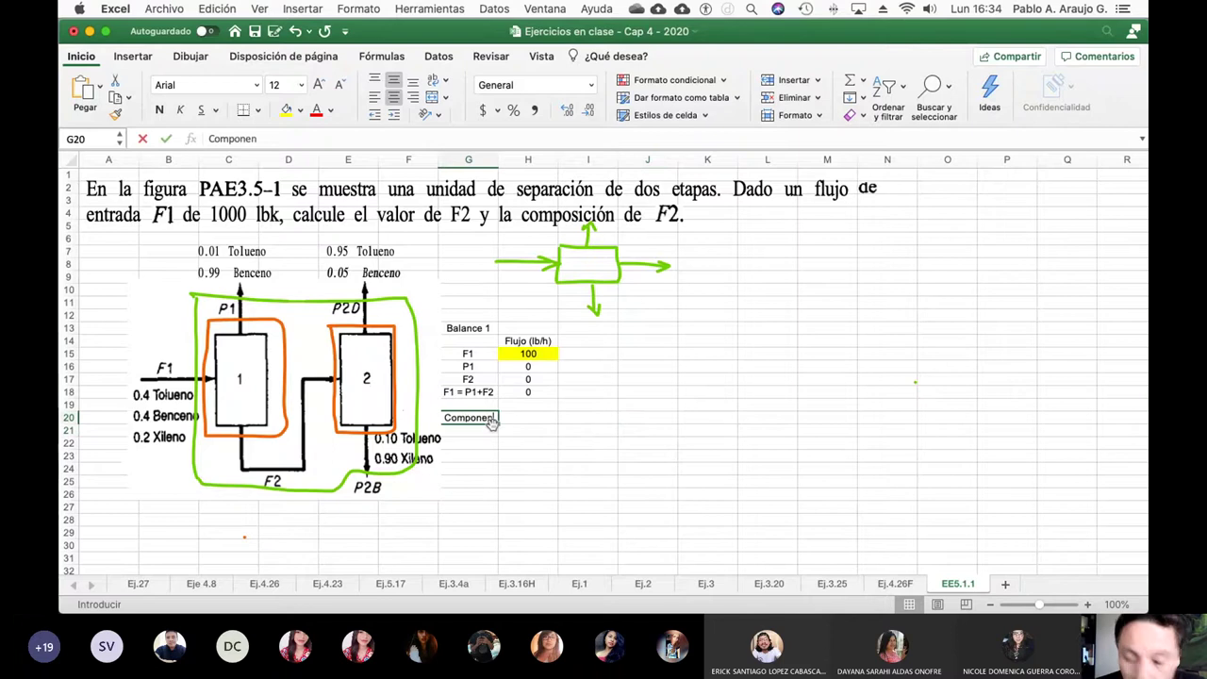
text(tes)
key(Return)
key(Up)
Step: Add the column headings "Entrada" in H20 and "Salida" in I20 of the component table
key(Right)
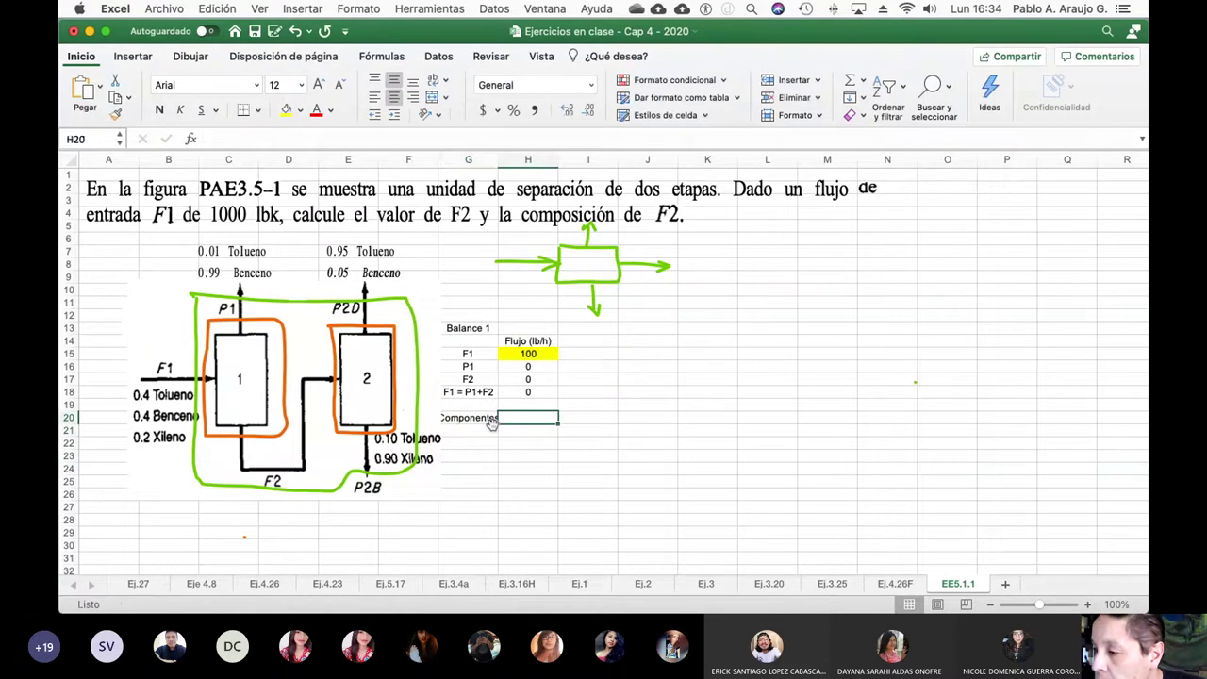
text(Flujo)
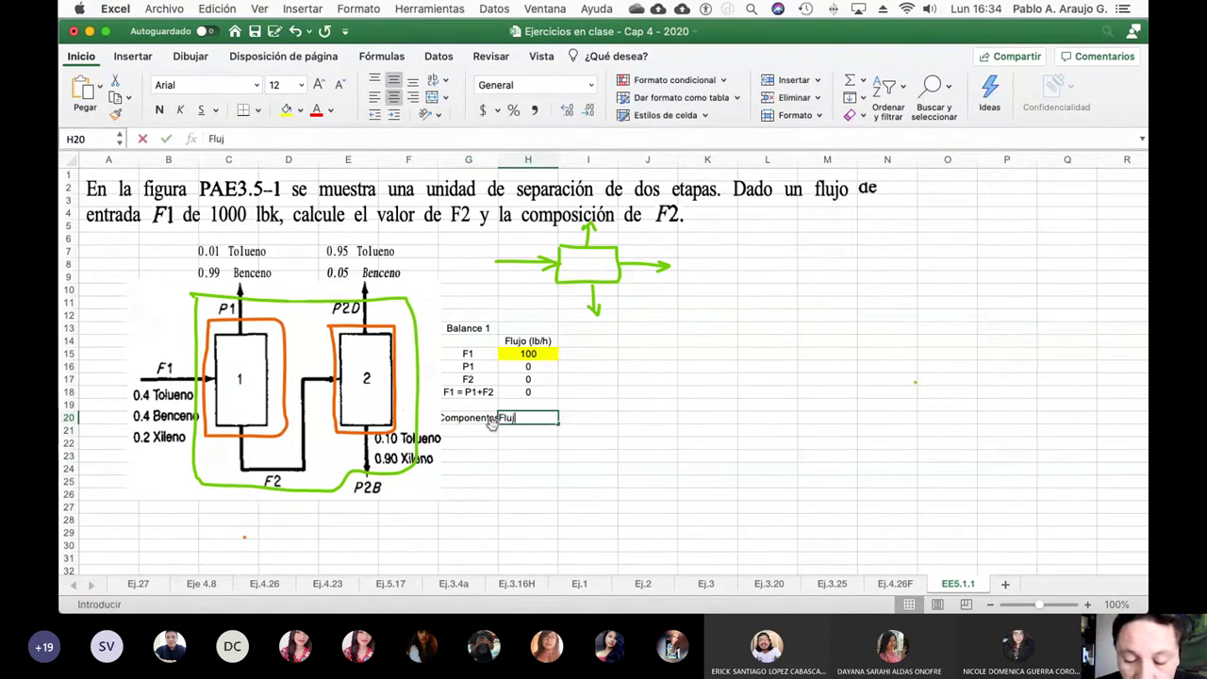
key(BackSpace)
key(BackSpace)
key(BackSpace)
key(BackSpace)
key(BackSpace)
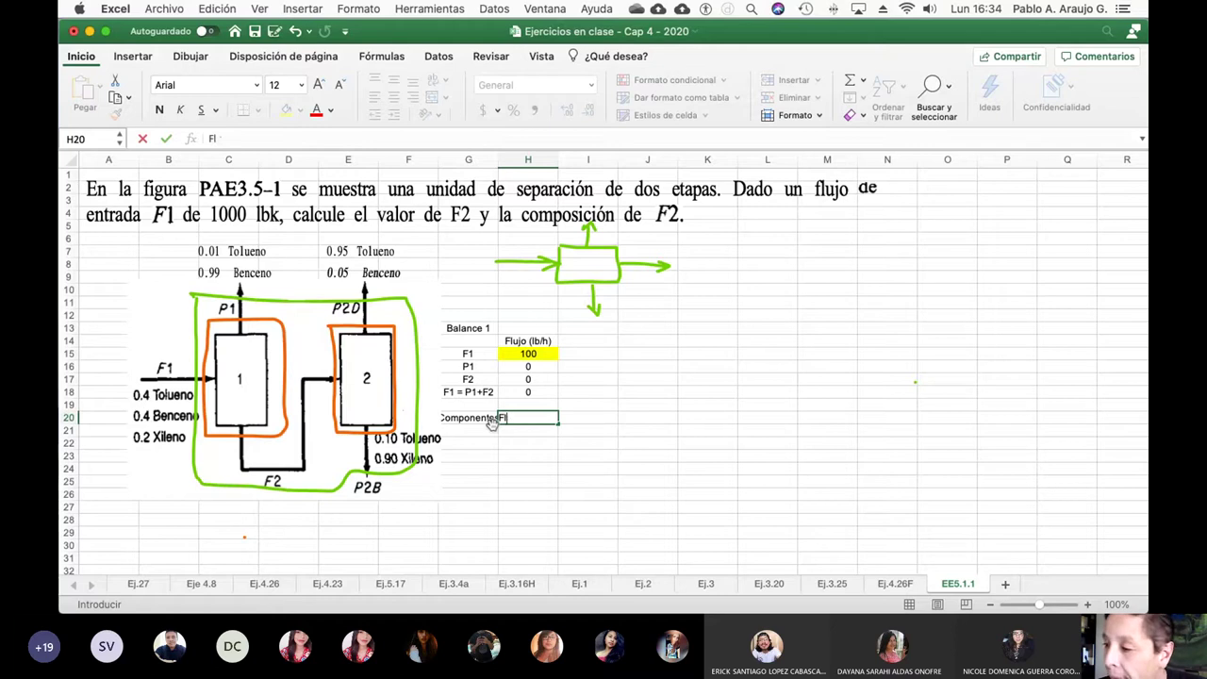
text(Entrada)
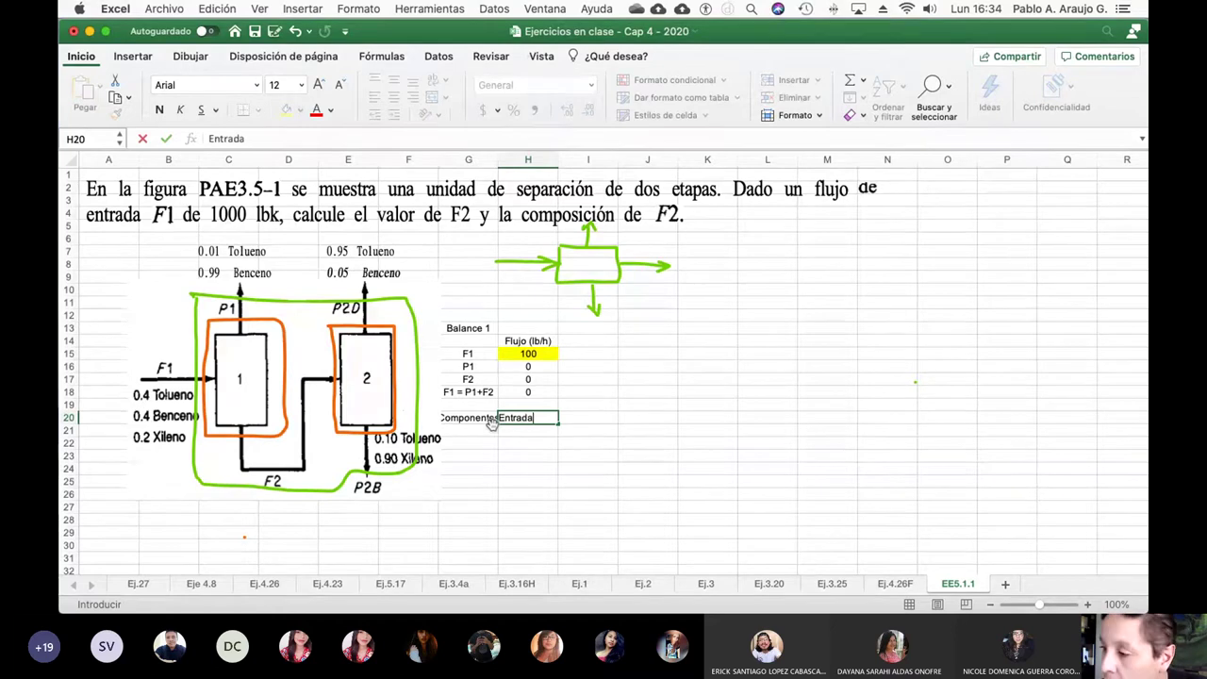
key(Return)
key(Right)
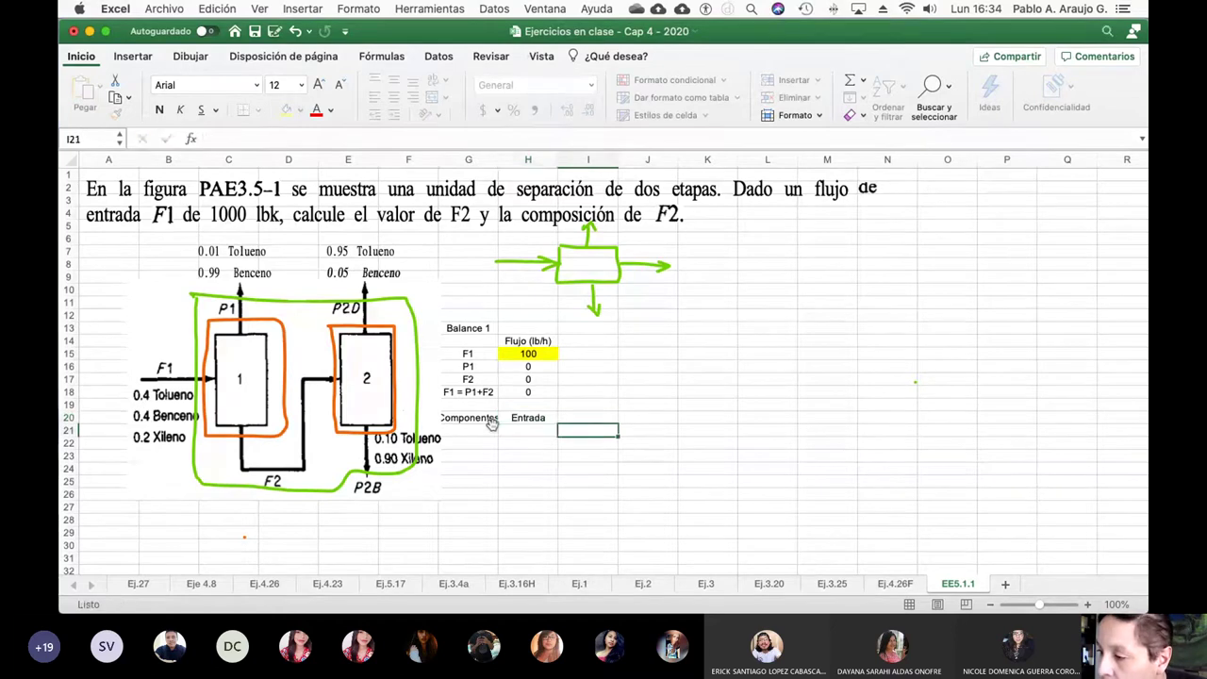
key(Up)
text(Salida)
key(Return)
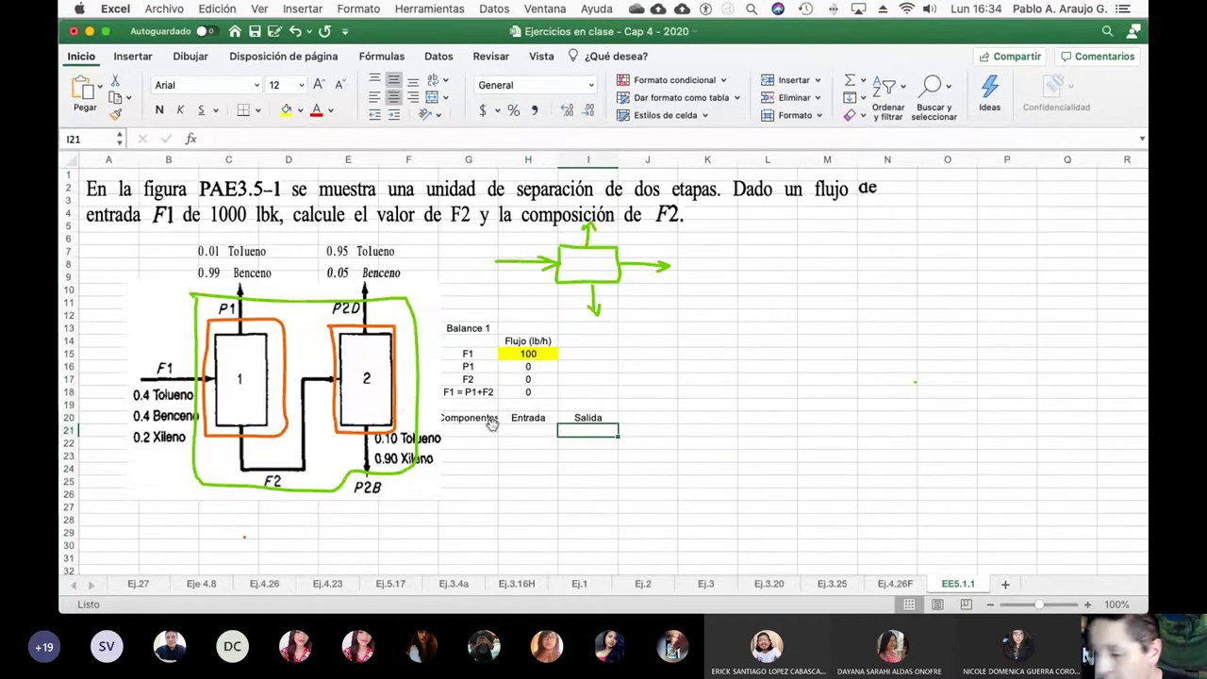
Step: List the components Tolueno, Benceno and Xileno in G21 to G23
key(Left)
key(Left)
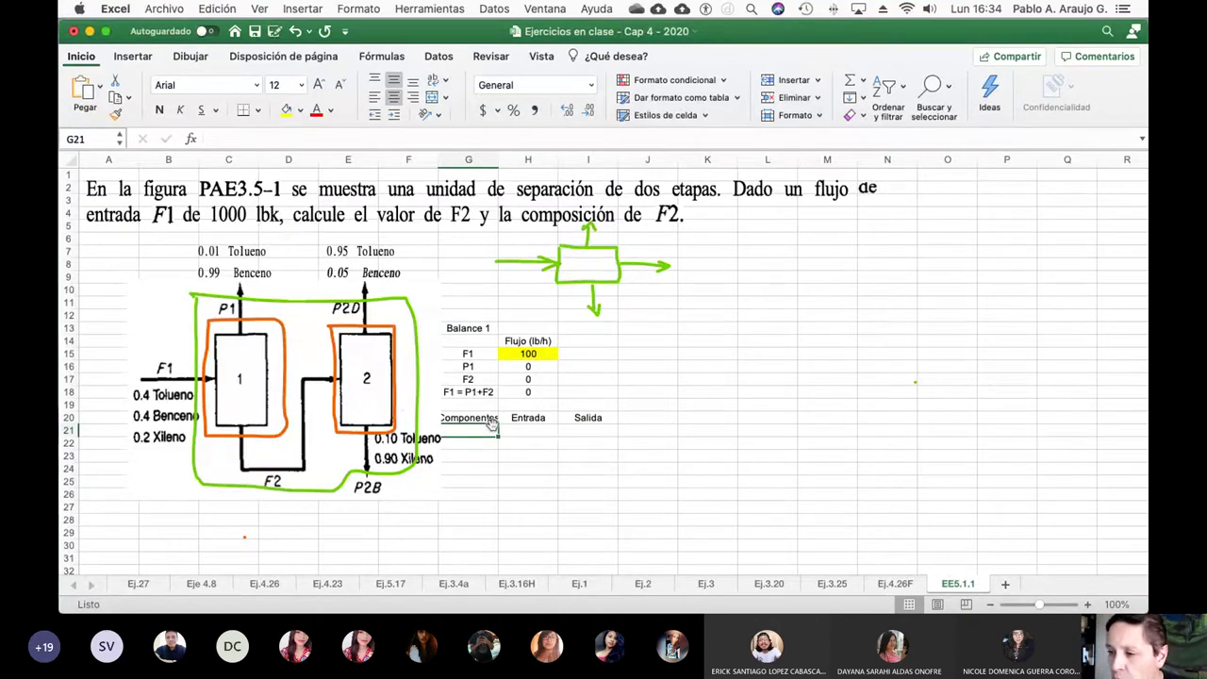
text(Tolueno)
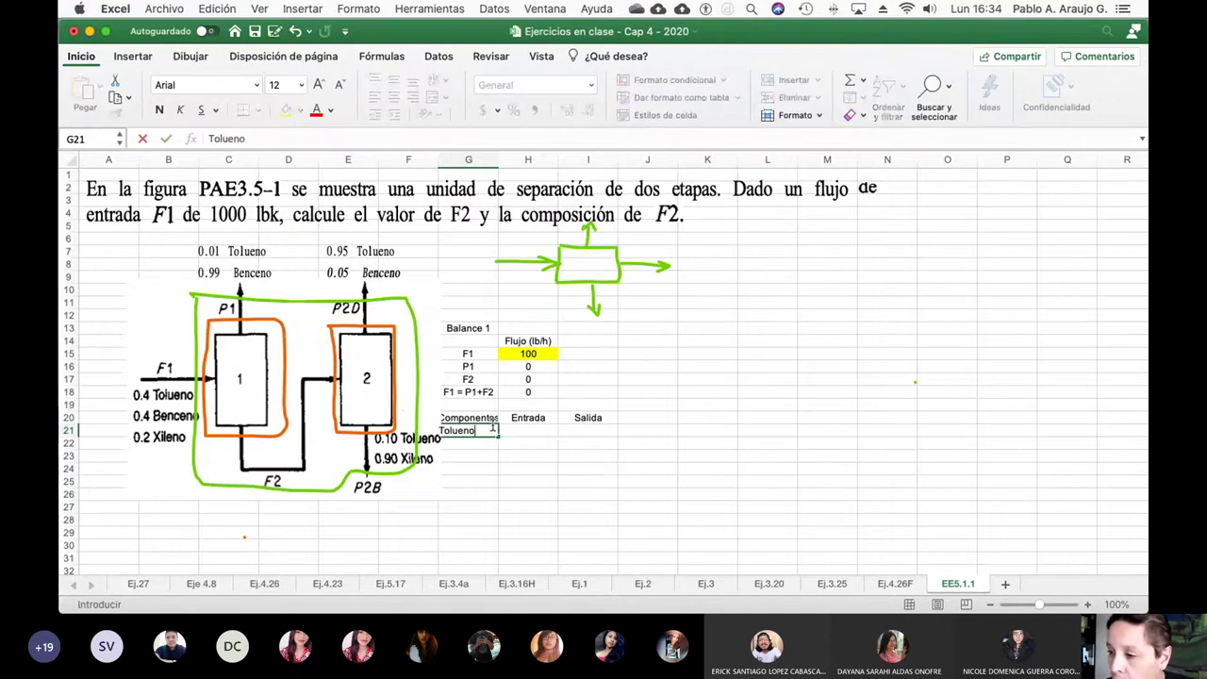
key(Return)
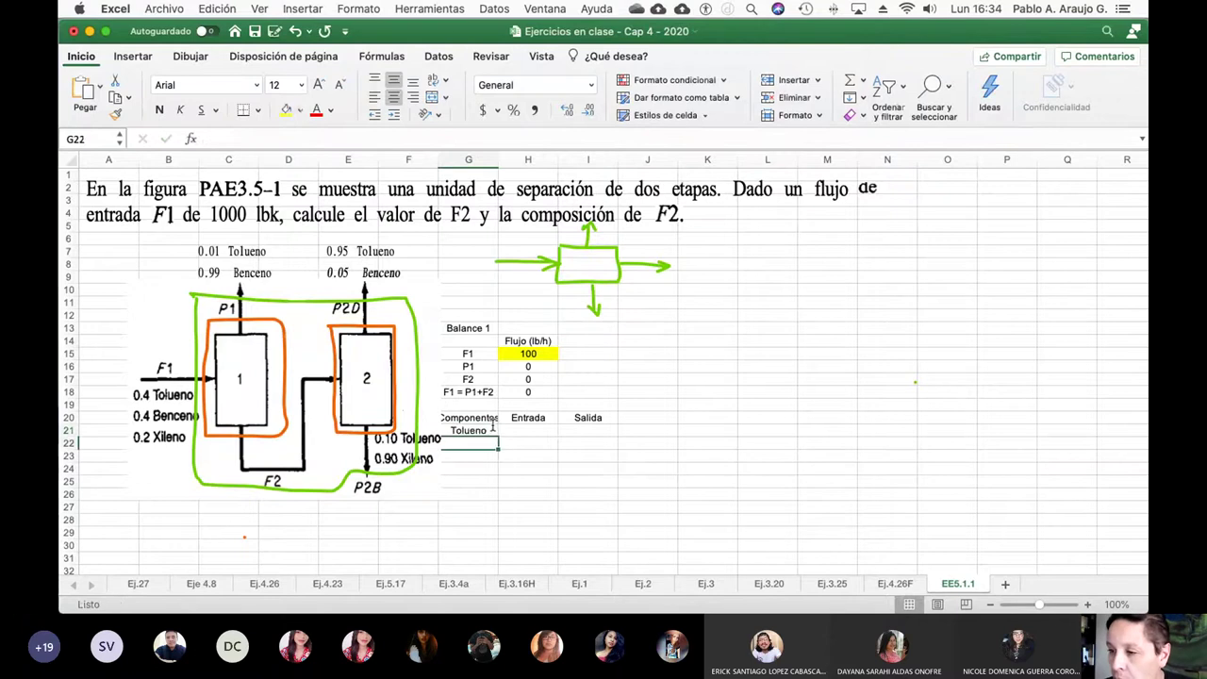
text(Benceno)
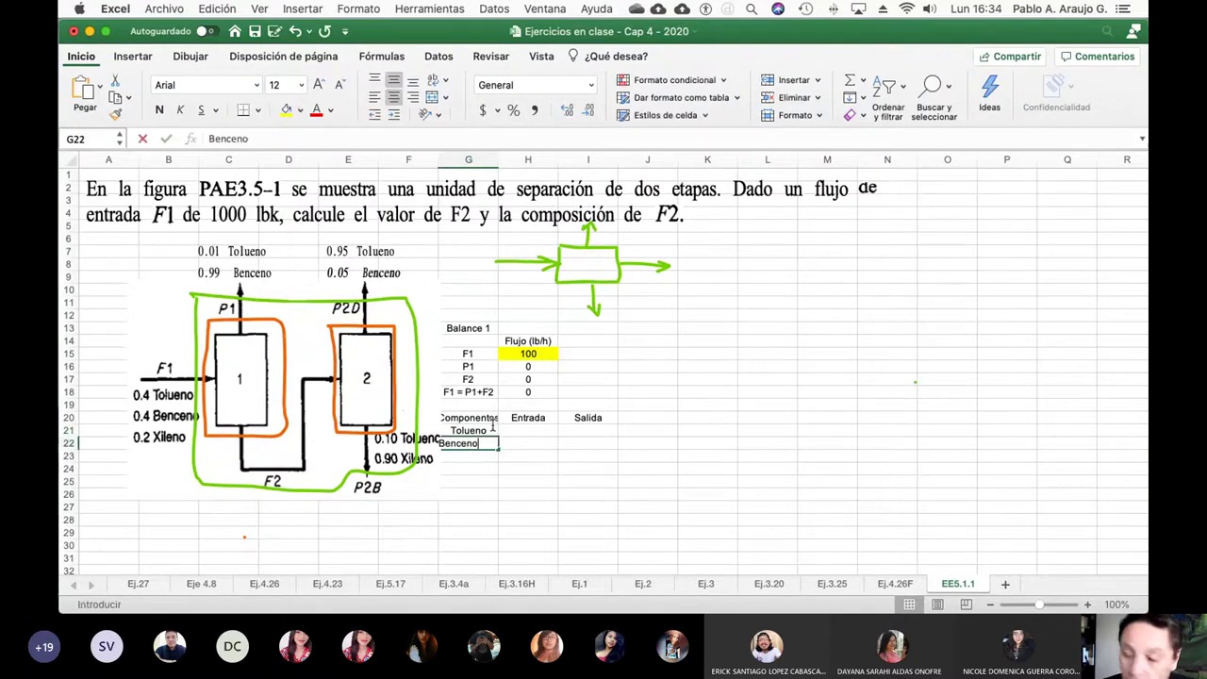
key(Return)
text(Xileno)
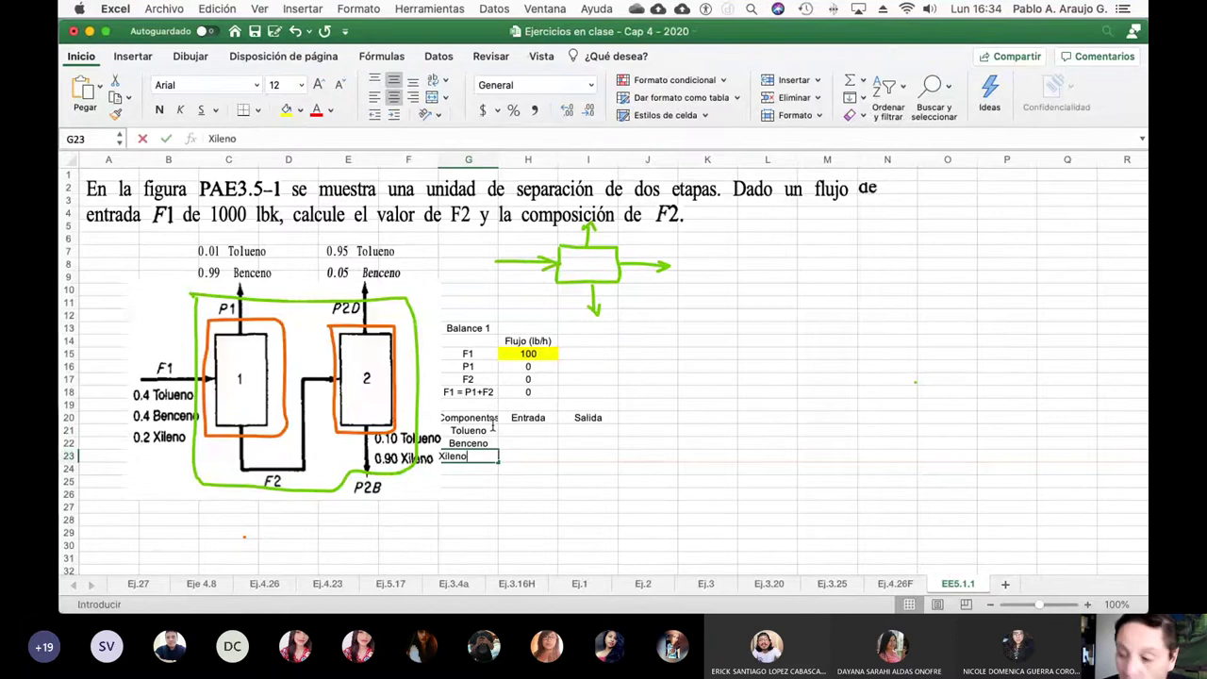
key(Return)
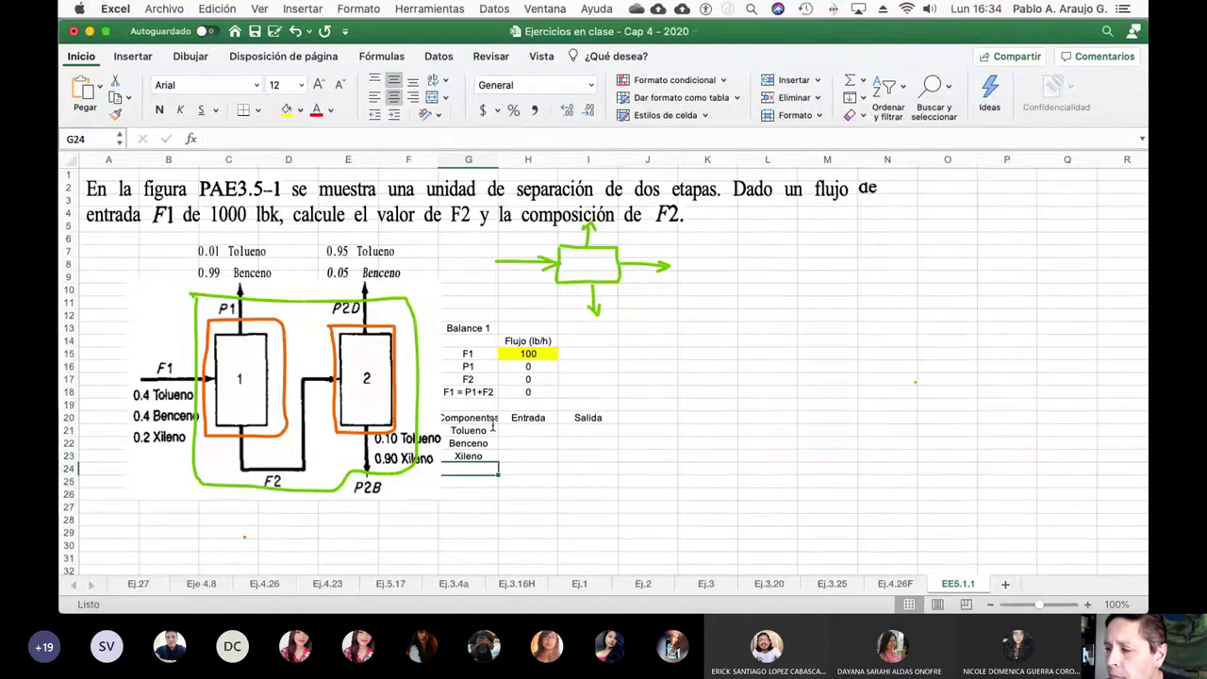
Step: Move the component table from G20:I23 to the range starting at J13, beside the flow table
key(Up)
key(Up)
key(Up)
key(Right)
key(Right)
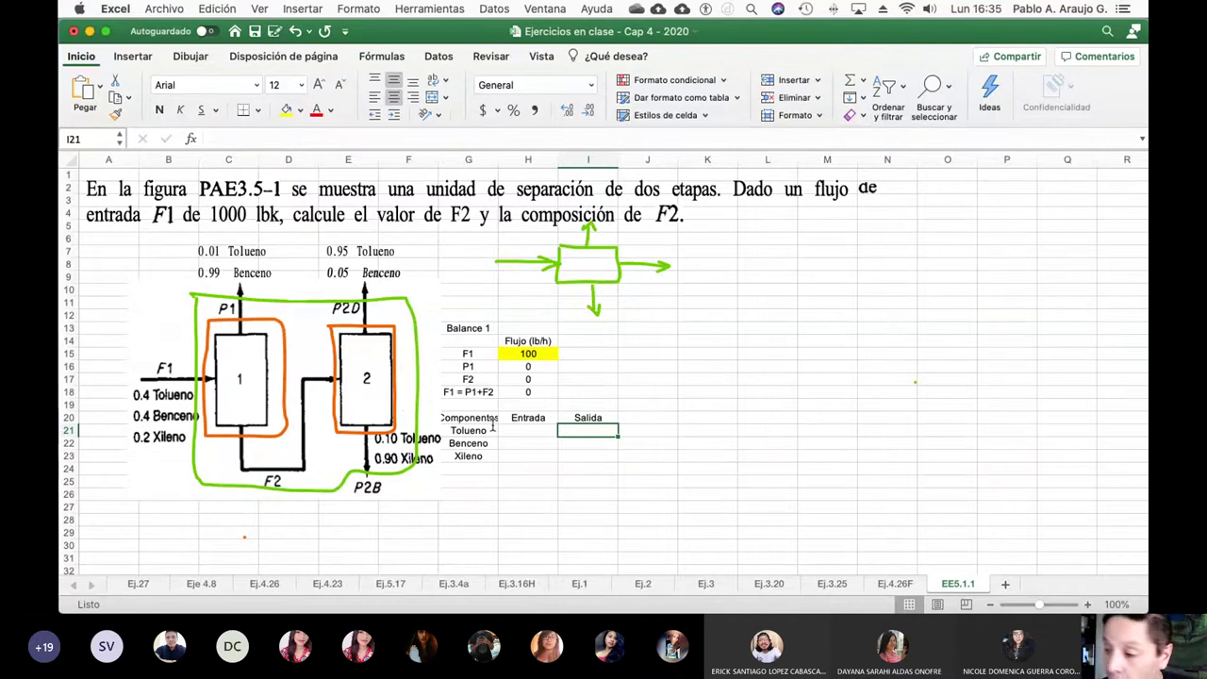
key(Right)
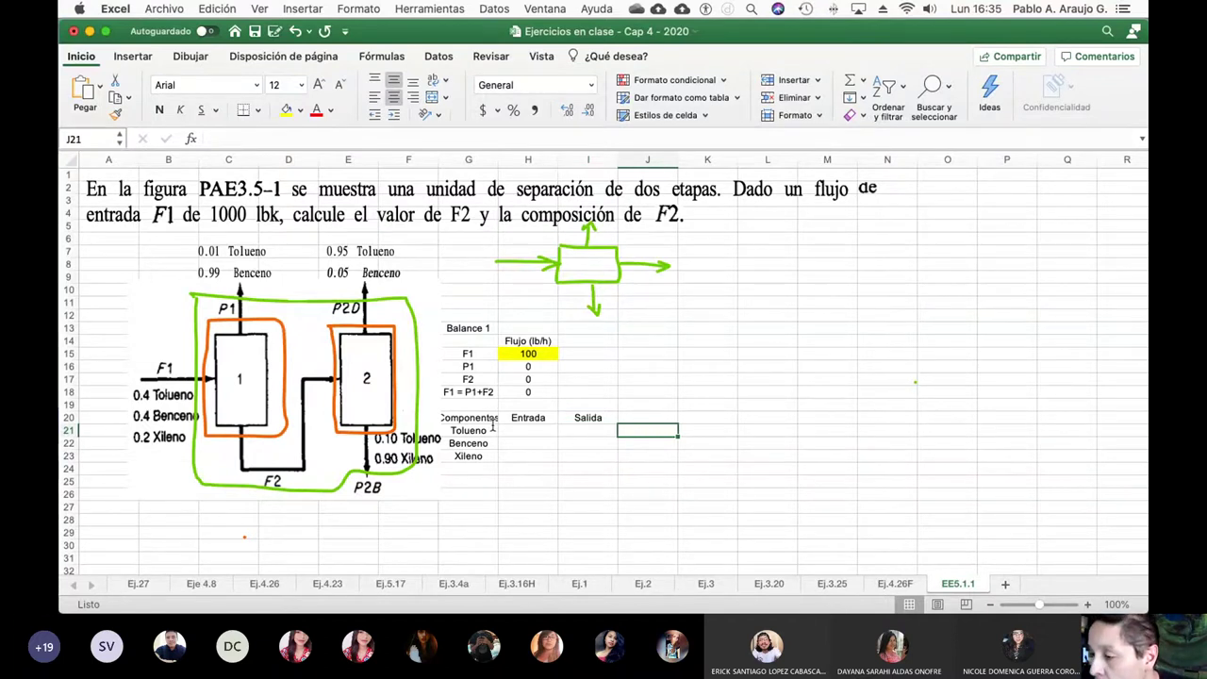
key(Left)
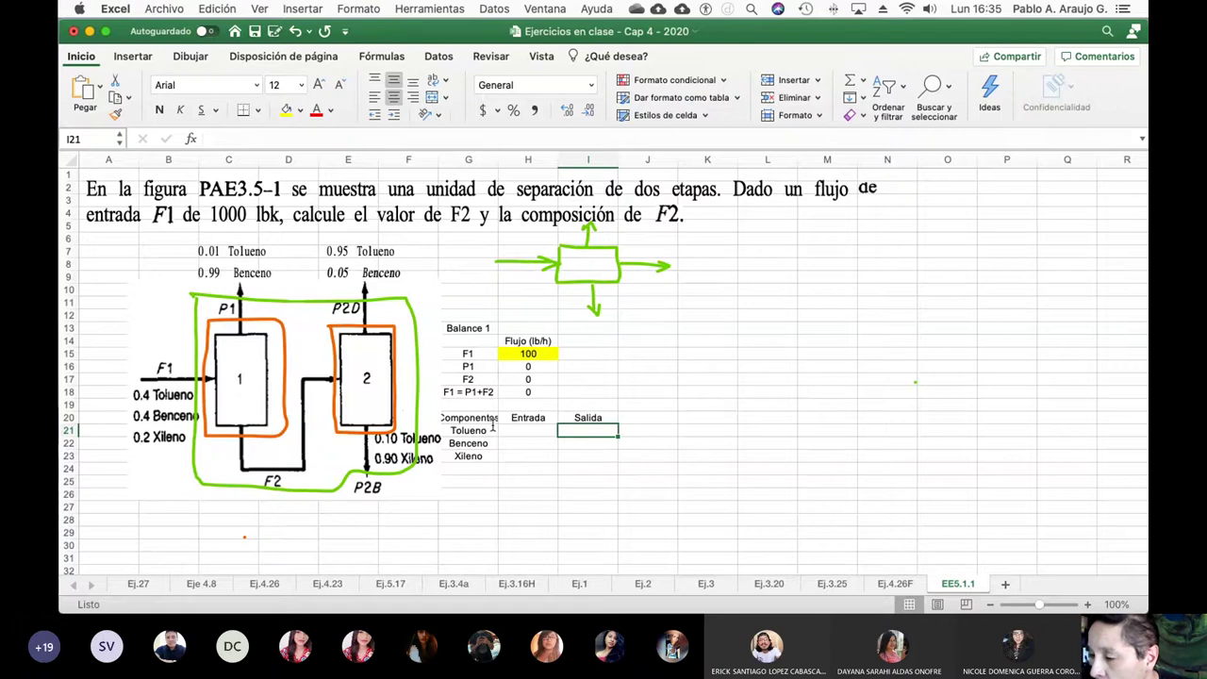
key(Left)
key(Left)
key(Up)
key(shift+Right)
key(shift+Right)
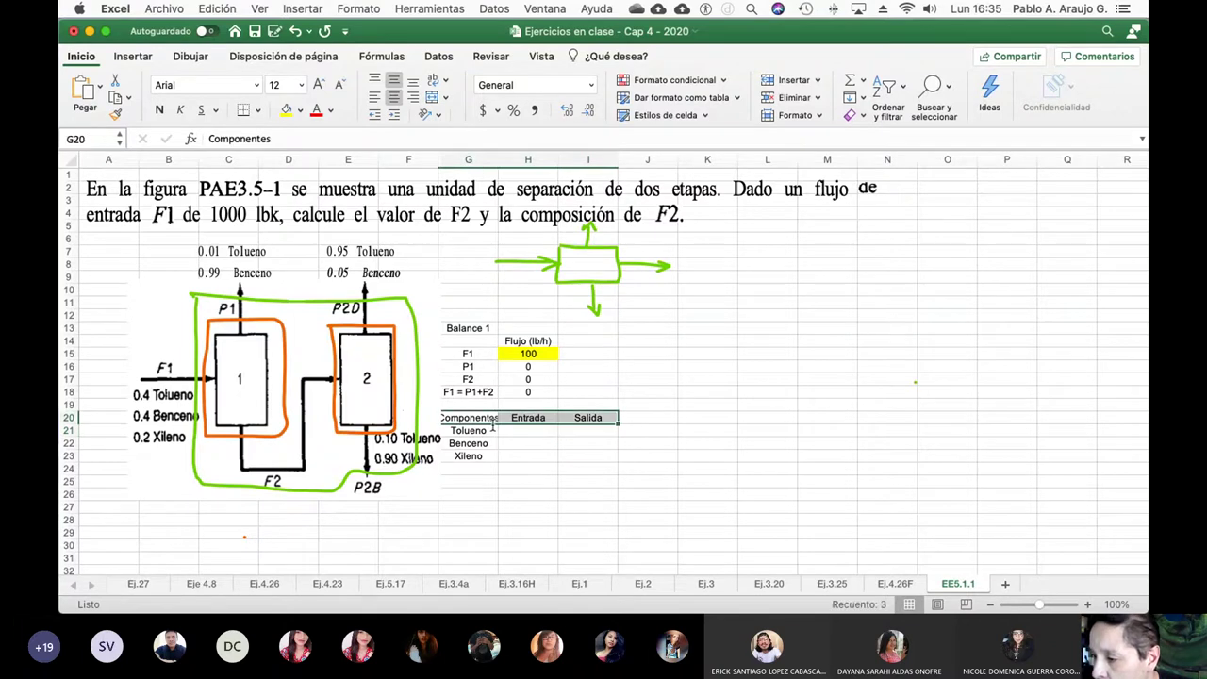
key(shift+Down)
key(shift+Down)
key(shift+Down)
key(super+c)
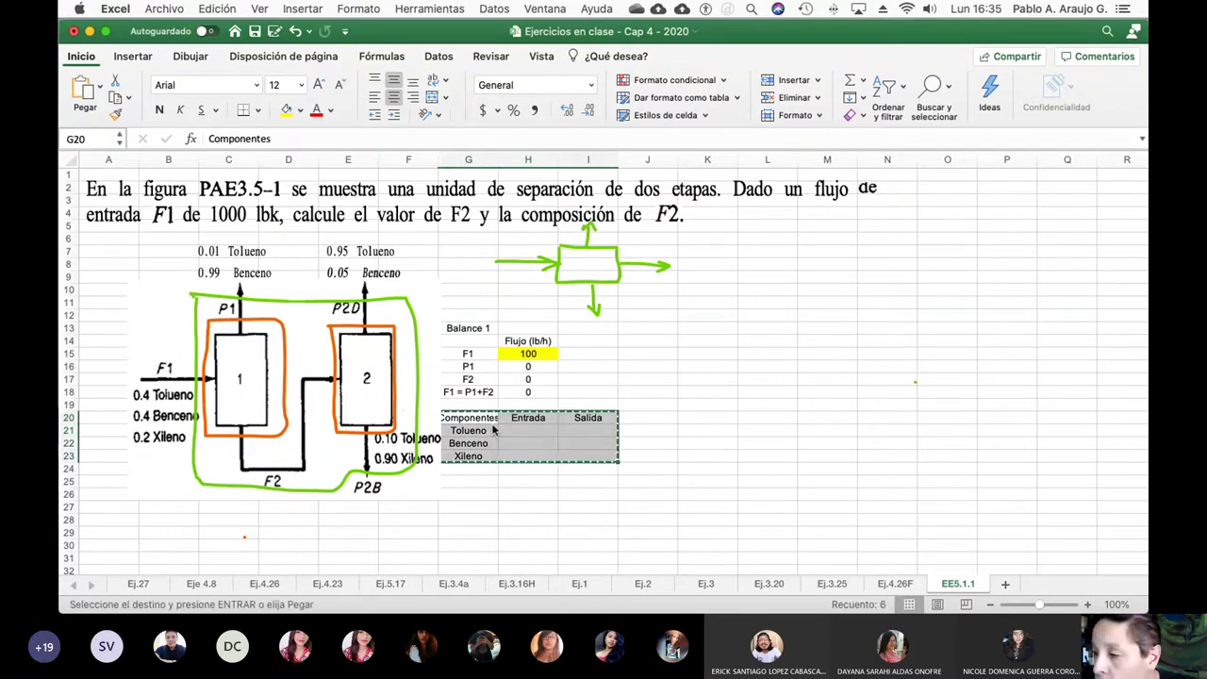
key(Right)
key(Right)
key(Right)
key(Up)
key(Up)
key(Up)
key(Up)
key(Up)
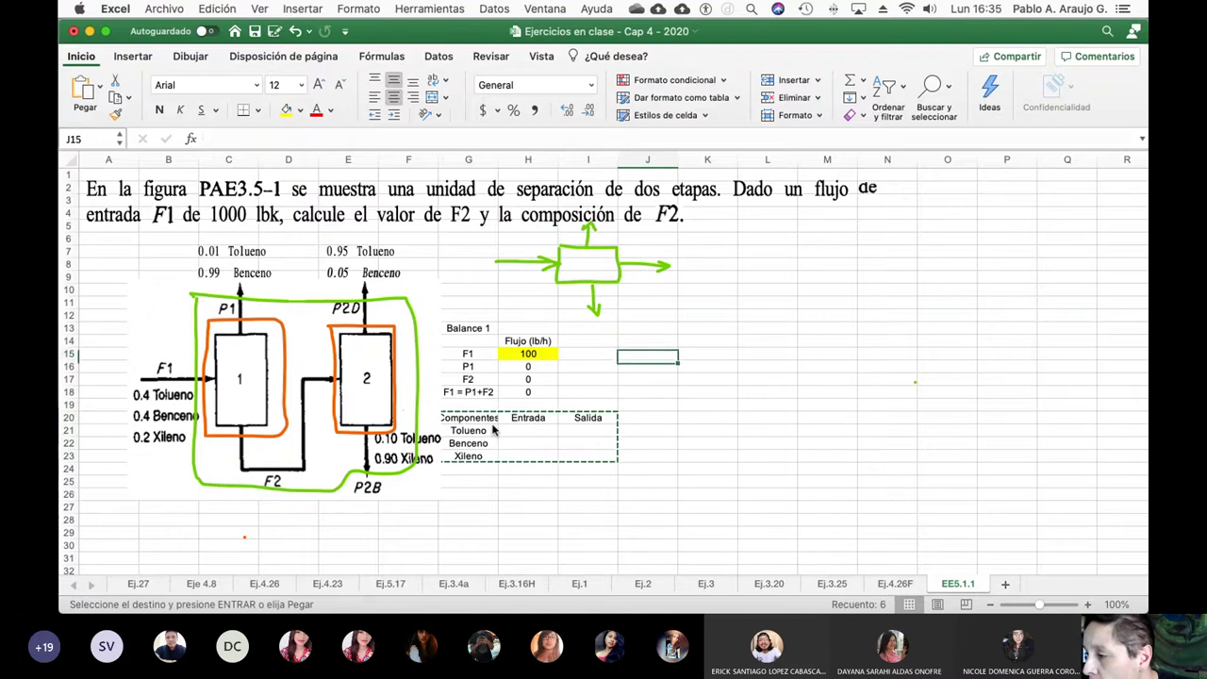
key(Up)
key(Up)
key(super+v)
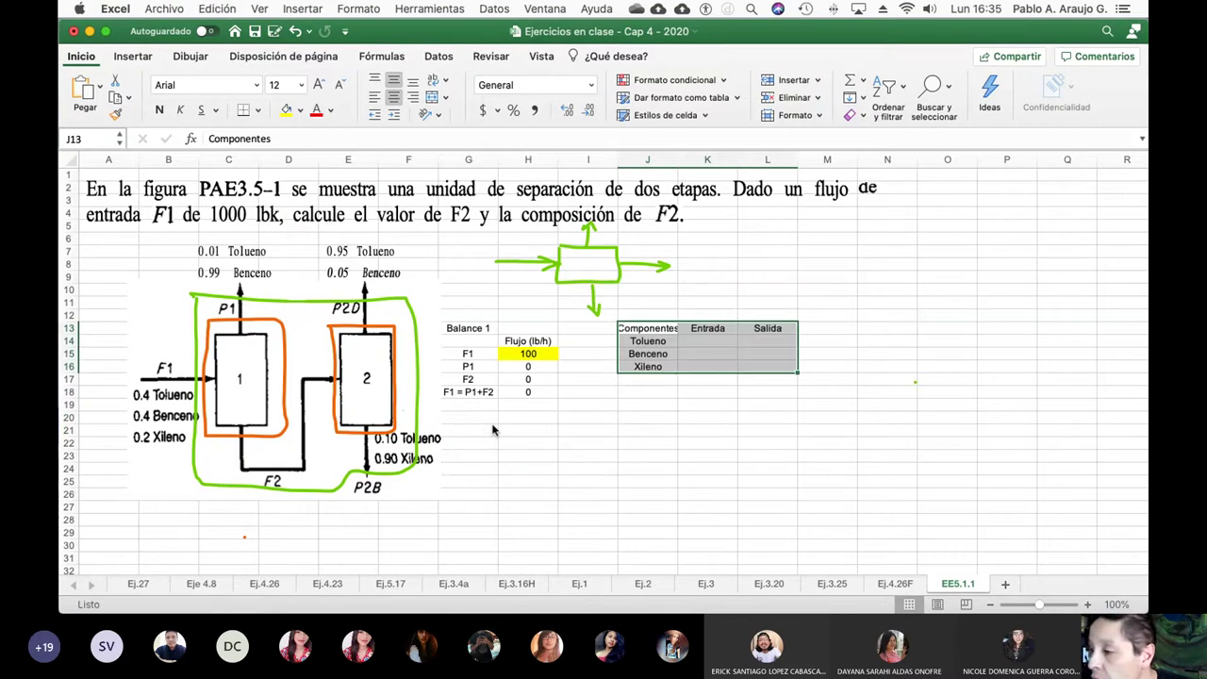
key(Escape)
Step: Move the F1 = P1+F2 balance row from G18:H18 down to G27:H27 to free space below F2
key(Down)
key(Down)
key(Down)
key(Down)
key(Down)
key(Down)
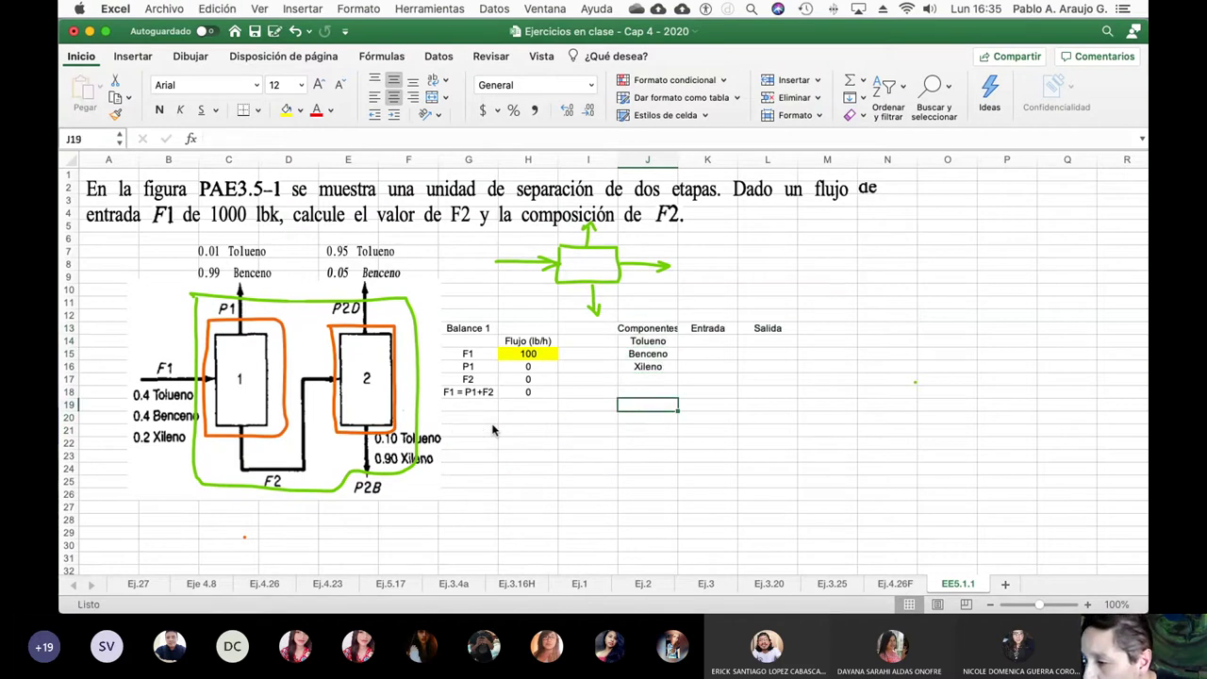
key(Left)
key(Left)
key(Left)
key(Down)
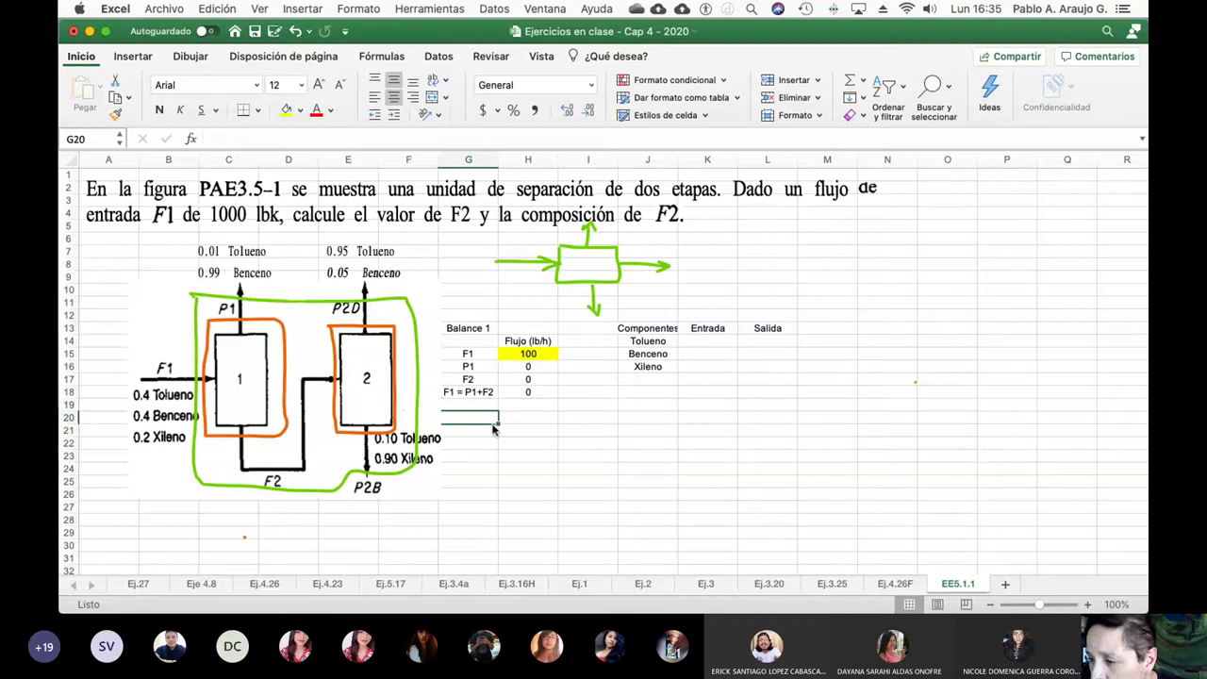
key(Up)
key(Up)
key(shift+Right)
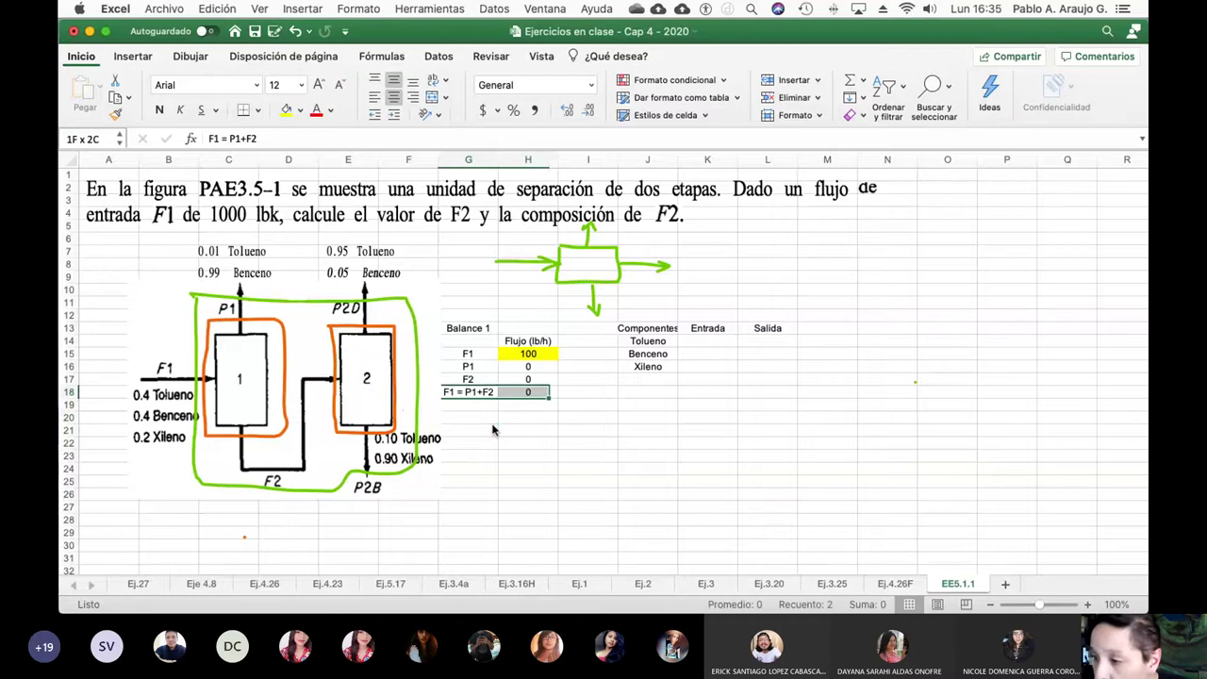
key(super+c)
key(Down)
key(Down)
key(Down)
key(Down)
key(Down)
key(Down)
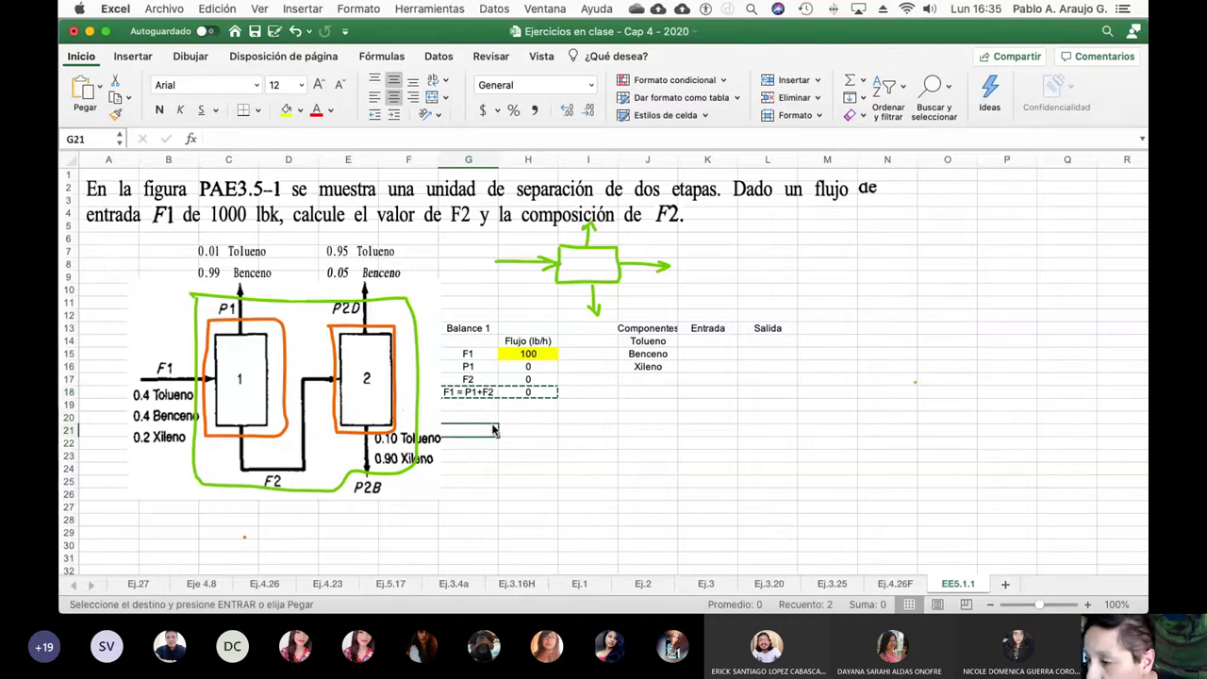
key(Down)
key(Down)
key(Down)
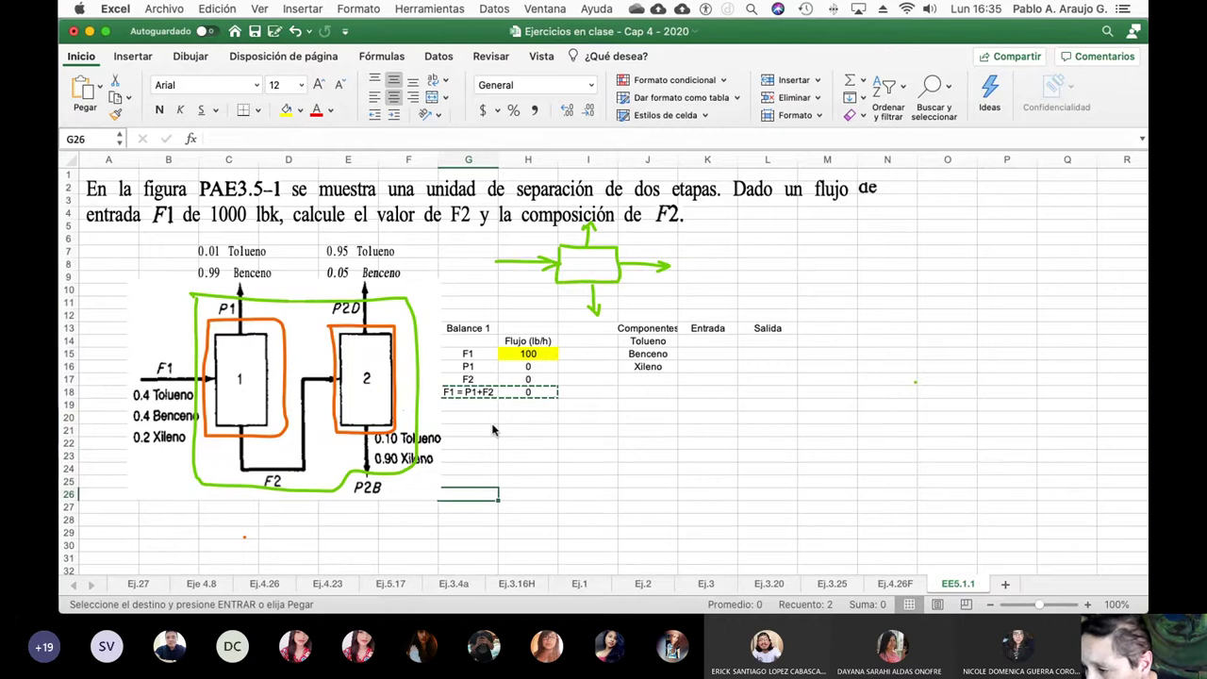
key(super+v)
Step: Add the label XTF2 for the toluene fraction of F2 in G18
key(Up)
key(Up)
key(Up)
key(Up)
key(Up)
key(Up)
key(Up)
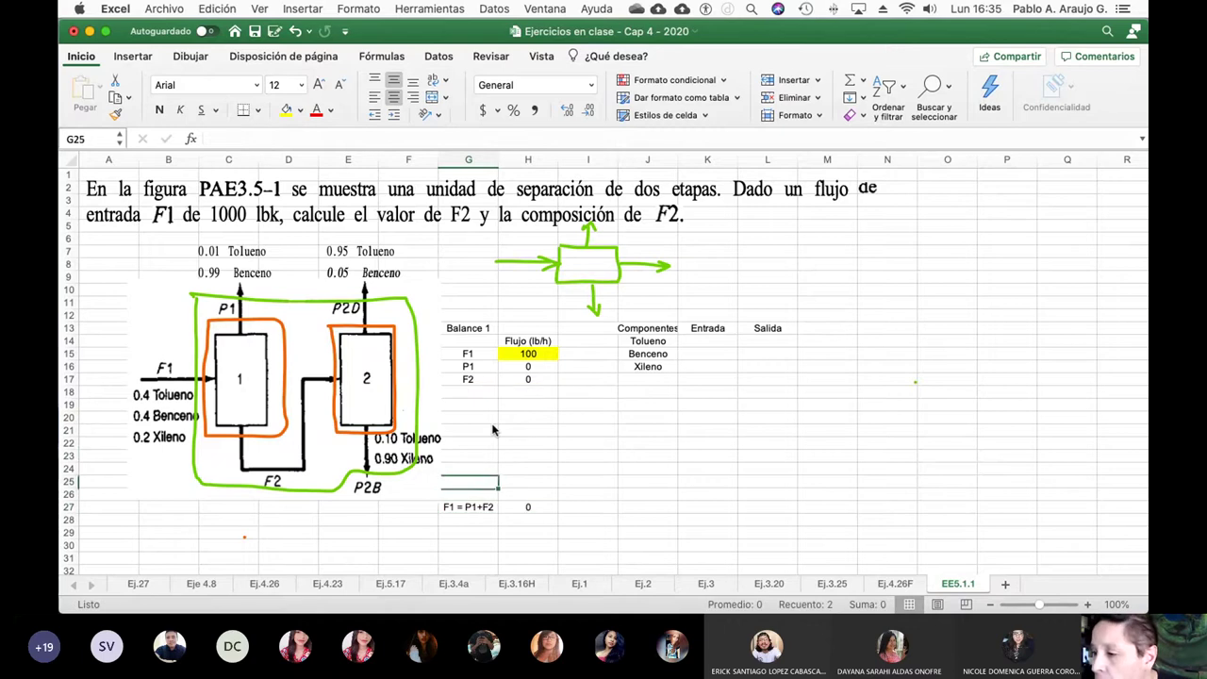
key(Up)
key(Up)
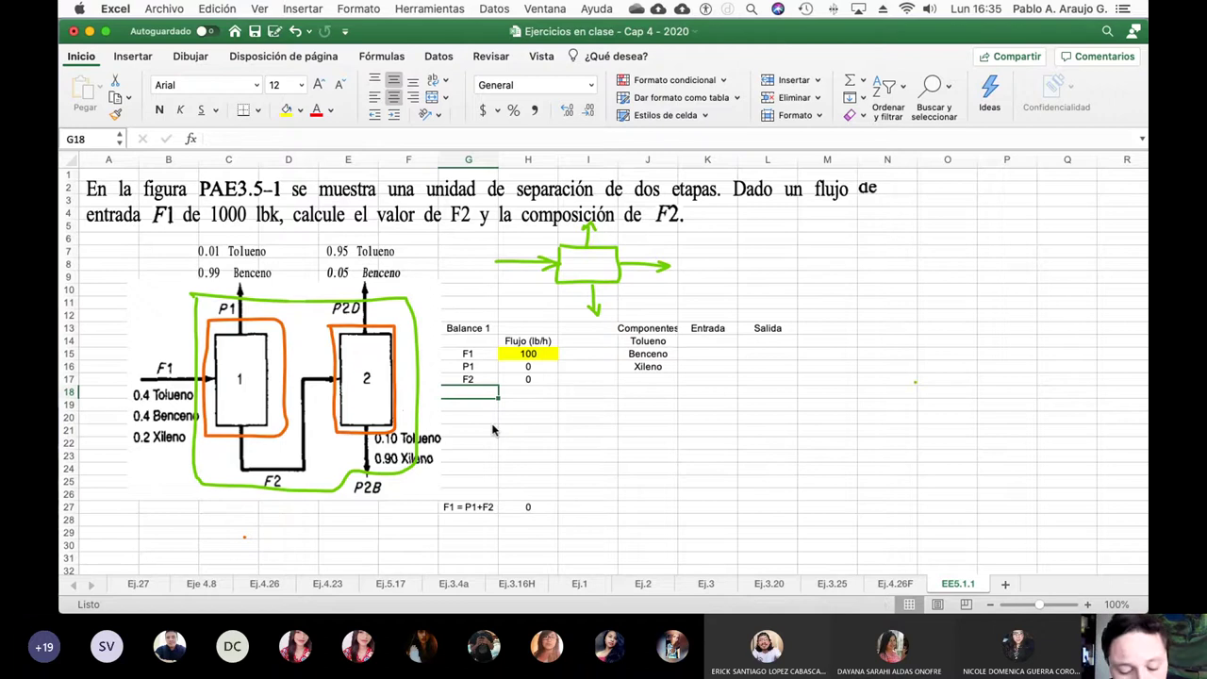
text(xt2)
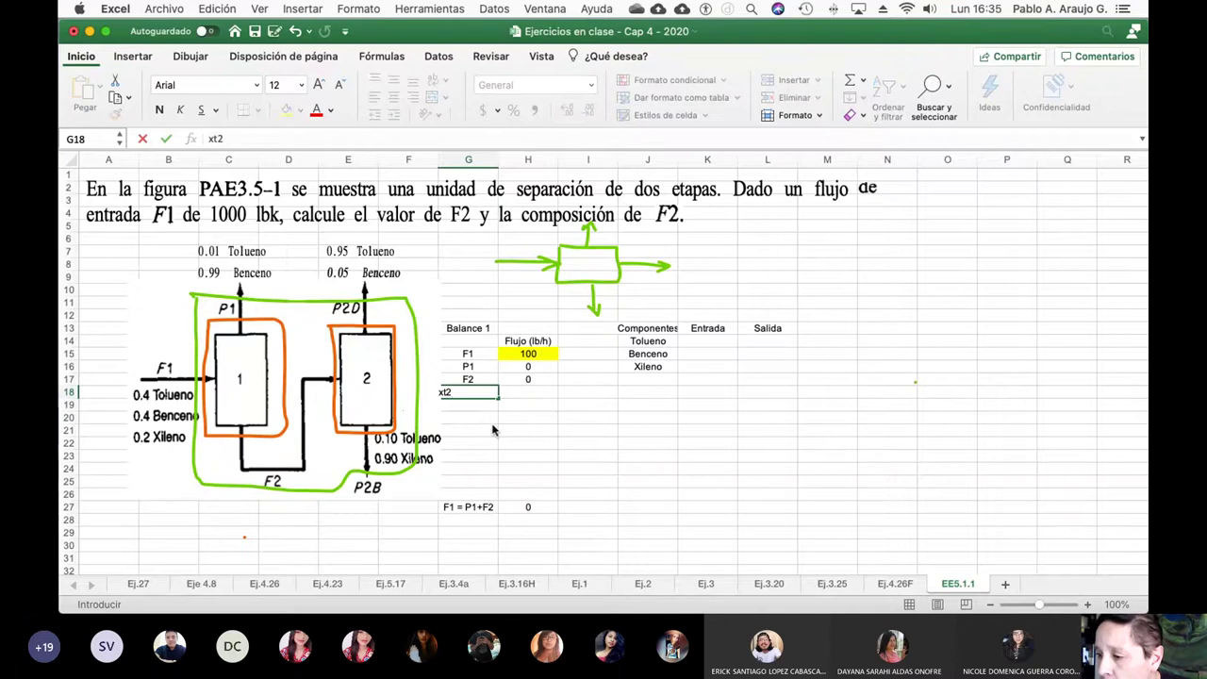
key(BackSpace)
key(BackSpace)
key(BackSpace)
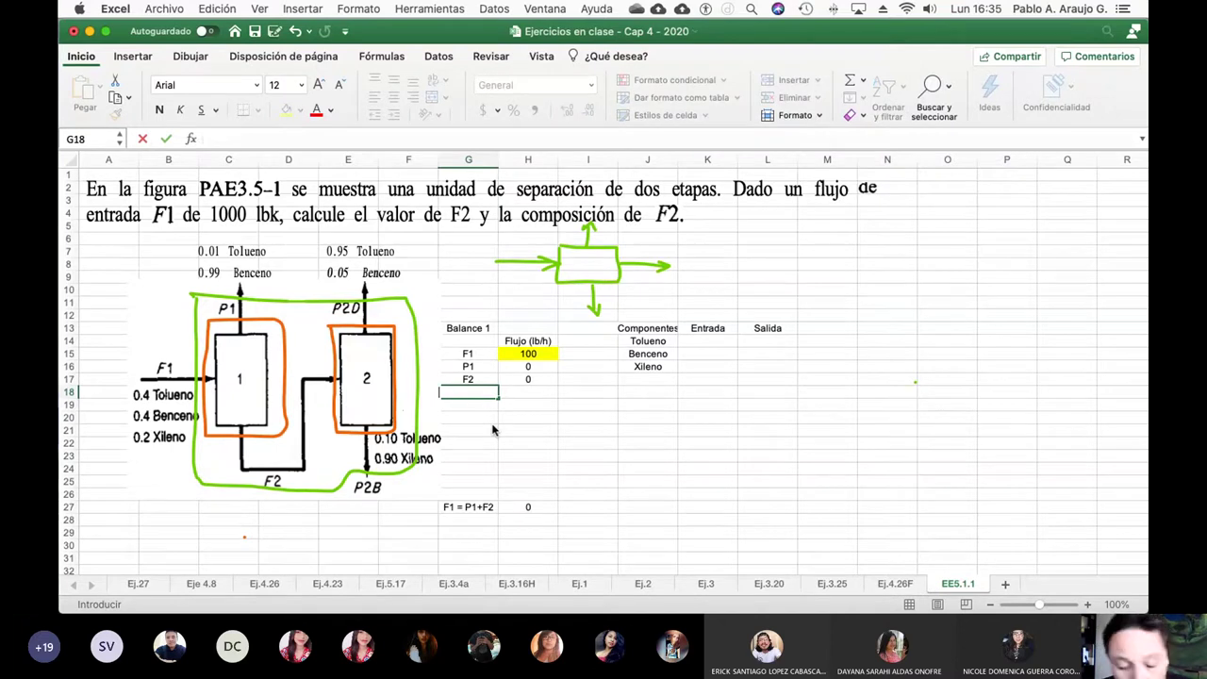
text(XTF2)
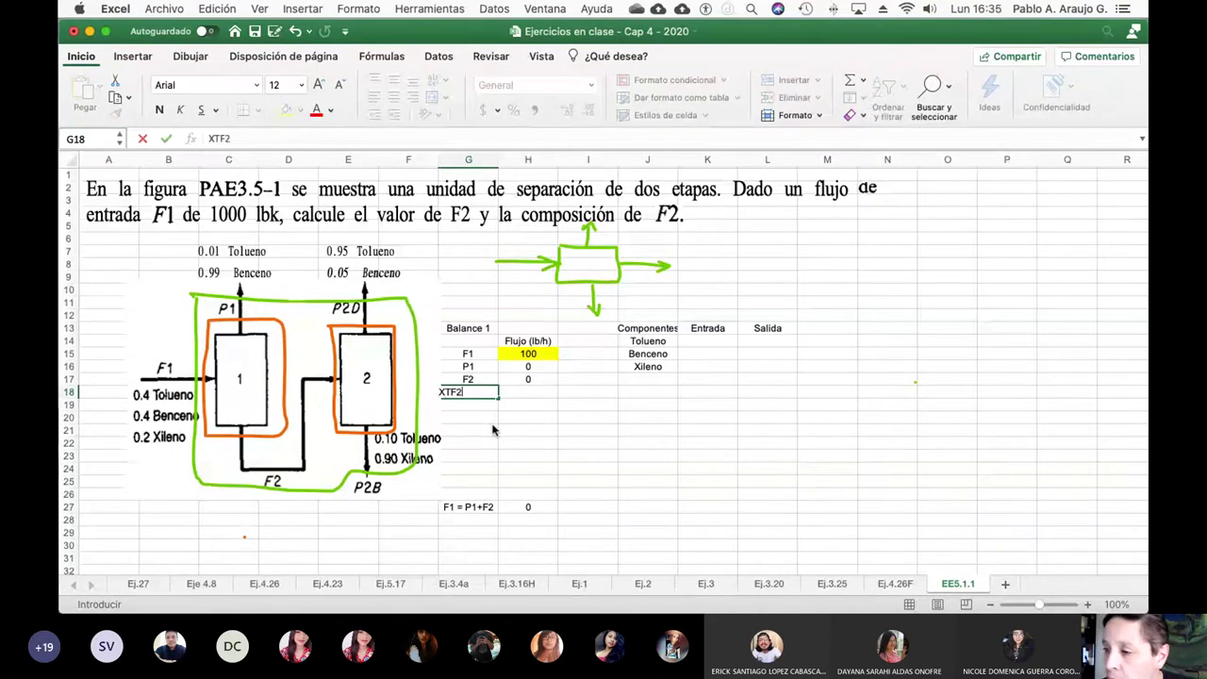
key(Return)
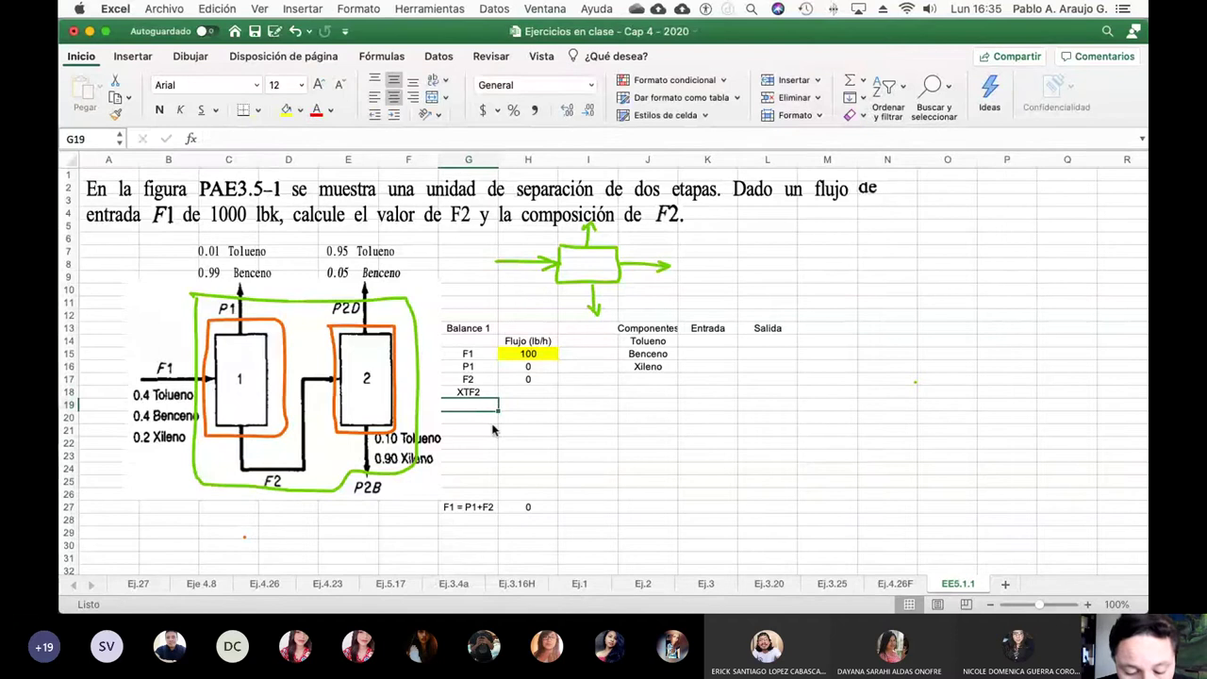
Step: Add the labels XBF2 and XXF2 for the benzene and xylene fractions in G19 and G20
text(XBF)
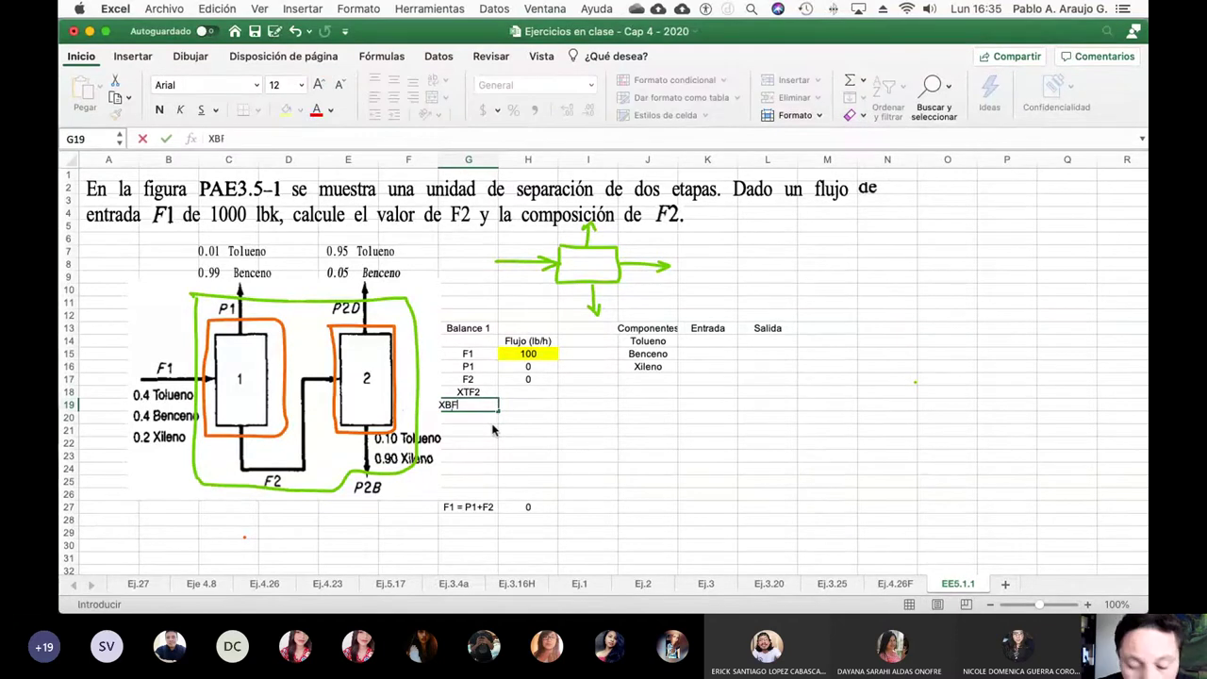
text(2)
key(Return)
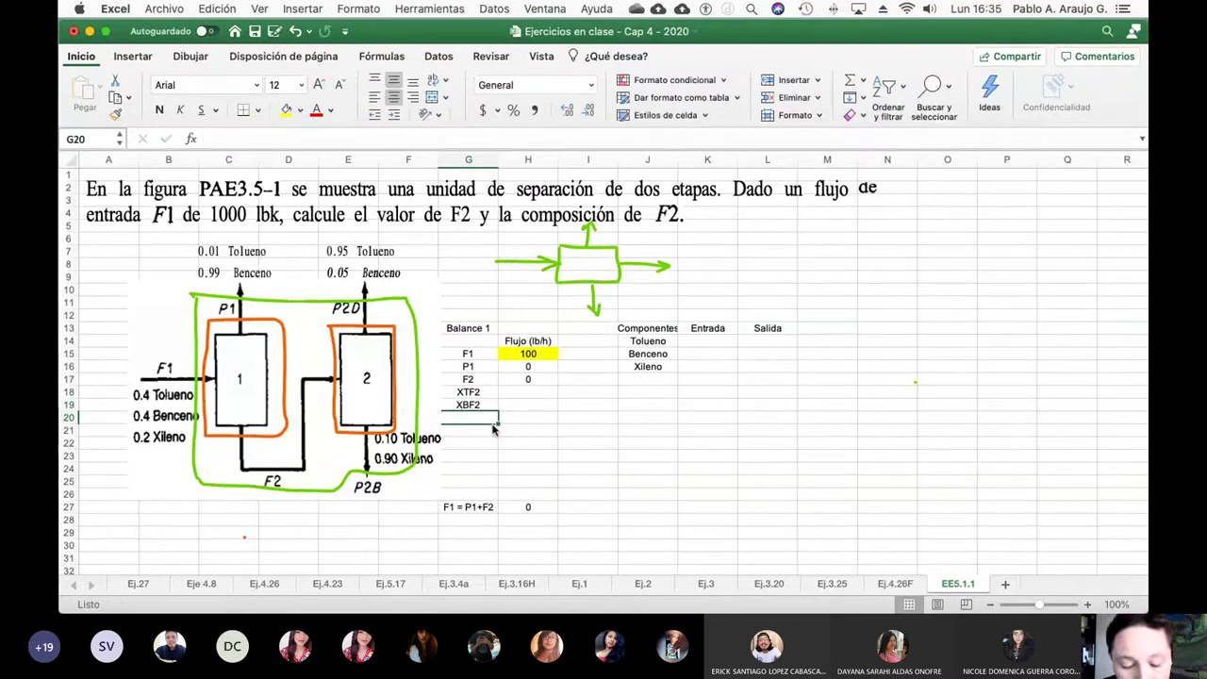
text(X)
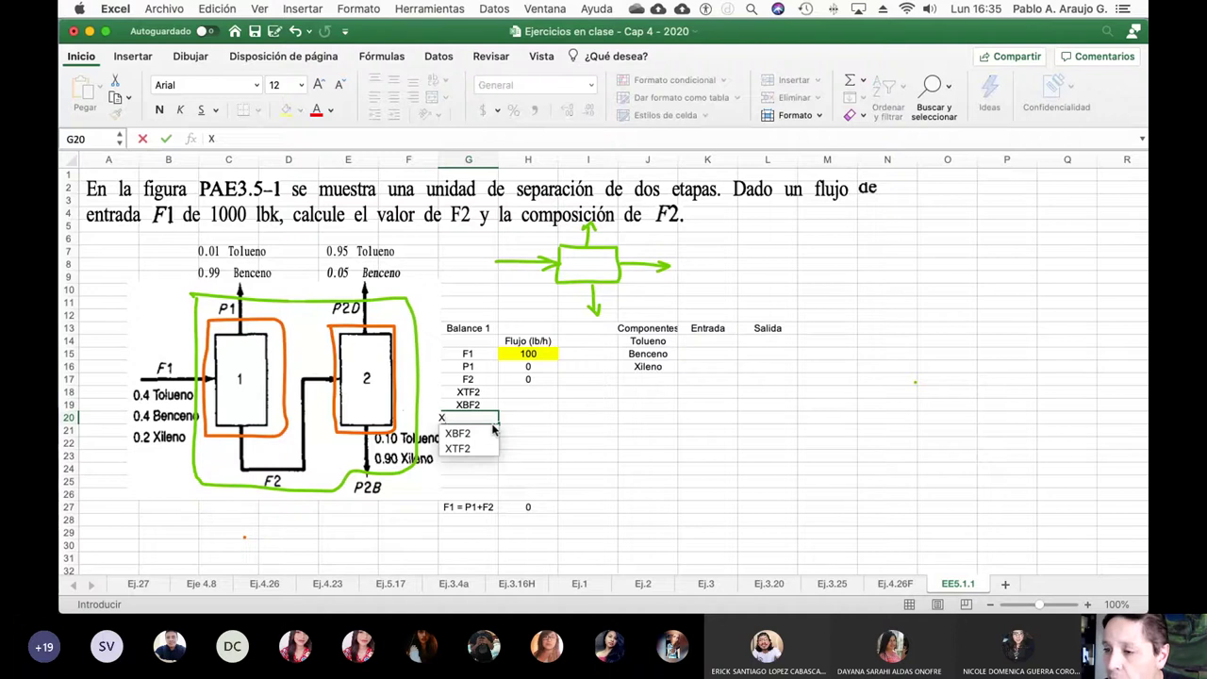
text(XF)
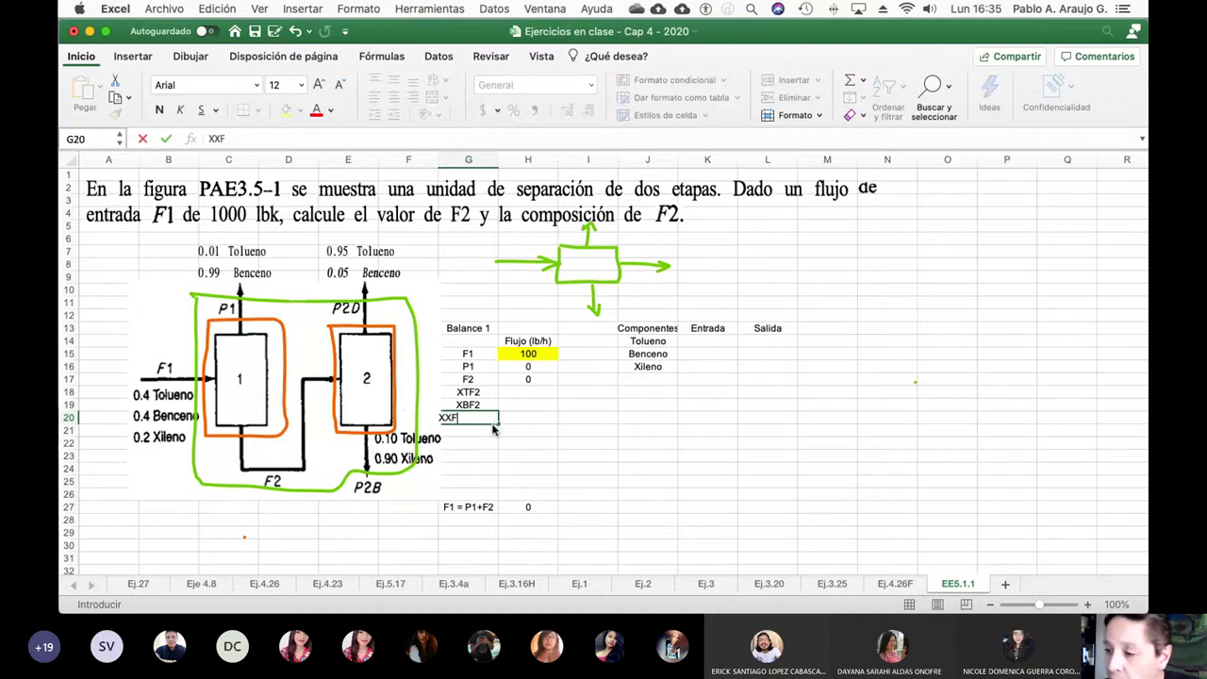
text(2)
key(Return)
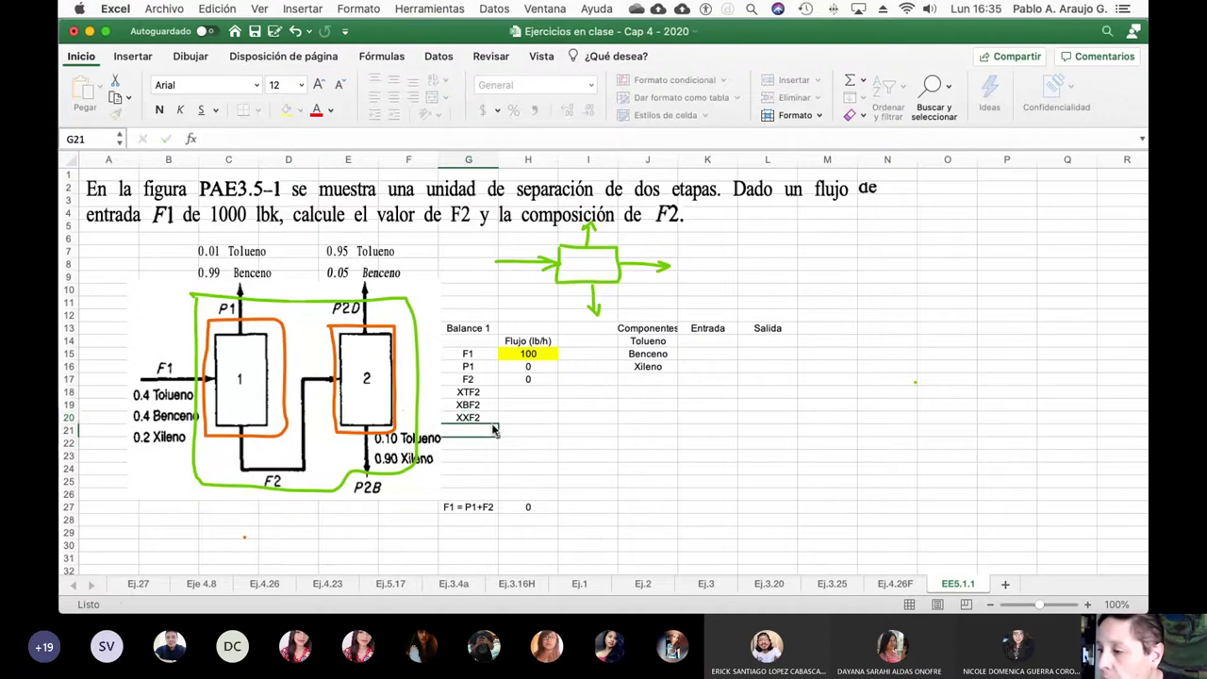
Step: Enter 0 as the starting value for XTF2, XBF2 and XXF2 in H18 to H20
key(Up)
key(Up)
key(Up)
key(Right)
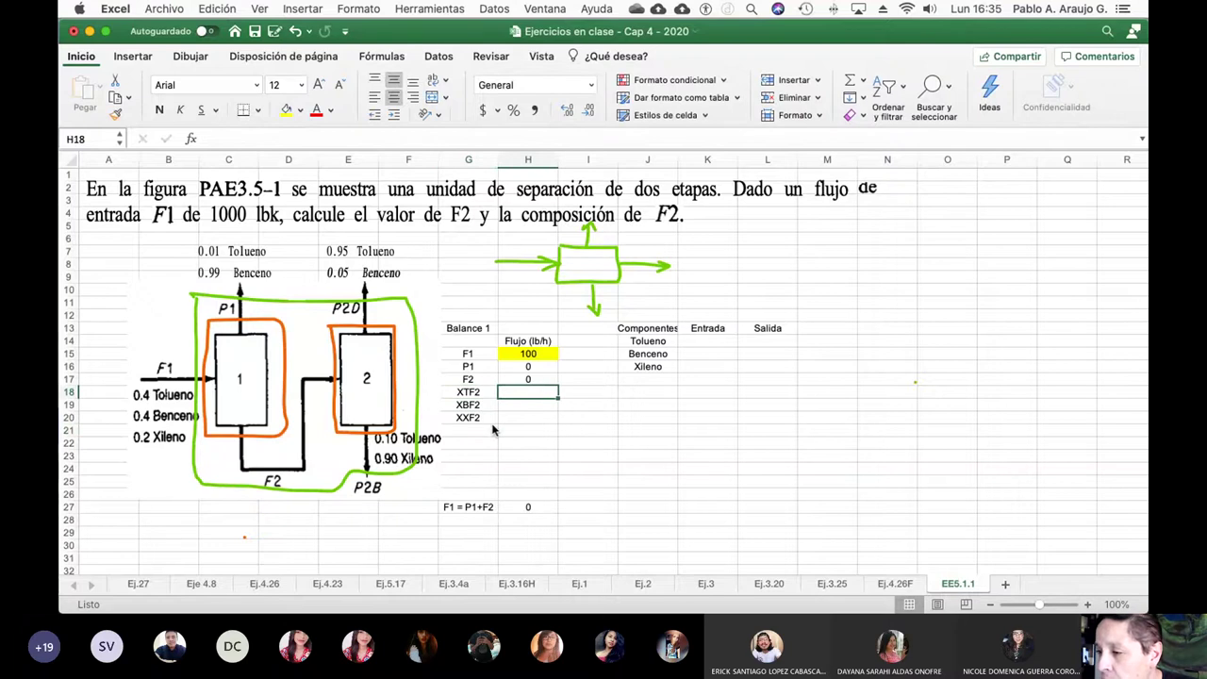
text(0)
key(Return)
text(0)
key(Return)
text(0)
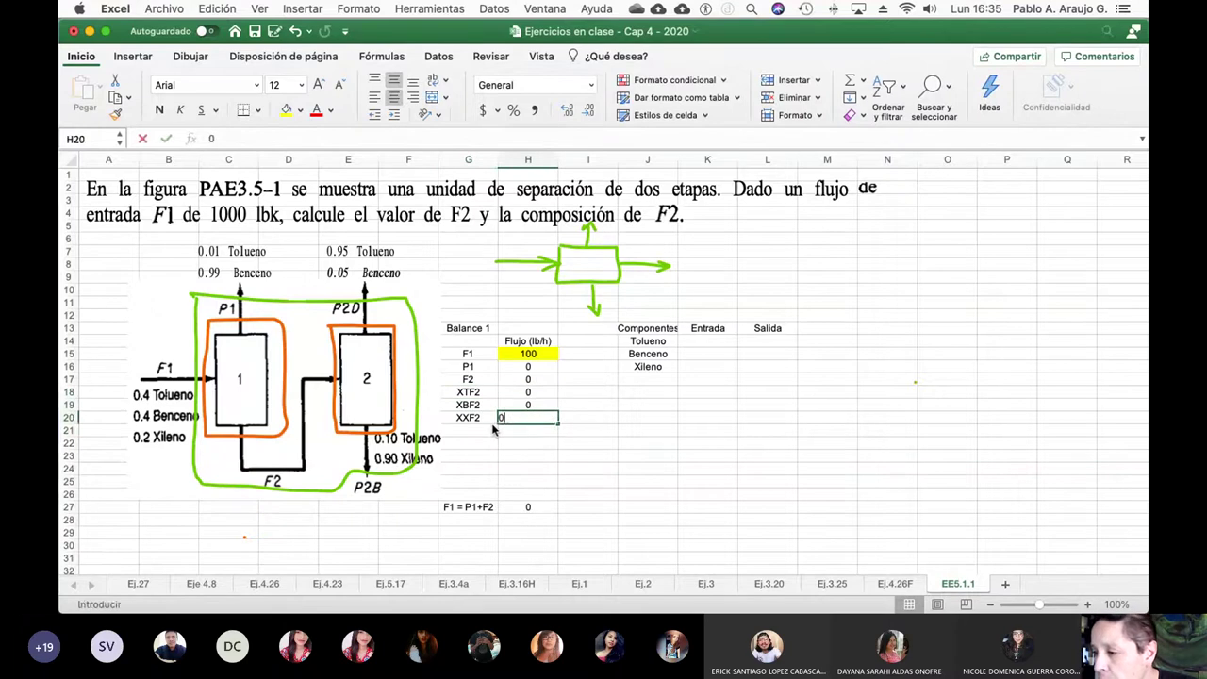
key(Return)
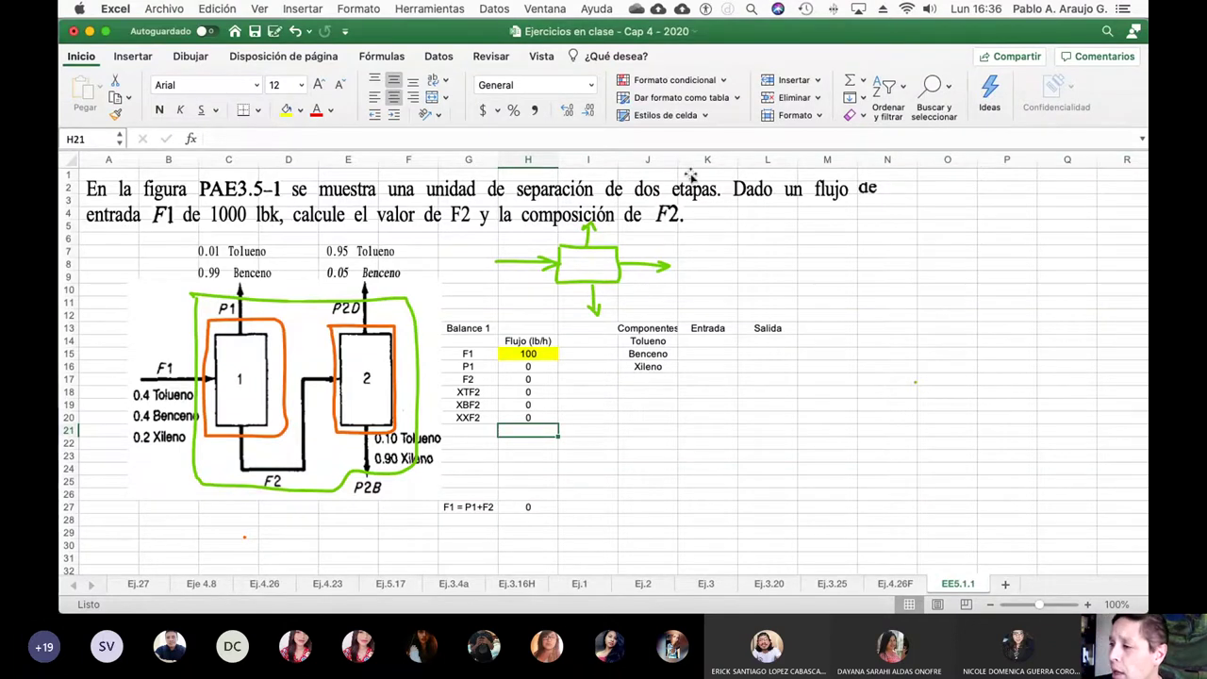
Step: Widen columns J to L of the component table and move the F1 = P1+F2 row from row 27 to G21:H21
drag(678, 161, 834, 160)
click(463, 509)
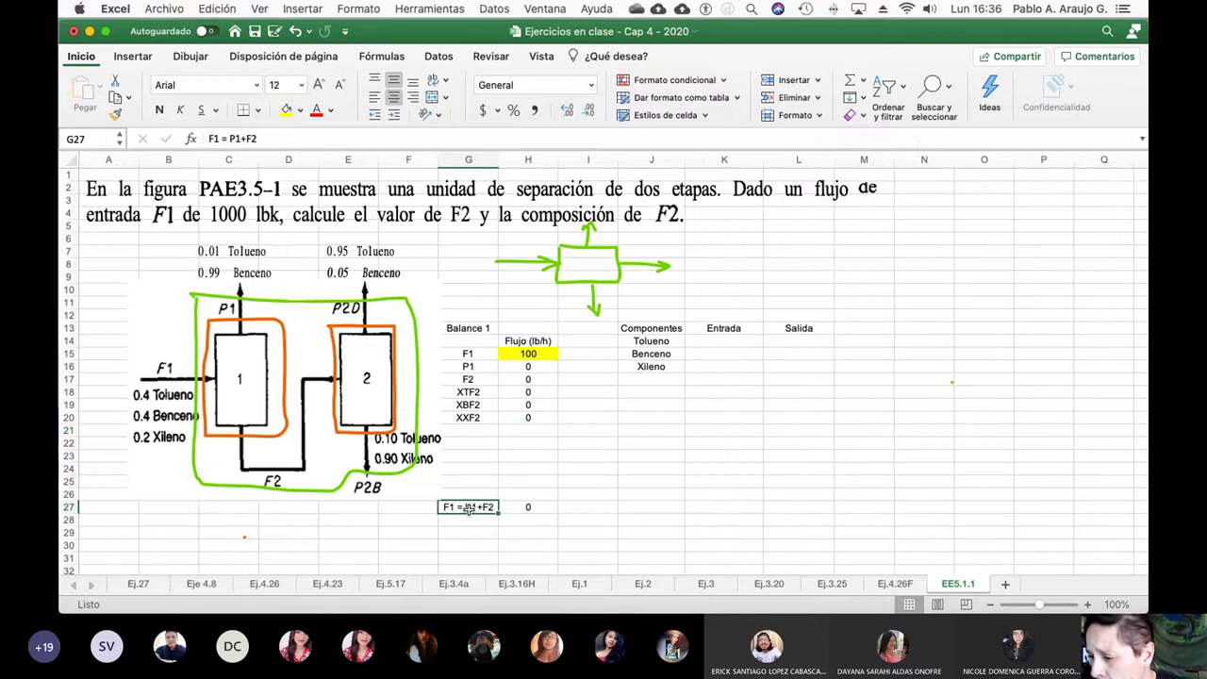
key(shift+Right)
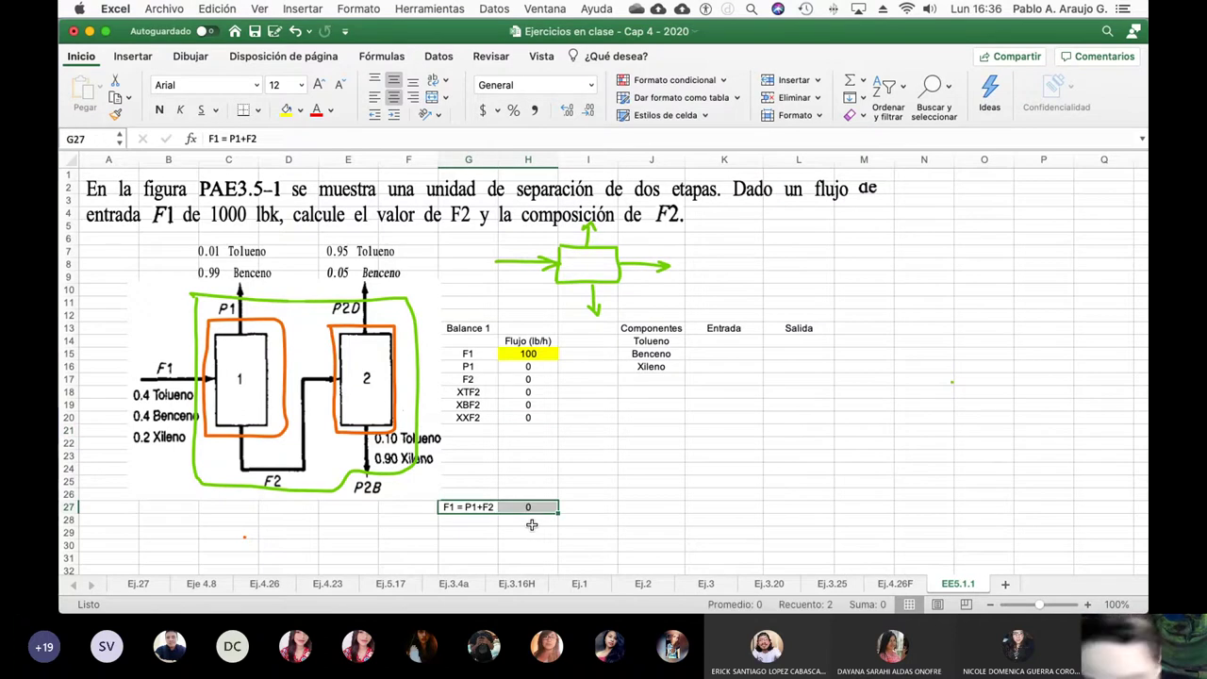
key(super+c)
key(Up)
key(Up)
key(Up)
key(Up)
key(Up)
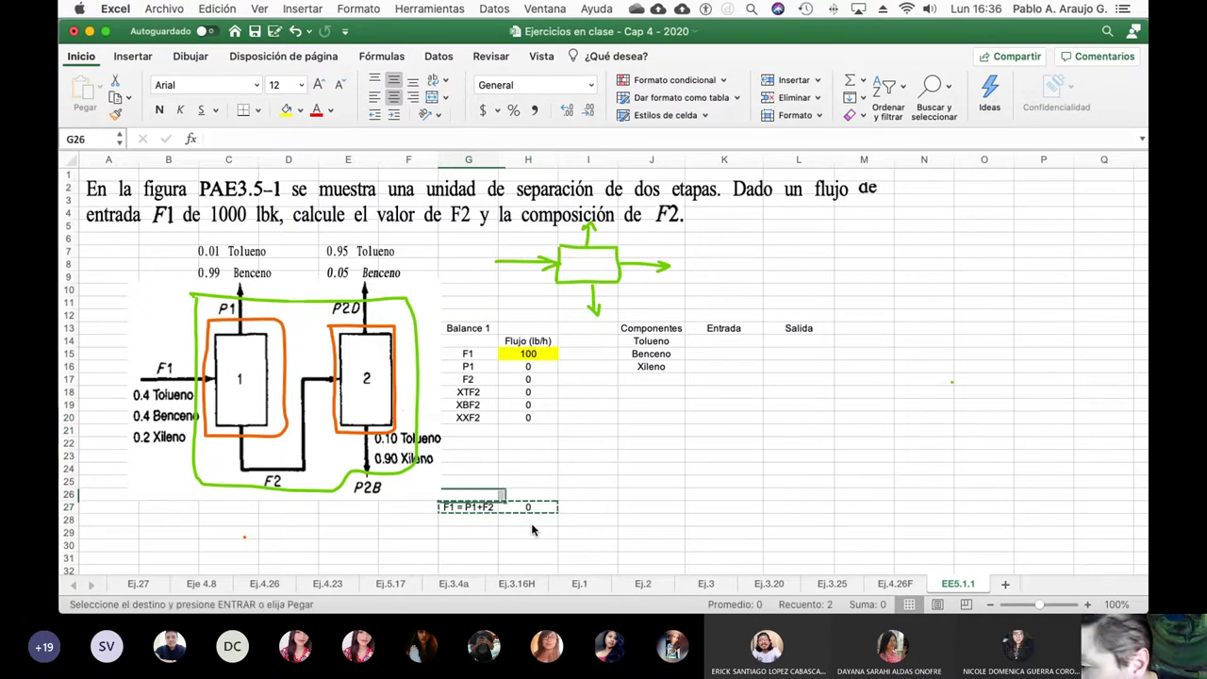
key(Up)
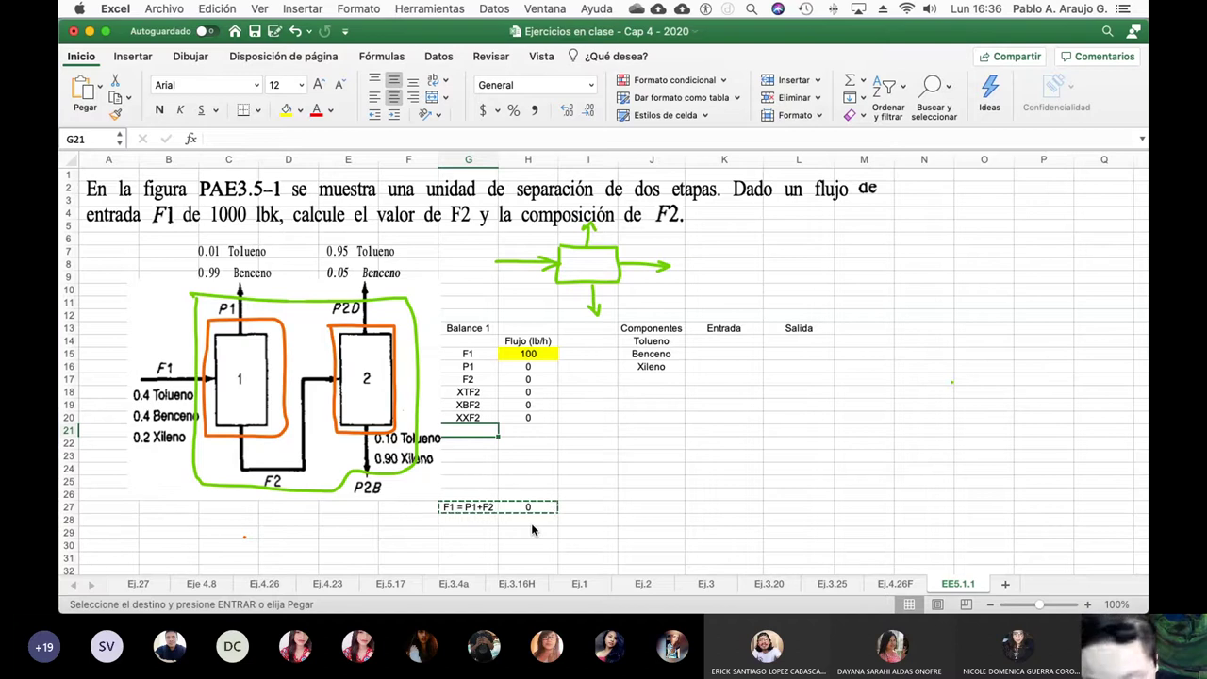
key(super+v)
Step: Calculate the toluene input in K14 with the formula =0.4*H15
key(Right)
key(Right)
key(Right)
key(Right)
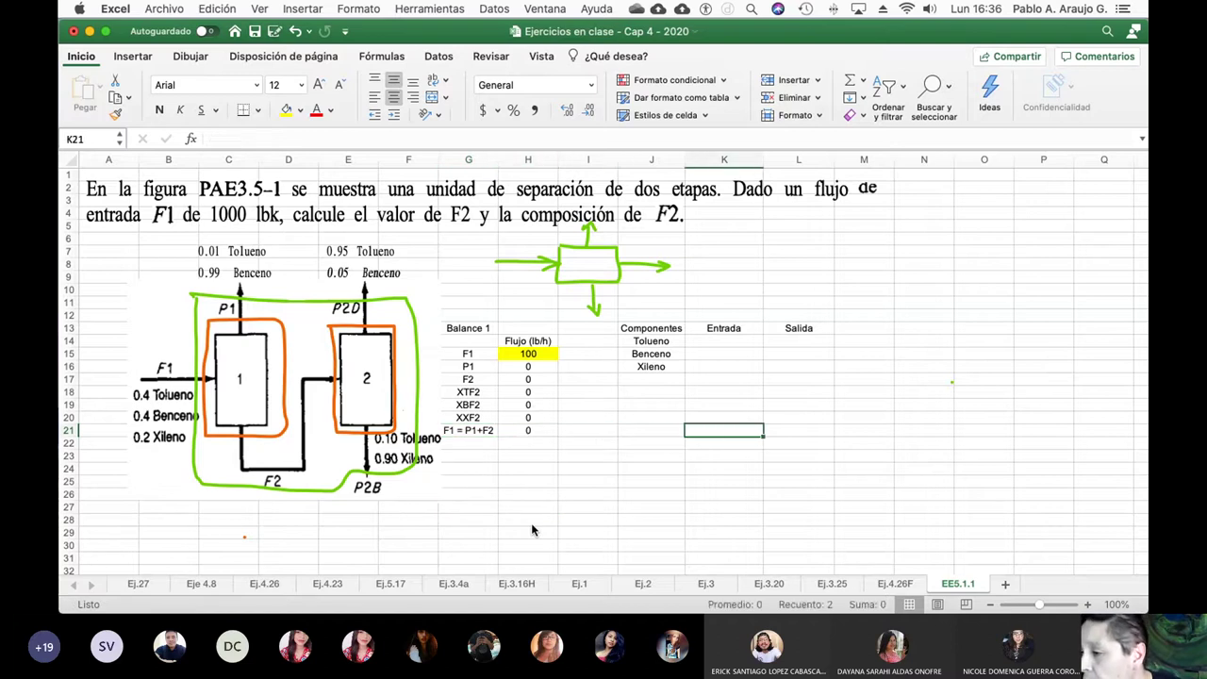
key(Up)
key(Up)
key(Up)
key(Up)
key(Up)
key(Up)
key(Up)
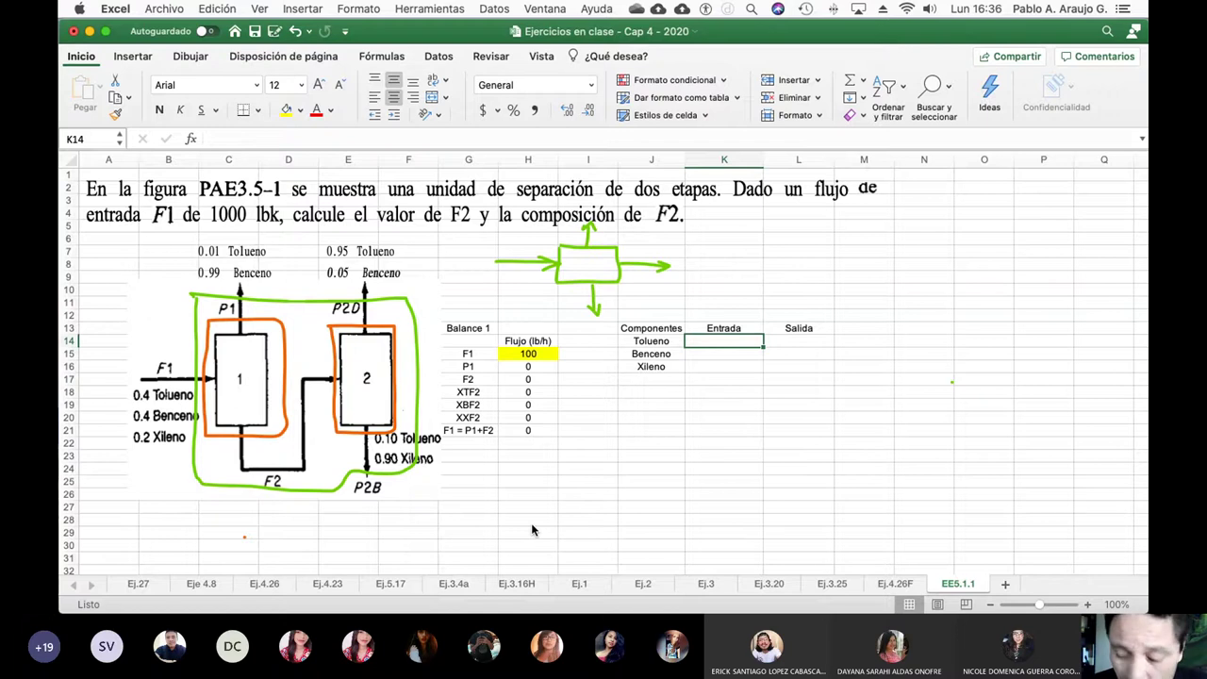
text(=)
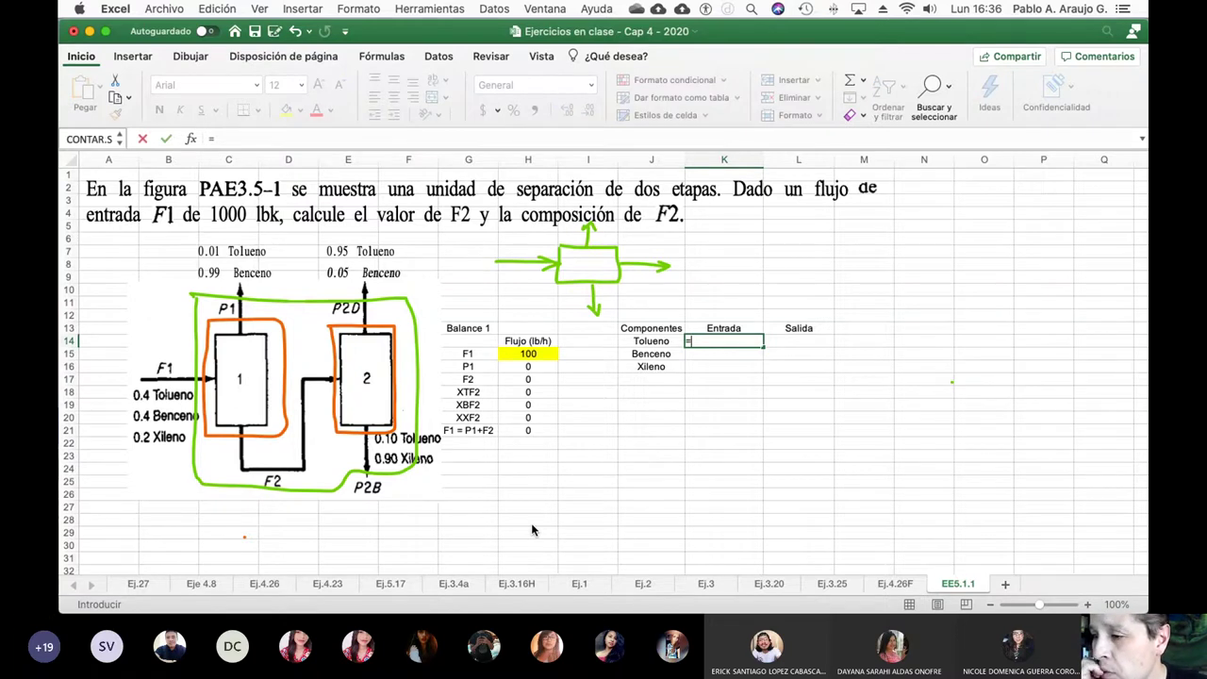
text(0.4*)
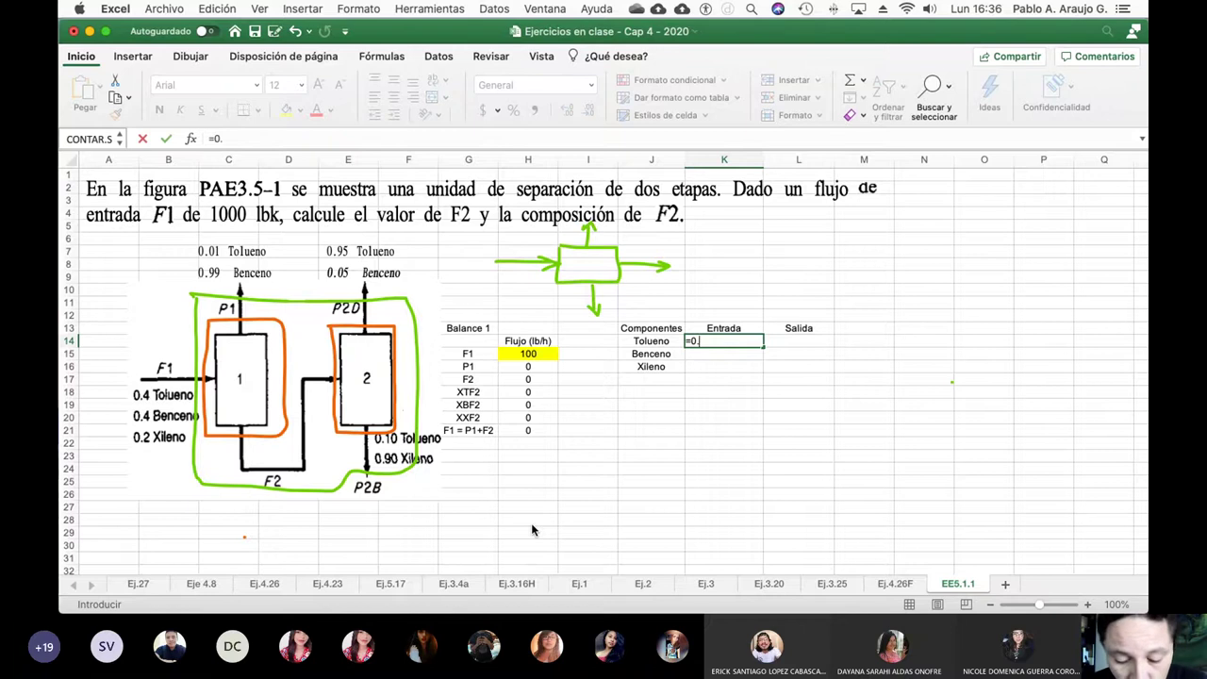
click(528, 354)
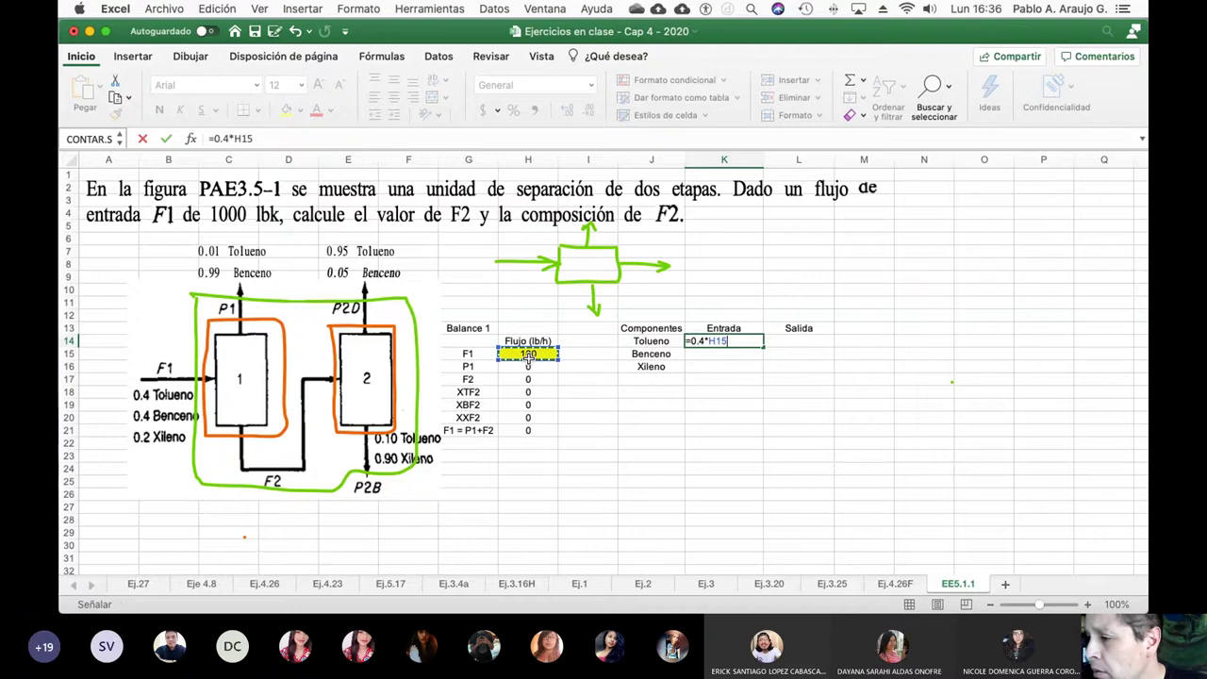
key(Tab)
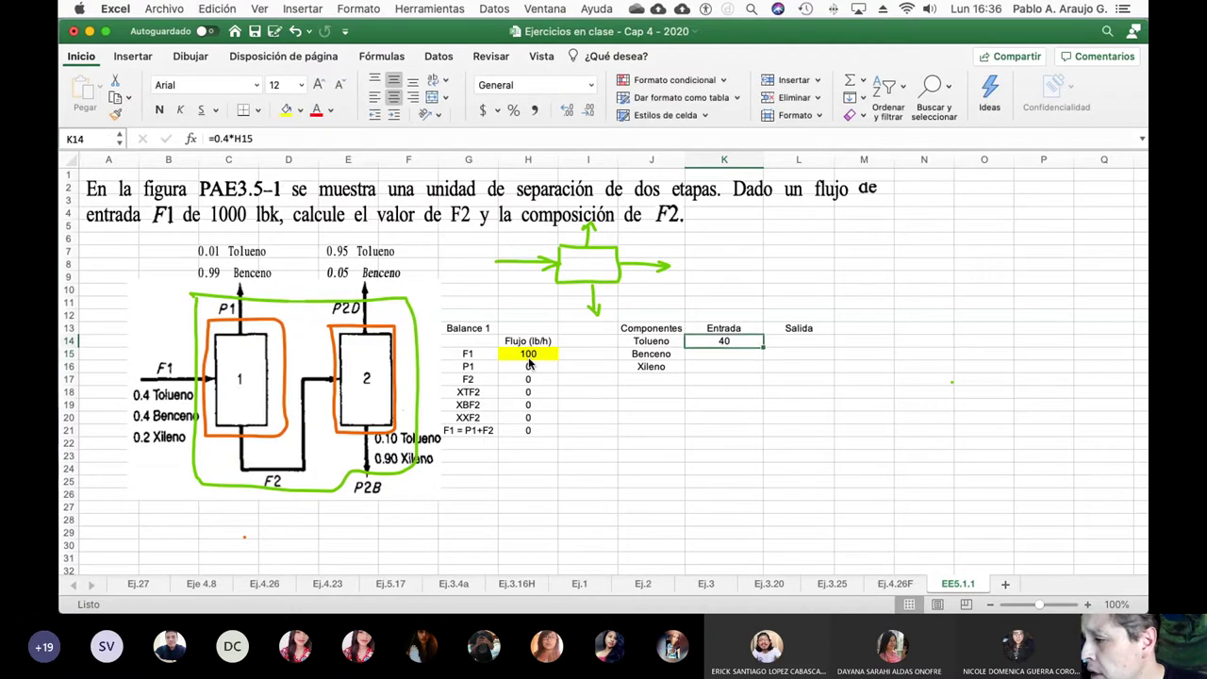
Step: Calculate the toluene output in L14 with the formula =0.01*H16+H18*H17
text(=)
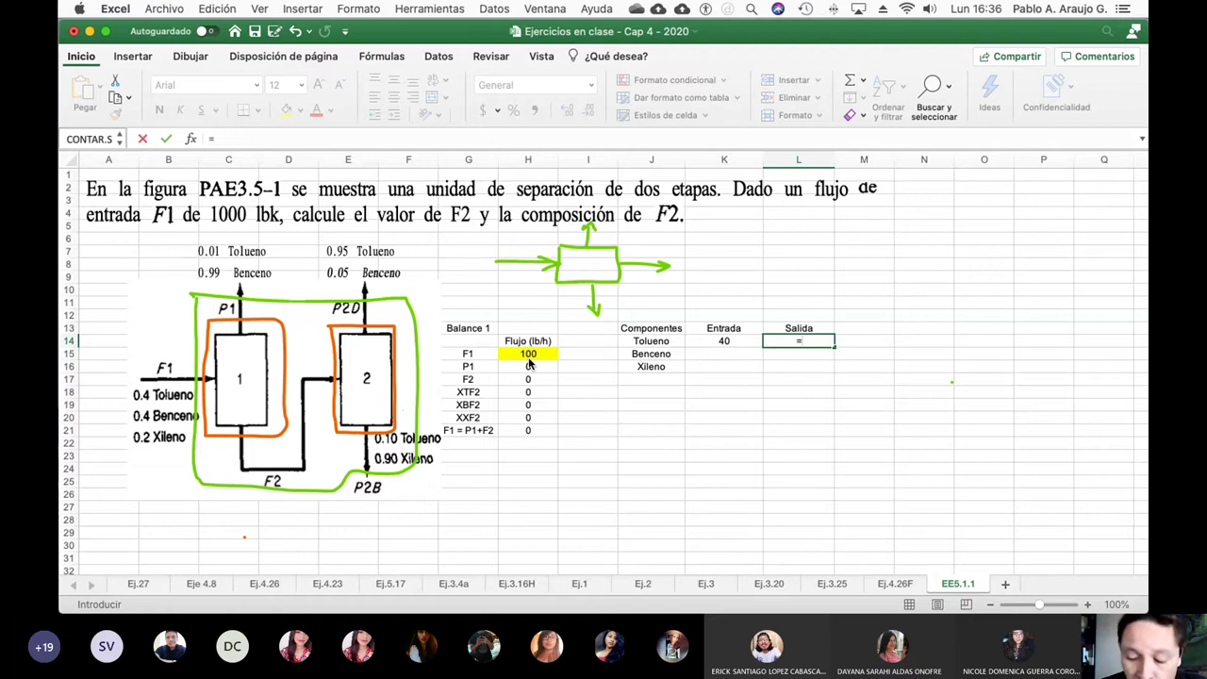
text(0.01*)
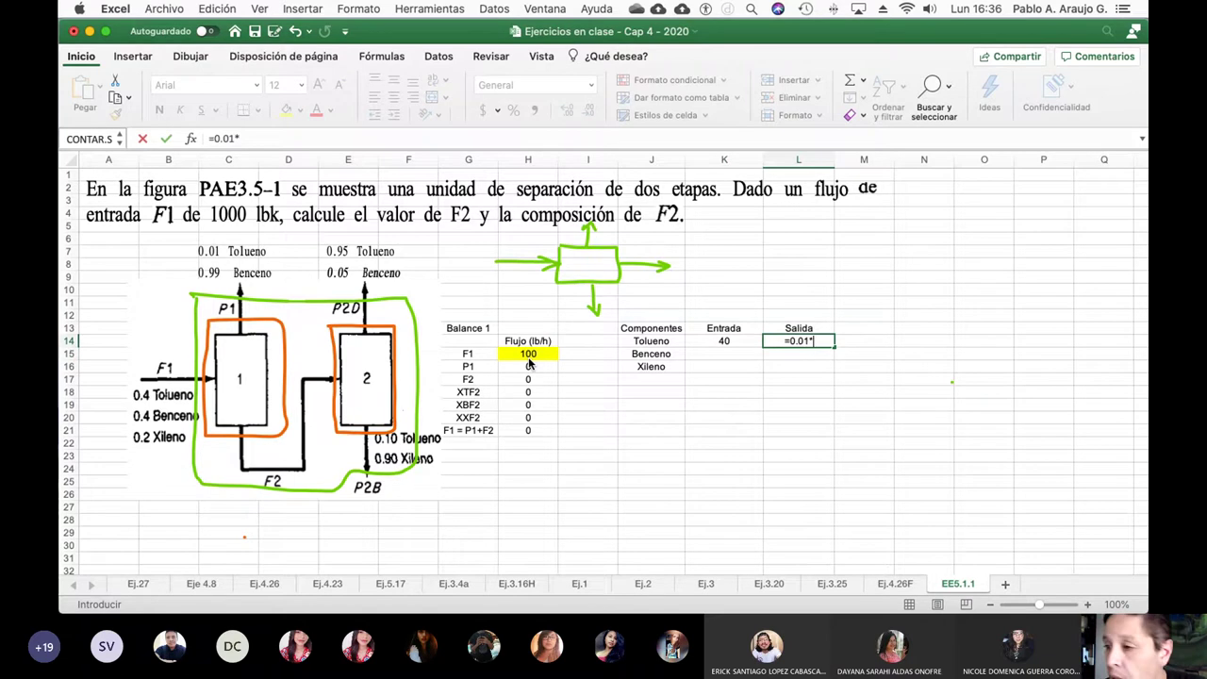
click(526, 367)
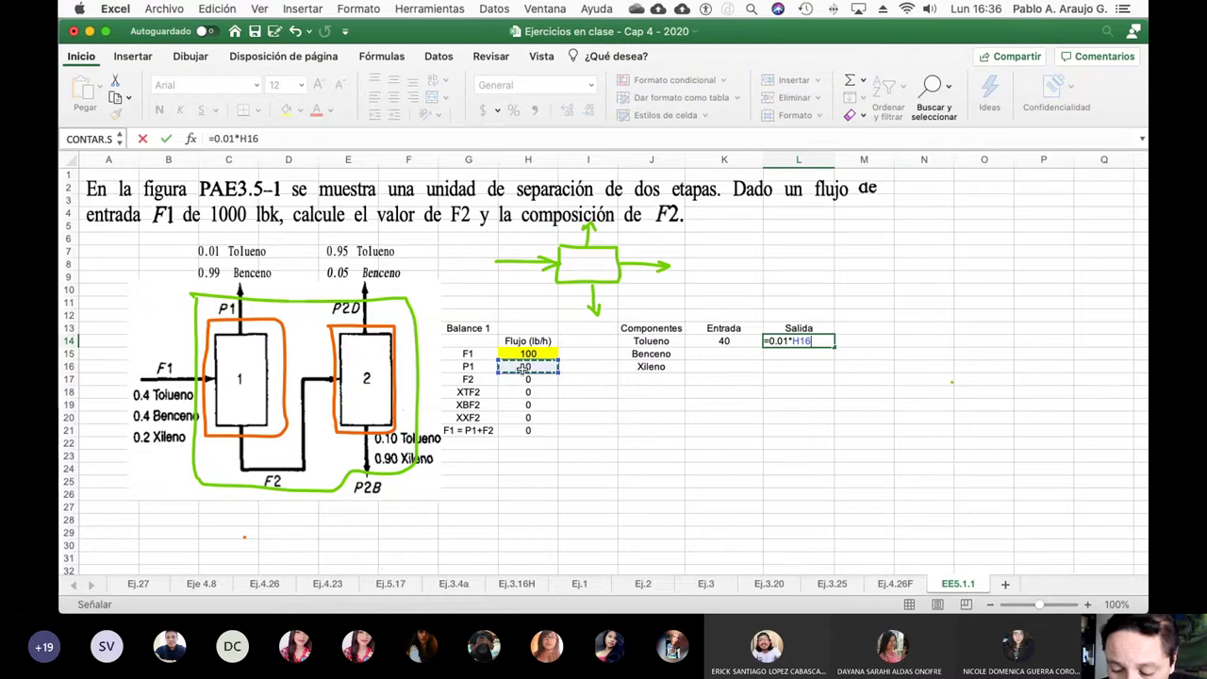
text(+)
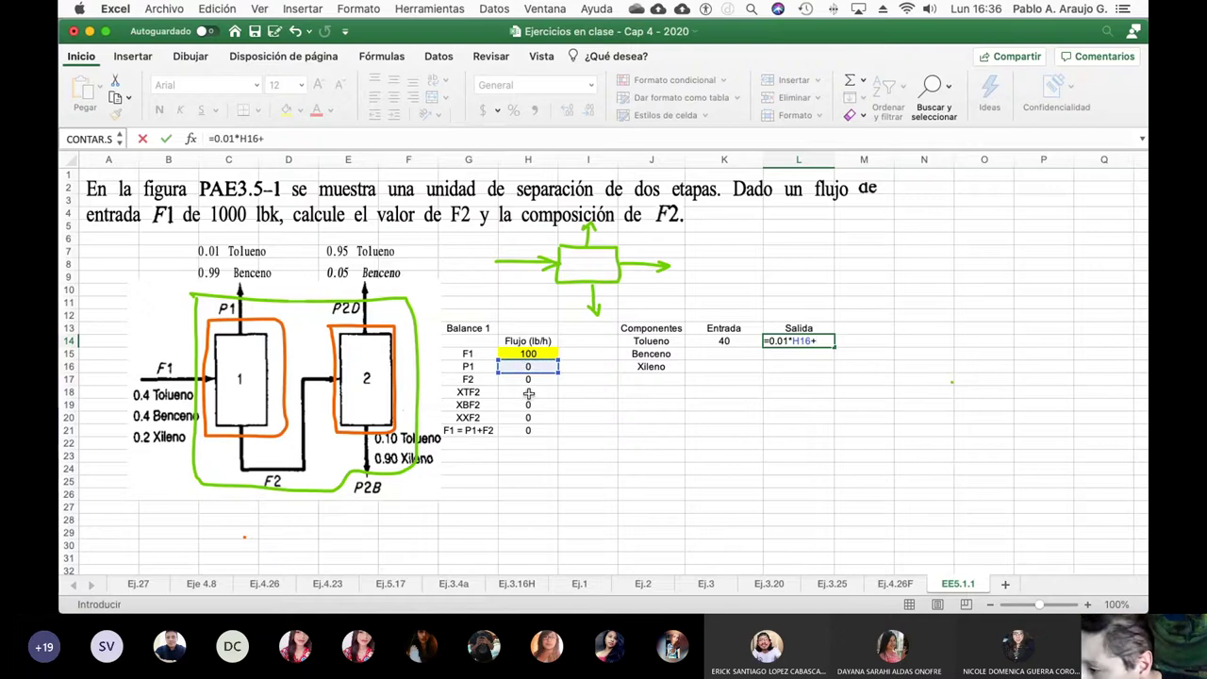
click(531, 394)
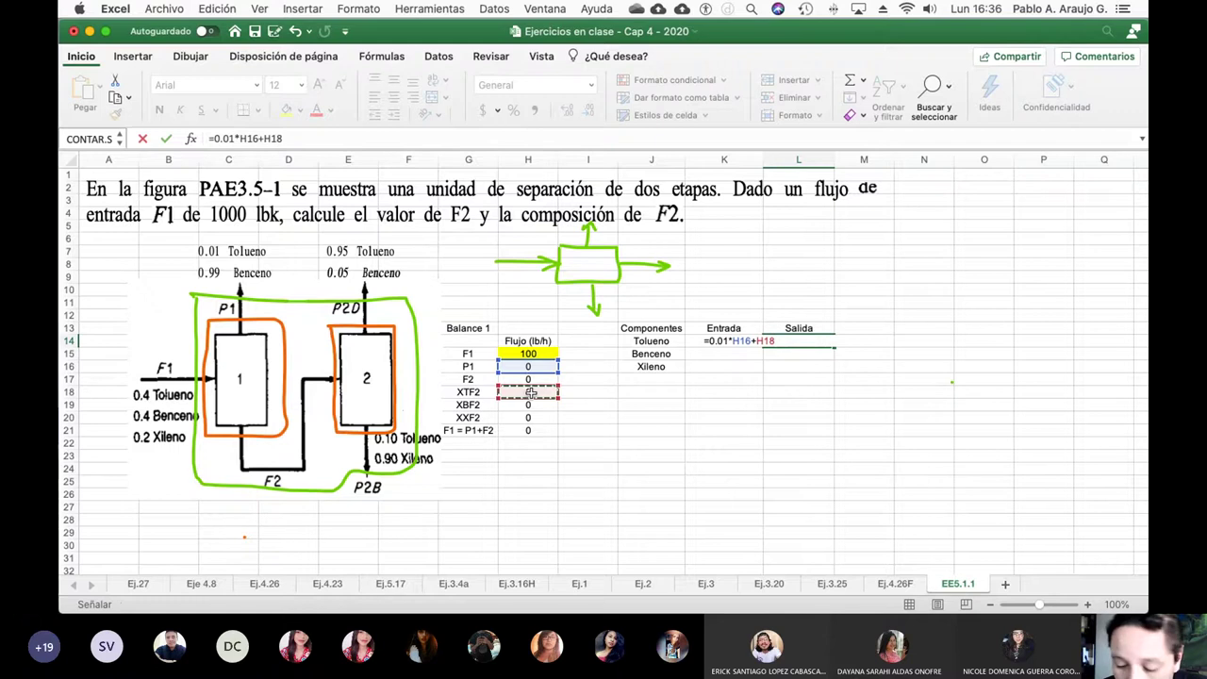
text(*)
click(538, 380)
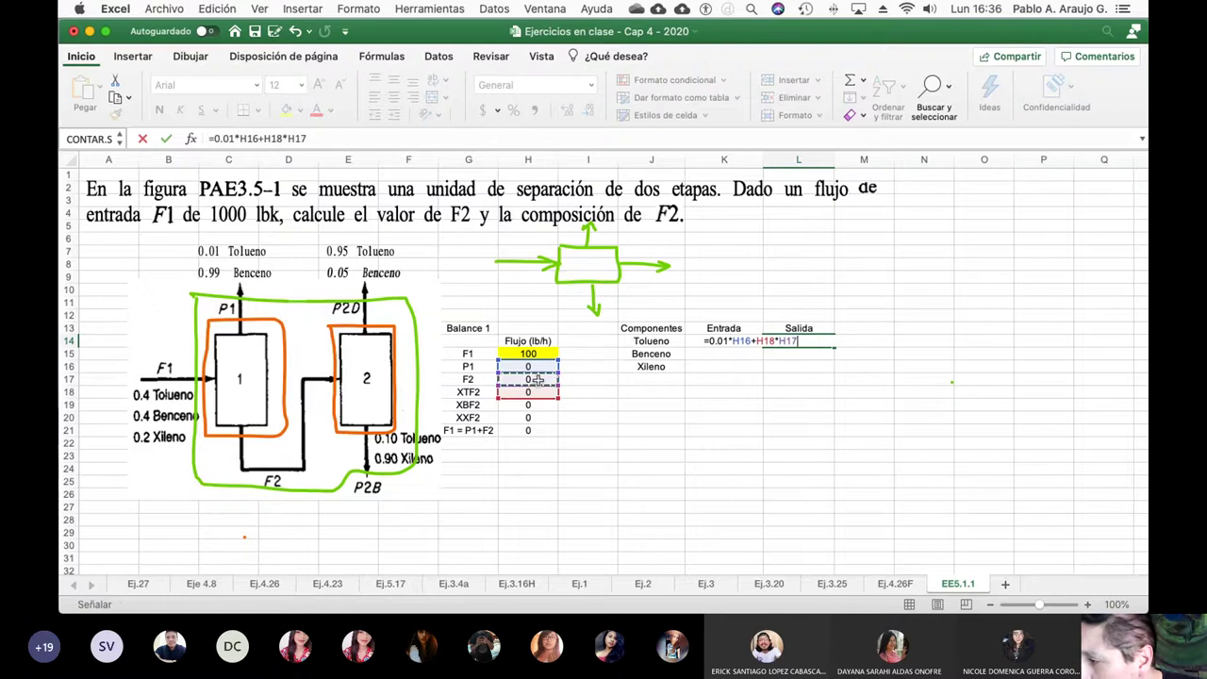
key(Return)
Step: Calculate the benzene input in K15 with the formula =0.4*H15
key(Left)
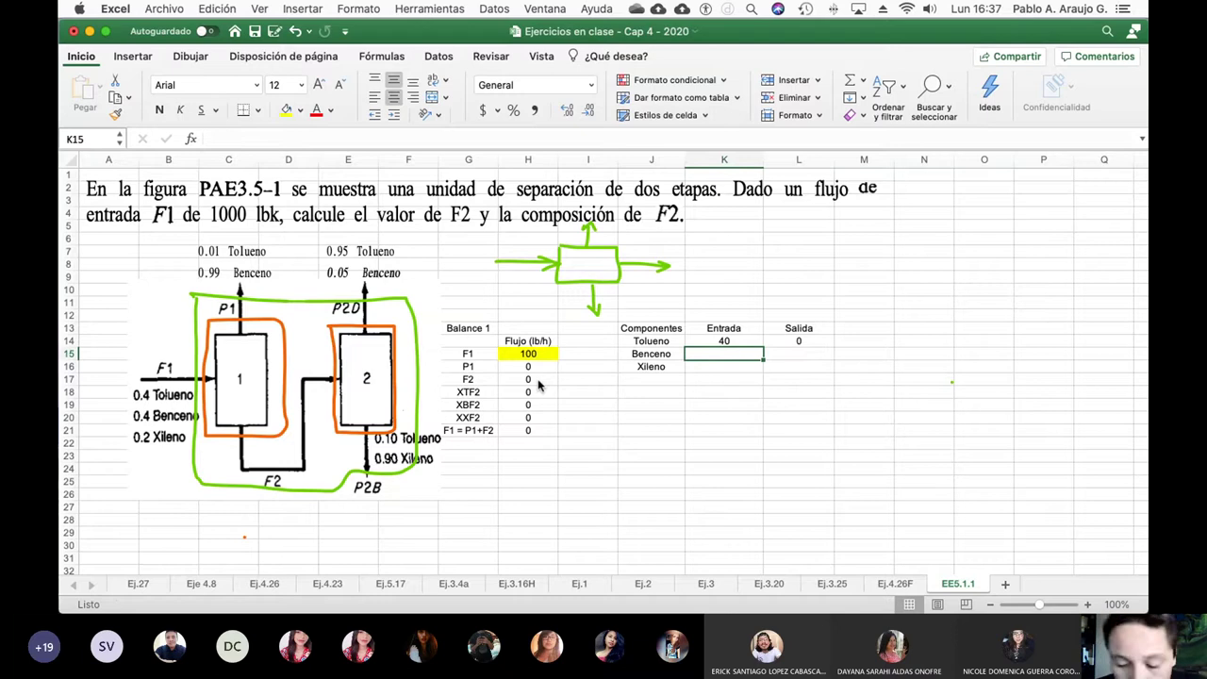
text(=0.4*)
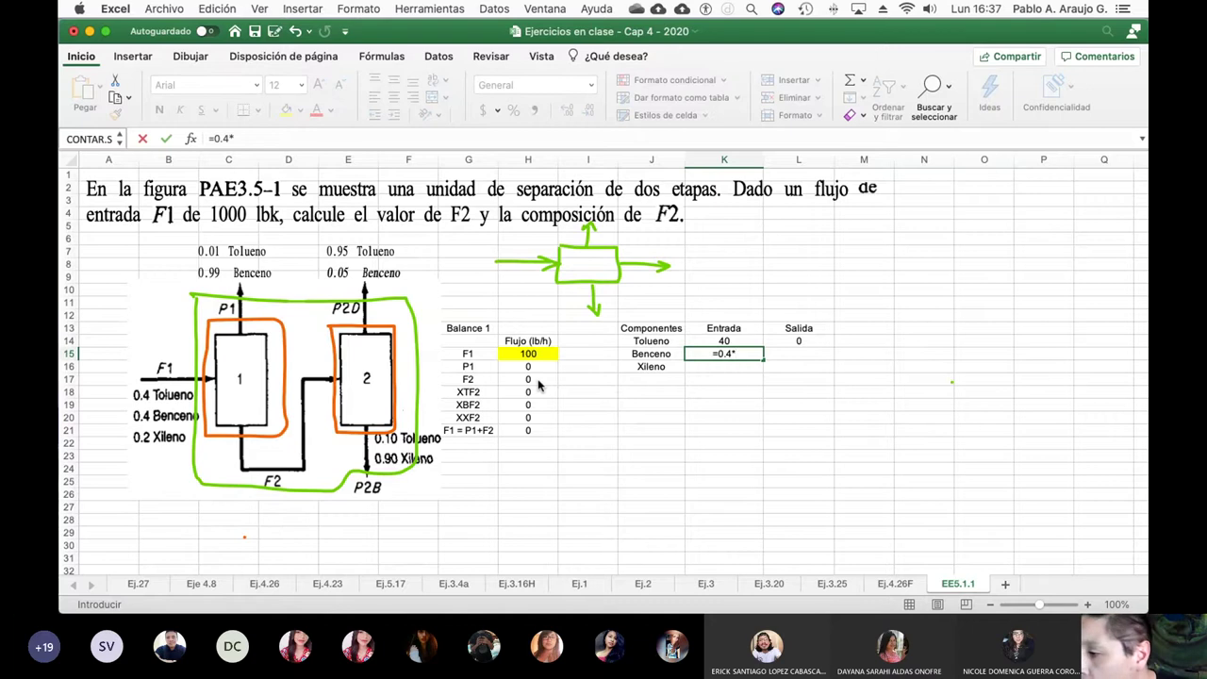
click(528, 356)
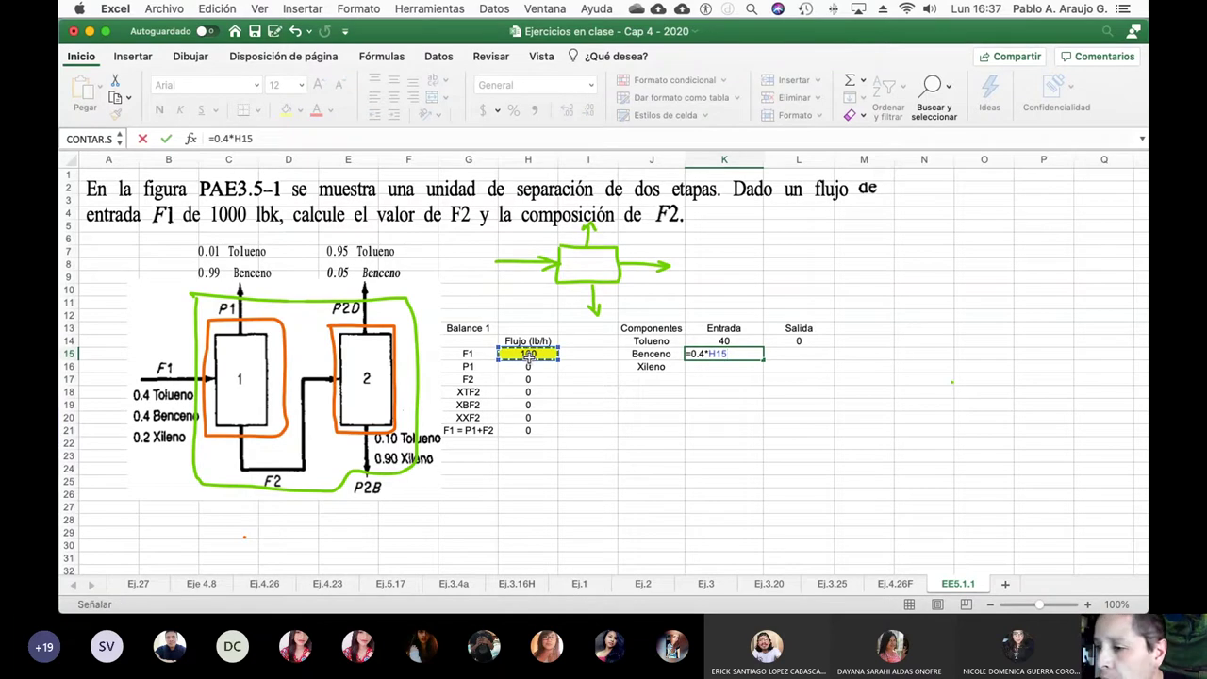
key(Return)
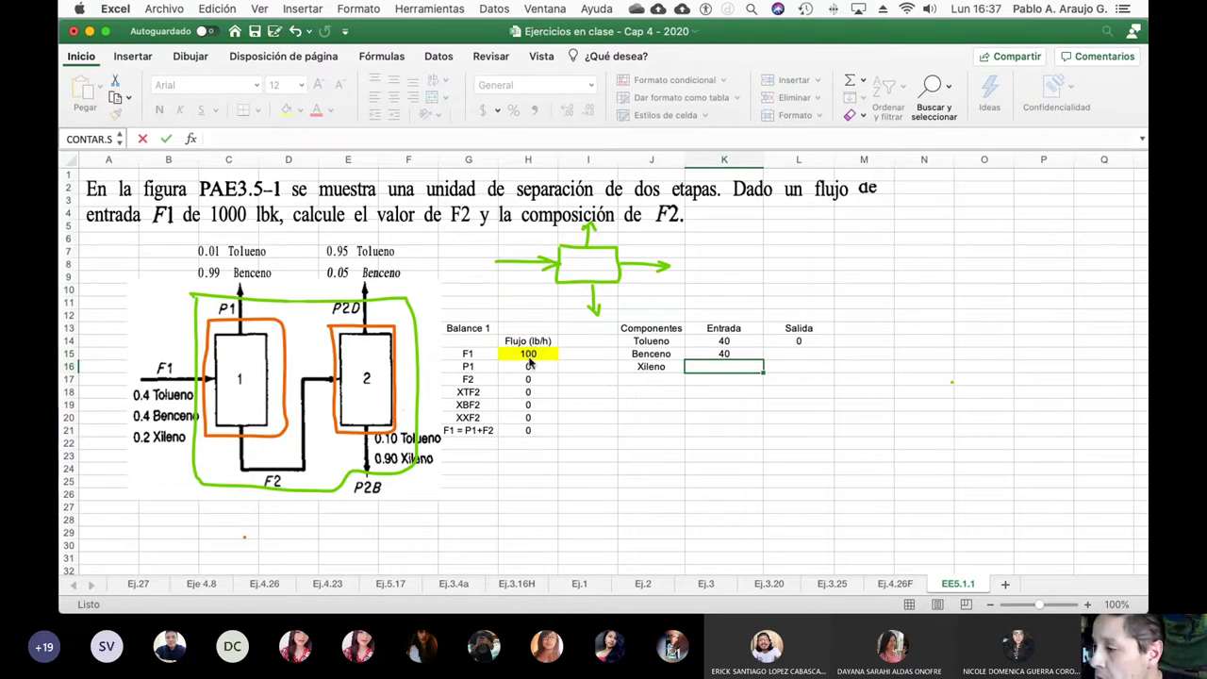
Step: Calculate the benzene output in L15 with the formula =0.99*H16+H19*H17
key(Right)
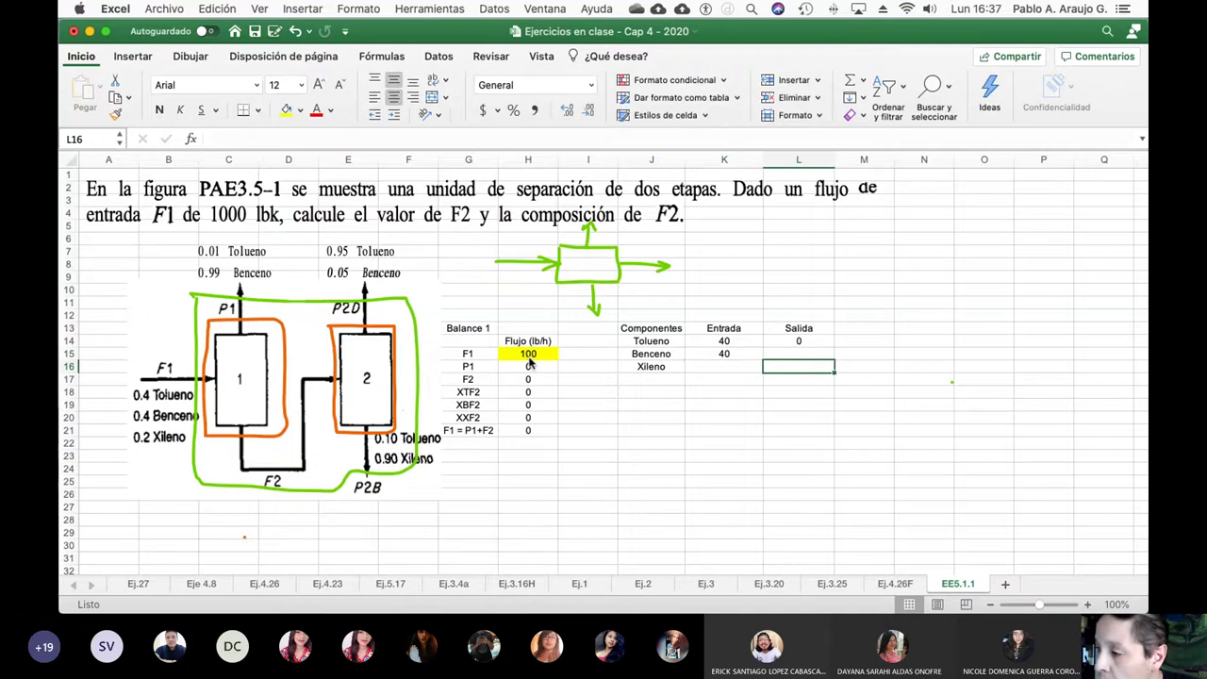
key(Up)
key(Right)
key(Left)
text(=)
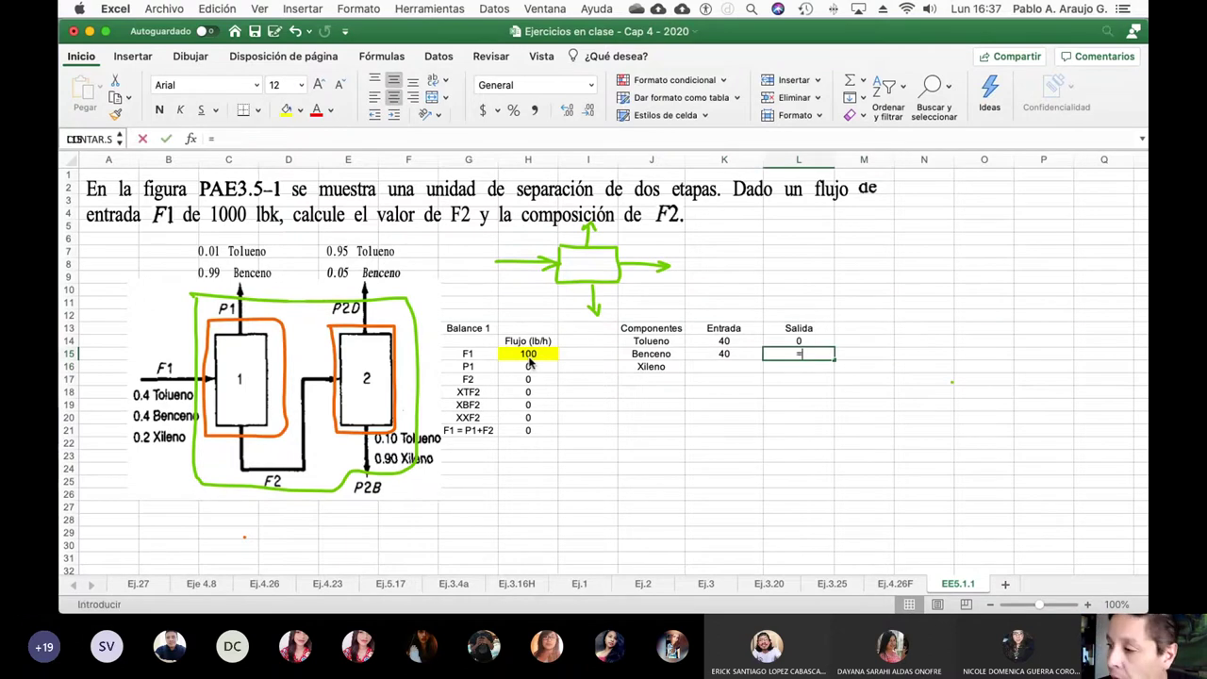
text(0.)
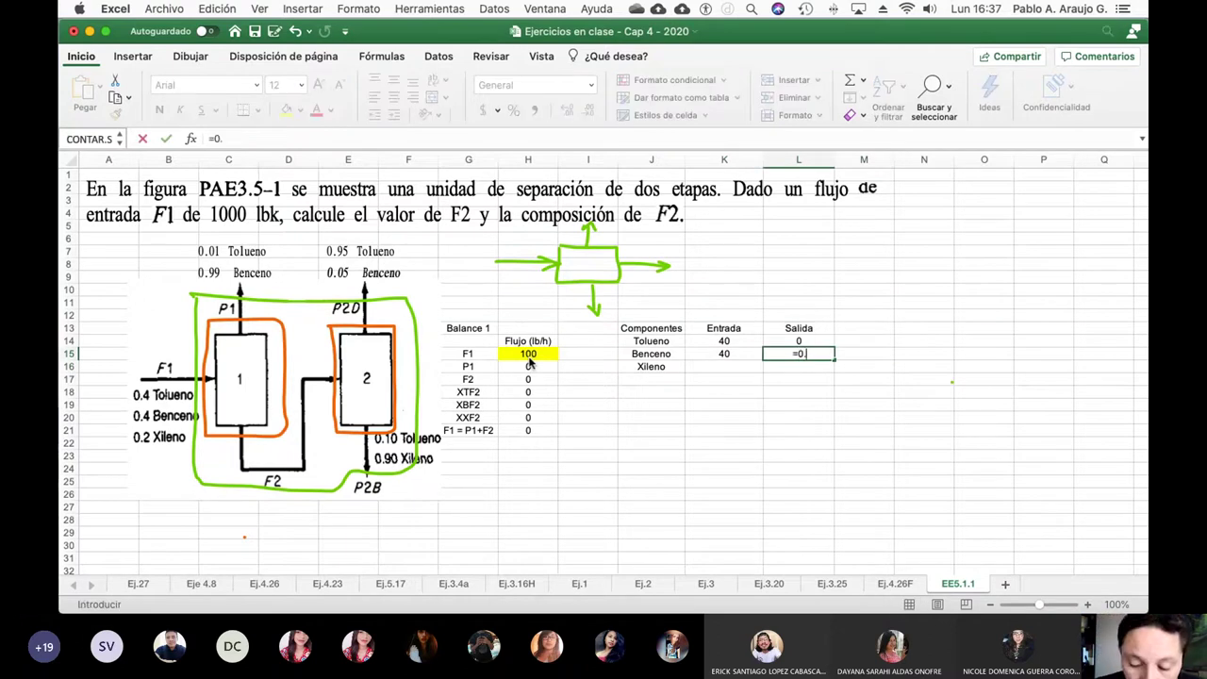
text(99*)
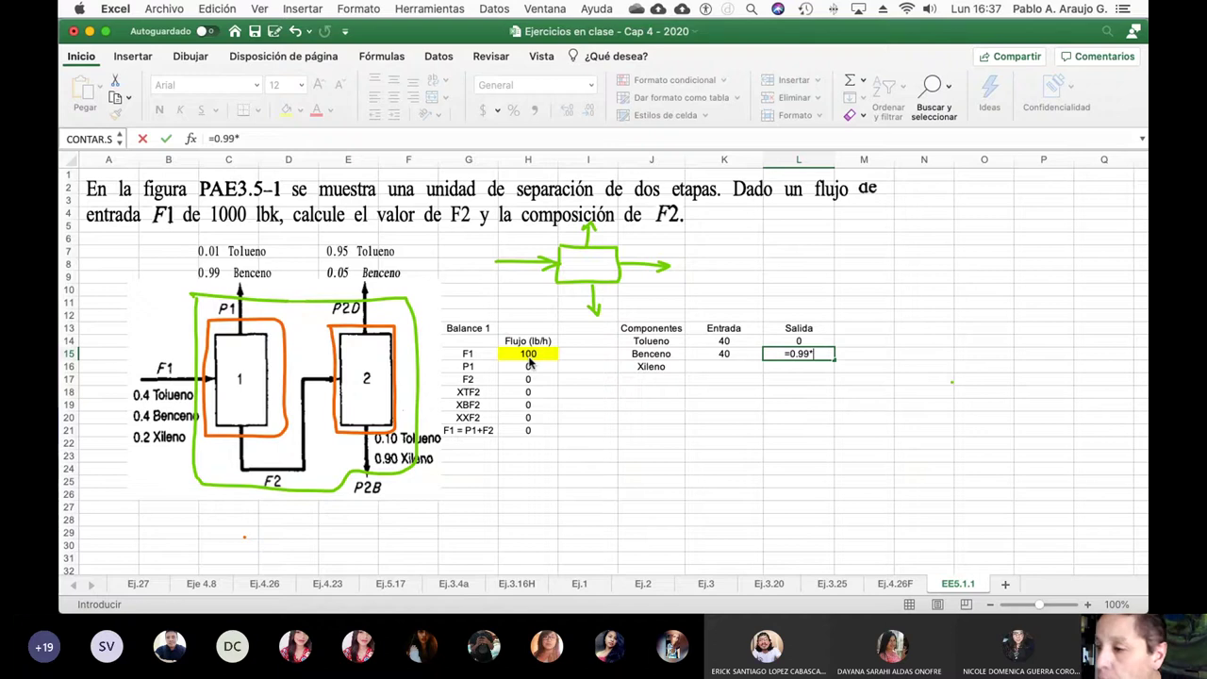
click(530, 367)
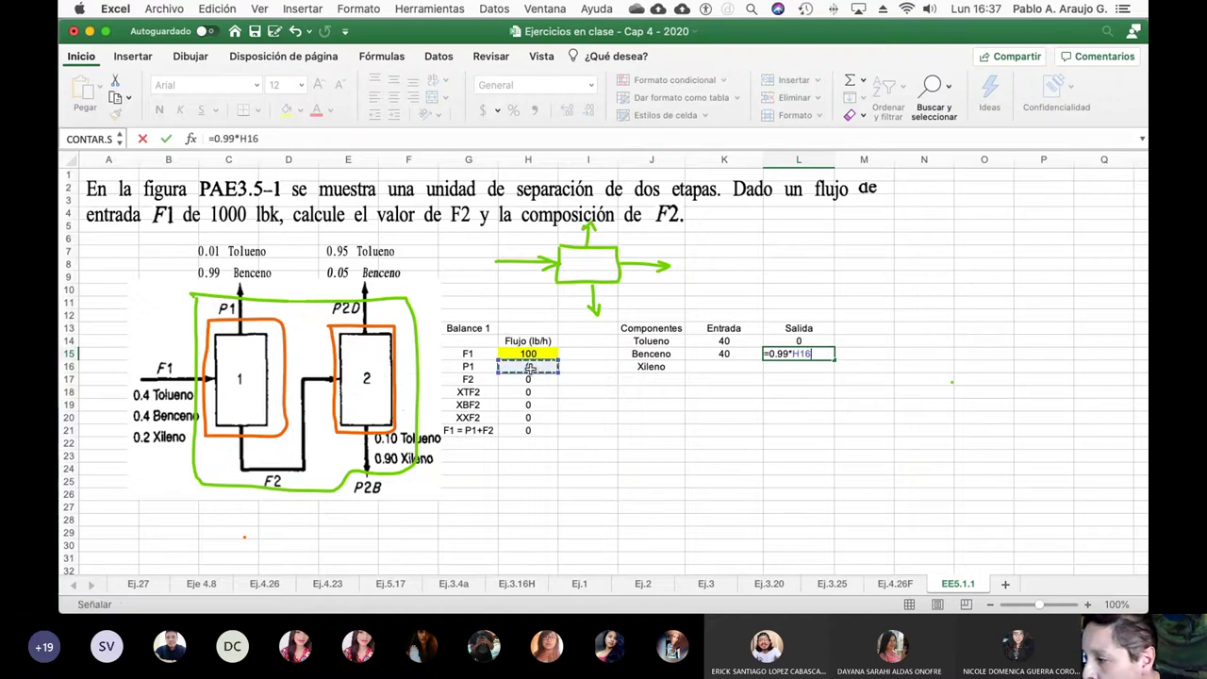
text(+)
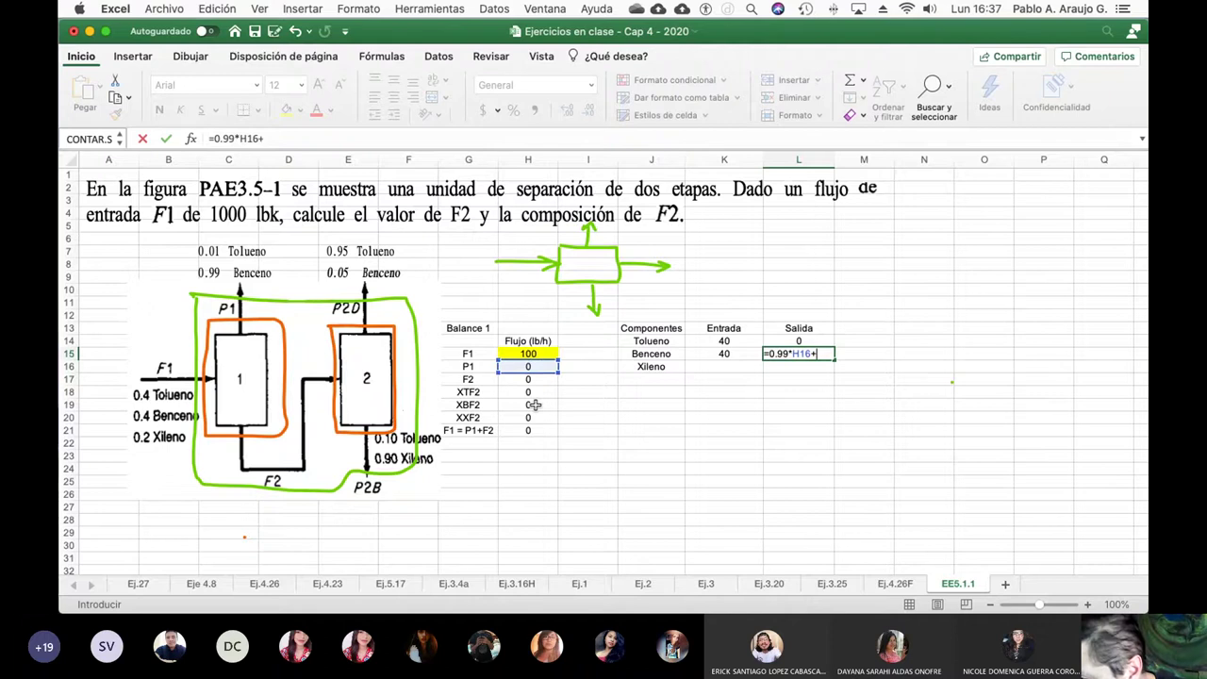
click(534, 404)
text(*)
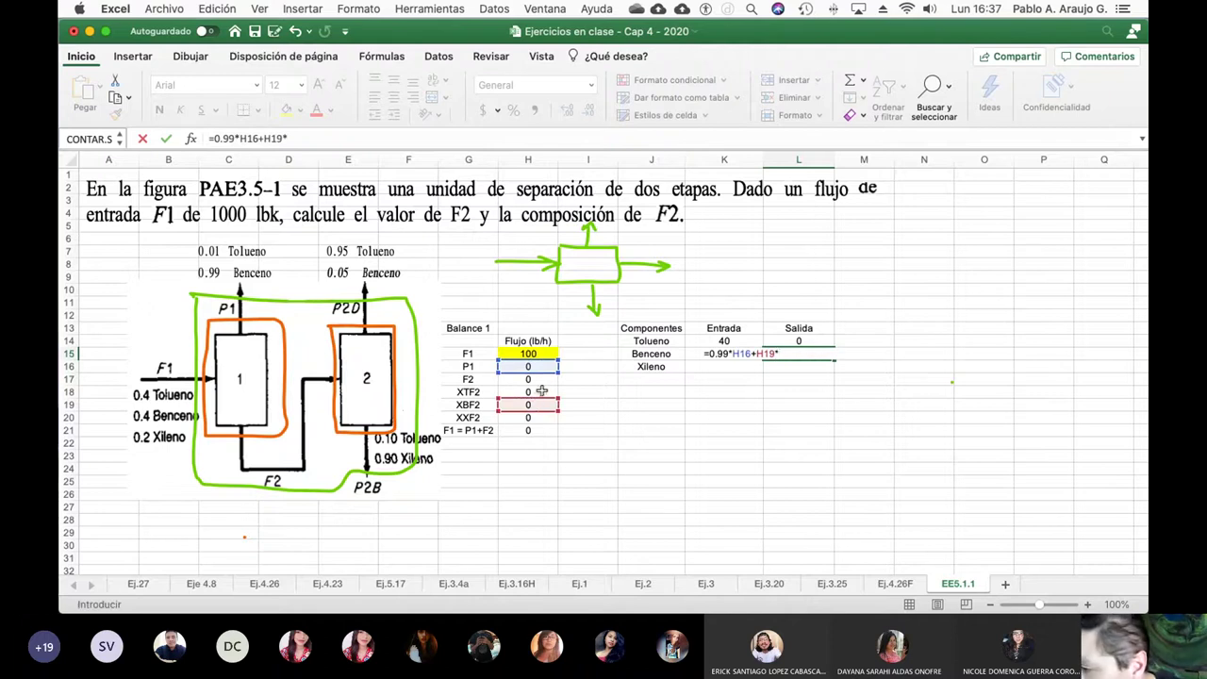
click(533, 381)
key(Return)
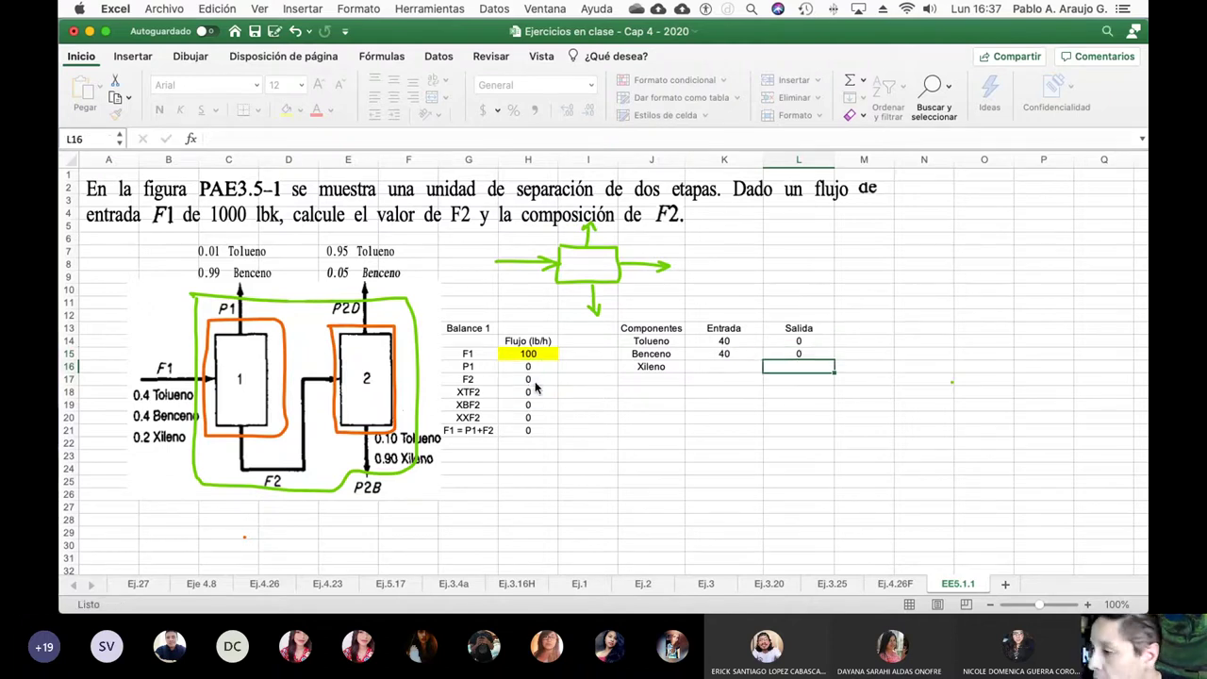
Step: Calculate the xylene input in K16 with the formula =0.2*100
key(Left)
text(=)
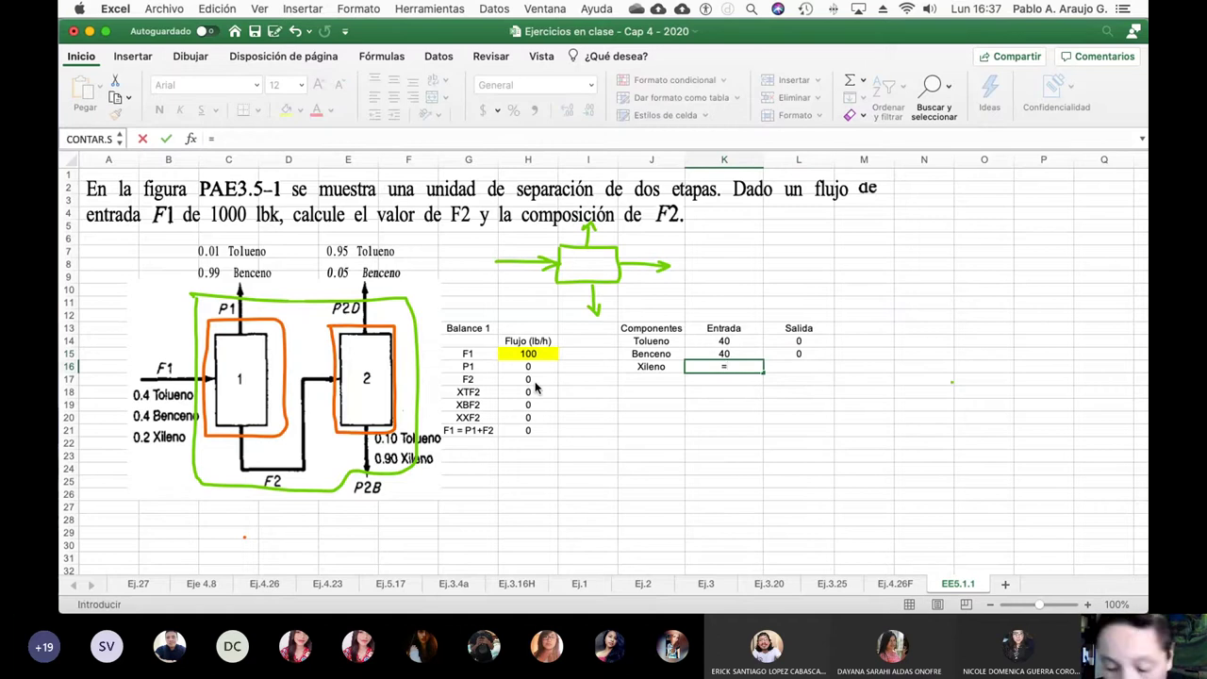
text(0.2*1)
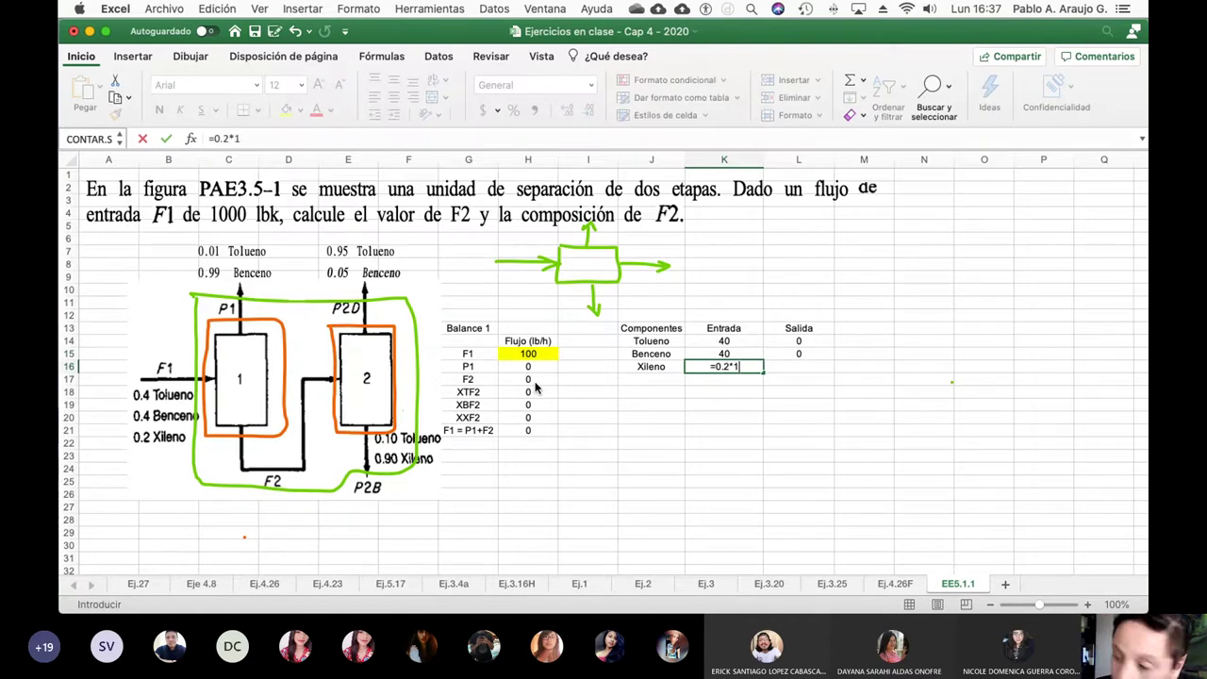
text(00)
key(Return)
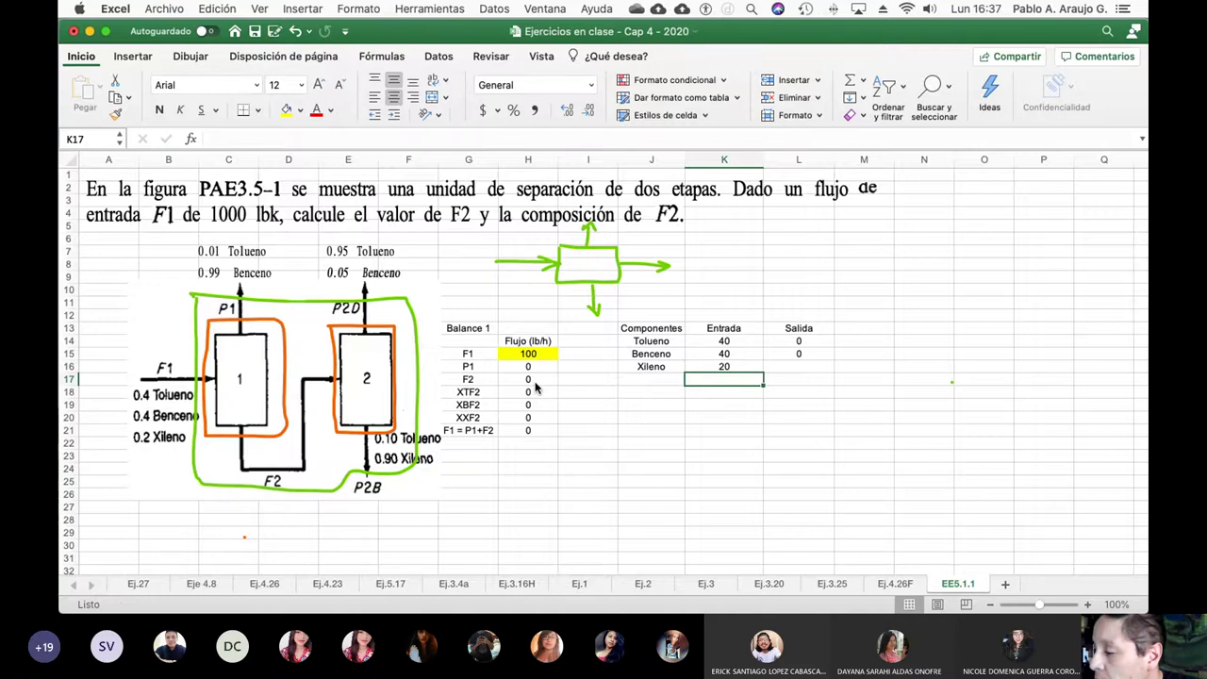
Step: Calculate the xylene output in L16 with the formula =H20*H17
key(Up)
key(Right)
text(=)
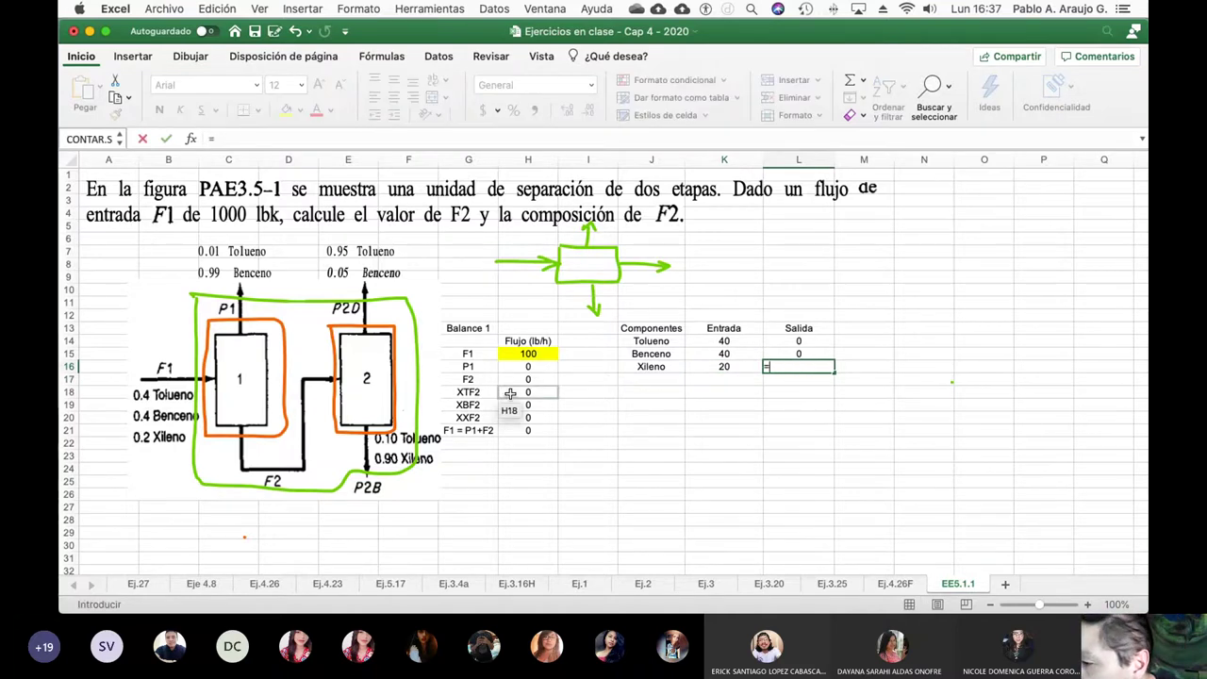
click(534, 416)
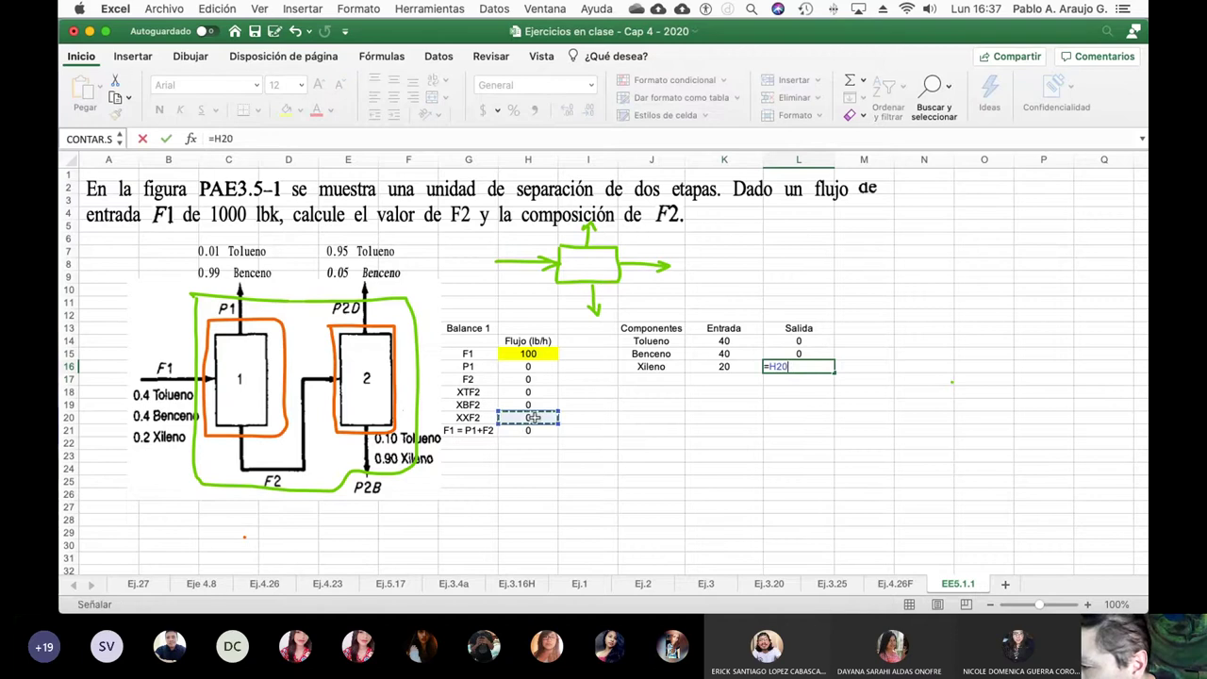
text(*)
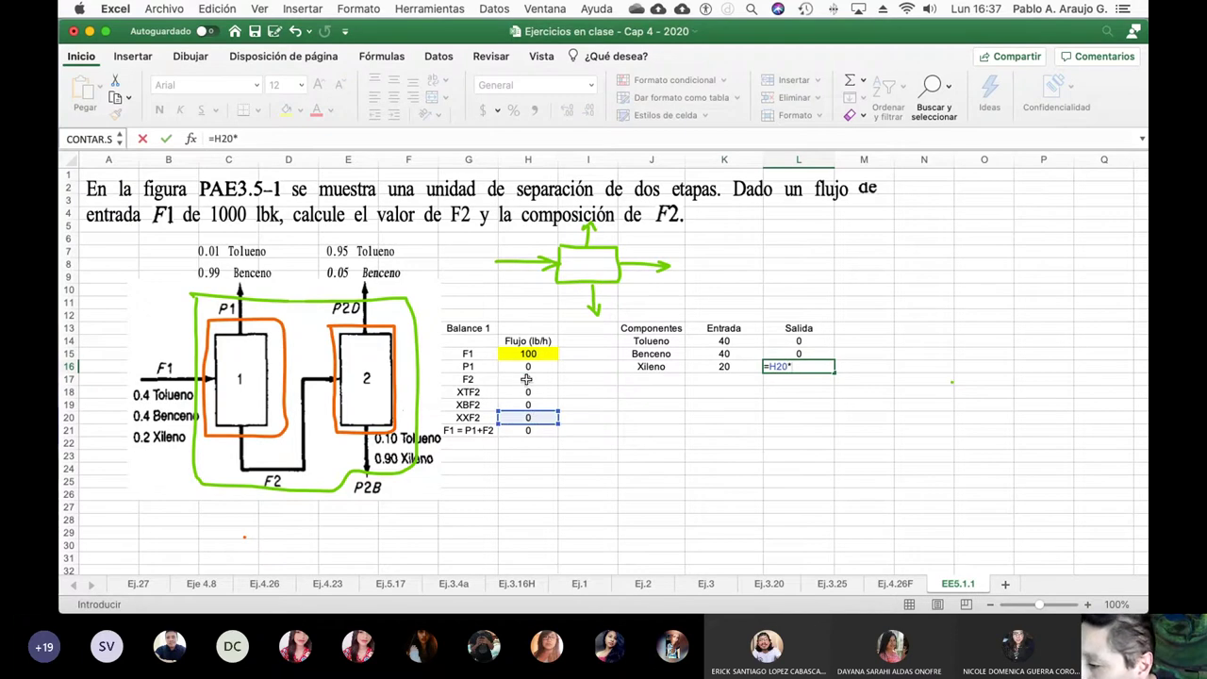
click(526, 378)
key(Return)
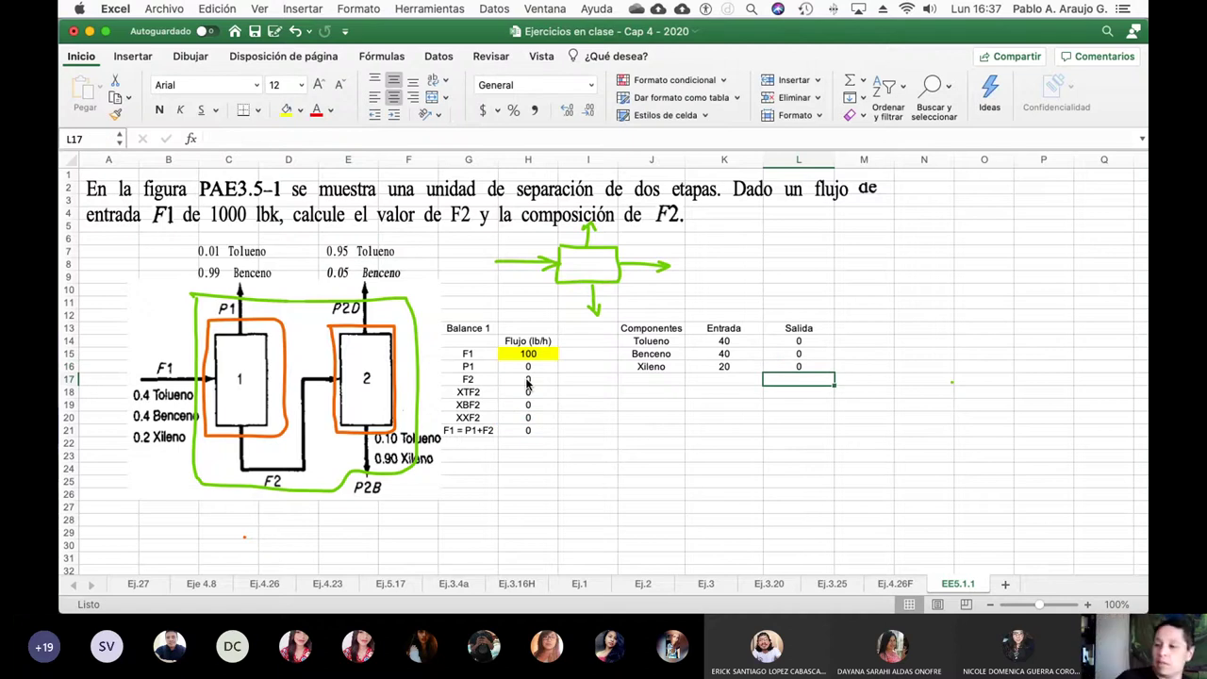
Step: Review the unknowns P1, F2, XTF2, XBF2 and XXF2 in H16 to H20
click(528, 368)
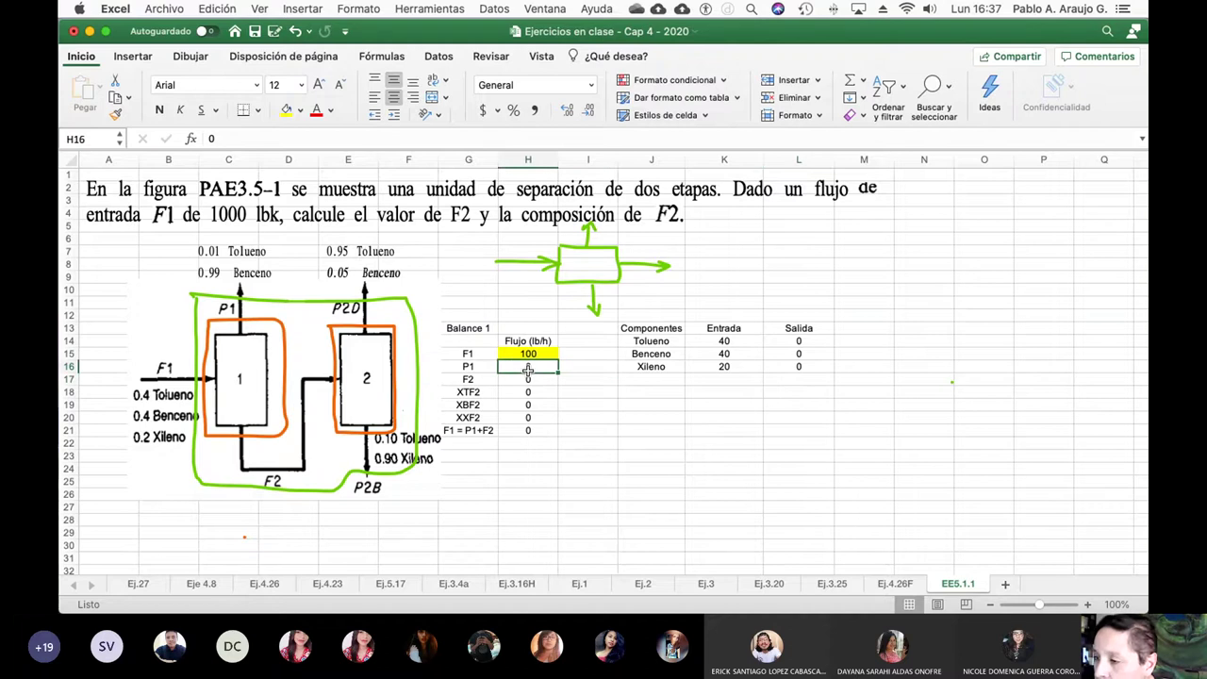
key(Down)
key(Down)
key(Down)
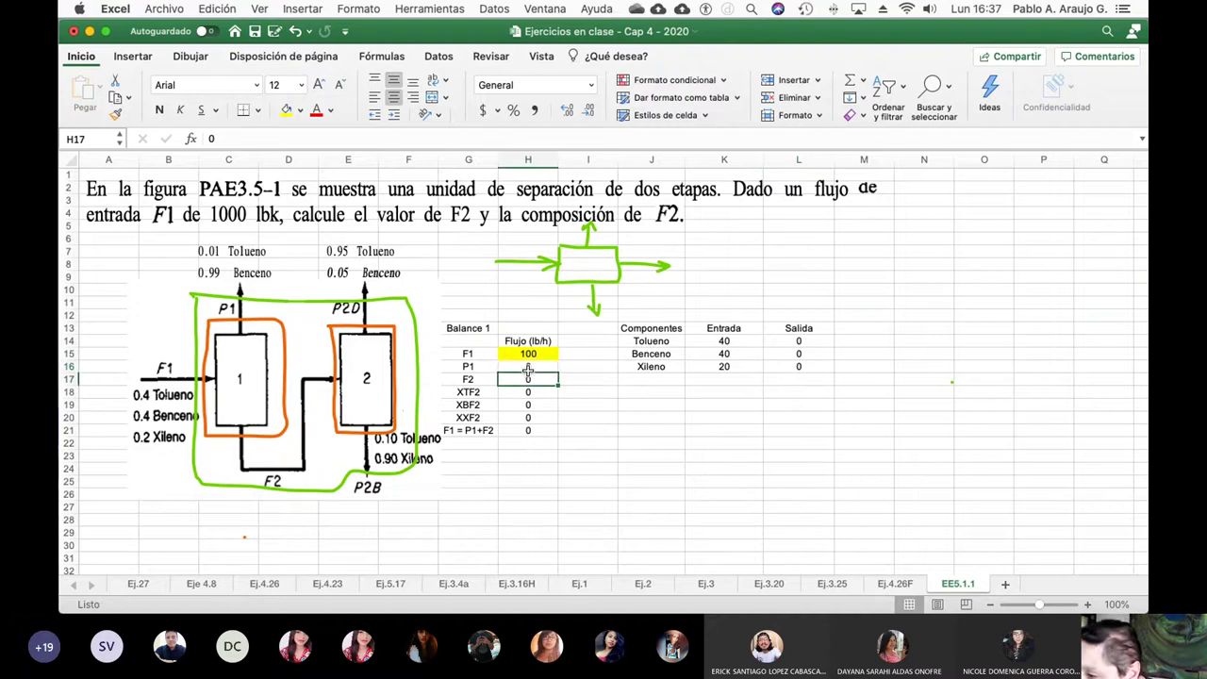
key(Down)
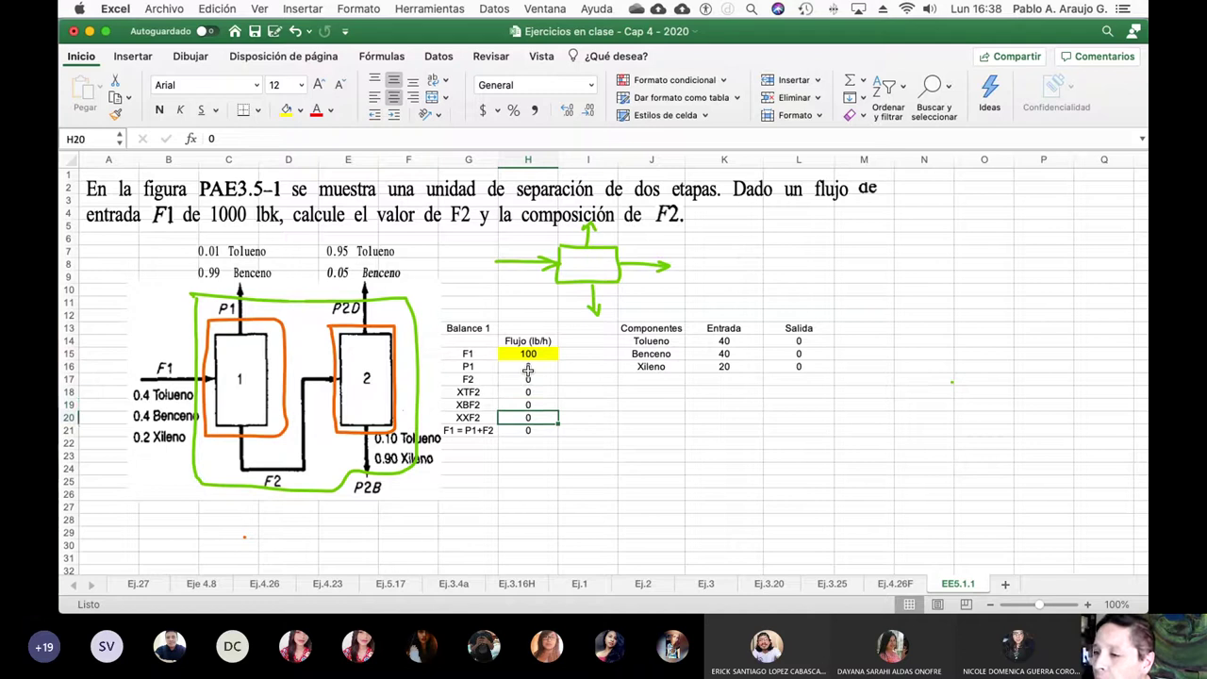
key(Right)
key(Right)
key(Right)
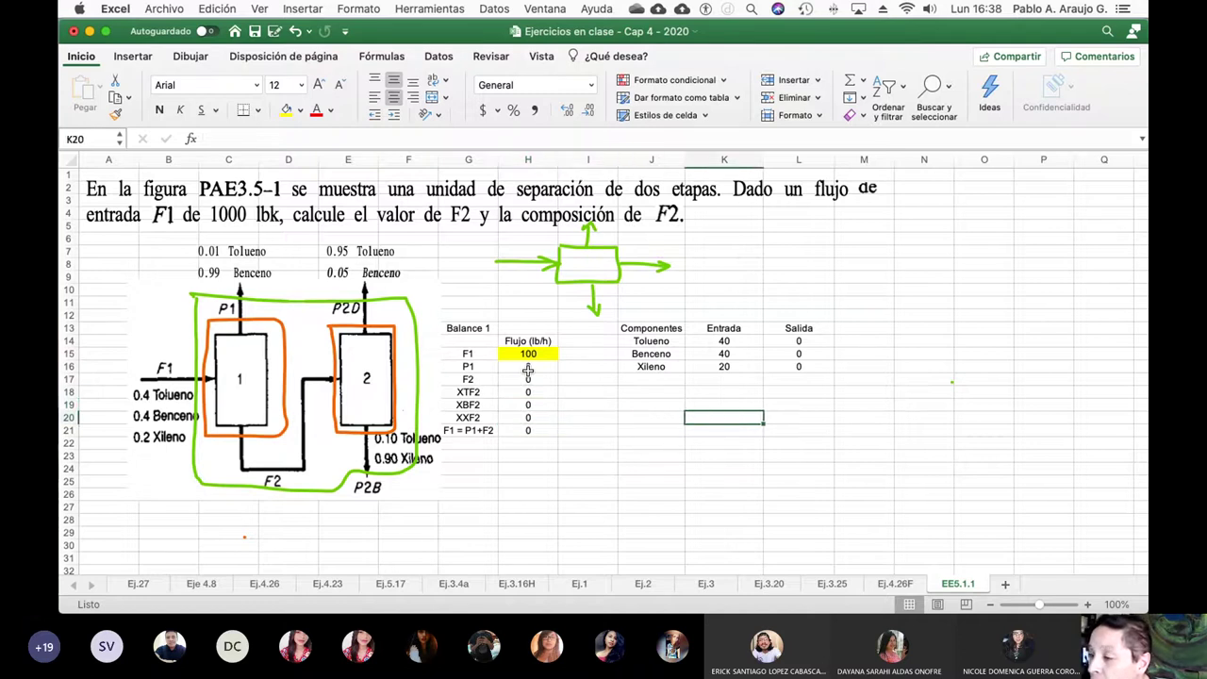
Step: Check the input and output formulas of toluene, benzene and xylene in K14:L16
key(Up)
key(Up)
key(Up)
key(Up)
key(Up)
key(Up)
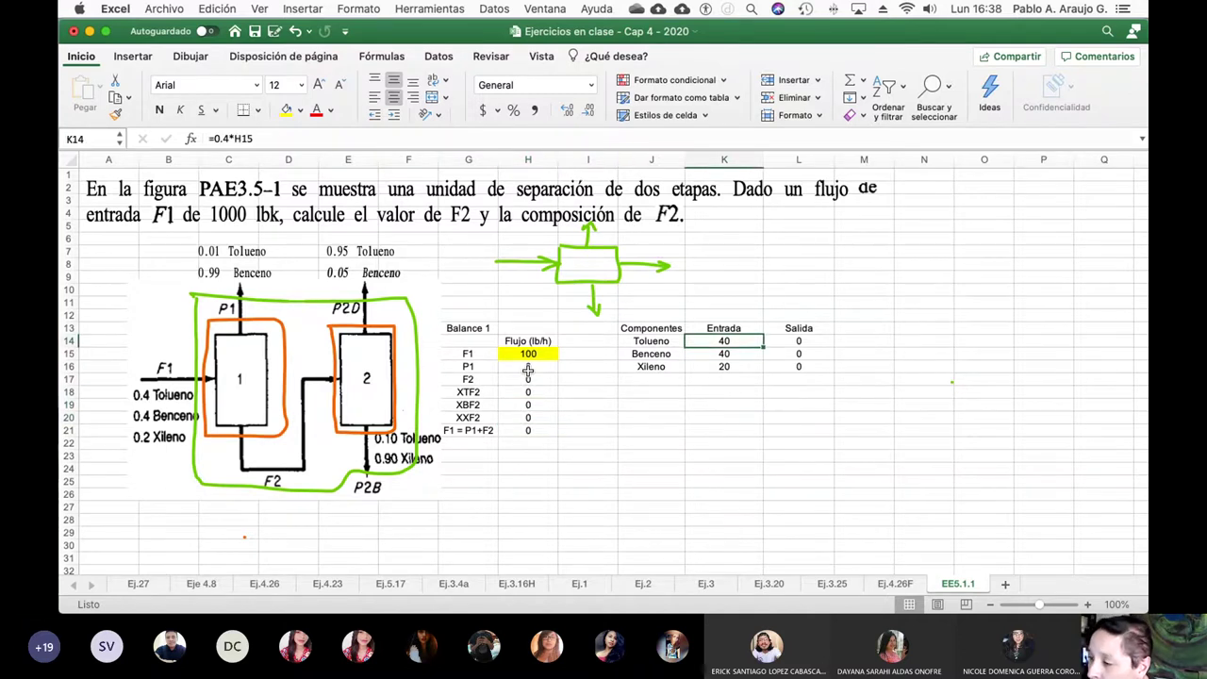
key(Right)
key(Left)
key(Right)
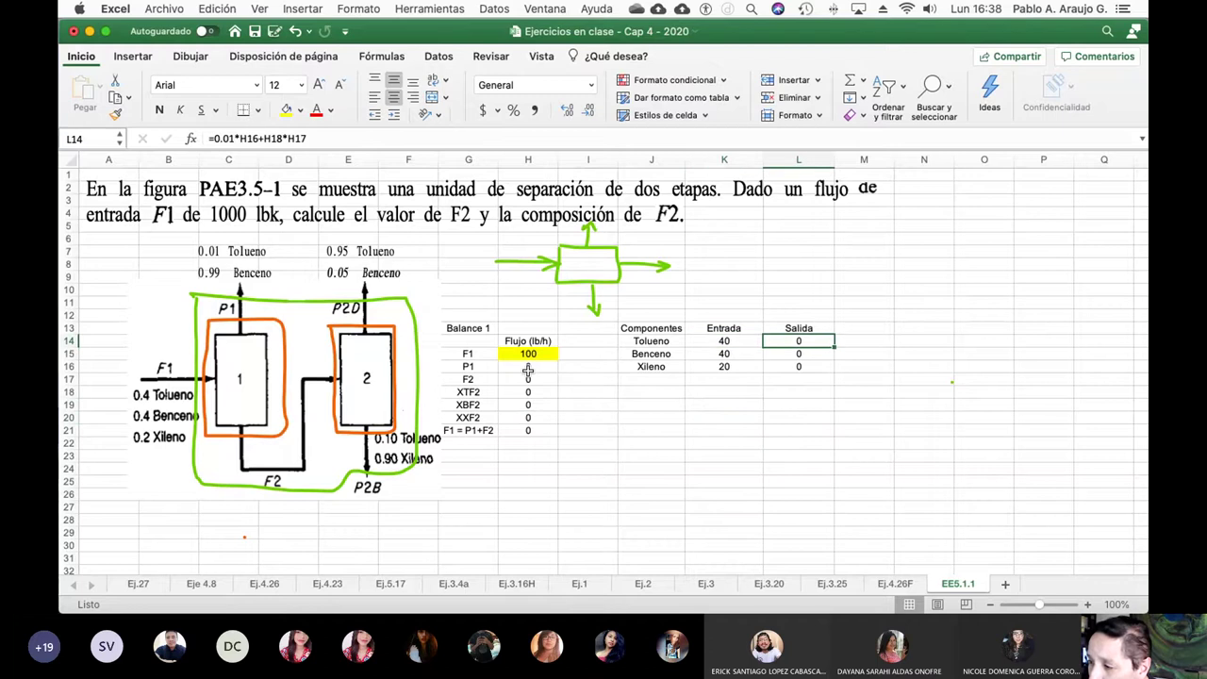
key(Down)
key(Left)
key(Right)
key(Down)
key(Left)
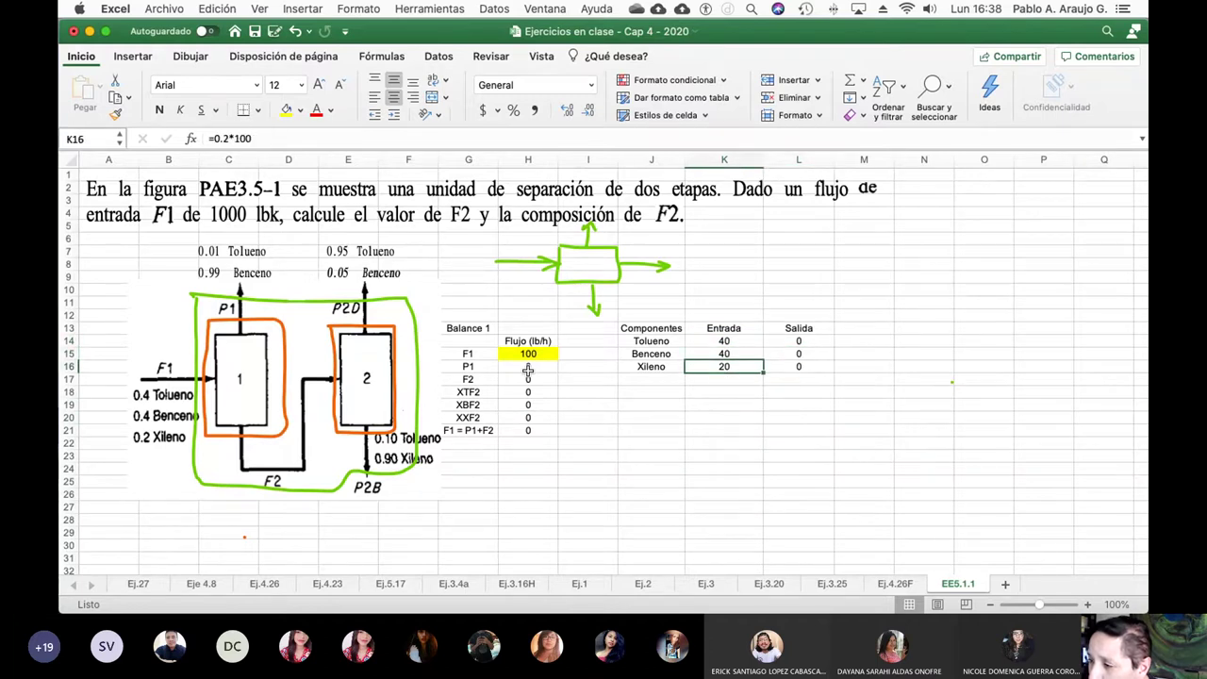
key(Right)
key(Left)
key(Right)
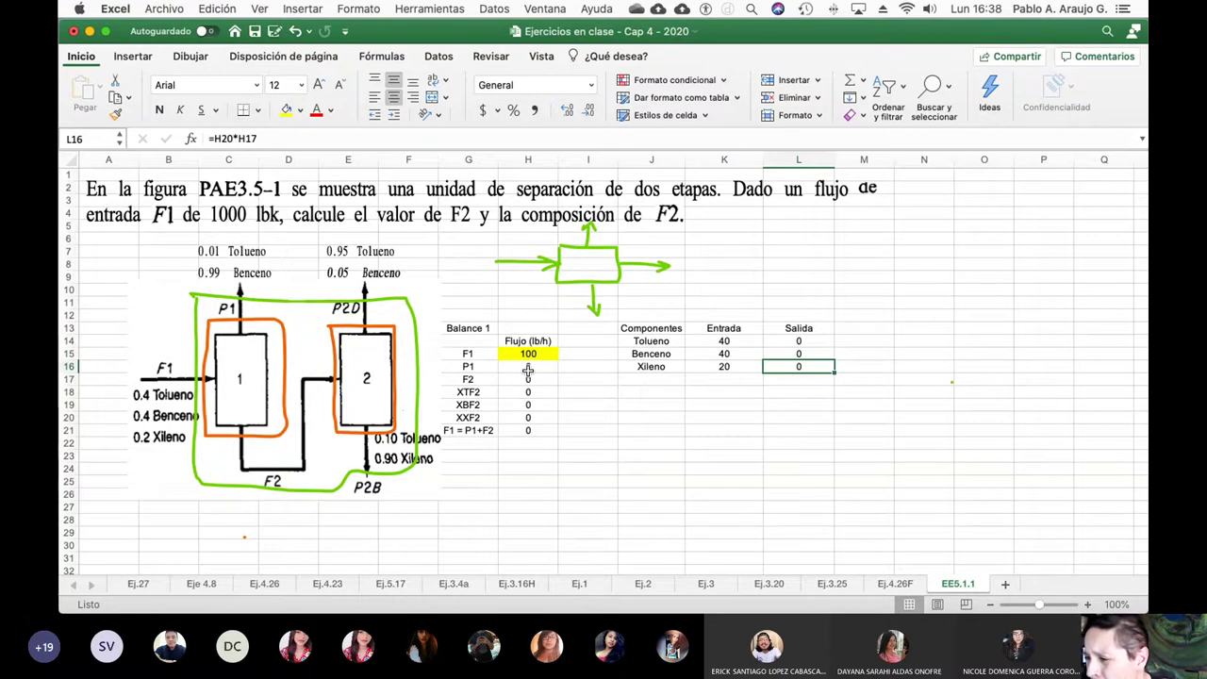
key(Down)
key(Up)
key(Up)
key(Up)
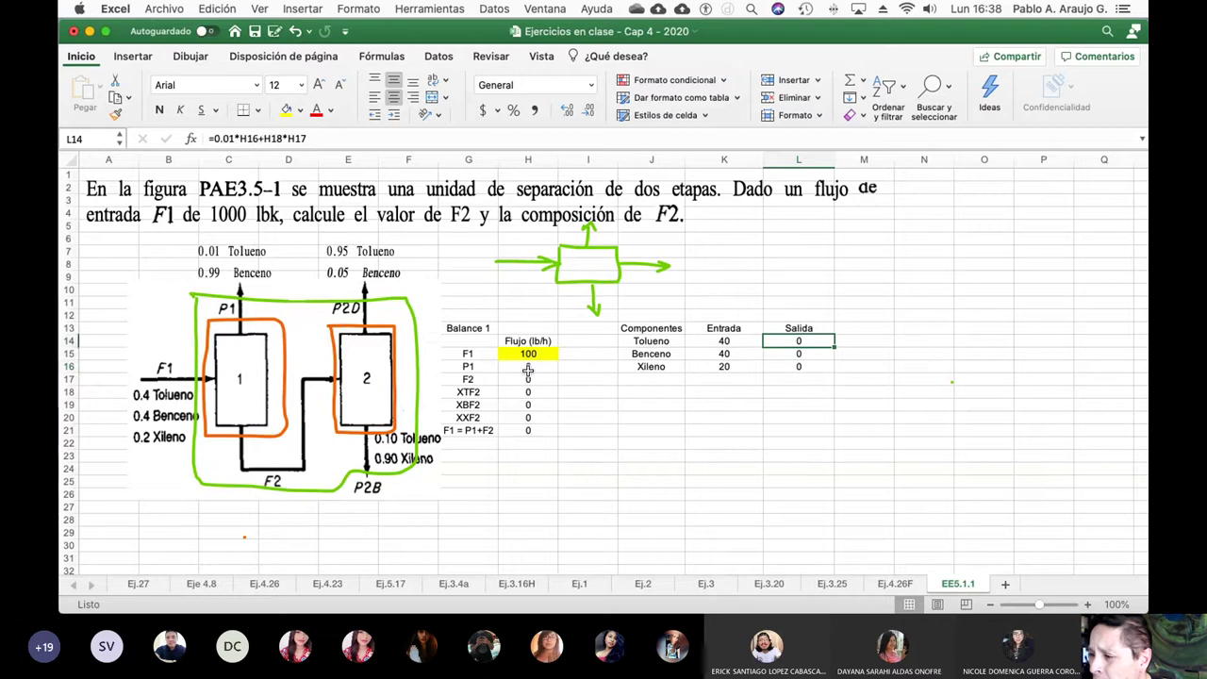
key(Down)
key(Down)
key(Down)
key(Left)
key(Left)
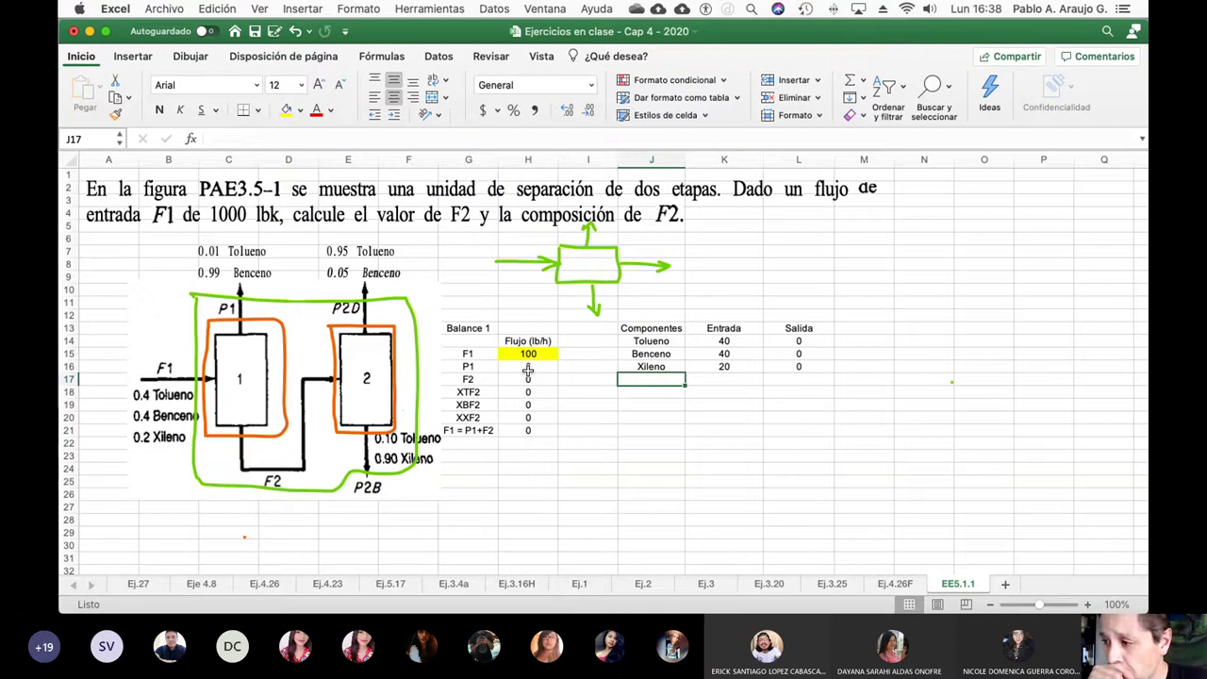
Step: Label J17 as Composiciones, below the Xileno row of the component table
text(Comp)
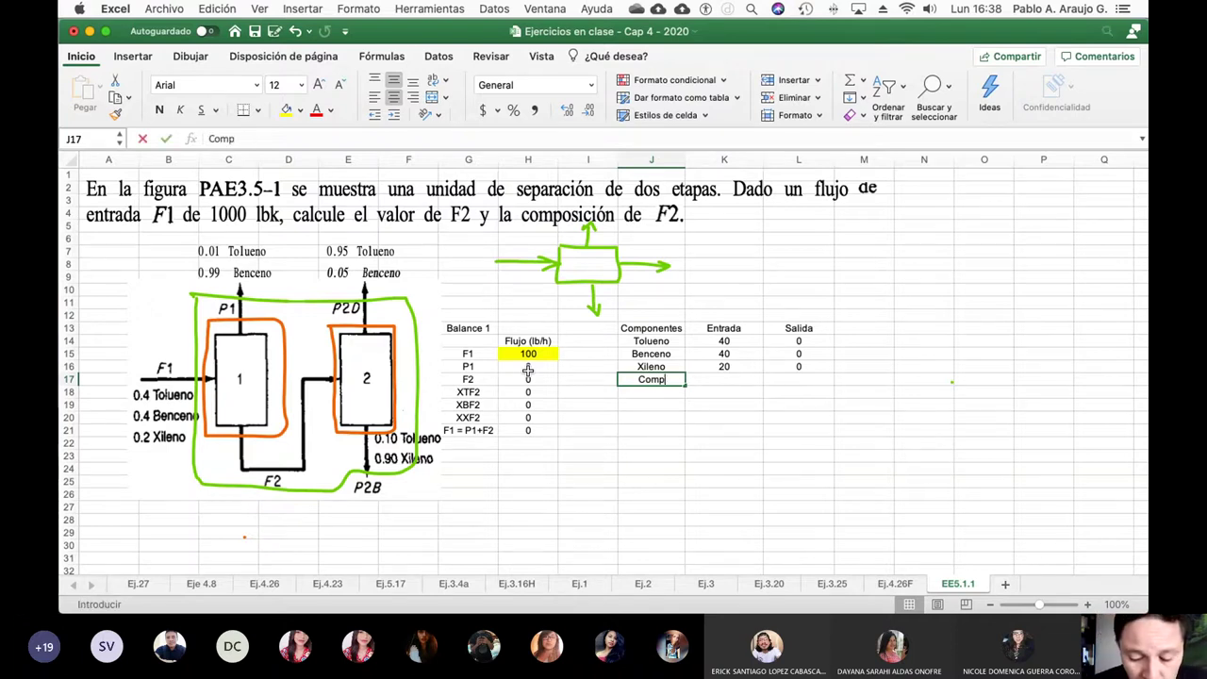
text(osiciones)
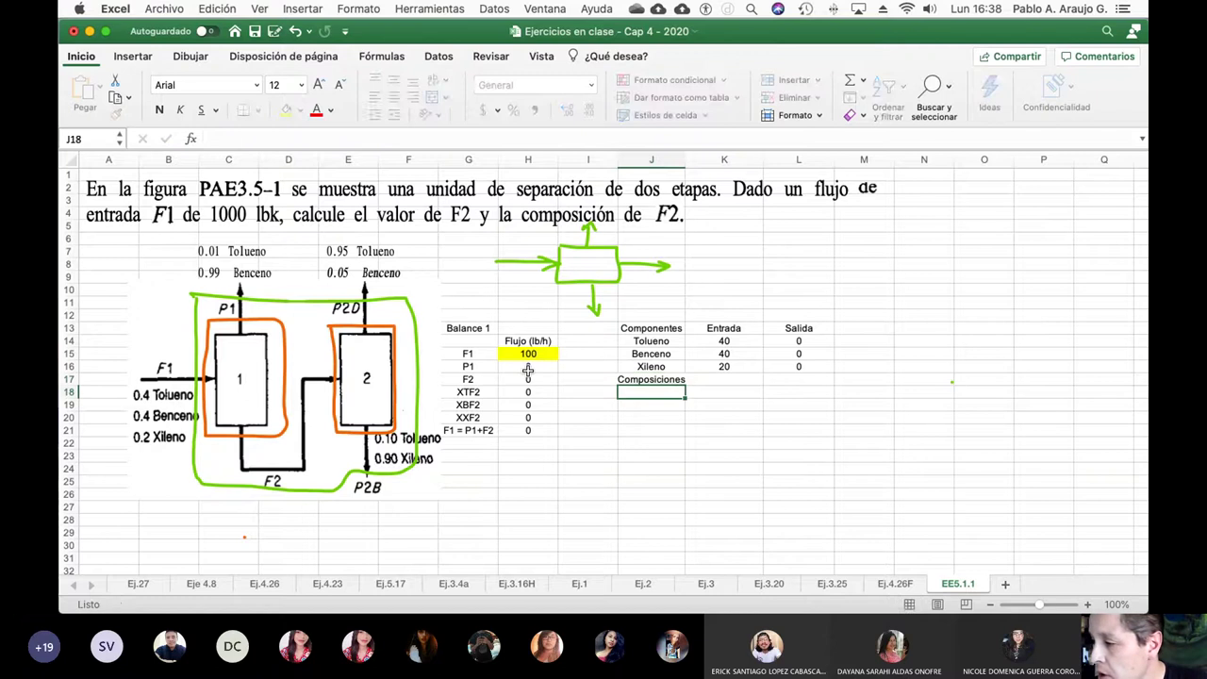
key(Tab)
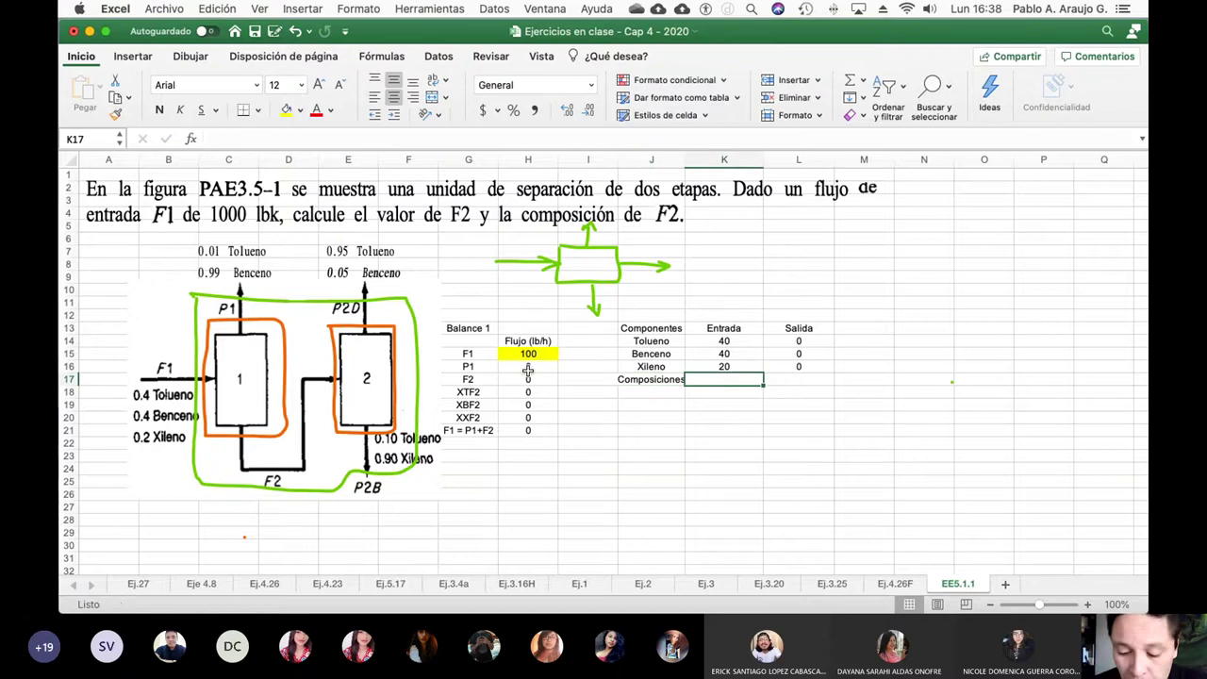
Step: Sum the three F2 mass fractions in K17 with the formula =H18+H19+H20
text(=)
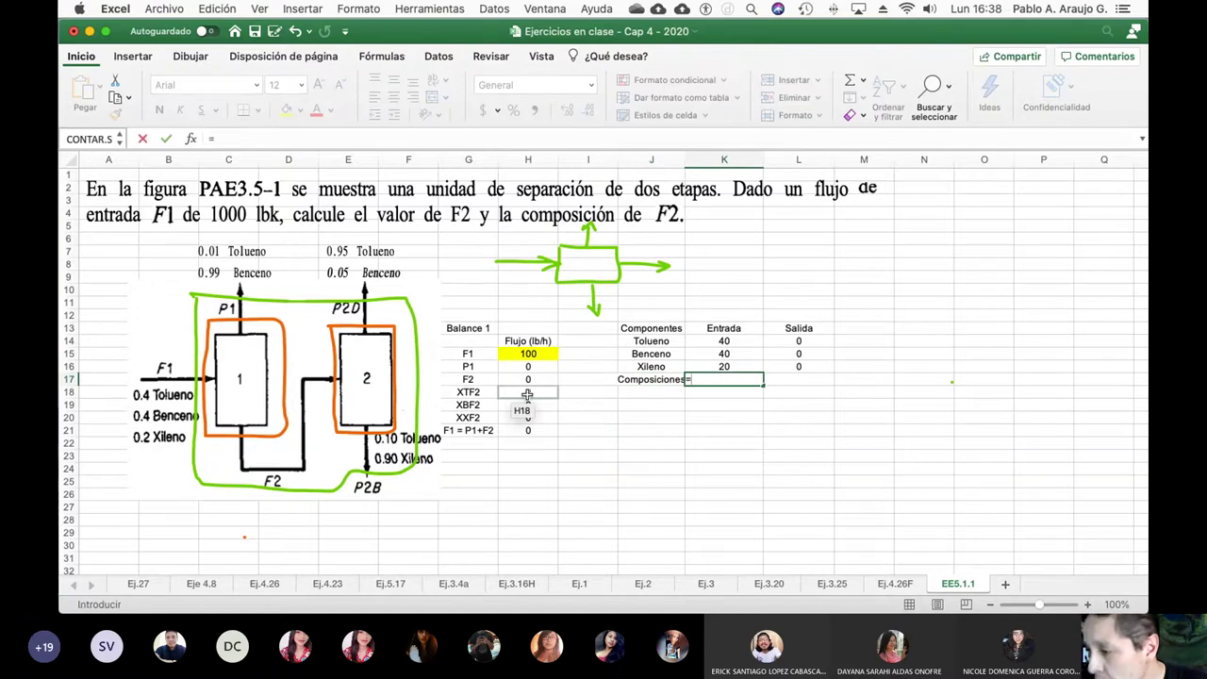
click(528, 392)
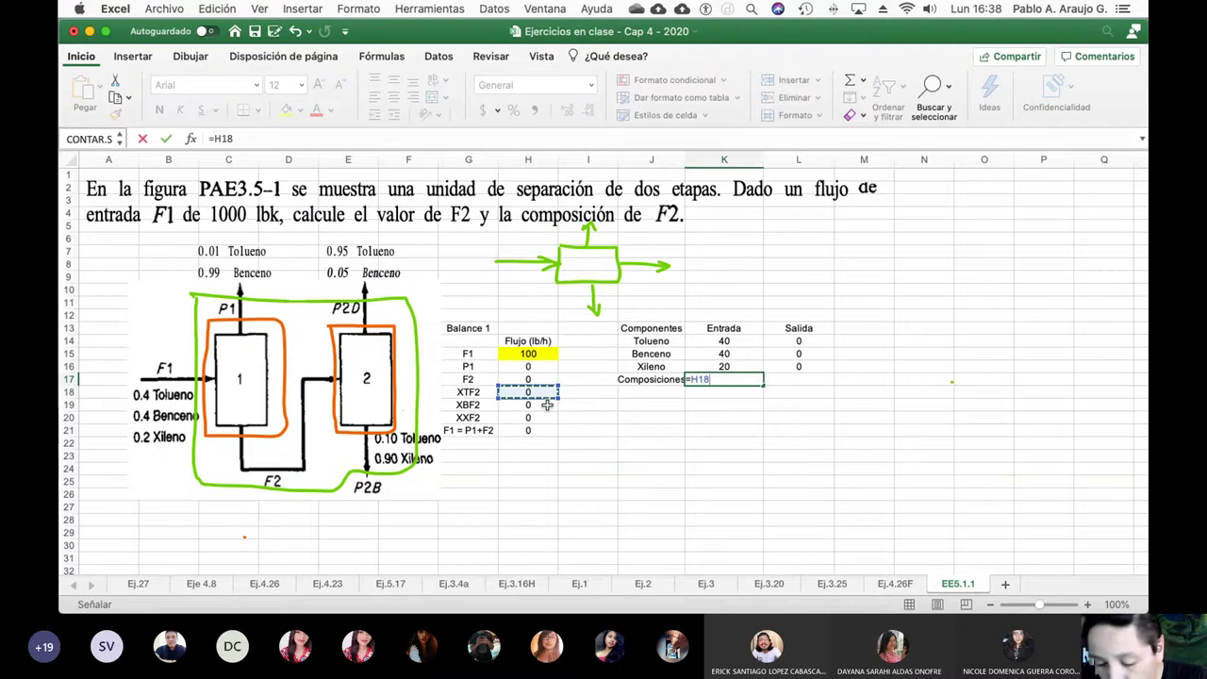
text(+)
click(529, 404)
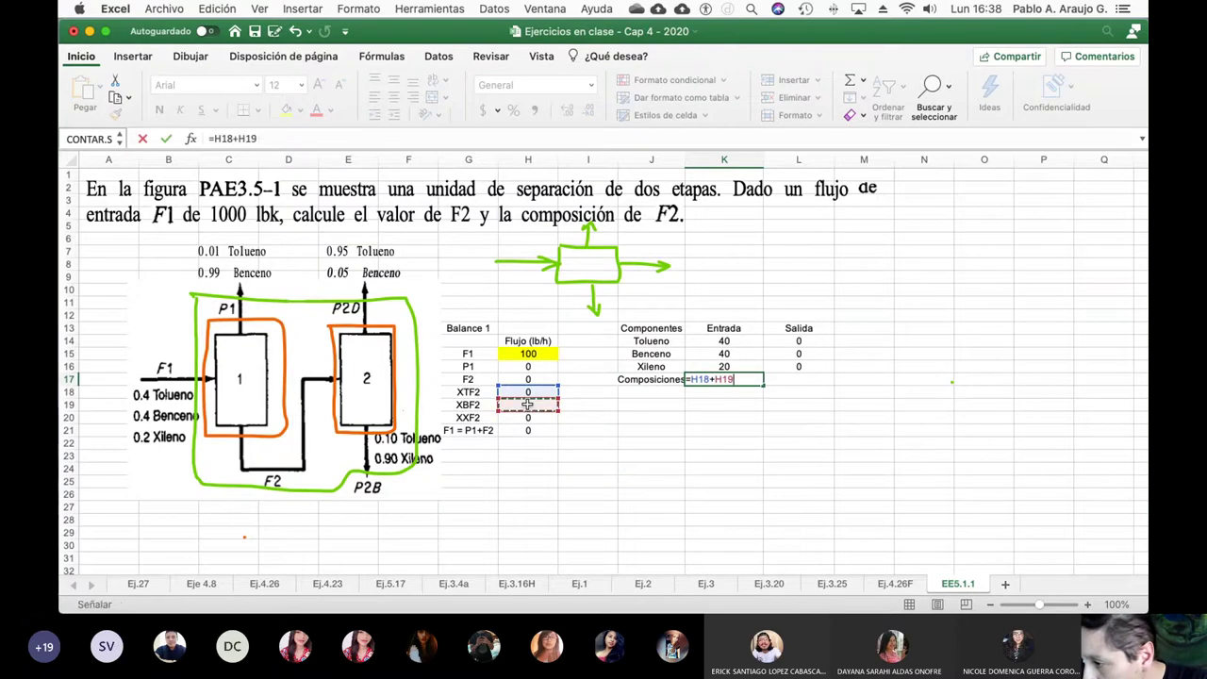
text(+)
click(531, 417)
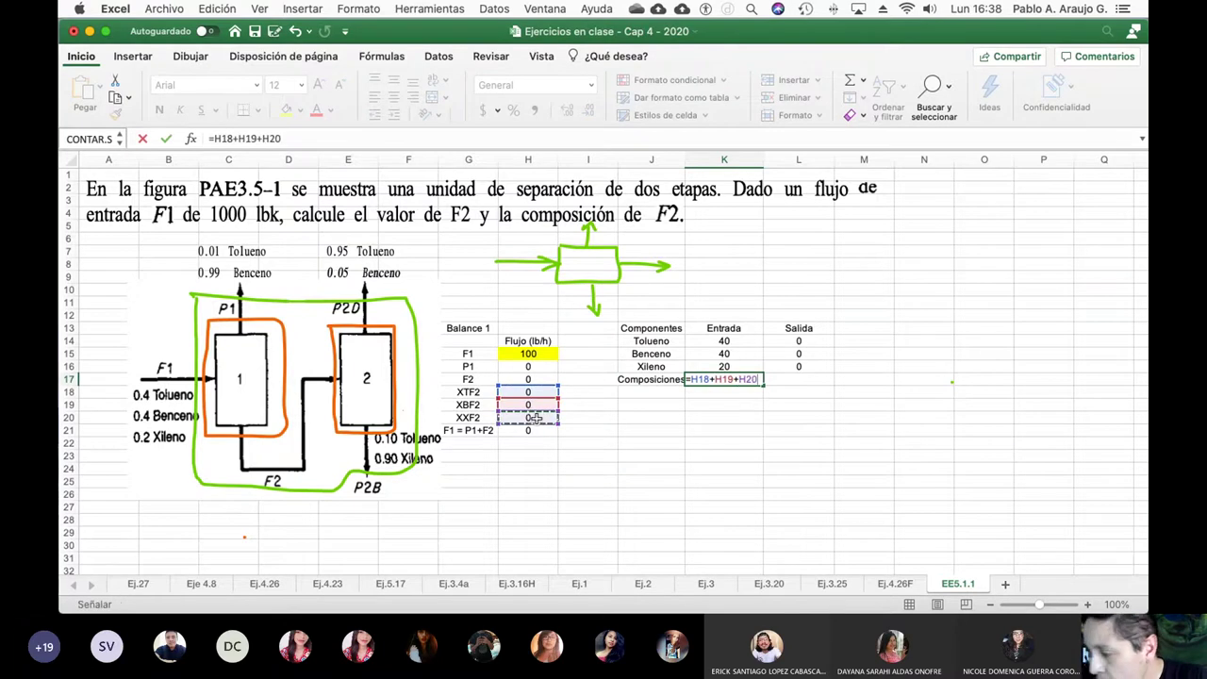
key(Return)
Step: Enter 1 in L17 as the Salida value of the Composiciones row
key(Up)
key(Right)
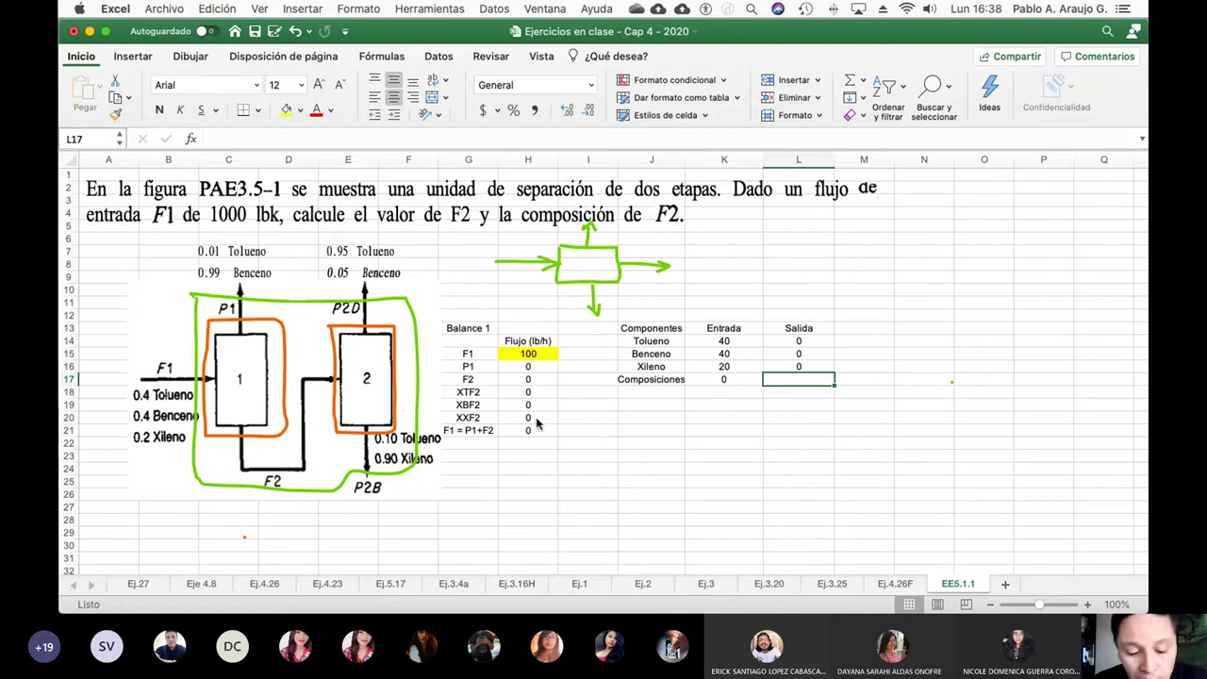
text(1)
key(Return)
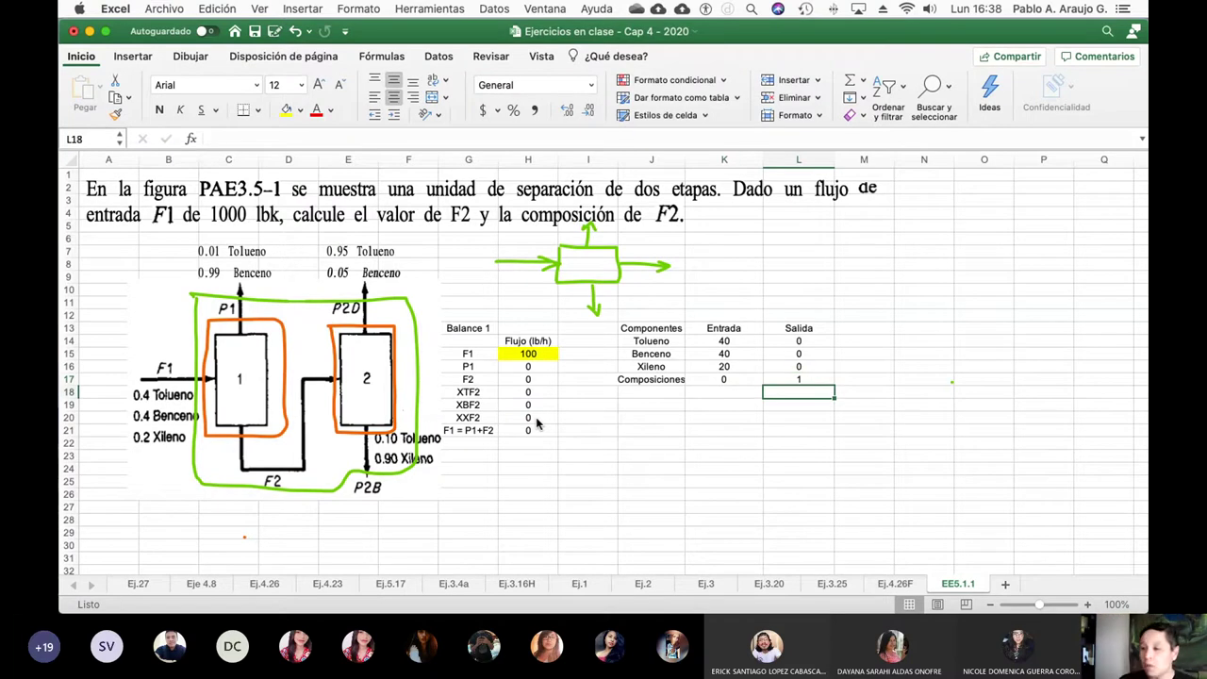
click(577, 283)
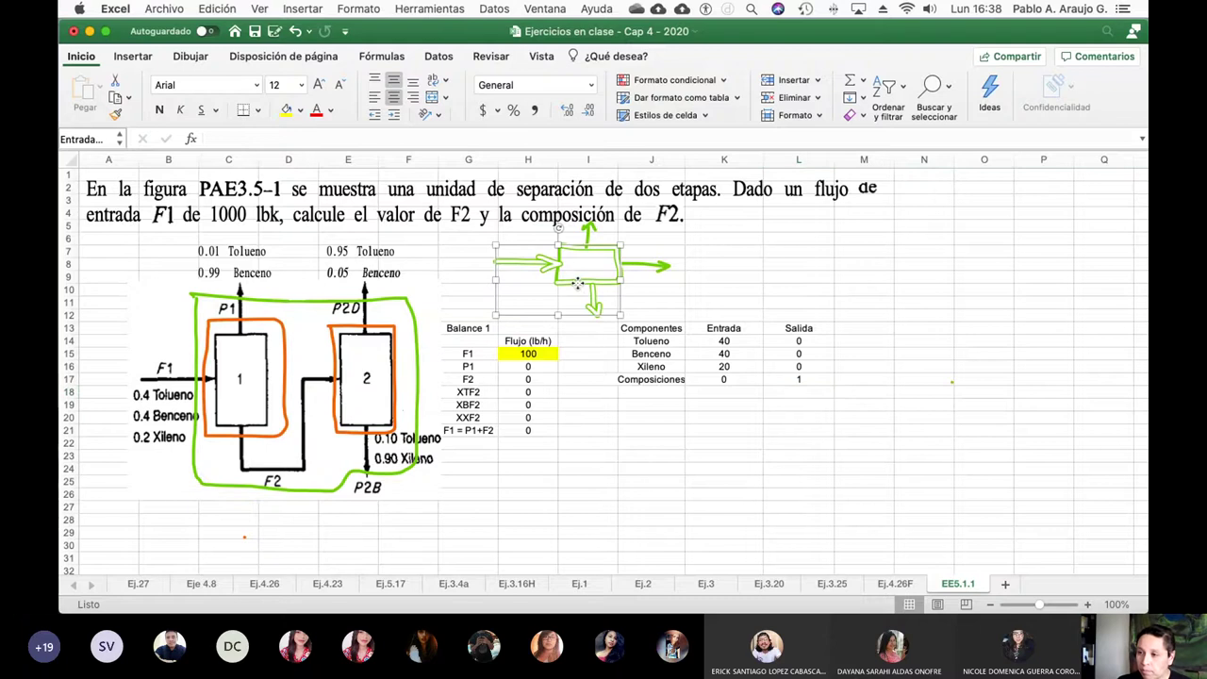
key(Delete)
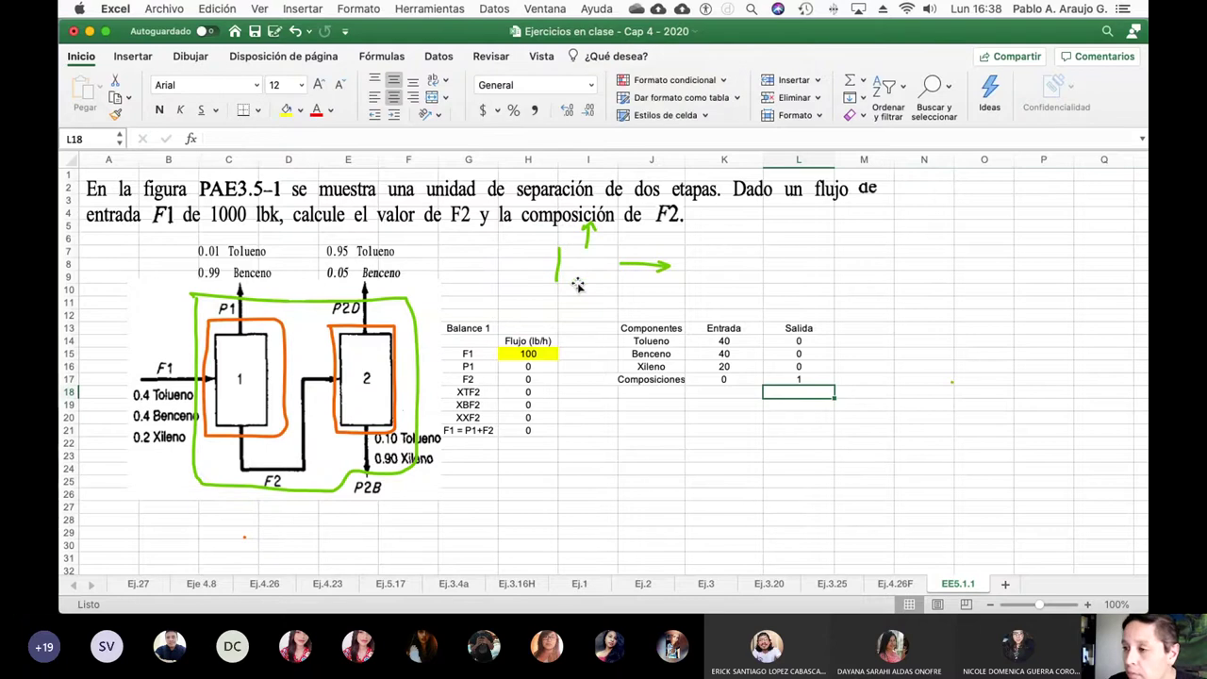
key(super+z)
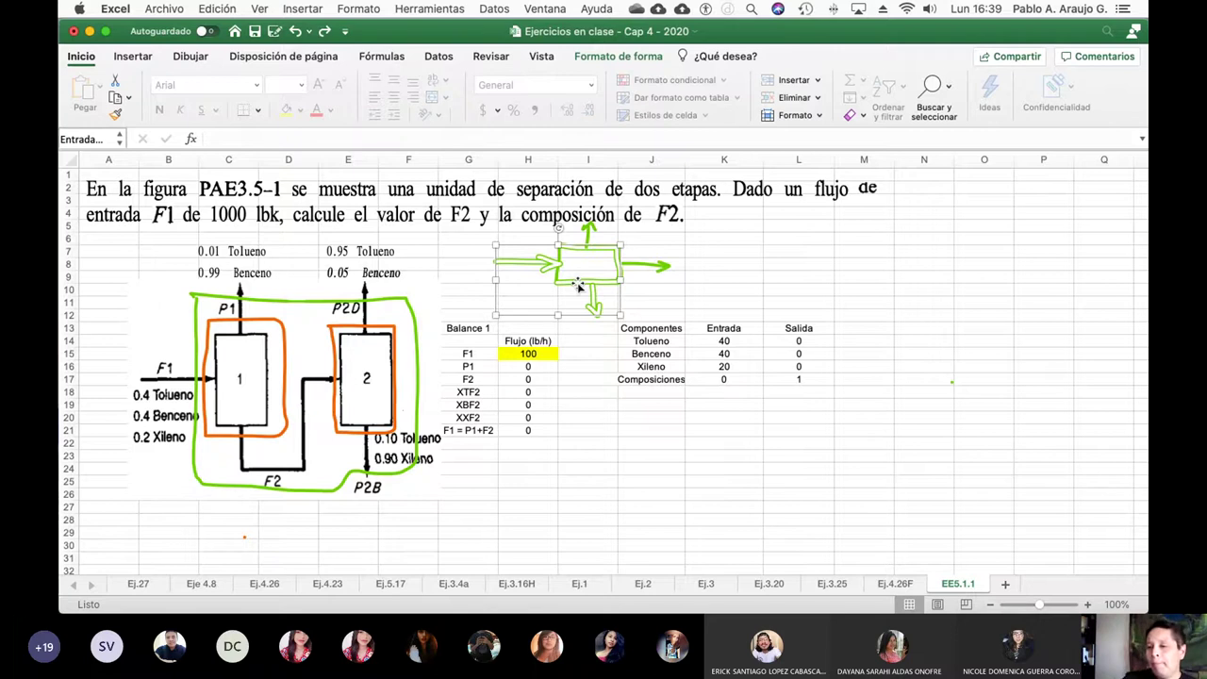
Step: Enter the heading Balance 2 in G23, below the first balance
click(487, 458)
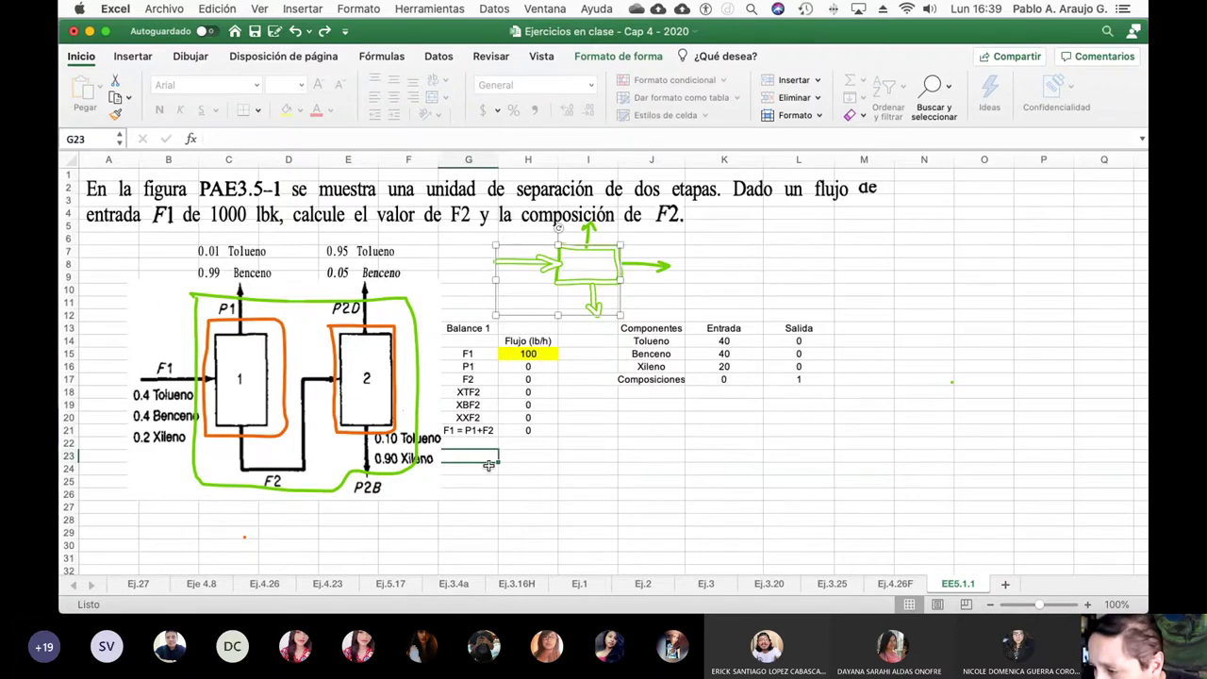
text(Ba)
text(lance)
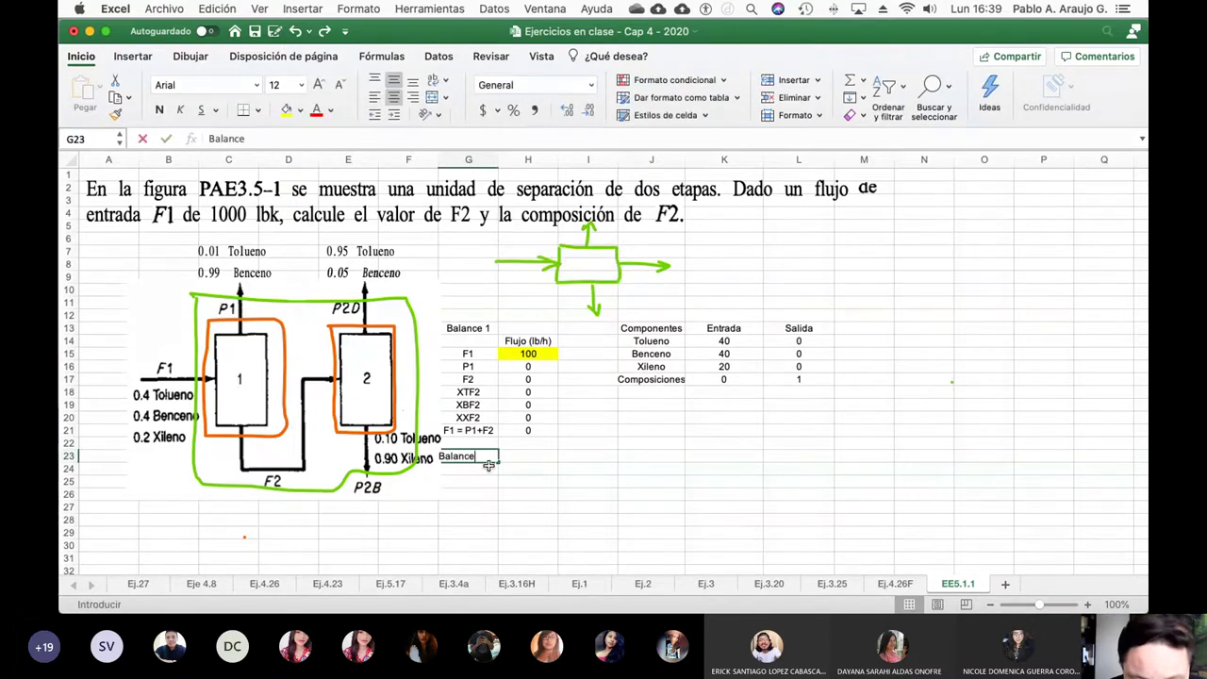
text( 2)
key(Return)
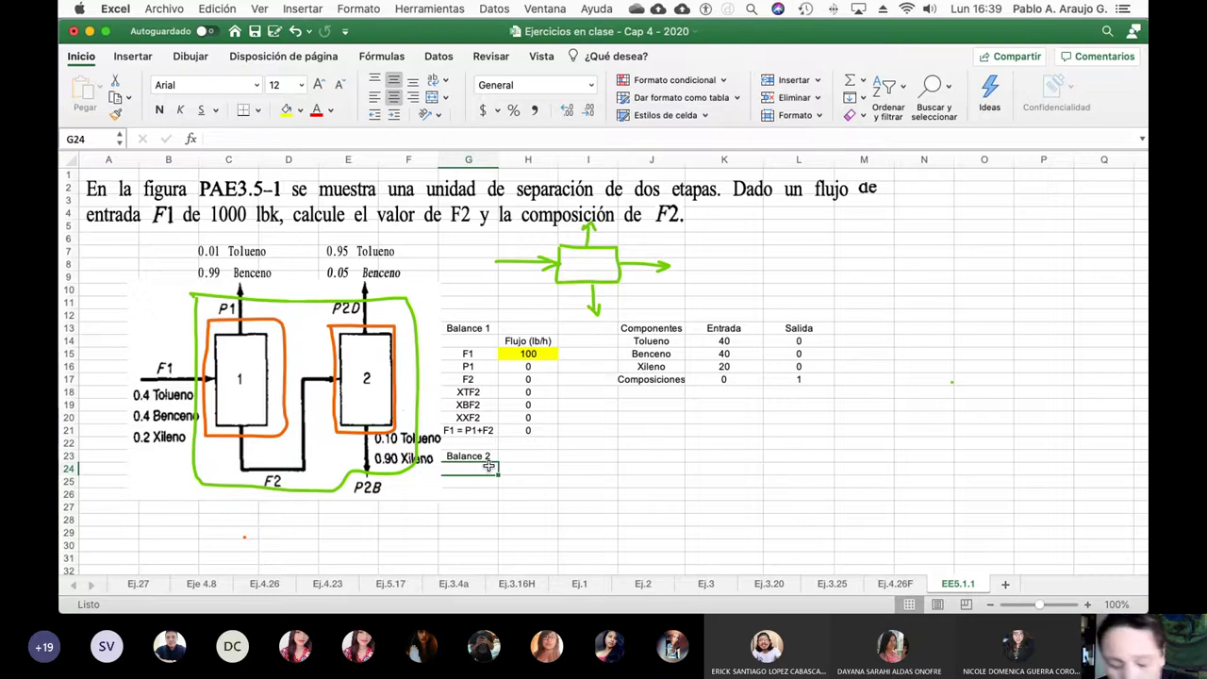
Step: Add an F2 row to Balance 2 in G24 and link H24 to the first balance with =H17
text(F2)
key(Return)
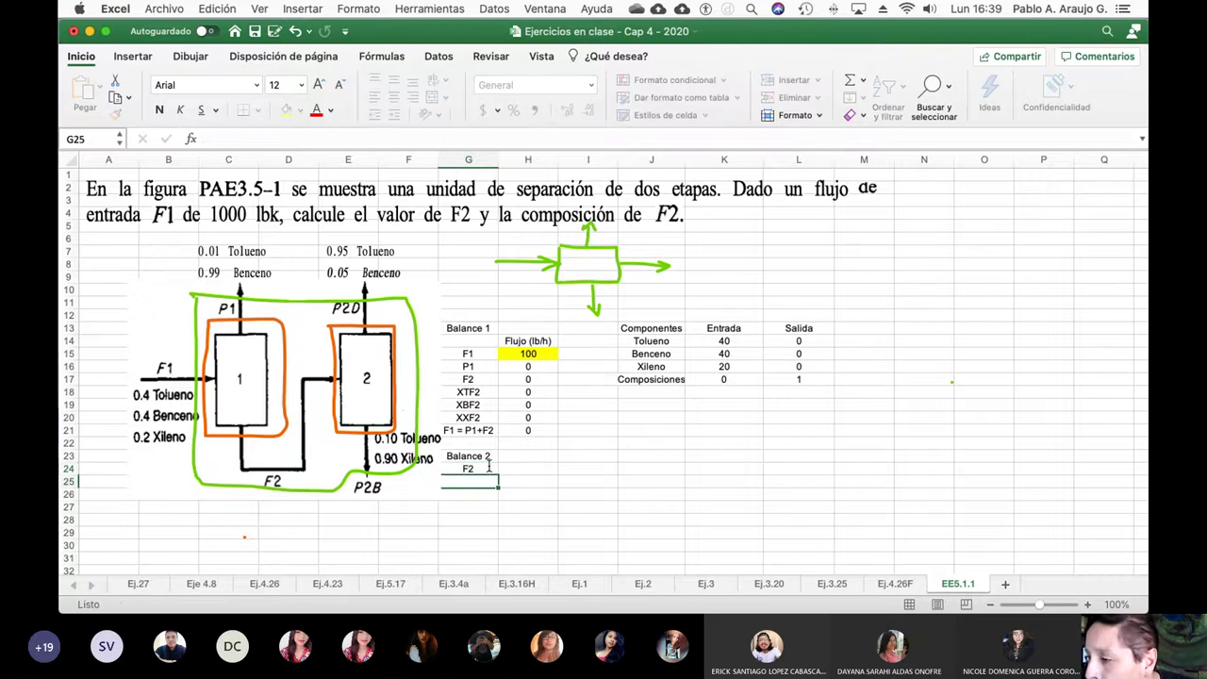
key(Up)
key(Right)
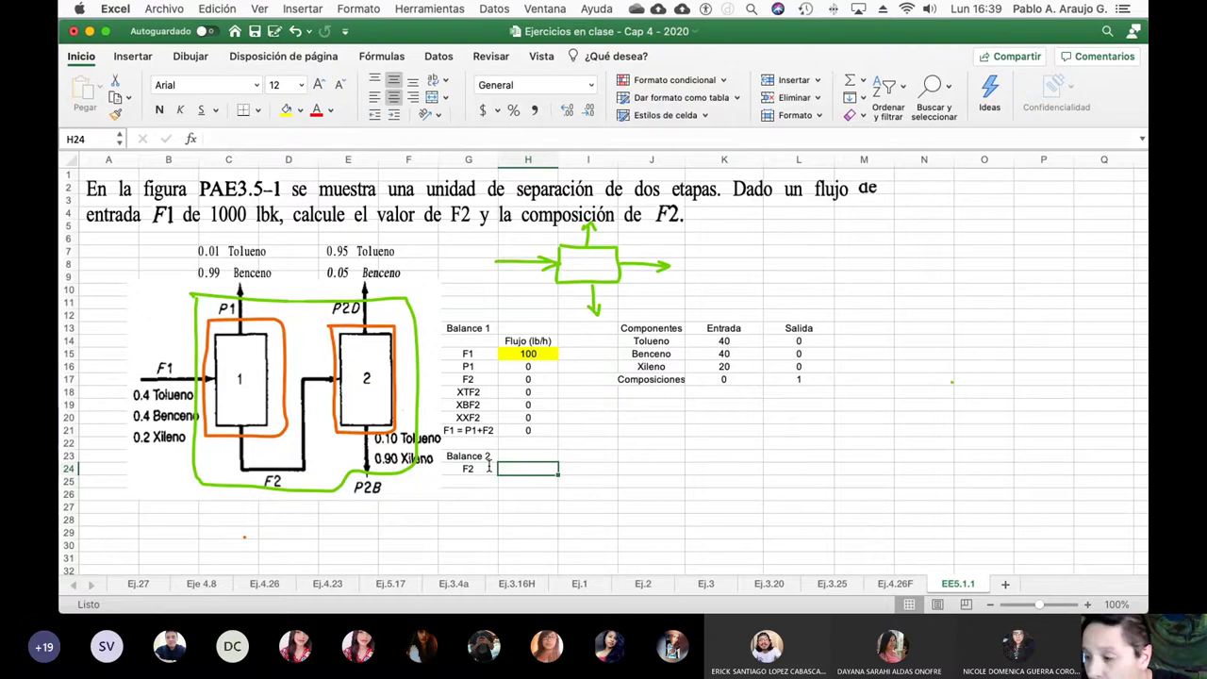
text(=H17)
key(Return)
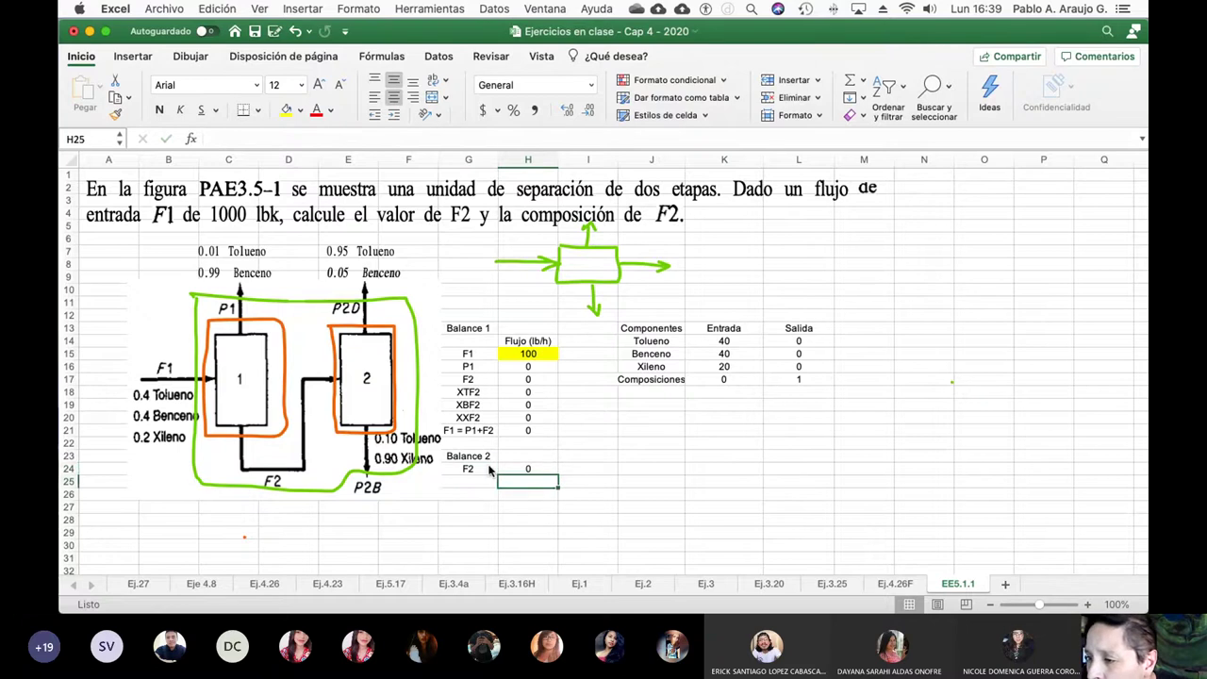
Step: Add a P2D row to Balance 2 in G25 with a starting value of 0 in H25
key(Left)
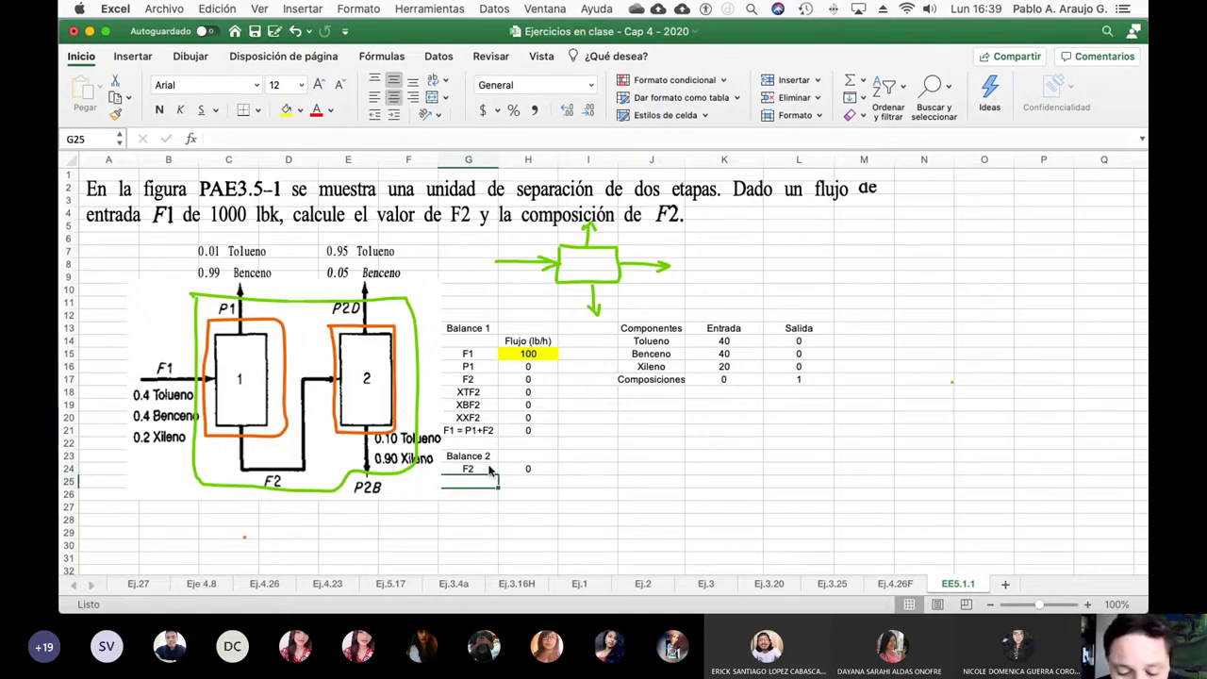
text(P2D)
key(Return)
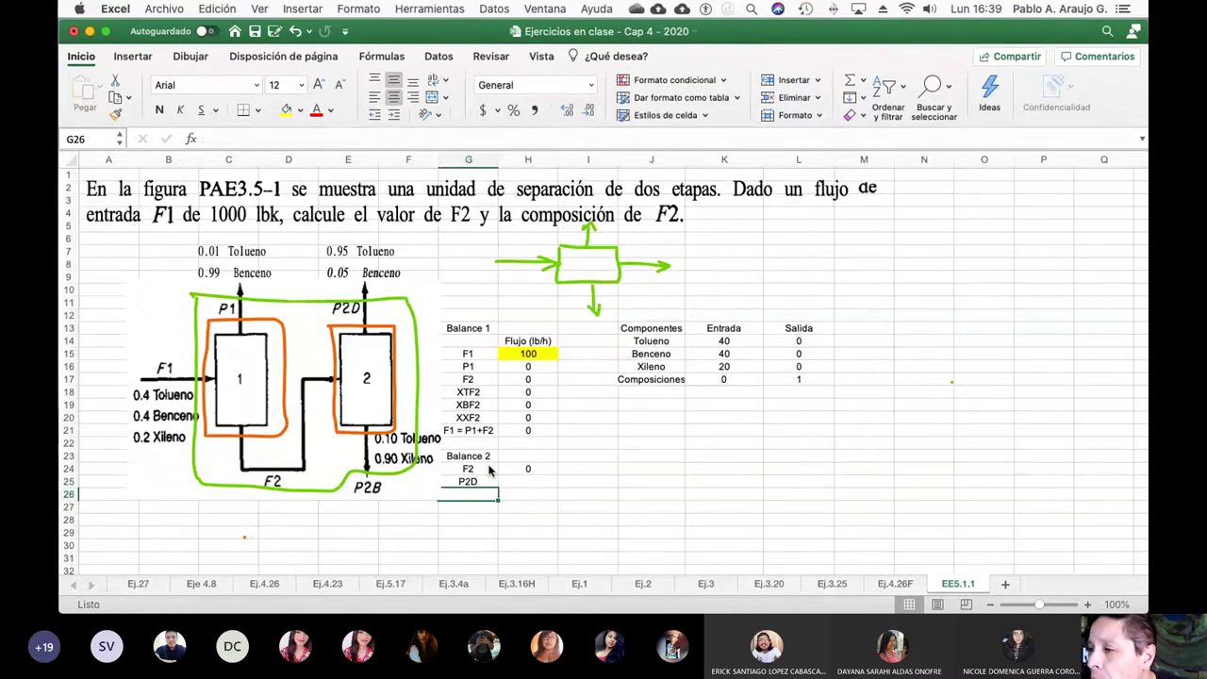
key(Up)
key(Right)
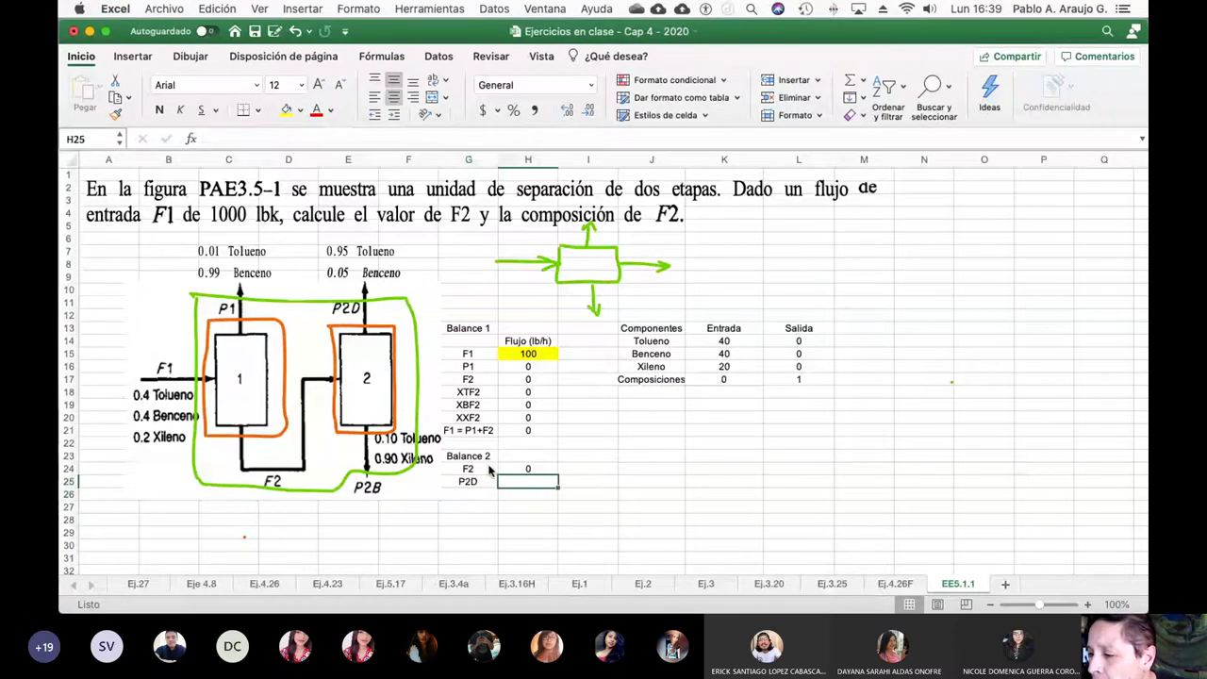
text(0)
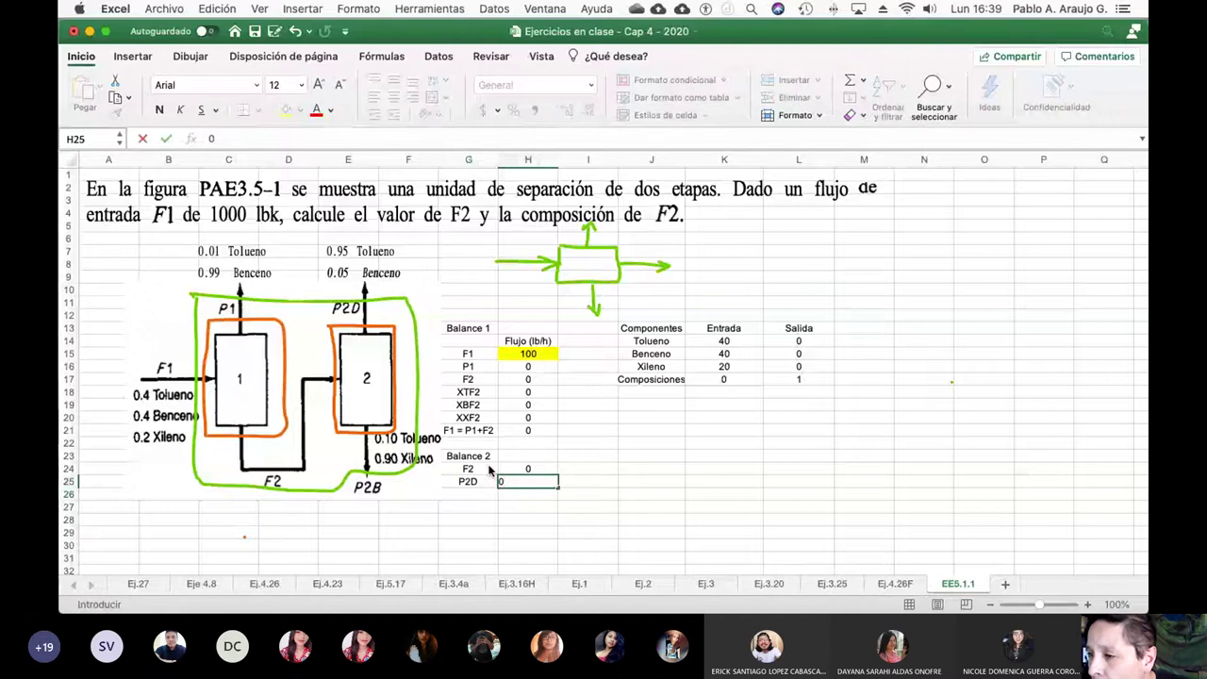
key(Return)
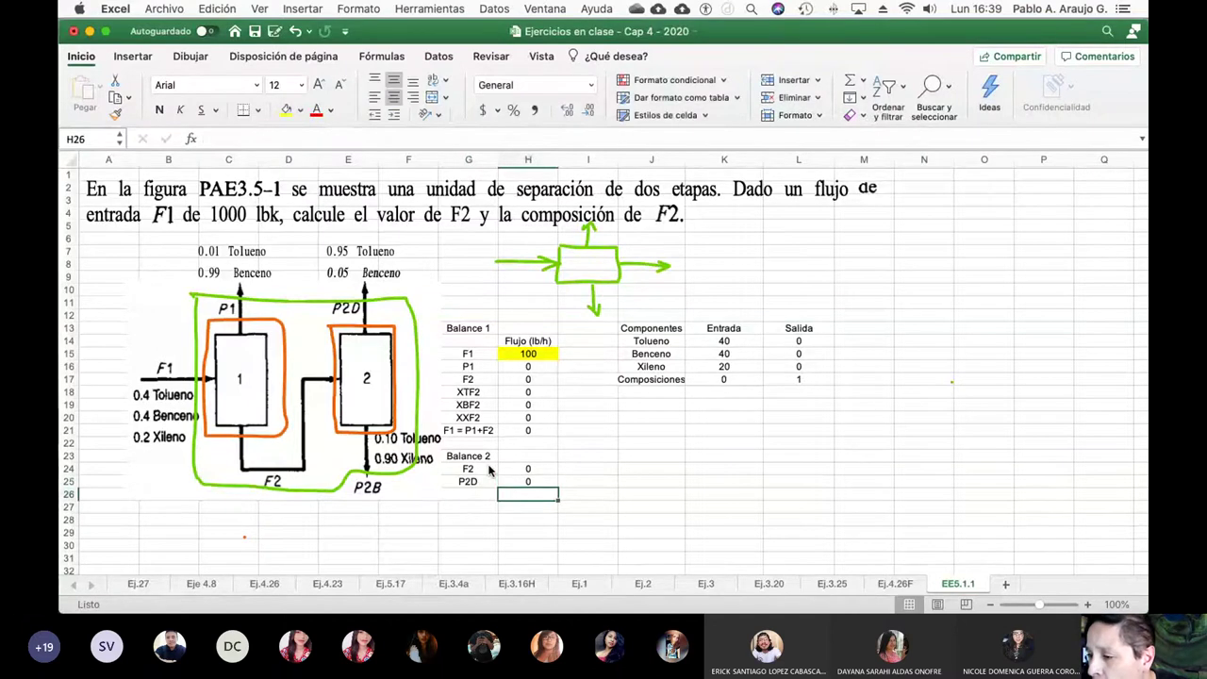
Step: Add a P2B row to Balance 2 in G26 with a starting value of 0 in H26
key(Left)
text(P2D)
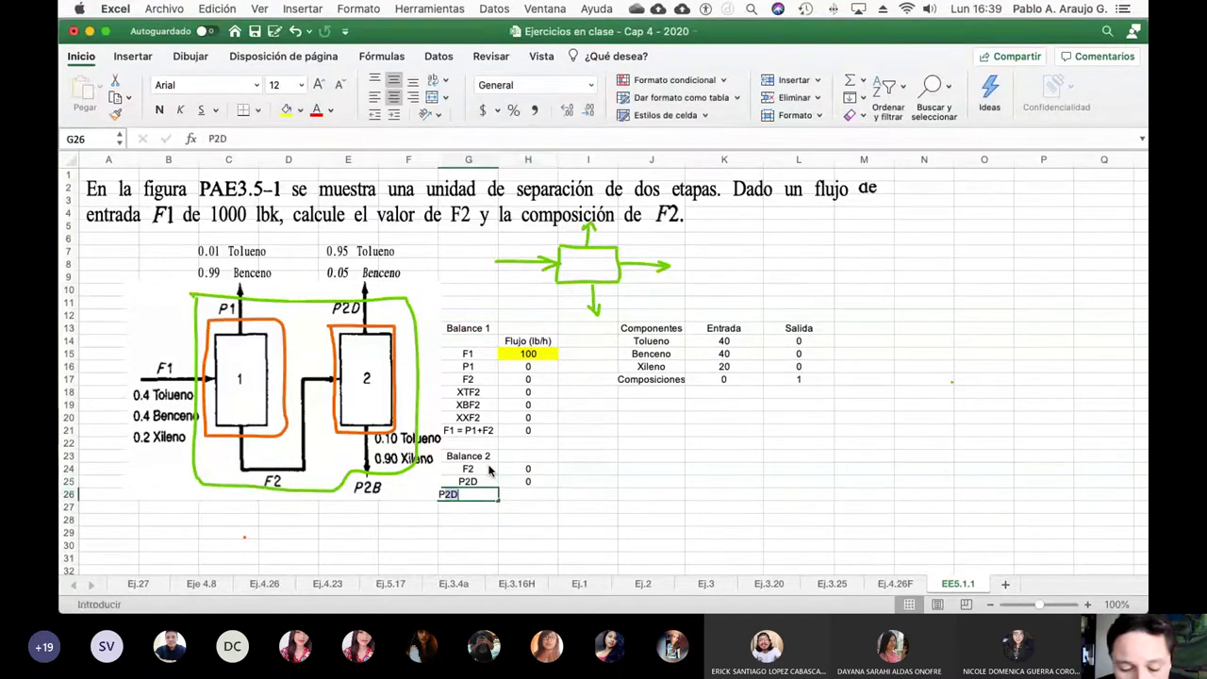
key(Return)
key(Up)
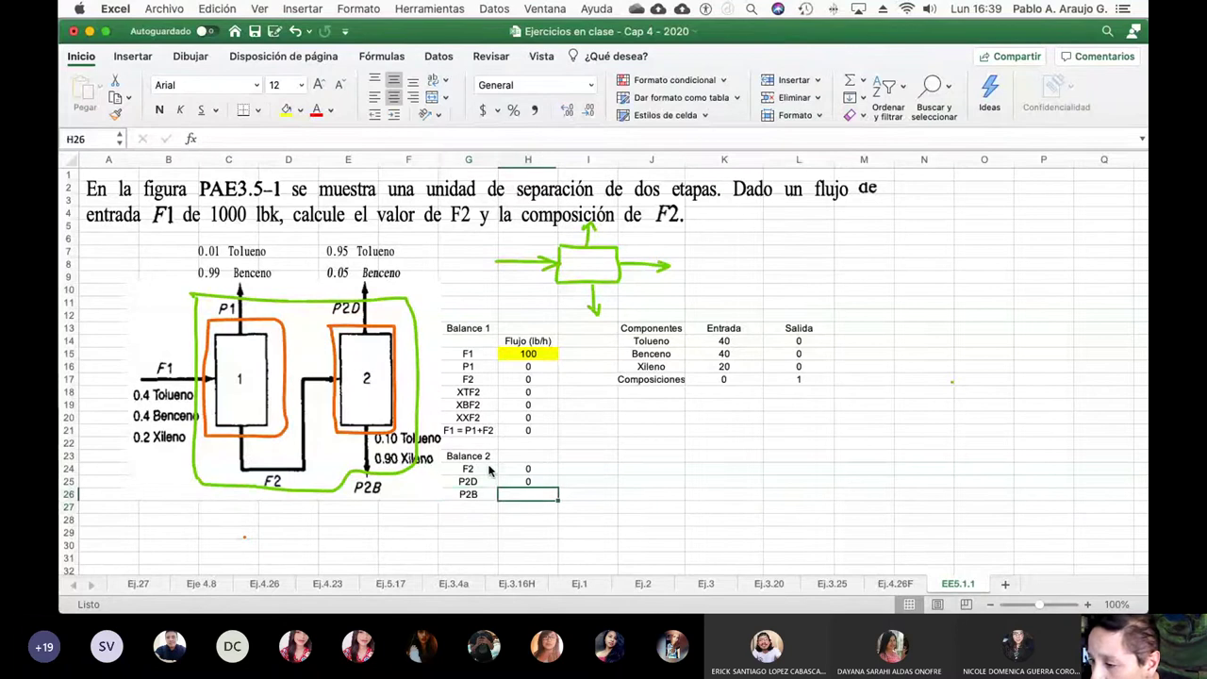
text(P2B)
key(Tab)
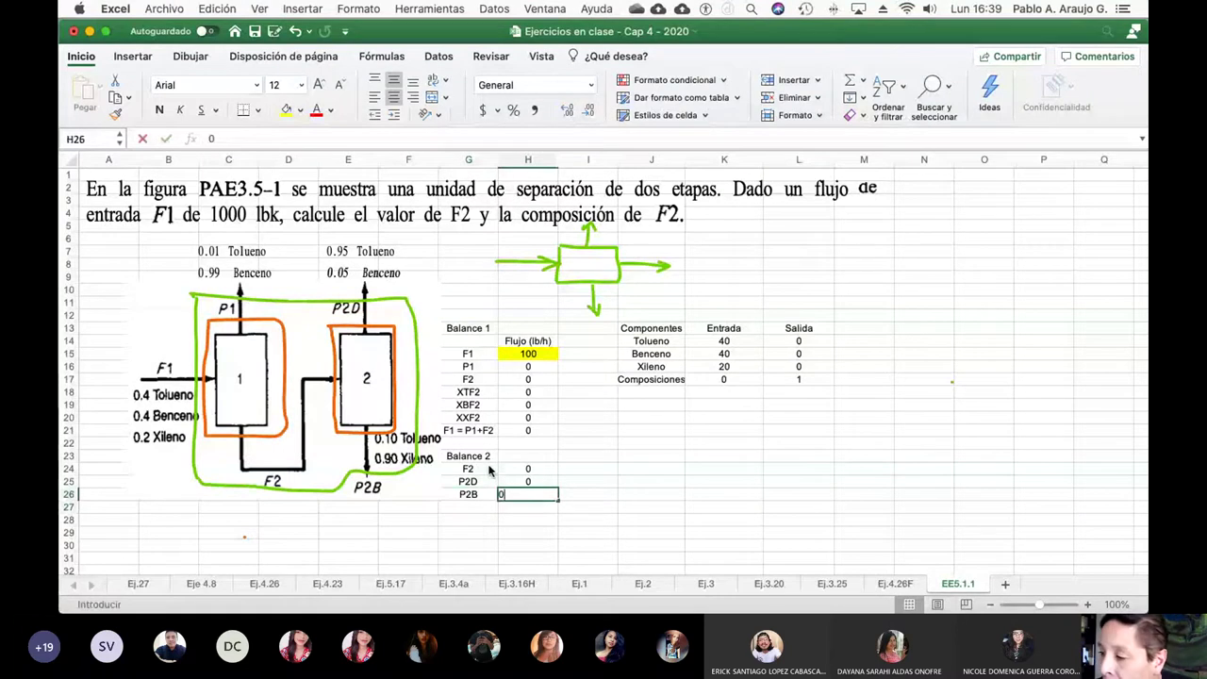
text(0)
key(Return)
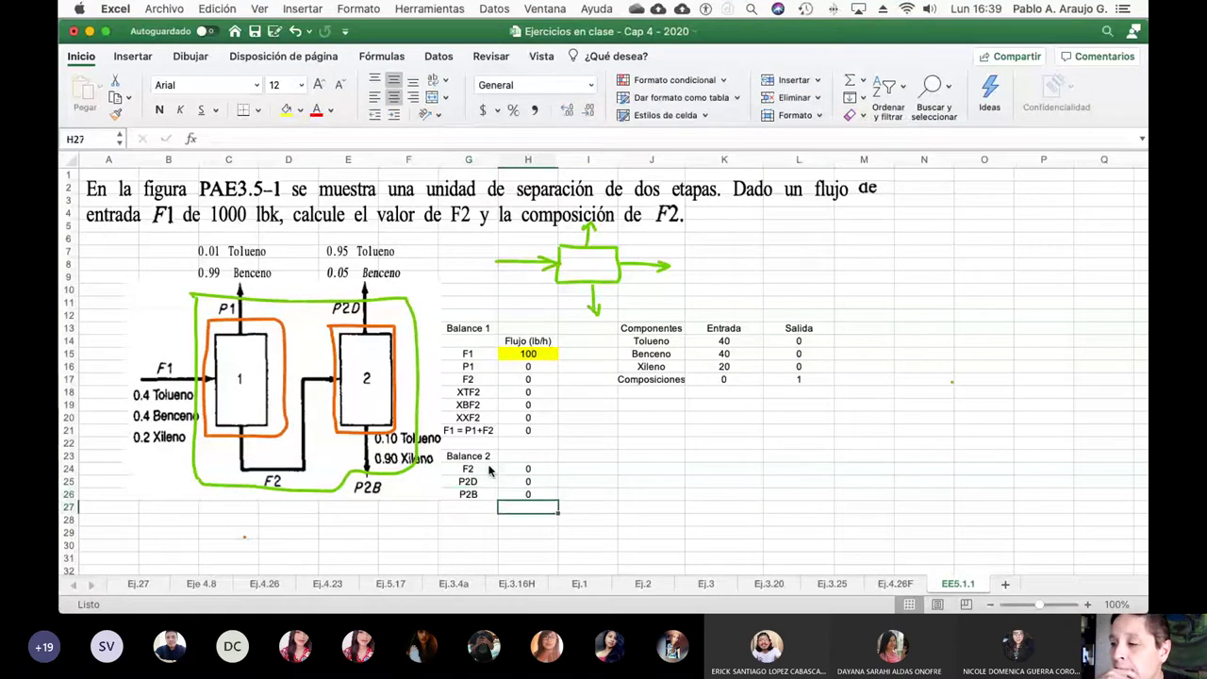
Step: Label G27 with the overall stage 2 balance F2=P2D+P2B
key(Left)
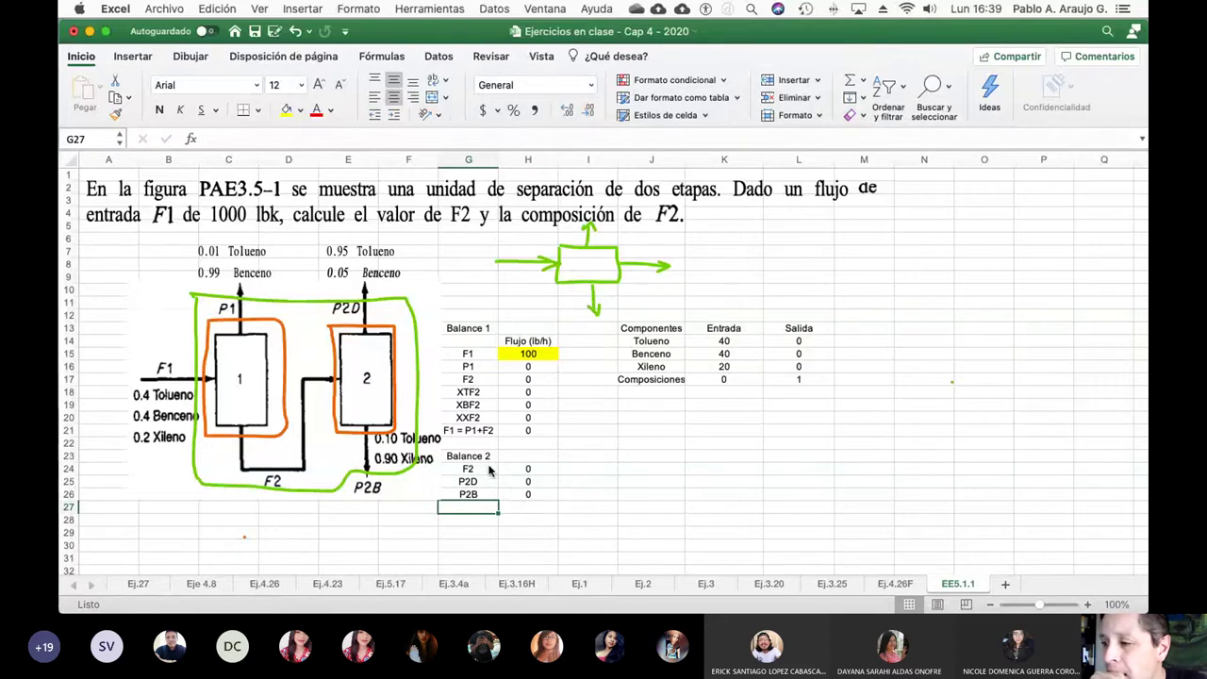
text(F2)
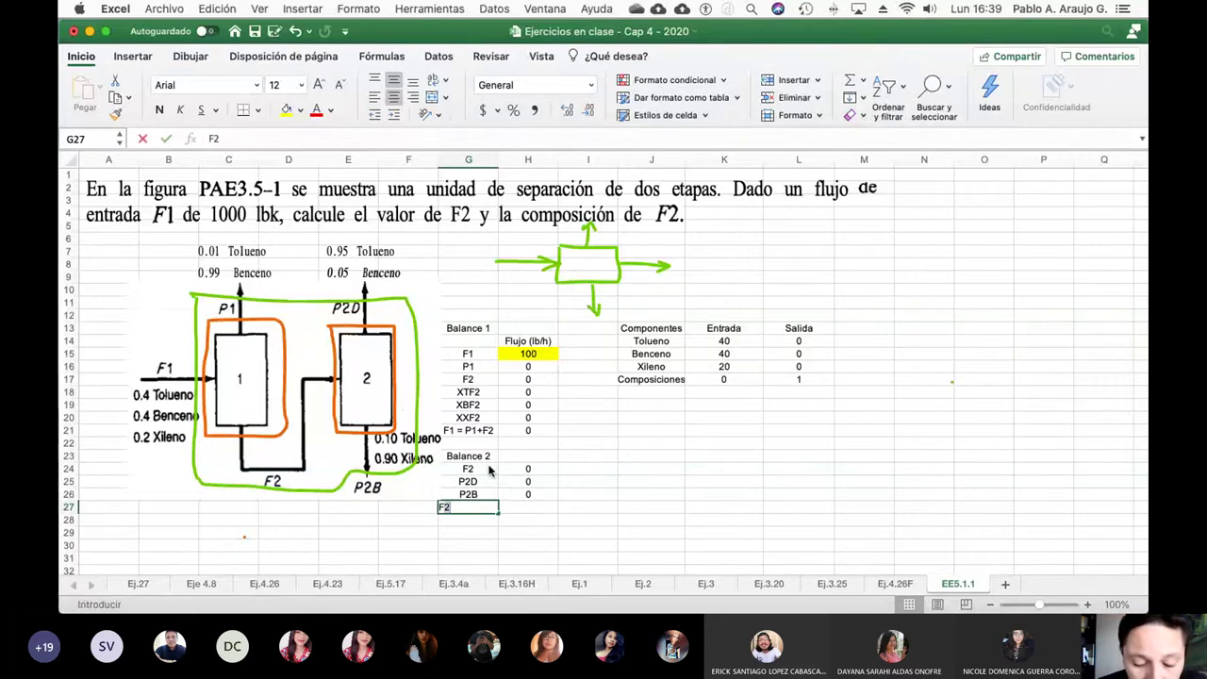
text(=)
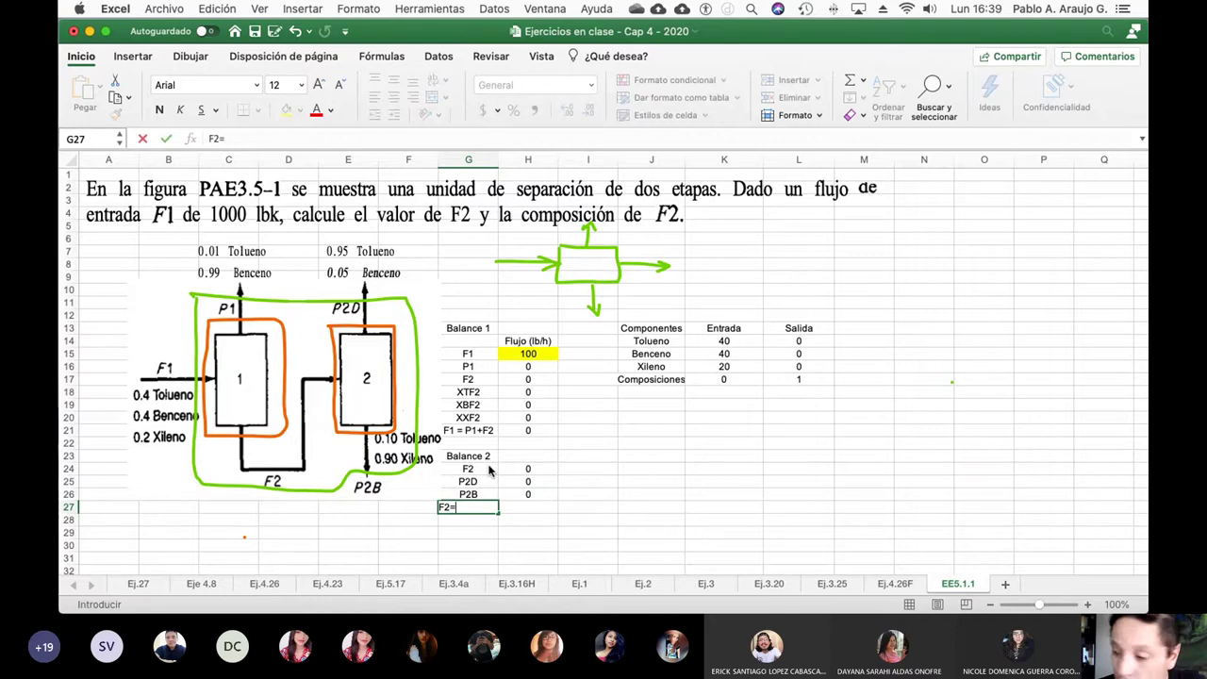
text(P)
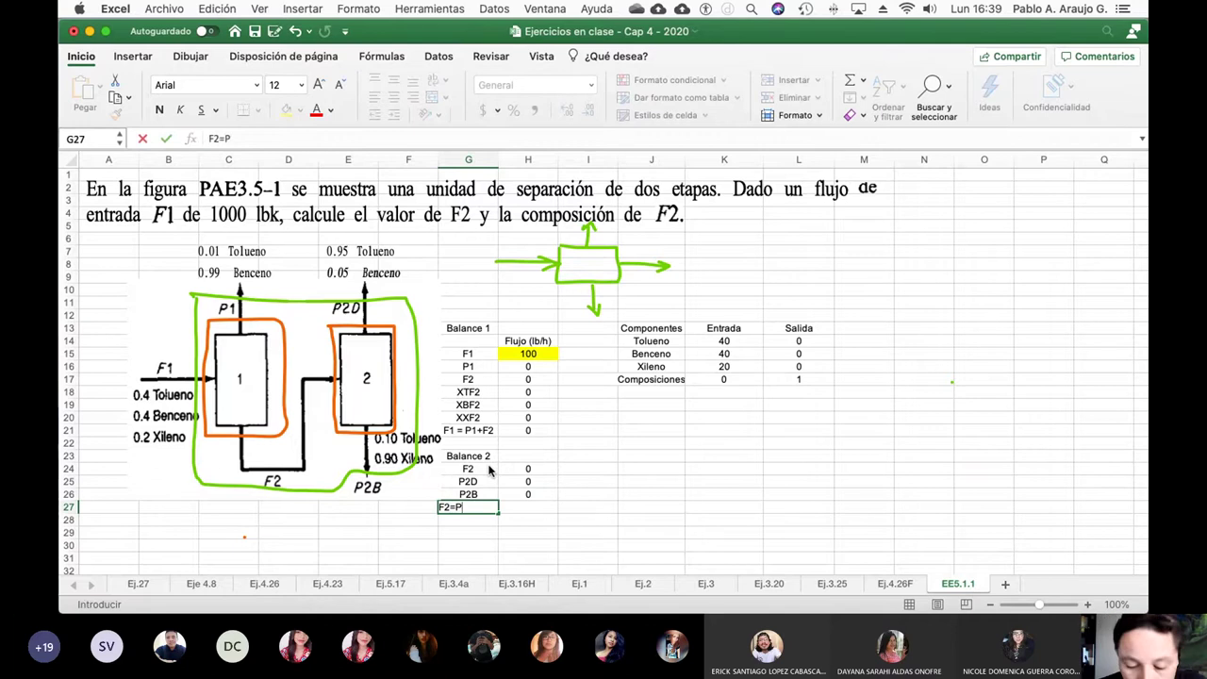
text(2D+)
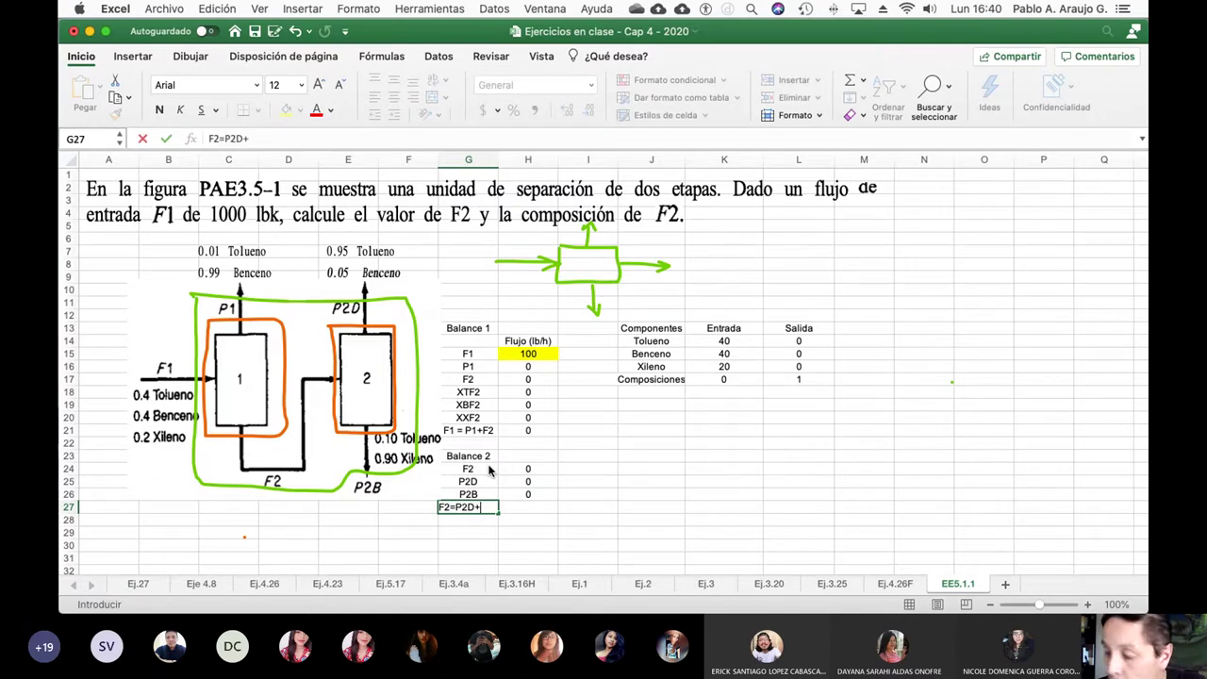
text(P2B)
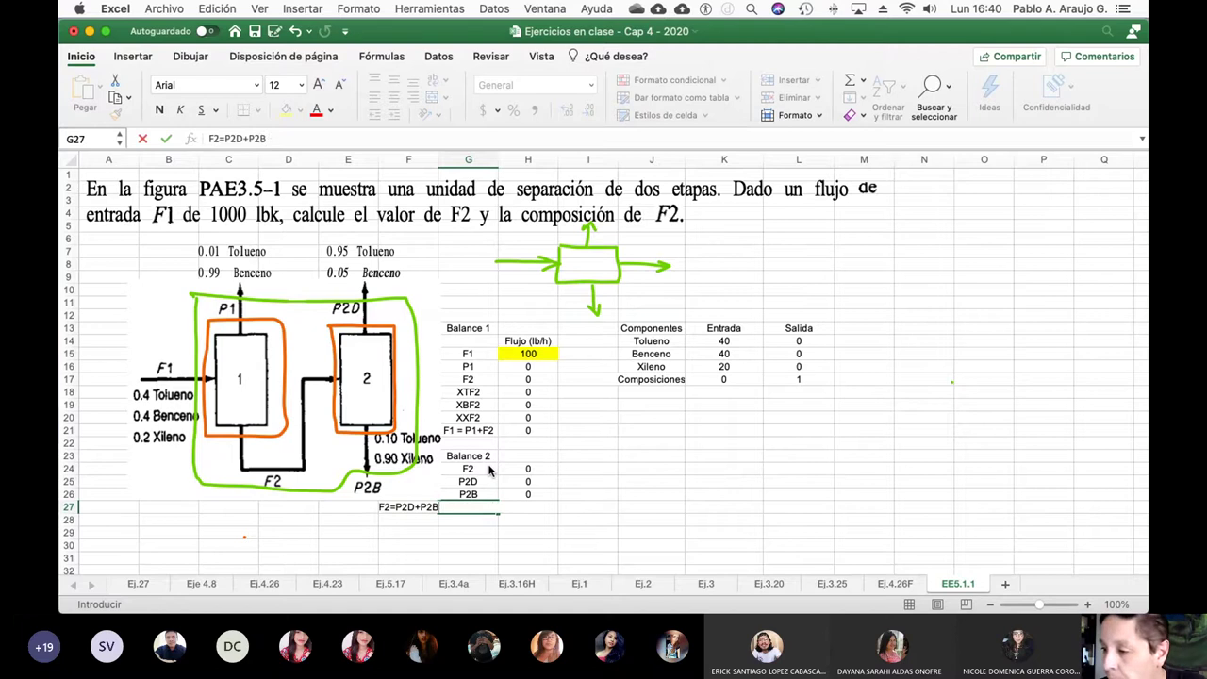
key(Return)
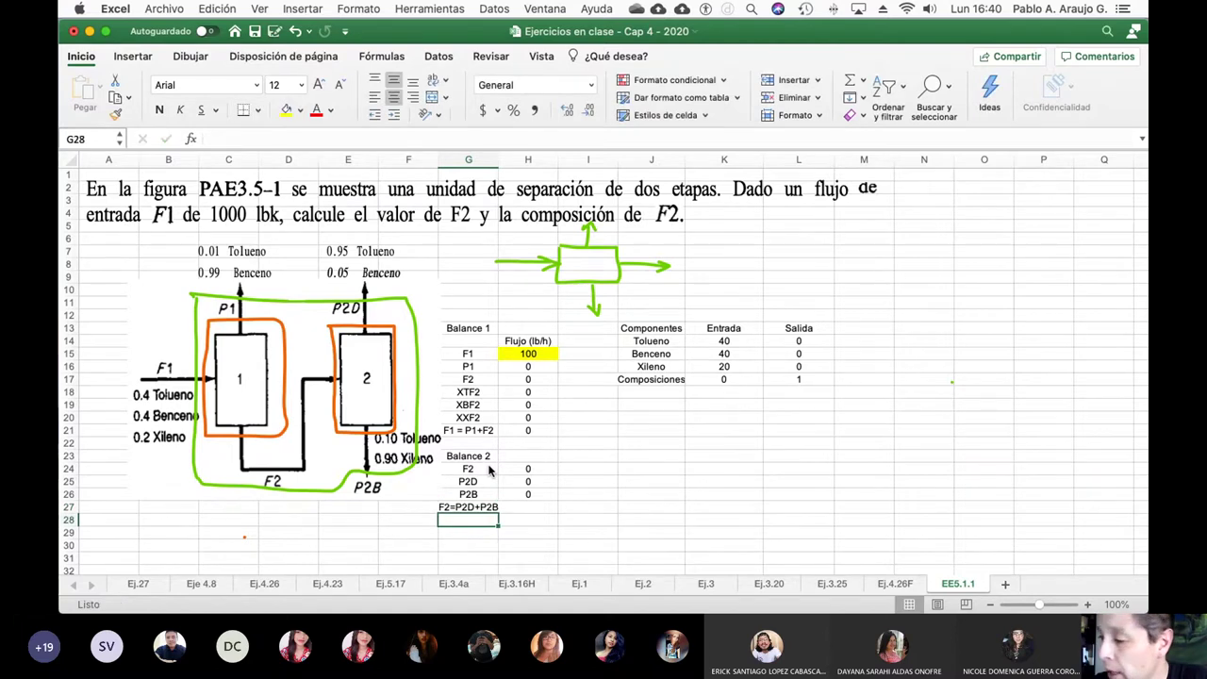
Step: Fill the overall balance result cell H21 of Balance 1 with yellow
right_click(526, 431)
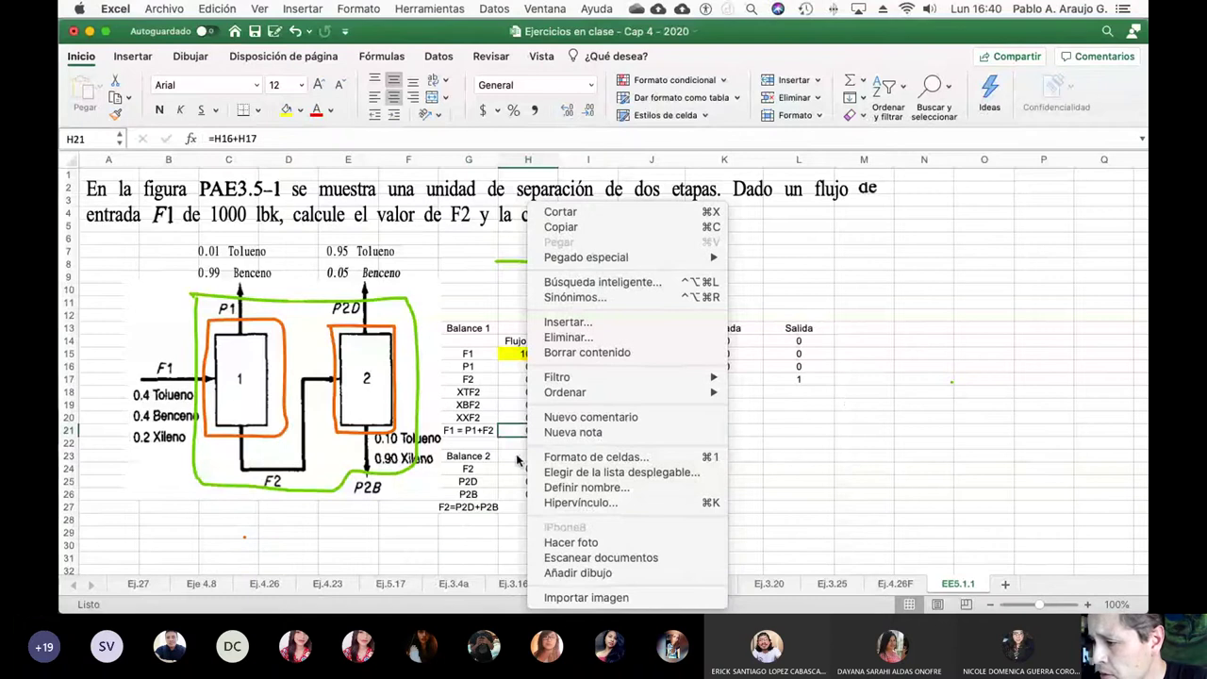
click(882, 424)
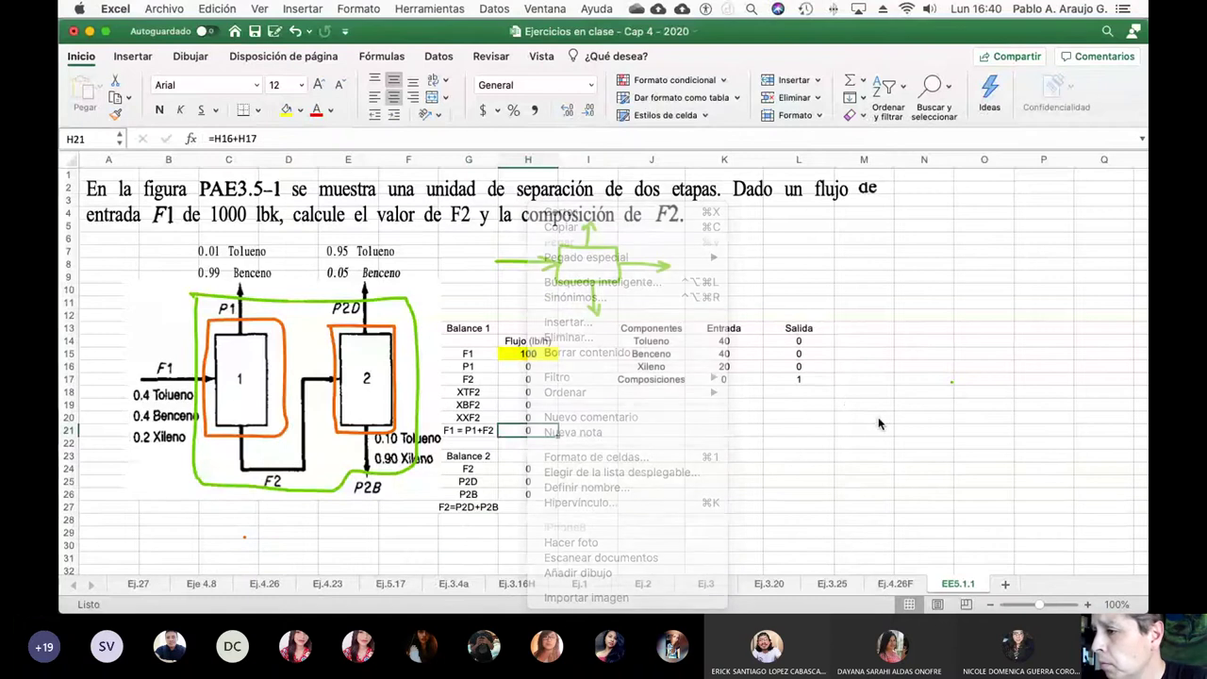
click(302, 110)
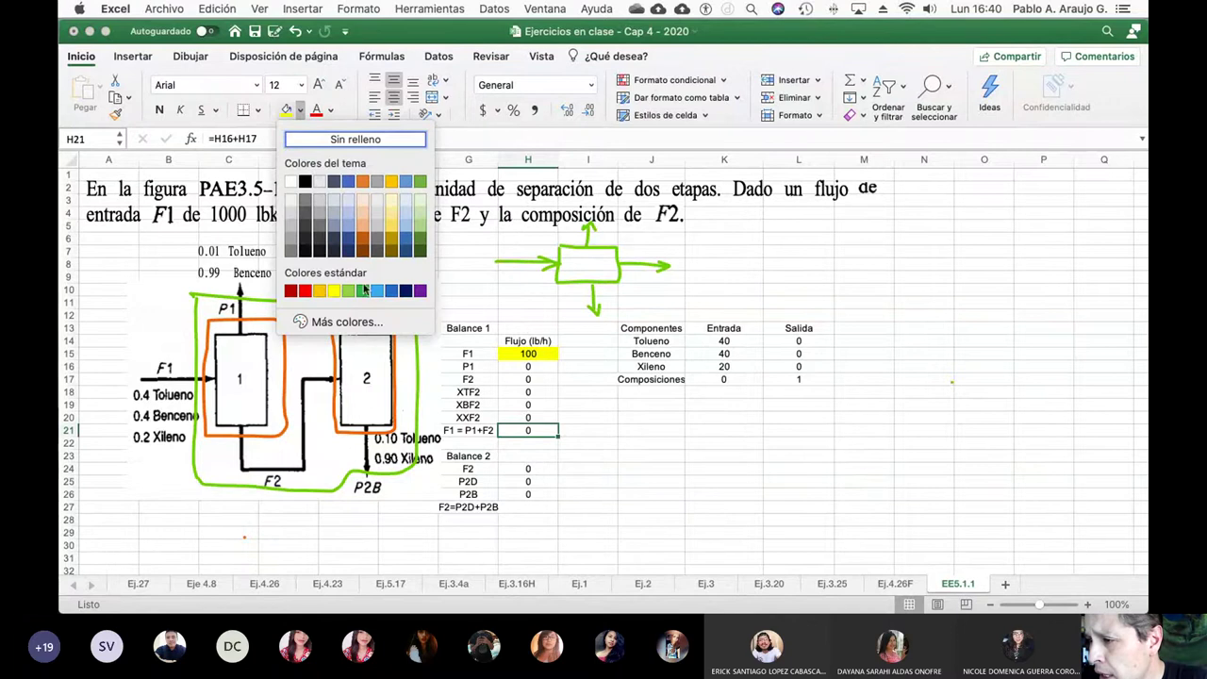
click(334, 290)
click(701, 494)
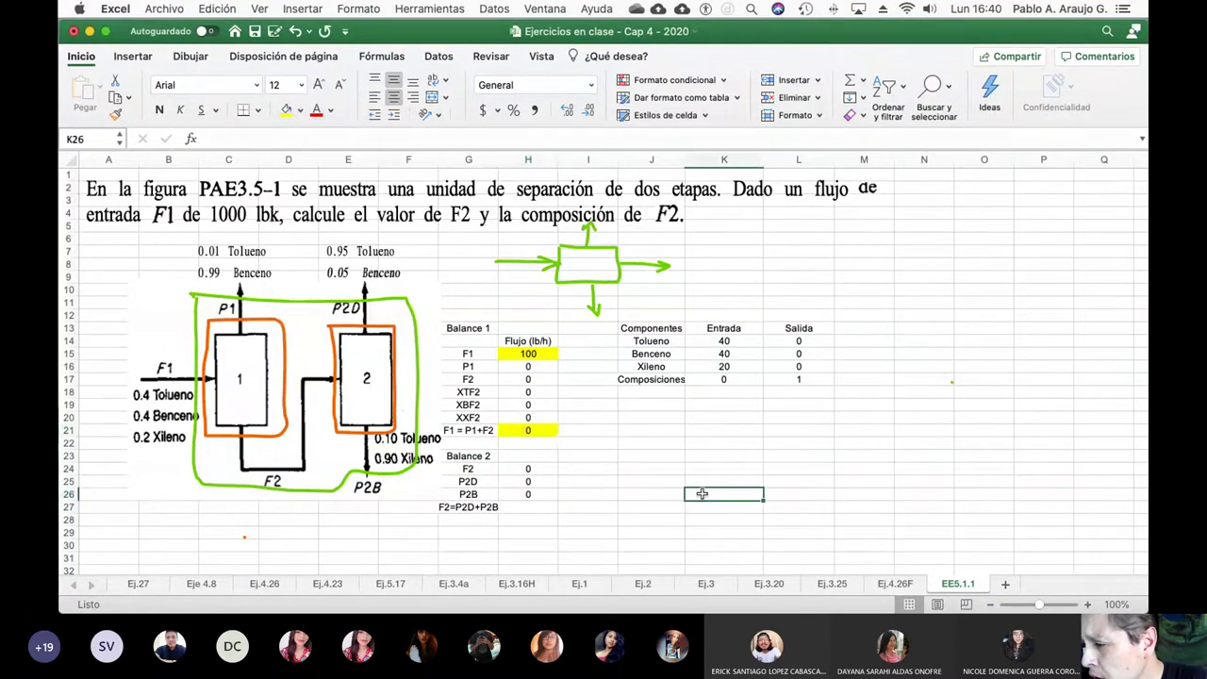
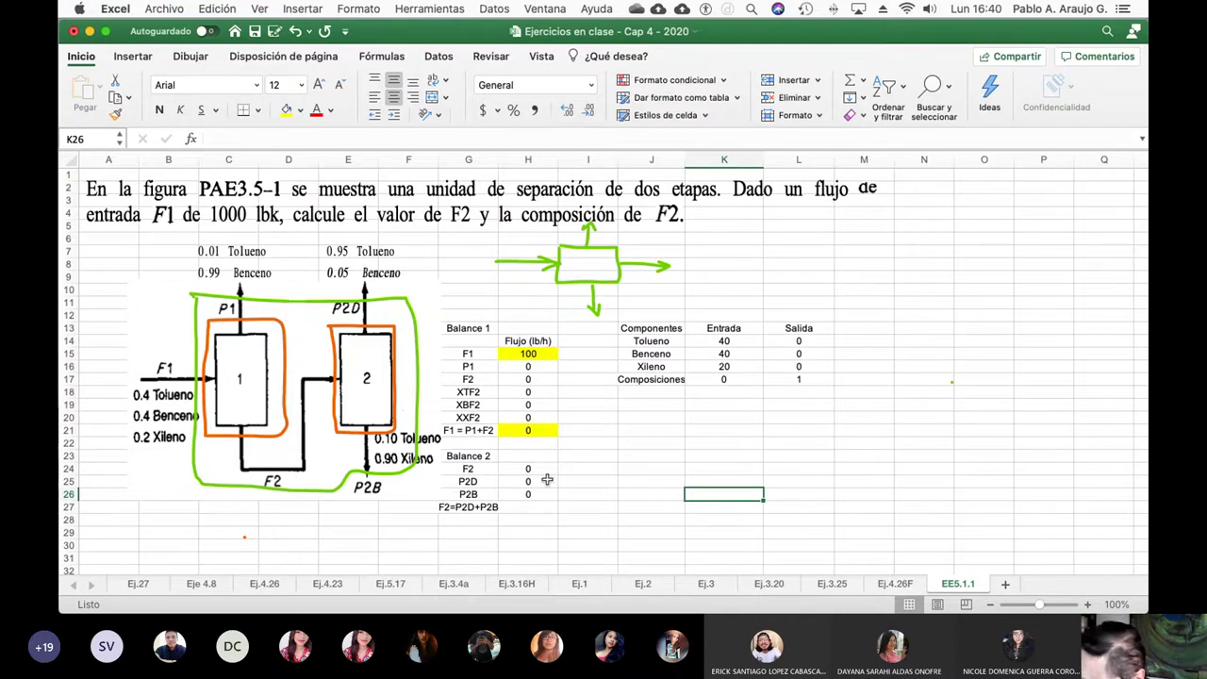
Step: Enter the heading Componentes in J23 beside the Balance 2 block
drag(547, 479, 547, 493)
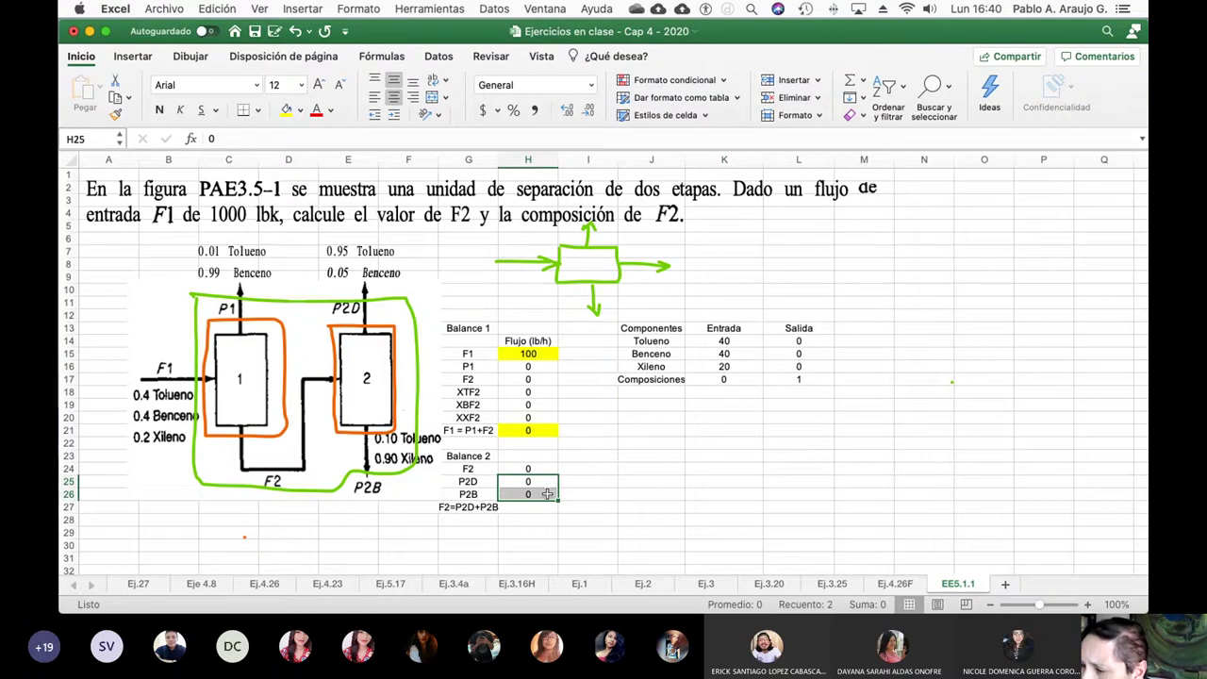
click(672, 499)
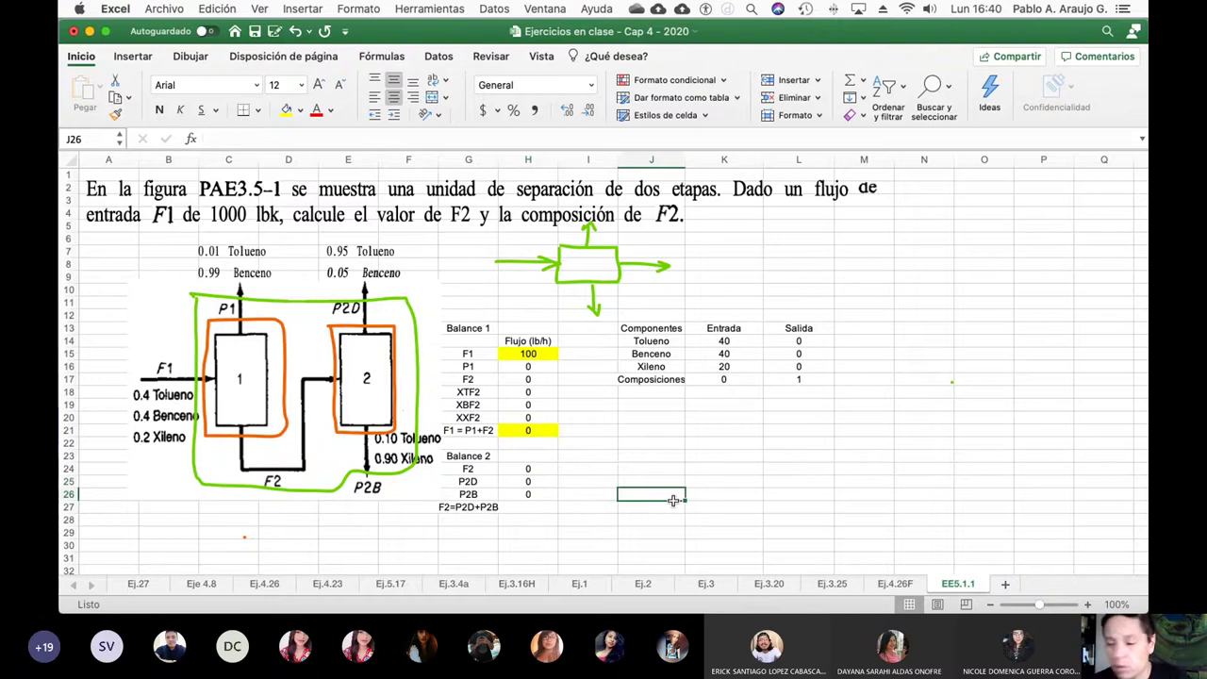
key(Up)
key(Up)
key(Up)
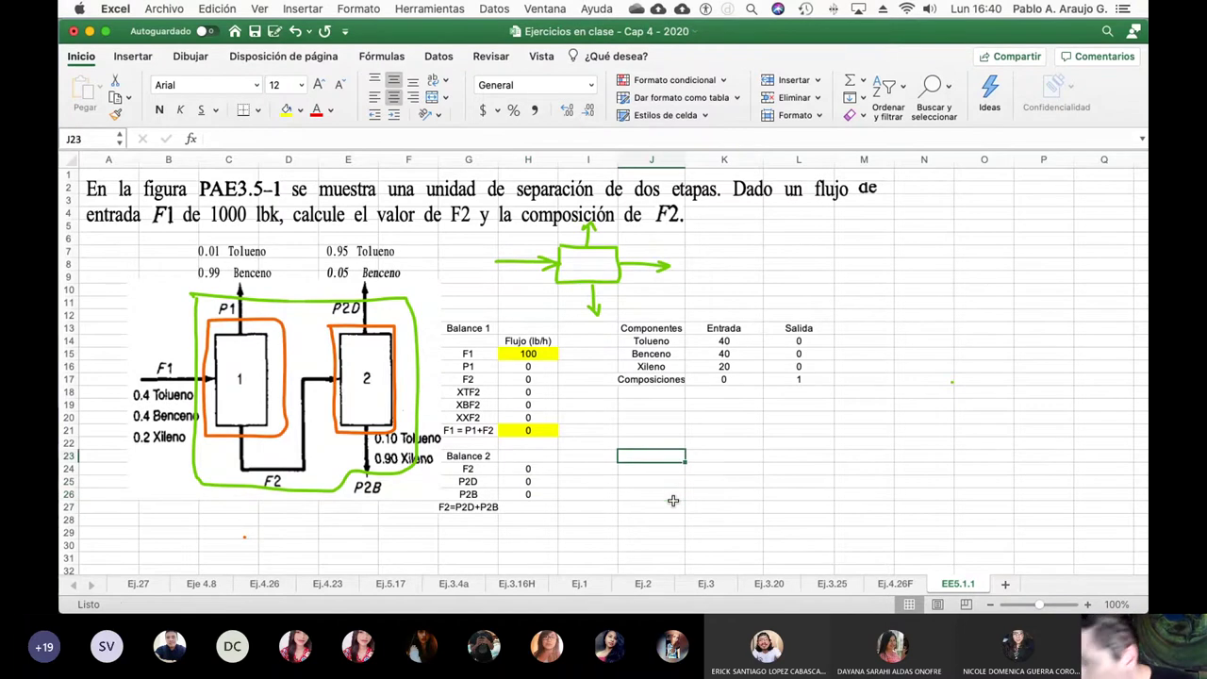
text(Componenet)
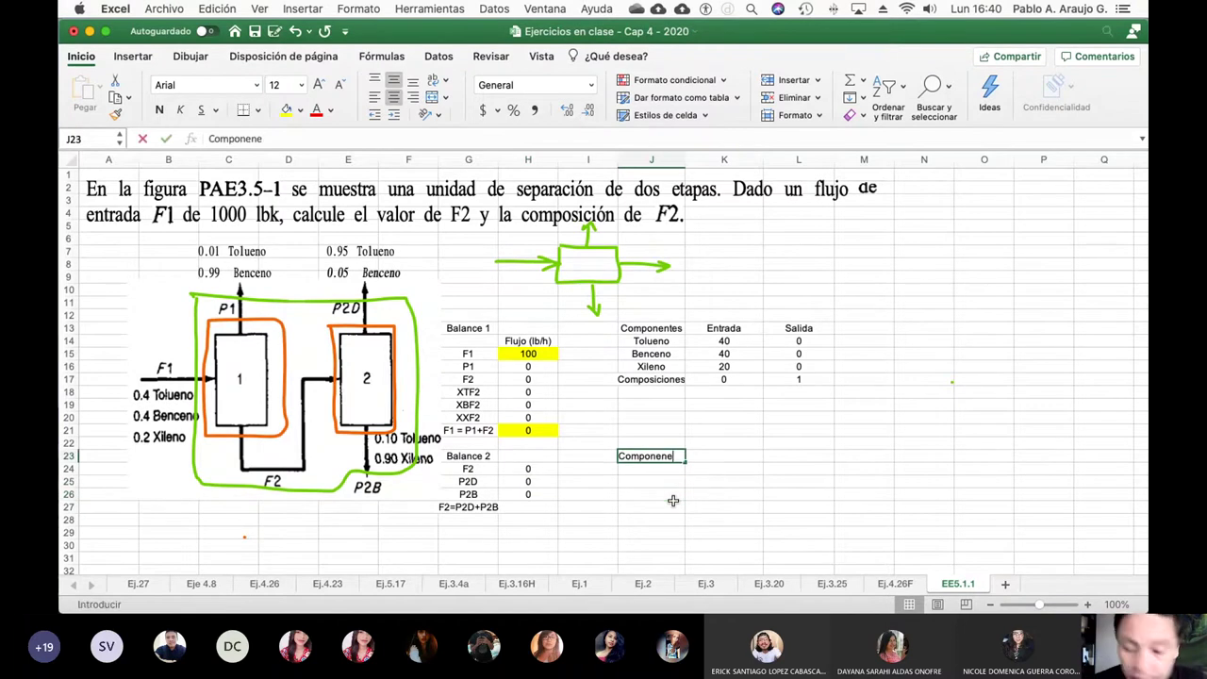
key(BackSpace)
key(BackSpace)
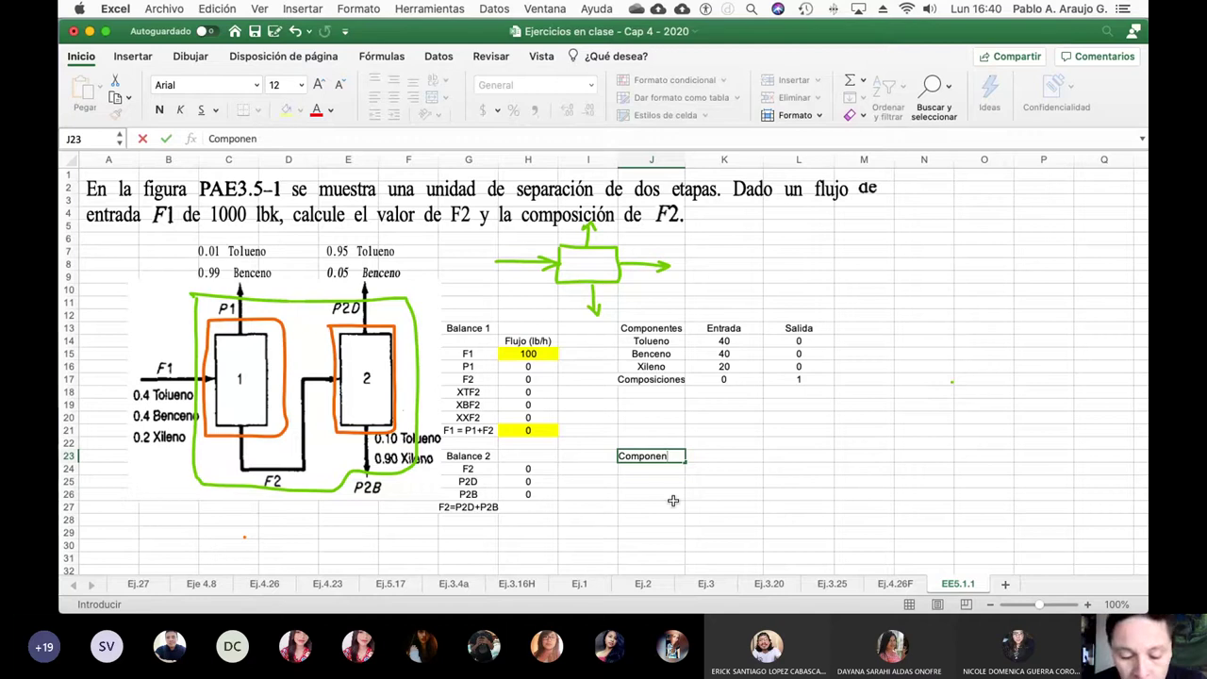
text(tes)
key(Return)
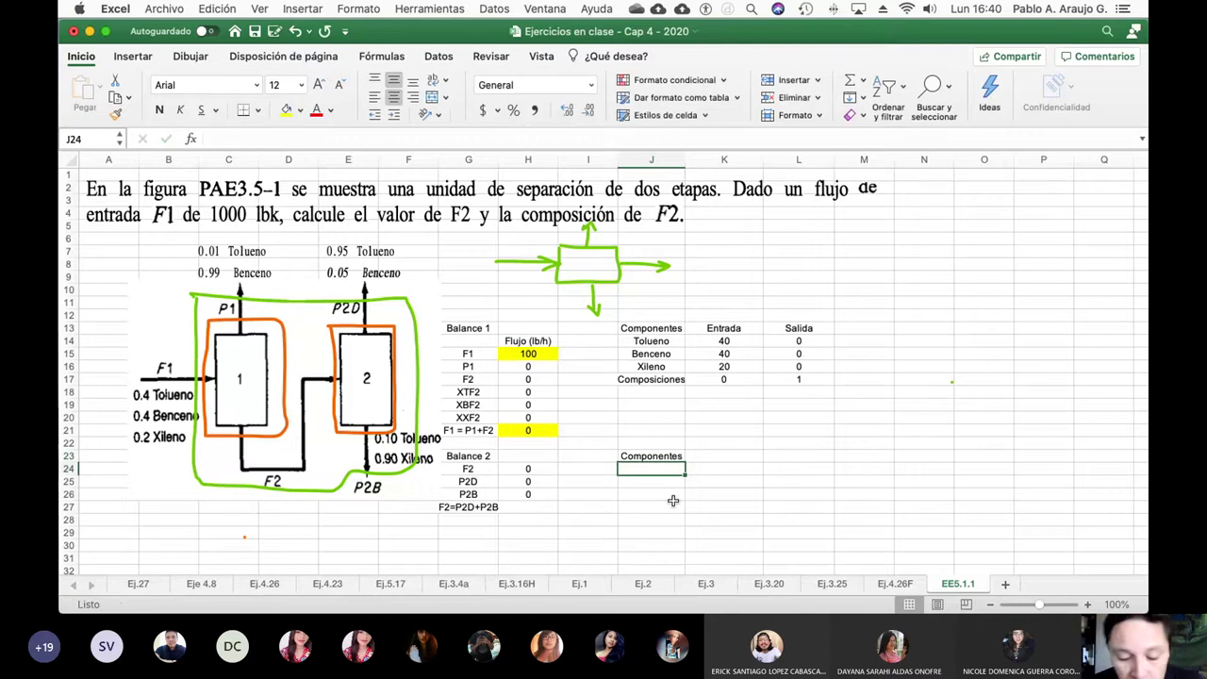
text(Tolu)
key(BackSpace)
key(BackSpace)
key(BackSpace)
key(BackSpace)
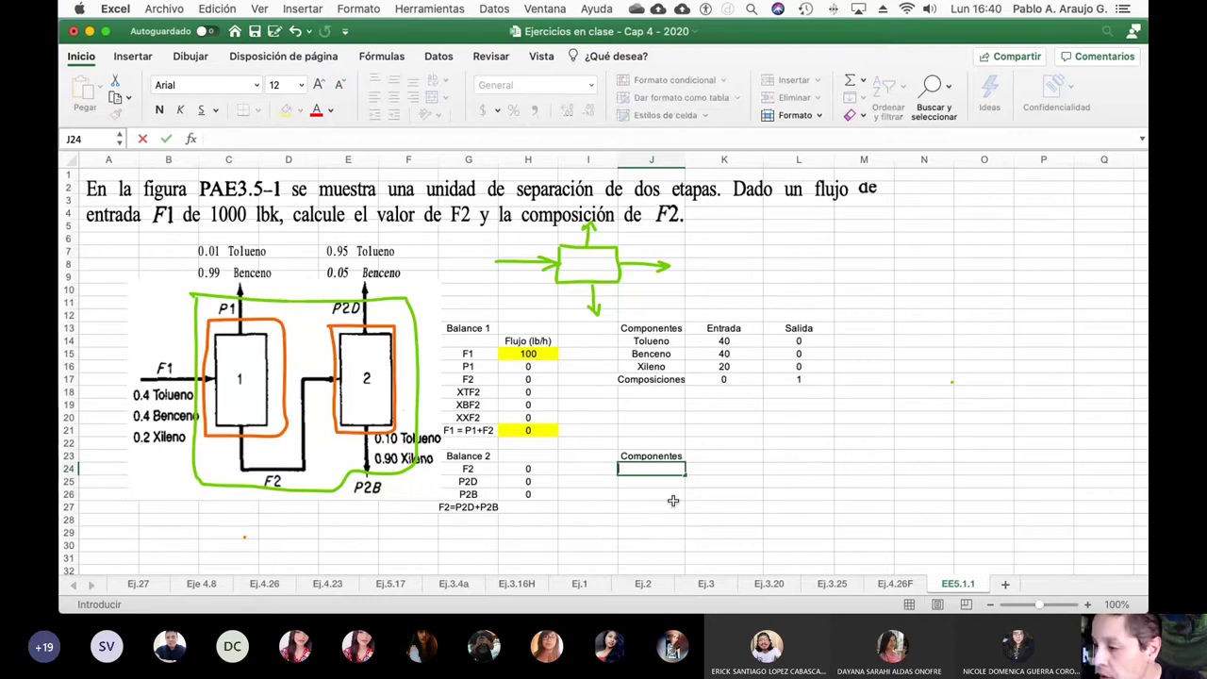
key(Return)
Step: Copy the component names Tolueno, Benceno and Xileno from J14:J16 into J24:J26
drag(651, 340, 655, 366)
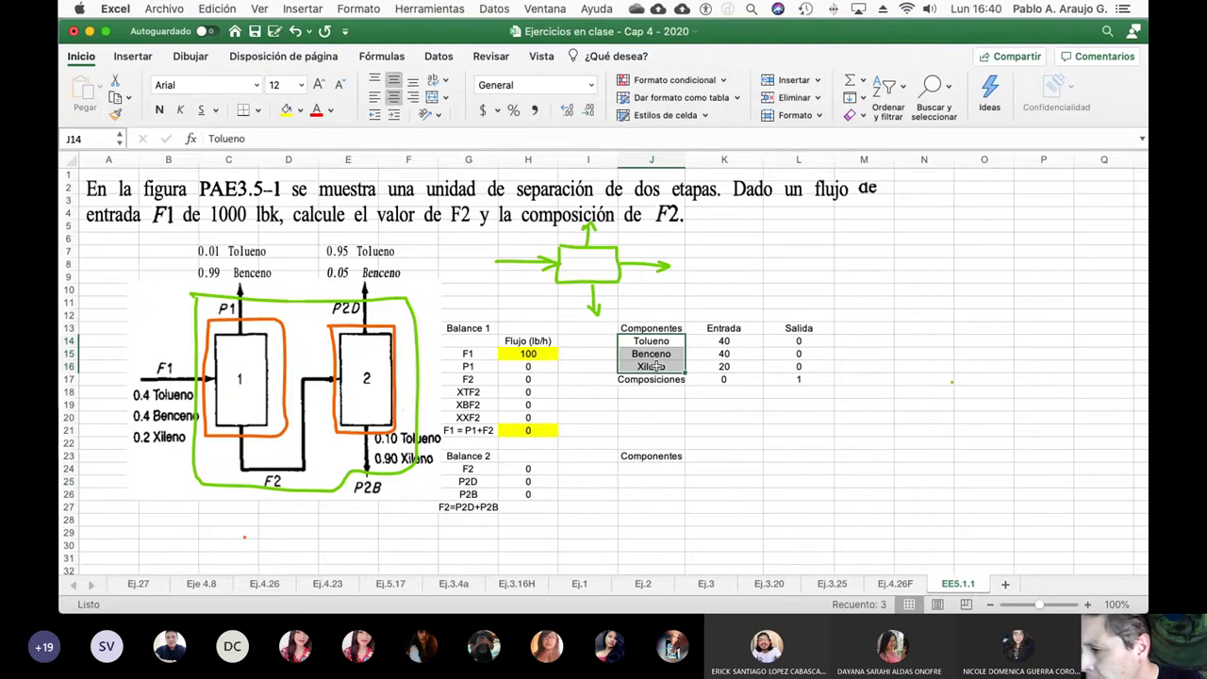
key(super+c)
click(641, 468)
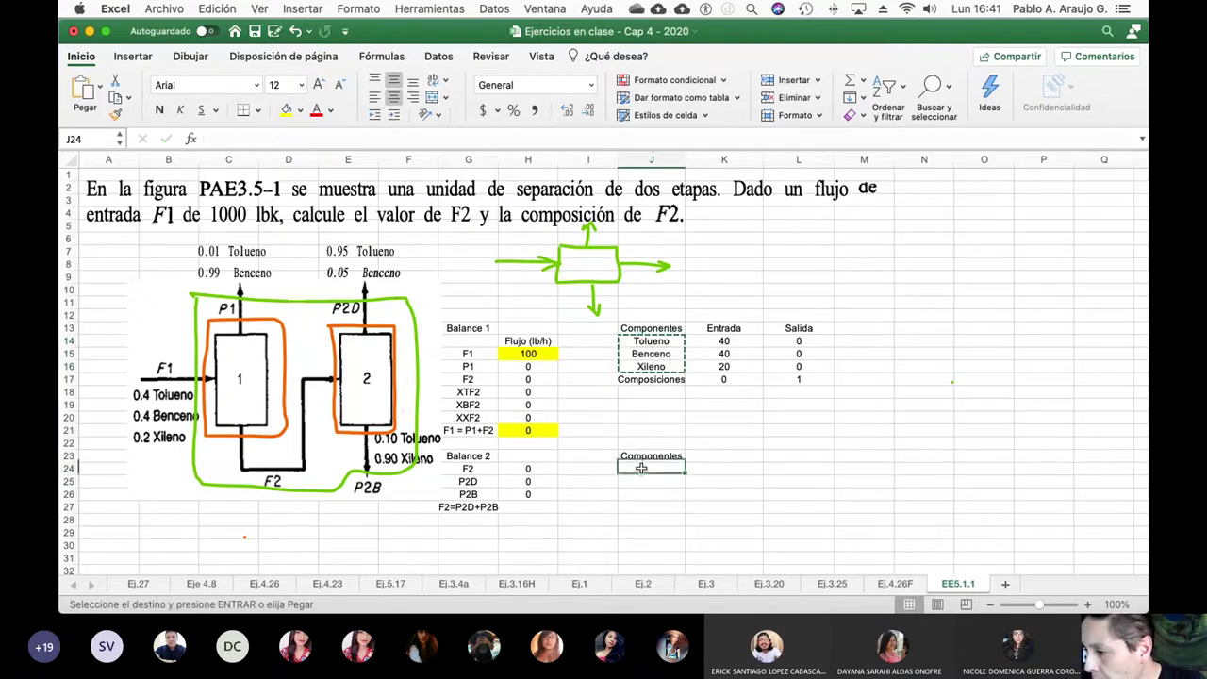
key(super+v)
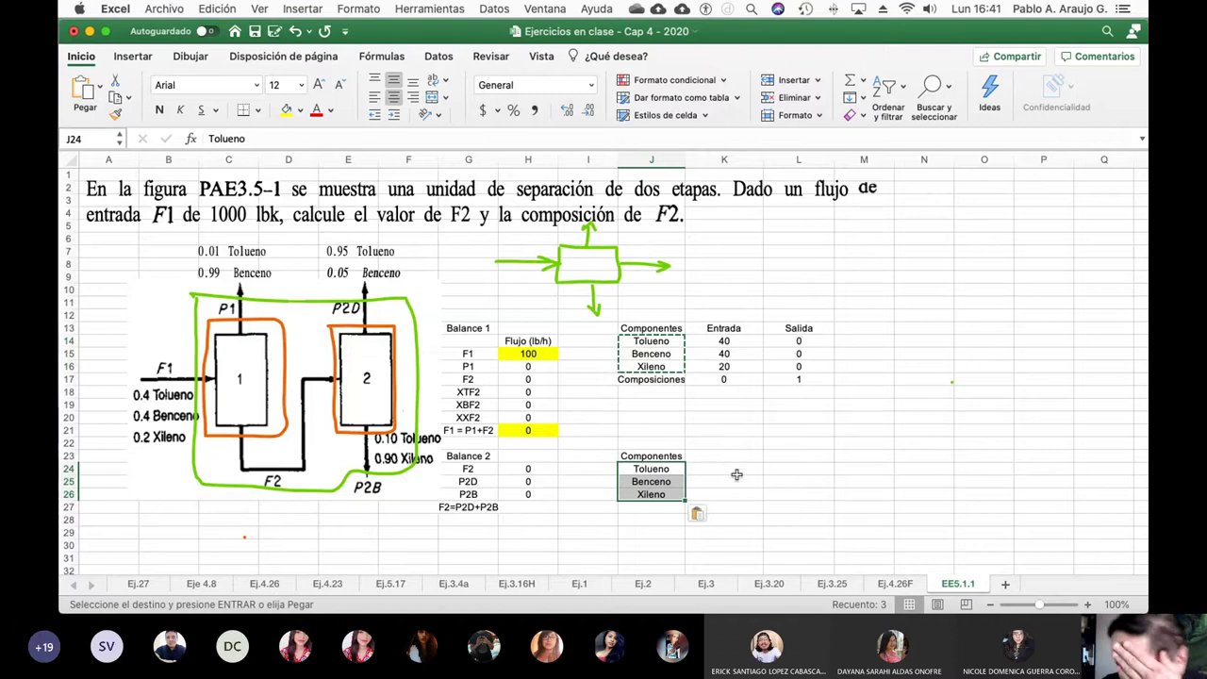
Step: Add the column headings entrada in K23 and Salida in L23 for the Balance 2 components
click(729, 457)
text(en)
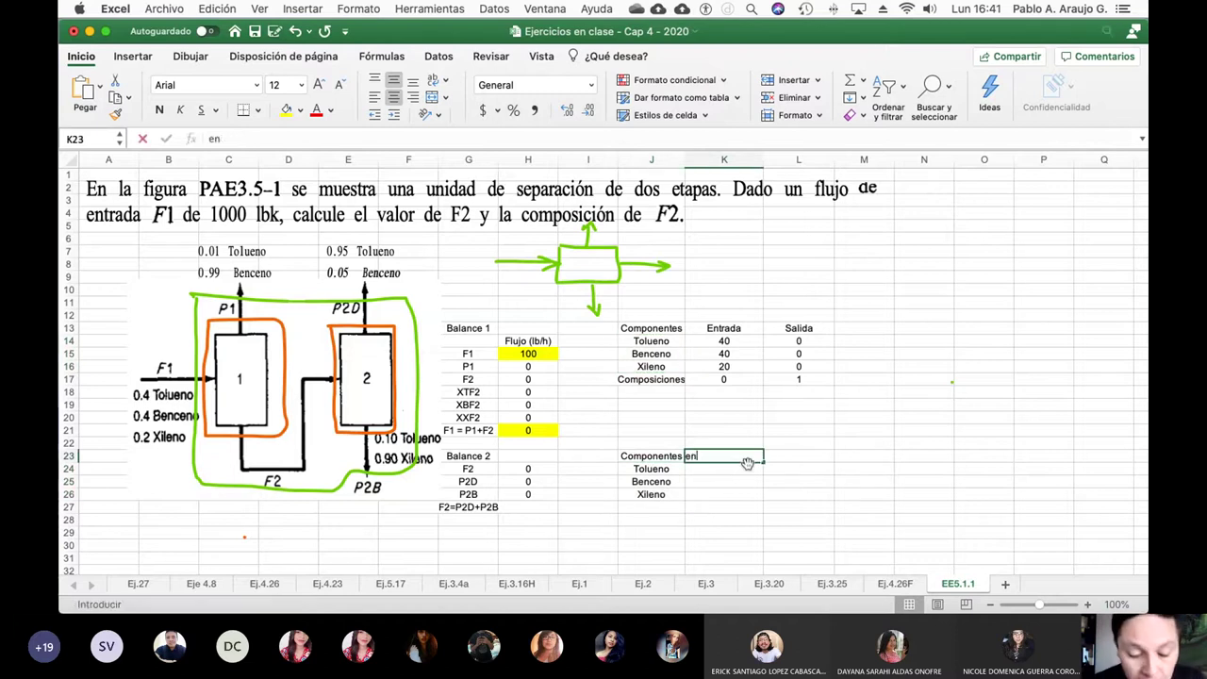
text(trada)
key(Tab)
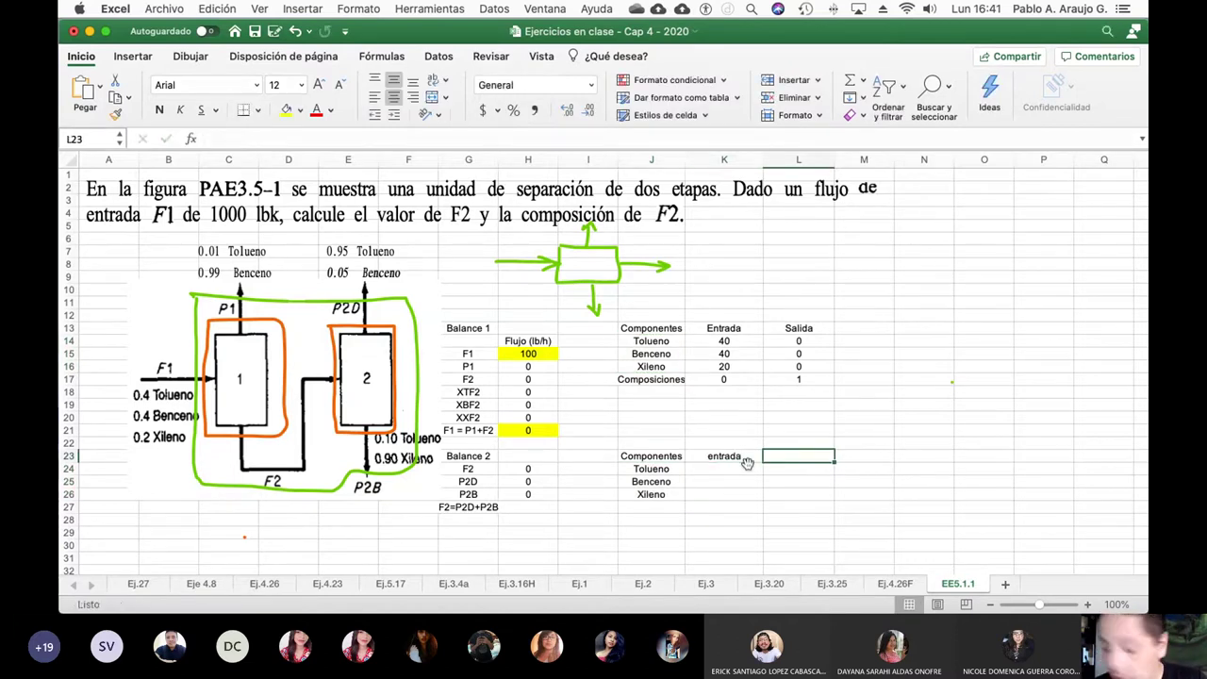
text(Salida)
key(Return)
Step: Capitalize the inlet heading in K23 so it reads Entrada
key(Up)
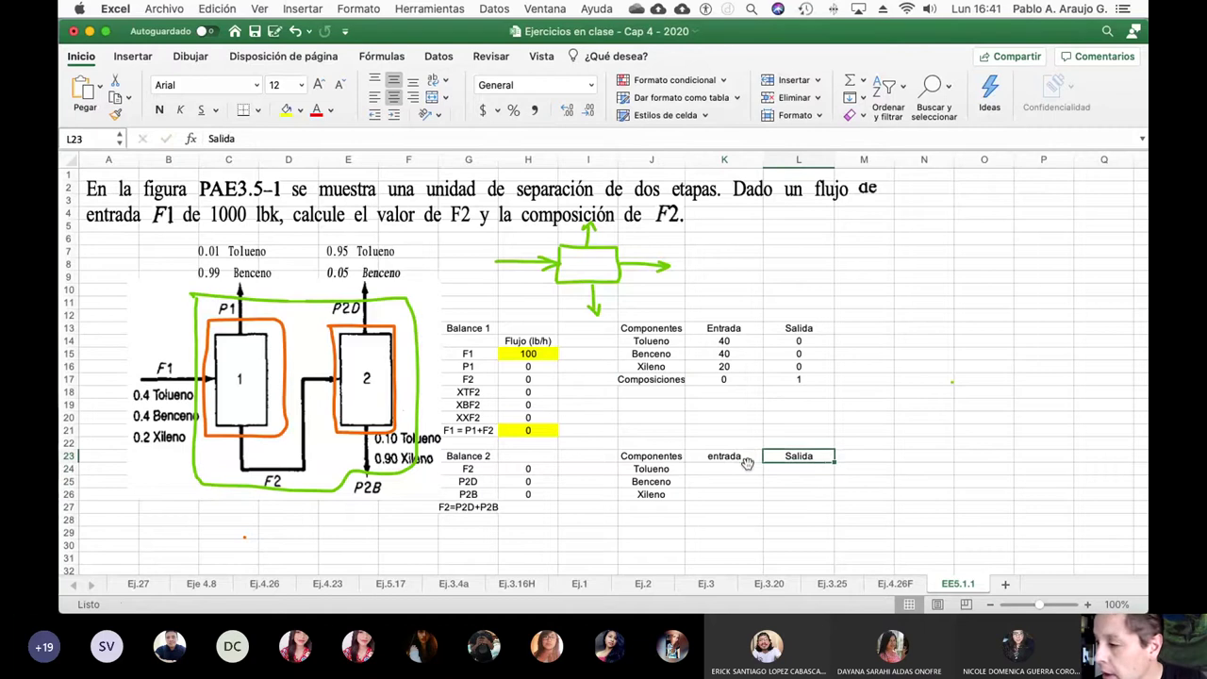
key(Left)
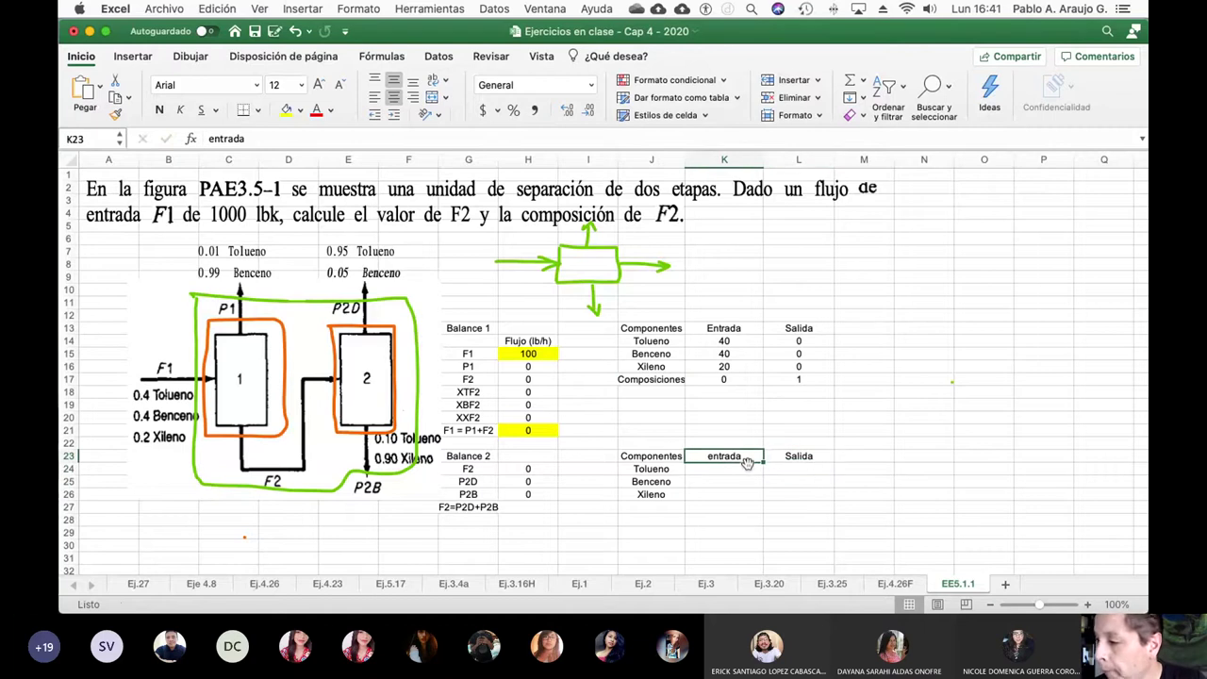
click(215, 138)
key(BackSpace)
text(E)
key(Return)
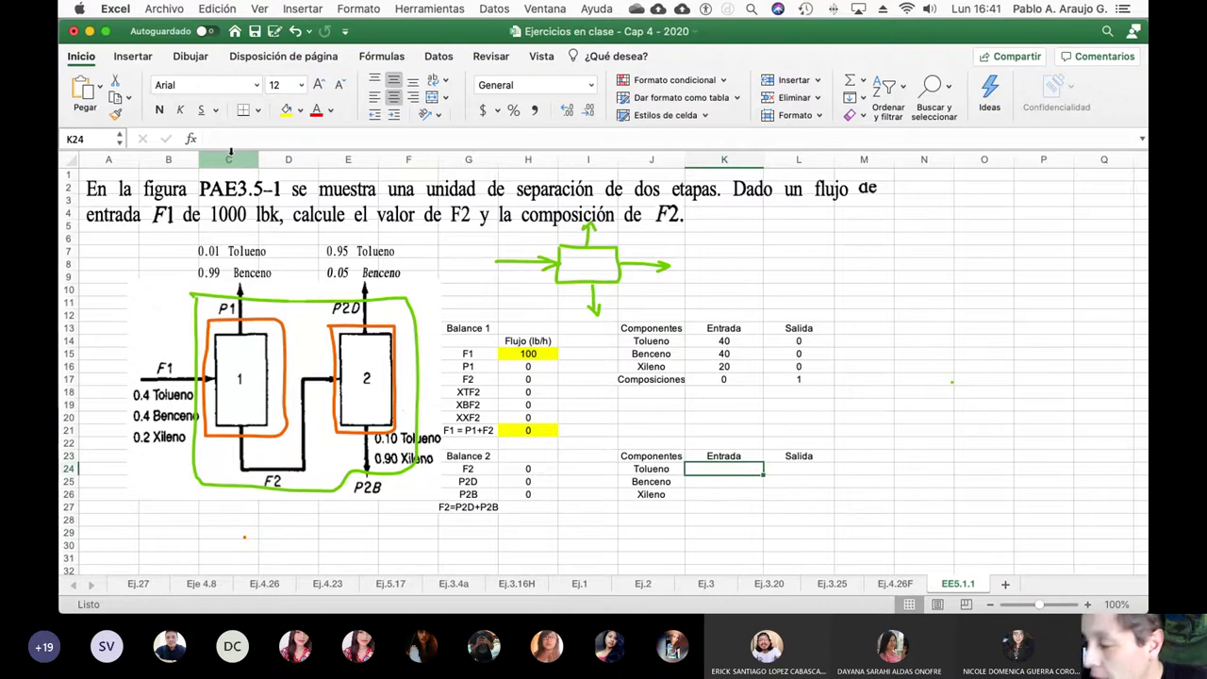
Step: Calculate the stage 2 toluene inlet in K24 with =H18*H17
text(=)
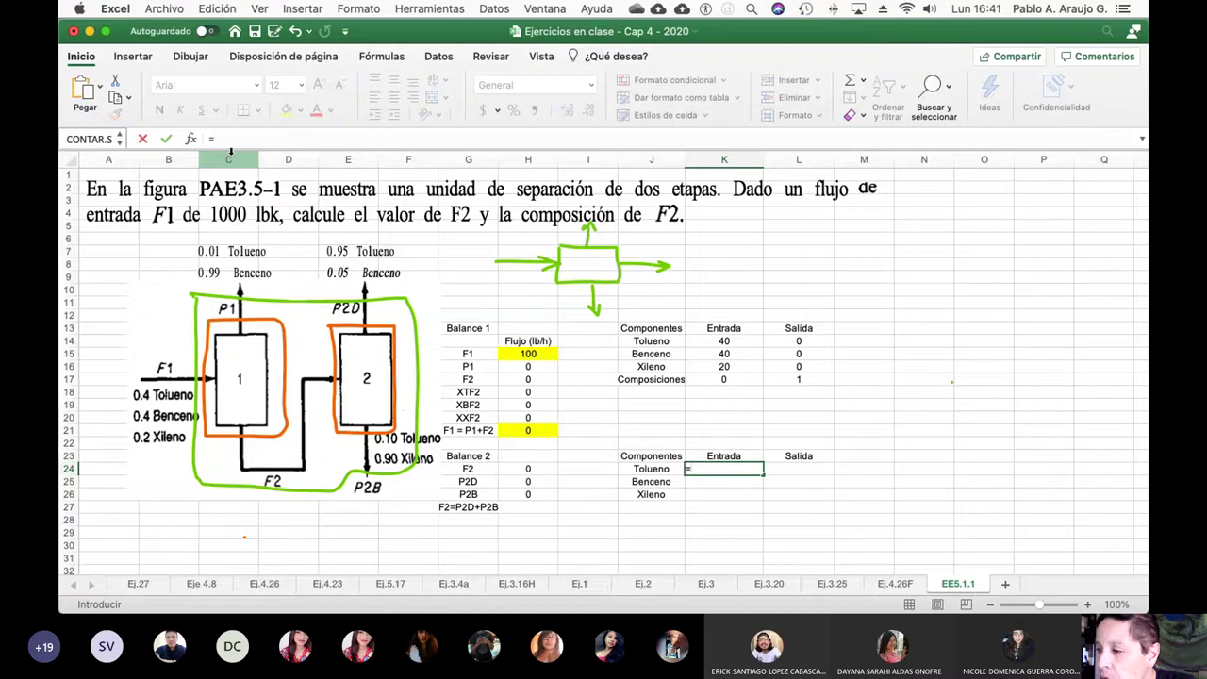
click(533, 392)
text(*)
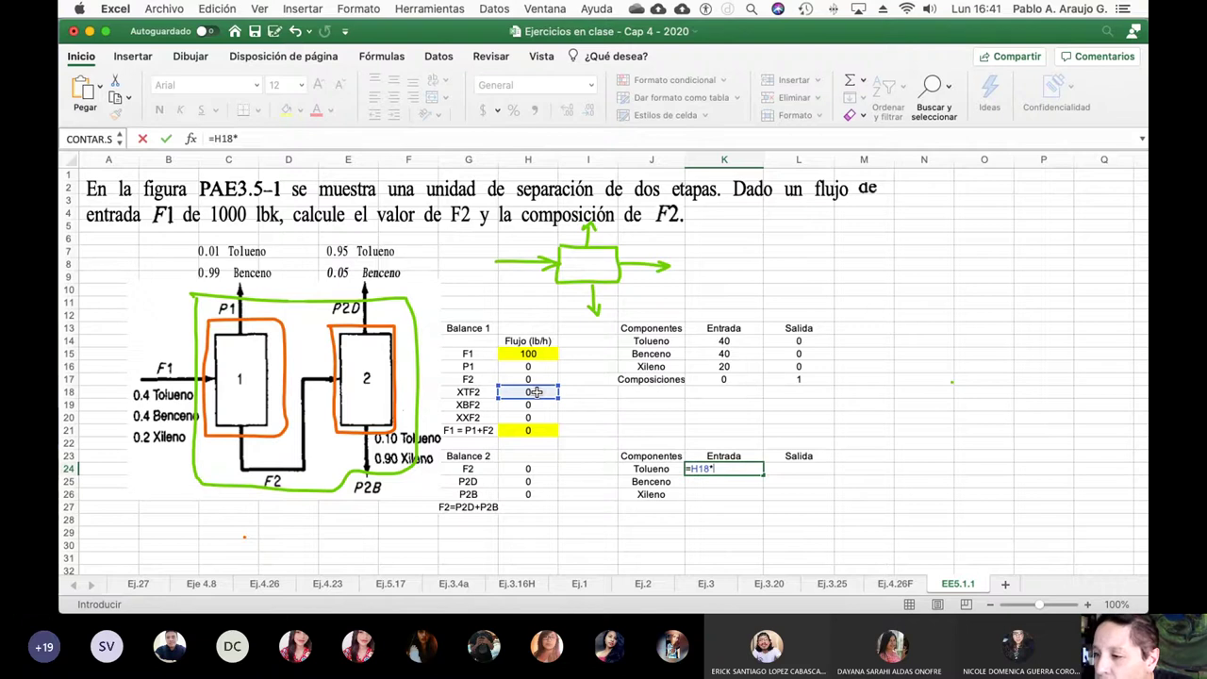
click(533, 379)
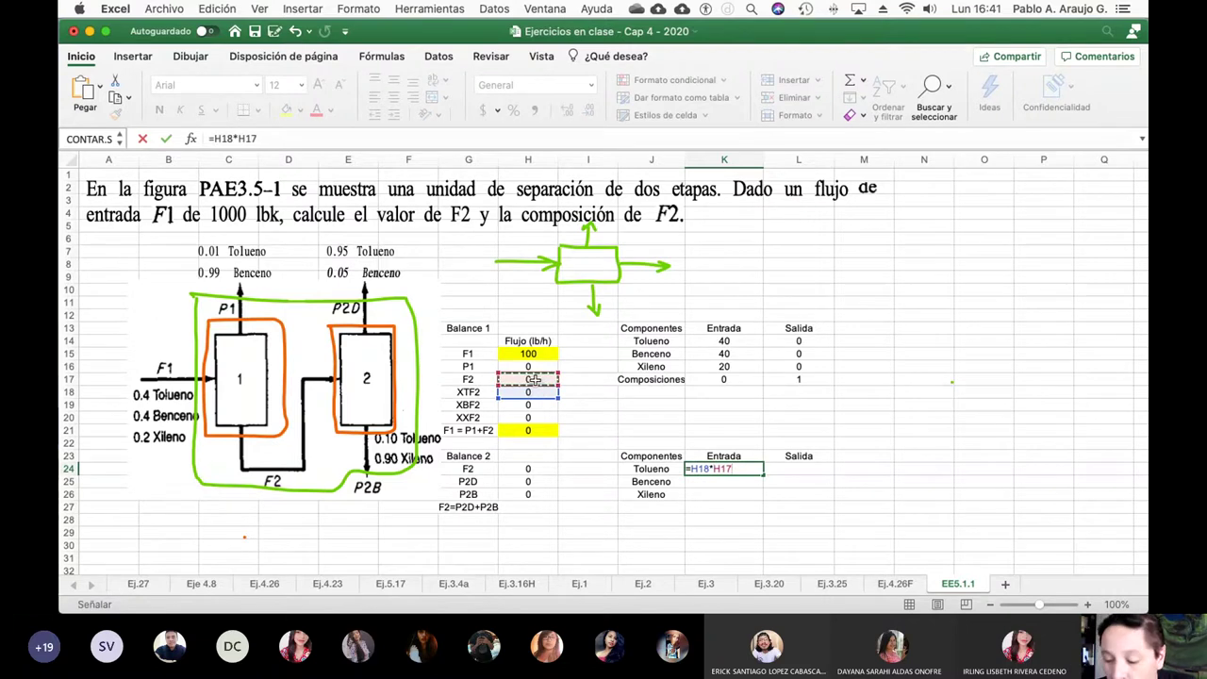
key(Tab)
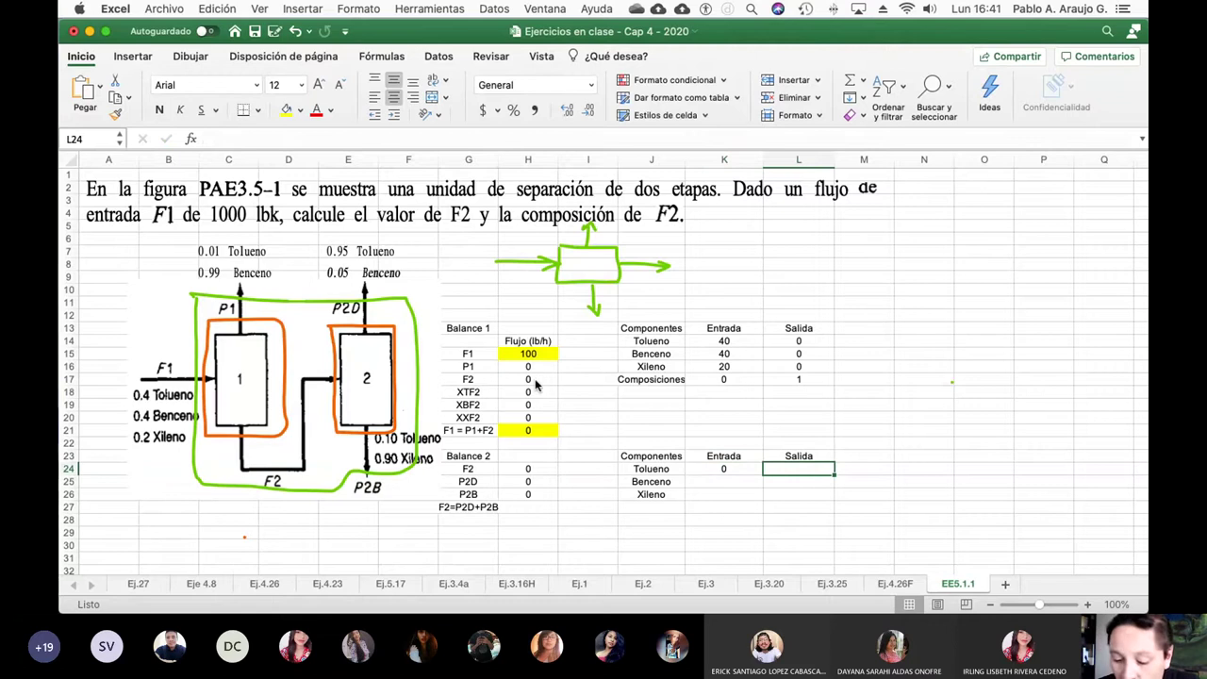
Step: Calculate the stage 2 toluene outlet in L24 with =0.95*H25+0.10*H26
text(=)
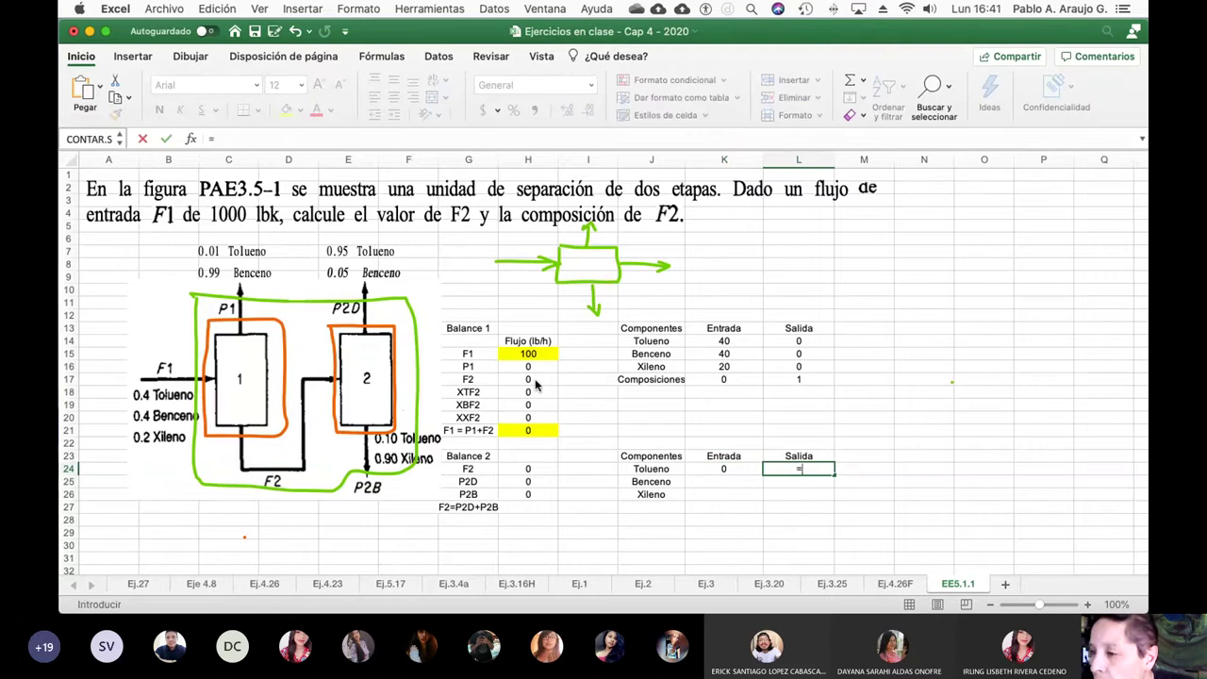
text(0.95*)
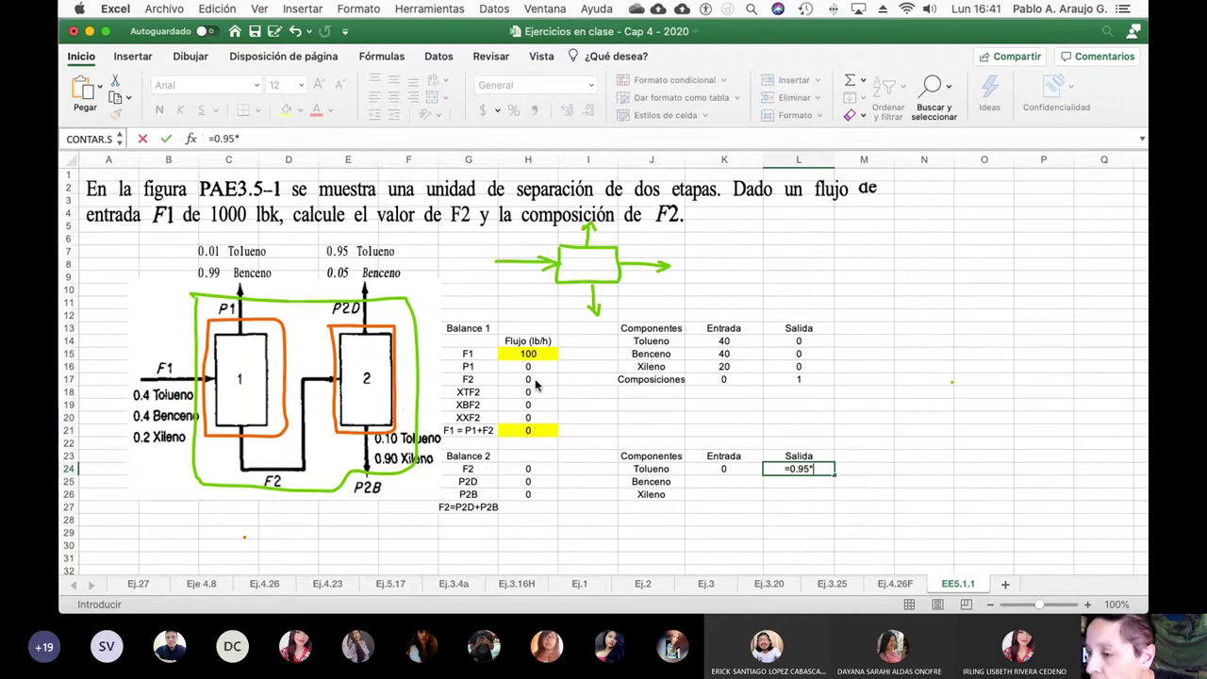
click(537, 482)
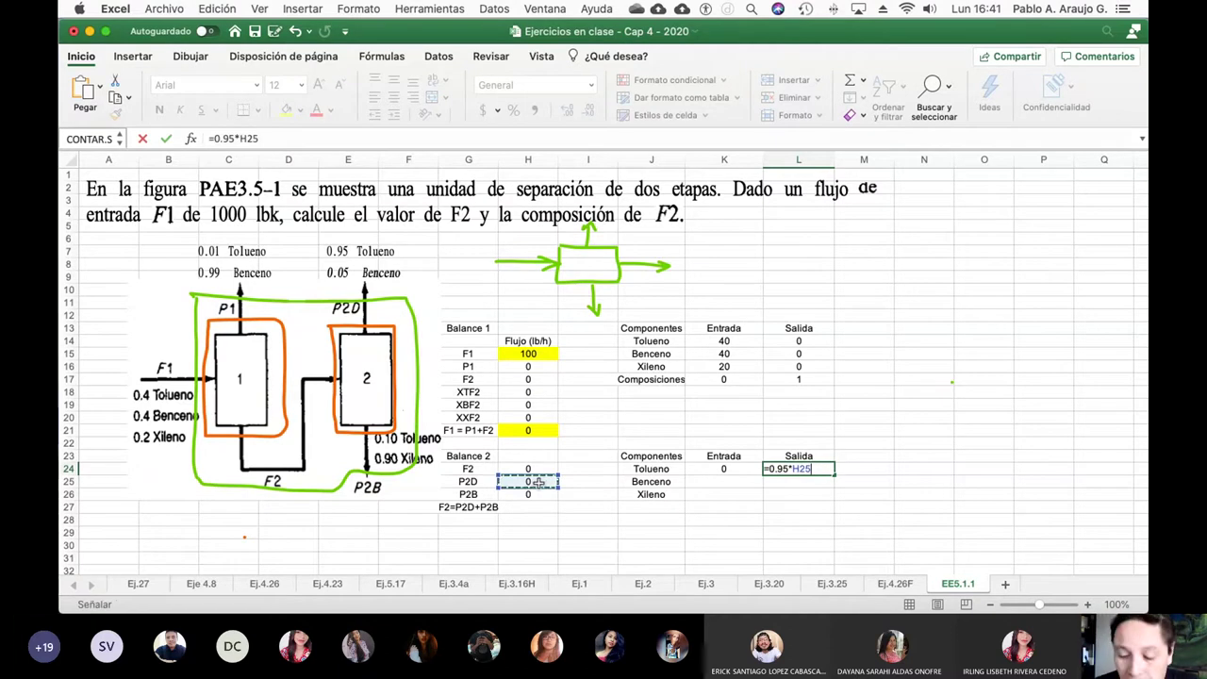
text(+0)
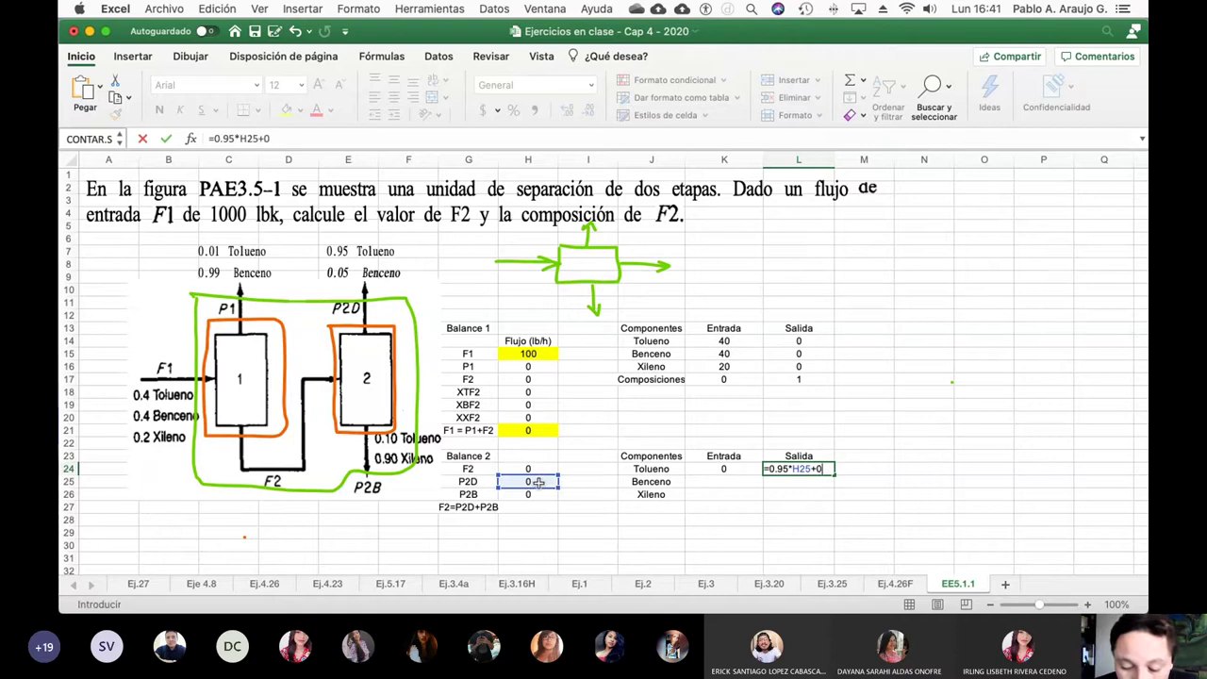
text(.10*)
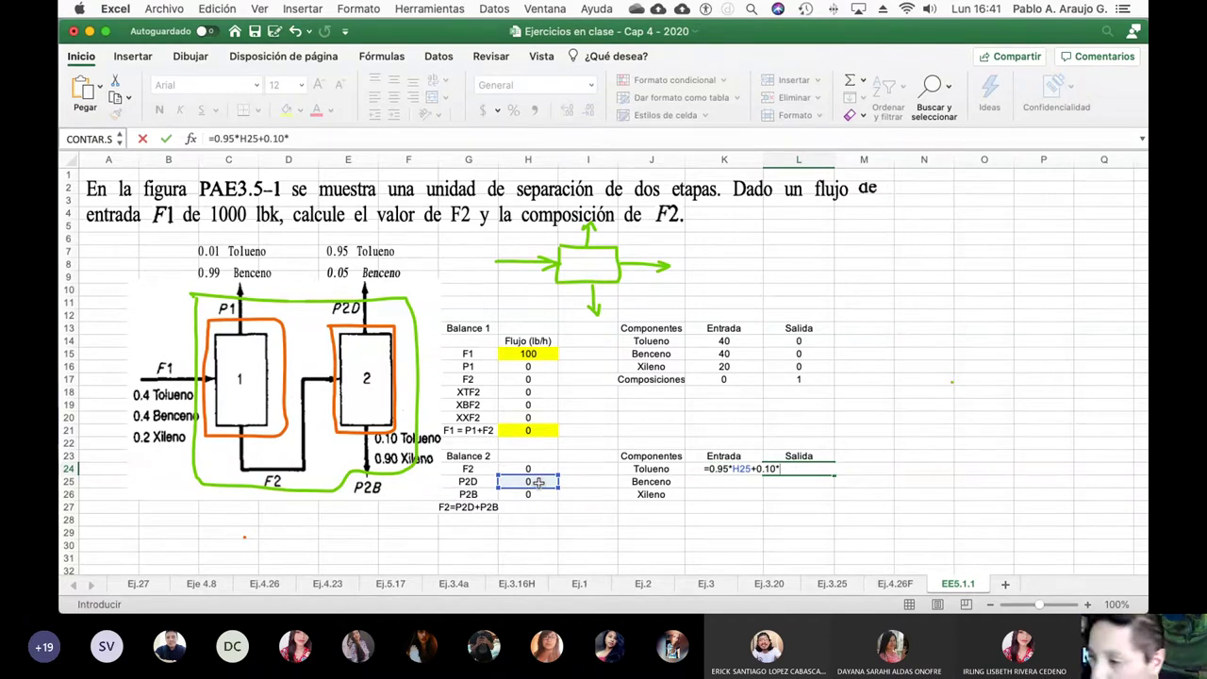
click(526, 495)
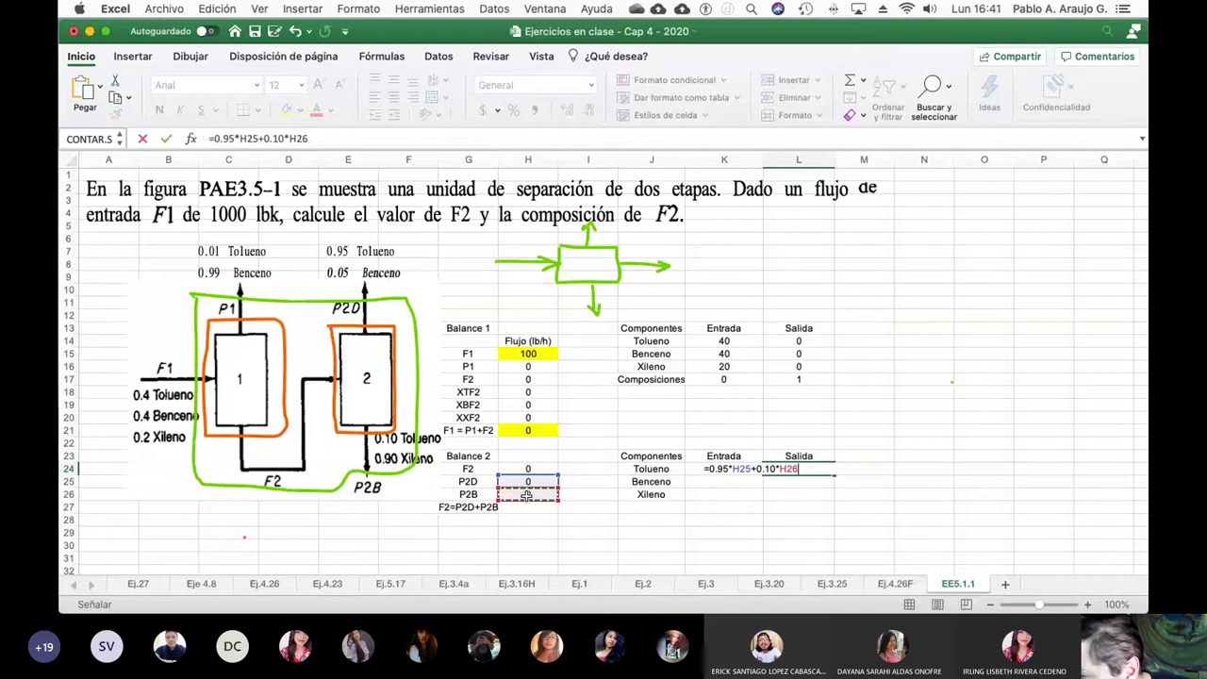
key(Return)
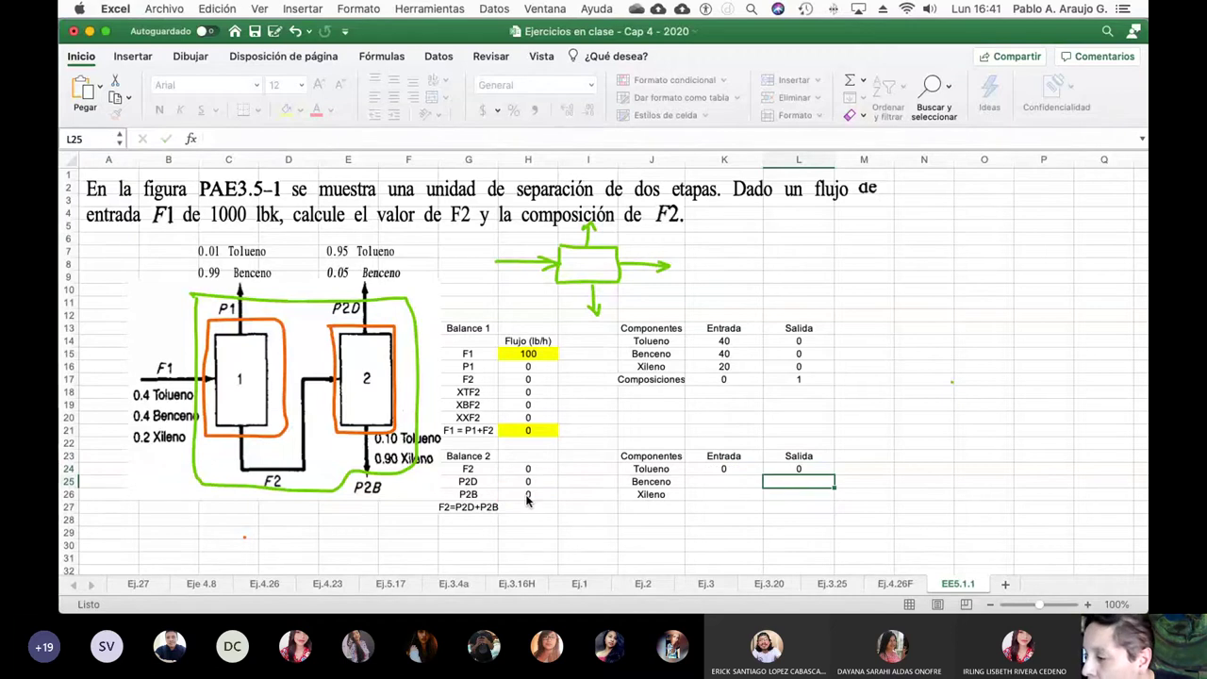
Step: Calculate the stage 2 benzene inlet in K25 with =H19*H17
key(Left)
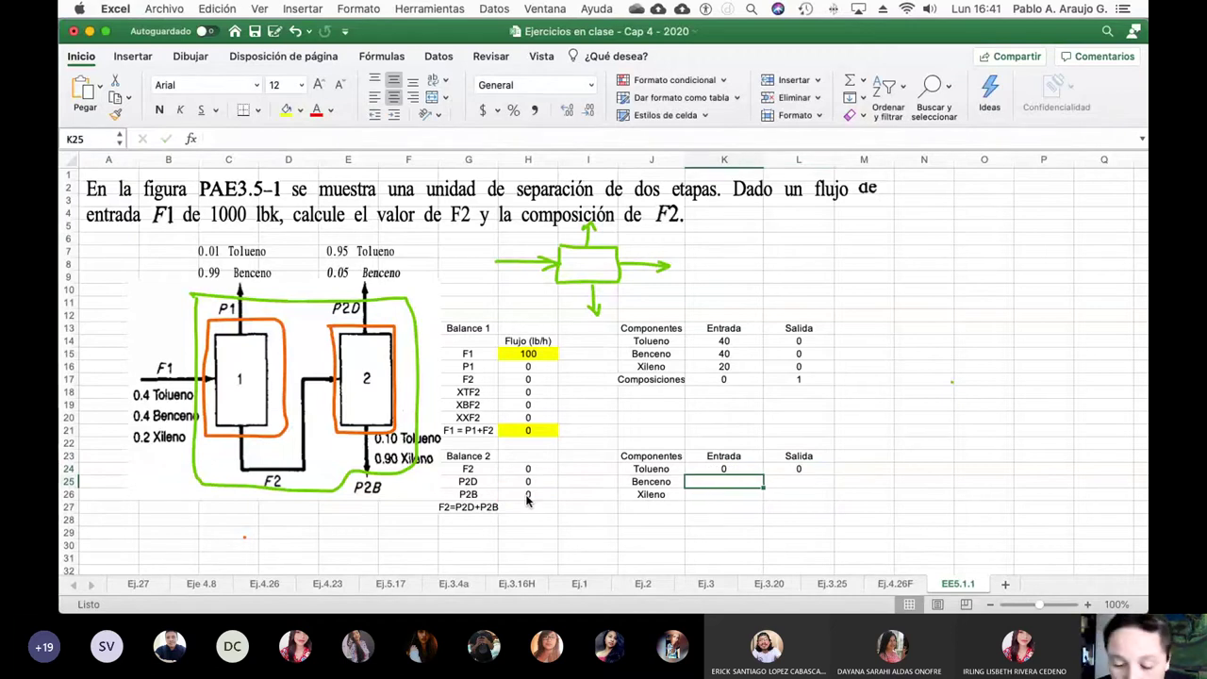
text(=)
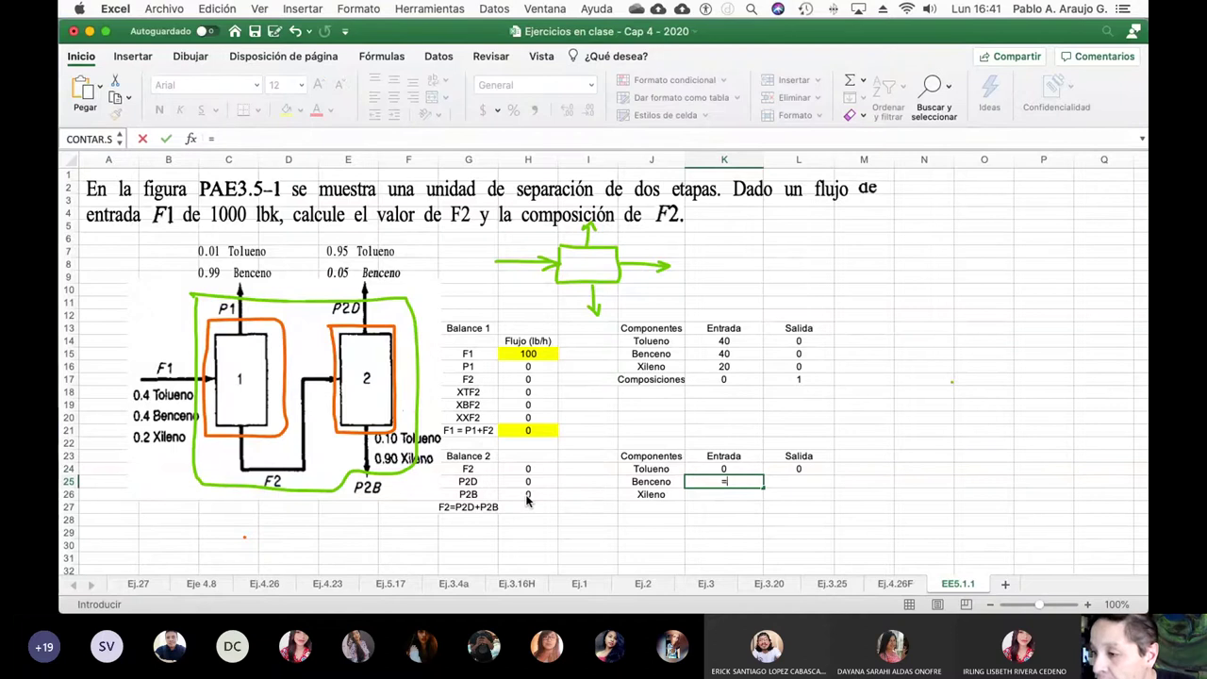
click(519, 402)
text(*)
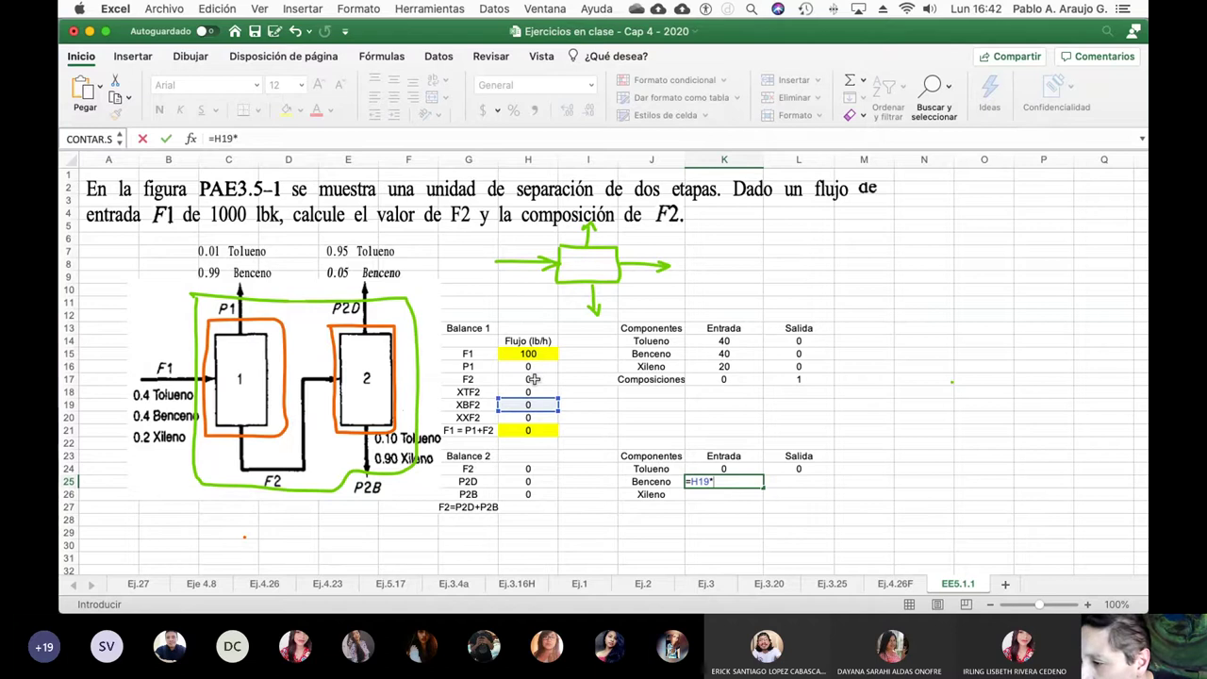
click(532, 379)
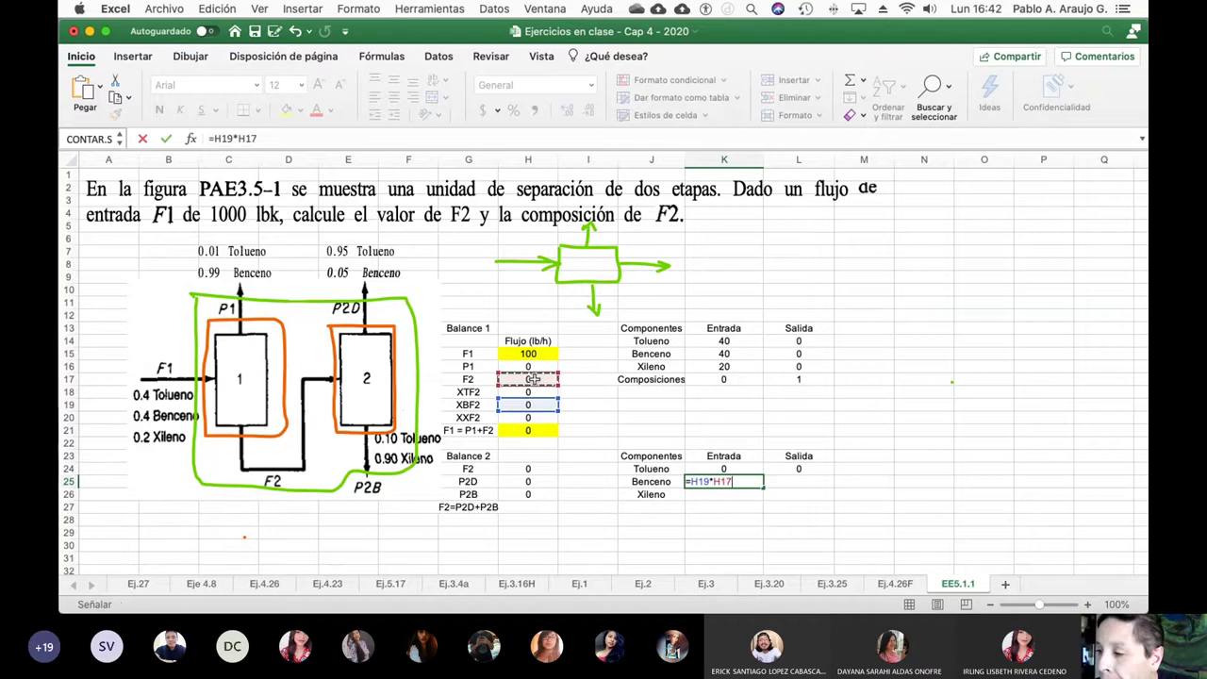
key(Return)
Step: Calculate the stage 2 benzene outlet in L25 with =0.05*H25
key(Up)
key(Right)
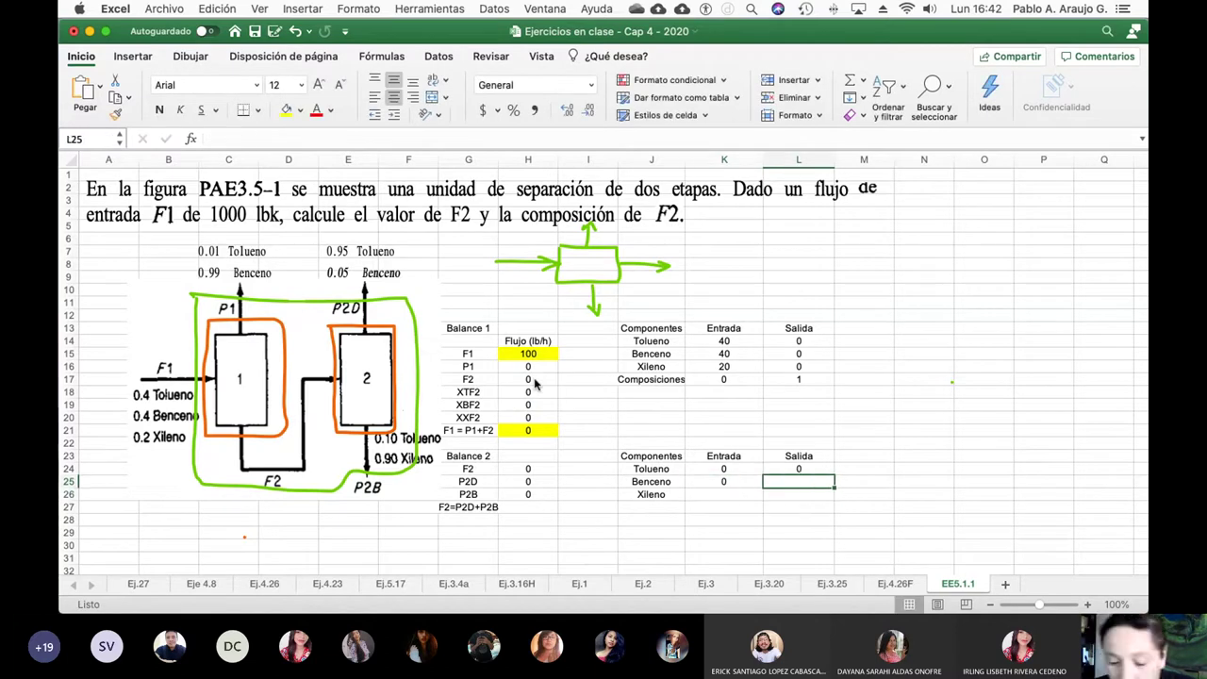
text(=)
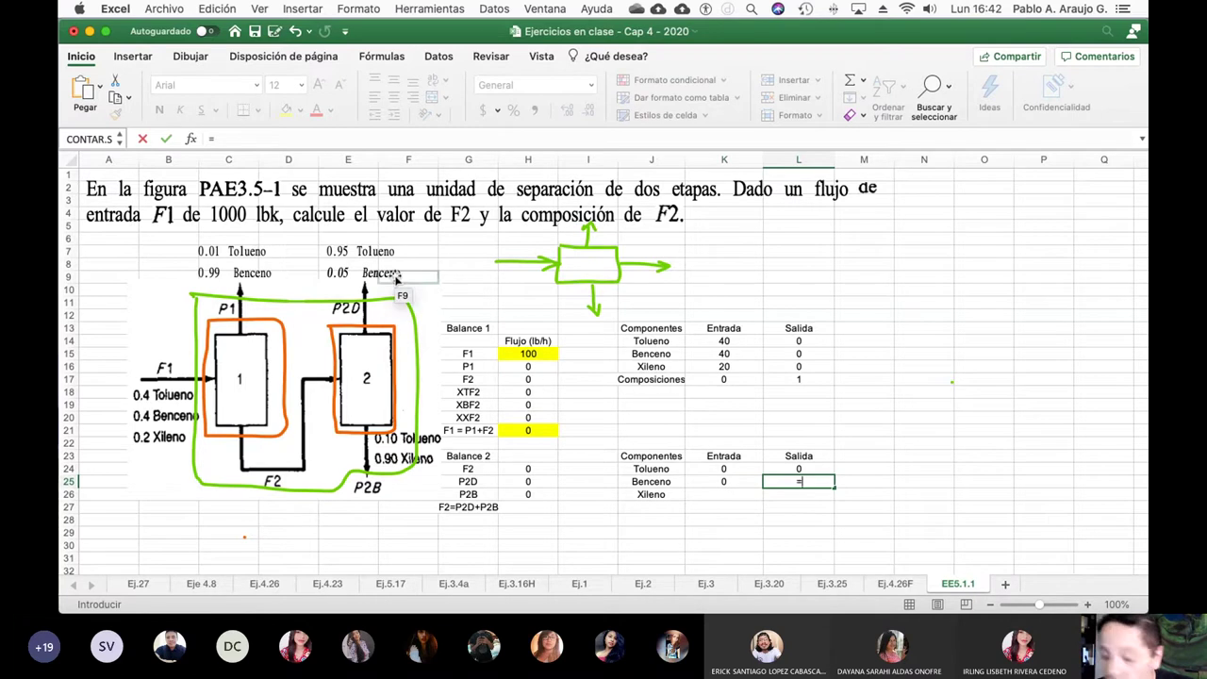
text(0)
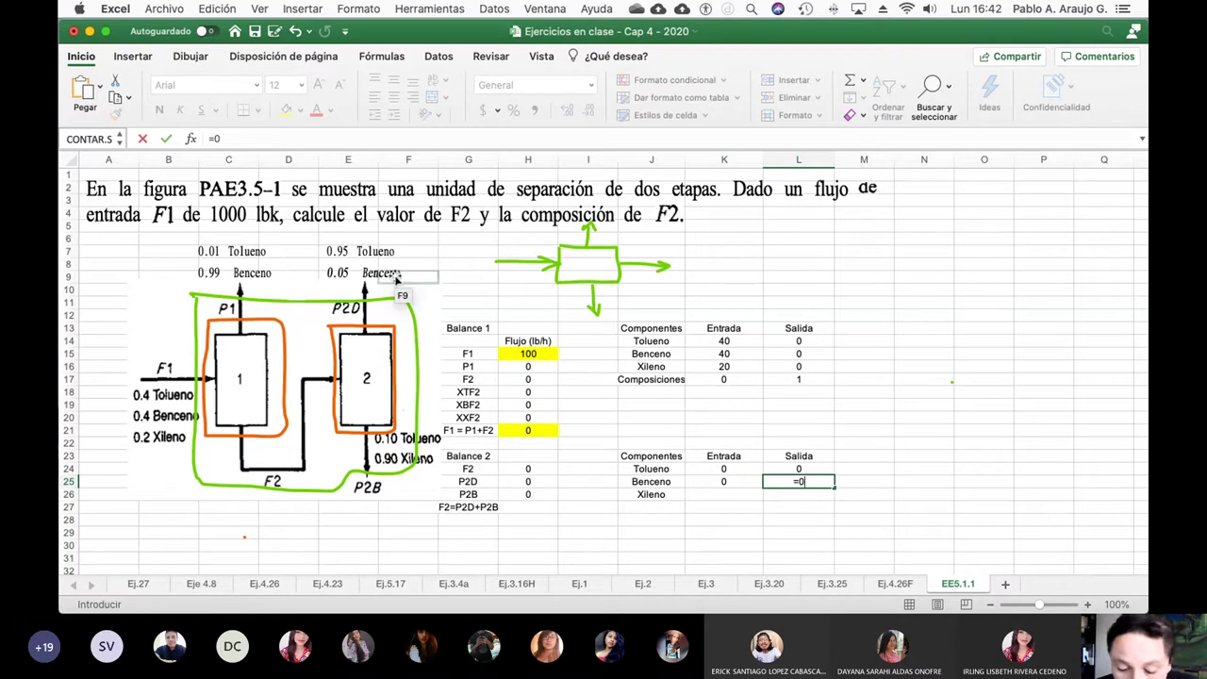
text(.05*)
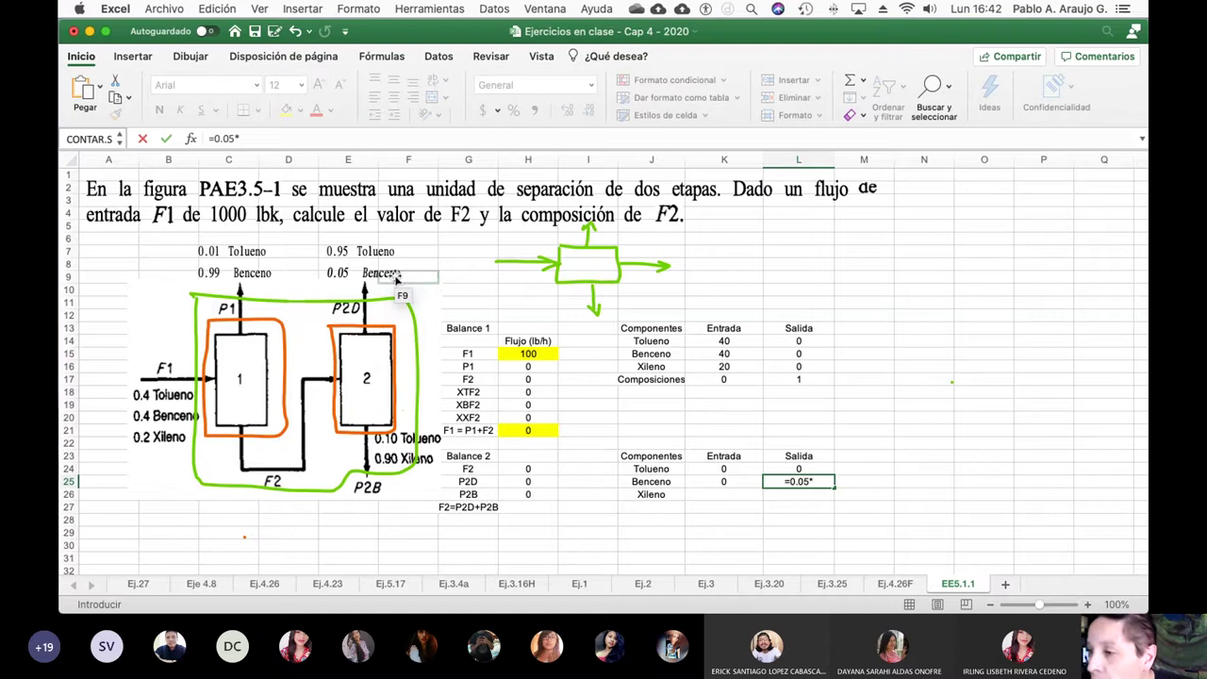
click(531, 480)
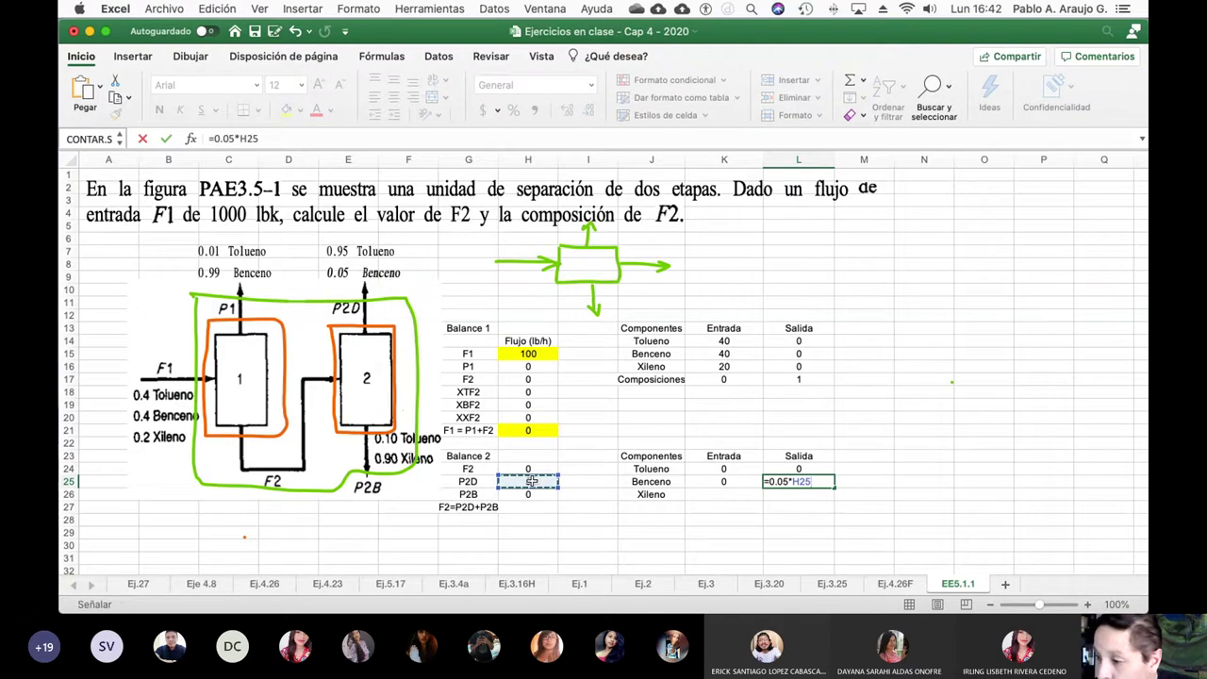
text(+)
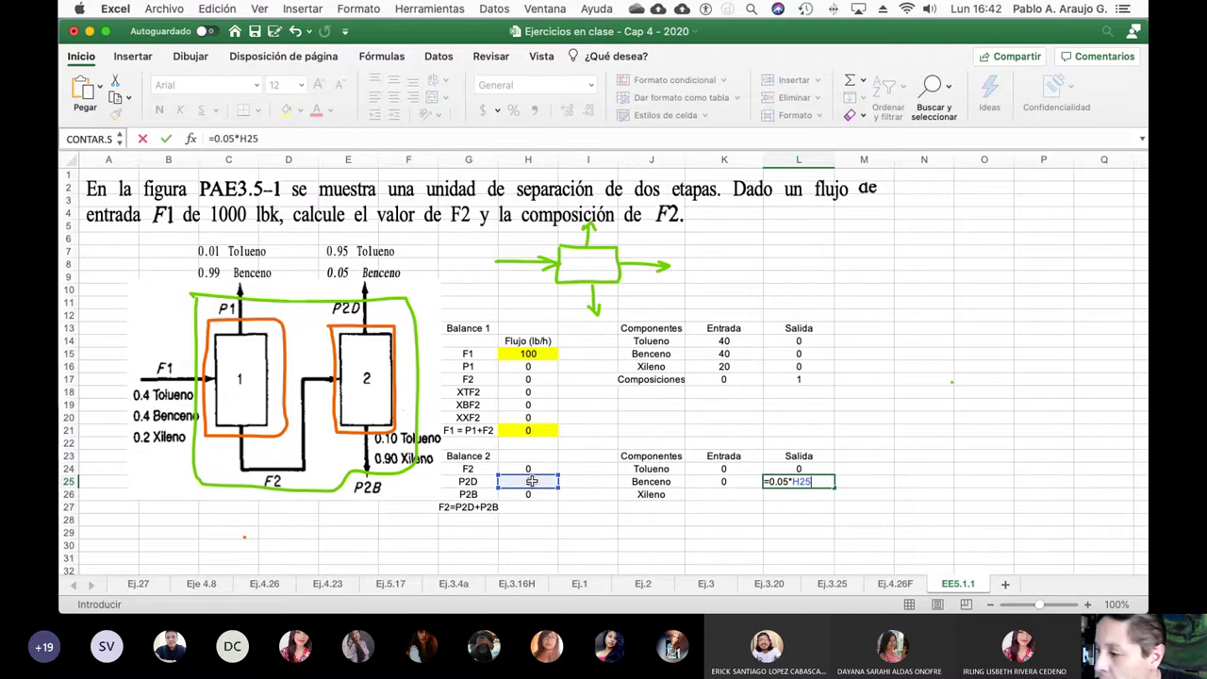
key(Return)
Step: Calculate the stage 2 xylene inlet in K26 with =H20*H17
key(Left)
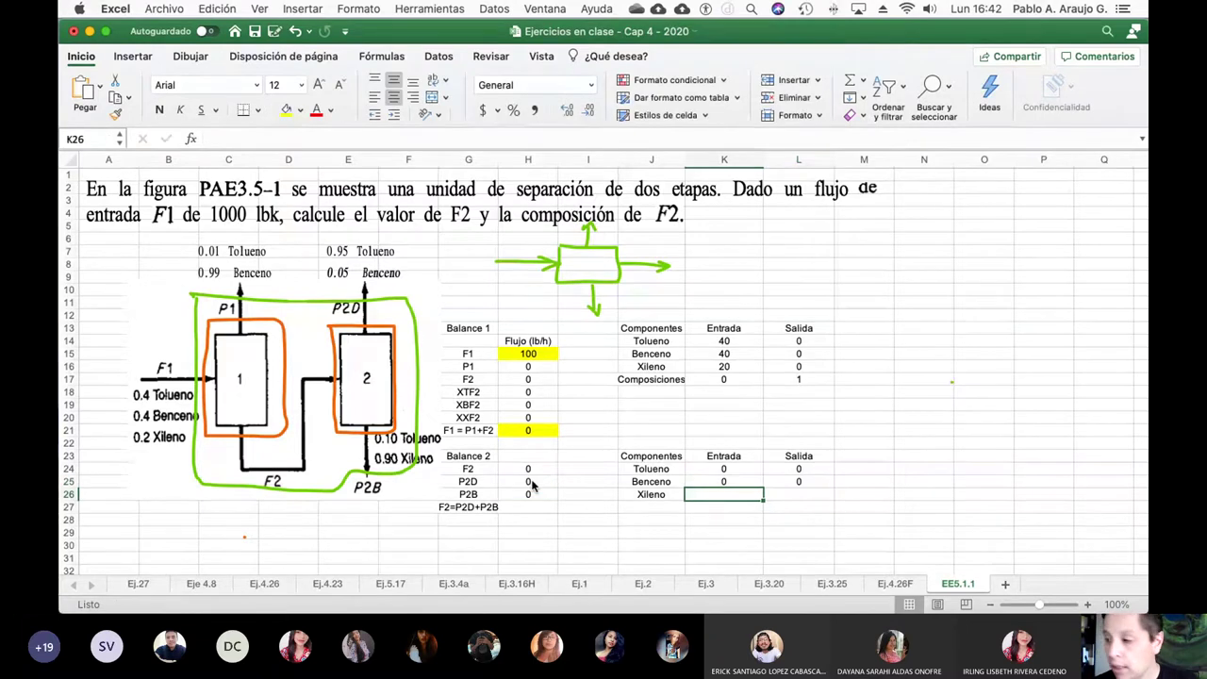
text(=)
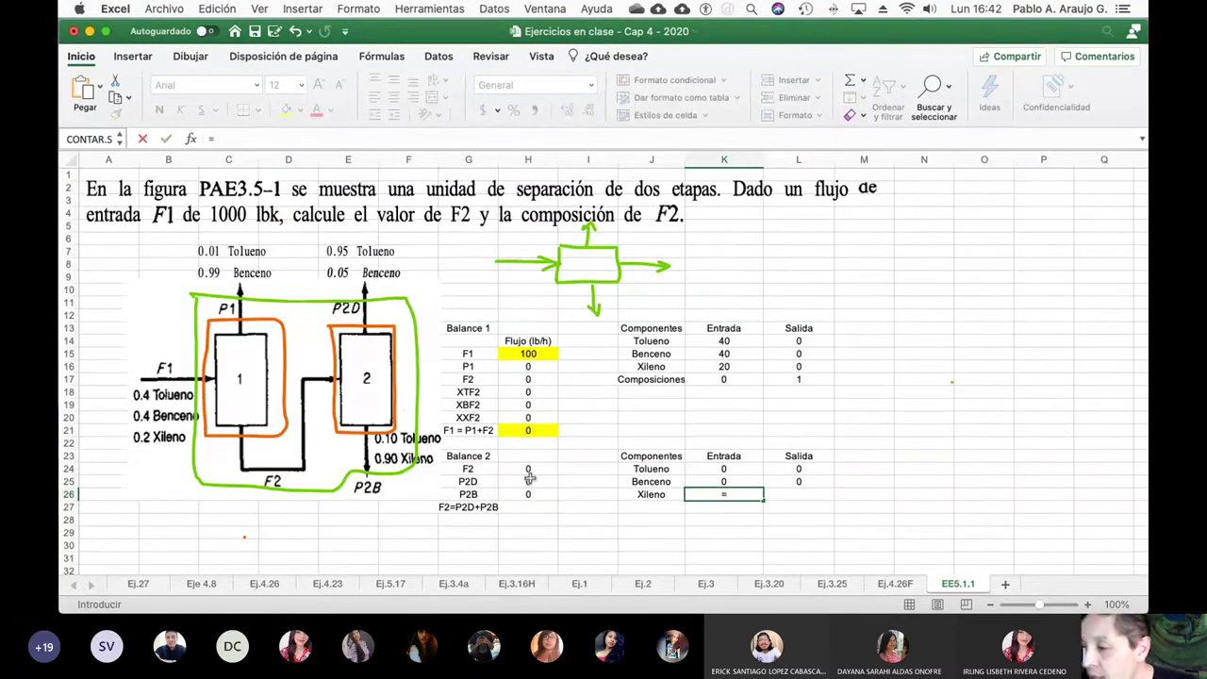
click(529, 417)
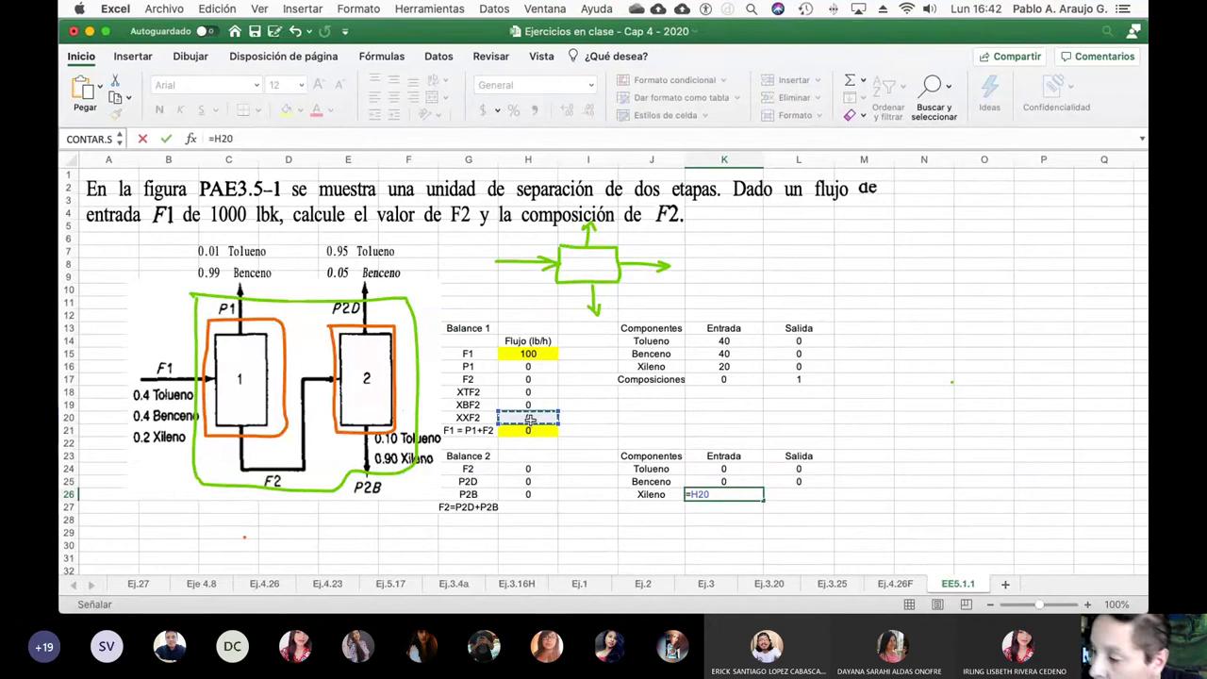
text(*)
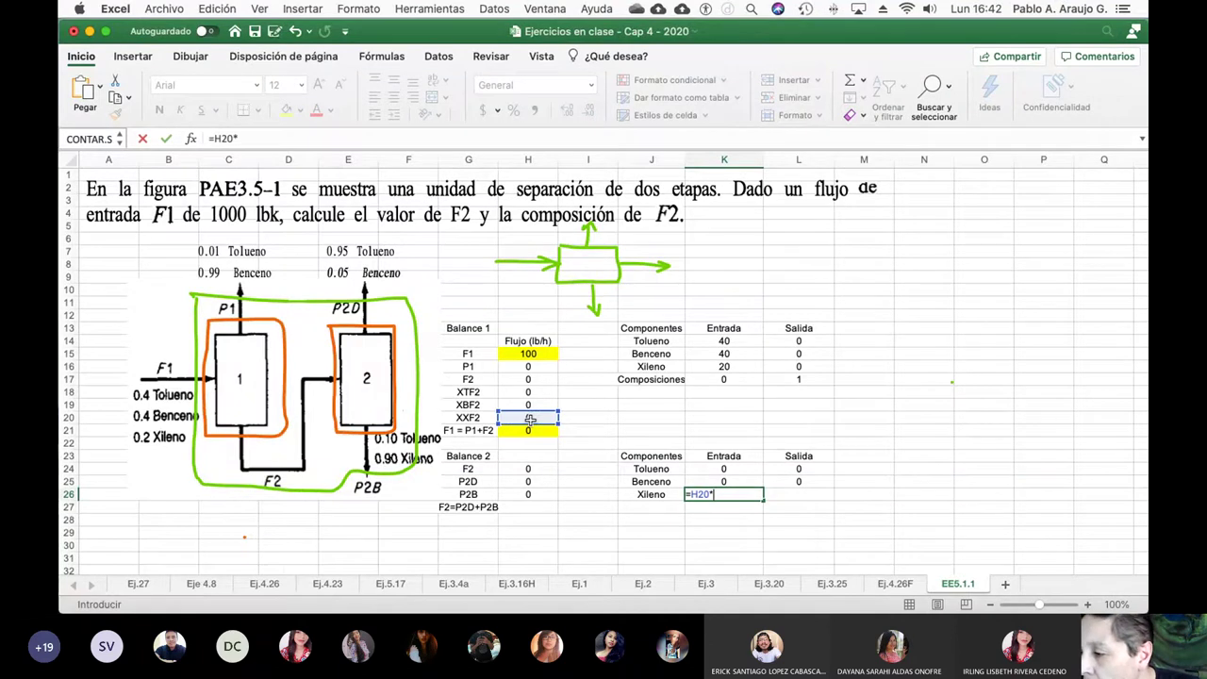
click(533, 380)
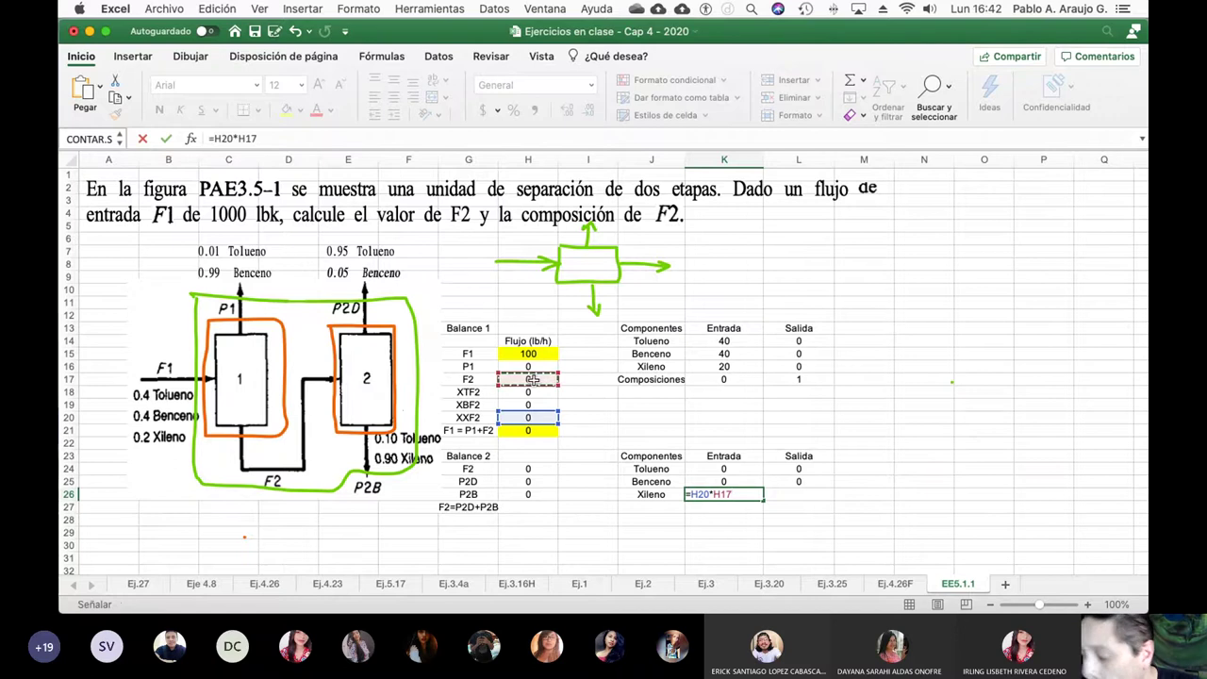
key(Tab)
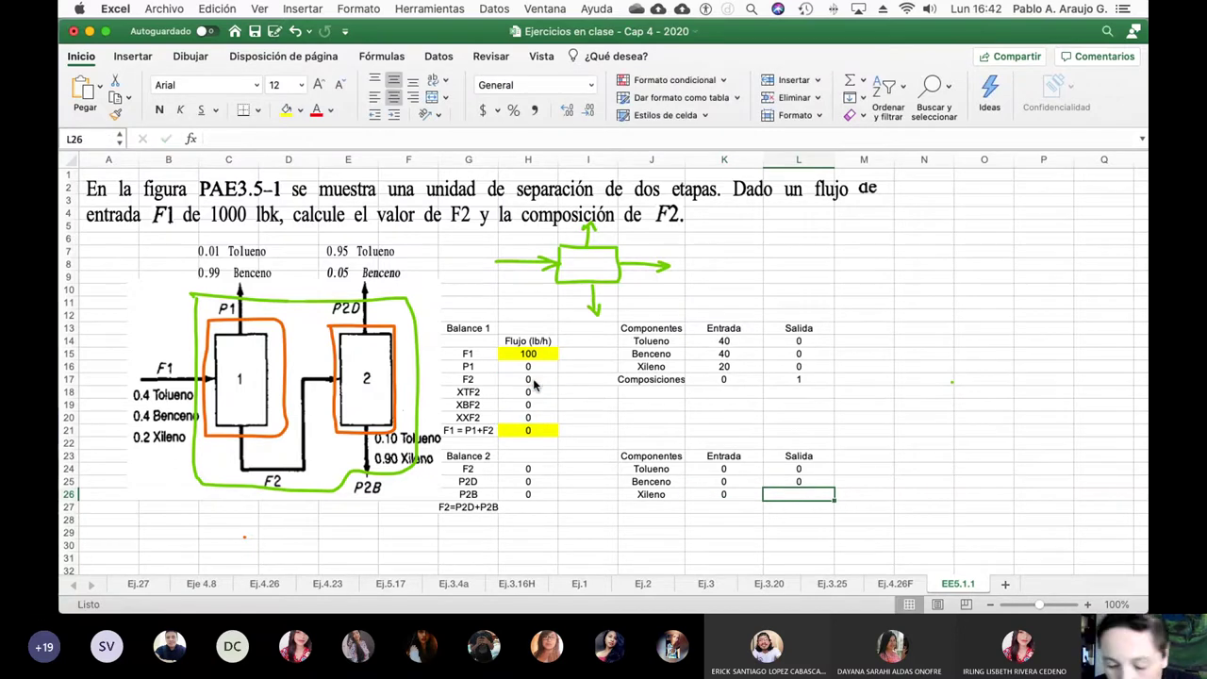
Step: Calculate the stage 2 xylene outlet in L26 with =0.90*H26
text(=)
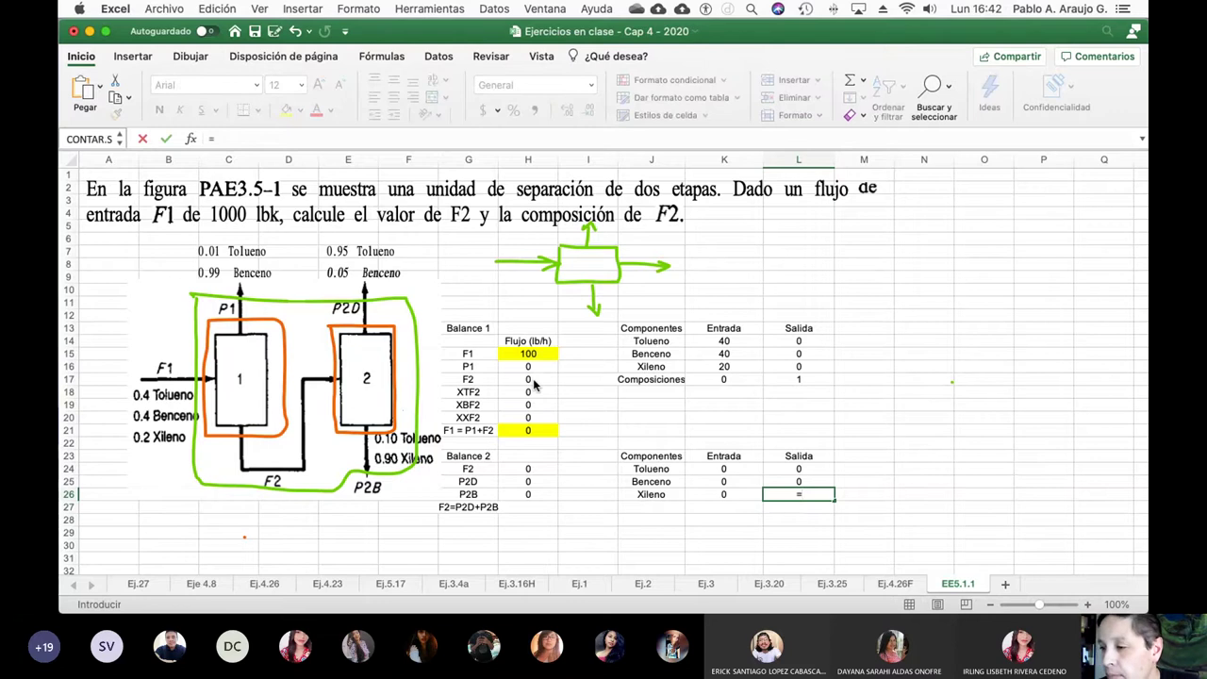
text(0.90*)
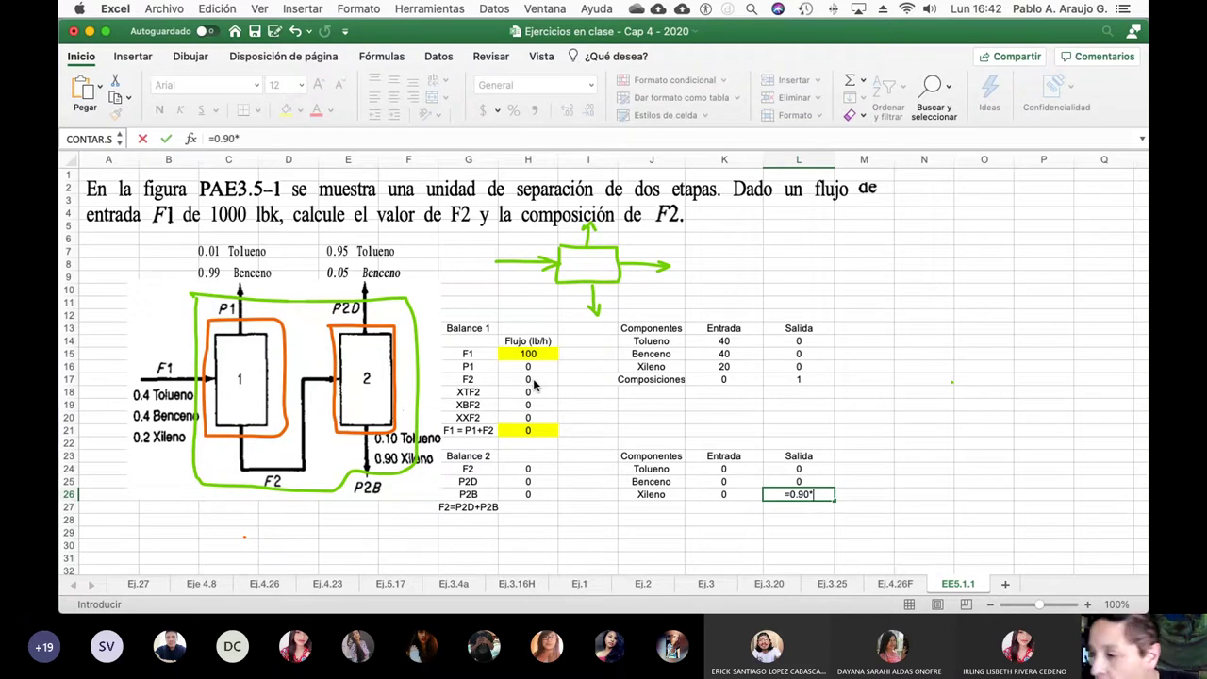
click(526, 493)
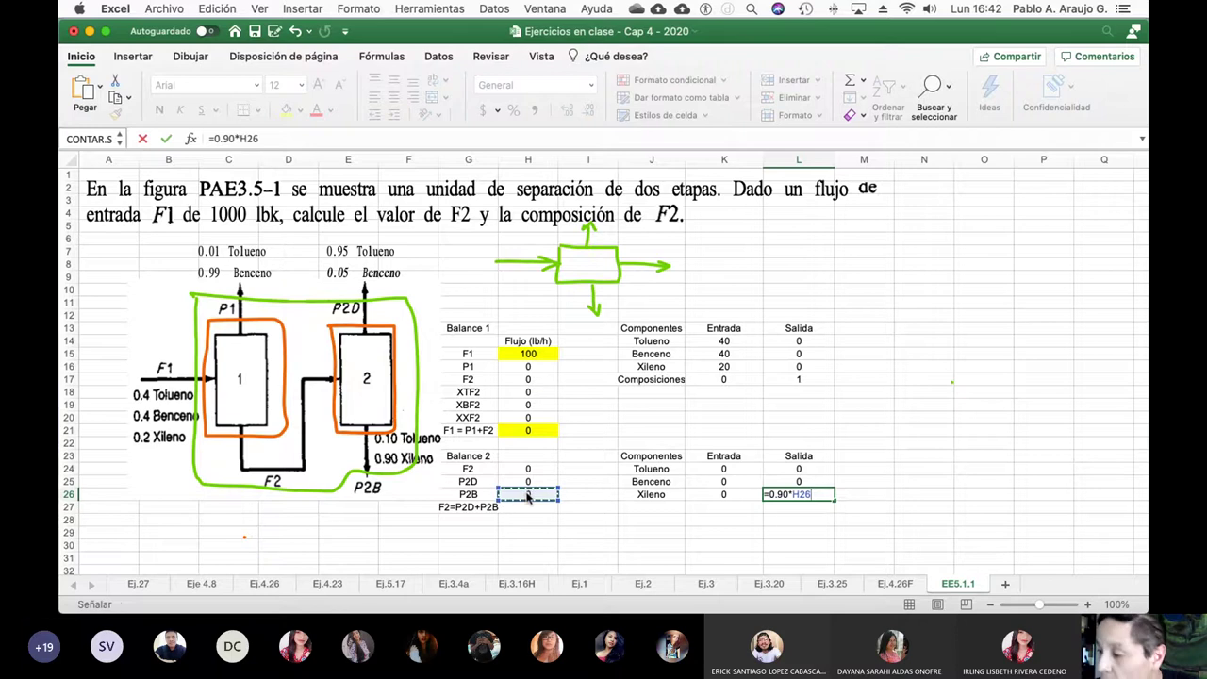
key(Return)
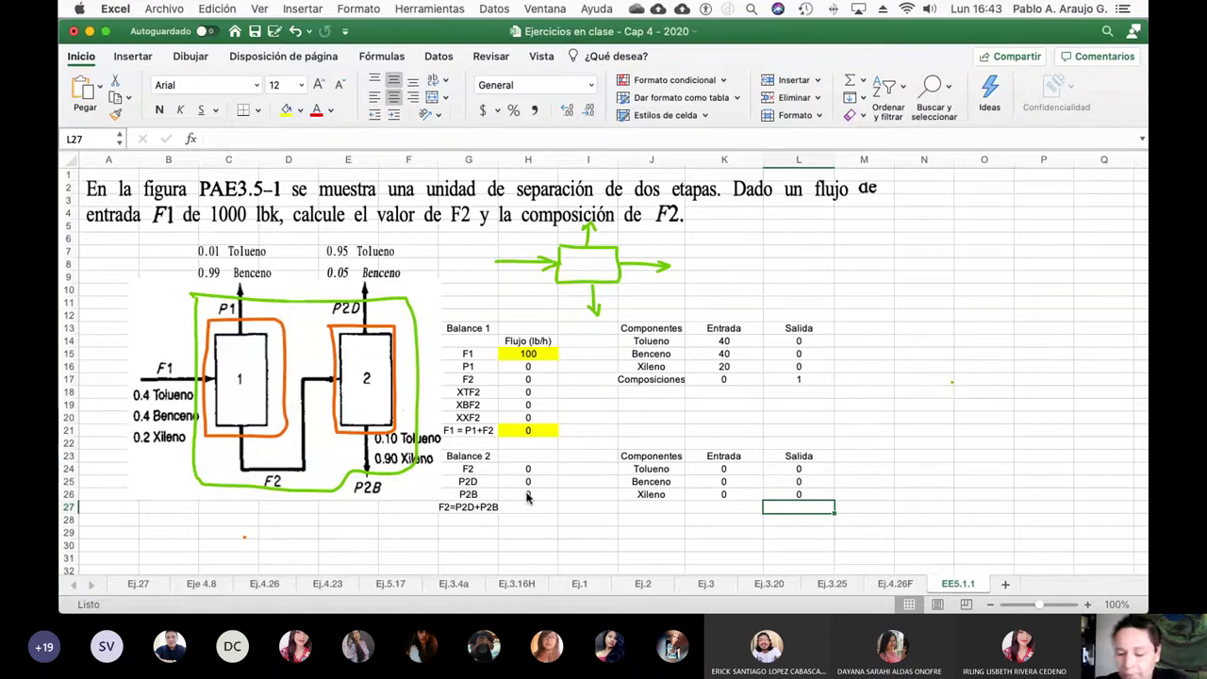
Step: Number the Balance 1 component and composition equations 1 to 4 in M14:M17
key(Right)
key(Left)
key(Left)
key(Right)
key(Right)
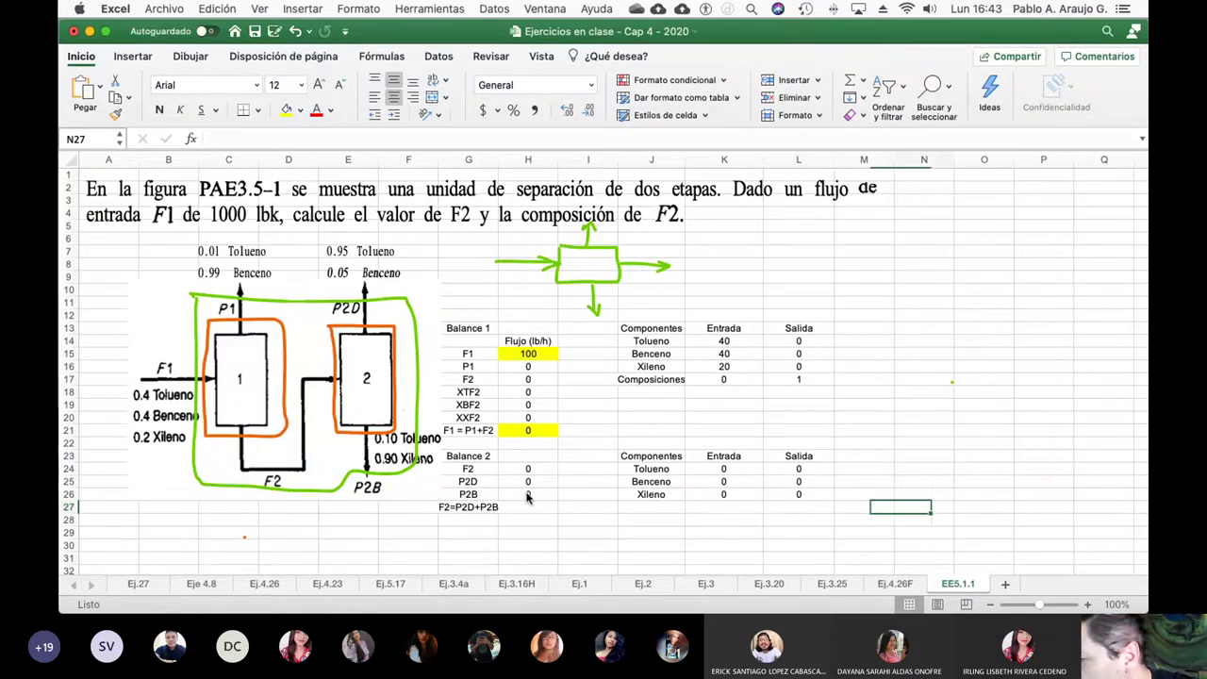
key(Right)
key(Left)
key(Up)
key(Up)
key(Up)
key(Up)
key(Up)
key(Up)
key(Up)
key(Up)
key(Up)
key(Up)
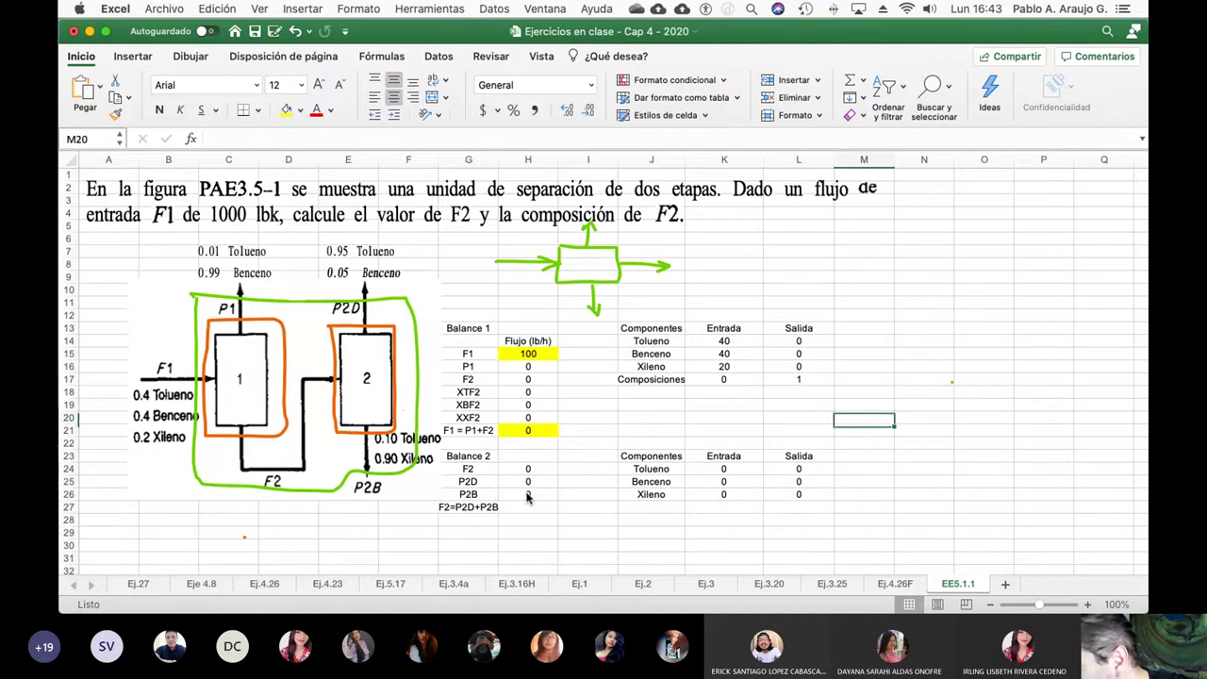
key(Up)
key(Up)
key(Up)
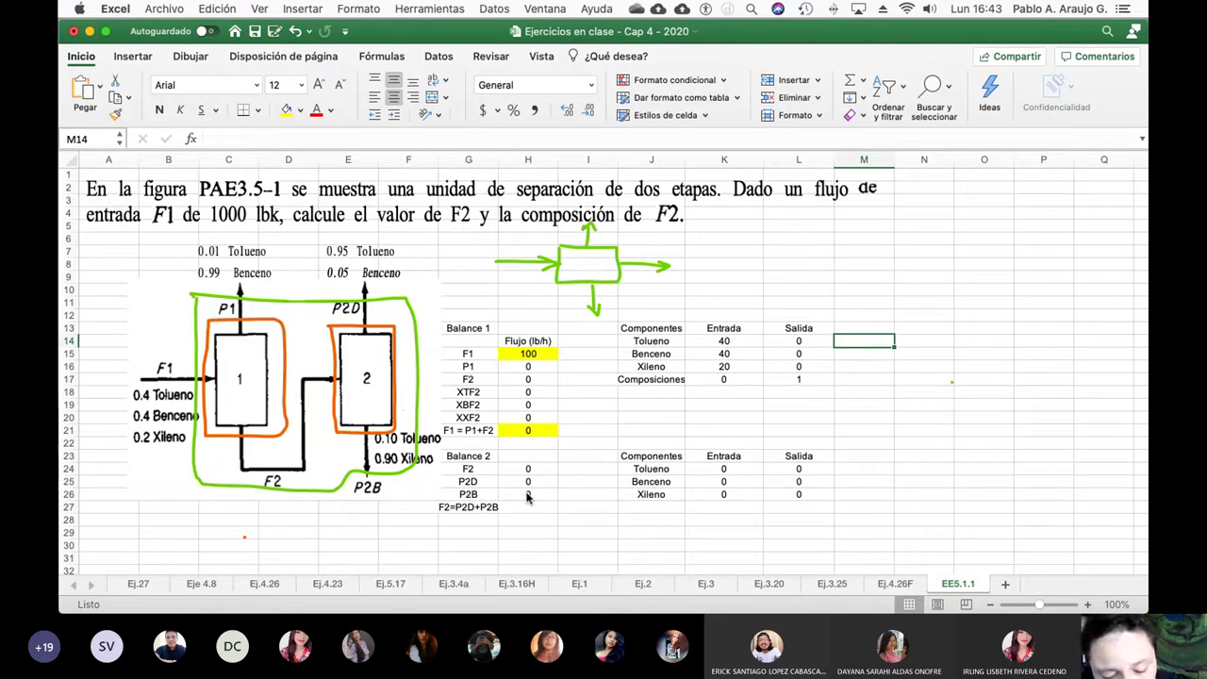
text(1)
key(Return)
text(2)
key(Return)
text(3)
key(Return)
text(4)
key(Return)
Step: Continue the equation numbering for the Balance 2 components with 5, 6 and 7 in M24:M26
key(Return)
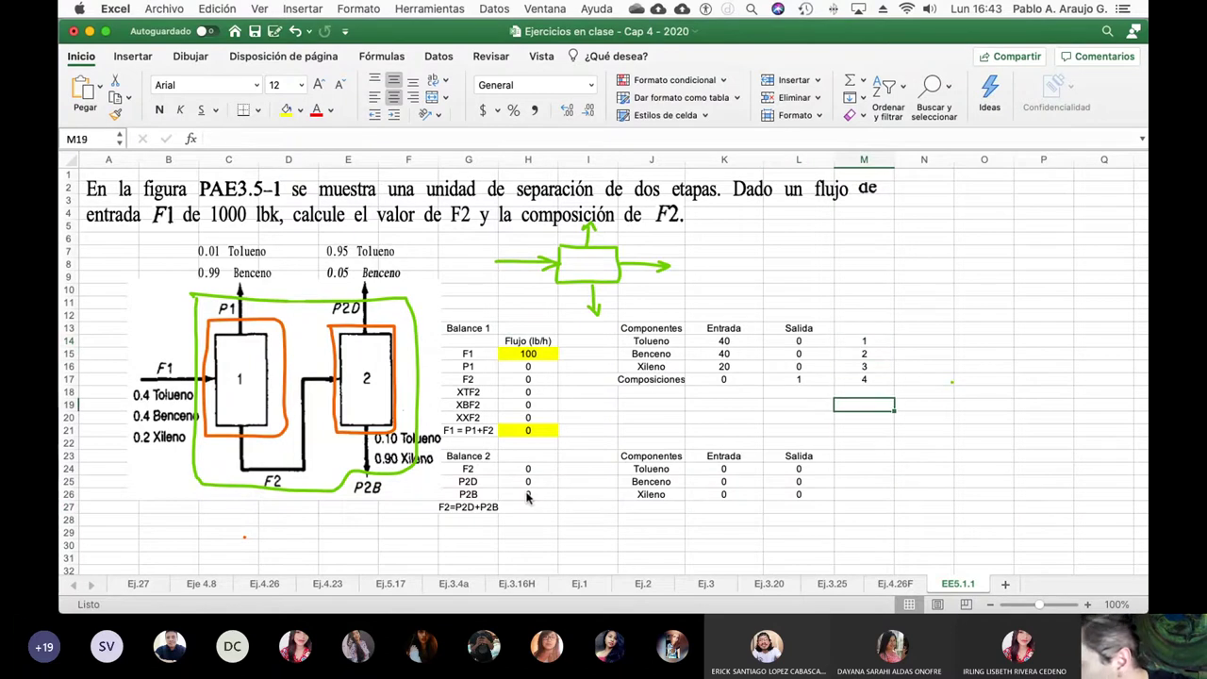
key(Down)
key(Down)
key(Down)
key(Down)
key(Down)
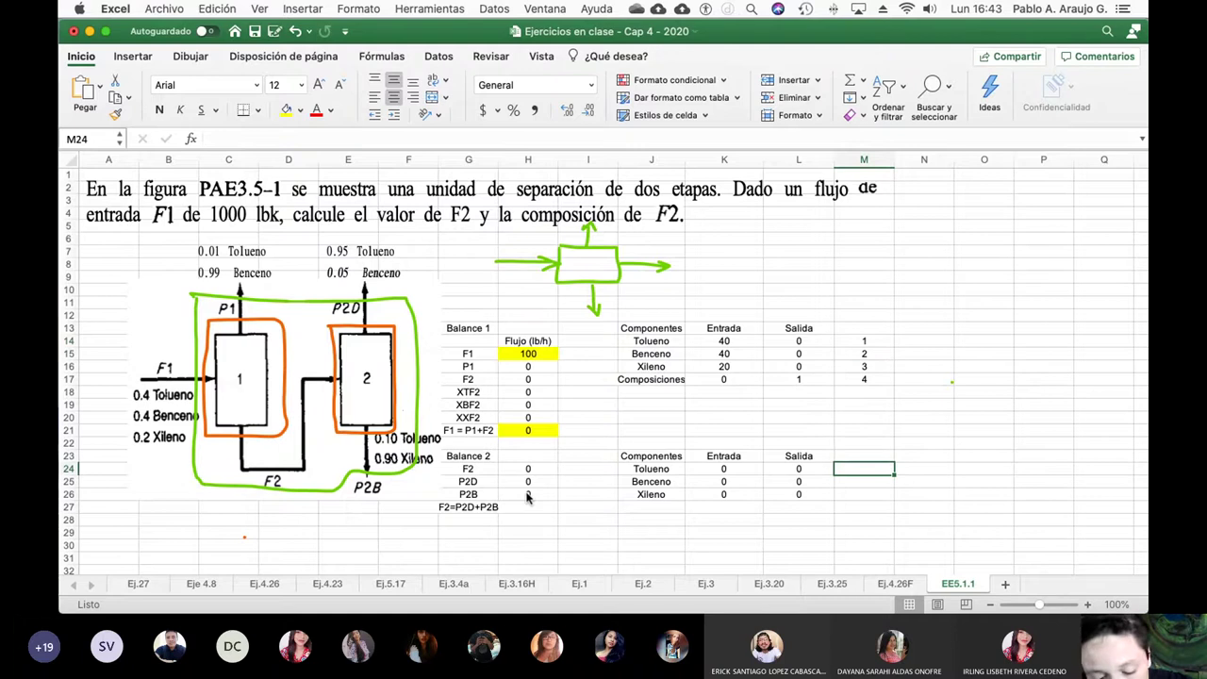
text(5)
key(Return)
text(6)
key(Return)
text(7)
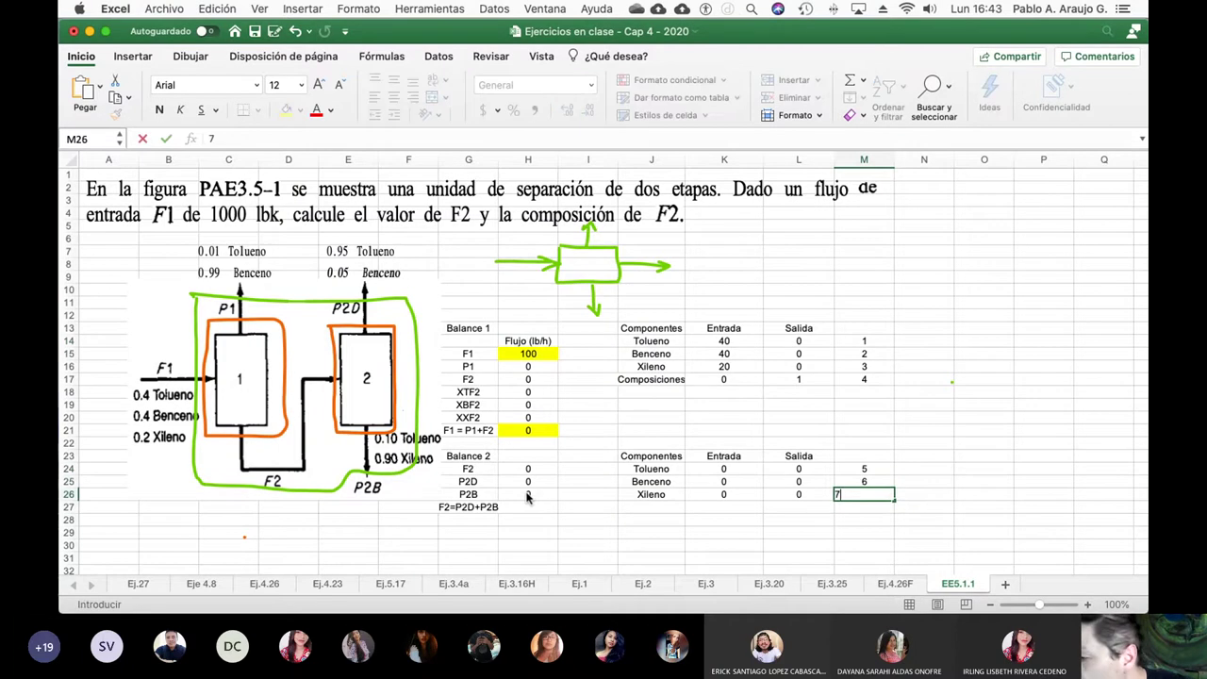
key(Left)
Step: Number the Balance 1 unknowns from P1 to XXF2 as 1 to 5 in I16:I20
key(Left)
key(Left)
key(Left)
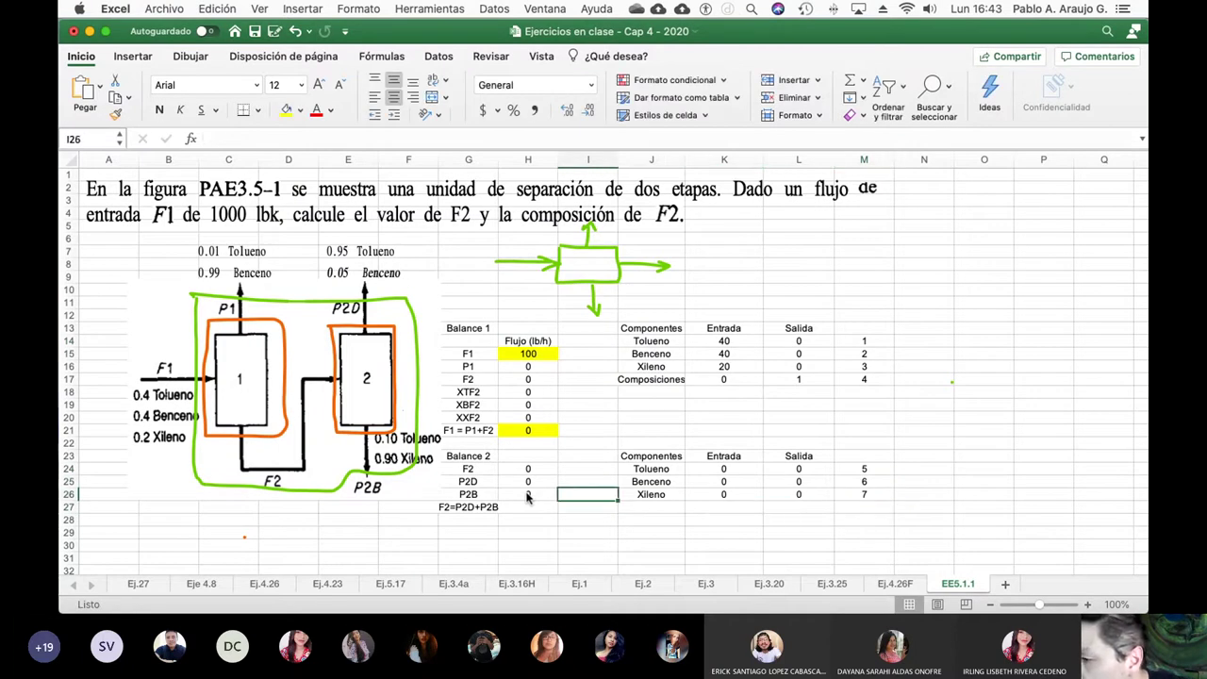
key(Up)
key(Up)
key(Up)
key(Up)
key(Up)
key(Up)
key(Up)
key(Up)
key(Up)
key(Up)
key(Up)
key(Down)
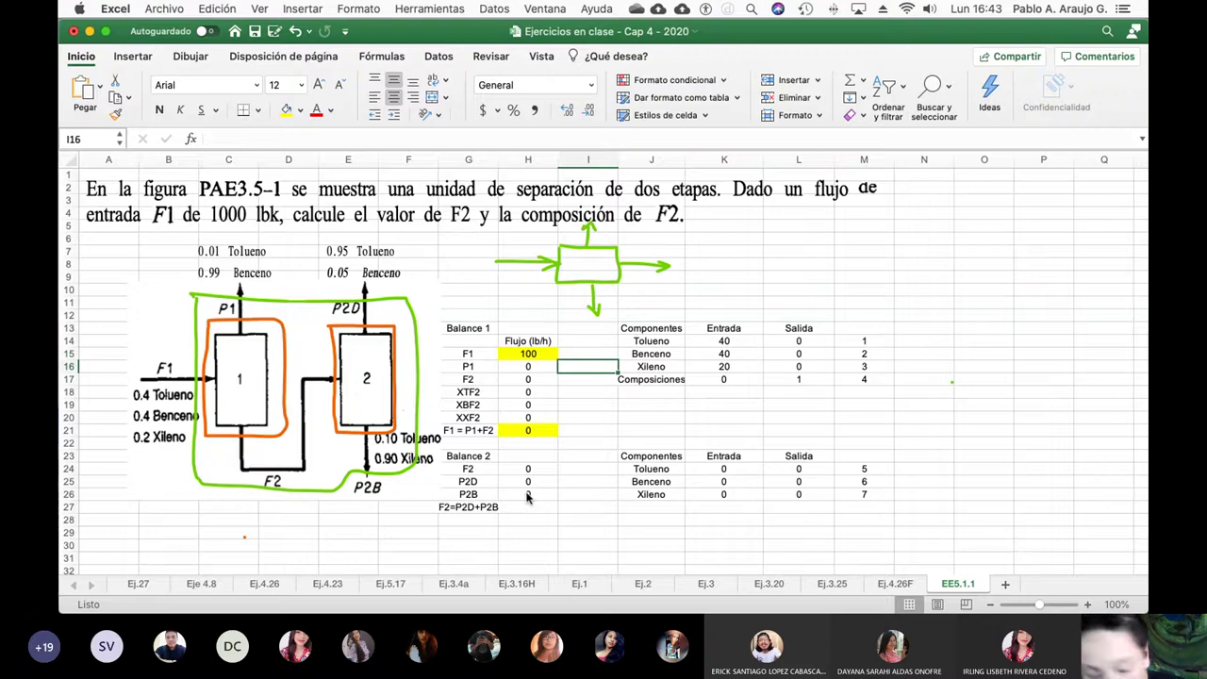
text(1)
key(Return)
text(2)
key(Return)
text(3)
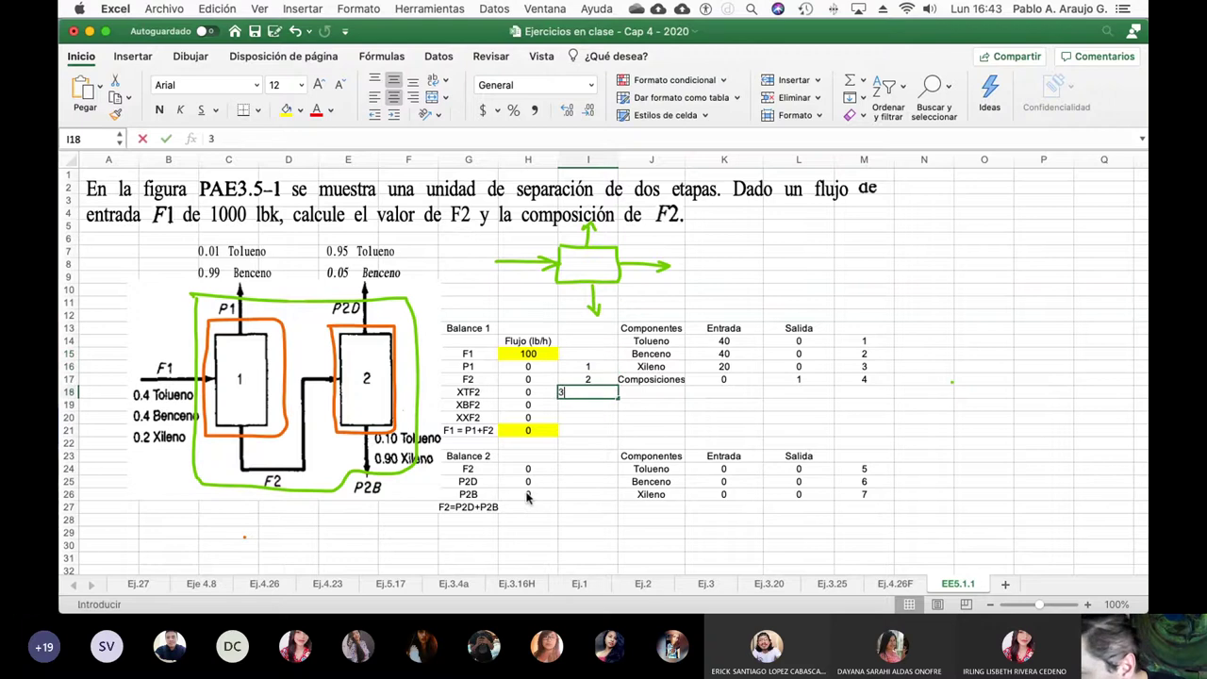
key(Return)
text(4)
key(Return)
text(5)
key(Return)
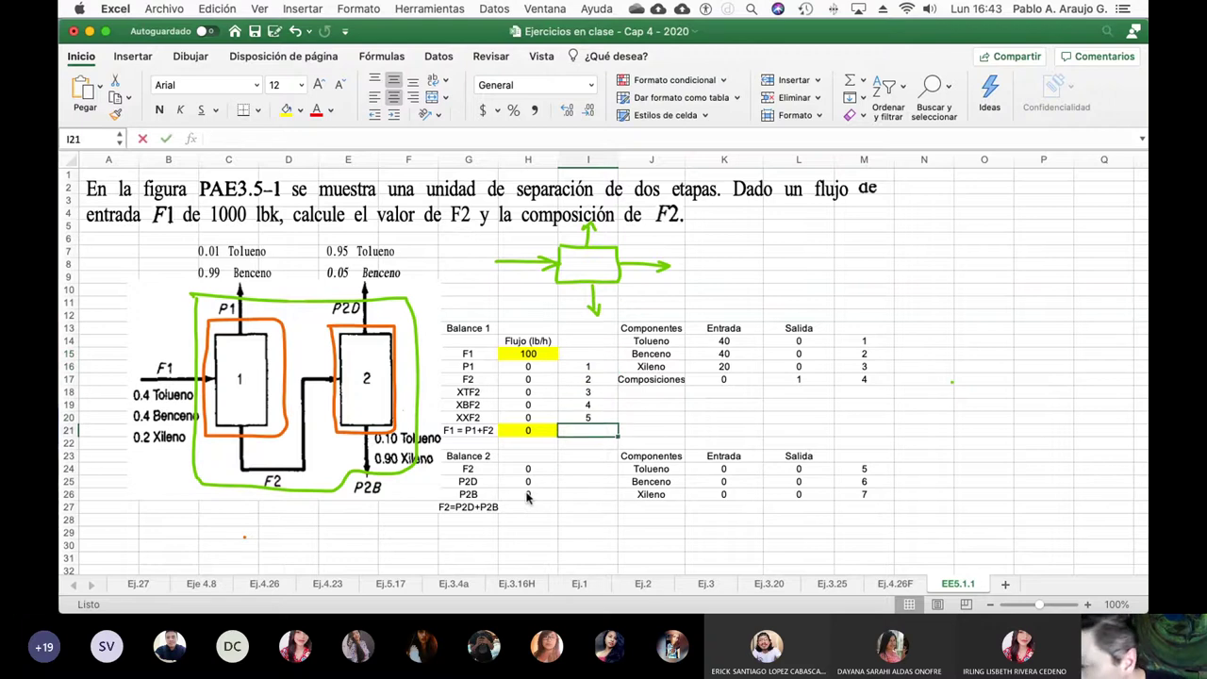
Step: Number the Balance 2 streams F2 and P2D as 6 and 7 in I24:I25
key(Down)
key(Down)
key(Down)
text(6)
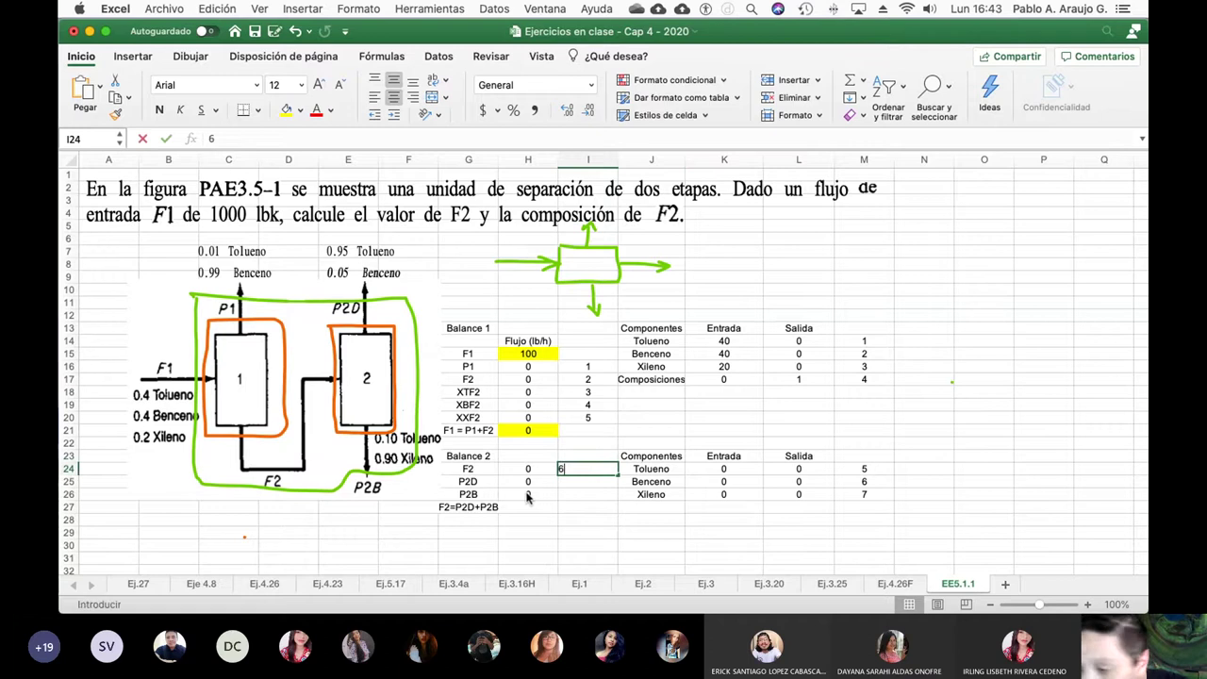
key(Return)
text(7)
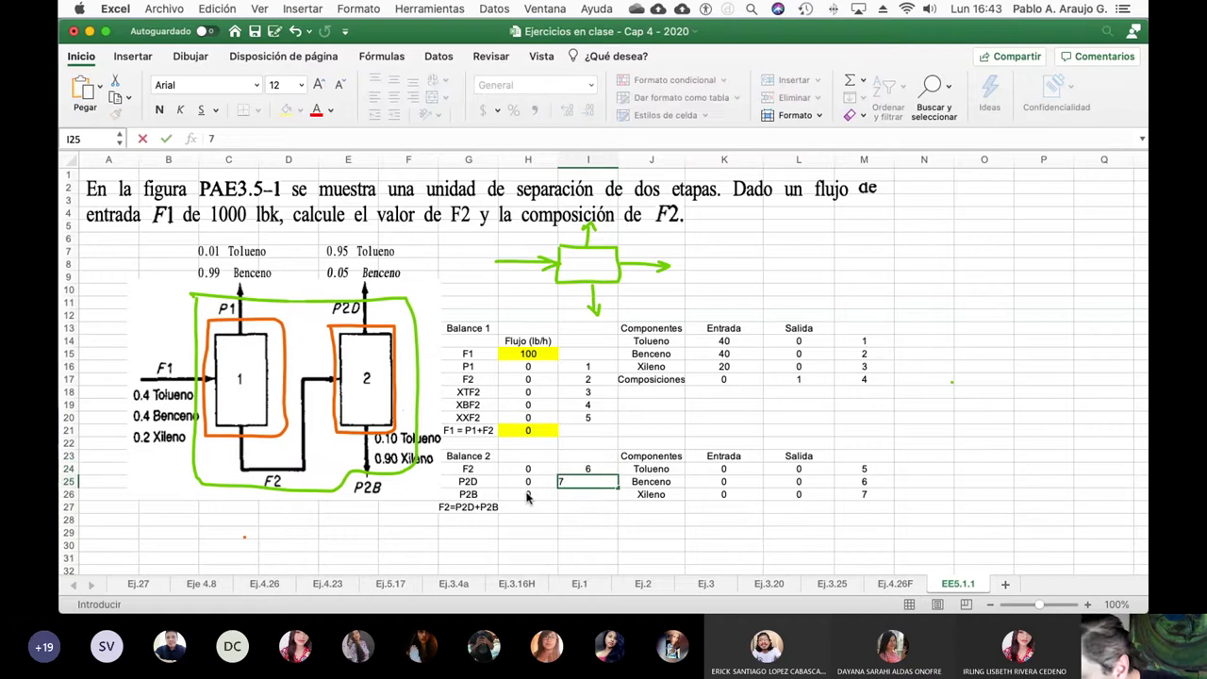
key(Return)
Step: Clear the unknown number beside the Balance 2 F2 stream in I24
key(Up)
key(Up)
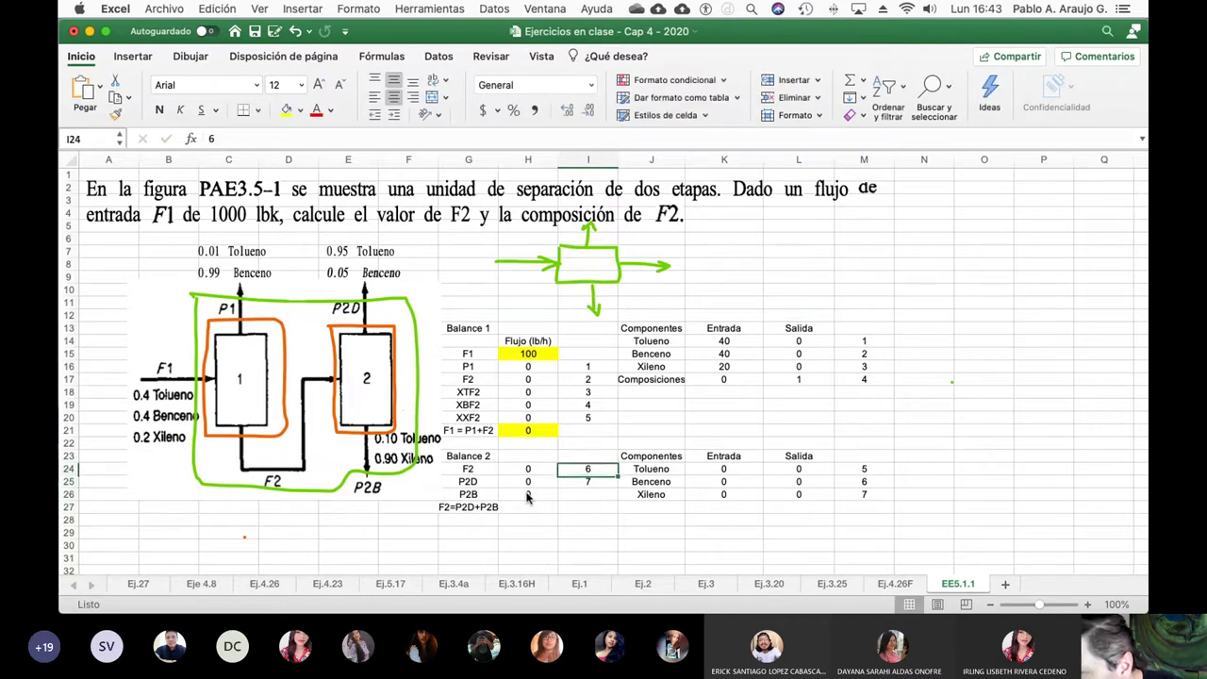
key(Delete)
key(Down)
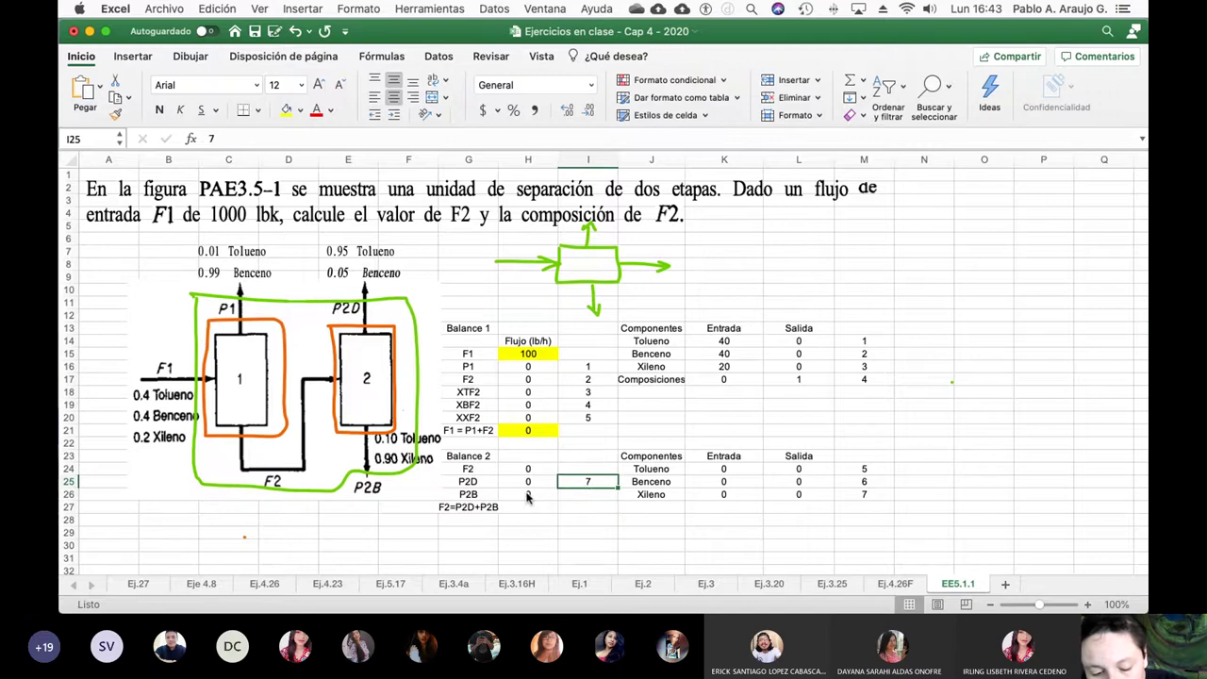
Step: Number the P2D and P2B unknowns 6 and 7 in I25:I26
text(6)
key(Return)
text(7)
key(Return)
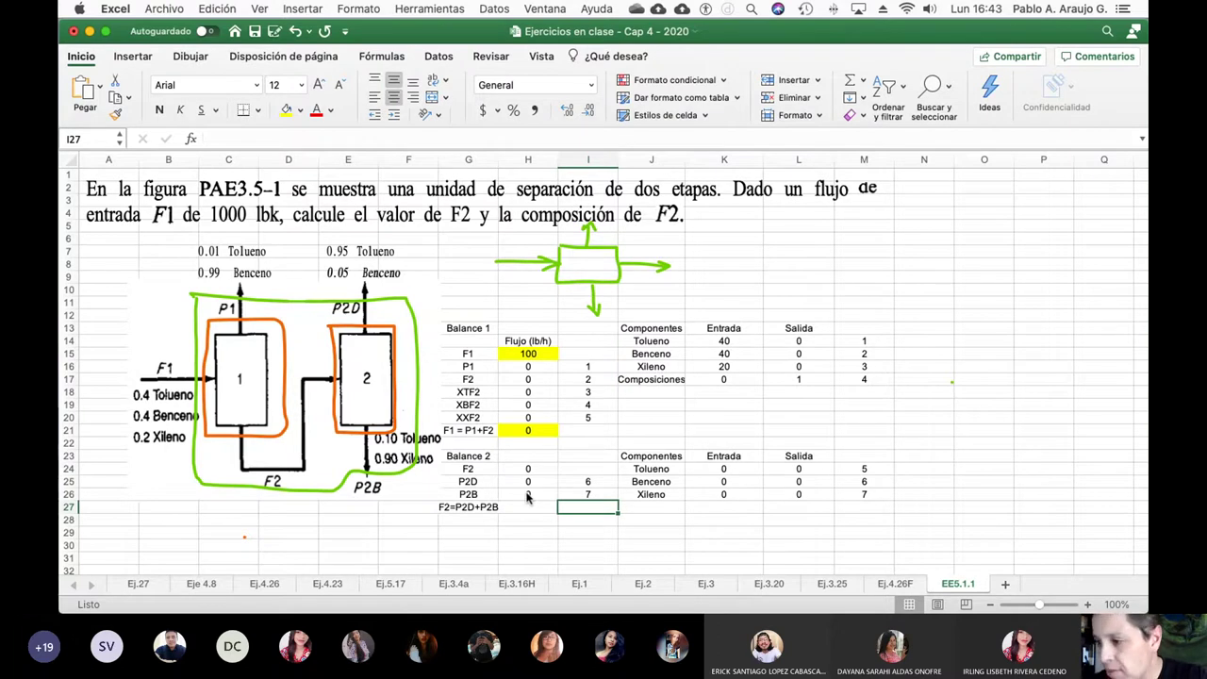
click(460, 430)
key(shift+Right)
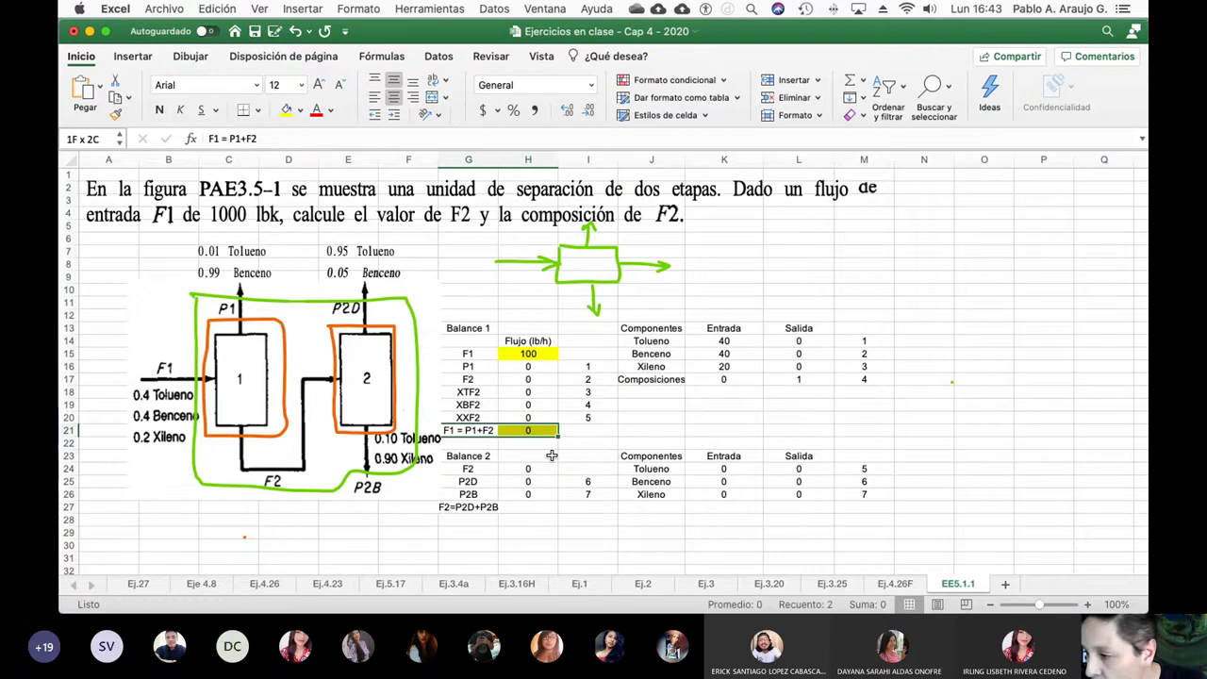
key(super+c)
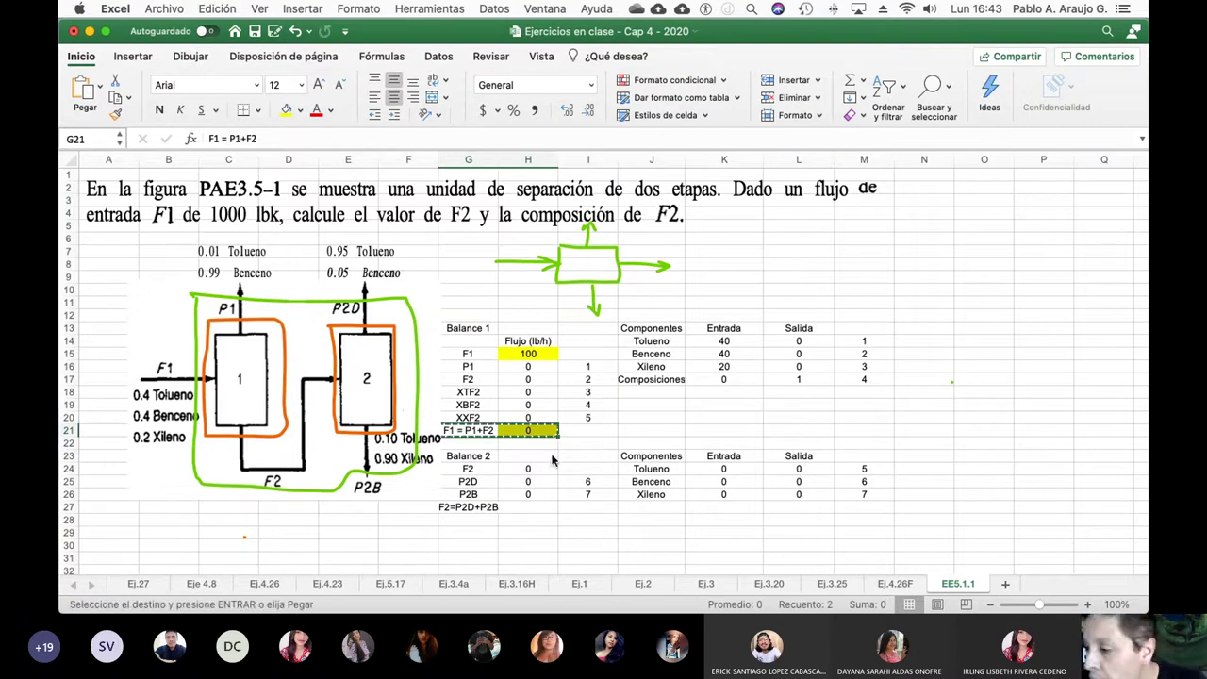
click(492, 534)
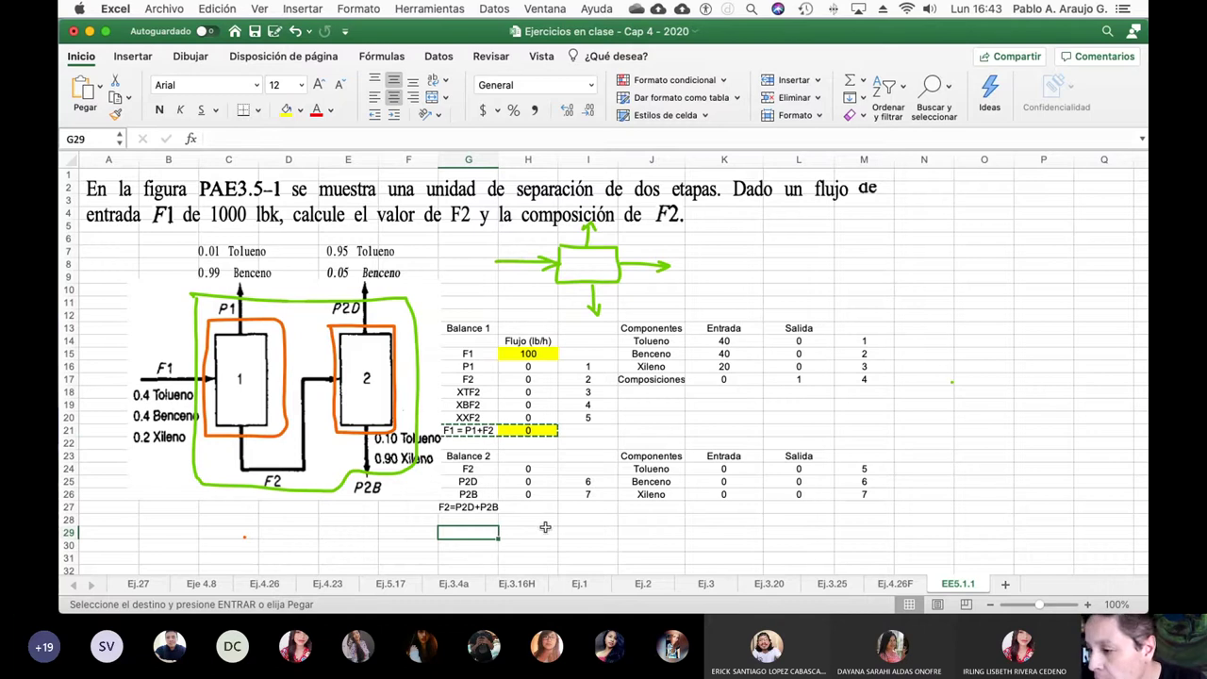
key(super+z)
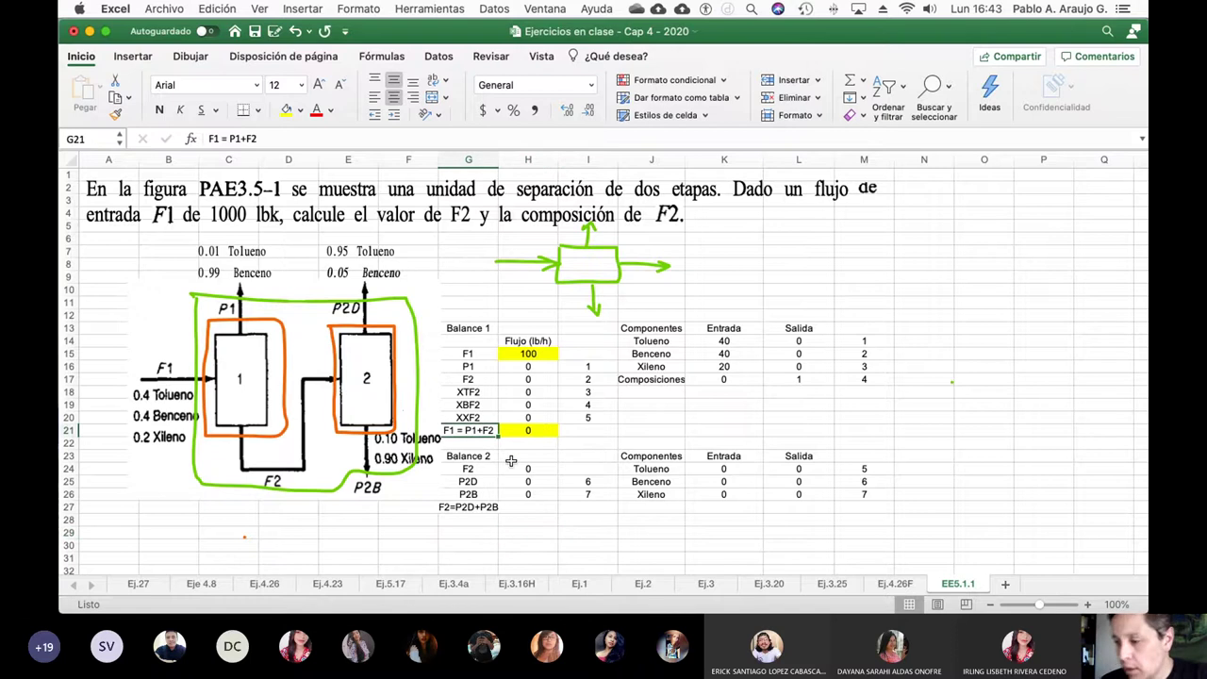
Step: Copy the F1 = P1+F2 check and its value from G21:H21 to G29:H29
key(shift+Right)
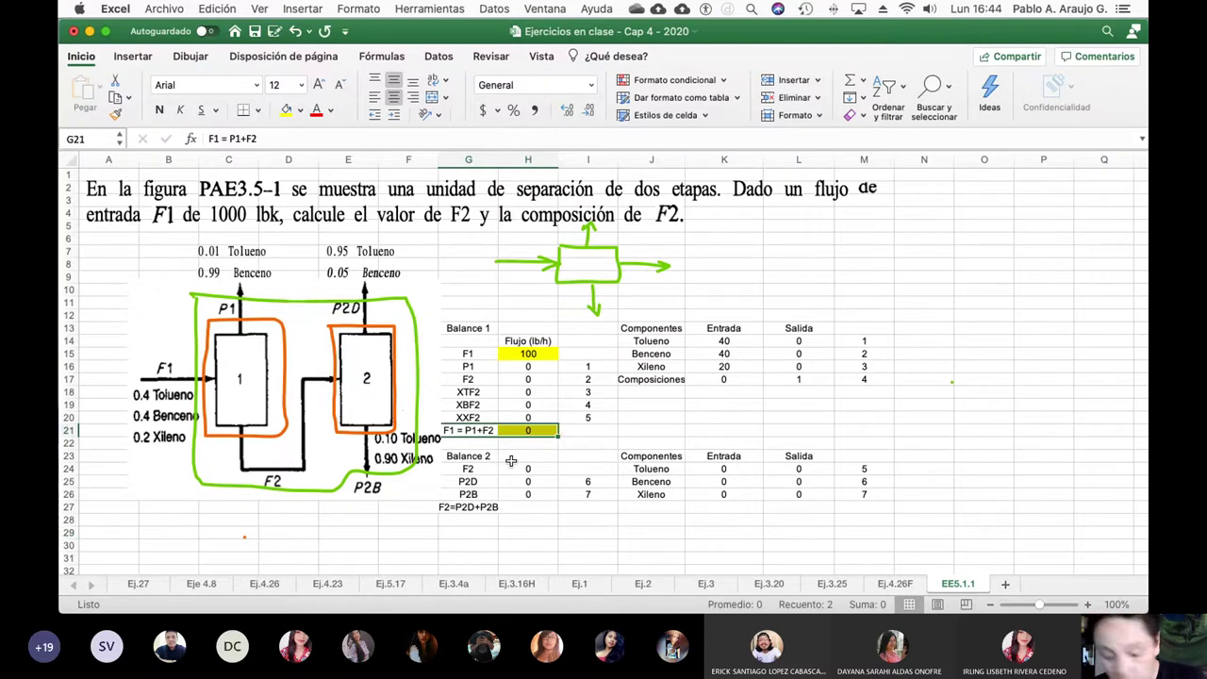
key(super+c)
key(Down)
key(Down)
key(Down)
key(Down)
key(Down)
key(Down)
key(Down)
key(Down)
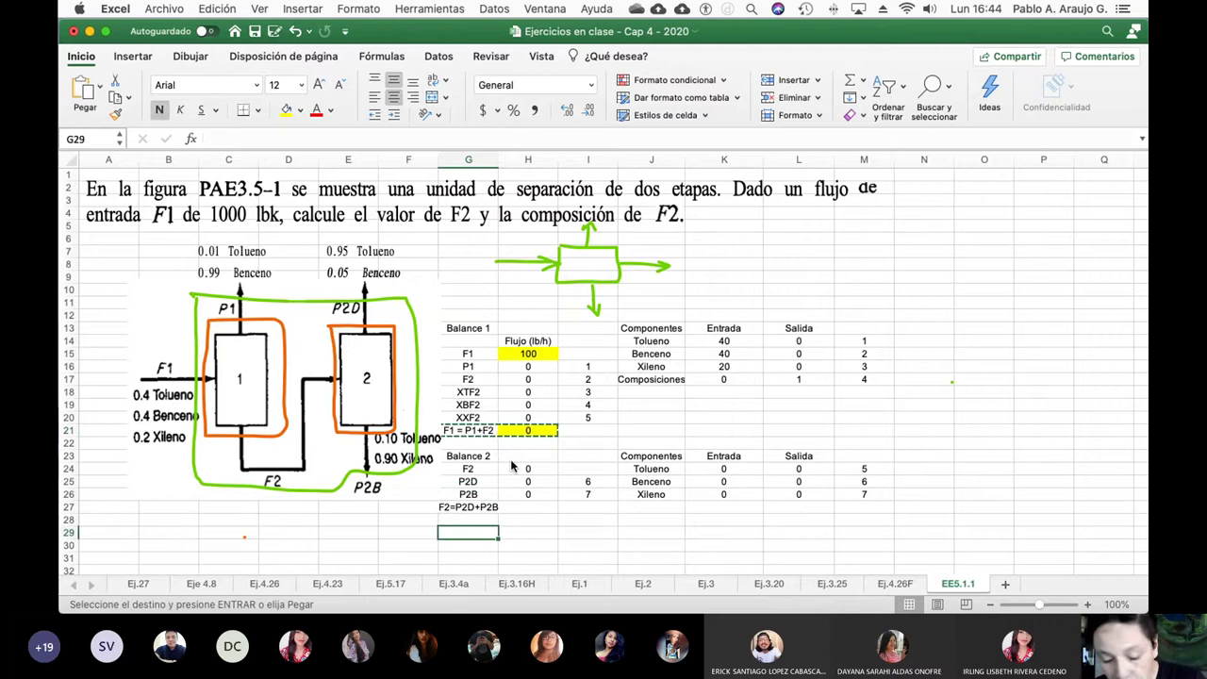
key(super+v)
key(Down)
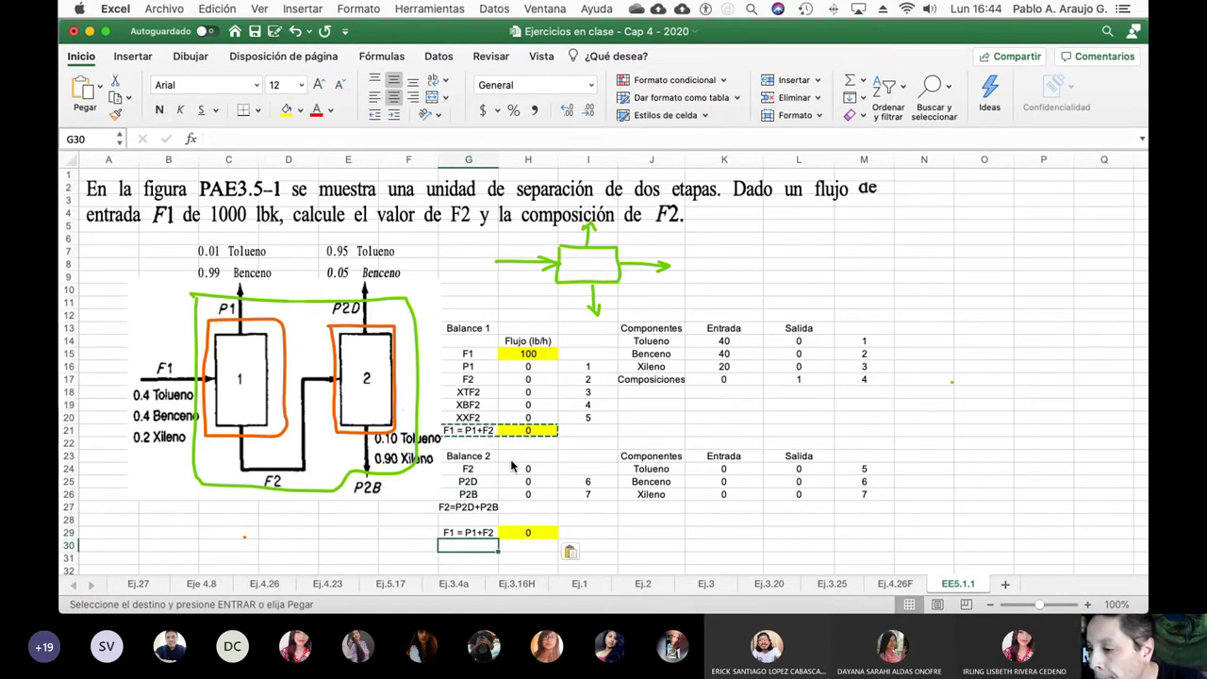
Step: Move the P2D and P2B rows with their values and numbering from G25:I26 to G21:I22, directly below XXF2
key(Up)
key(Up)
key(Up)
key(Up)
key(shift+Up)
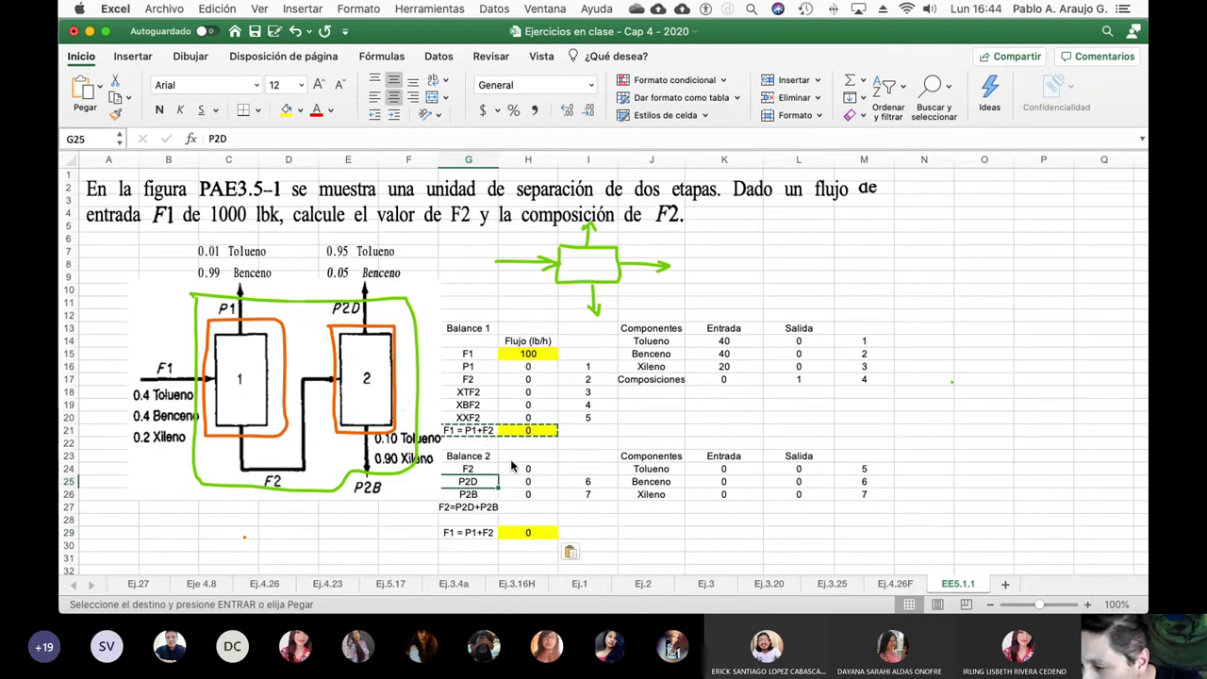
key(shift+Right)
key(shift+Right)
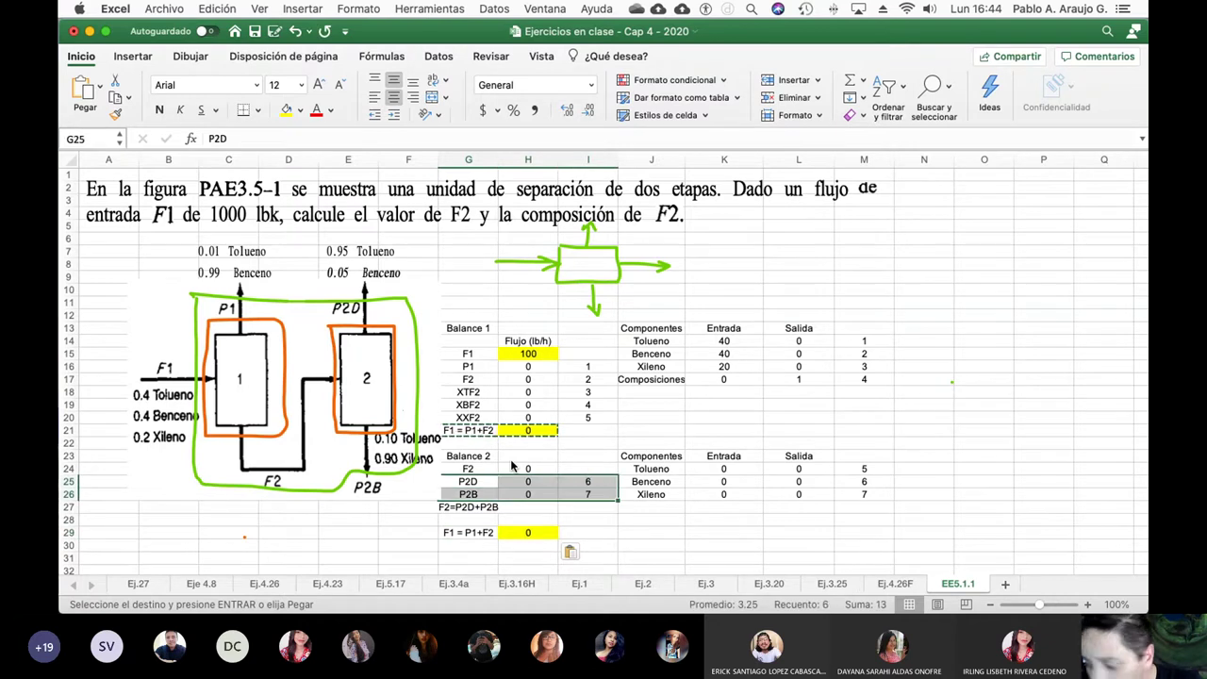
key(super+c)
key(Up)
key(Up)
key(Up)
key(Up)
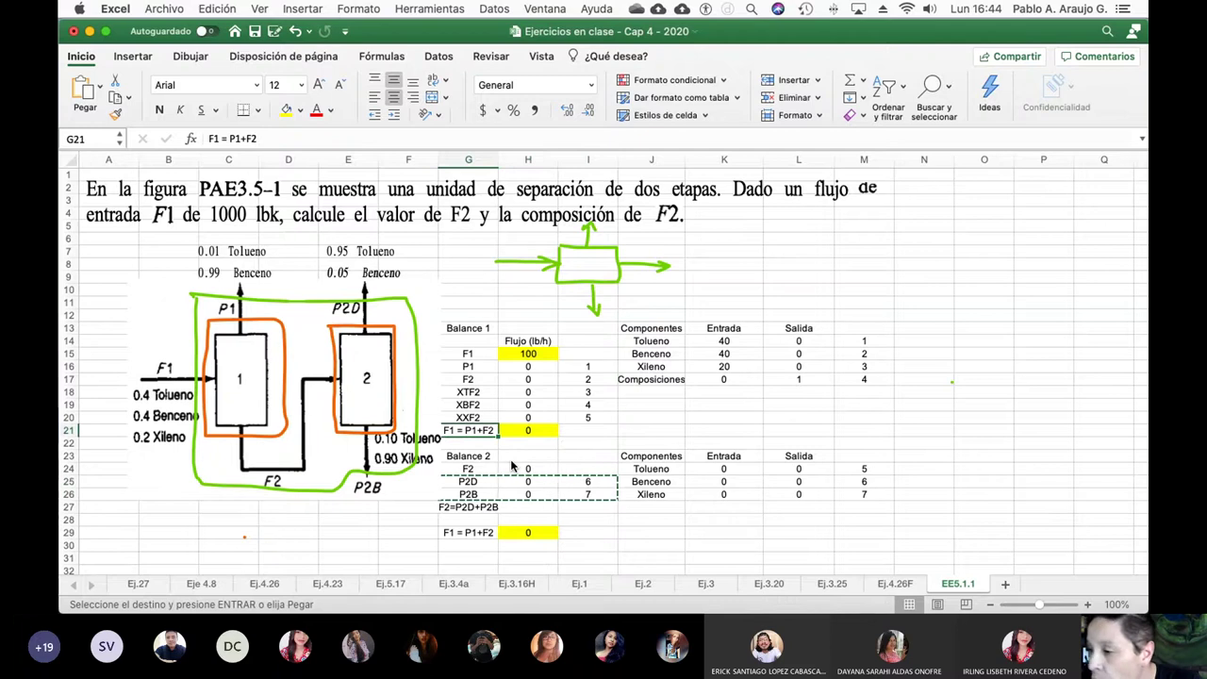
key(super+v)
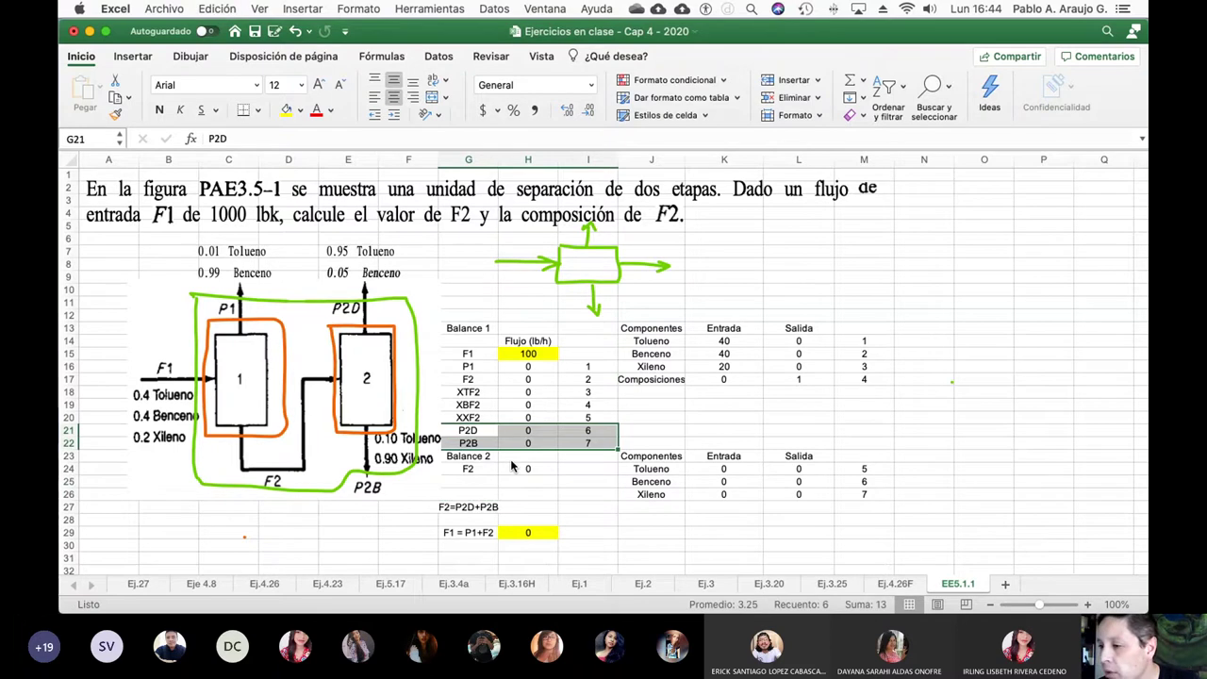
Step: Check the Balance 2 toluene inlet formula in K24
key(Down)
key(Down)
key(Down)
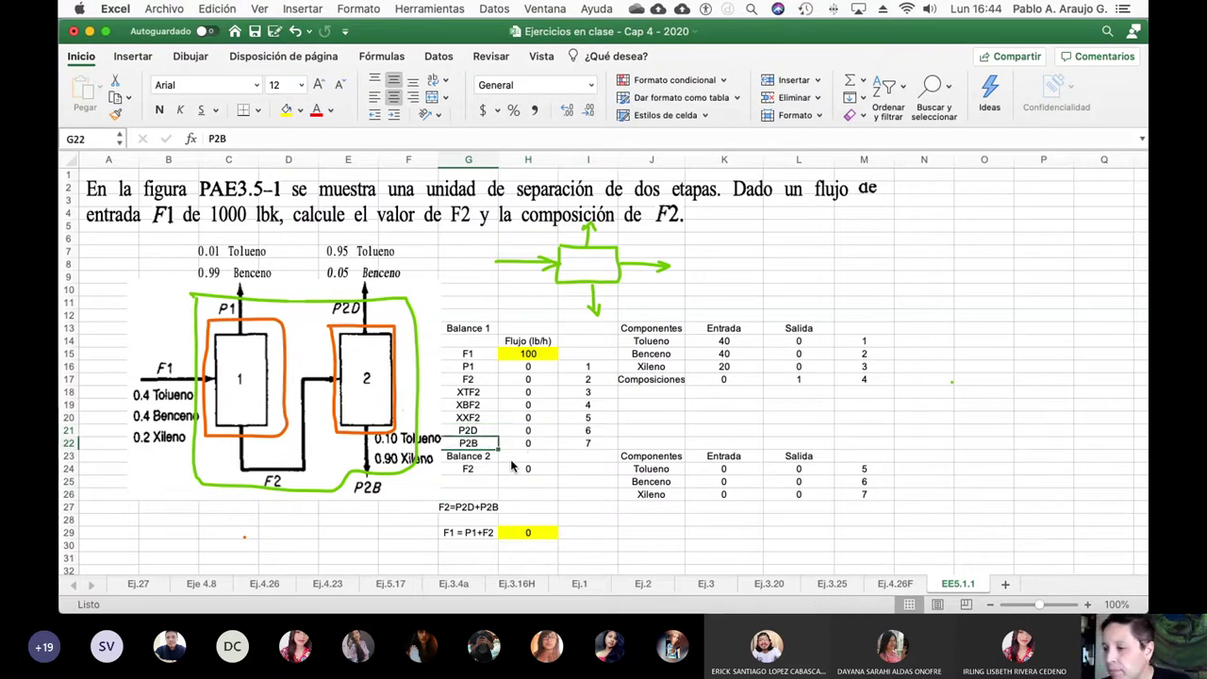
key(Right)
key(Right)
key(Right)
key(Right)
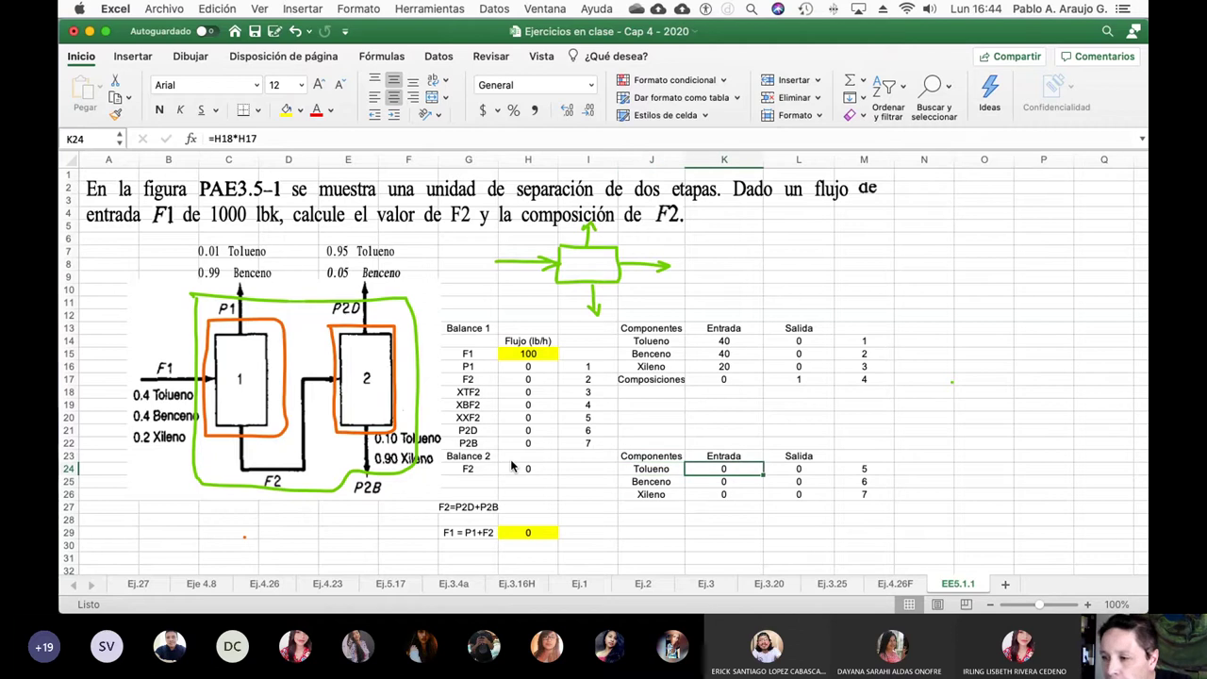
key(Left)
key(Left)
key(Left)
key(Left)
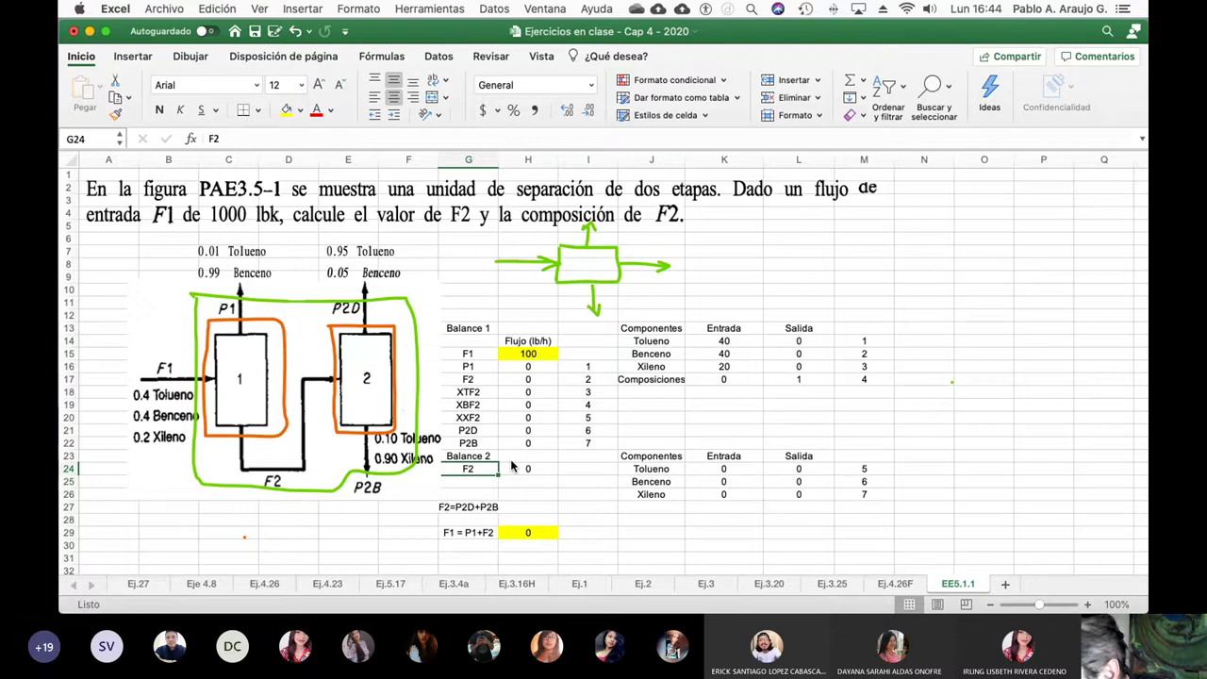
Step: Move the Balance 2 title from G23 to J22, above the second components table
key(Up)
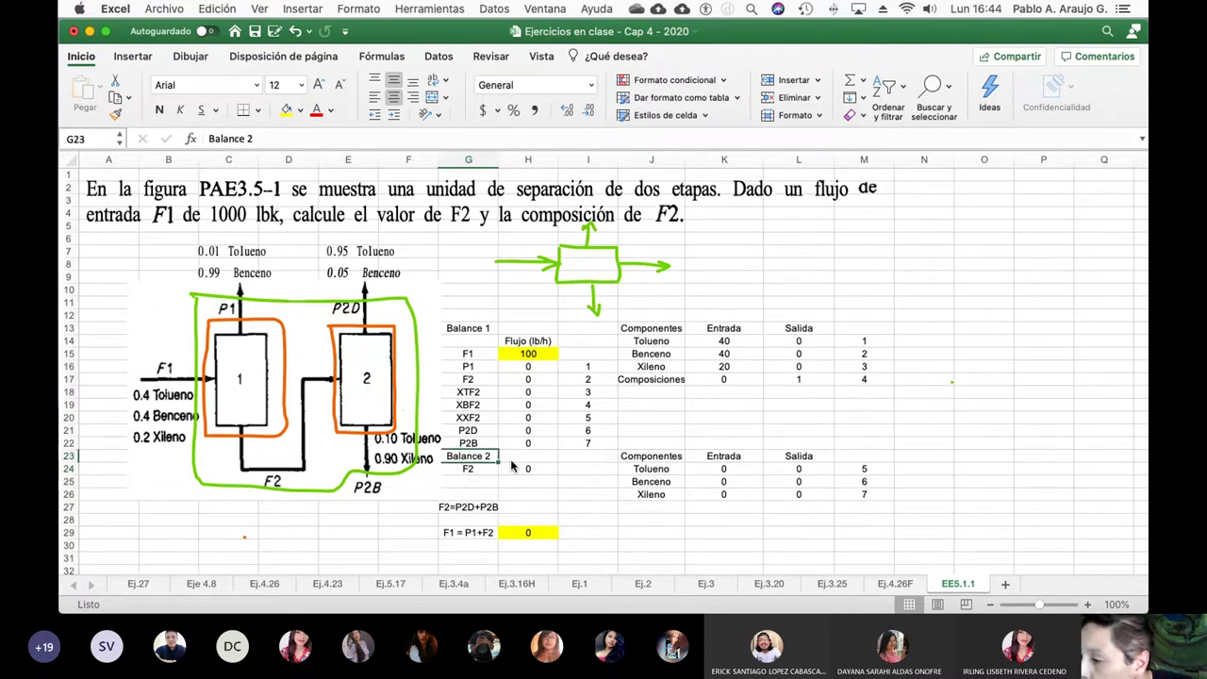
key(super+c)
key(Right)
key(Right)
key(Right)
key(Up)
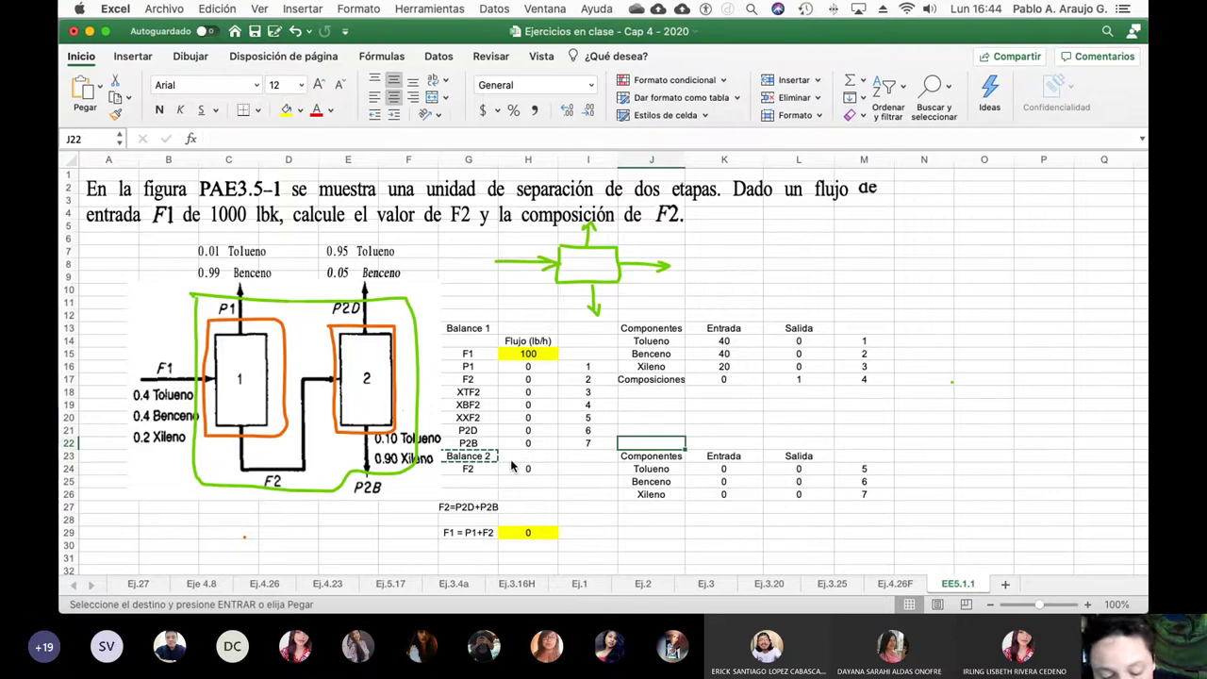
key(super+v)
Step: Move the Balance 1 title from G13 to J12, above the first components table
key(Up)
key(Up)
key(Up)
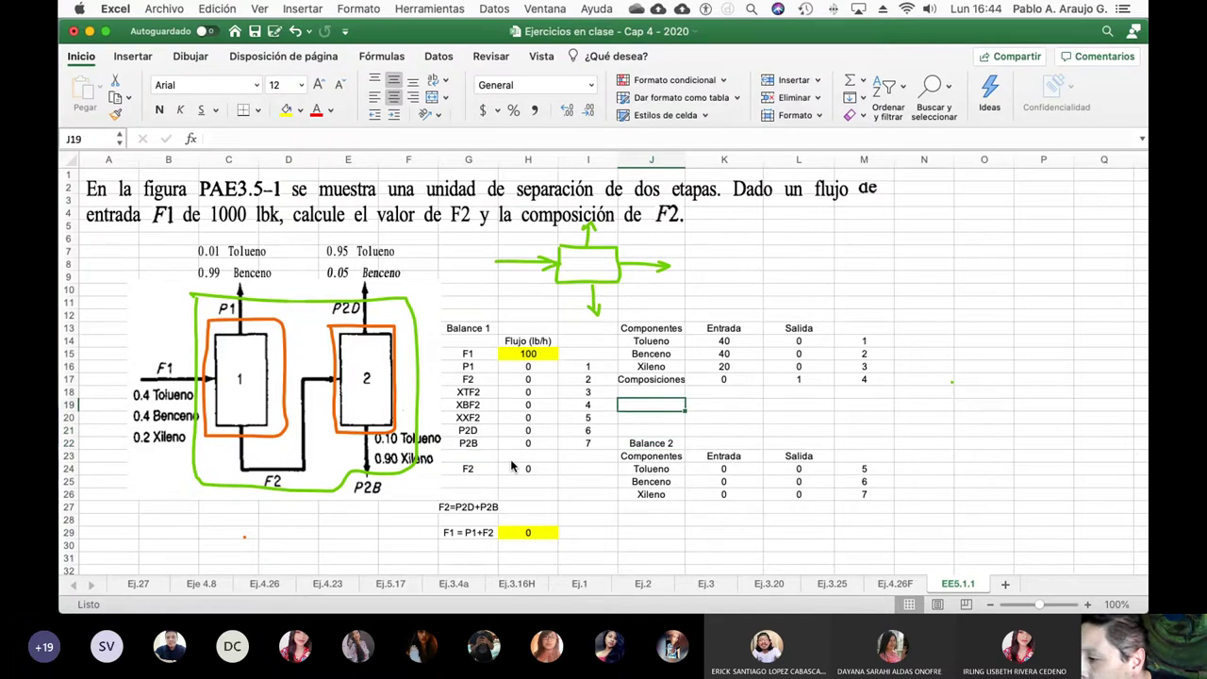
key(Left)
key(Left)
key(Left)
key(Left)
key(Up)
key(Up)
key(Up)
key(Right)
key(Right)
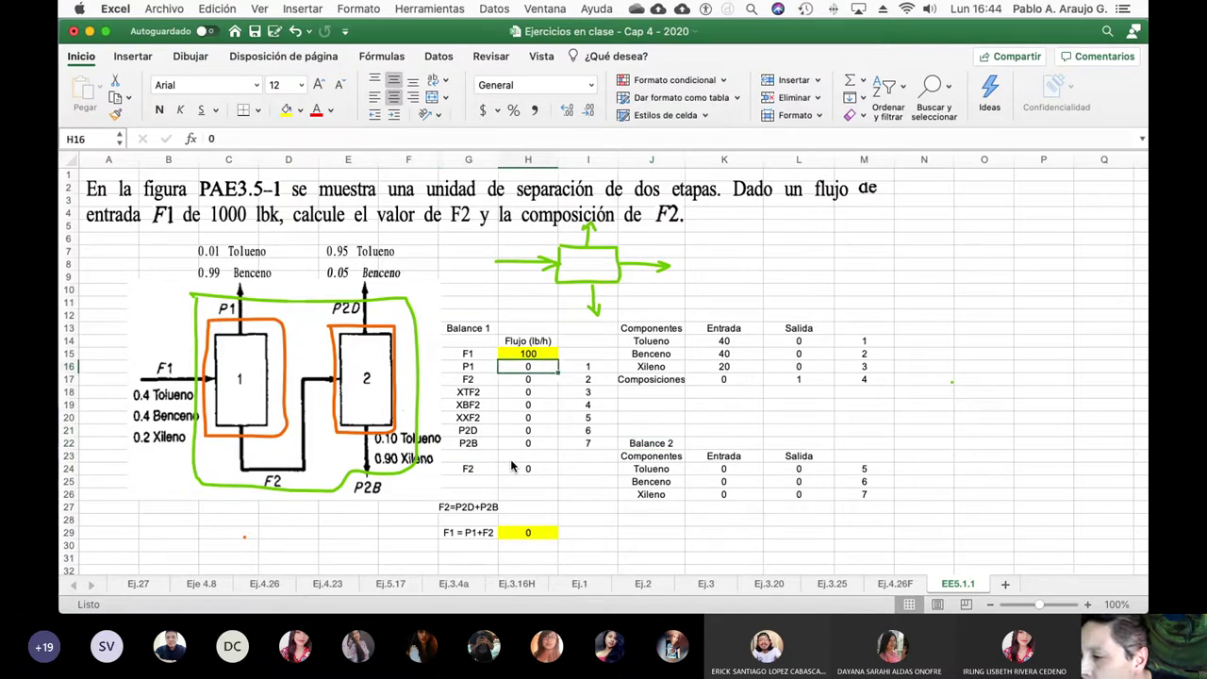
key(Left)
key(Up)
key(Up)
key(Up)
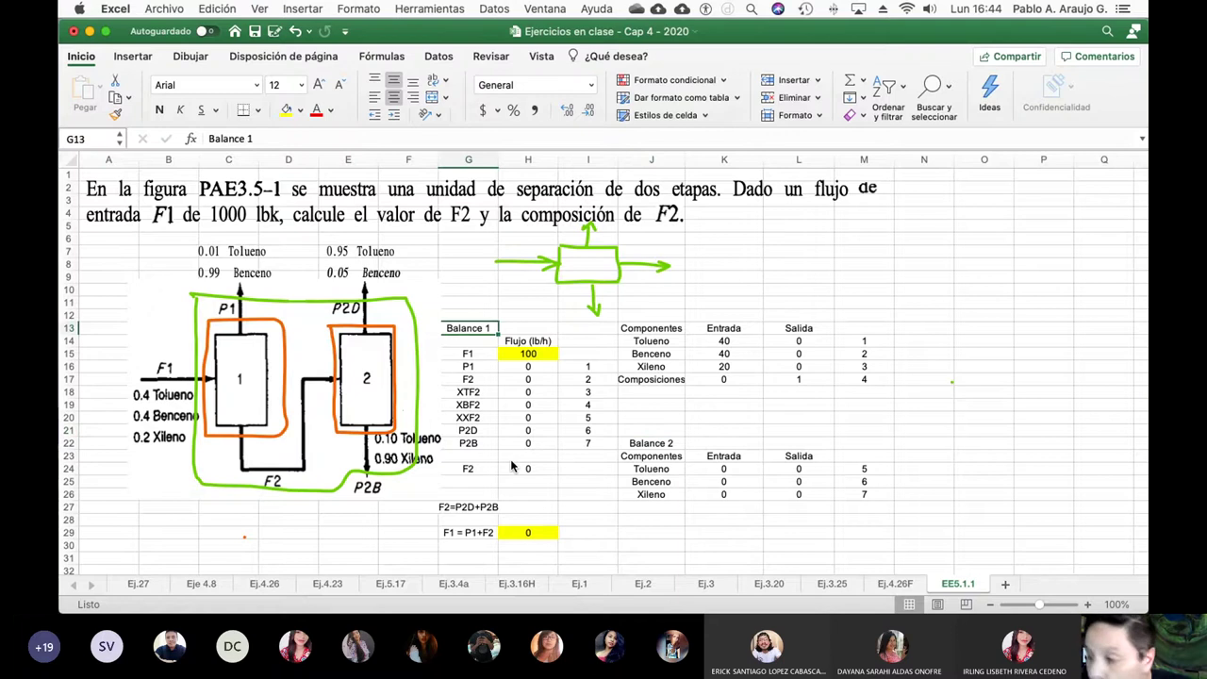
key(super+x)
key(Right)
key(Right)
key(Right)
key(Up)
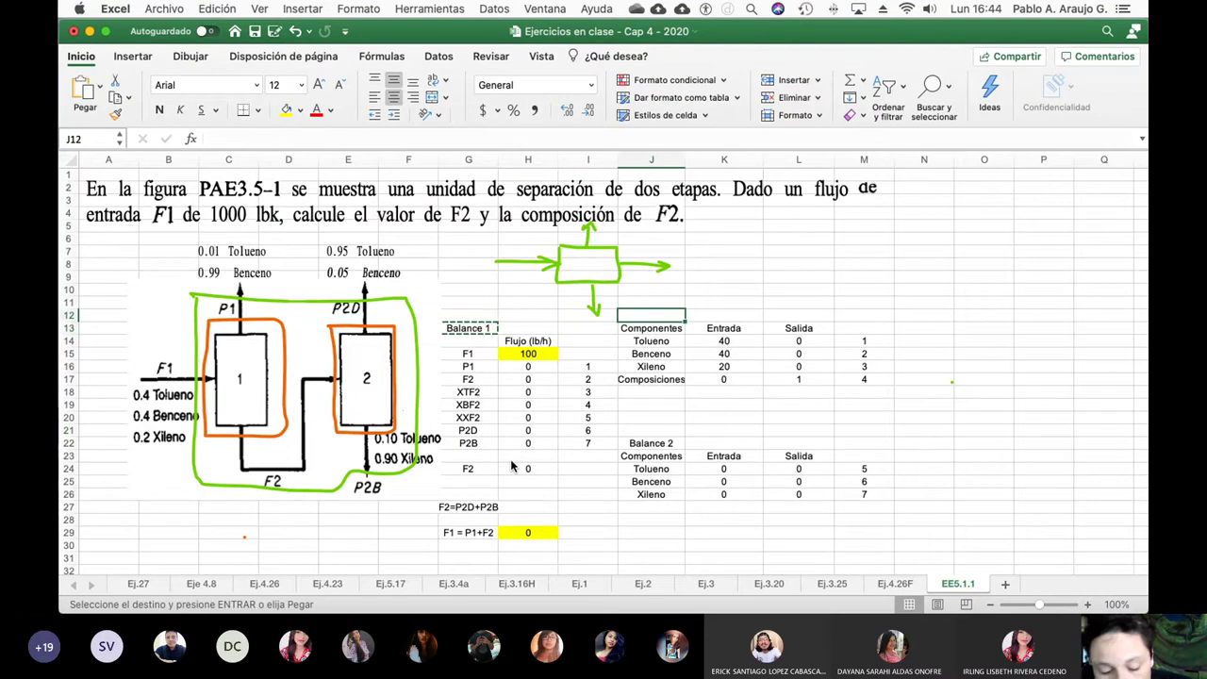
key(super+v)
Step: Review the Balance 2 outlet formulas in L24:L26 and the xylene inlet formula in K26
key(Down)
key(Down)
key(Down)
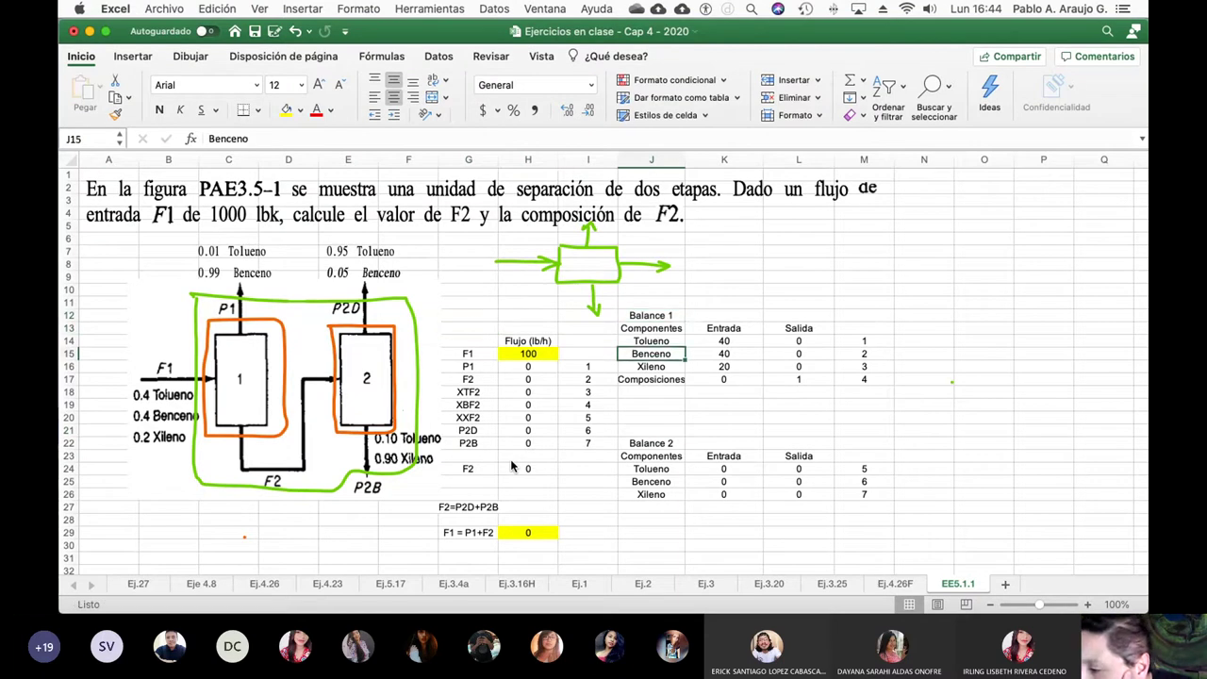
key(Down)
key(Down)
key(Down)
key(Down)
key(Down)
key(Down)
key(Down)
key(Down)
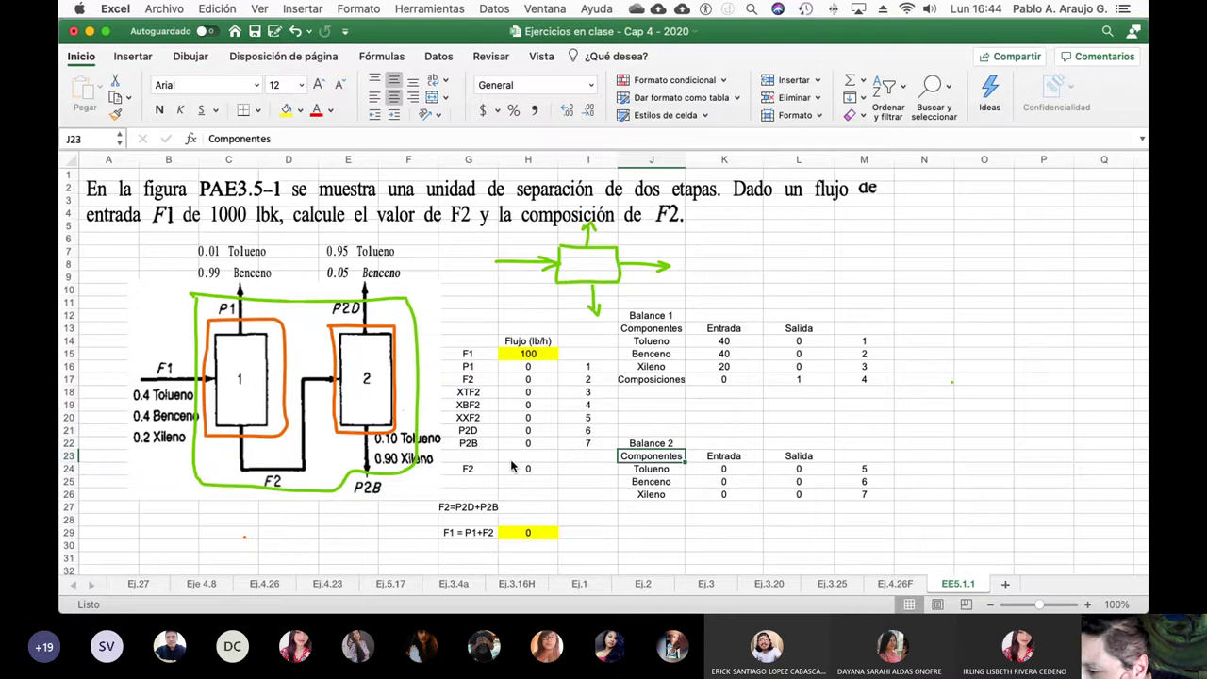
key(Down)
key(Left)
key(Left)
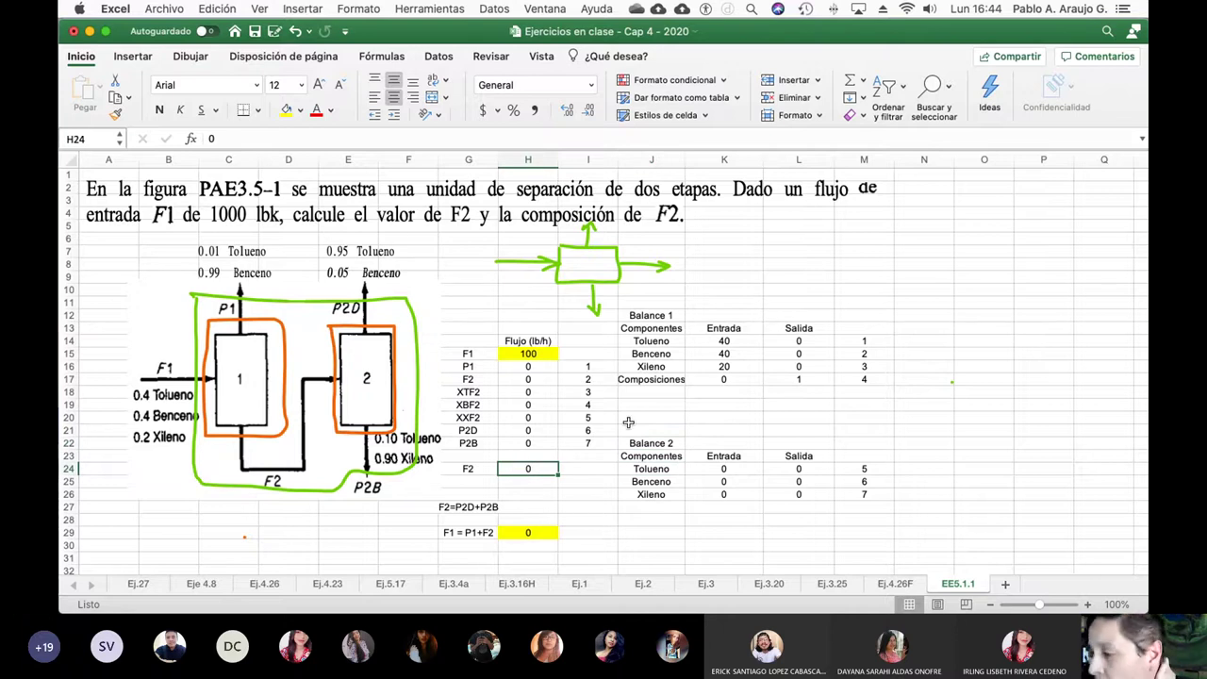
key(Right)
key(Right)
key(Right)
key(Right)
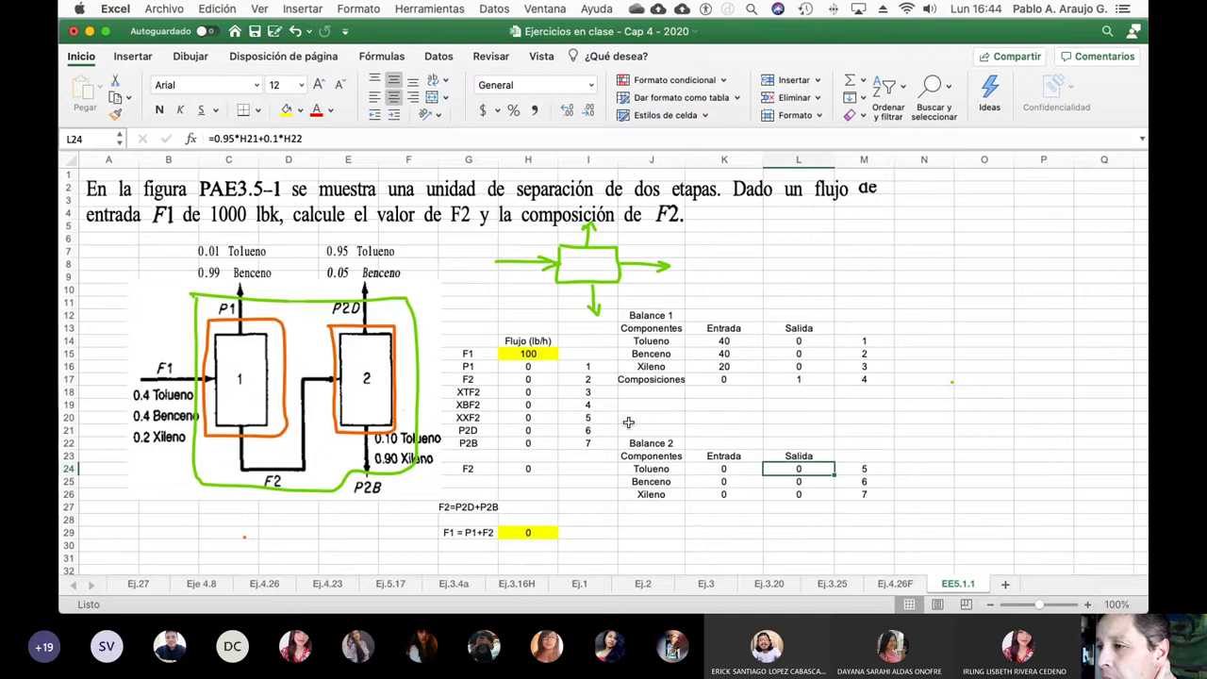
key(Down)
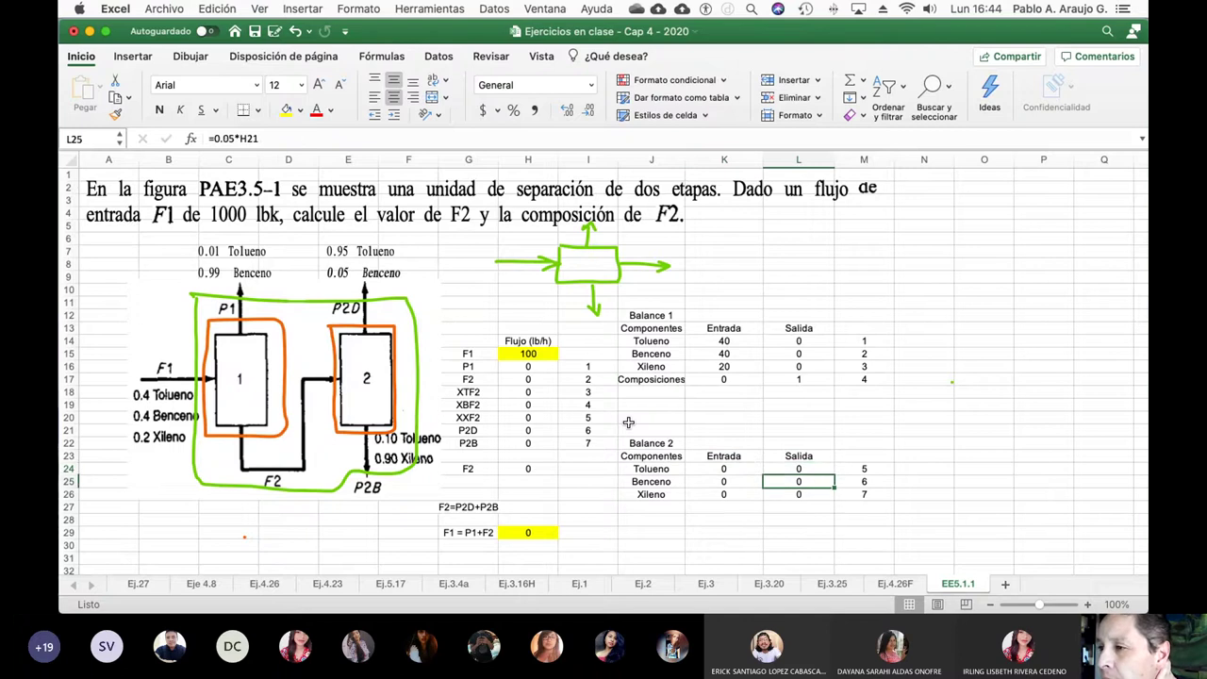
key(Left)
key(Down)
key(Right)
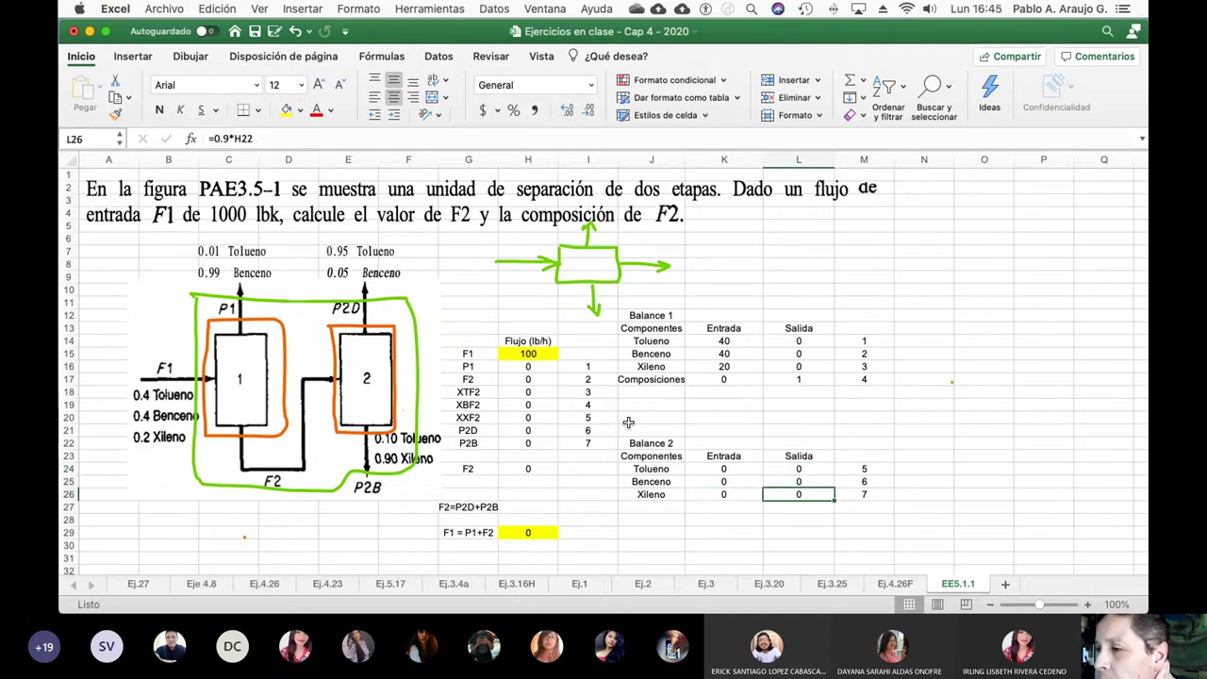
key(Left)
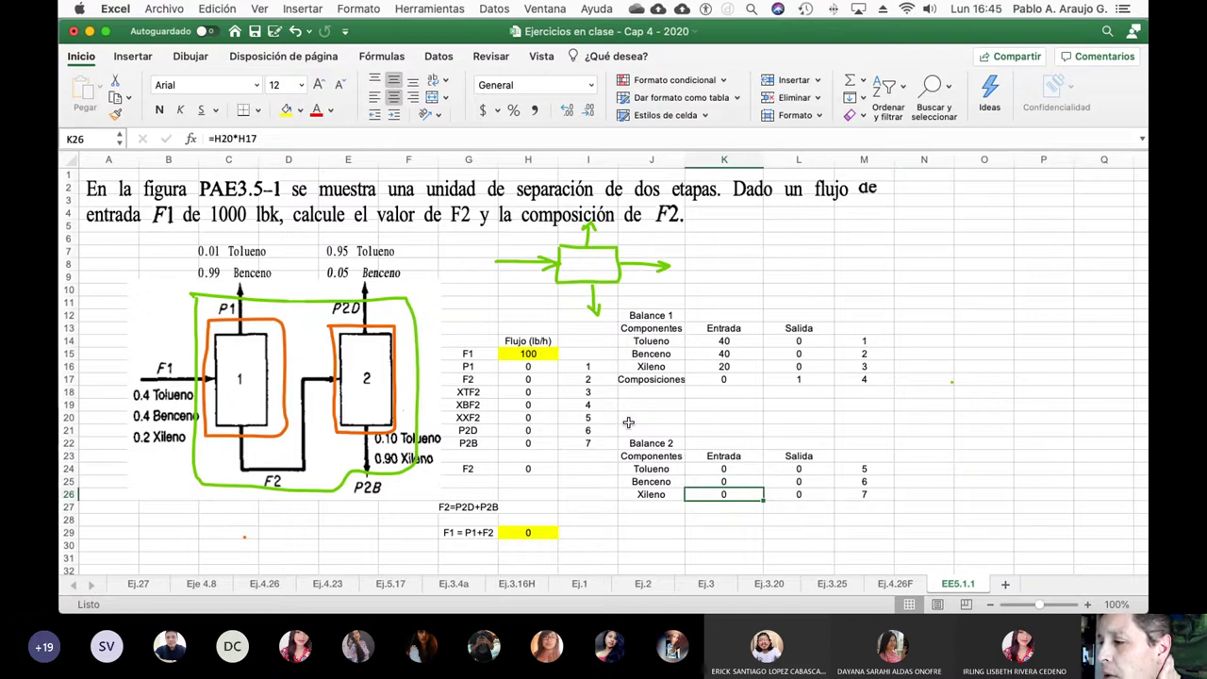
Step: Delete the duplicate F2 label and its value from G24:H24
click(551, 469)
click(487, 467)
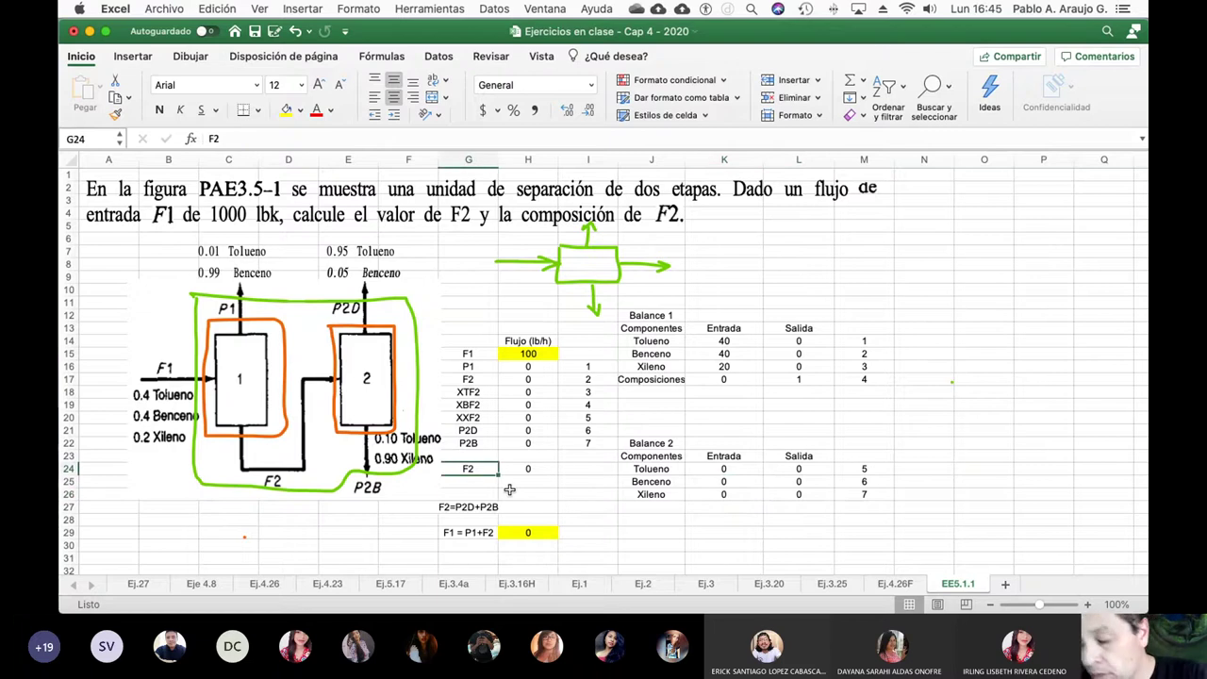
key(Delete)
key(Right)
key(Delete)
key(Right)
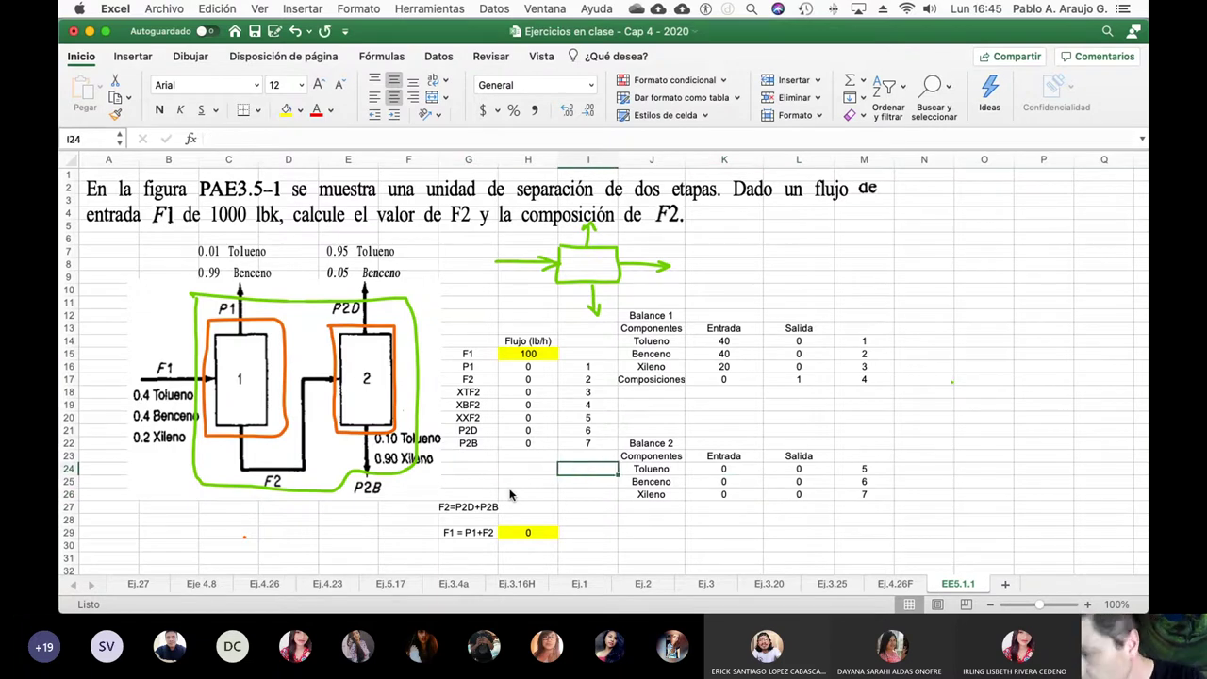
Step: Move the F1 = P1+F2 check and its value from G29:H29 to G23:H23, below the P2B row
key(Down)
key(Down)
key(Down)
key(Down)
key(Right)
key(Down)
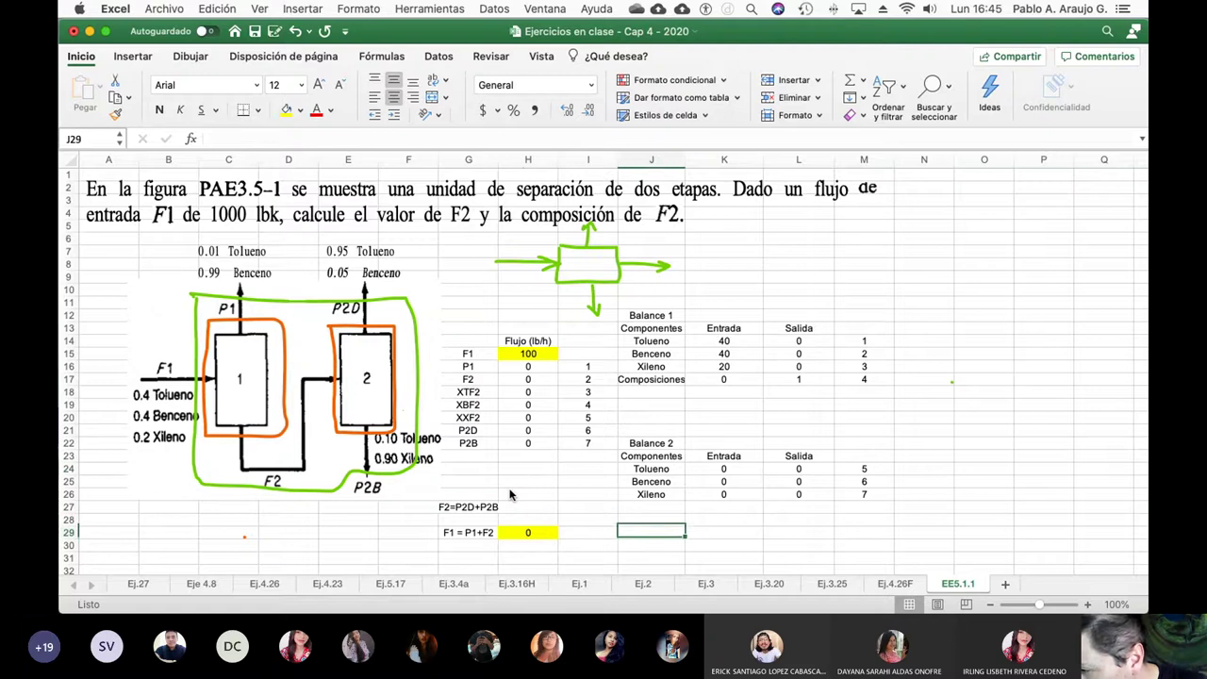
key(Left)
key(Left)
key(Left)
key(shift+Right)
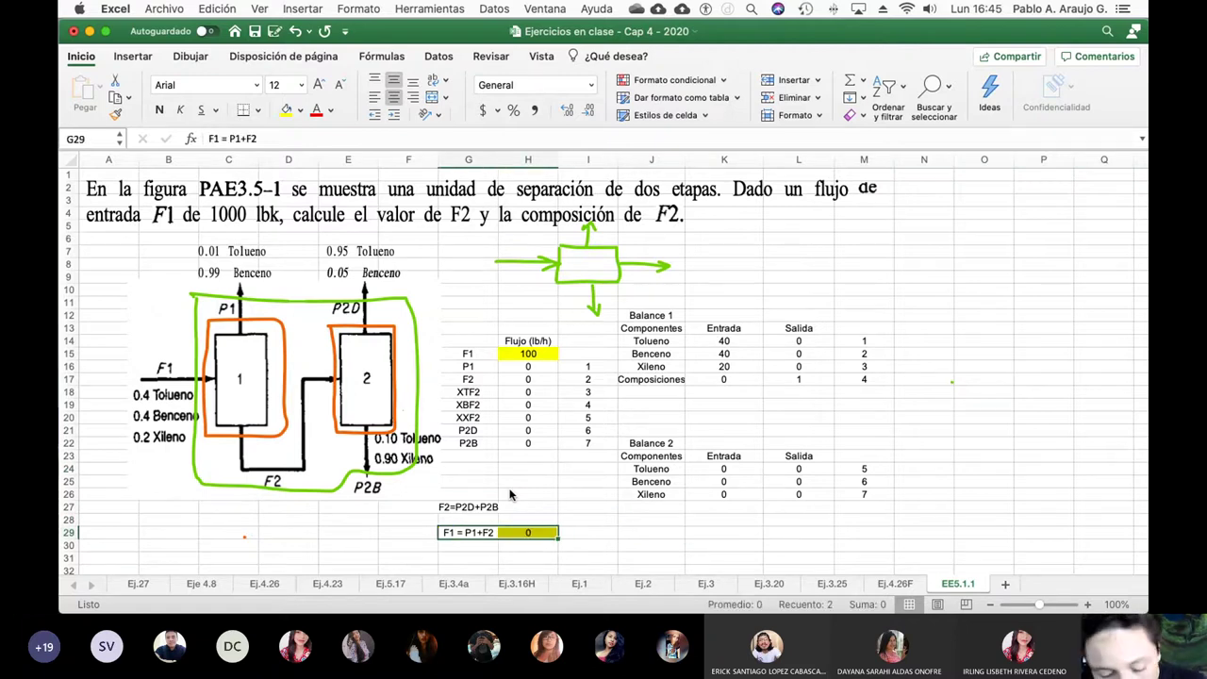
key(super+c)
key(Up)
key(Up)
key(Up)
key(Up)
key(Up)
key(Up)
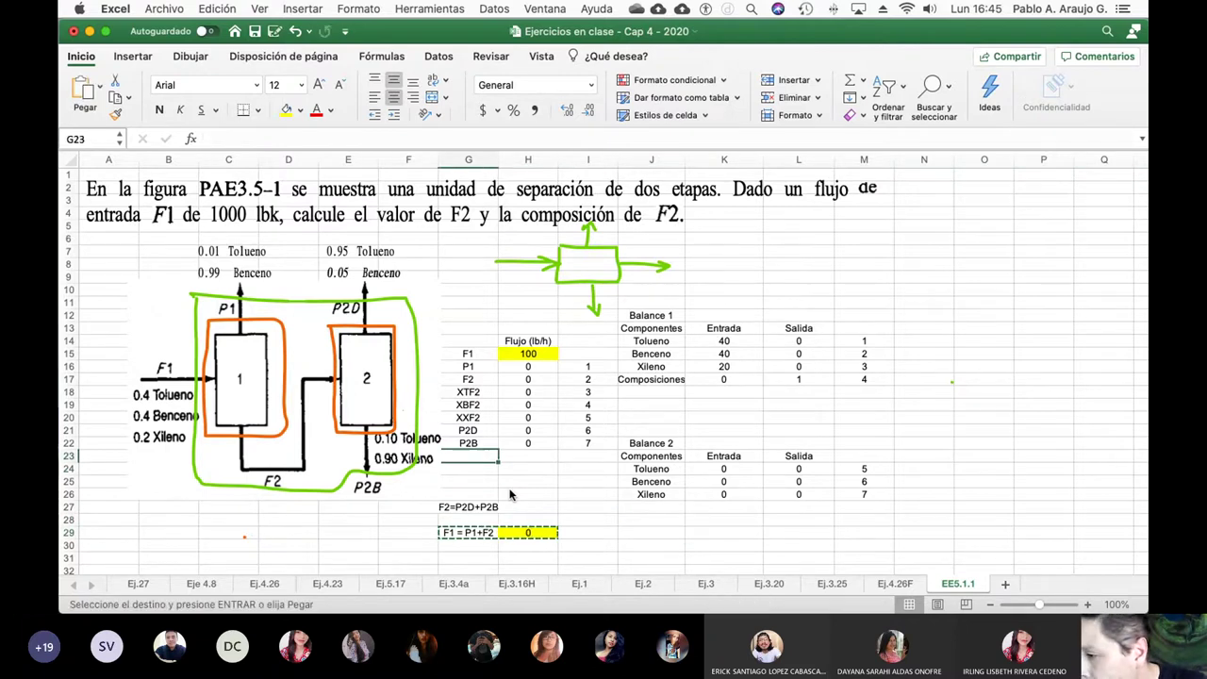
key(super+v)
Step: Move the F2=P2D+P2B label from G27 to G24, directly below the F1 = P1+F2 check
key(Down)
key(Down)
key(Down)
key(Down)
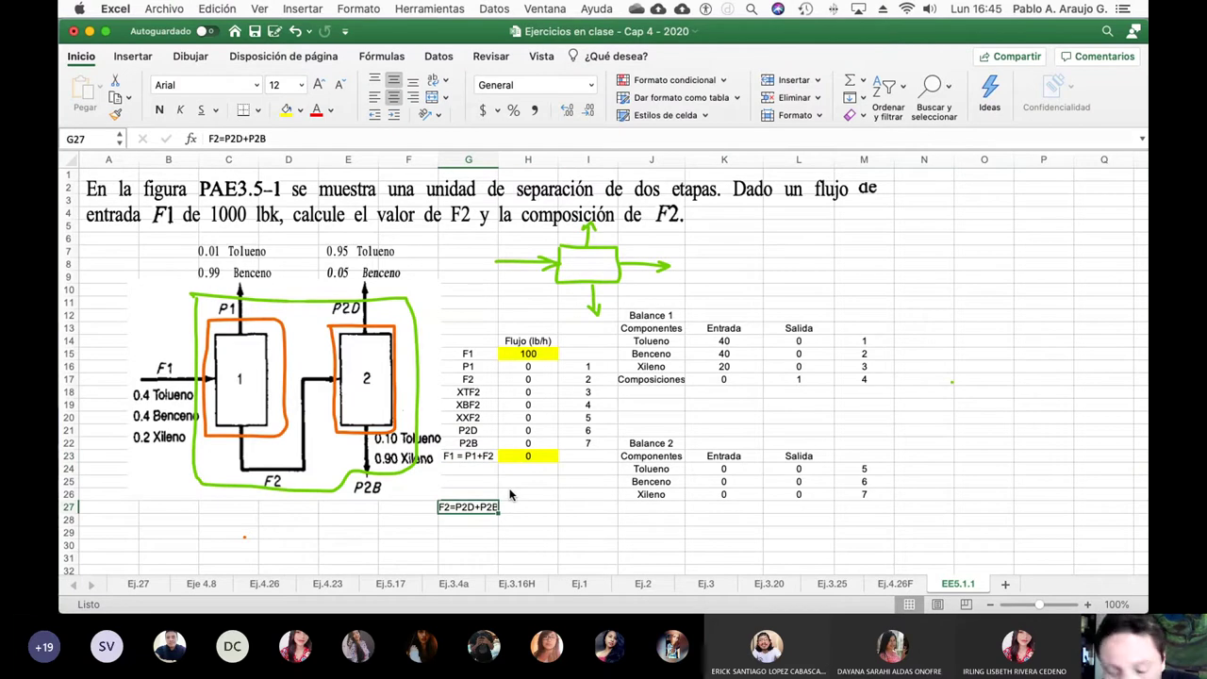
key(super+c)
key(Up)
key(Up)
key(Up)
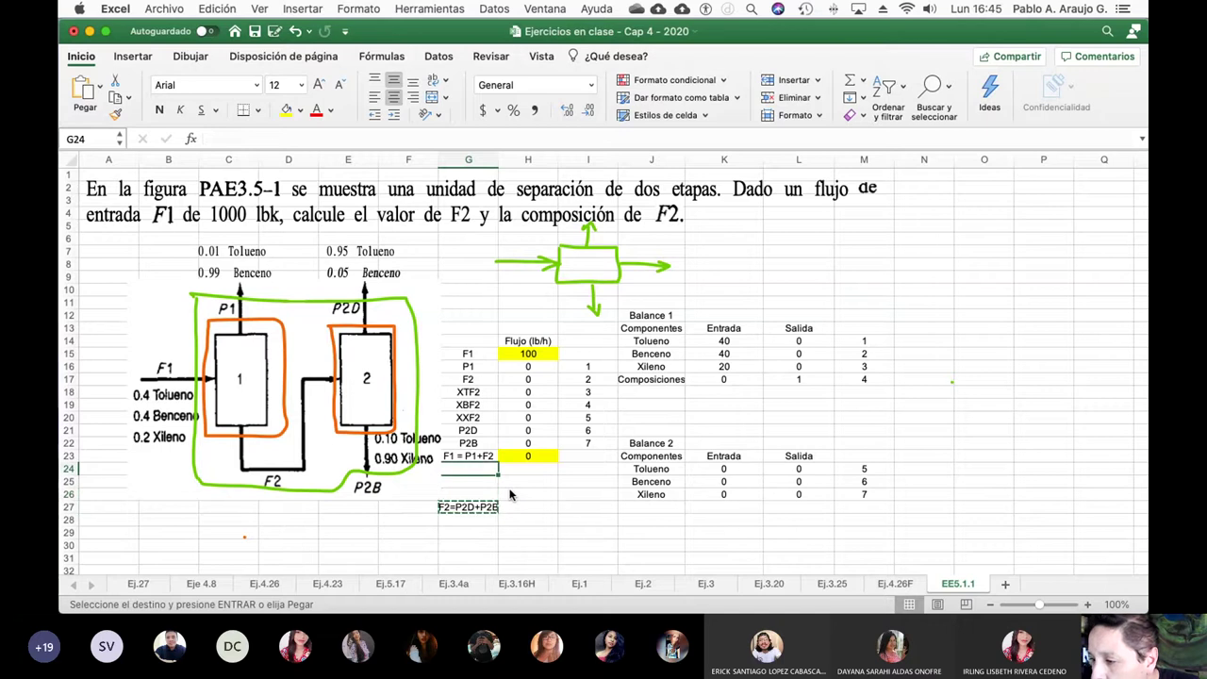
key(super+v)
key(Right)
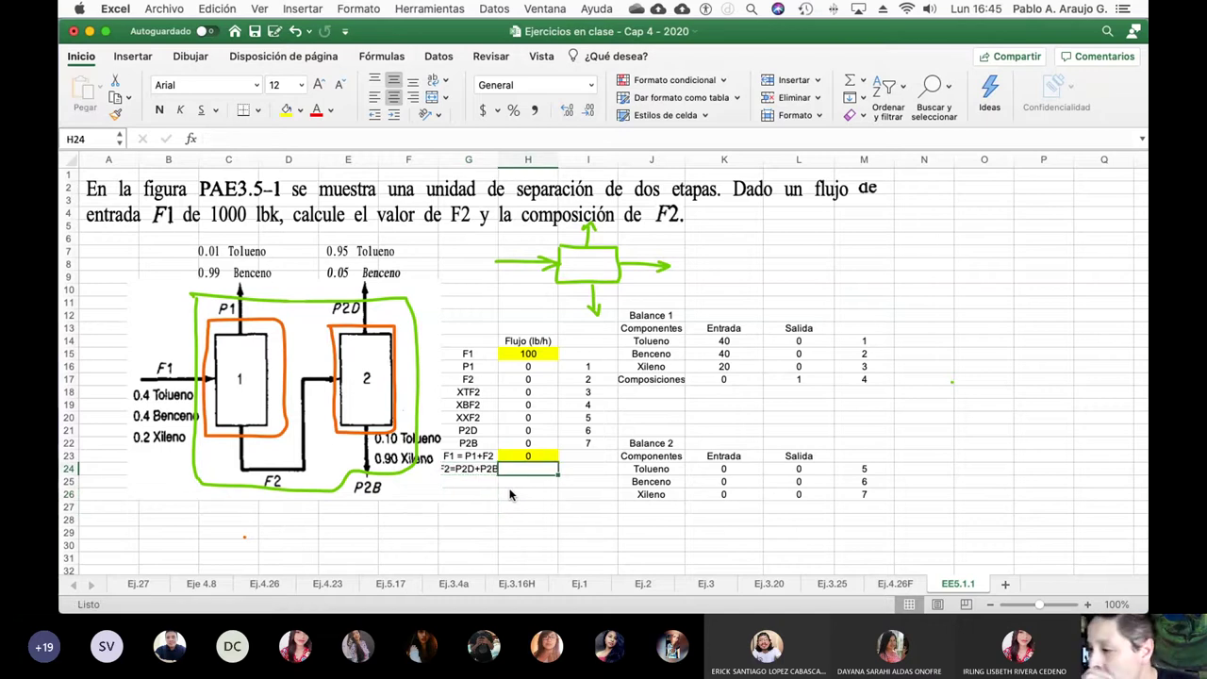
Step: Review the Balance 1 inlet formulas for toluene, benzene and xylene in K14:K16
click(734, 341)
click(280, 137)
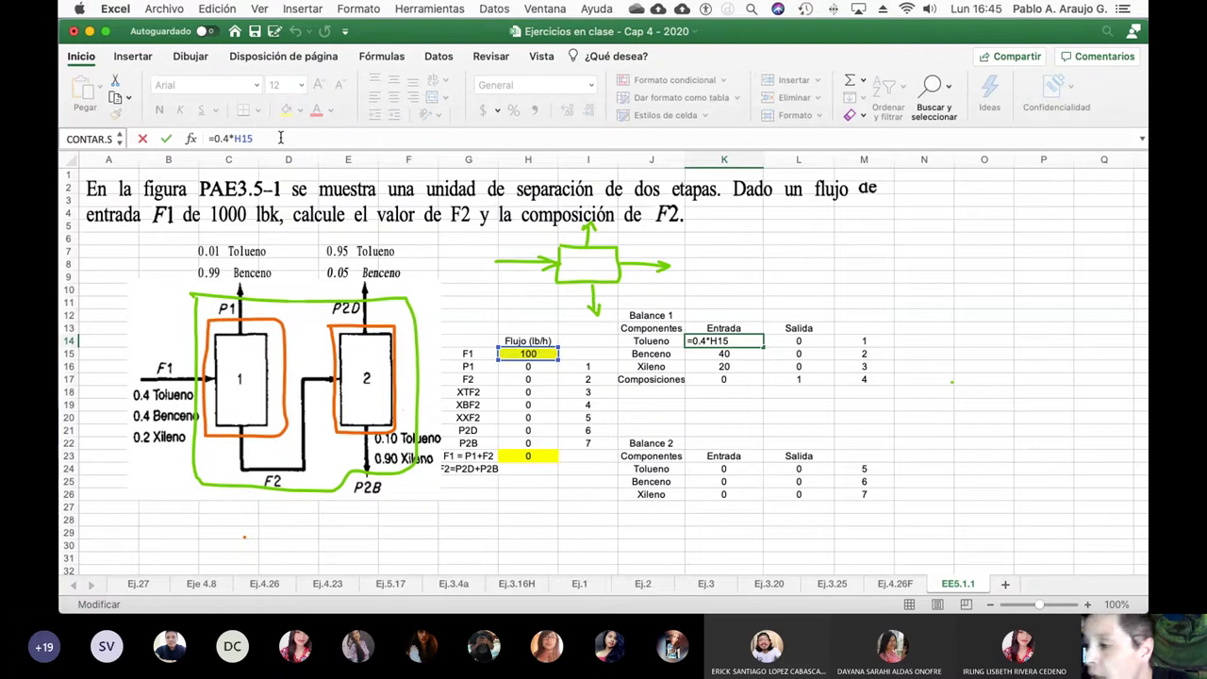
key(Return)
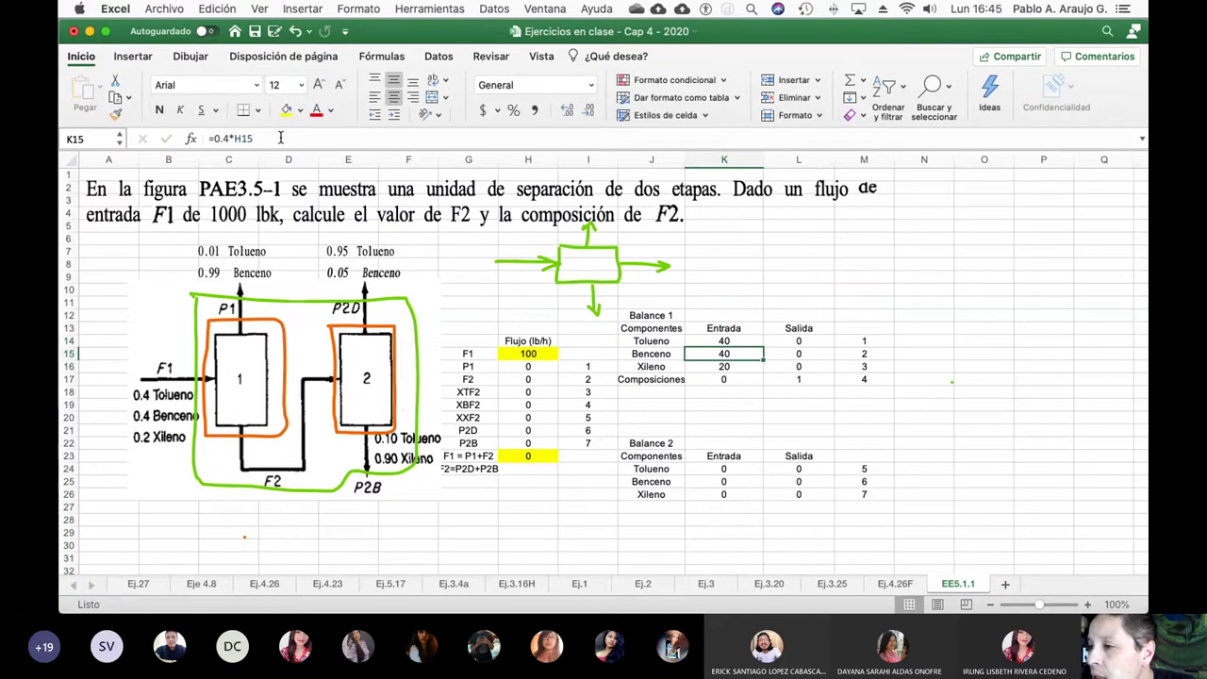
key(Return)
key(Return)
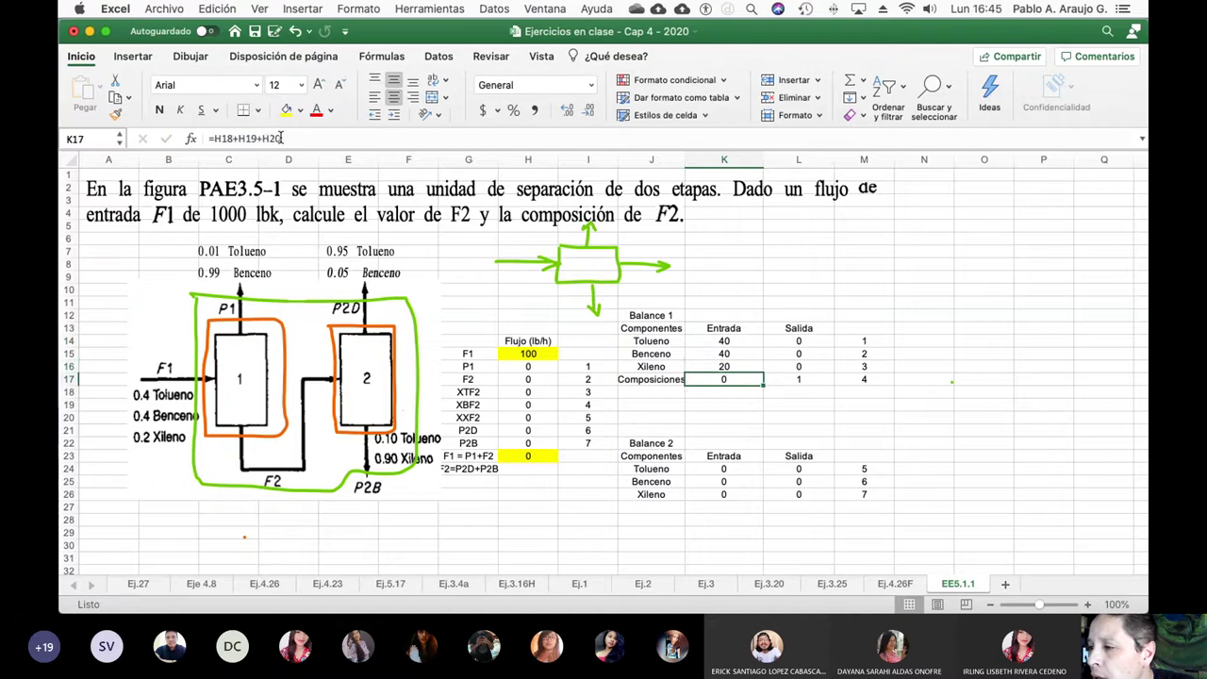
Step: Re-enter the F1 flow reference in the Balance 1 toluene inlet formula in K14 as =0.4*H15
key(Up)
key(Up)
key(Up)
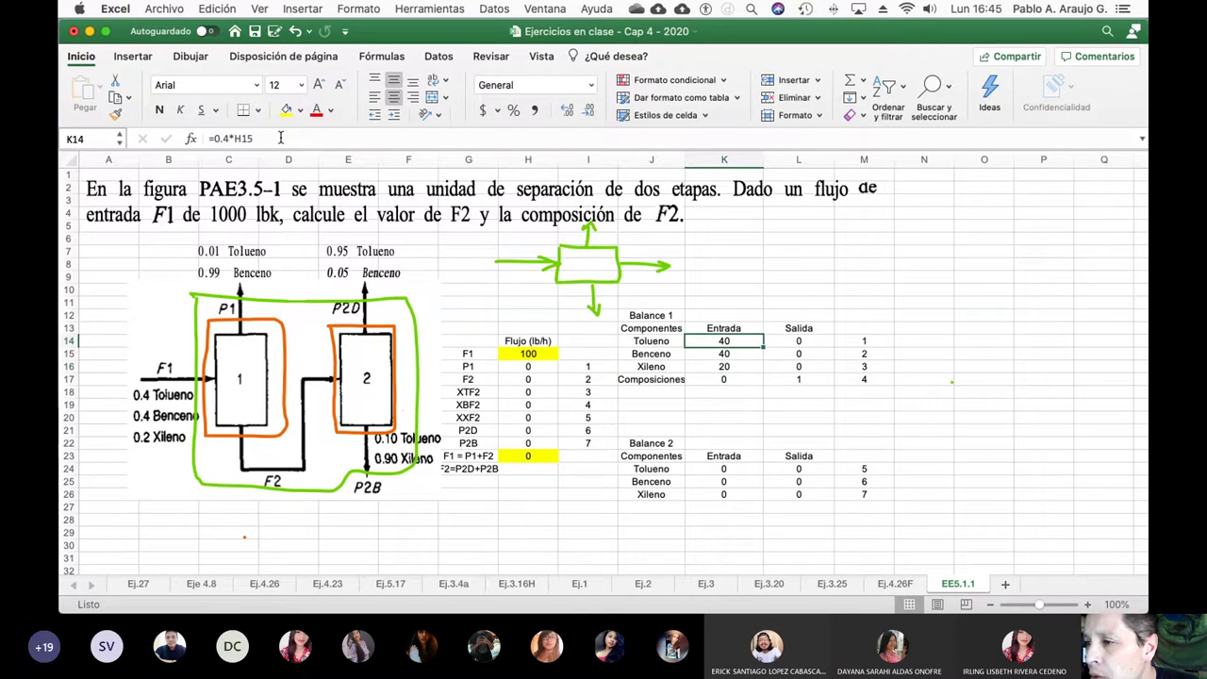
click(280, 138)
key(BackSpace)
key(BackSpace)
key(BackSpace)
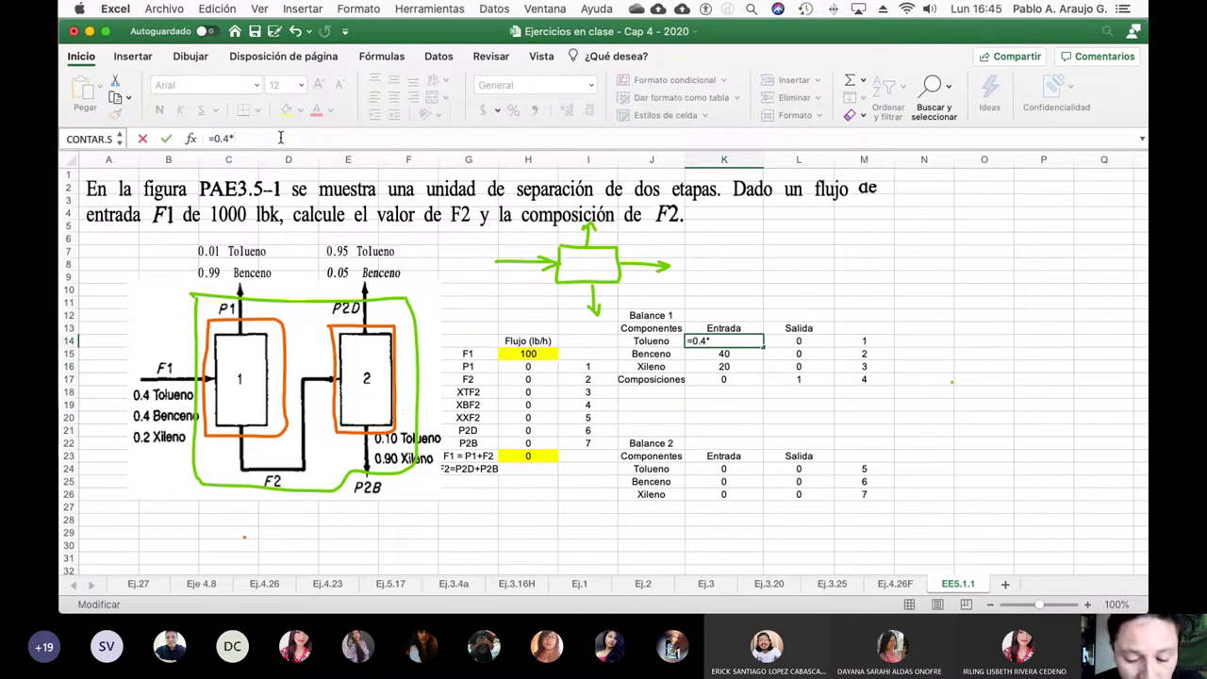
text(H15)
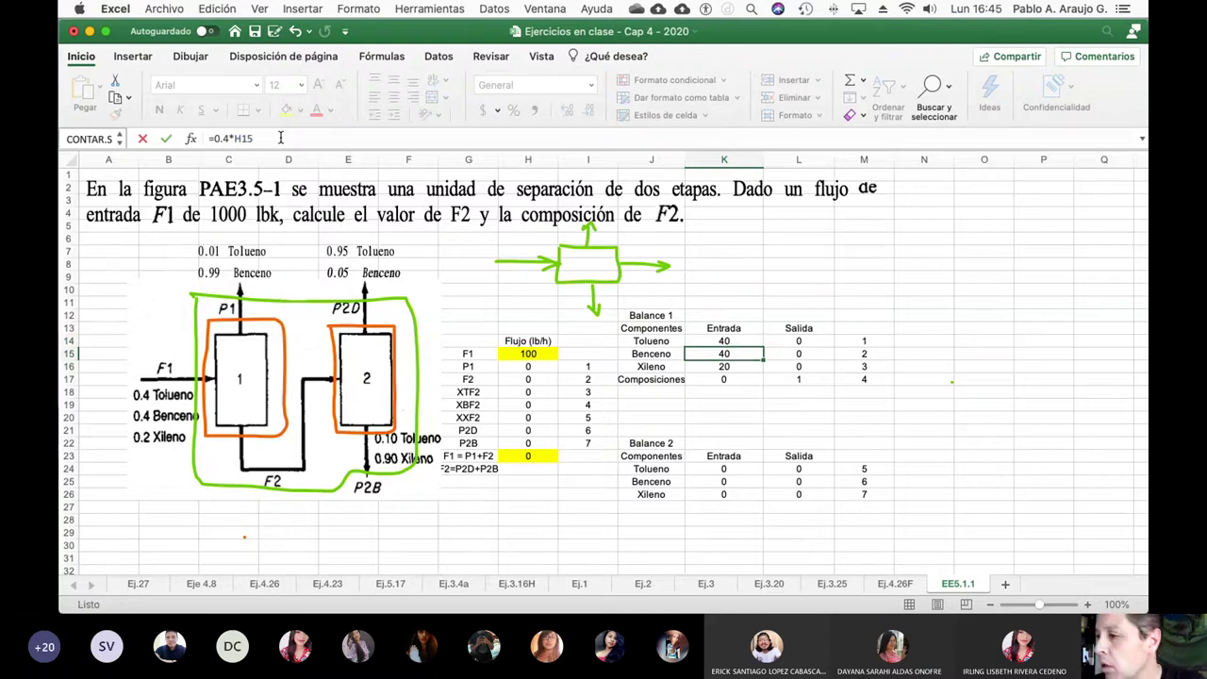
key(Escape)
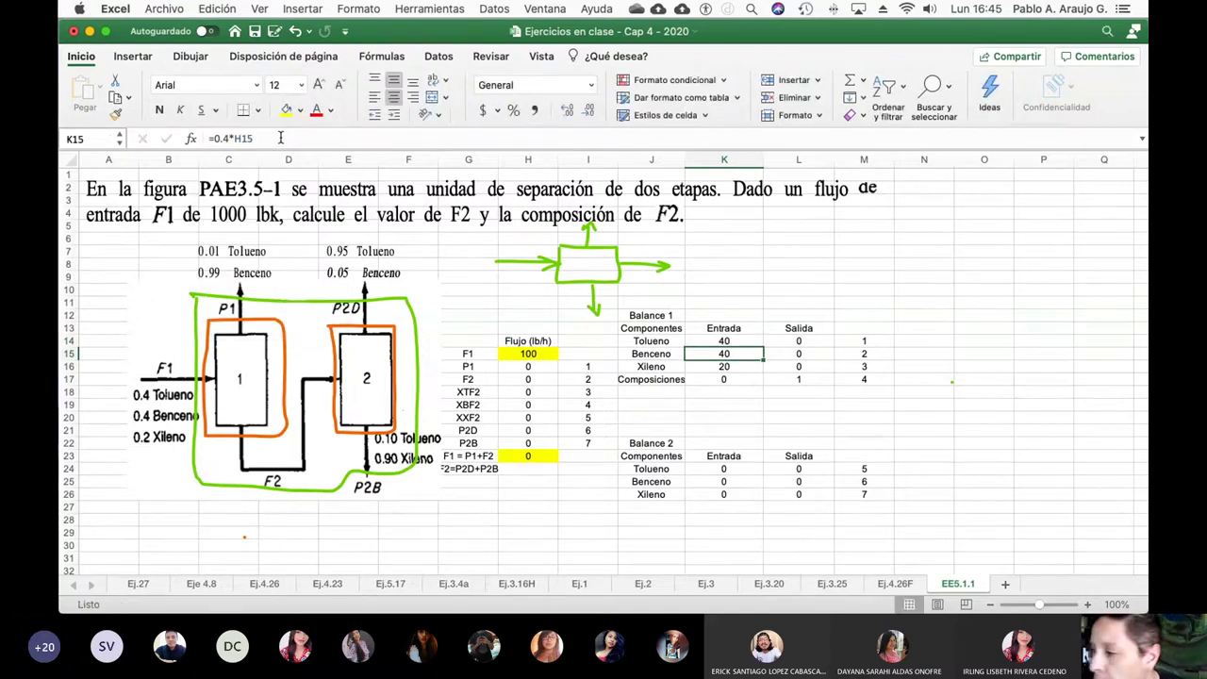
Step: Check the composition sum formula in K17 against the XTF2, XBF2 and XXF2 cells
key(Right)
key(Left)
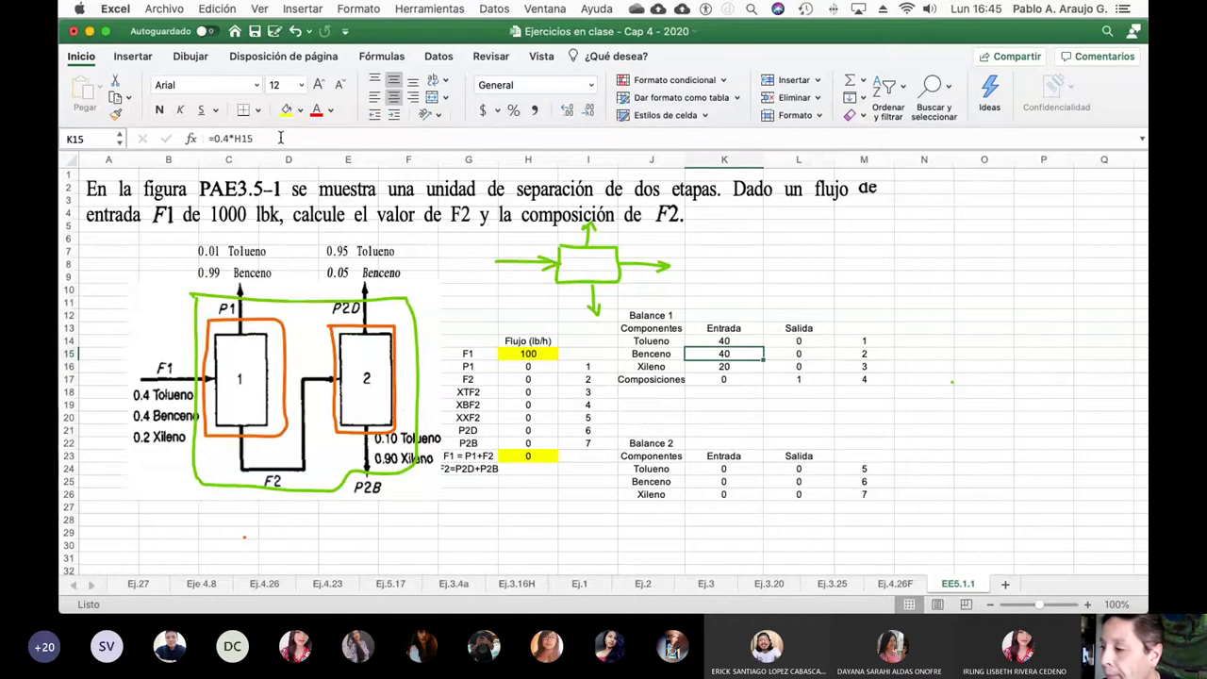
key(Down)
key(Down)
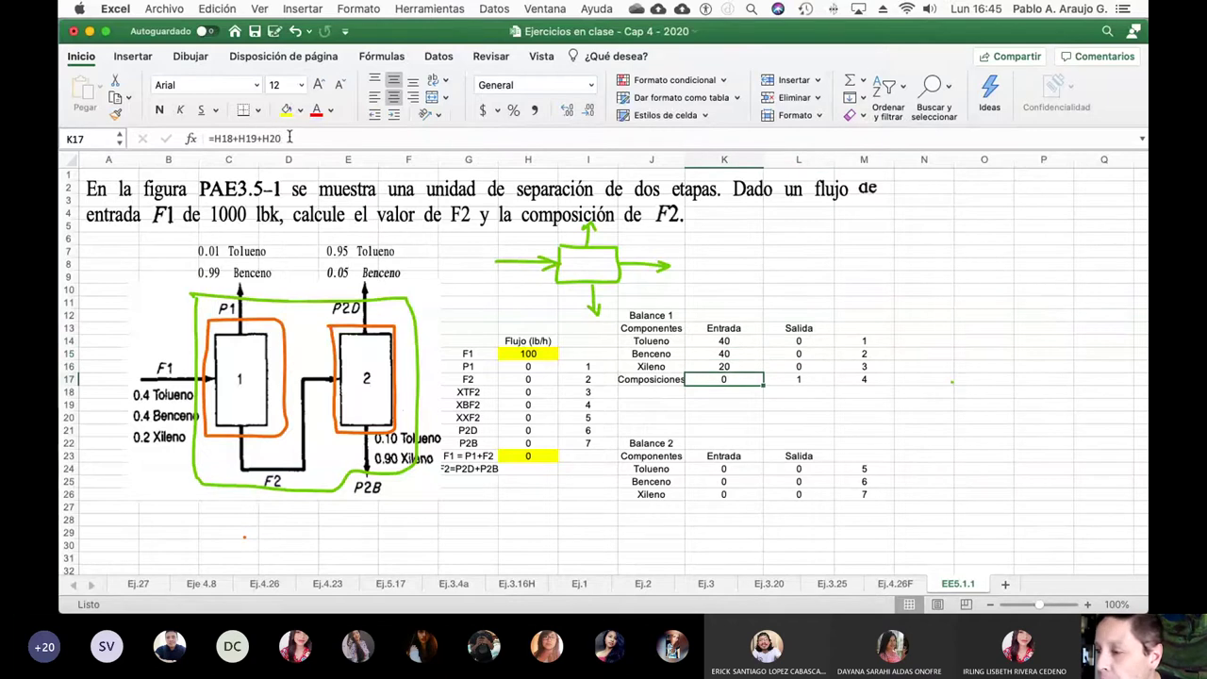
click(289, 137)
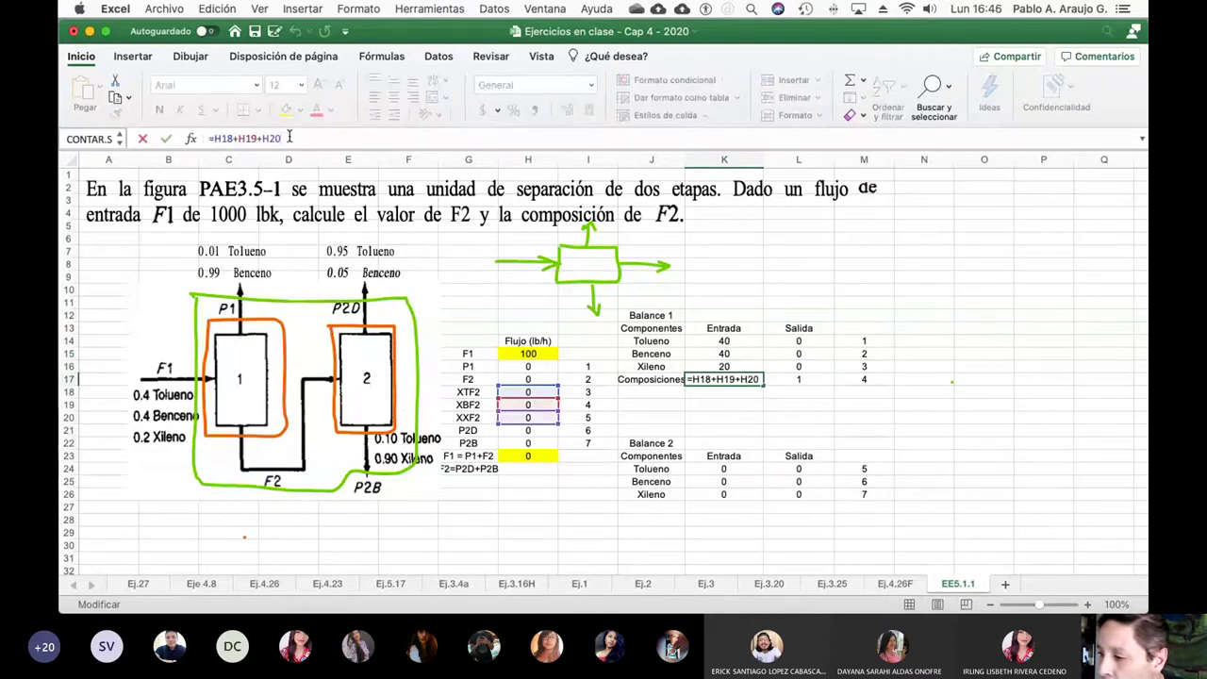
key(Return)
key(Up)
Step: Review the Balance 1 outlet formulas in L14:L16 and the composition total in L17
key(Right)
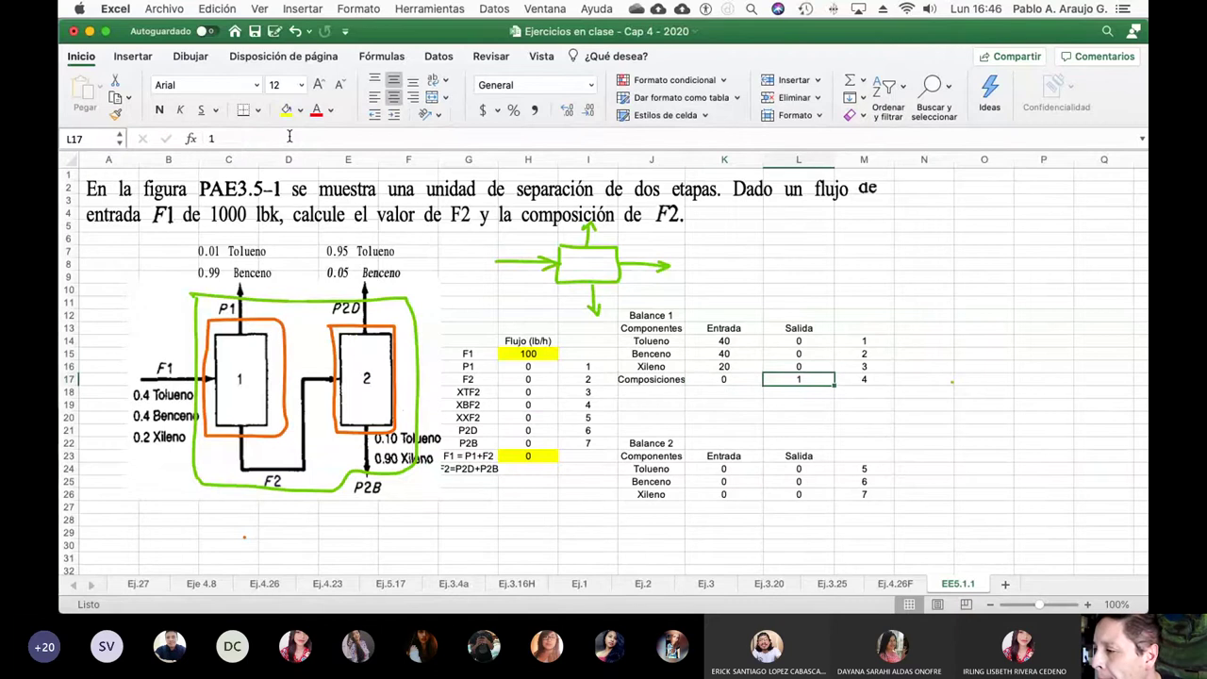
key(Up)
key(Up)
key(Up)
click(335, 139)
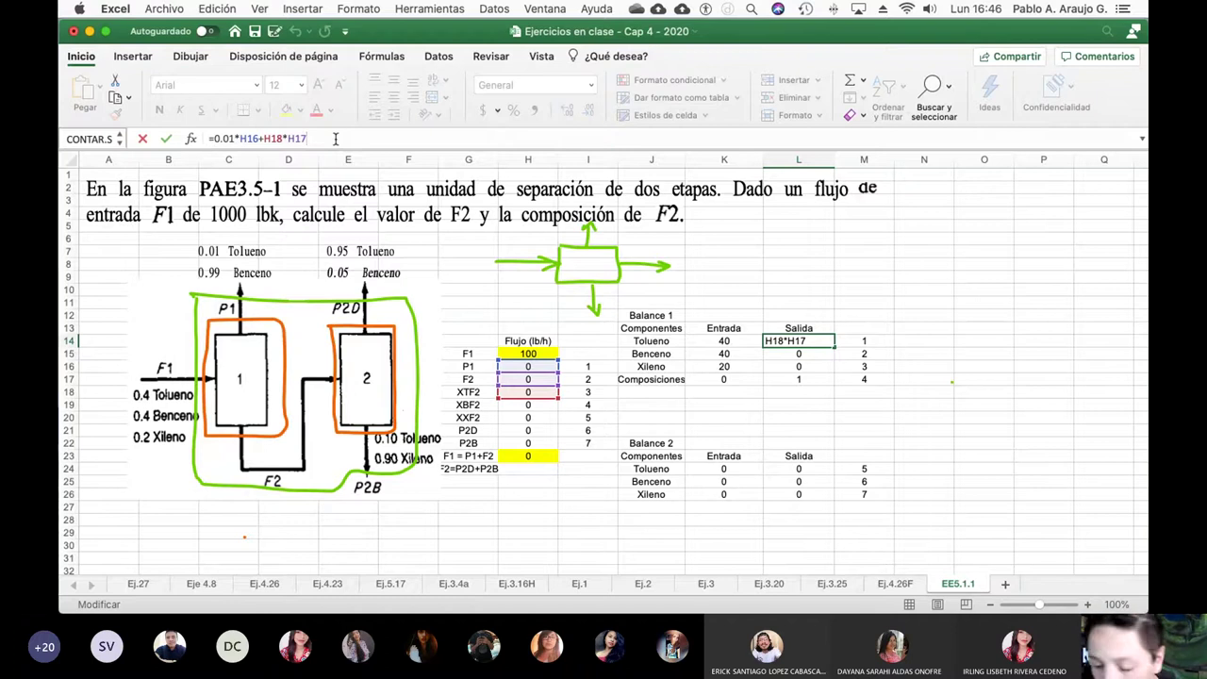
key(Return)
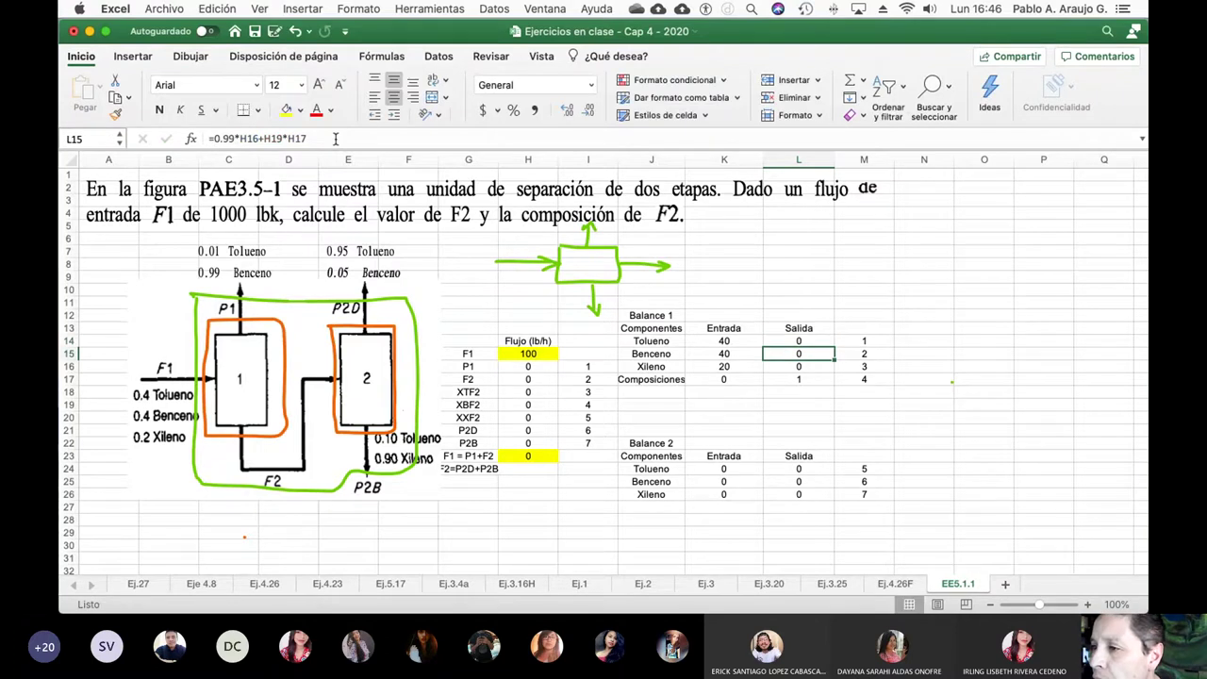
key(Down)
key(Down)
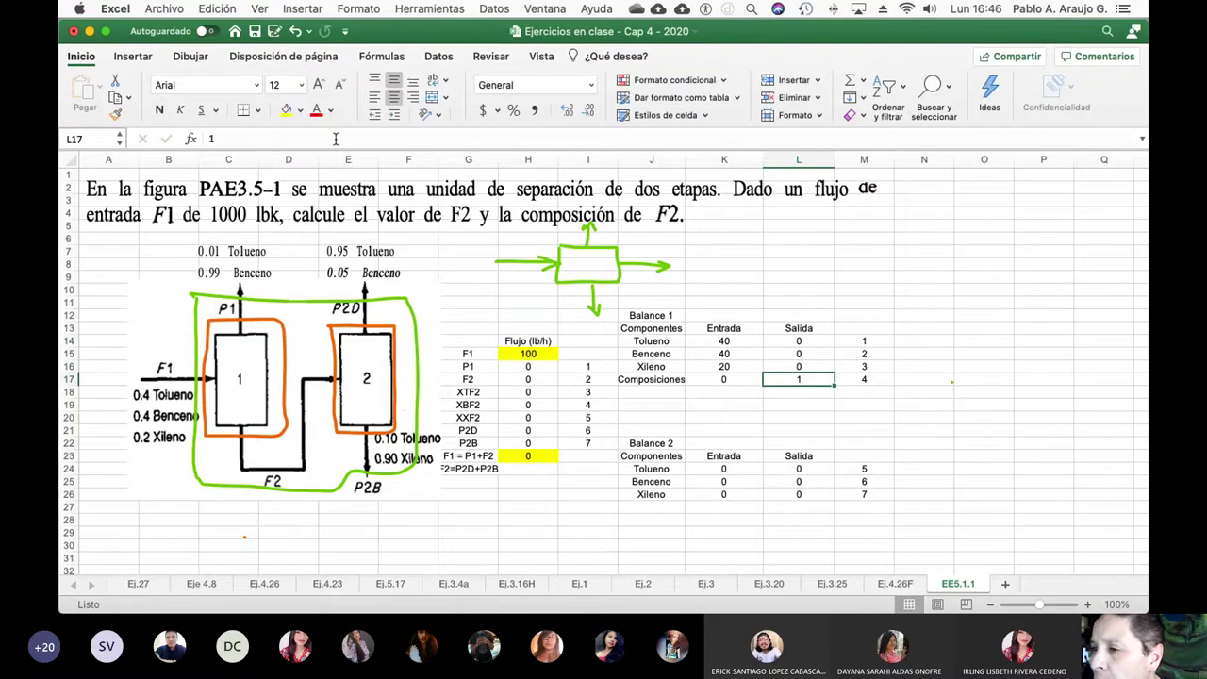
Step: Review the Balance 2 inlet formulas for toluene, benzene and xylene in K24:K26
key(Down)
key(Down)
key(Down)
key(Down)
key(Down)
key(Down)
key(Down)
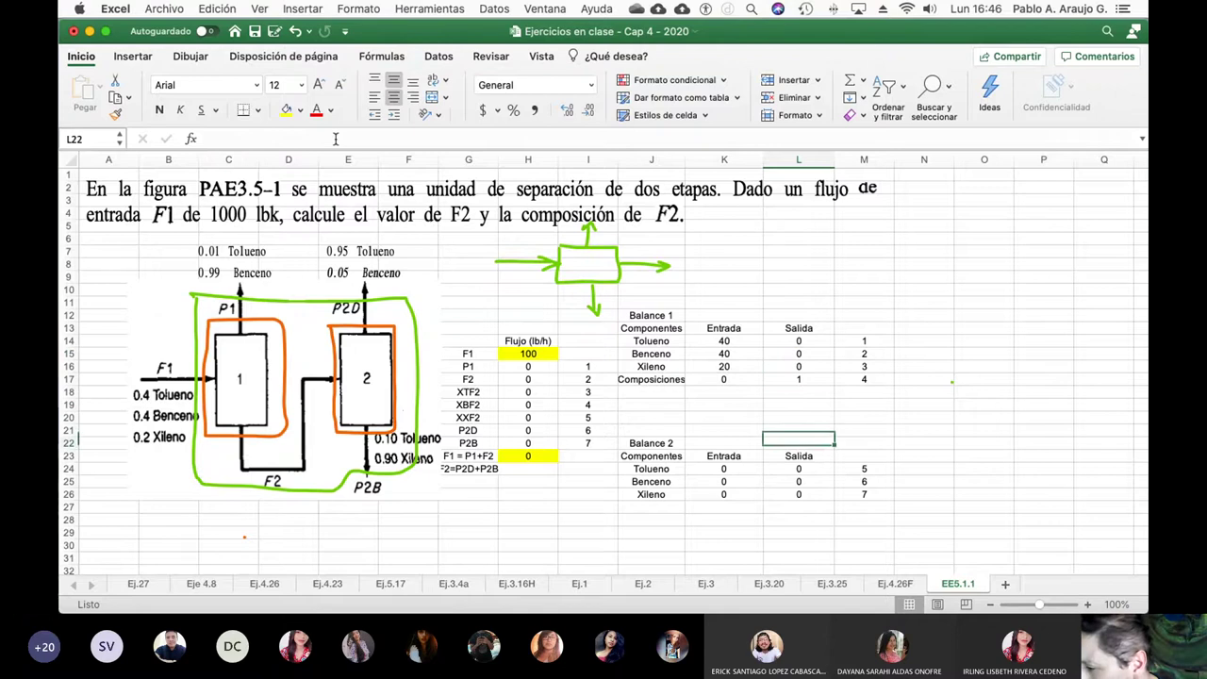
key(Left)
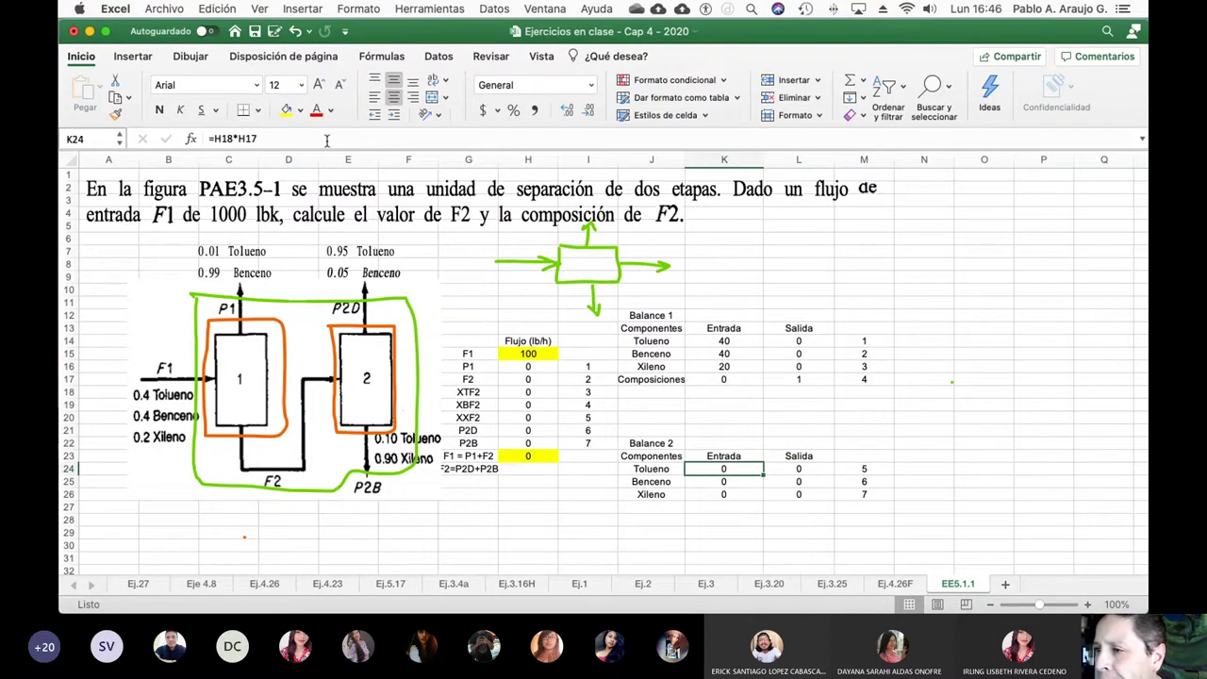
click(325, 140)
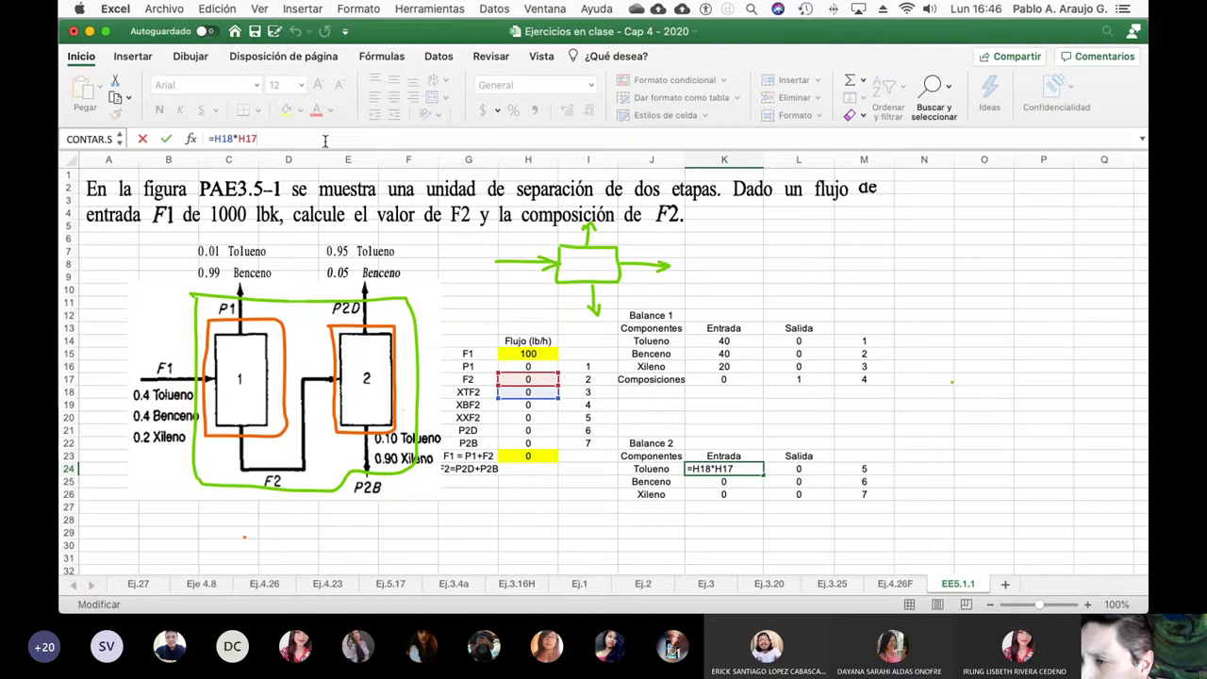
key(Return)
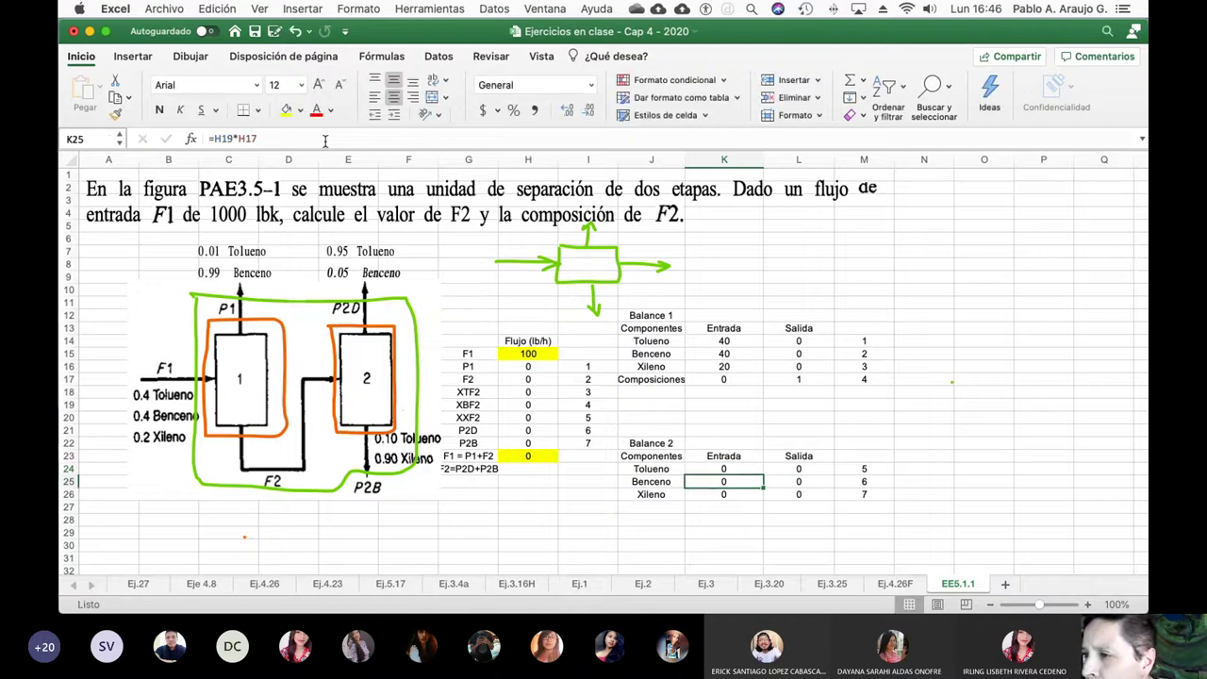
click(325, 140)
key(Return)
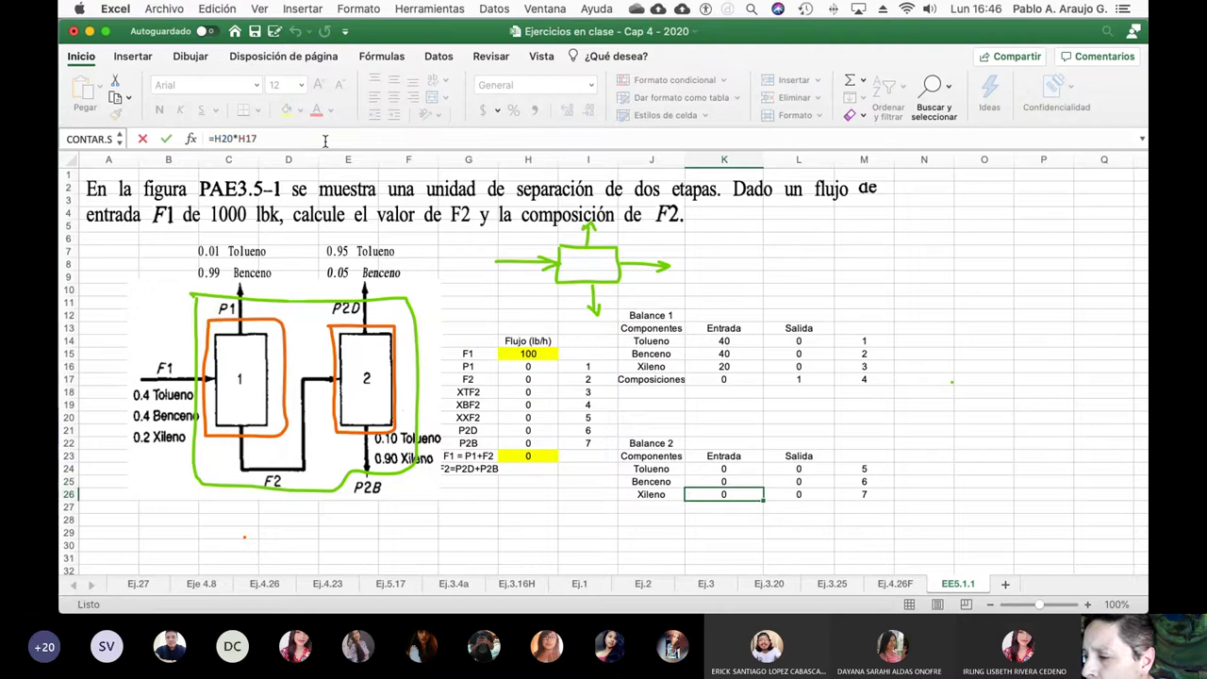
click(325, 140)
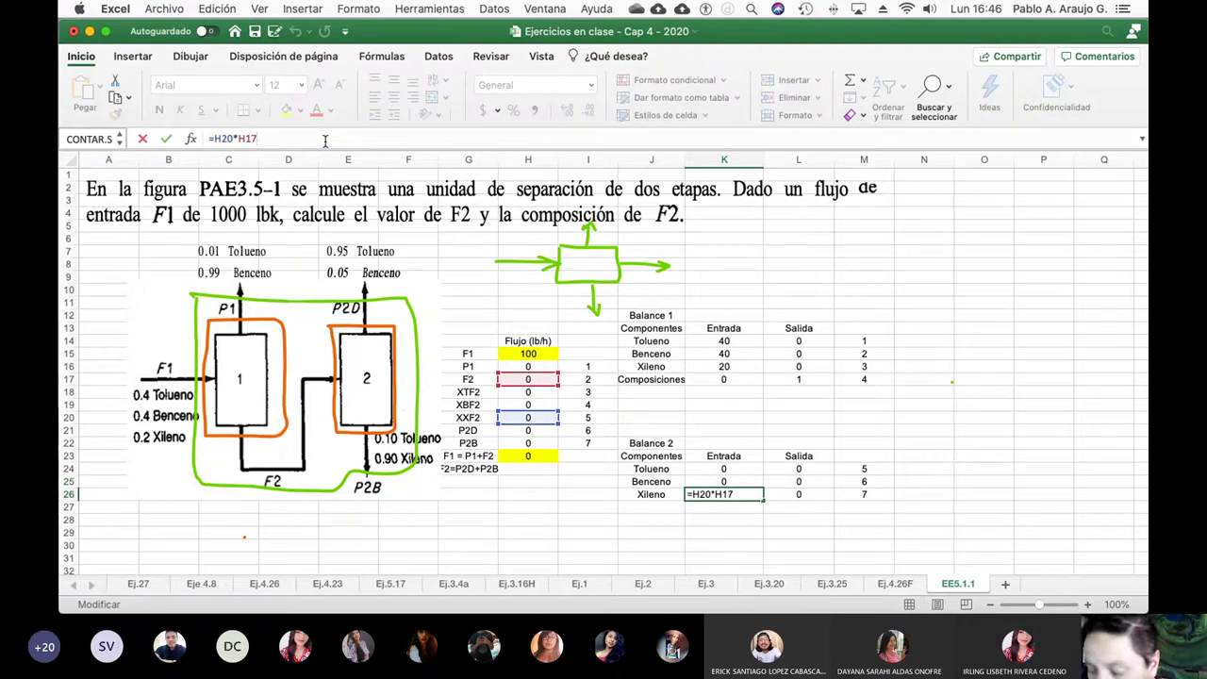
key(Return)
Step: Check the Balance 2 outlet formulas in L24:L26 against the P2D and P2B flow cells
key(Right)
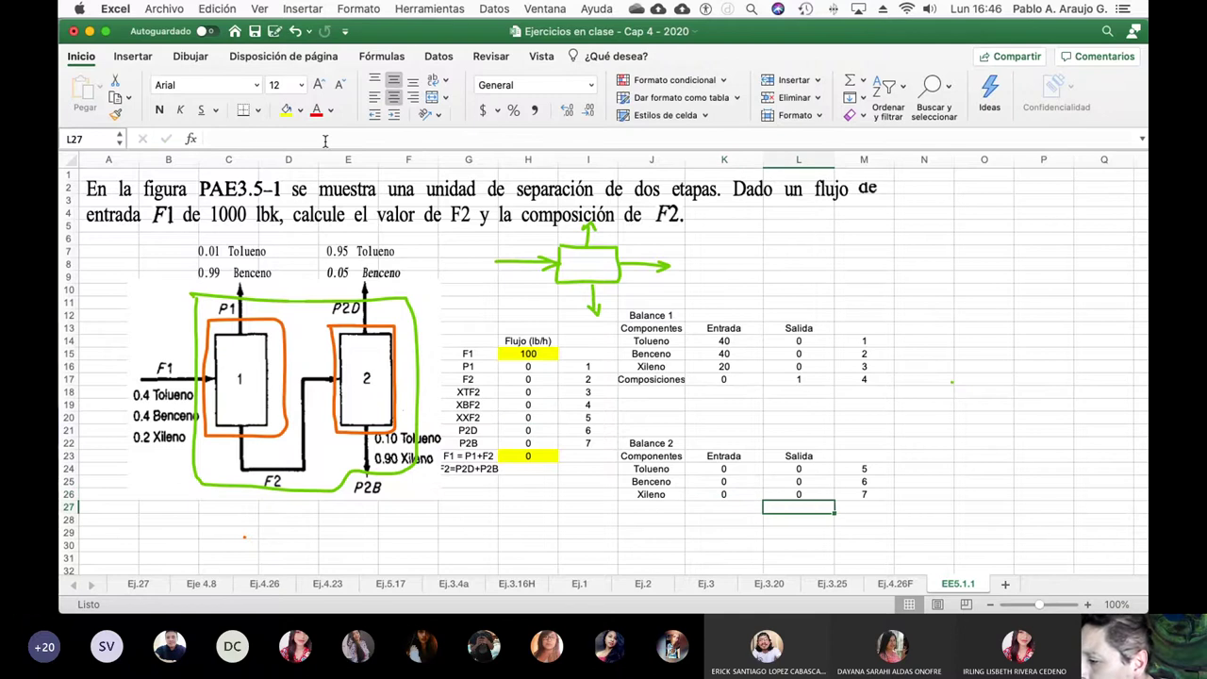
key(Up)
key(Up)
key(Up)
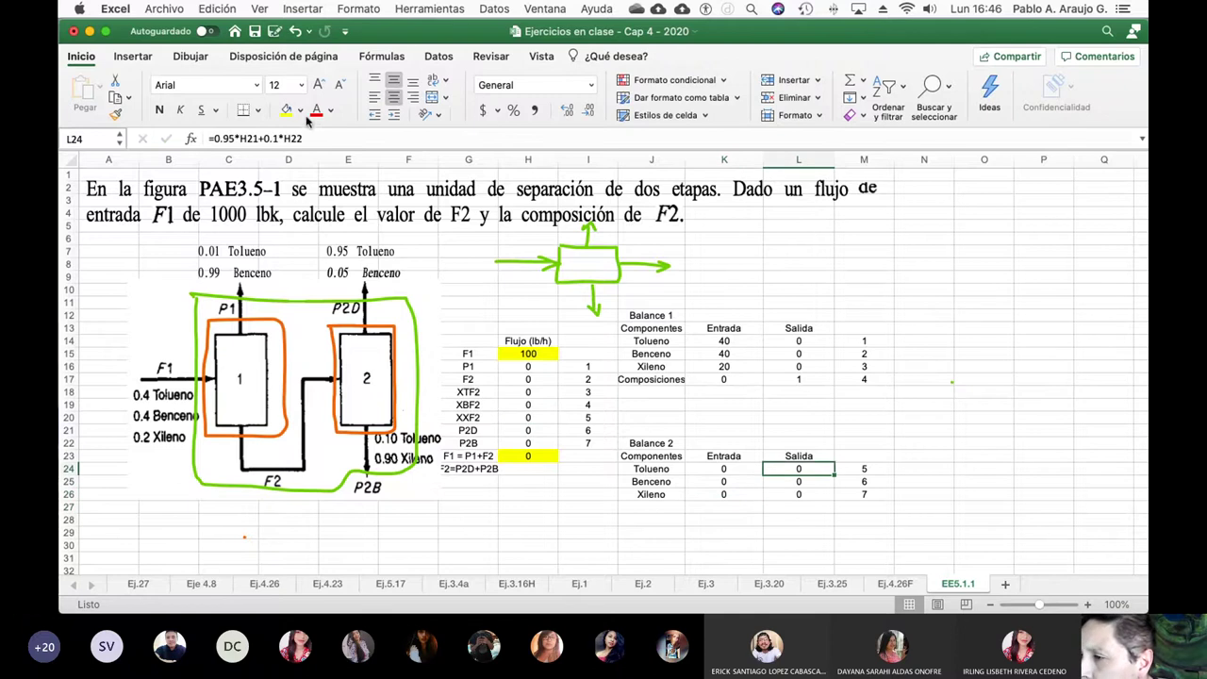
click(331, 138)
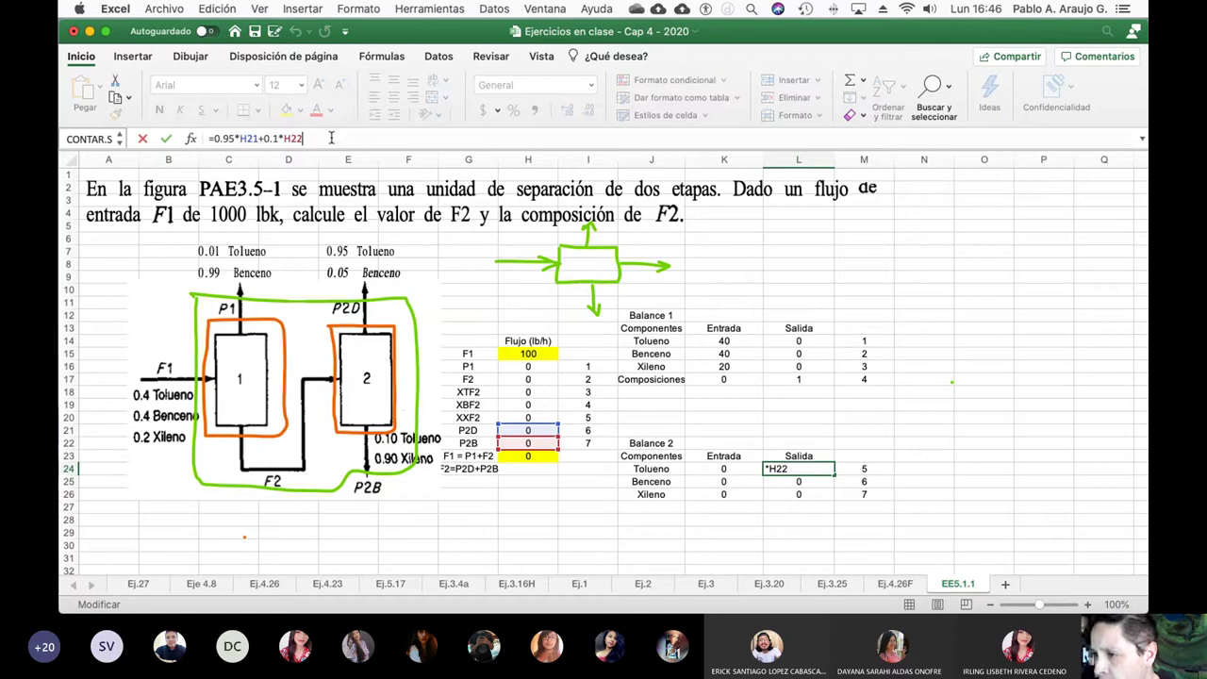
key(Return)
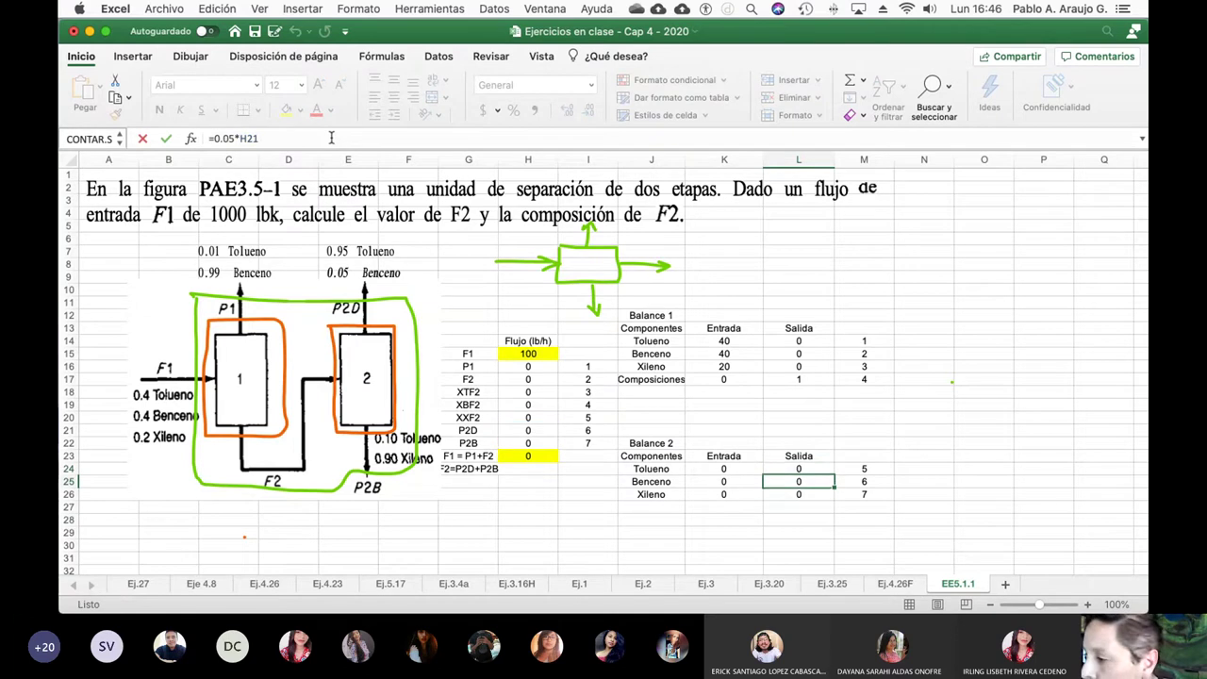
click(330, 137)
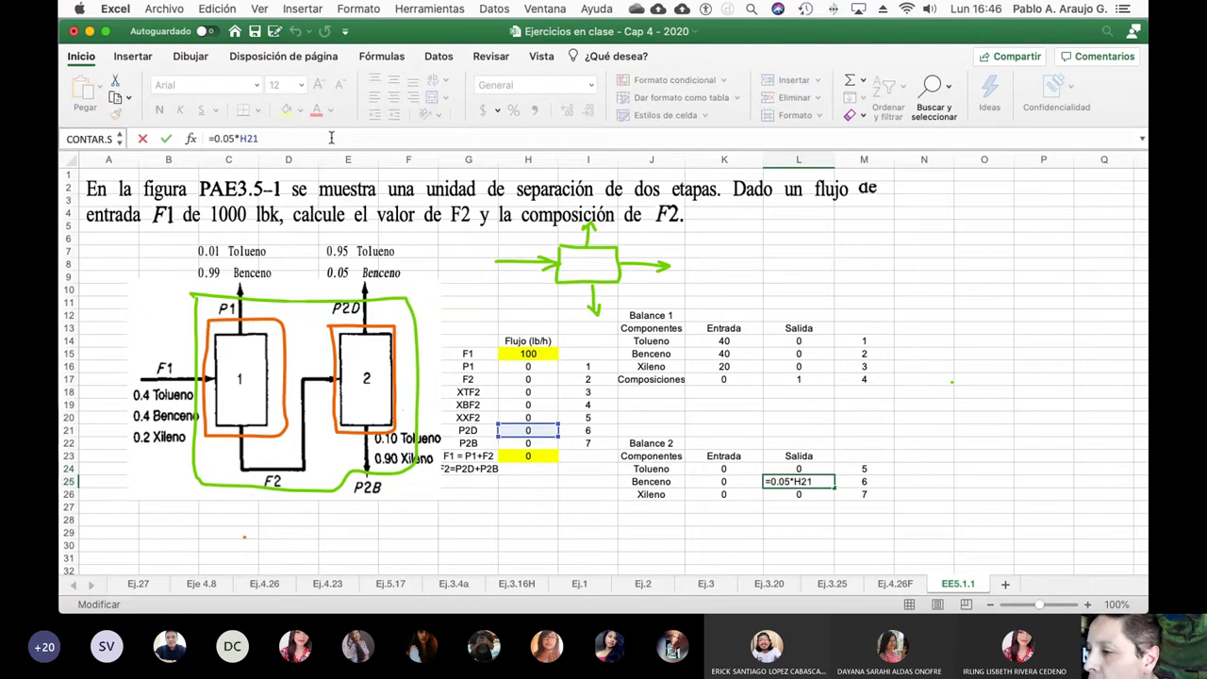
key(Return)
click(331, 137)
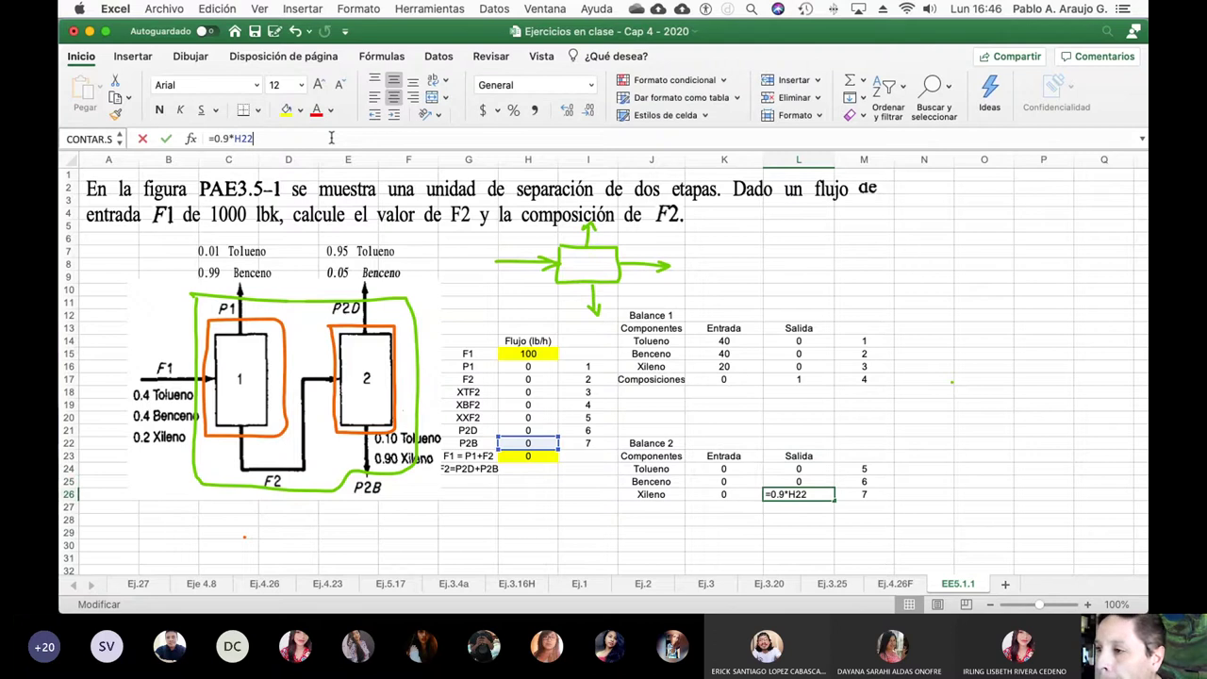
key(Return)
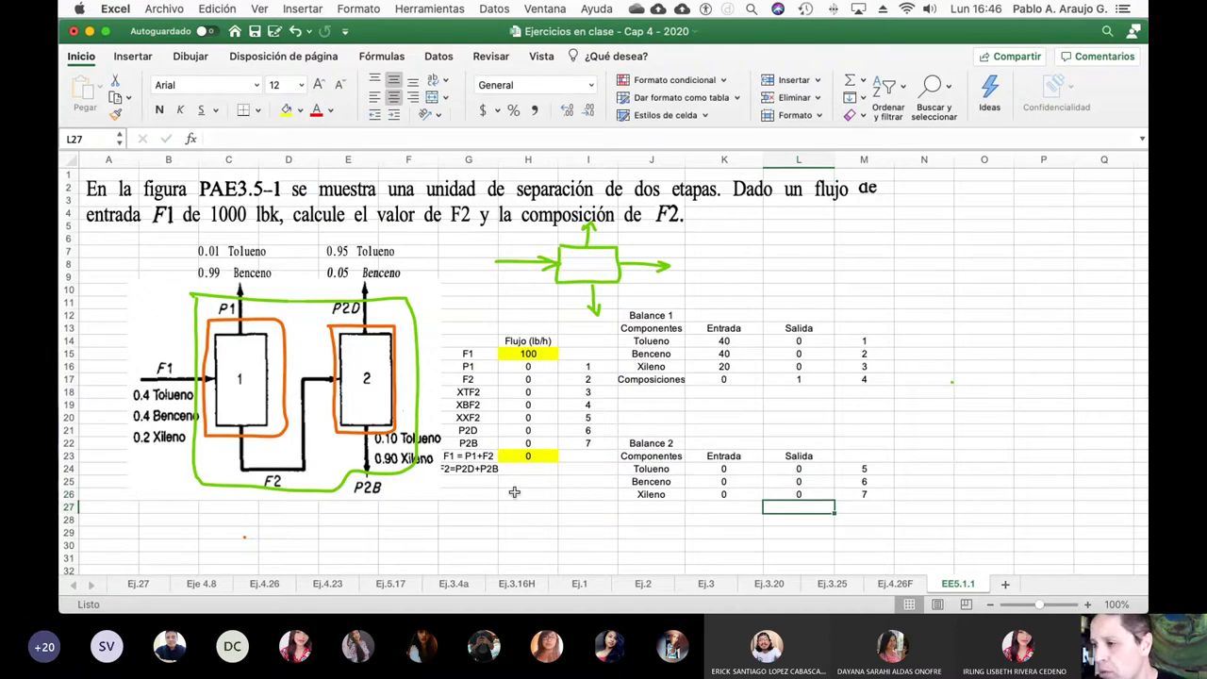
Step: Widen column G slightly so that the F2=P2D+P2B label fits in its cell
drag(492, 158, 497, 159)
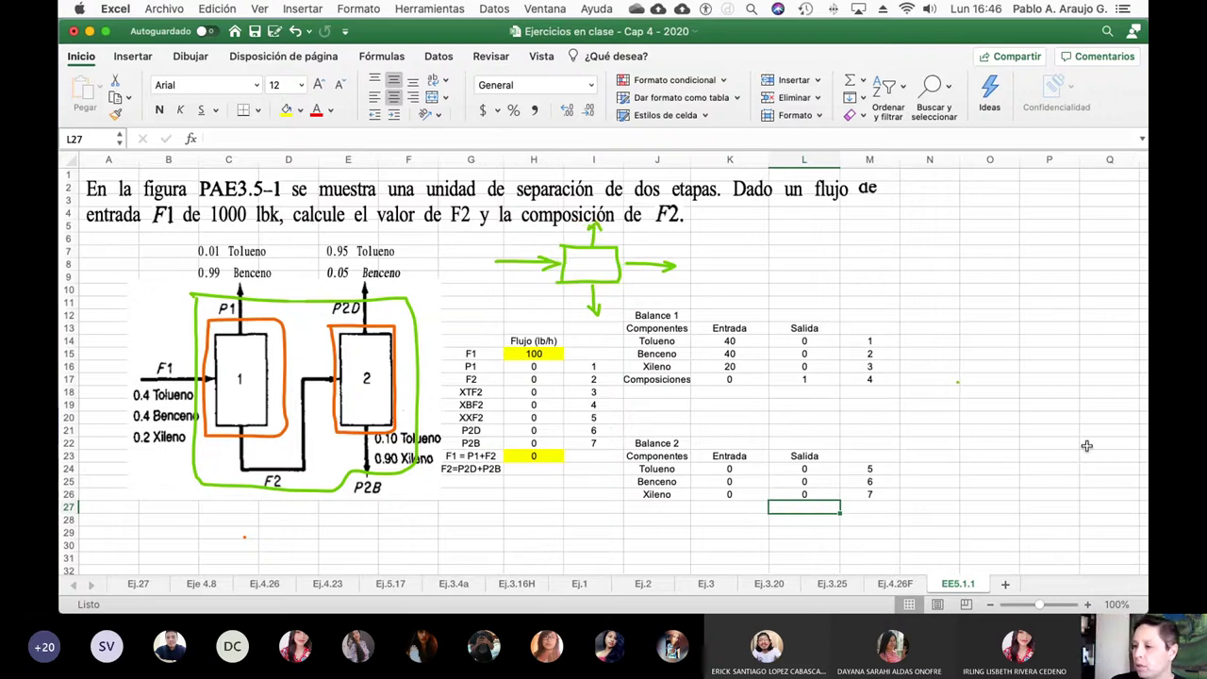
scroll(1086, 445, down, 1)
scroll(1086, 445, up, 1)
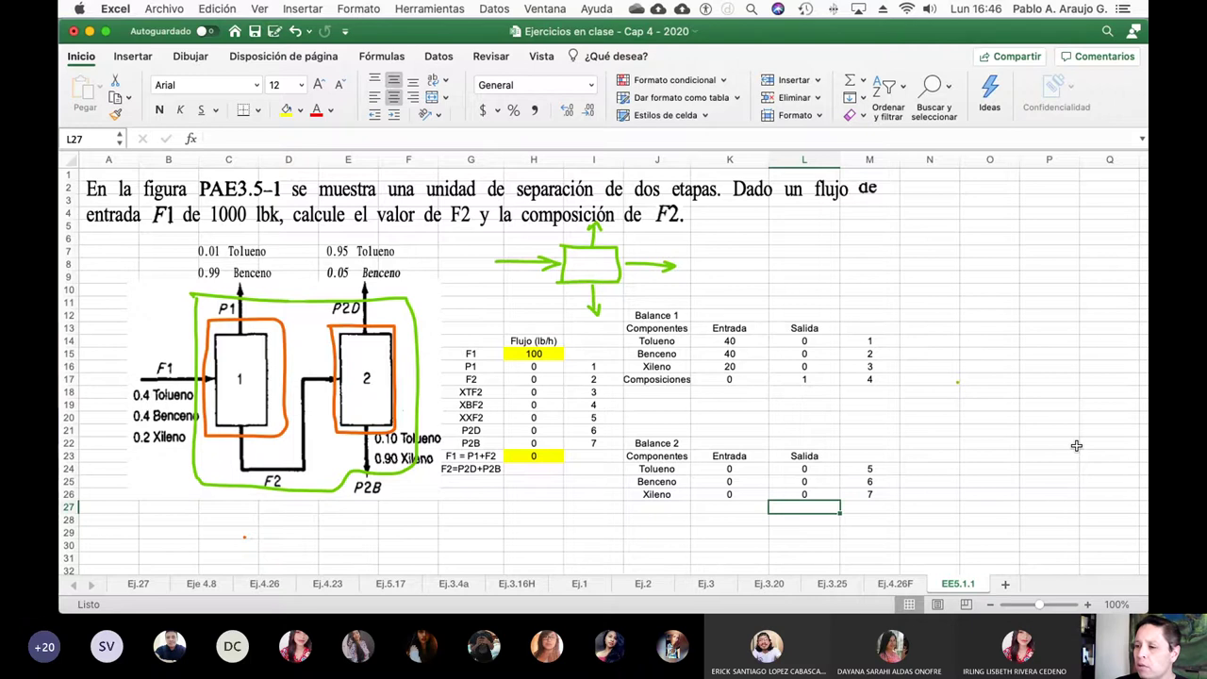
Step: Open Solver and set its objective to cell H23 with a target value of 100
click(429, 9)
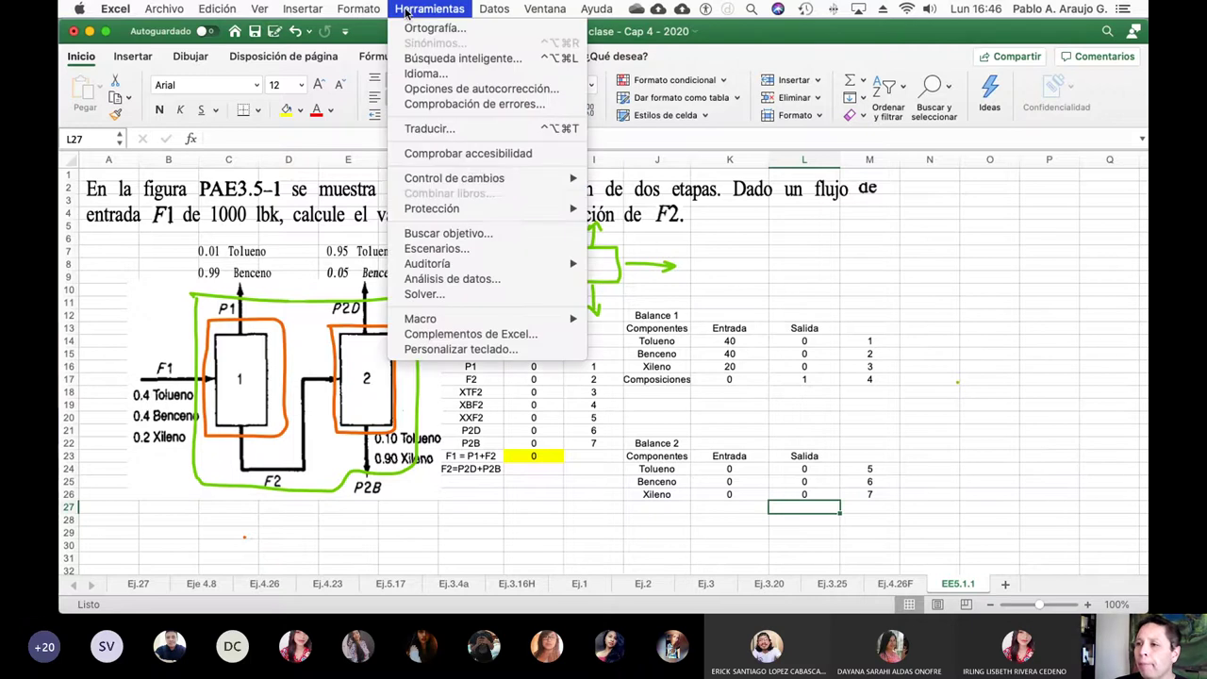
click(520, 296)
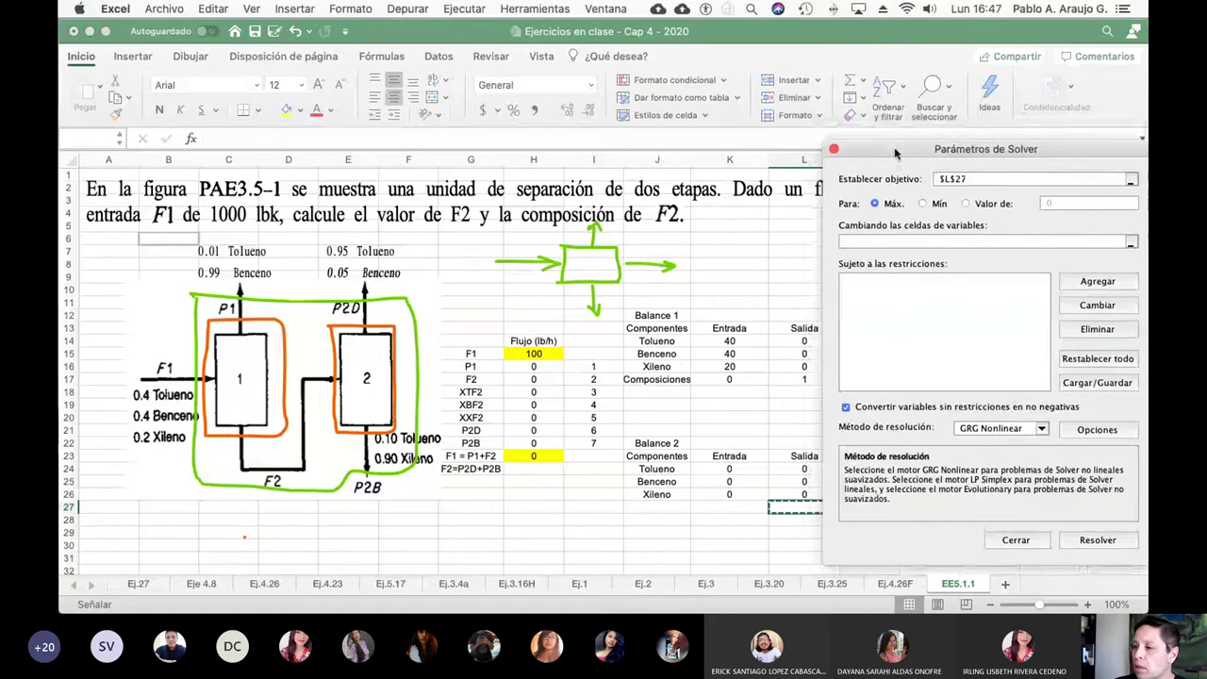
scroll(694, 280, right, 3)
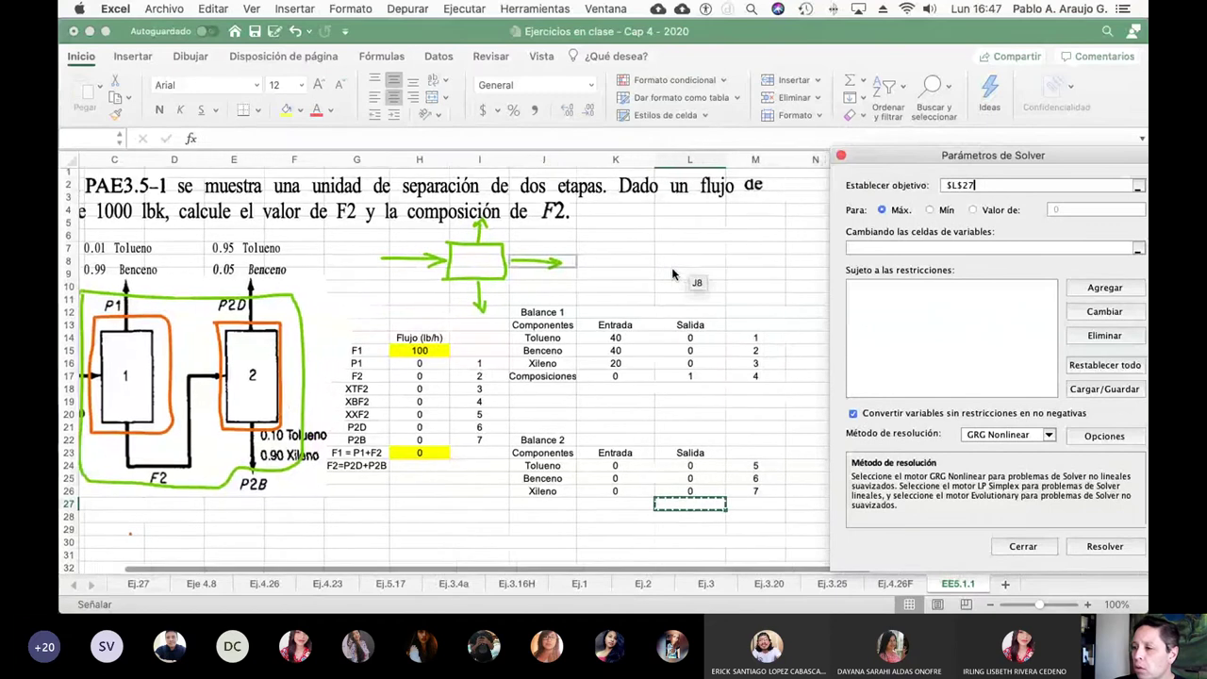
drag(913, 163, 866, 113)
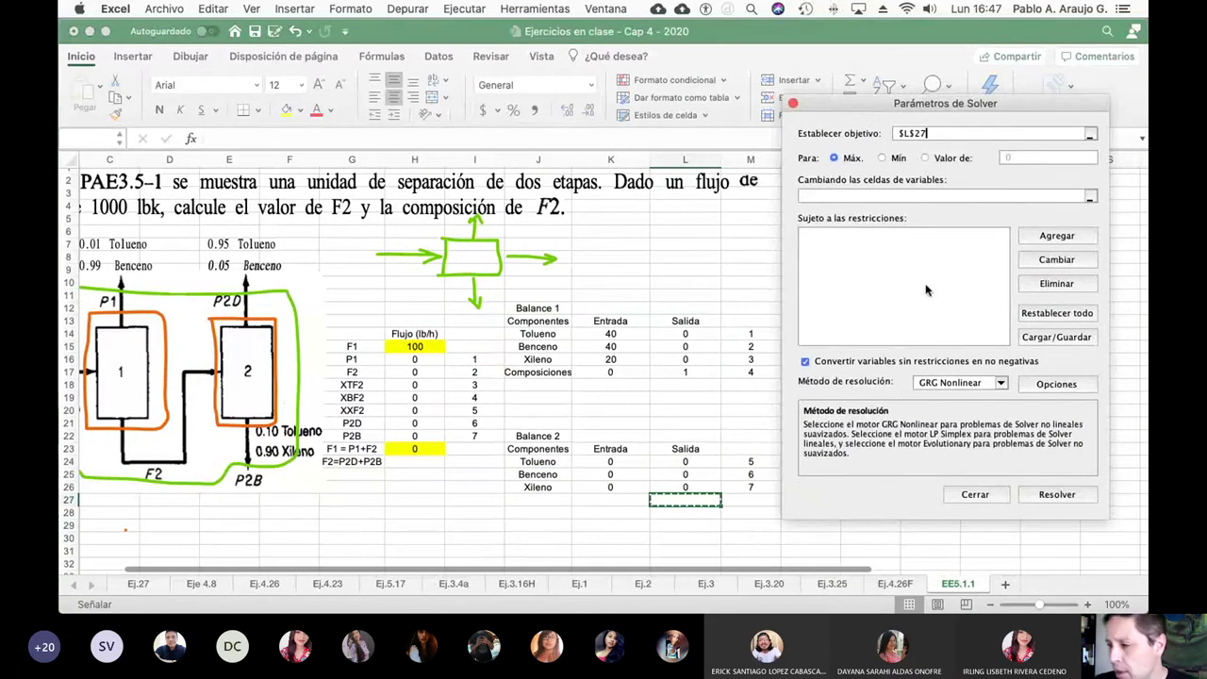
click(1089, 135)
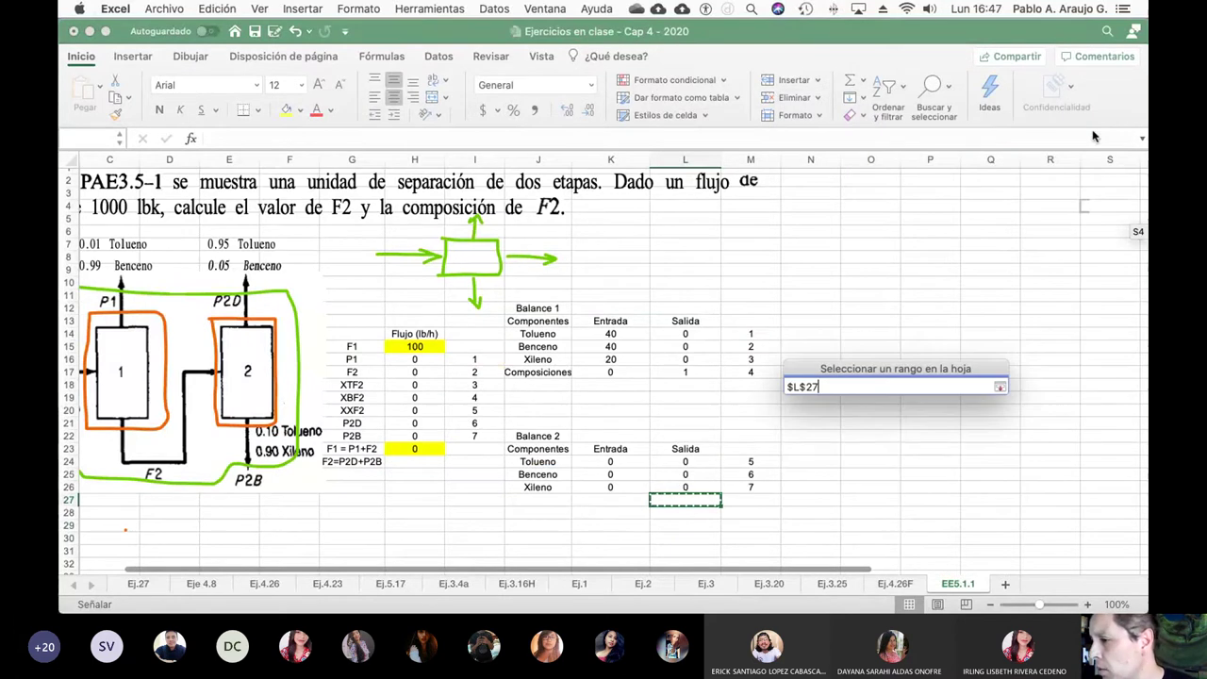
click(415, 452)
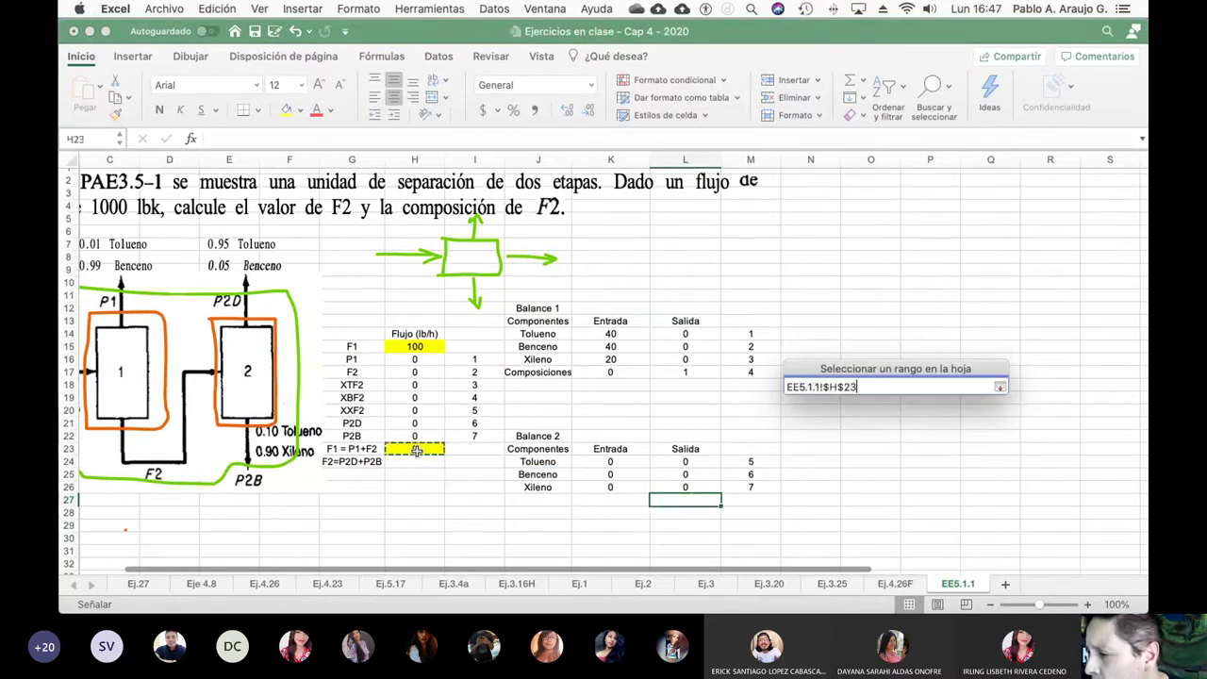
click(1000, 386)
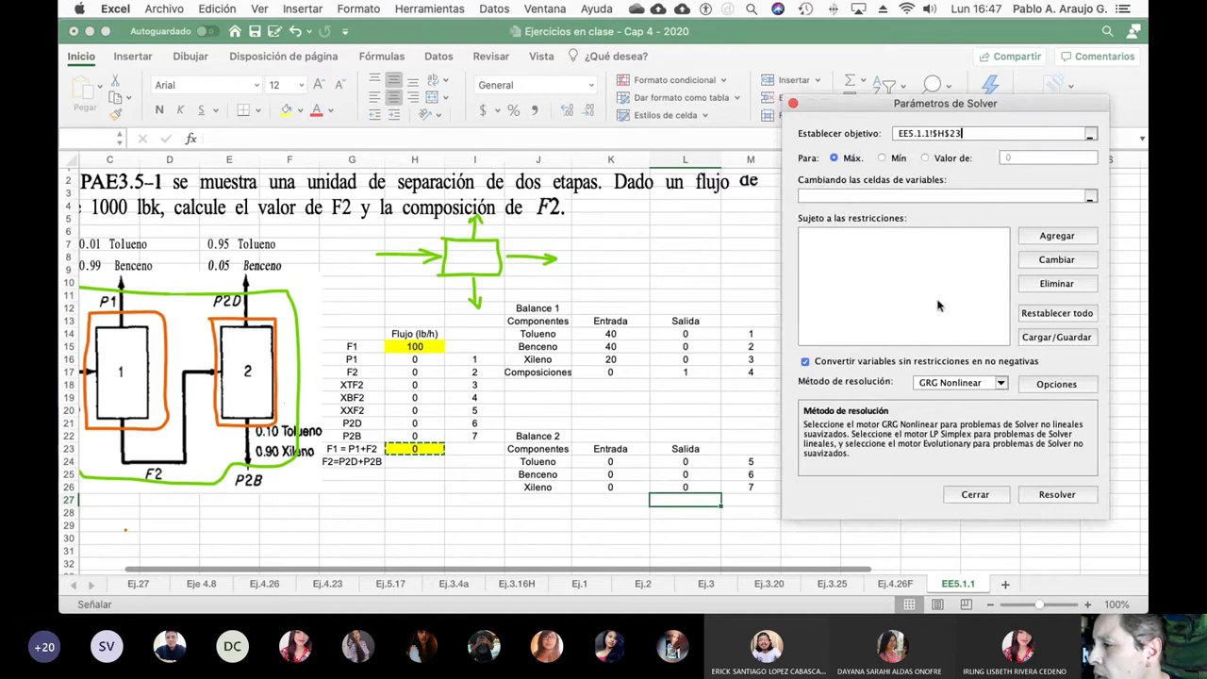
click(927, 159)
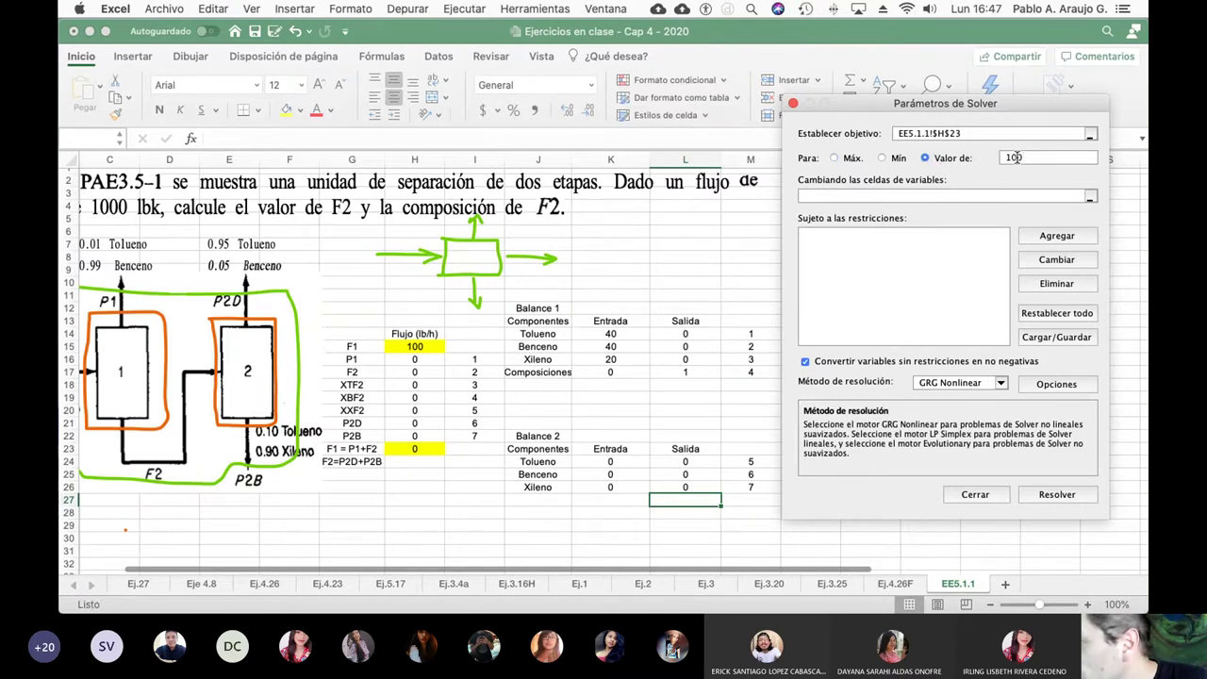
text(100)
Step: Set the Solver variable cells to the unknown flows and compositions in H16:H22
click(1010, 196)
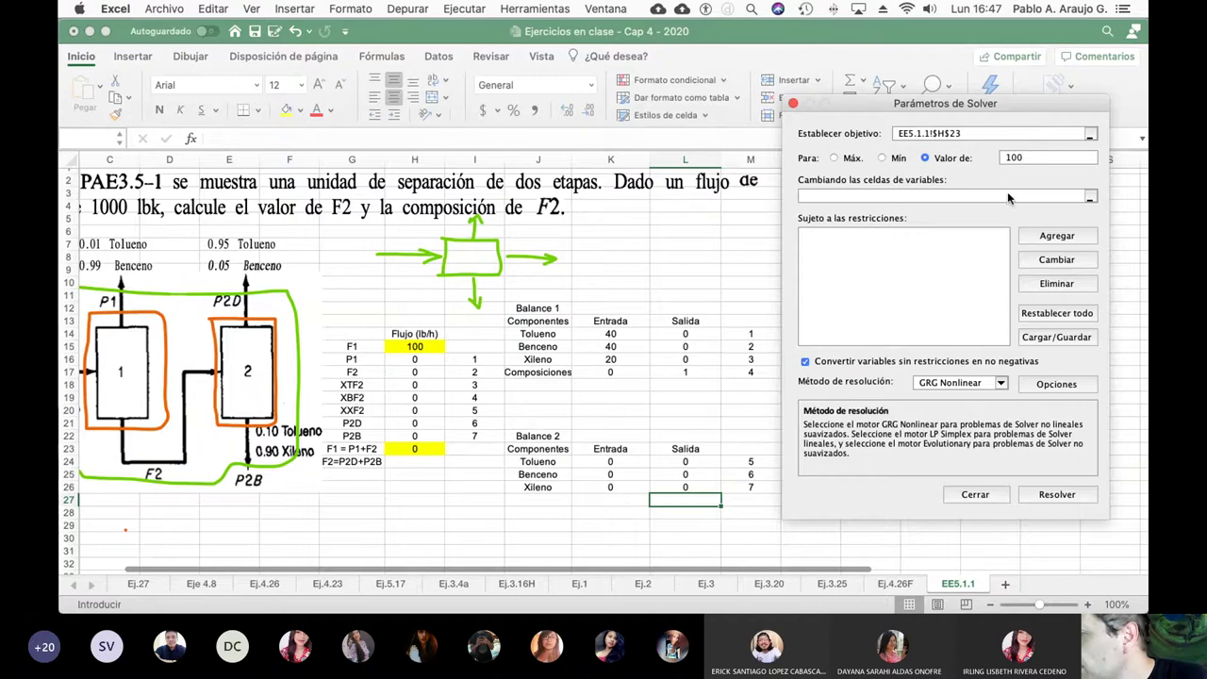
click(1088, 198)
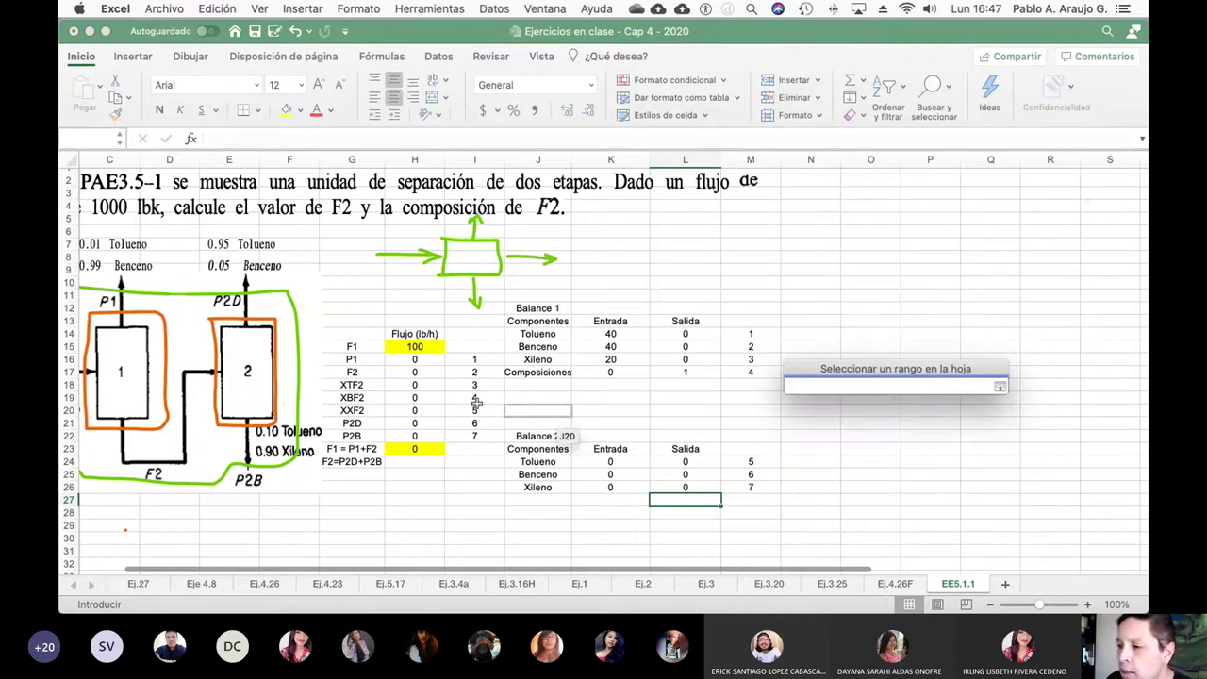
drag(421, 360, 417, 434)
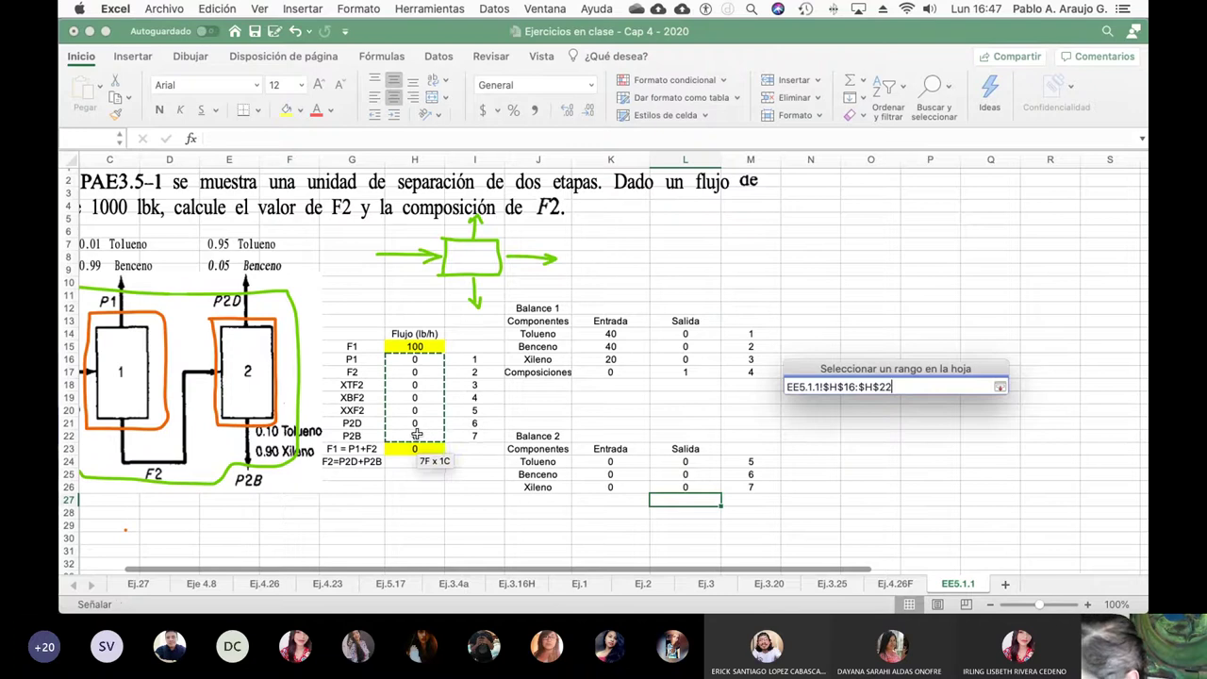
click(1000, 388)
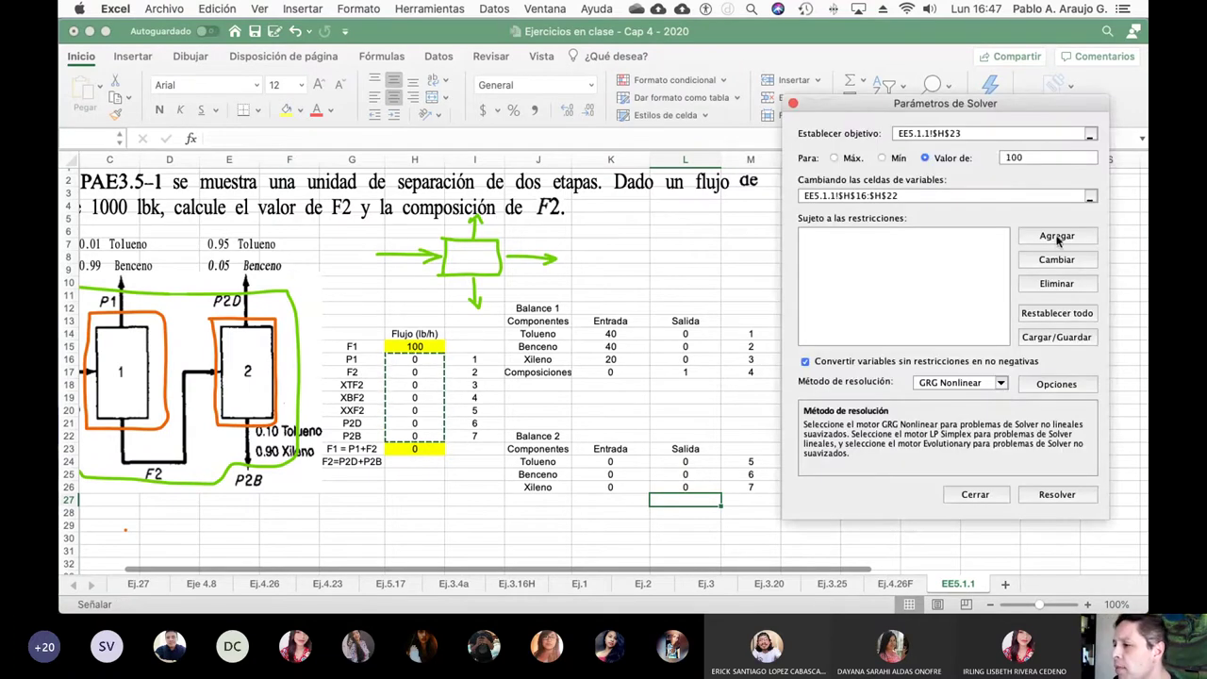
Step: Add a Solver constraint equating the Balance 1 toluene inlet K14 to its outlet L14
click(950, 251)
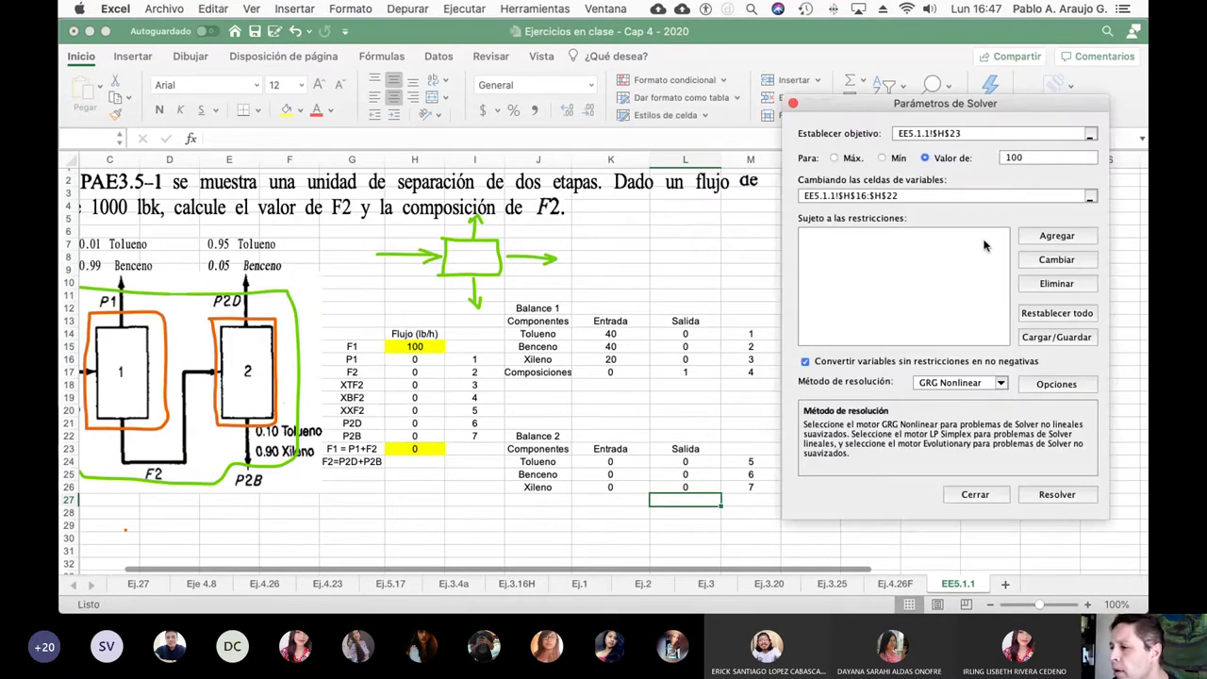
click(1056, 241)
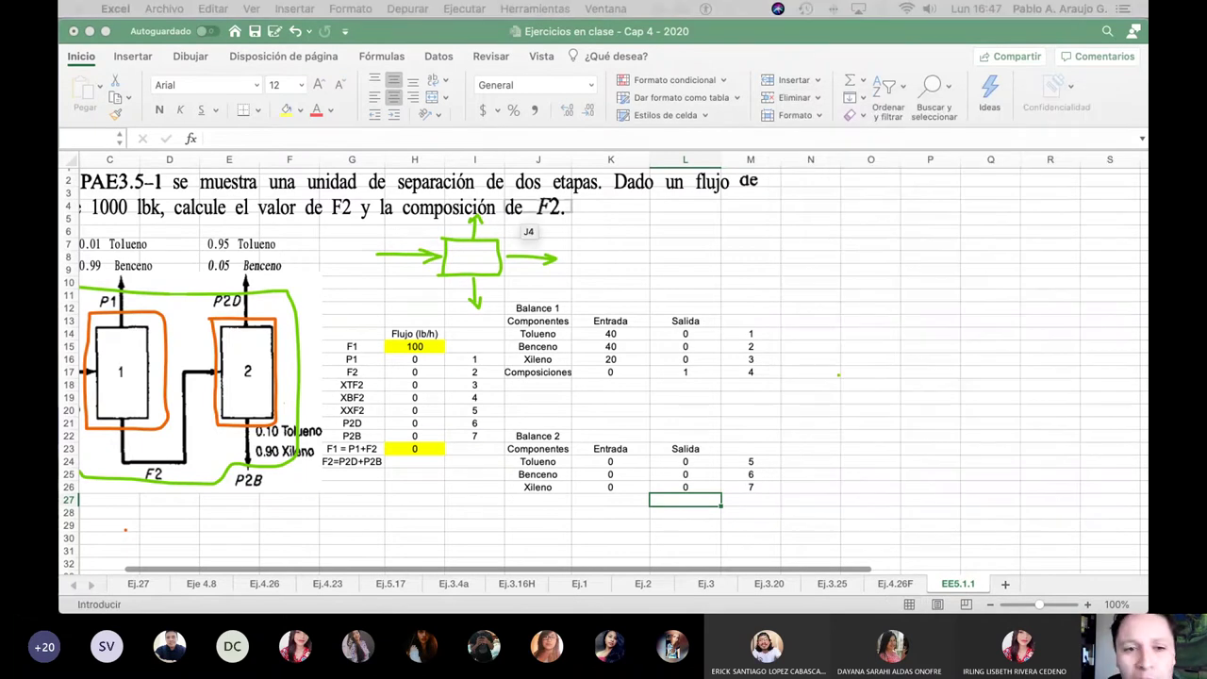
drag(850, 281, 897, 285)
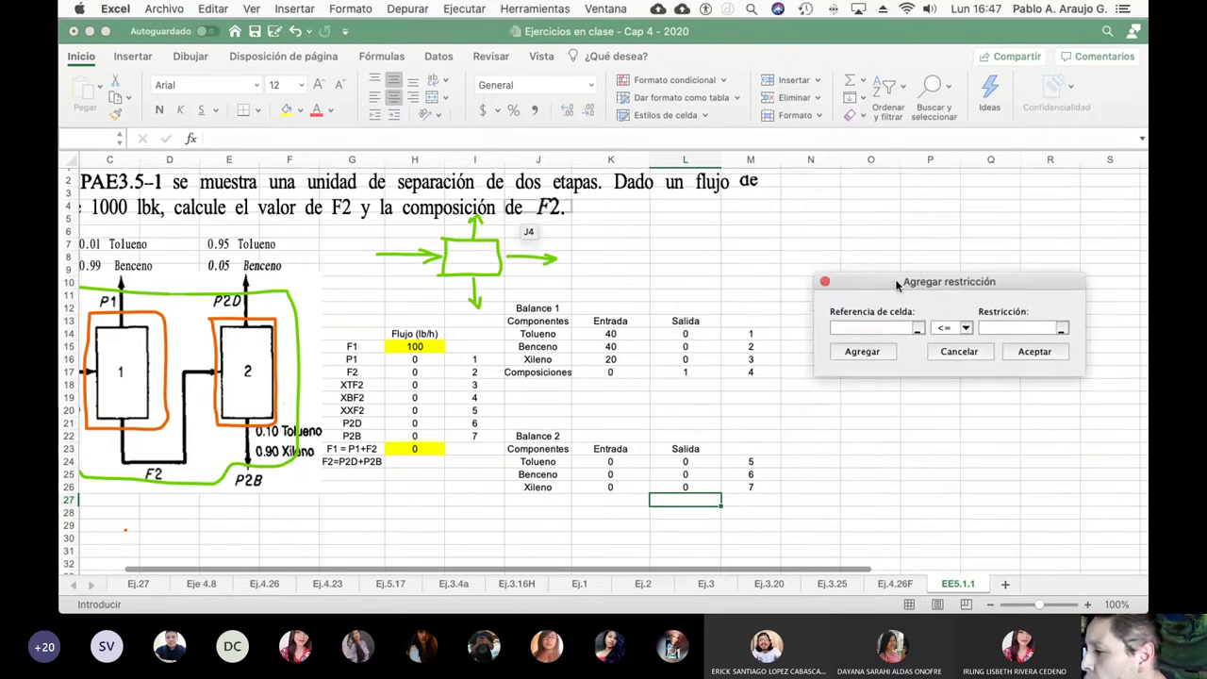
click(622, 336)
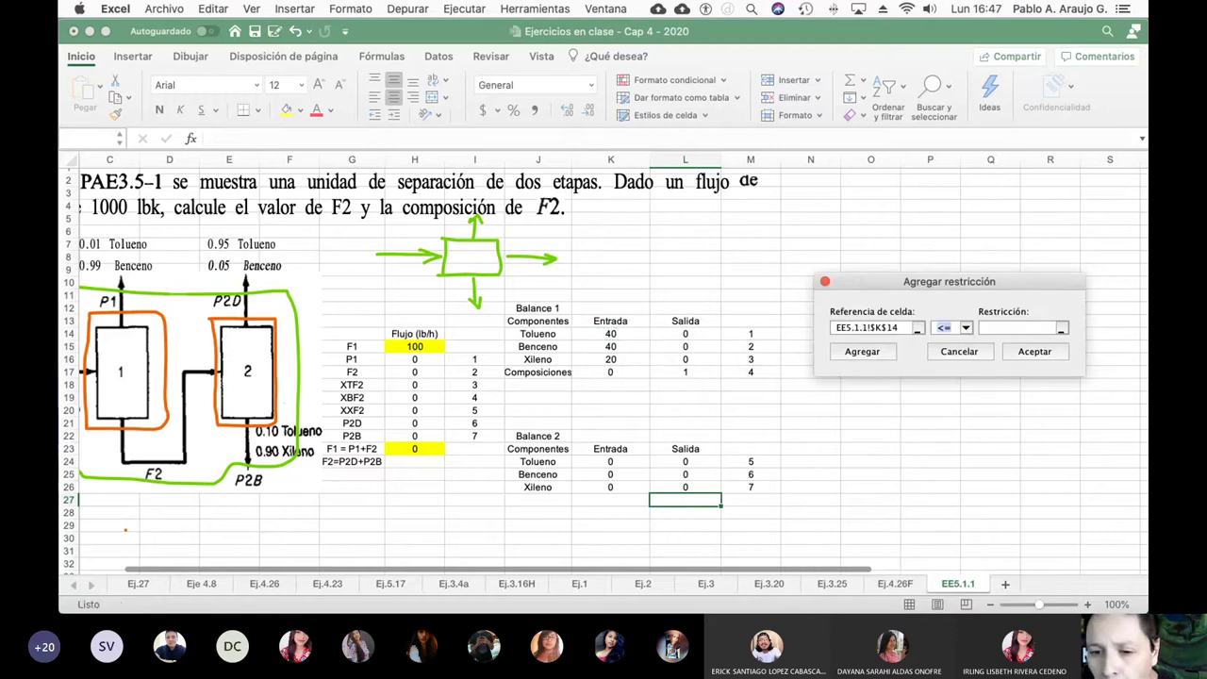
key(Down)
key(Tab)
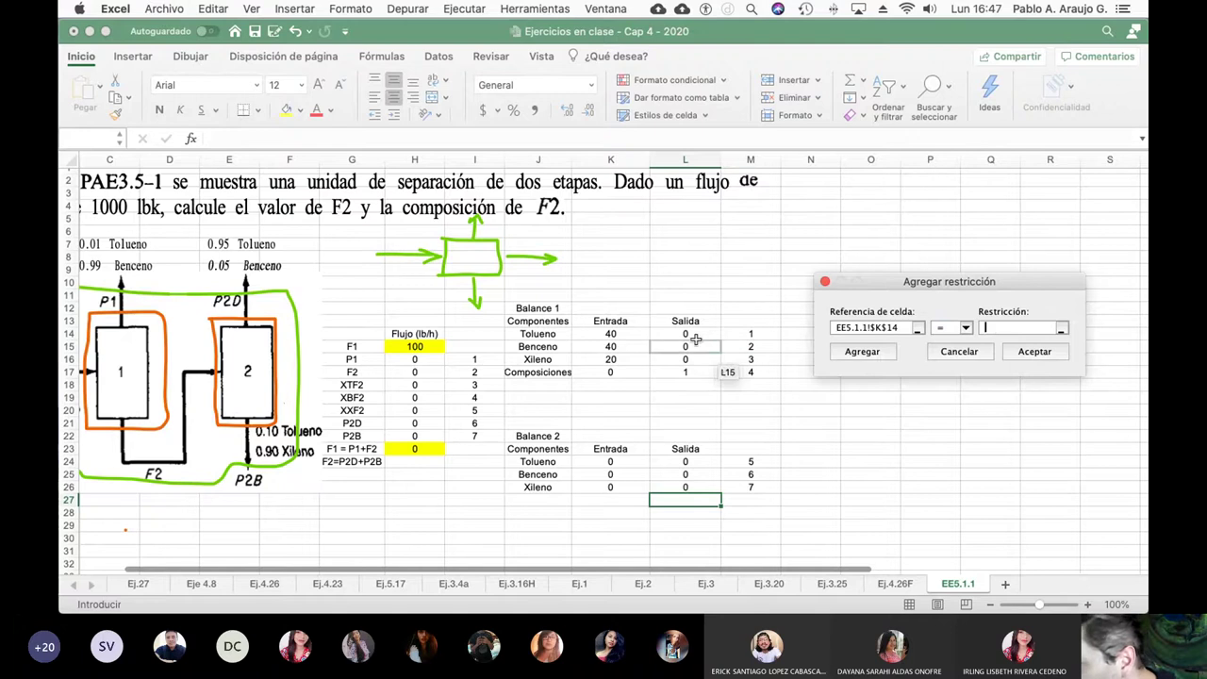
click(689, 336)
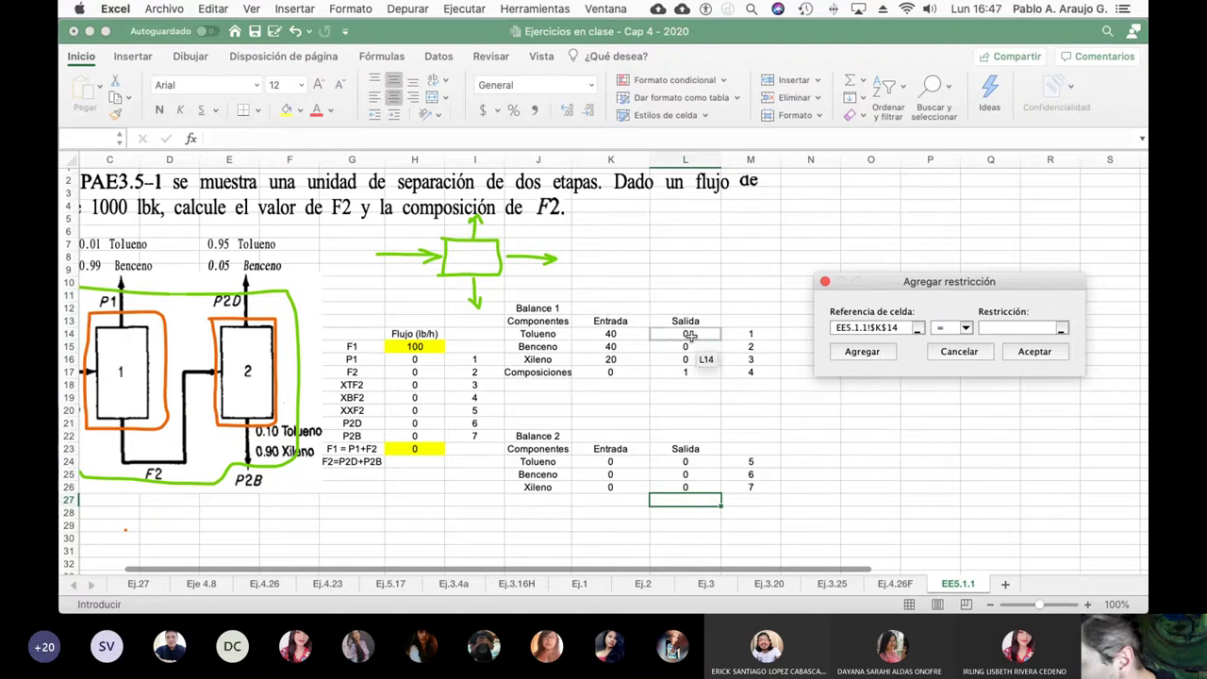
click(862, 352)
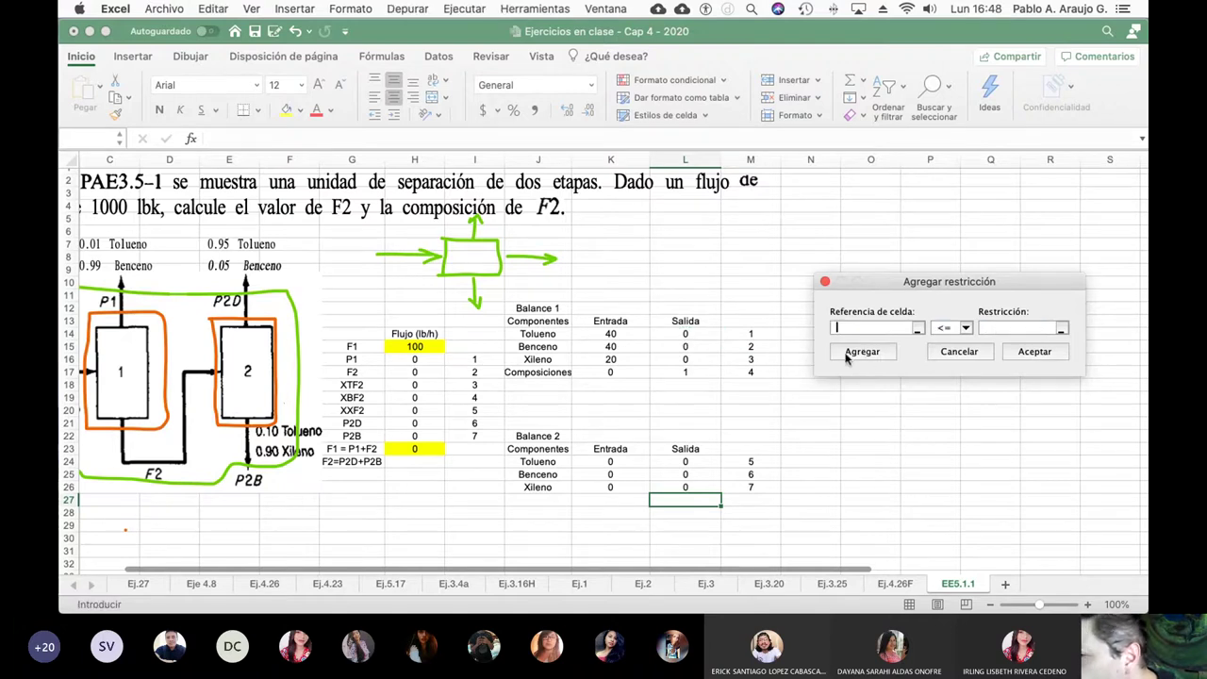
Step: Add a constraint equating the Balance 1 benzene inlet K15 to its outlet L15
click(613, 347)
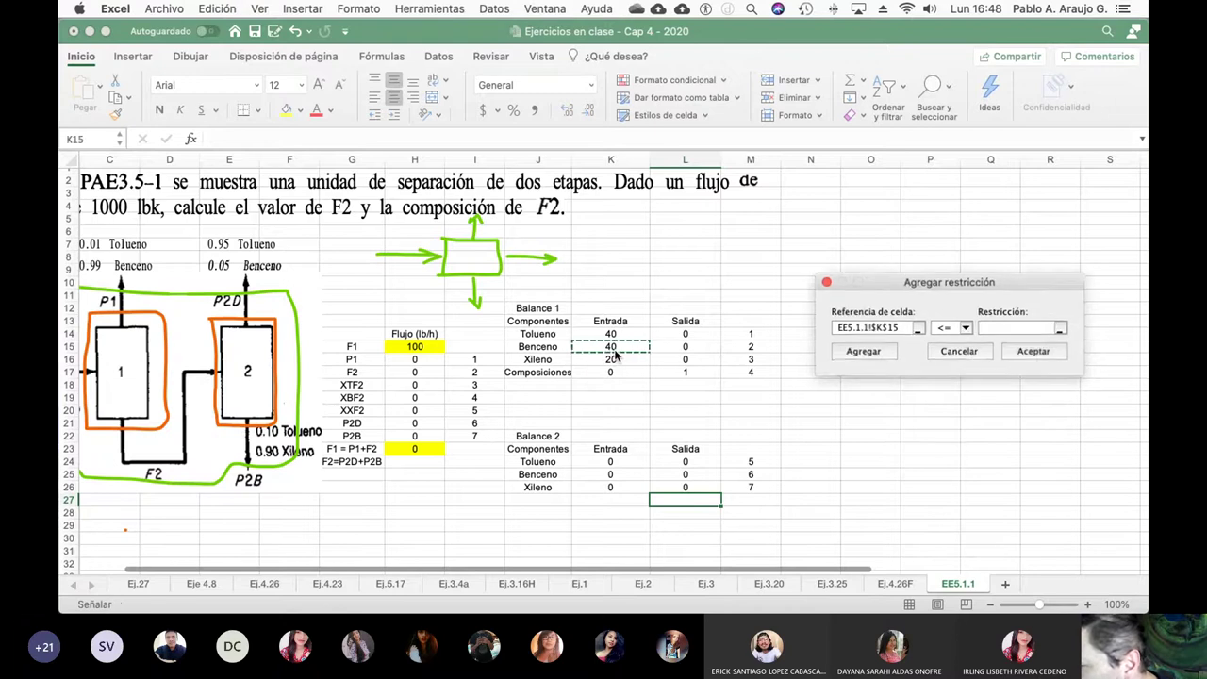
key(Tab)
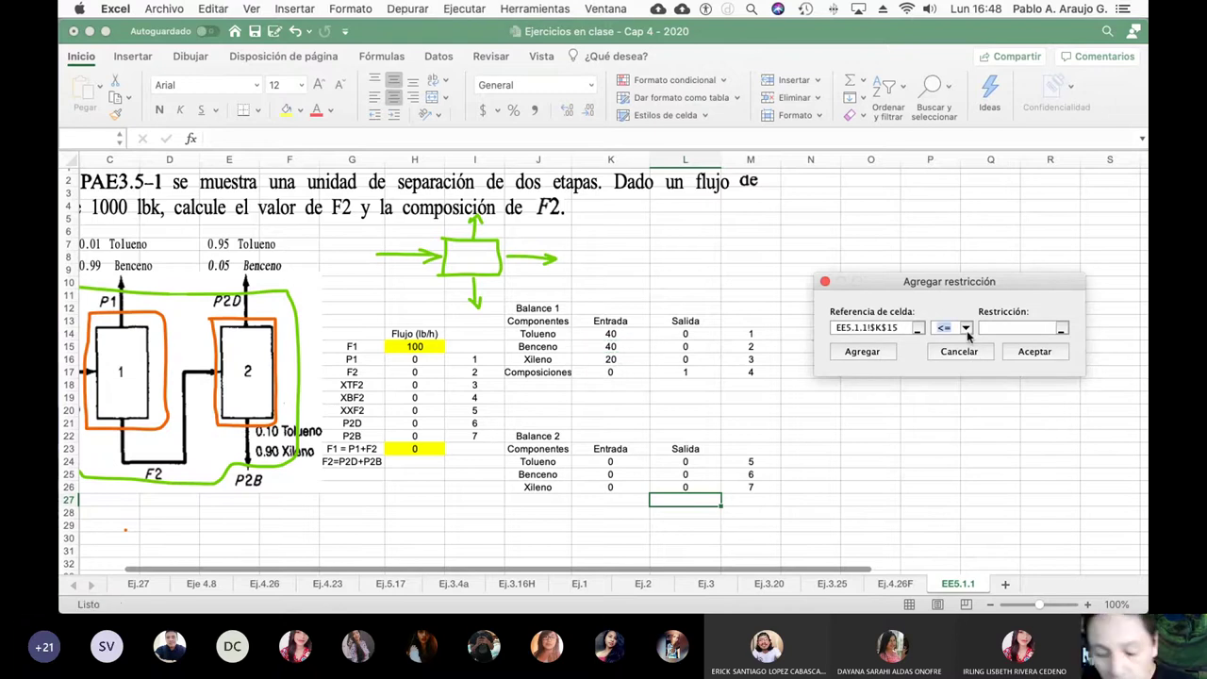
text(=)
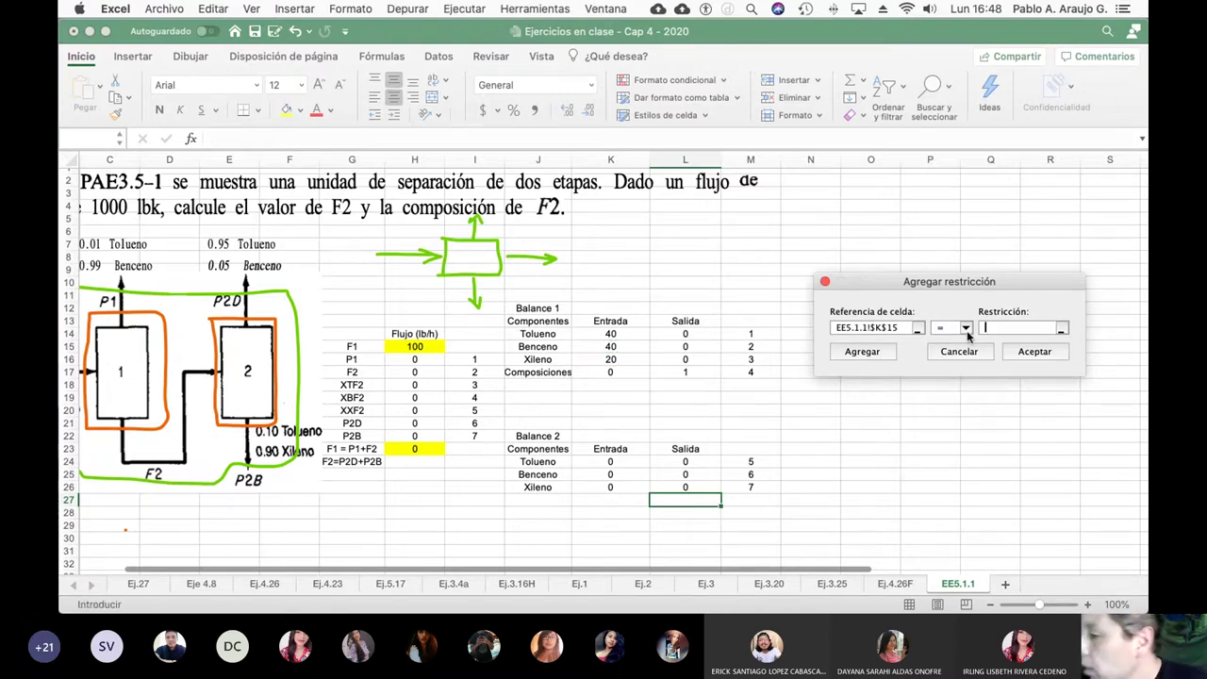
click(685, 346)
click(854, 349)
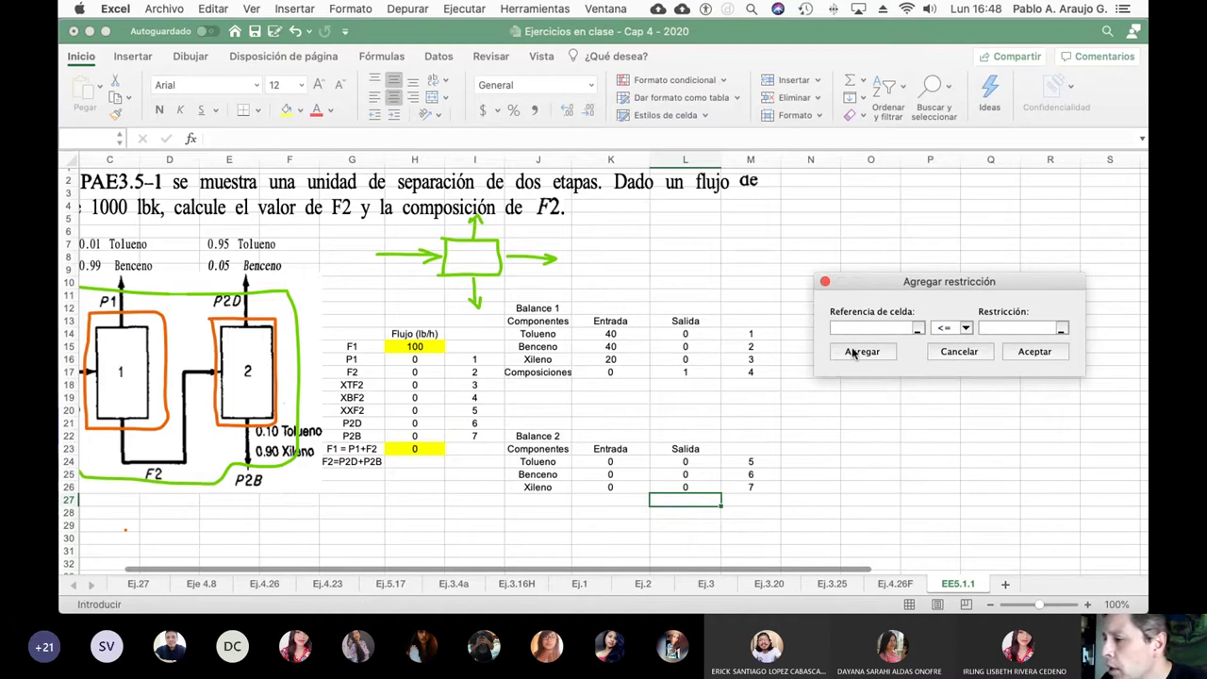
Step: Add a constraint equating the Balance 1 xylene inlet K16 to its outlet L16
click(610, 363)
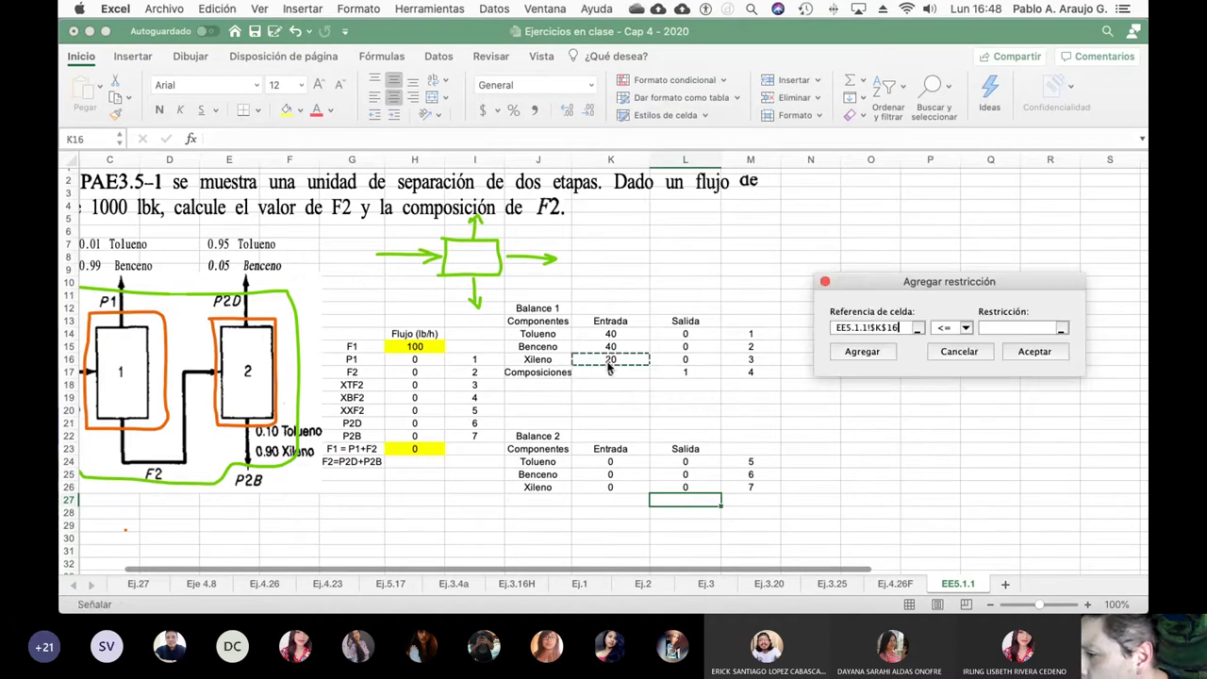
click(966, 329)
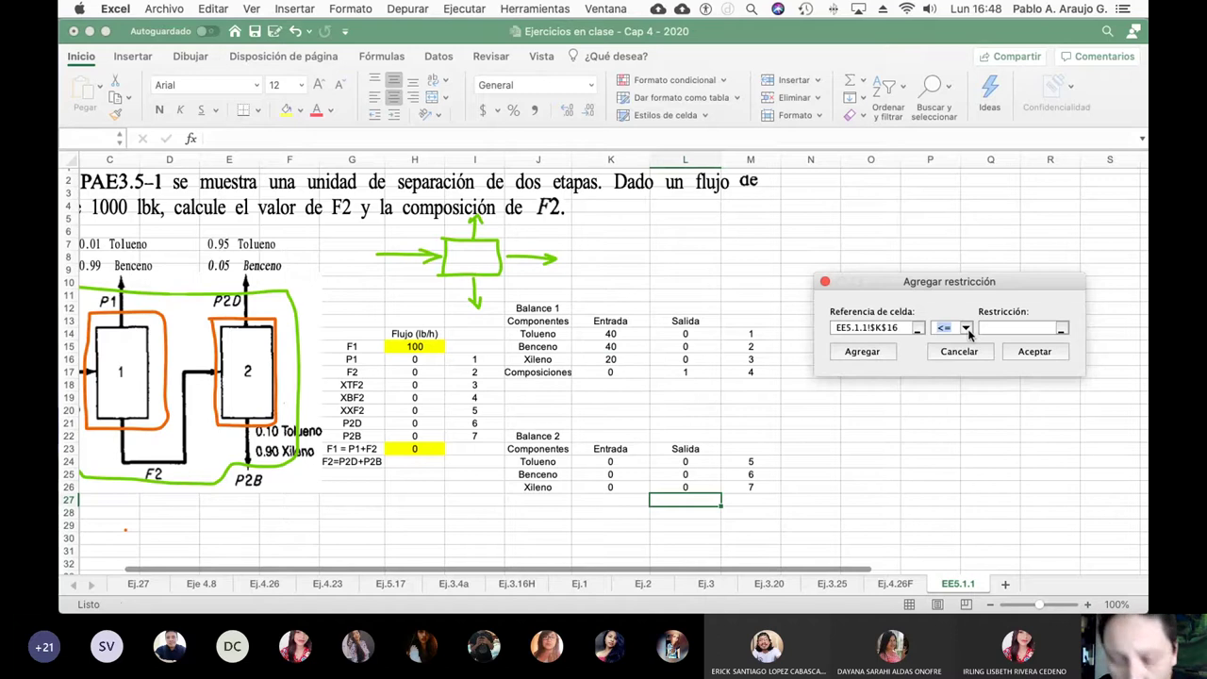
key(equal)
key(Tab)
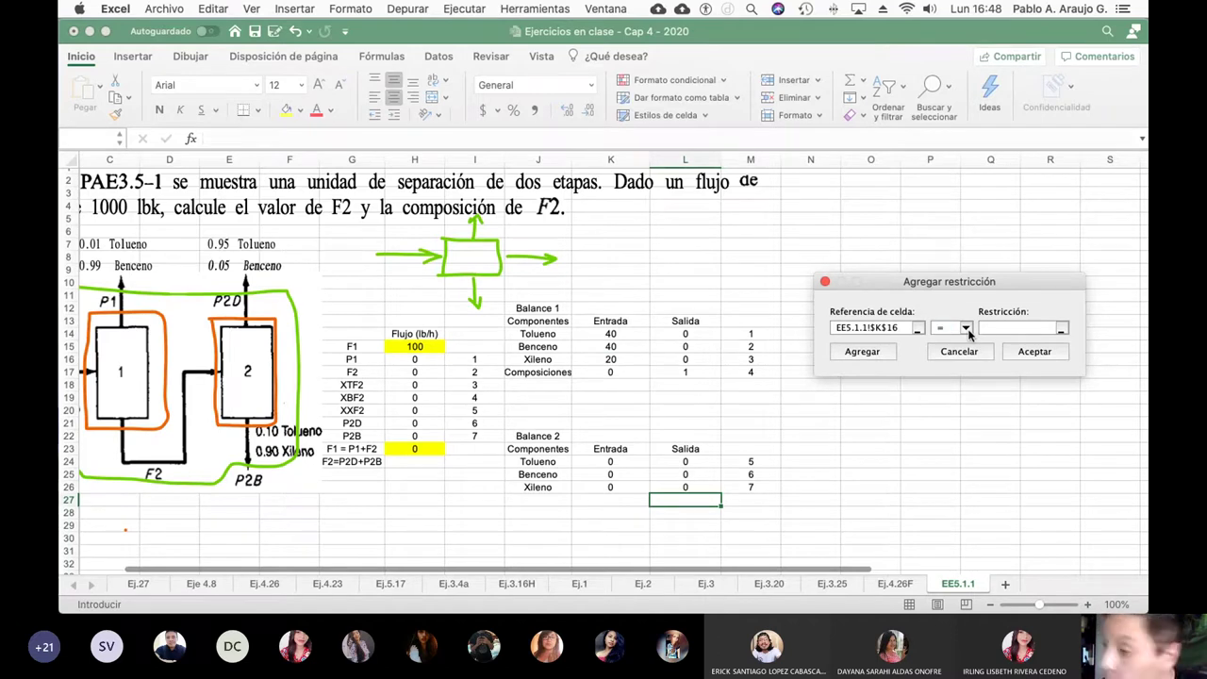
click(689, 359)
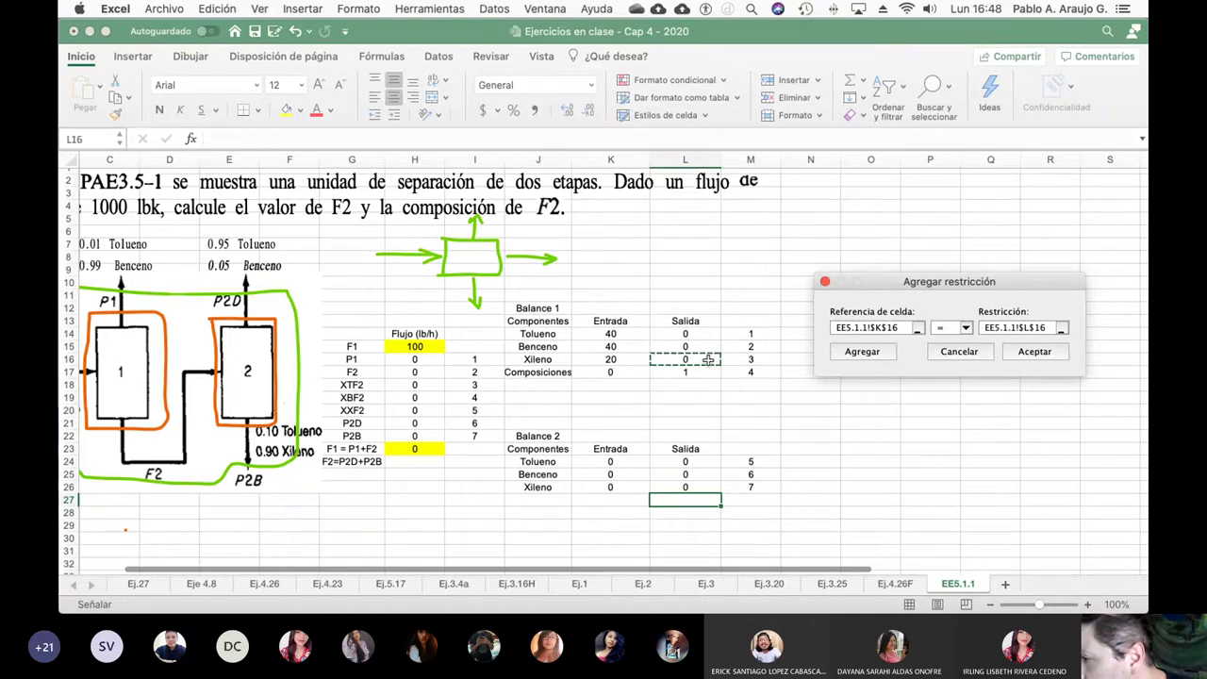
click(876, 353)
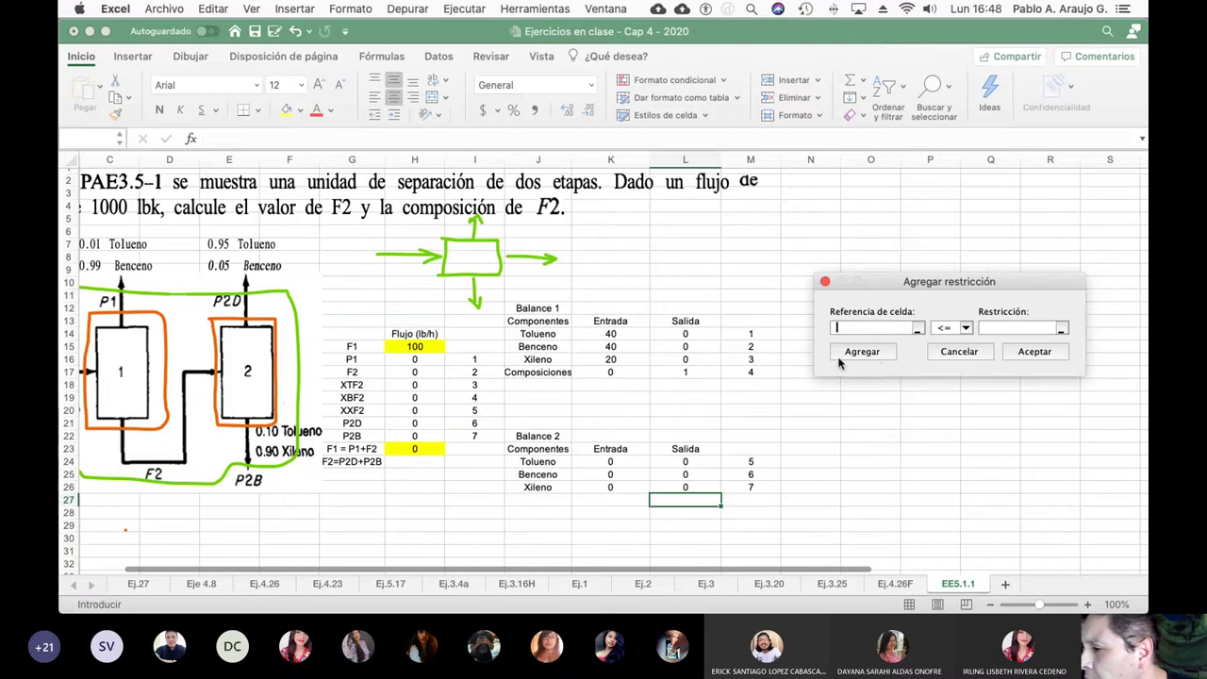
Step: Add a constraint equating the composition sum in K17 to cell L17
click(621, 372)
click(965, 328)
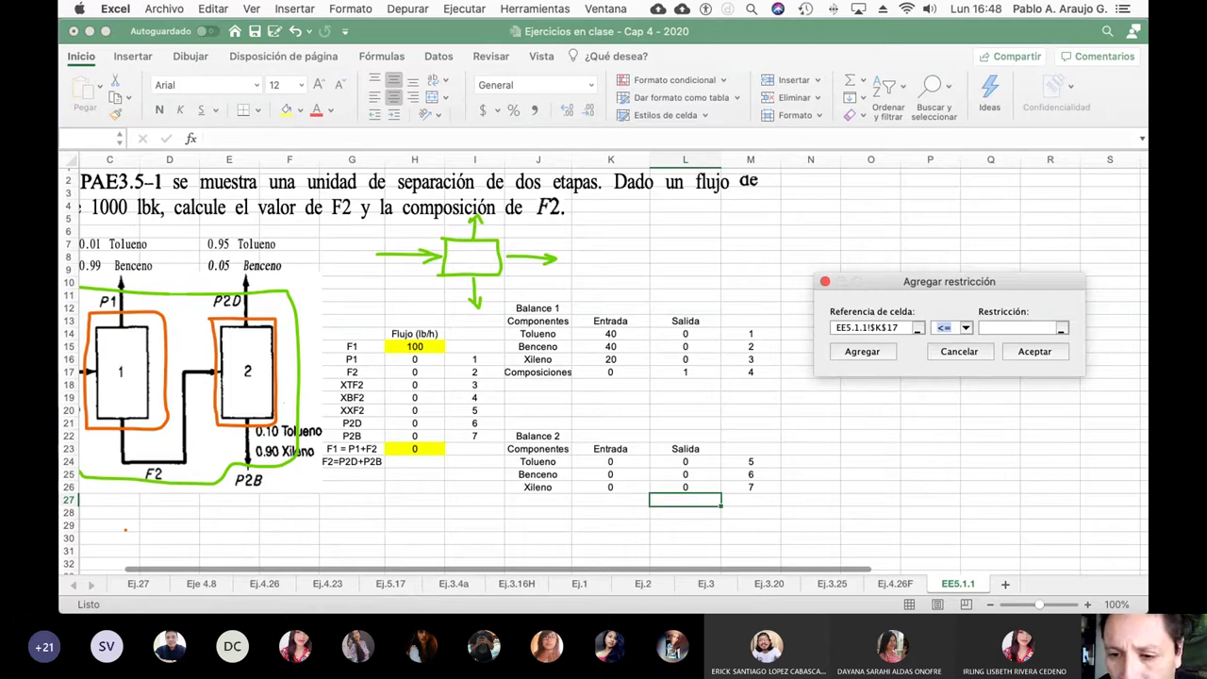
key(Down)
key(Tab)
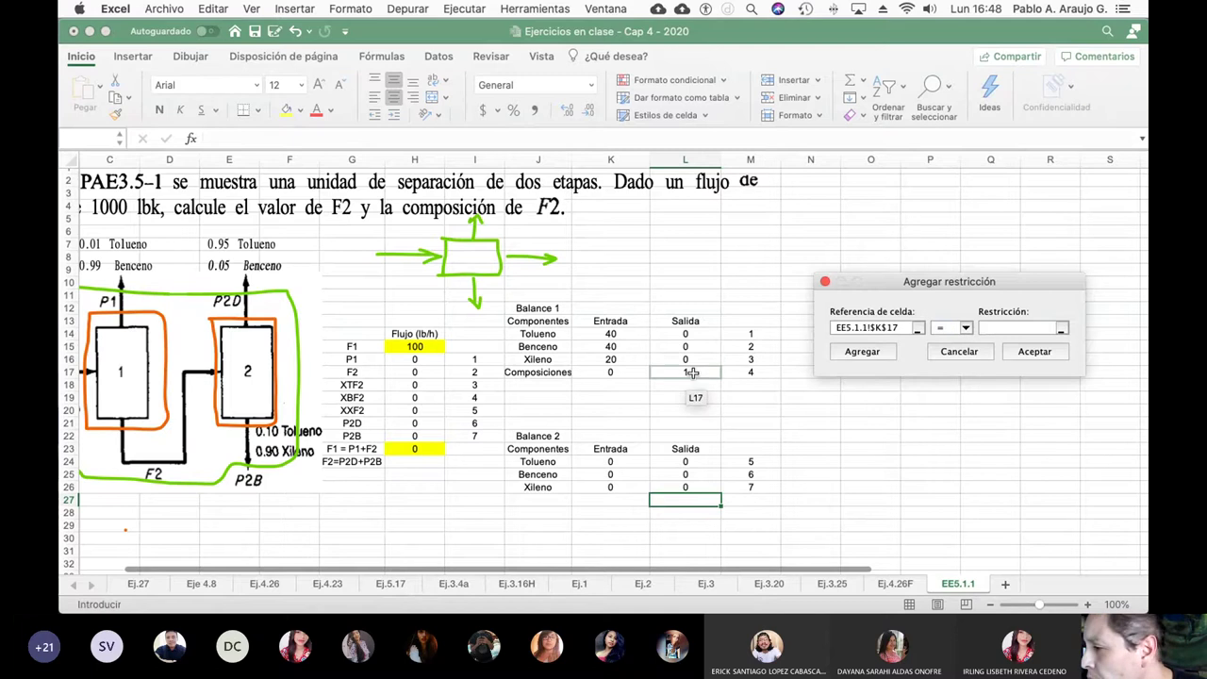
click(692, 373)
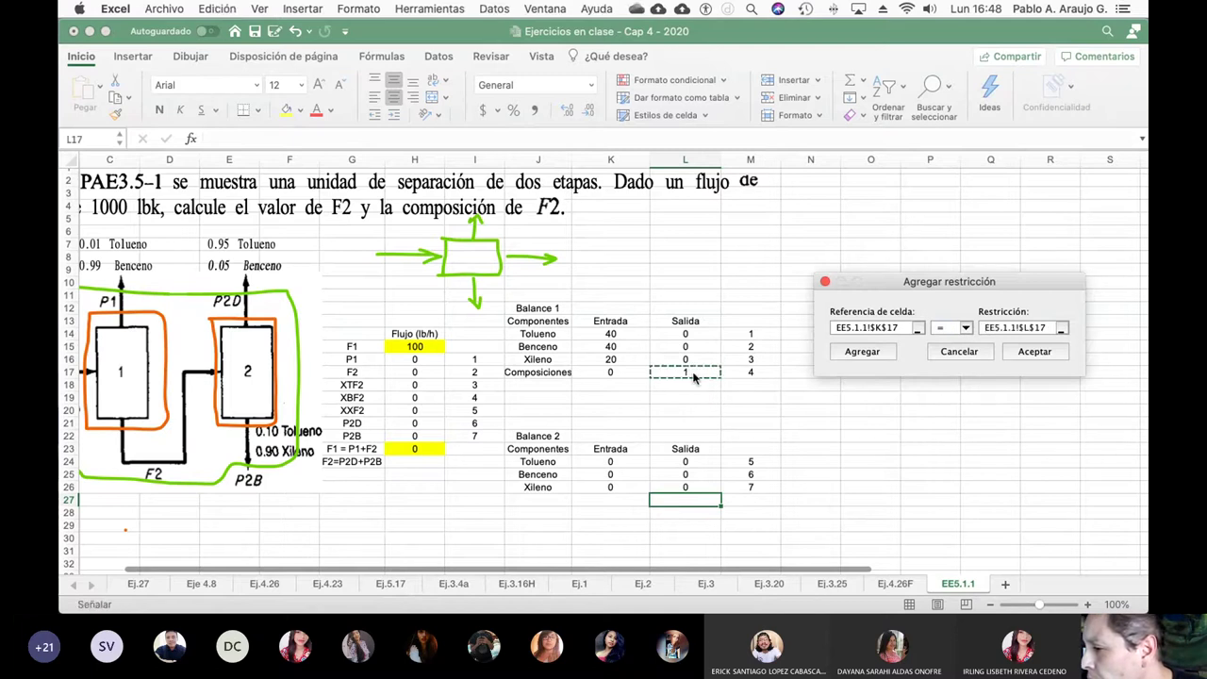
click(861, 352)
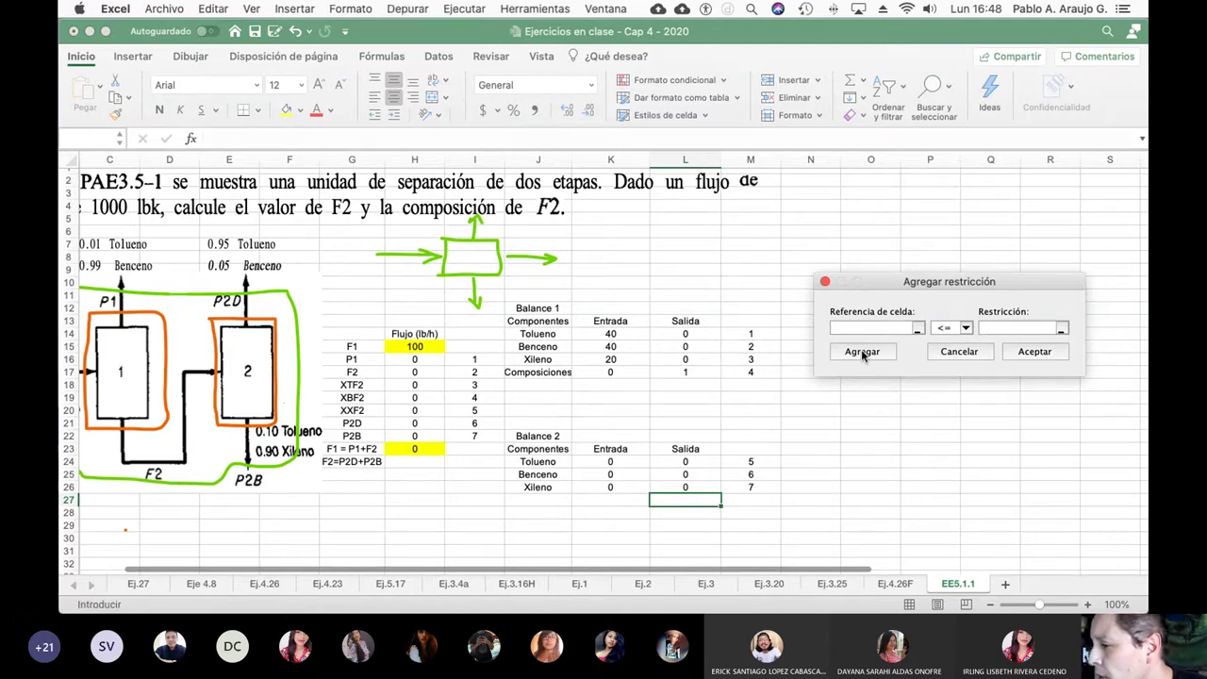
Step: Add a Solver constraint equating the Balance 2 toluene inlet K24 to its outlet L24
click(612, 462)
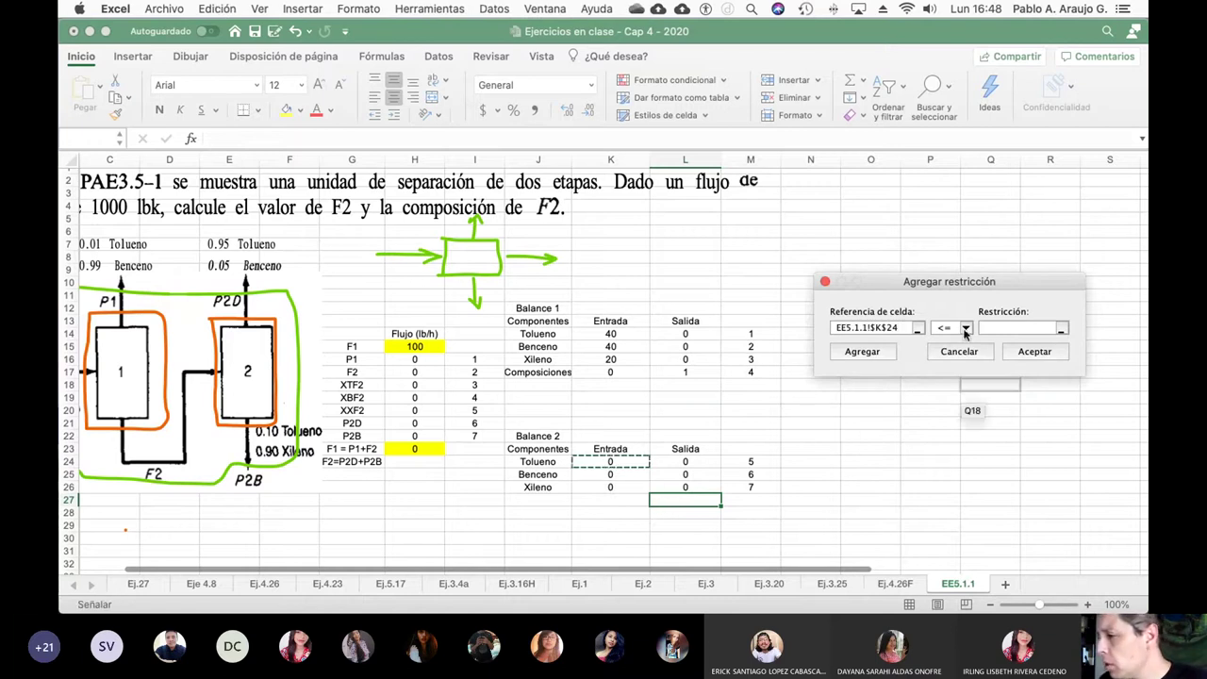
text(=)
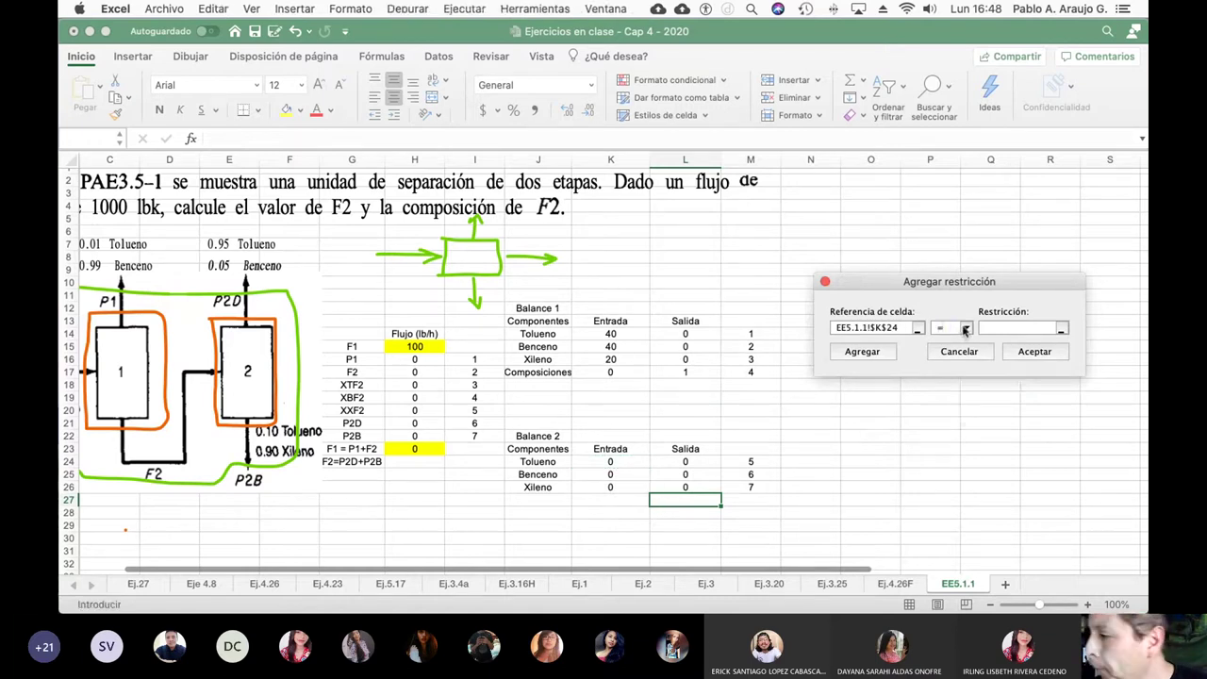
click(685, 461)
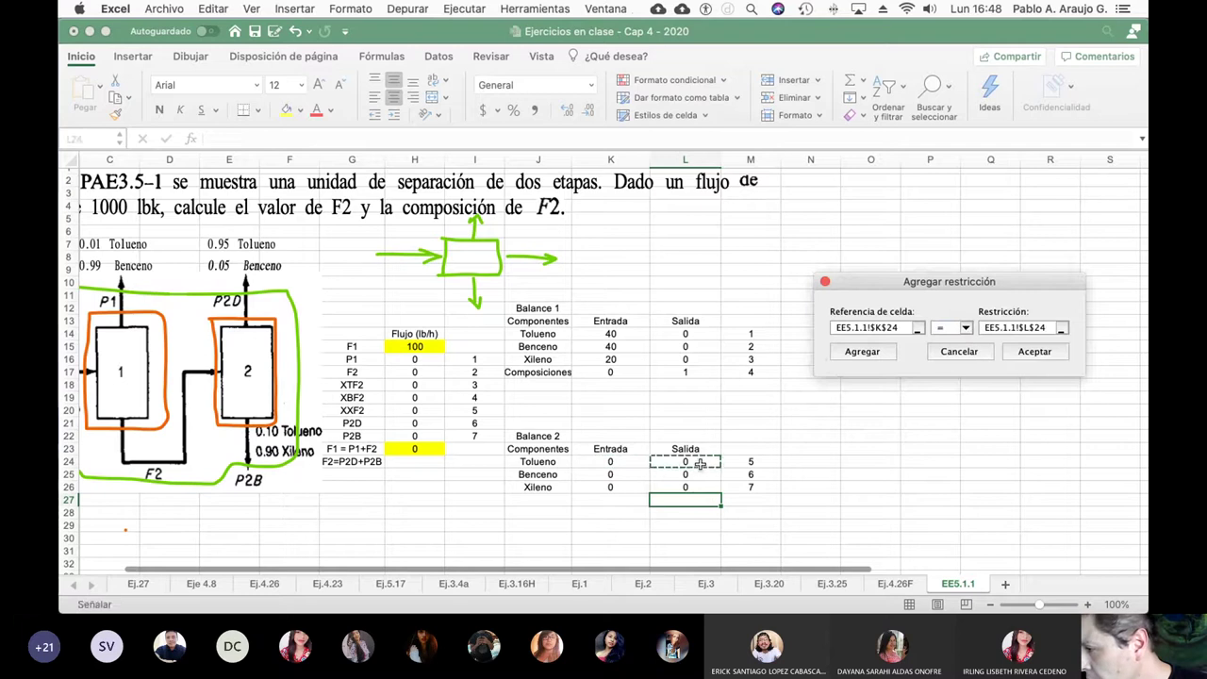
click(861, 350)
Step: Add a constraint equating the Balance 2 benzene inlet K25 to its outlet L25
click(610, 474)
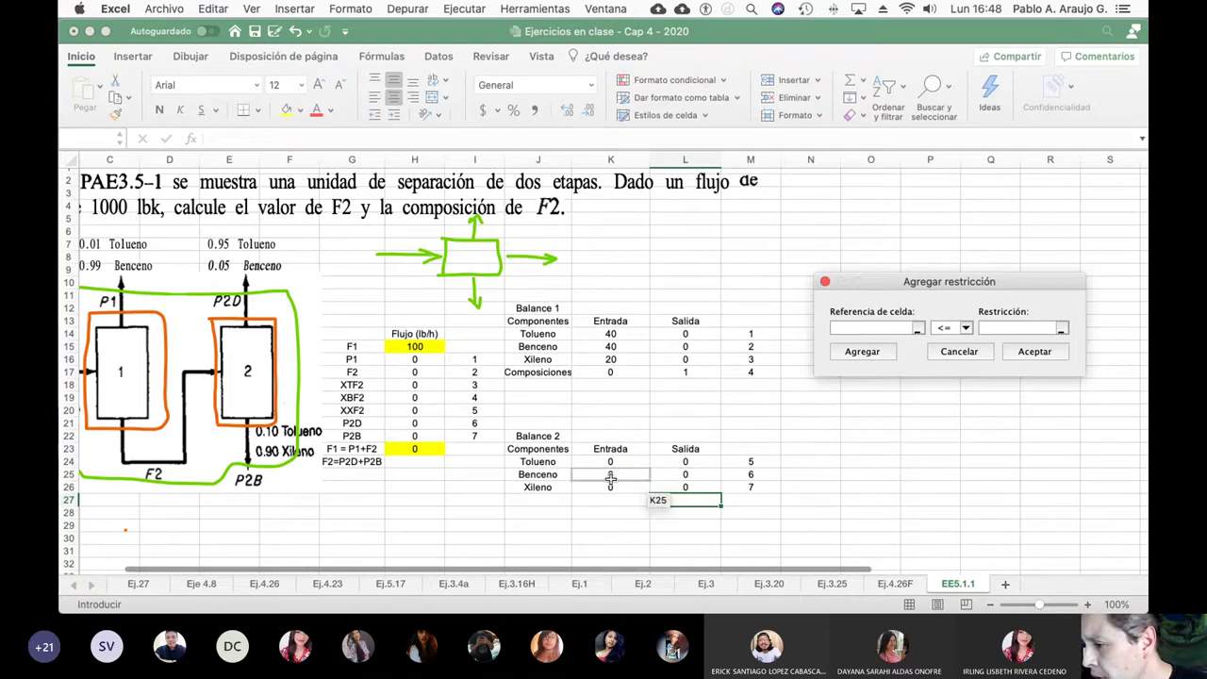
click(966, 328)
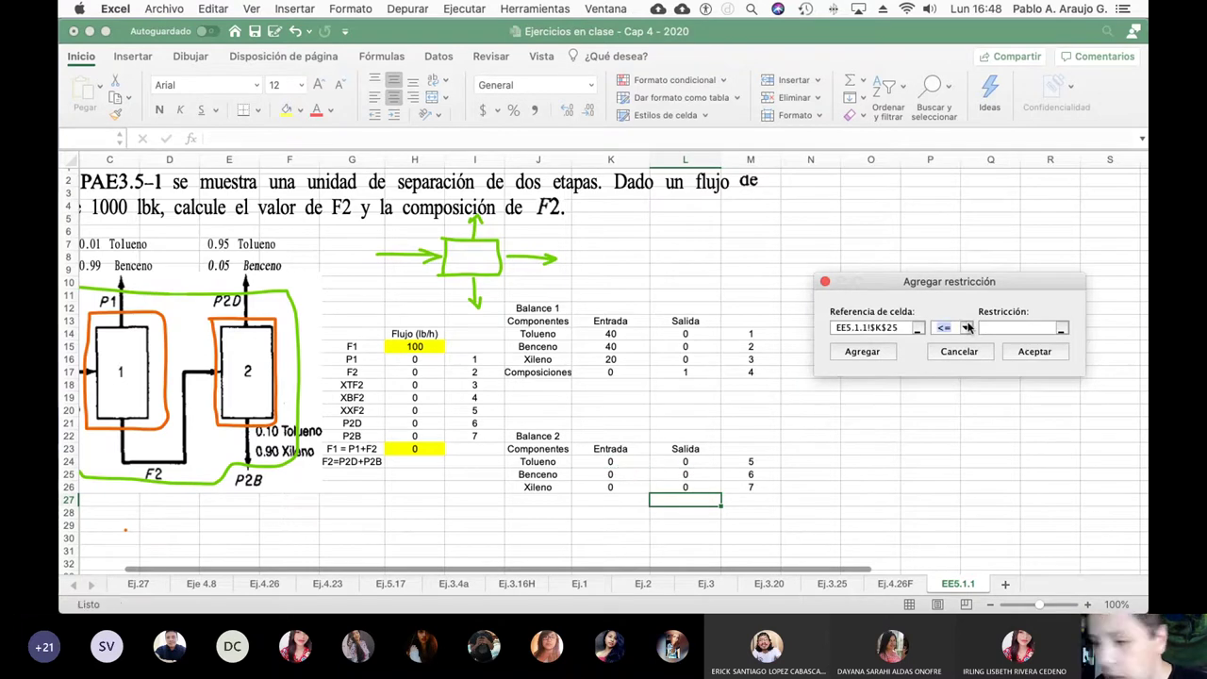
key(Down)
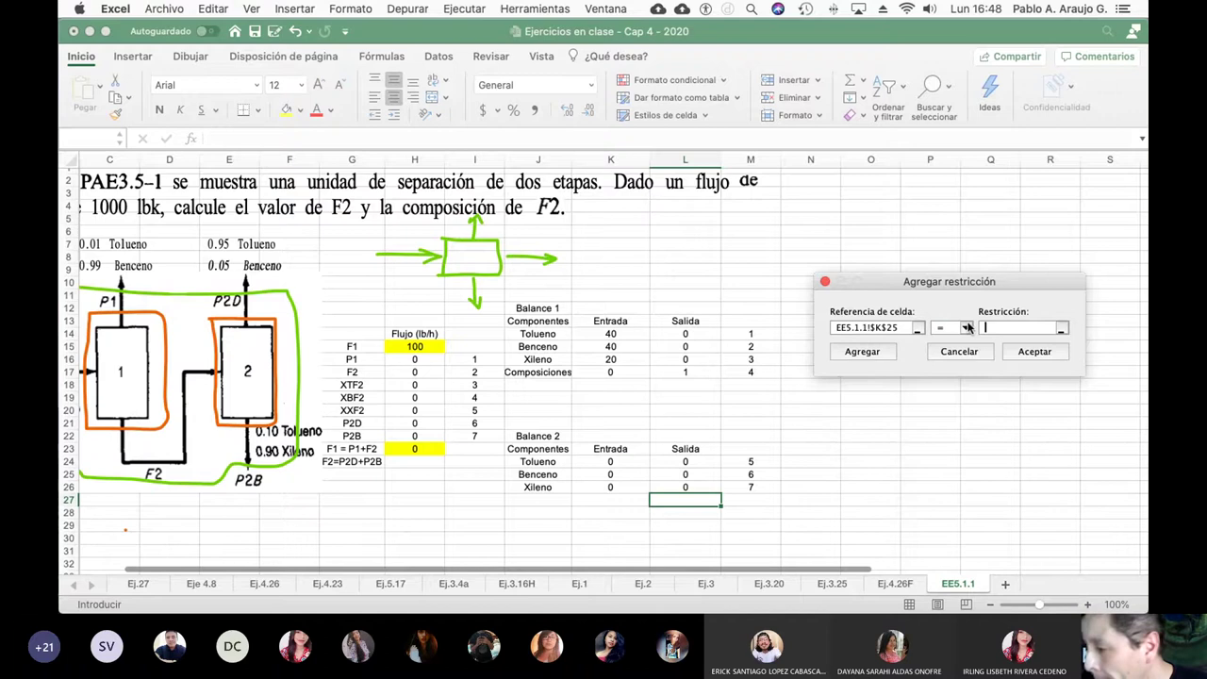
click(685, 475)
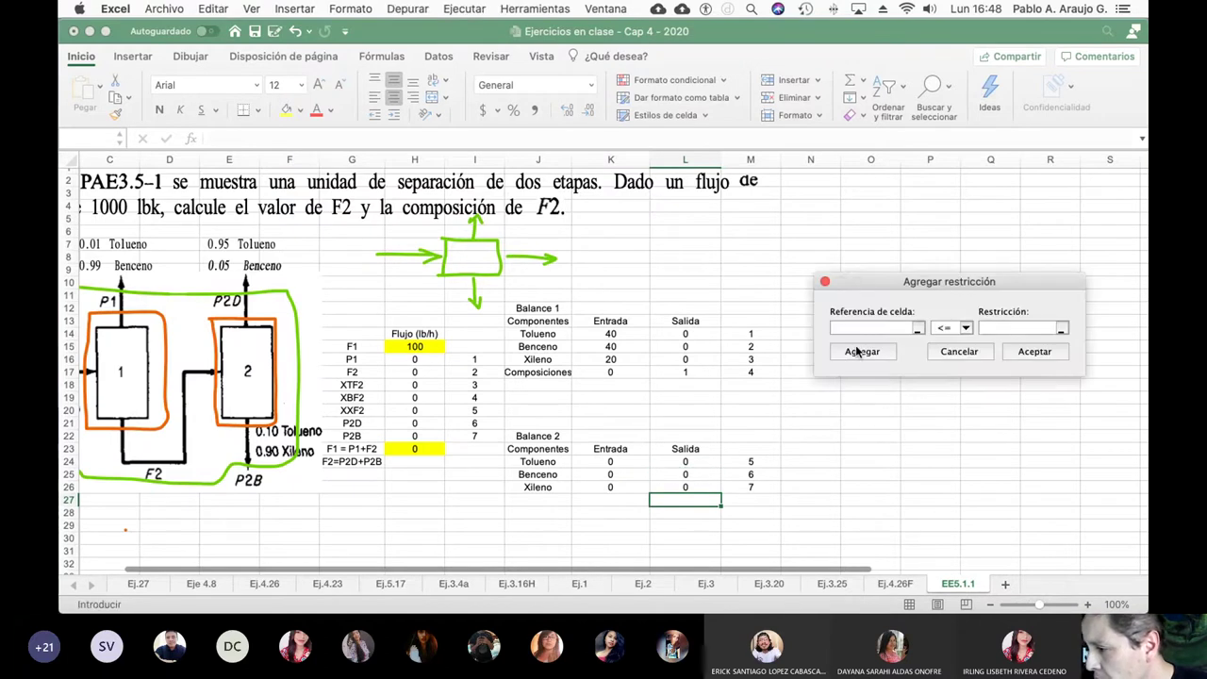
click(853, 353)
Step: Add a constraint equating the Balance 2 xylene inlet K26 to its outlet L26, and finish adding constraints
click(599, 486)
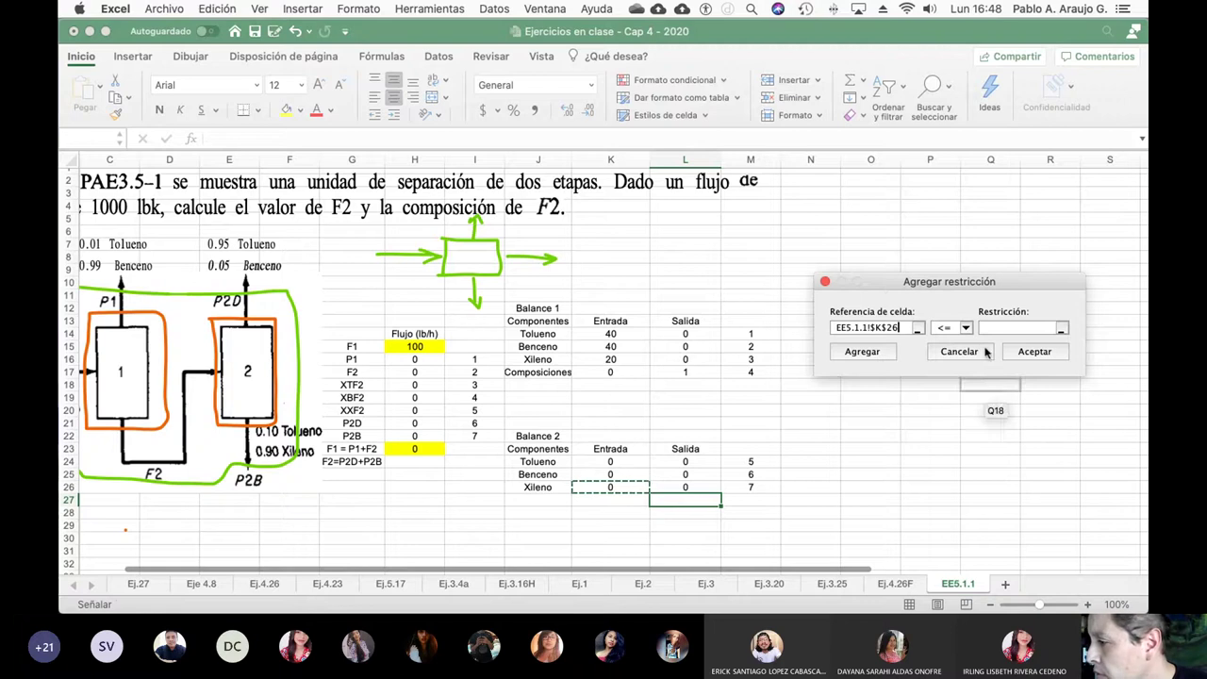
click(969, 333)
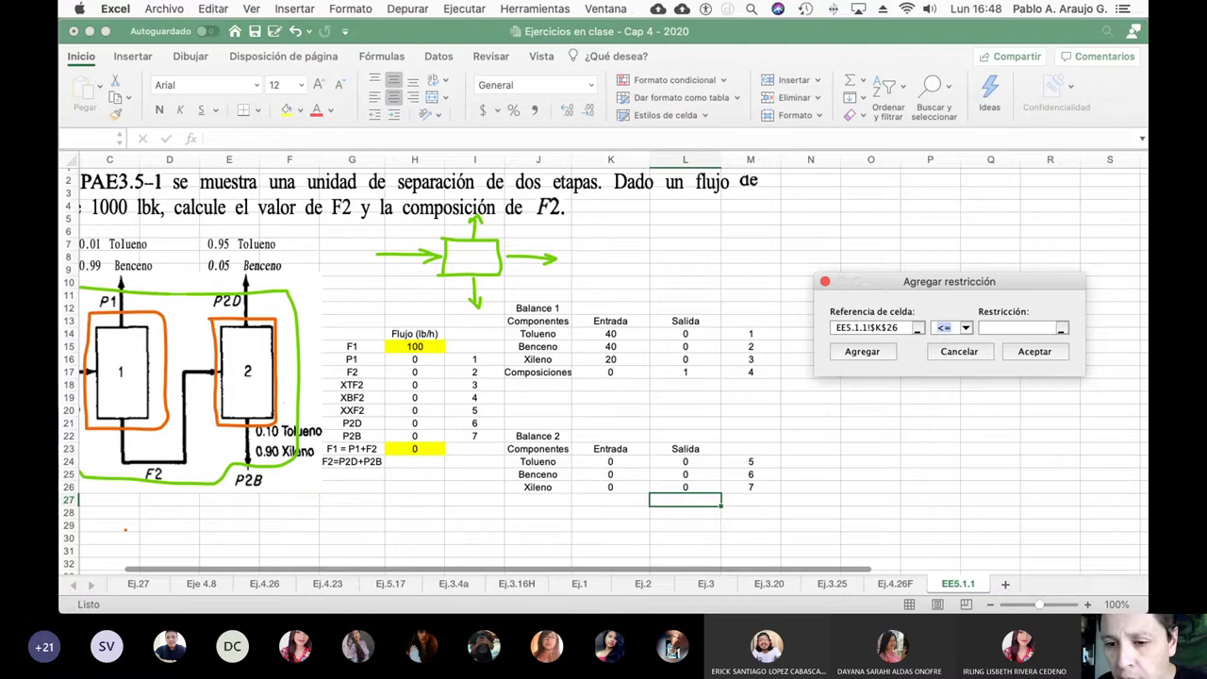
key(Down)
click(697, 486)
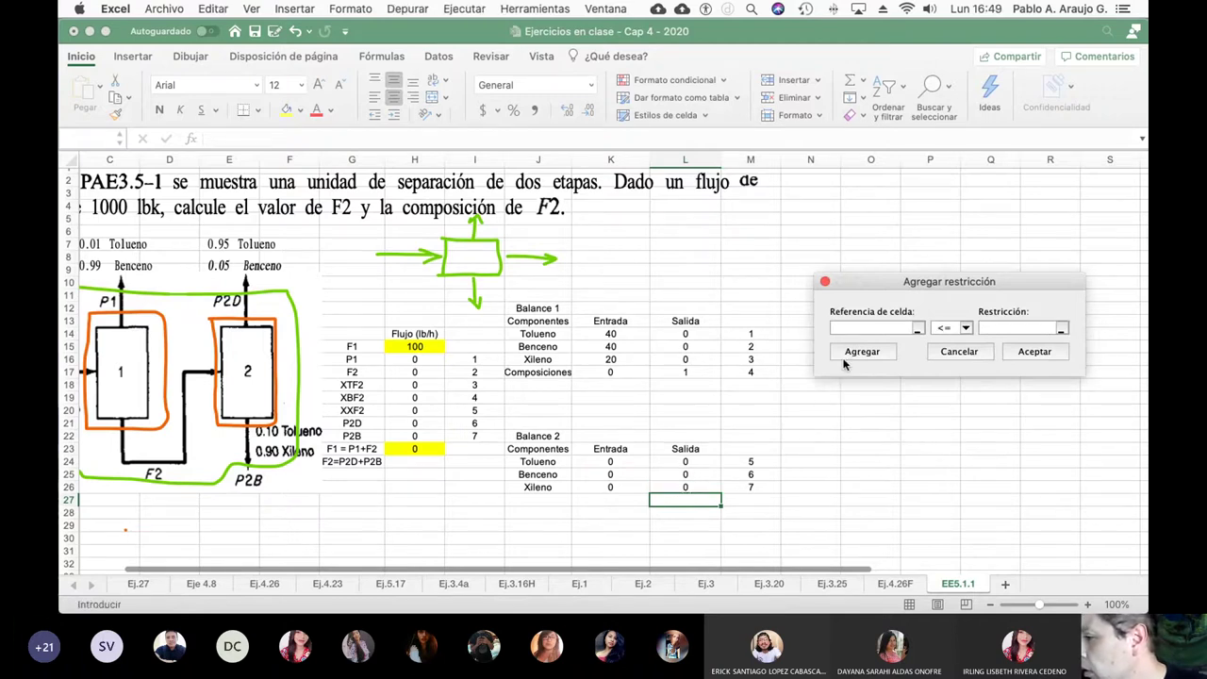
click(964, 355)
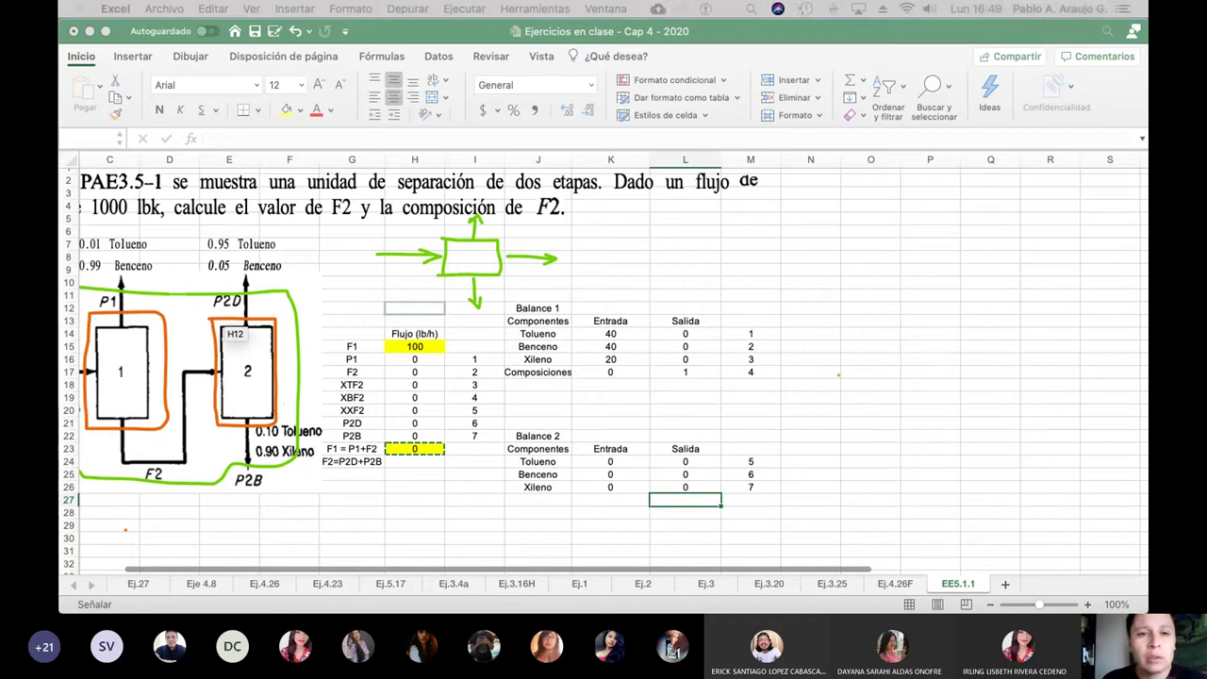
Step: Run Solver with GRG Nonlinear for objective H23 at a value of 100, changing H16:H22
drag(952, 86, 898, 124)
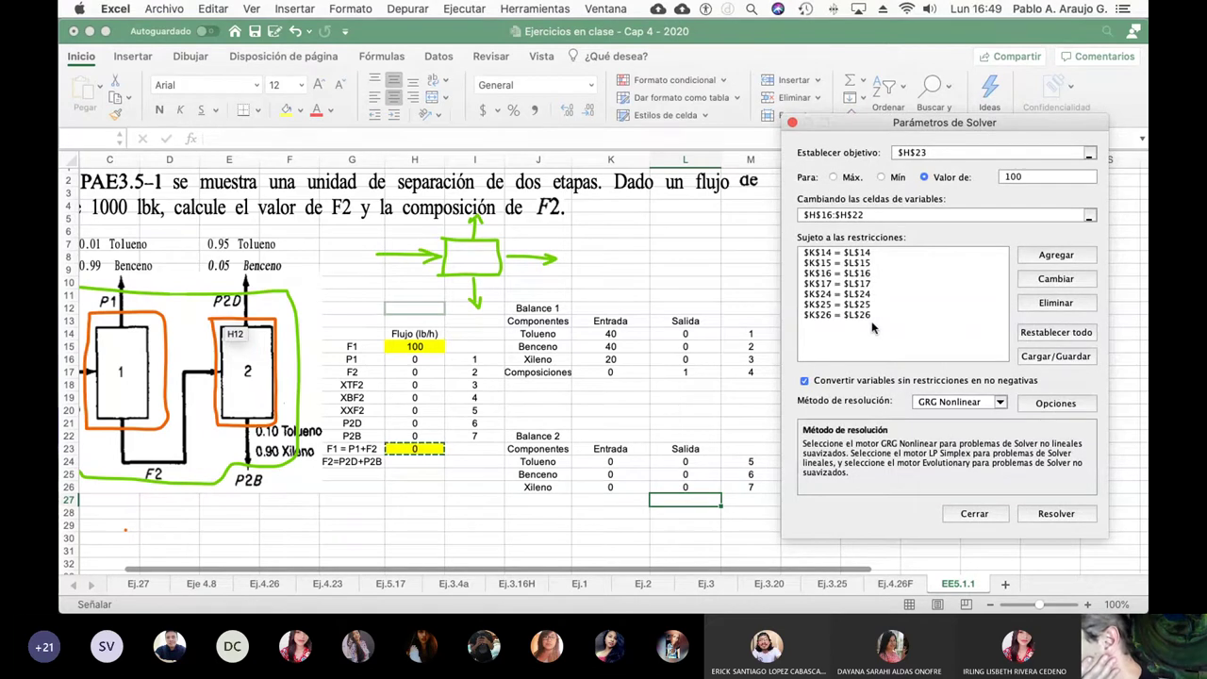
click(1055, 513)
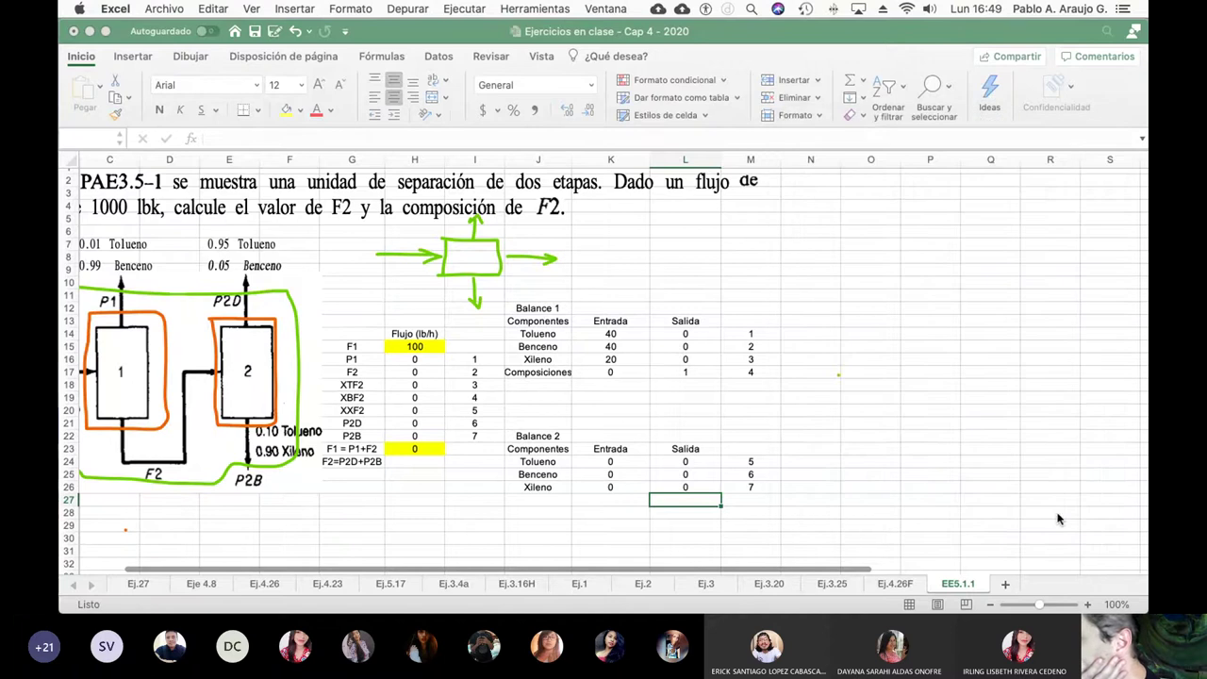
click(1055, 515)
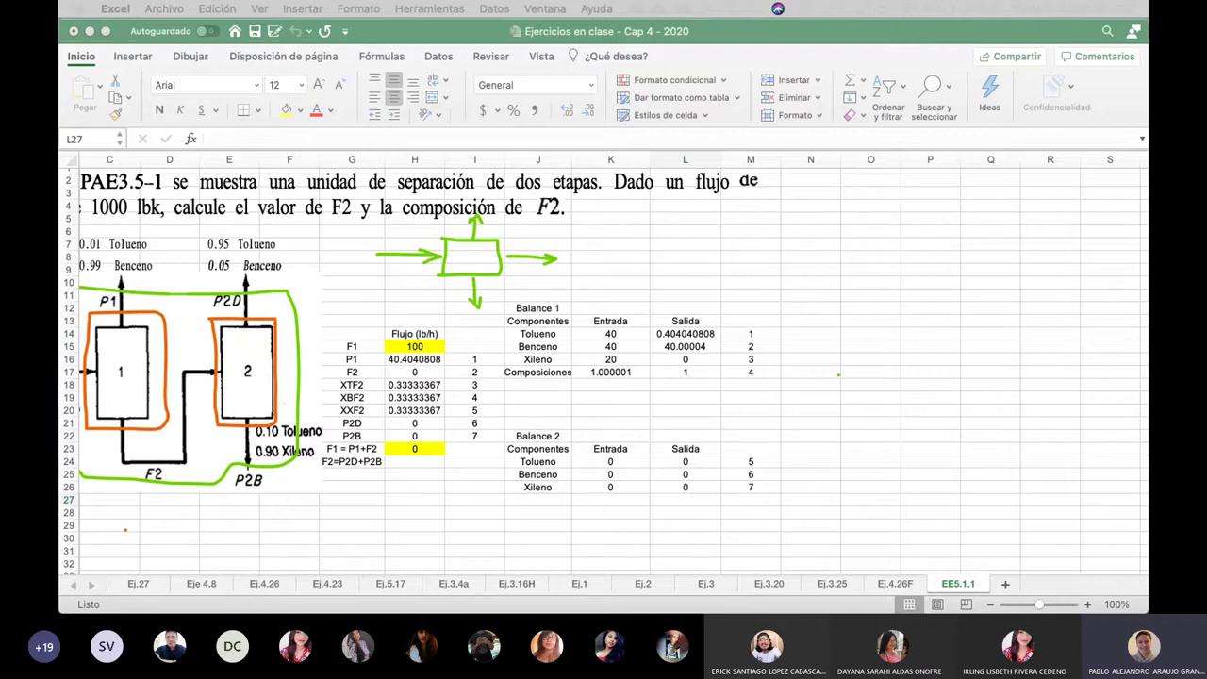
Step: Enter the overall balance label "F1 = P1 + P2D + P2B" in cell G26
click(414, 447)
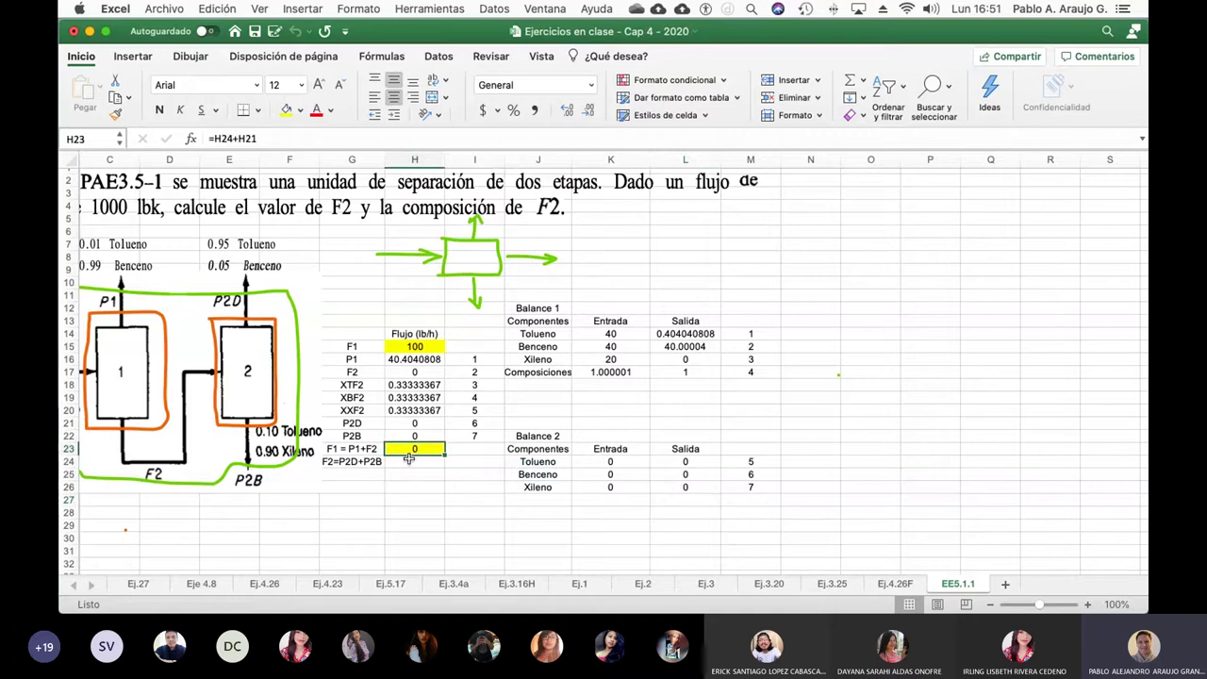
click(355, 486)
scroll(453, 481, left, 2)
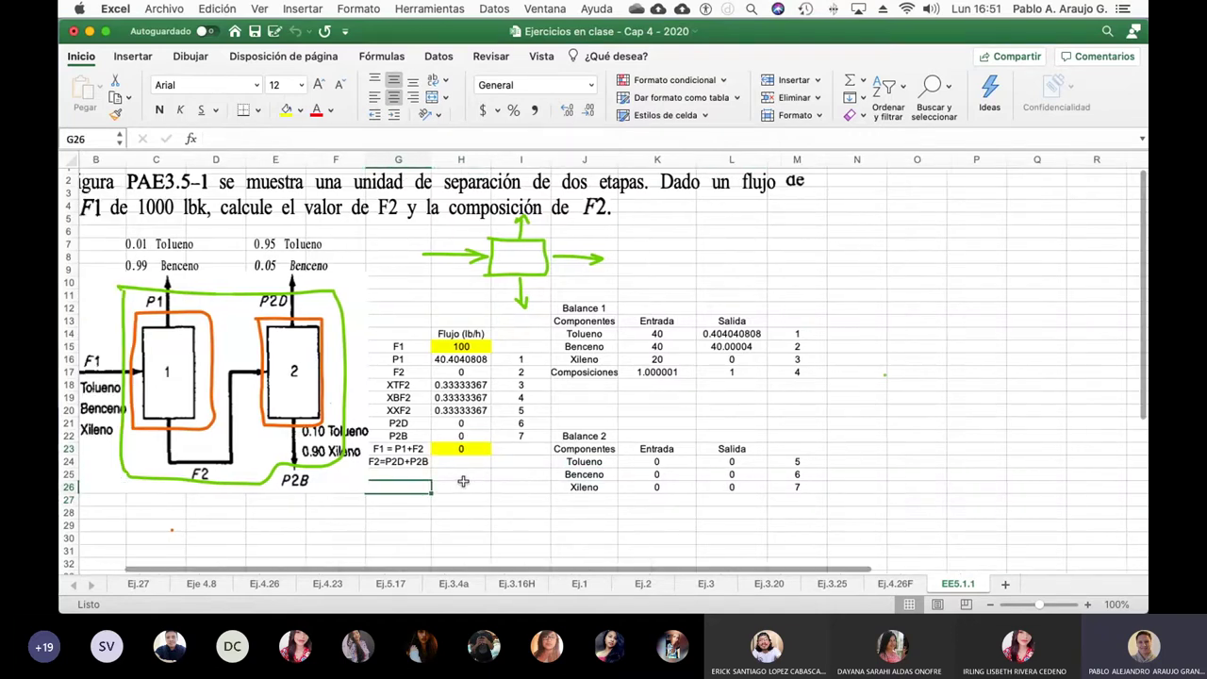
scroll(464, 481, right, 1)
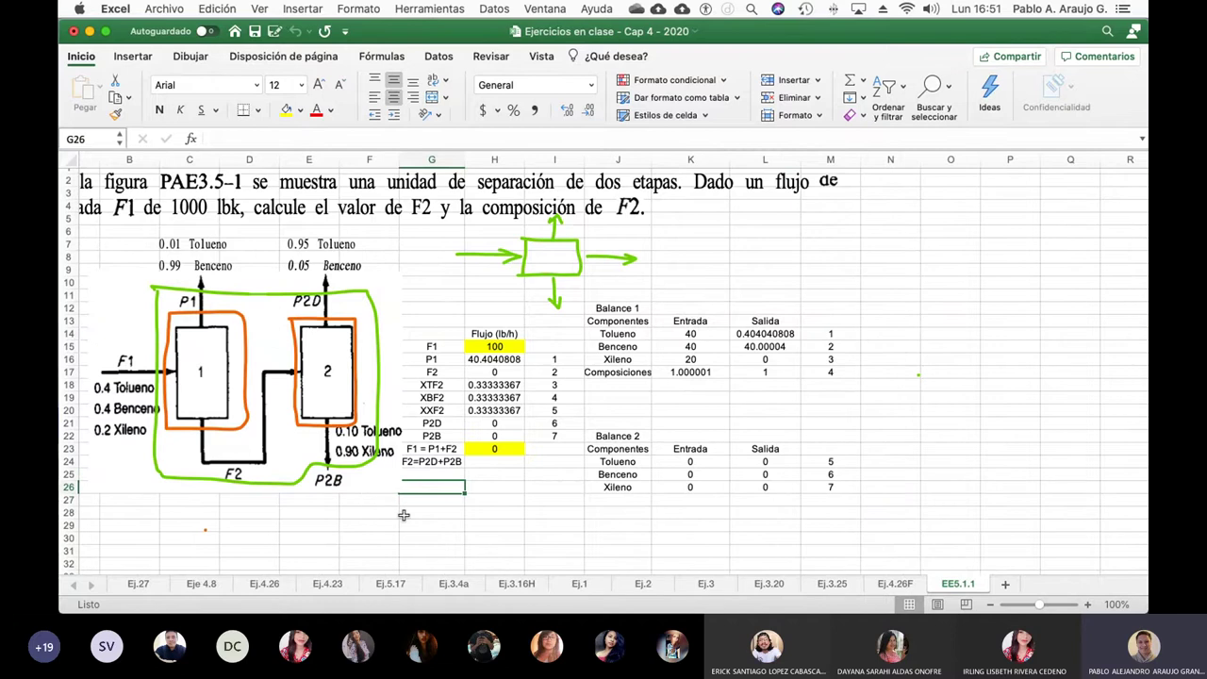
text(F)
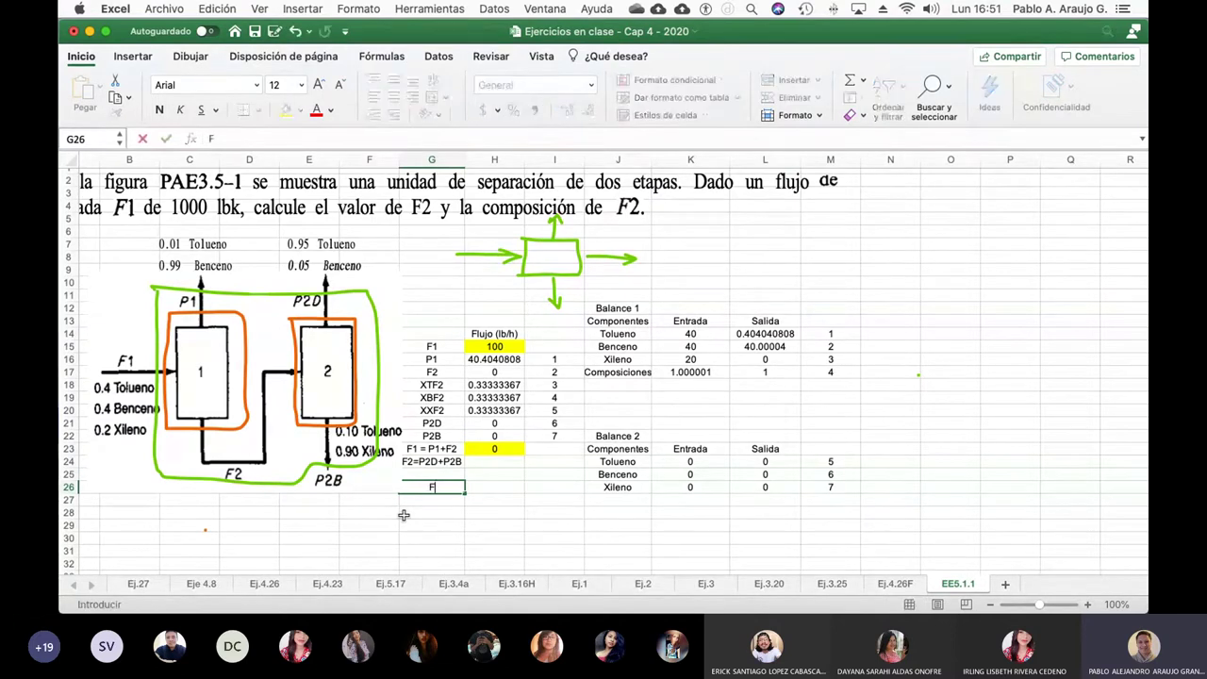
text(1 = P1 + P2D)
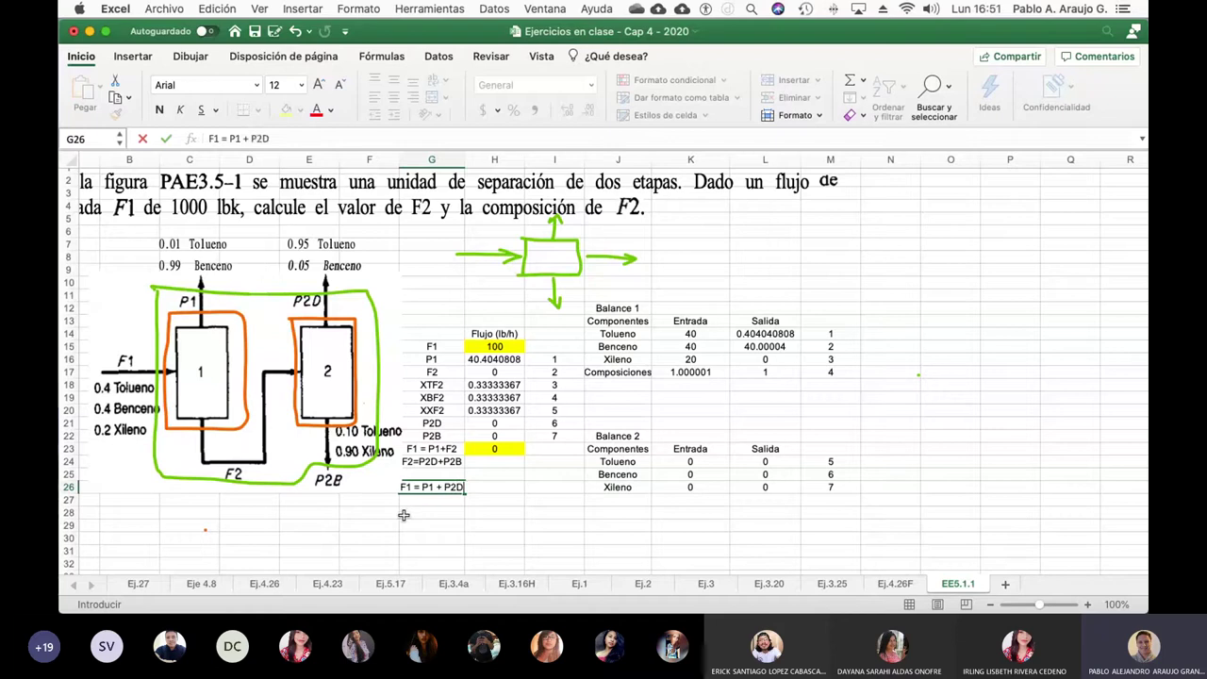
text( + P2B)
key(Return)
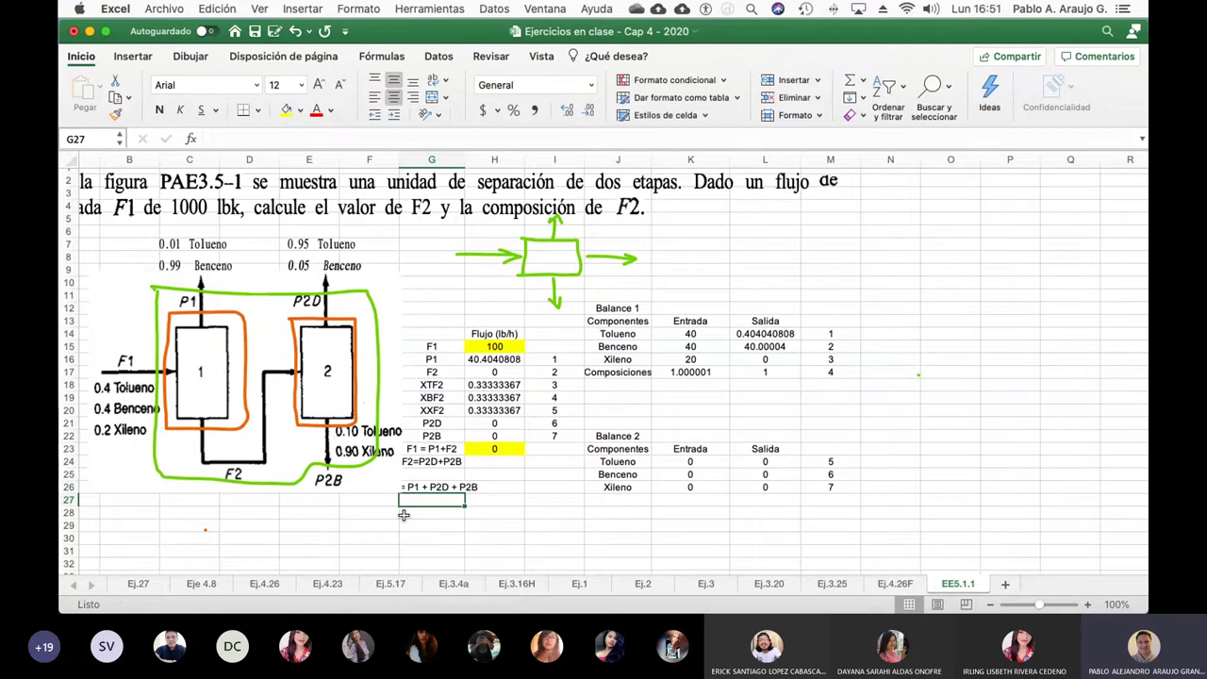
Step: Replace the yellow fill of the F1 = P1+F2 result cell H23 with white
key(Up)
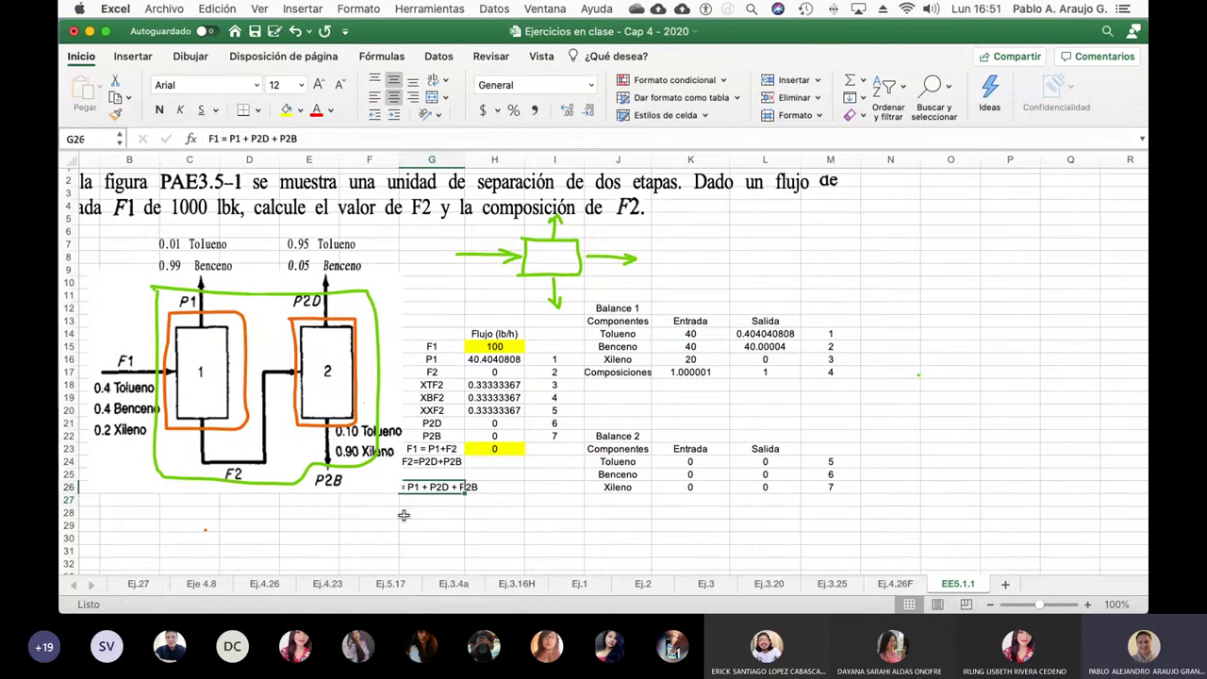
key(Right)
key(Up)
key(Up)
key(Up)
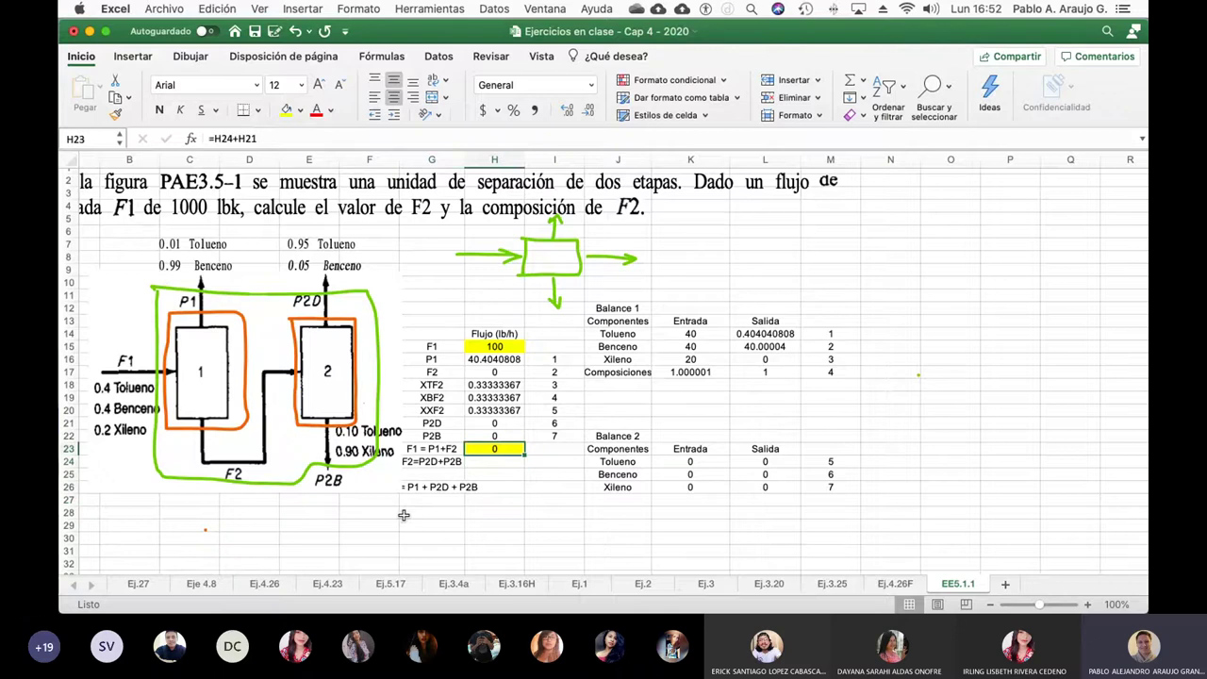
right_click(402, 515)
key(Escape)
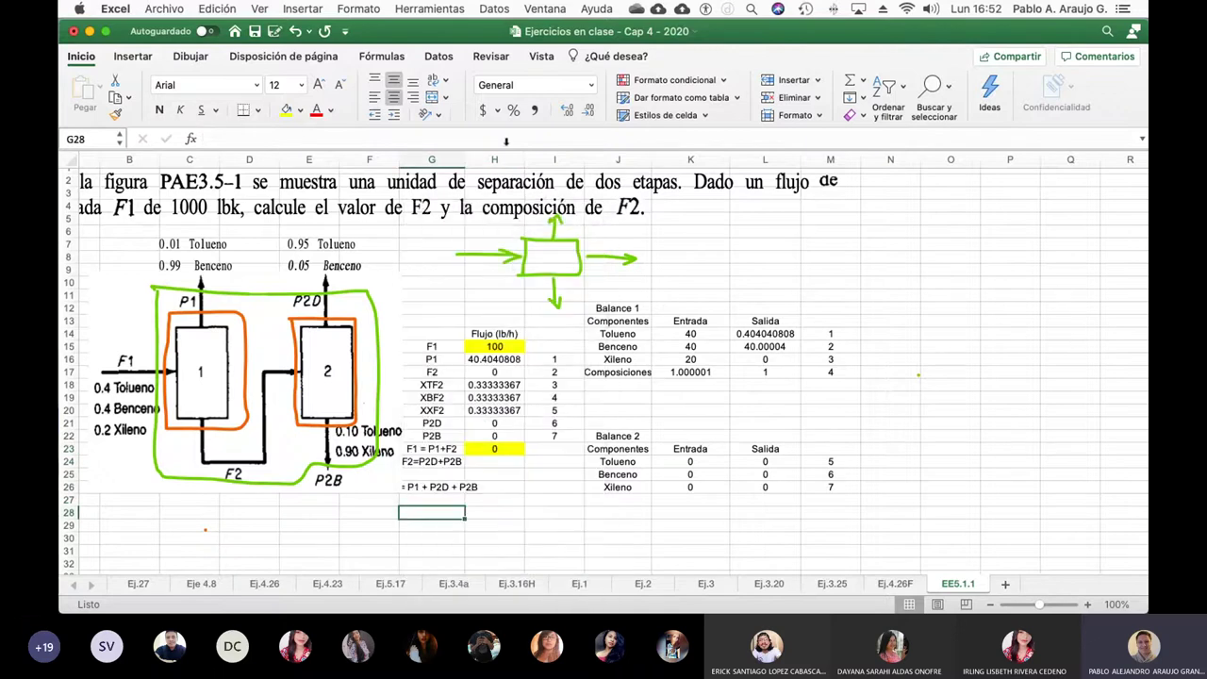
click(302, 110)
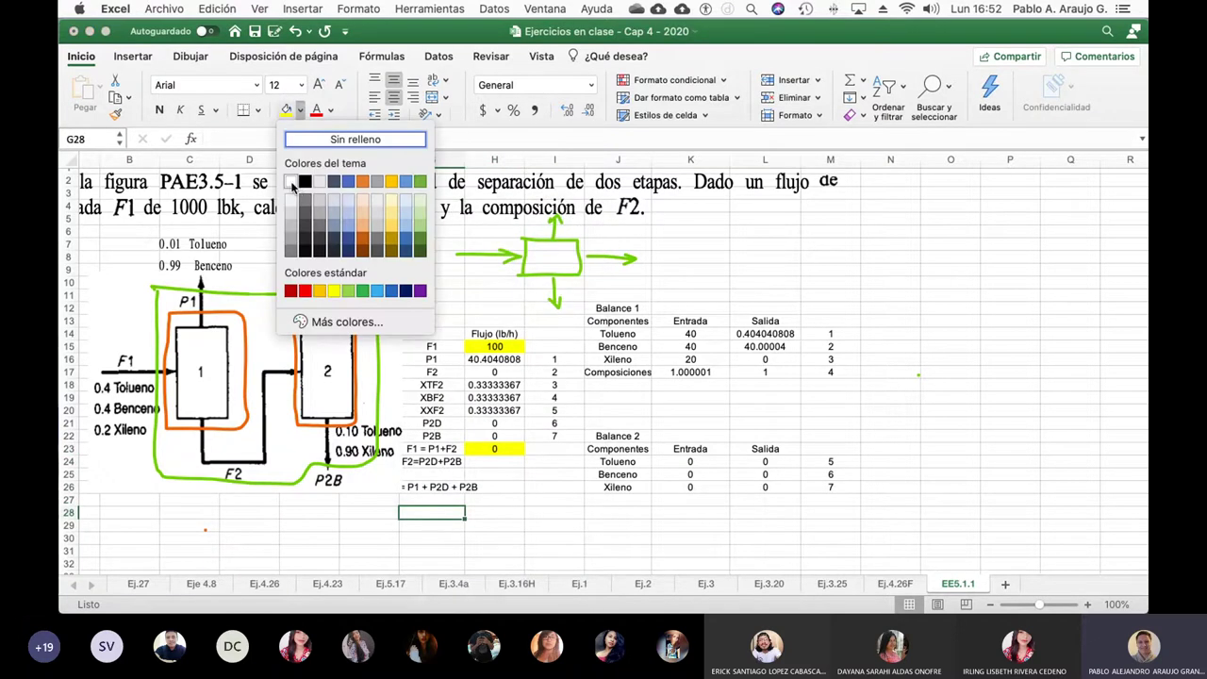
key(Escape)
click(494, 450)
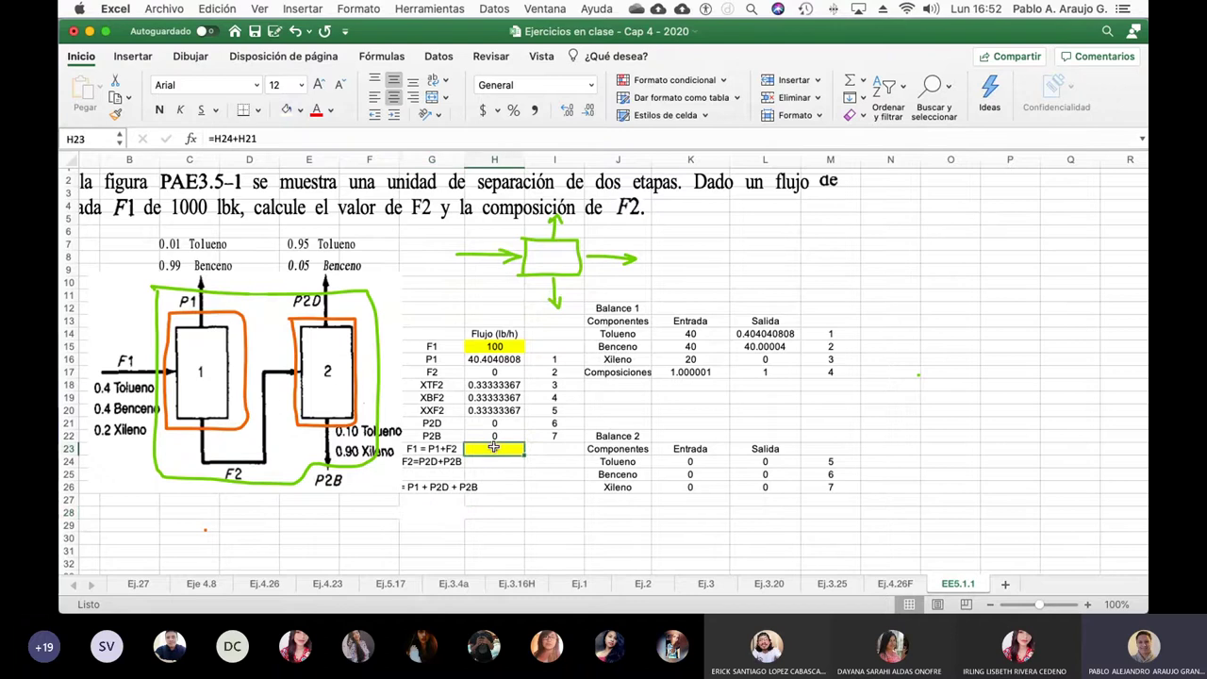
click(286, 110)
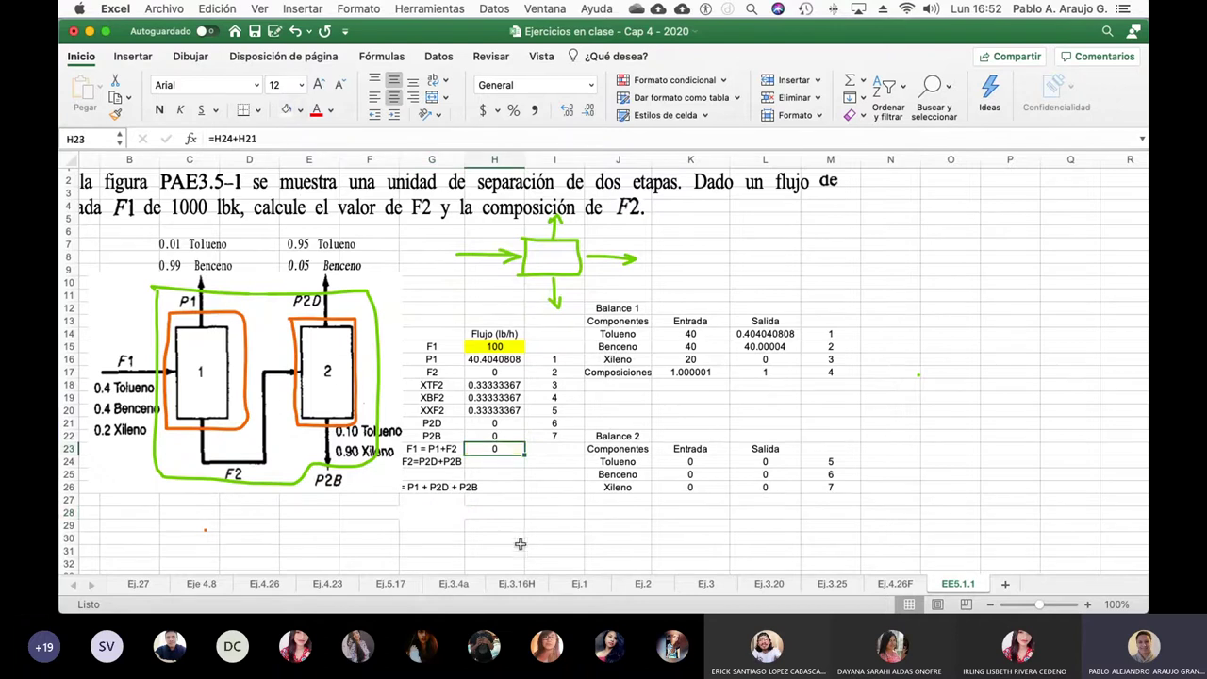
Step: Autofit column G so that the overall balance label in G26 fits
click(506, 488)
scroll(482, 231, right, 2)
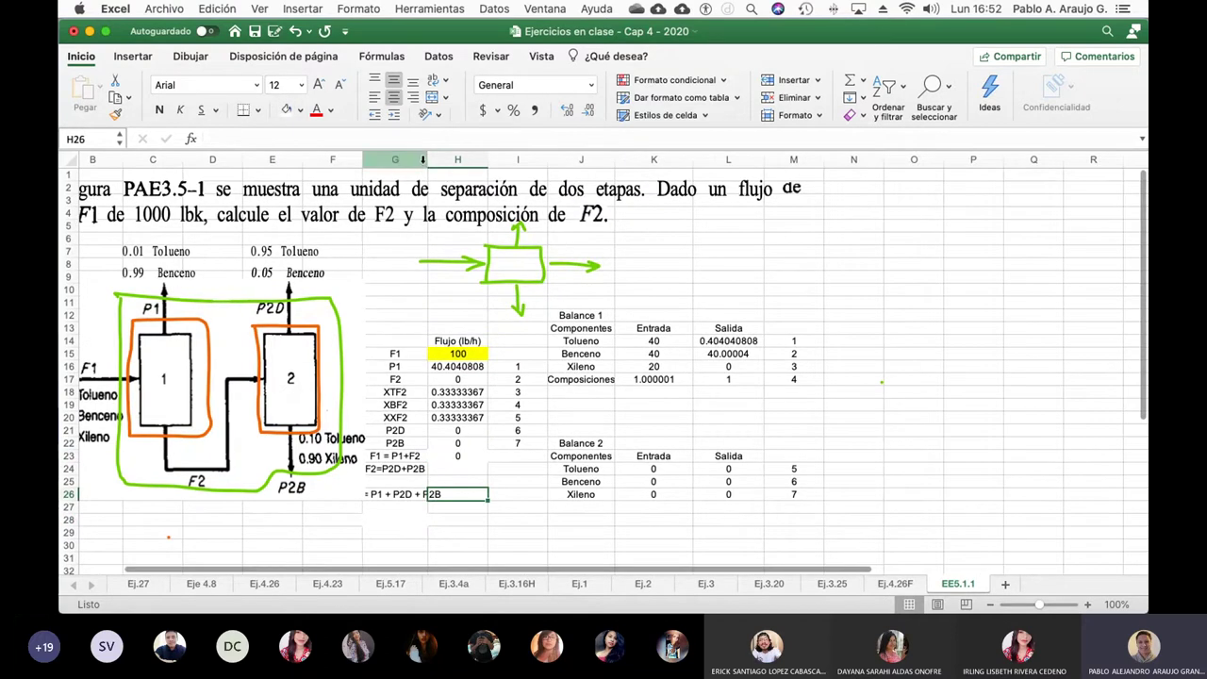
double_click(427, 159)
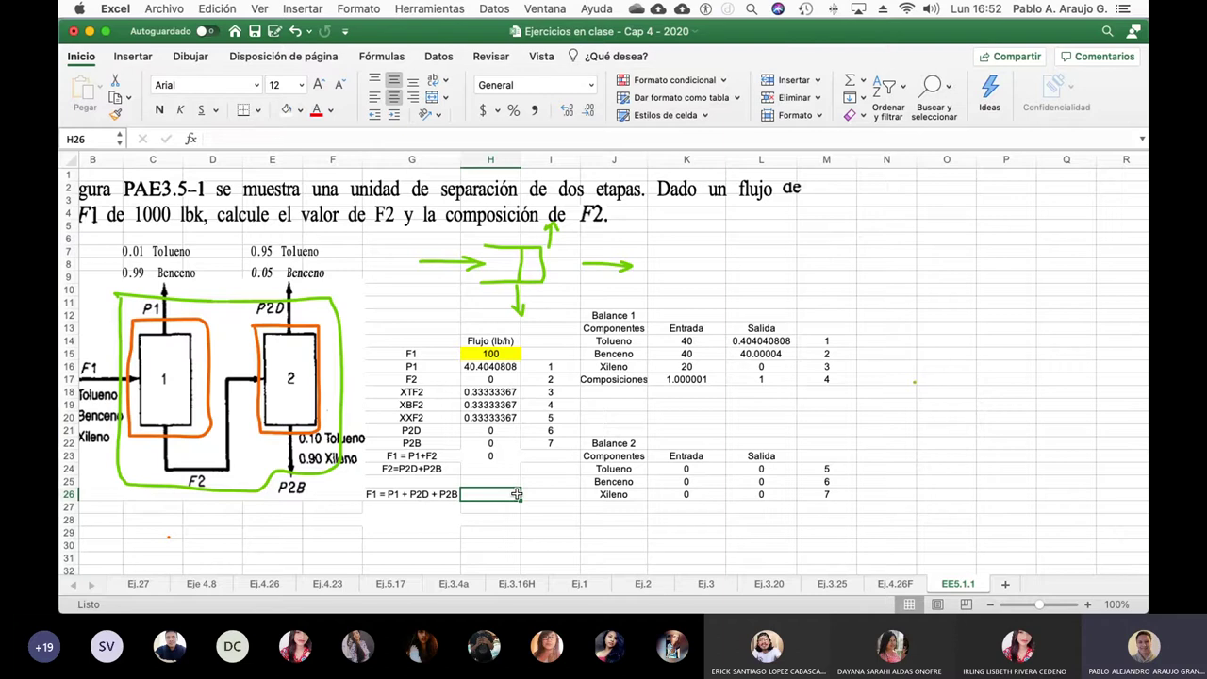
Step: Enter the overall balance formula =H16+H21+H22 in cell H26
text(=)
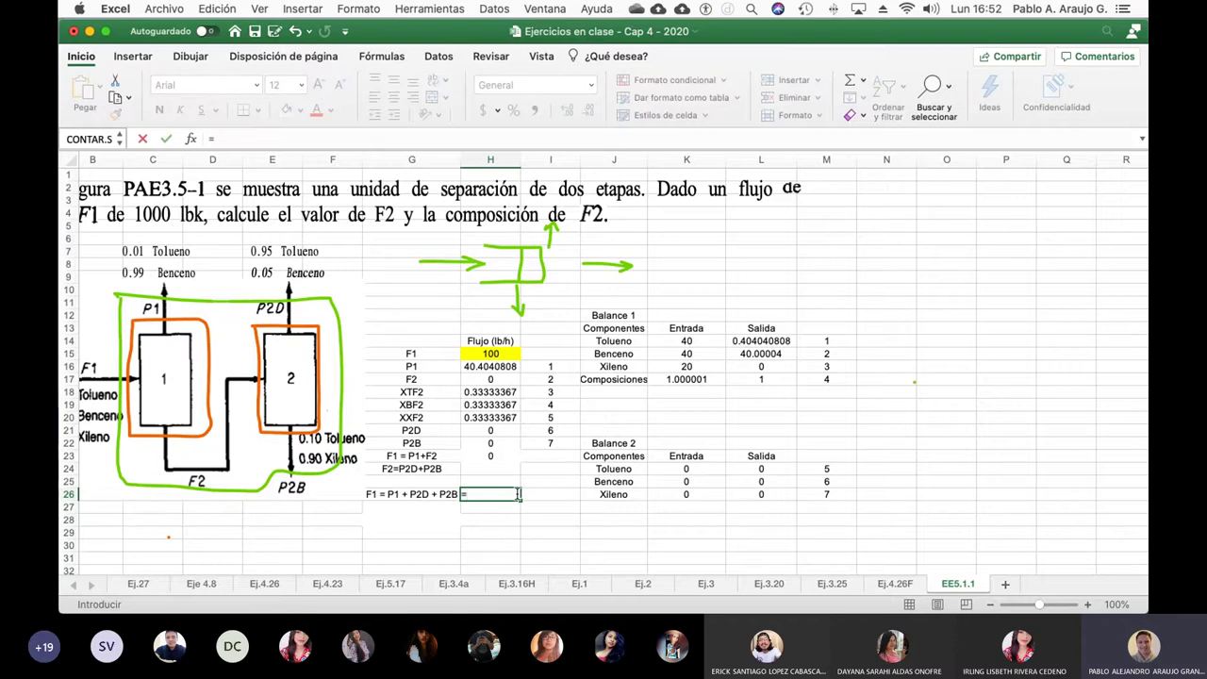
click(489, 366)
text(+)
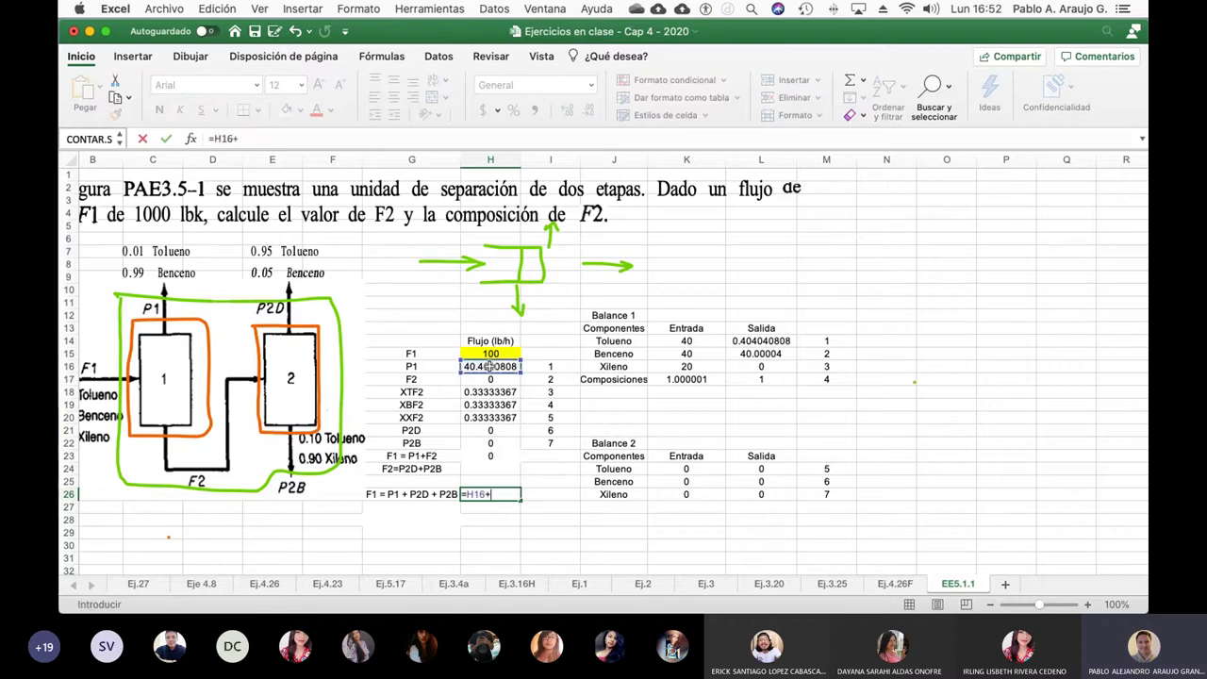
click(490, 430)
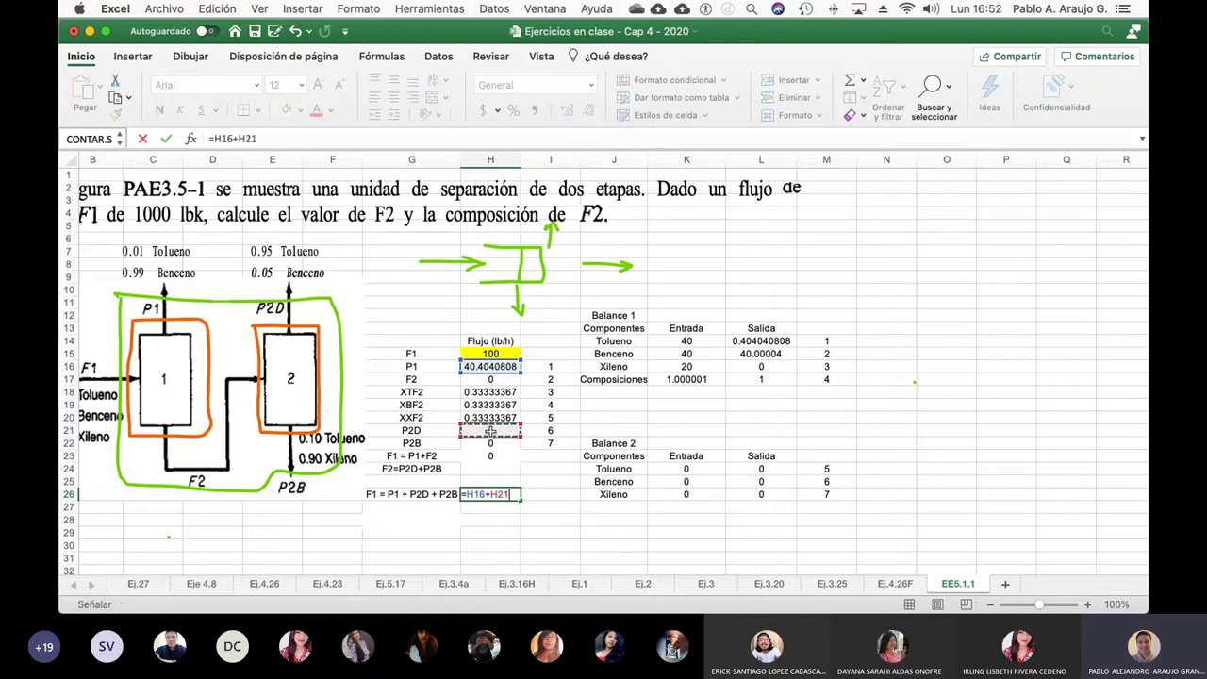
text(+)
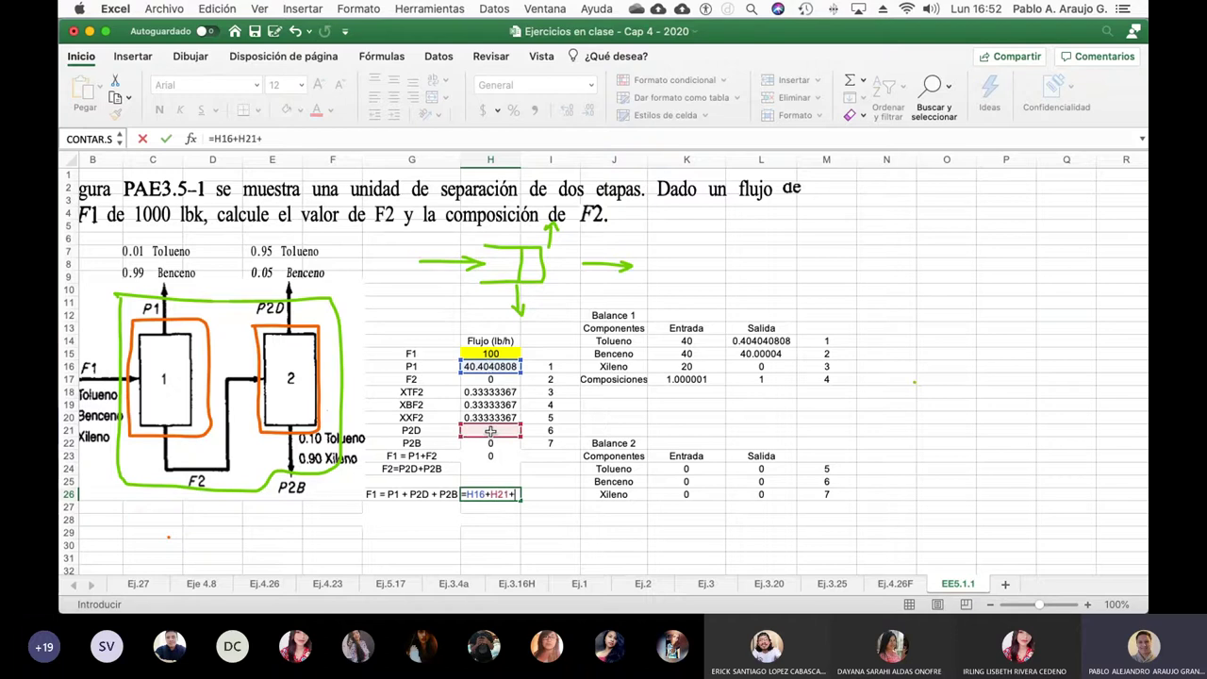
click(491, 444)
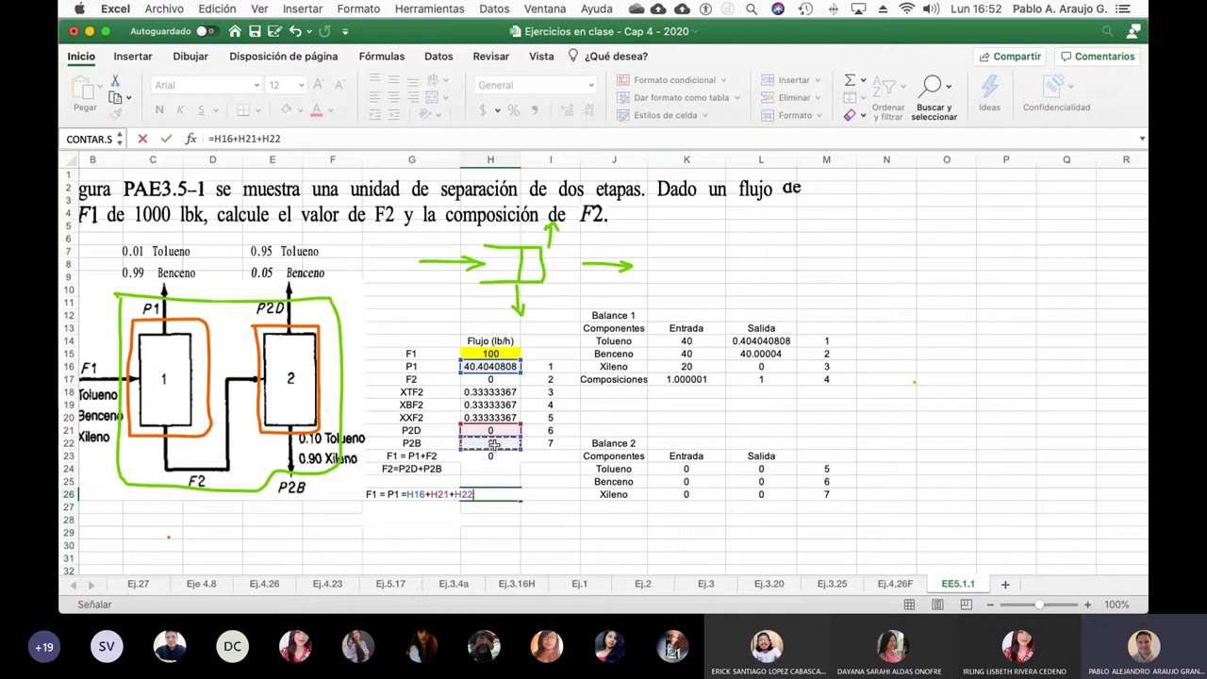
key(Return)
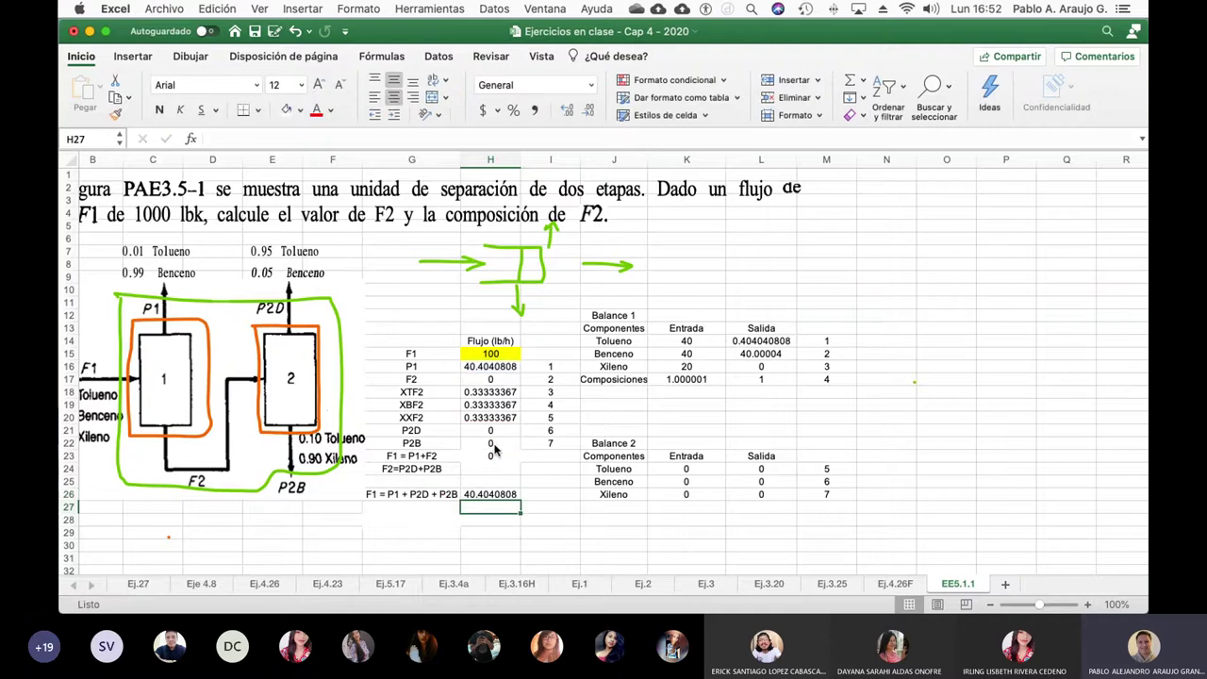
Step: Reset the P1 flow in cell H16 to 0
key(Up)
key(Up)
key(Up)
key(Up)
key(Up)
key(Up)
key(Up)
key(Up)
key(Up)
key(Up)
key(Up)
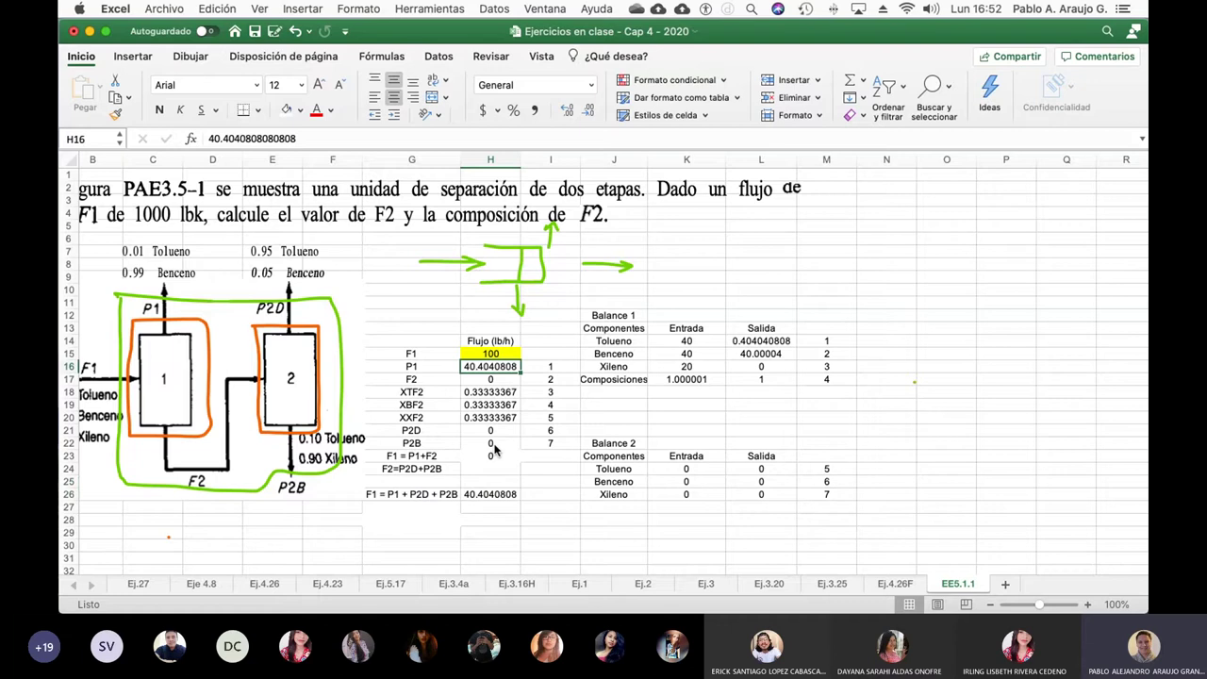
key(Down)
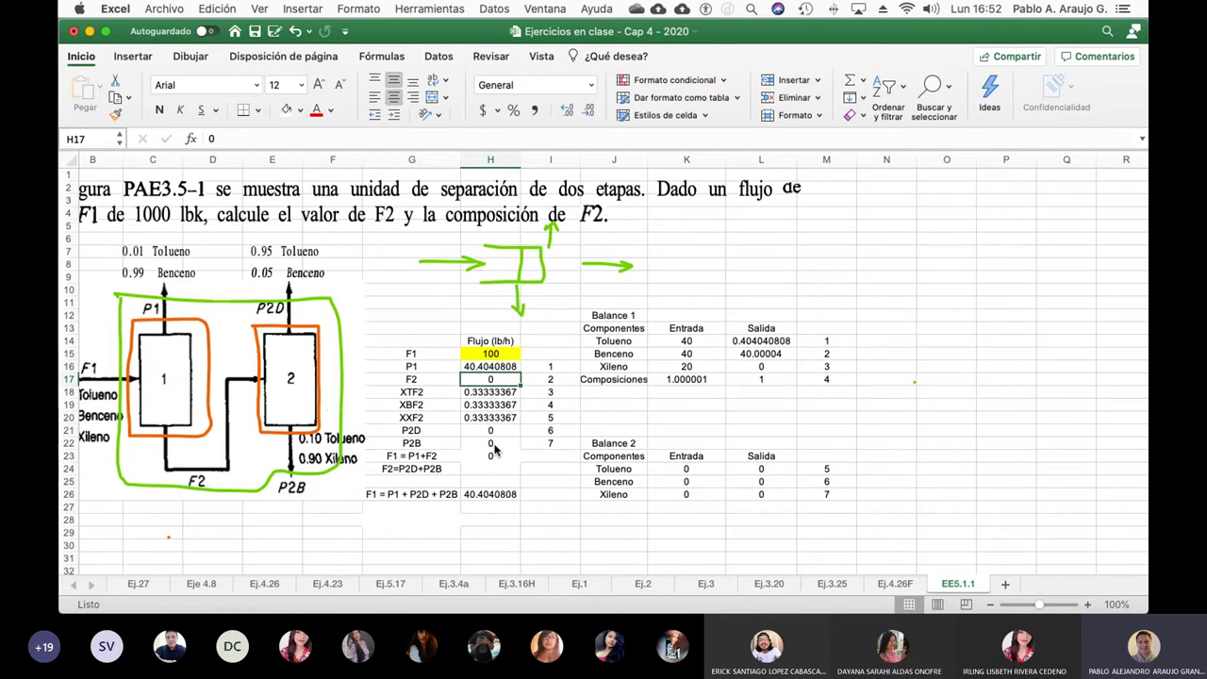
key(Up)
text(0)
key(Return)
key(Down)
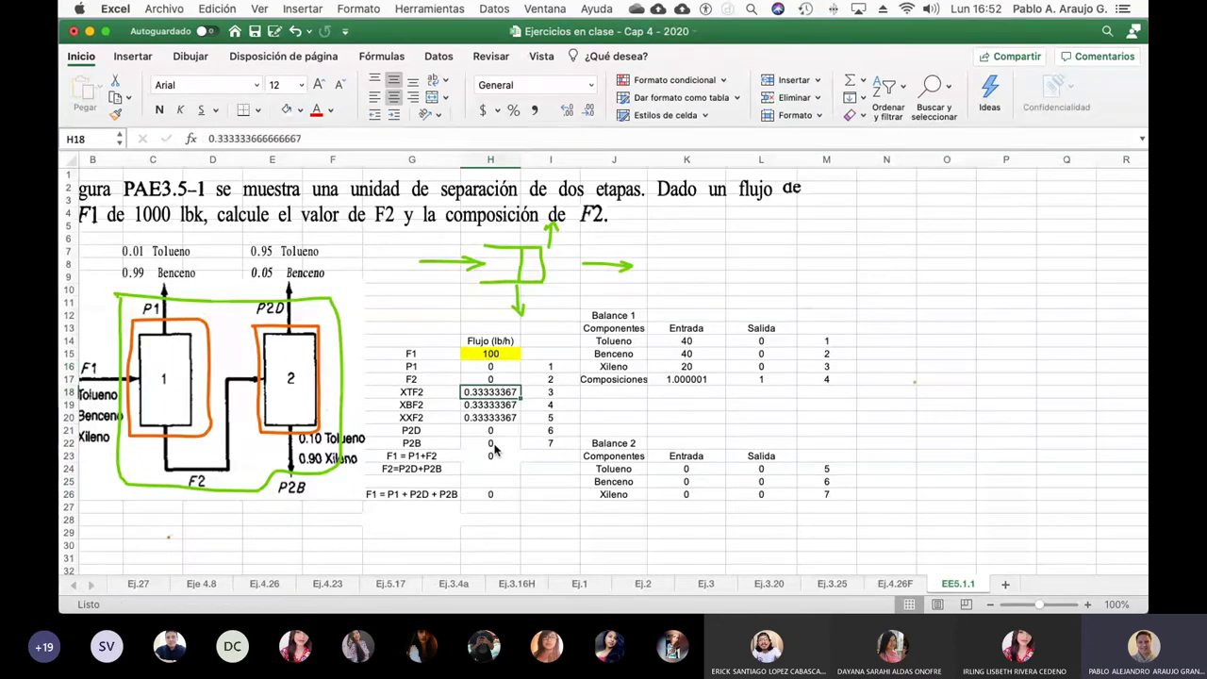
Step: Reset the F2 composition values XTF2, XBF2 and XXF2 in cells H18 to H20 to 0
text(0)
key(Return)
text(0)
key(Return)
text(0)
key(Return)
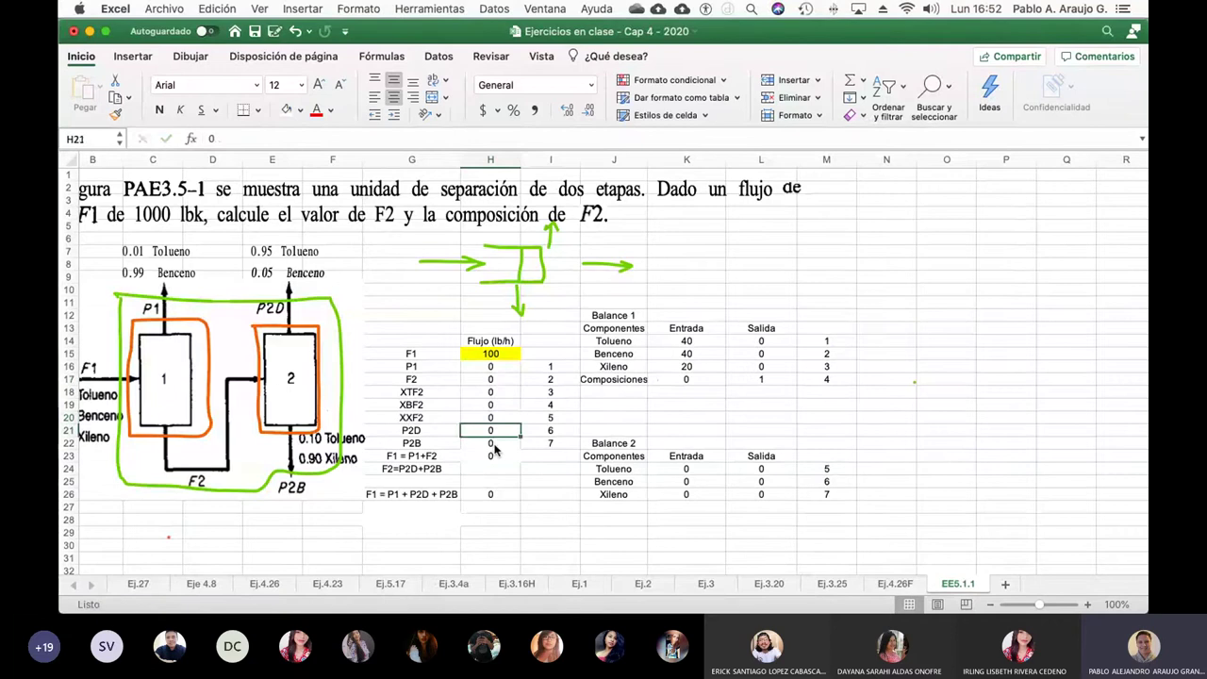
Step: Enter the target value 100 in cell I26, beside the overall balance result
key(Down)
key(Down)
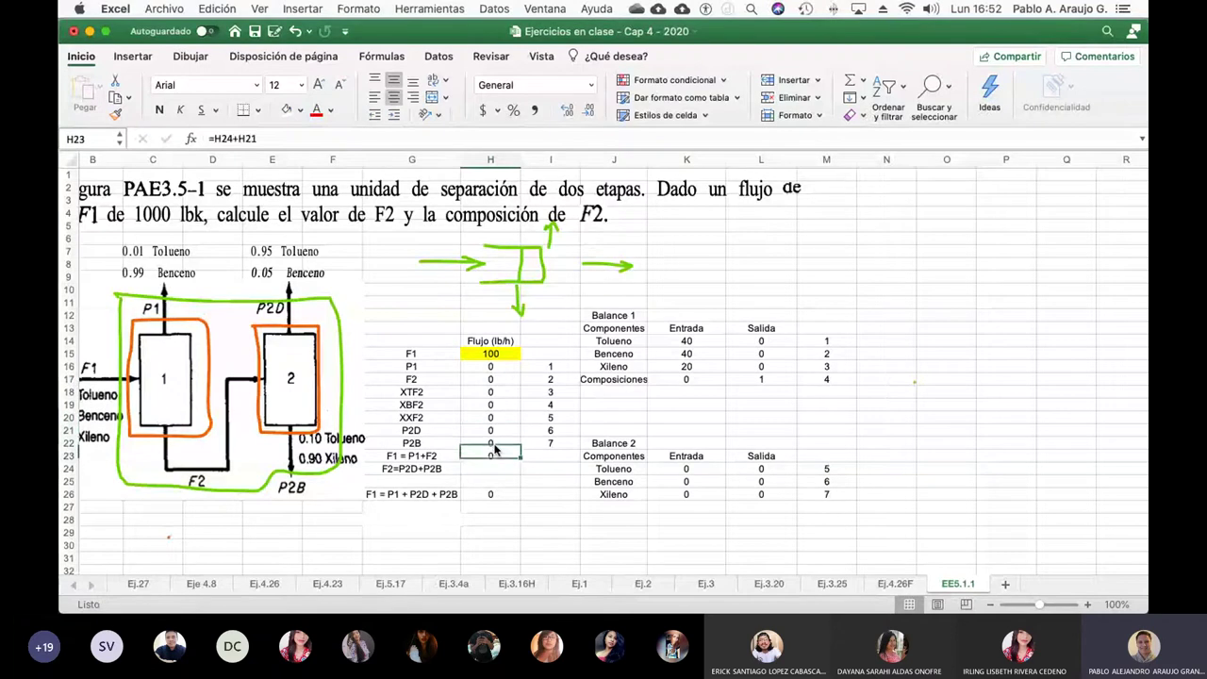
key(Down)
key(Down)
key(Down)
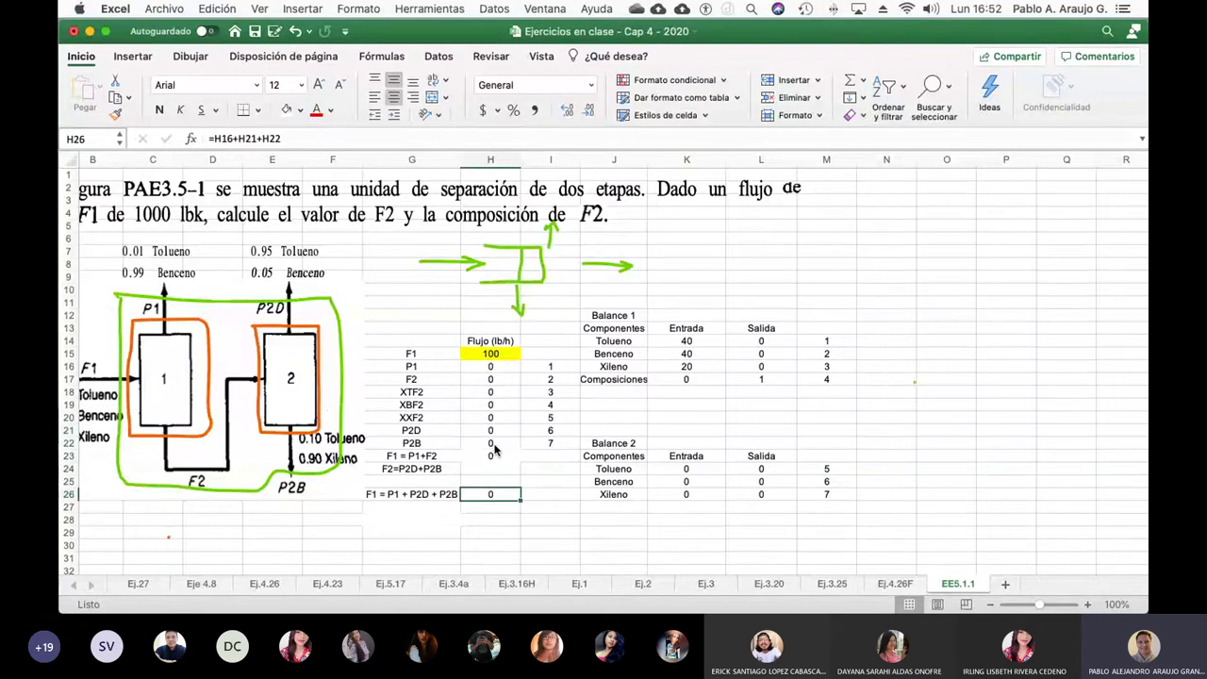
key(Right)
text(100)
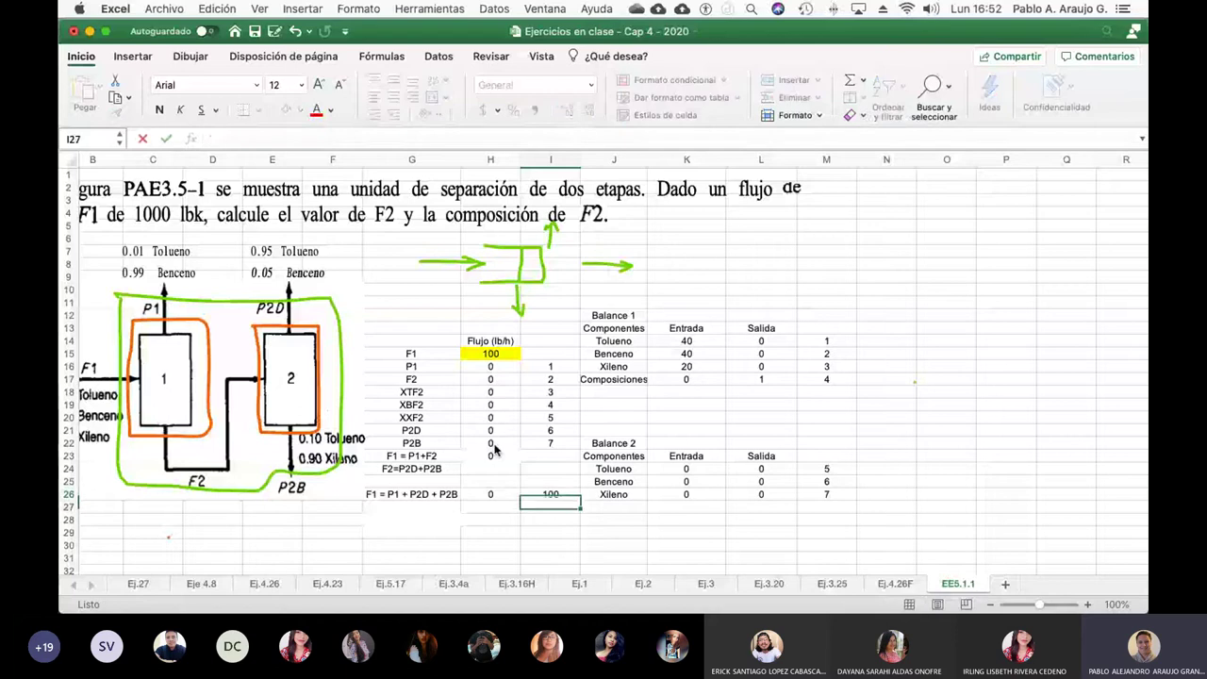
key(Return)
key(Left)
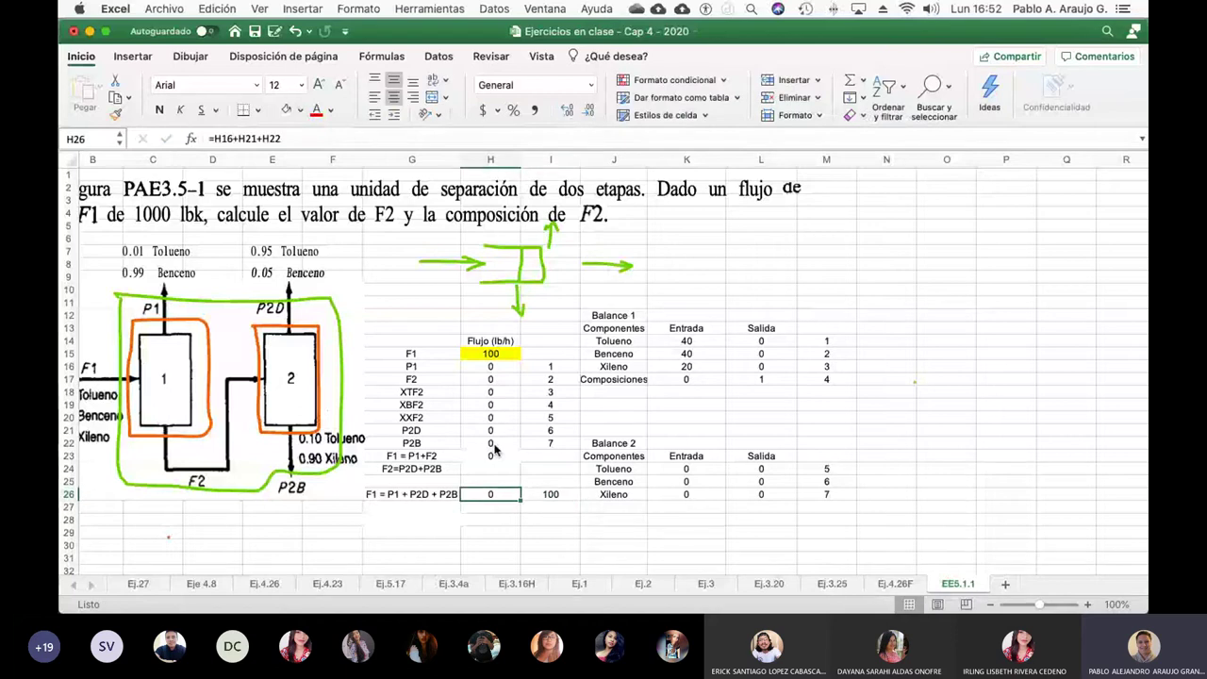
key(Right)
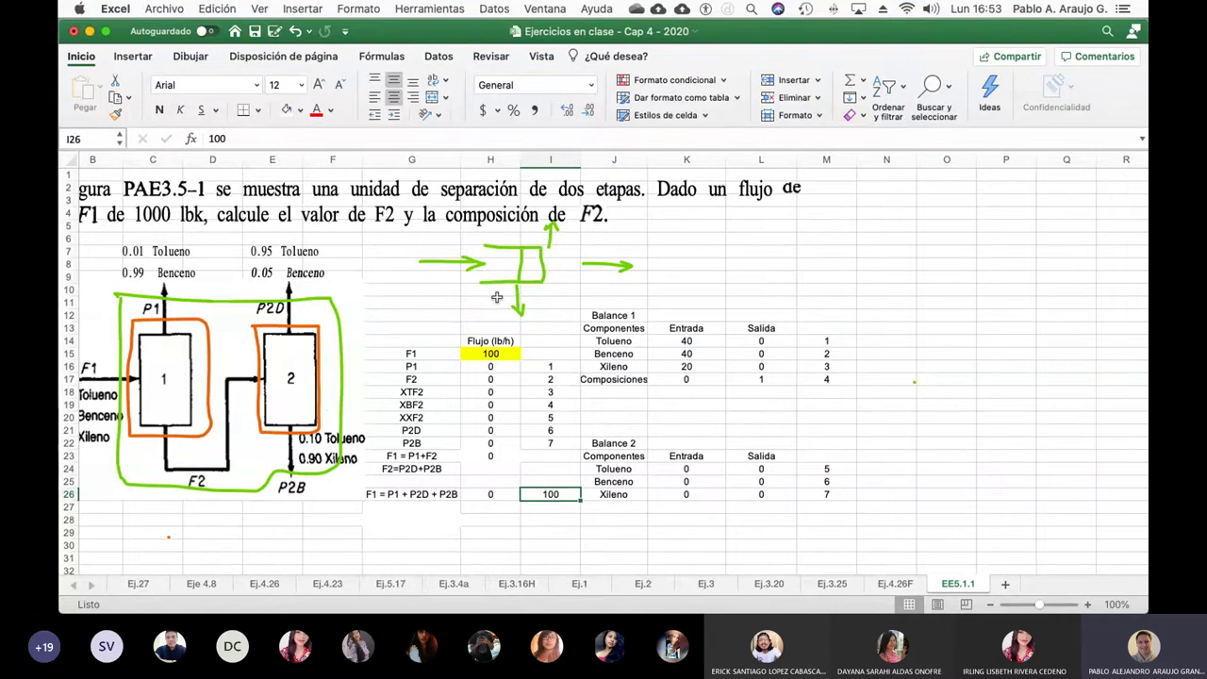
Step: Change the Solver objective to cell H26 and solve for a value of 100 by varying H16:H22
click(435, 11)
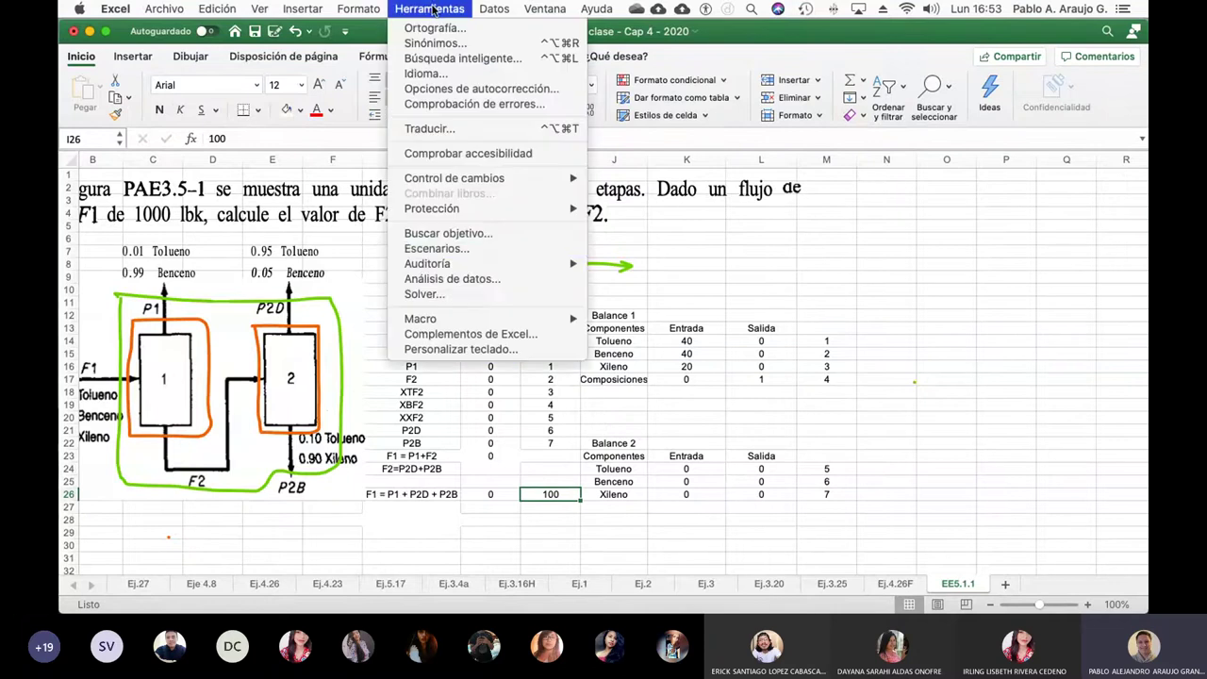
click(512, 293)
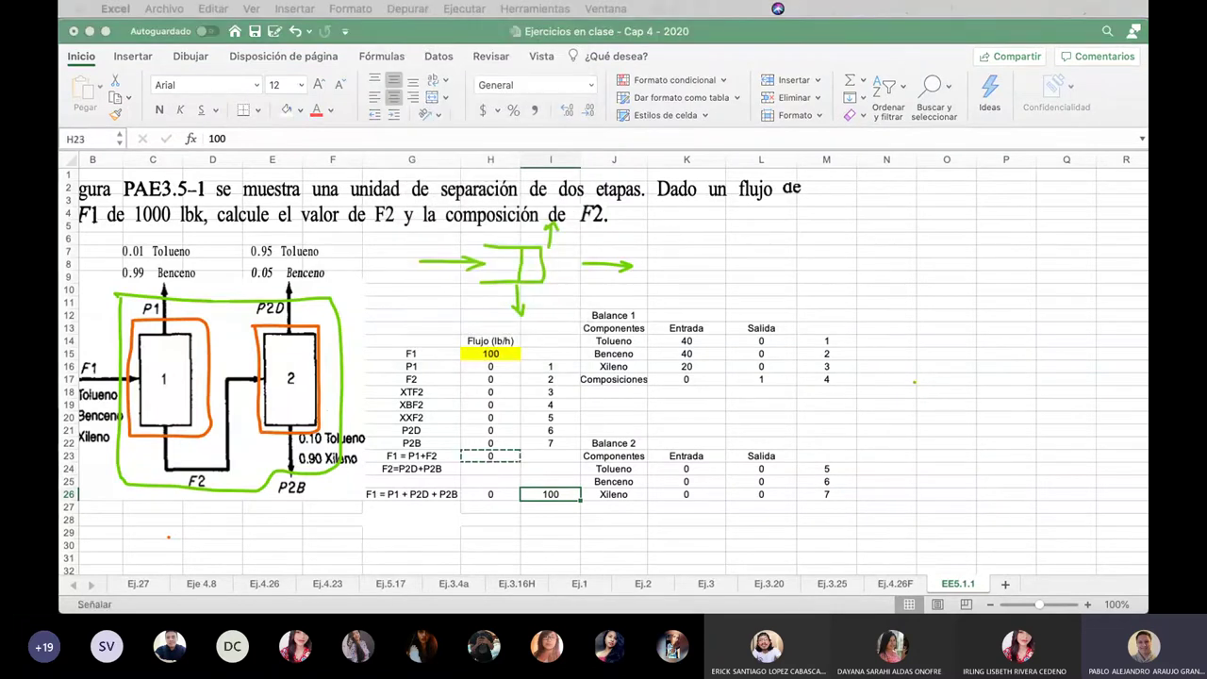
drag(612, 135, 906, 138)
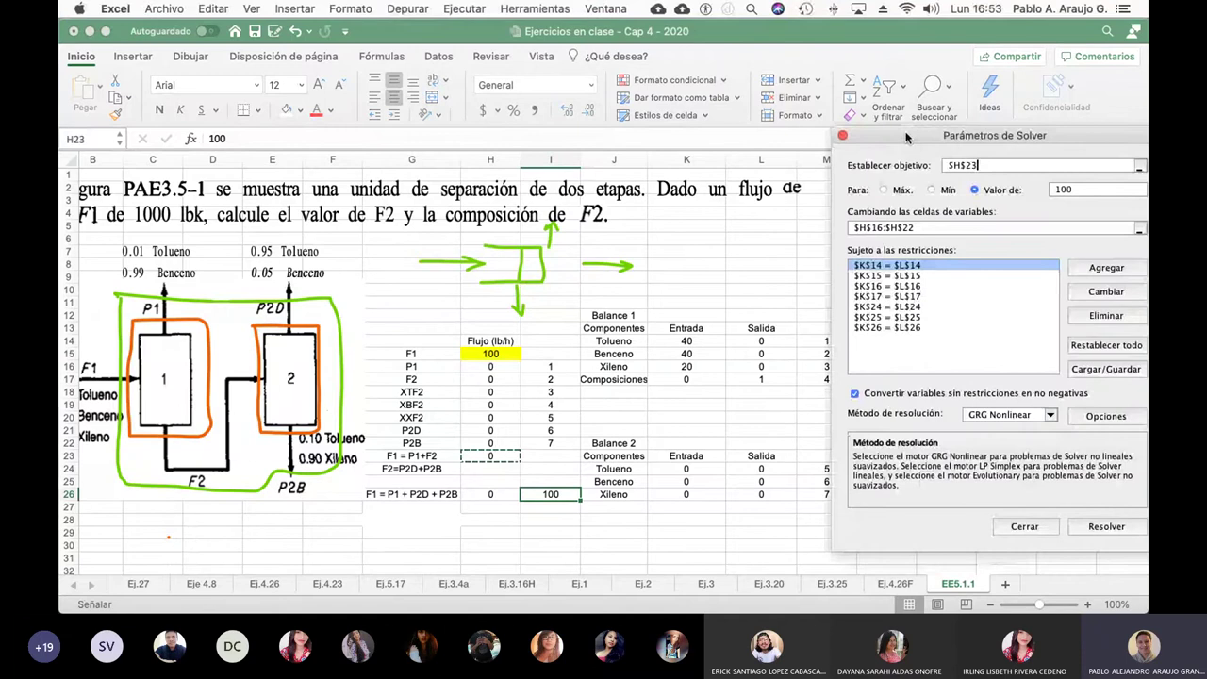
click(1139, 166)
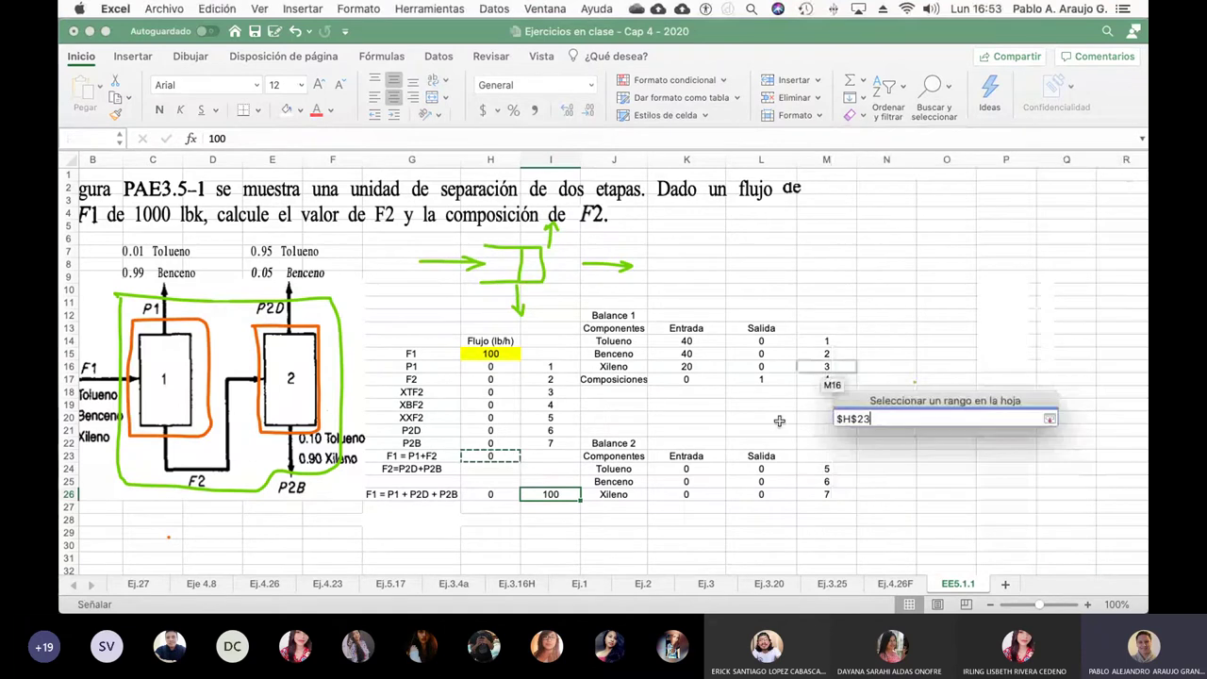
click(495, 494)
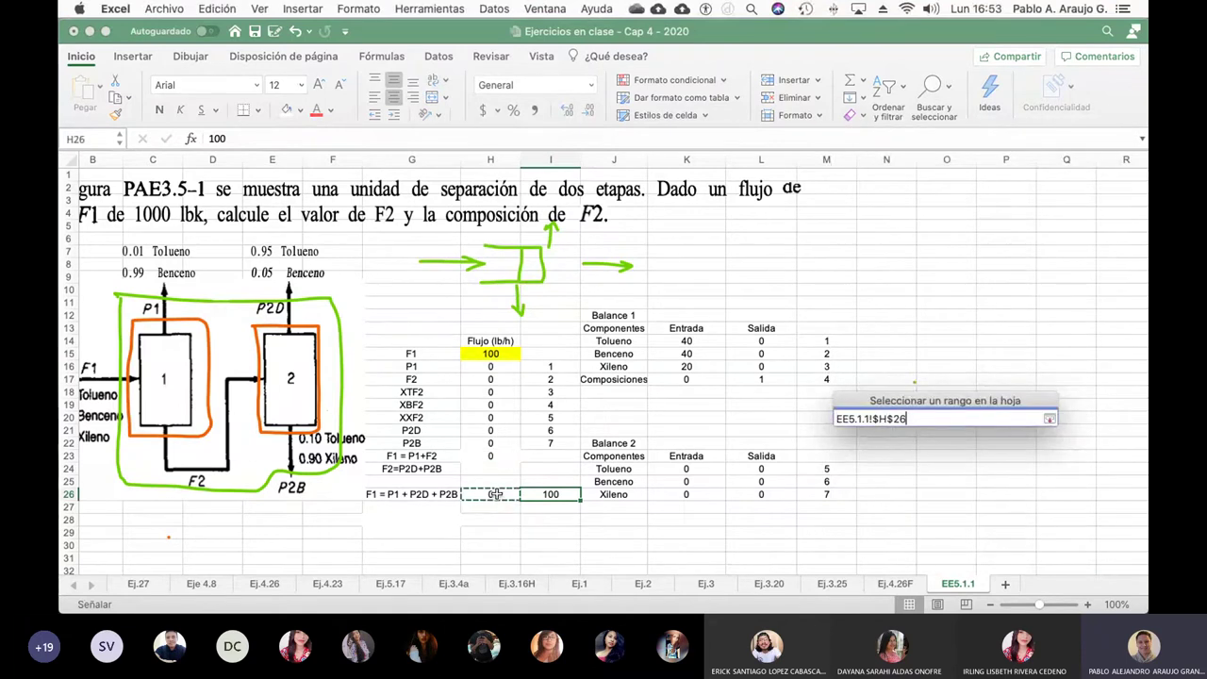
click(1049, 418)
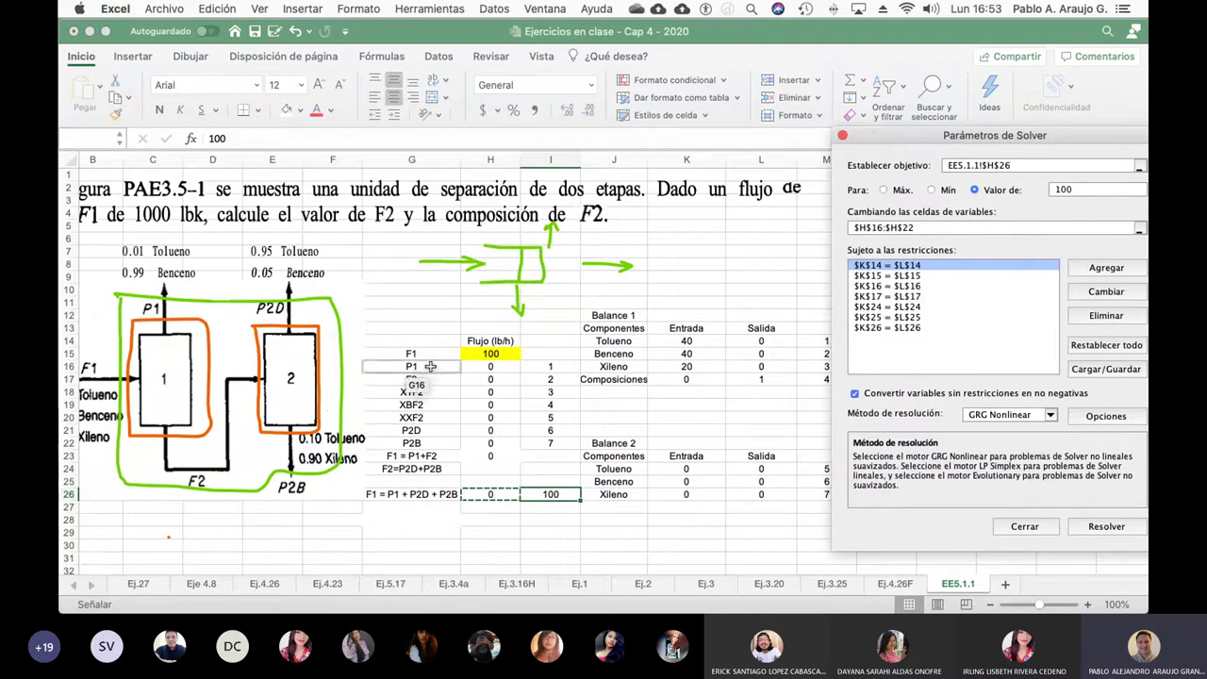
click(1009, 229)
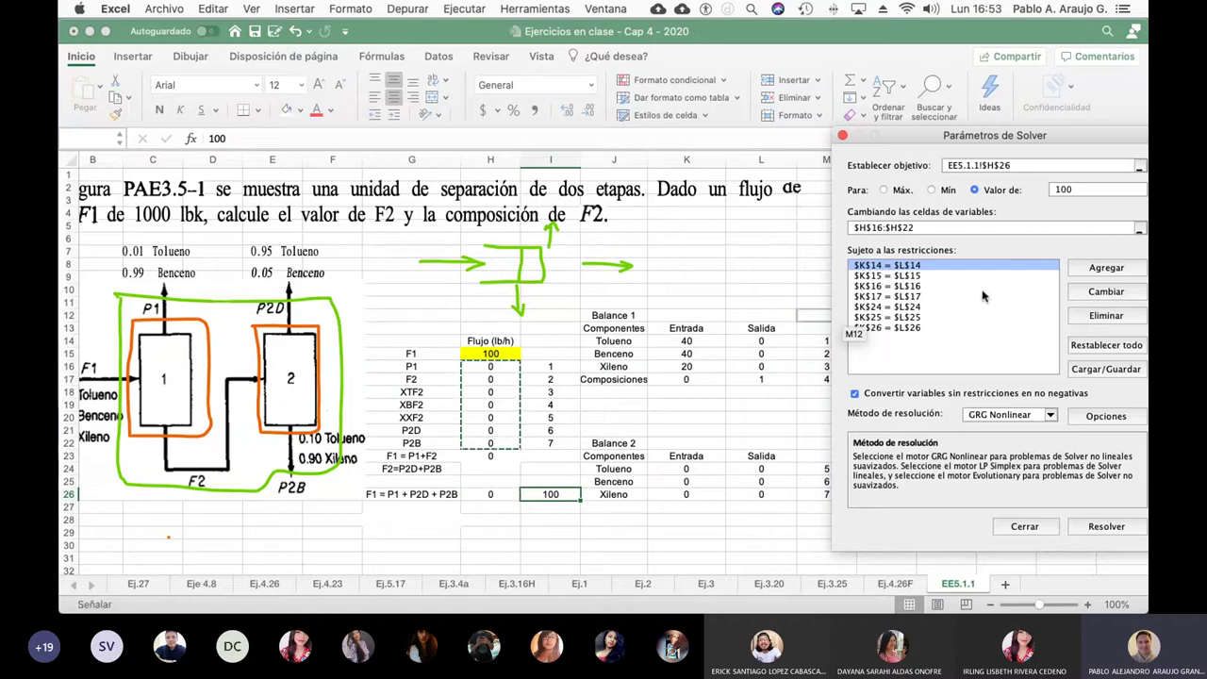
click(1104, 526)
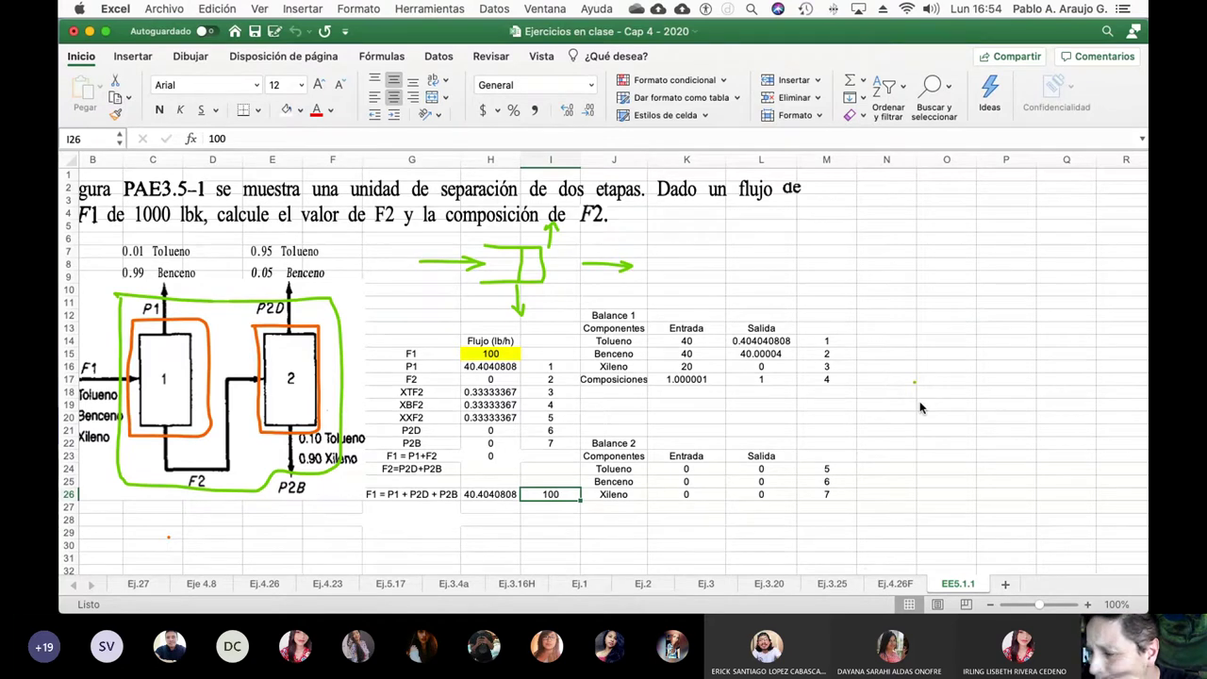
Step: Edit the flow factor multiplied by 0.4 in the Balance 1 toluene inlet formula in cell K14
key(Left)
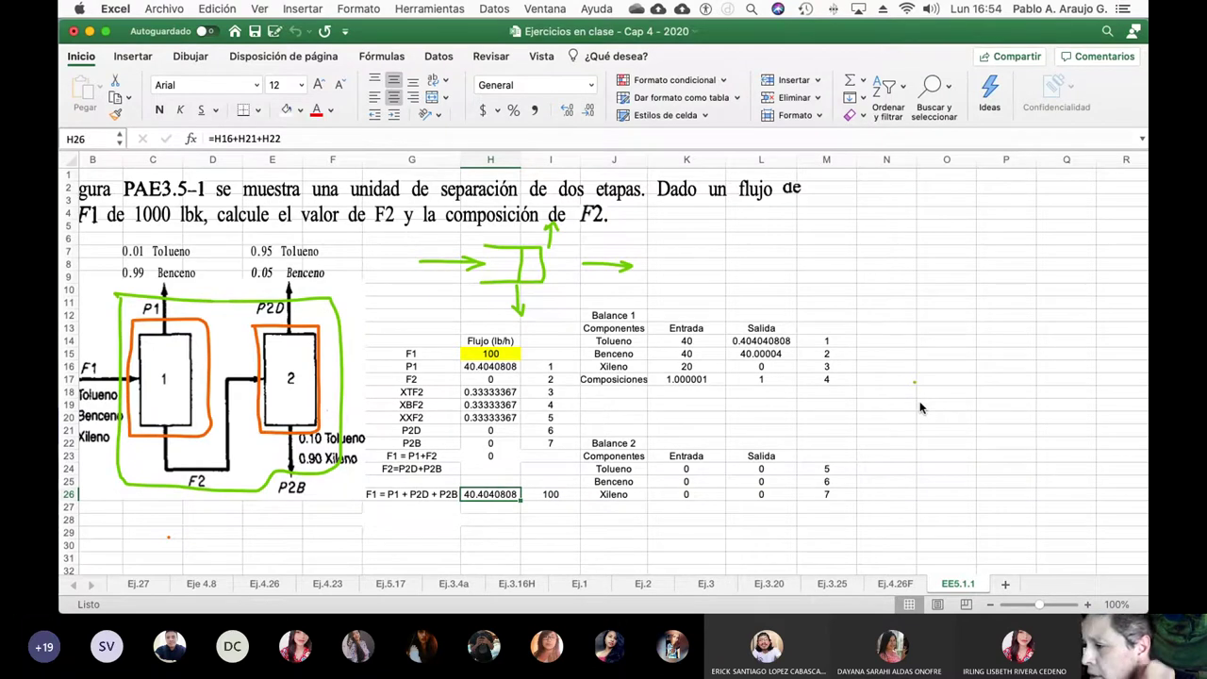
click(701, 341)
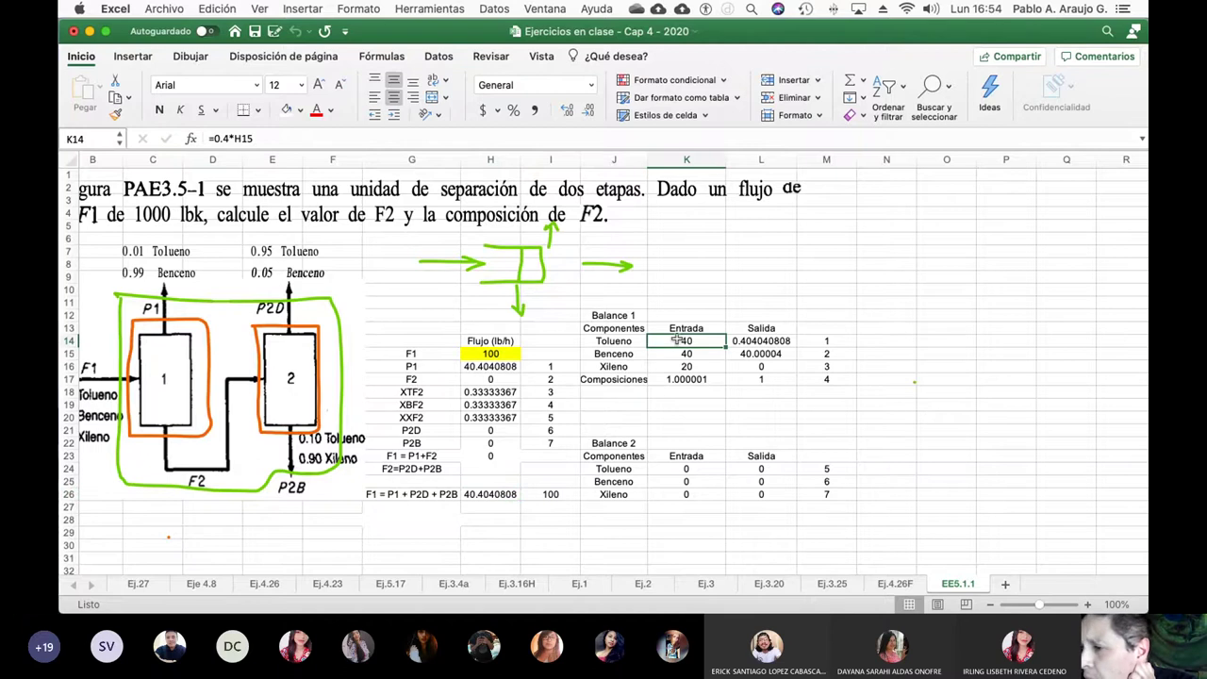
click(283, 138)
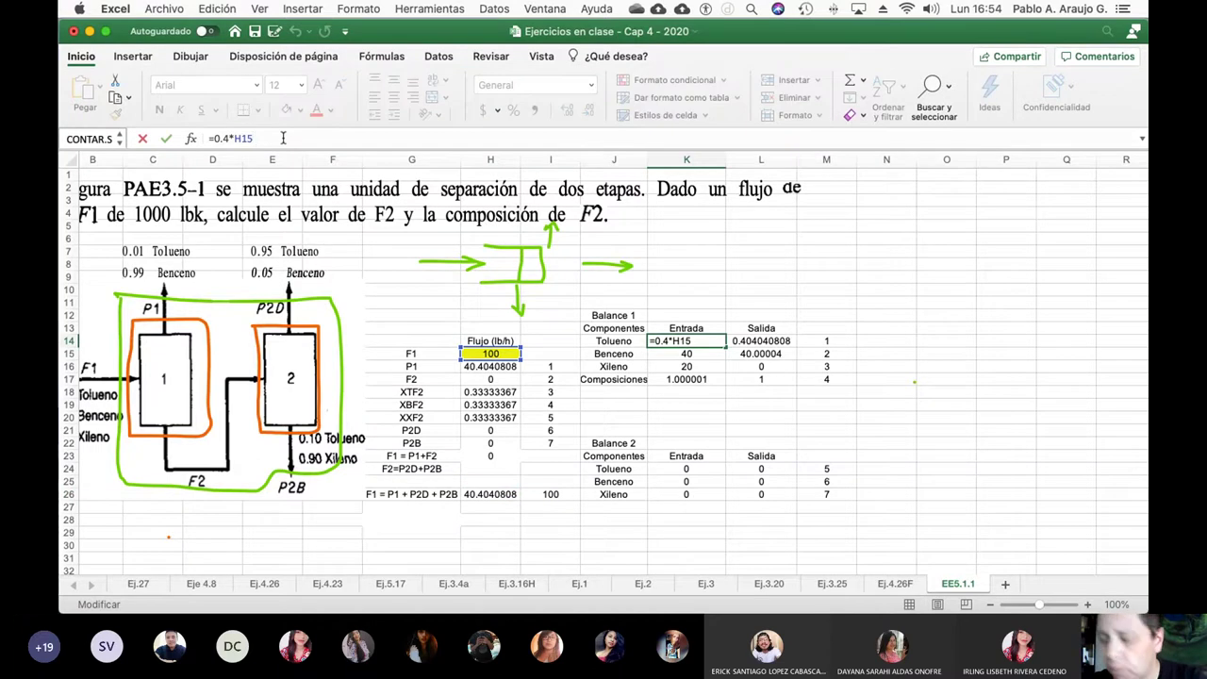
key(BackSpace)
key(BackSpace)
key(BackSpace)
text(1)
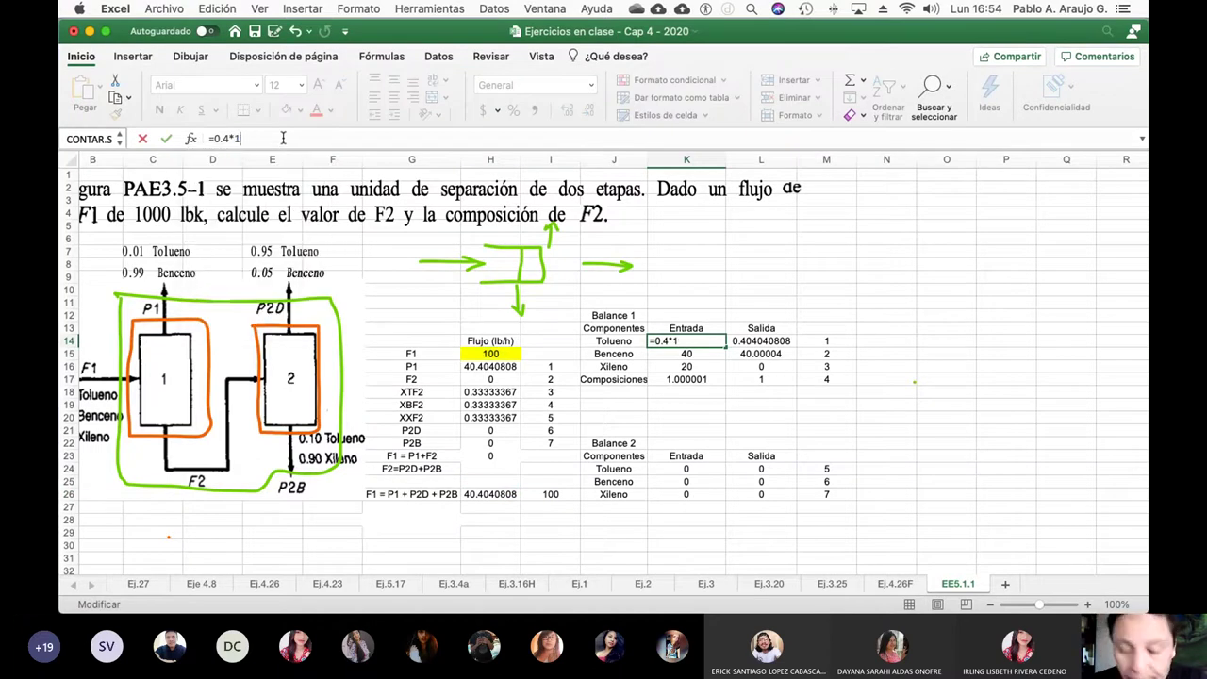
key(BackSpace)
text(H15)
key(Return)
Step: Enter =0.4*100 for the Balance 1 benzene inlet in K15 and =0.2*100 for the xylene inlet in K16
click(283, 137)
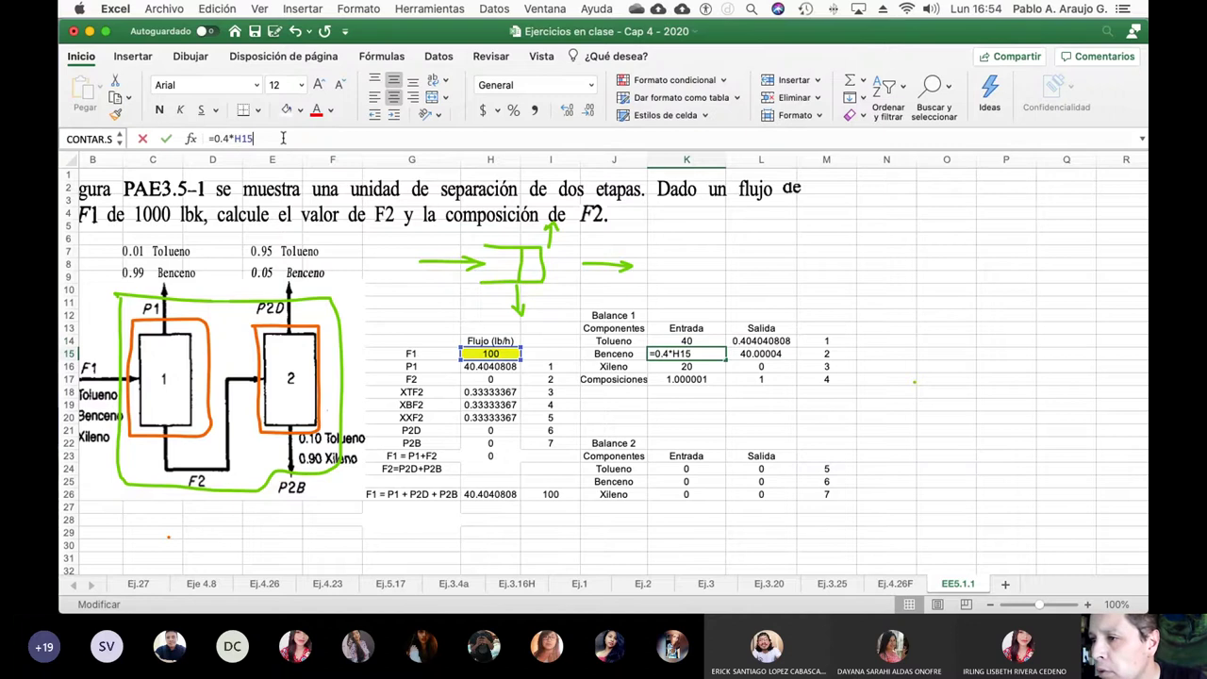
key(BackSpace)
key(BackSpace)
key(BackSpace)
text(1)
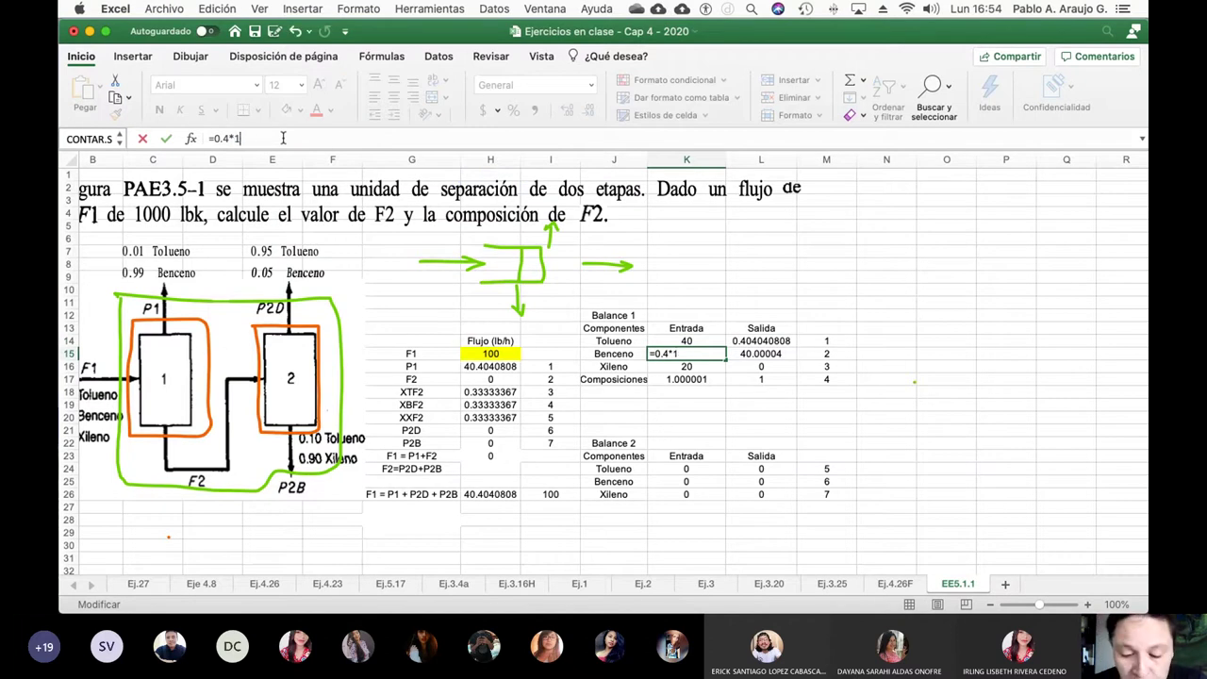
text(00)
key(Return)
click(282, 137)
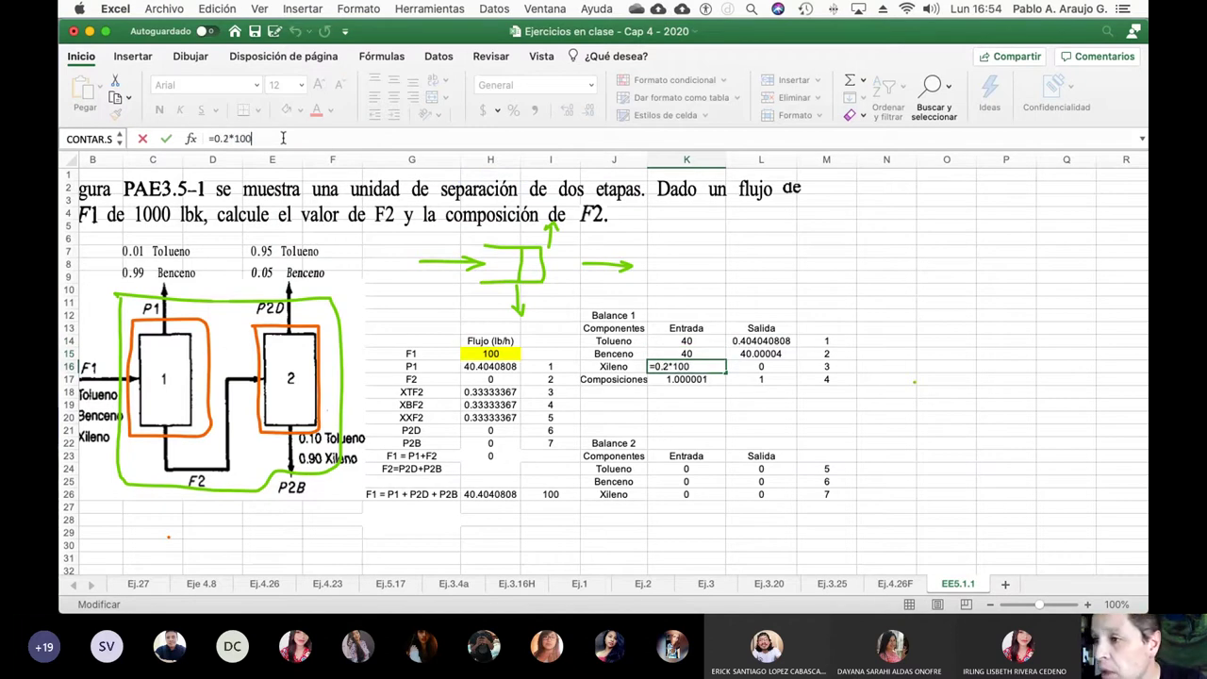
key(BackSpace)
key(BackSpace)
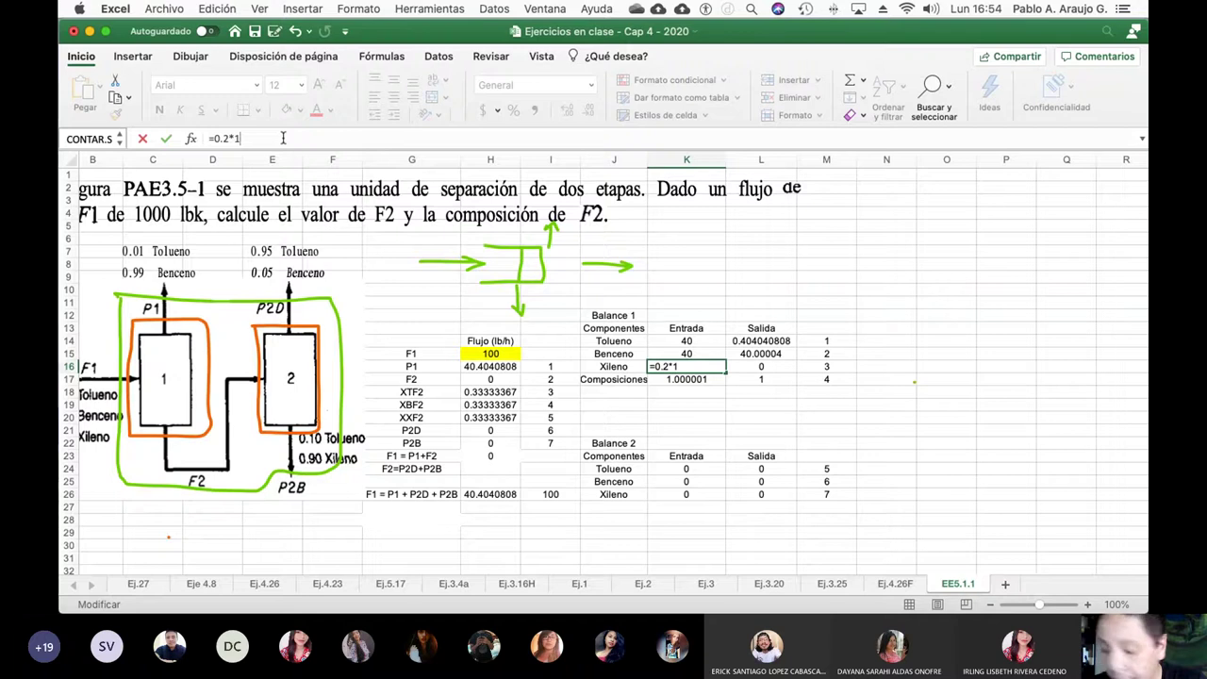
text(00)
key(Return)
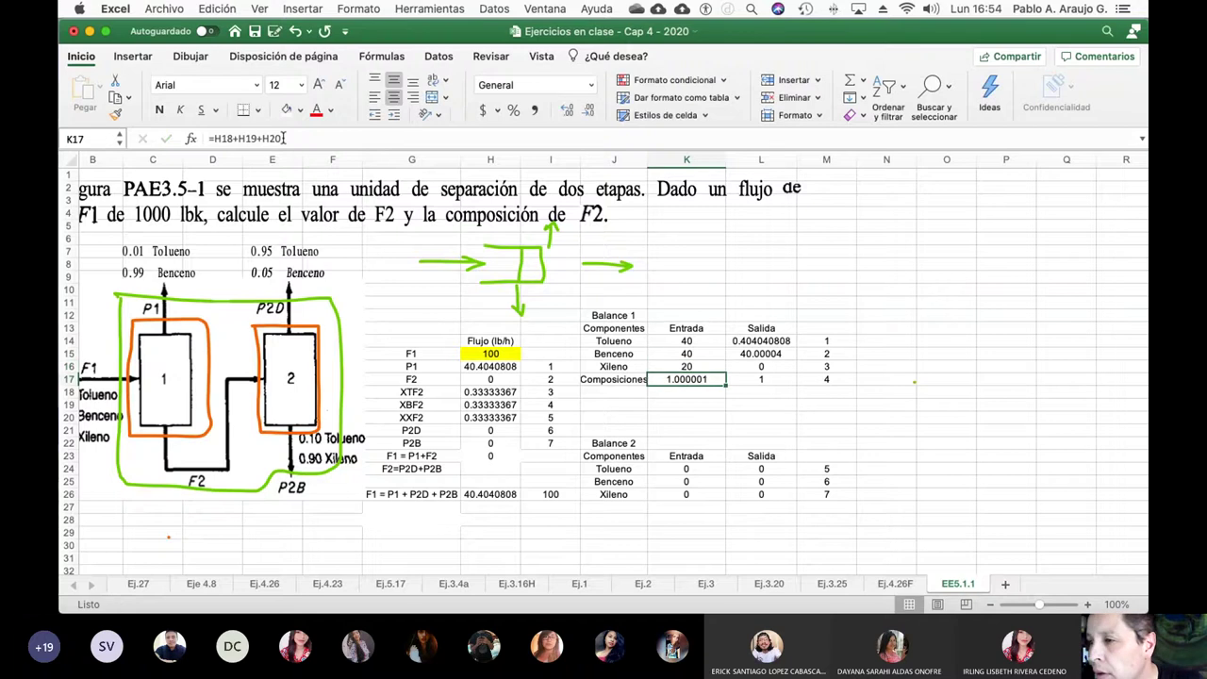
Step: Make the references in the toluene outlet formula in L14 absolute, giving =0.01*$H$16+$H$18*$H$17
click(283, 137)
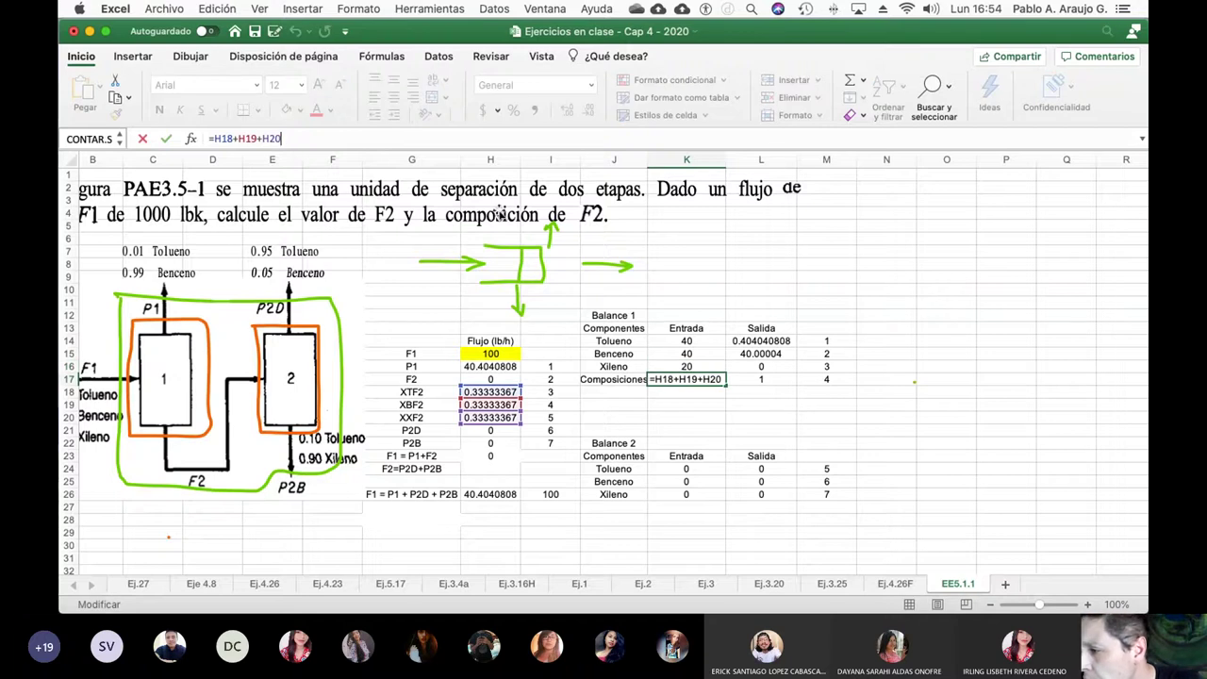
click(762, 342)
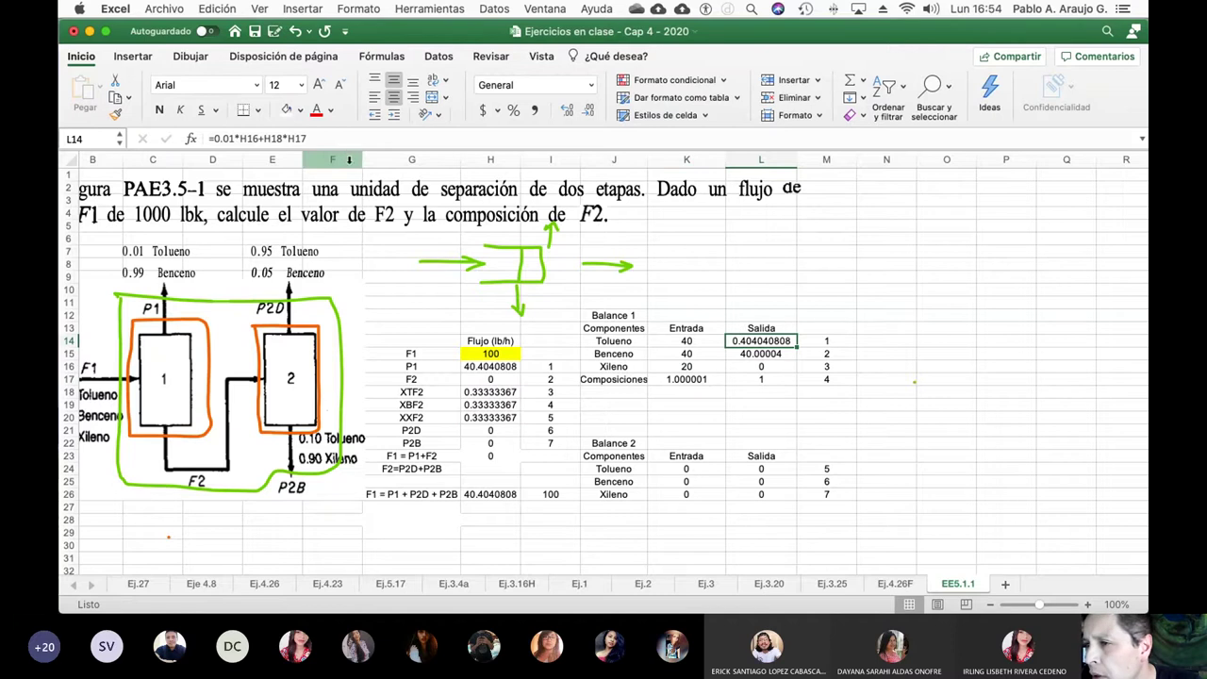
click(327, 137)
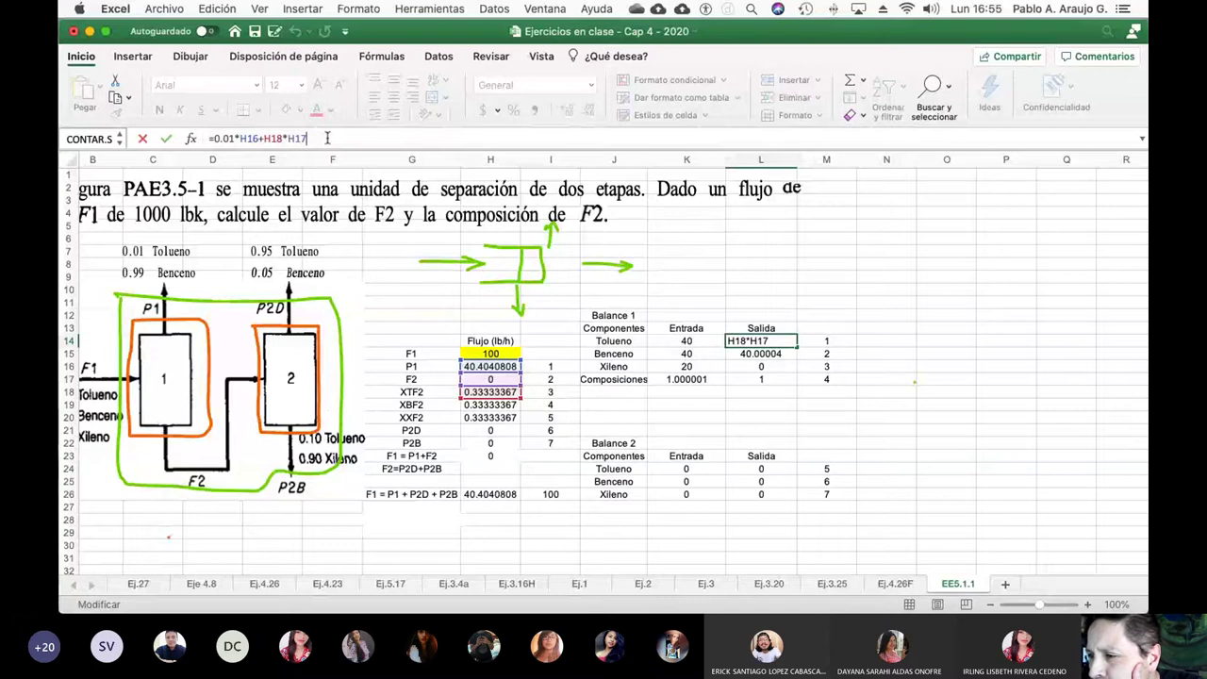
click(241, 138)
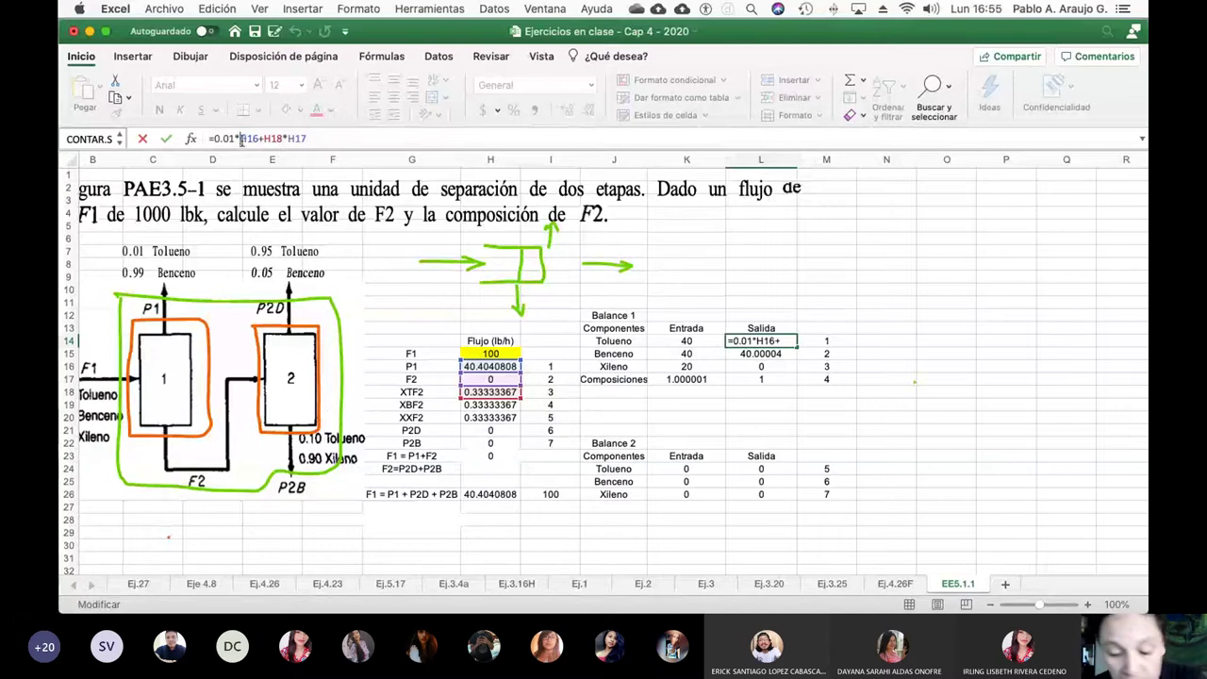
text($)
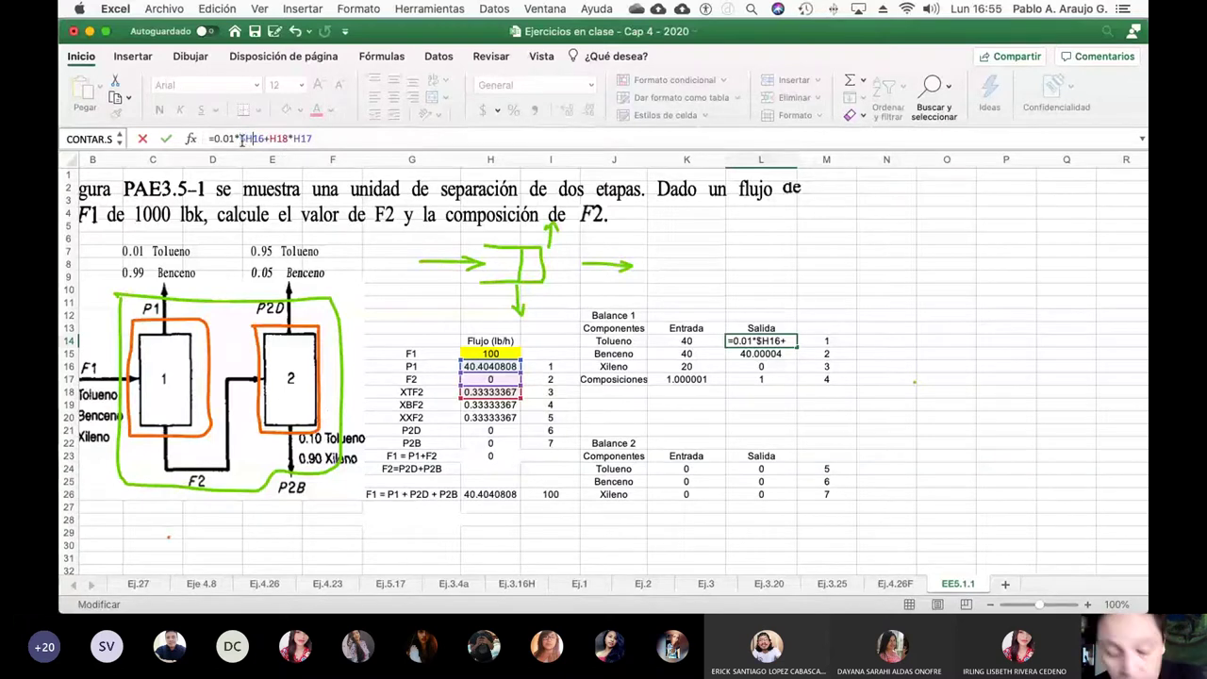
key(Right)
text($H)
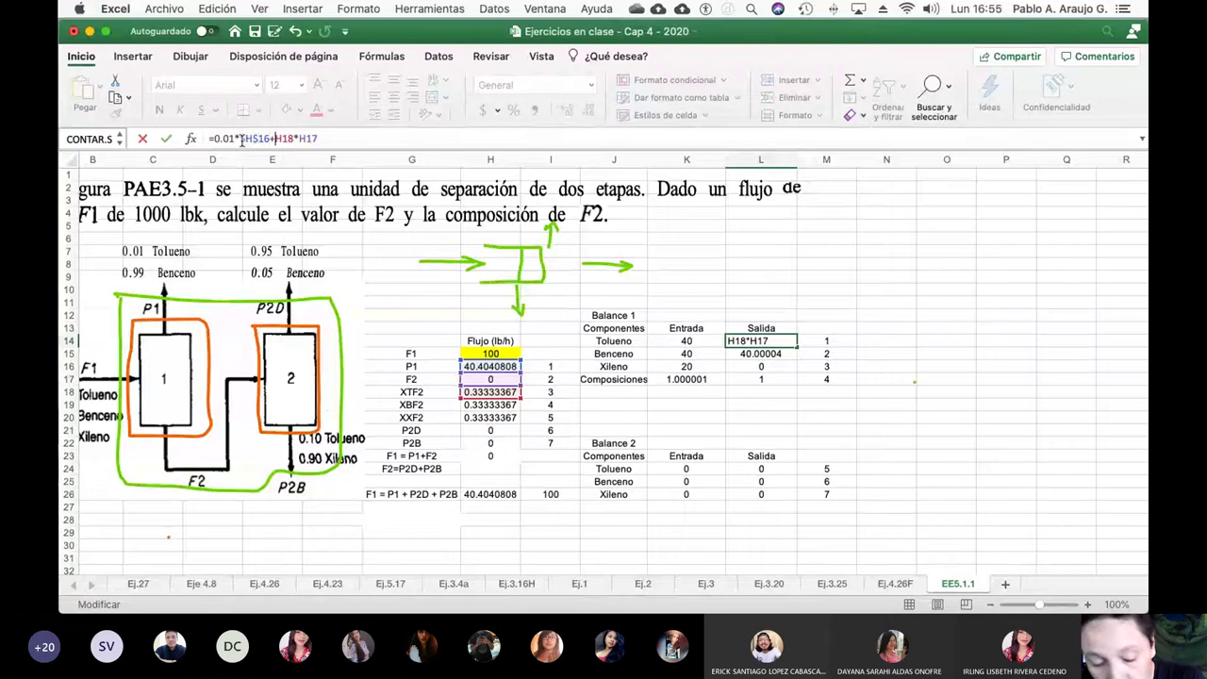
text($)
key(Right)
text($H)
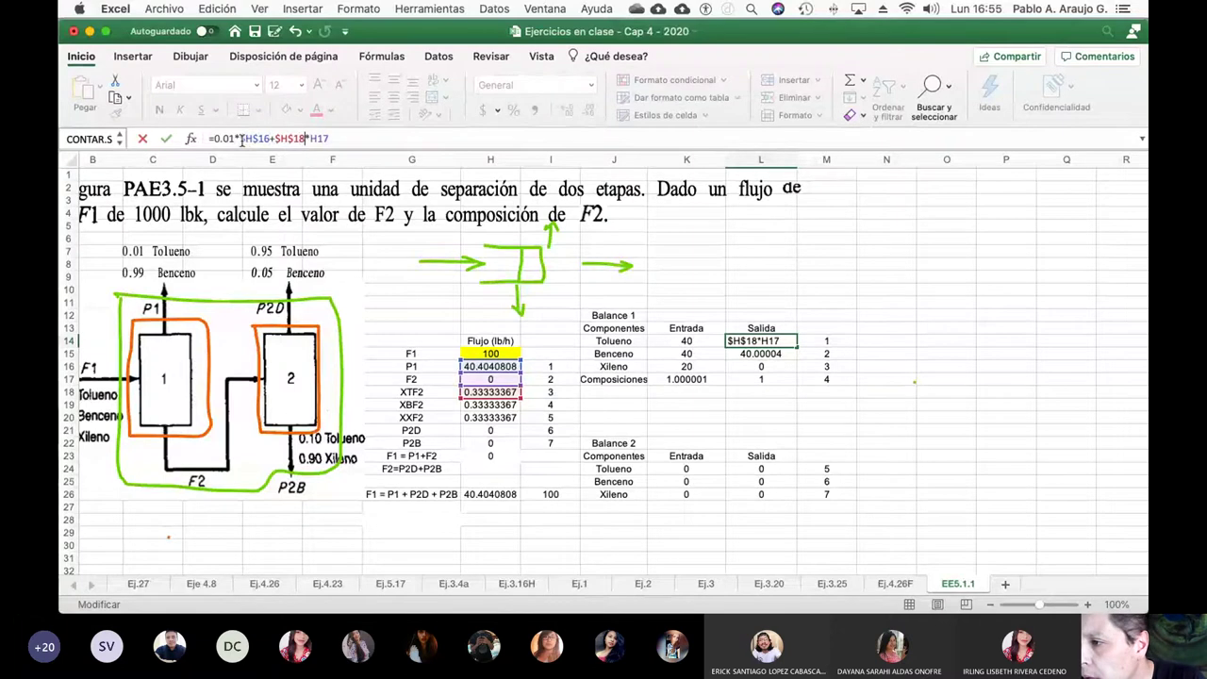
text($)
key(Right)
text($)
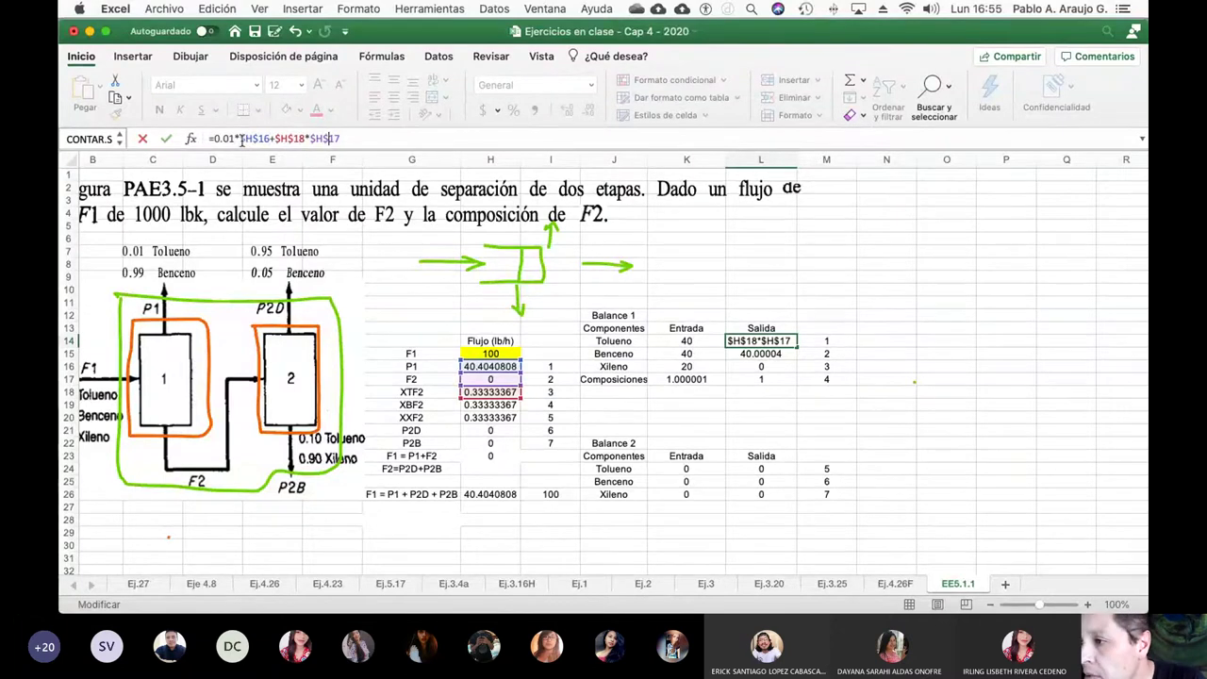
key(Return)
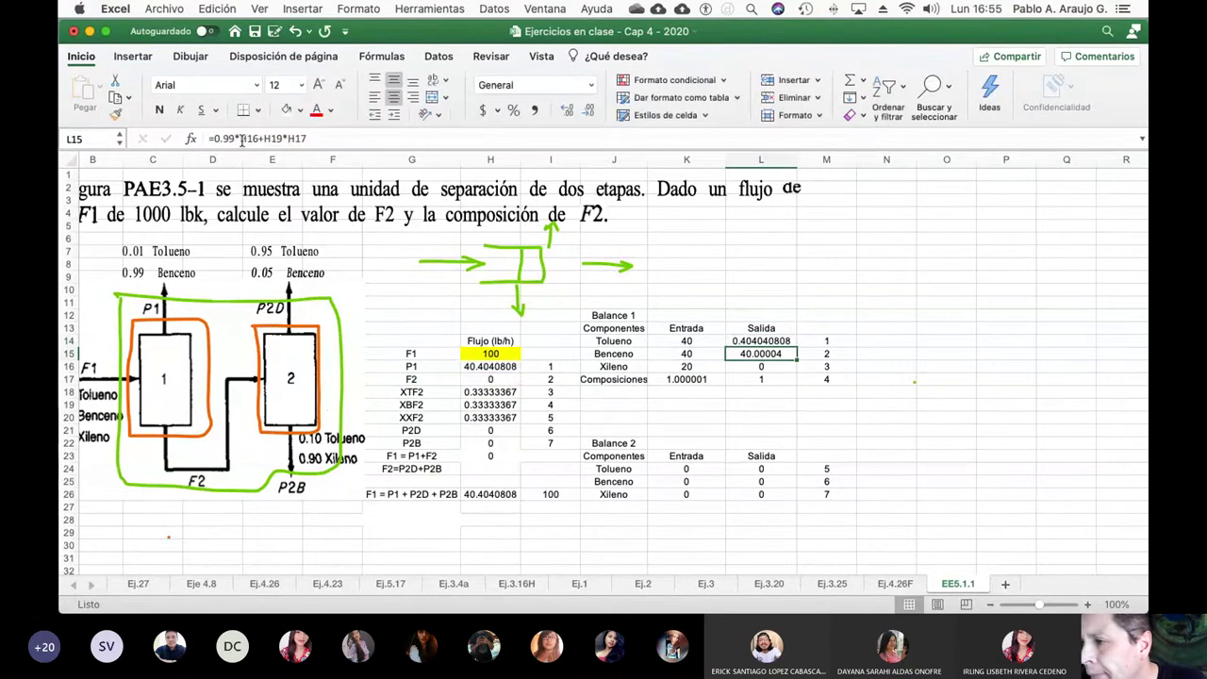
Step: Make the references in the Balance 1 xylene outlet formula in L16 absolute, giving =$H$20*$H$17
key(Down)
click(263, 139)
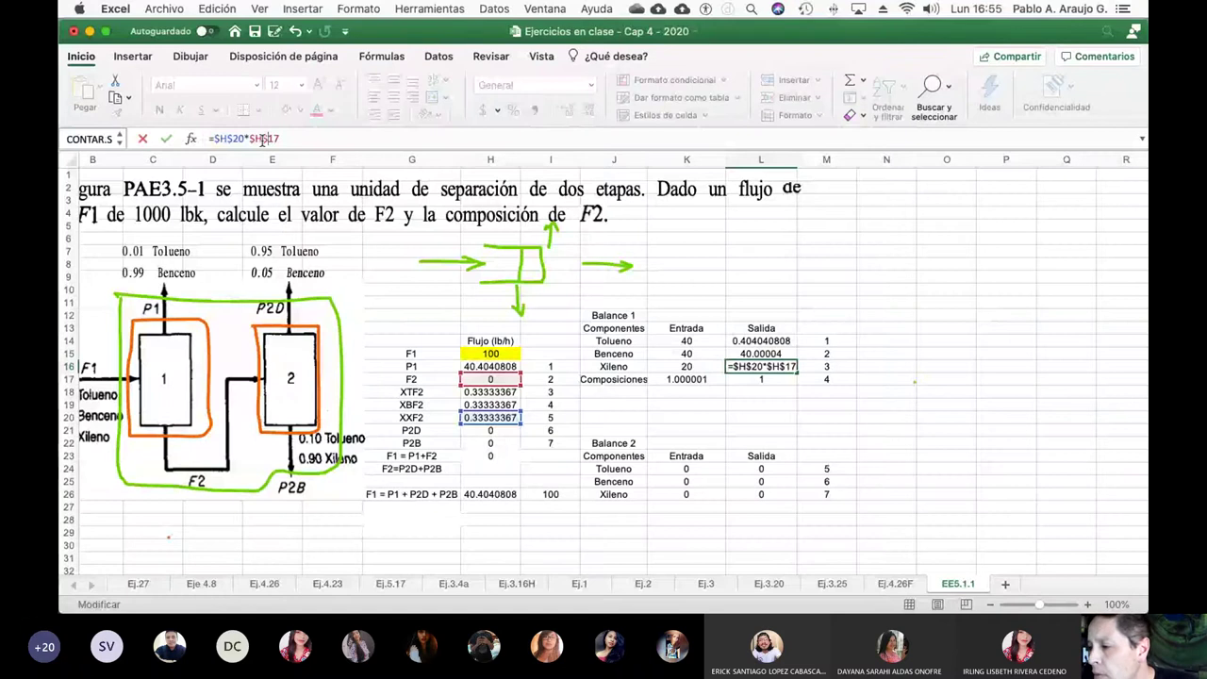
key(Return)
Step: Make the references to H18, H19 and H20 absolute in the Balance 1 composition sum in K17
key(Left)
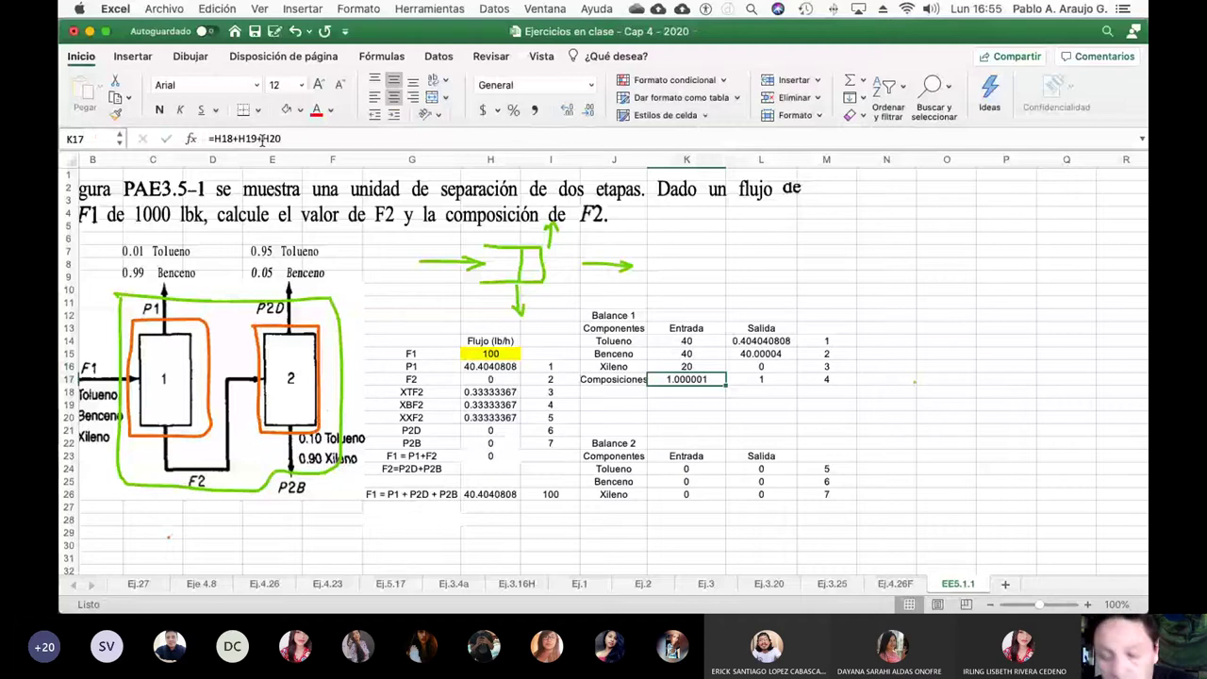
click(215, 138)
text($)
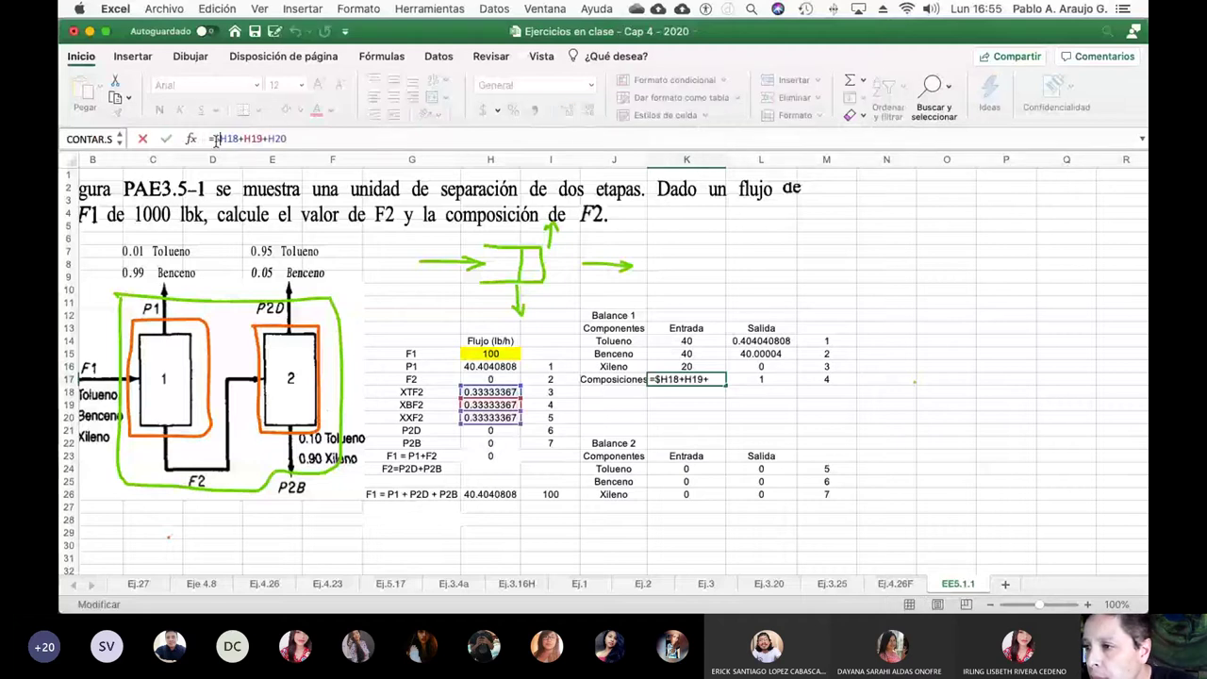
key(Right)
text($)
key(Right)
key(Right)
key(Right)
text($)
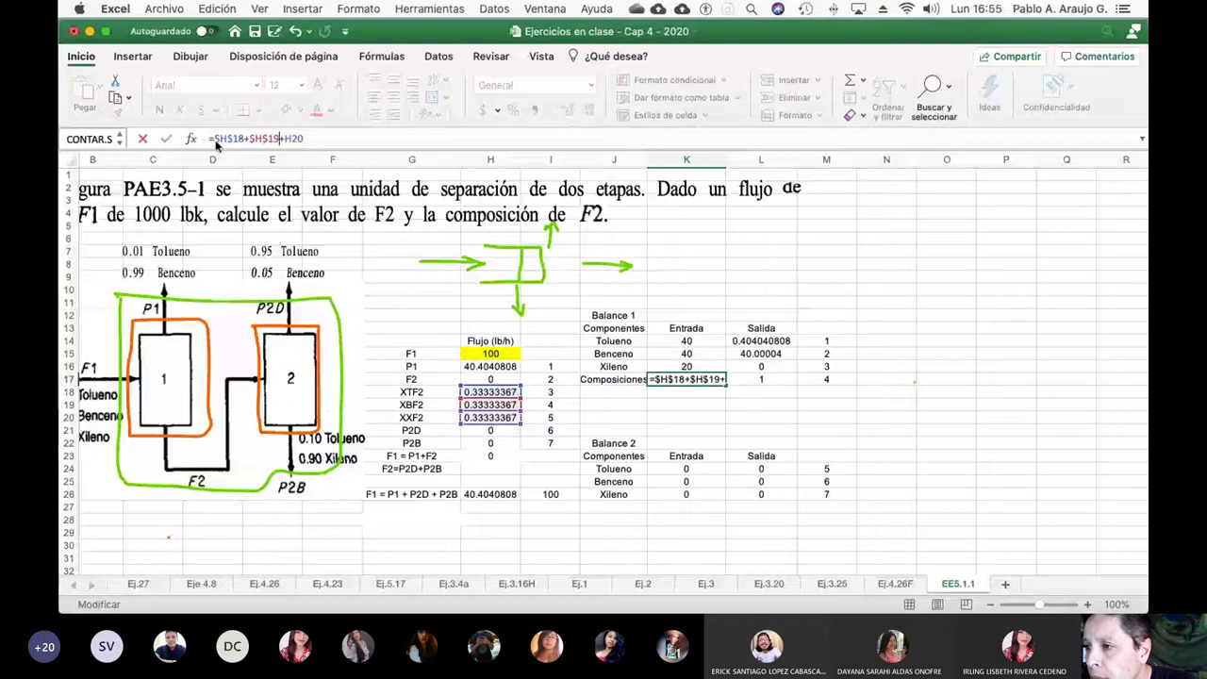
key(Right)
text($)
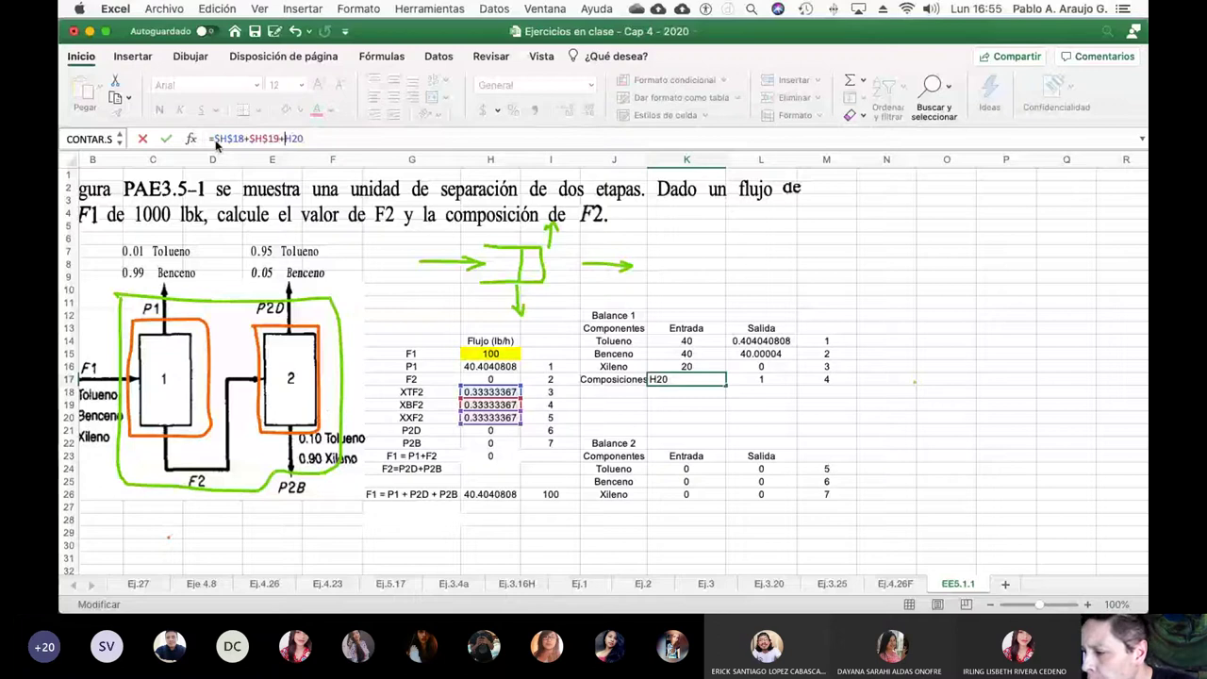
key(Return)
Step: Make the references in the Balance 2 toluene inlet formula in K24 absolute, giving =$H$18*$H$17
key(Down)
key(Down)
key(Down)
key(Down)
key(Down)
key(Down)
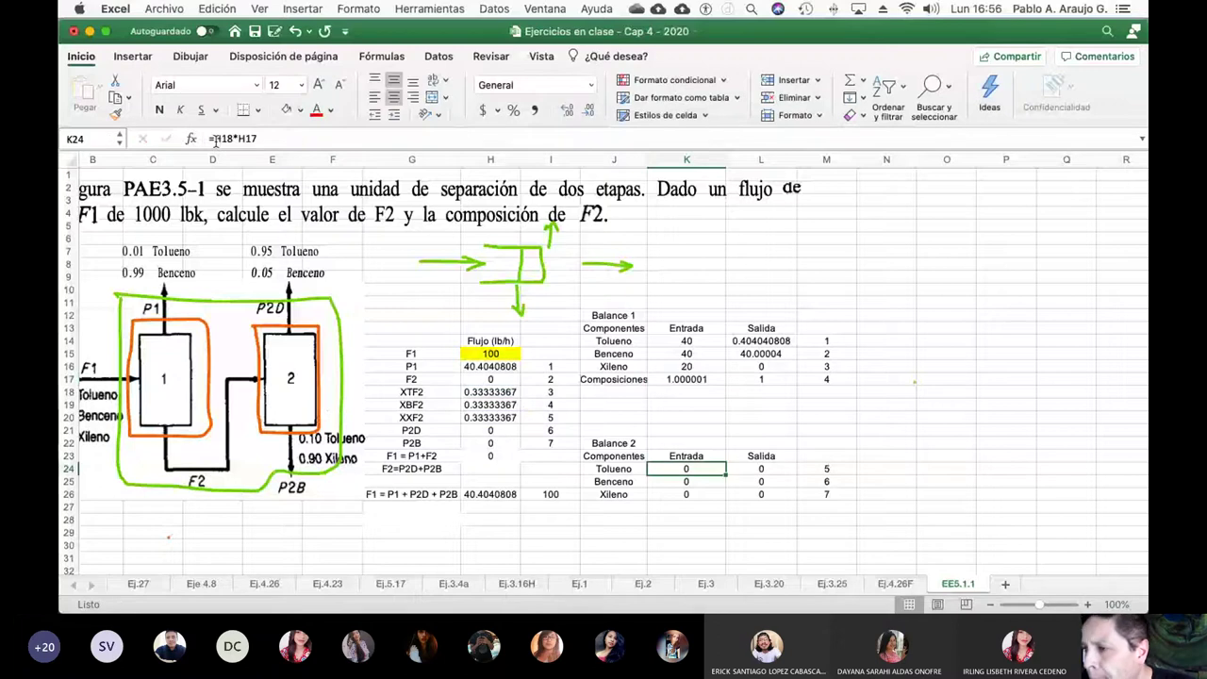
click(269, 137)
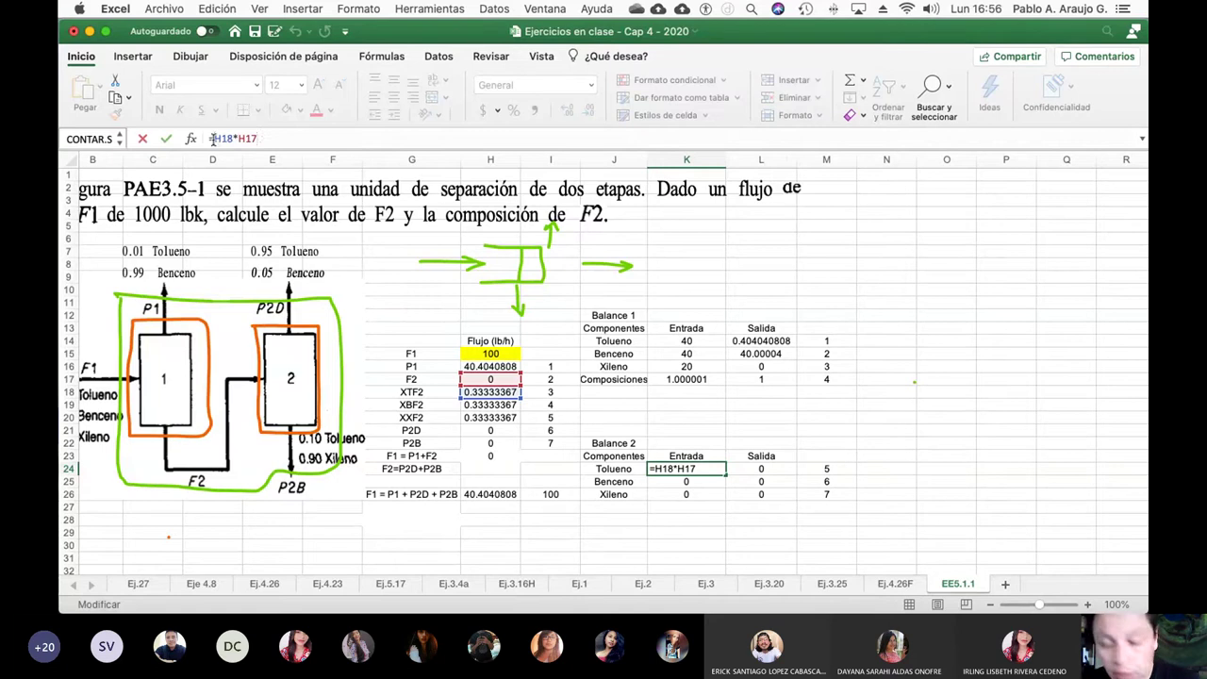
click(213, 139)
text($)
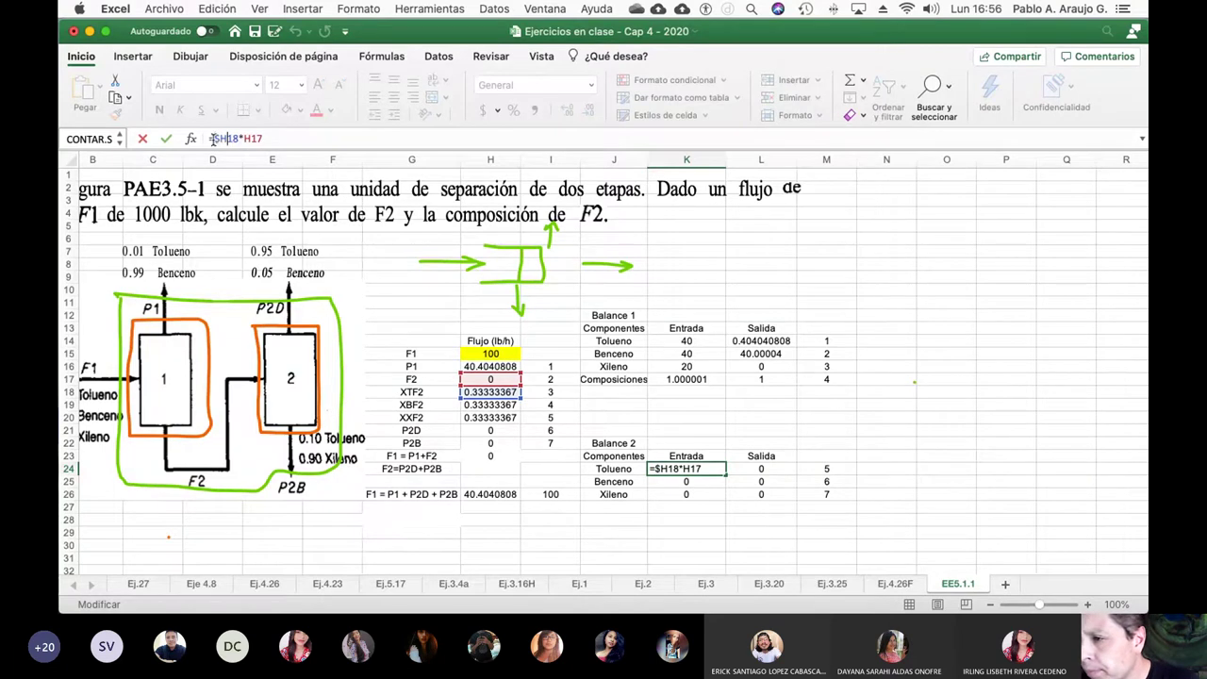
key(F4)
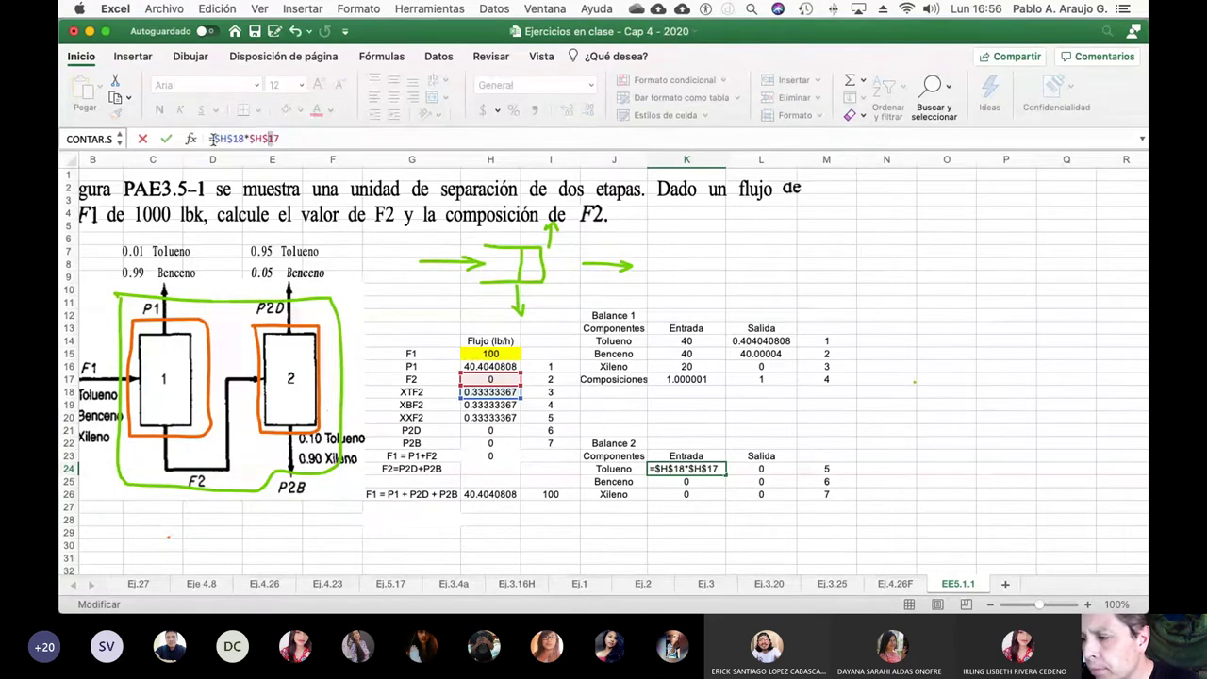
key(Return)
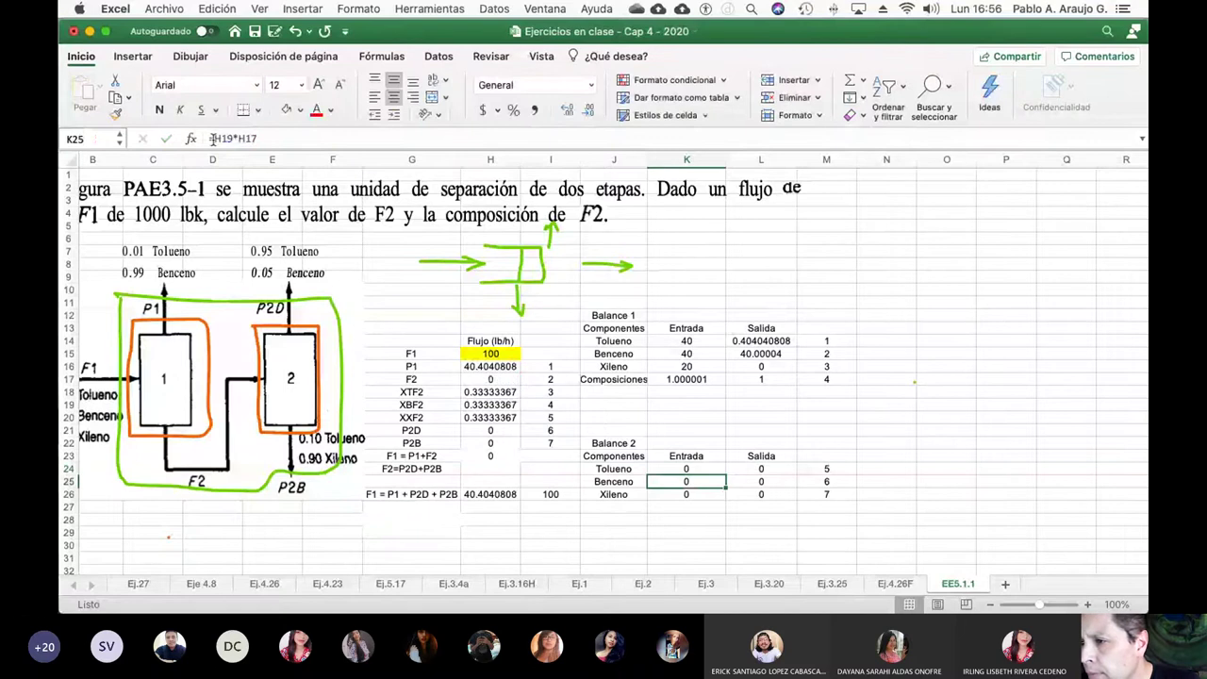
Step: Make the references to H19 and H17 absolute in the Balance 2 benzene inlet formula in K25
click(289, 138)
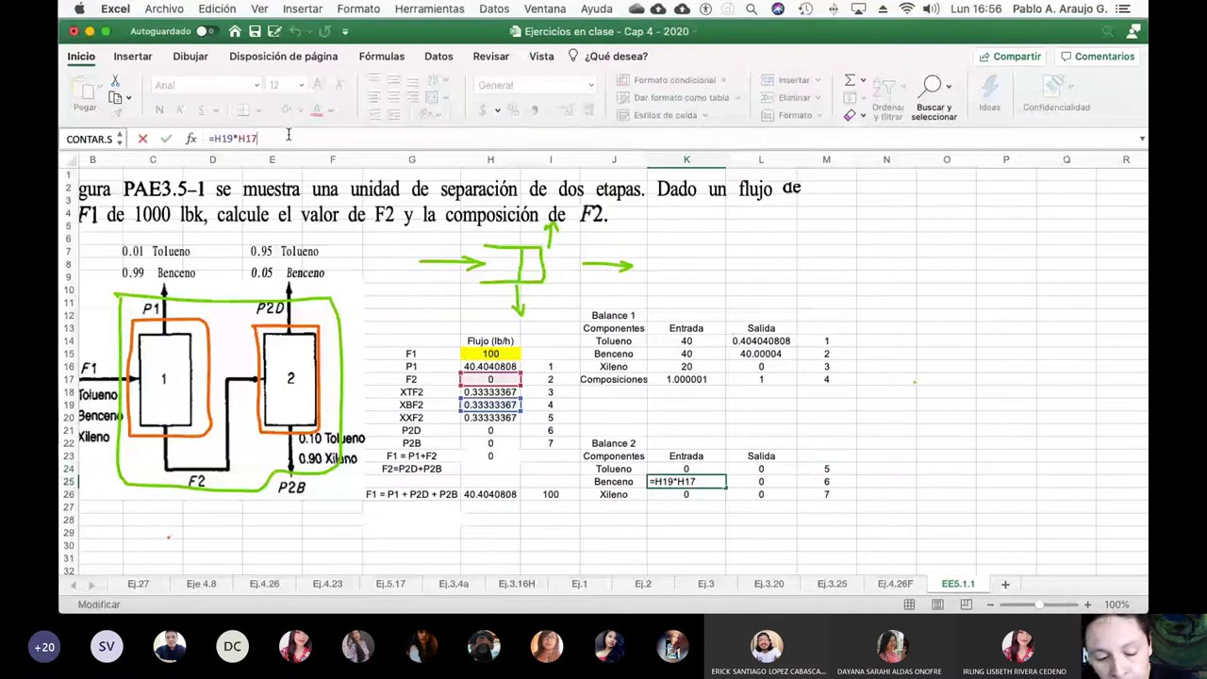
key(Home)
key(Right)
text($)
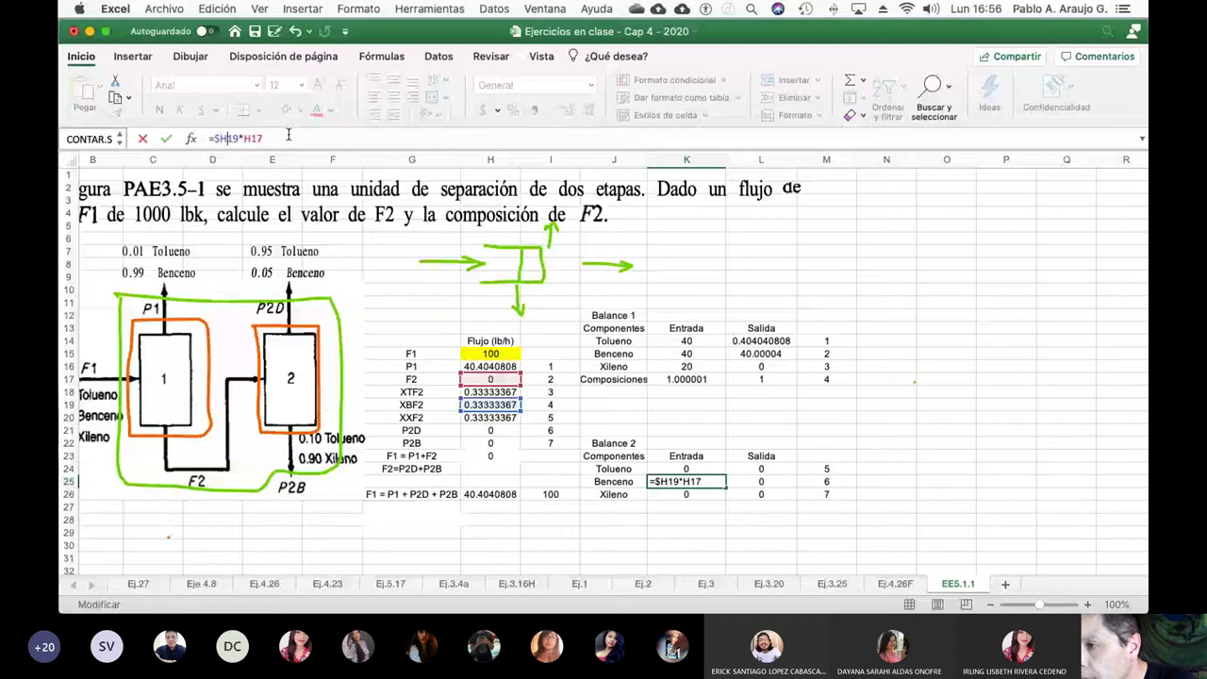
key(Right)
text($)
key(Right)
key(Right)
key(Right)
text($)
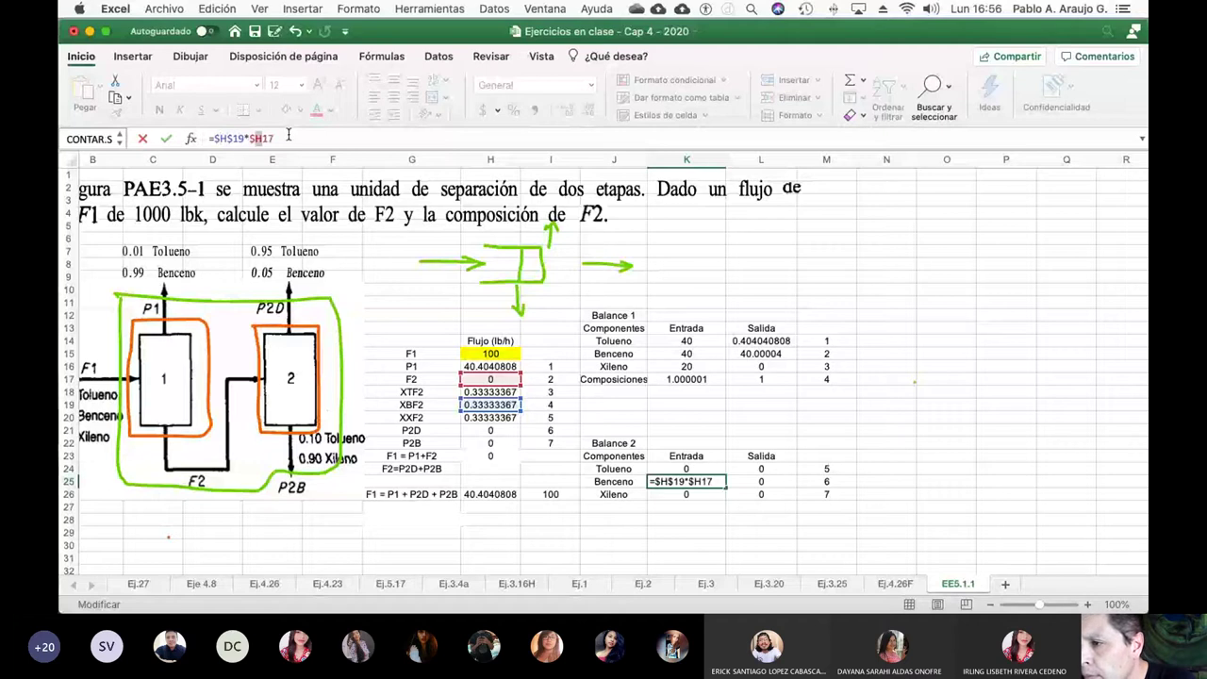
key(Return)
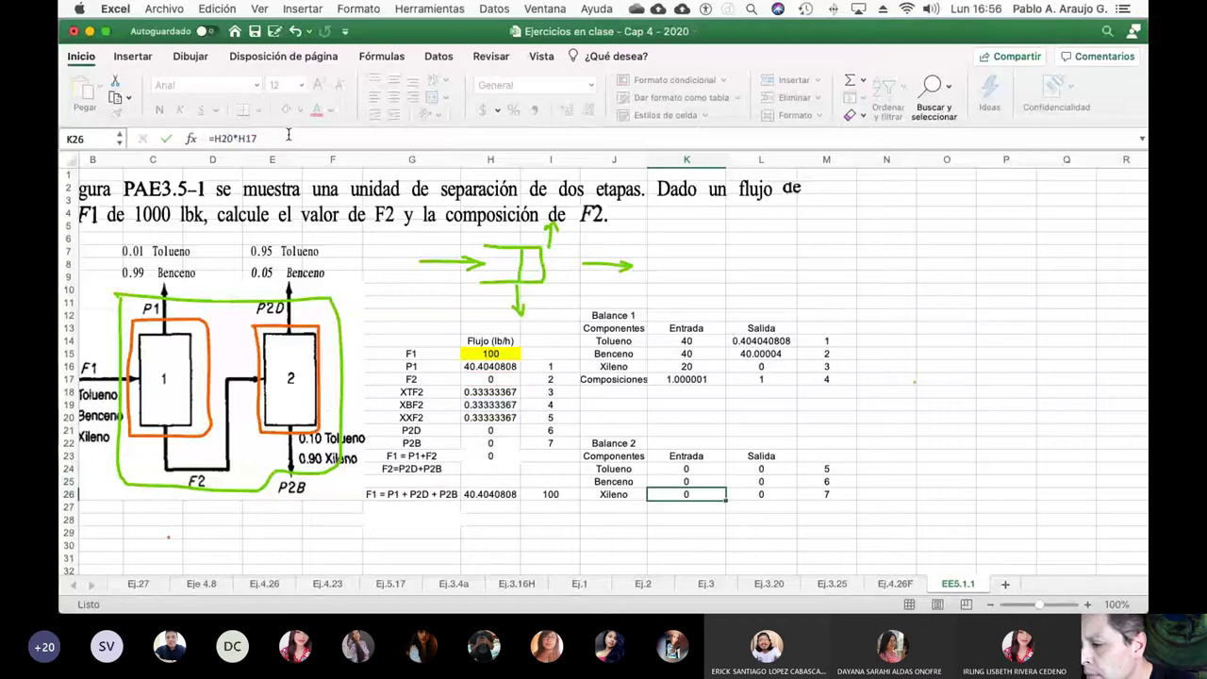
Step: Make the references in the Balance 2 xylene inlet formula in K26 absolute, giving =$H$20*$H$17
click(289, 135)
key(Left)
key(Left)
key(Left)
key(Left)
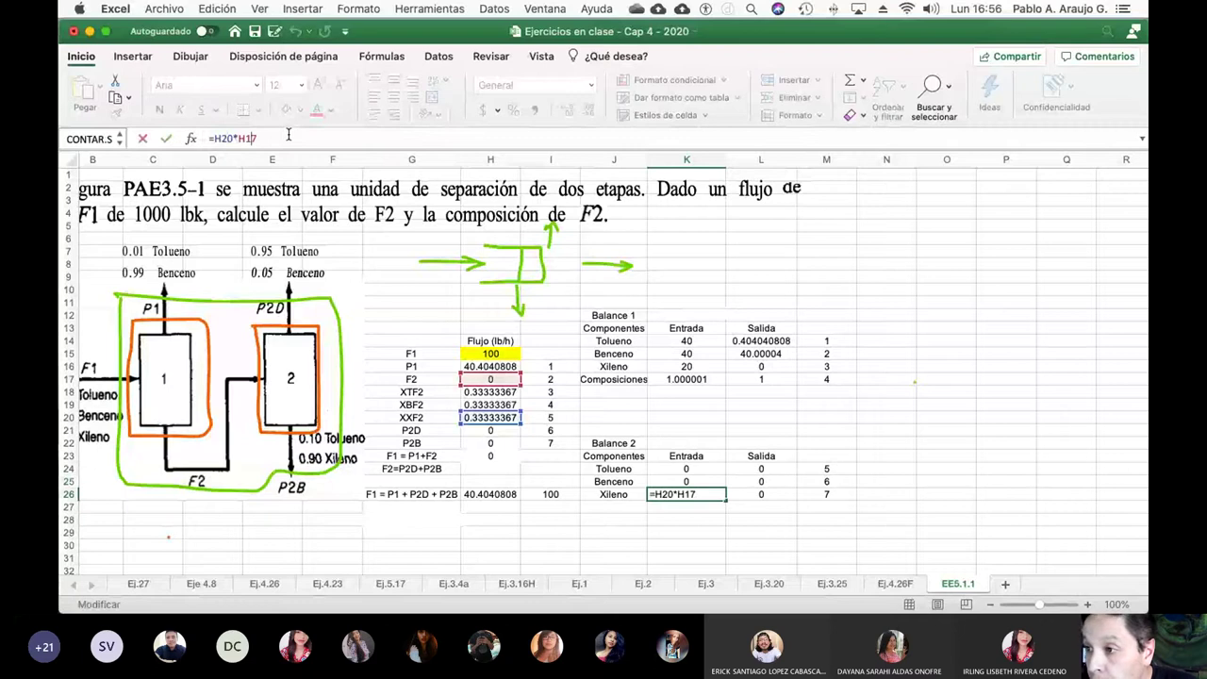
key(Left)
key(Left)
key(Left)
text($)
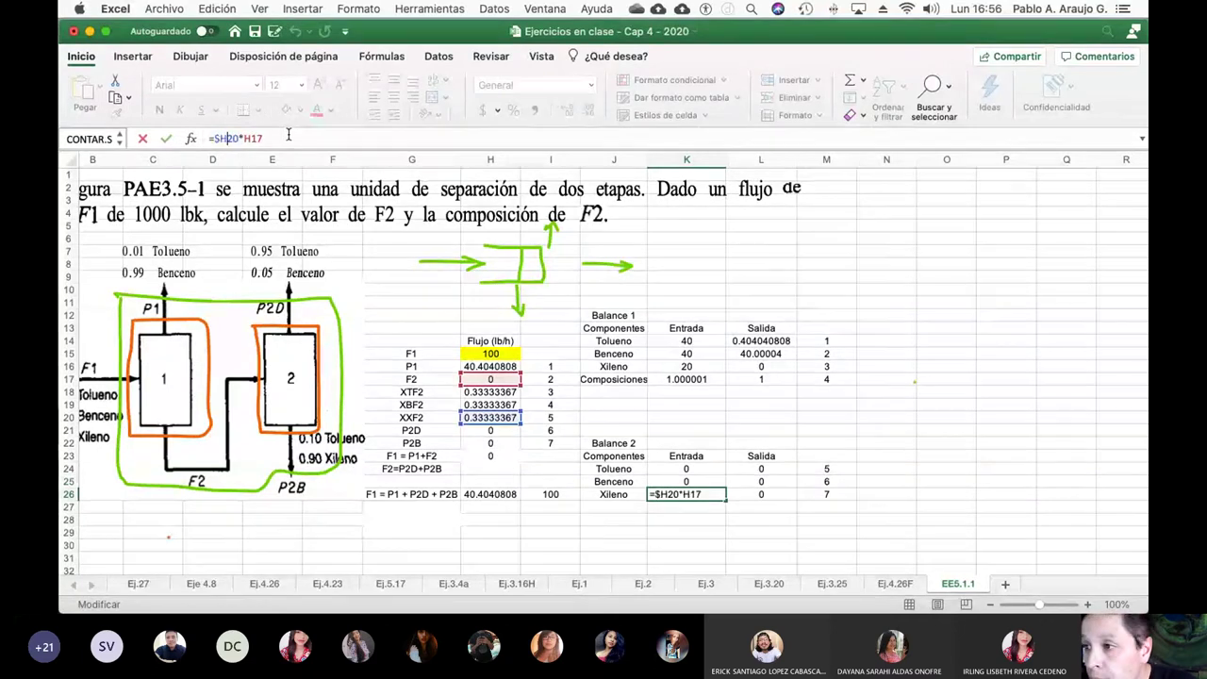
text($)
key(Right)
key(Right)
key(Right)
text($)
key(Right)
text($)
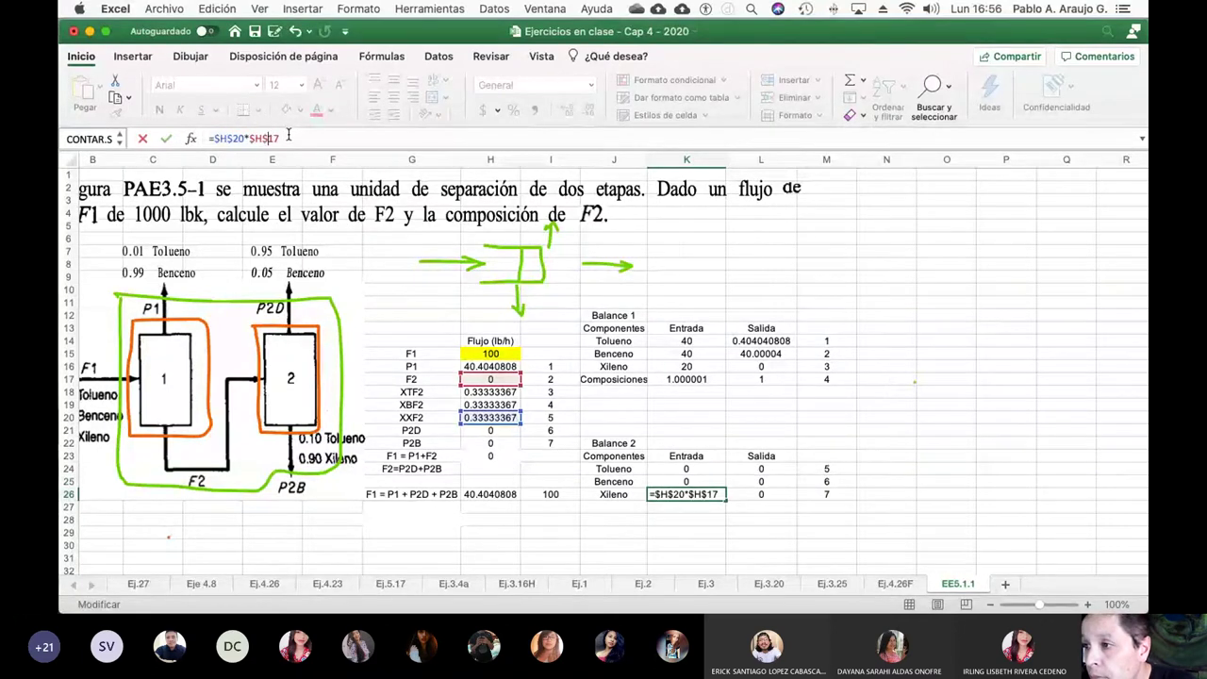
key(Return)
Step: Make the references in the Balance 2 toluene outlet formula in L24 absolute, giving =0.95*$H$21+0.1*$H$22
key(Right)
key(Up)
key(Up)
key(Up)
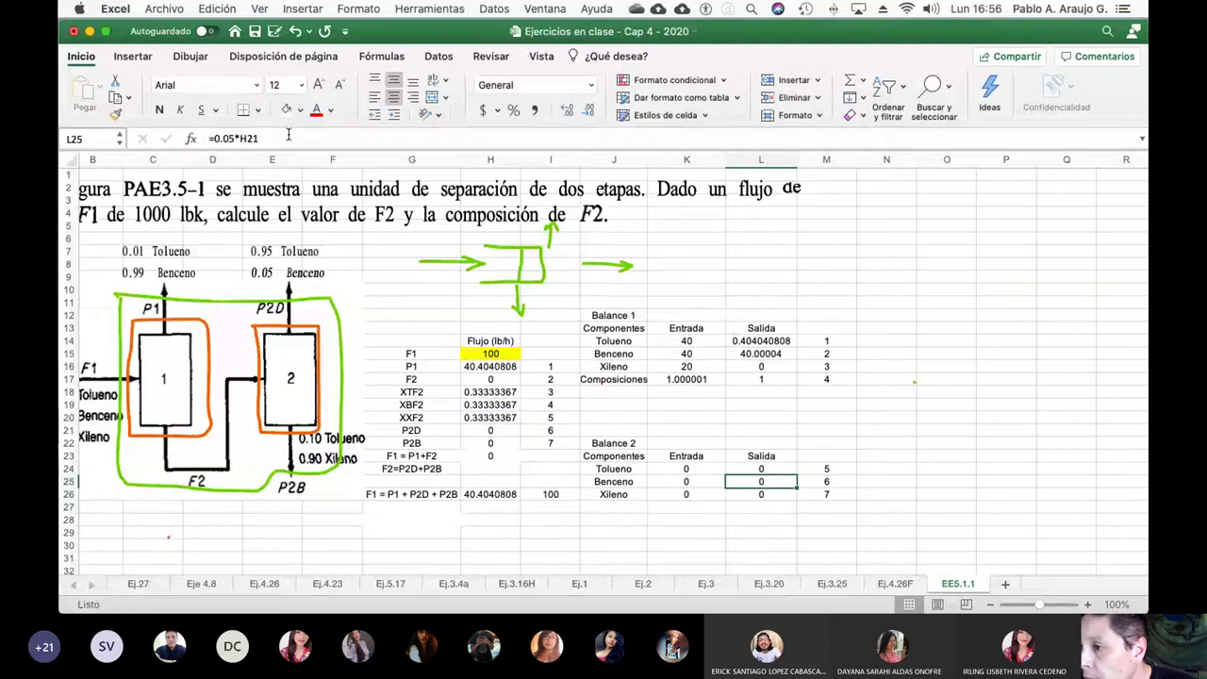
click(305, 138)
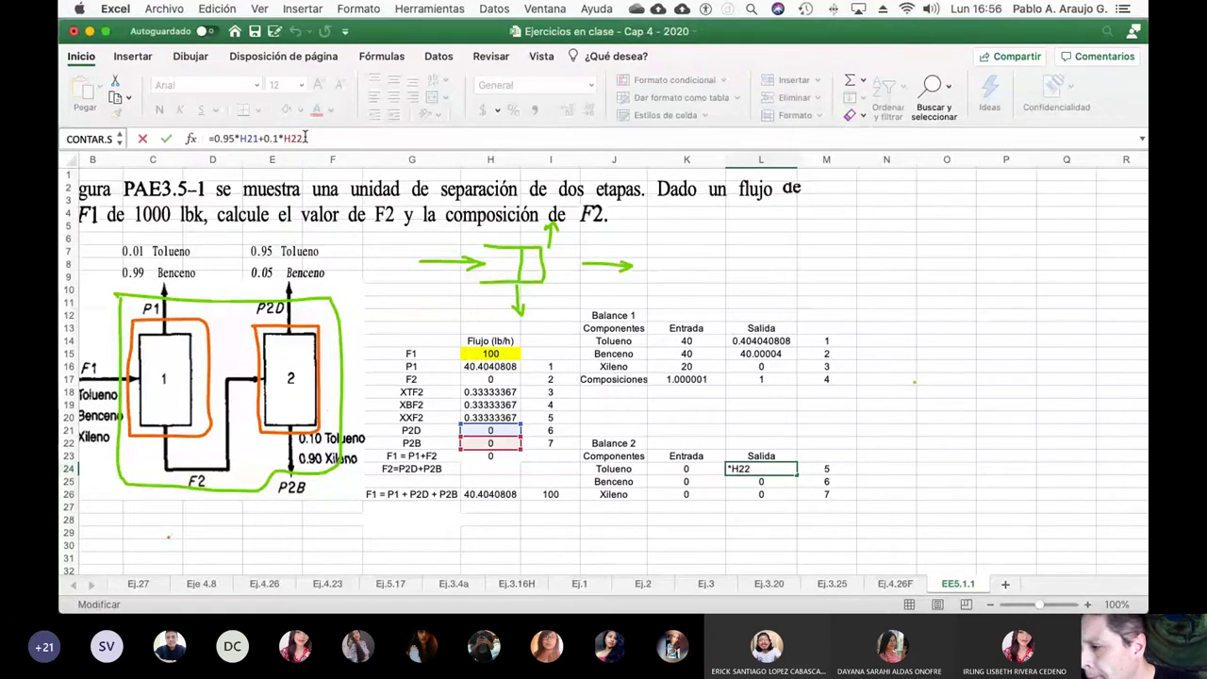
key(Left)
key(Left)
key(Left)
key(Left)
key(Left)
key(Left)
key(Left)
key(Left)
key(Left)
key(Left)
key(Left)
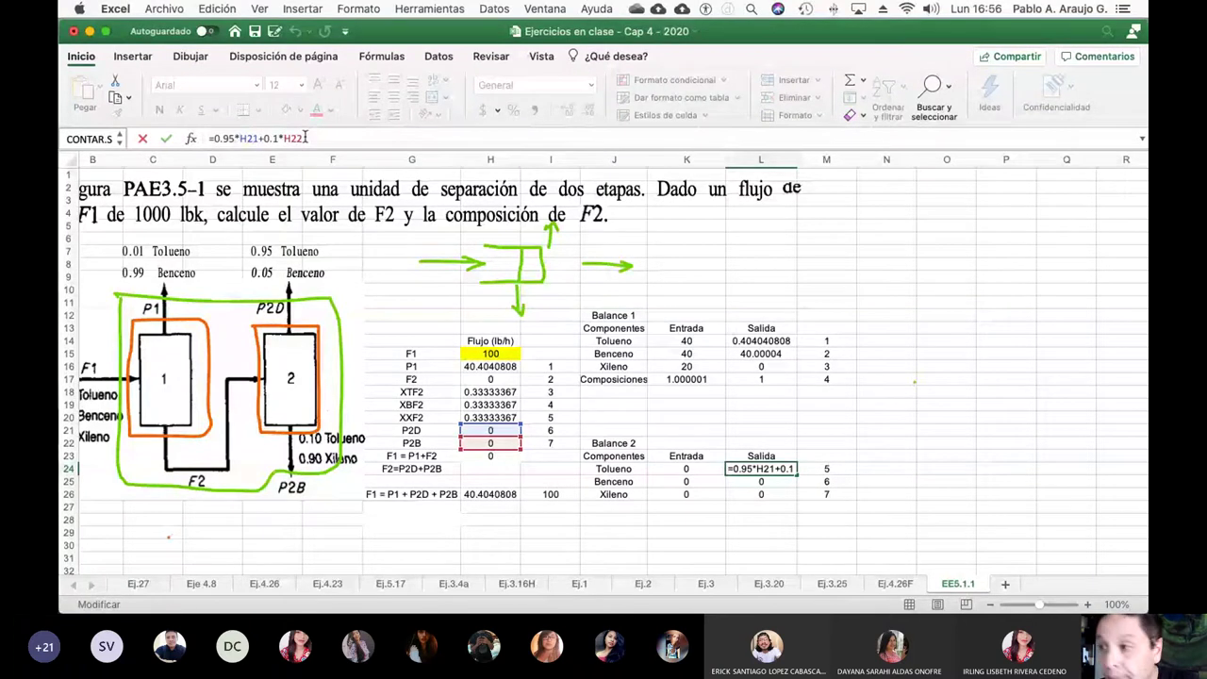
key(super+t)
key(Right)
key(Right)
key(Right)
key(Right)
key(Right)
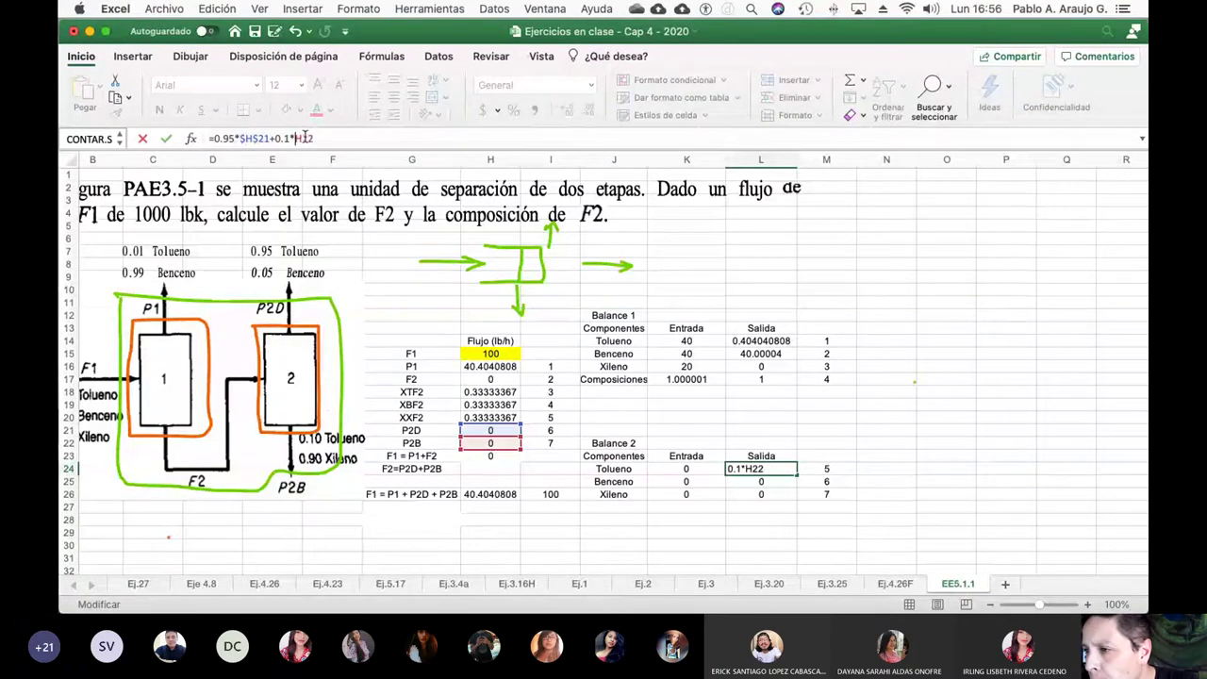
key(super+t)
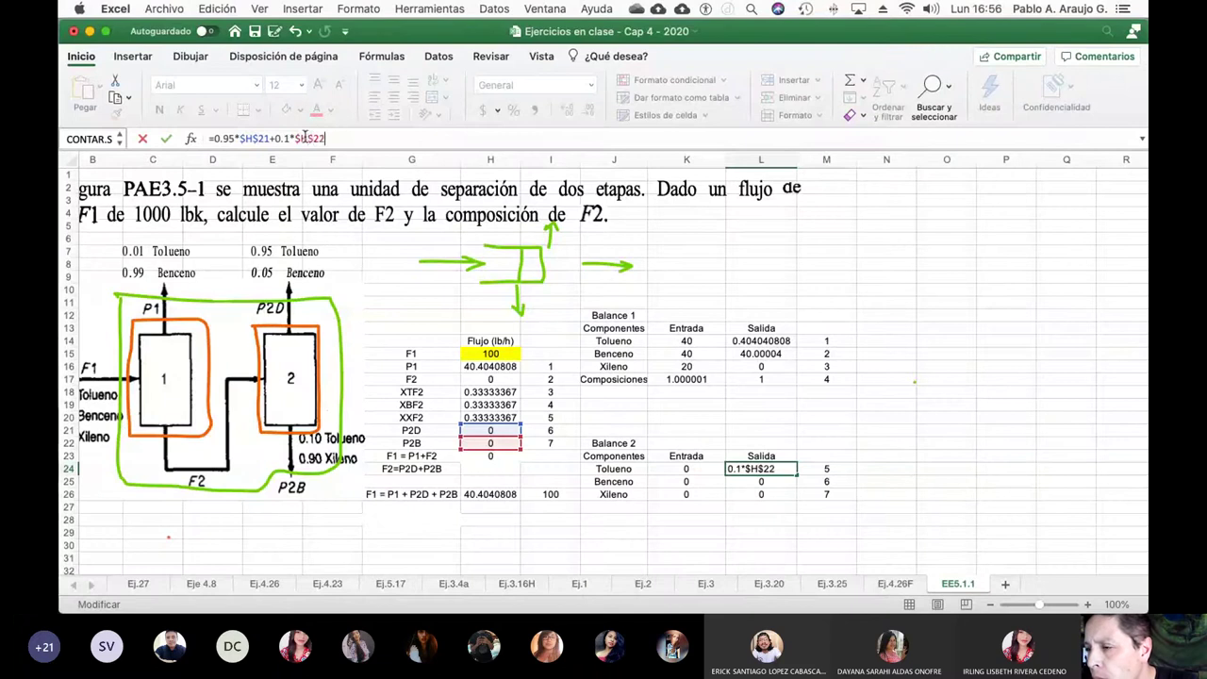
key(Return)
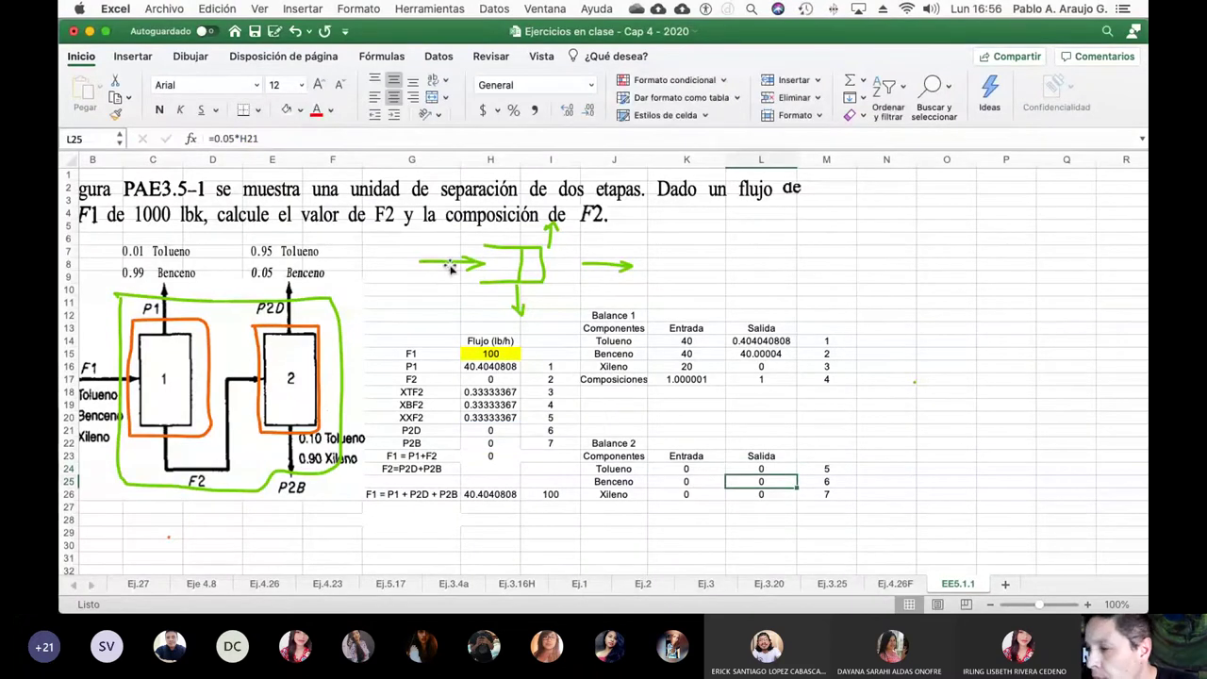
Step: Make the Balance 2 benzene and xylene outlet references absolute, giving =0.05*$H$21 in L25 and =0.9*$H$22 in L26
click(240, 137)
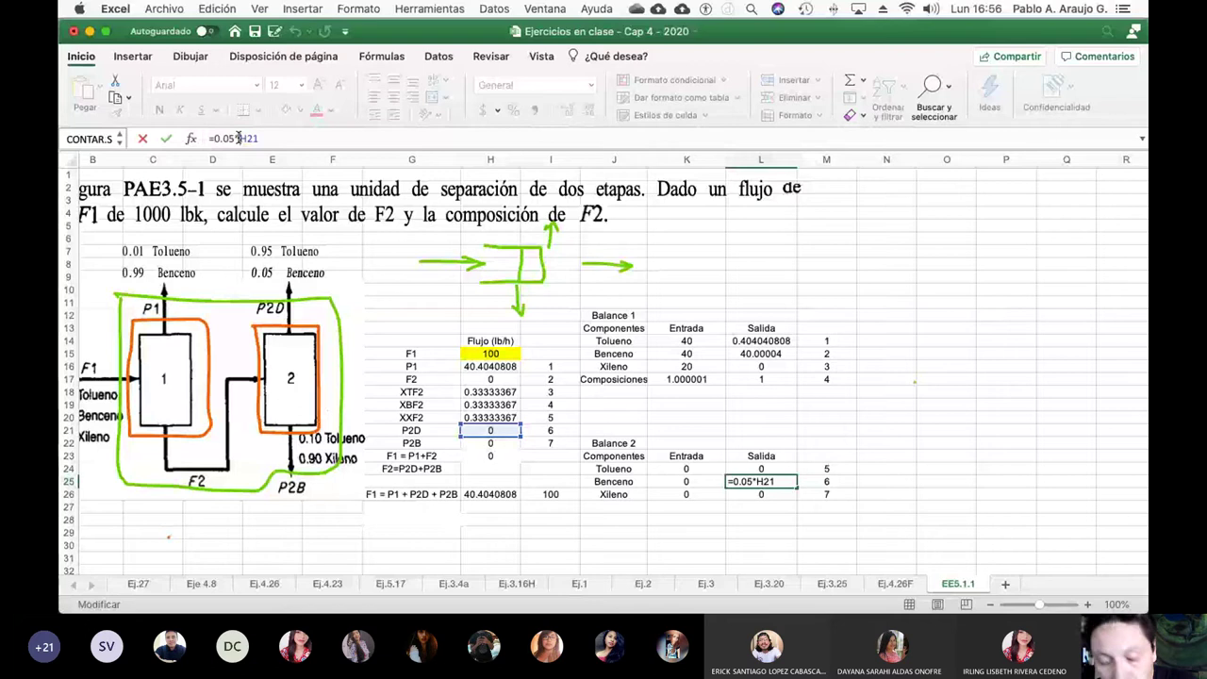
text($)
key(Right)
text($)
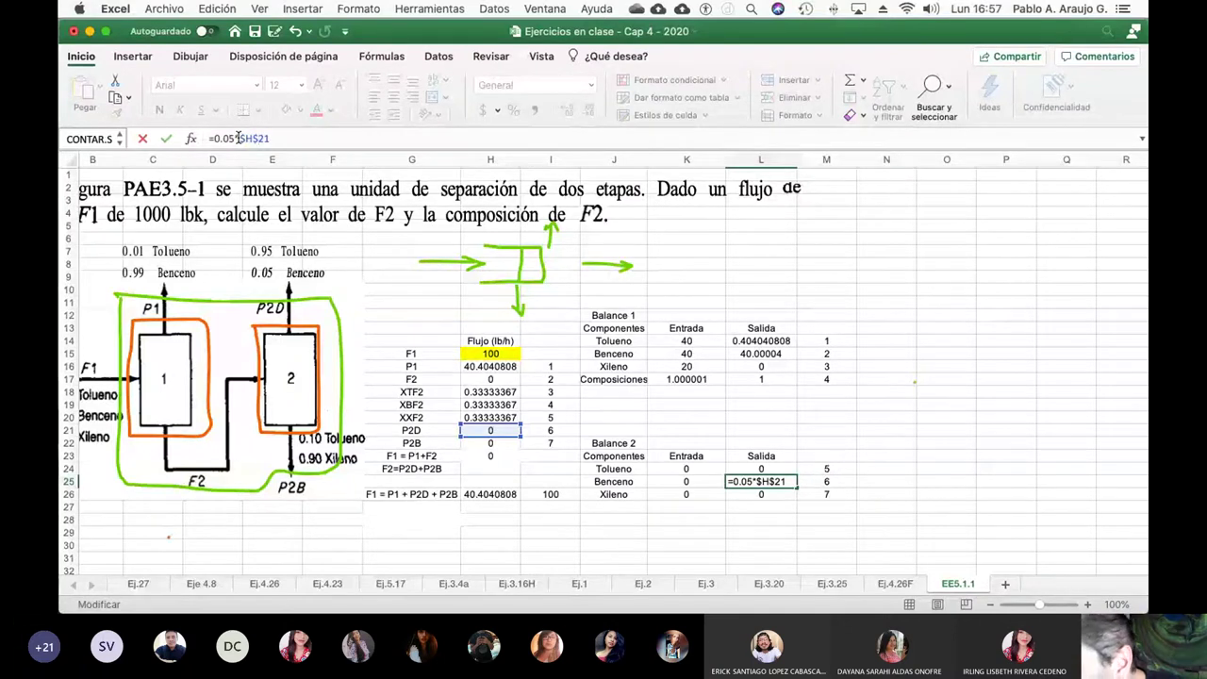
key(Return)
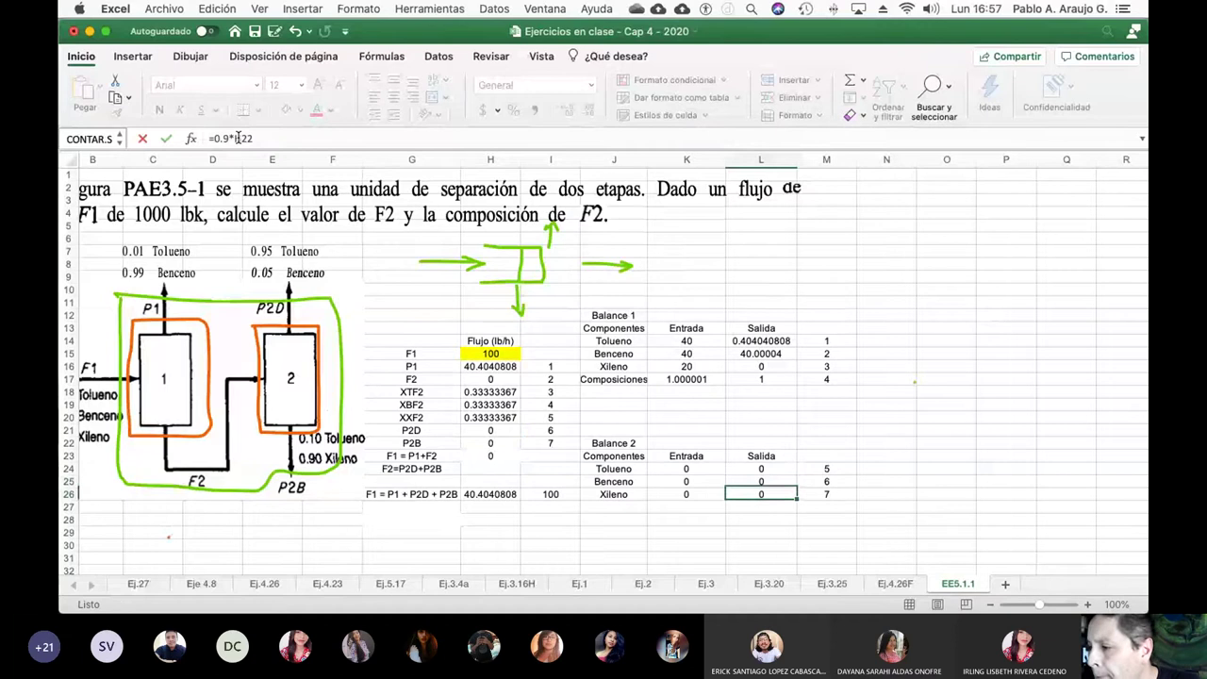
click(238, 138)
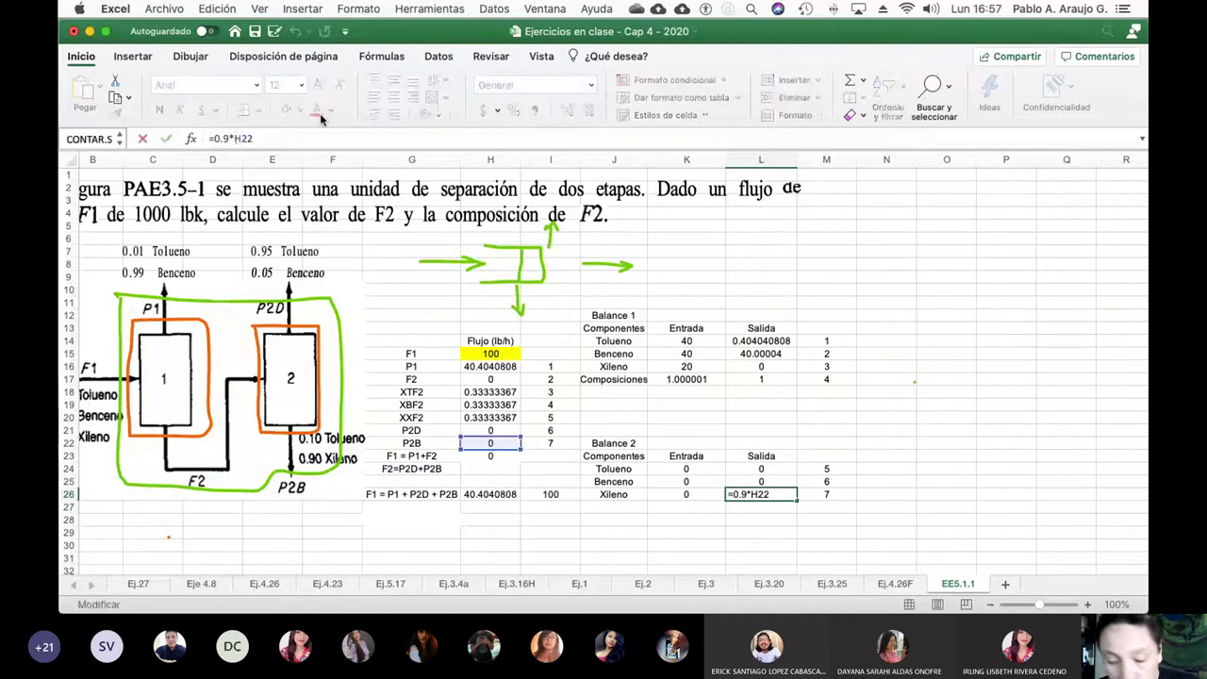
text($H$)
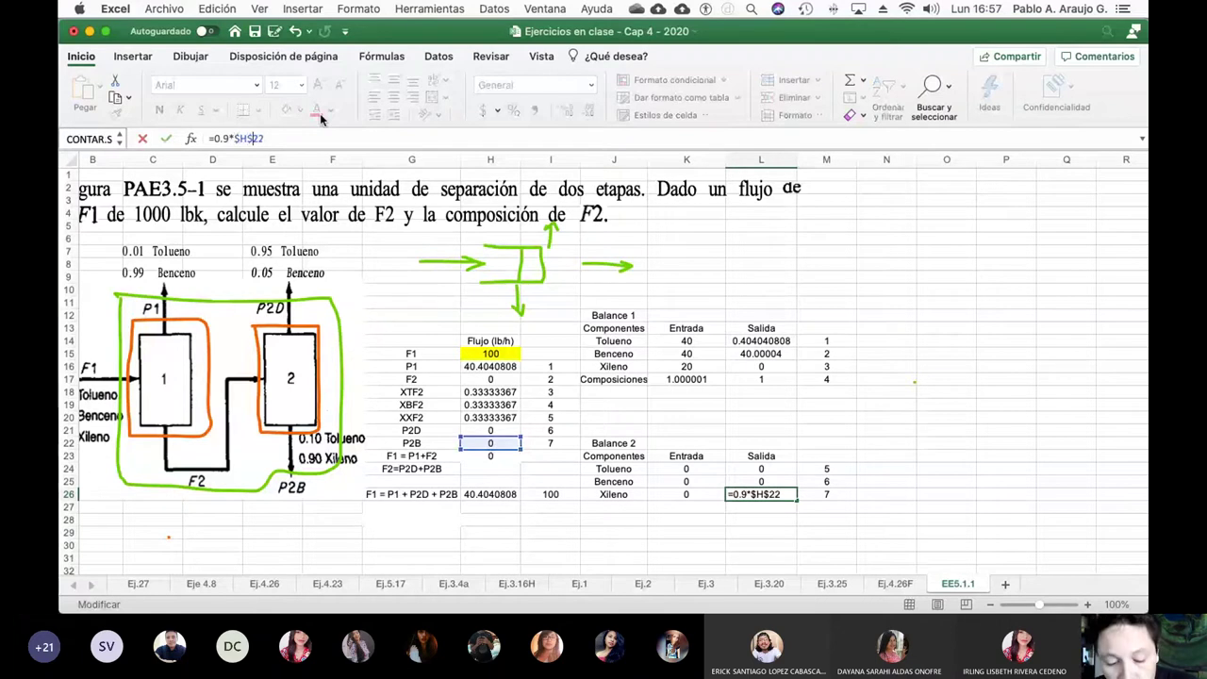
Step: Make the references in the overall balance formula in H26 absolute, giving =$H$16+$H$21+$H$22
click(491, 494)
click(216, 139)
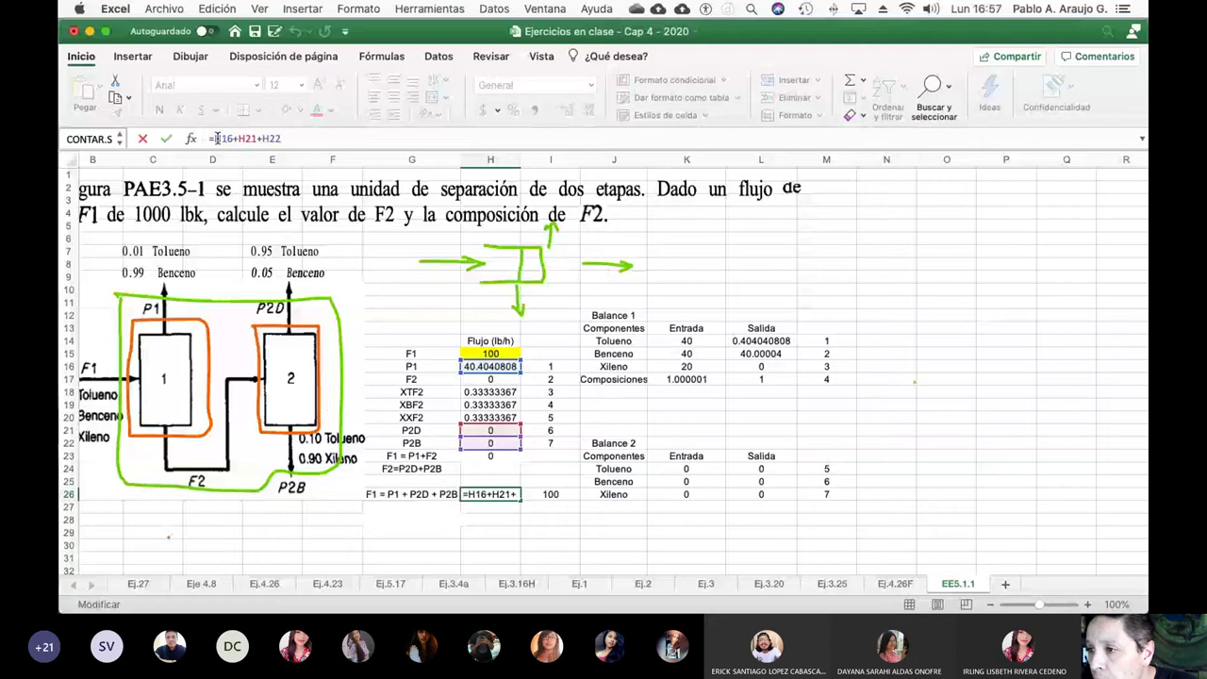
key(super+t)
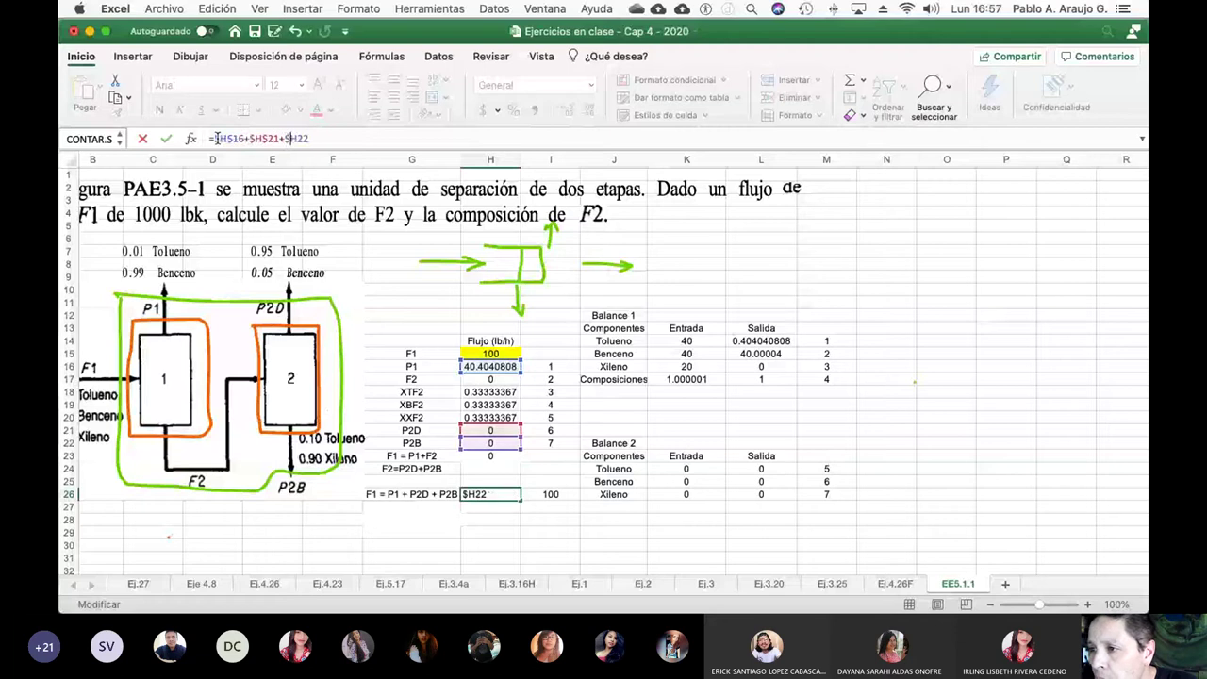
text($)
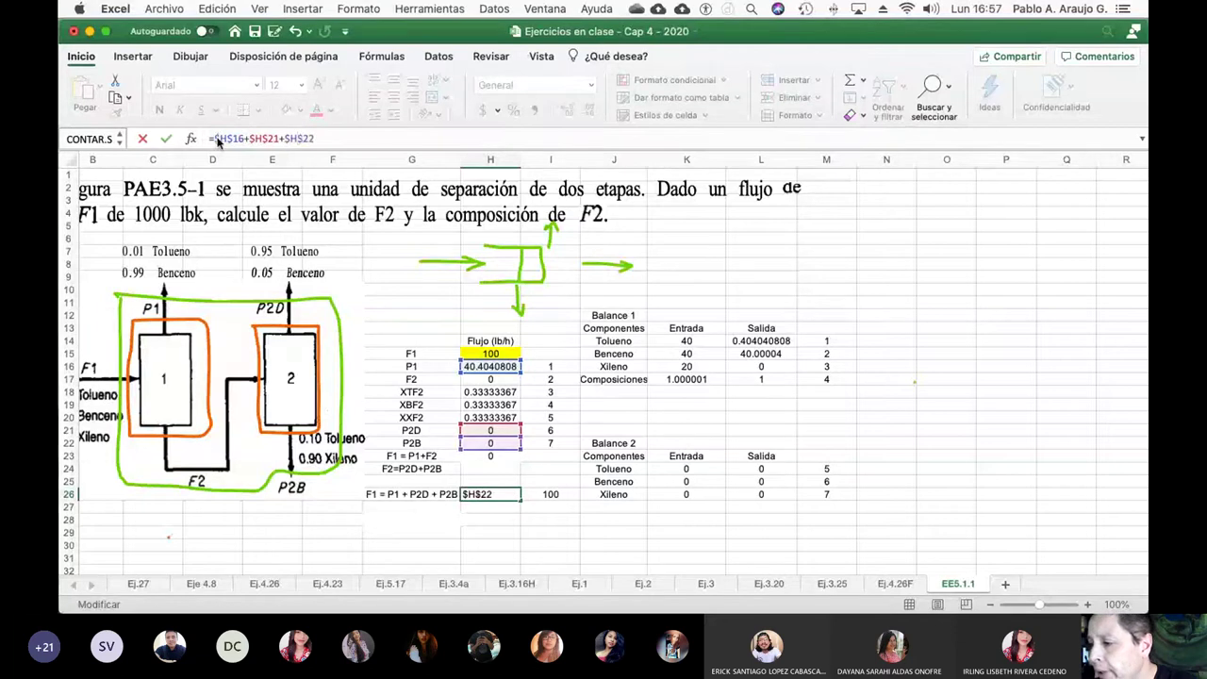
key(Return)
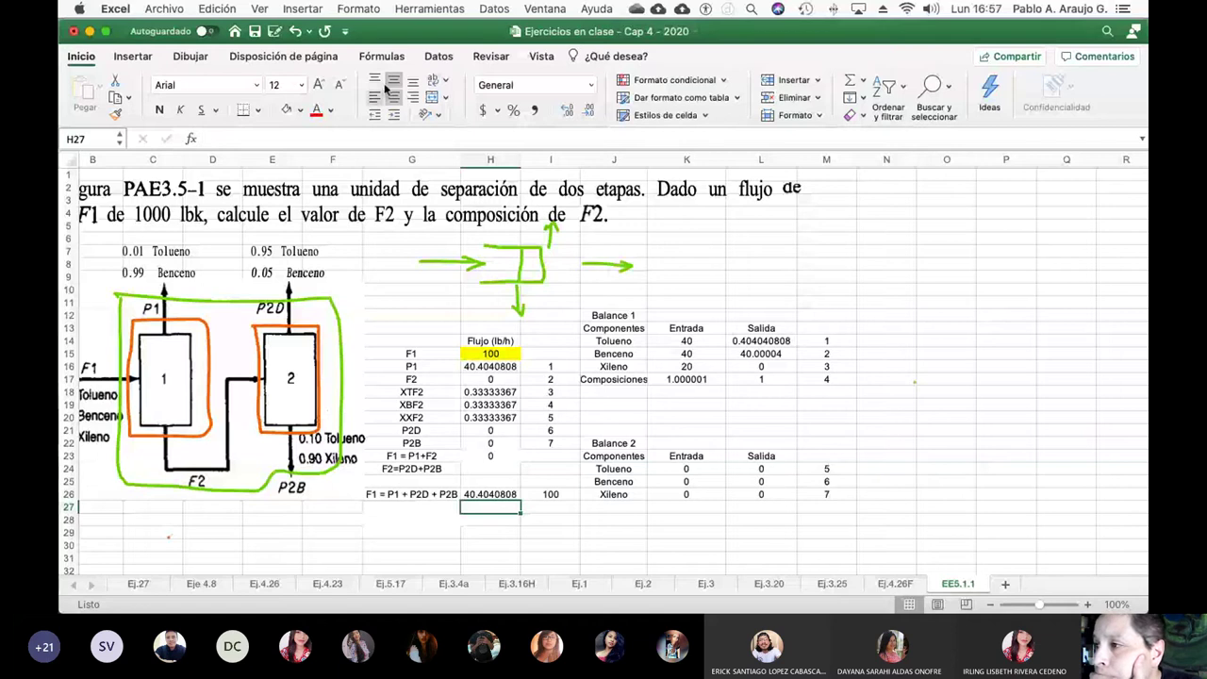
Step: Run Solver again with GRG Nonlinear for H26 equal to 100, varying H16:H22 under the existing component balance constraints
click(458, 10)
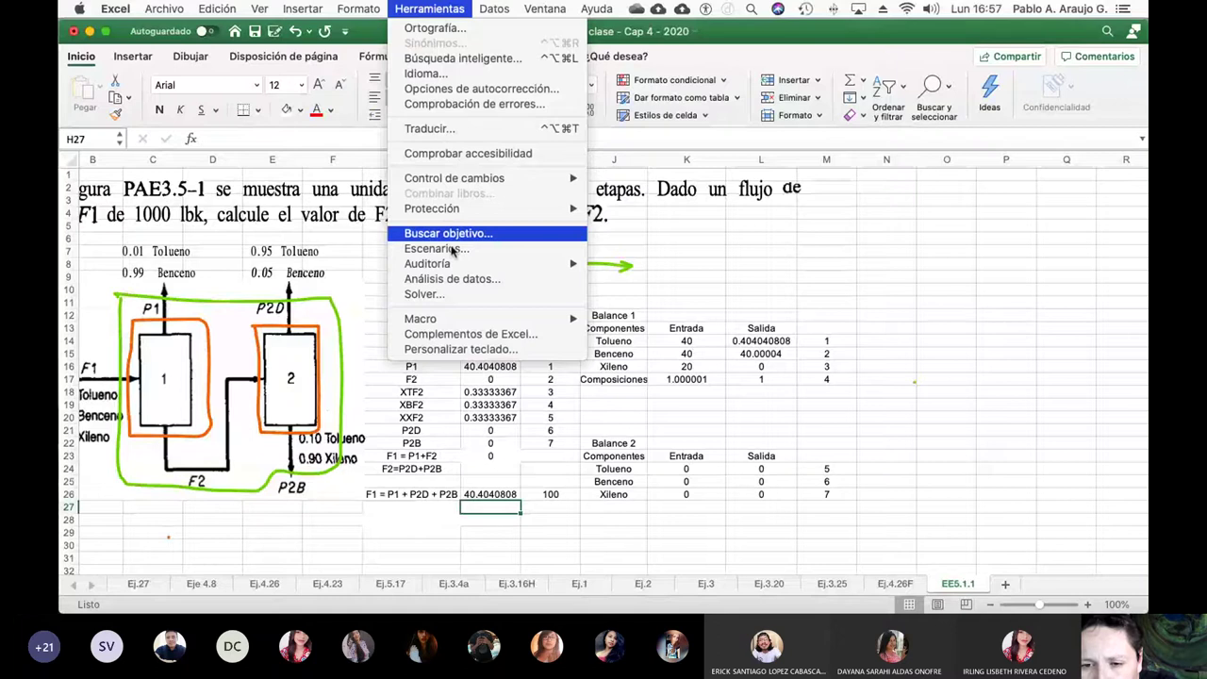
click(426, 293)
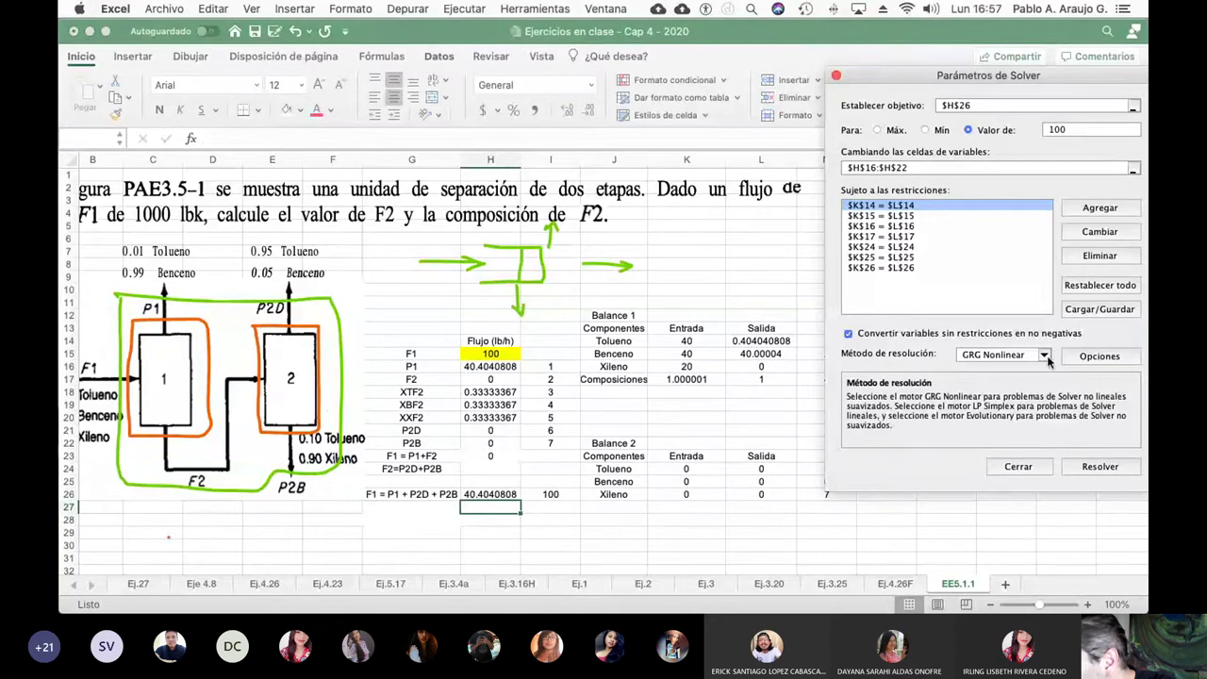
click(1104, 468)
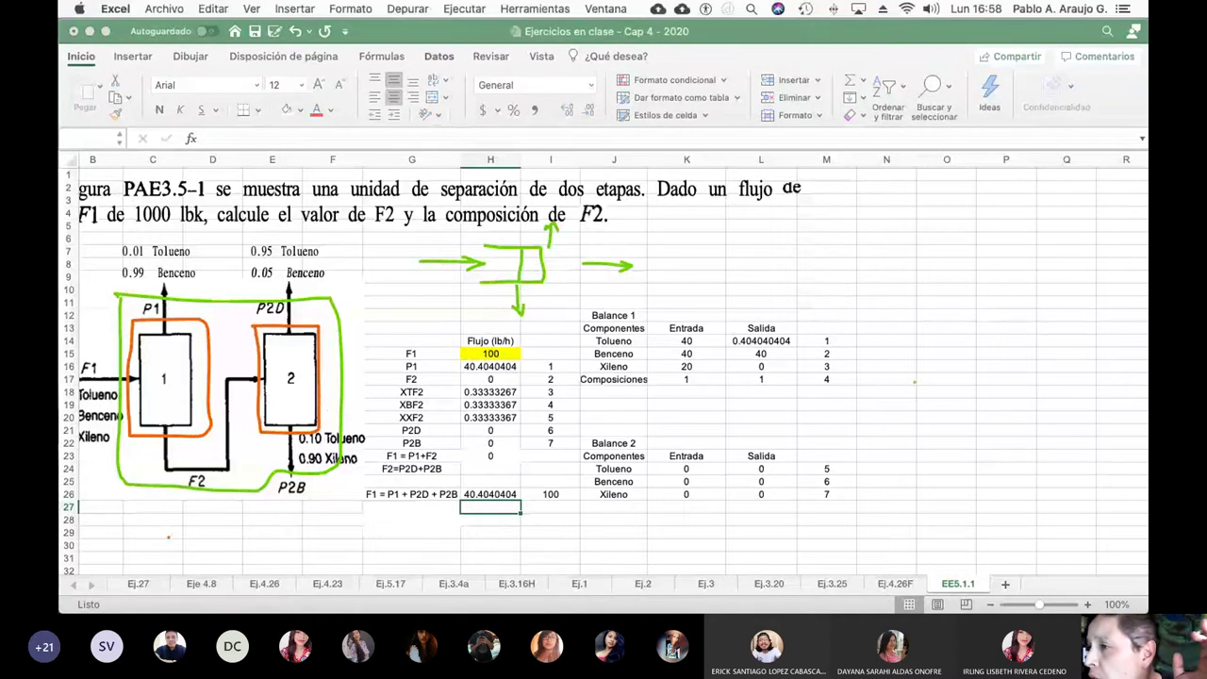
Step: Rerun Solver for H26 equal to 100 with the Evolutionary method, varying H16:H22 under the existing constraints
click(452, 11)
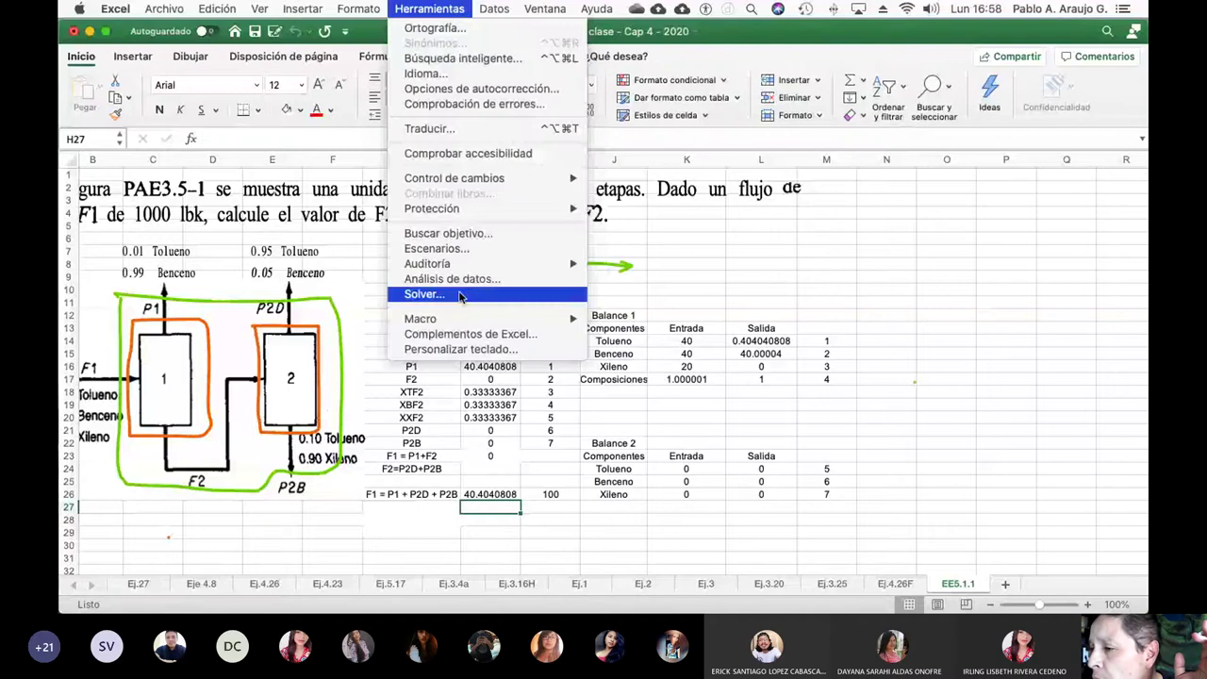
click(424, 293)
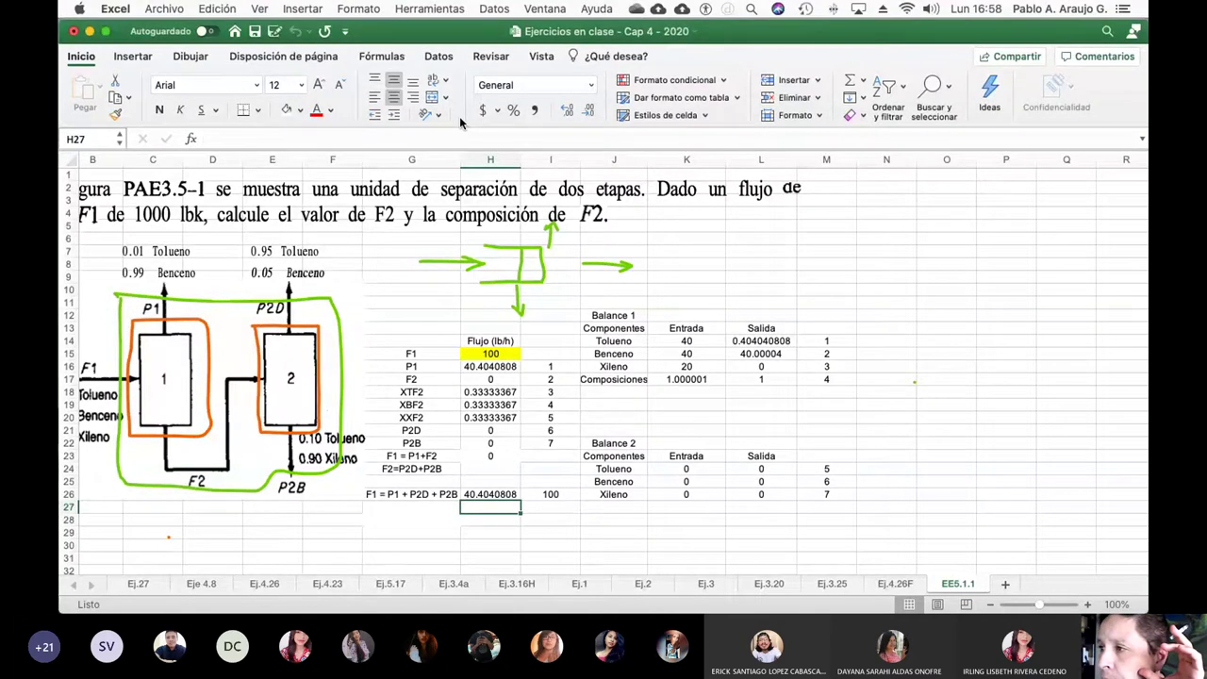
click(403, 9)
click(443, 291)
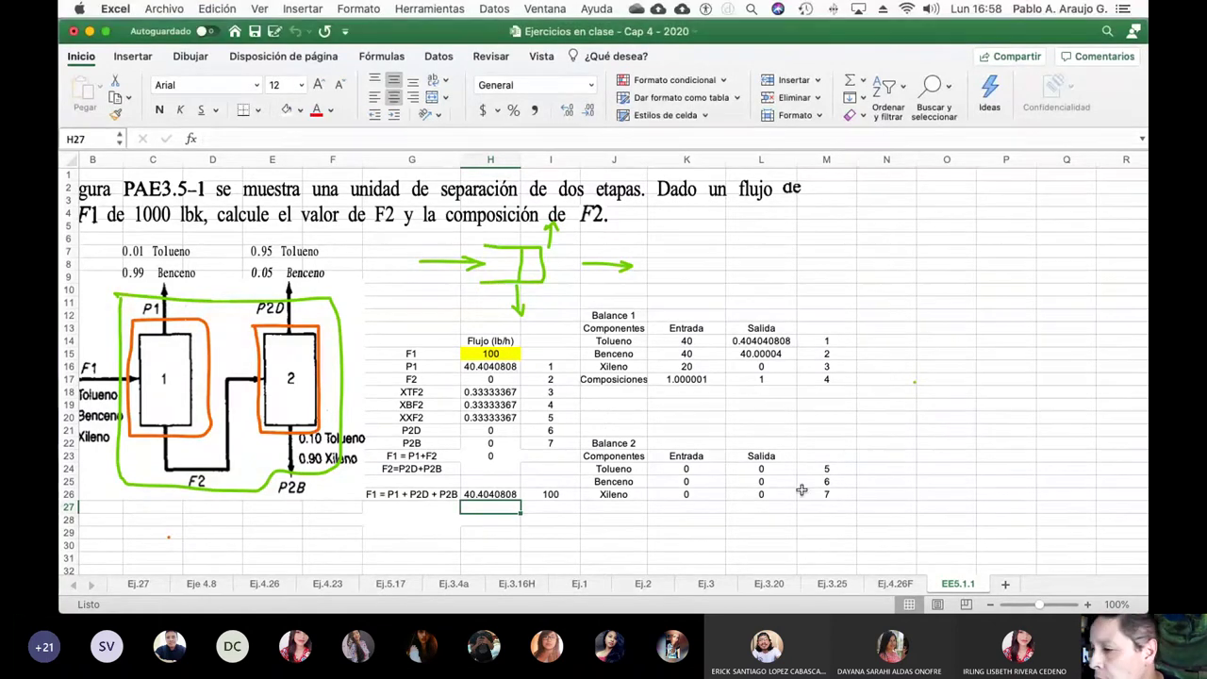
click(919, 429)
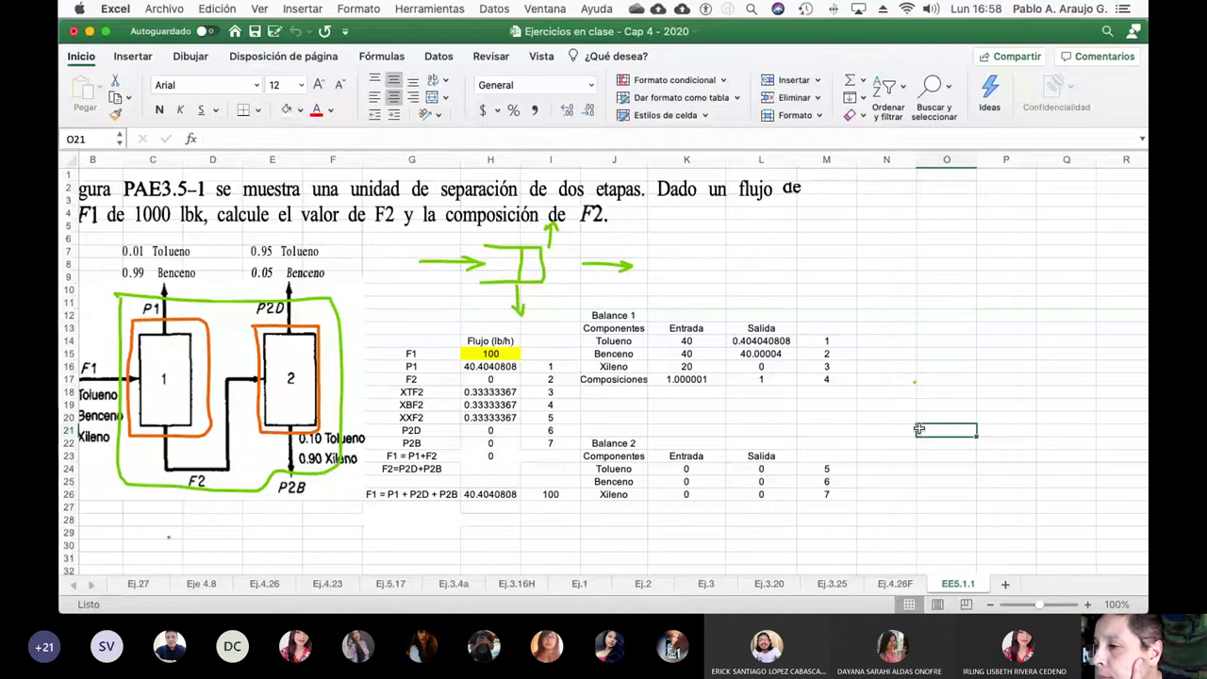
scroll(701, 332, left, 2)
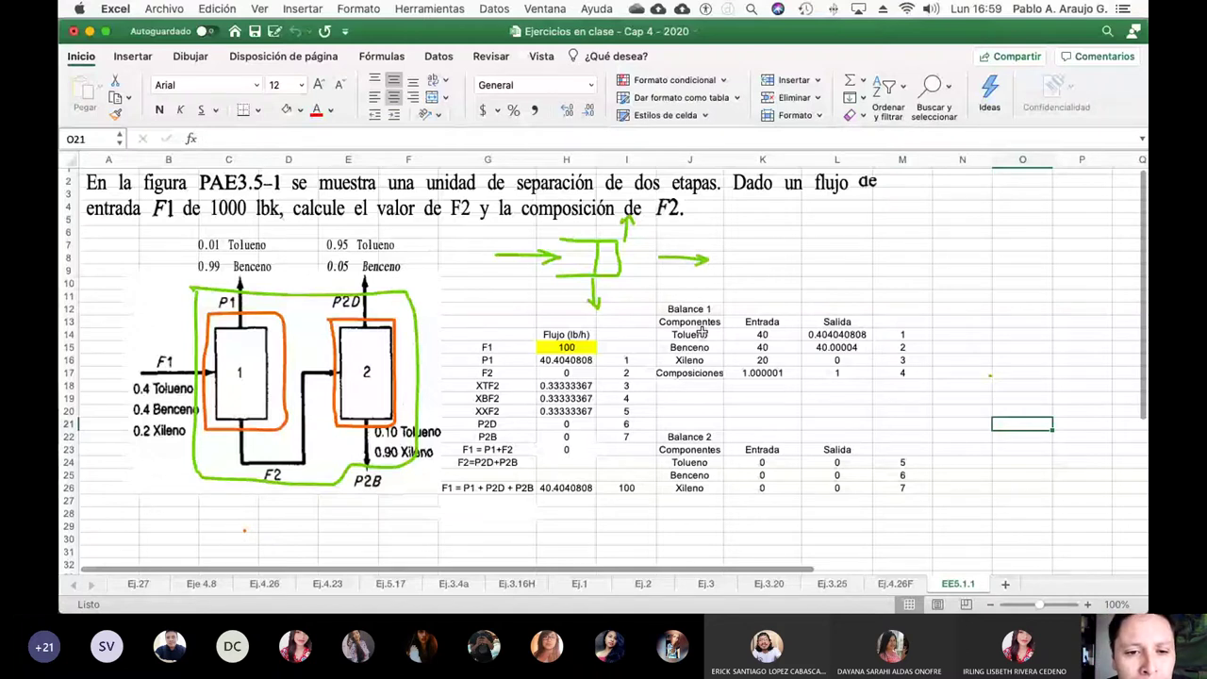
scroll(701, 334, up, 1)
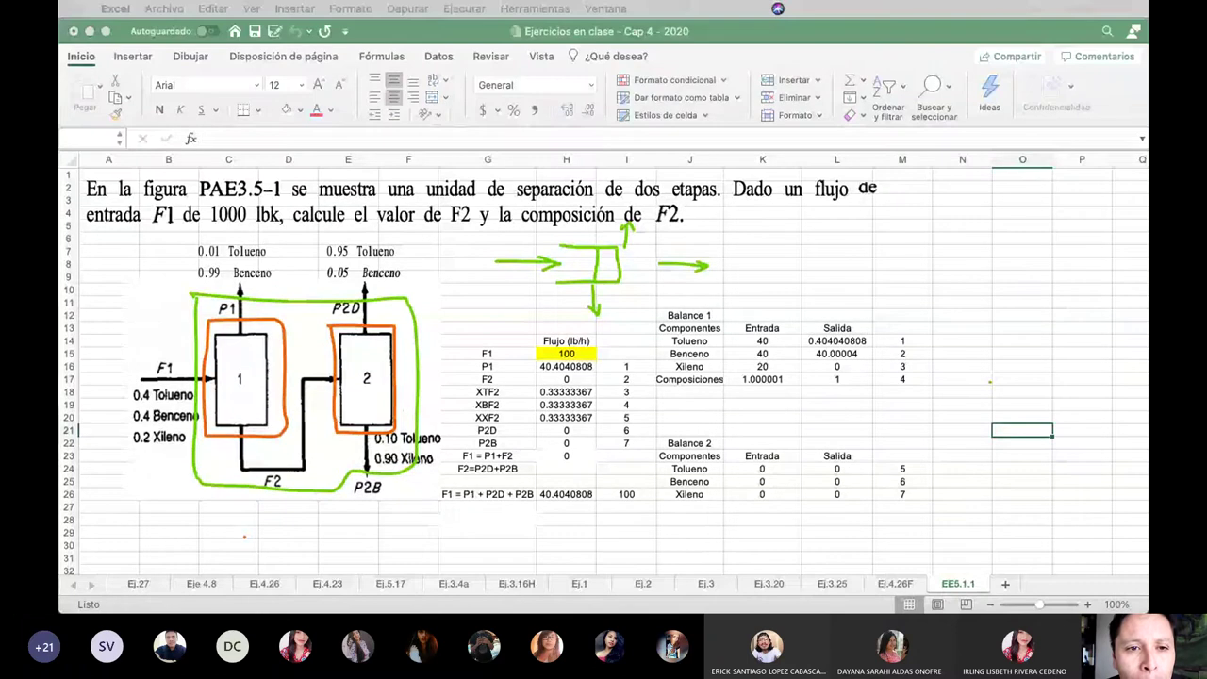
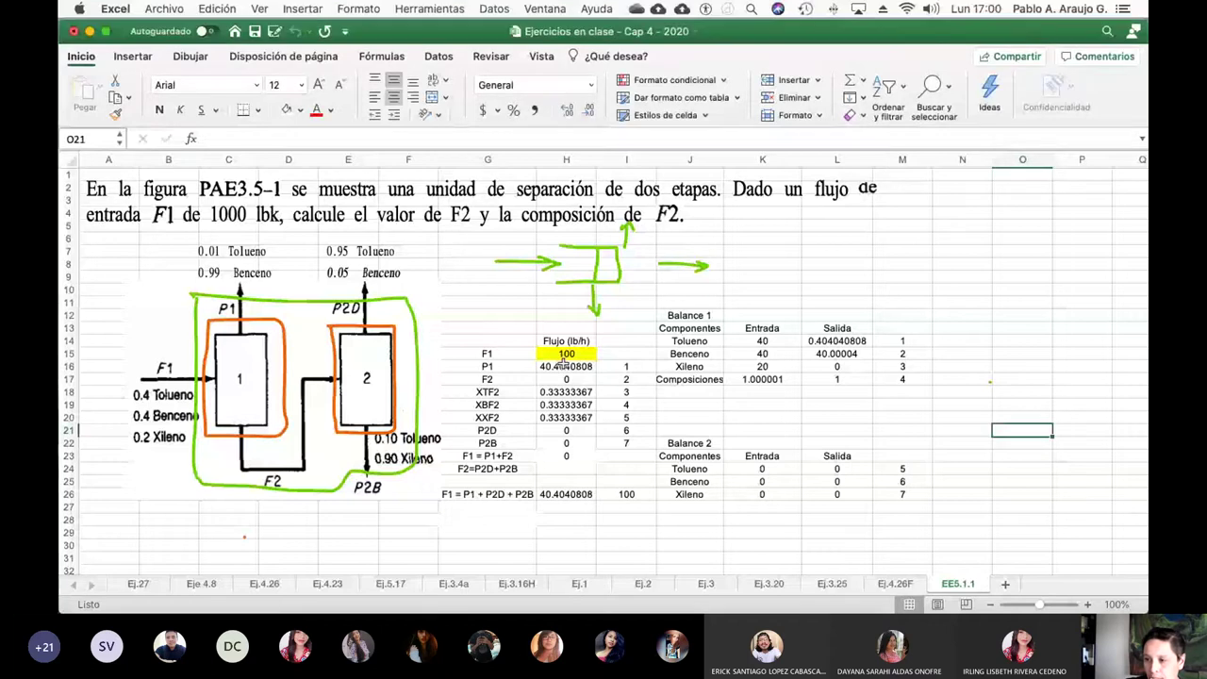
Step: Reset the variable cells H16:H22 to 0, covering P1, F2, the F2 compositions, P2D and P2B
click(562, 366)
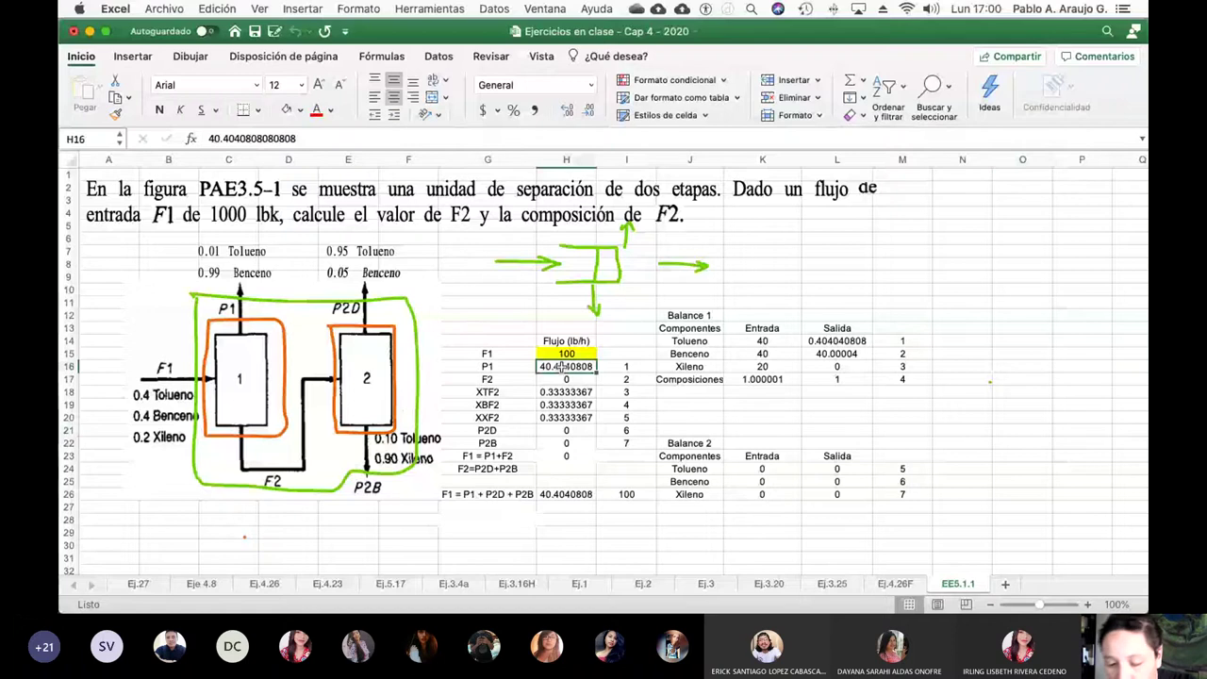
text(0)
key(Return)
key(Return)
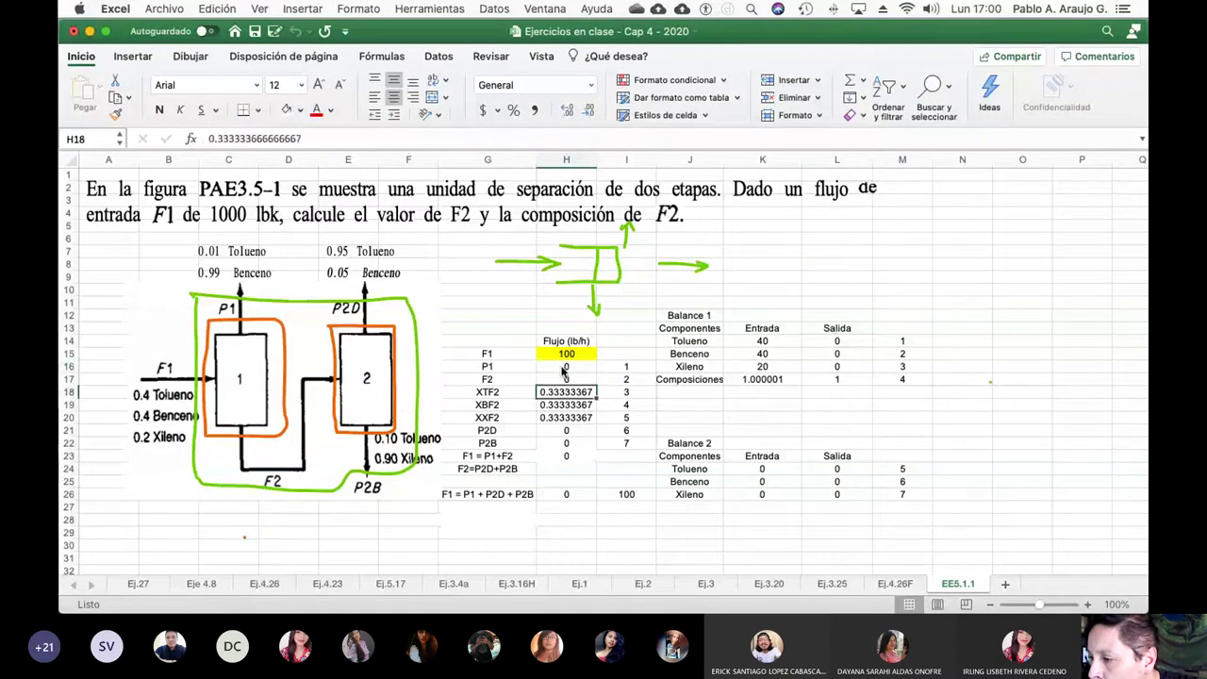
key(Down)
key(Down)
key(Down)
key(Down)
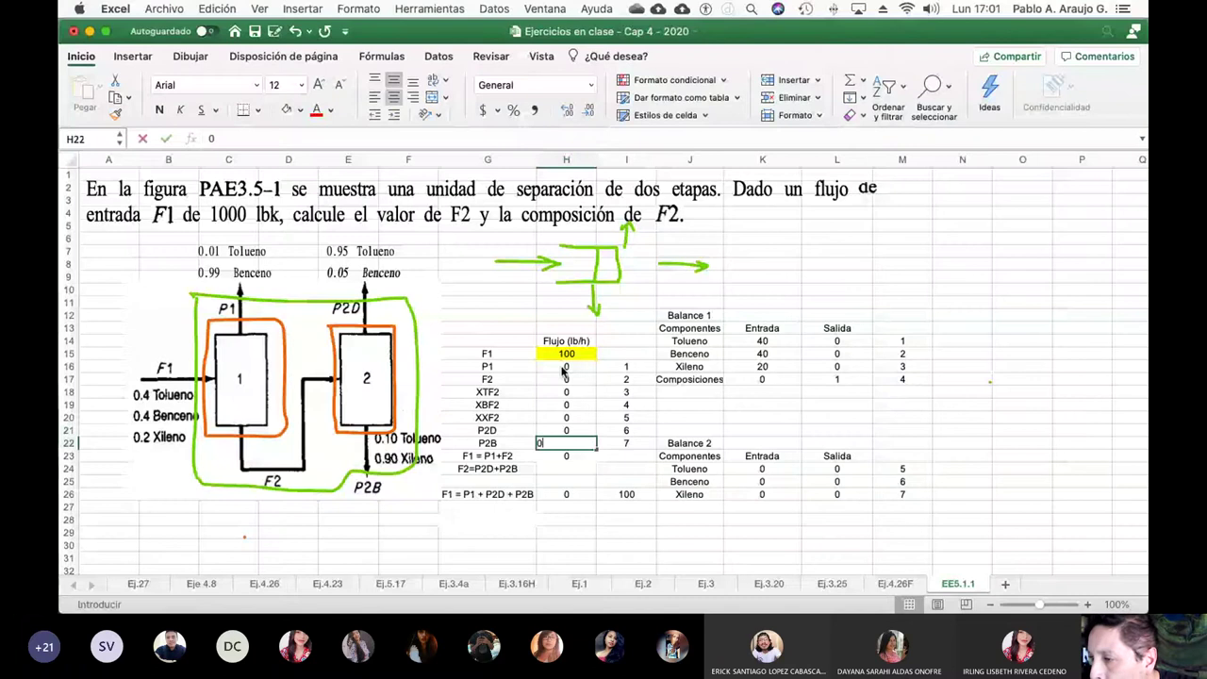
key(Down)
Step: Subtract the F1 flow of 100 in the overall balance formula in H26 and set its target value in I26 to 0
key(Down)
key(Down)
key(Down)
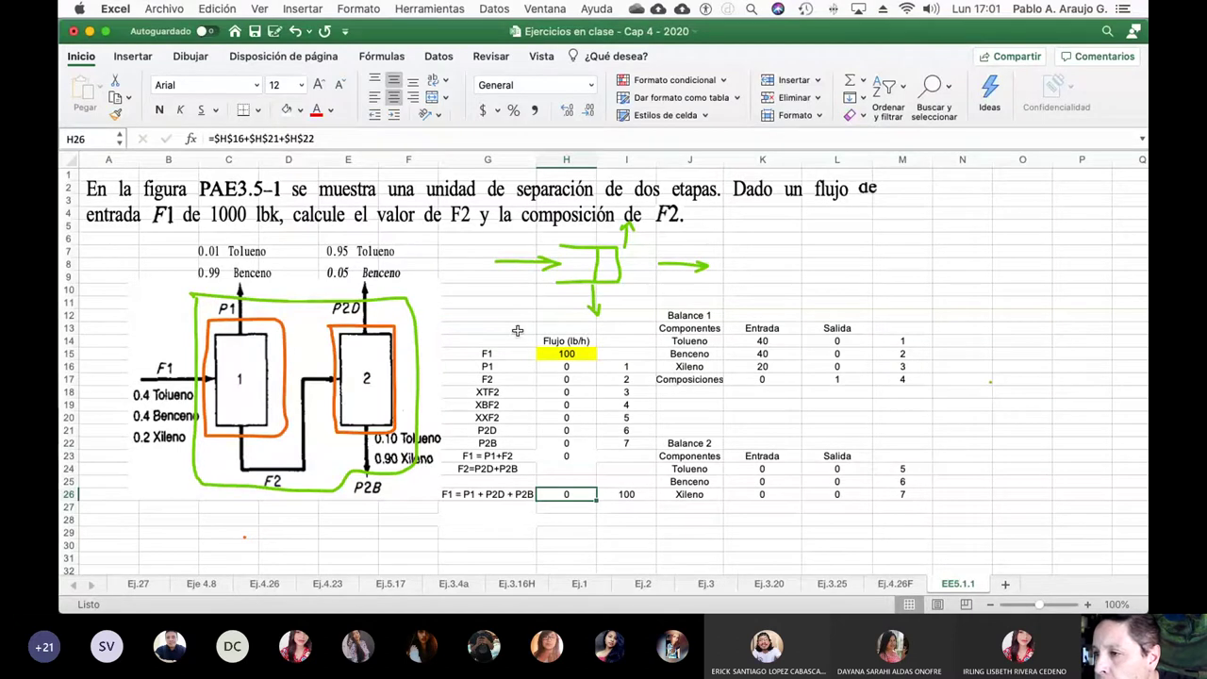
click(355, 138)
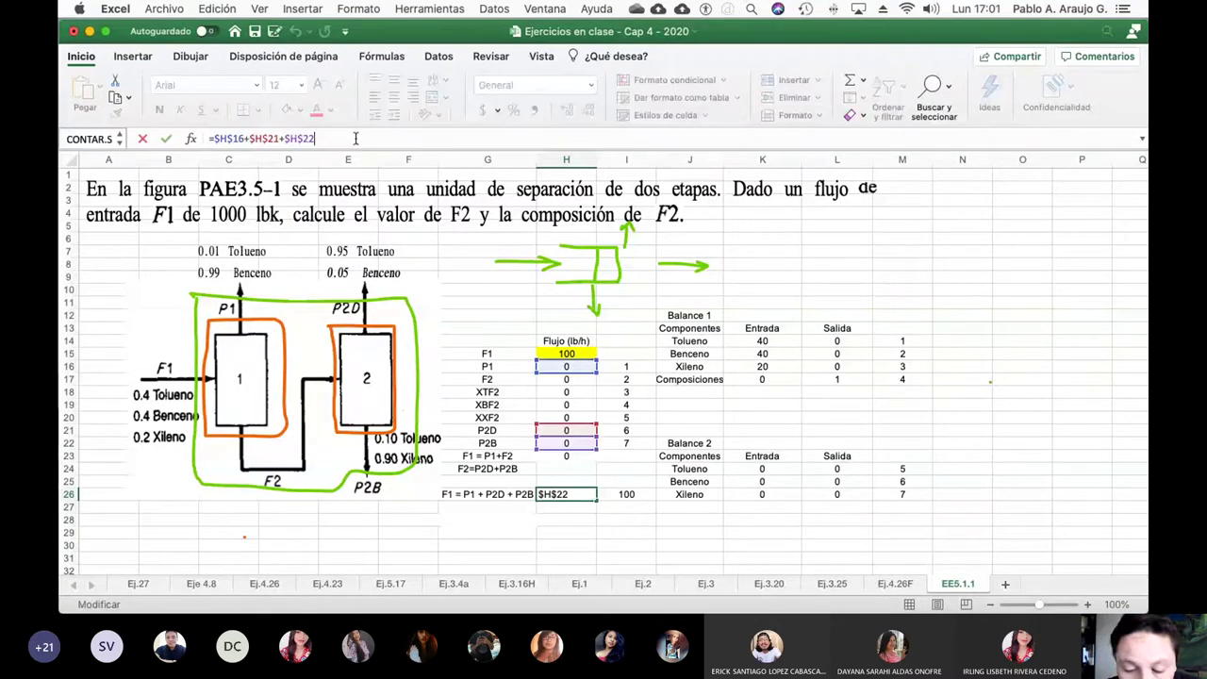
key(Return)
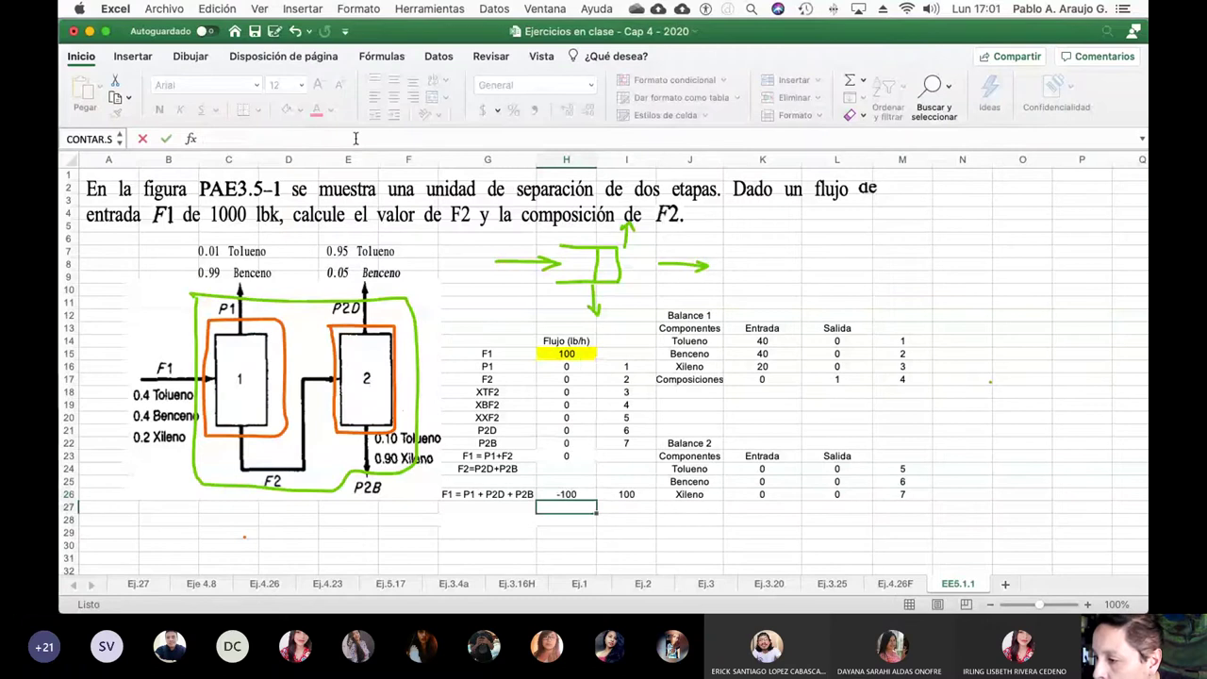
key(Right)
text(+)
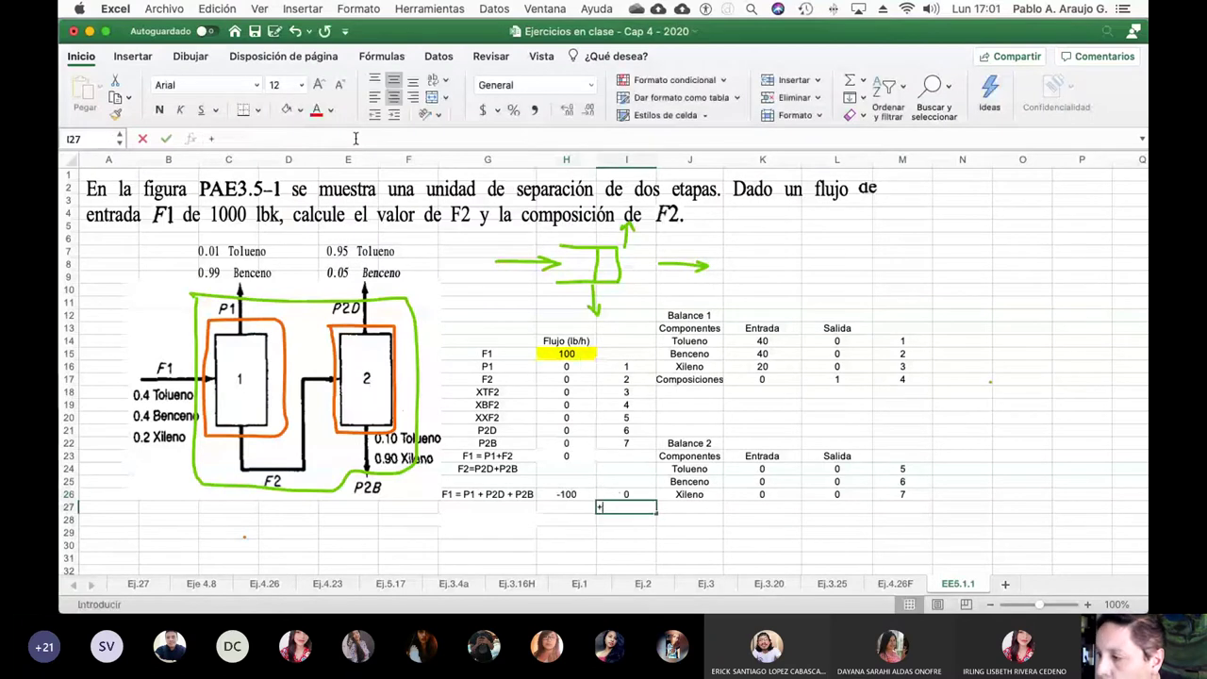
key(Escape)
key(Up)
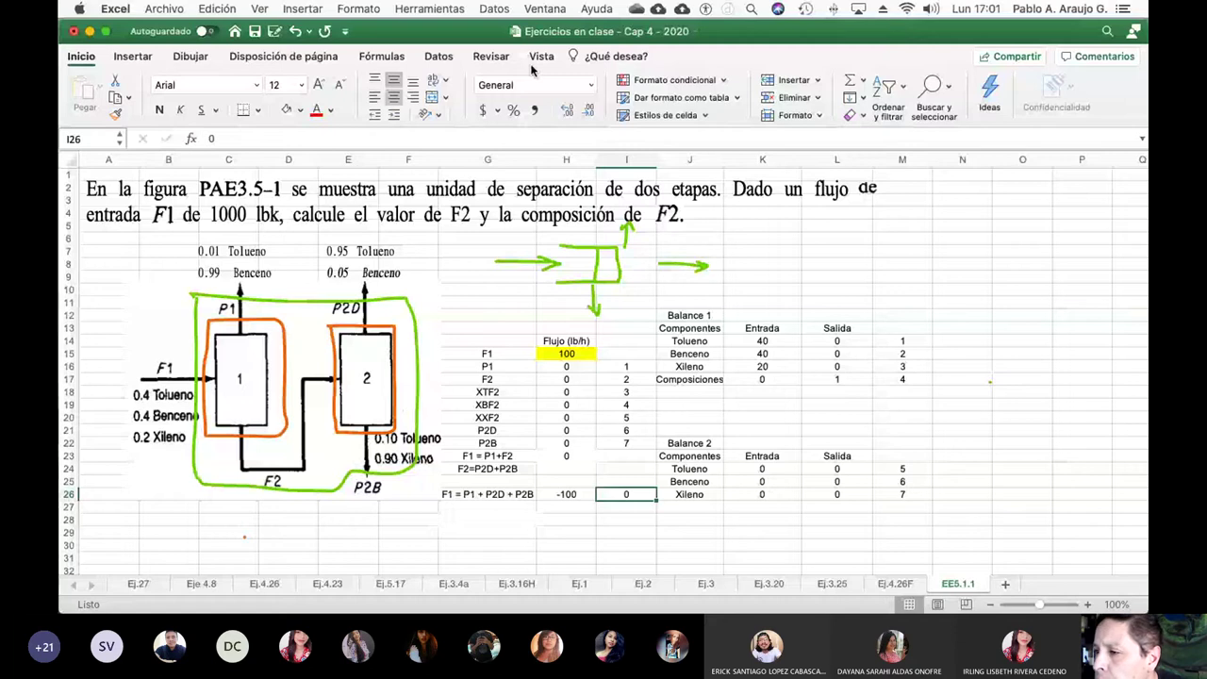
Step: Set the Solver target for H26 to a value of 0 and choose GRG Nonlinear as the solving method
click(429, 8)
click(444, 298)
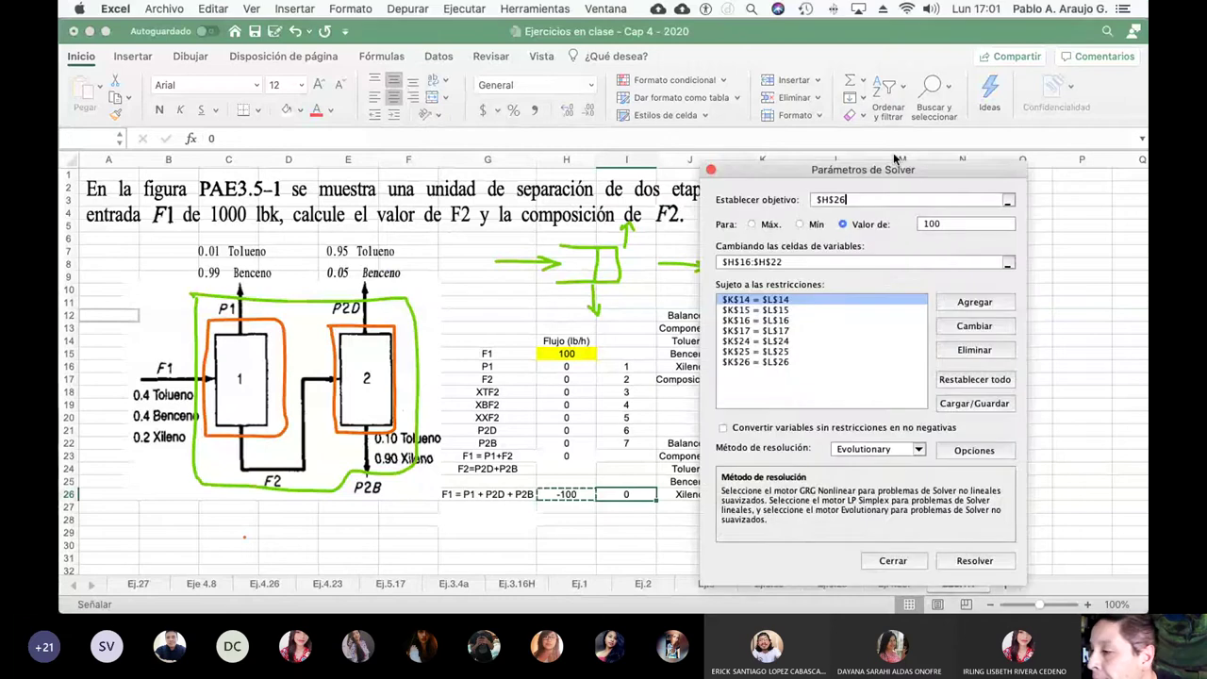
drag(871, 164, 921, 102)
click(1051, 158)
key(BackSpace)
key(BackSpace)
key(BackSpace)
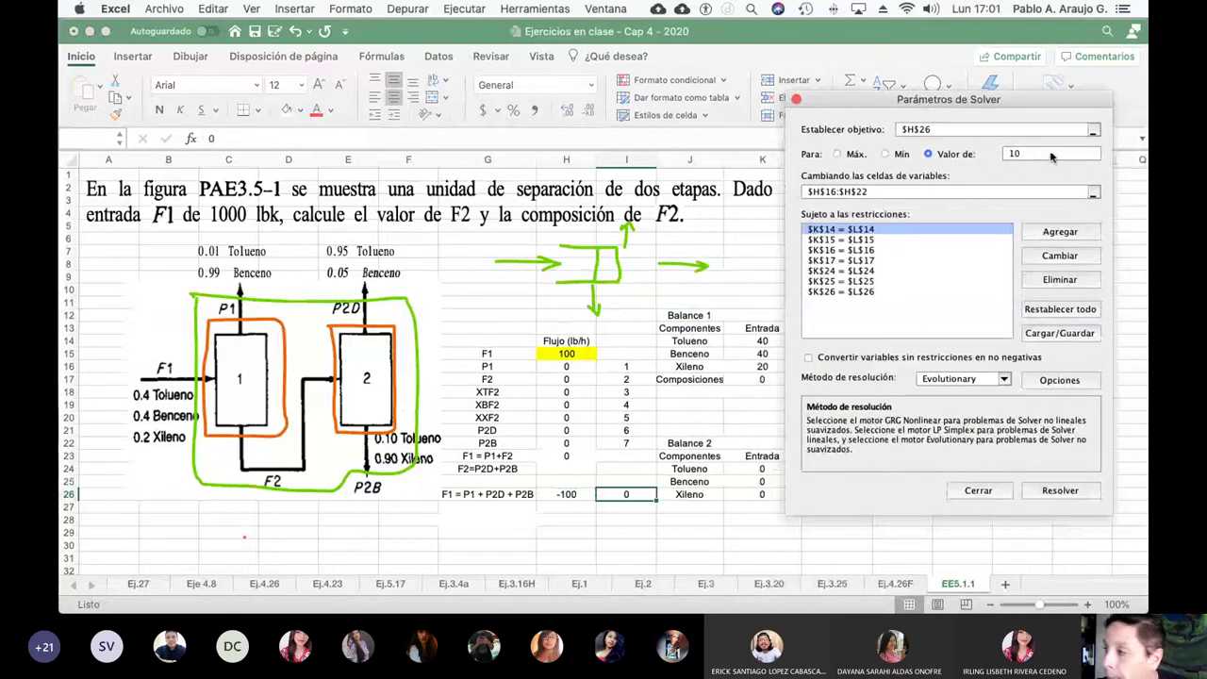
text(0)
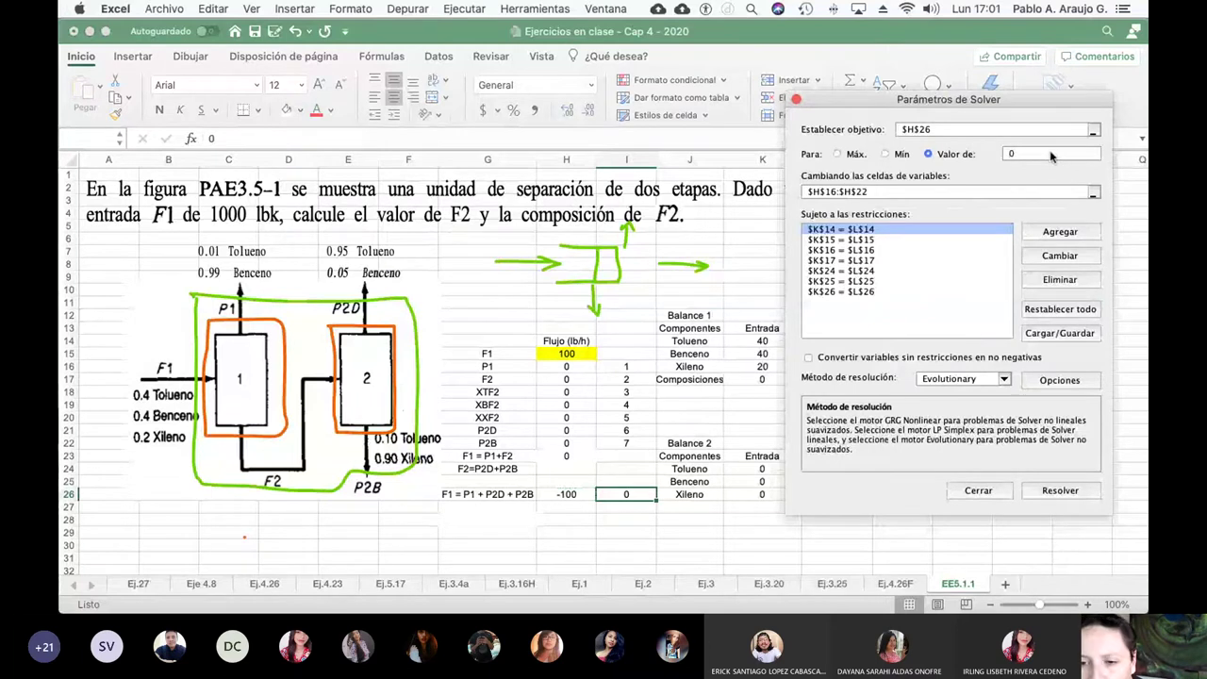
click(1002, 378)
click(952, 391)
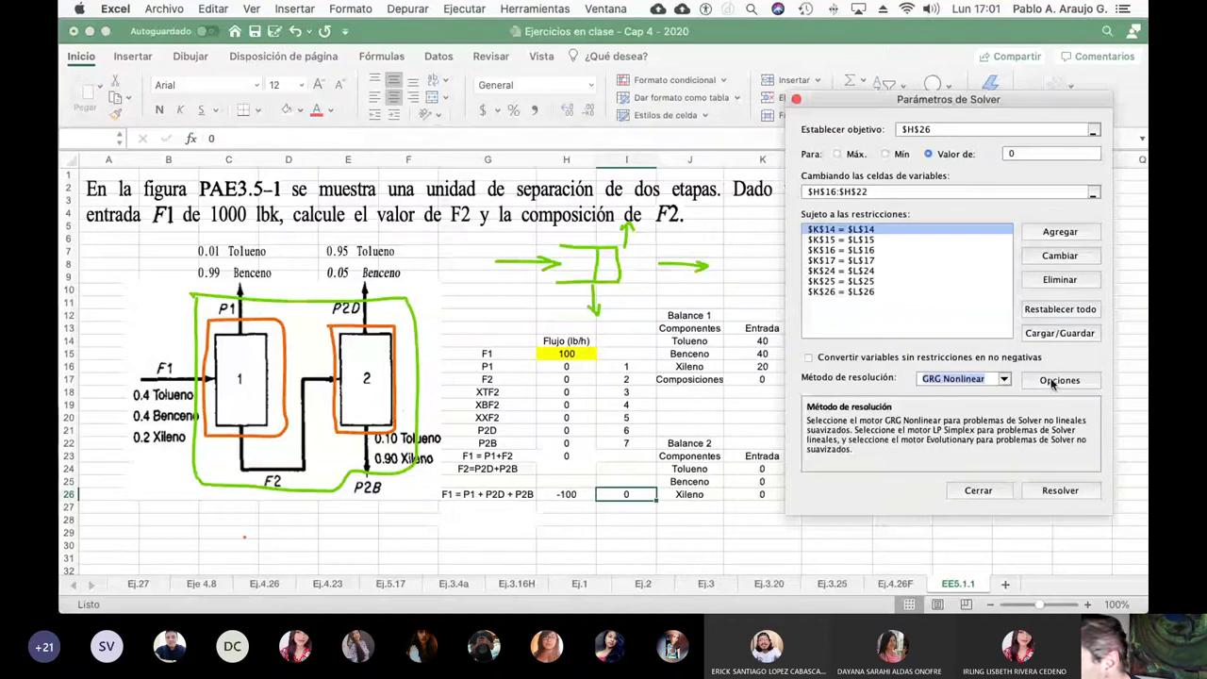
Step: Turn off automatic scaling in the Solver options, review the GRG Nonlinear and Evolutionary settings, and run Solver
click(1054, 380)
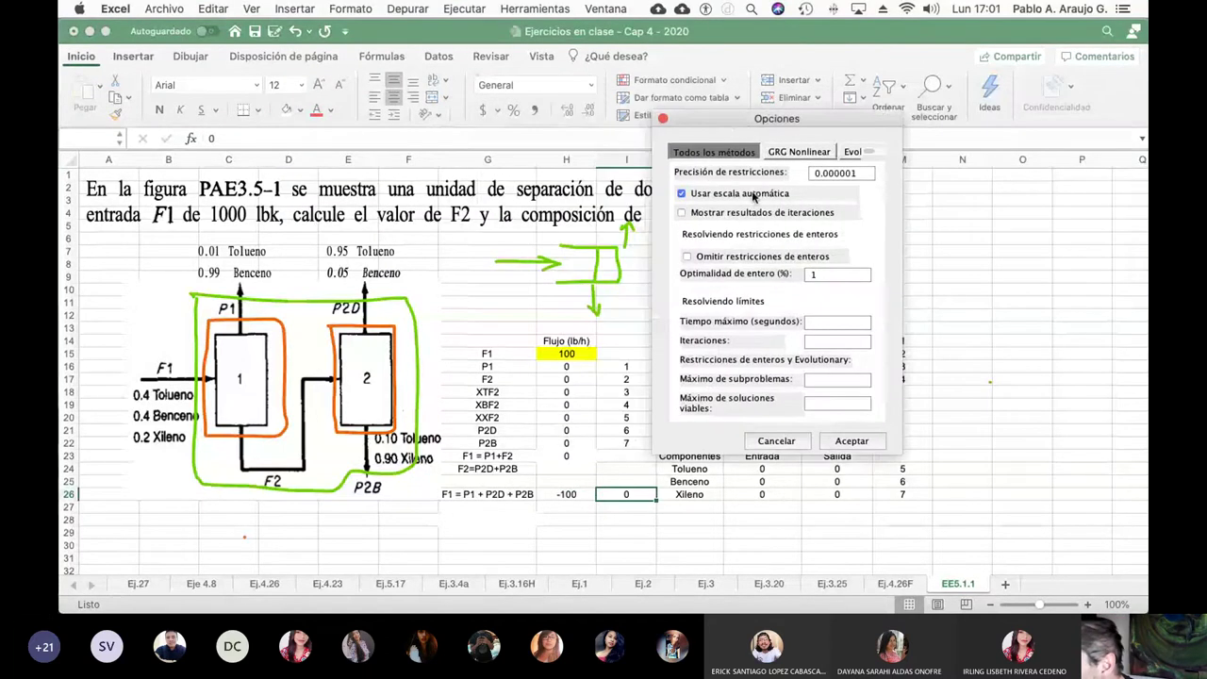
click(680, 195)
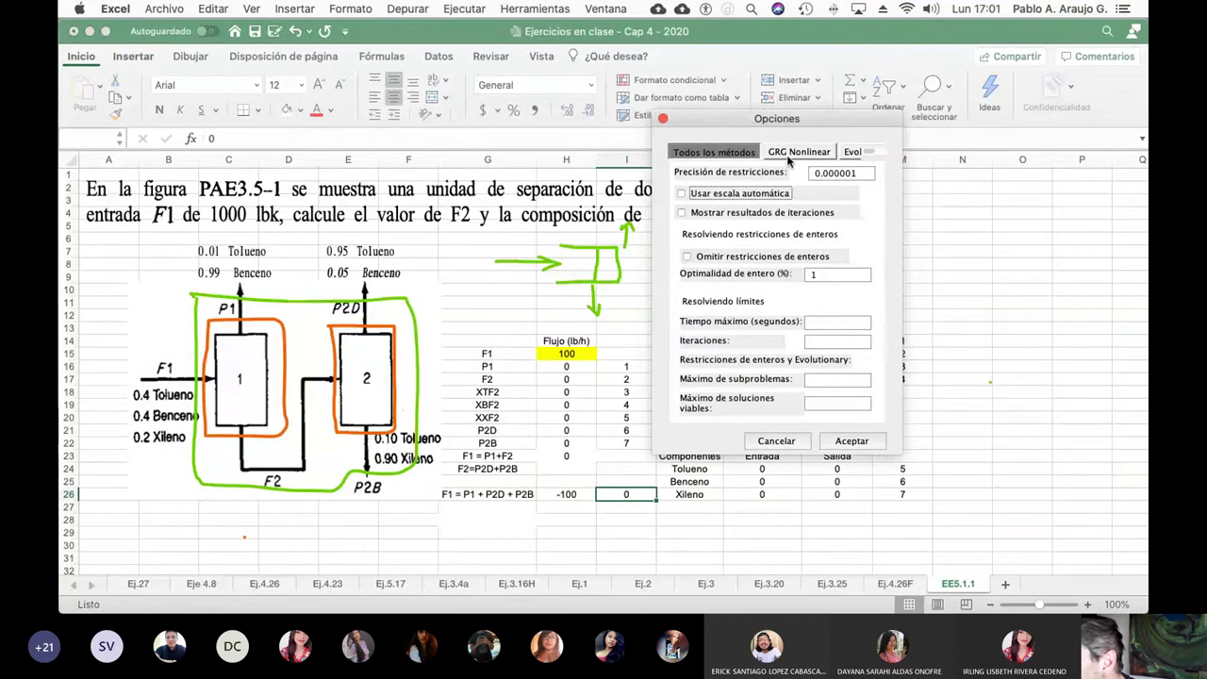
click(792, 153)
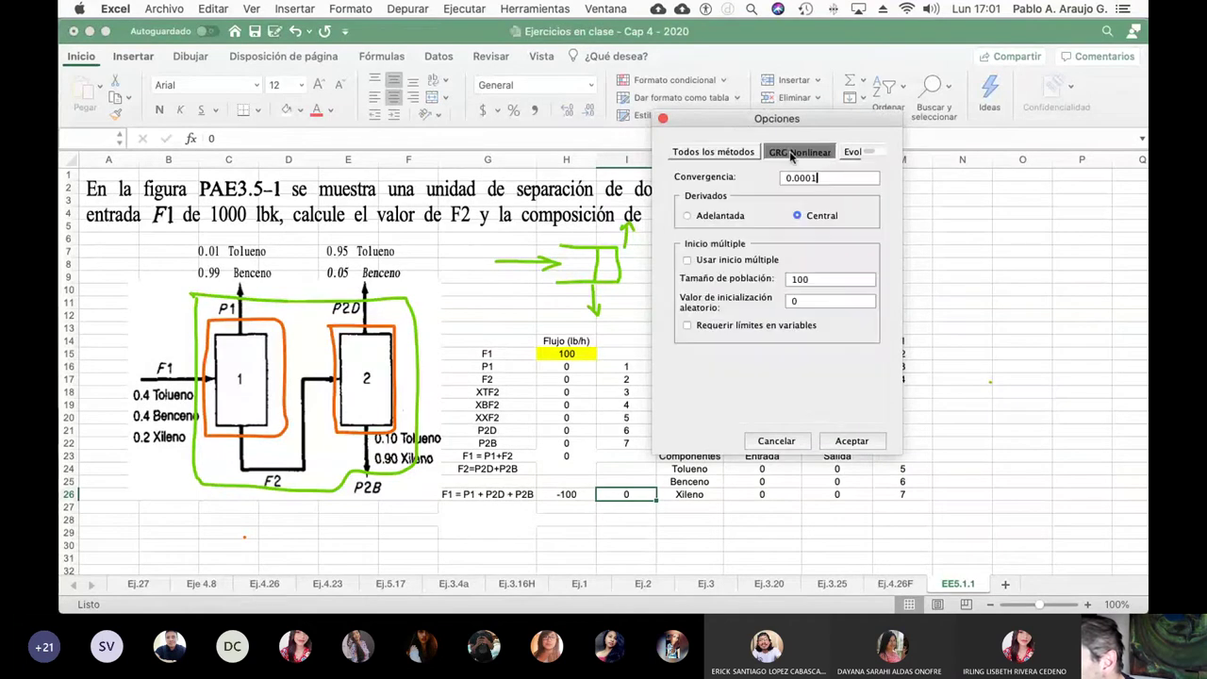
click(854, 153)
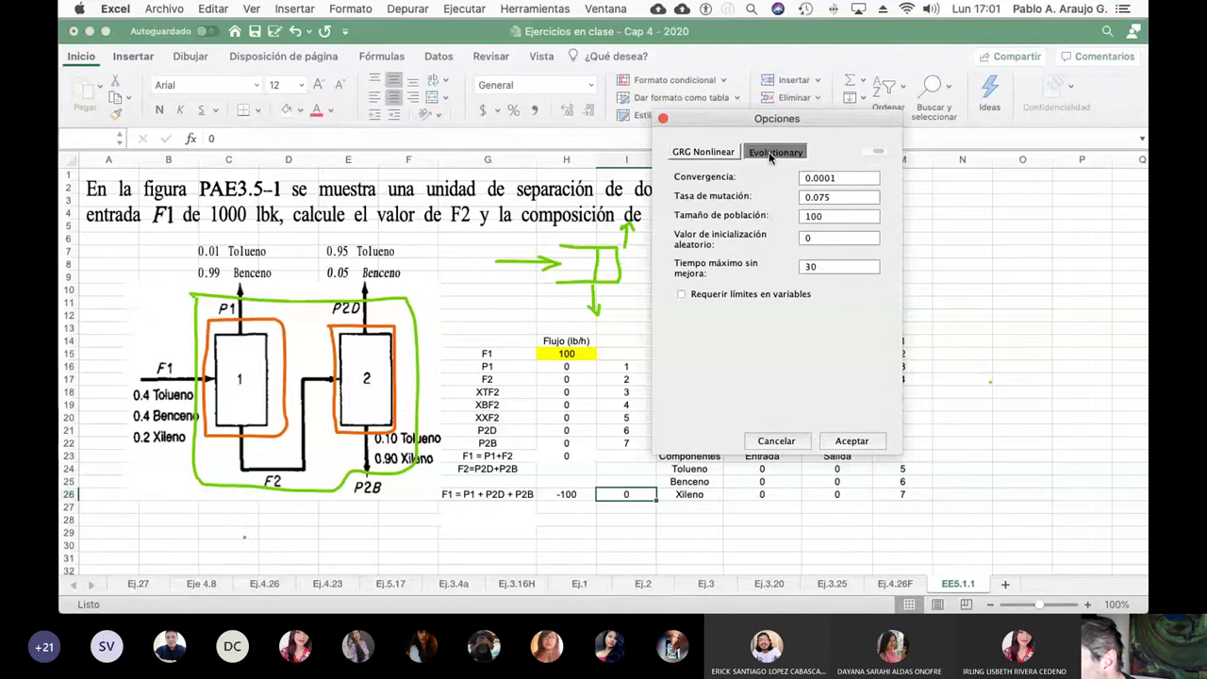
click(702, 152)
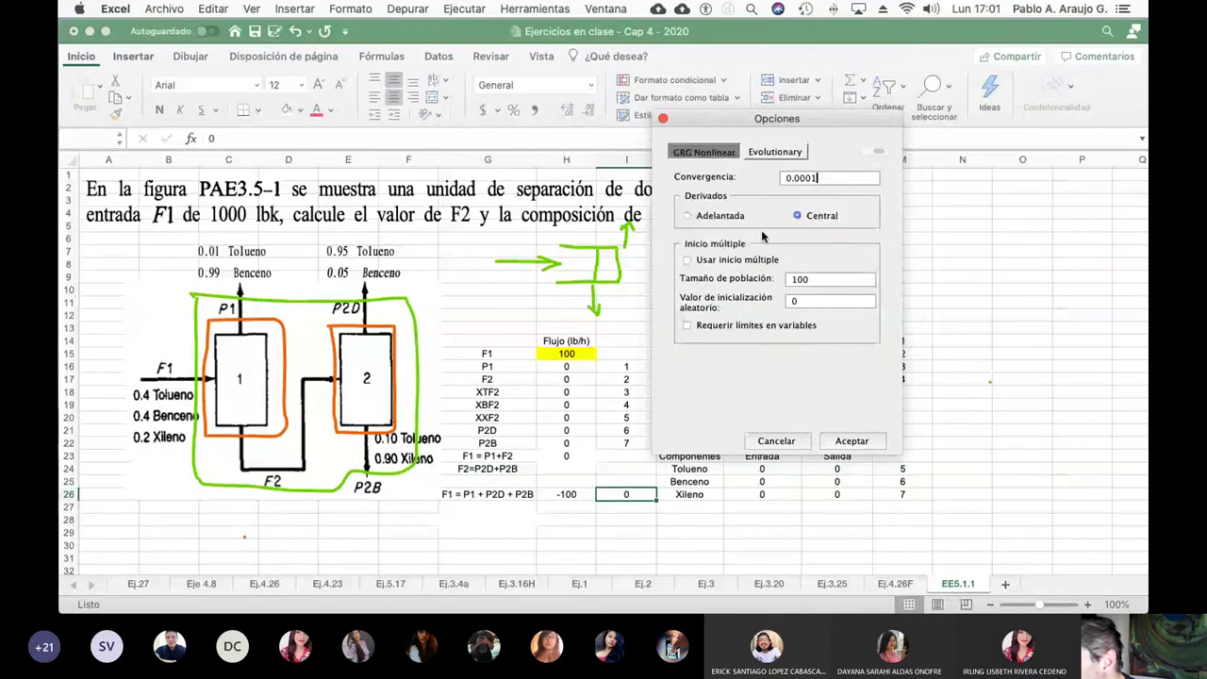
click(857, 440)
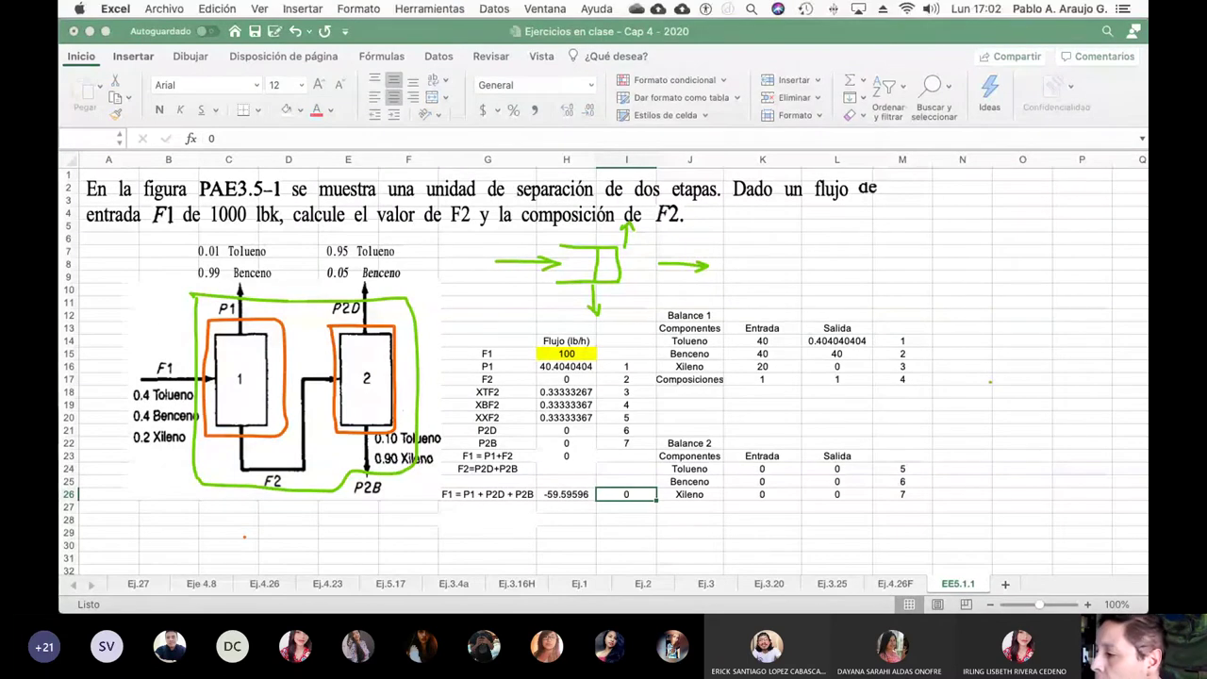
Step: Restore the values from before the Solver run and widen column J slightly
click(1143, 407)
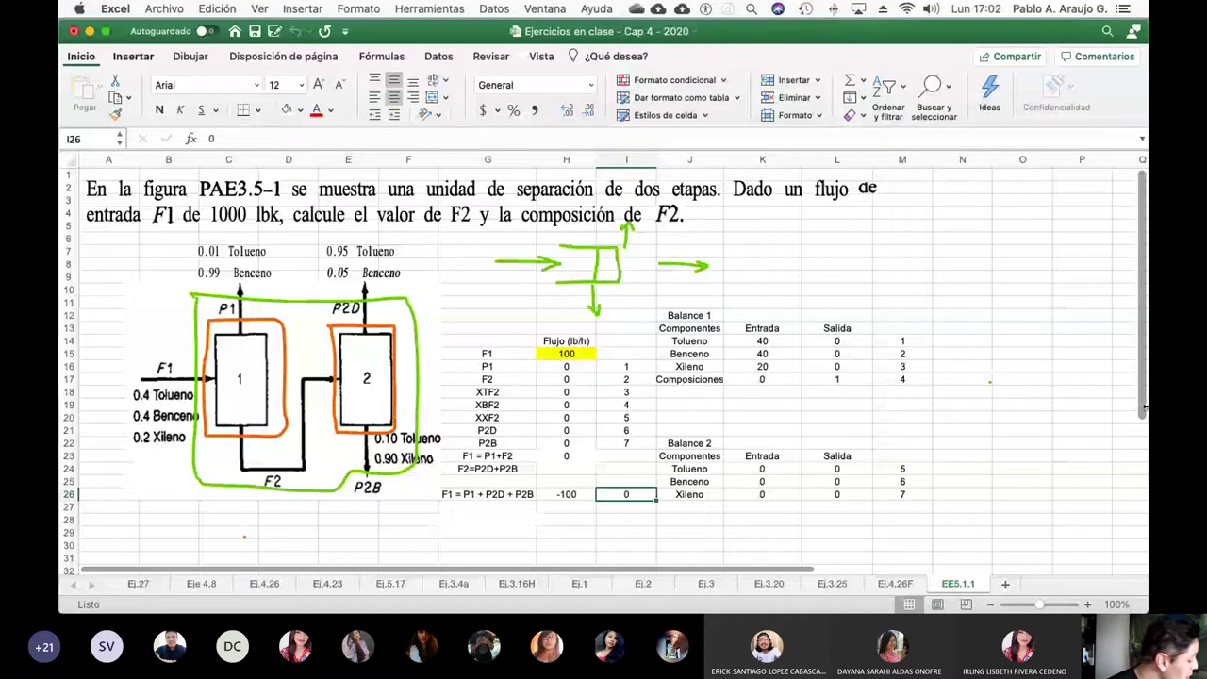
click(1026, 392)
drag(719, 158, 735, 158)
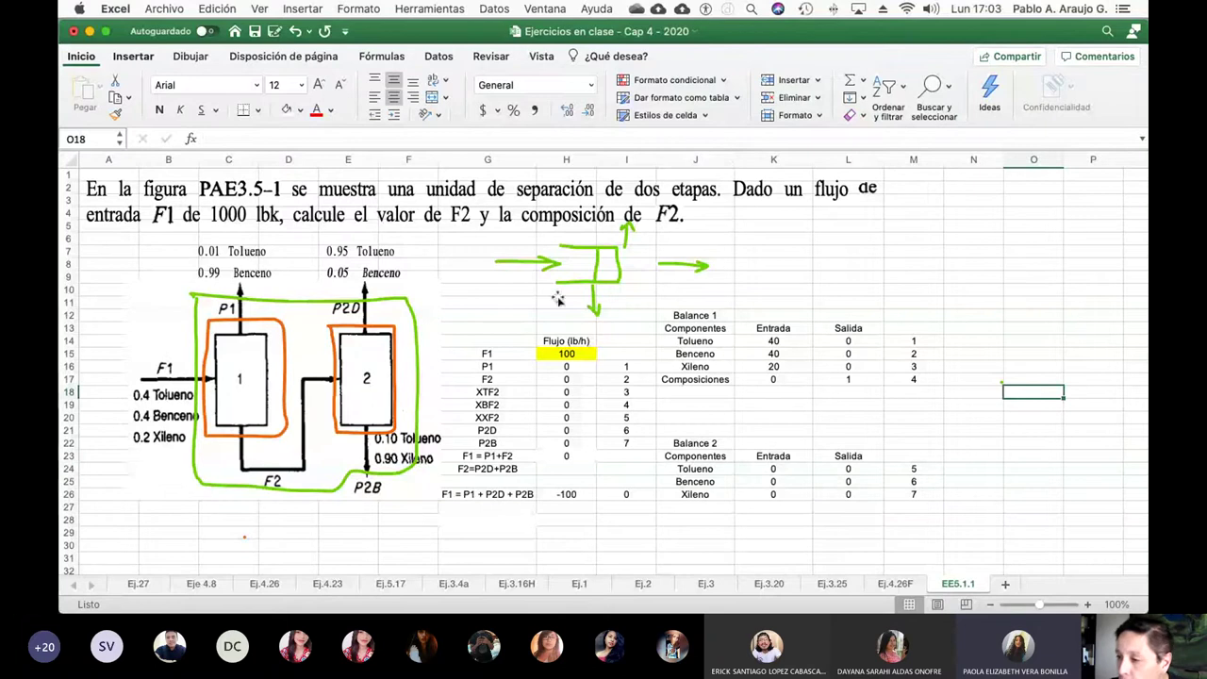
Step: Review the Solver objective, variable cells, constraints and method against the balance tables, and close the dialog without solving
click(581, 367)
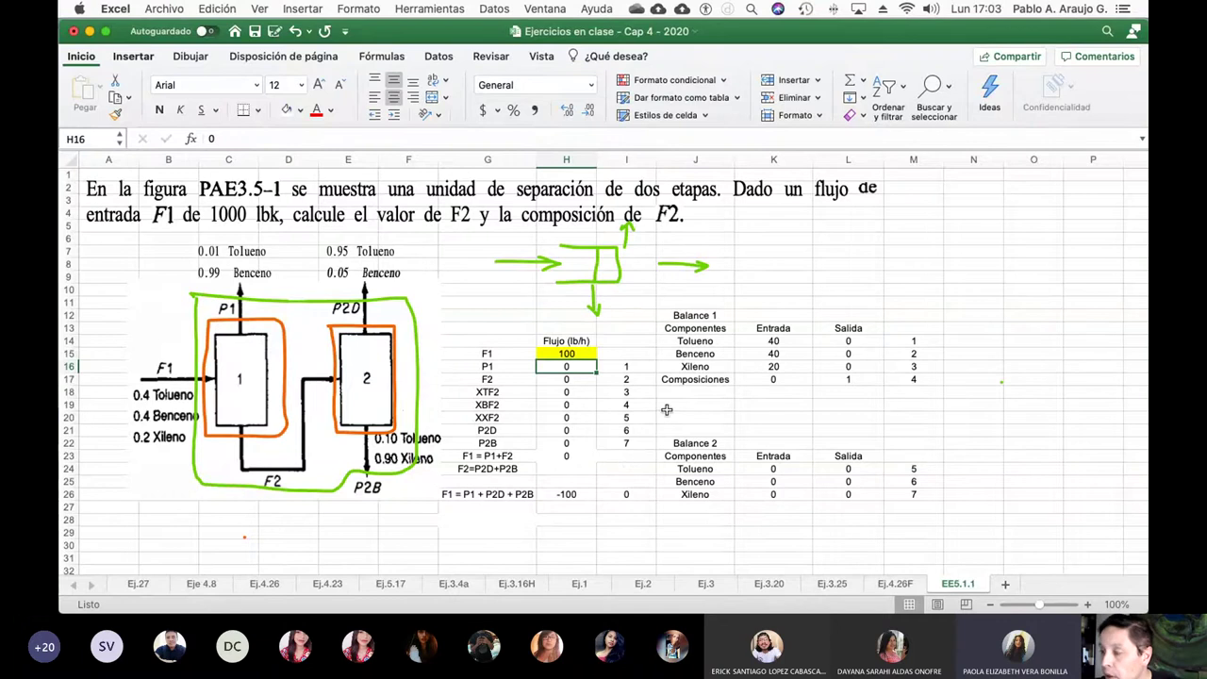
click(434, 10)
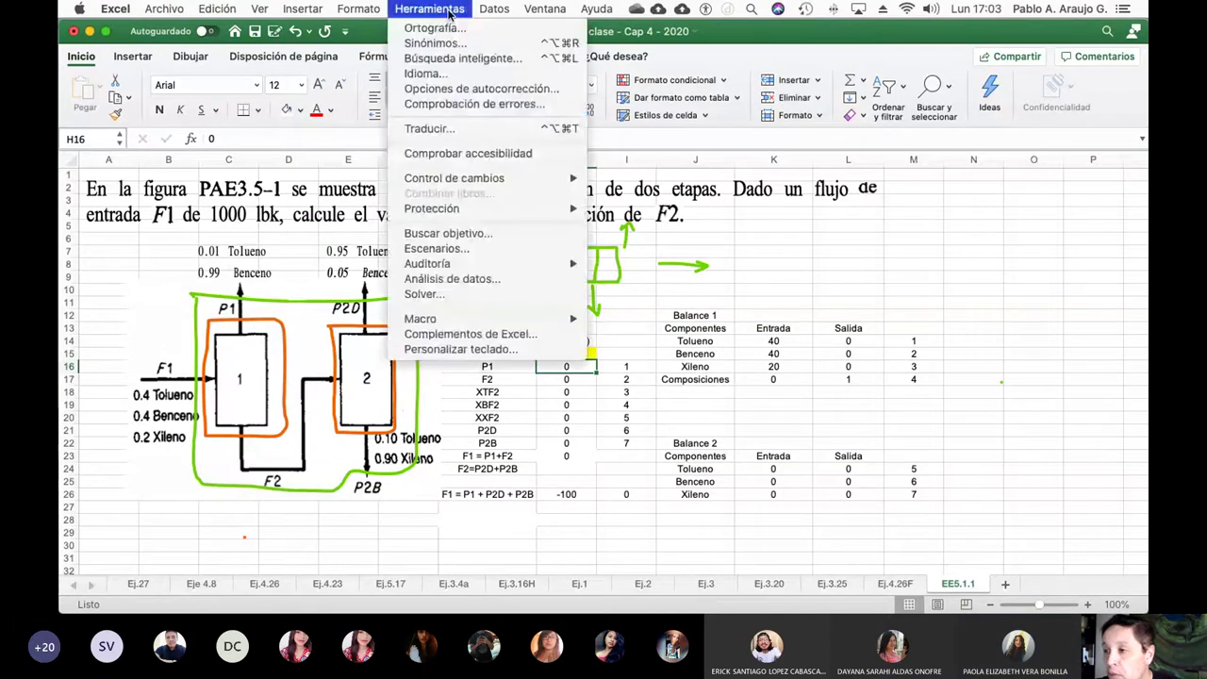
click(502, 298)
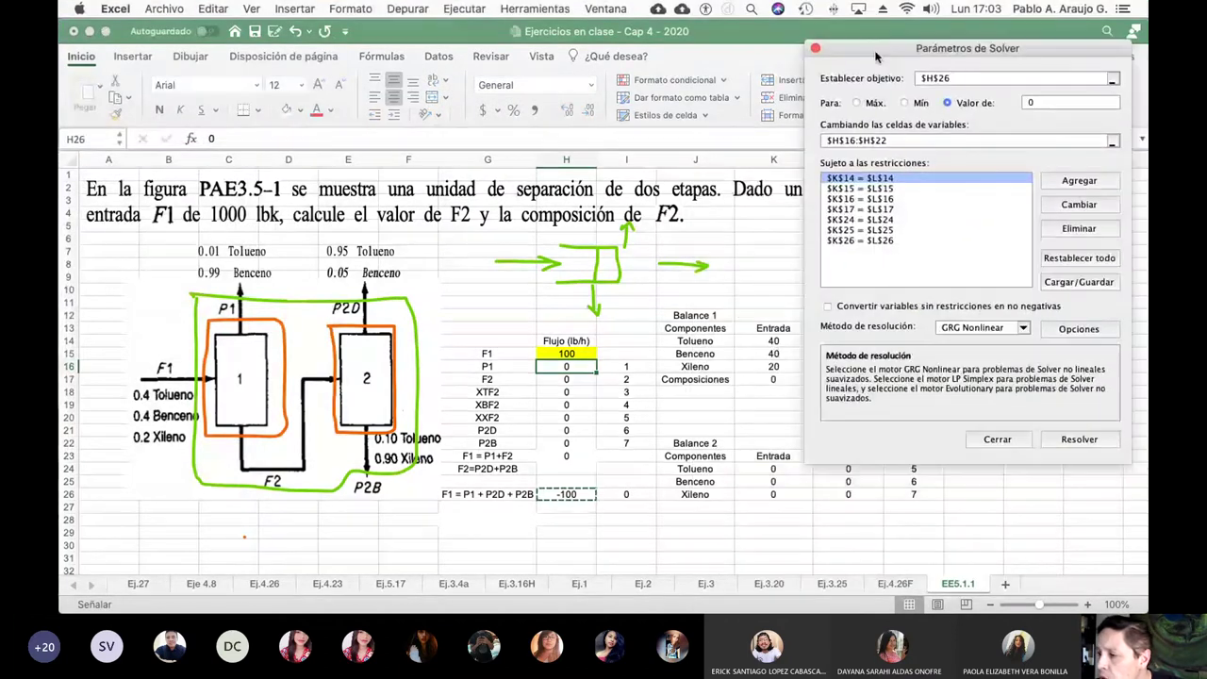
drag(888, 72, 993, 200)
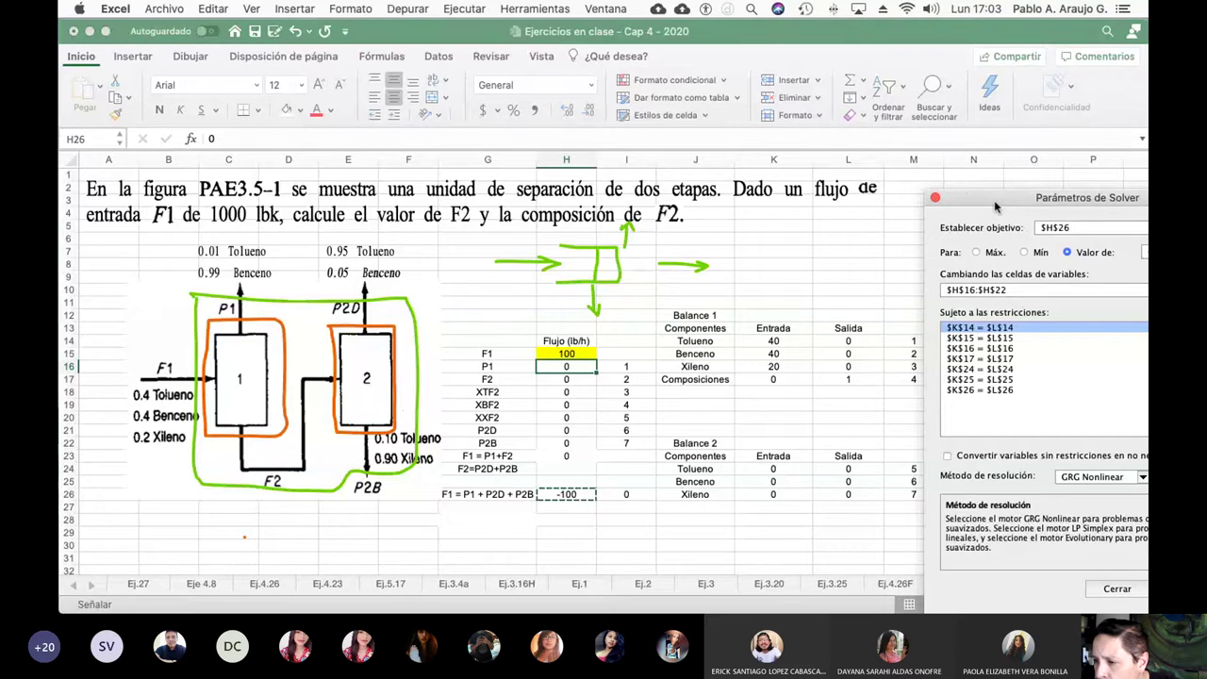
drag(994, 200, 851, 90)
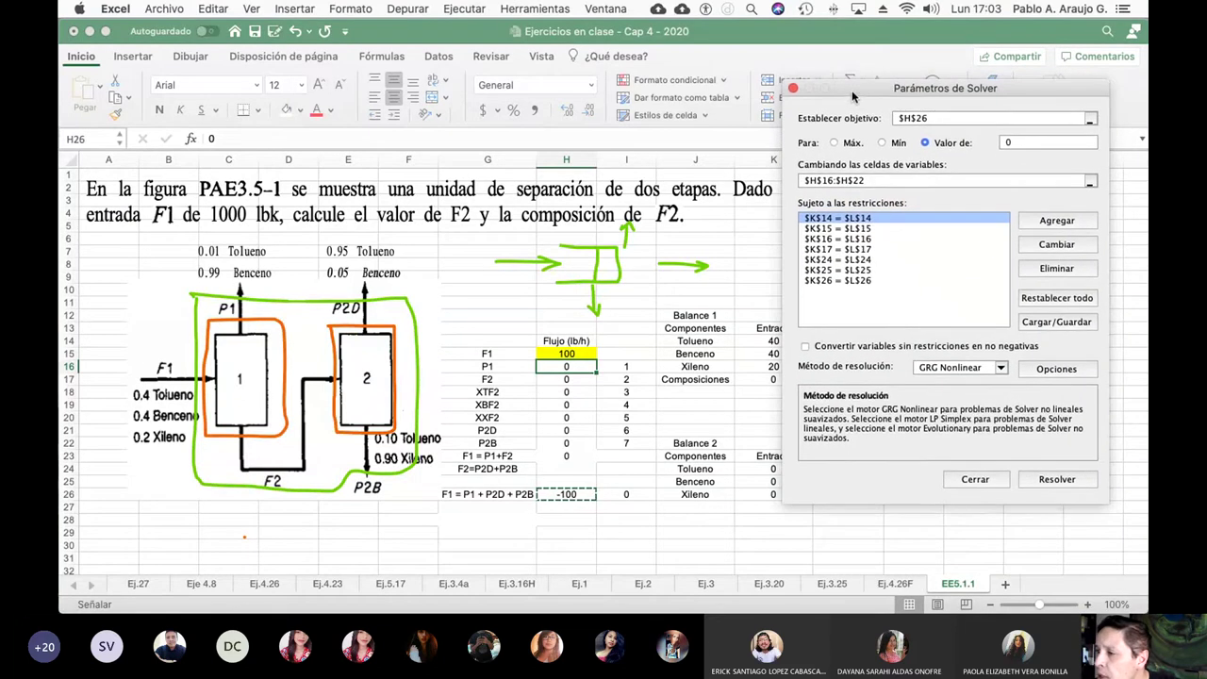
click(975, 481)
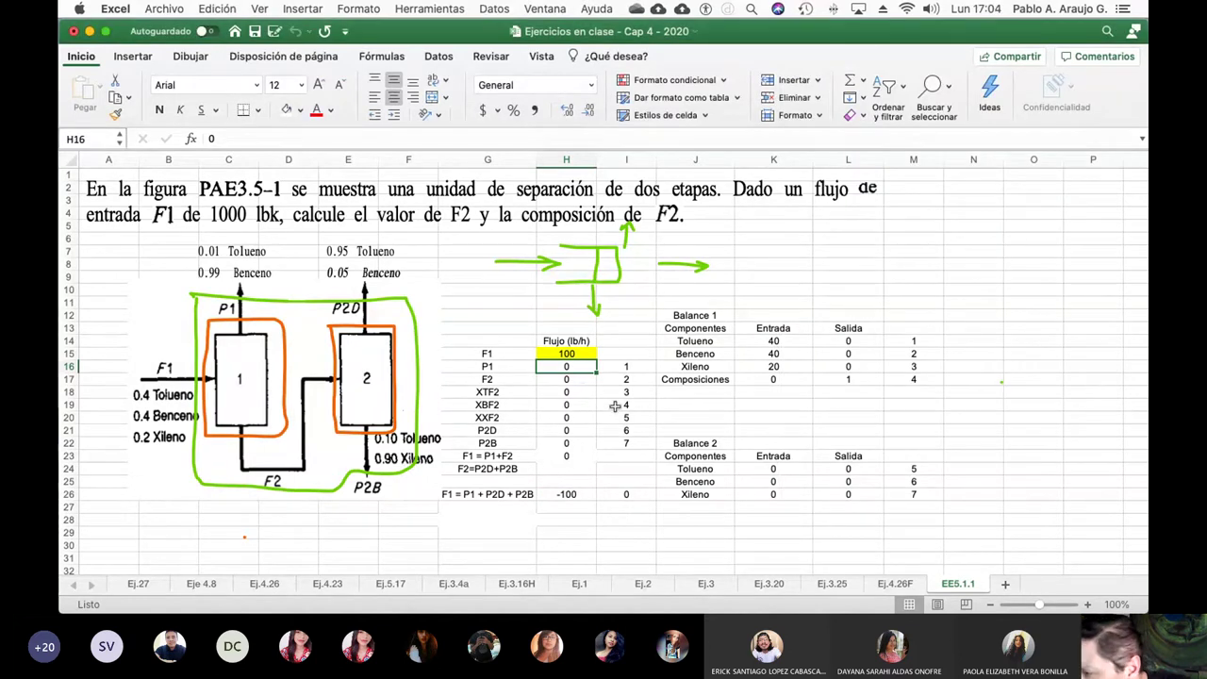
click(581, 418)
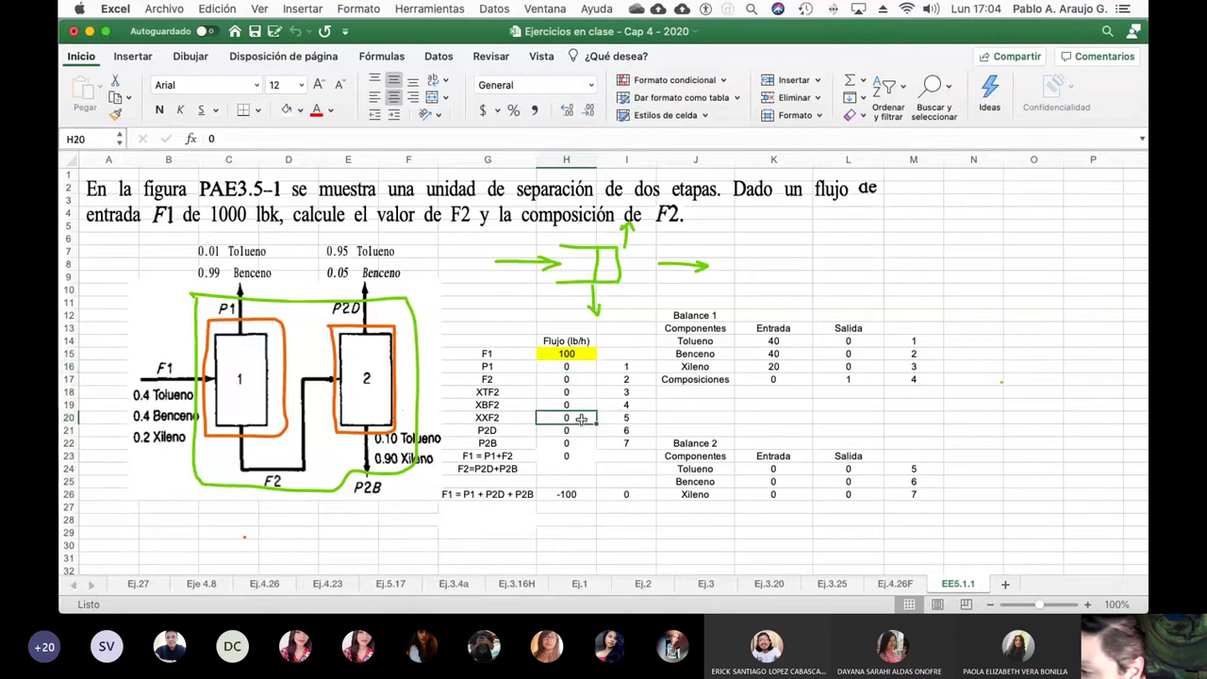
key(Up)
key(Up)
key(Down)
key(Down)
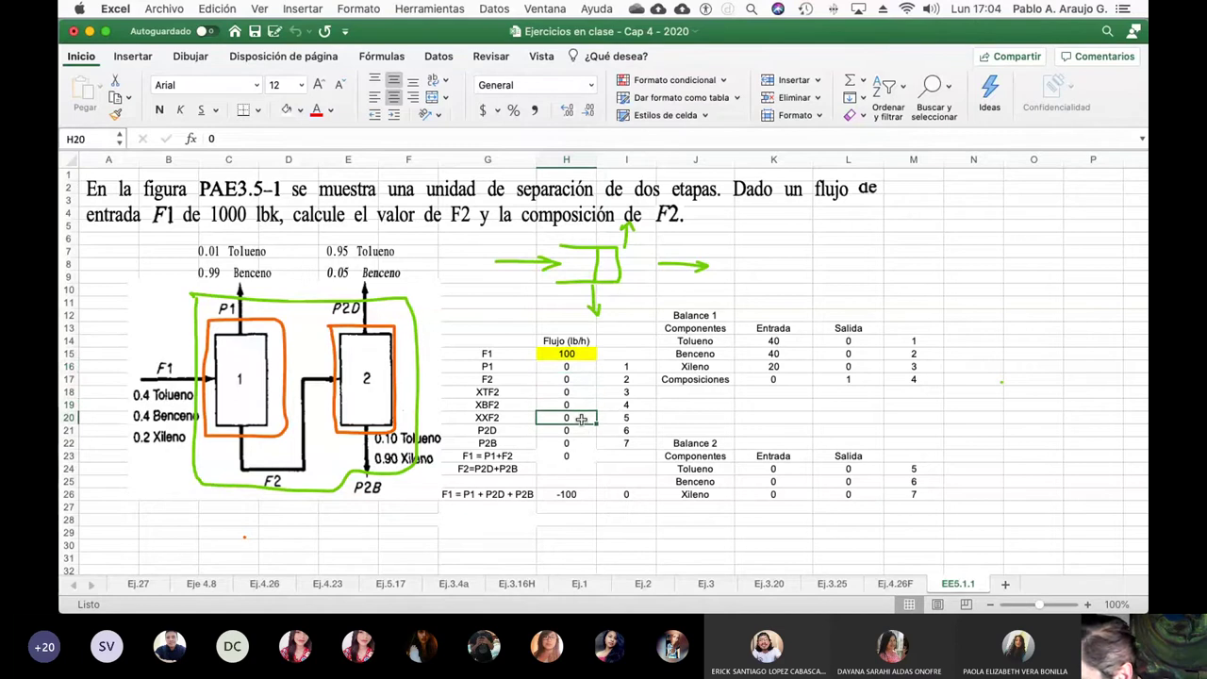
key(Up)
key(Up)
key(Up)
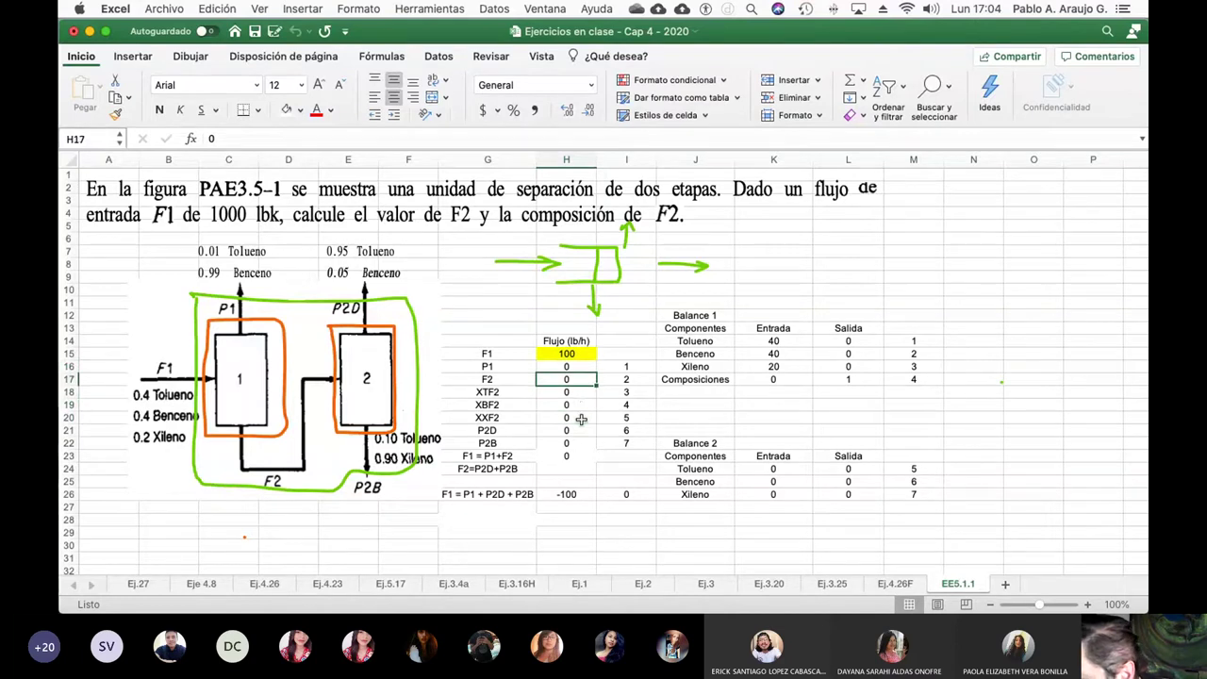
key(Down)
key(Down)
key(Down)
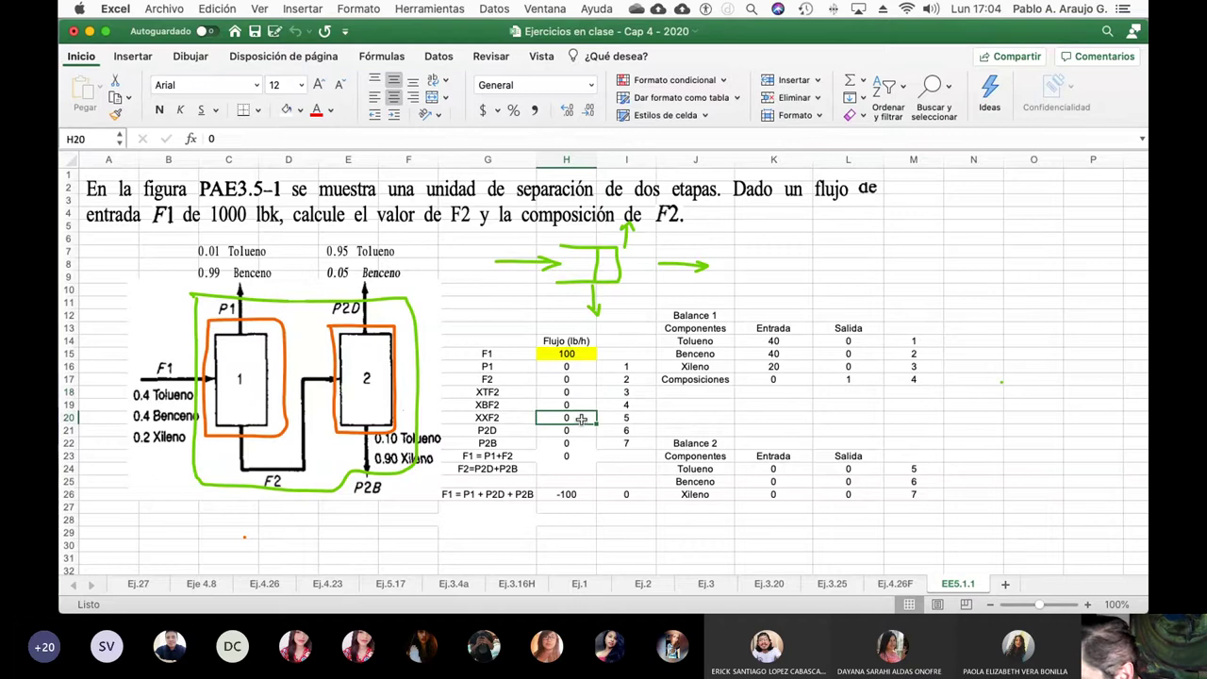
key(Up)
key(Up)
key(Down)
key(Down)
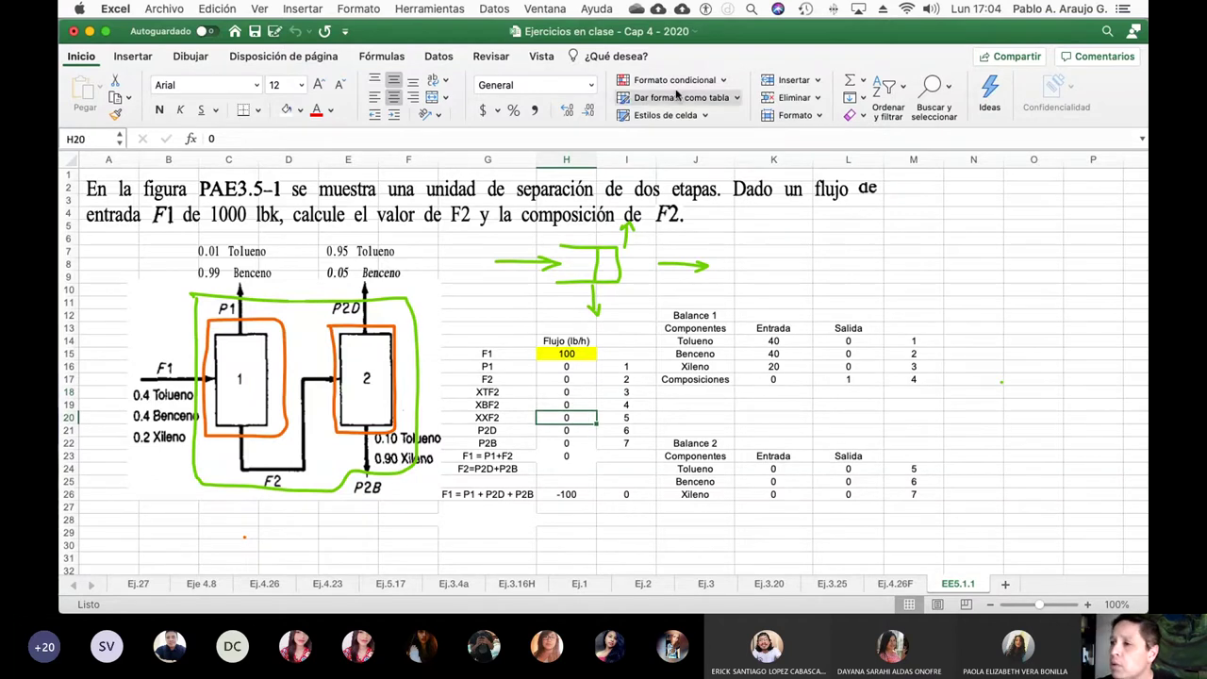
click(504, 9)
mouse_move(429, 8)
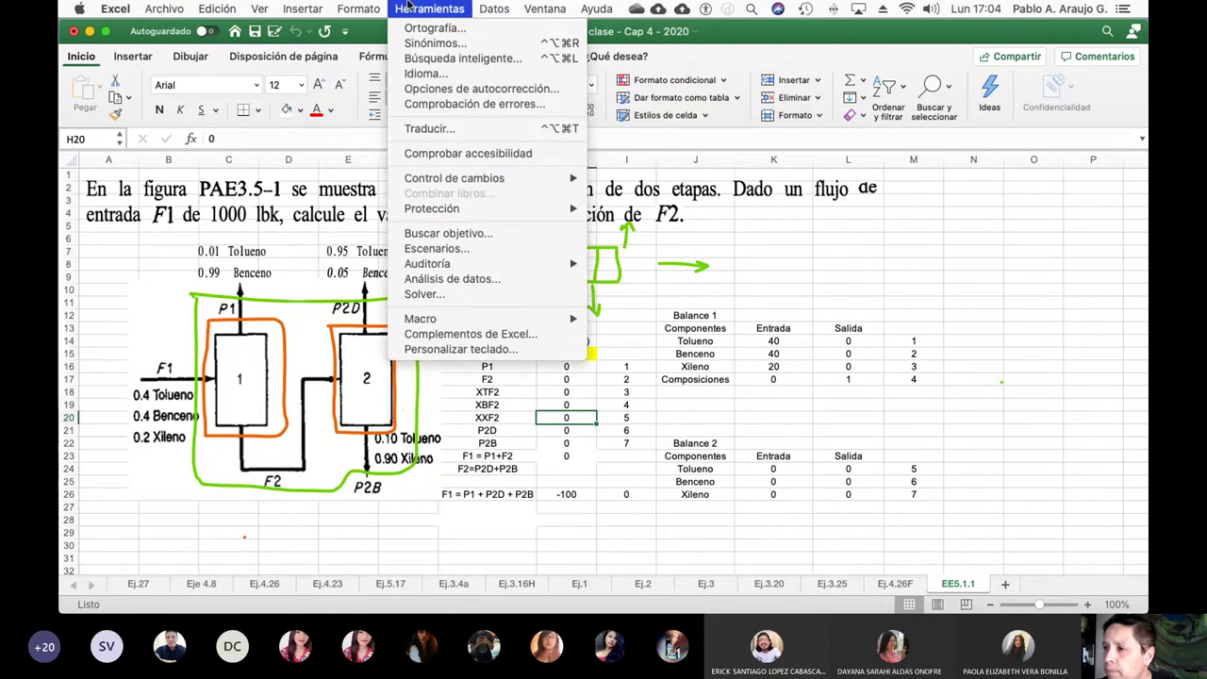
click(441, 300)
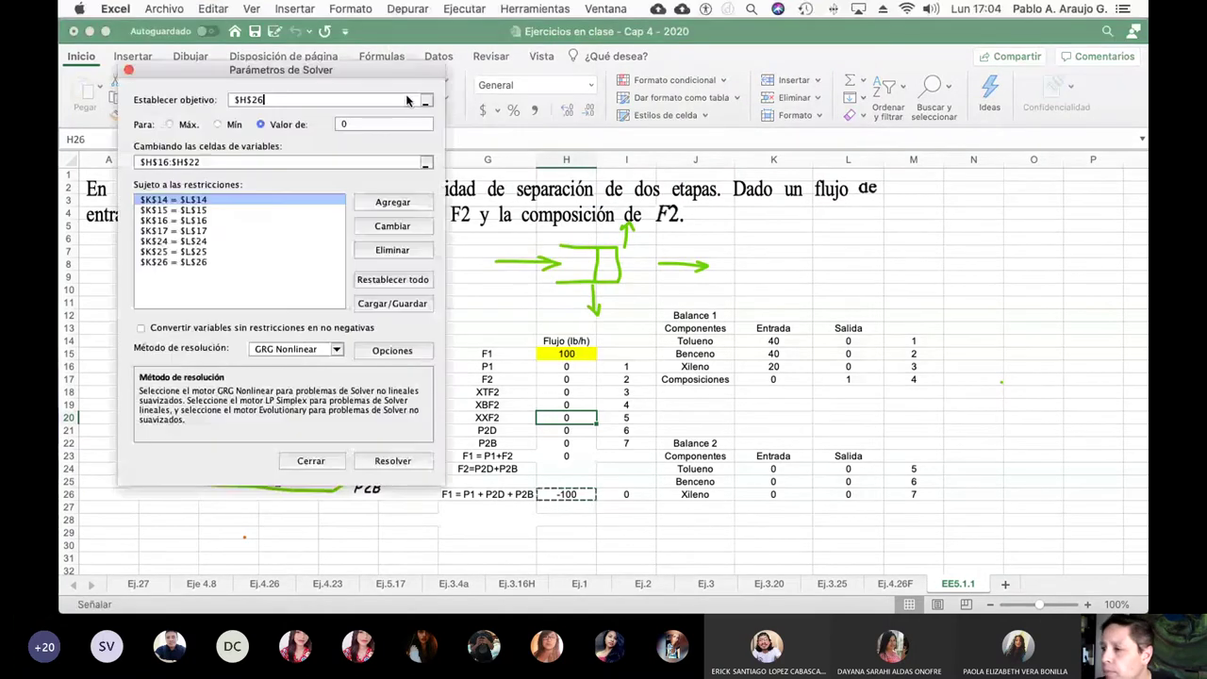
drag(804, 122, 826, 124)
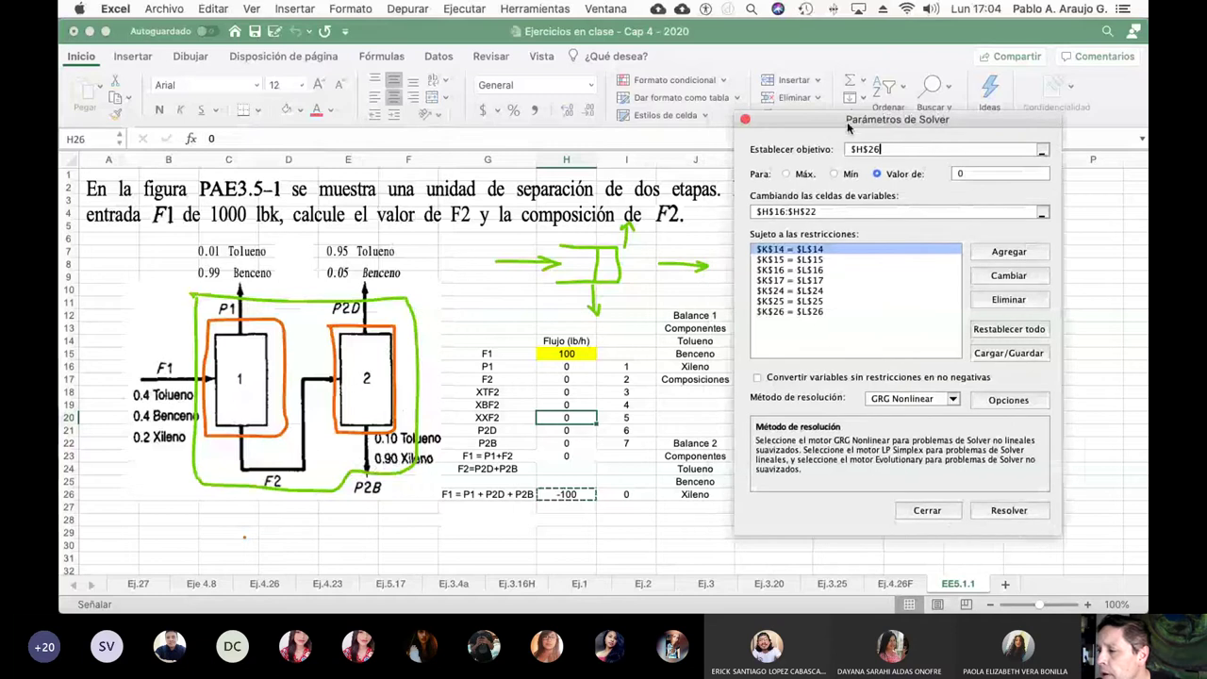
click(928, 511)
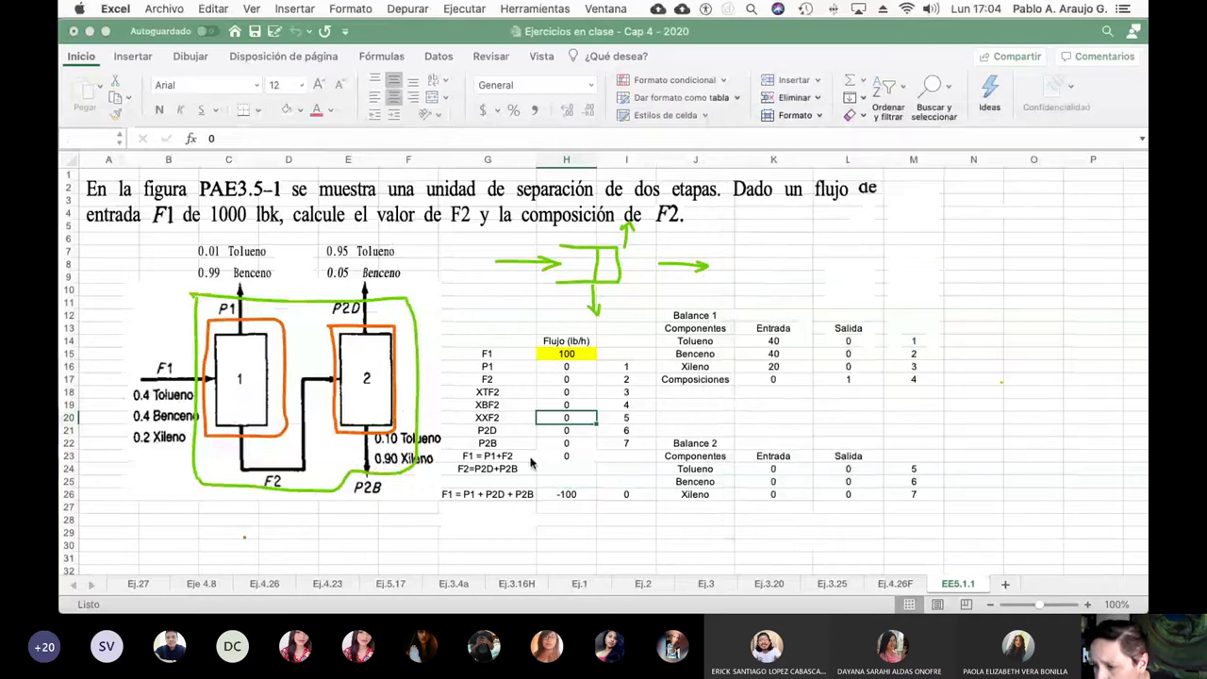
Step: Replace the formula in H23 for F1 = P1+F2 with =H16+H17
click(579, 457)
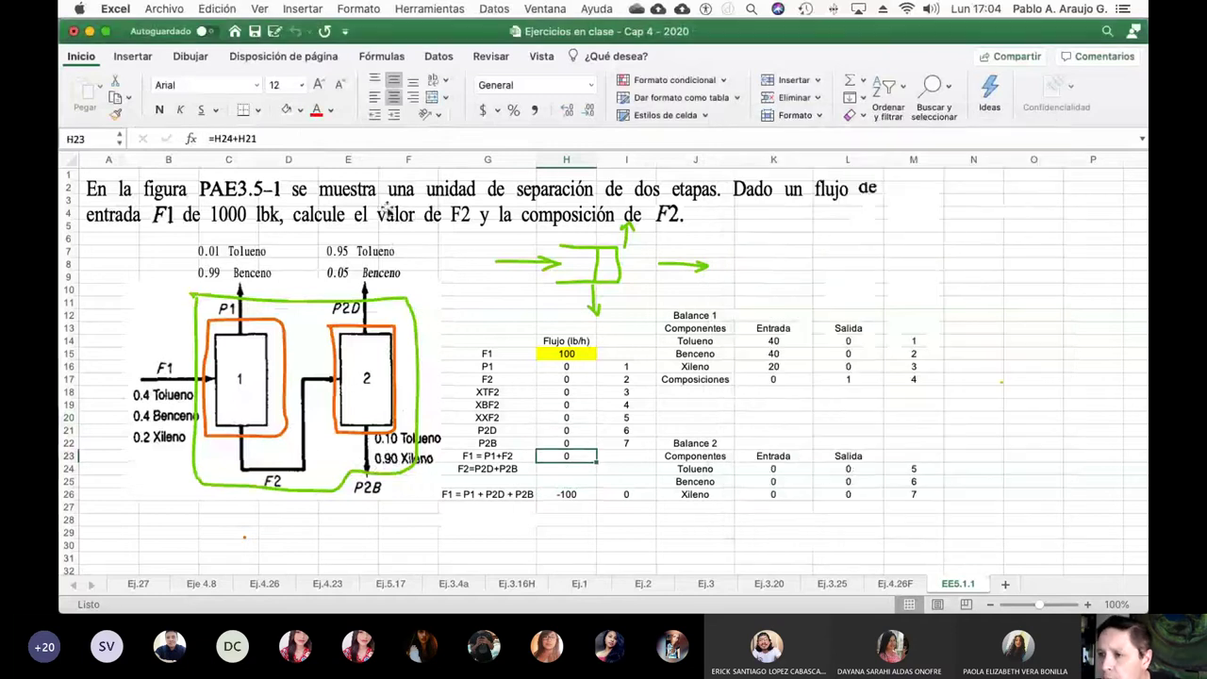
click(273, 138)
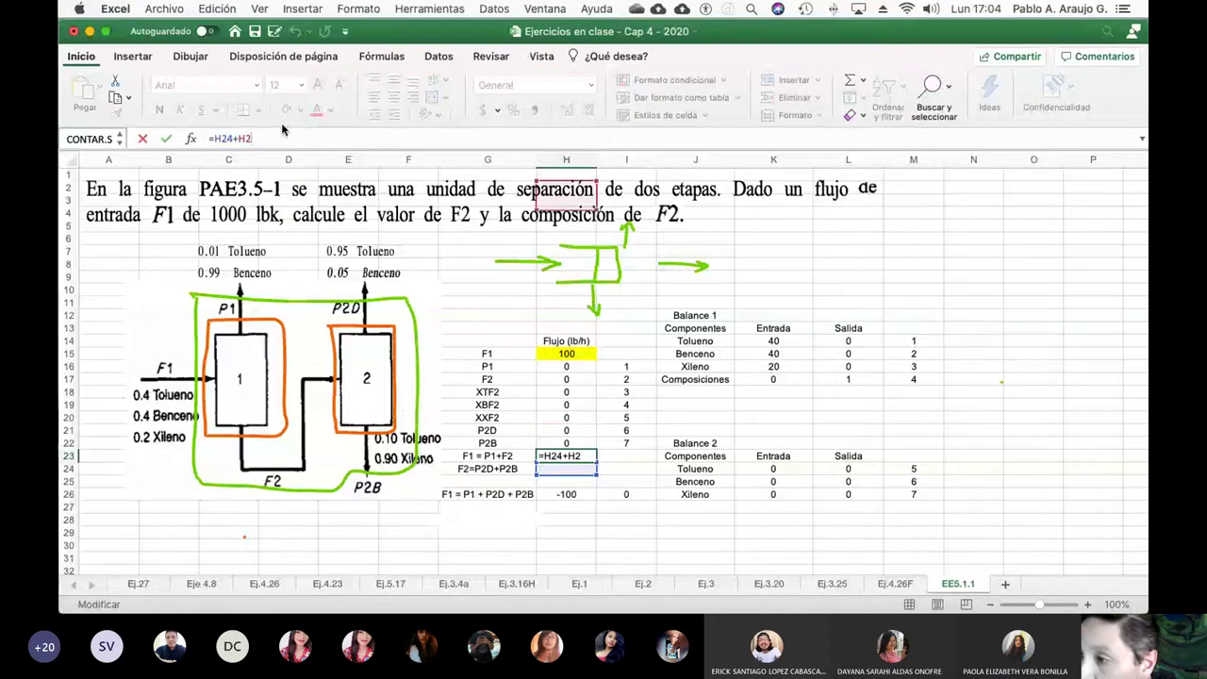
key(BackSpace)
key(BackSpace)
key(BackSpace)
key(BackSpace)
key(BackSpace)
key(BackSpace)
key(BackSpace)
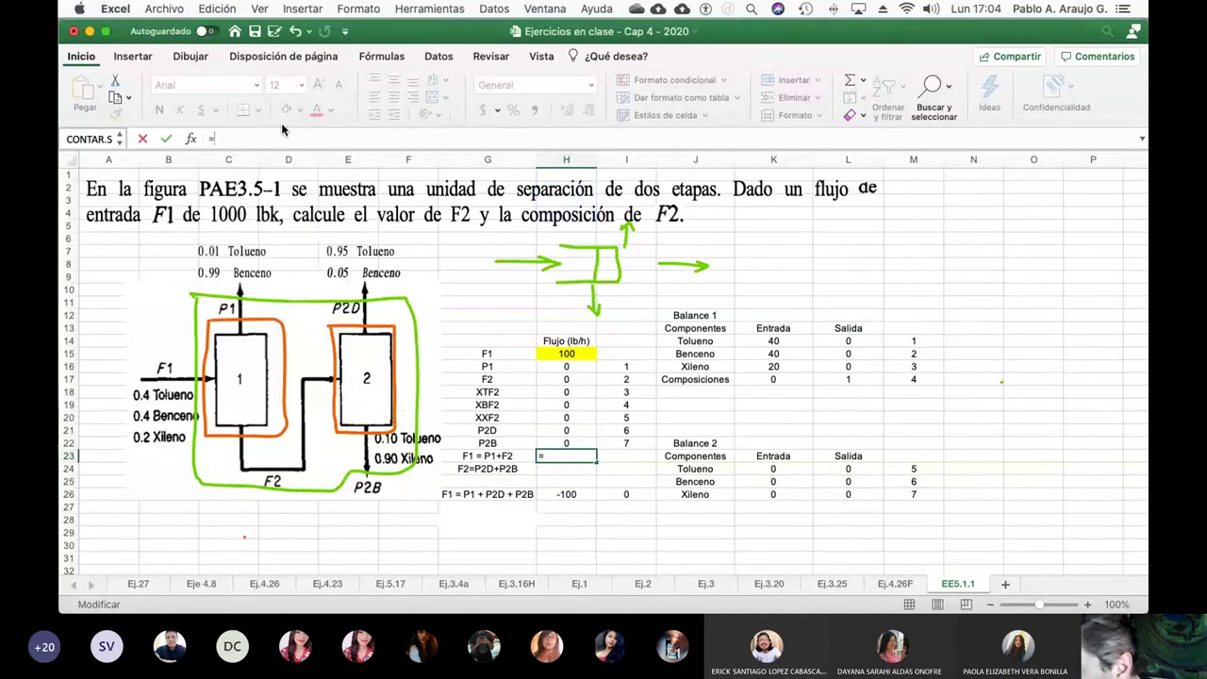
click(571, 367)
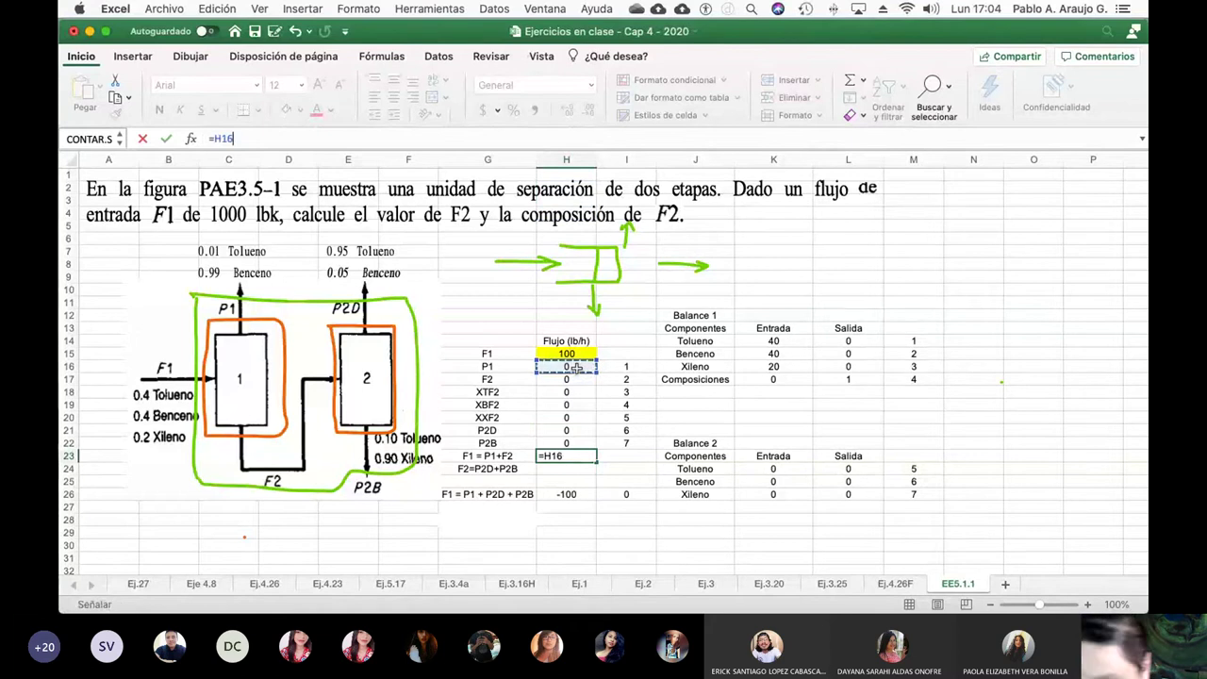
text(+)
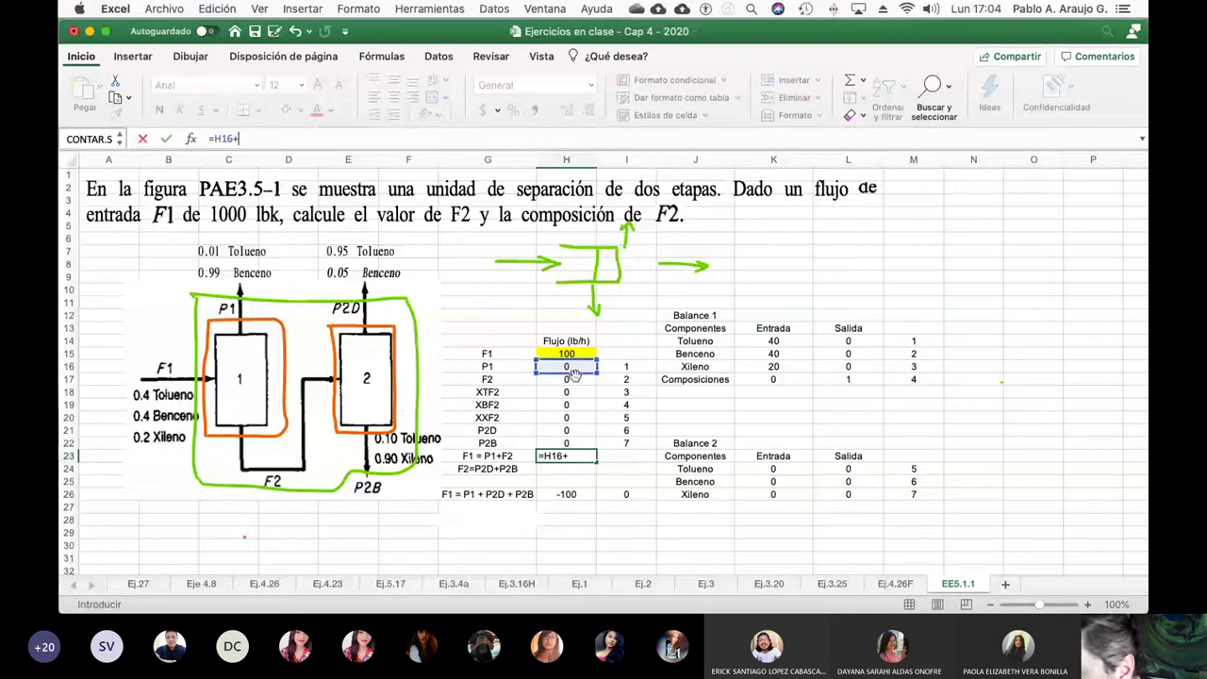
click(572, 380)
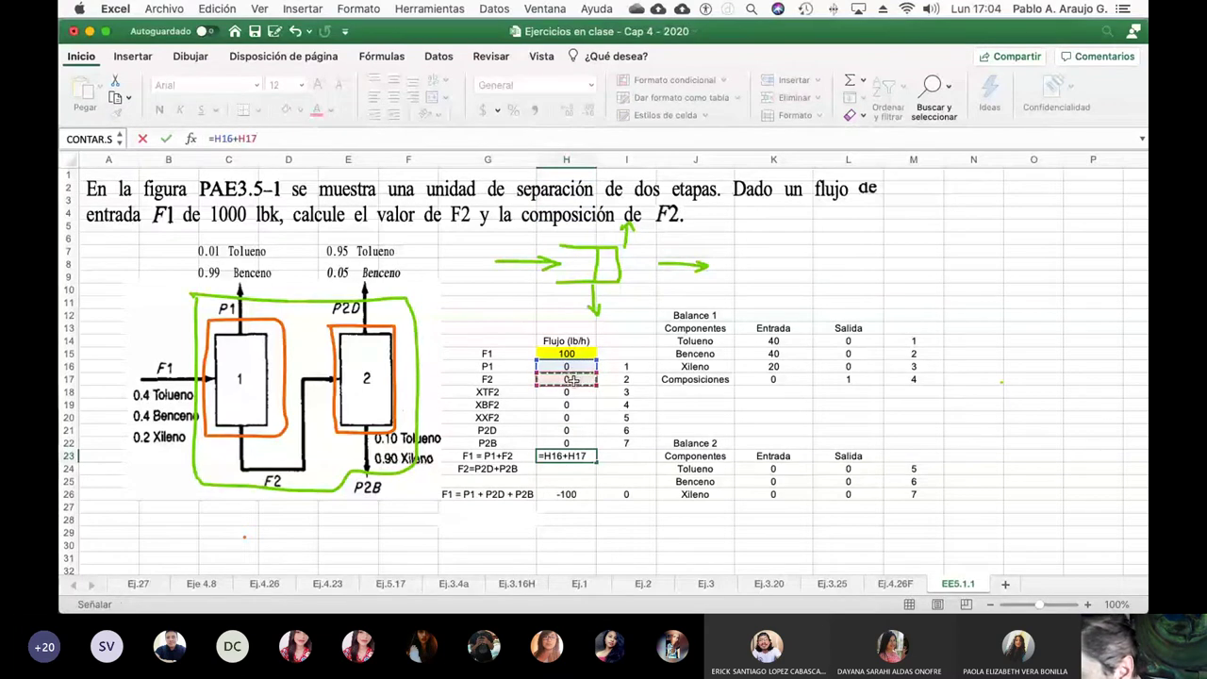
key(Return)
Step: Enter 100 in I23 as the target value beside the F1 = P1+F2 balance
key(Up)
key(Right)
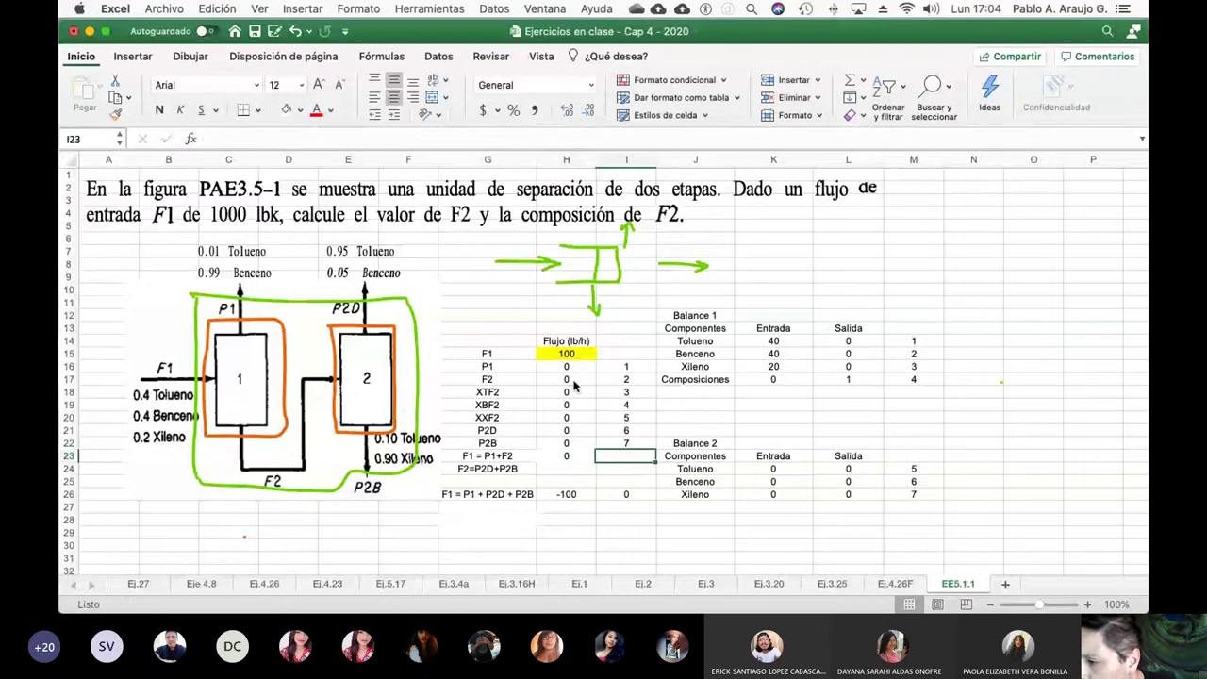
text(100)
key(Return)
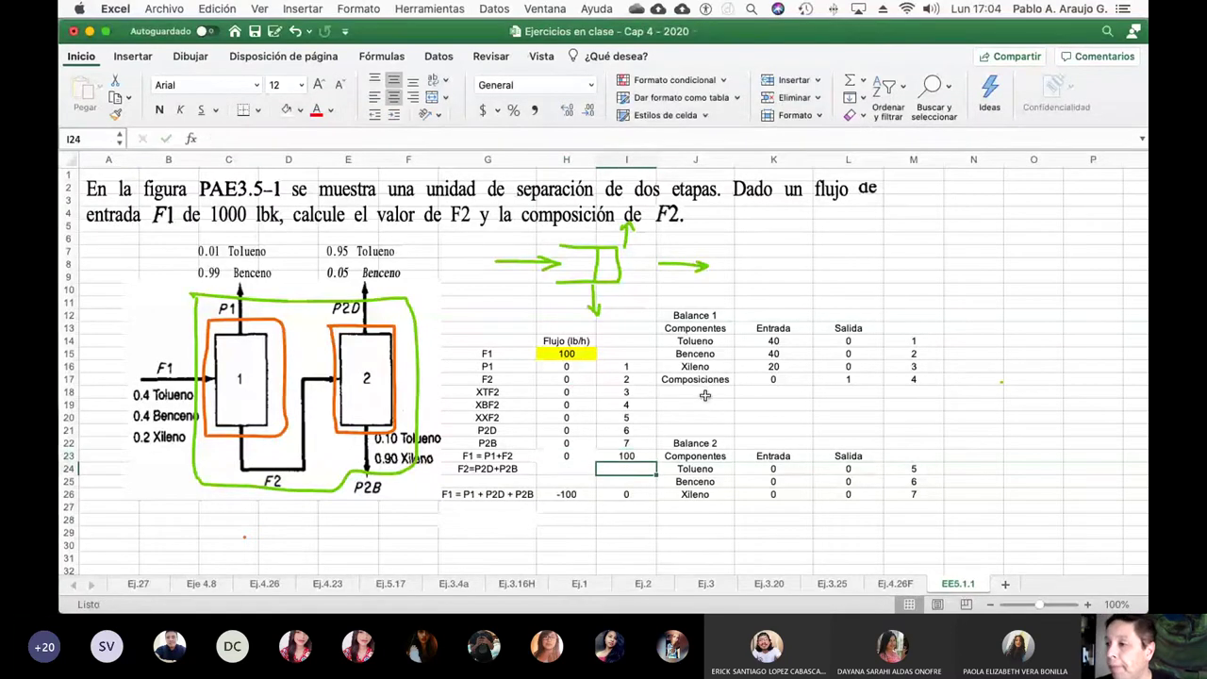
Step: Open Solver, move its dialog clear of the flow table, and set the objective cell to H23
click(441, 9)
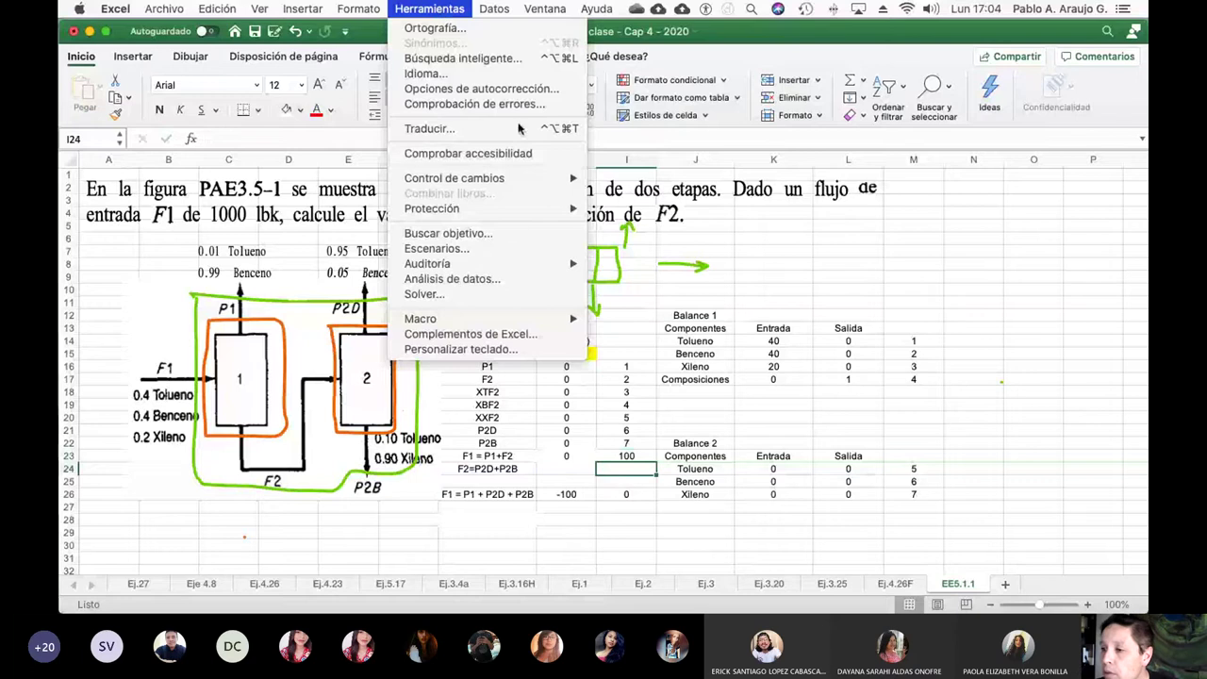
click(473, 295)
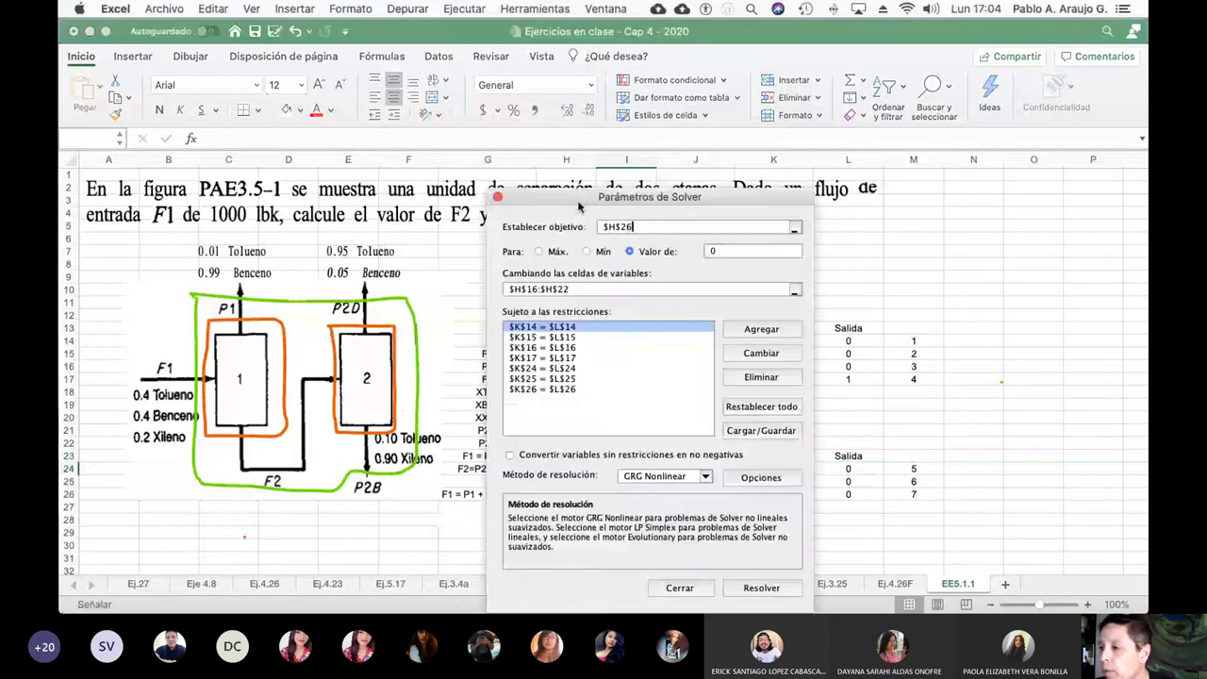
drag(579, 207, 889, 83)
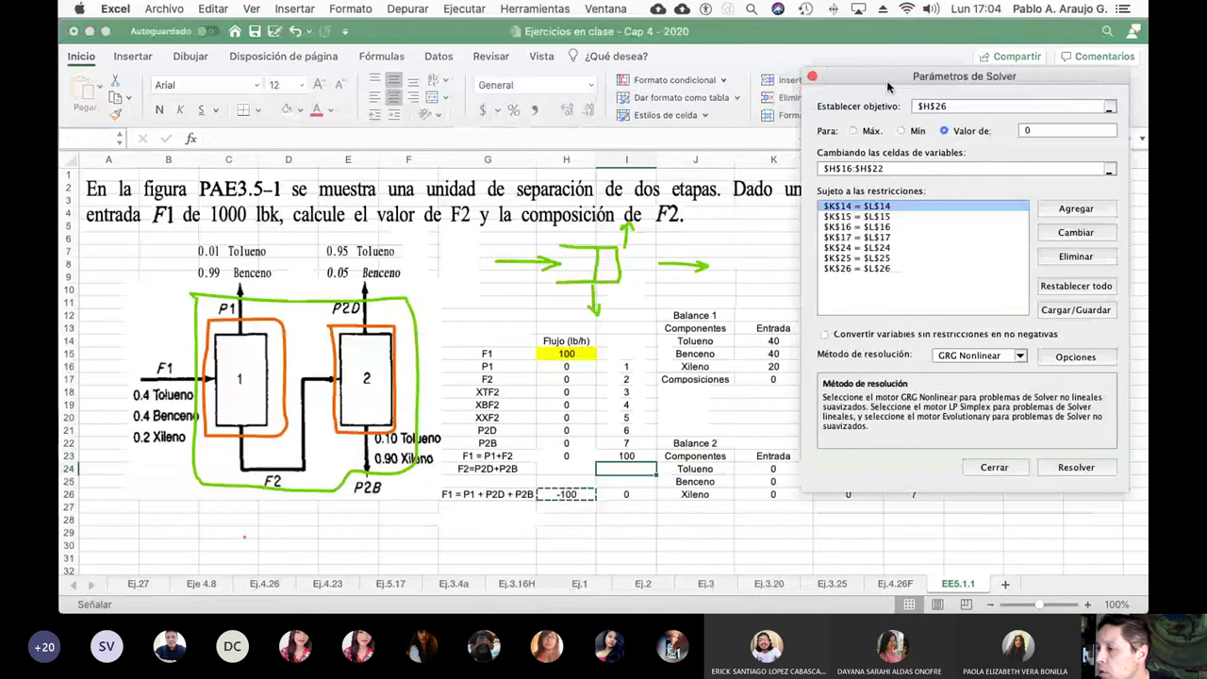
click(1110, 106)
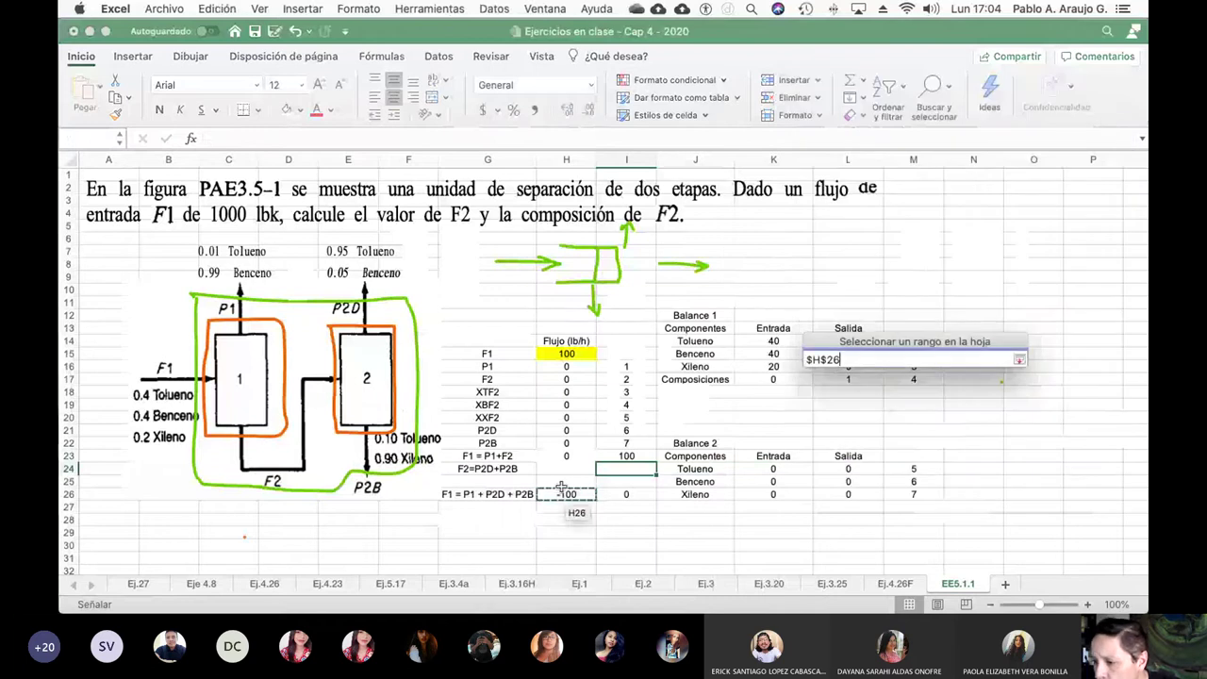
click(566, 456)
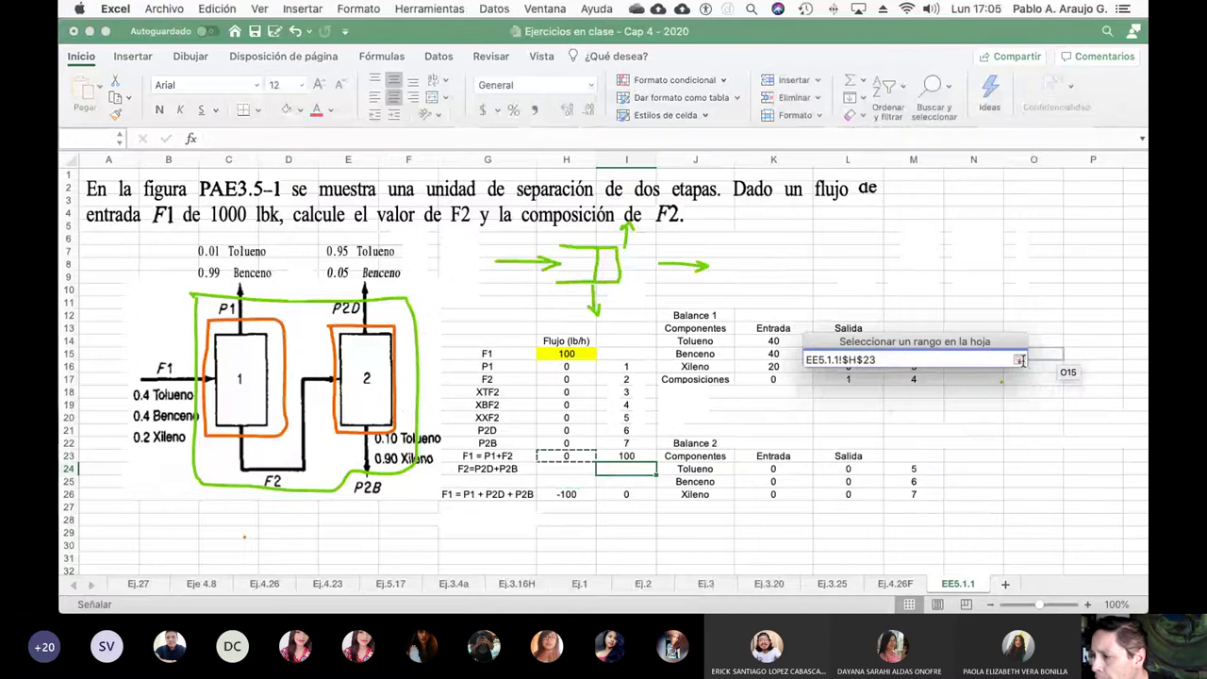
click(1019, 360)
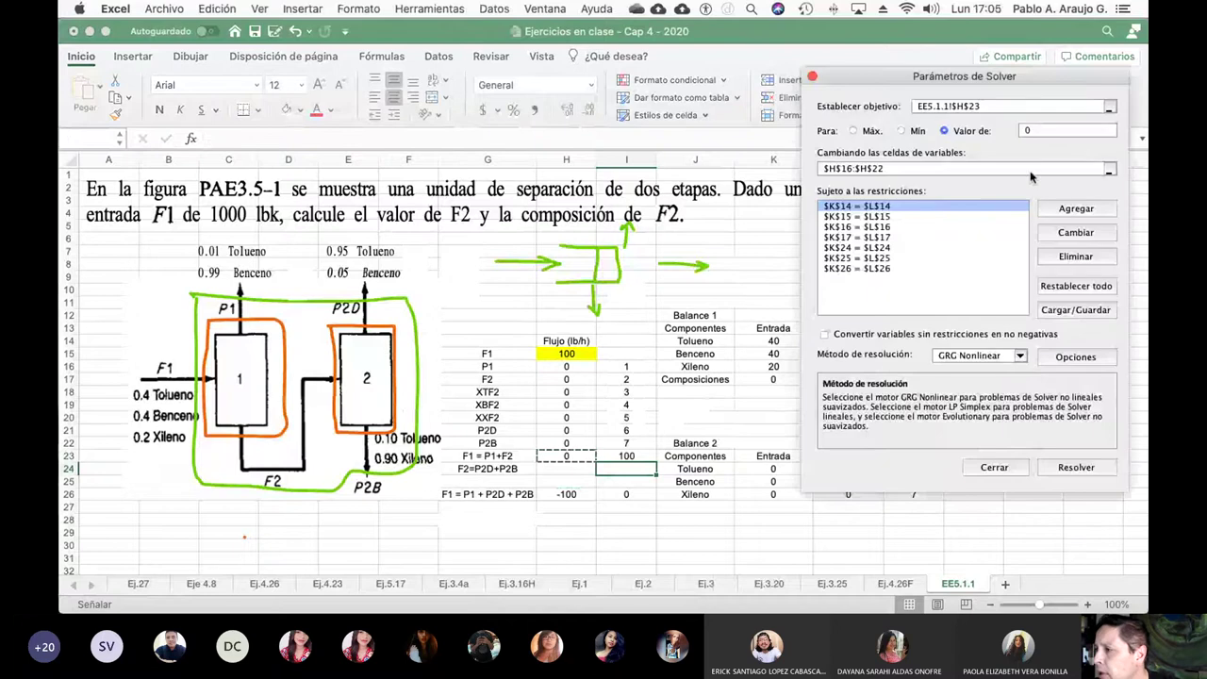
Step: Set the Solver target value to 100 and the variable cells to H17:H20
key(BackSpace)
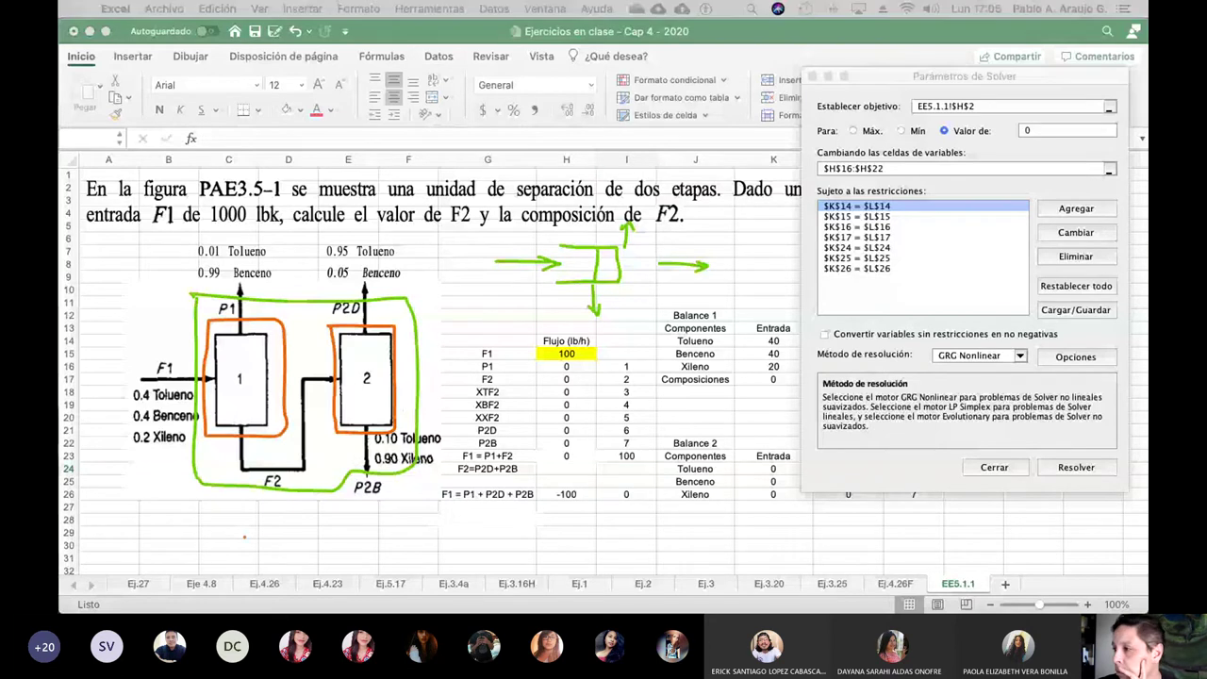
click(1055, 130)
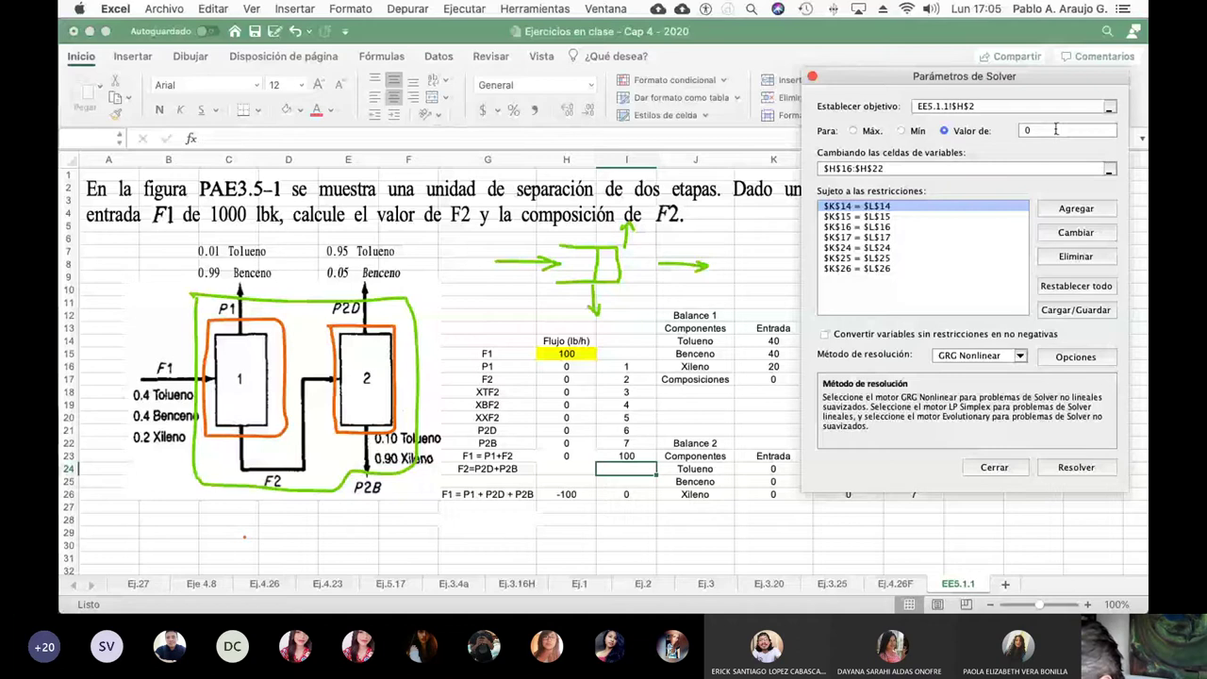
drag(566, 415, 564, 372)
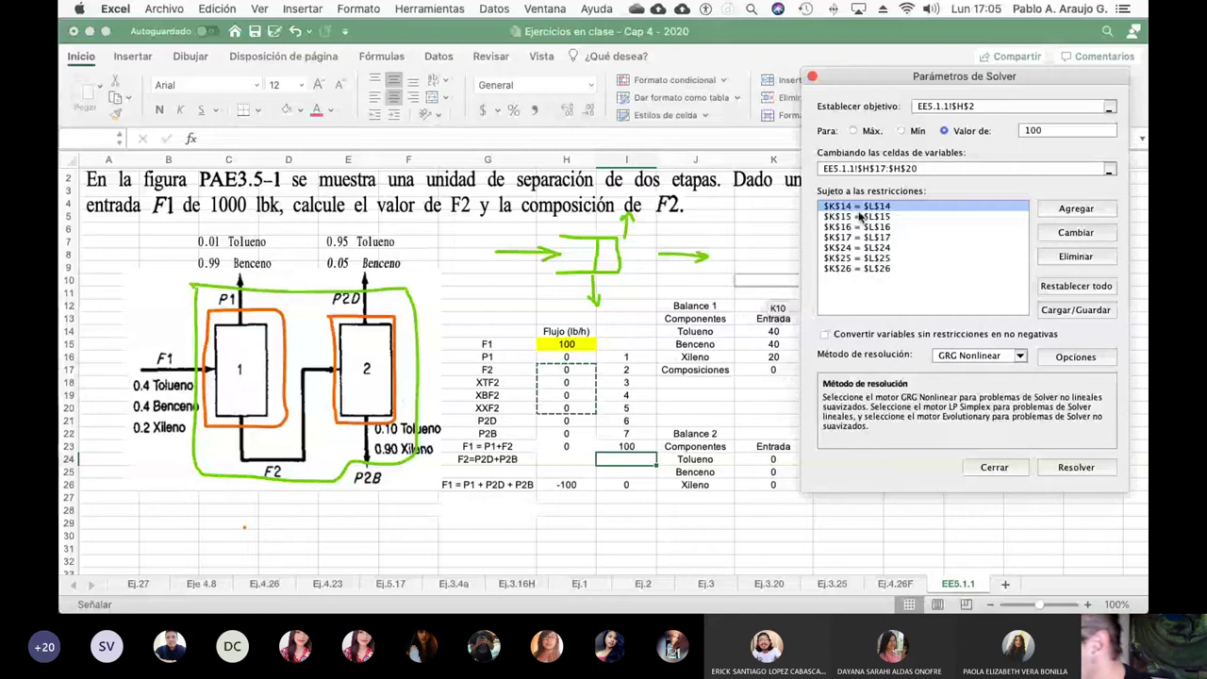
Step: Remove the Balance 2 constraints K24 = L24, K25 = L25 and K26 = L26 from Solver
click(848, 248)
click(1050, 258)
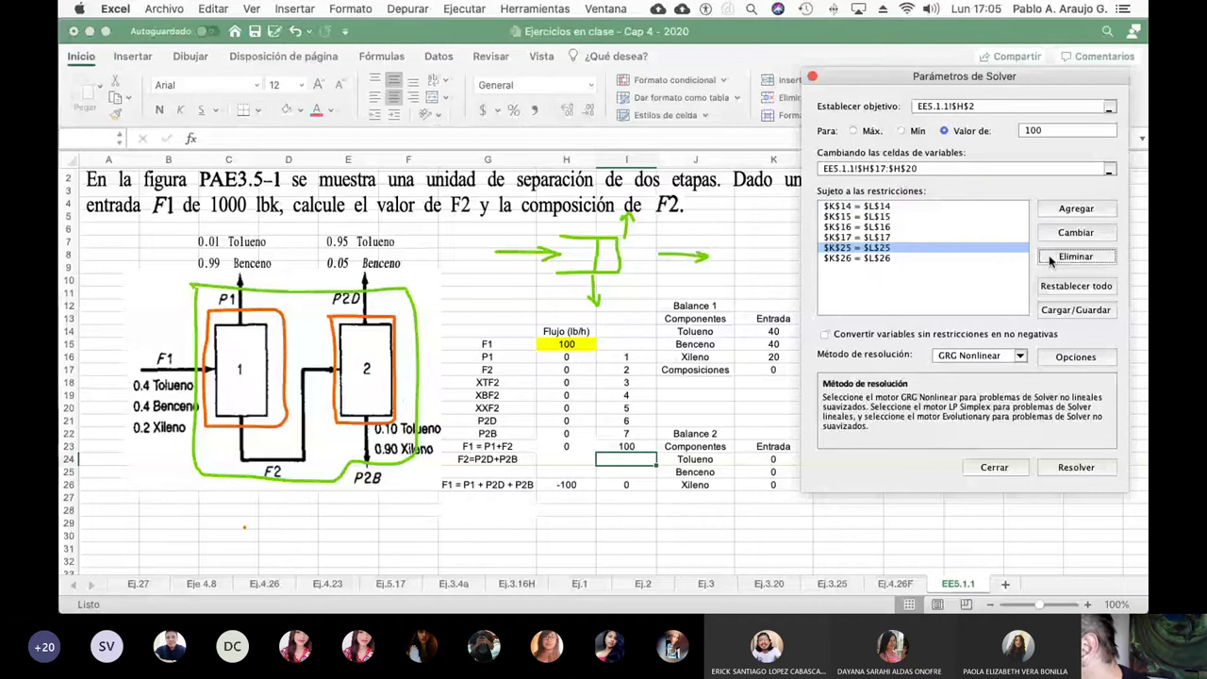
click(1050, 258)
click(1050, 258)
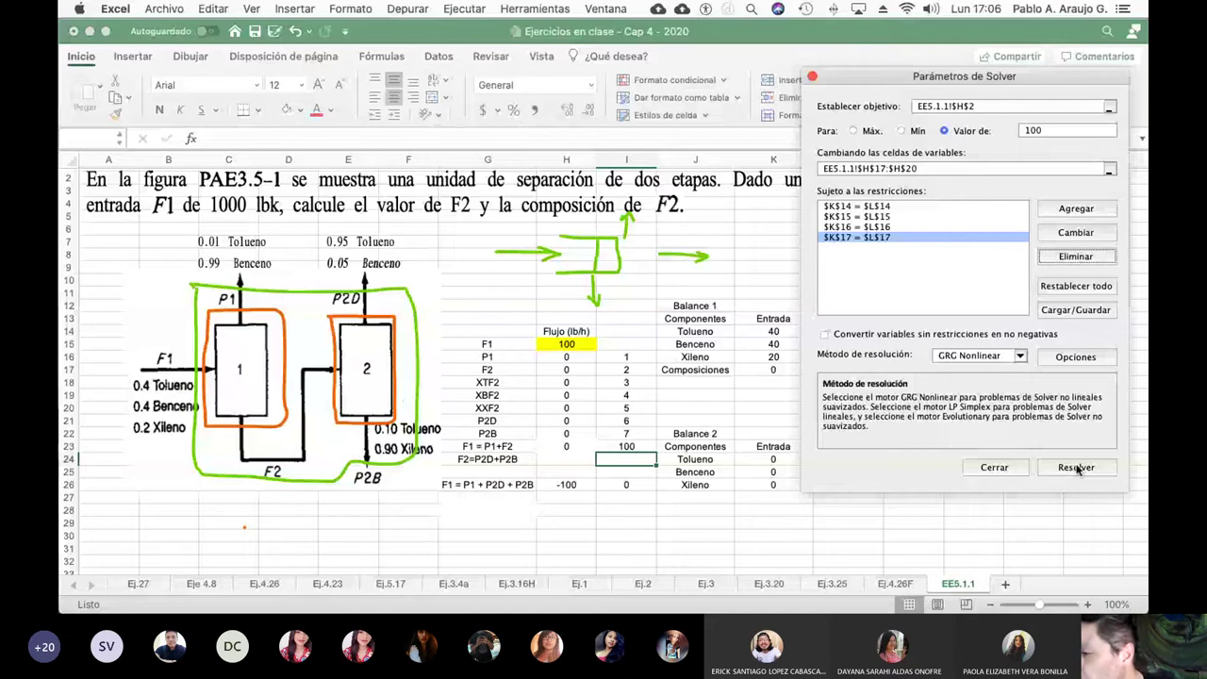
Step: Try to run Solver, reselect H23 as the objective cell, and solve for a value of 100 with variable cells H17:H20
click(1075, 467)
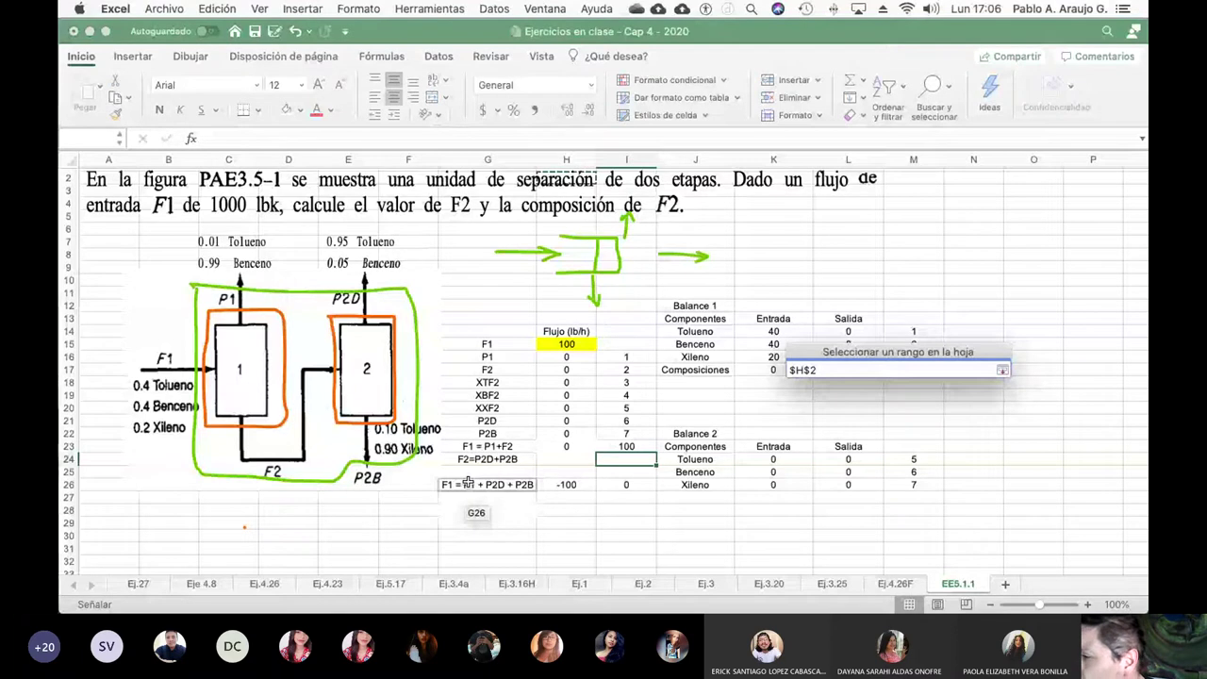
click(566, 446)
click(1002, 370)
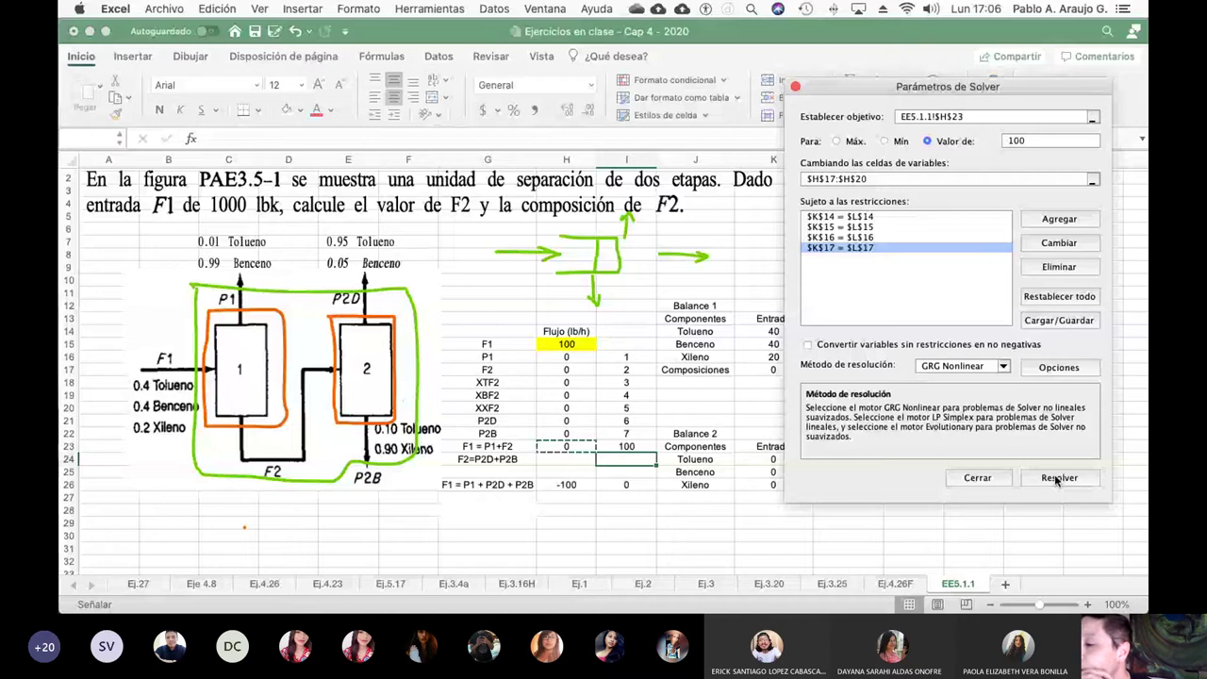
click(1057, 477)
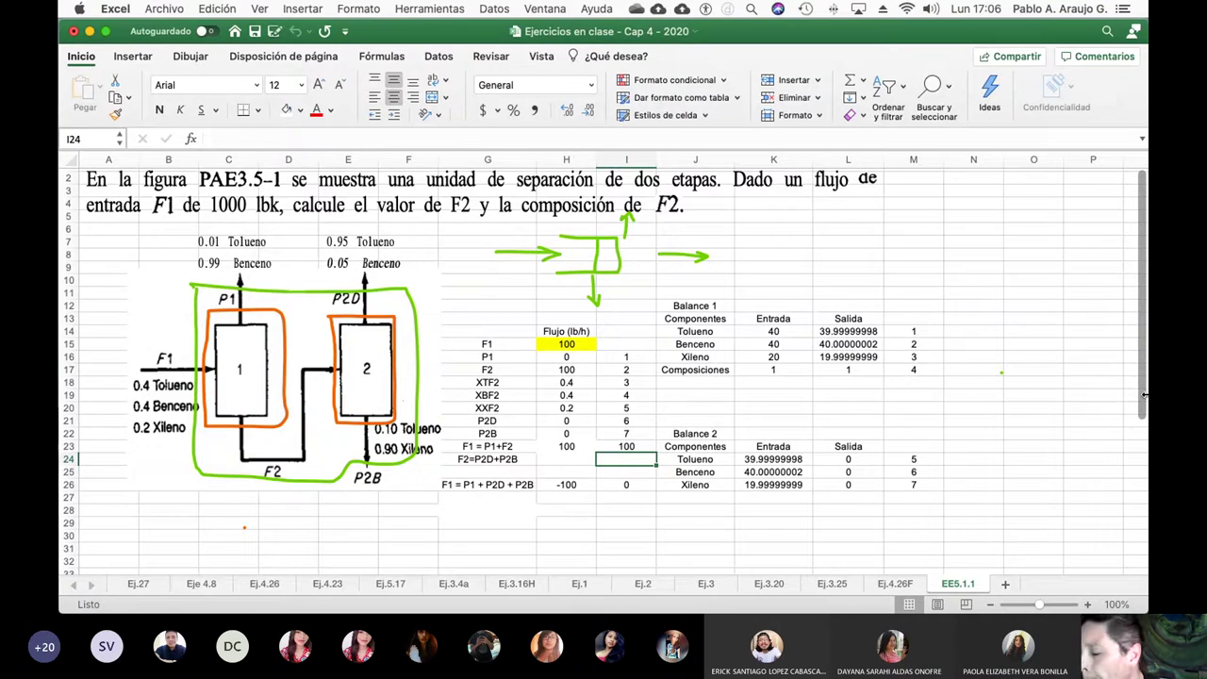
Step: Check the Balance 2 outlet formulas for toluene, benzene and xylene in L24, L25 and L26
click(848, 458)
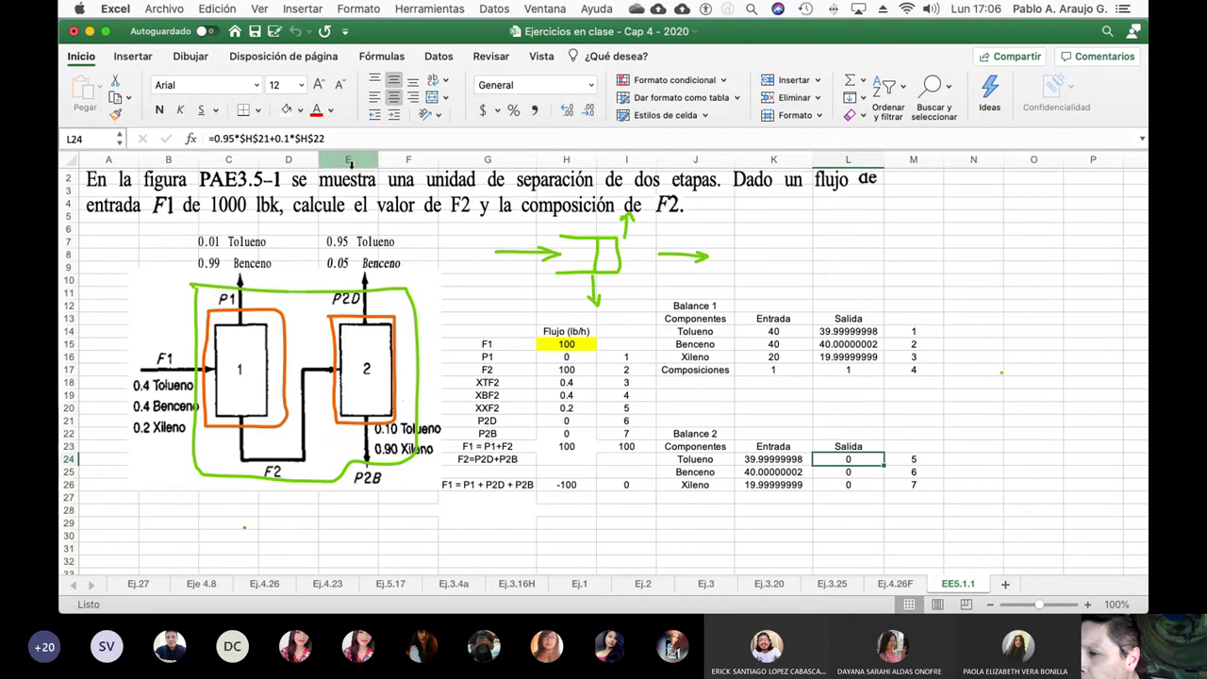
click(334, 138)
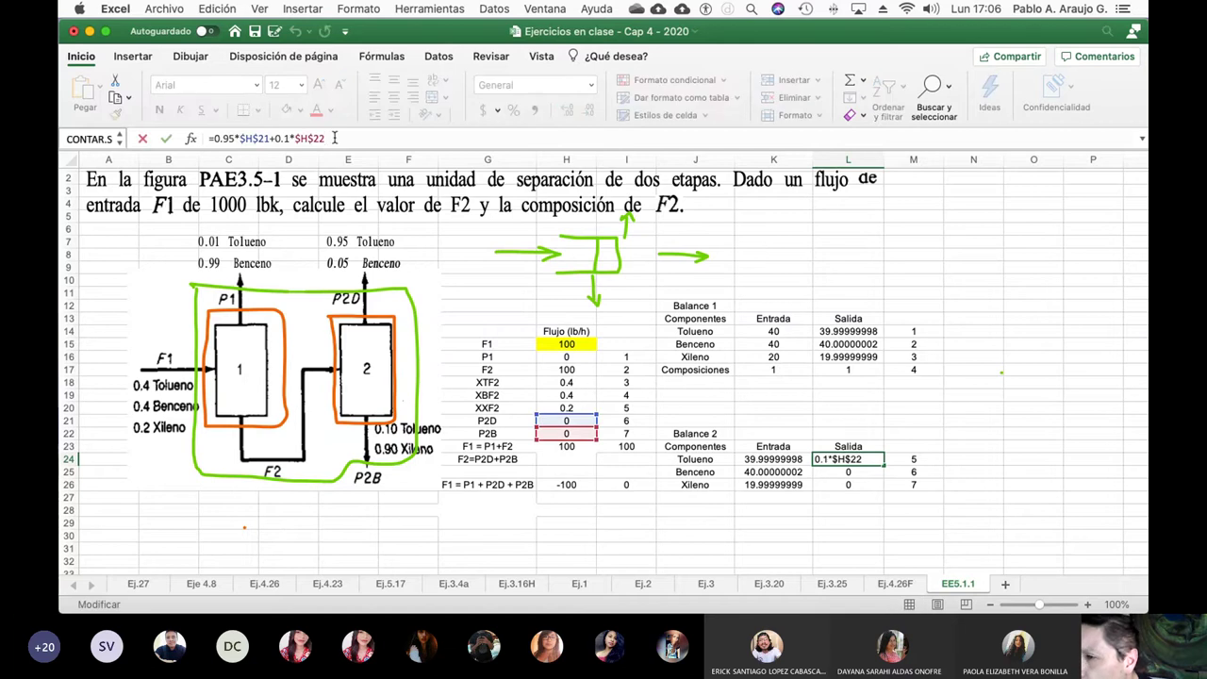
key(Return)
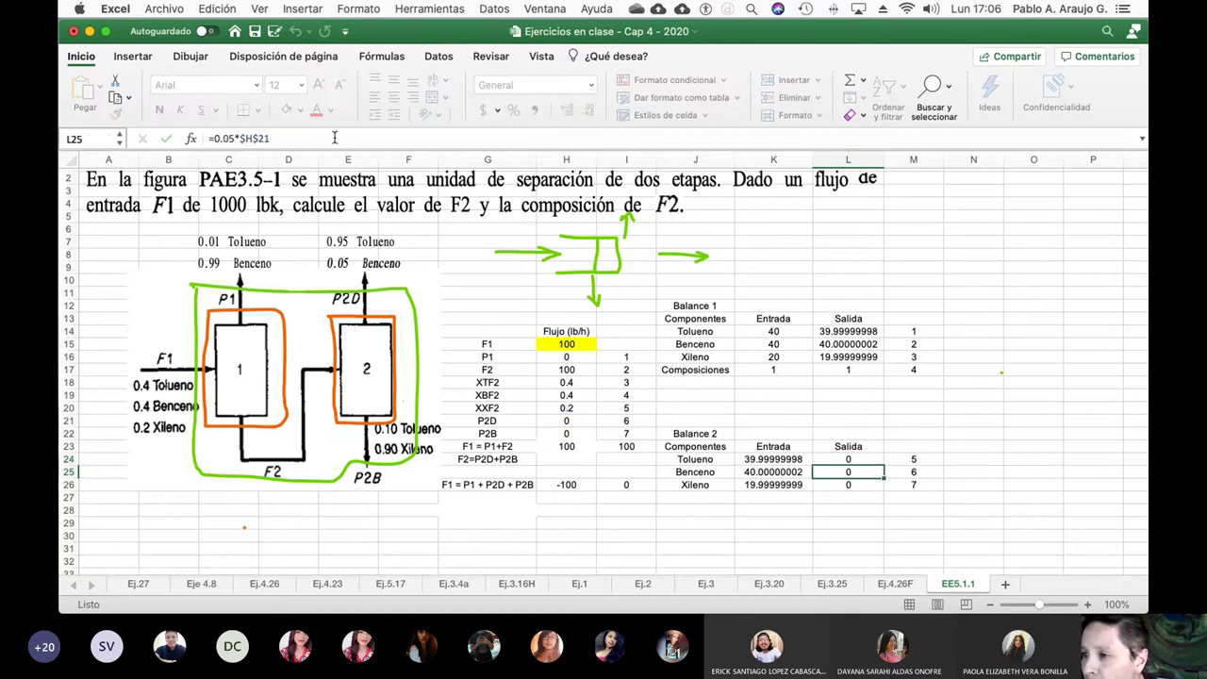
click(334, 137)
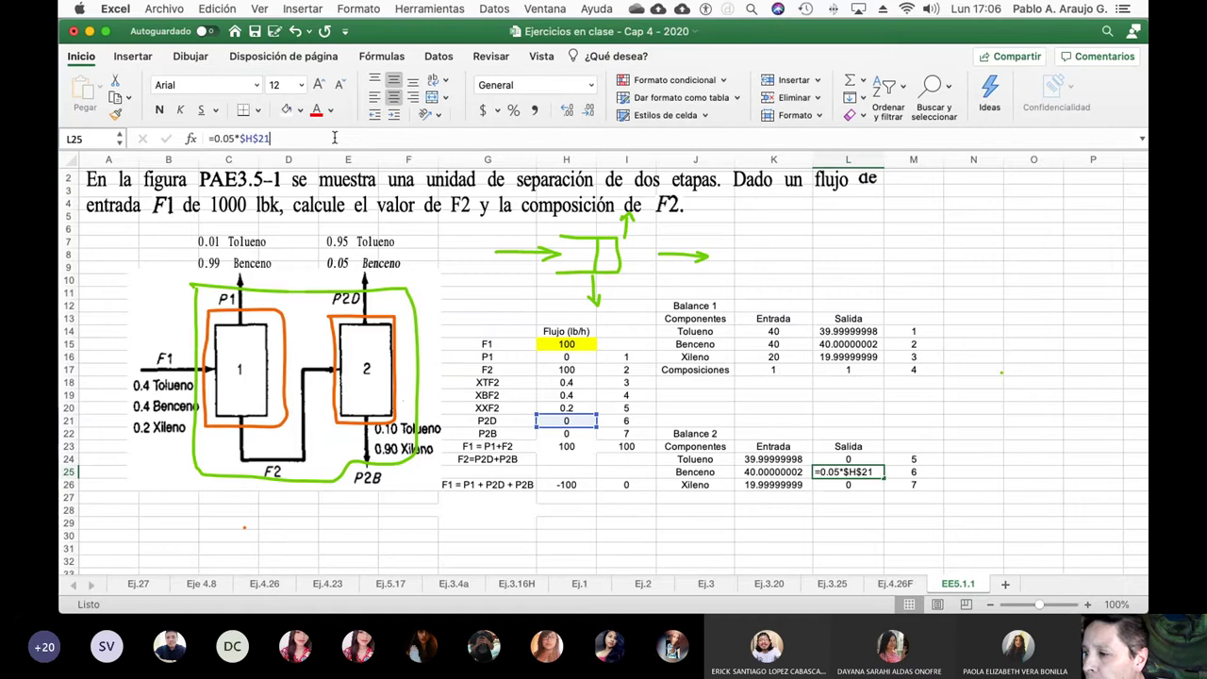
key(Return)
click(334, 137)
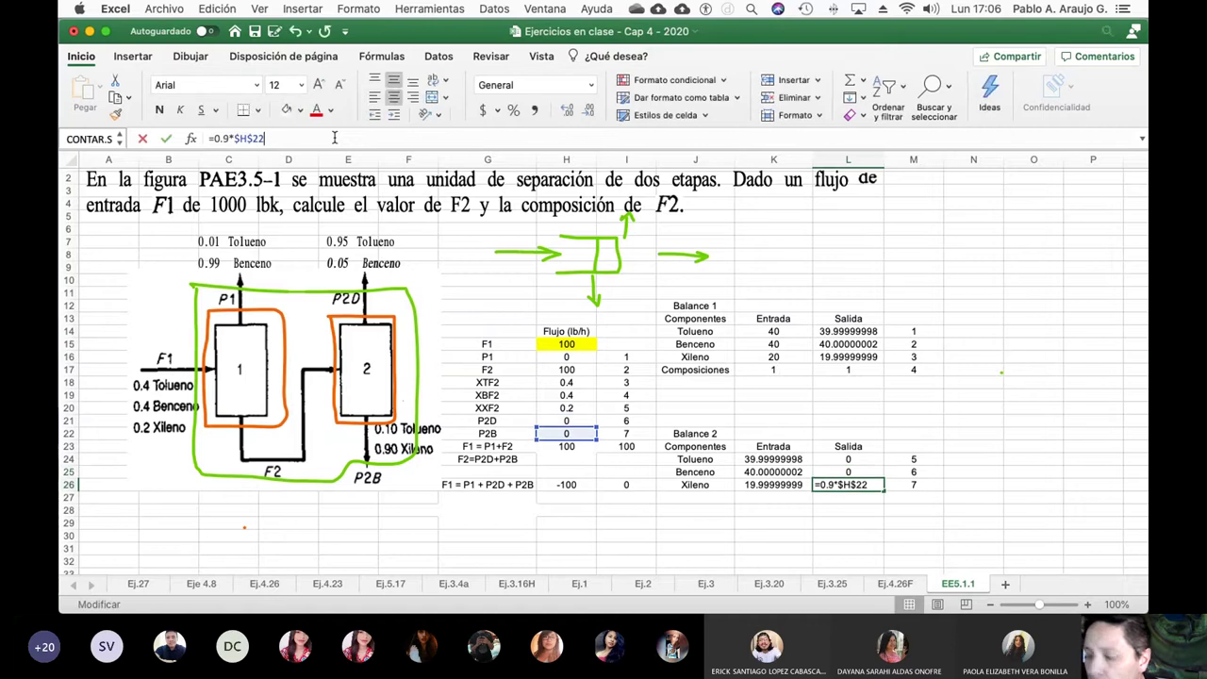
key(Return)
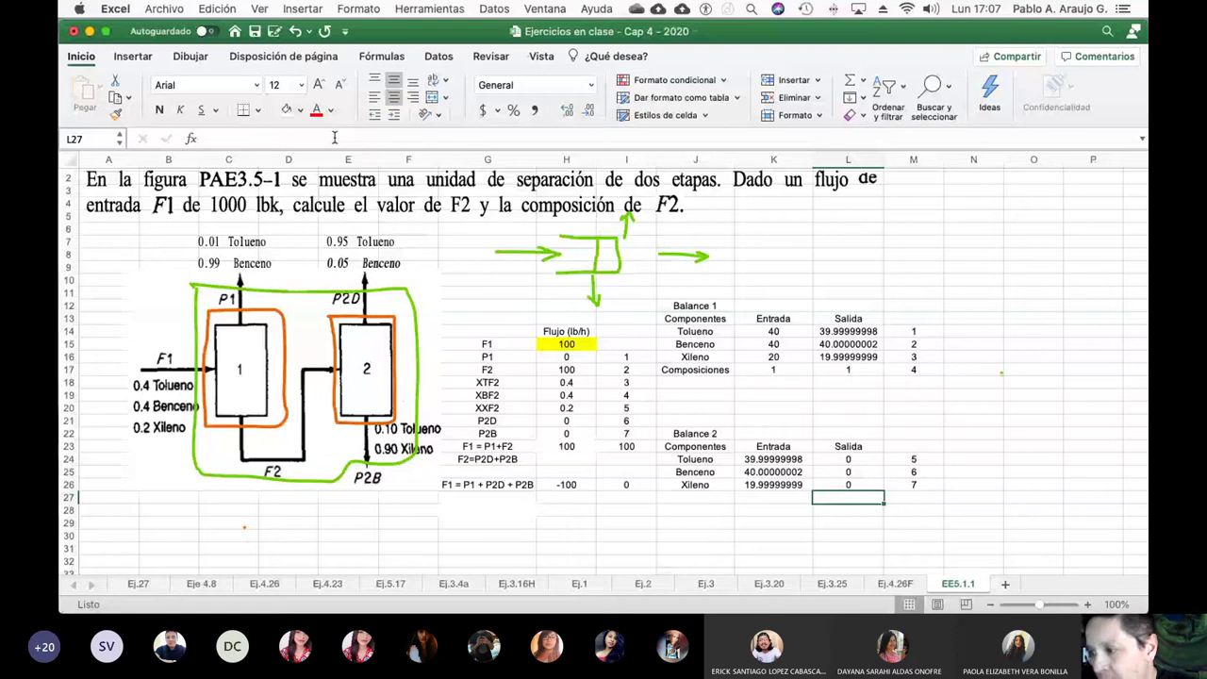
Step: Change Solver's variable cells to H16:H20 and solve for H23 equal to 100
click(582, 358)
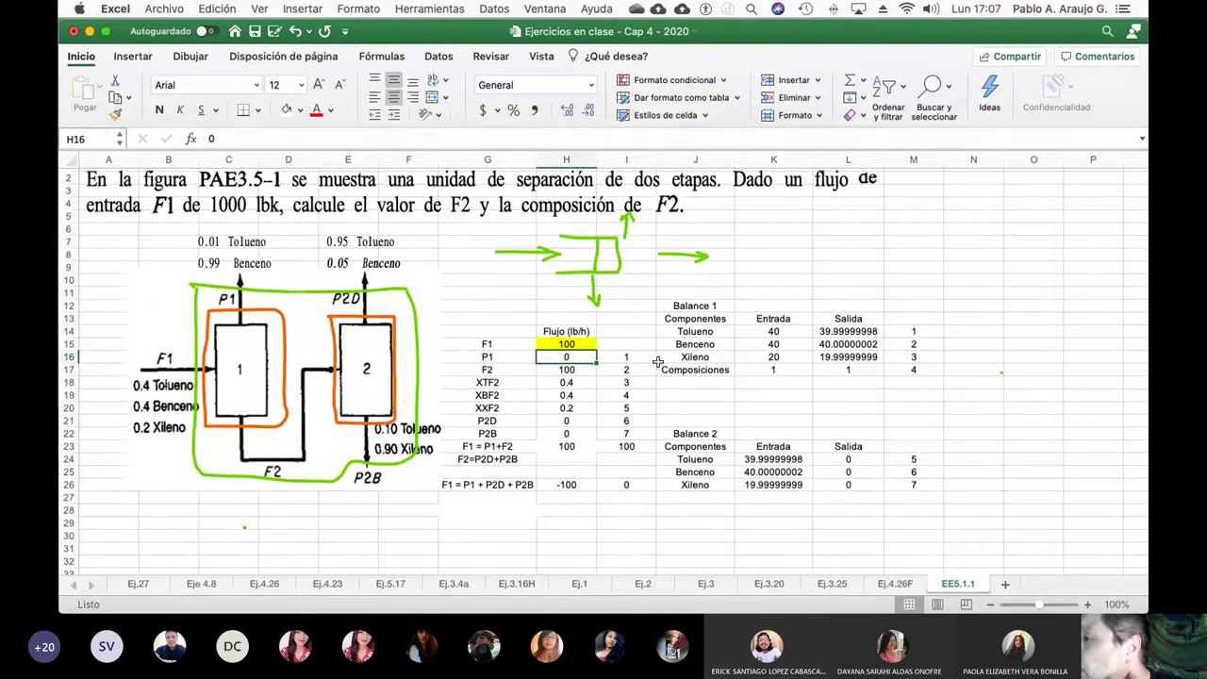
click(448, 10)
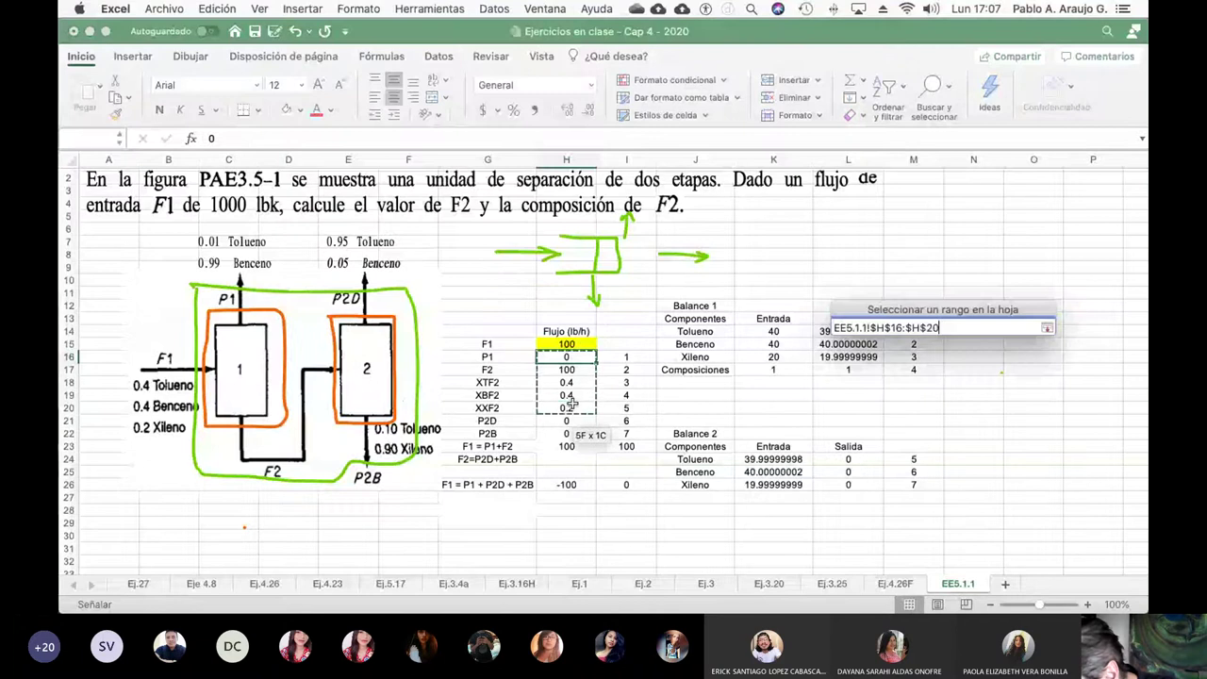
click(1046, 327)
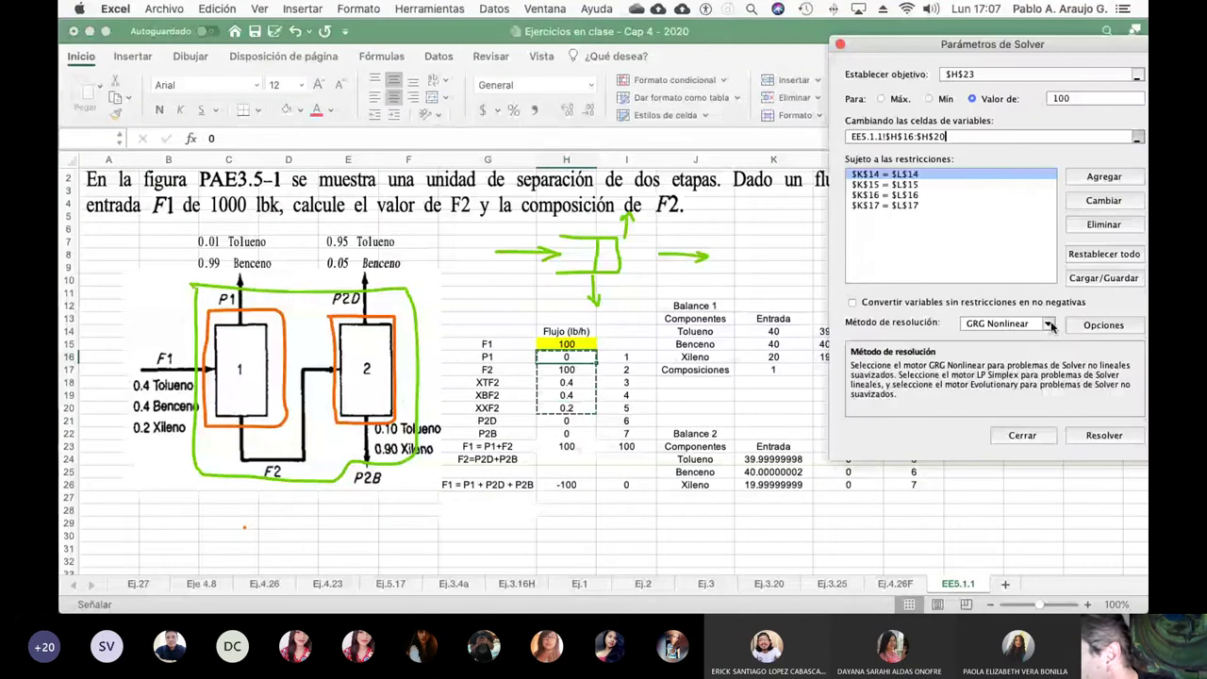
click(1110, 437)
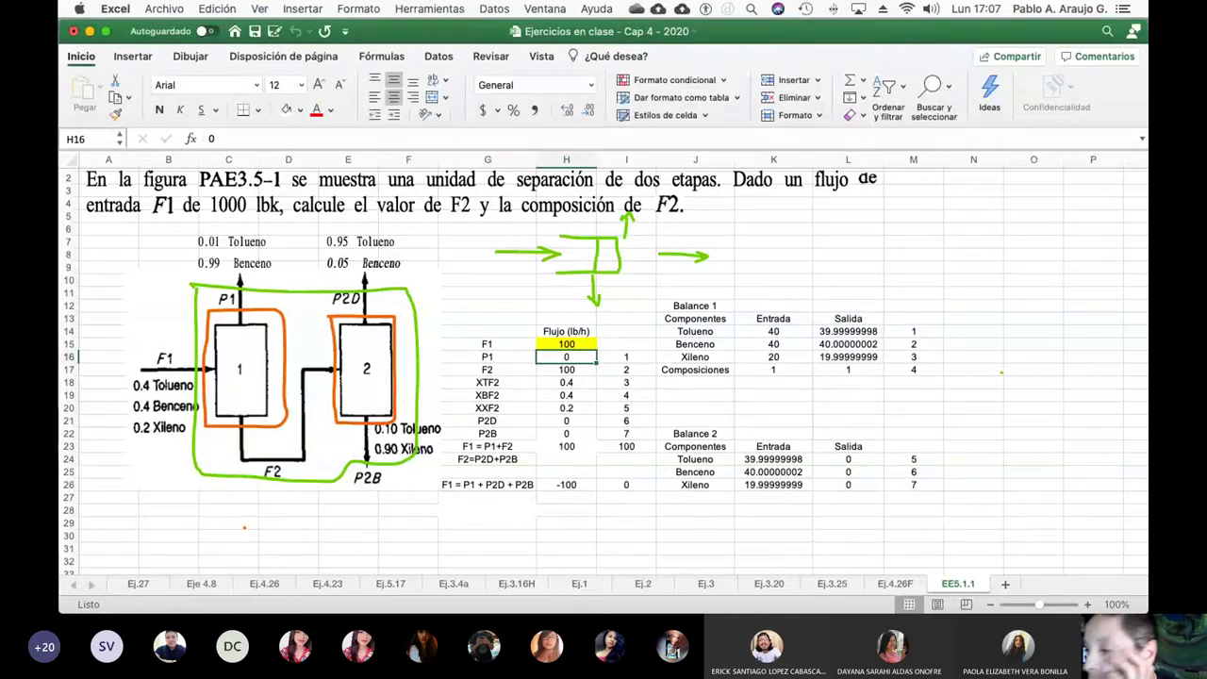
click(861, 405)
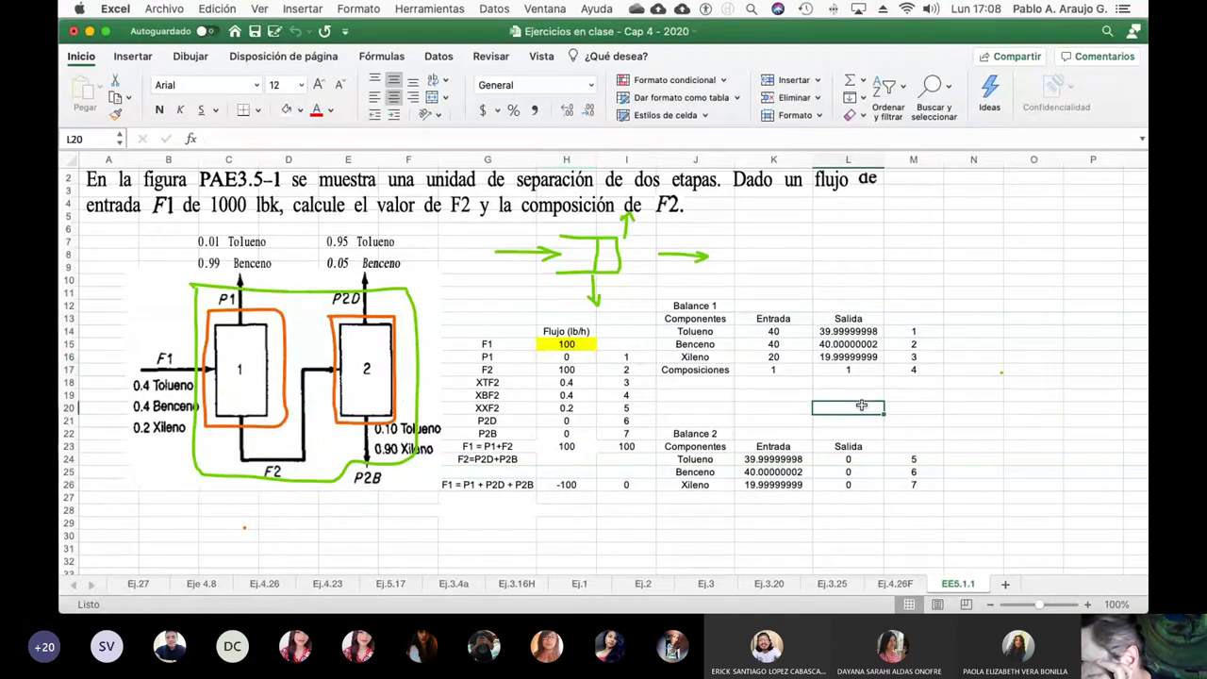
Step: Reset the P1, F2, XTF2, XBF2 and XXF2 values in H16:H20 to 0
click(581, 358)
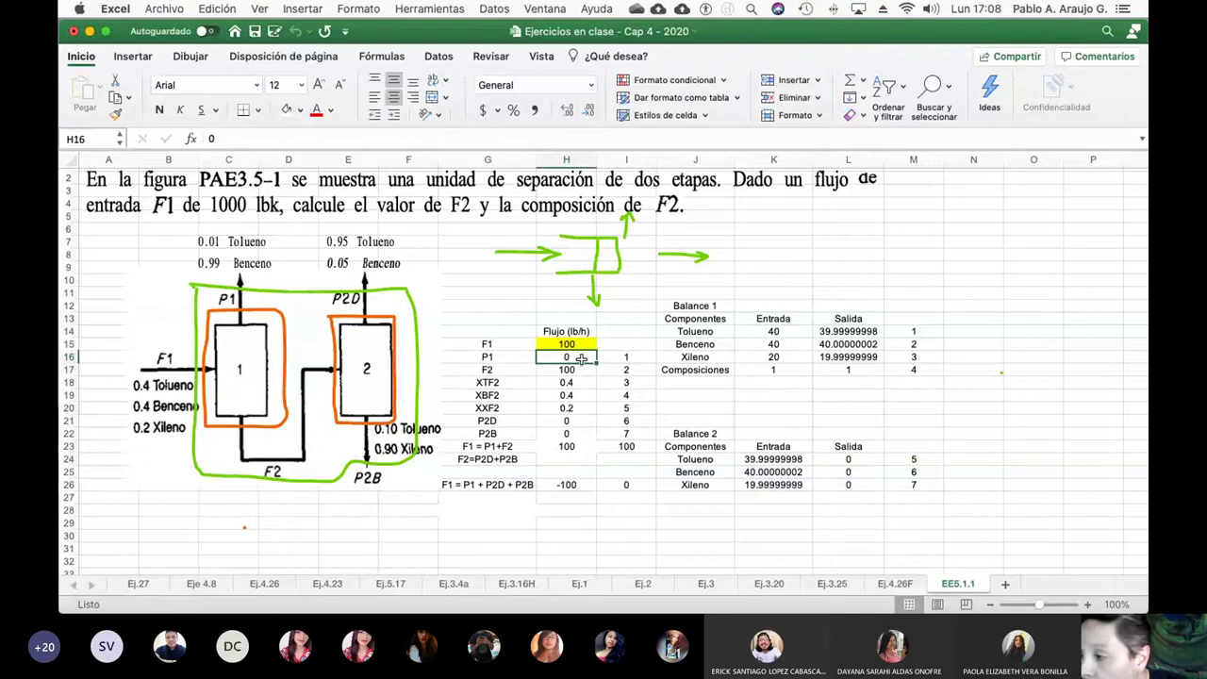
key(Return)
text(0)
key(Return)
text(0)
key(Return)
text(0)
key(Return)
text(0)
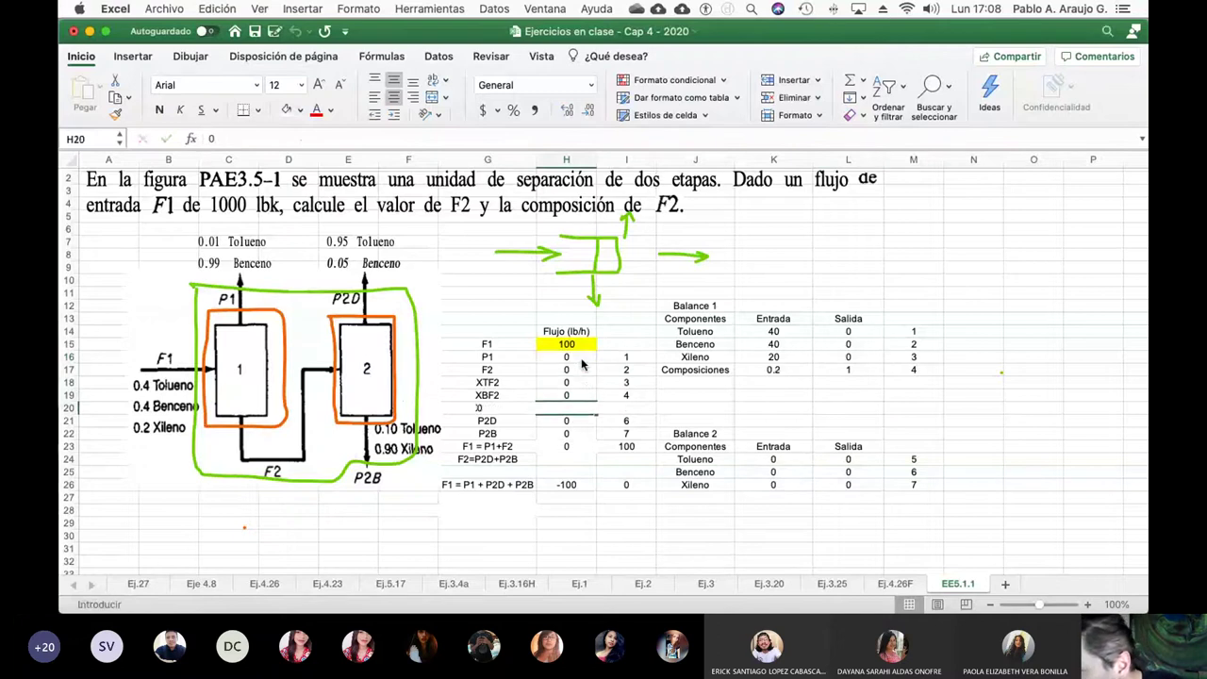
key(Return)
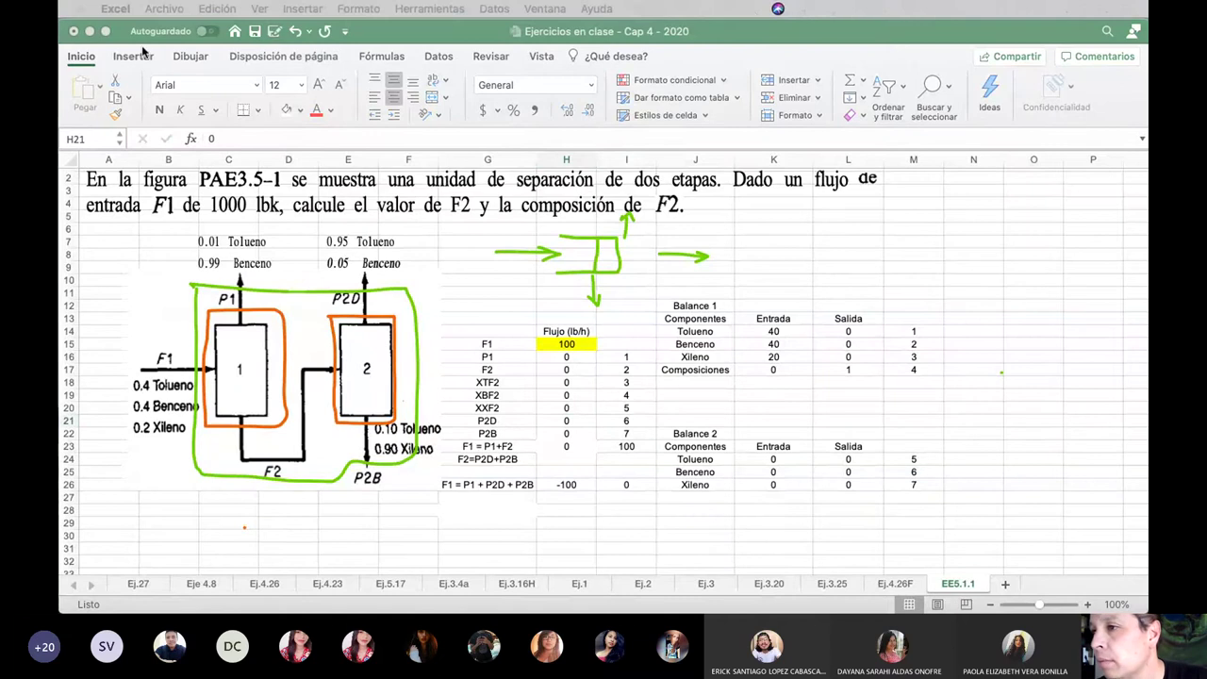
Step: Run Solver from the zeroed values with objective H23 at 100, variable cells H16:H20 and the four Balance 1 constraints
click(429, 9)
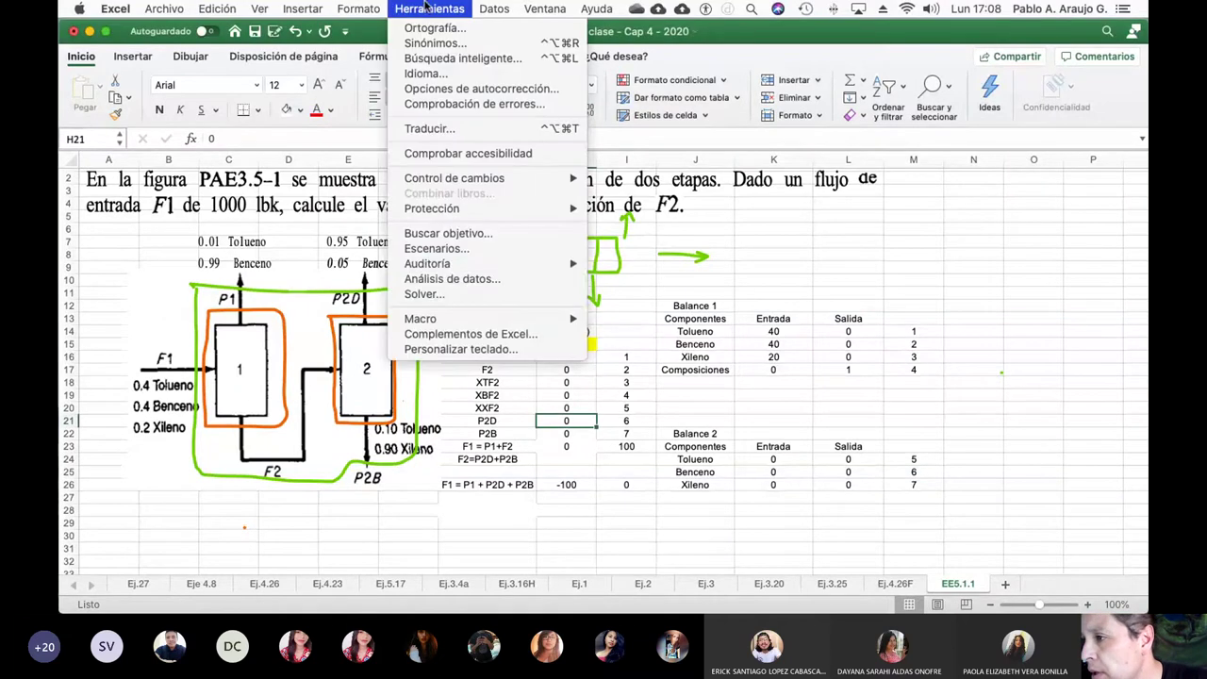
click(439, 294)
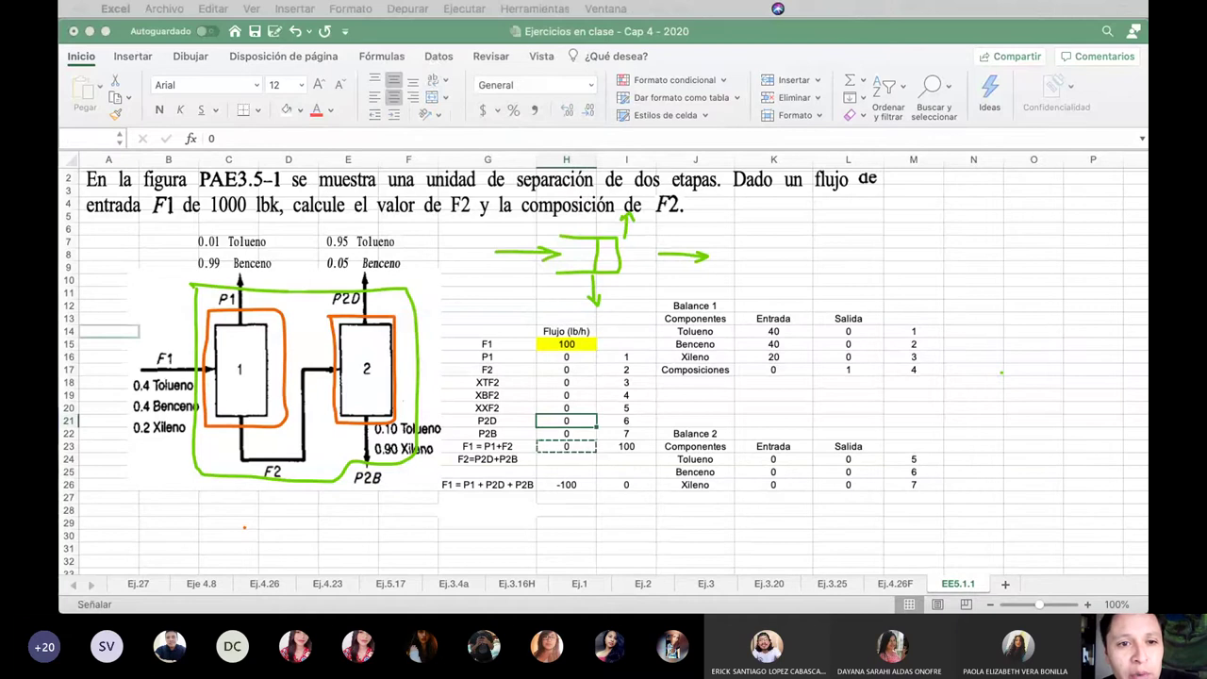
mouse_move(626, 27)
mouse_down()
mouse_move(933, 86)
mouse_move(834, 88)
mouse_up()
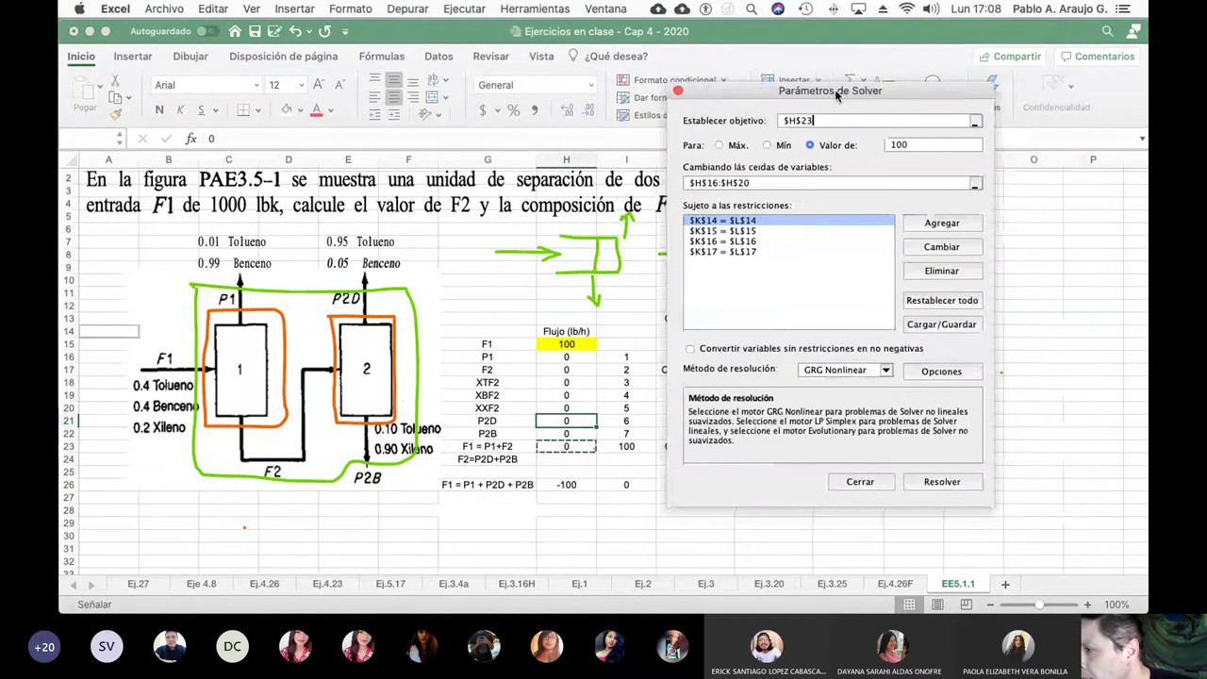
click(950, 485)
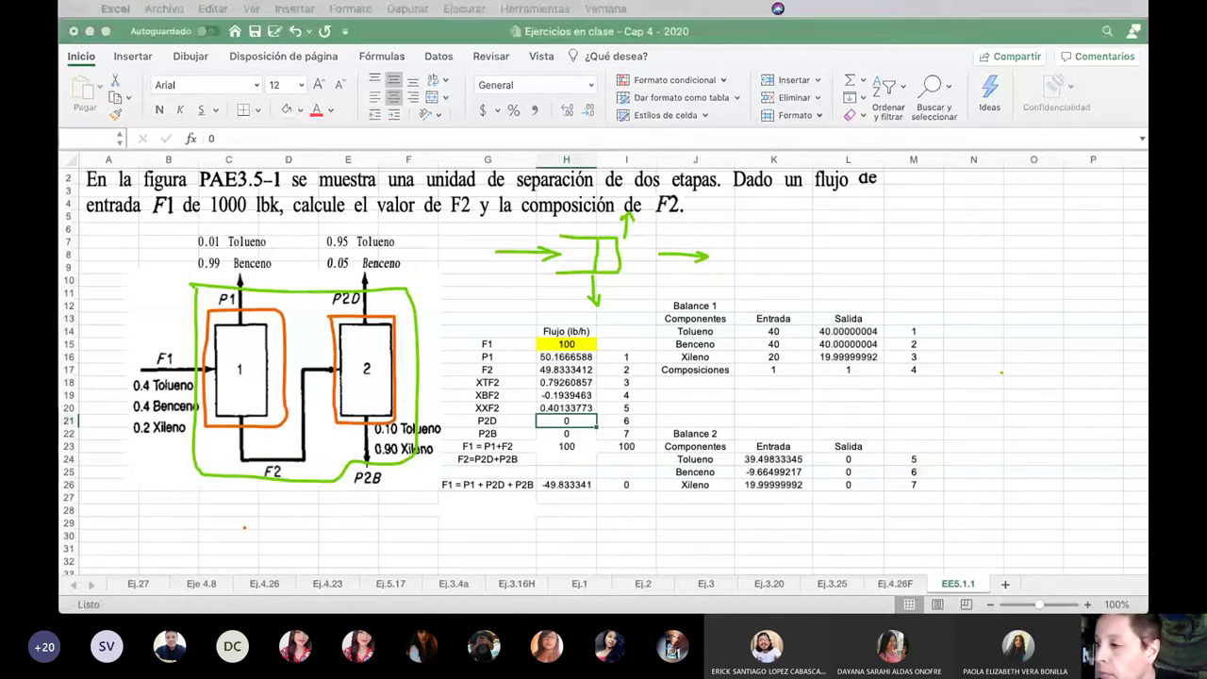
key(Return)
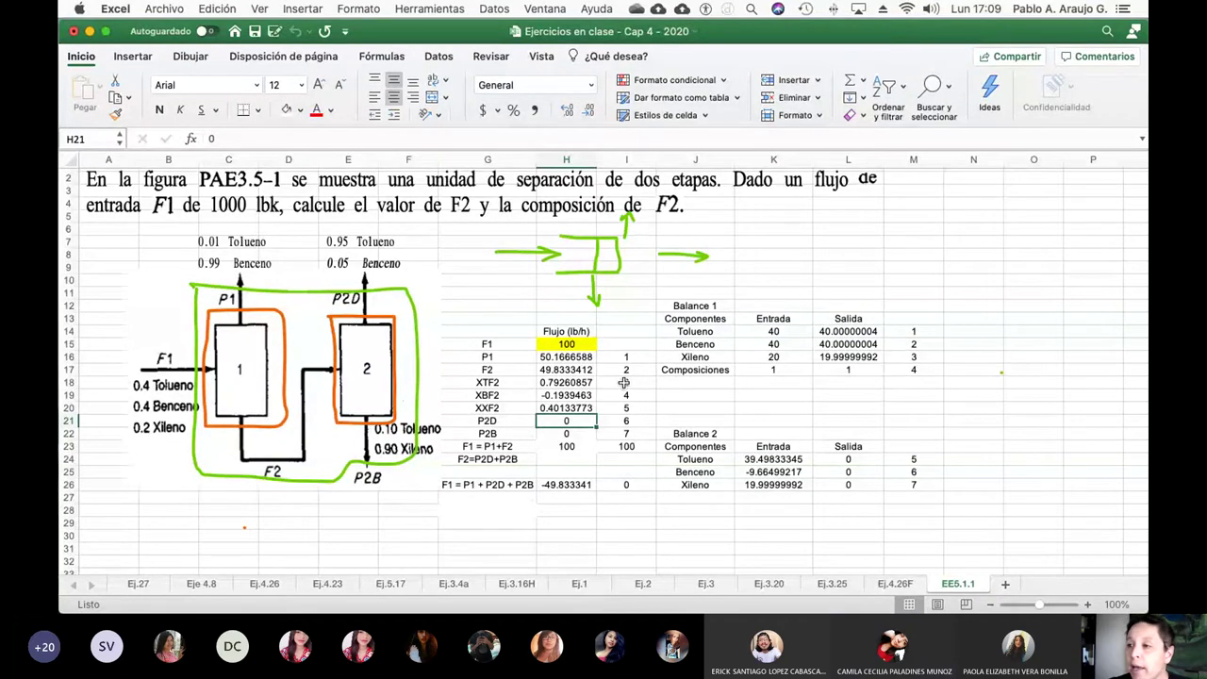
Step: Solve the first-stage balance again with non-negative variables and check the resulting P1, F2 and F2 composition cells
click(435, 12)
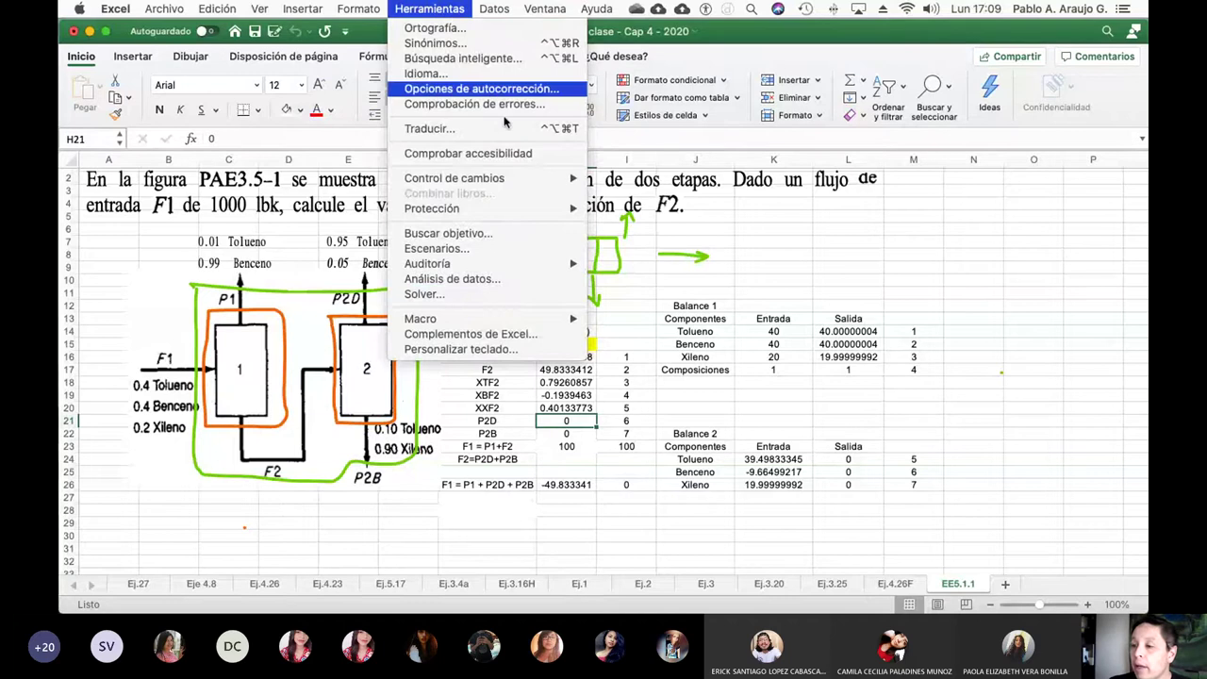
click(528, 293)
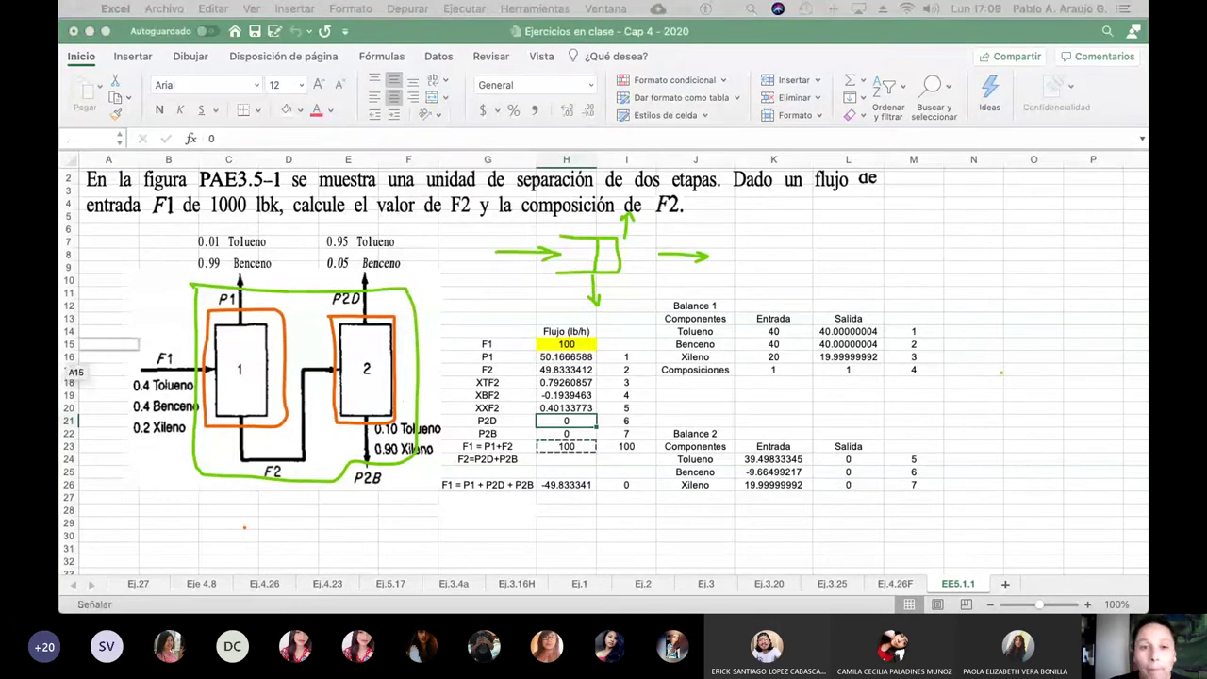
key(Escape)
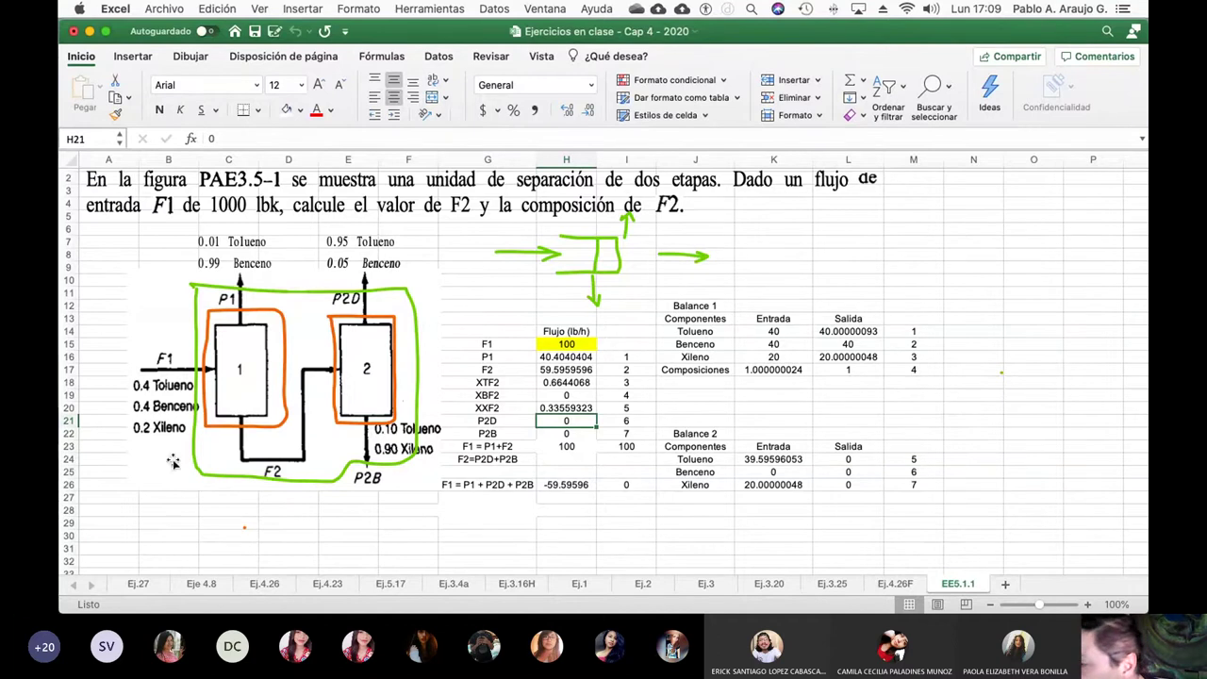
click(580, 358)
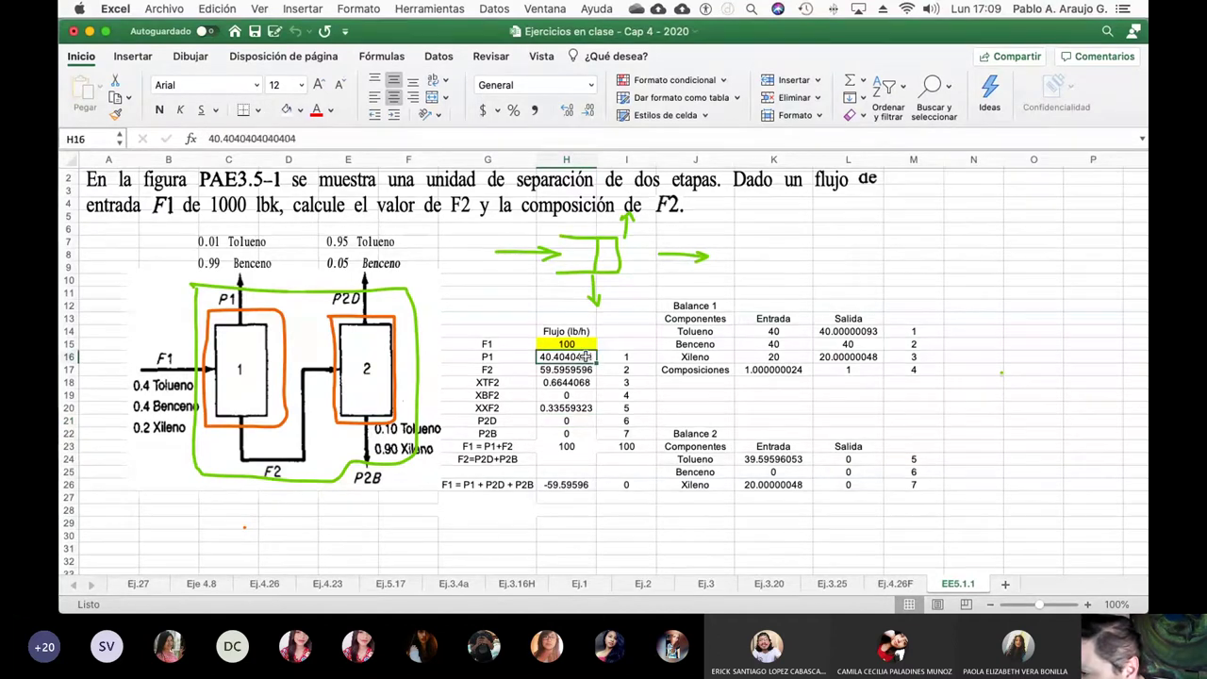
click(569, 371)
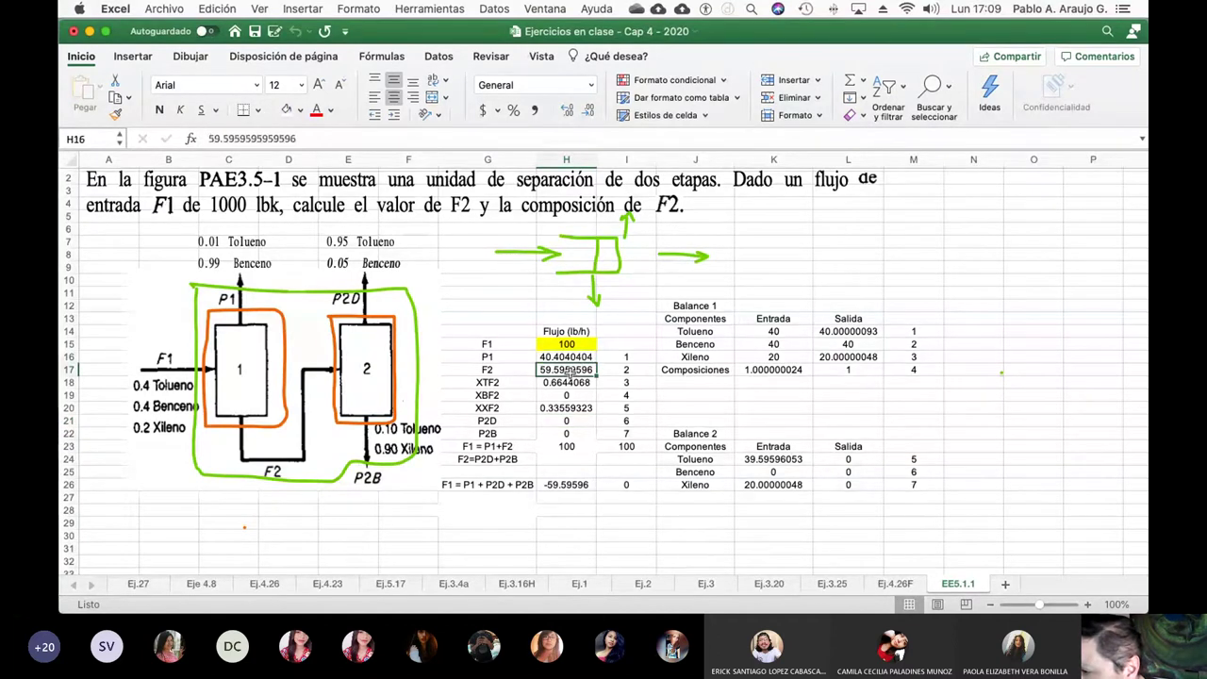
click(586, 383)
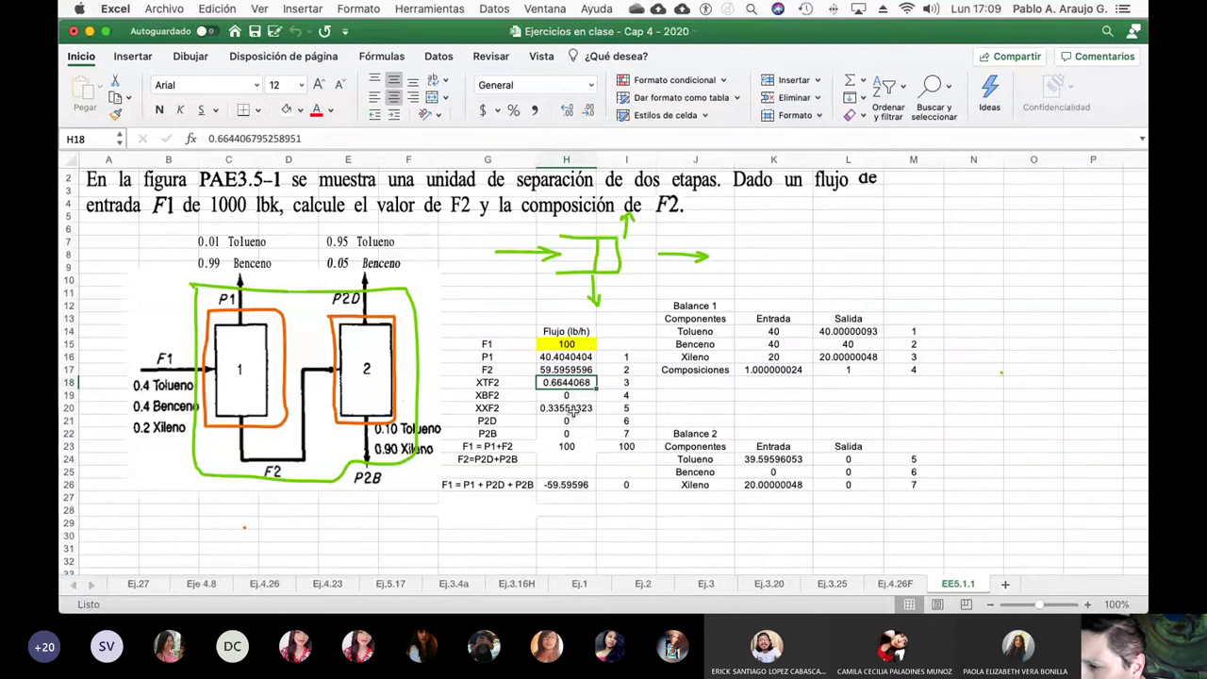
click(573, 409)
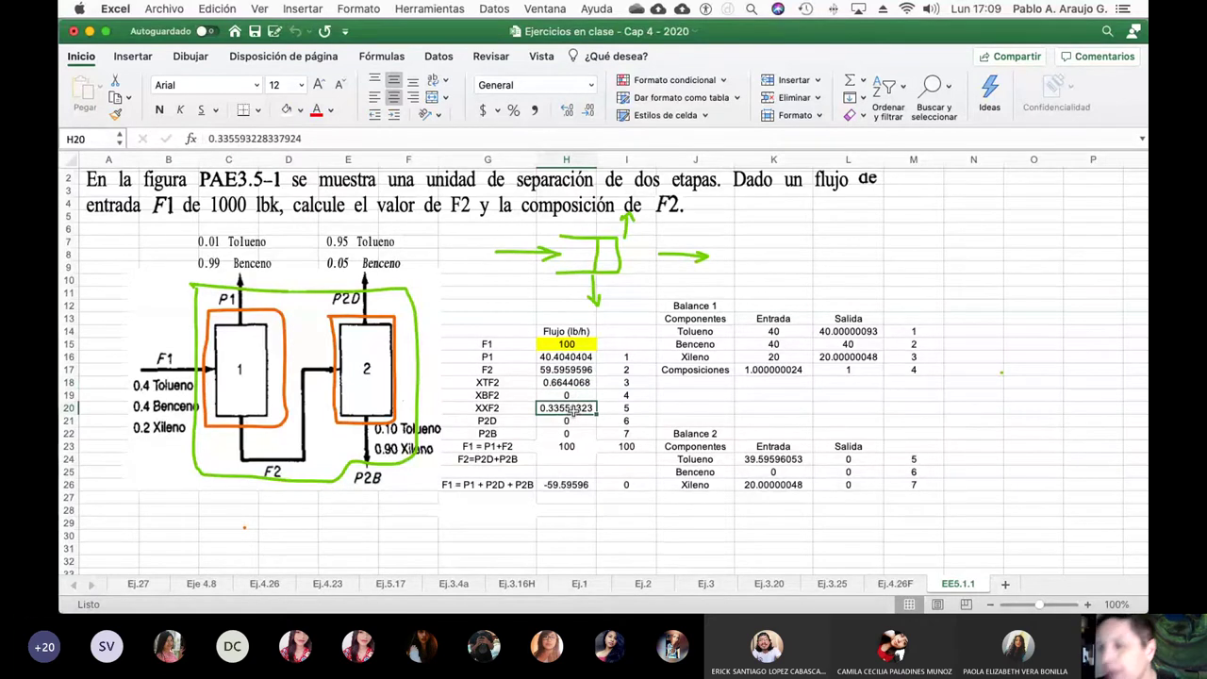
click(570, 396)
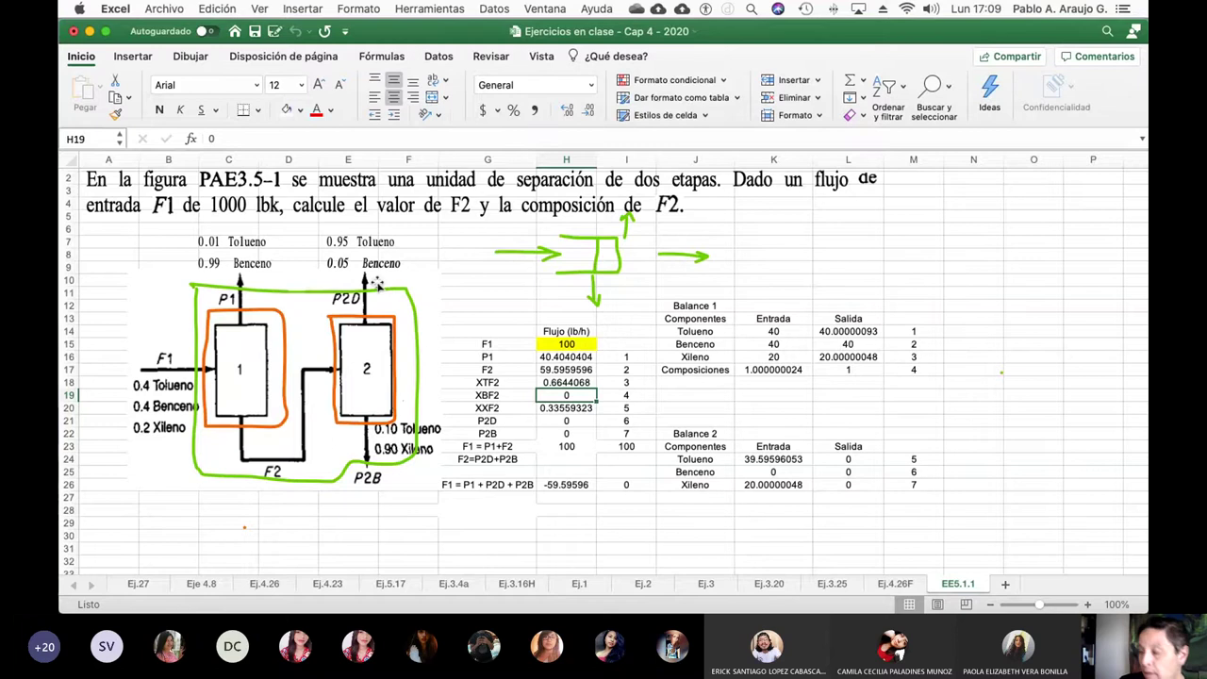
Step: Add the Balance 2 toluene constraint K24 = L24 to Solver
click(425, 10)
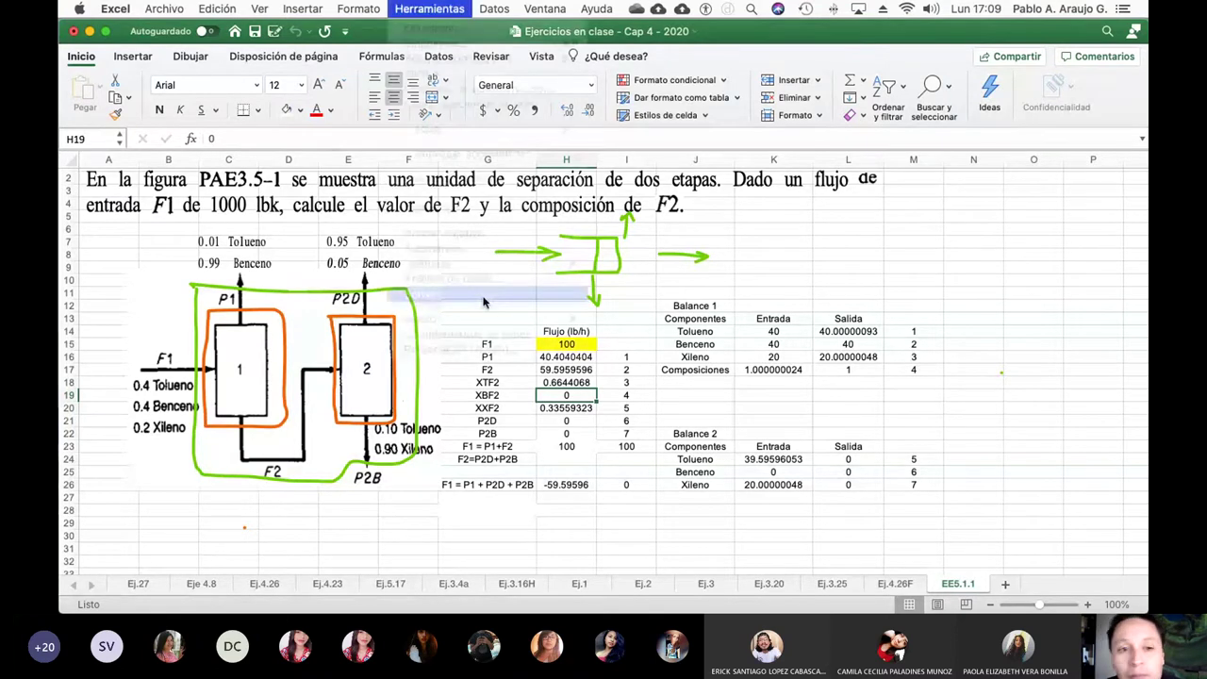
click(483, 302)
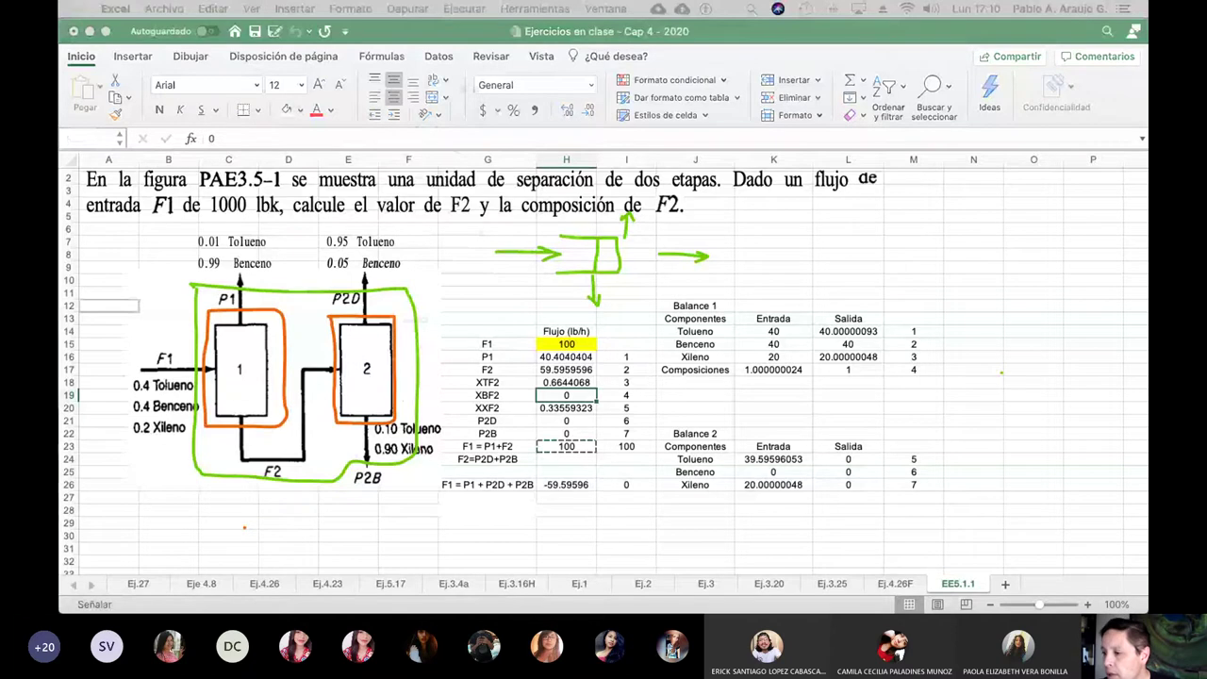
click(773, 459)
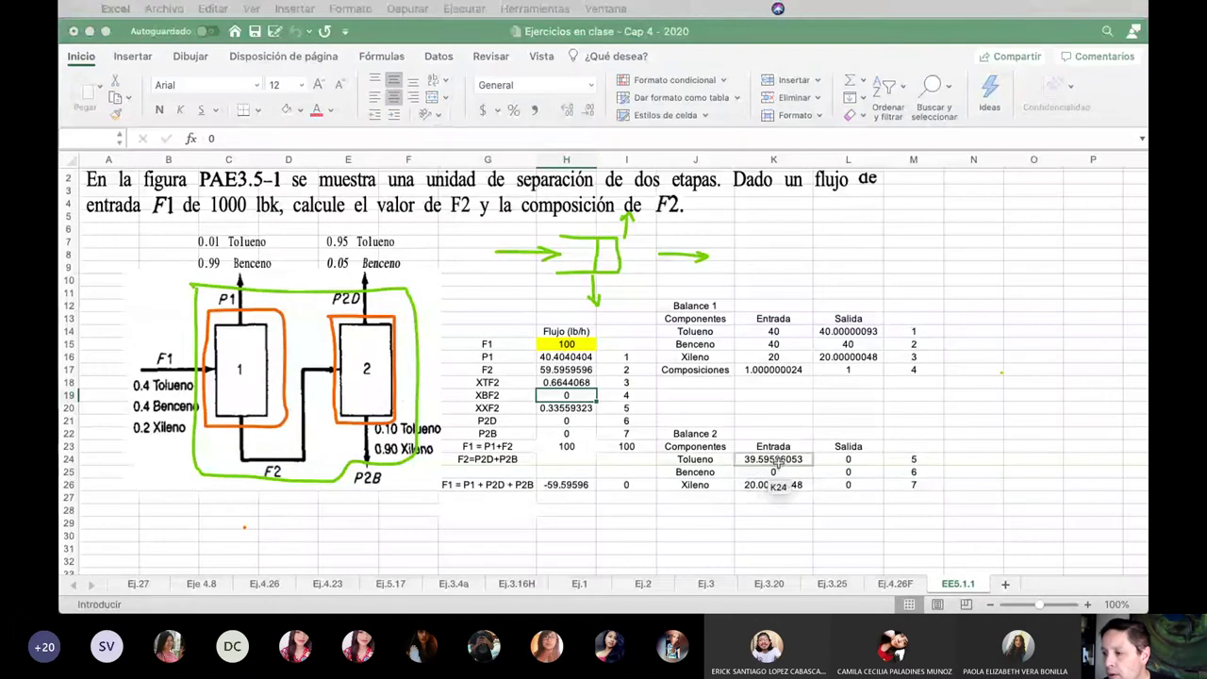
key(super+c)
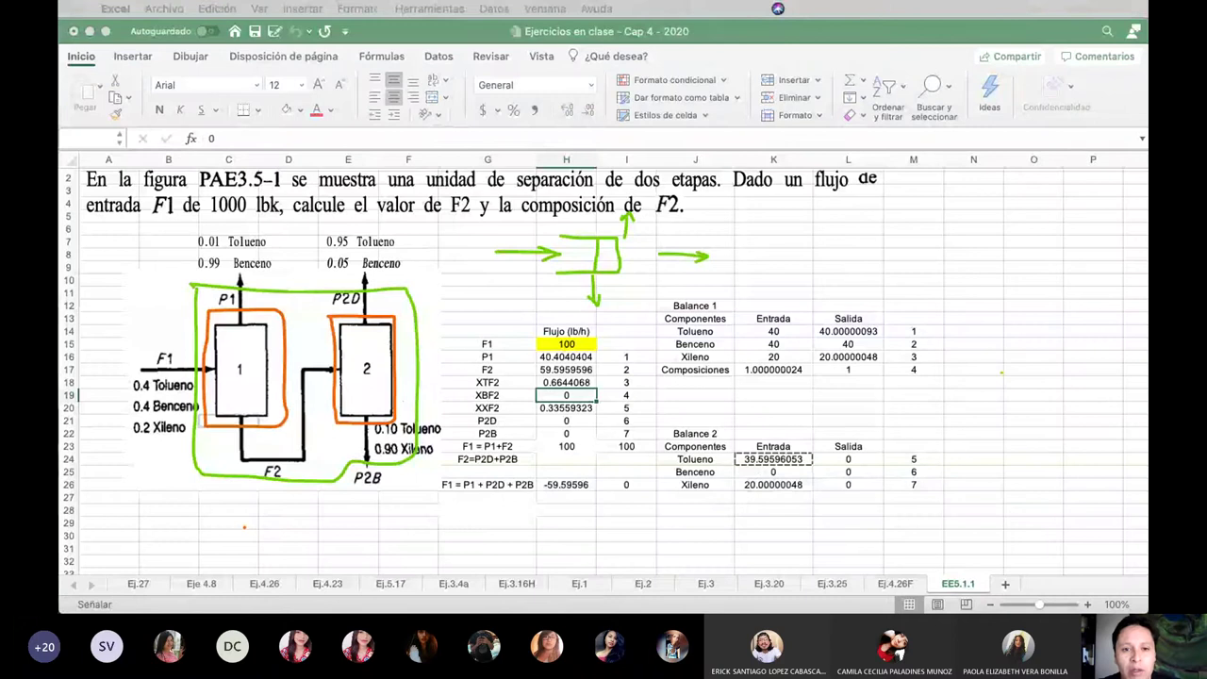
drag(646, 236, 993, 206)
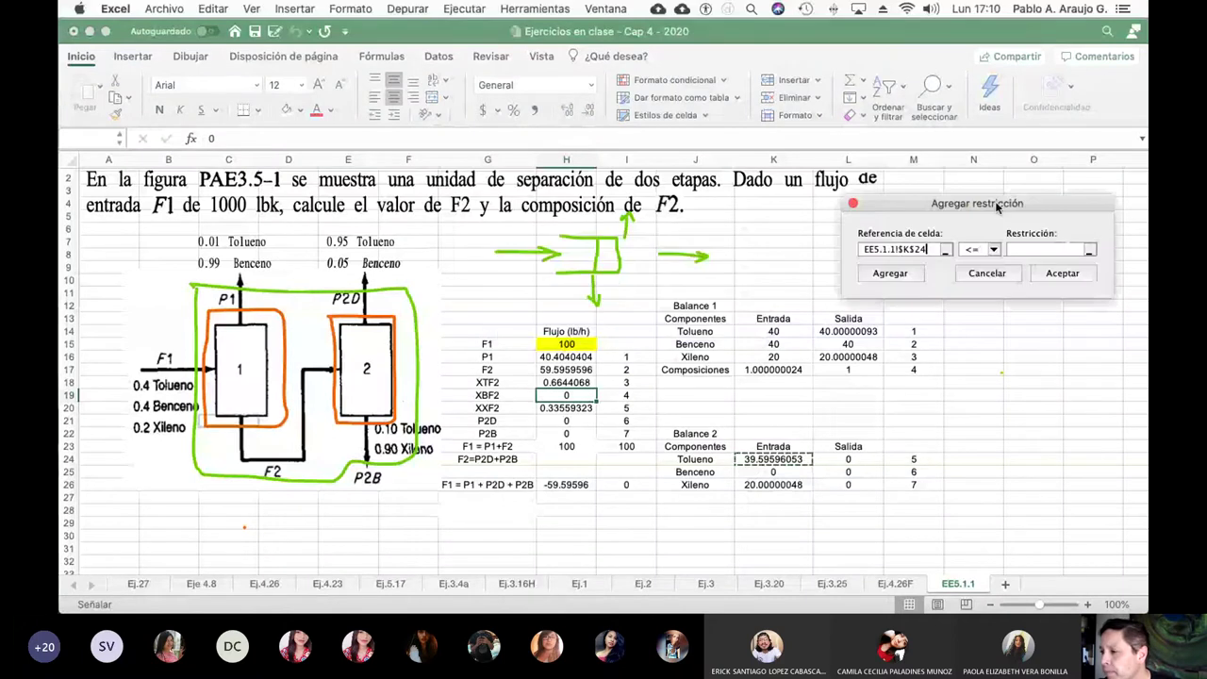
click(990, 246)
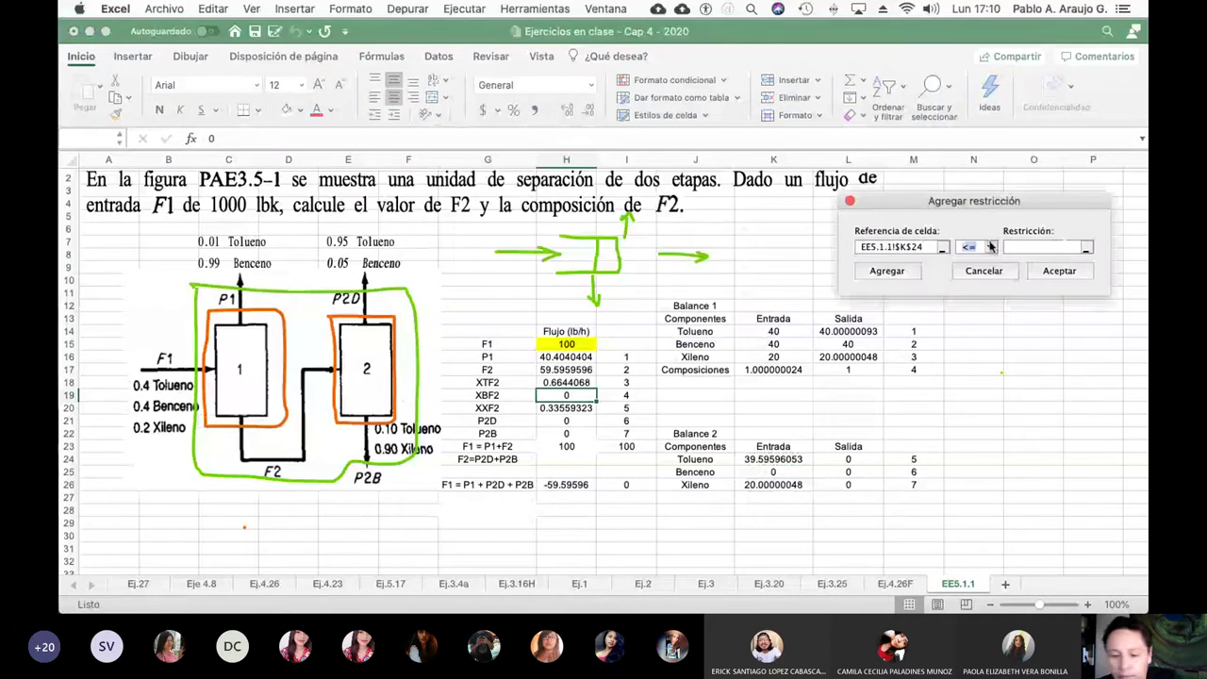
click(991, 246)
click(980, 263)
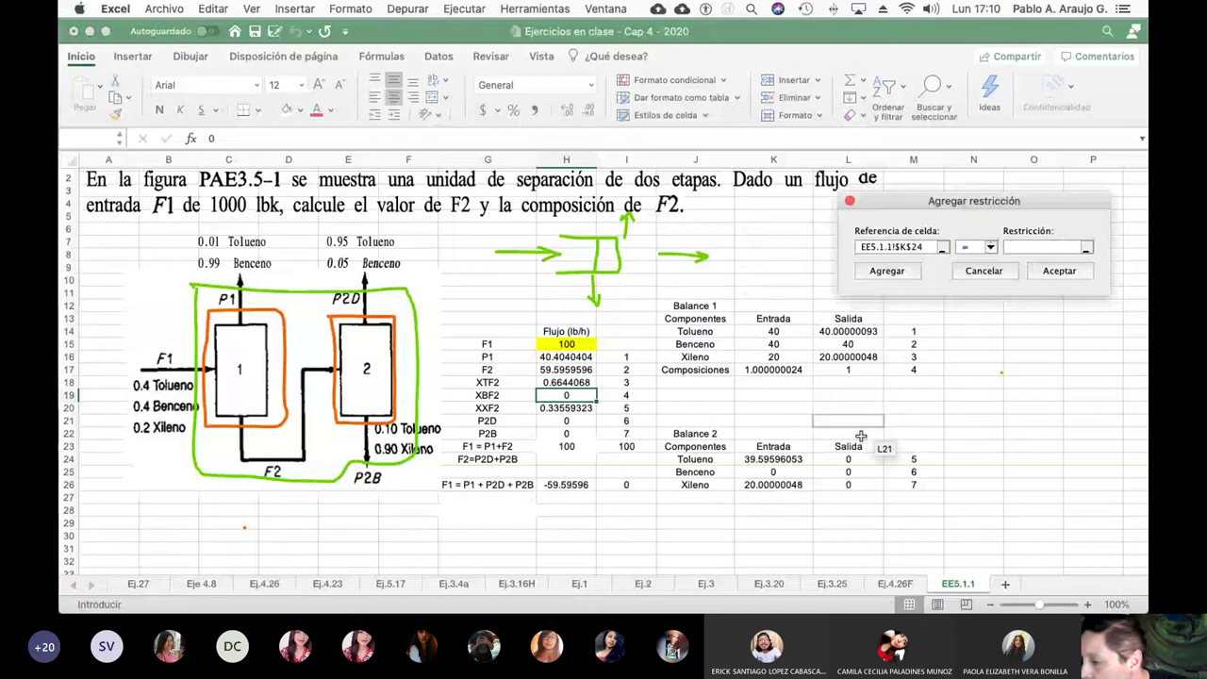
click(843, 461)
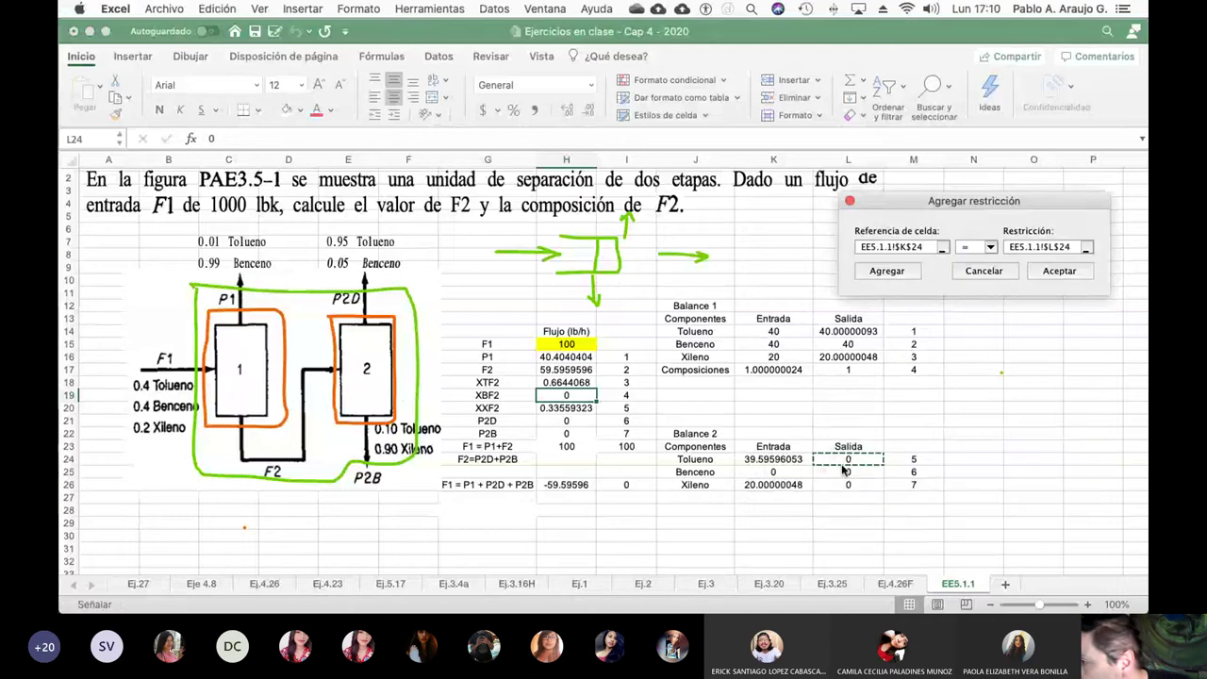
click(886, 273)
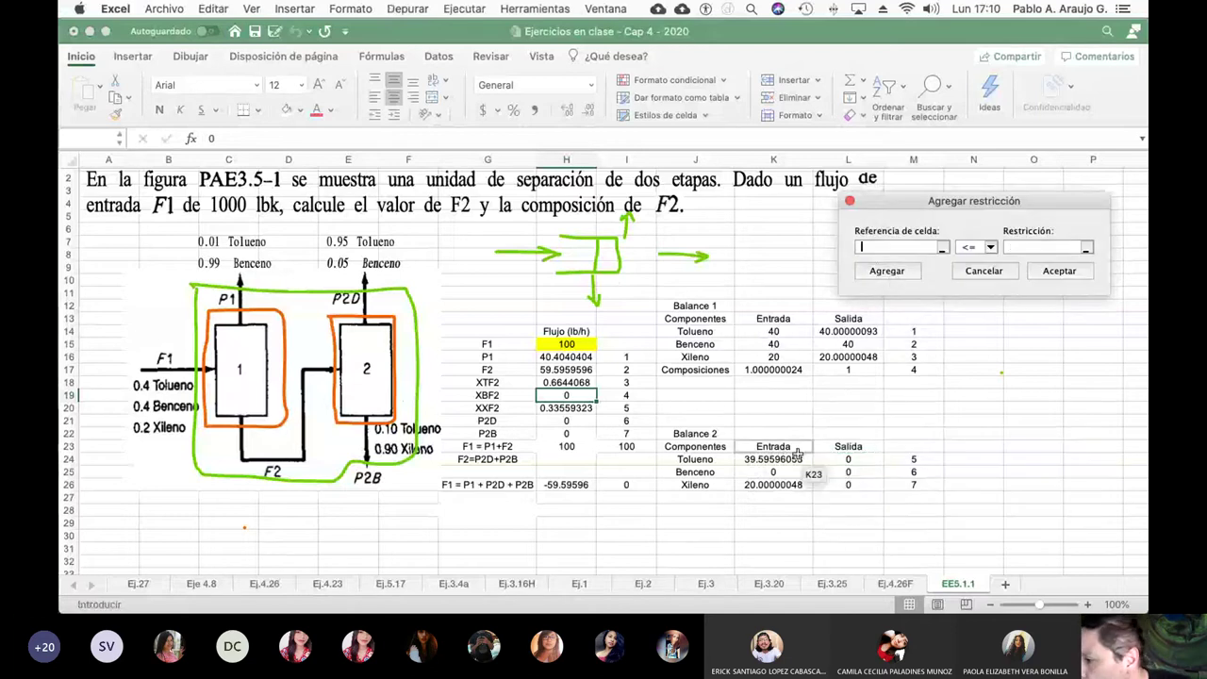
Step: Add the Balance 2 benzene constraint K25 = L25 to Solver
click(775, 472)
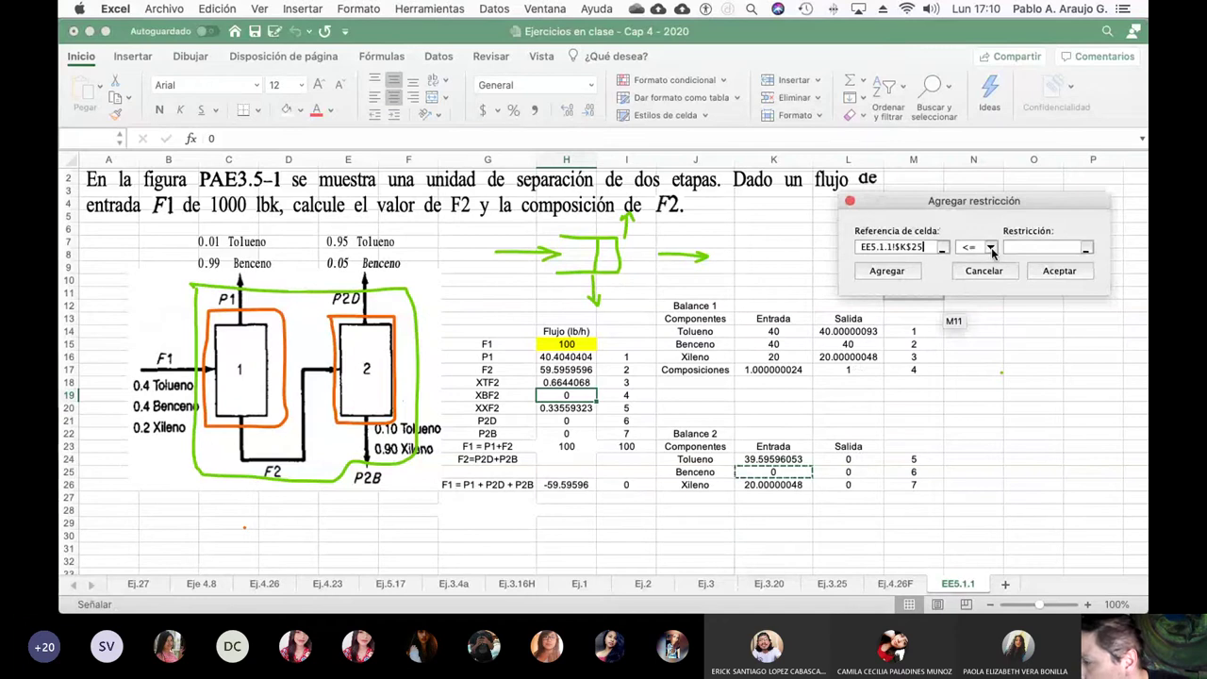
click(992, 251)
click(980, 265)
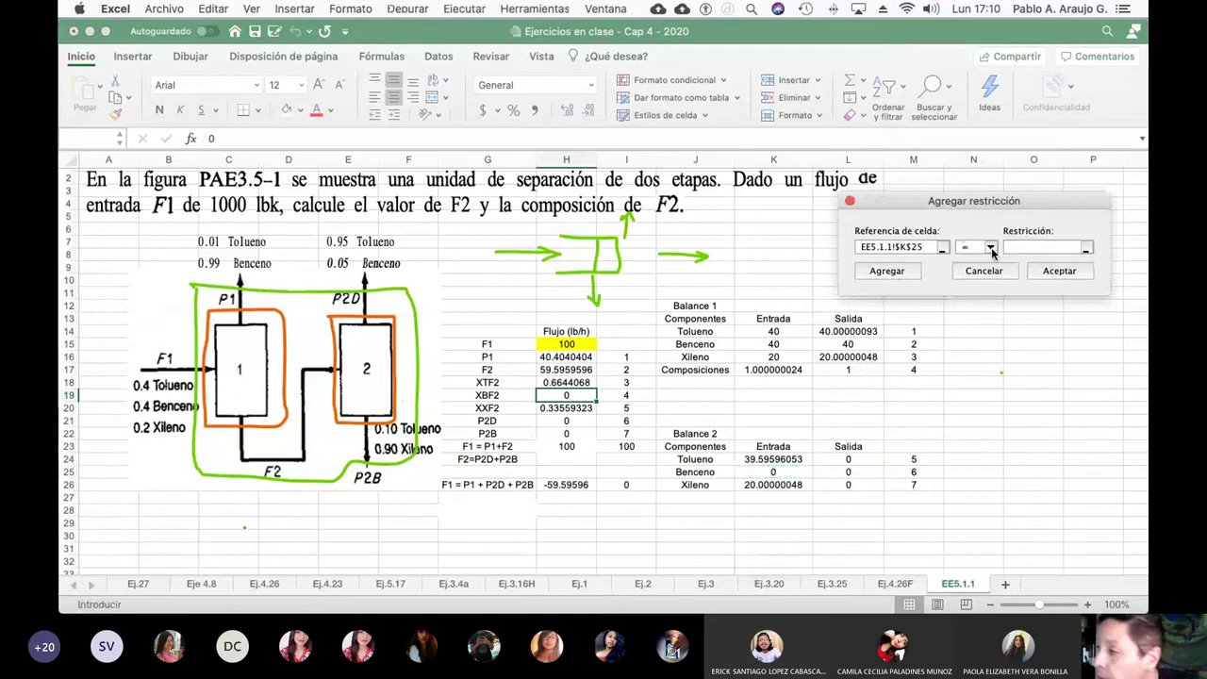
click(843, 471)
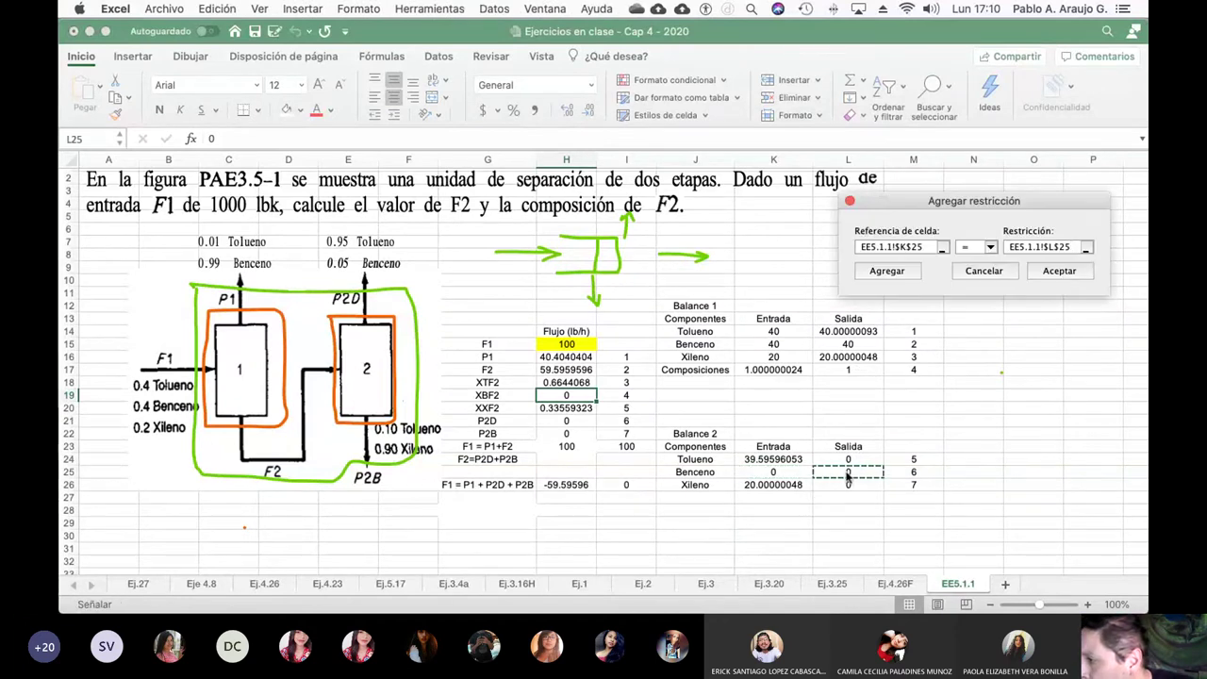
click(884, 271)
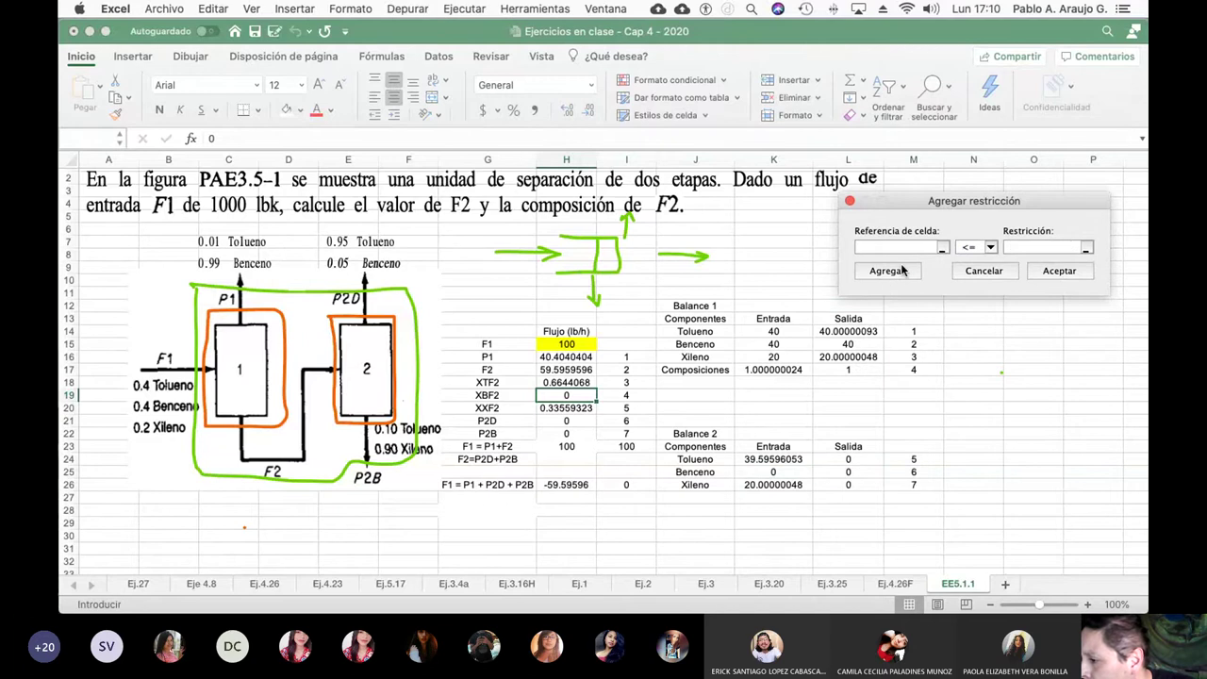
Step: Add the Balance 2 xylene constraint K26 = L26 to Solver and finish adding constraints
click(772, 485)
click(990, 248)
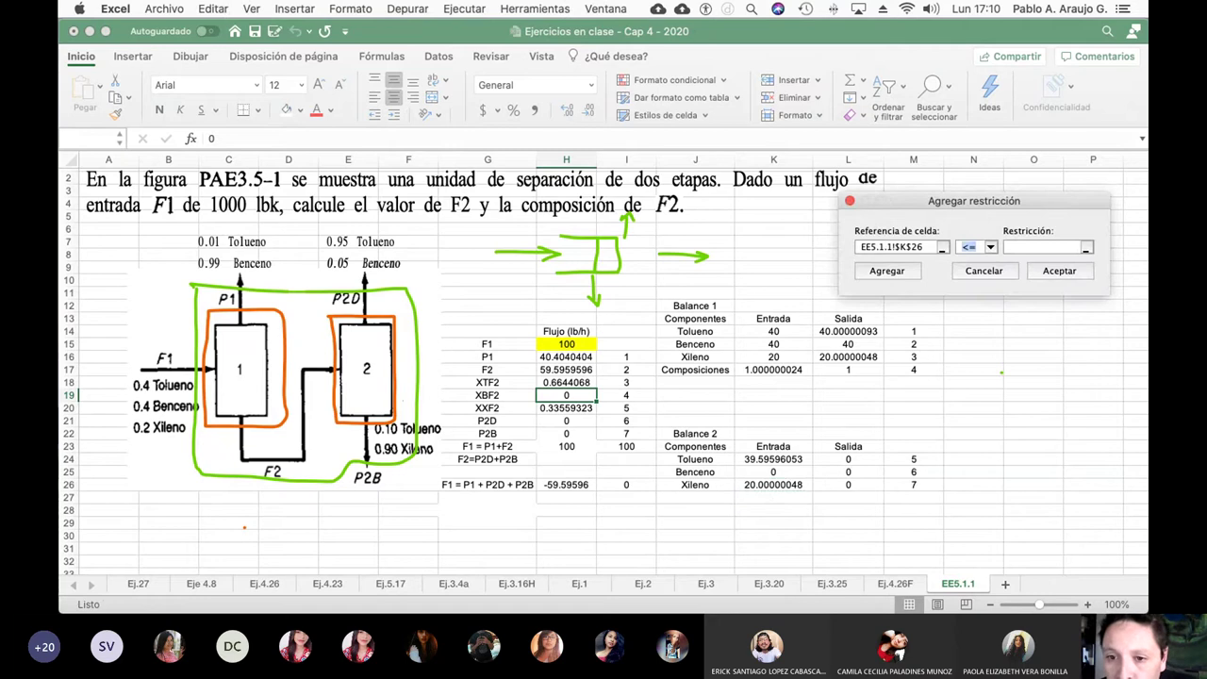
key(Down)
key(Tab)
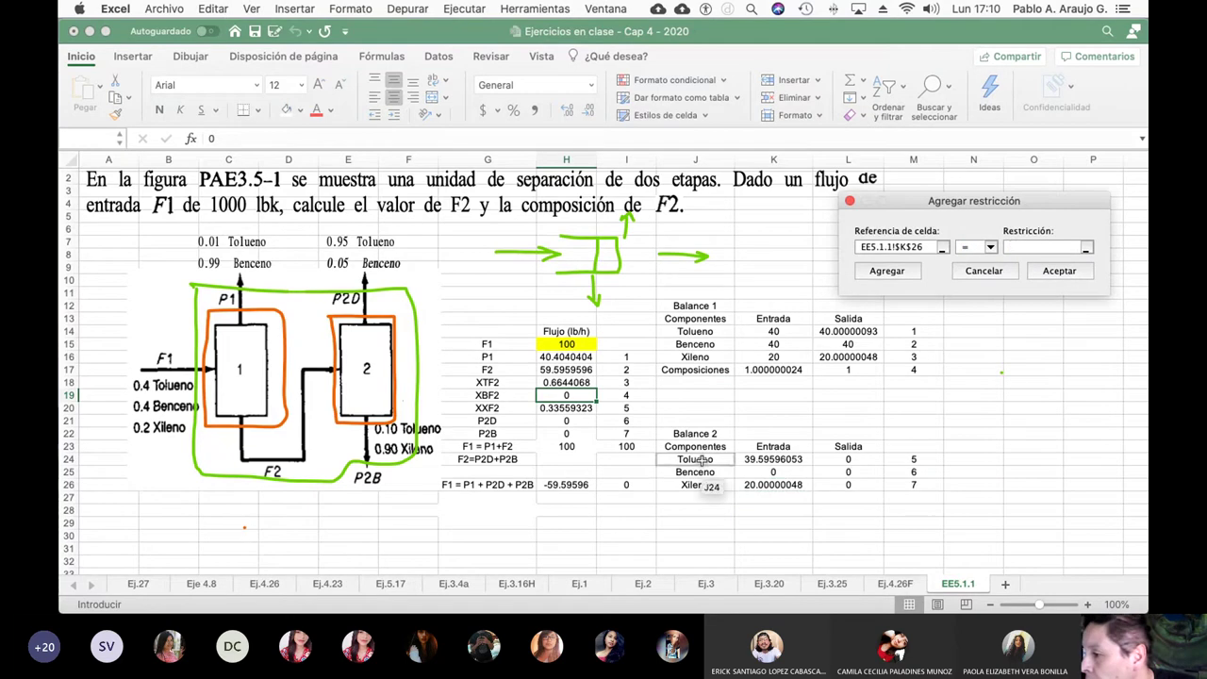
click(847, 484)
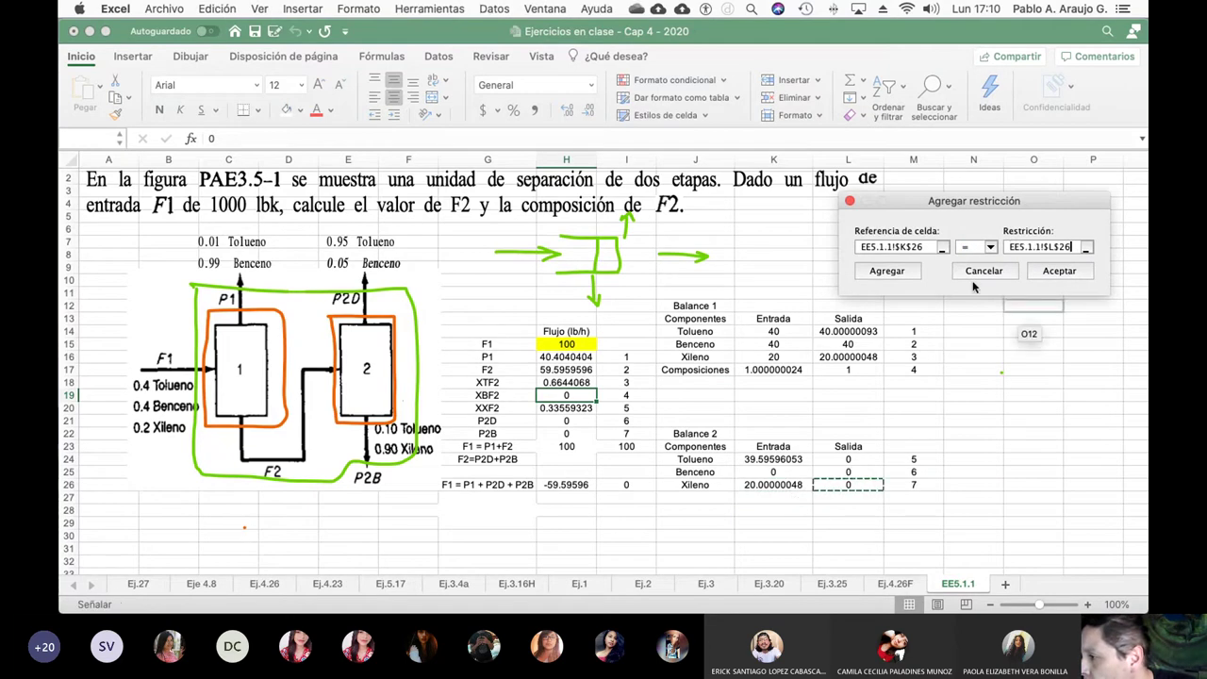
click(899, 272)
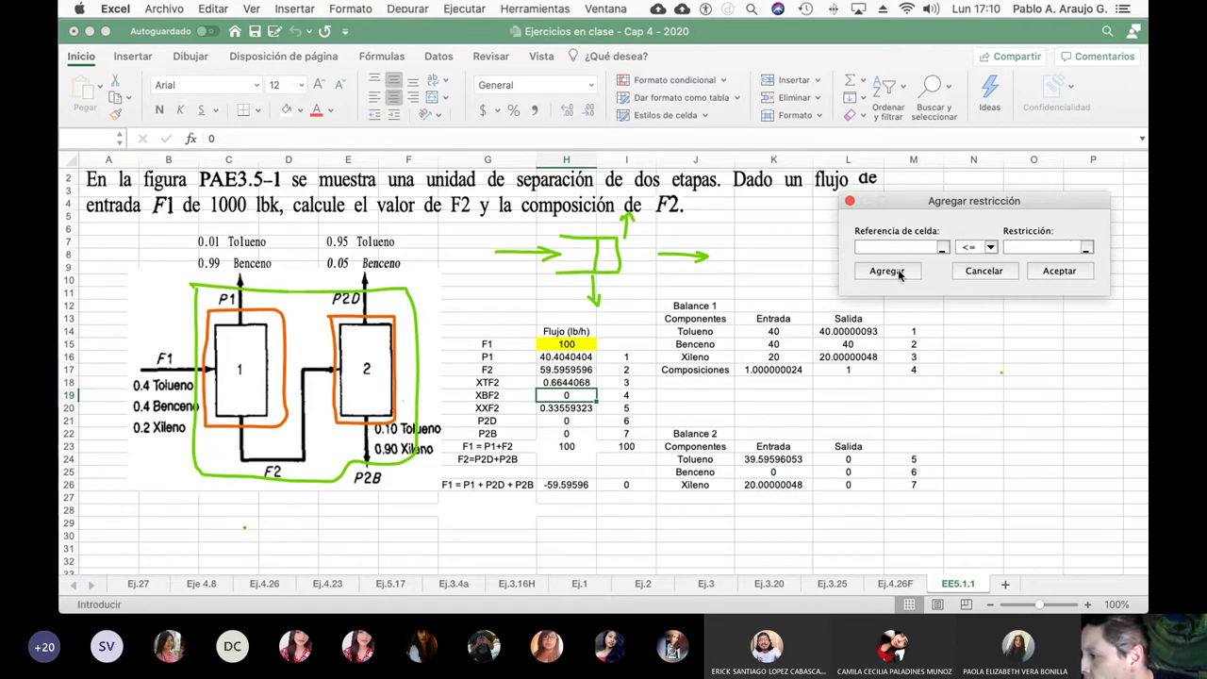
click(983, 271)
Step: Try to solve with objective H23 at 100, variable cells H16:H20 and the constraints of both balances
click(565, 446)
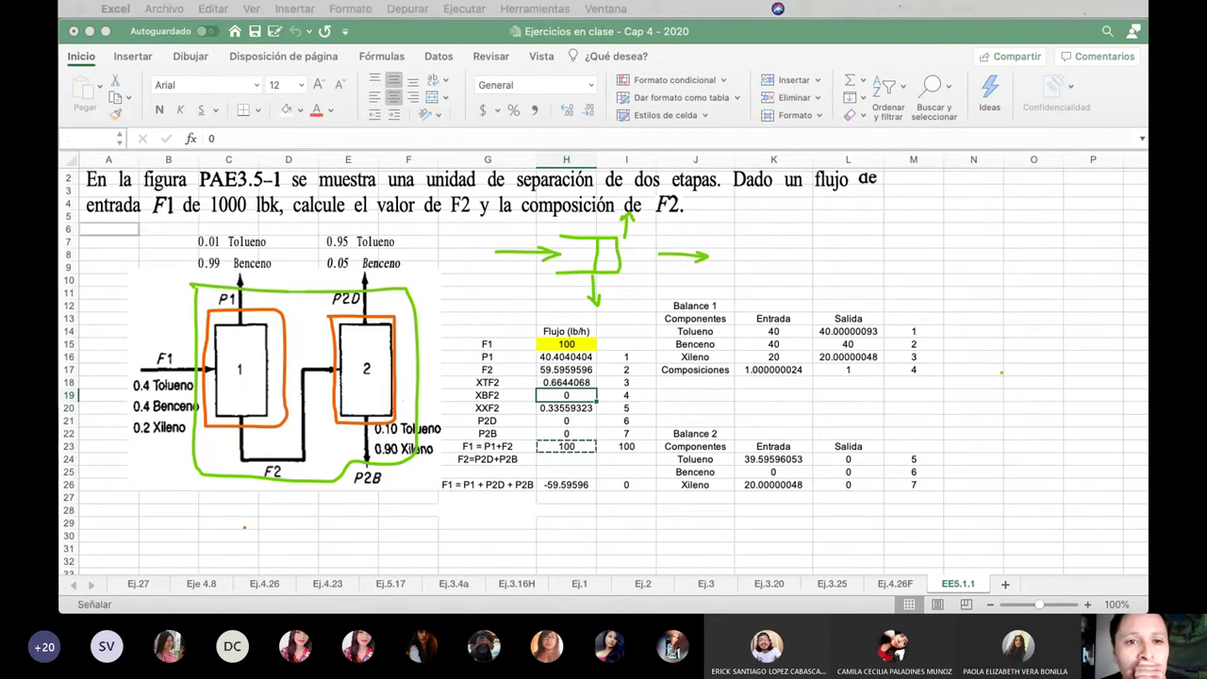
drag(606, 91, 933, 123)
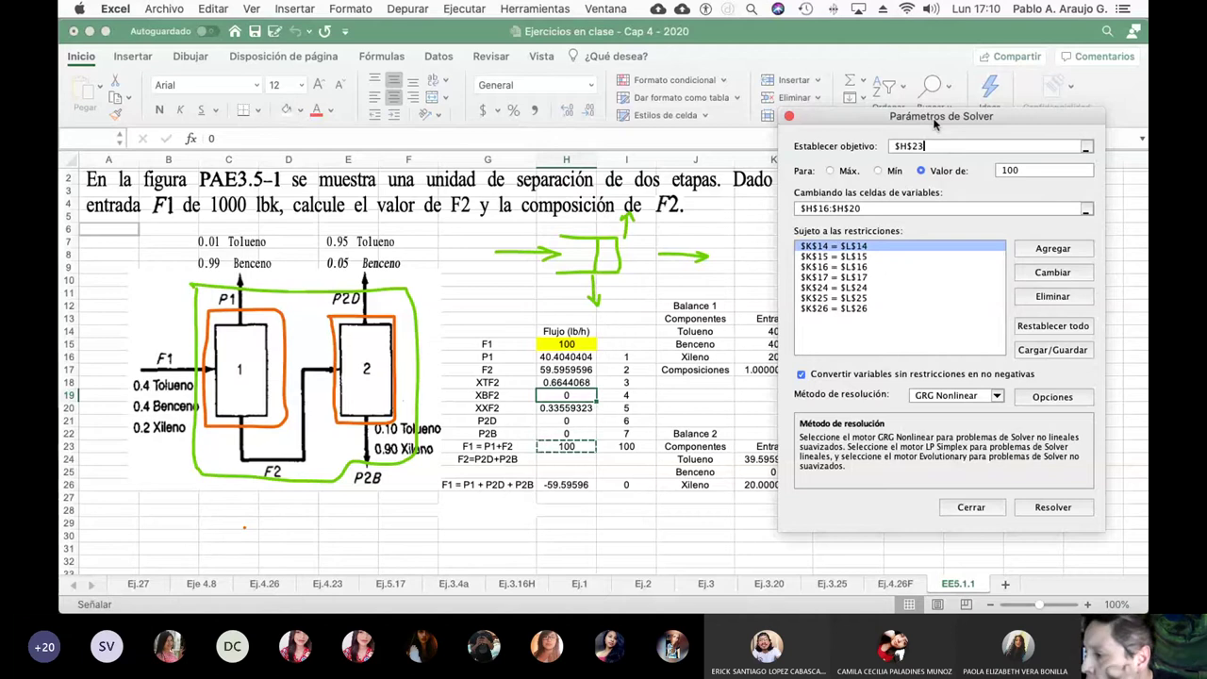
click(1058, 512)
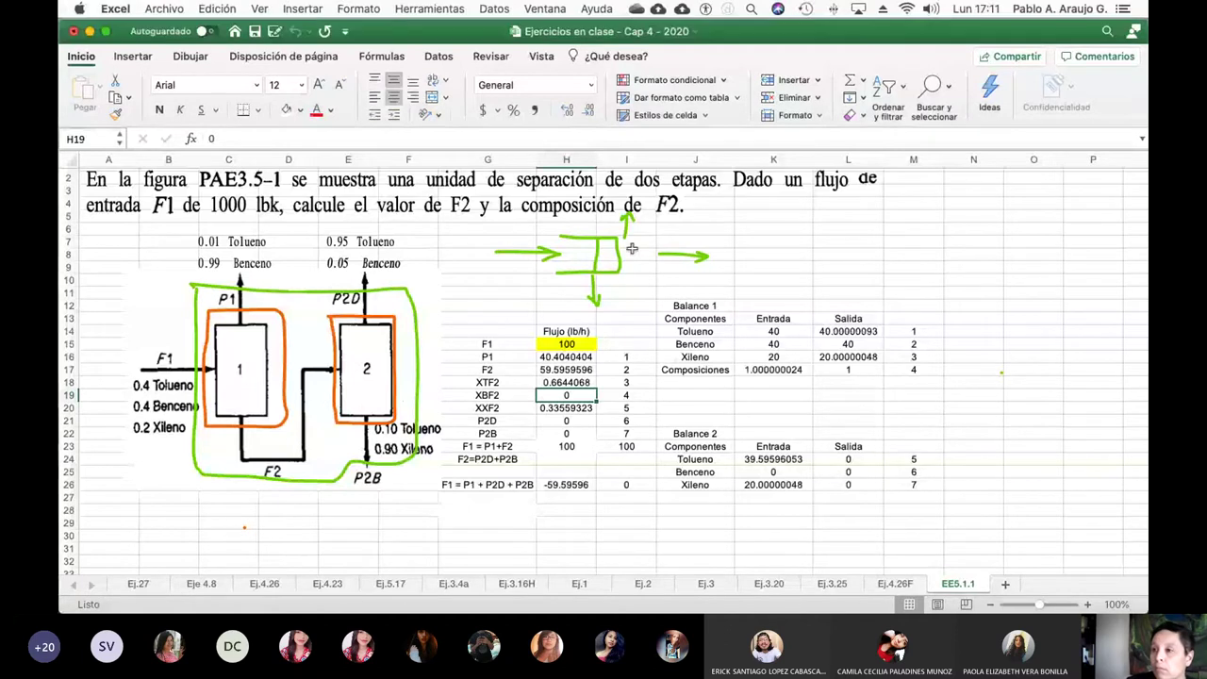
Step: Extend Solver's variable cells to H16:H22 so P2D and P2B are included, and solve both balances
click(454, 6)
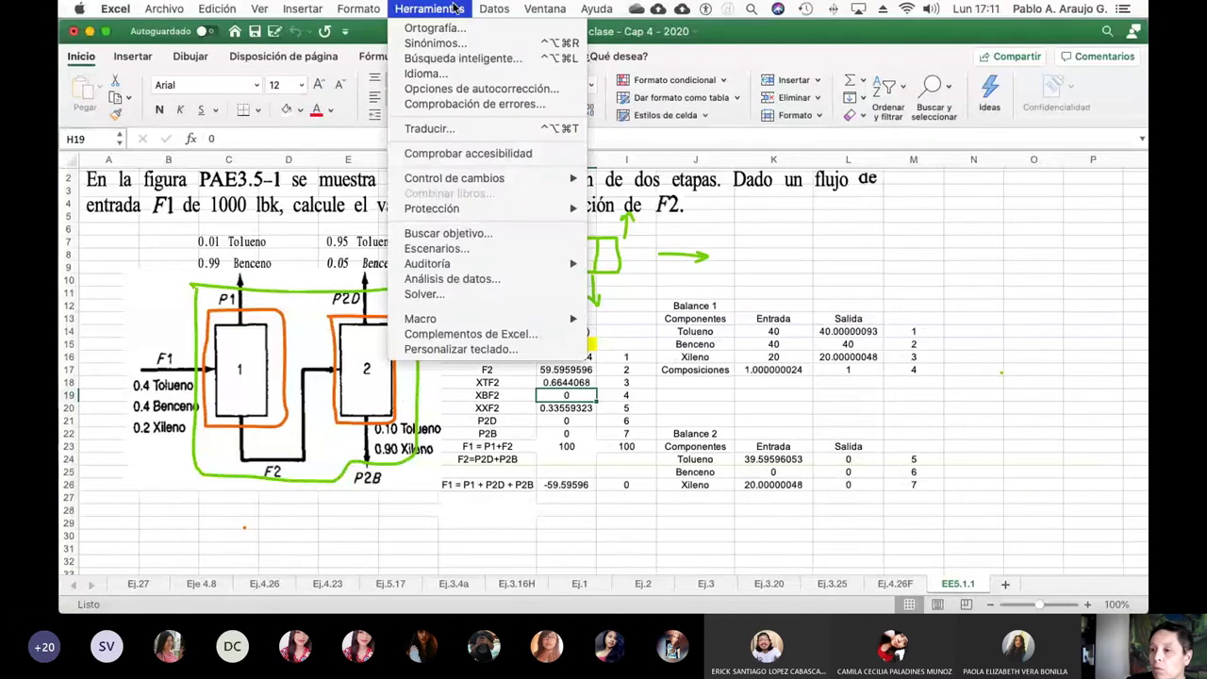
click(428, 294)
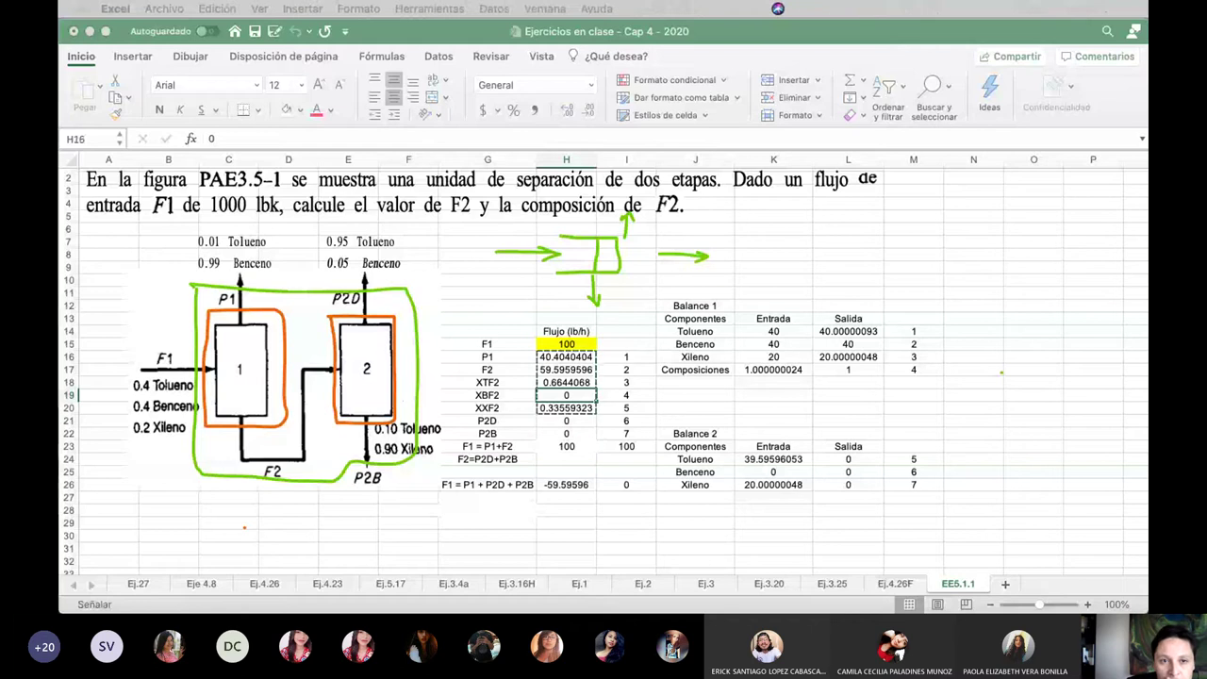
drag(453, 382, 589, 431)
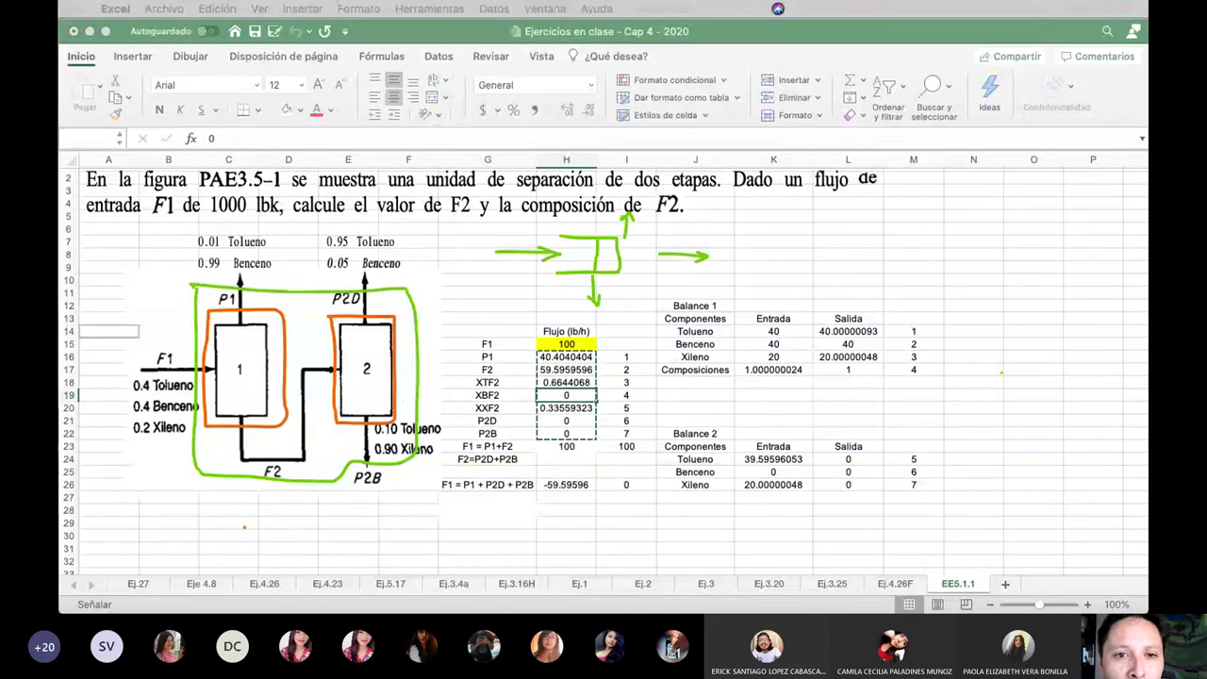
key(Return)
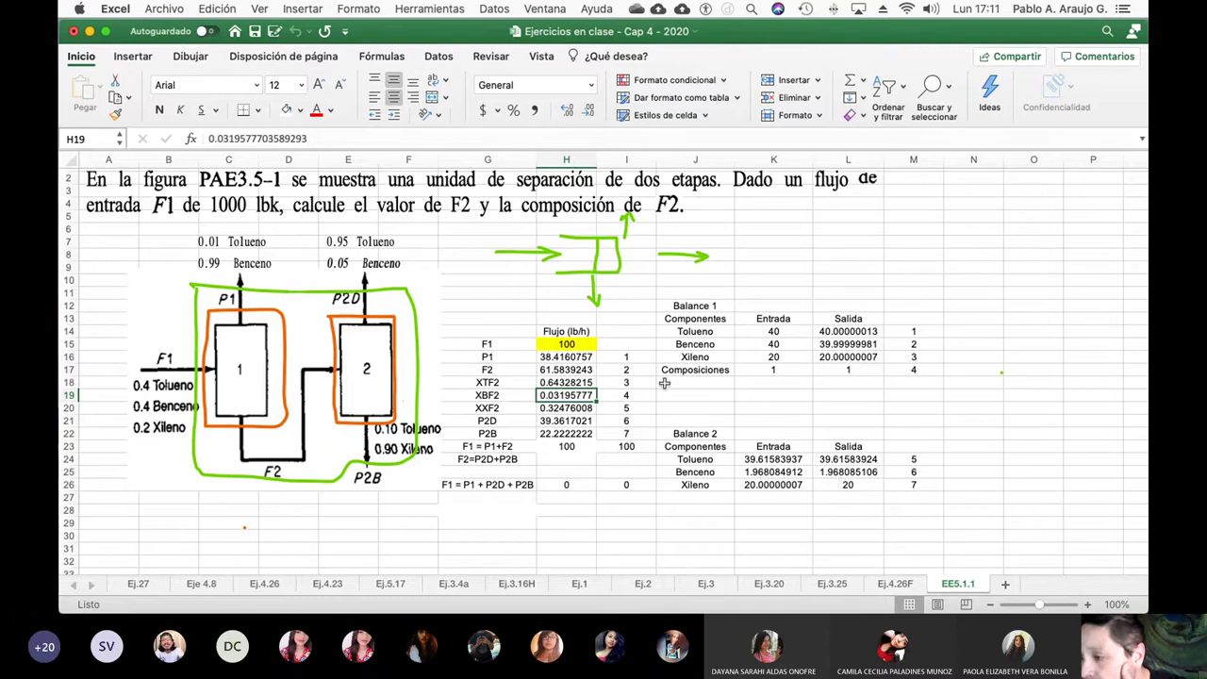
Step: Format the solved flow and composition values in H16:H22 to three decimal places
drag(578, 359, 580, 434)
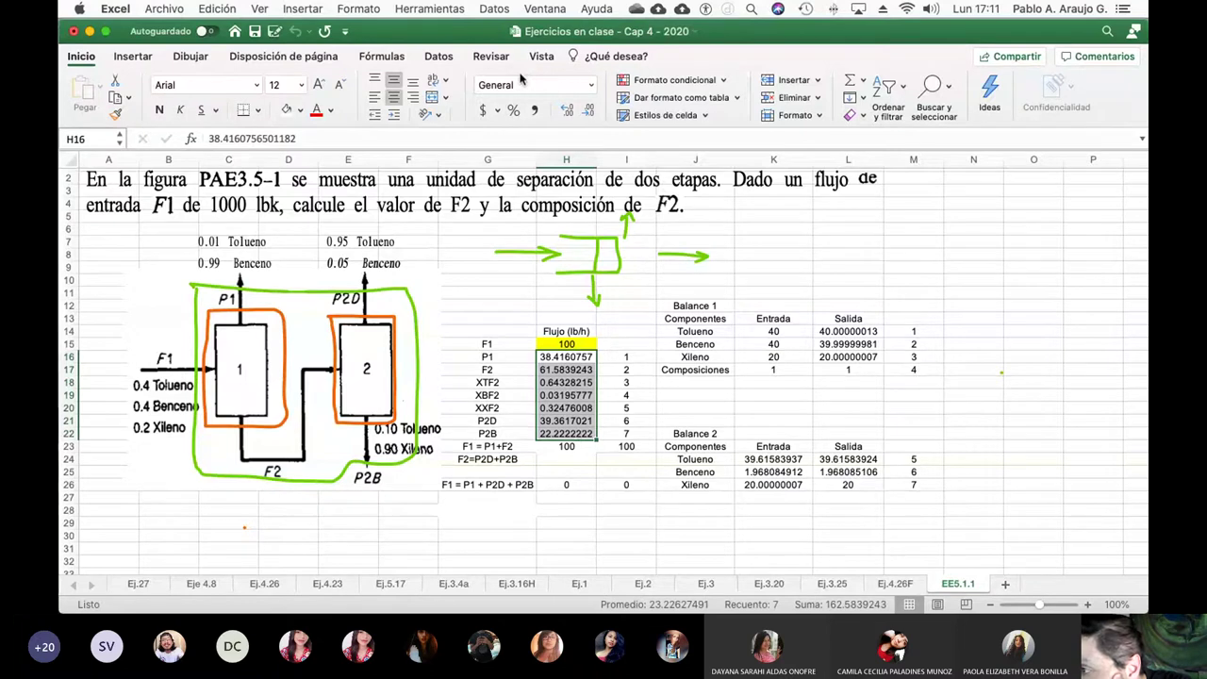
click(571, 112)
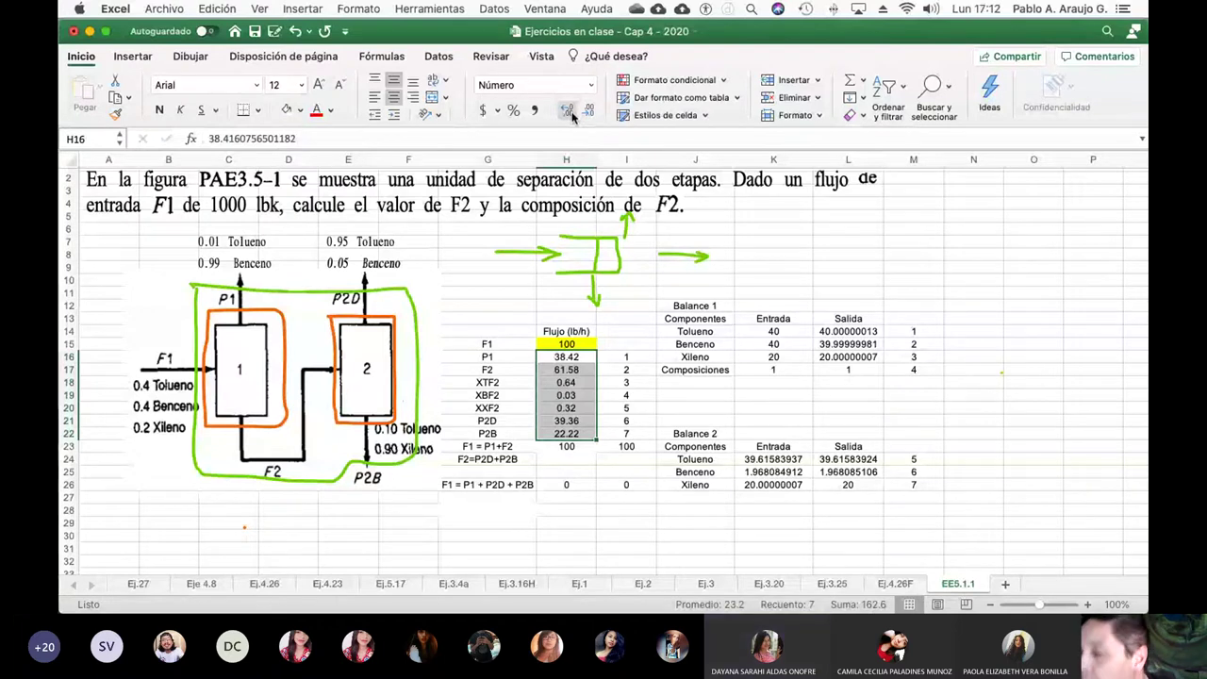
click(568, 111)
click(977, 368)
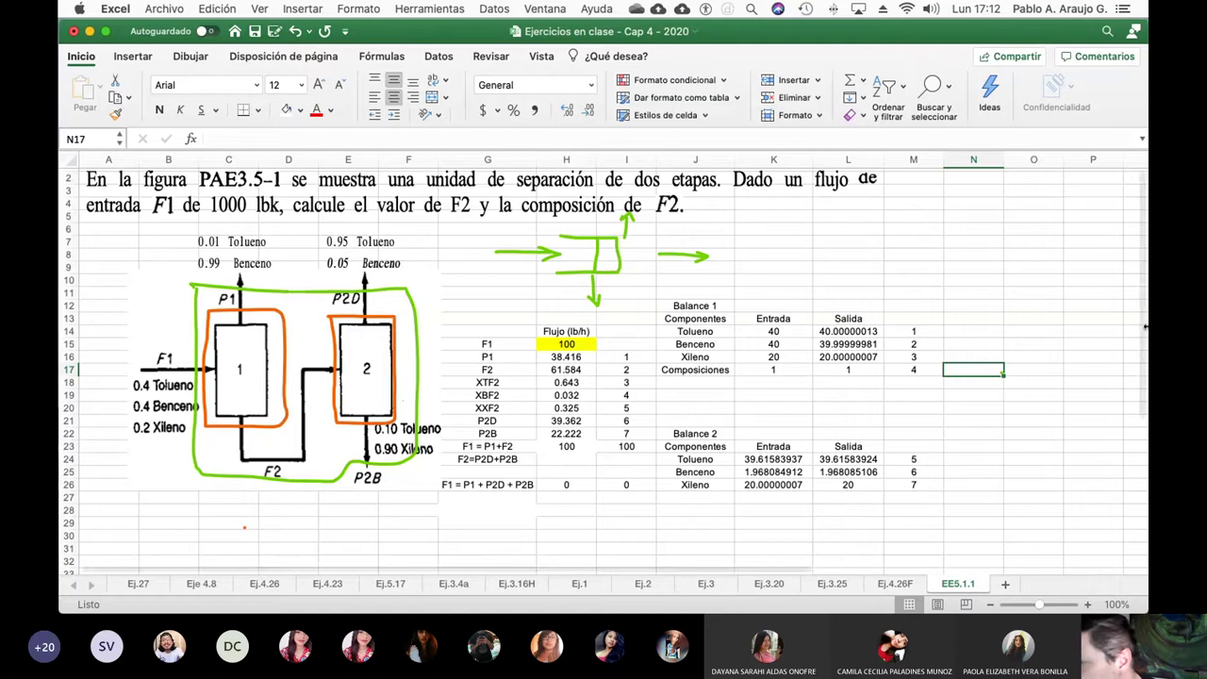
Step: Format the Balance 1 component outputs in L14:L16 to two decimal places
drag(866, 332, 871, 357)
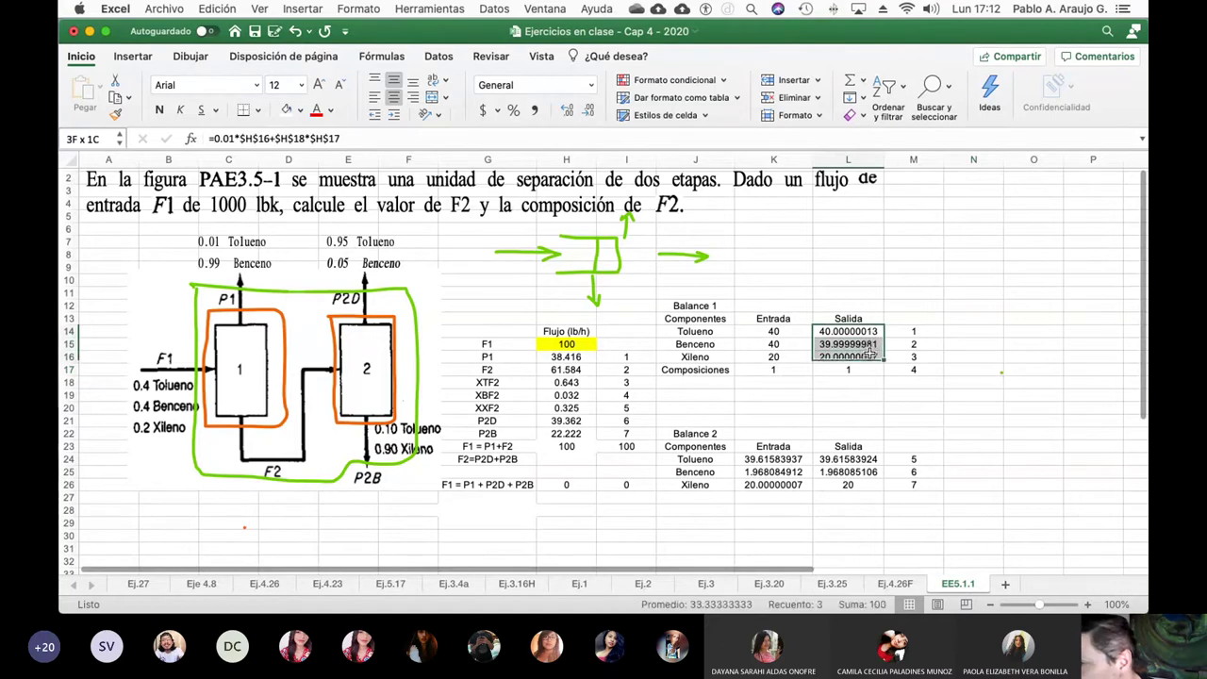
click(587, 111)
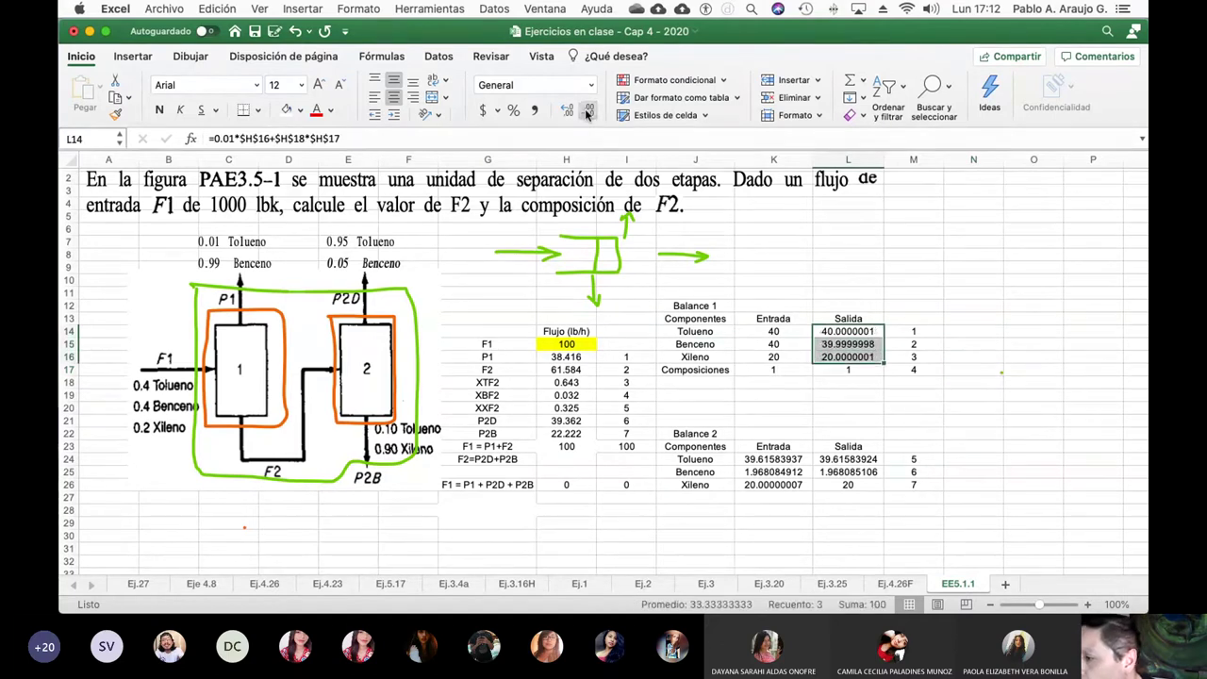
click(587, 111)
click(588, 112)
click(588, 111)
click(587, 111)
click(587, 111)
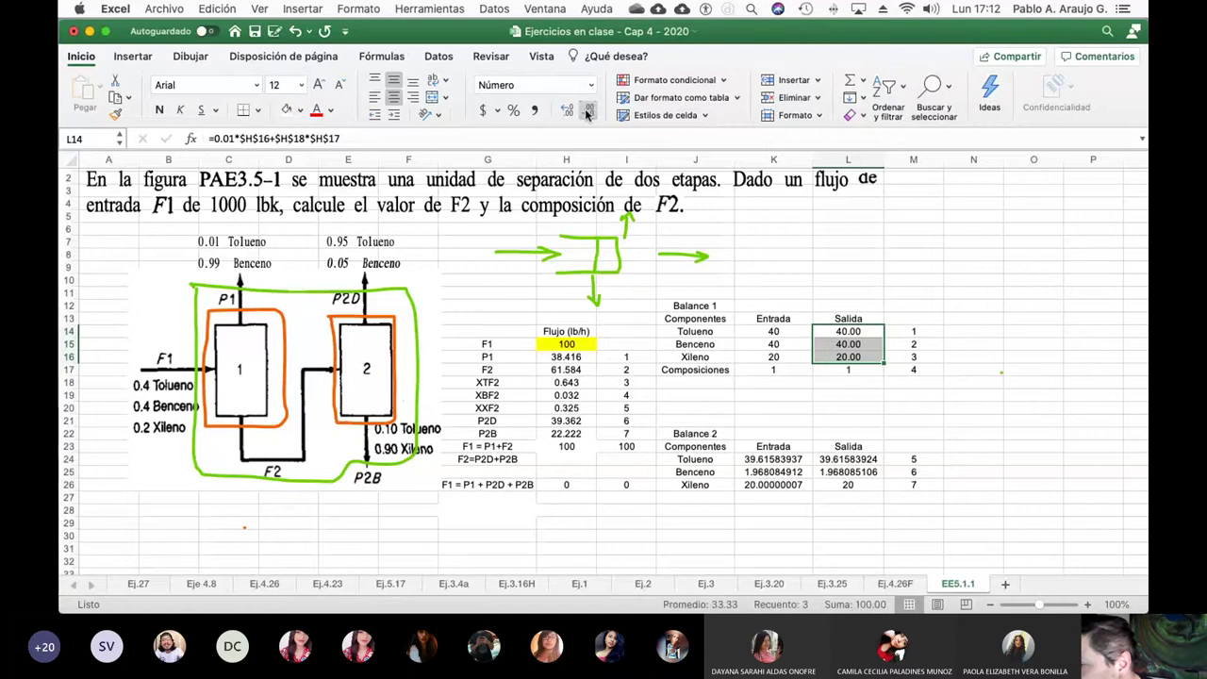
Step: Format the Balance 2 outputs in L24:L26 and inputs in K24:K26 to two decimal places
click(845, 459)
drag(845, 459, 846, 485)
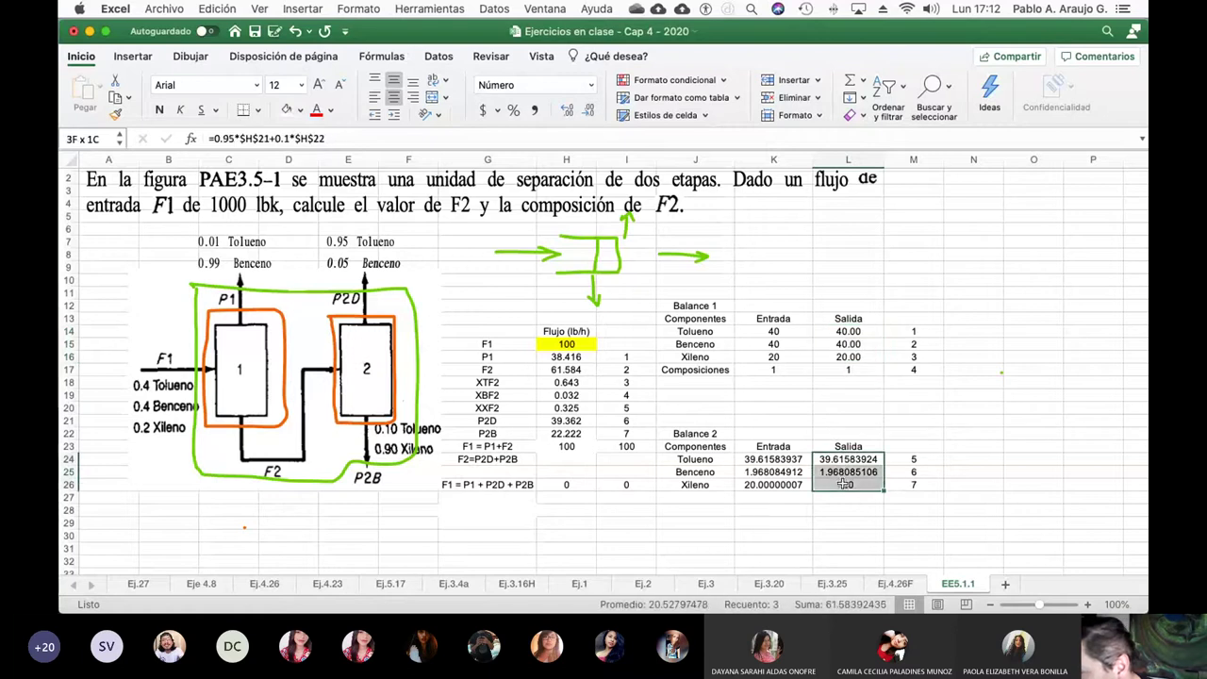
click(587, 111)
click(587, 112)
click(589, 112)
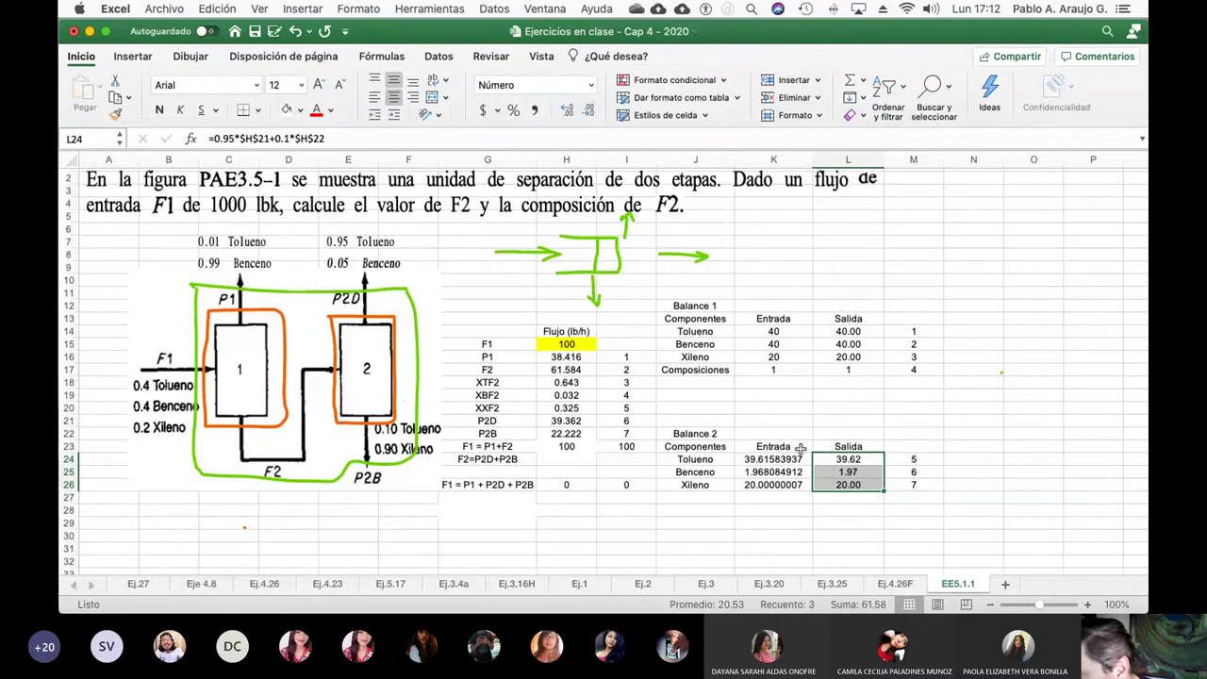
drag(790, 459, 785, 471)
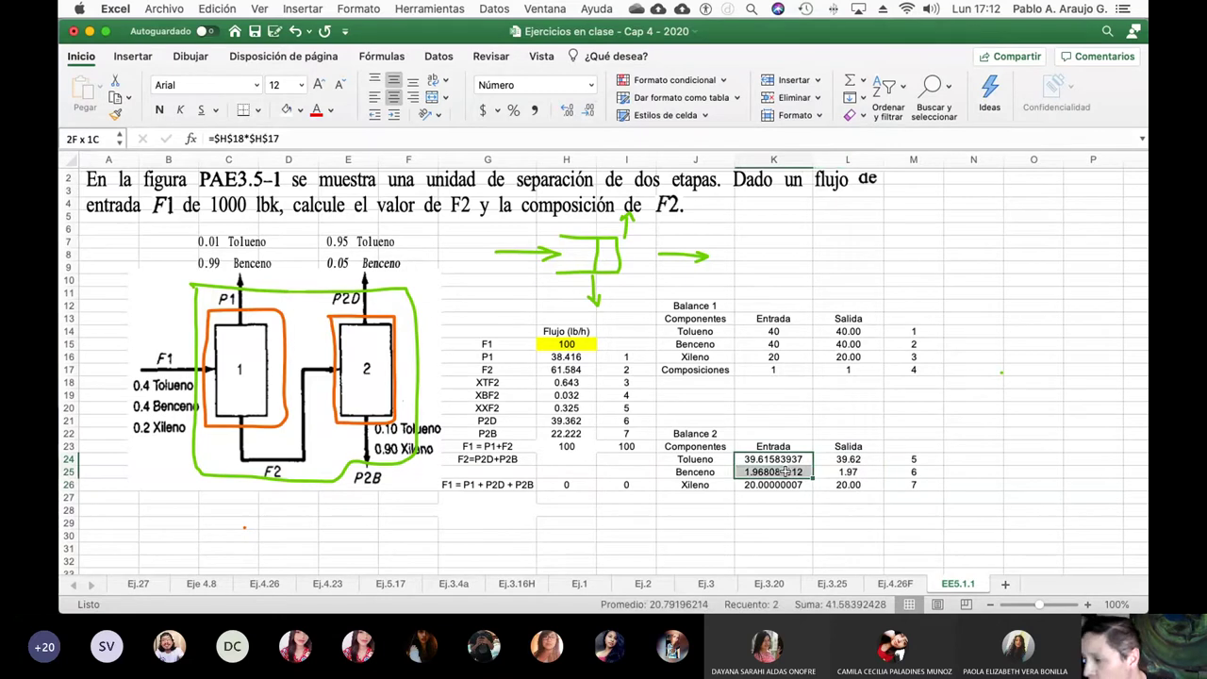
drag(785, 471, 782, 485)
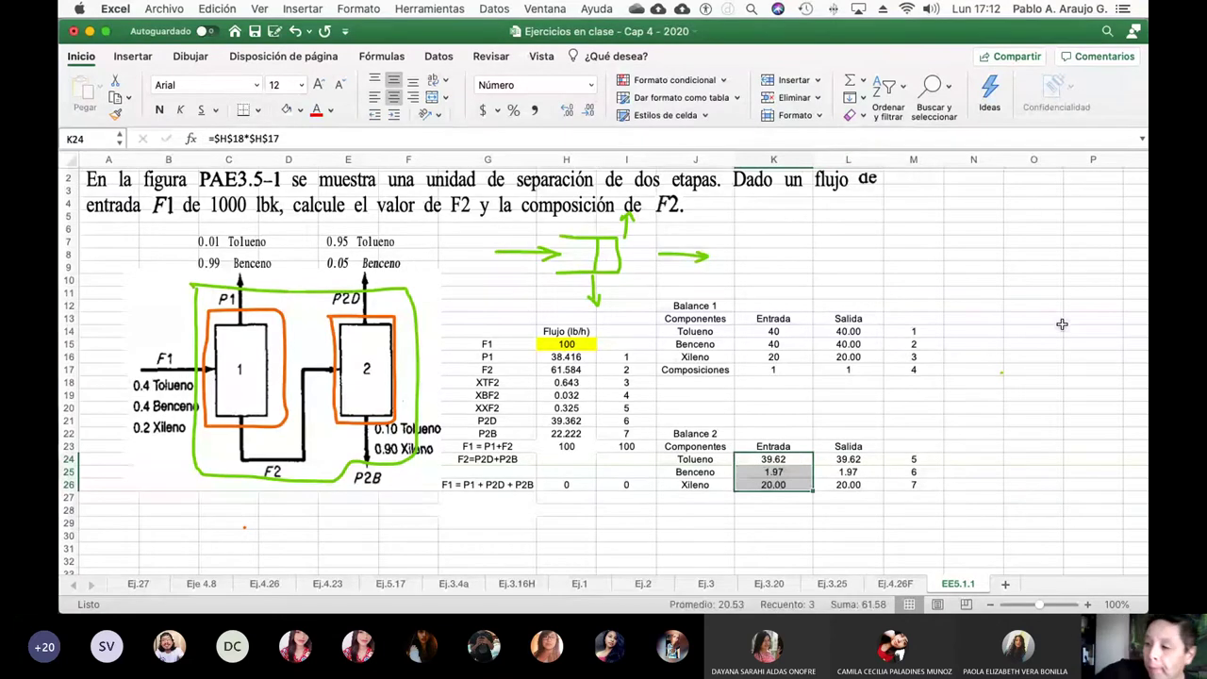
click(1060, 324)
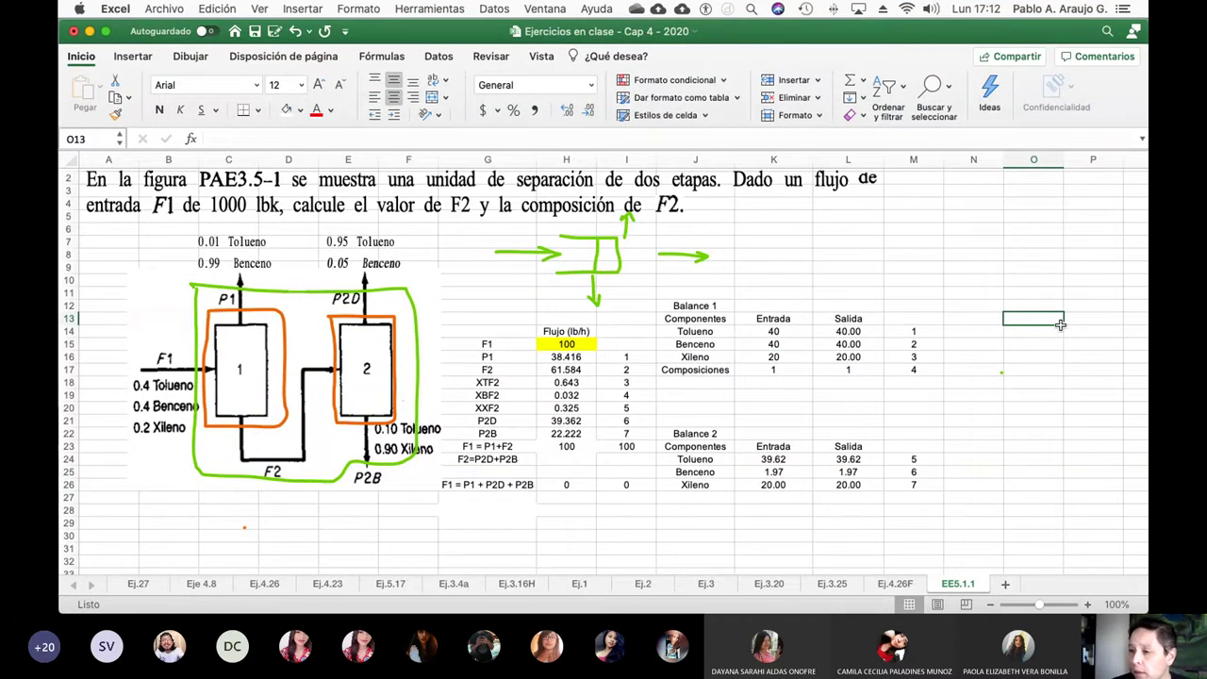
Step: Open the fill colour choices for the F1 = P1+F2 check cells H23:I23
drag(563, 451, 614, 451)
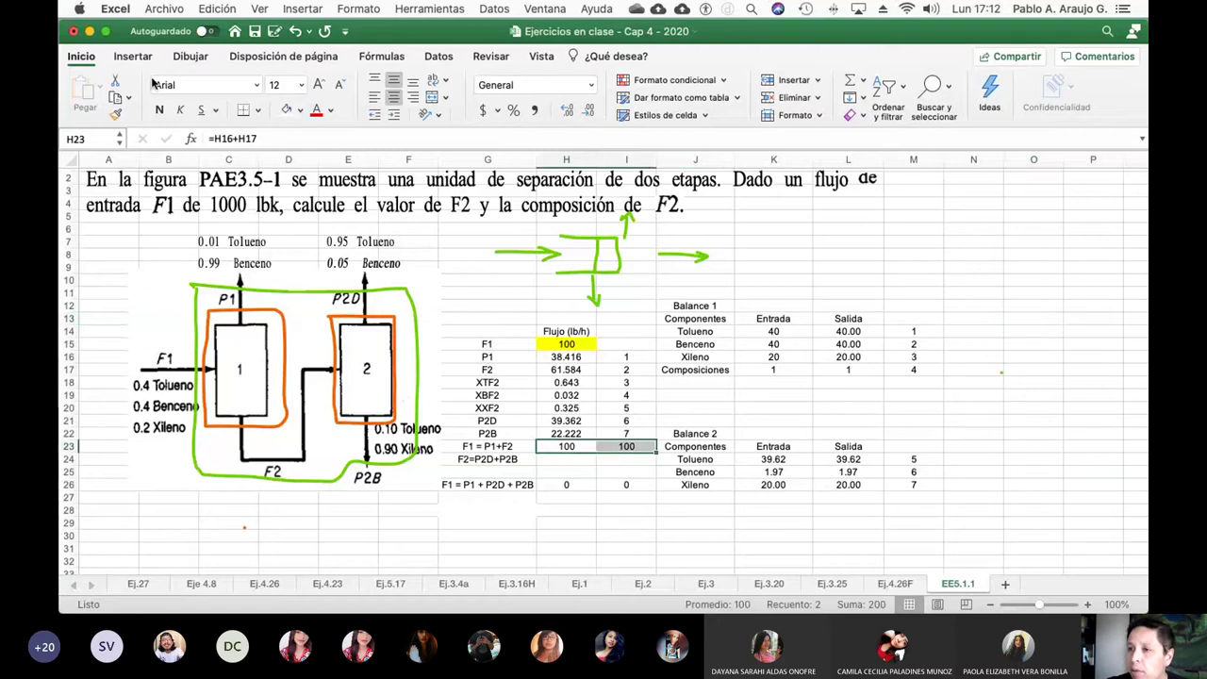
click(301, 110)
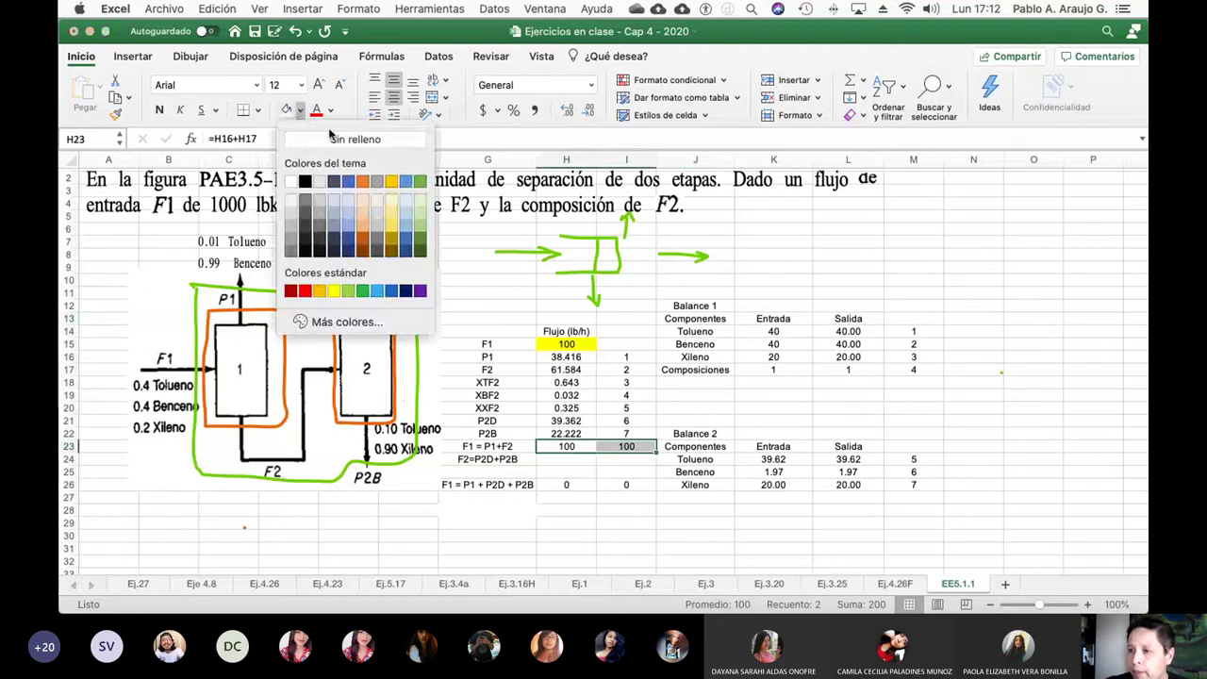
Step: Fill the balance check cells H23:I23 and H26:I26 with light green and save the workbook
click(418, 202)
click(1017, 460)
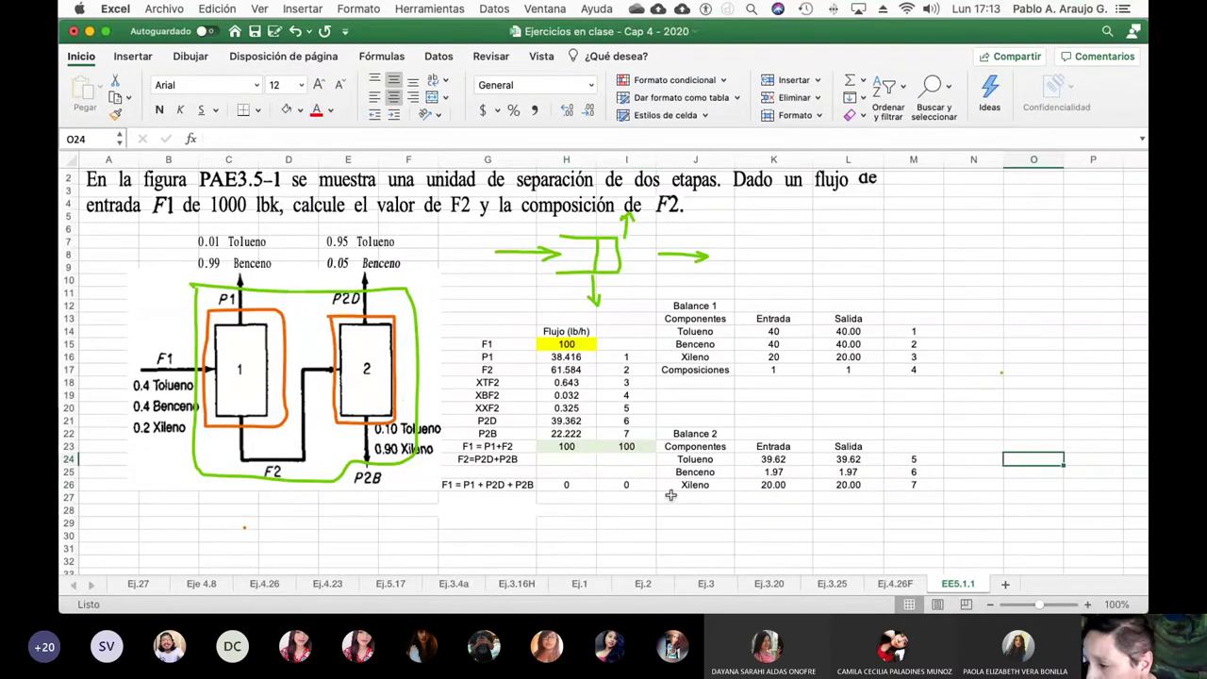
drag(575, 488, 607, 488)
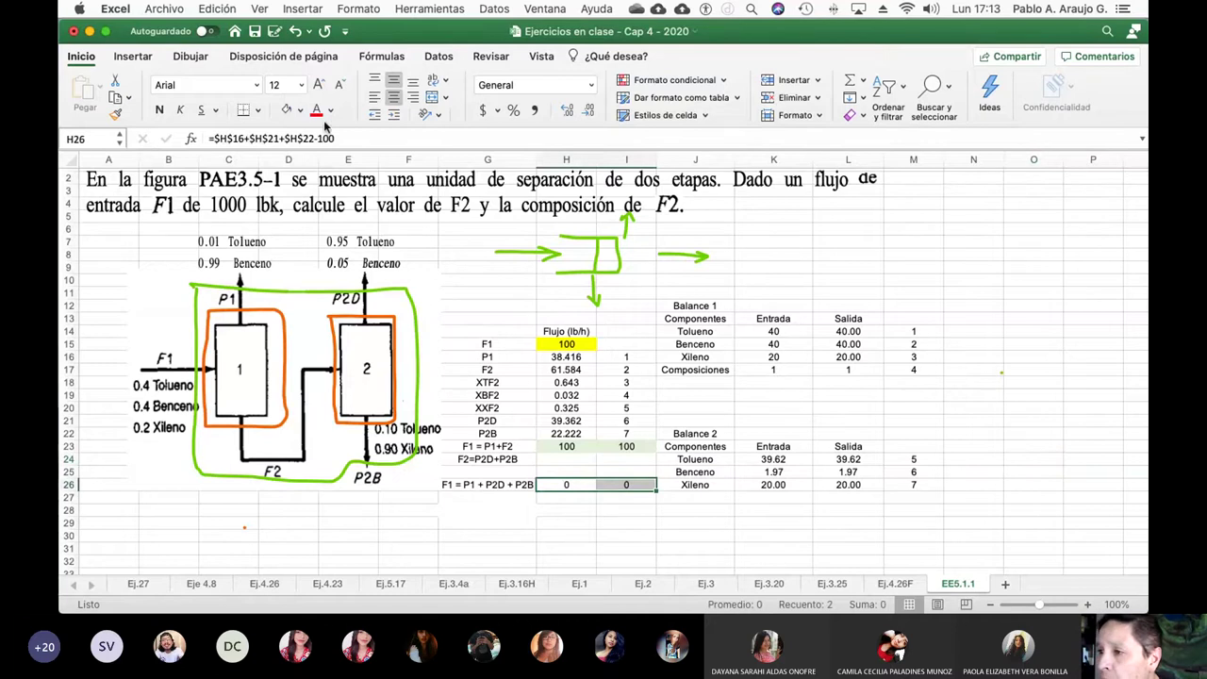
click(980, 410)
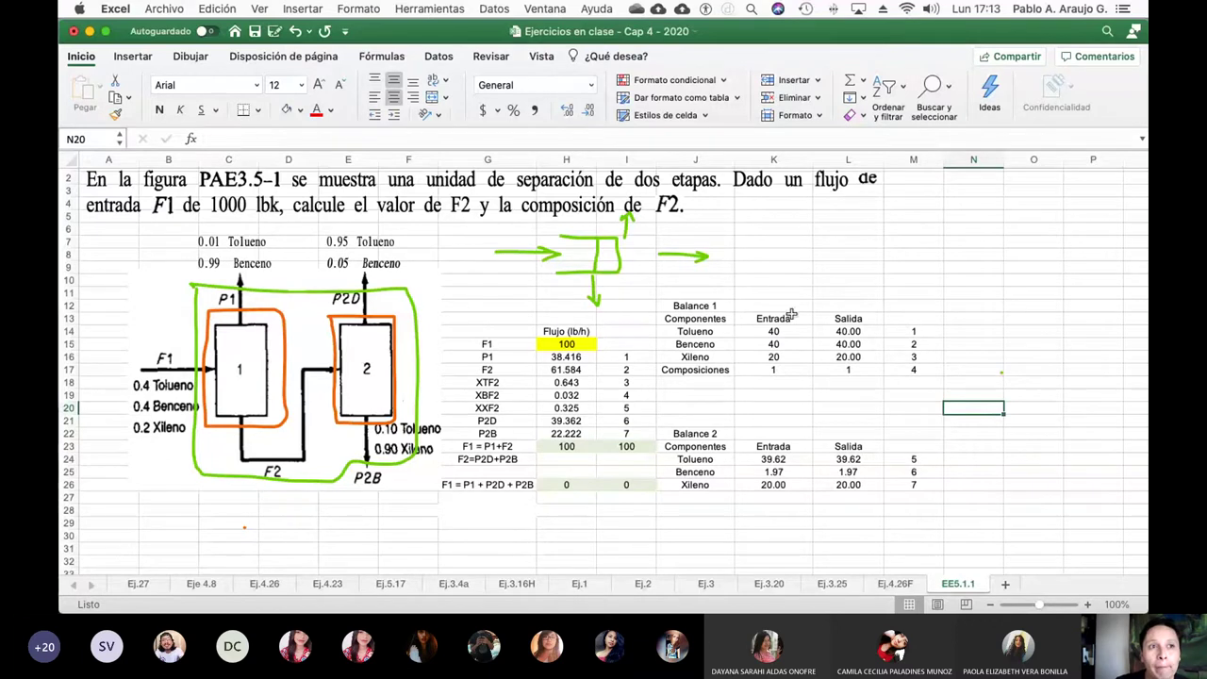
click(254, 32)
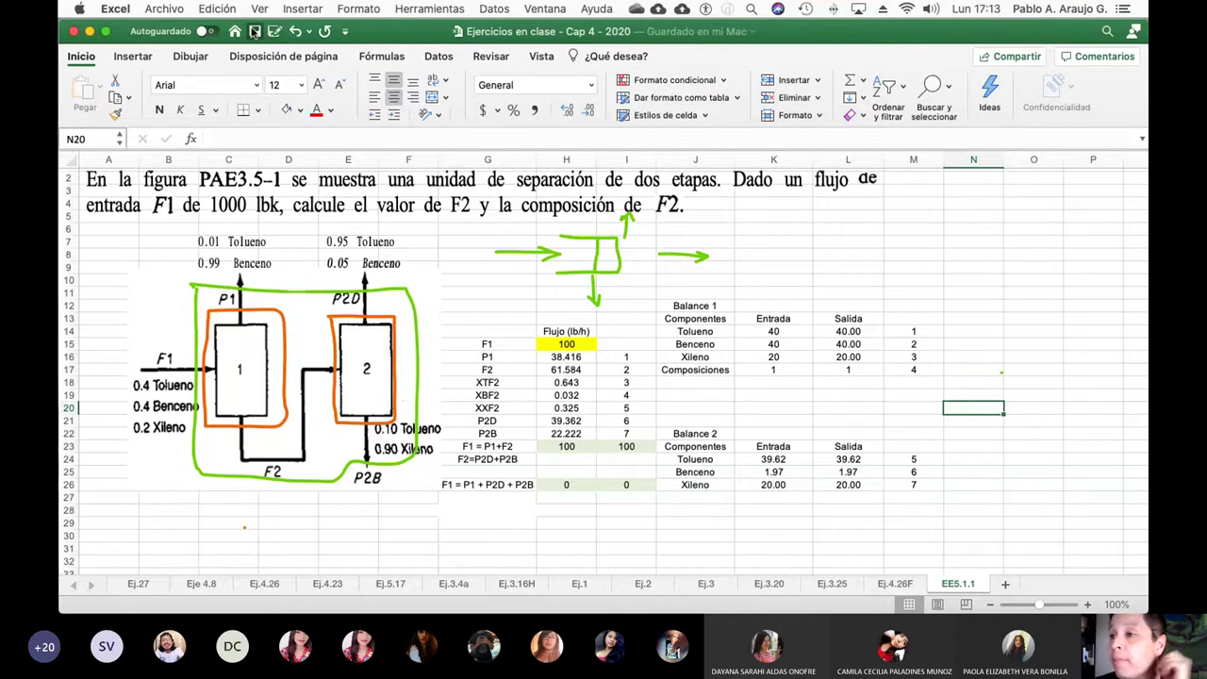
click(255, 31)
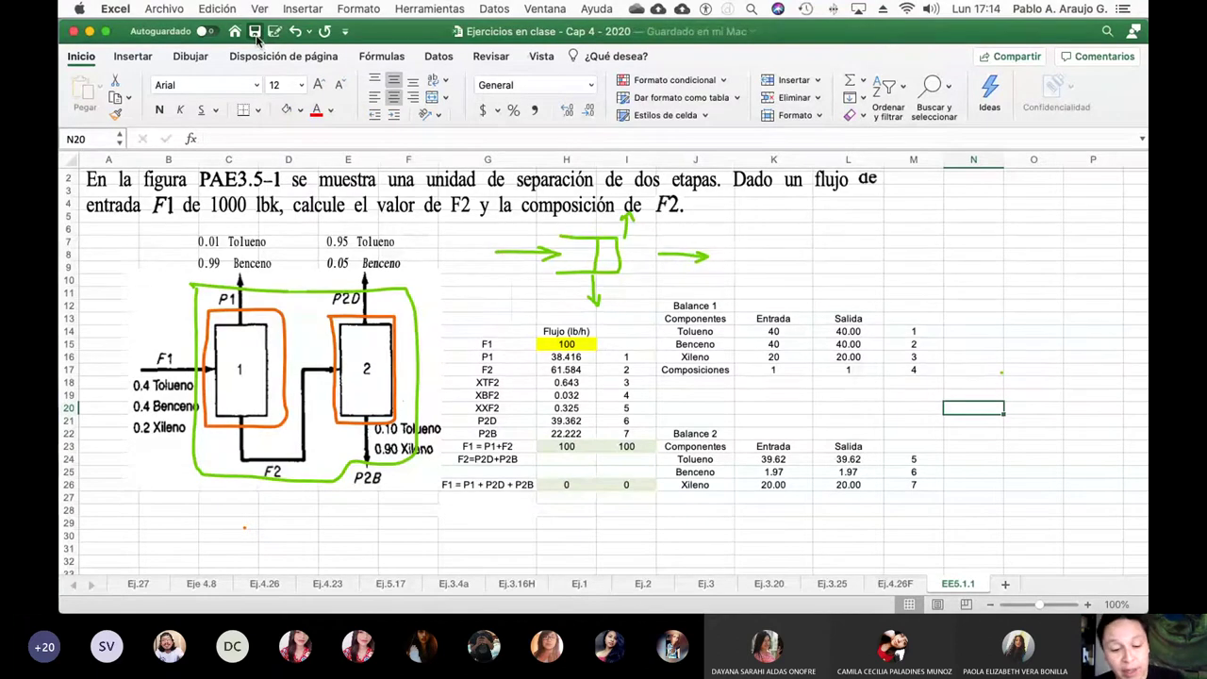
Step: Switch to the Himmelblau chapter 3 PDF in Preview and look back through section 3.5 on balances with multiple subsystems
key(super+Tab)
key(super+Tab)
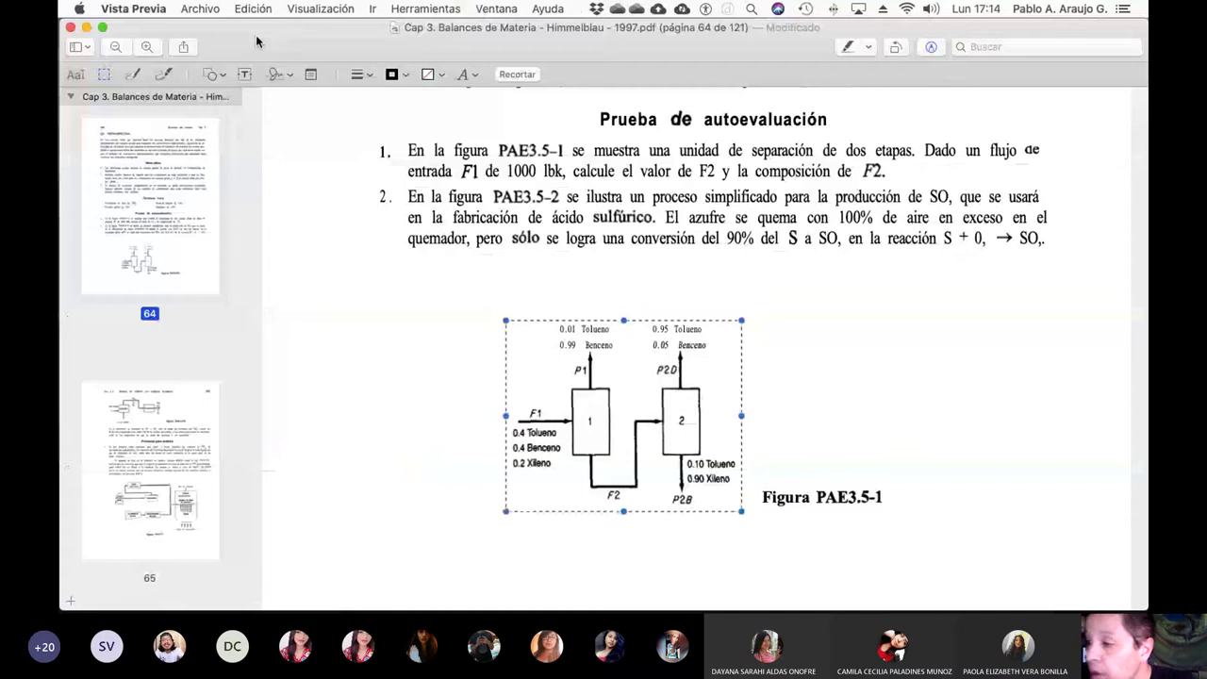
click(635, 265)
scroll(633, 269, up, 5)
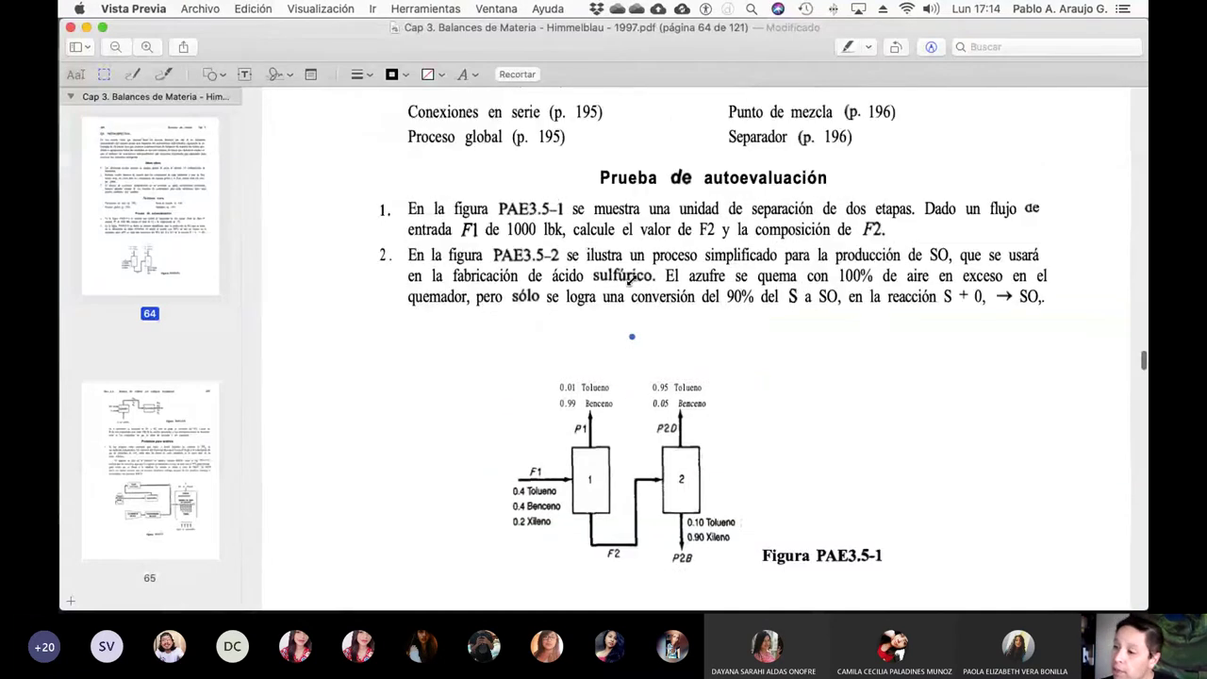
scroll(630, 279, down, 10)
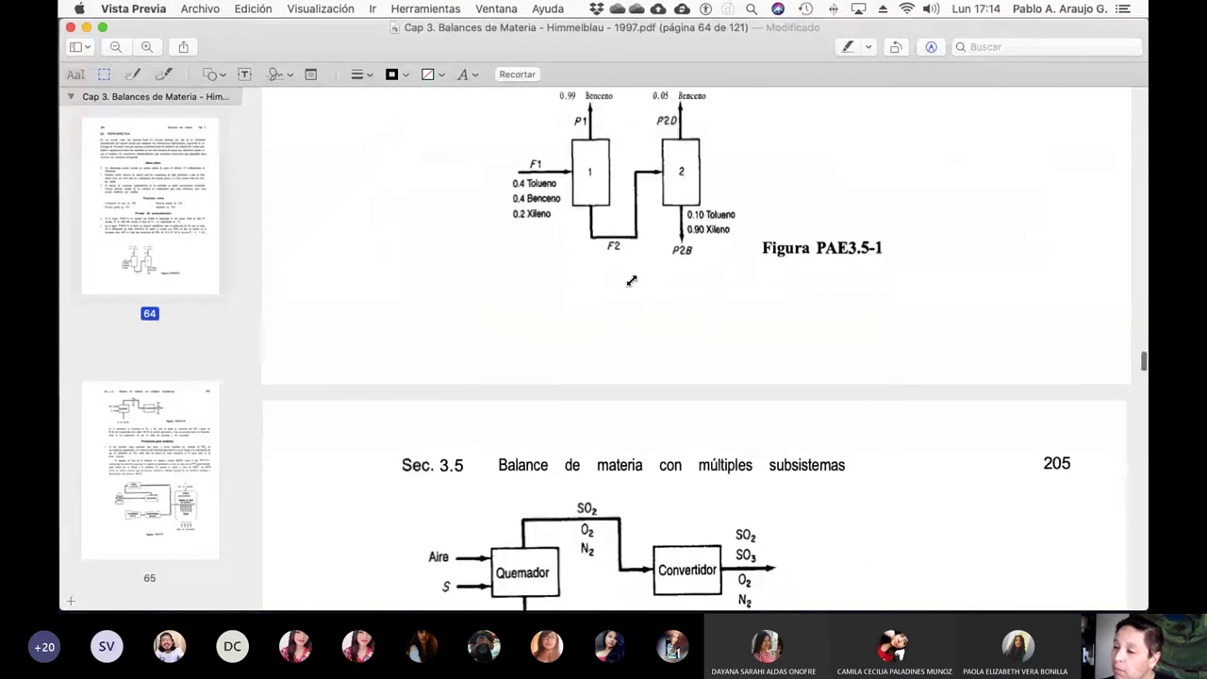
scroll(632, 281, up, 5)
scroll(632, 280, up, 20)
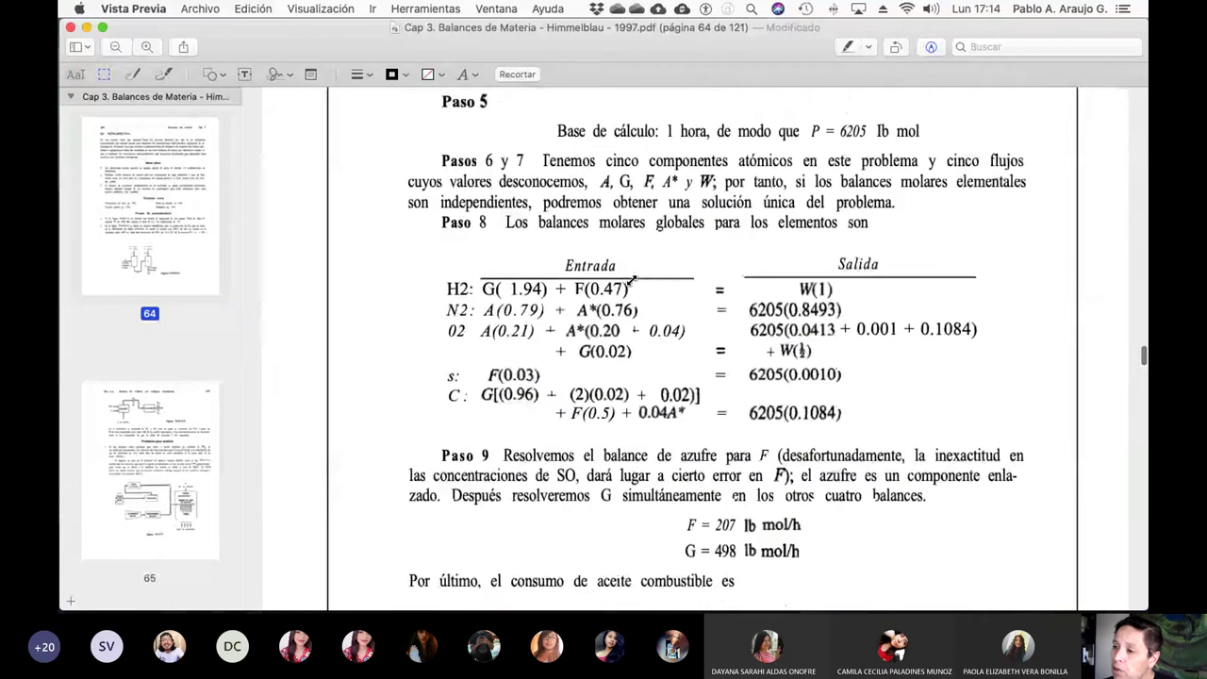
scroll(629, 280, up, 10)
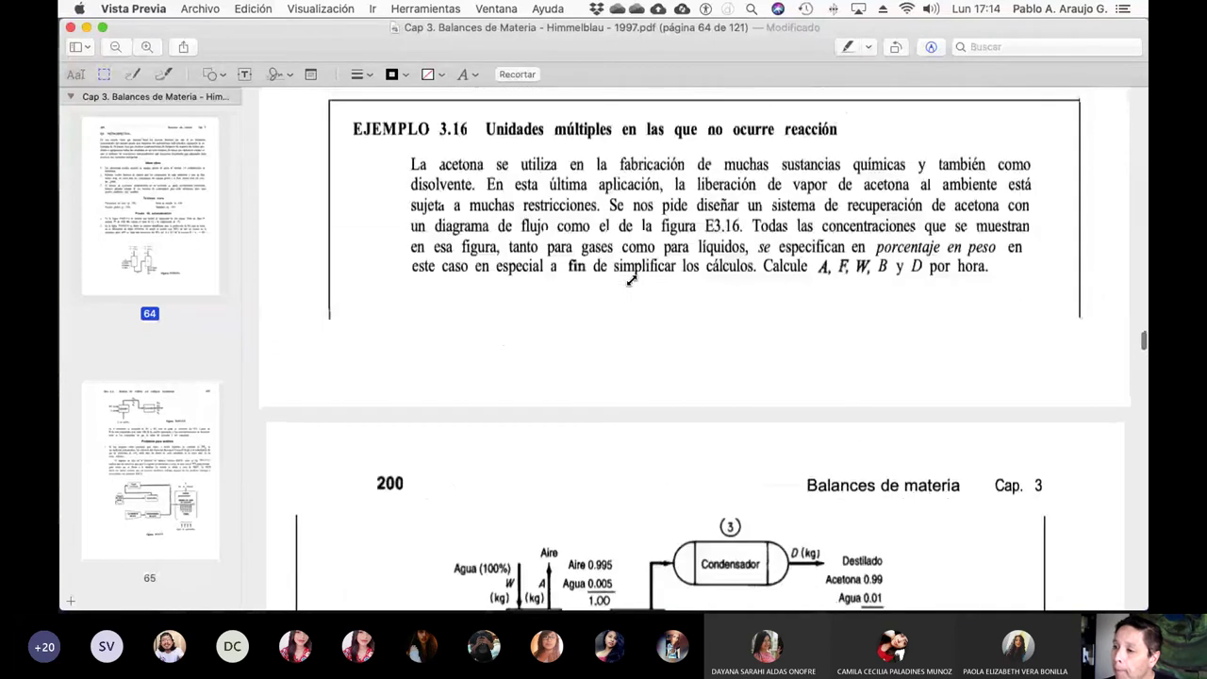
scroll(630, 279, up, 8)
scroll(630, 280, up, 15)
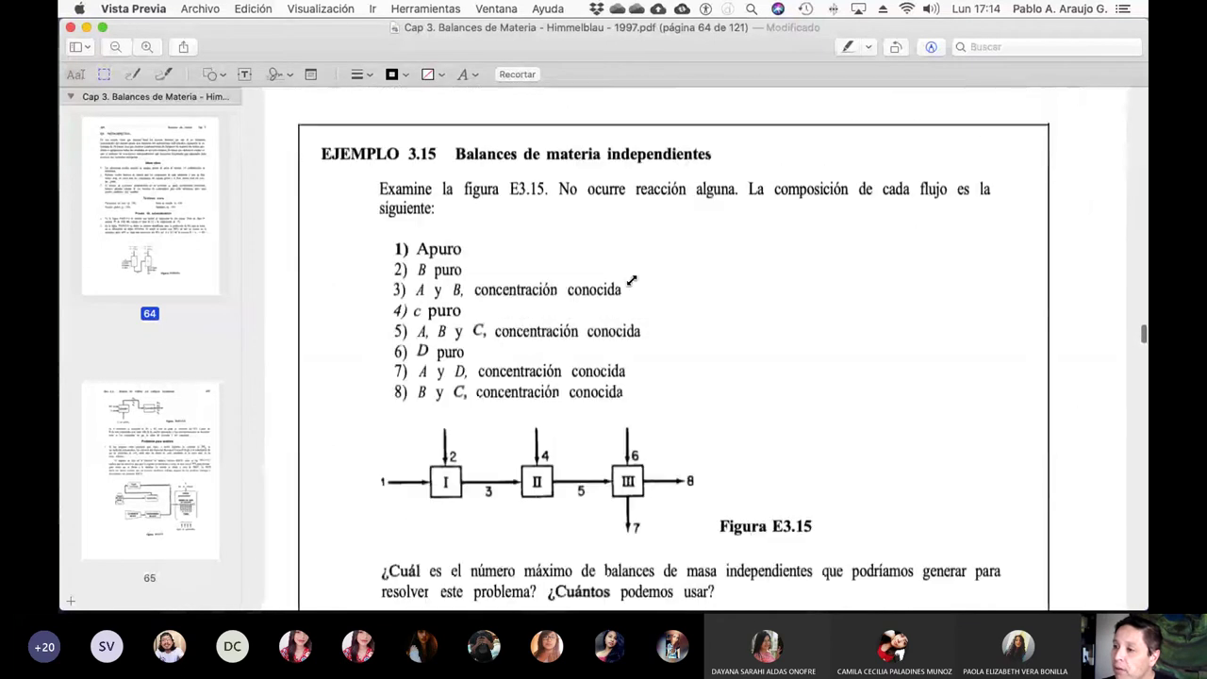
scroll(630, 280, up, 20)
scroll(630, 280, down, 5)
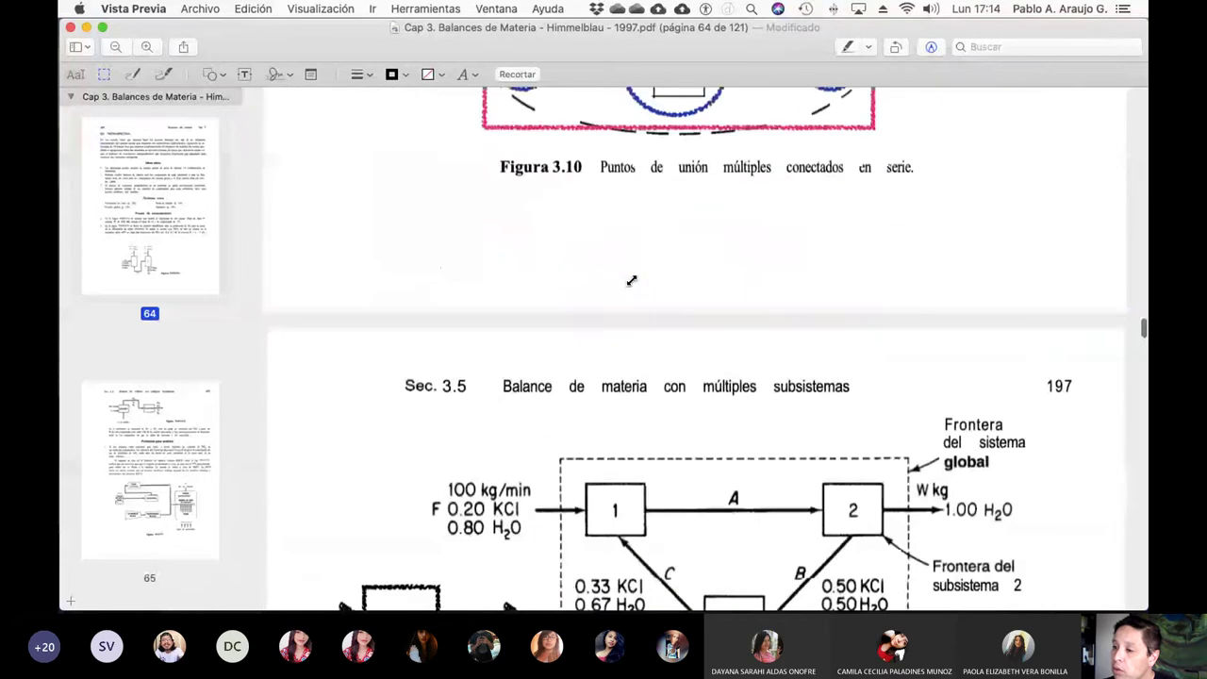
scroll(631, 280, down, 15)
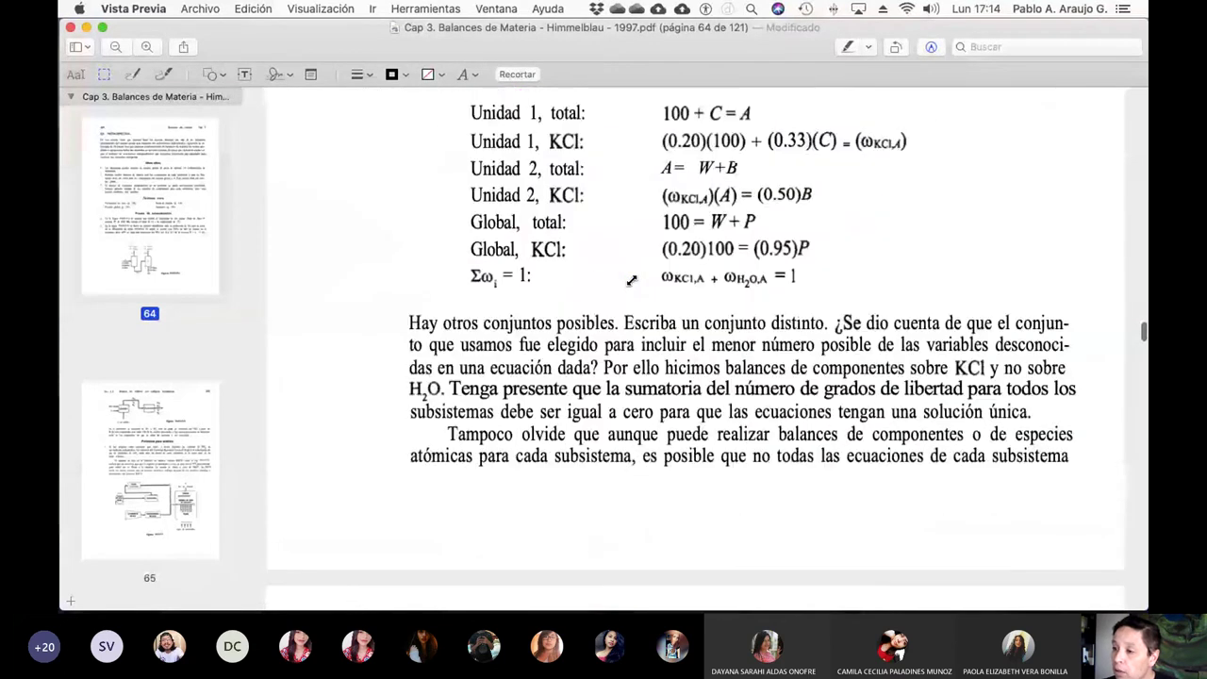
scroll(631, 280, up, 20)
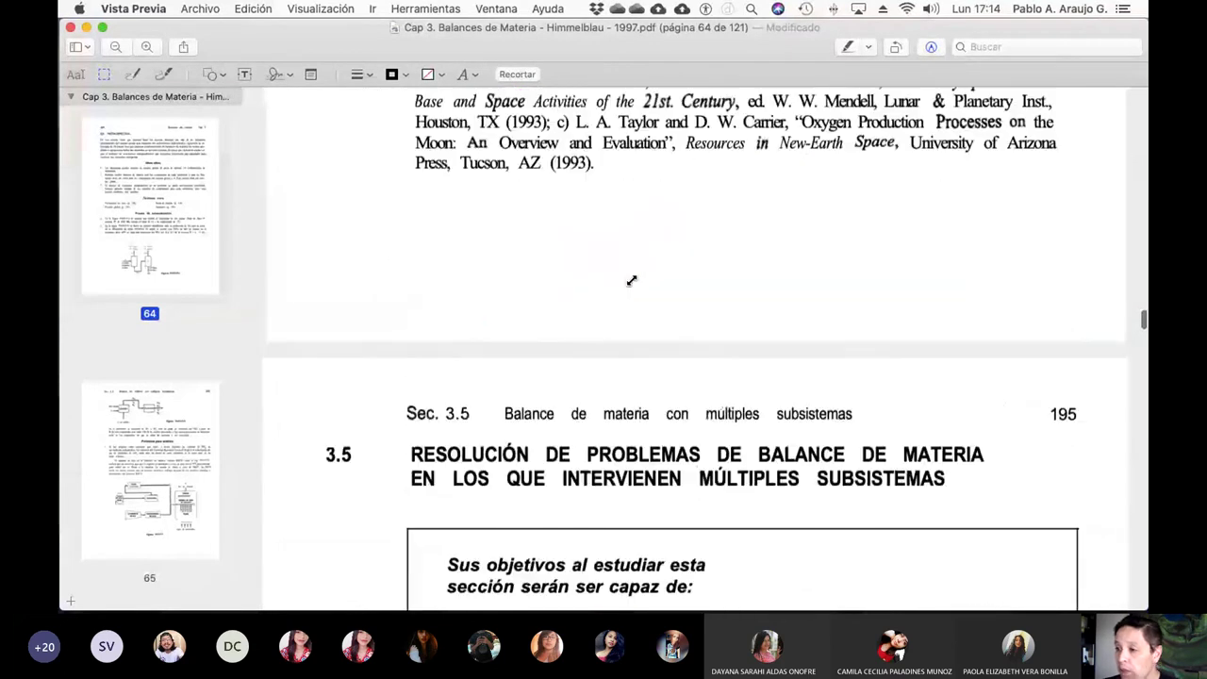
scroll(631, 279, up, 10)
scroll(631, 280, down, 20)
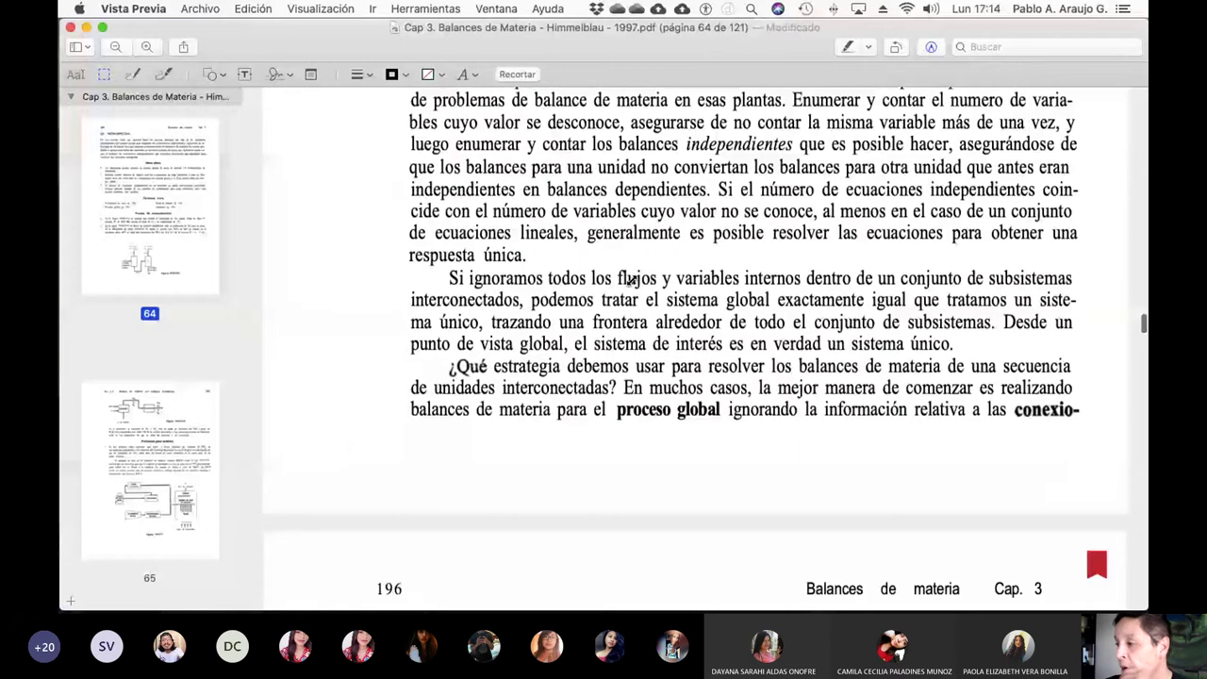
scroll(630, 280, down, 20)
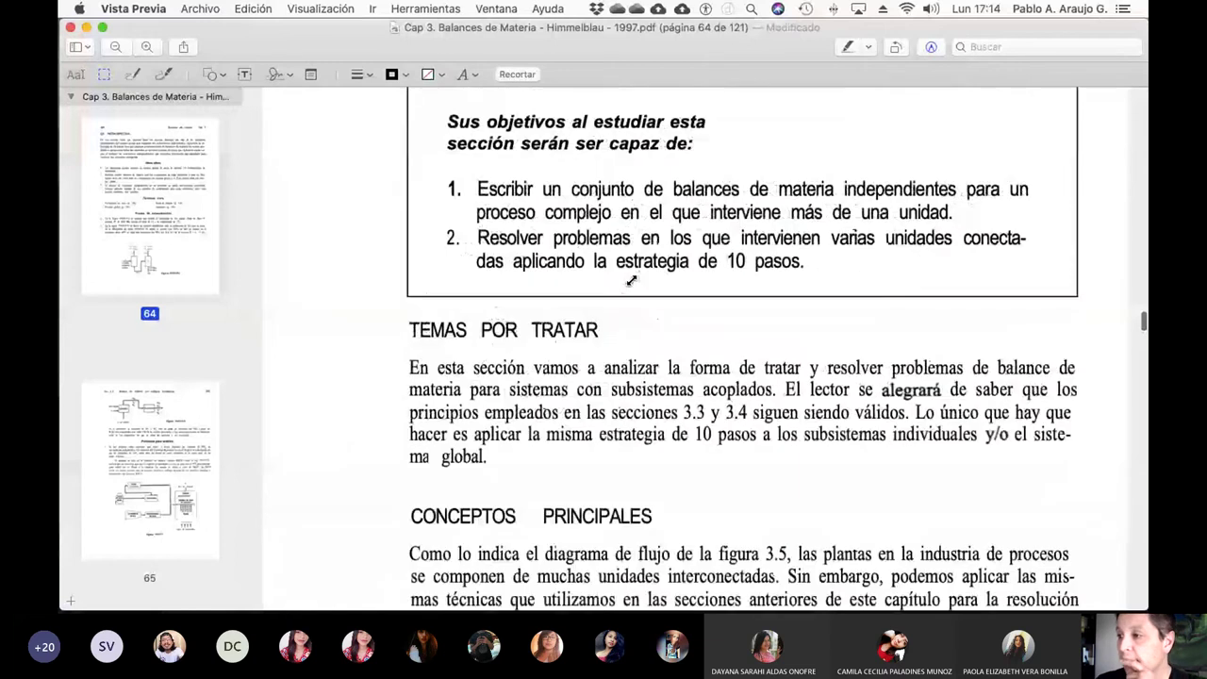
scroll(630, 280, up, 10)
scroll(631, 280, up, 6)
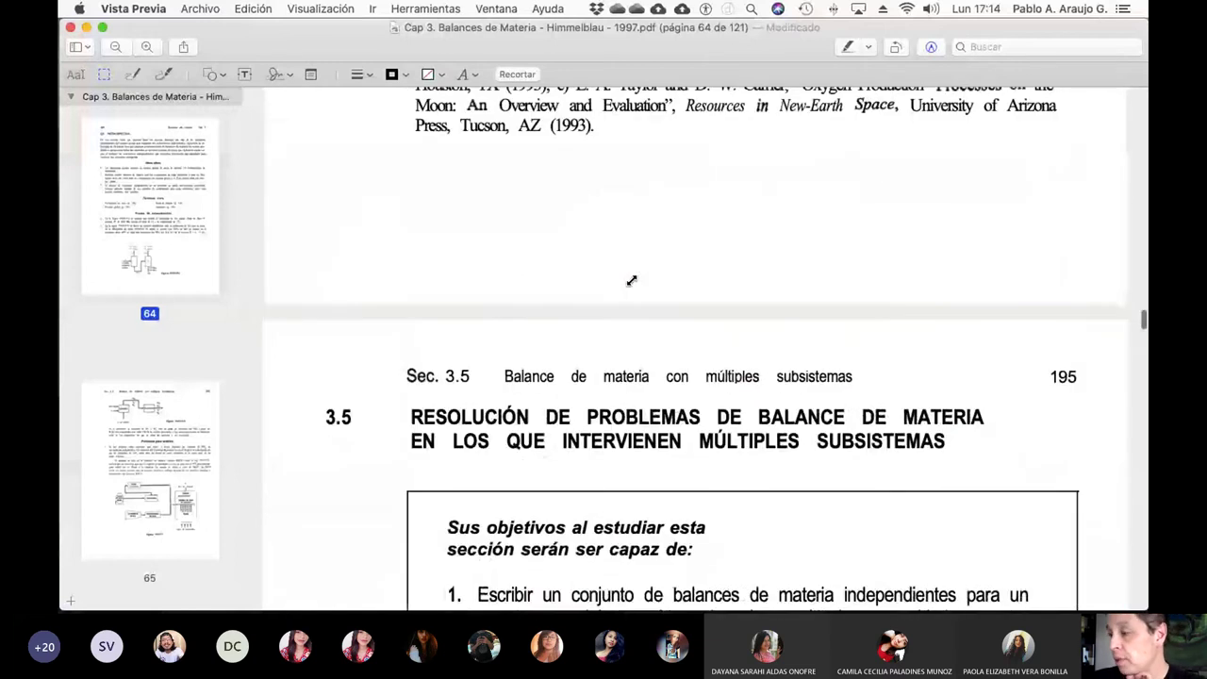
Step: Browse back through the examples of section 3.4 on balances with chemical reactions and find its opening learning objectives
scroll(631, 280, up, 10)
scroll(630, 280, up, 10)
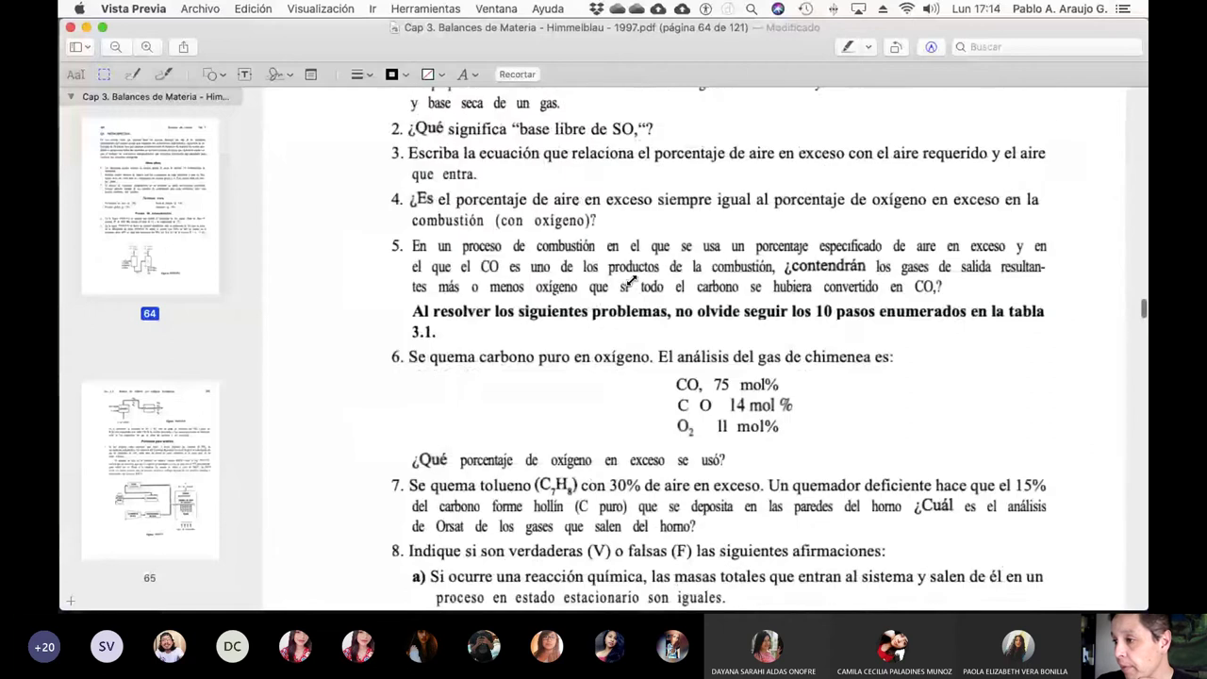
scroll(631, 280, up, 15)
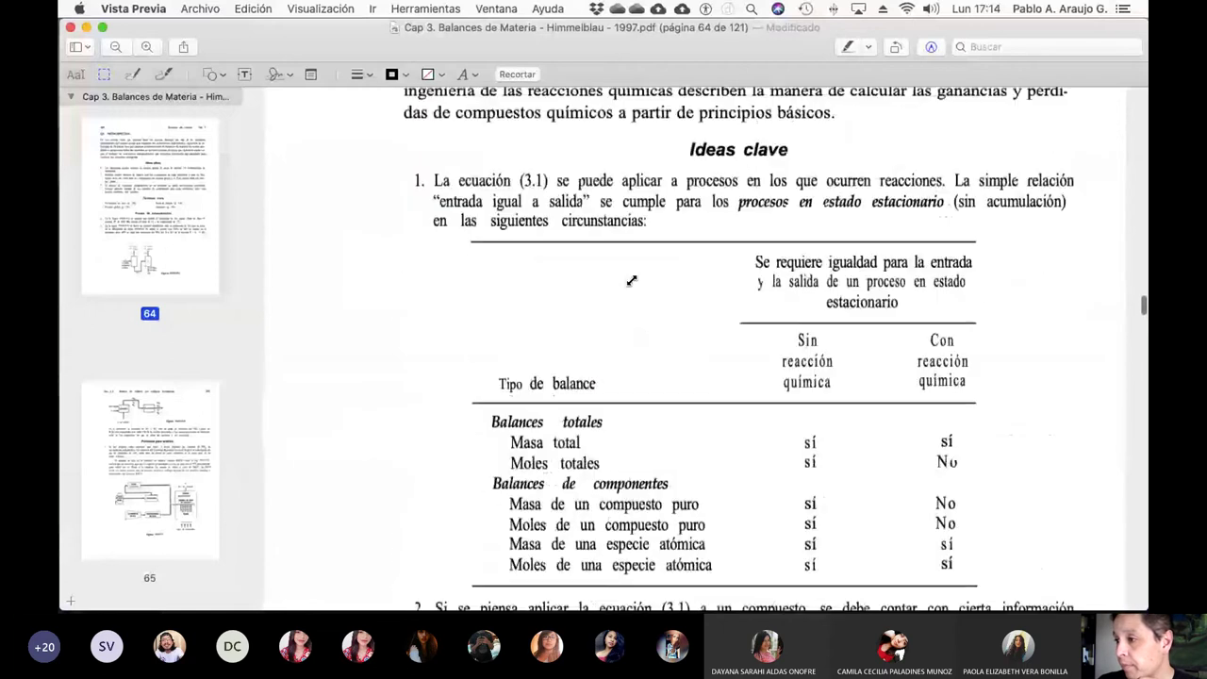
scroll(631, 280, up, 15)
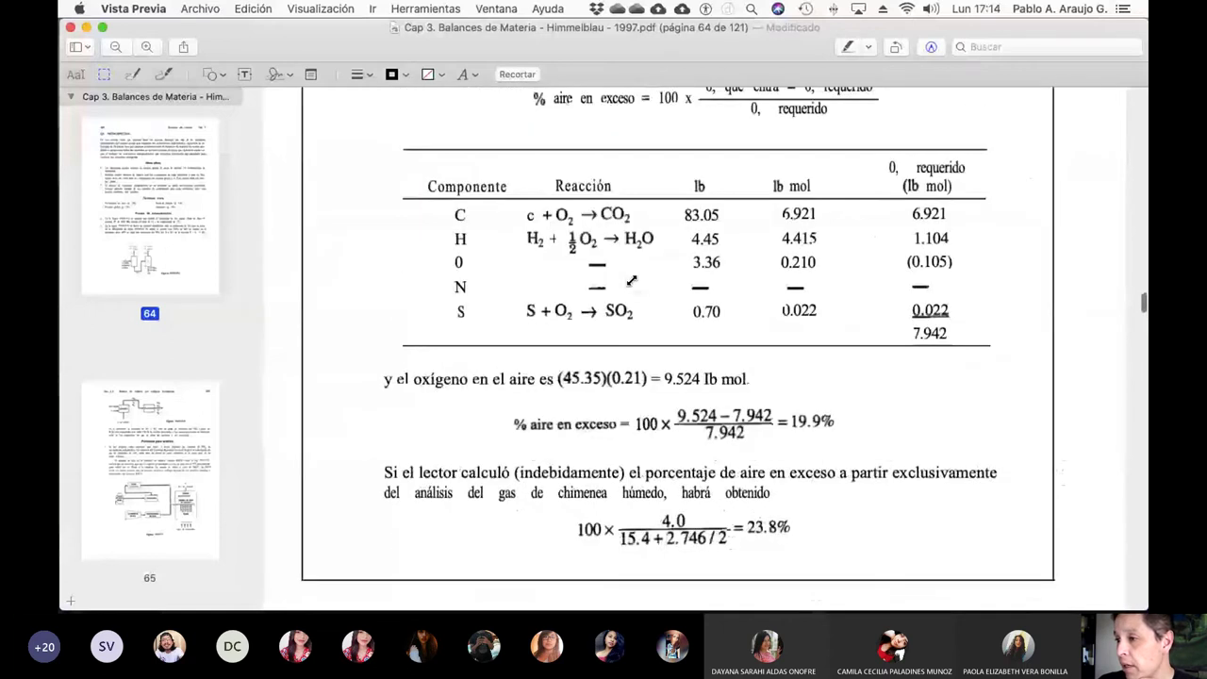
scroll(630, 280, up, 20)
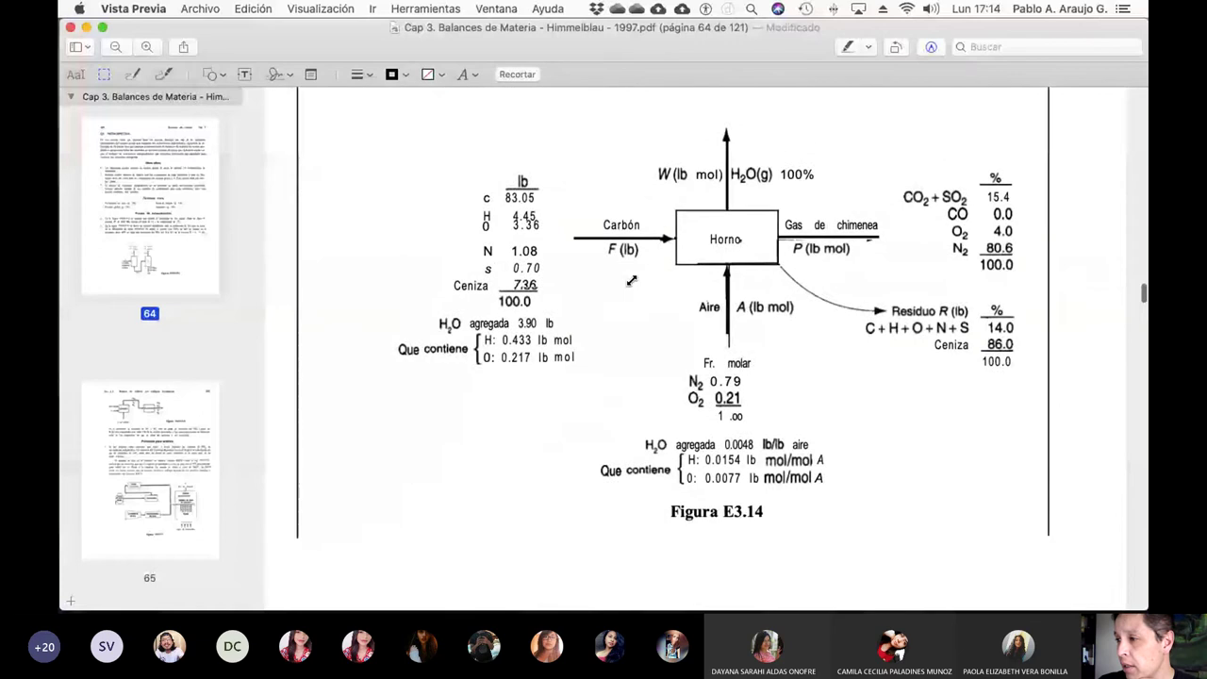
scroll(631, 280, up, 15)
scroll(630, 280, up, 20)
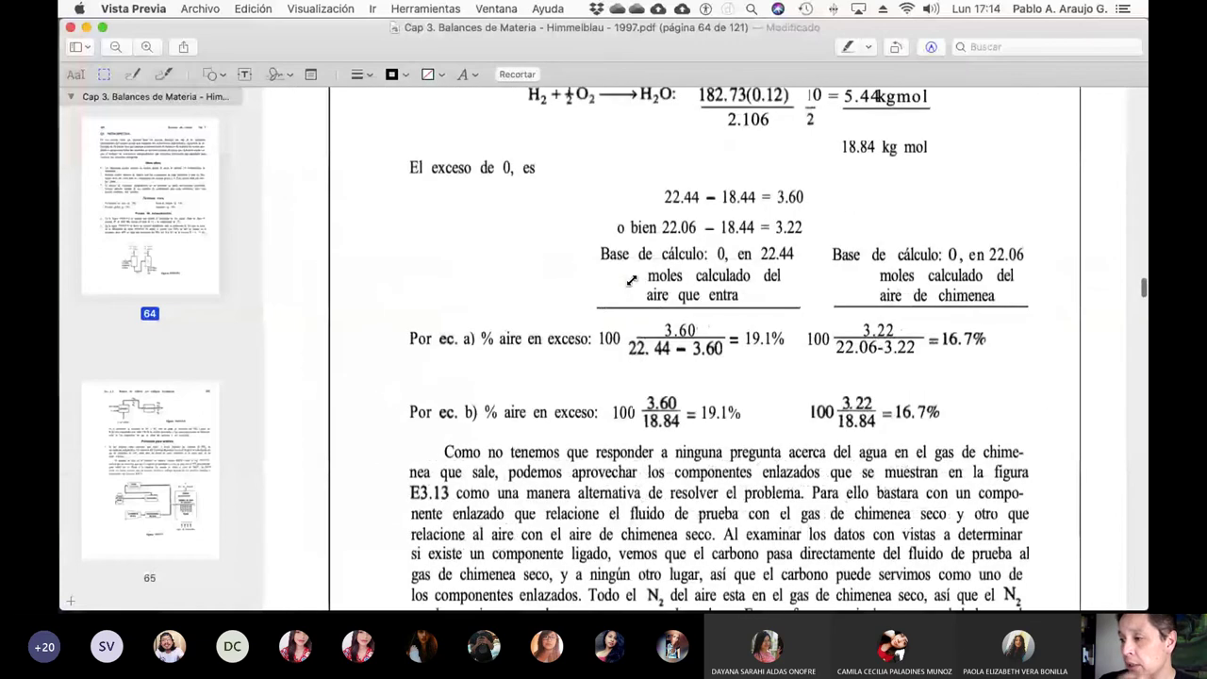
scroll(631, 278, up, 8)
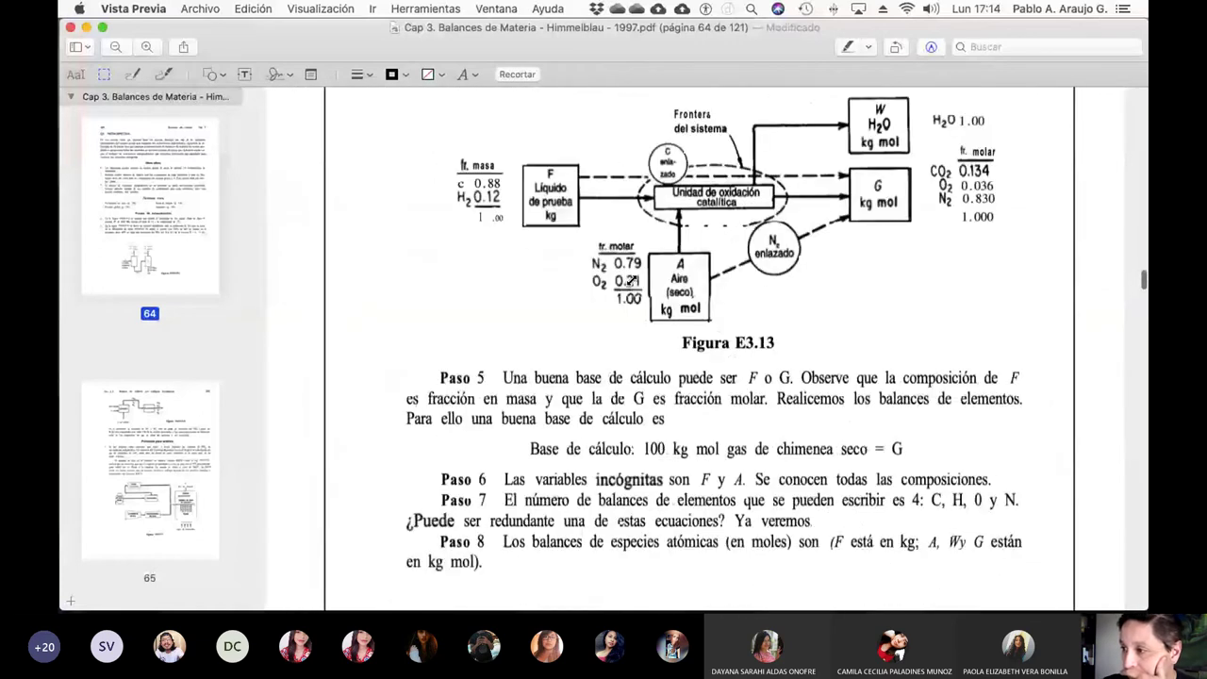
scroll(631, 280, up, 8)
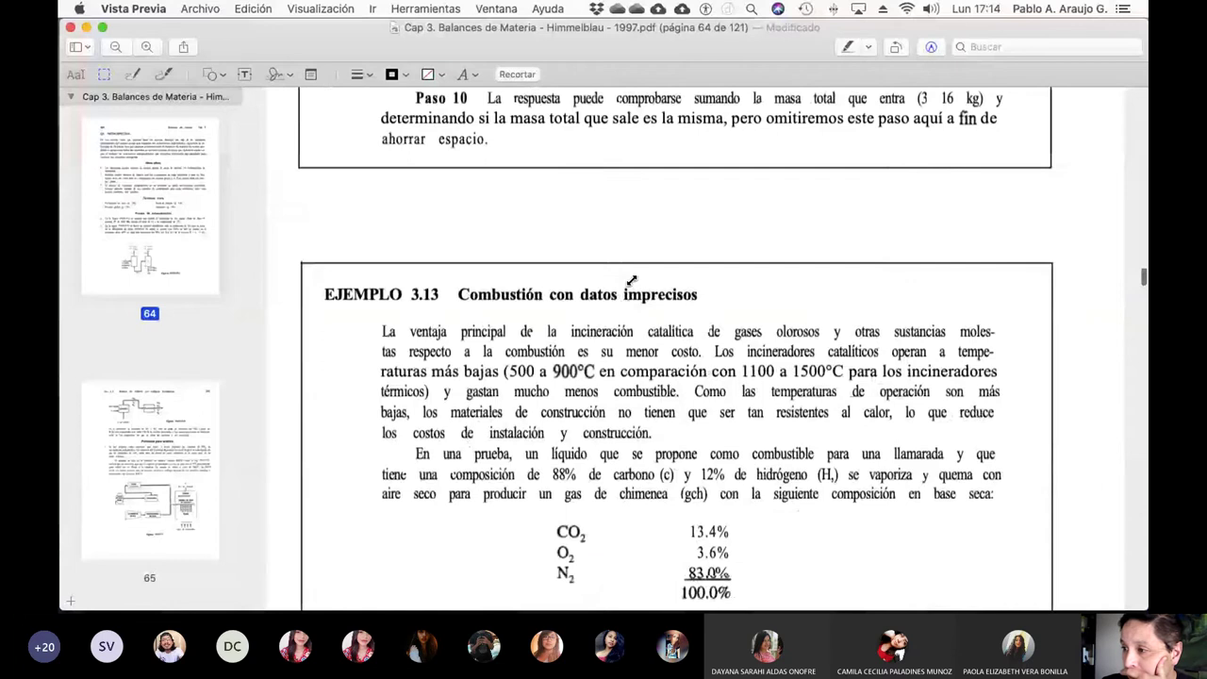
scroll(631, 280, up, 10)
scroll(631, 280, up, 8)
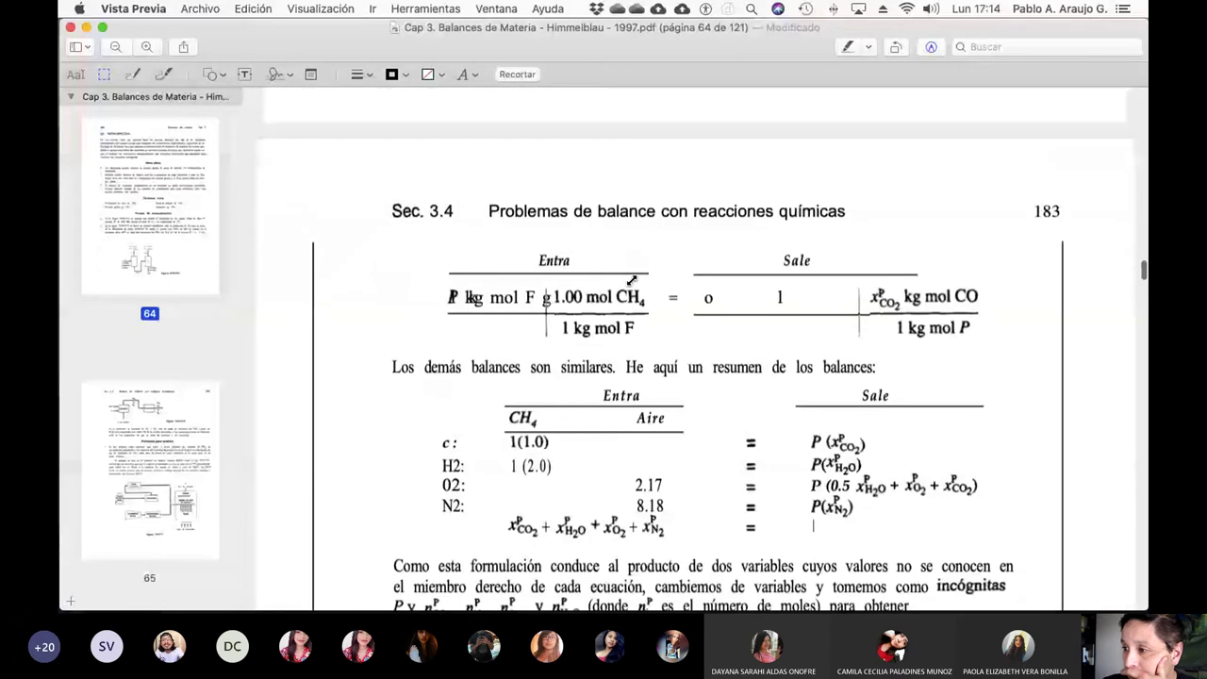
scroll(631, 280, up, 10)
scroll(630, 280, up, 8)
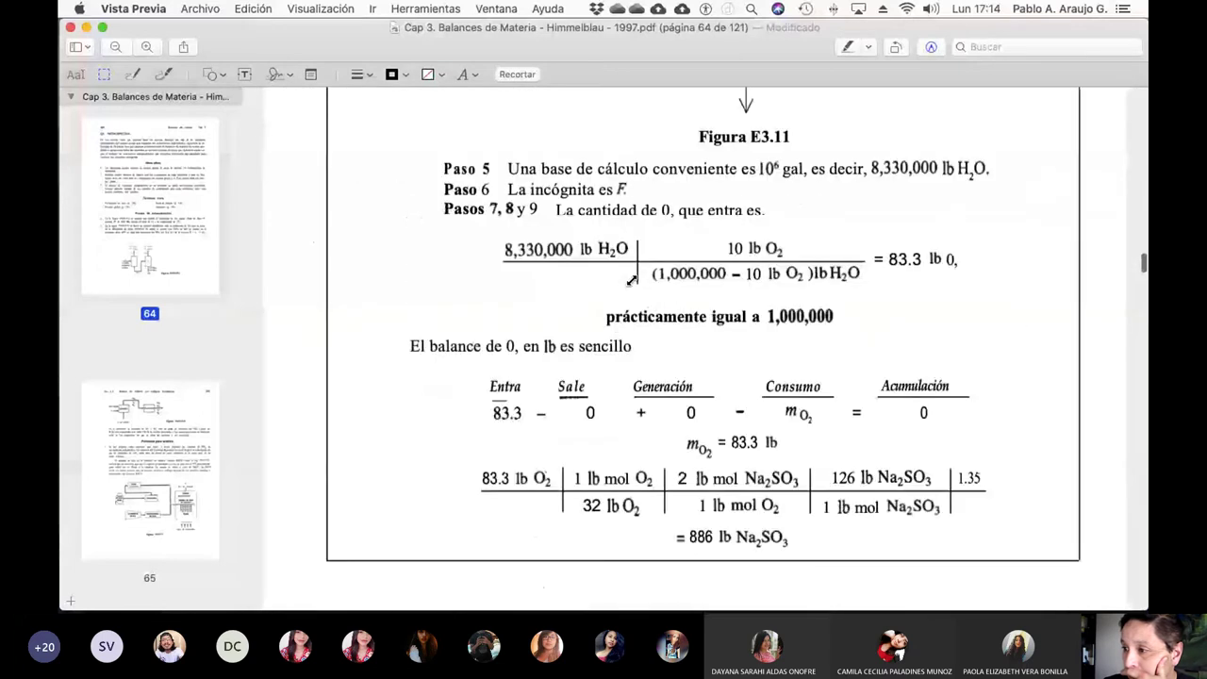
scroll(630, 280, down, 10)
scroll(631, 280, up, 10)
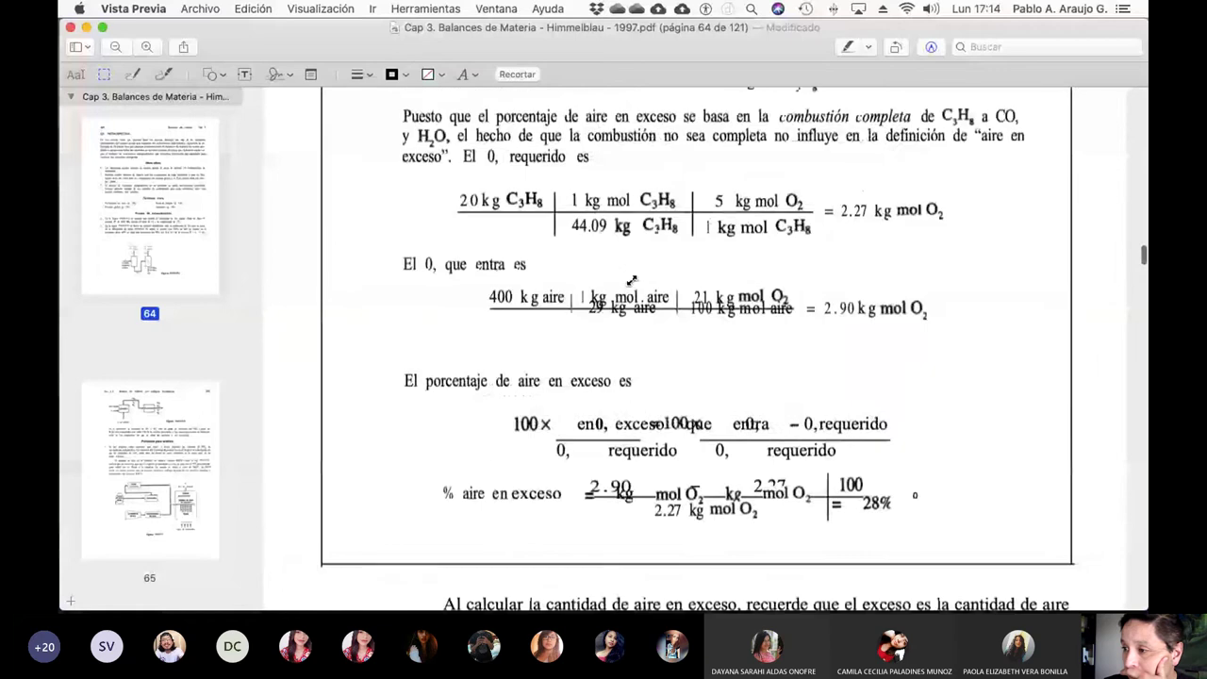
scroll(631, 280, up, 10)
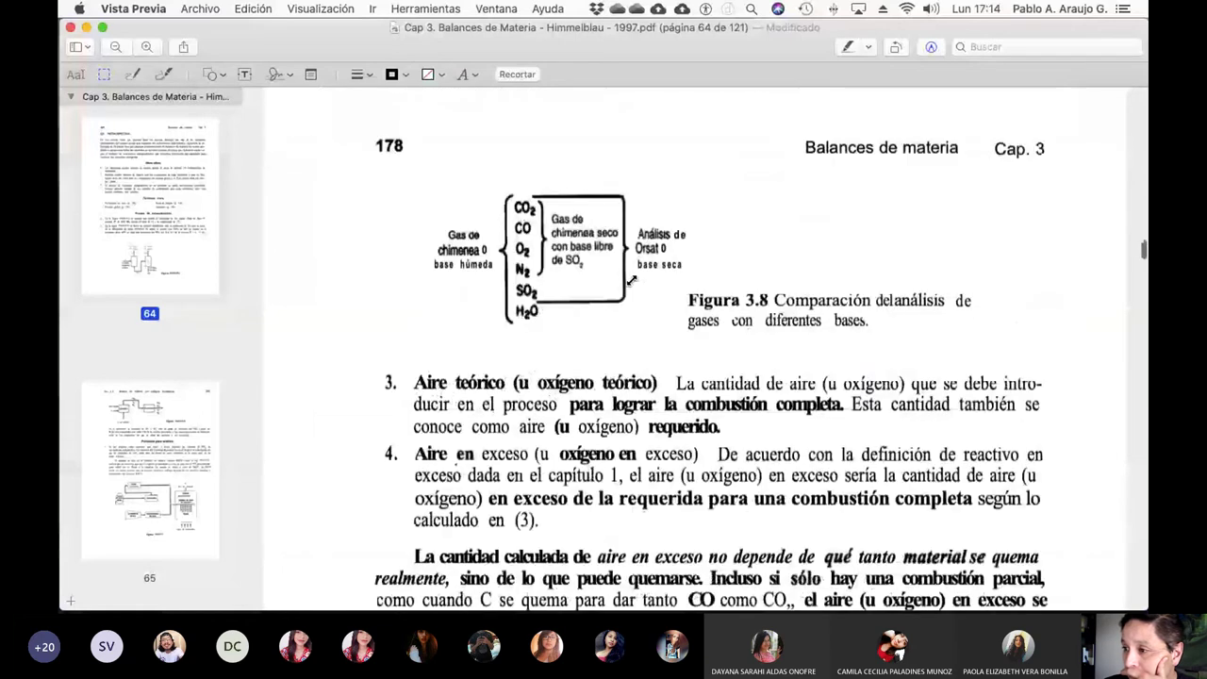
scroll(630, 280, up, 10)
scroll(631, 280, up, 10)
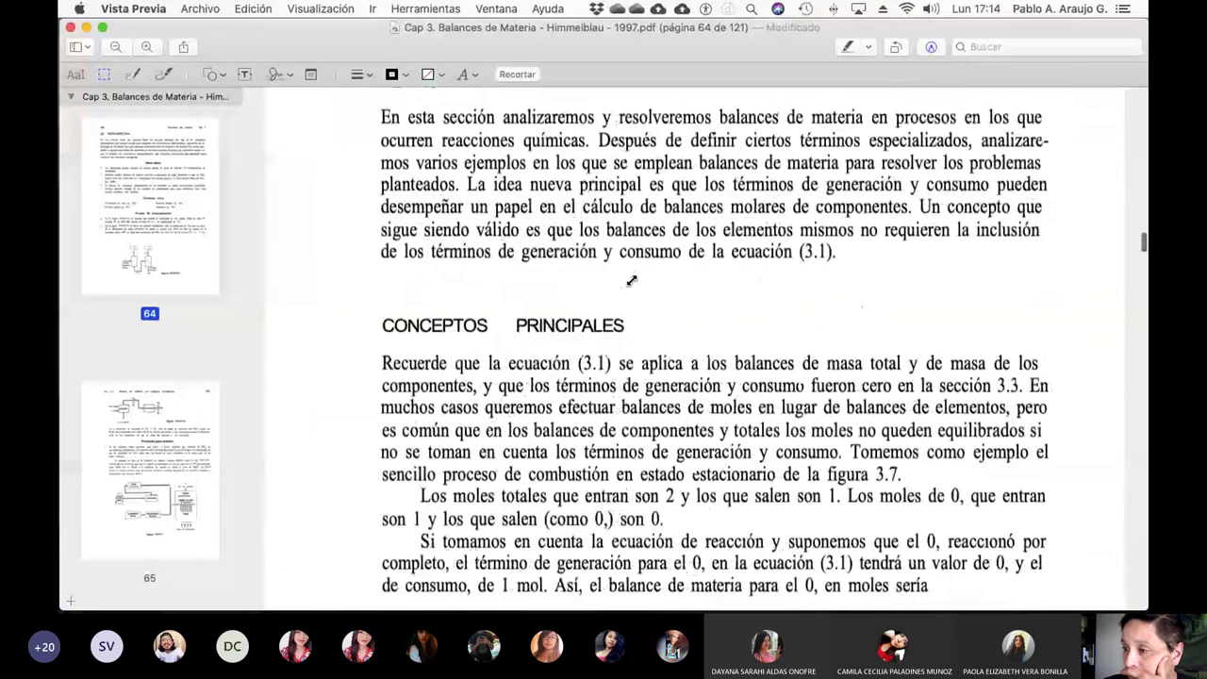
scroll(631, 280, up, 10)
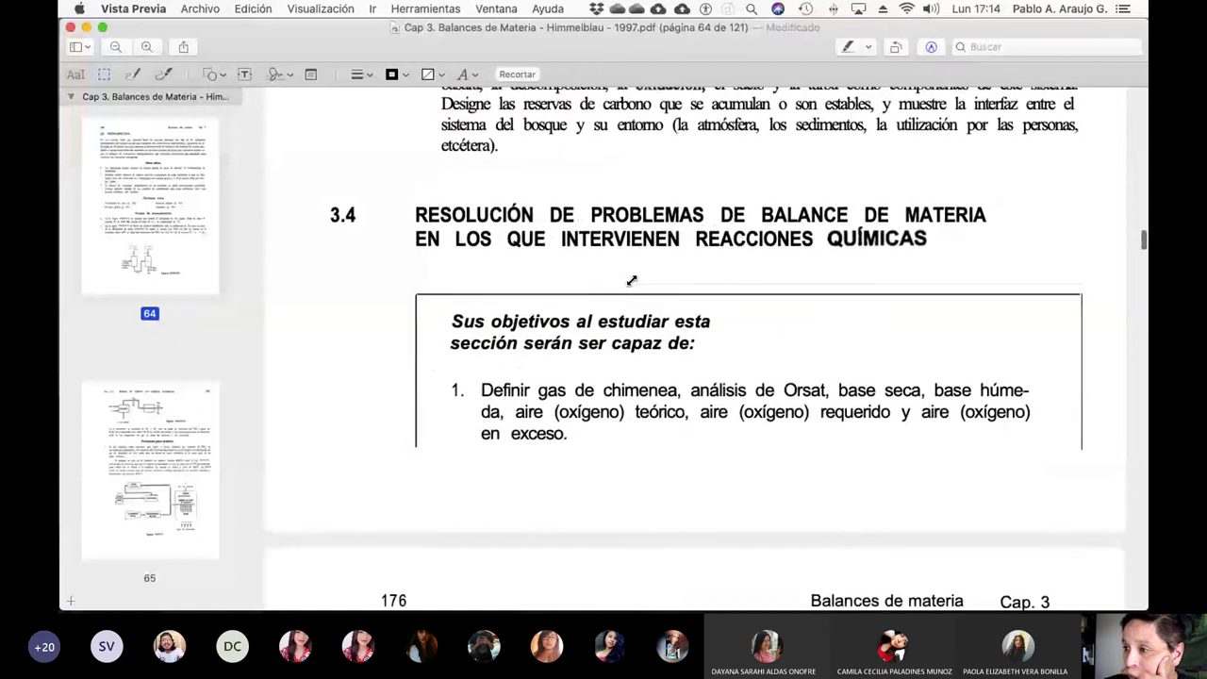
scroll(630, 280, down, 5)
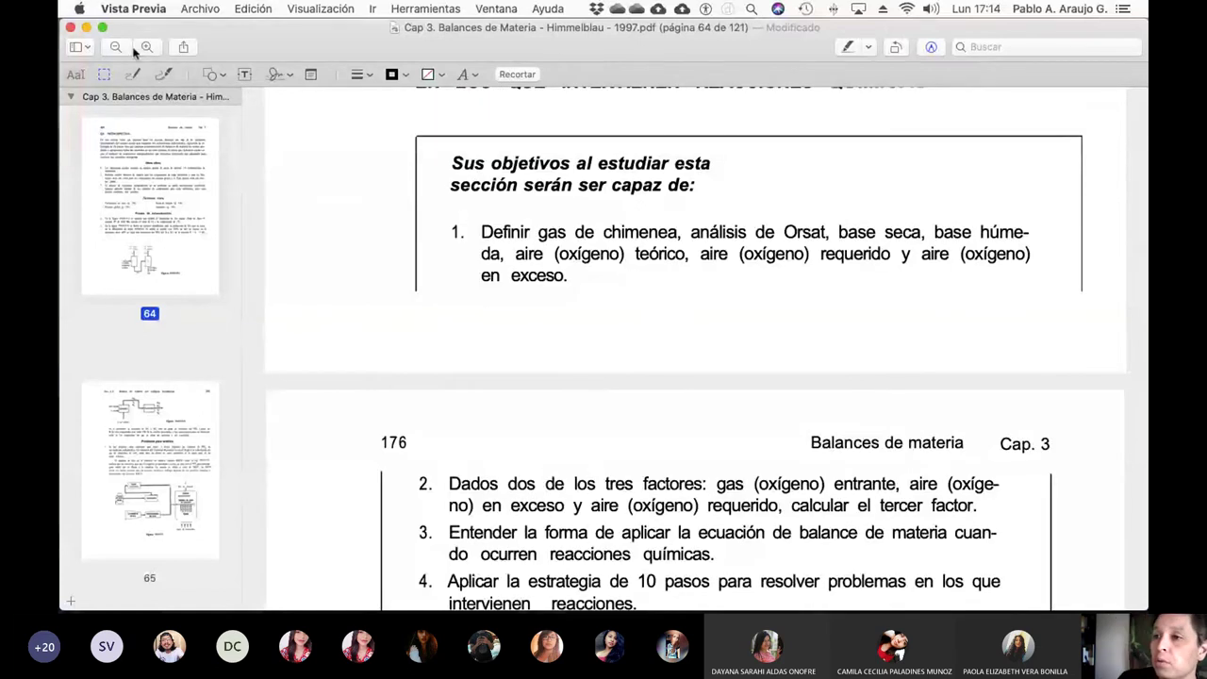
Step: Hide the page thumbnails and underline "base seca" and "base húme-" in black with the drawing tool in objective 1
click(81, 46)
click(117, 66)
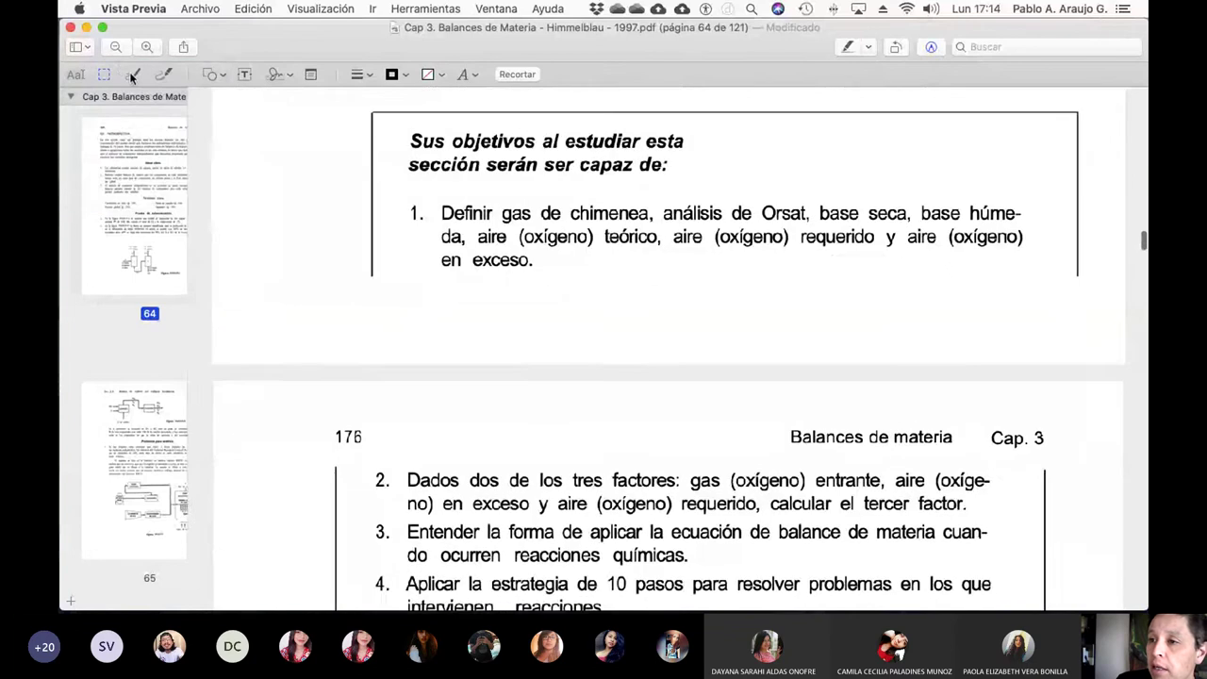
scroll(600, 390, up, 3)
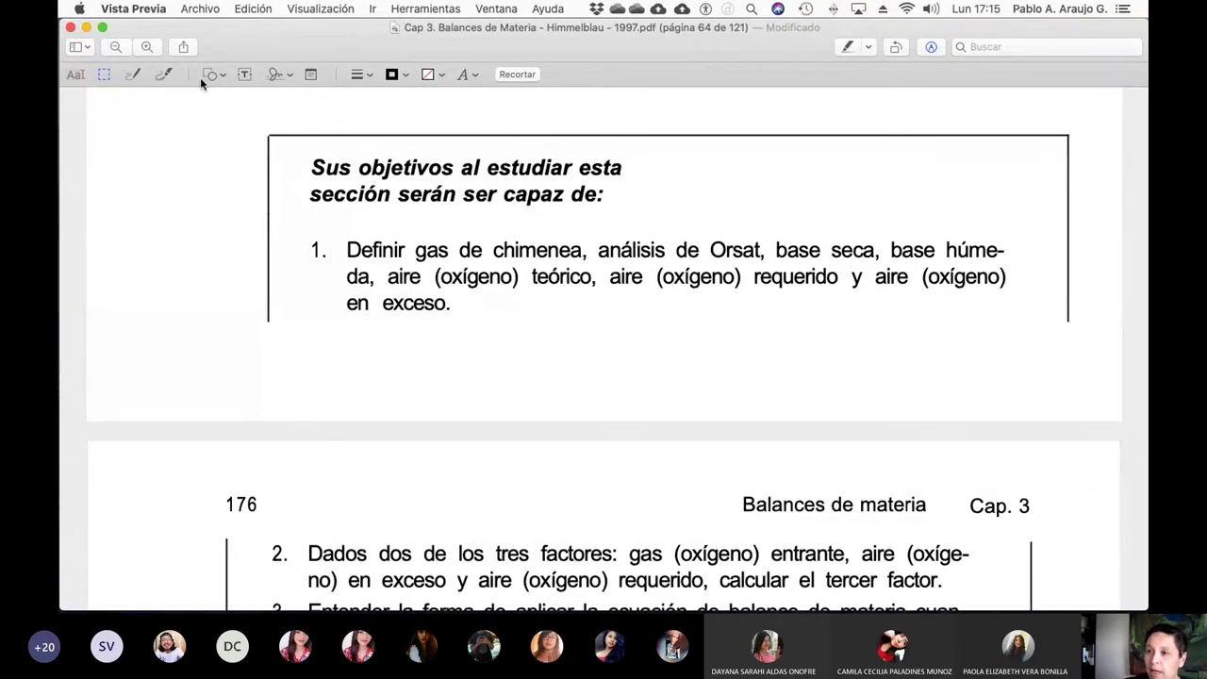
click(131, 75)
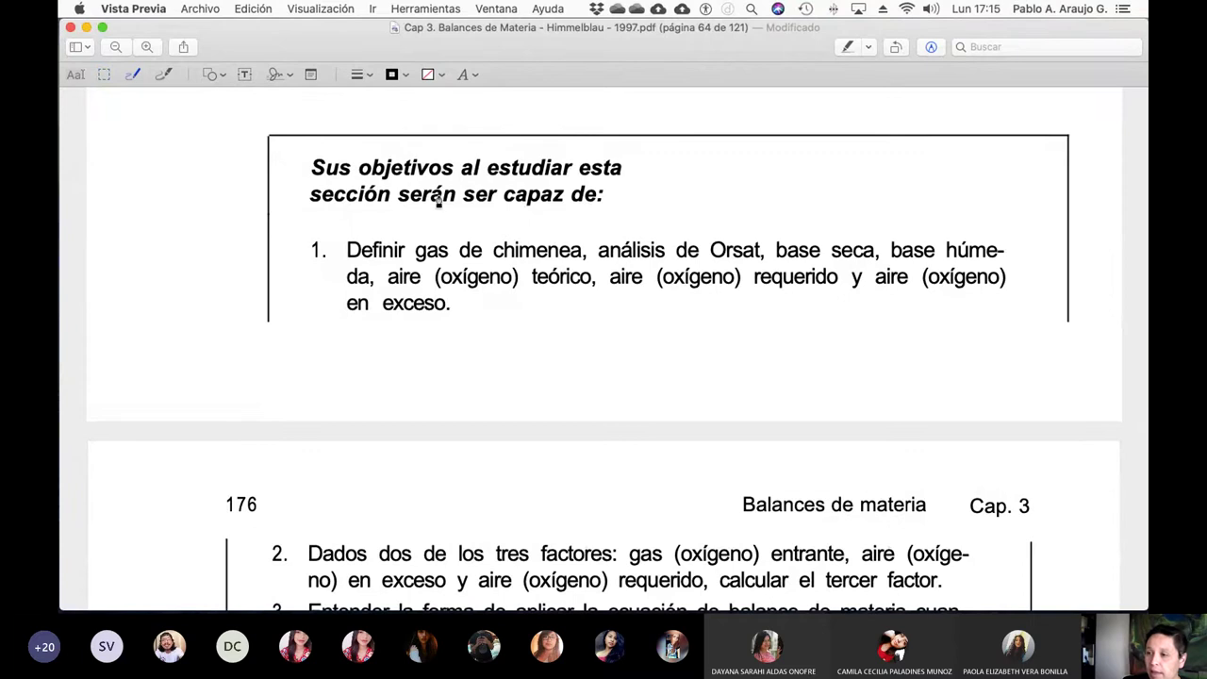
drag(771, 265, 989, 264)
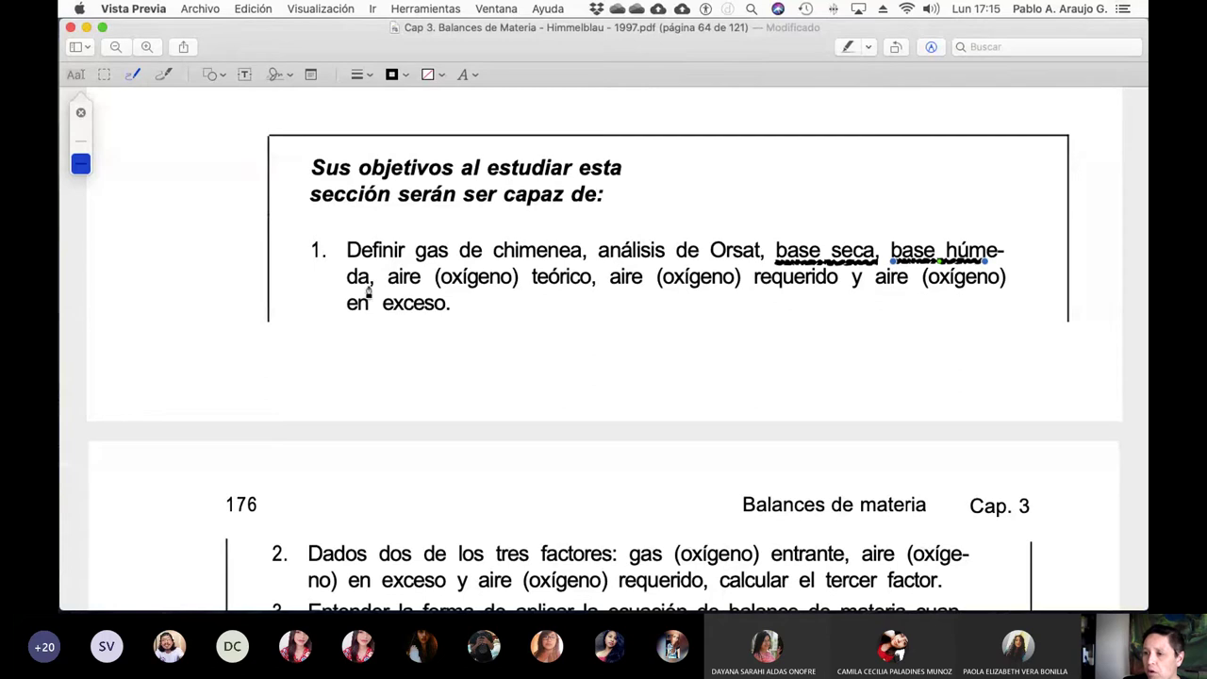
Step: Try to underline the continuation "da" of "base húmeda" in objective 1 and delete that stroke
drag(345, 283, 373, 283)
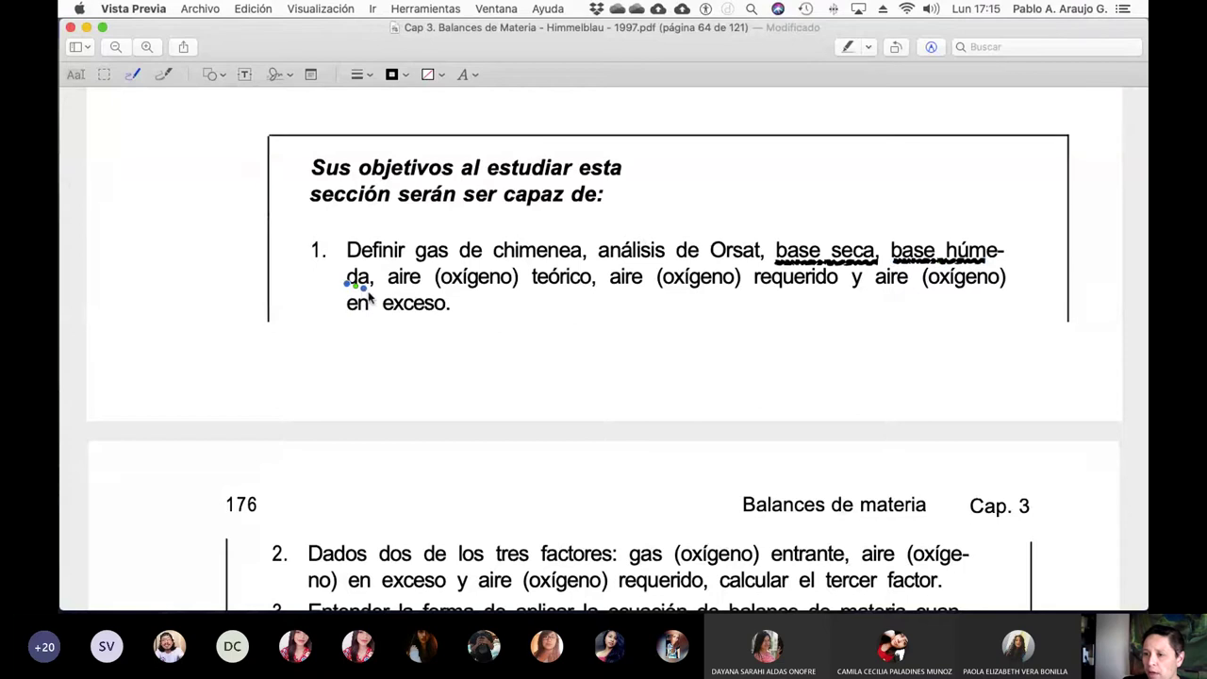
key(Delete)
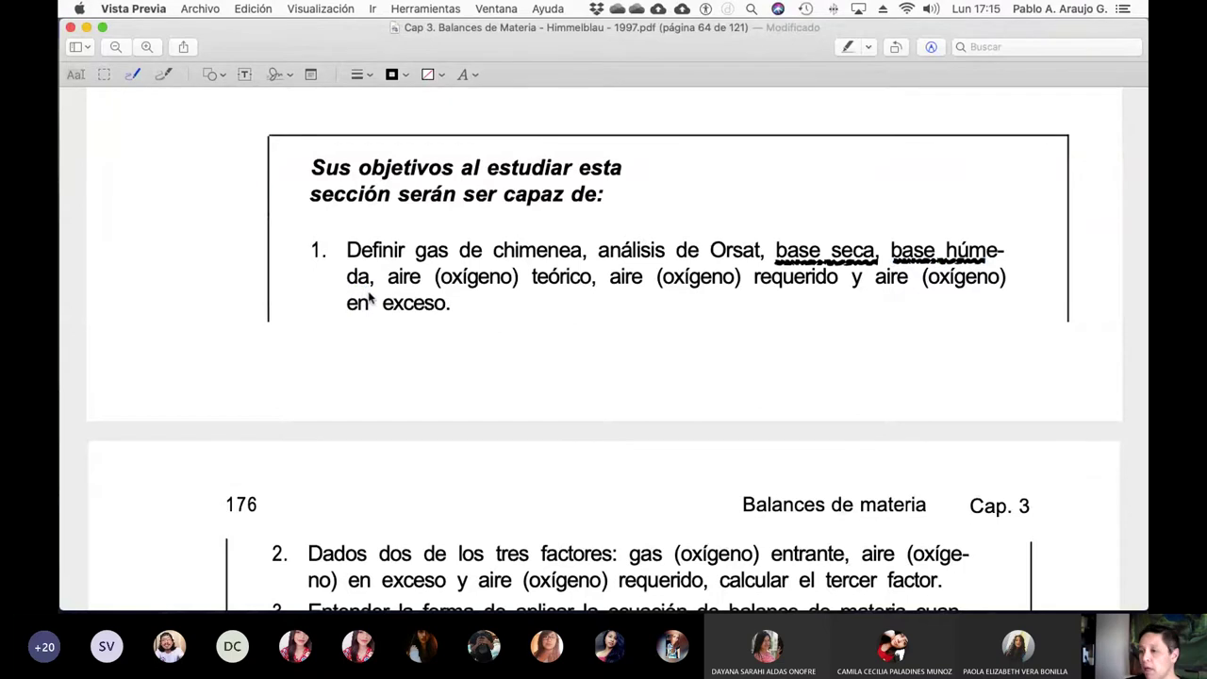
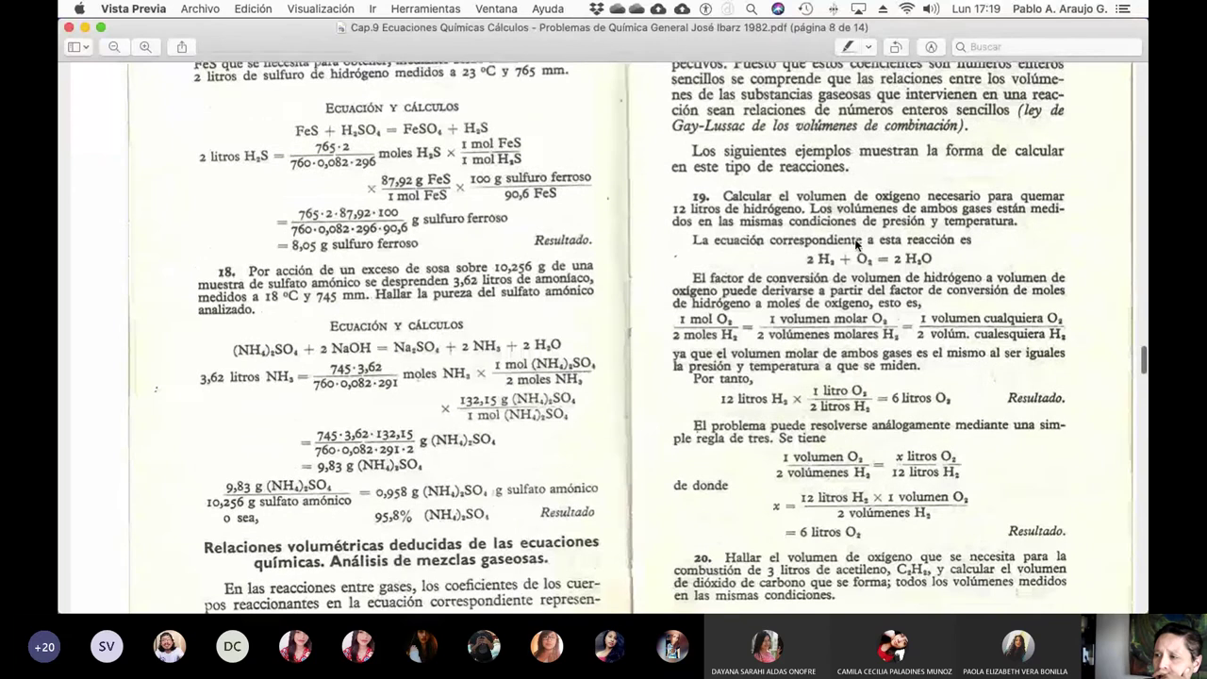
Step: Examine example 19 in the Ibarz chapter 9 PDF on the oxygen volume needed to burn 12 litres of hydrogen
scroll(856, 245, down, 7)
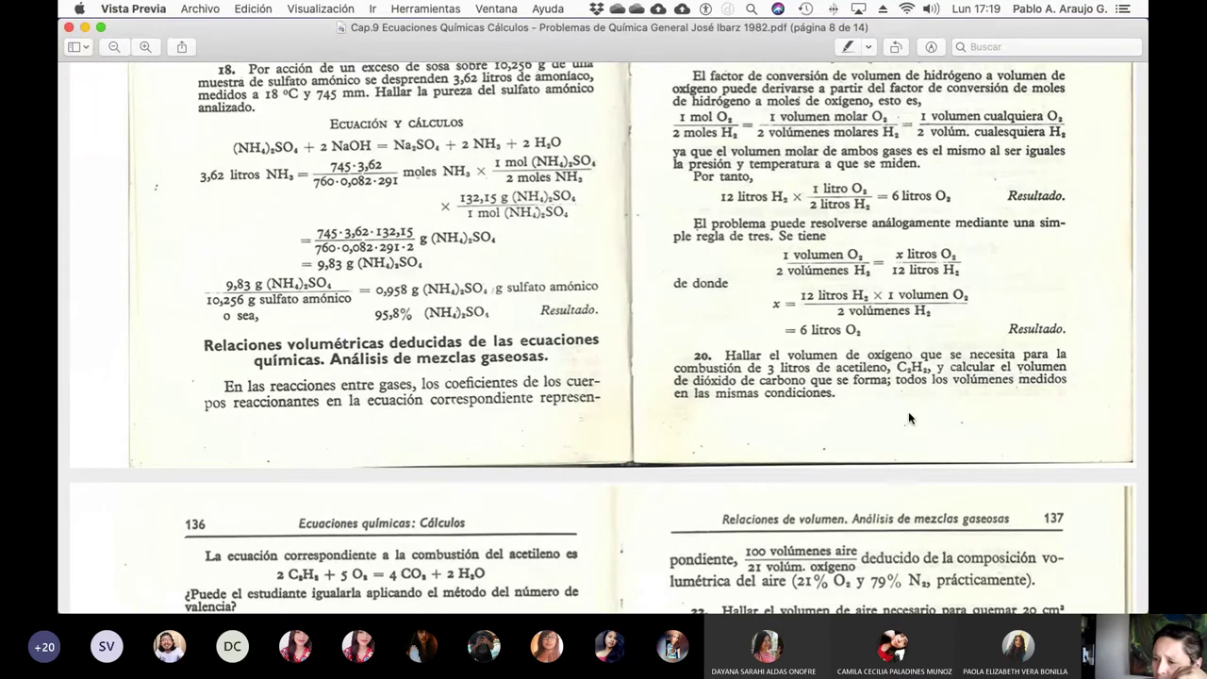
scroll(908, 411, up, 4)
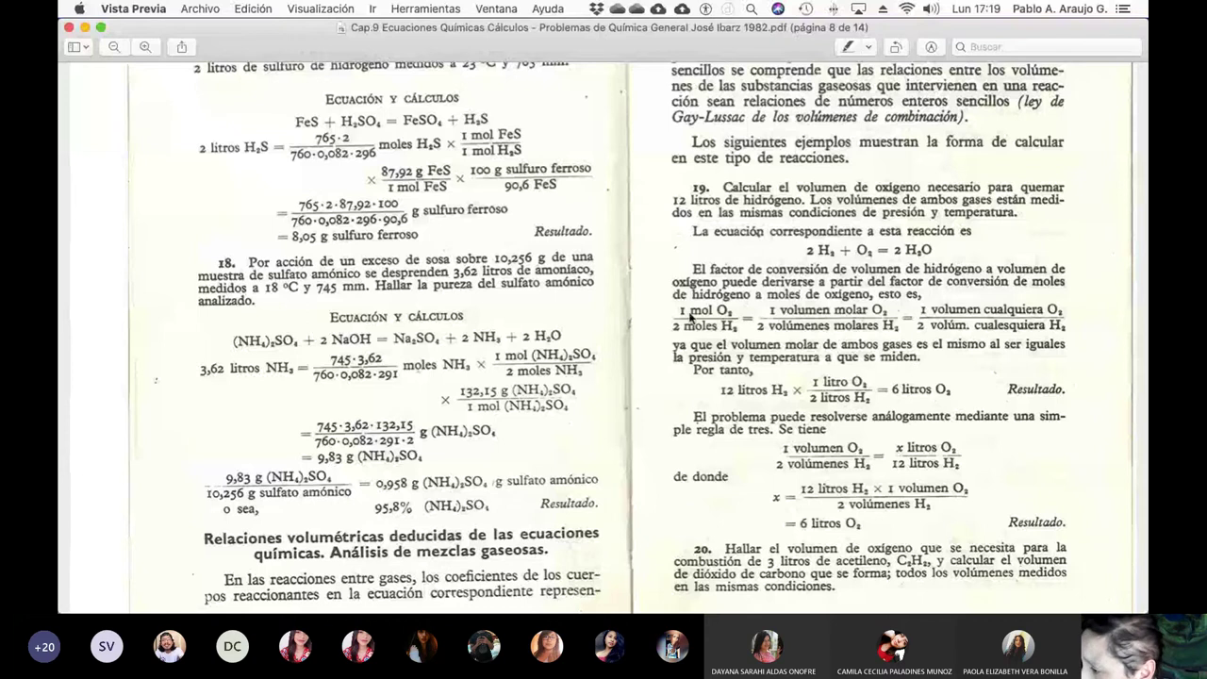
scroll(690, 317, up, 5)
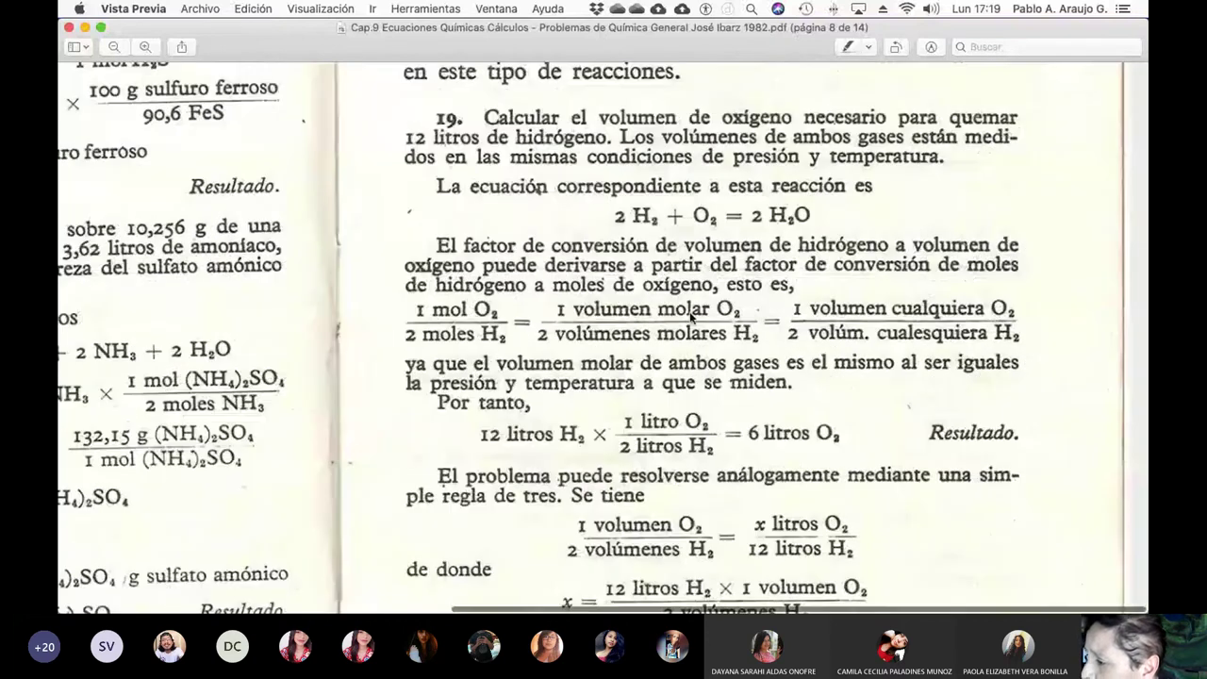
scroll(690, 318, up, 2)
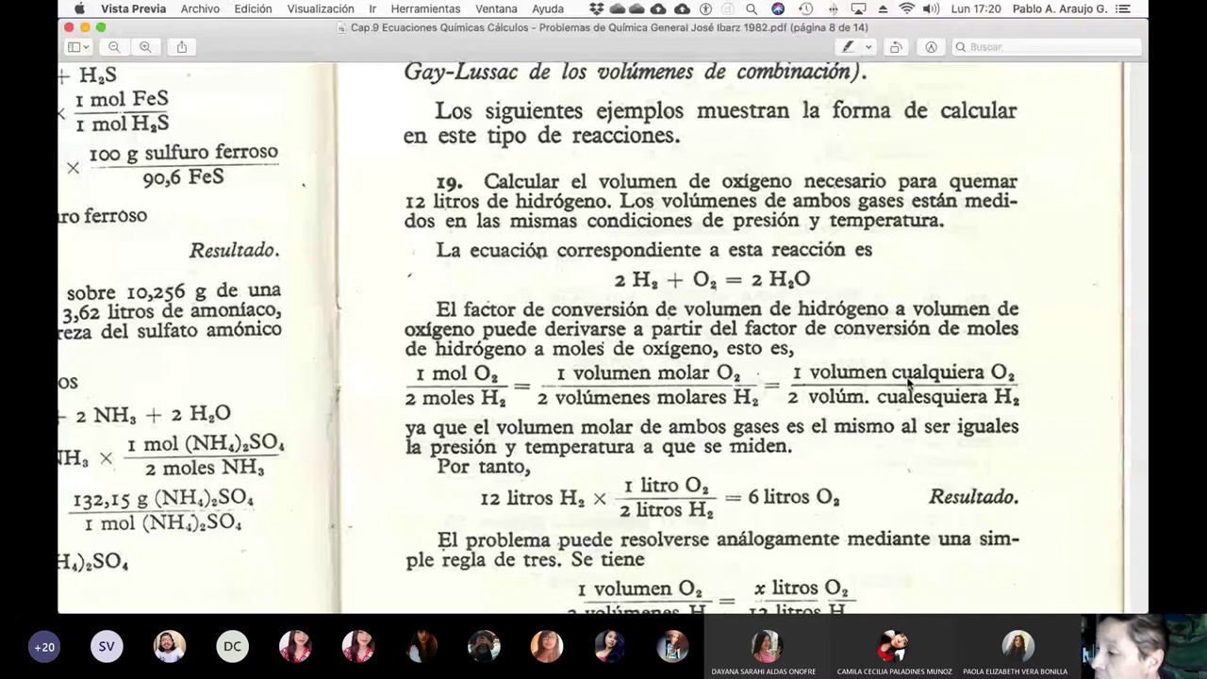
scroll(908, 382, down, 1)
scroll(908, 382, down, 5)
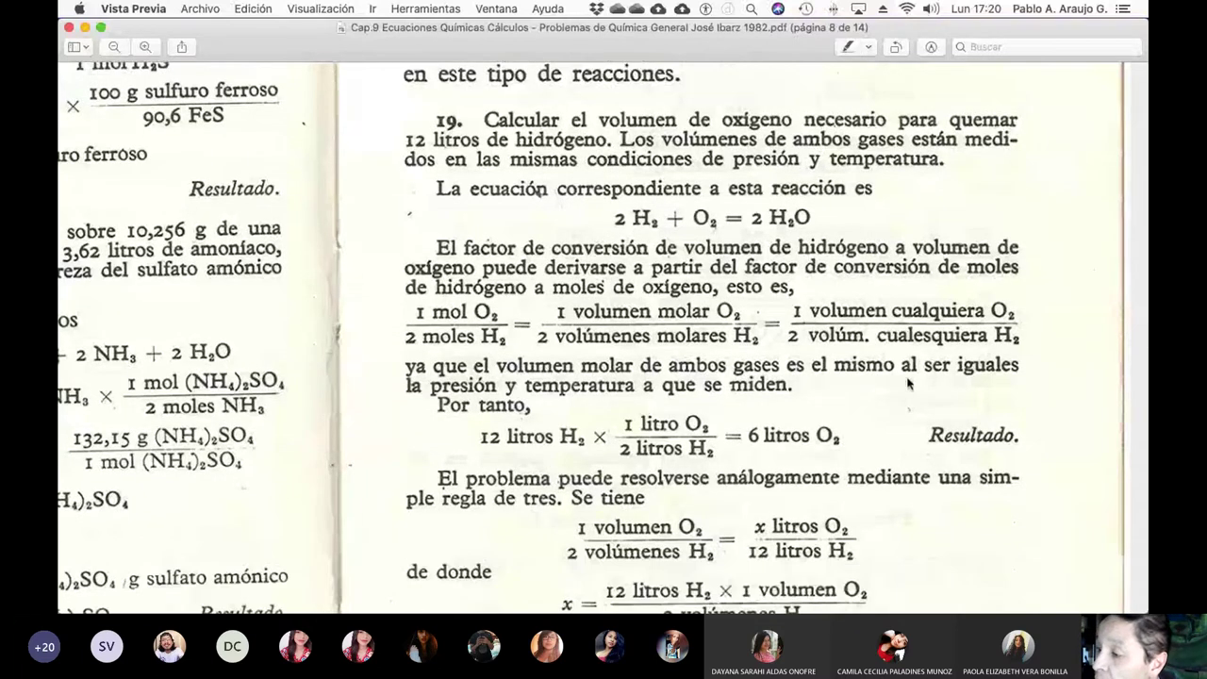
key(super+minus)
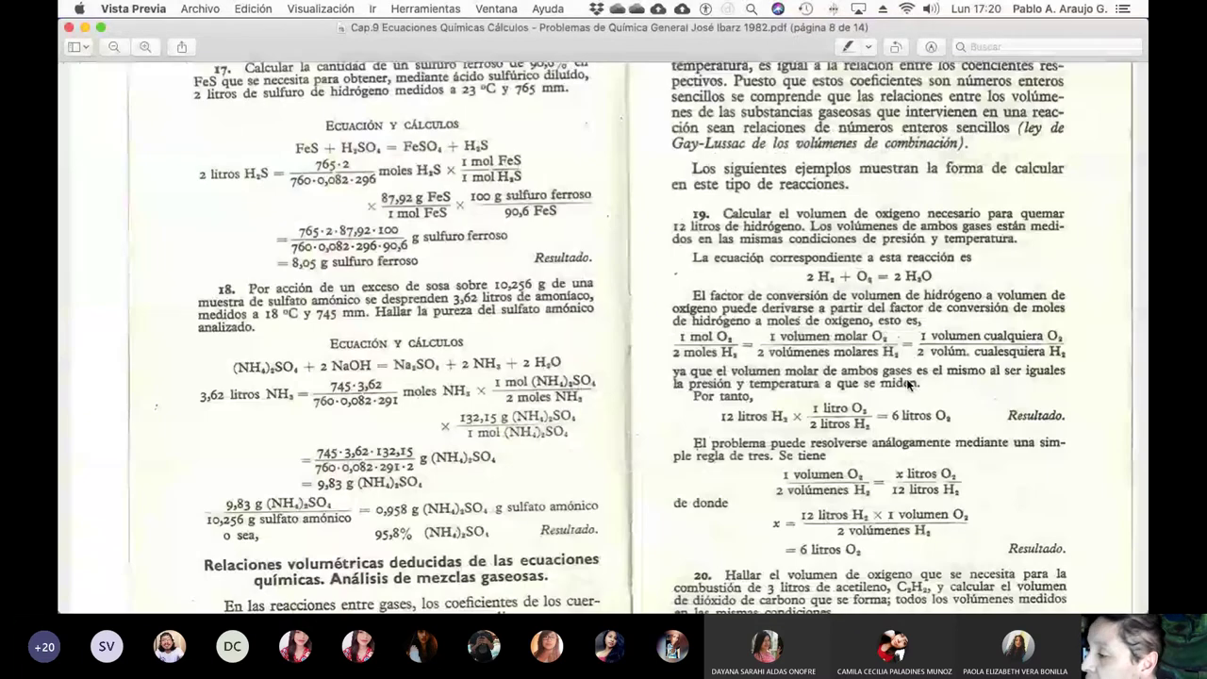
Step: Review solved examples 20 to 25 on gas combustion volumes and gas mixture analysis
scroll(908, 383, down, 6)
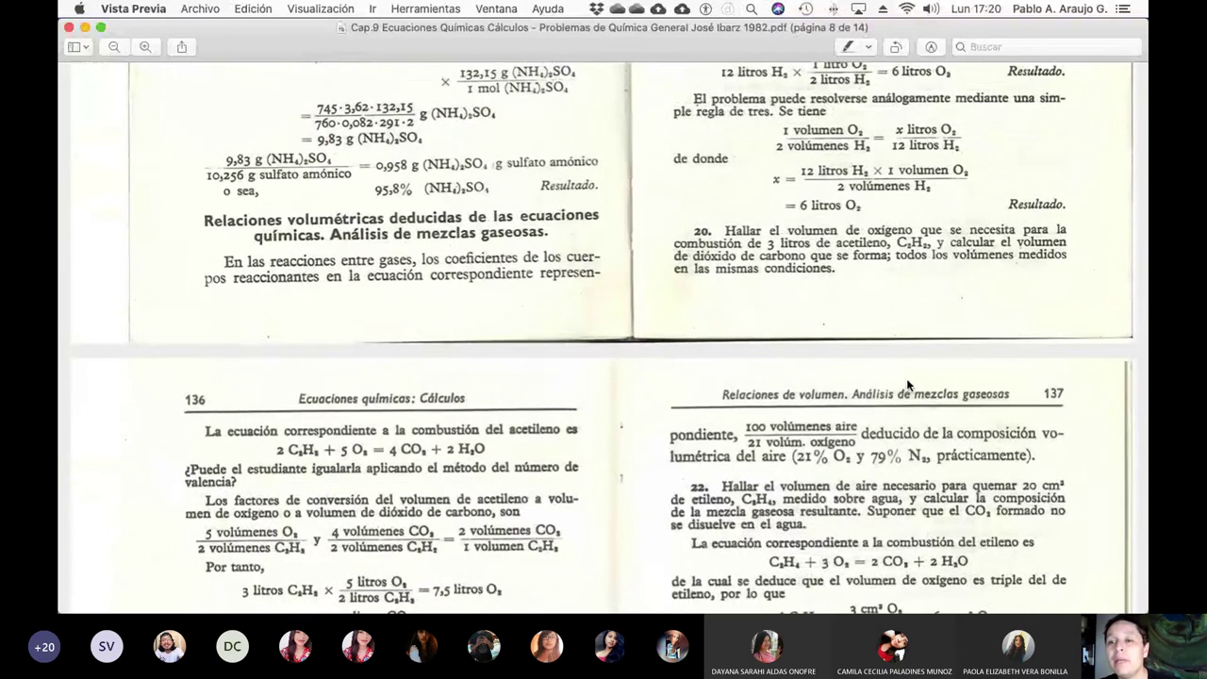
scroll(906, 378, down, 3)
scroll(907, 383, down, 5)
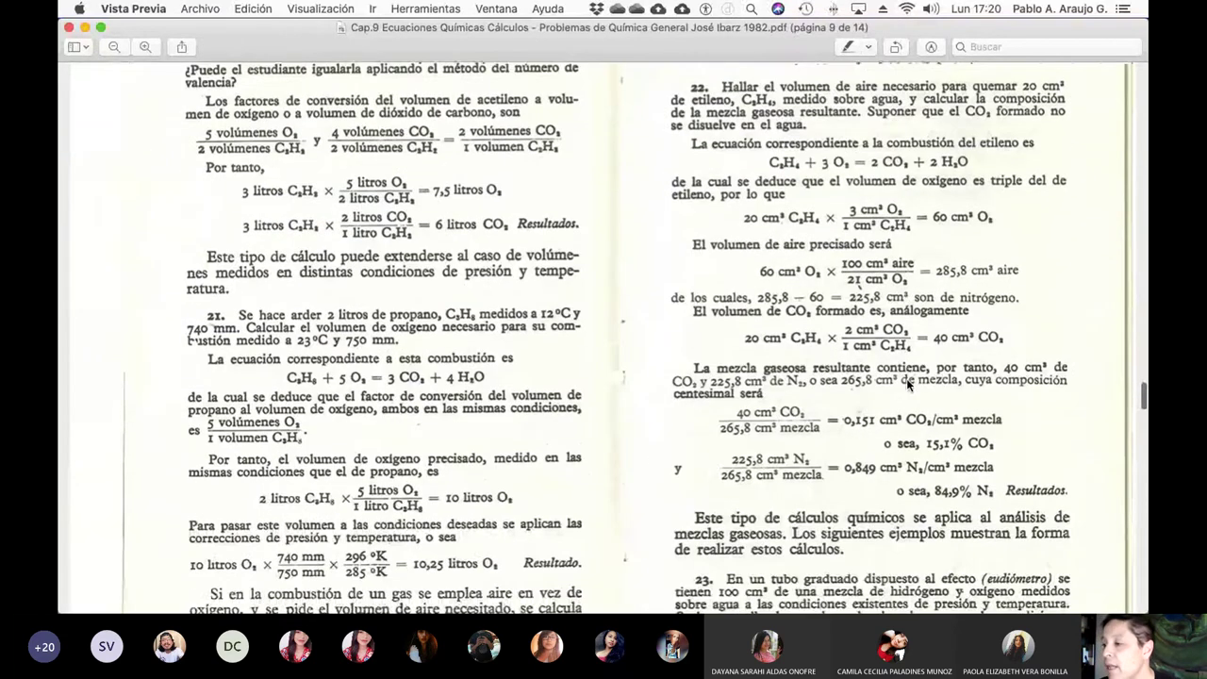
scroll(907, 384, down, 2)
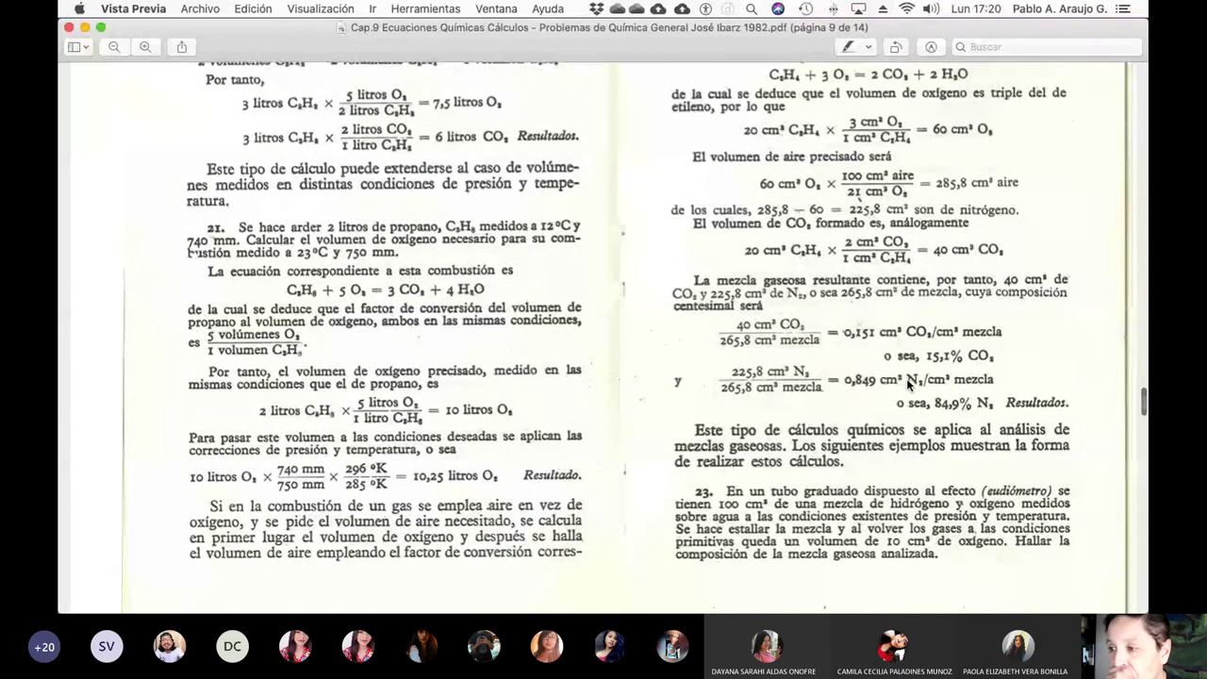
scroll(908, 384, down, 3)
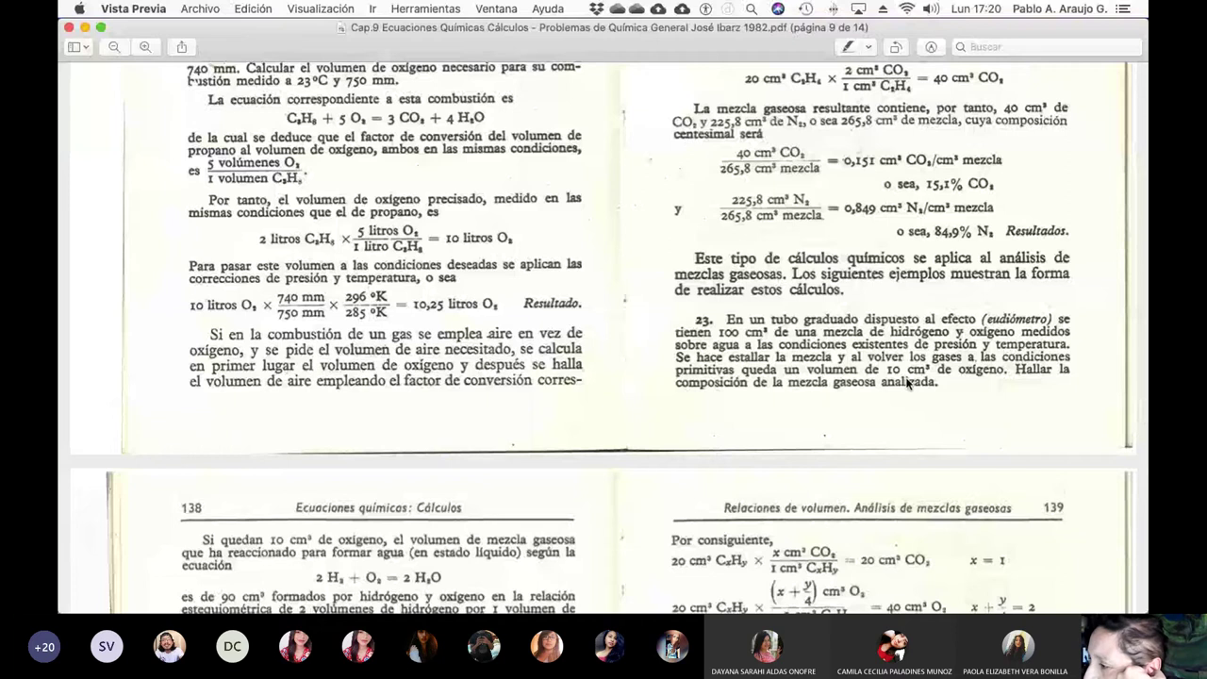
scroll(908, 384, down, 8)
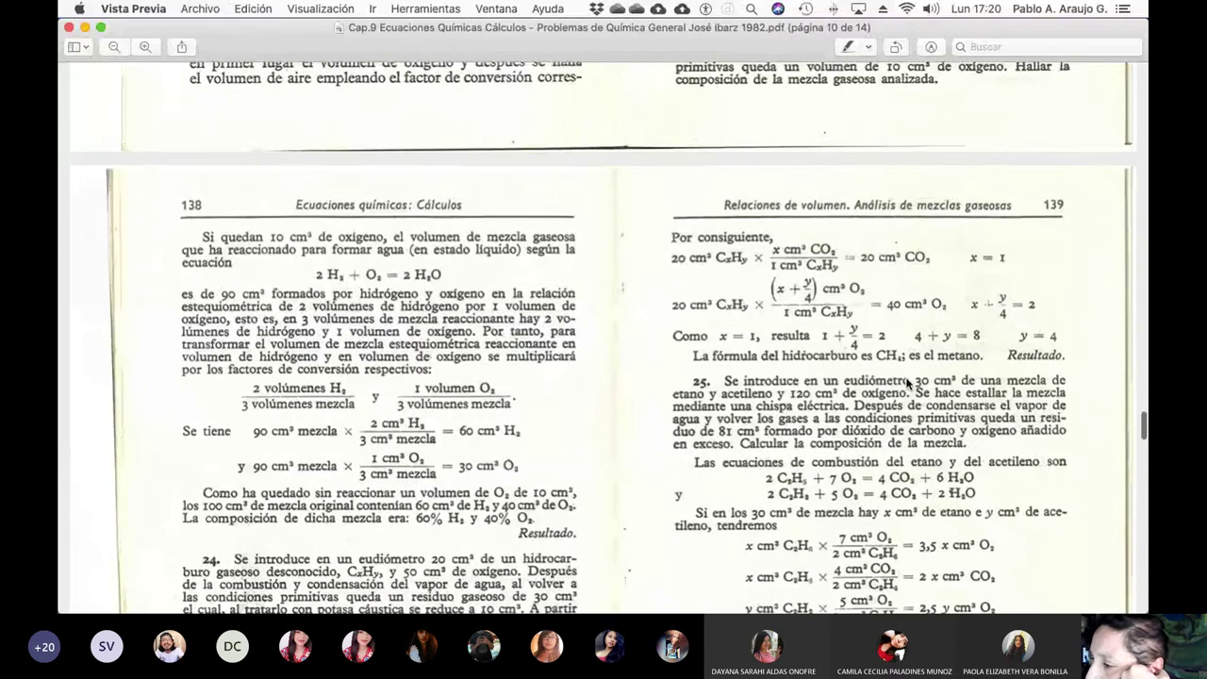
scroll(908, 381, down, 1)
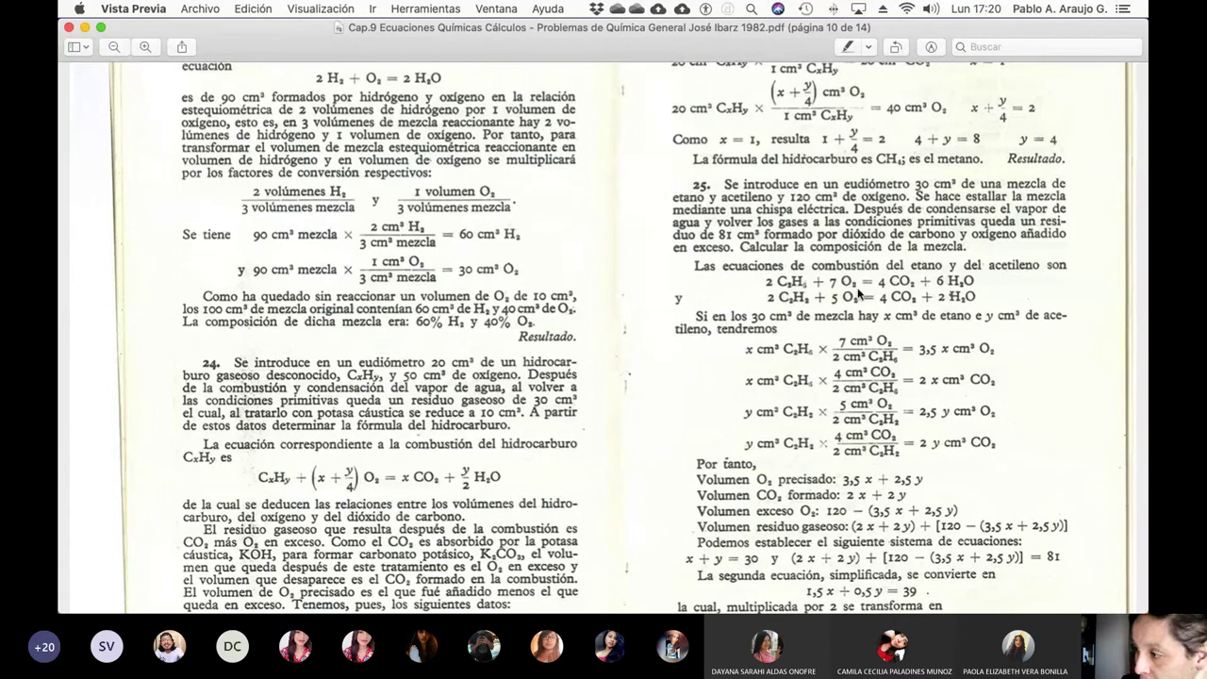
Step: Review the remaining solved examples through number 30 and the start of the "Problemas para resolver" section
scroll(906, 297, down, 5)
scroll(905, 293, down, 8)
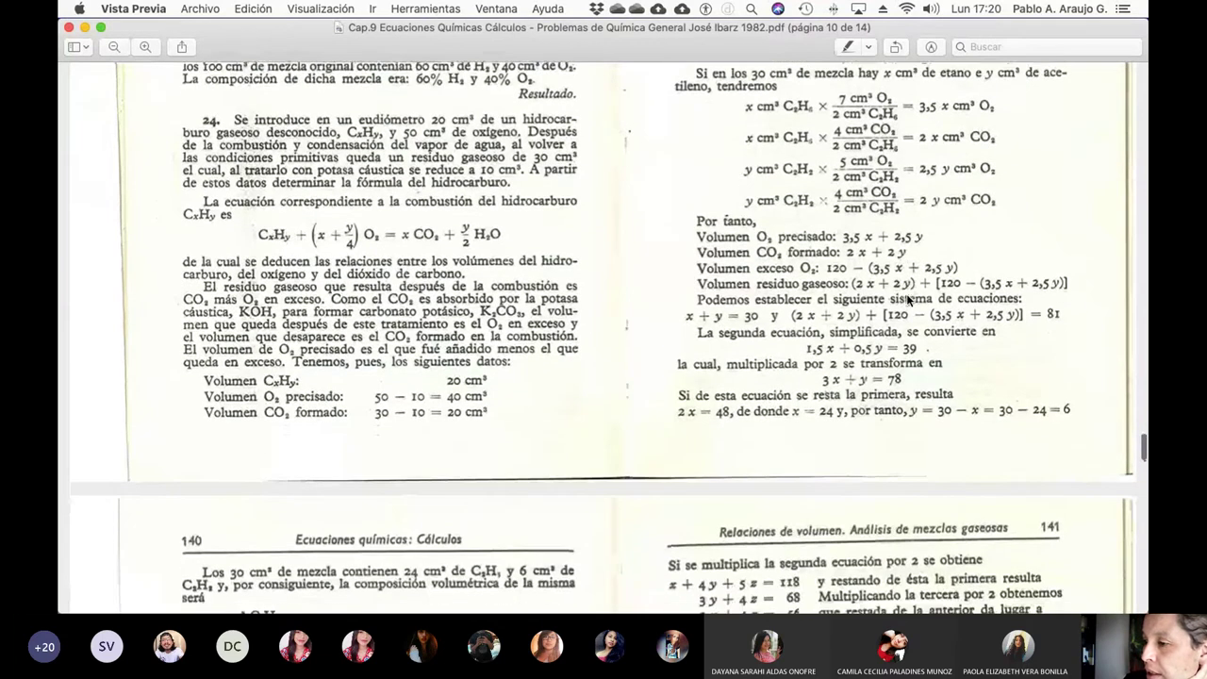
scroll(907, 299, down, 3)
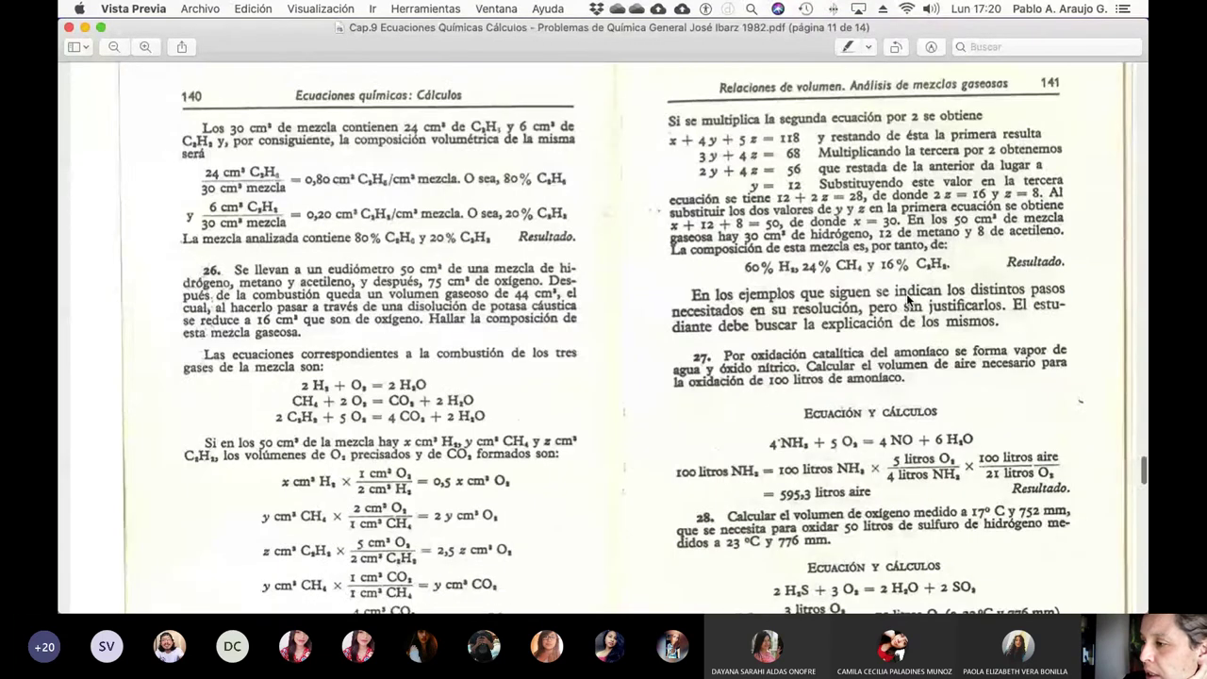
scroll(907, 299, down, 5)
scroll(906, 300, down, 8)
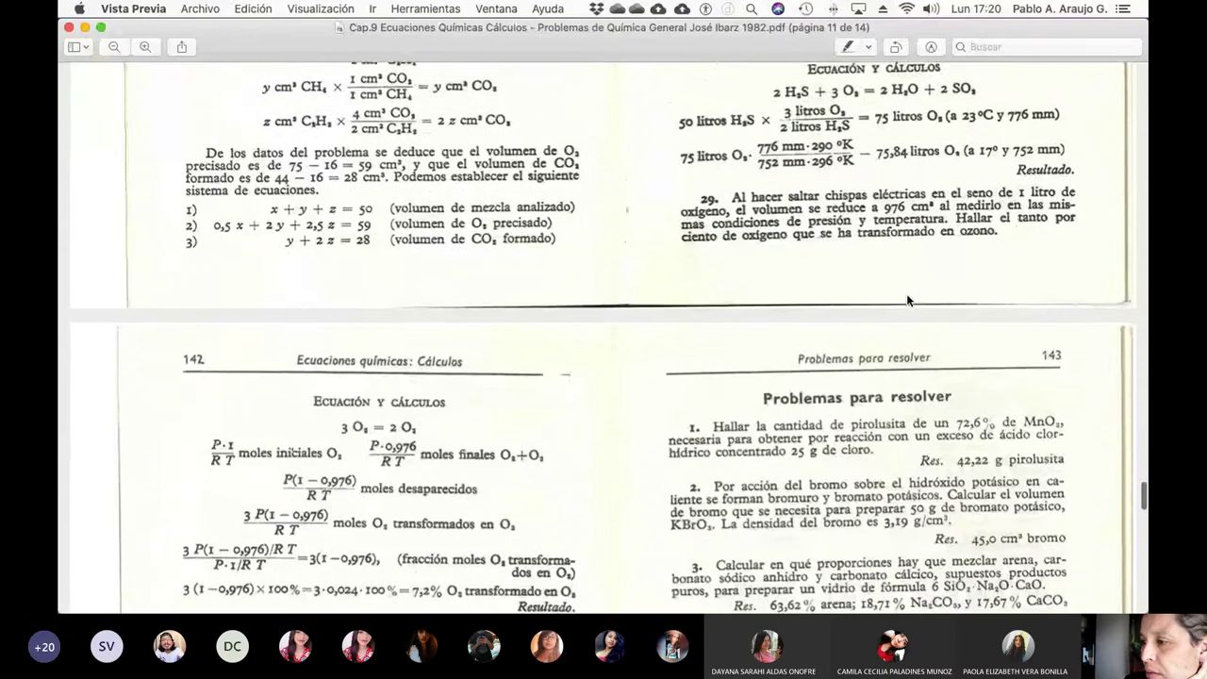
scroll(906, 293, down, 7)
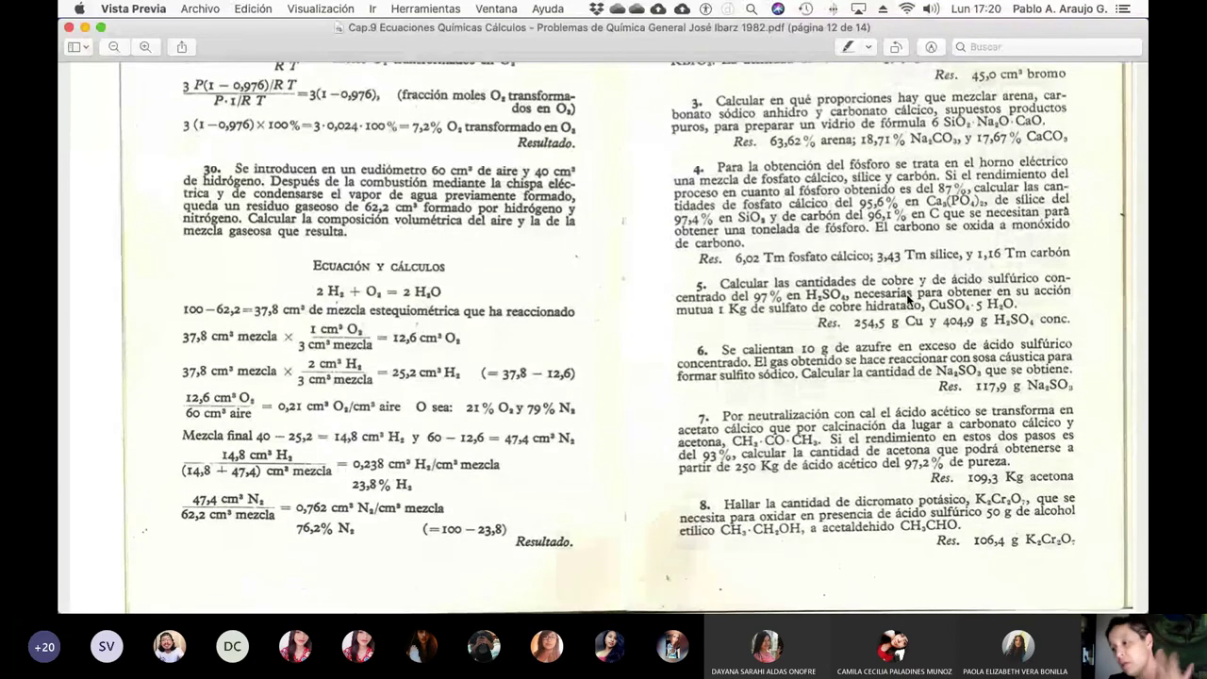
scroll(907, 298, down, 5)
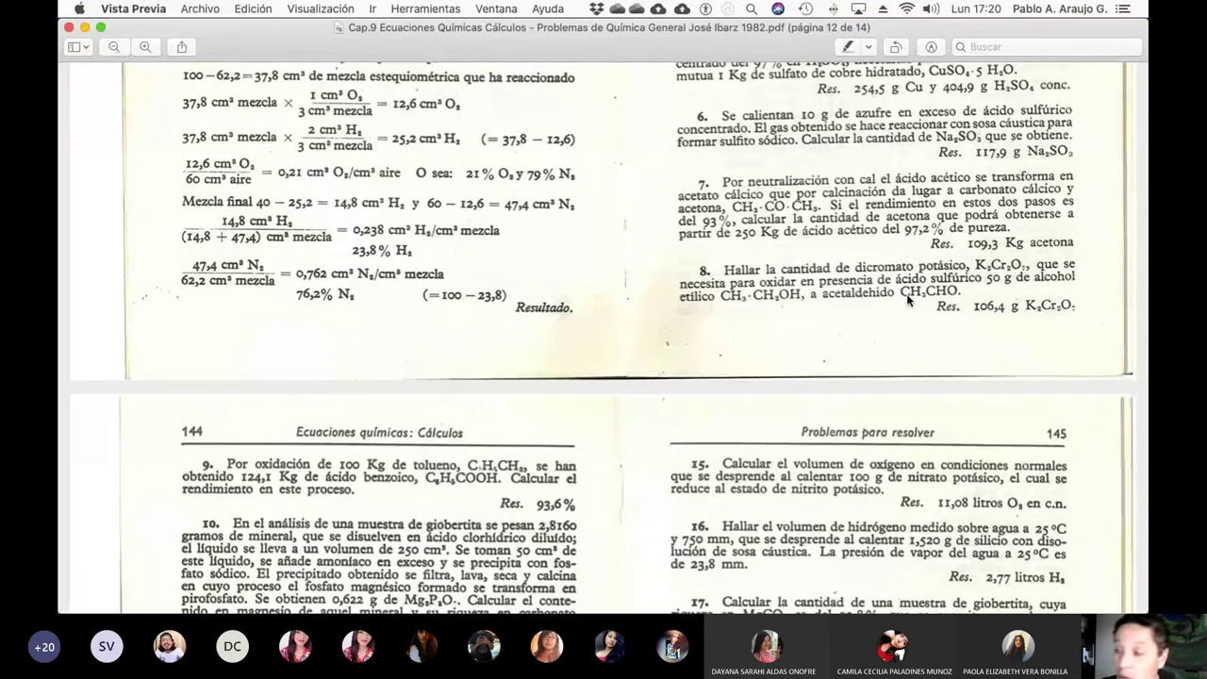
Step: Switch from the Ibarz PDF back to the Himmelblau chapter 3 PDF
key(super+Tab)
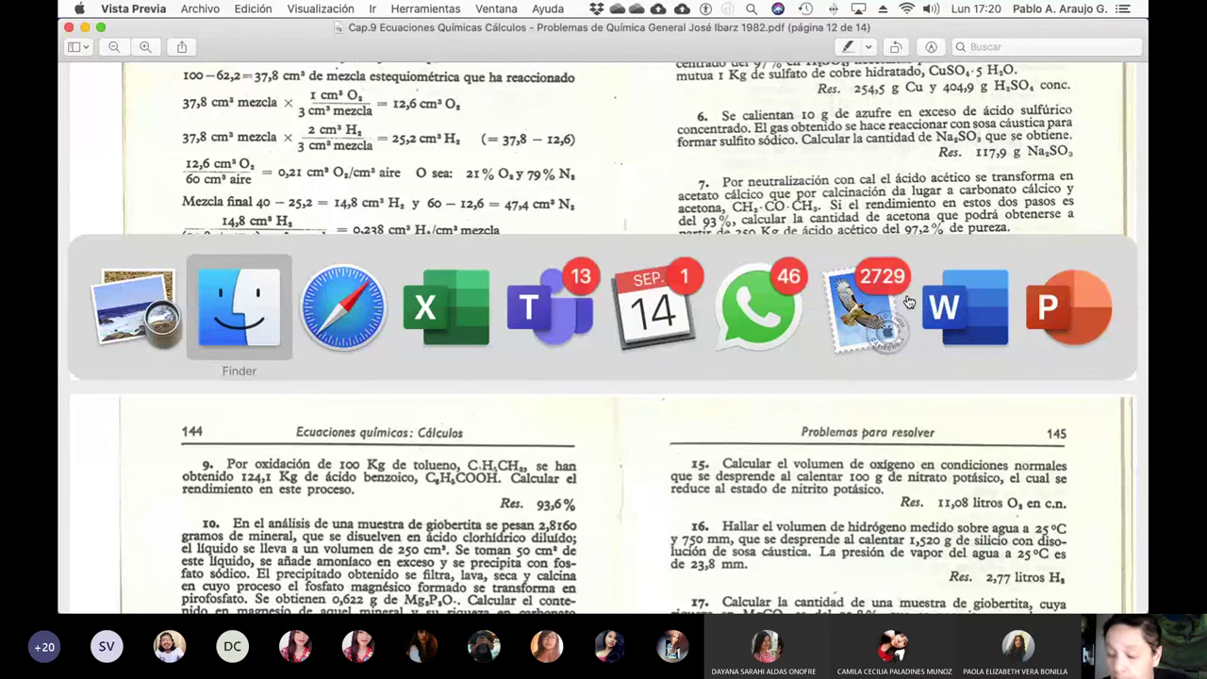
key(super+shift+Tab)
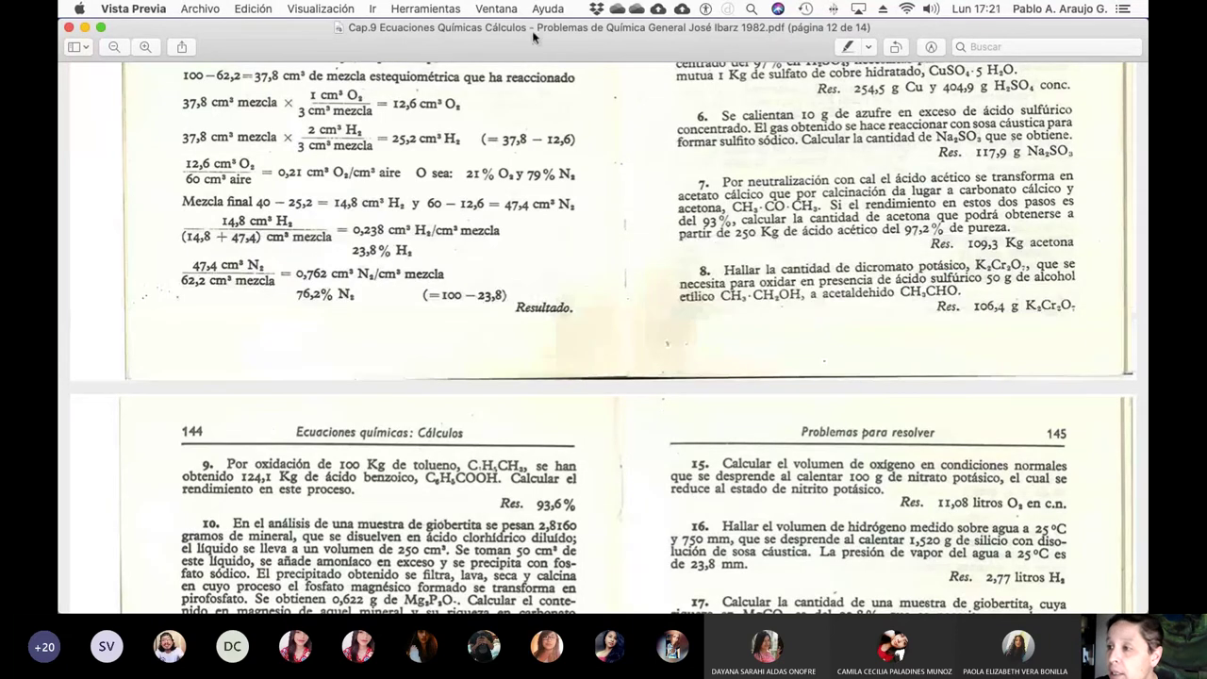
click(495, 9)
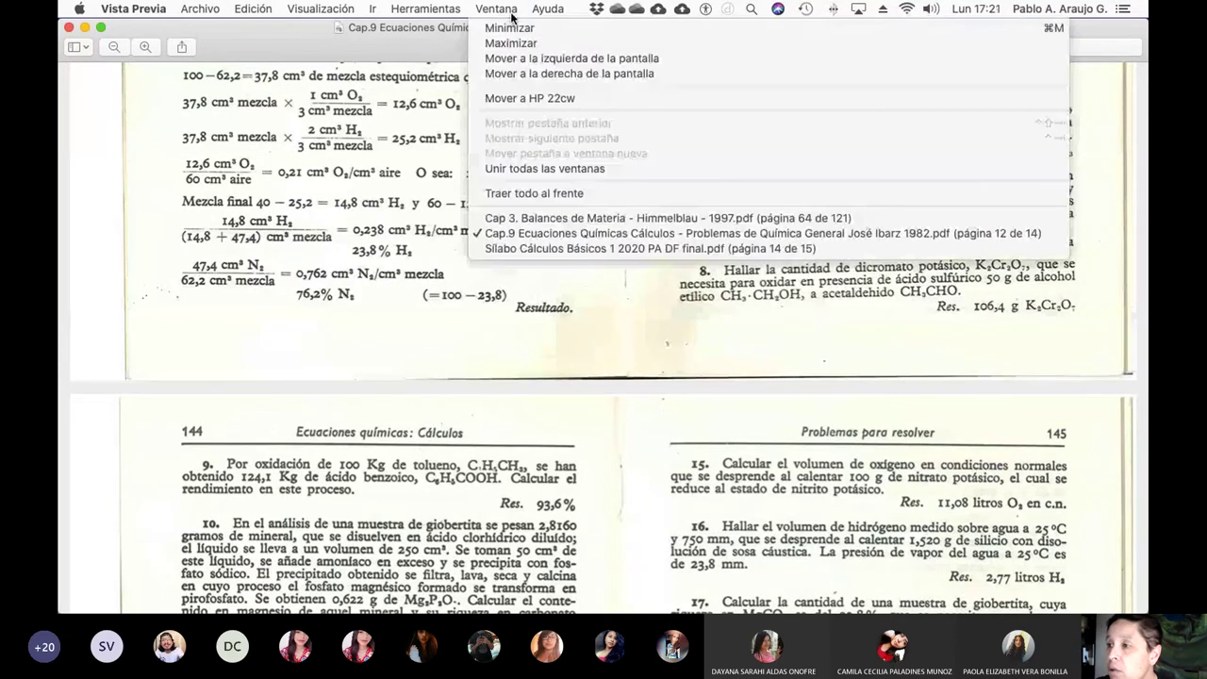
click(614, 223)
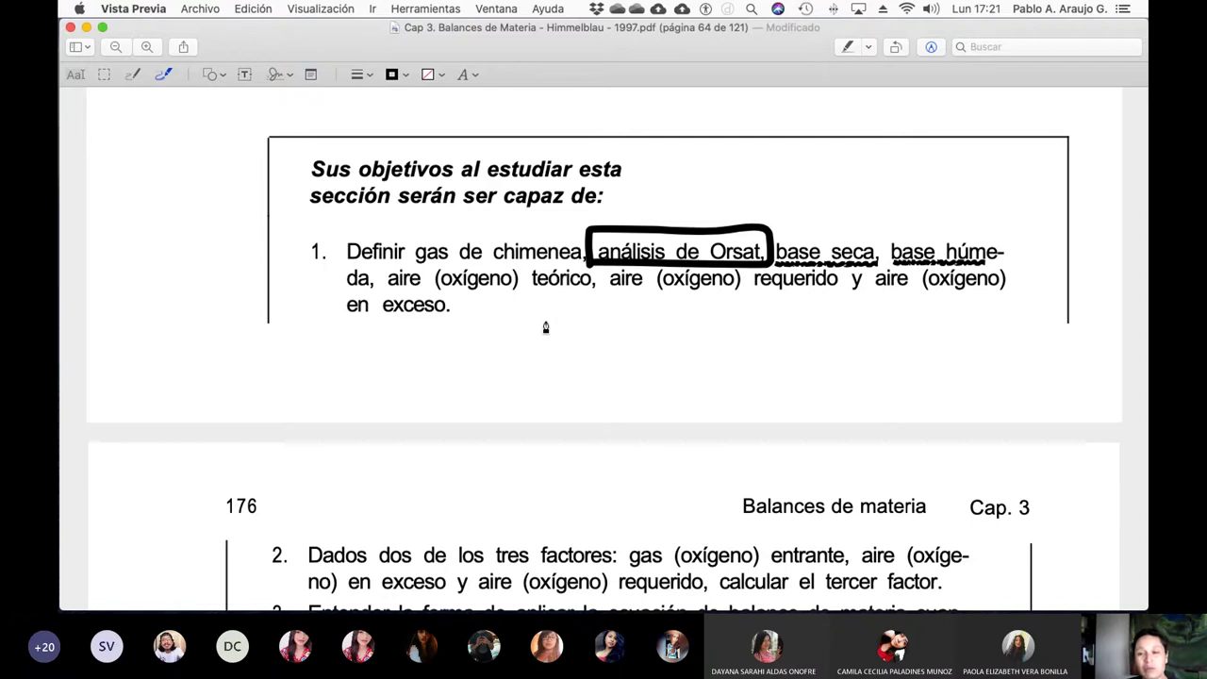
Step: Switch from the Himmelblau PDF to Microsoft Teams
key(super+Tab)
key(super+Tab)
key(super+Tab)
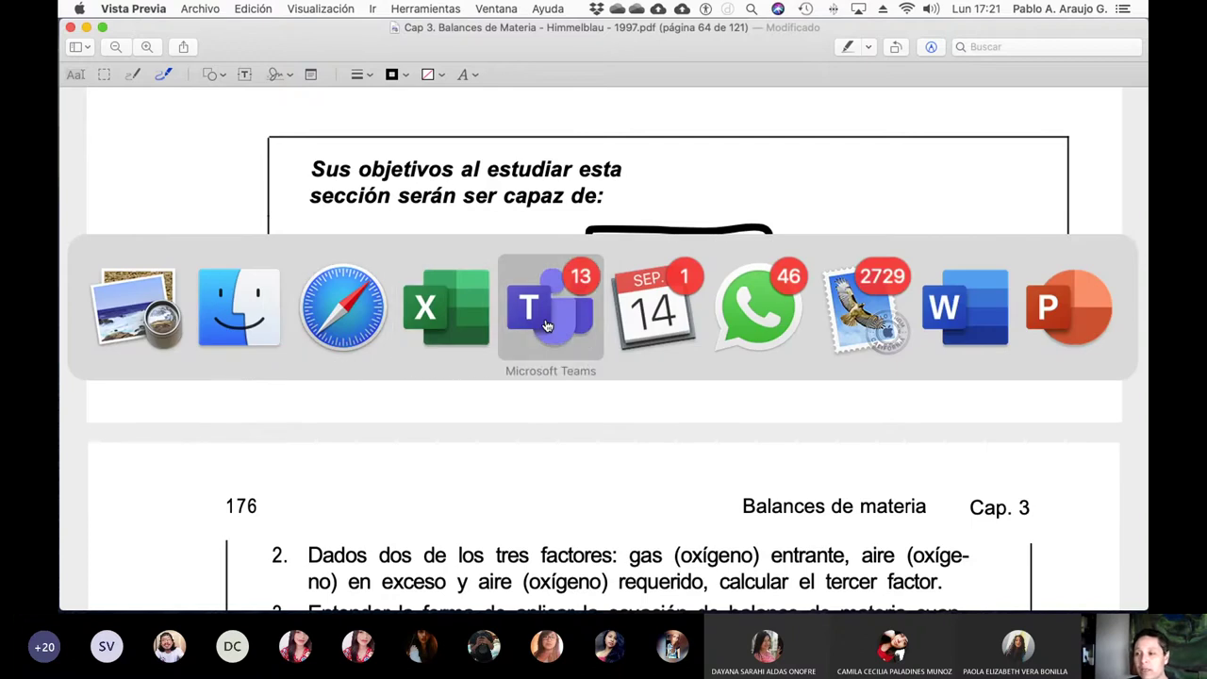
click(547, 325)
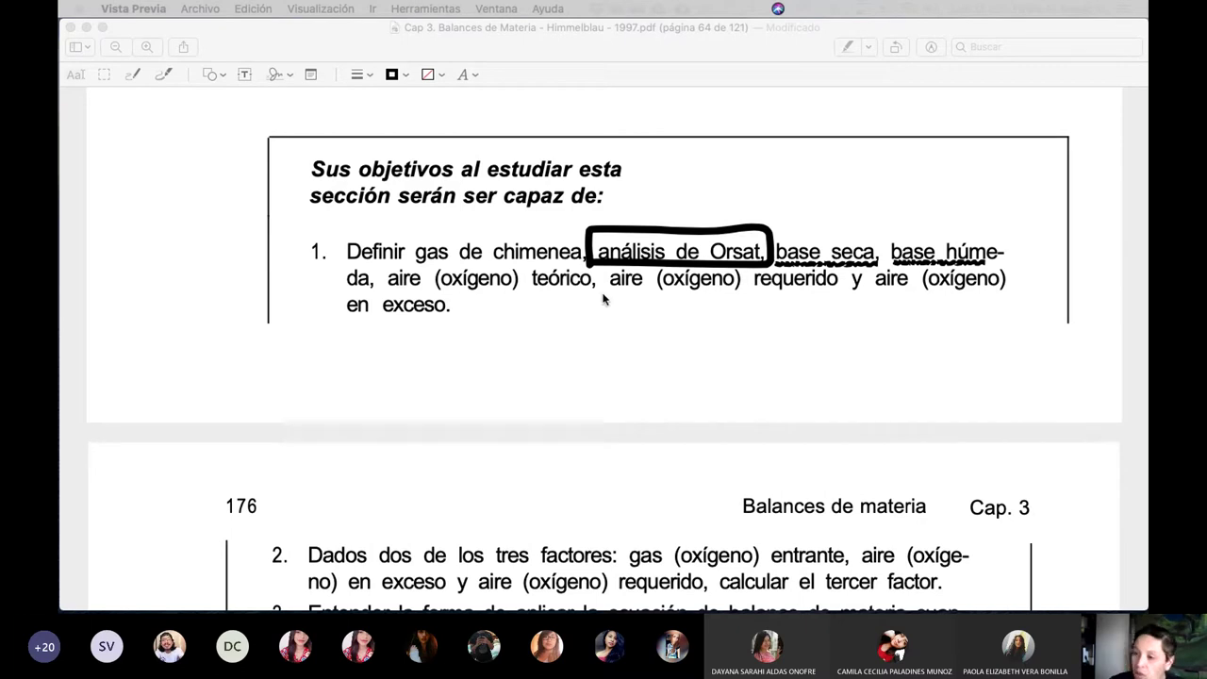
Step: Return to the Himmelblau PDF in Preview and underline all three mentions of "oxígeno" and "en exceso" in objective 1 with thick black strokes
click(683, 296)
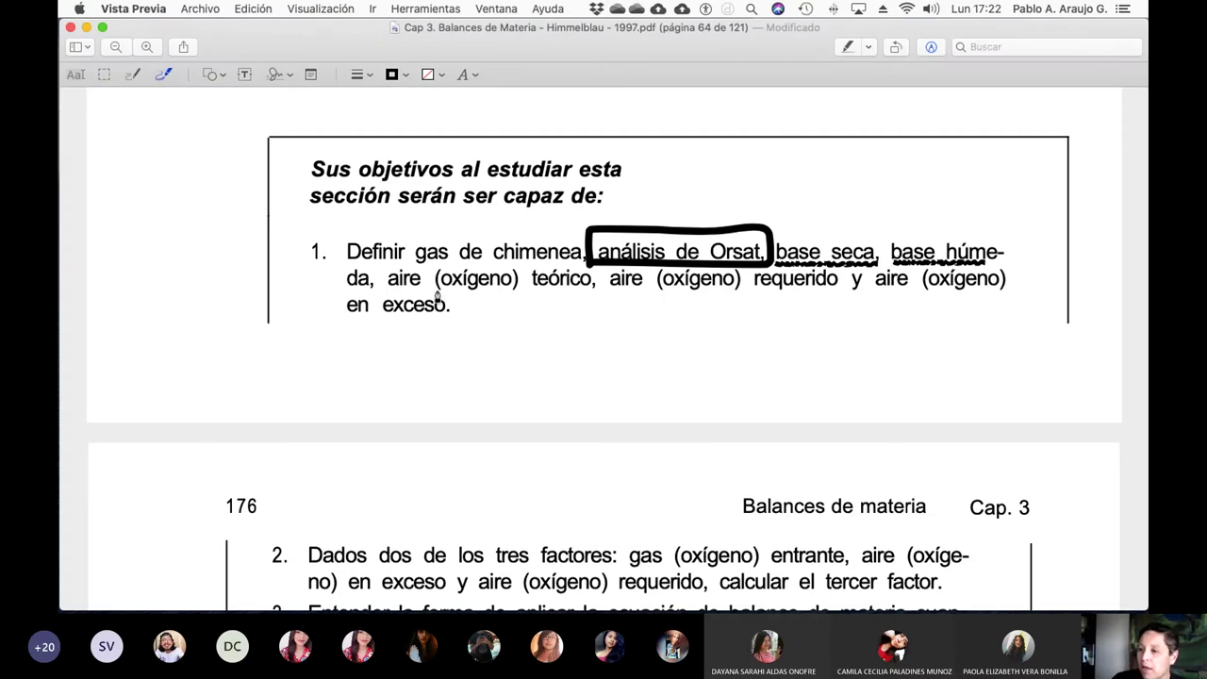
drag(435, 290, 497, 292)
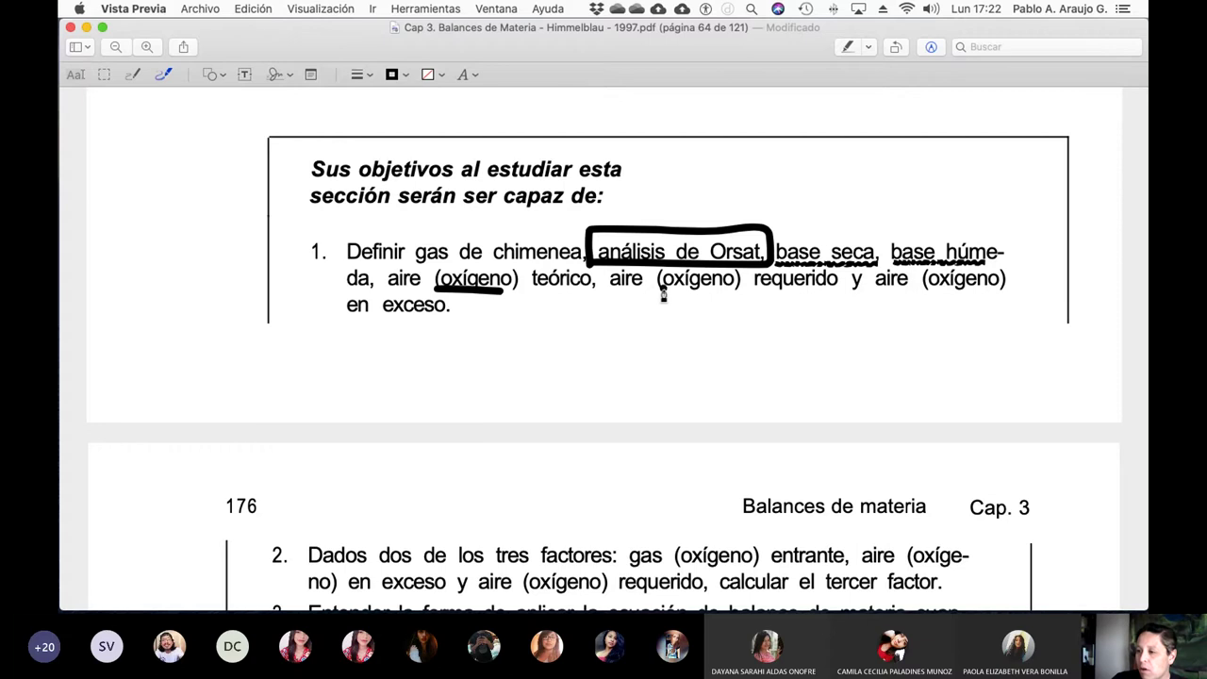
drag(659, 288, 745, 290)
drag(929, 289, 994, 288)
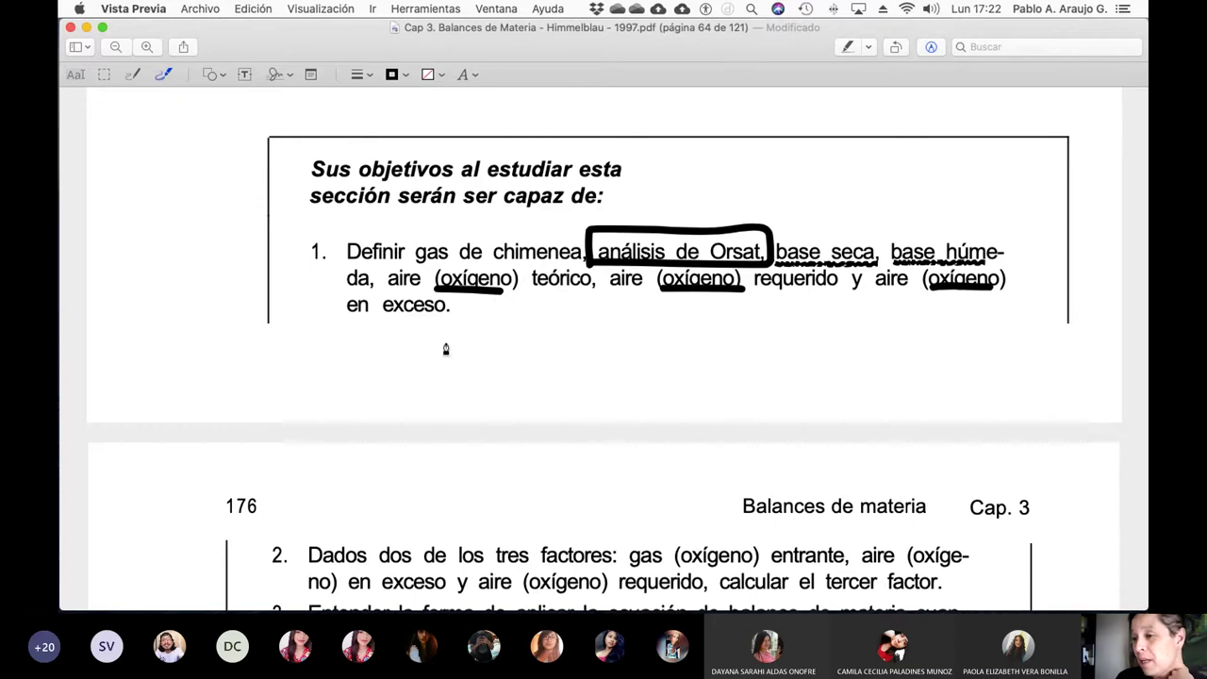
drag(358, 324, 443, 325)
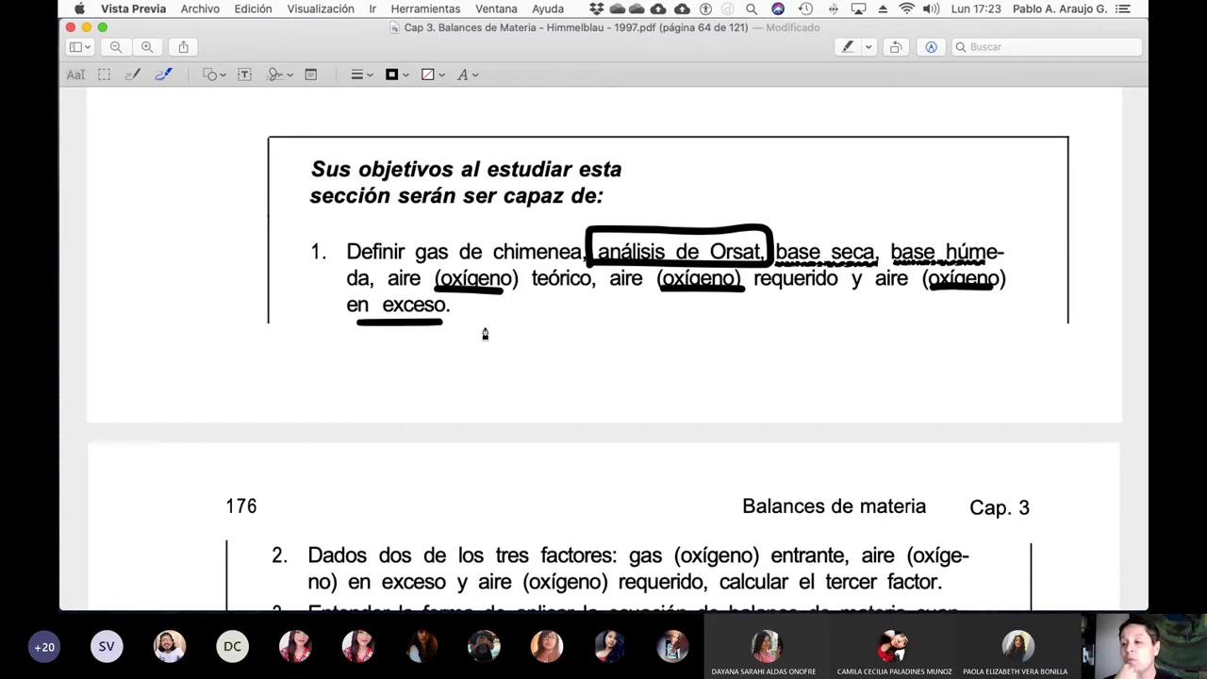
Step: Read objectives 2 to 4 of section 3.4 and continue through "Conceptos principales" to the simple combustion diagram in figure 3.7
scroll(484, 334, down, 5)
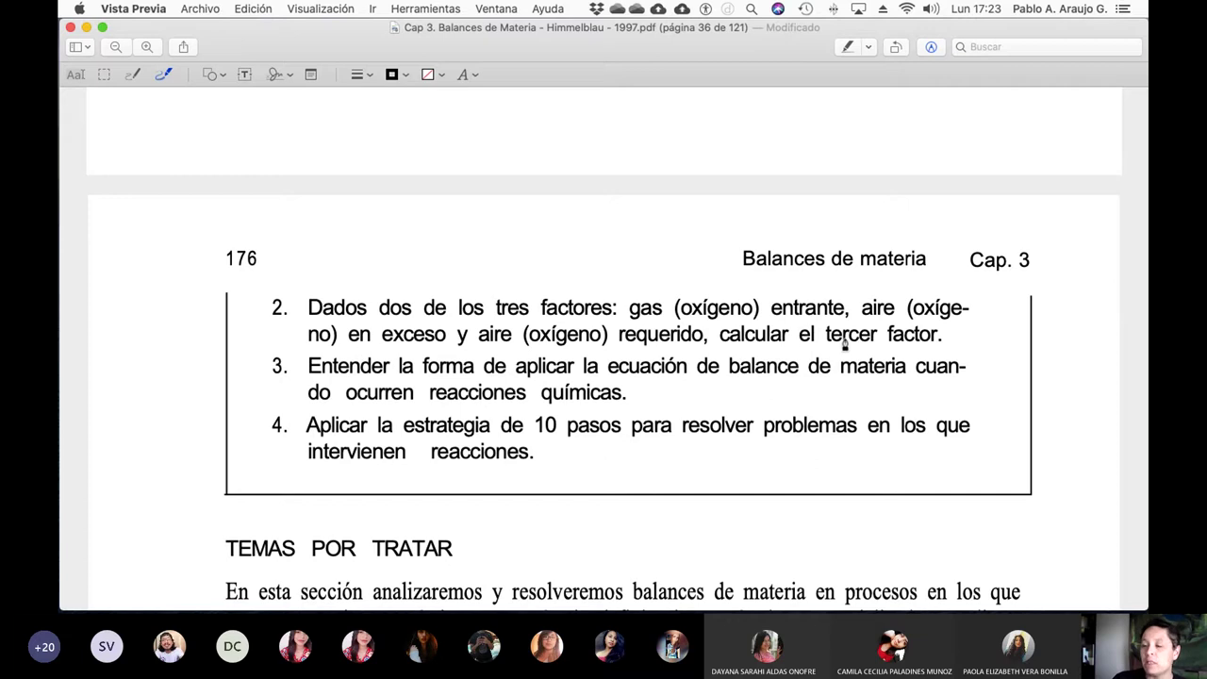
scroll(845, 344, up, 5)
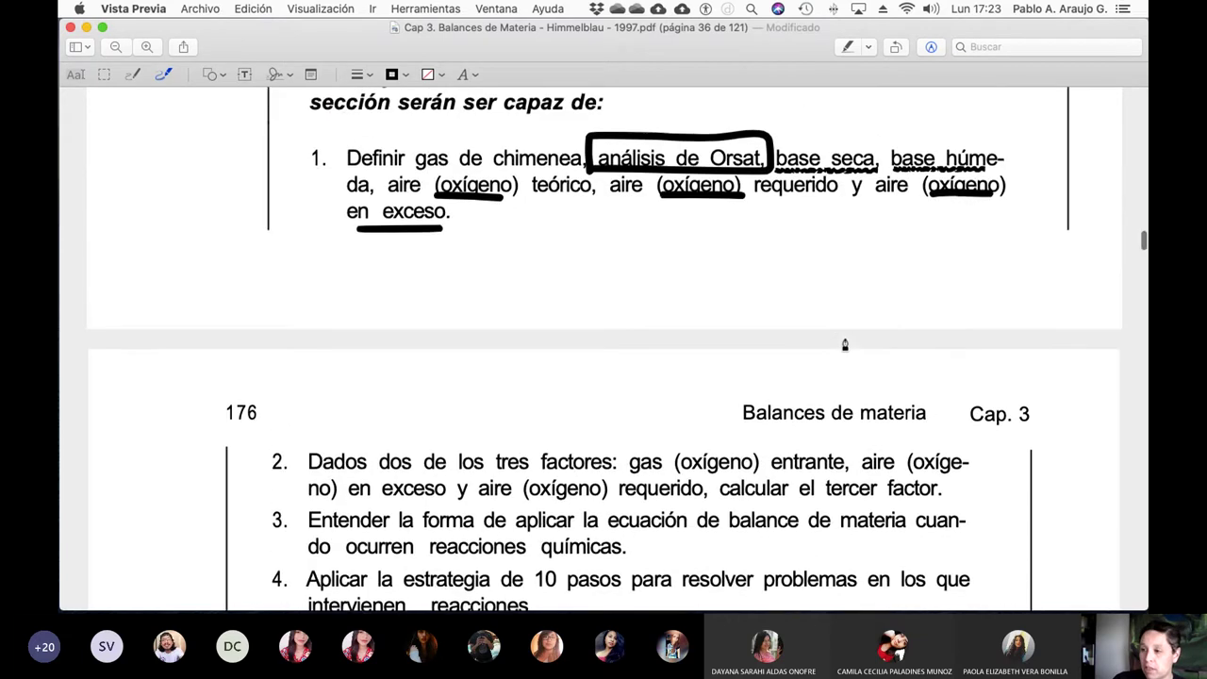
scroll(843, 345, down, 4)
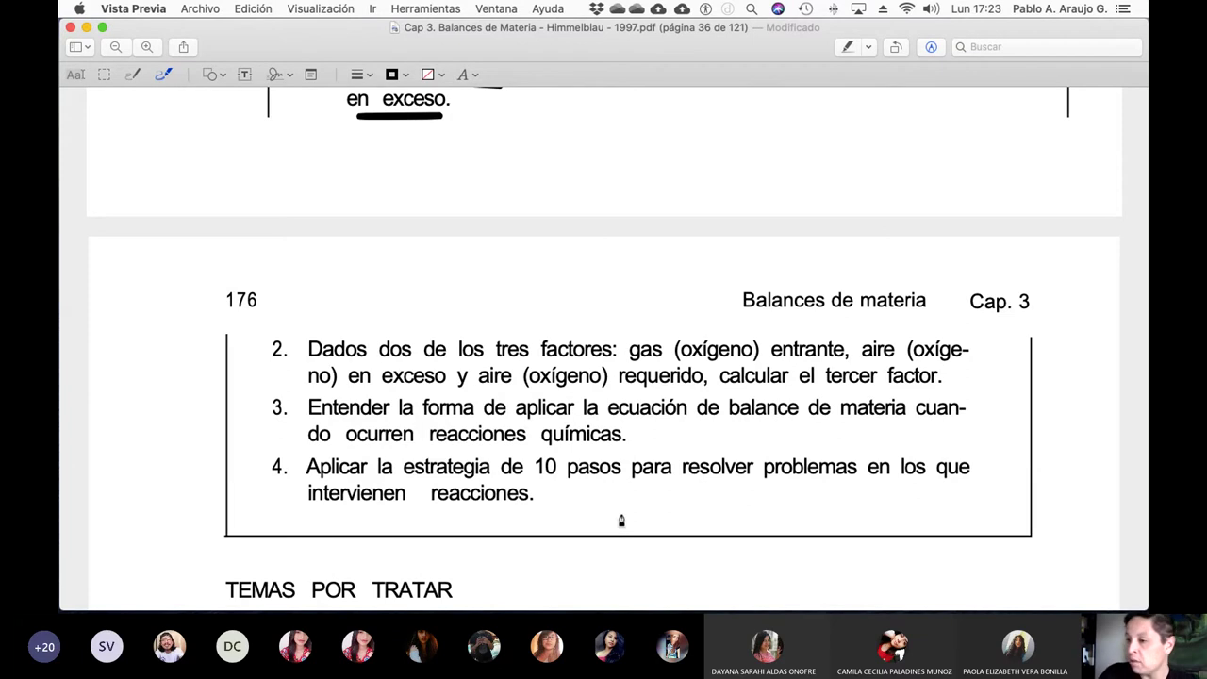
scroll(620, 520, down, 15)
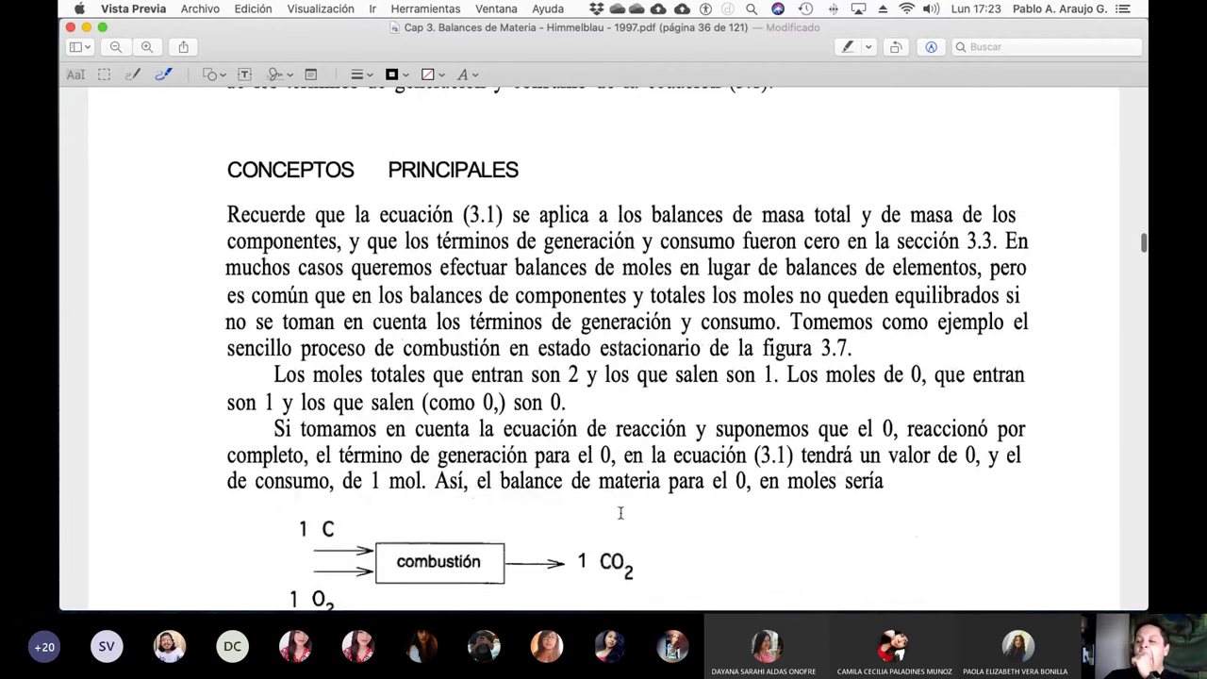
scroll(620, 513, down, 5)
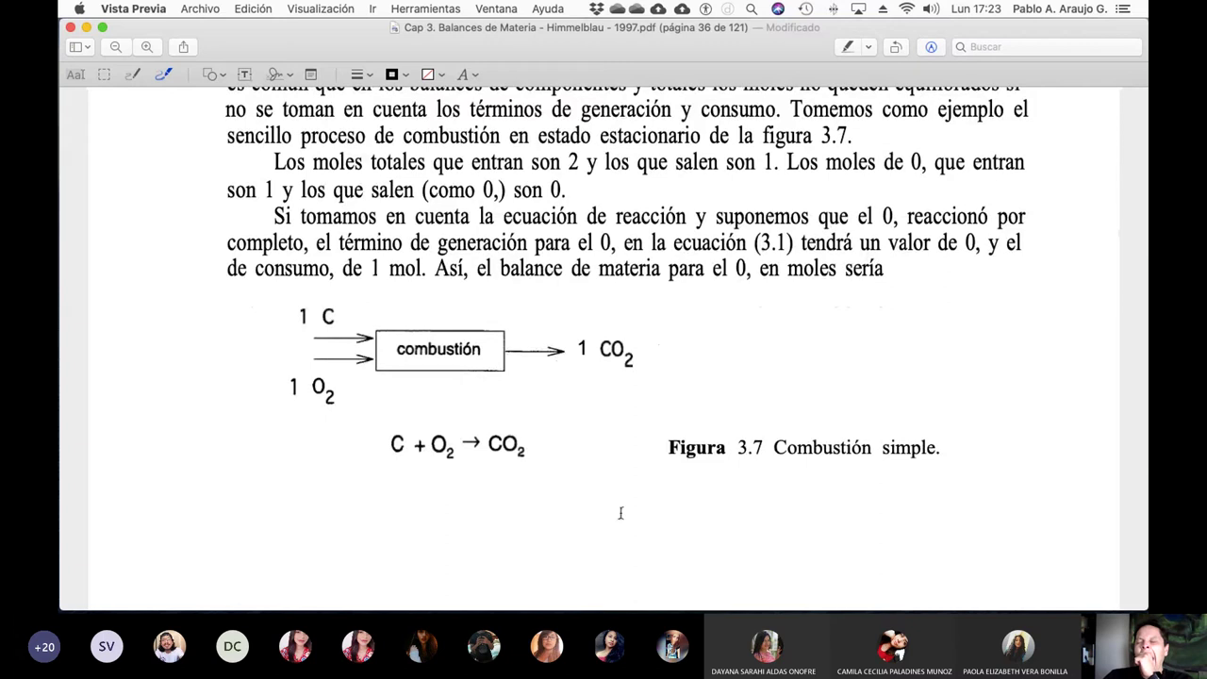
Step: Circle the "Gas de chimenea o base húmeda" label in figure 3.8 with a thick black freehand stroke
scroll(620, 517, down, 13)
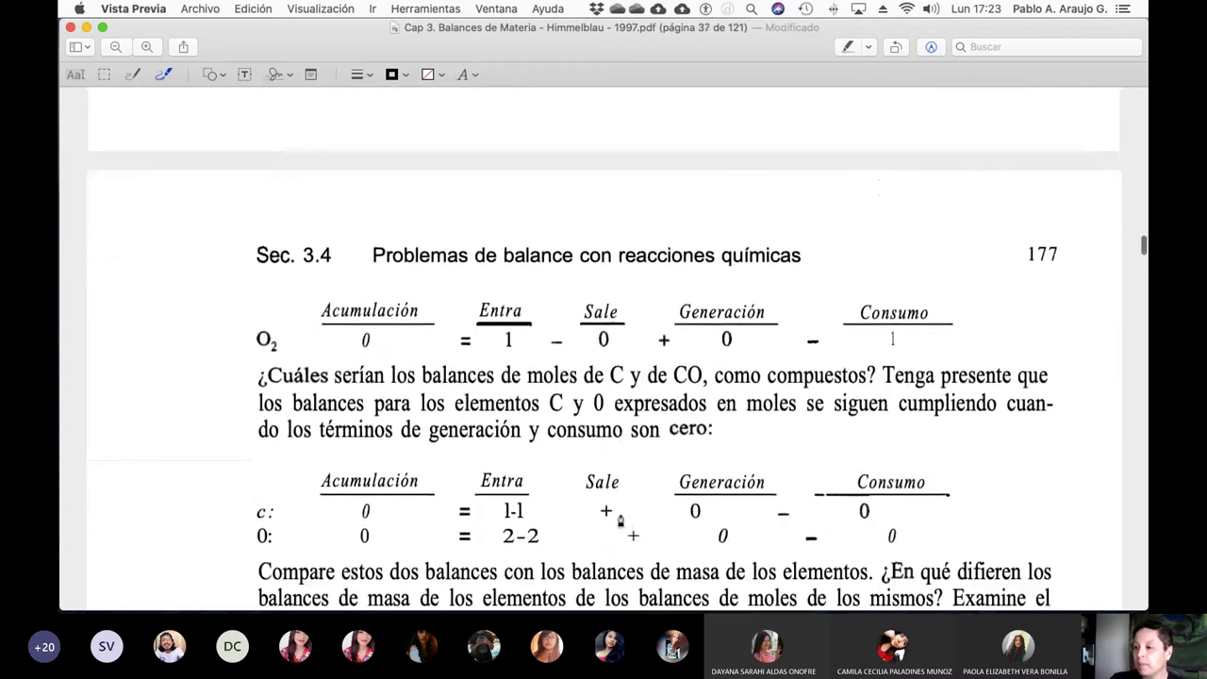
scroll(604, 490, down, 1)
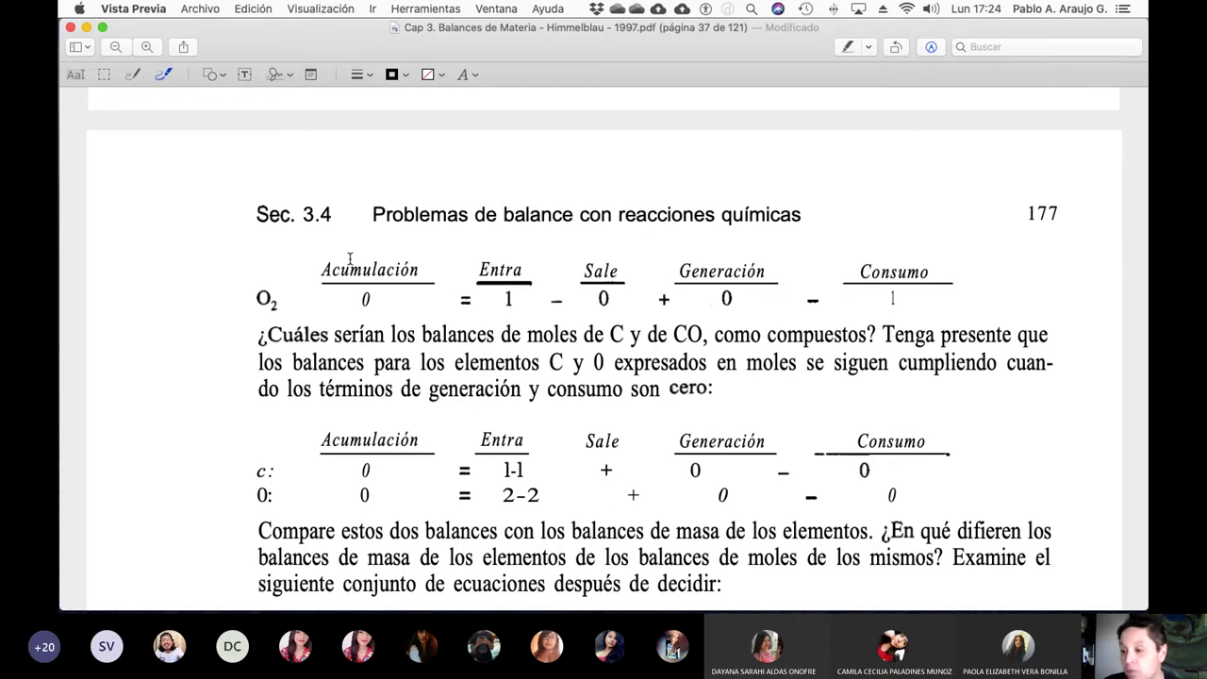
scroll(523, 420, down, 5)
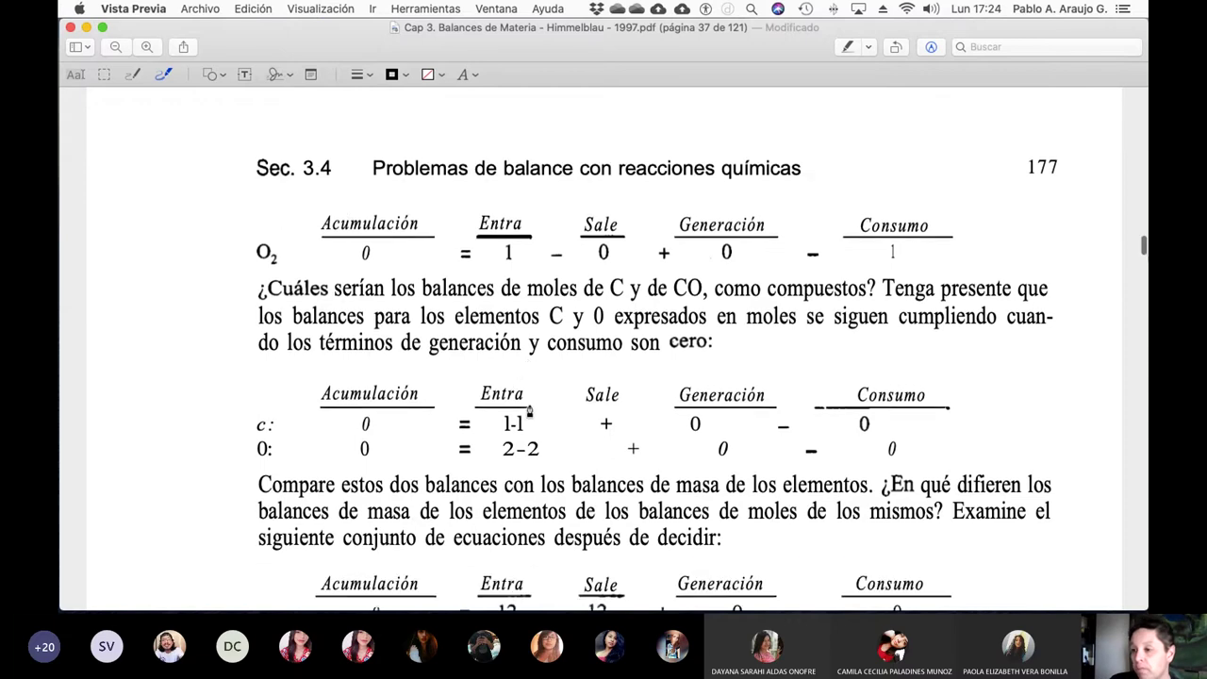
scroll(530, 409, down, 10)
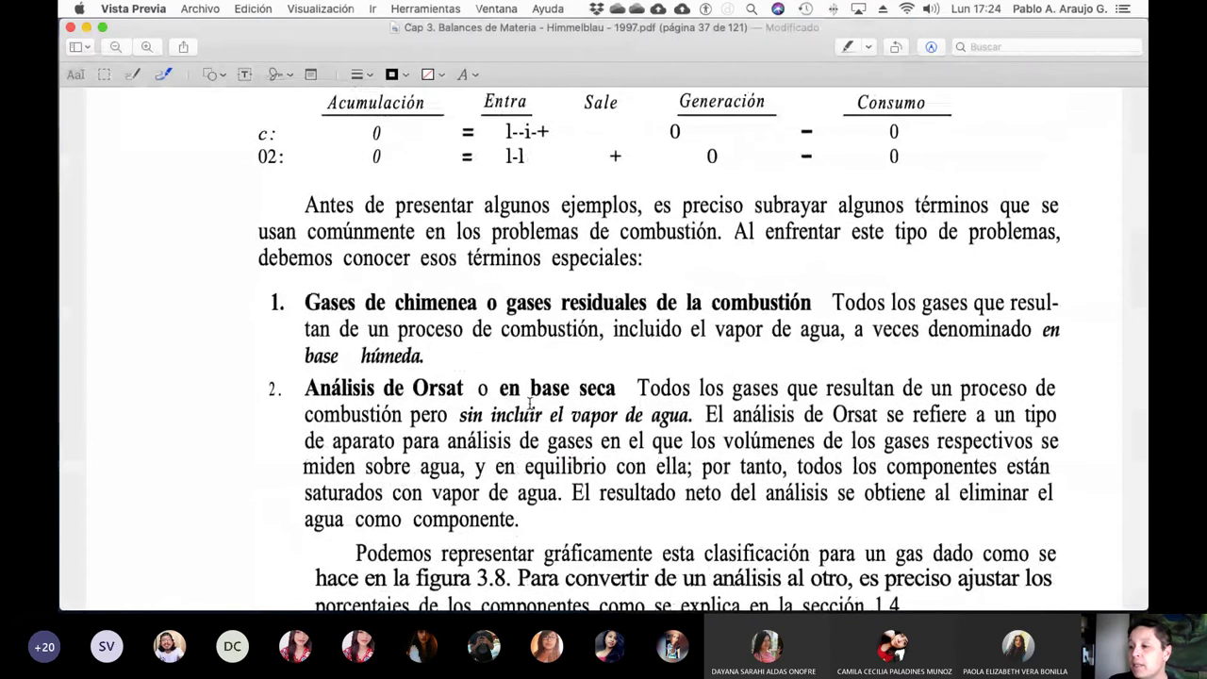
scroll(530, 405, down, 3)
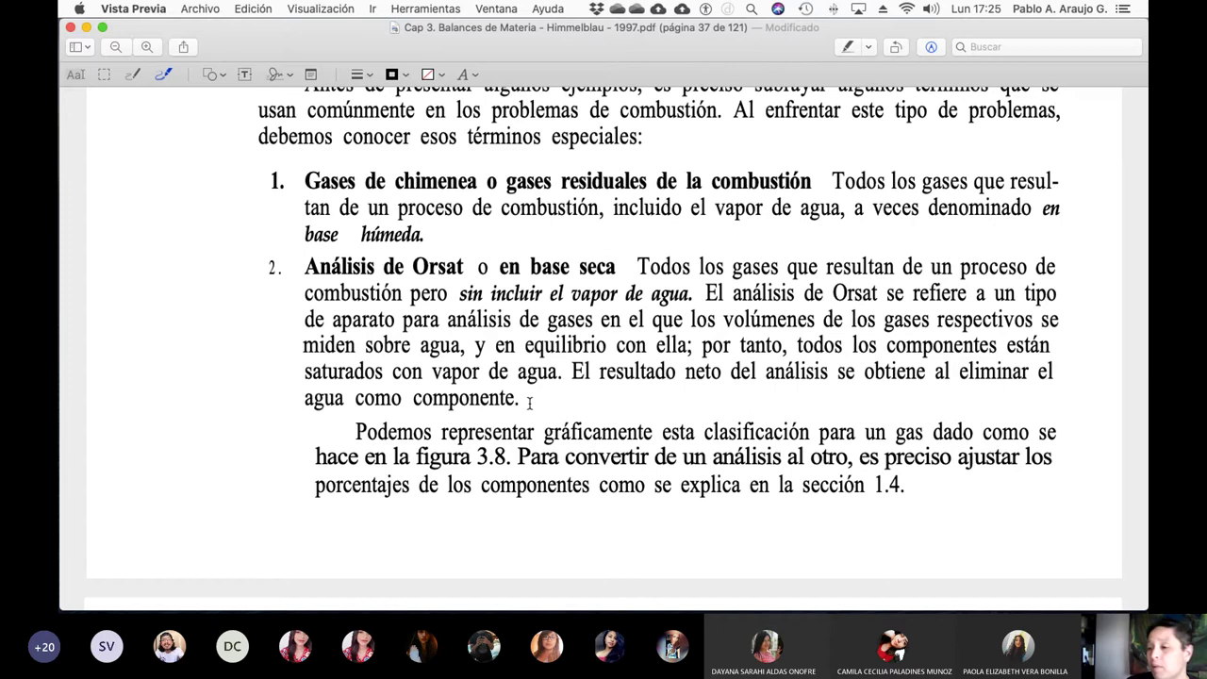
scroll(529, 403, down, 10)
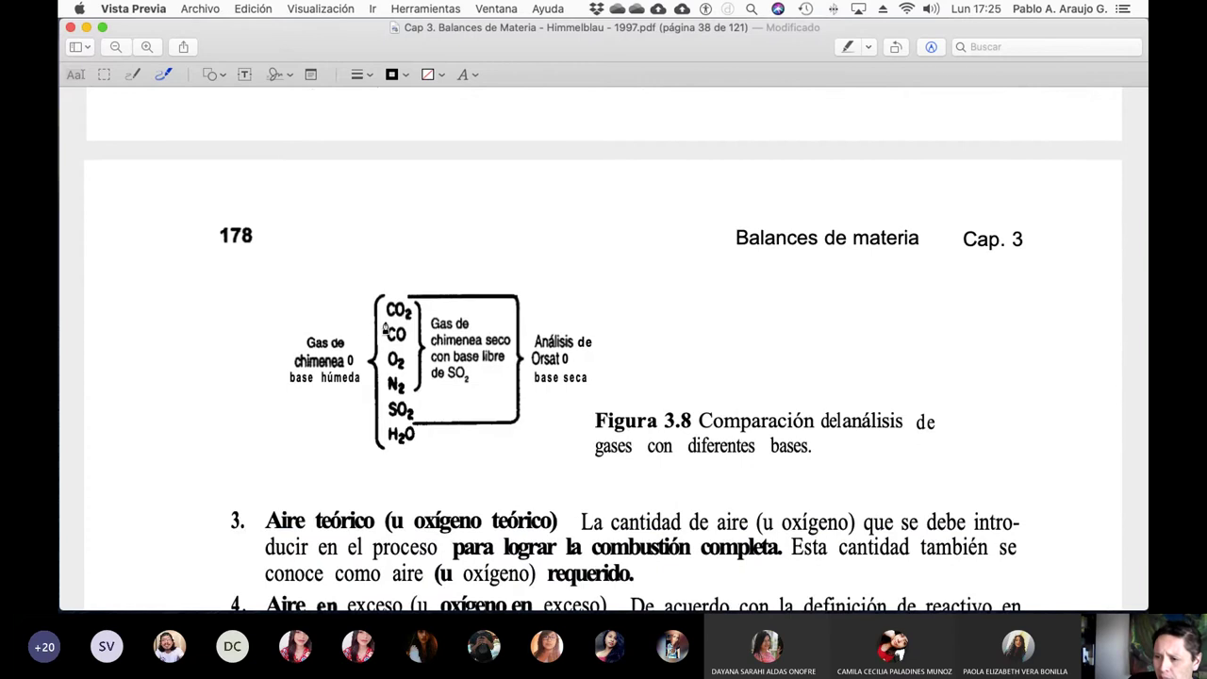
mouse_move(344, 394)
mouse_down()
mouse_move(300, 404)
mouse_move(253, 351)
mouse_move(355, 317)
mouse_move(373, 373)
mouse_move(362, 401)
mouse_move(337, 402)
mouse_up()
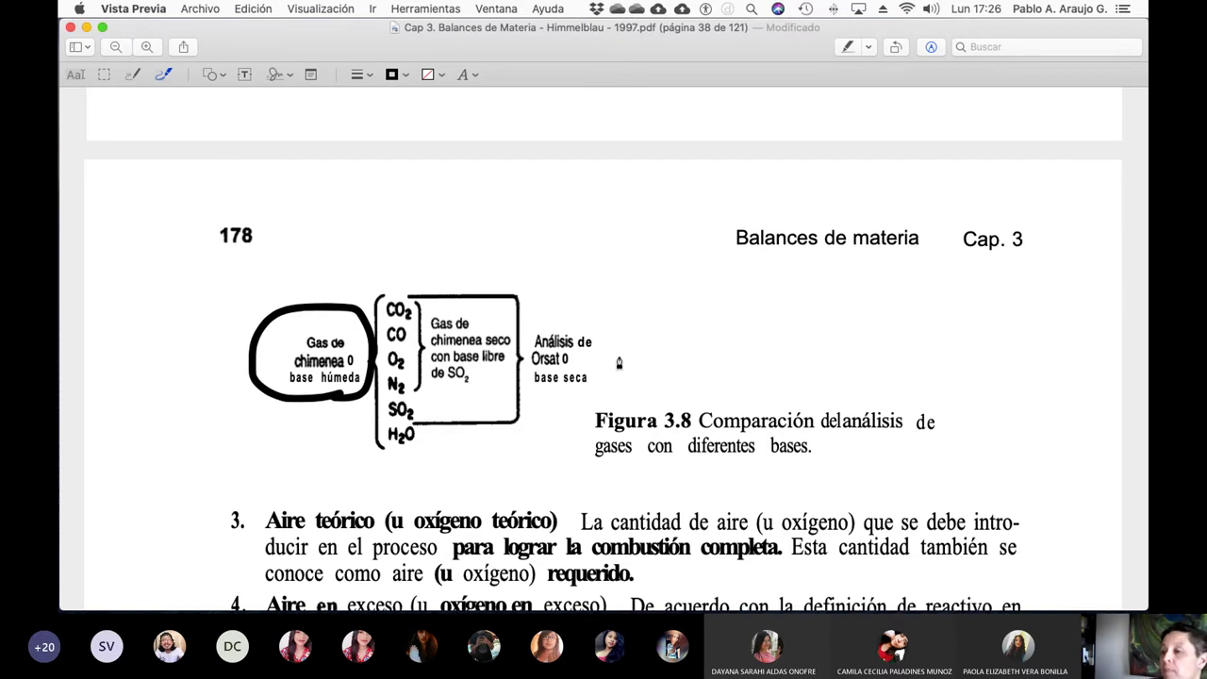
Step: Review the theoretical and excess air definitions, and draw a thick black freehand box around equation 3.5 for the percentage of excess air
scroll(618, 362, down, 5)
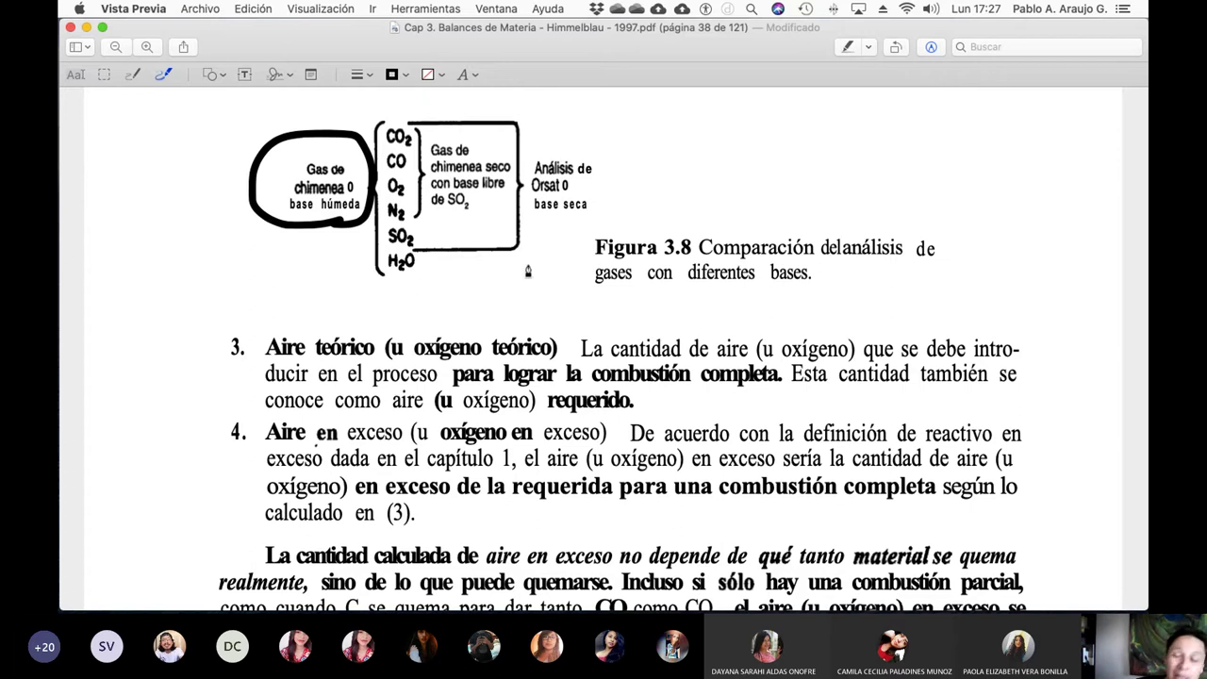
scroll(843, 273, down, 8)
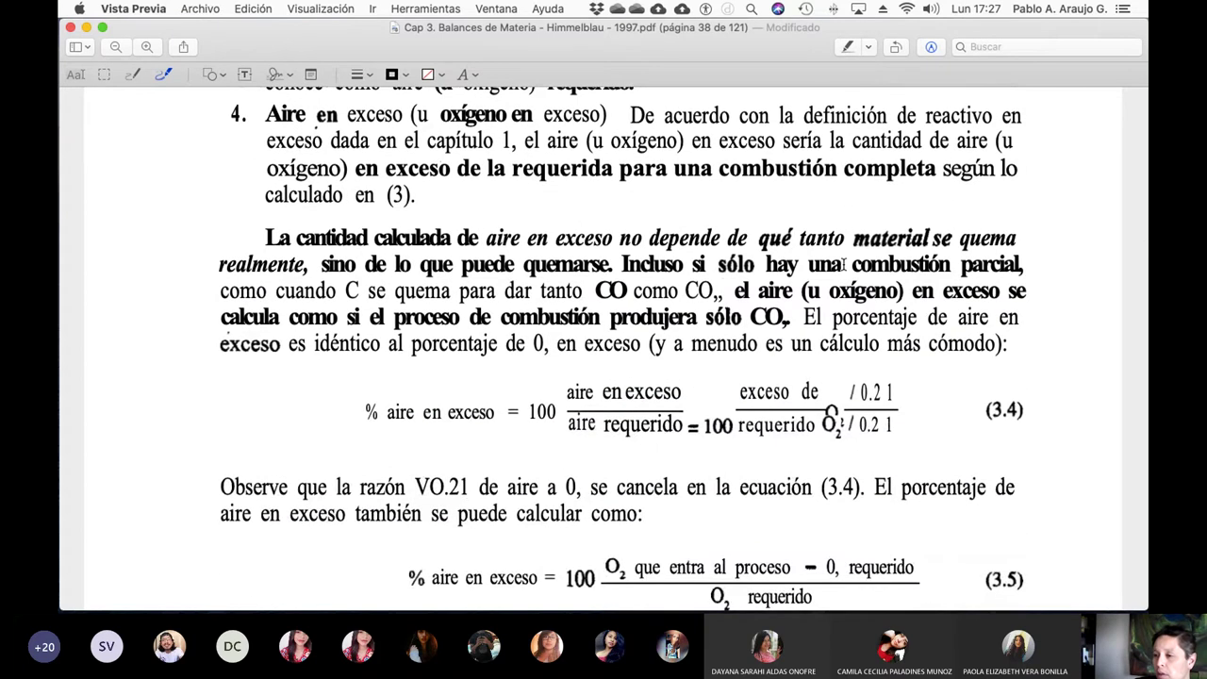
scroll(843, 264, up, 1)
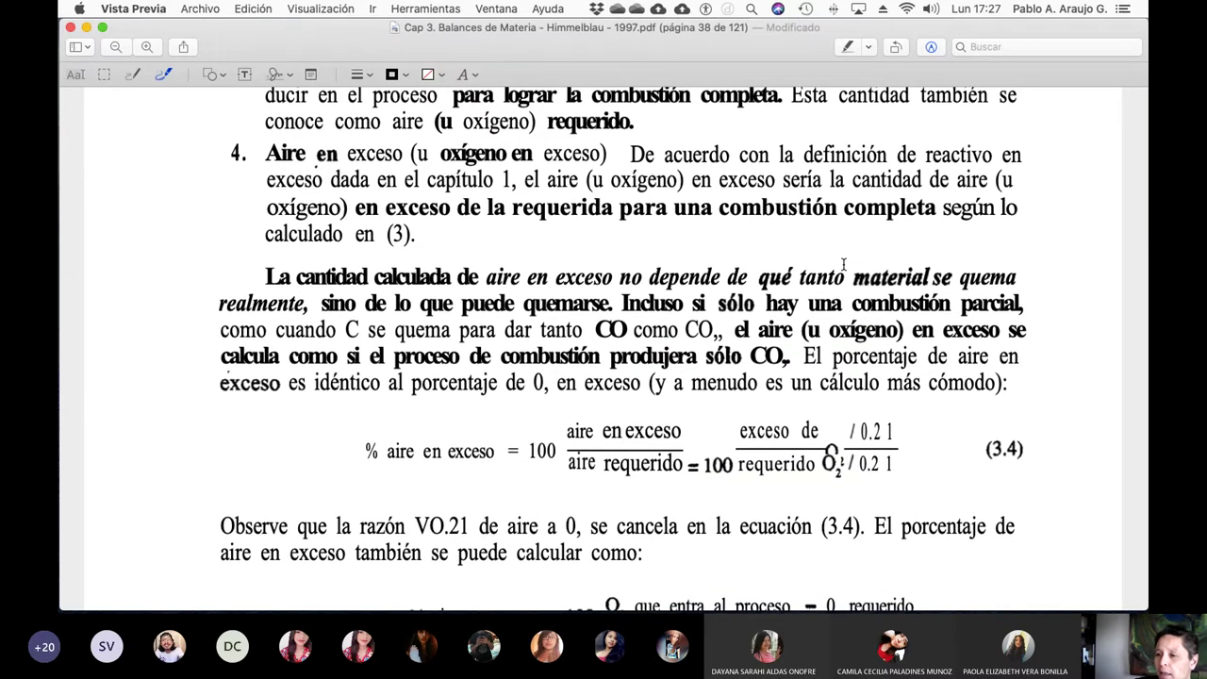
scroll(714, 324, down, 4)
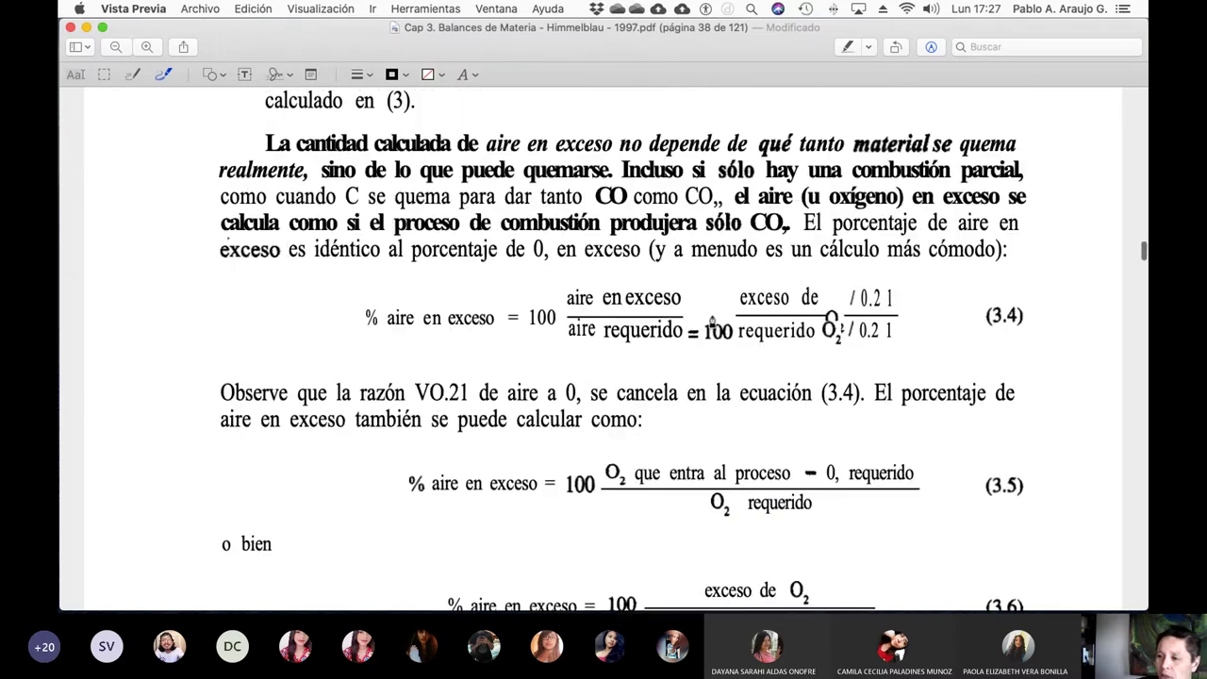
scroll(714, 323, down, 3)
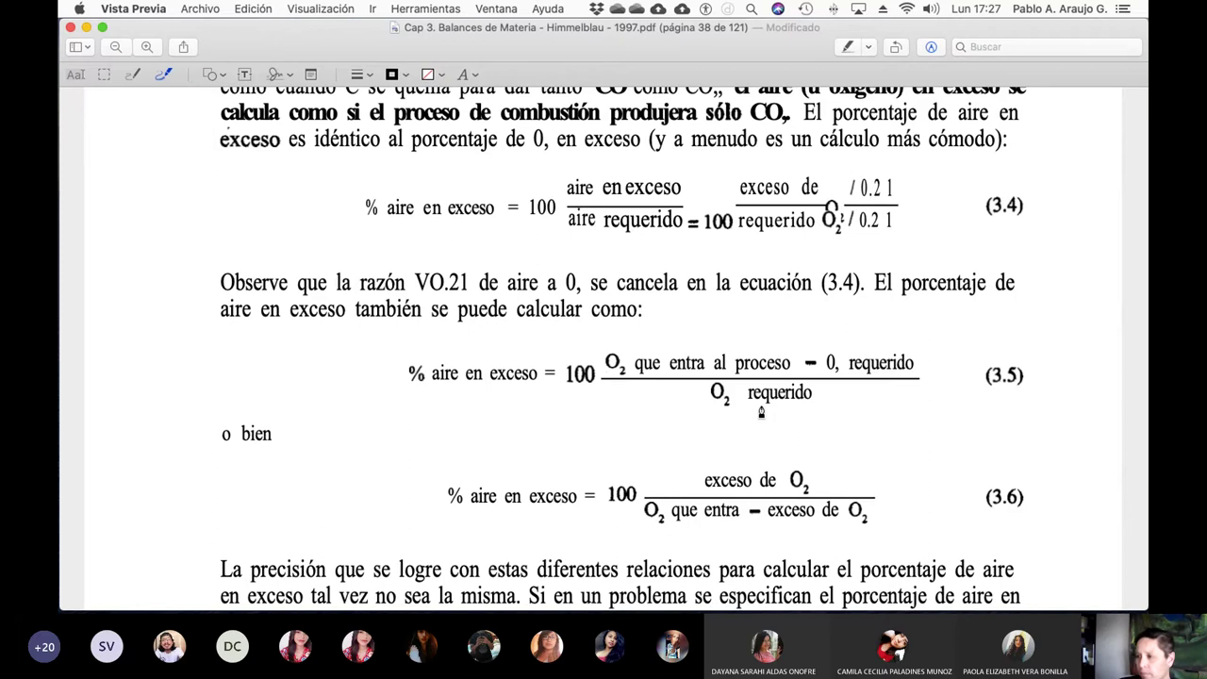
scroll(761, 412, up, 2)
scroll(761, 403, up, 4)
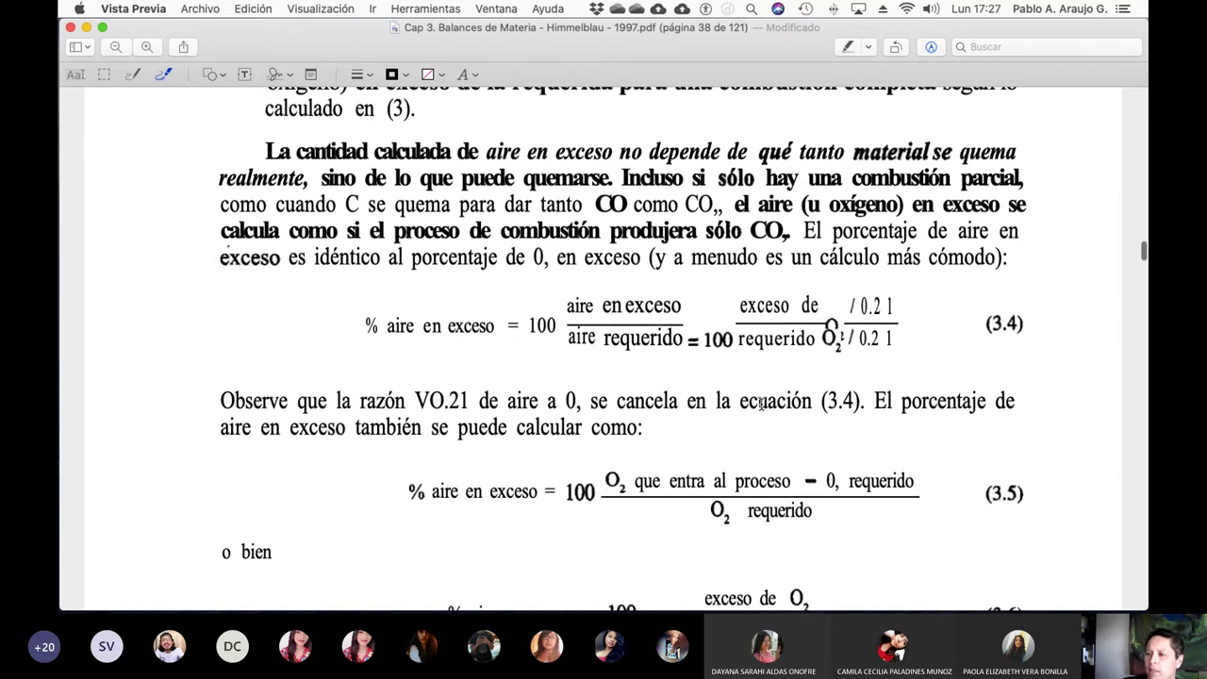
scroll(761, 404, up, 4)
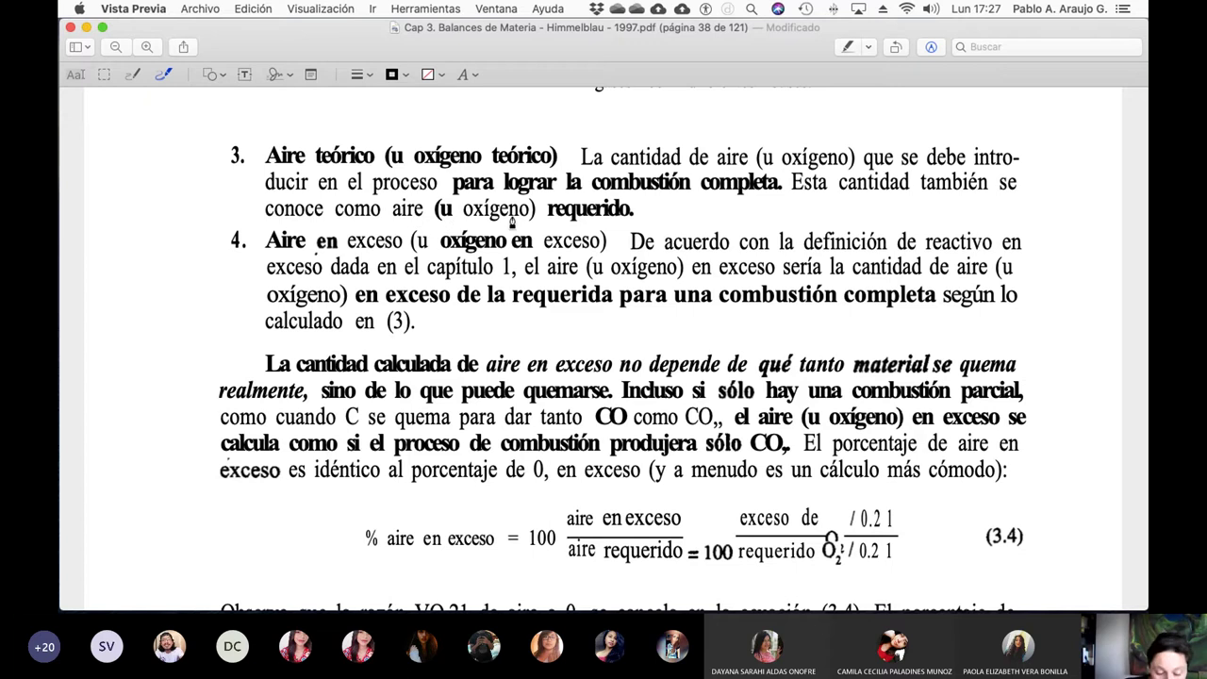
scroll(622, 302, down, 8)
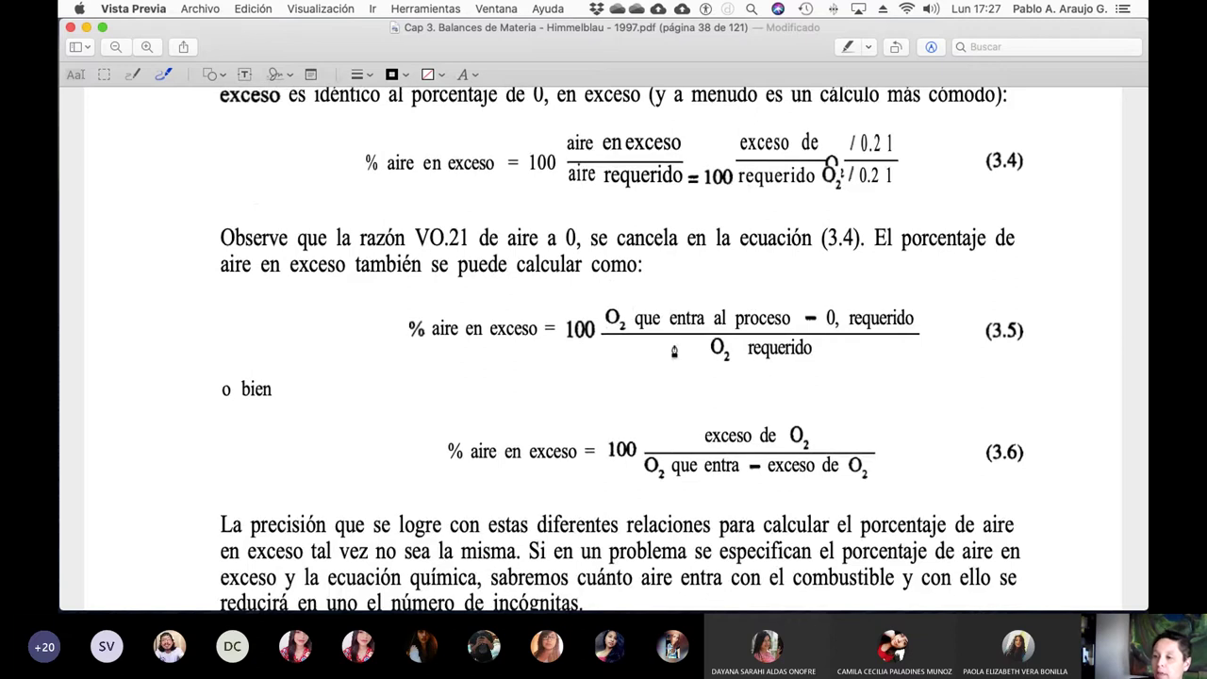
mouse_move(382, 303)
mouse_down()
mouse_move(407, 371)
mouse_move(393, 287)
mouse_move(933, 301)
mouse_move(932, 386)
mouse_move(398, 376)
mouse_move(393, 387)
mouse_up()
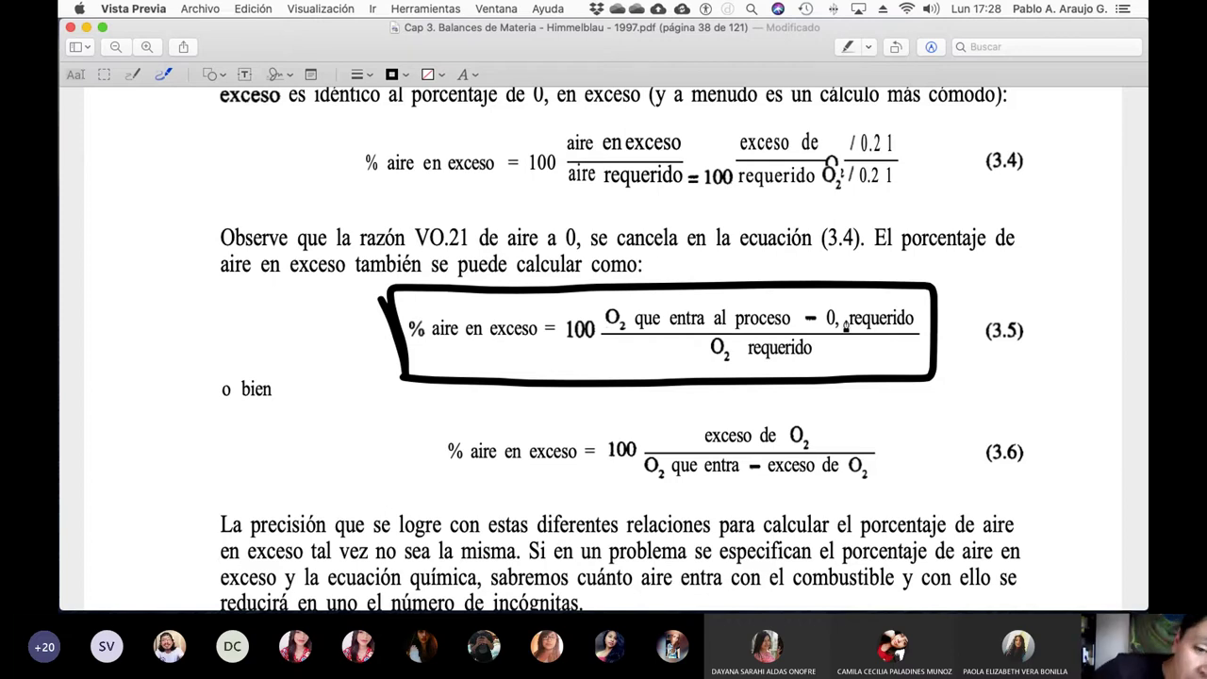
Step: Examine example 3.10 on excess air in propane combustion, from the problem statement and reaction through the required and entering oxygen to the excess percentage
scroll(845, 323, down, 10)
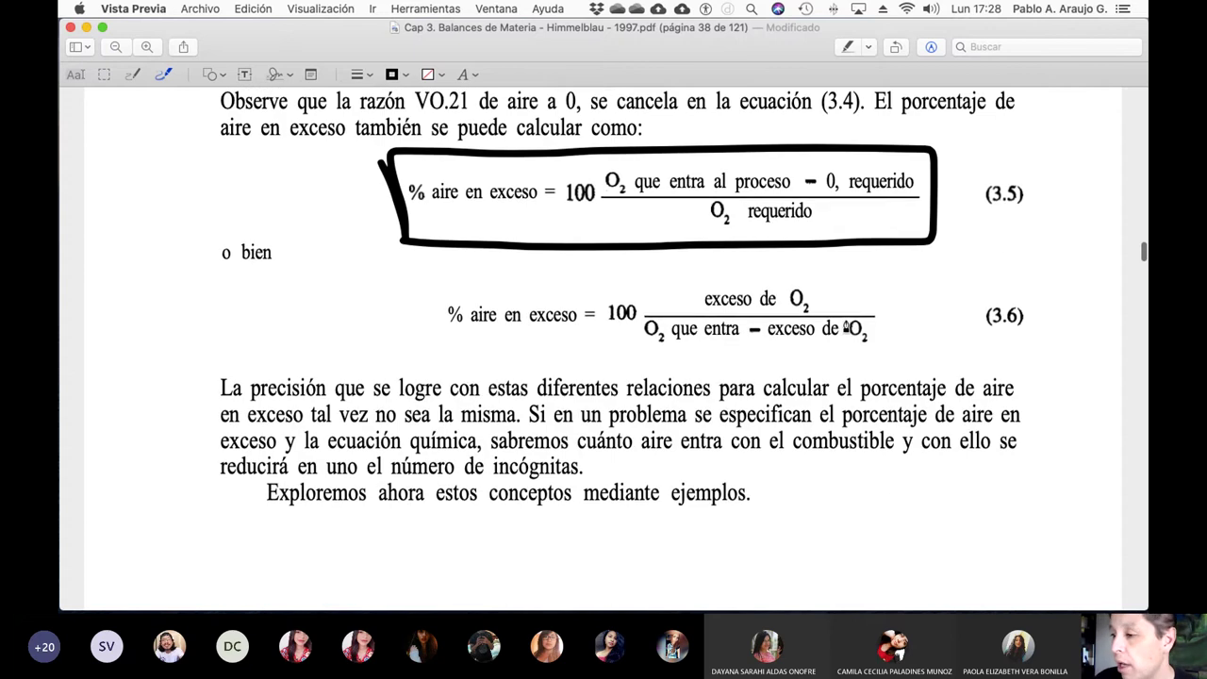
scroll(846, 318, down, 10)
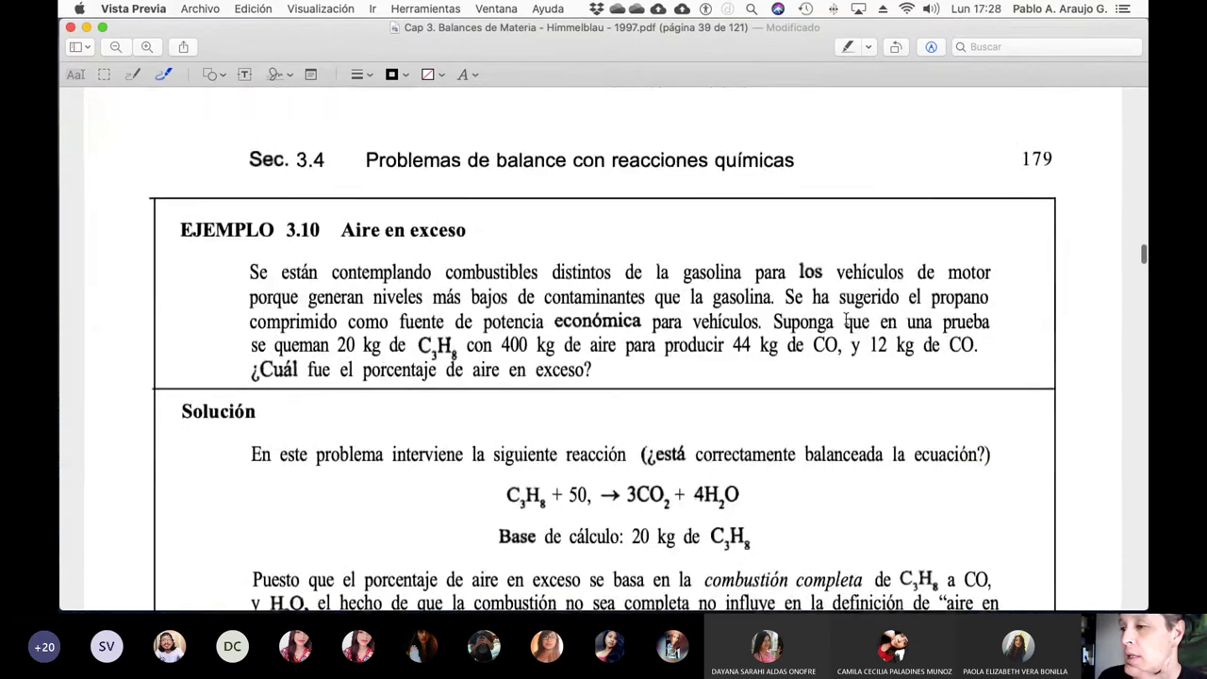
scroll(846, 321, down, 10)
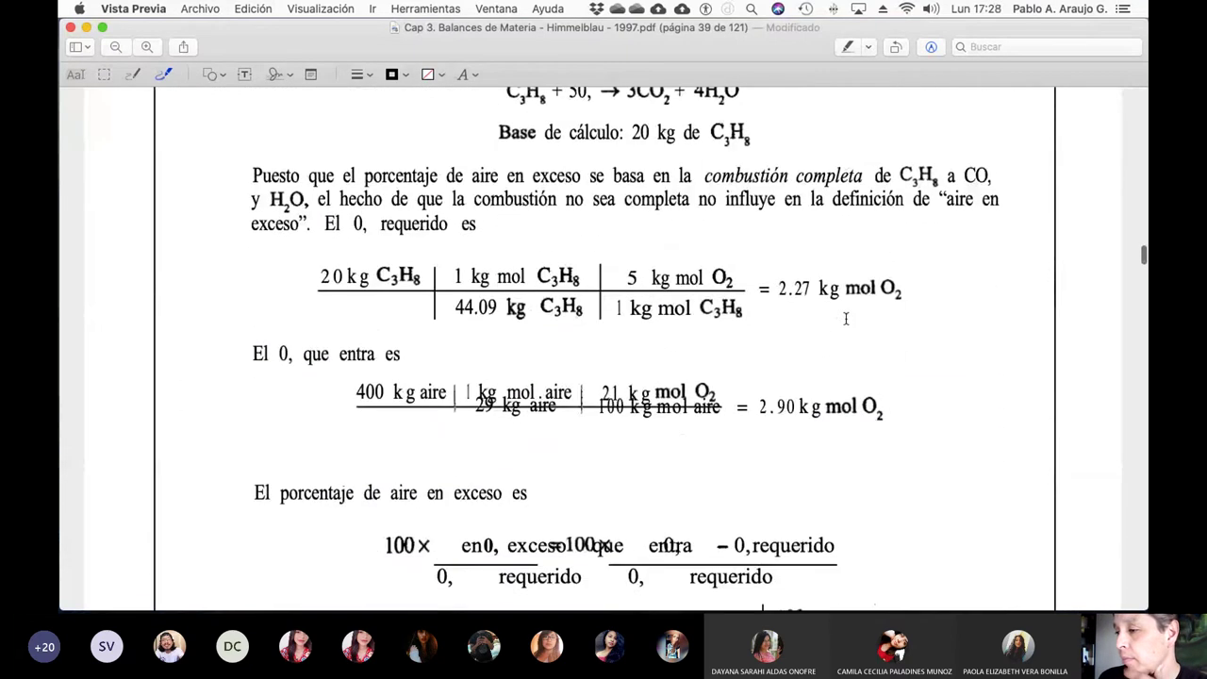
scroll(846, 318, up, 9)
scroll(845, 318, up, 5)
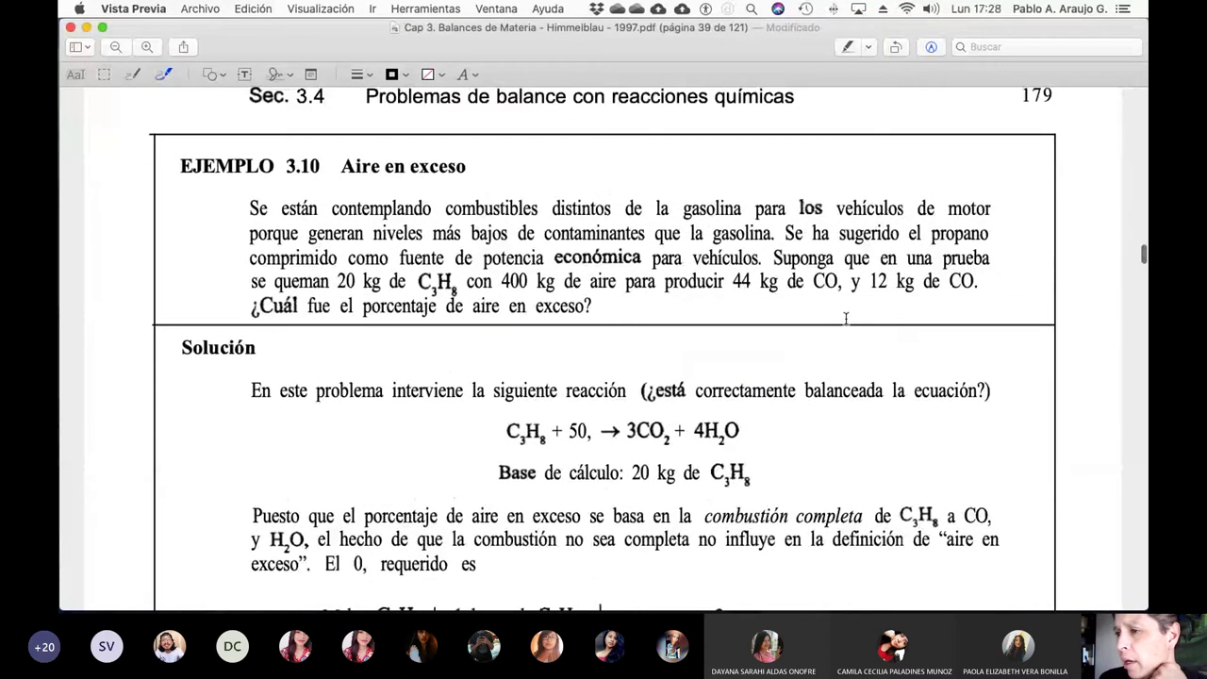
scroll(846, 319, down, 4)
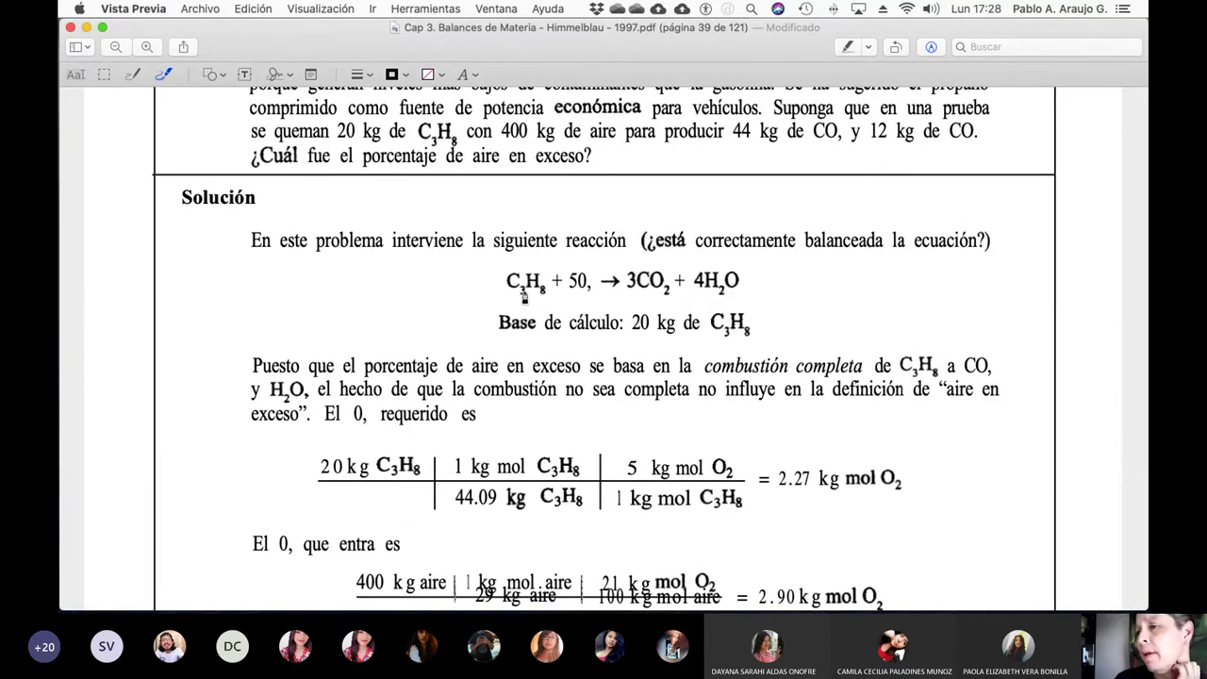
scroll(524, 298, up, 3)
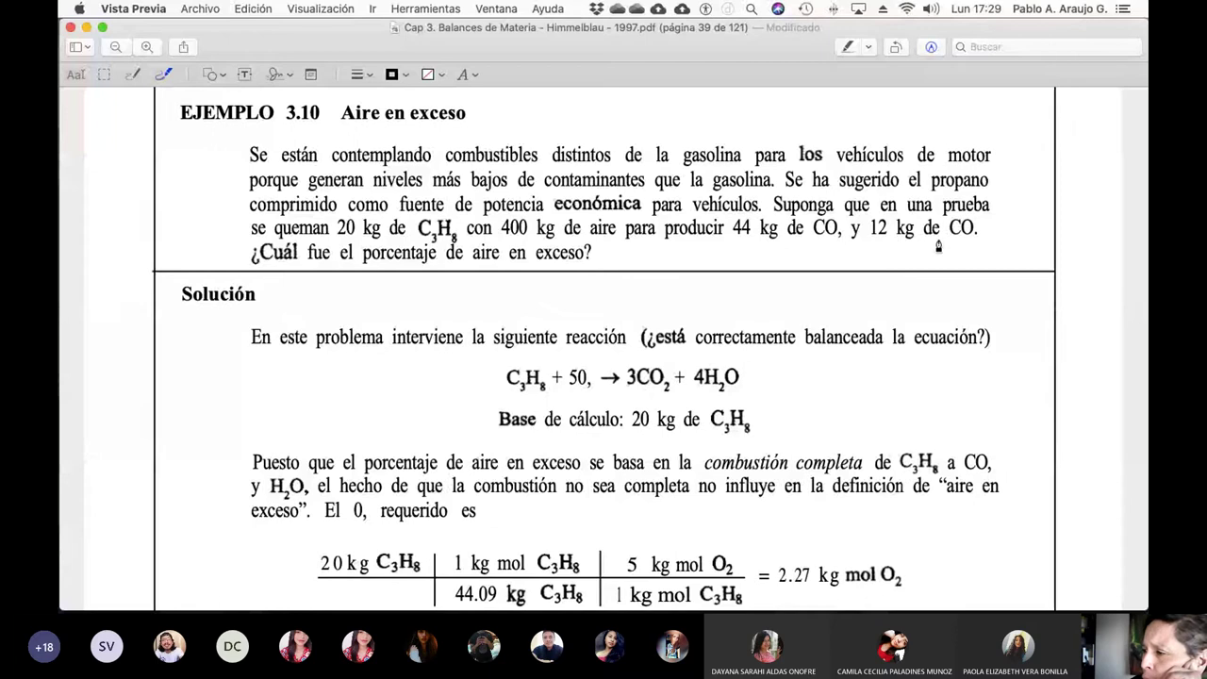
scroll(938, 247, down, 3)
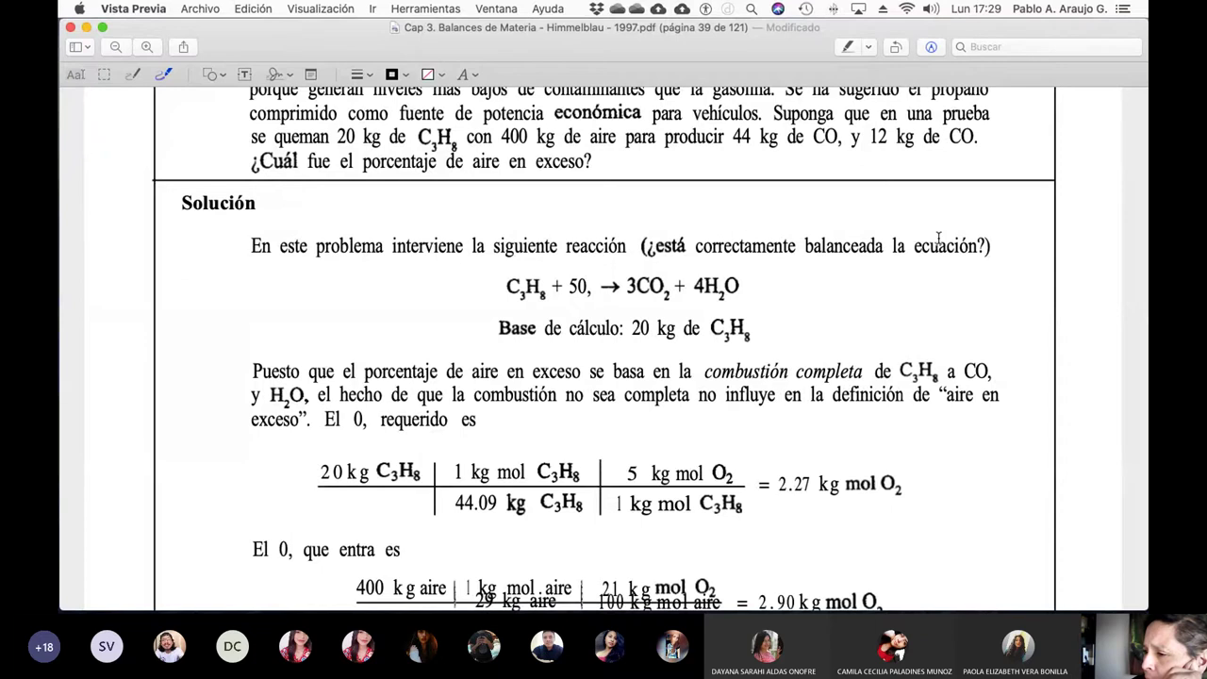
scroll(938, 238, up, 2)
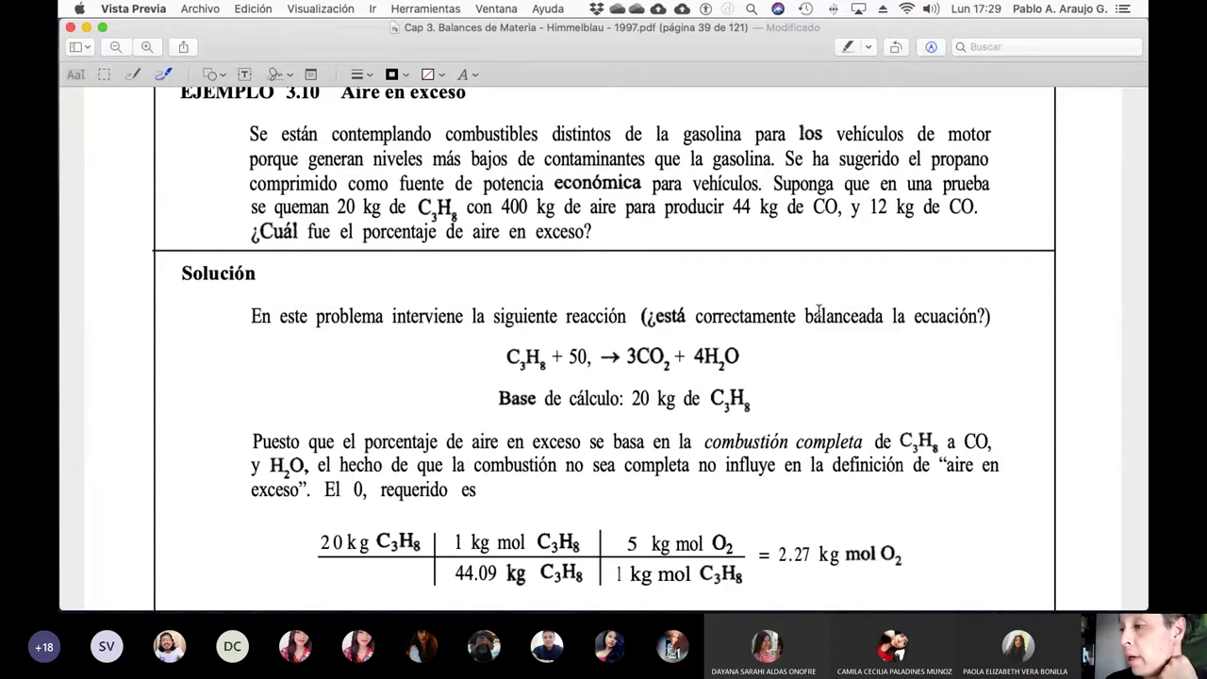
scroll(818, 311, down, 5)
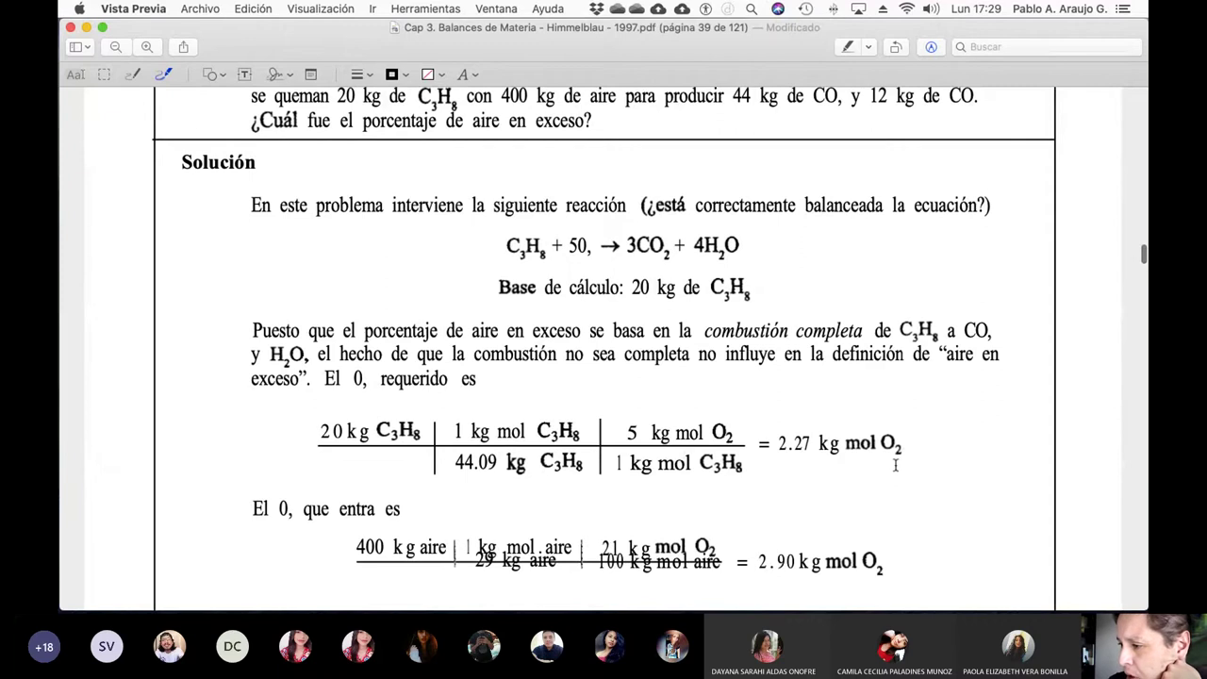
scroll(896, 464, down, 5)
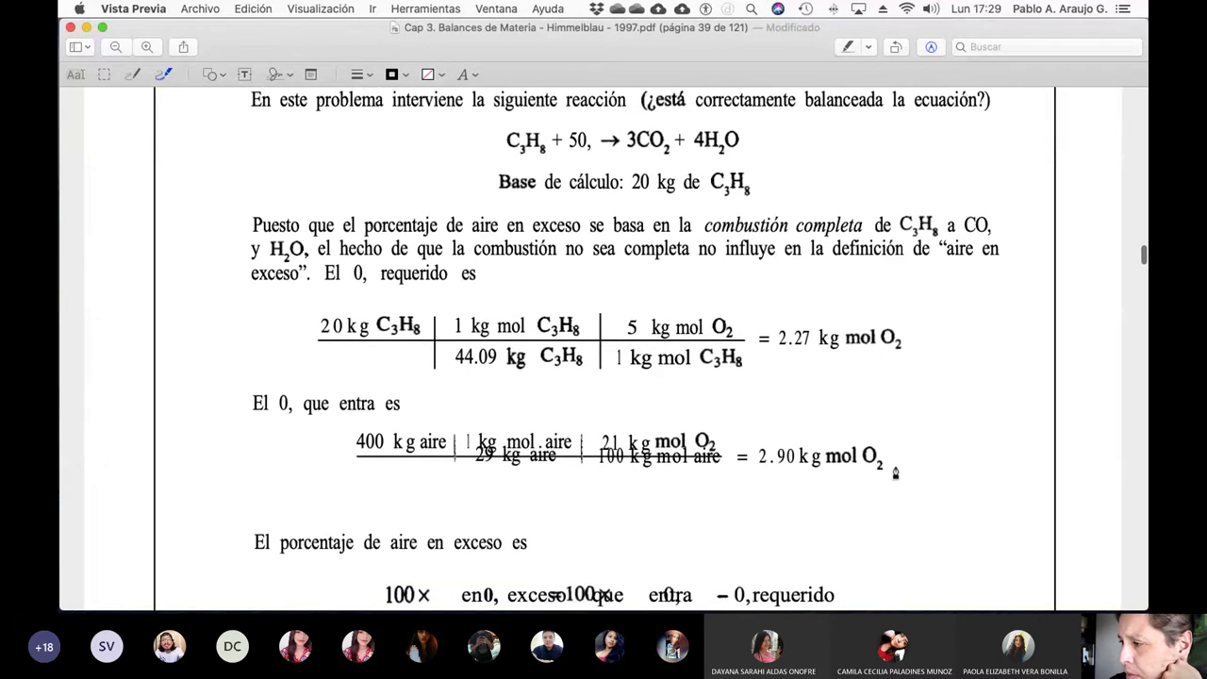
scroll(896, 463, down, 1)
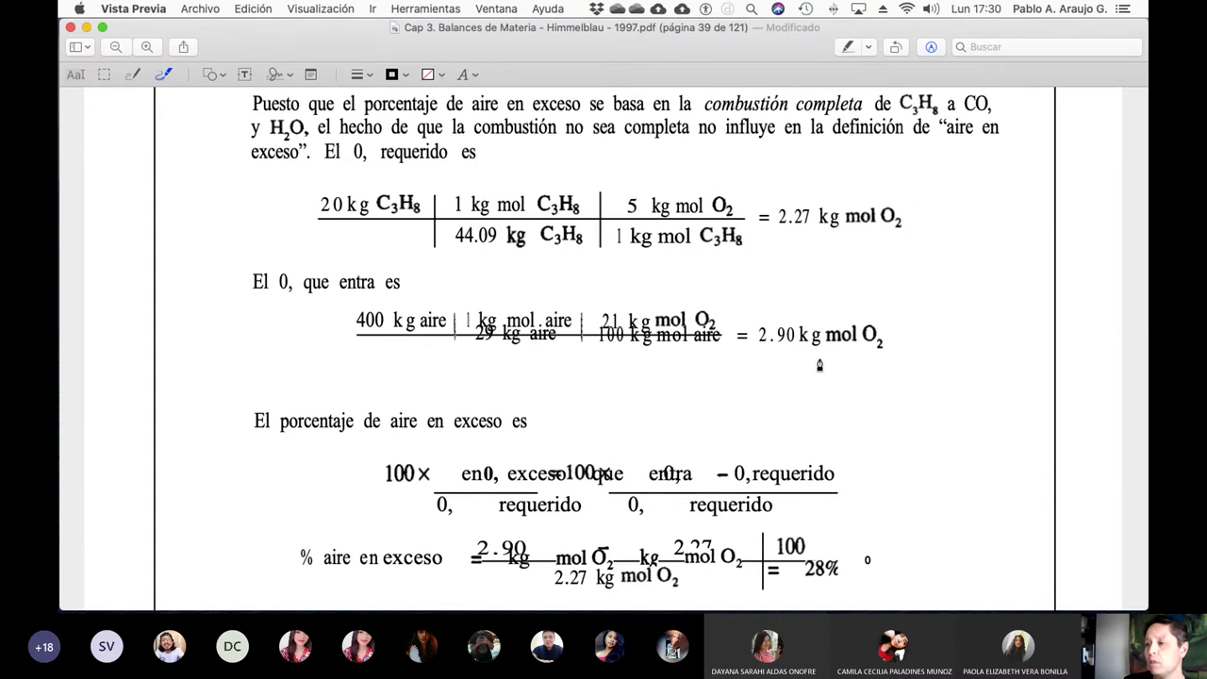
scroll(819, 365, down, 4)
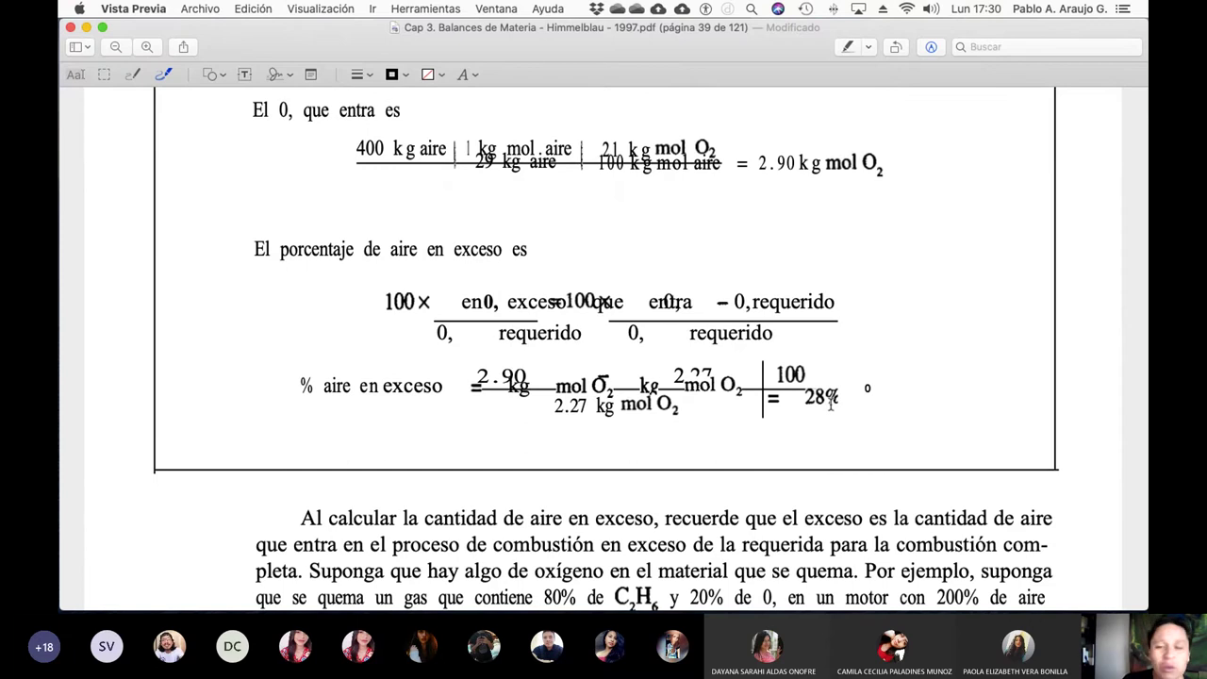
Step: Skim the explanation of oxygen contained in the fuel and the worked examples of section 3.4, from example 3.11 on corrosion prevention to figure E3.14
scroll(831, 404, down, 10)
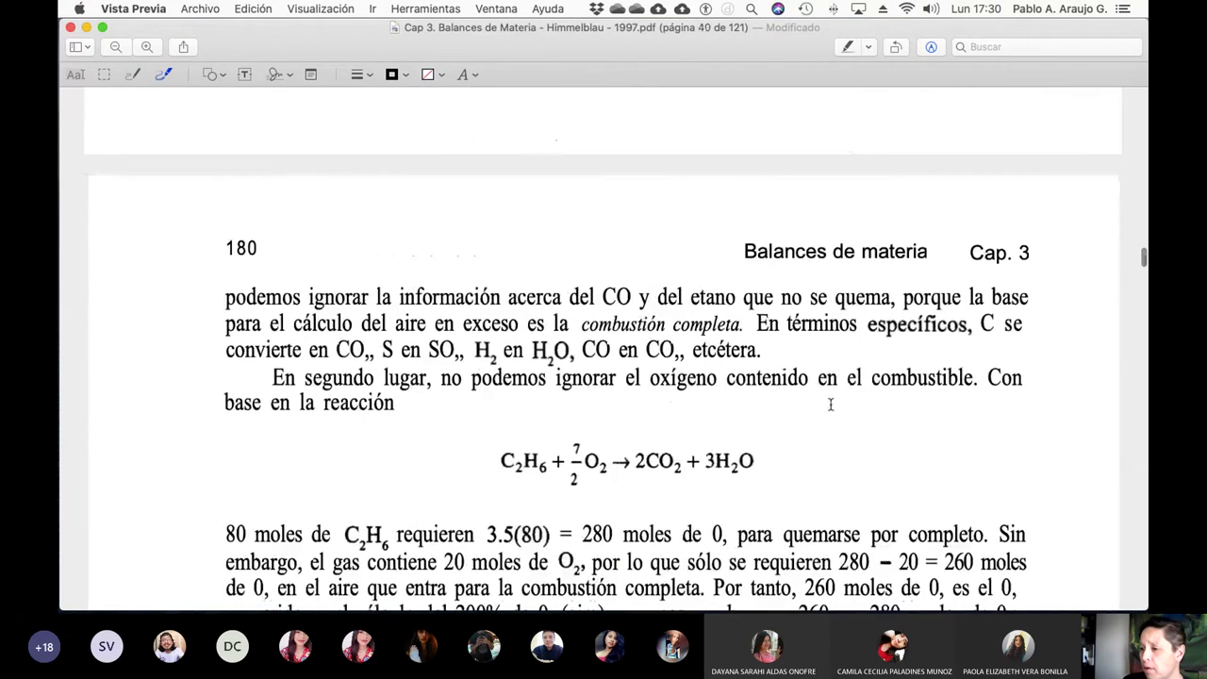
scroll(831, 404, down, 6)
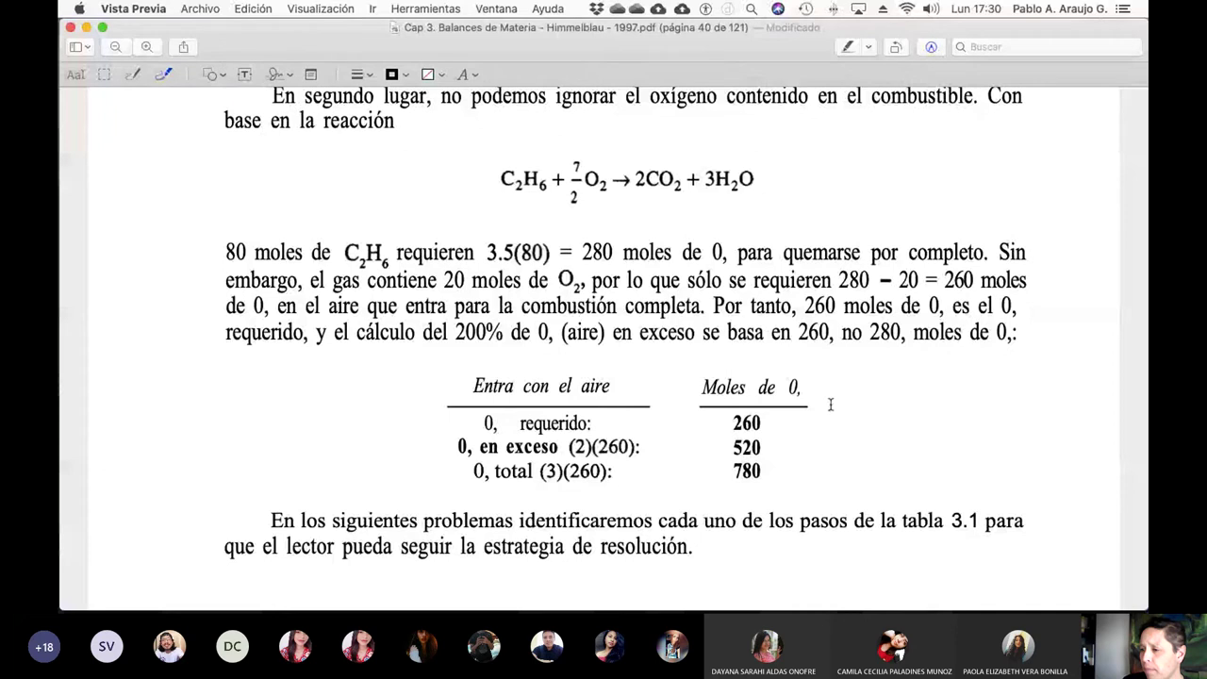
scroll(830, 403, down, 6)
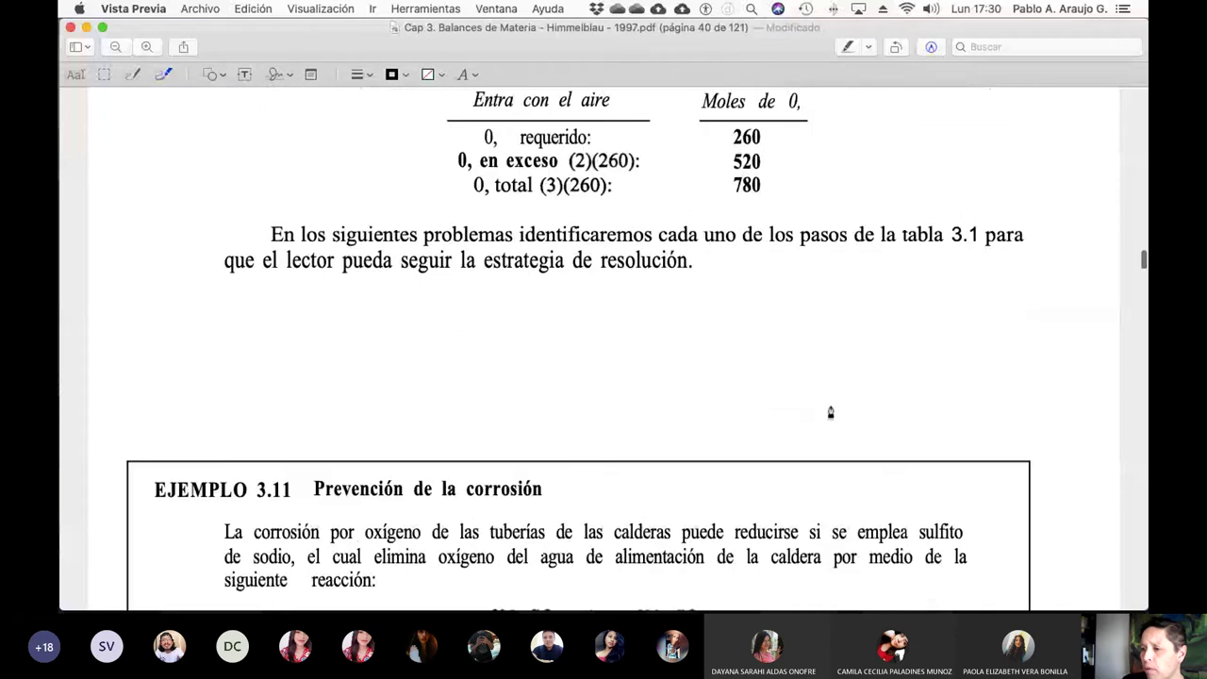
scroll(831, 412, down, 13)
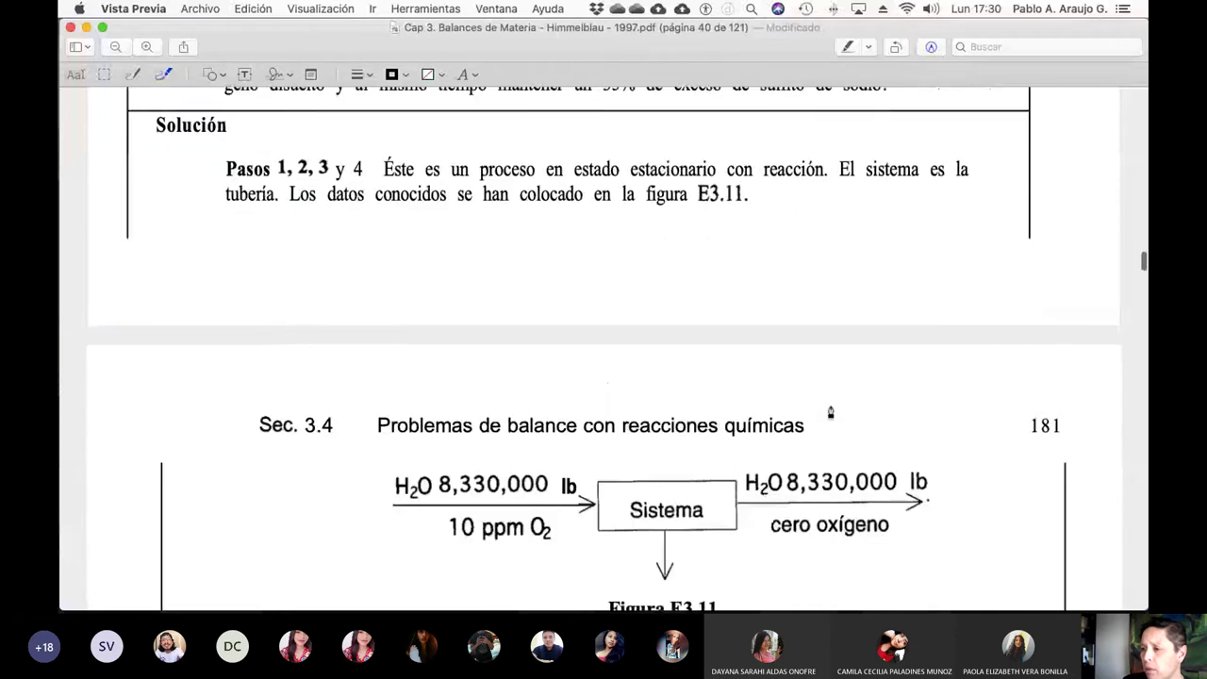
scroll(831, 412, down, 4)
scroll(830, 412, down, 4)
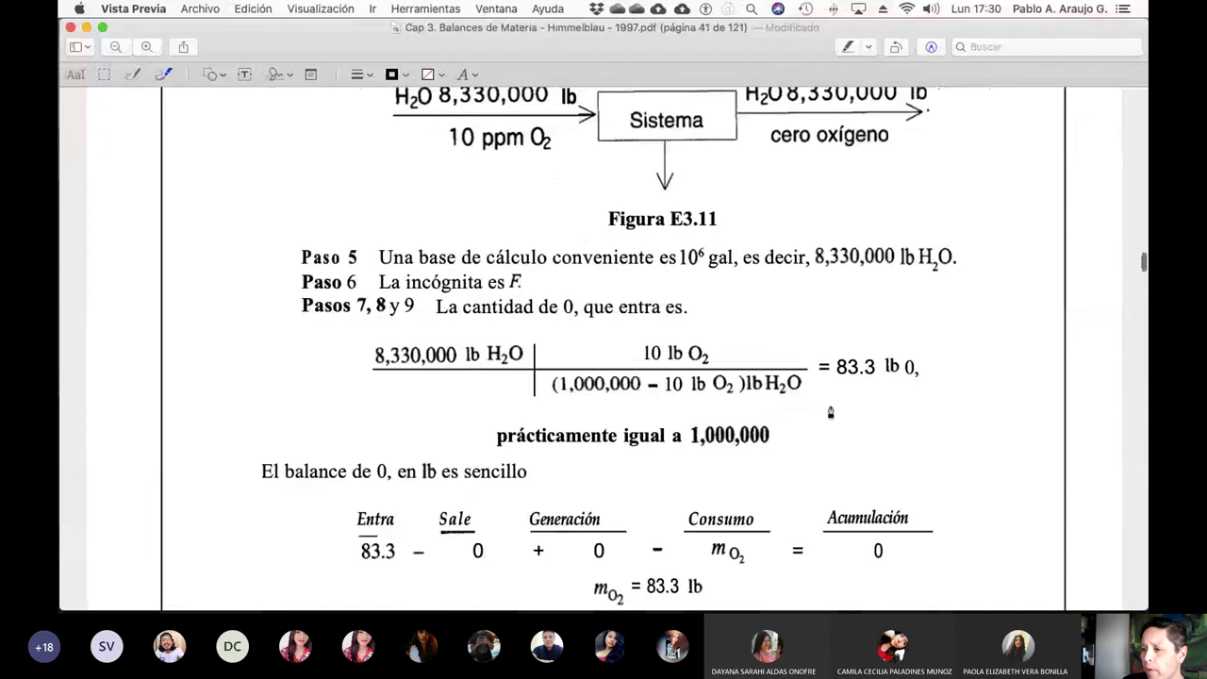
scroll(831, 412, down, 12)
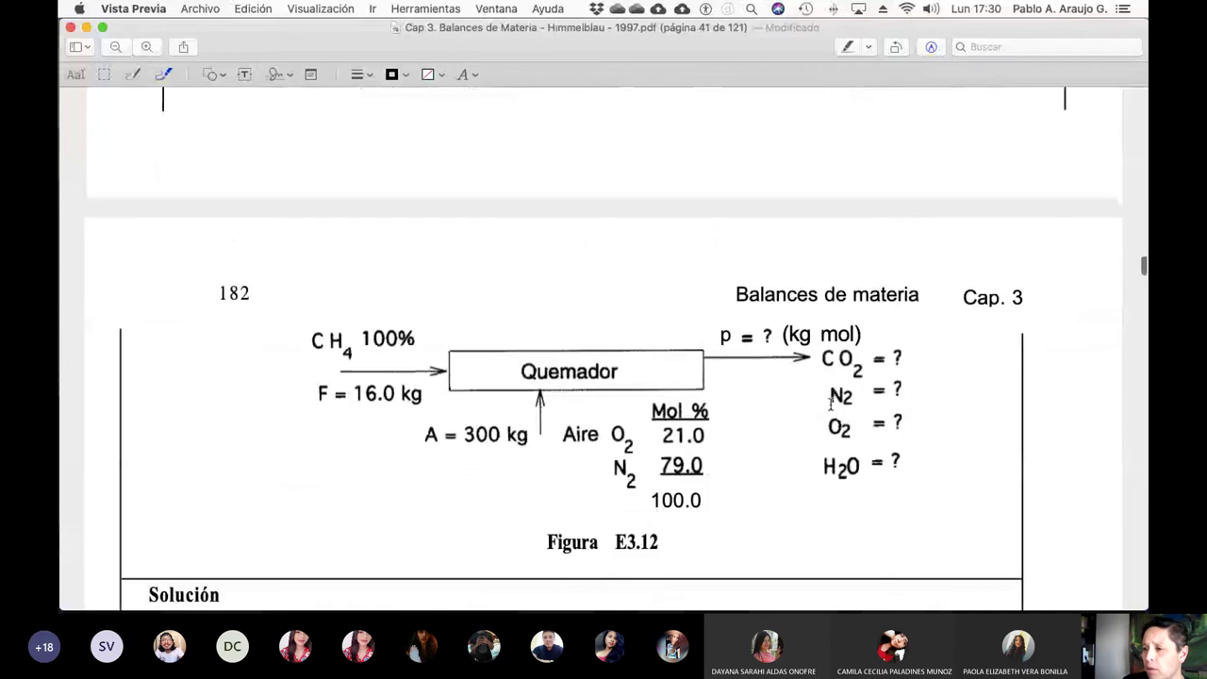
scroll(830, 404, down, 20)
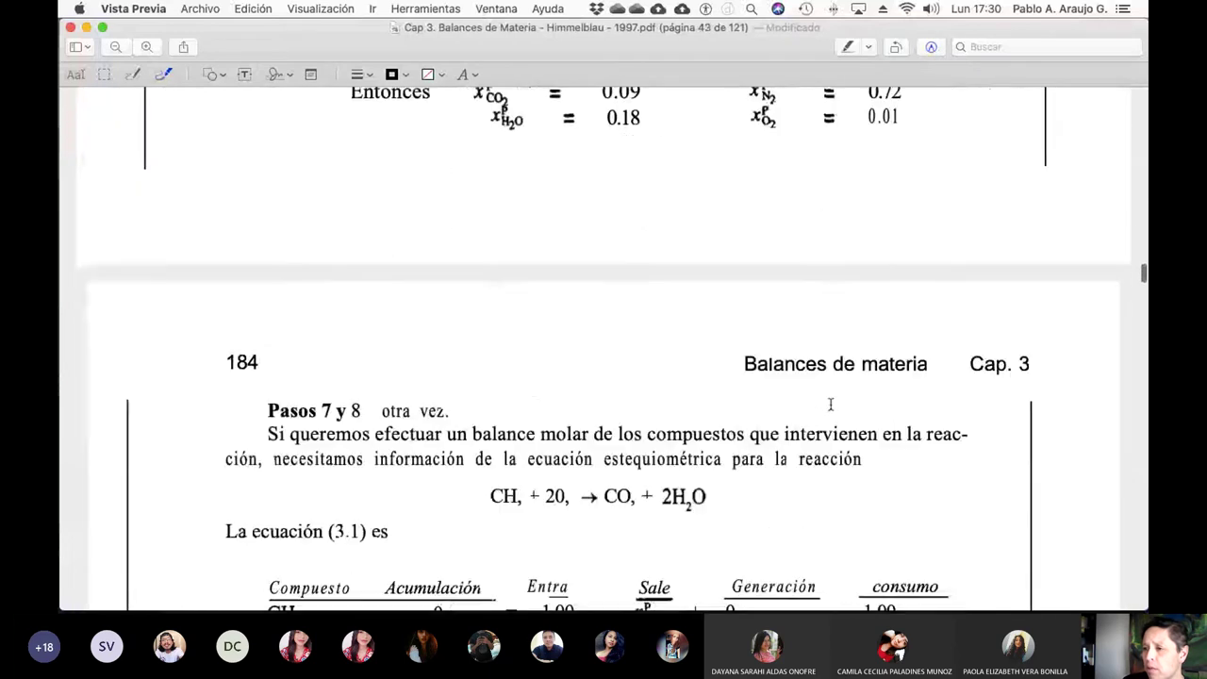
scroll(830, 403, down, 20)
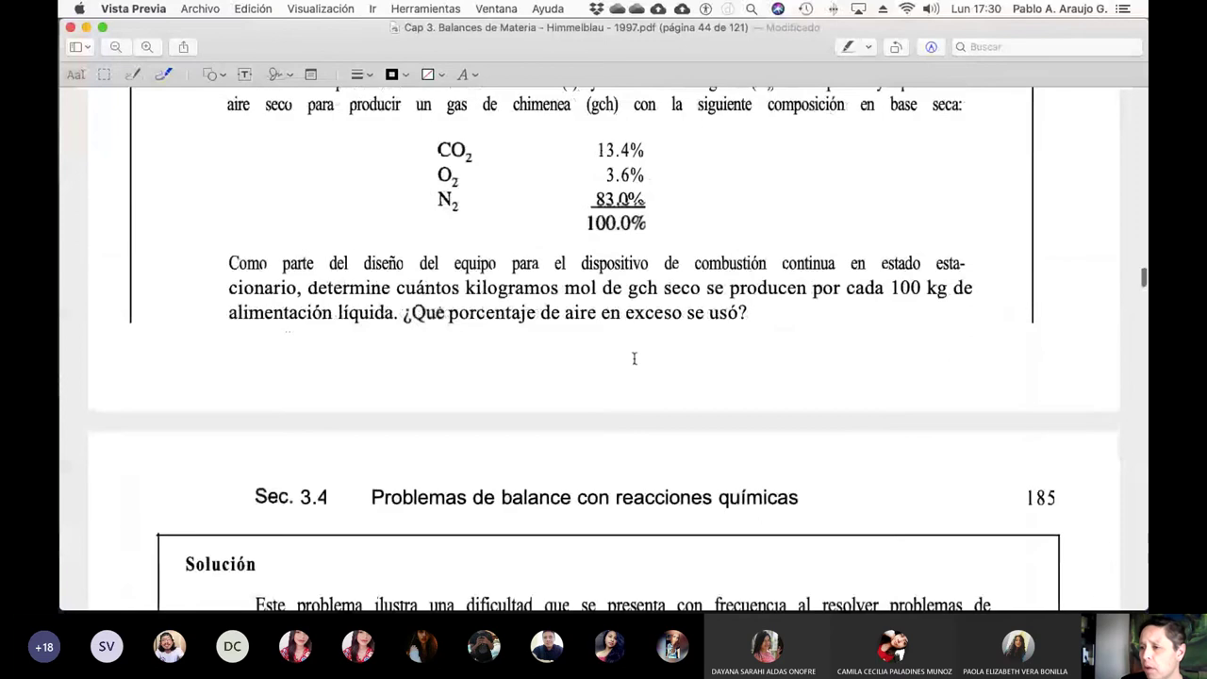
scroll(635, 358, down, 20)
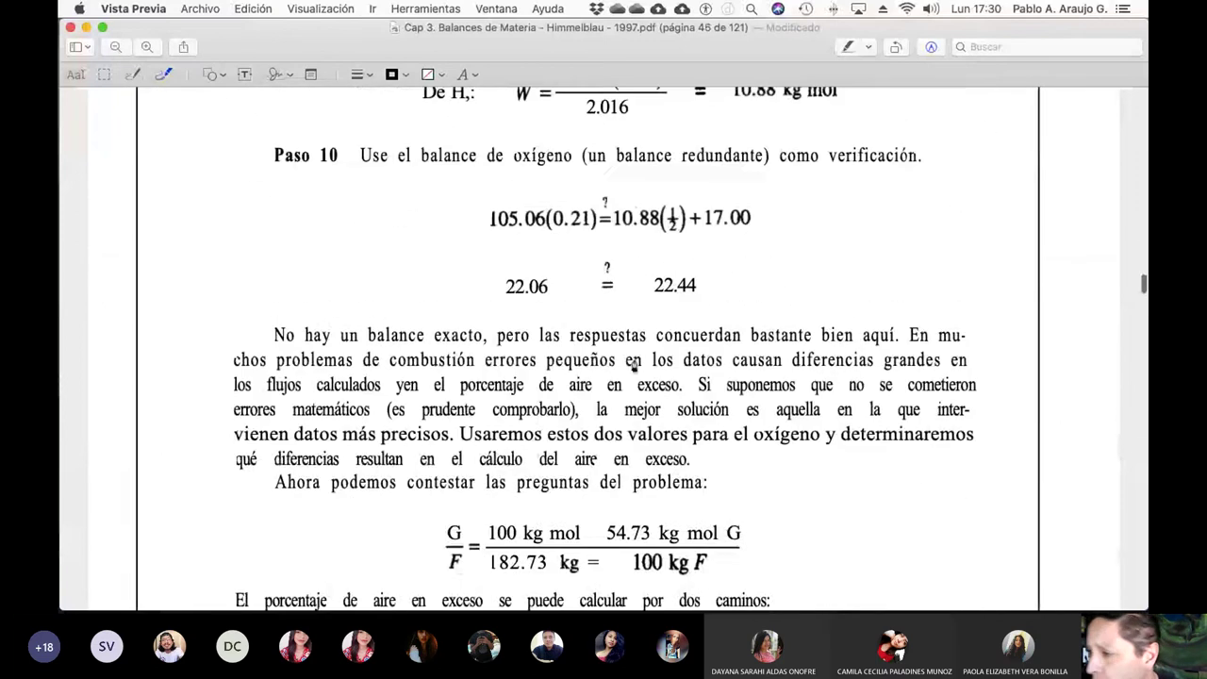
scroll(635, 358, down, 20)
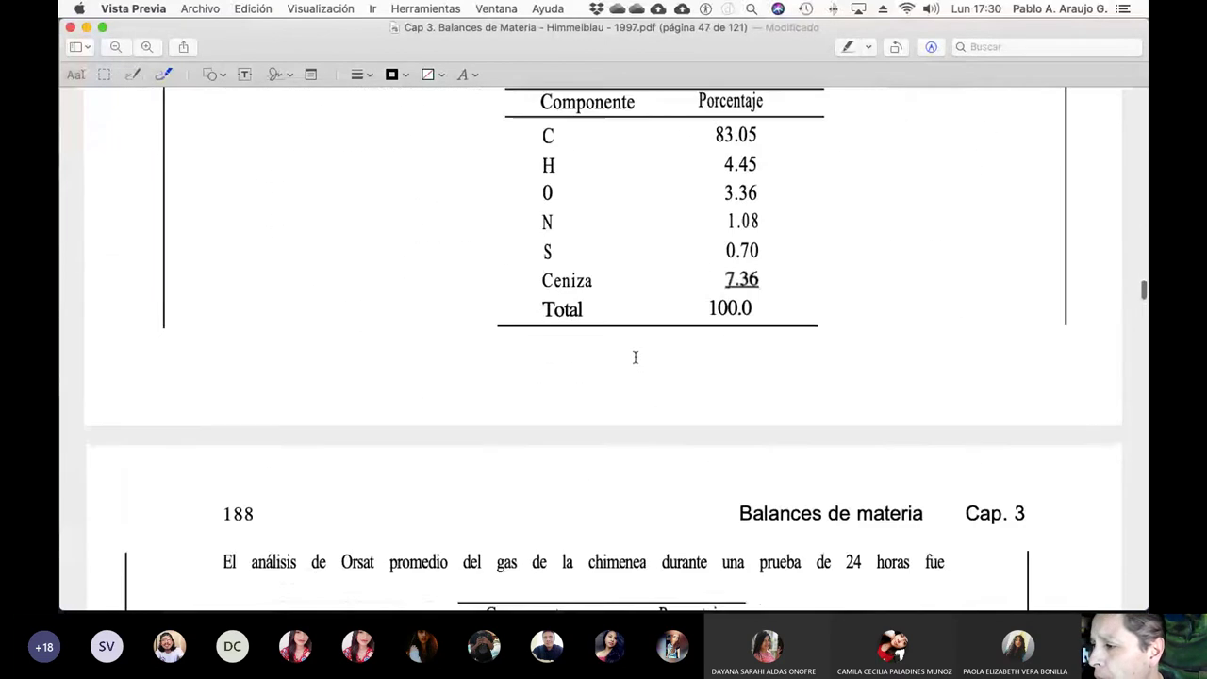
scroll(634, 357, down, 15)
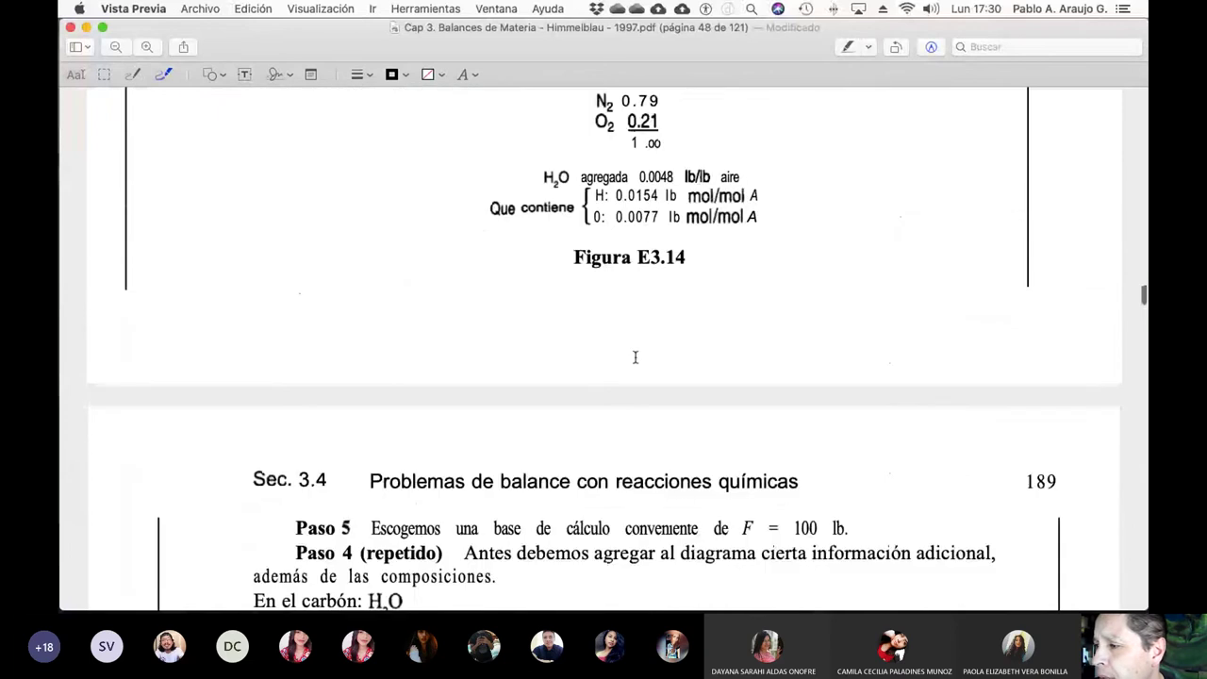
Step: Look over the "Ideas clave" table, the "Prueba de autoevaluación" questions, the "Problemas conceptuales" and the "Preguntas para análisis" of section 3.4
scroll(634, 357, down, 20)
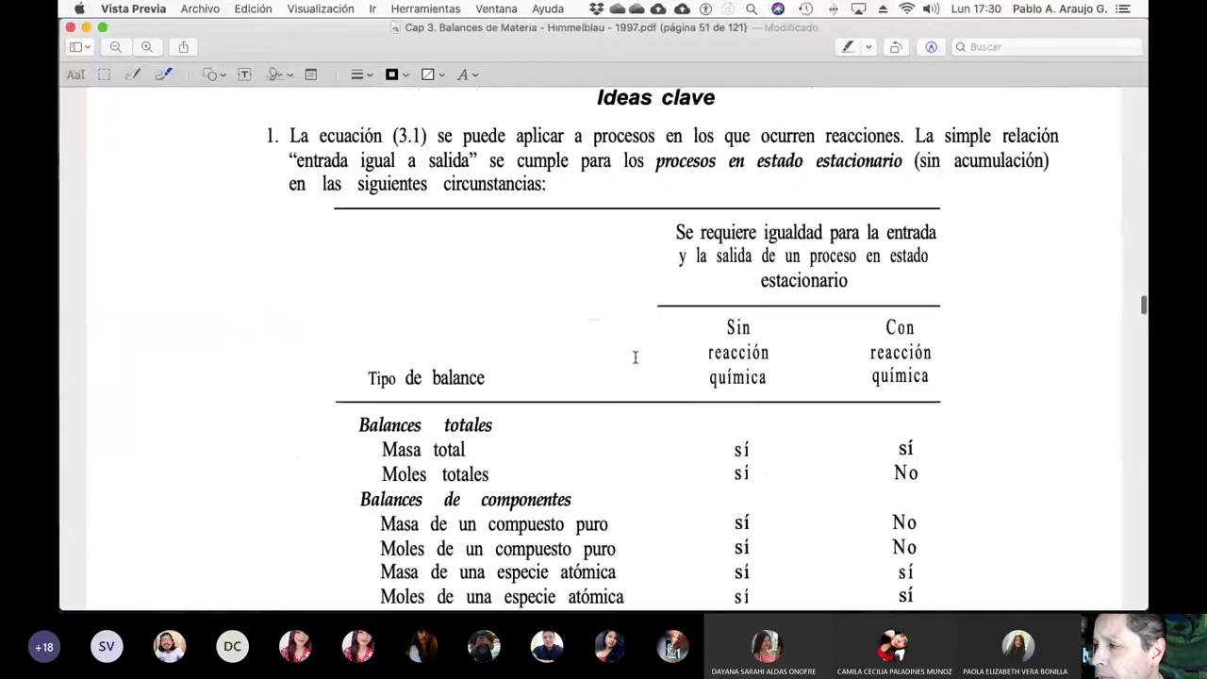
scroll(634, 357, down, 20)
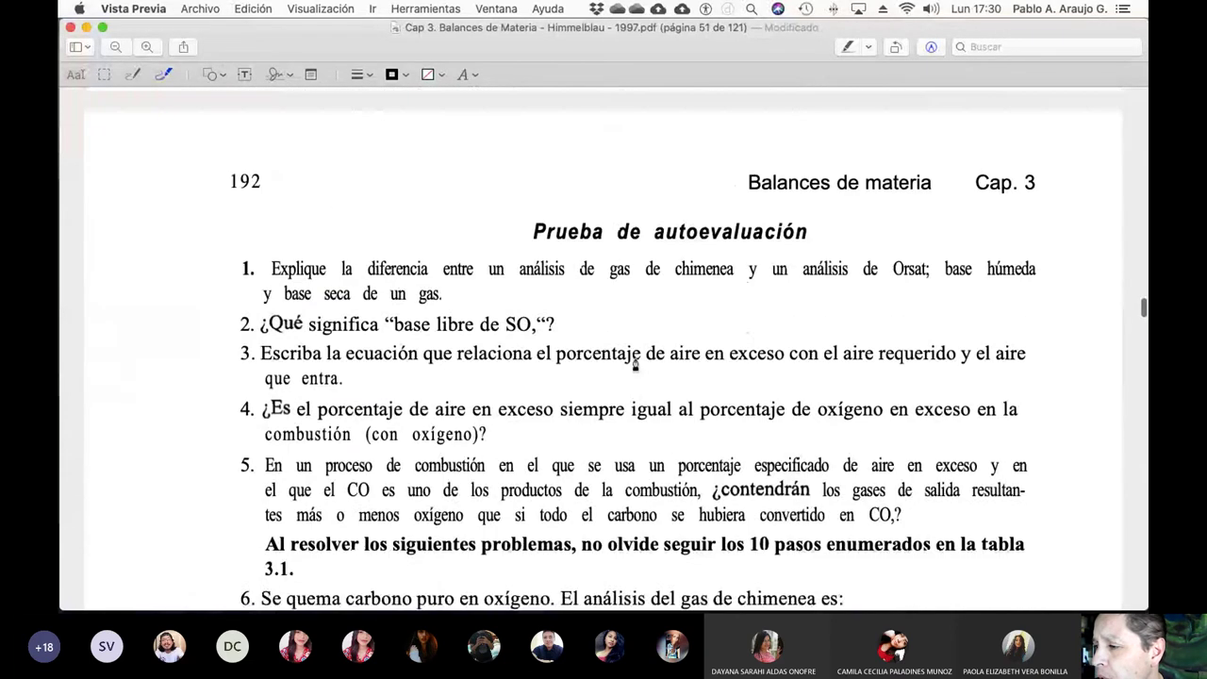
scroll(634, 356, down, 20)
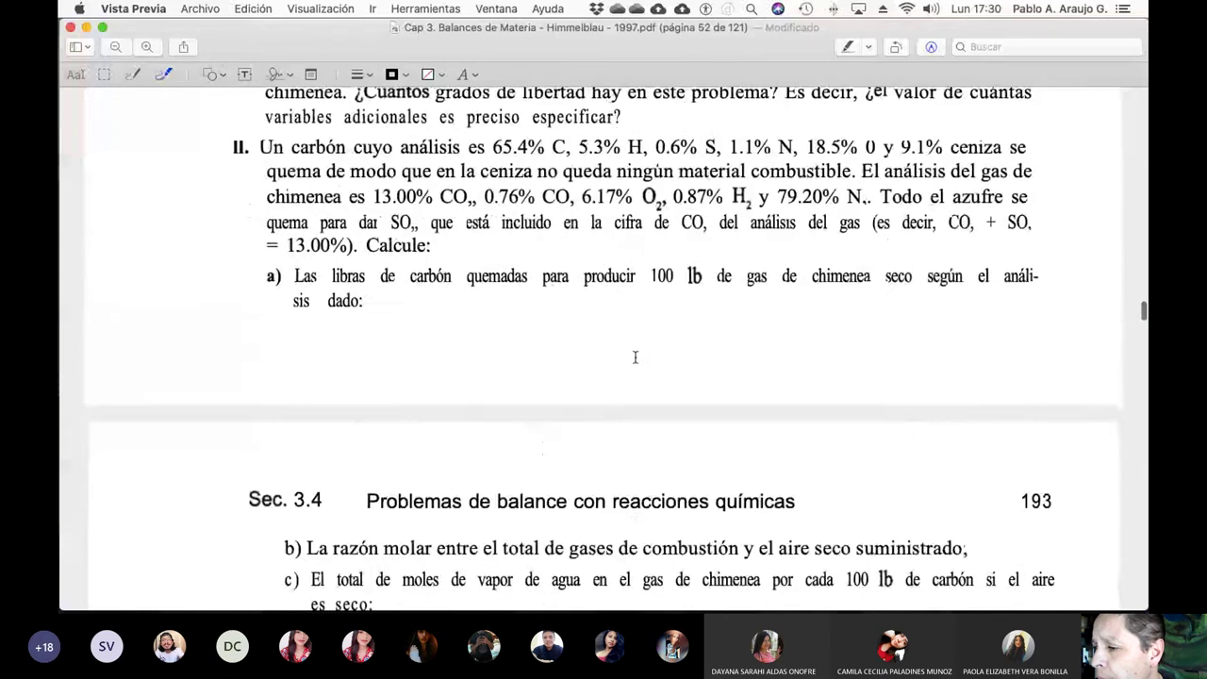
scroll(635, 356, down, 5)
scroll(635, 356, up, 15)
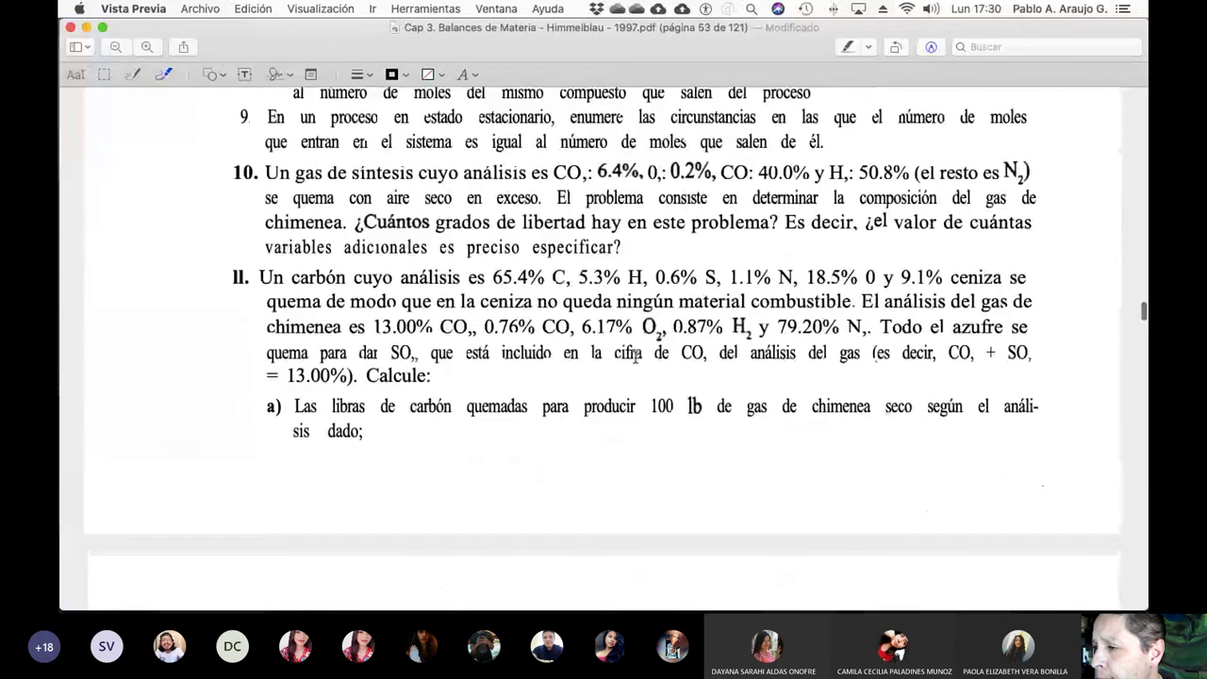
scroll(634, 356, up, 20)
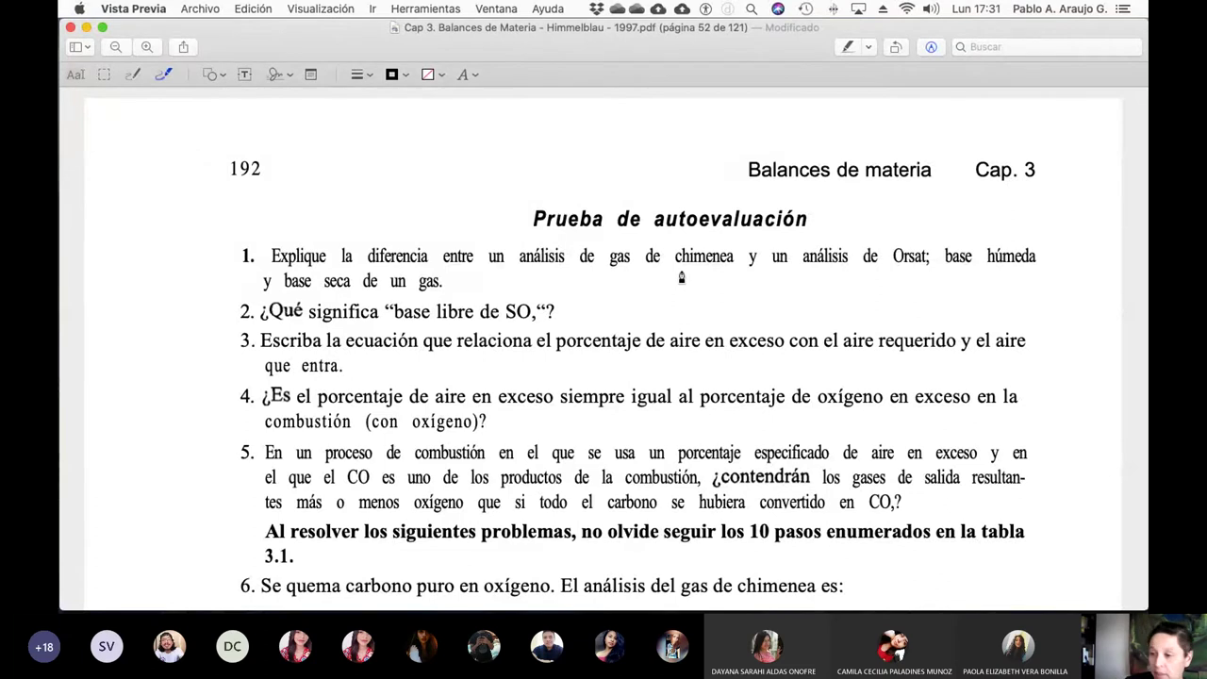
scroll(681, 277, down, 3)
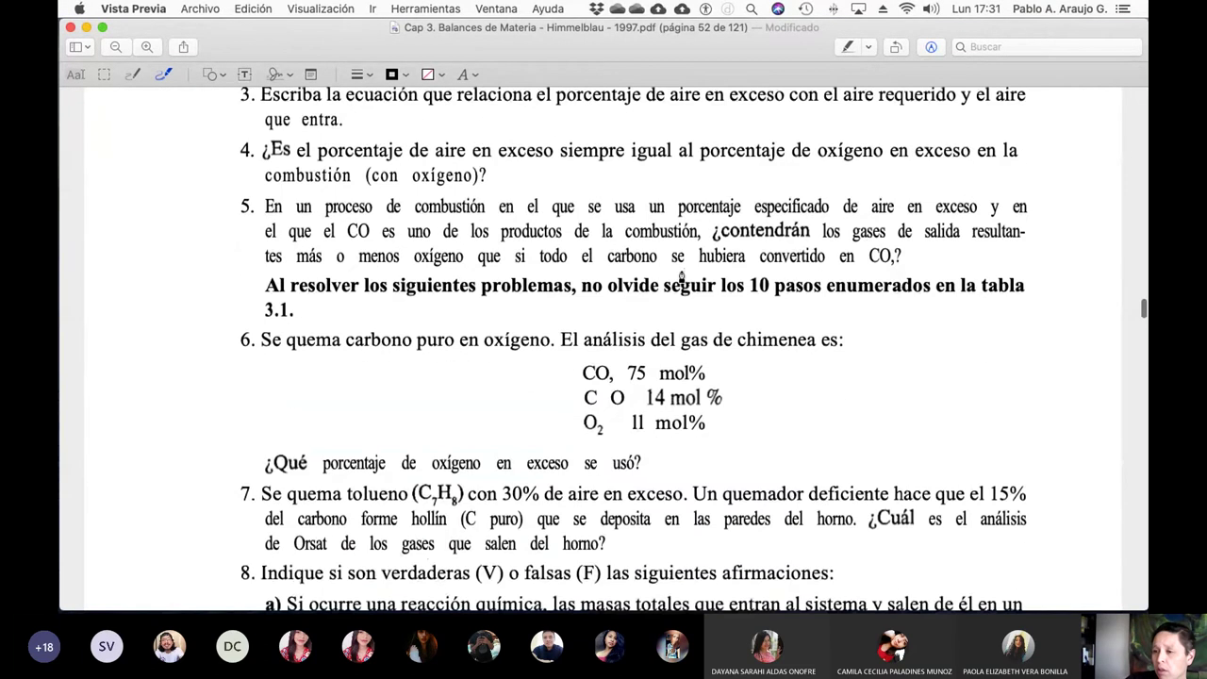
scroll(681, 277, down, 5)
scroll(680, 271, down, 3)
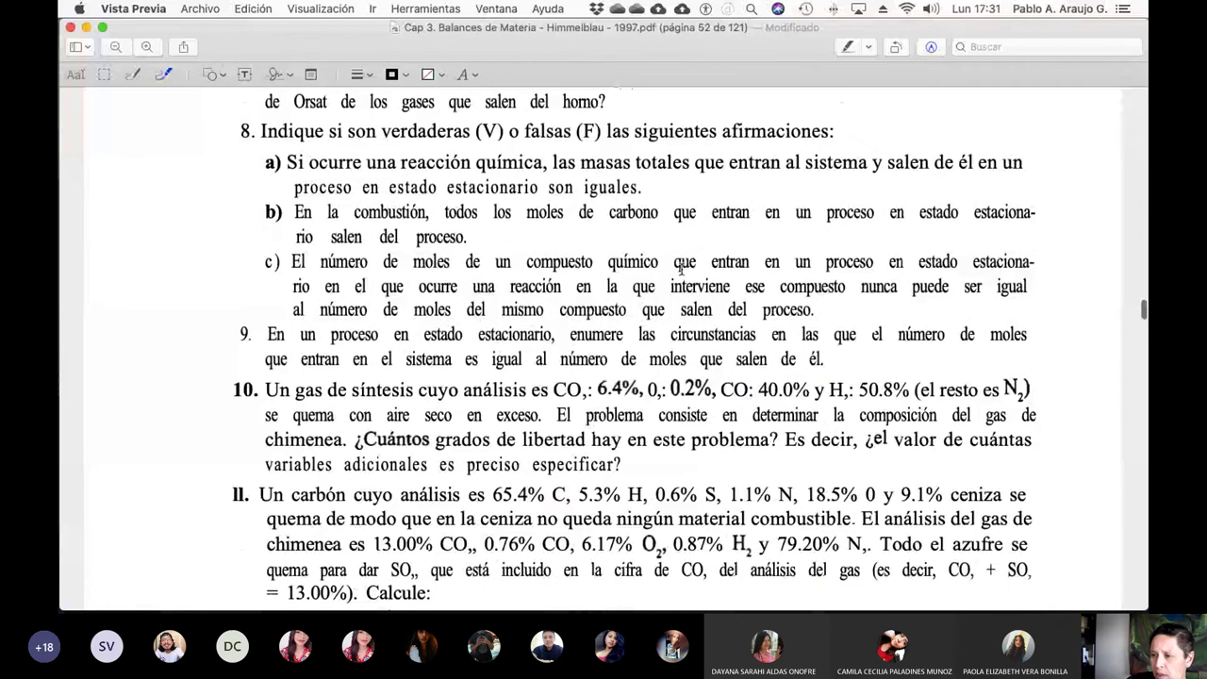
scroll(680, 270, down, 10)
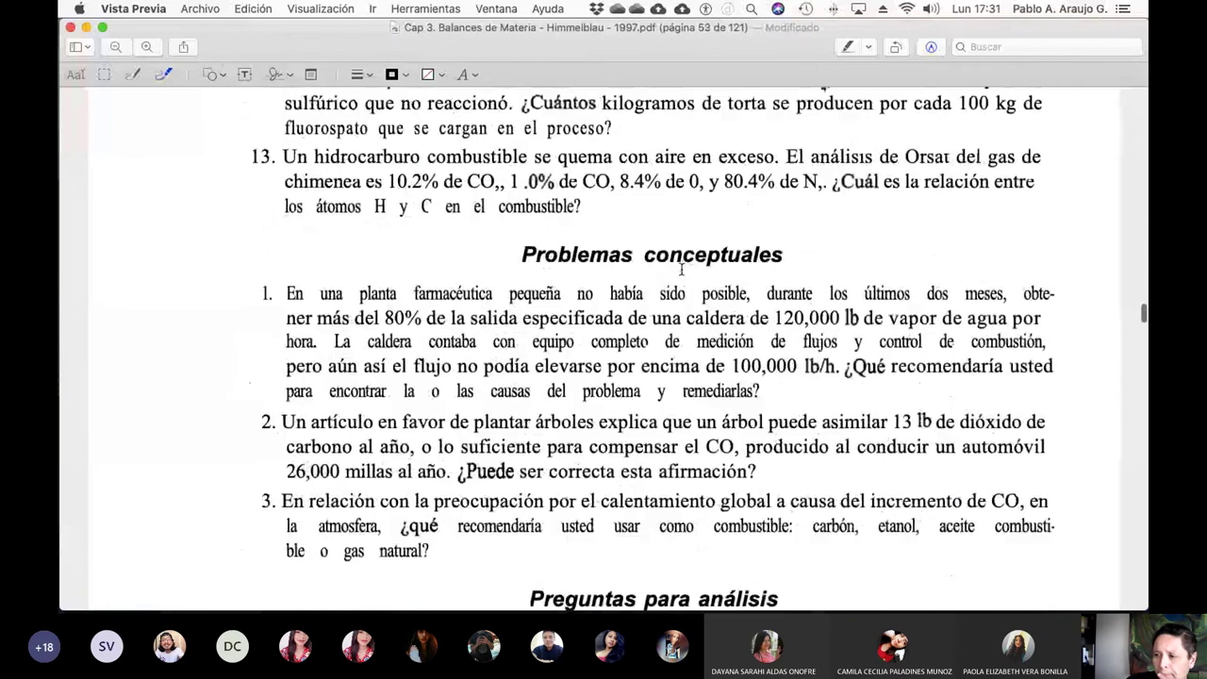
scroll(680, 271, down, 6)
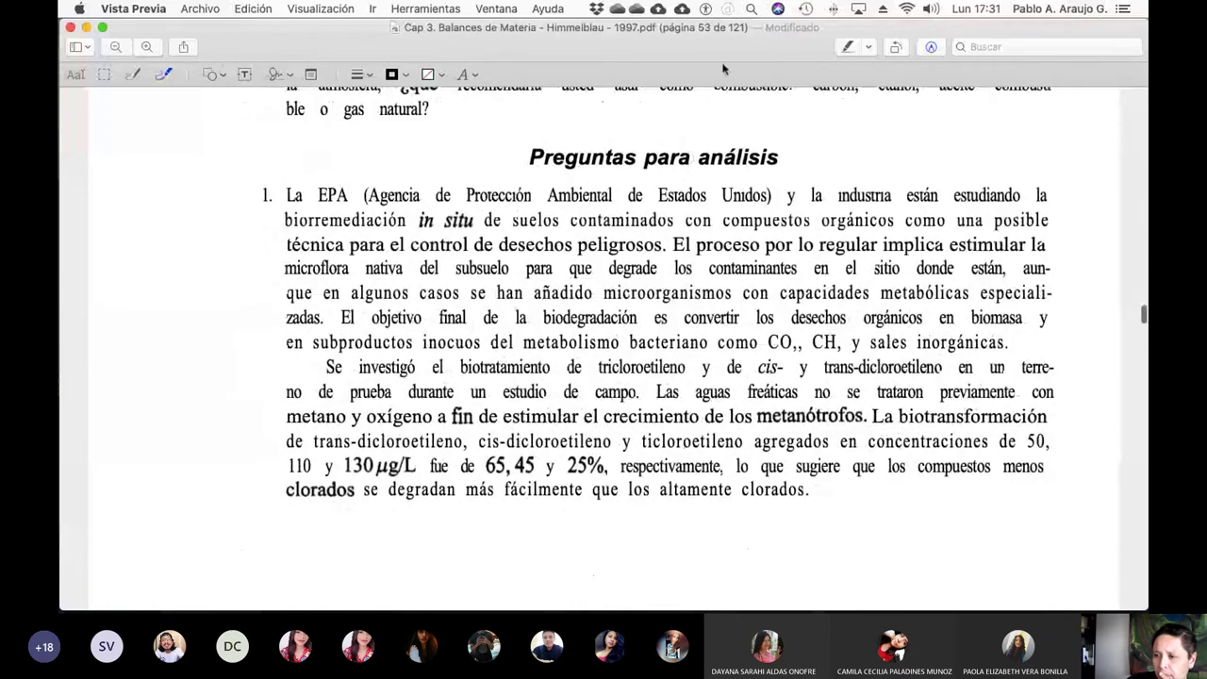
Step: Return to the key ideas and "Términos clave" list, and go through the remaining questions of section 3.4 up to the start of section 3.5
scroll(589, 408, up, 15)
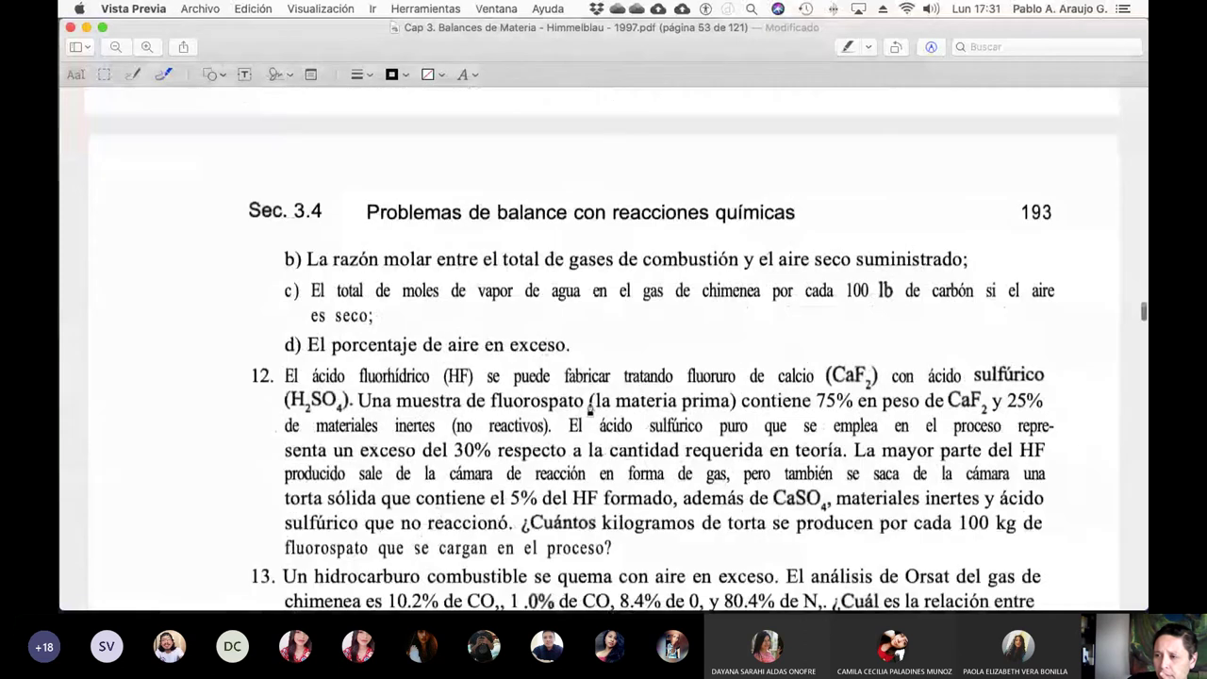
scroll(589, 408, up, 5)
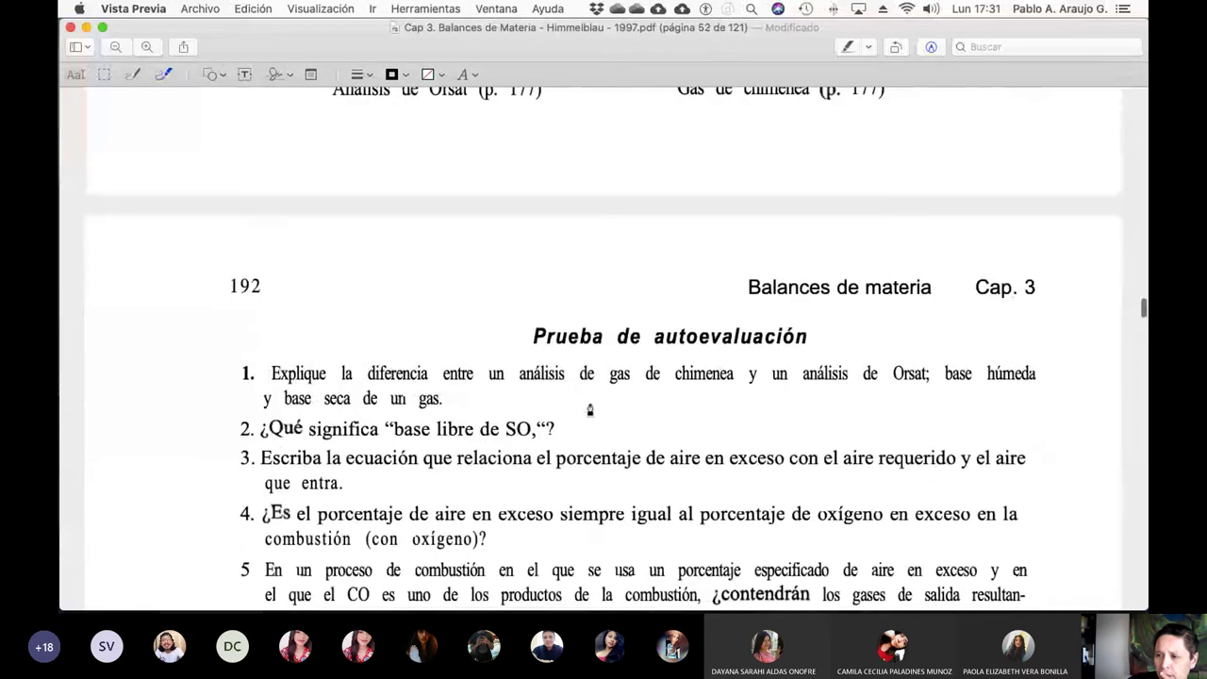
scroll(589, 408, up, 12)
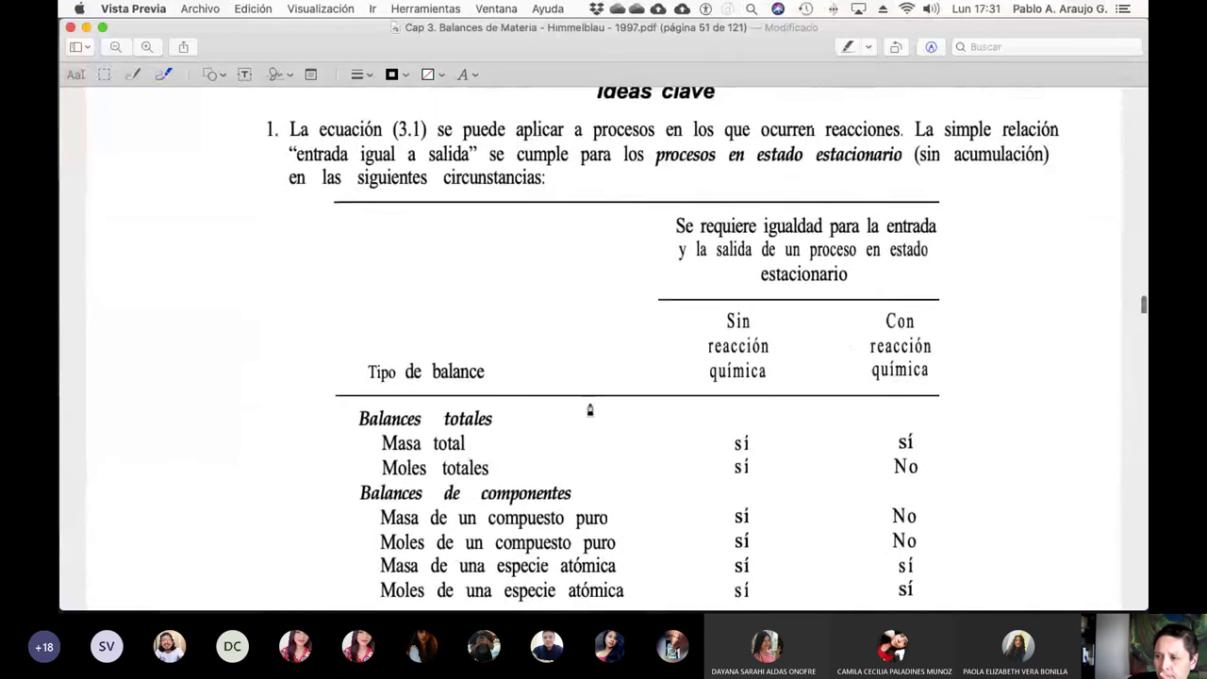
scroll(589, 408, up, 5)
scroll(589, 408, down, 15)
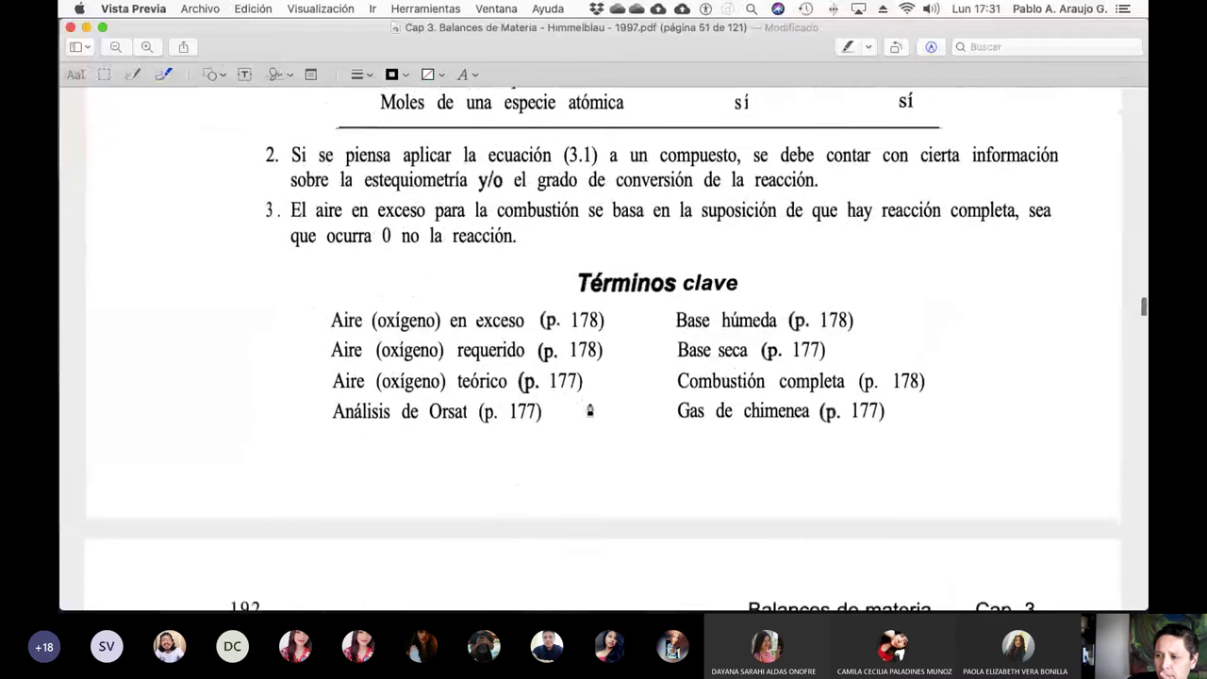
scroll(589, 409, down, 15)
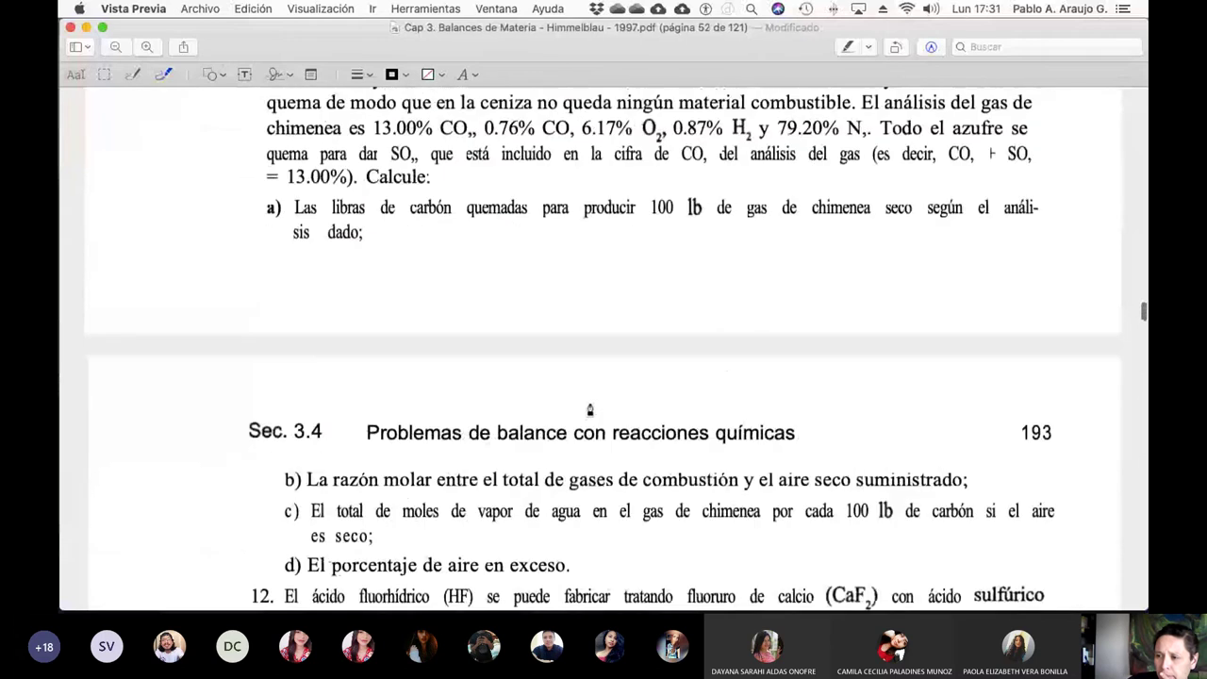
scroll(589, 408, down, 15)
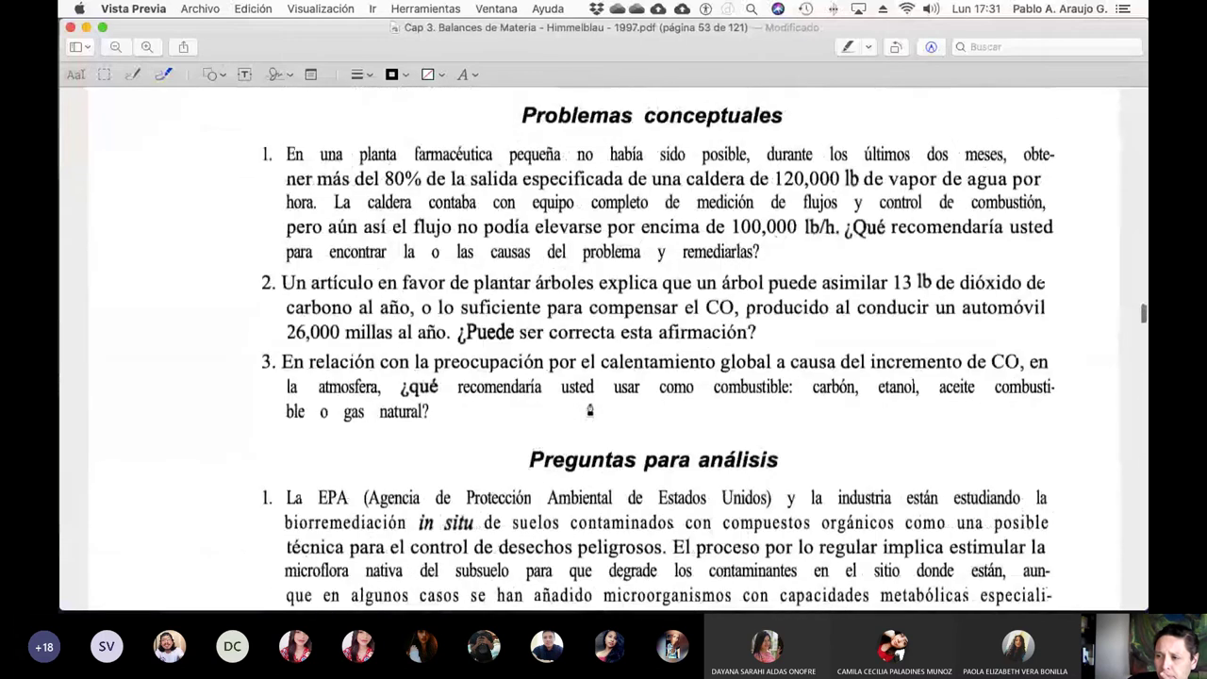
scroll(590, 408, down, 15)
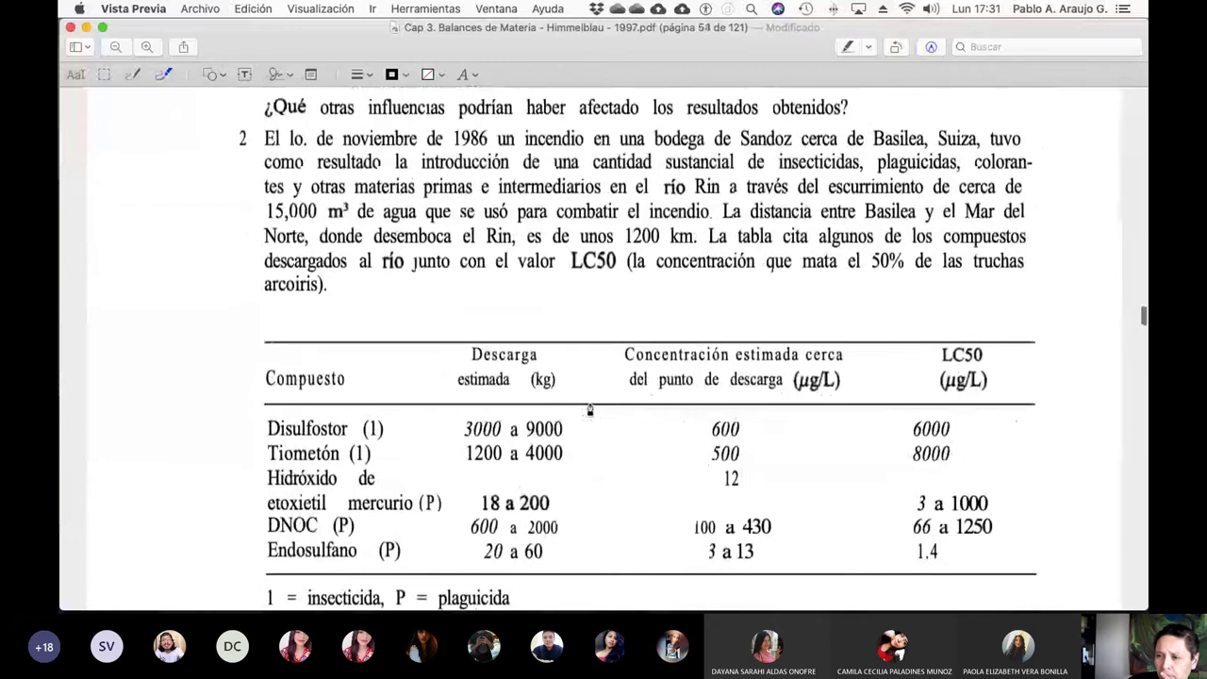
scroll(589, 408, down, 12)
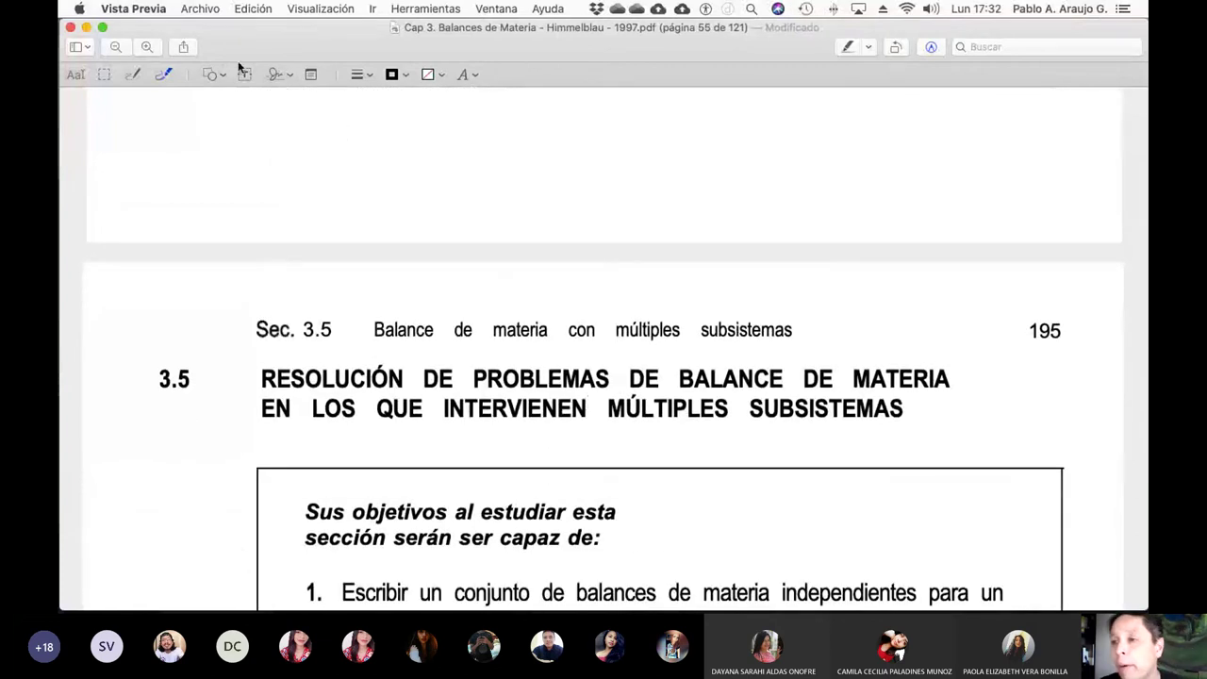
Step: Show the page thumbnails and go to page 107 of the PDF, among the end-of-chapter problems
click(80, 47)
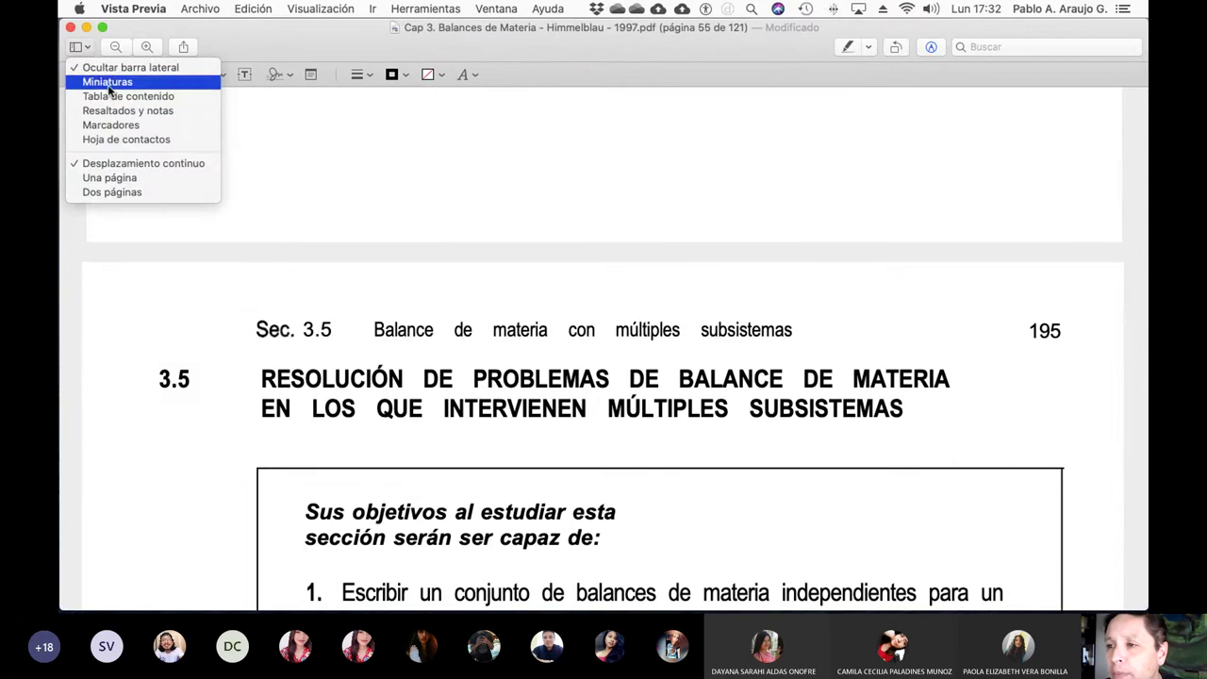
click(141, 142)
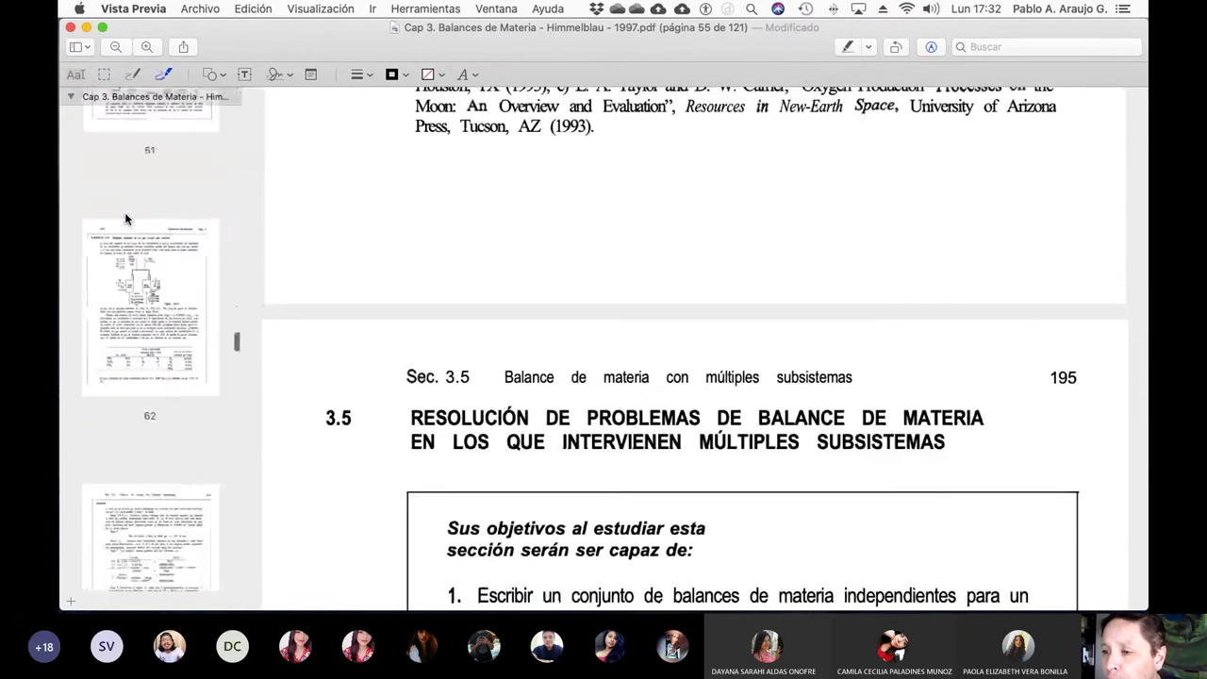
scroll(129, 217, down, 15)
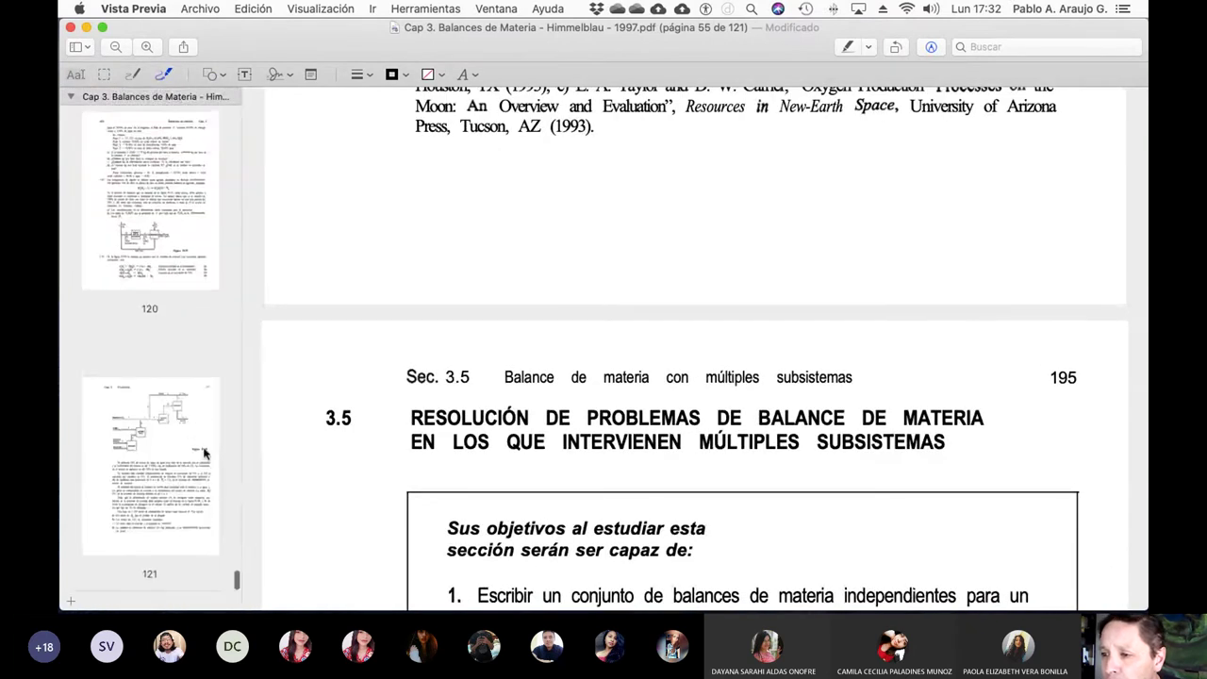
scroll(146, 328, up, 5)
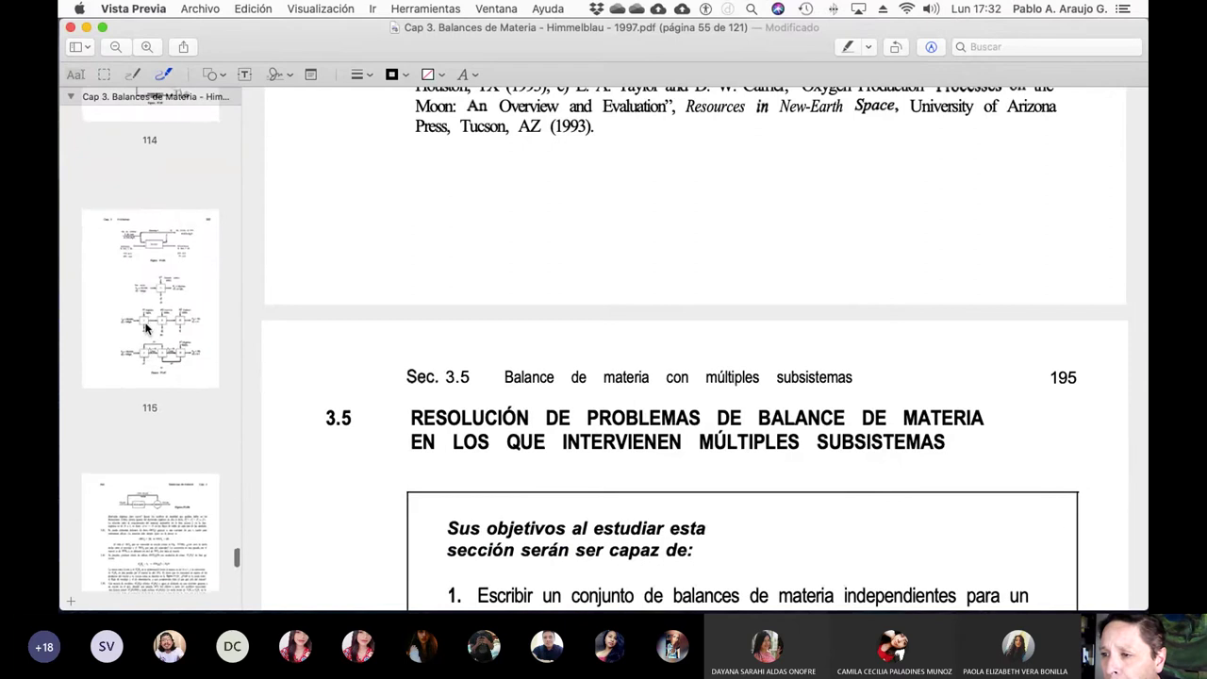
scroll(146, 328, up, 3)
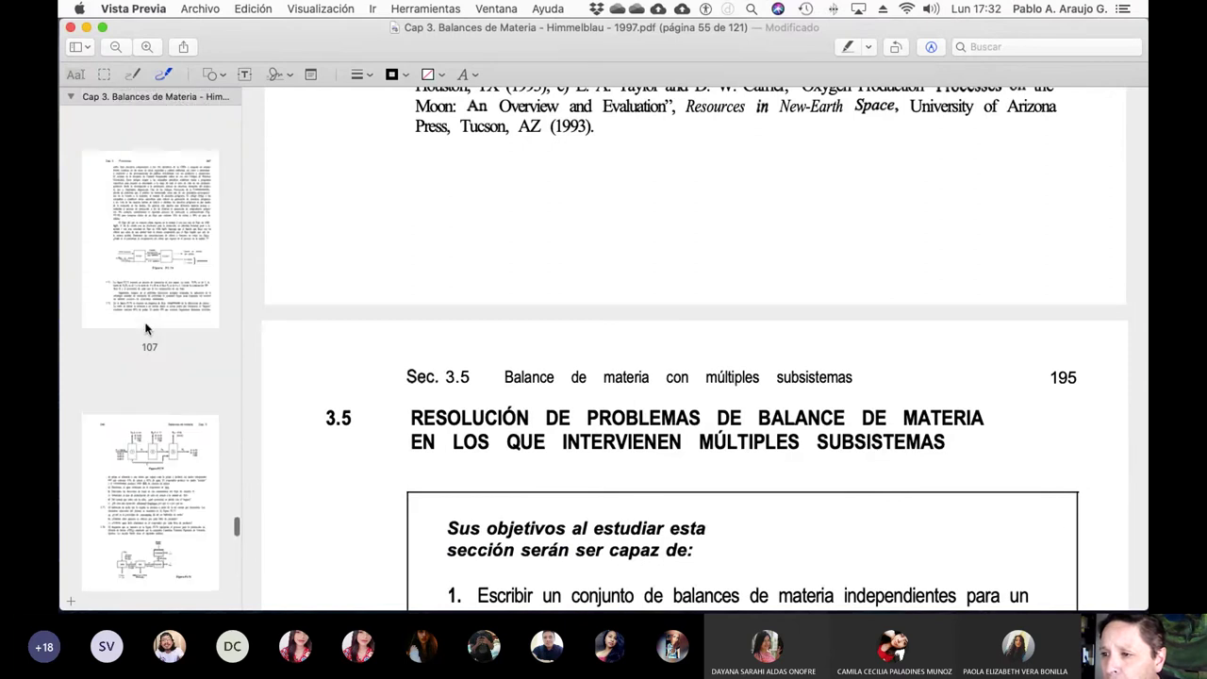
click(148, 306)
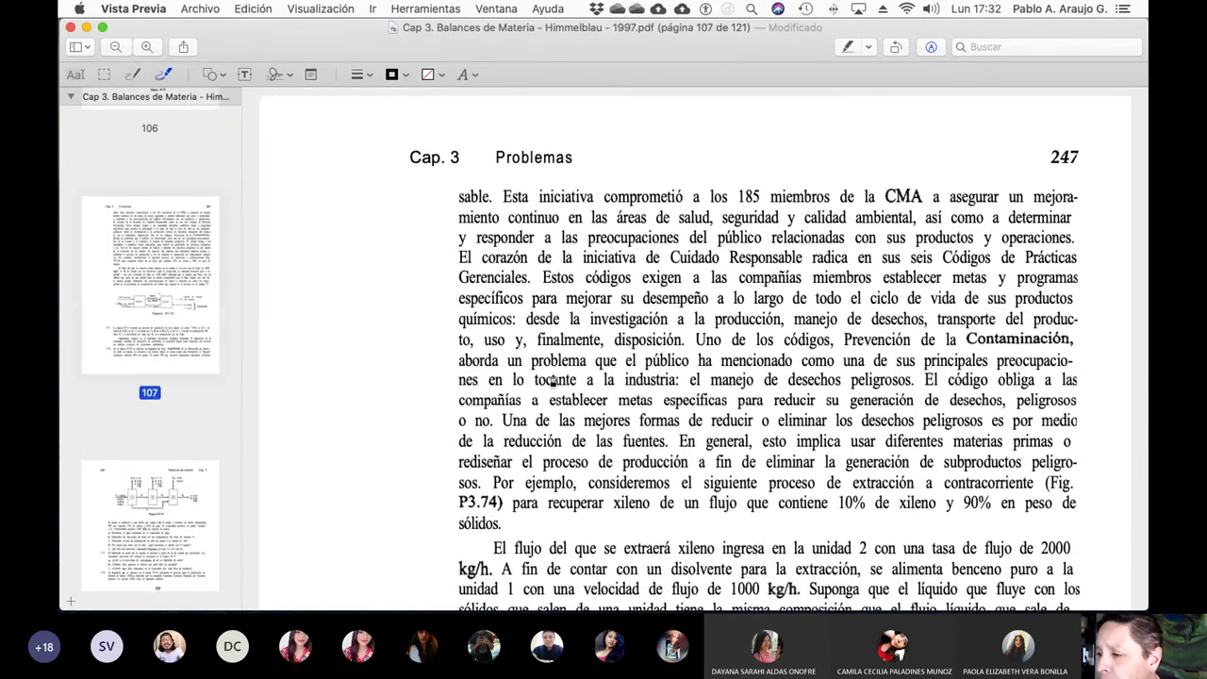
Step: Look back through the chapter 3 problems from 3.74 to 3.58 for exercises on material balances with chemical reactions
scroll(552, 376, up, 5)
scroll(552, 377, up, 10)
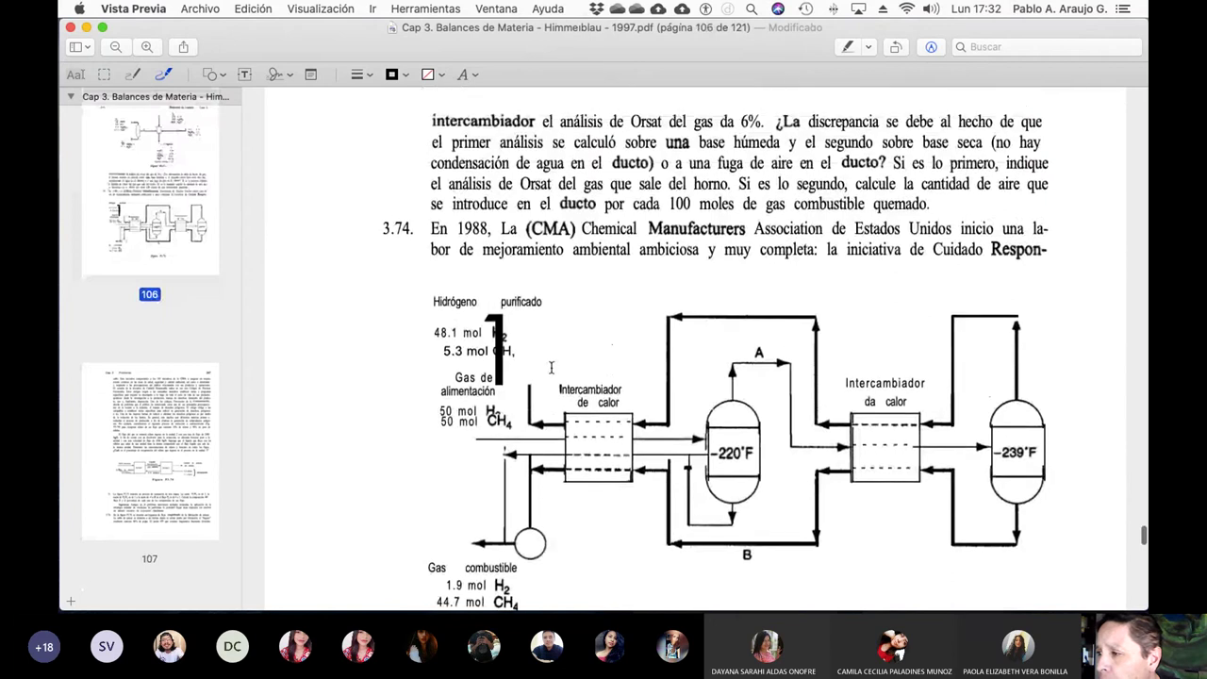
scroll(552, 367, up, 10)
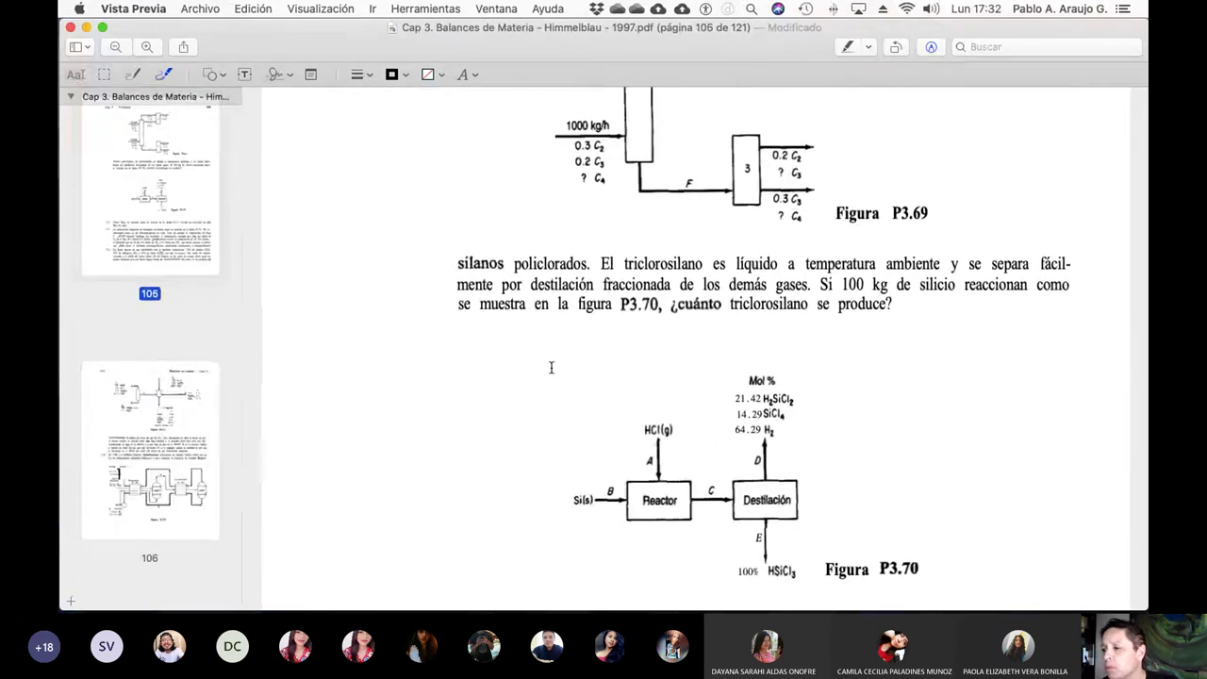
scroll(552, 370, down, 4)
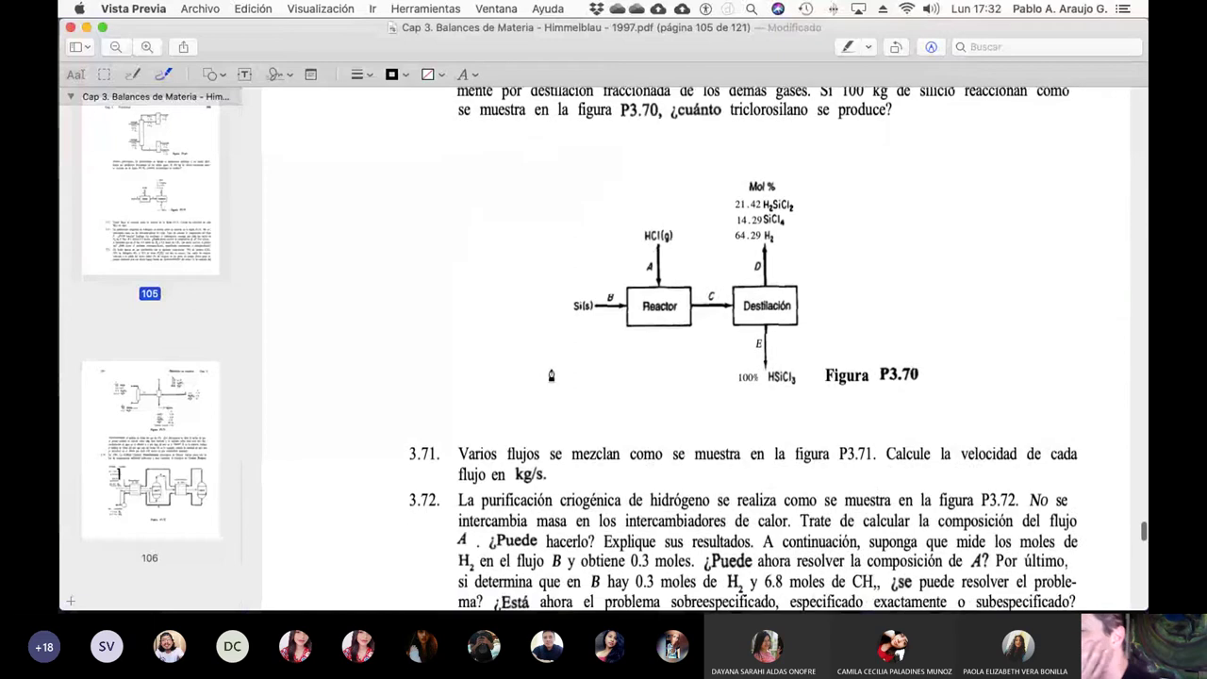
scroll(552, 373, up, 15)
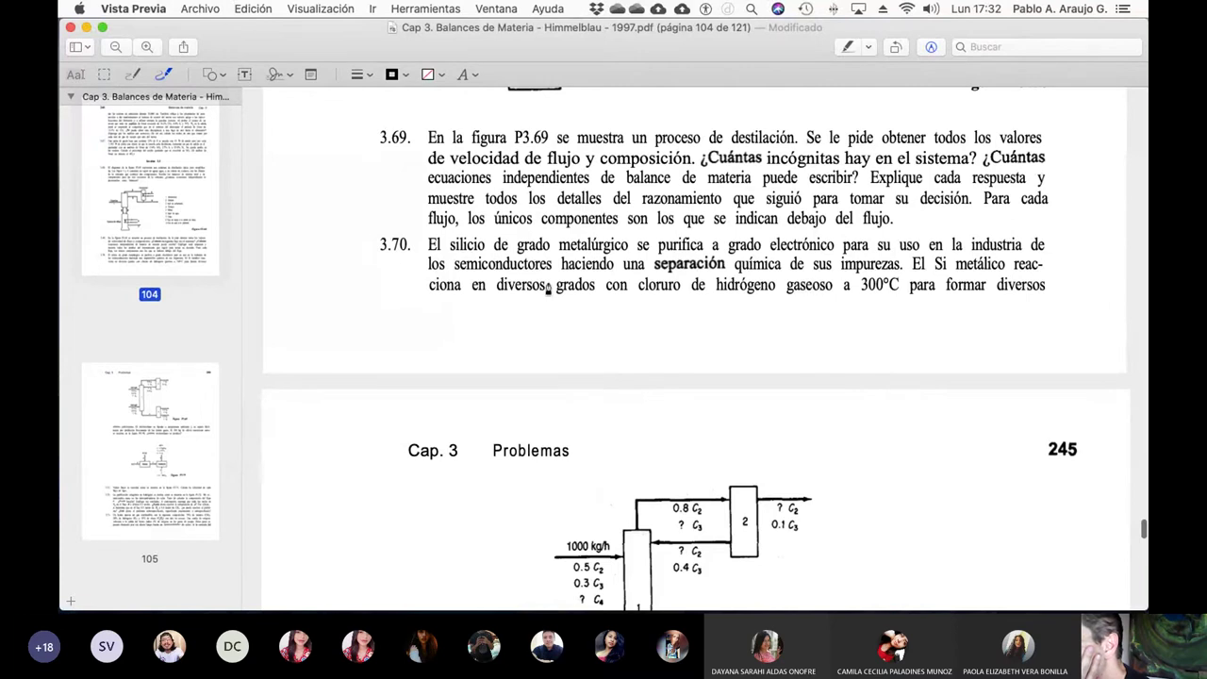
scroll(800, 298, up, 10)
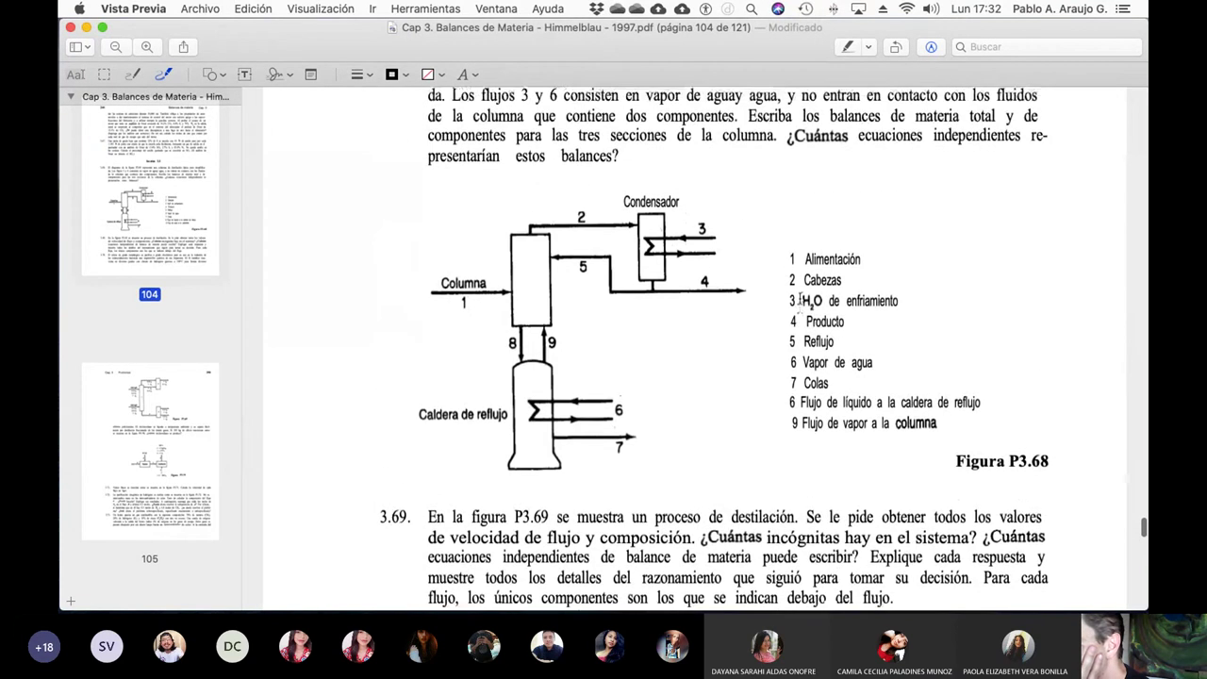
scroll(799, 298, up, 10)
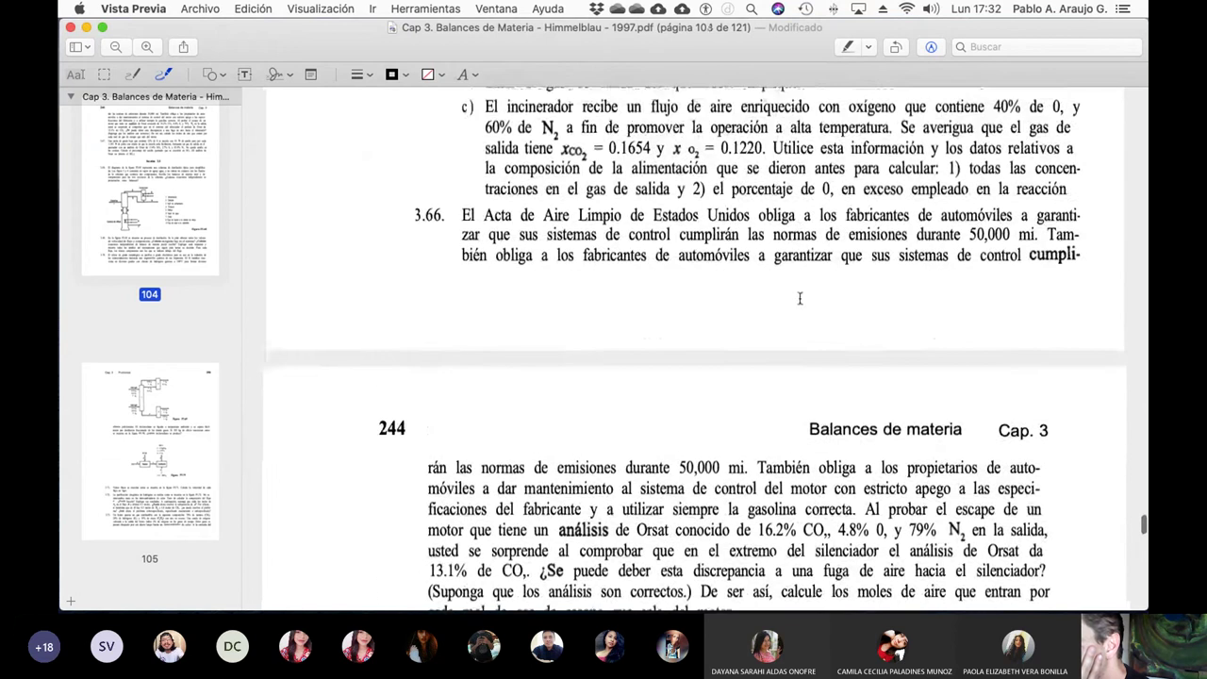
scroll(799, 298, up, 12)
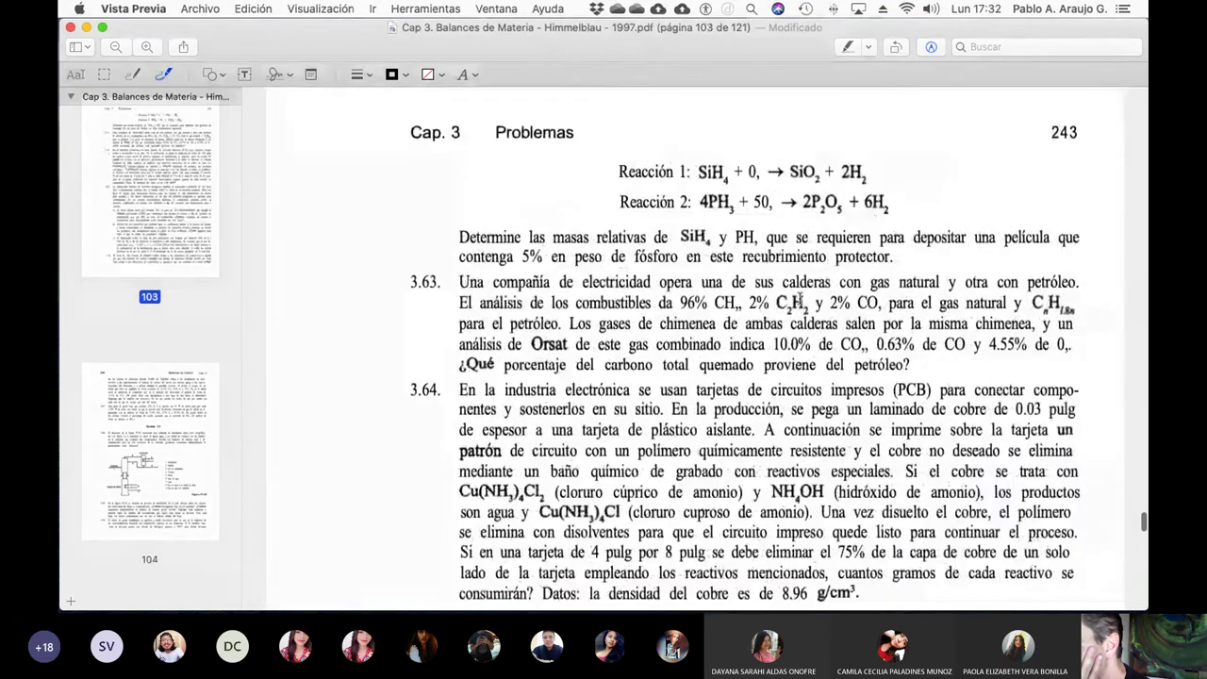
scroll(799, 298, up, 12)
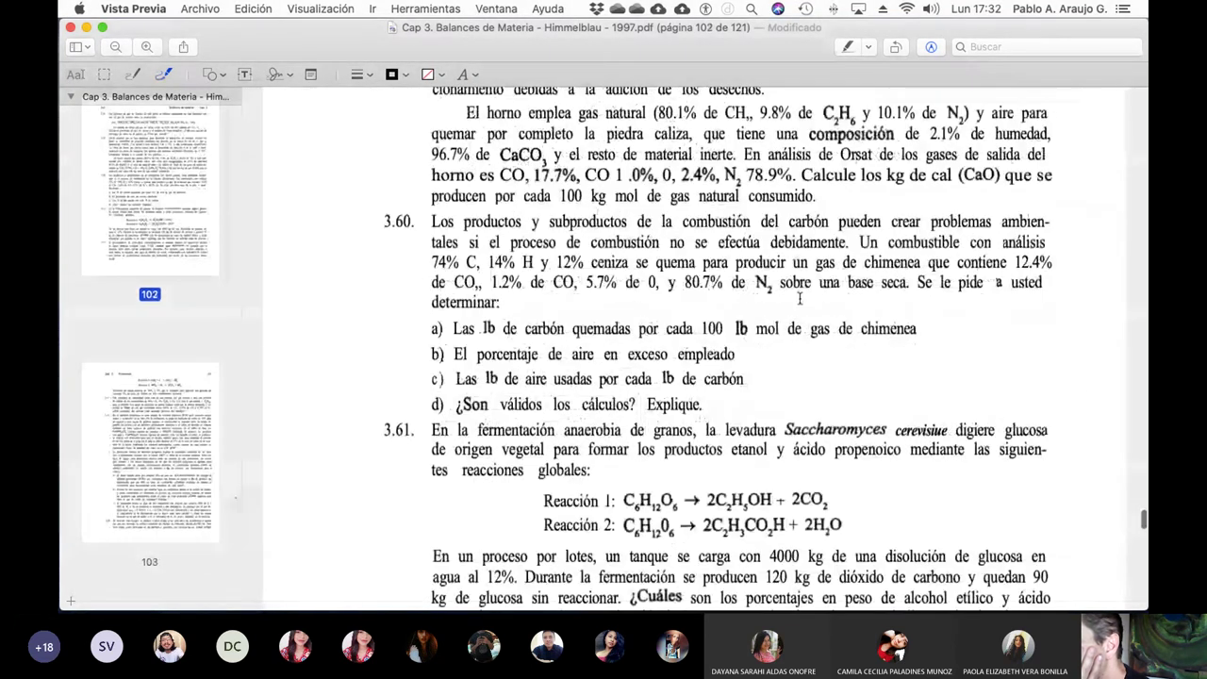
scroll(800, 298, up, 6)
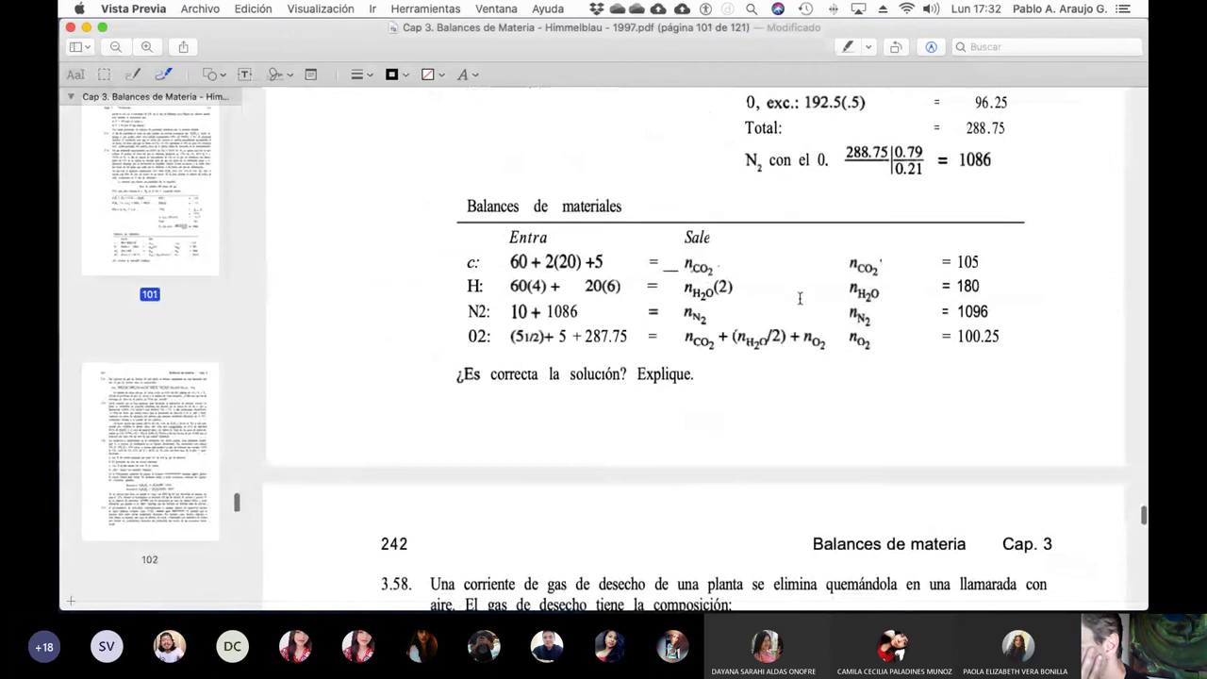
Step: Examine problem 3.57 on burning a gas with 50% excess air and its student solution, hiding the sidebar for a larger view
scroll(799, 298, up, 12)
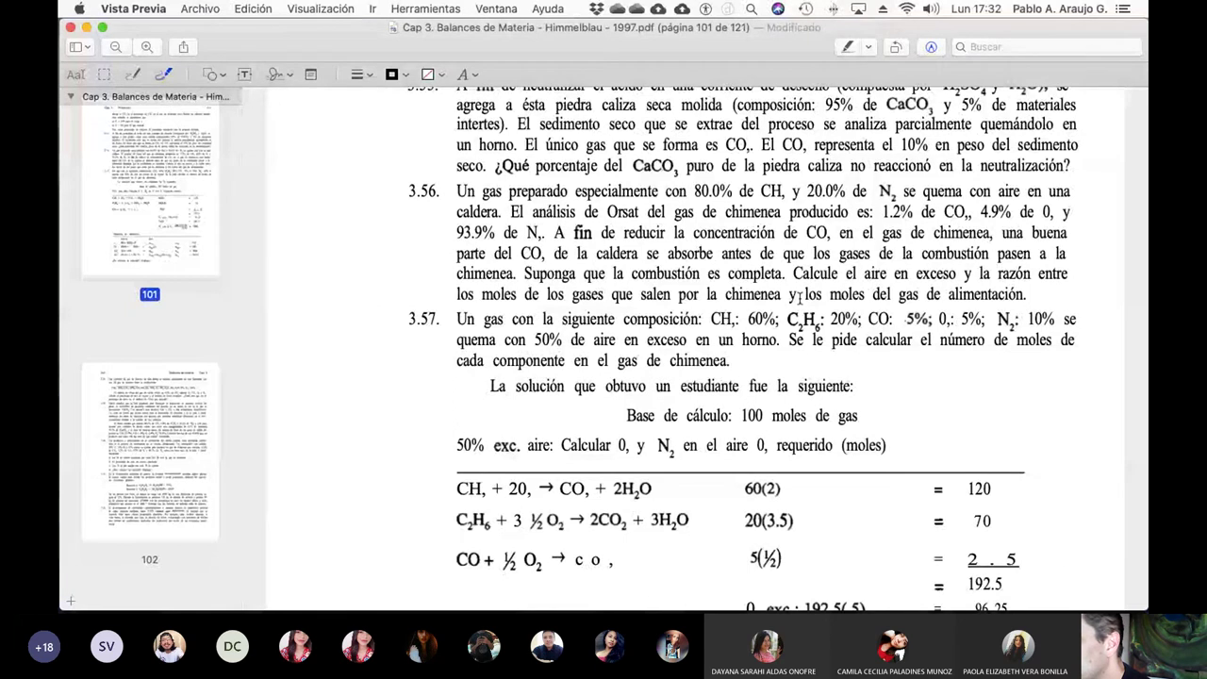
scroll(799, 298, down, 11)
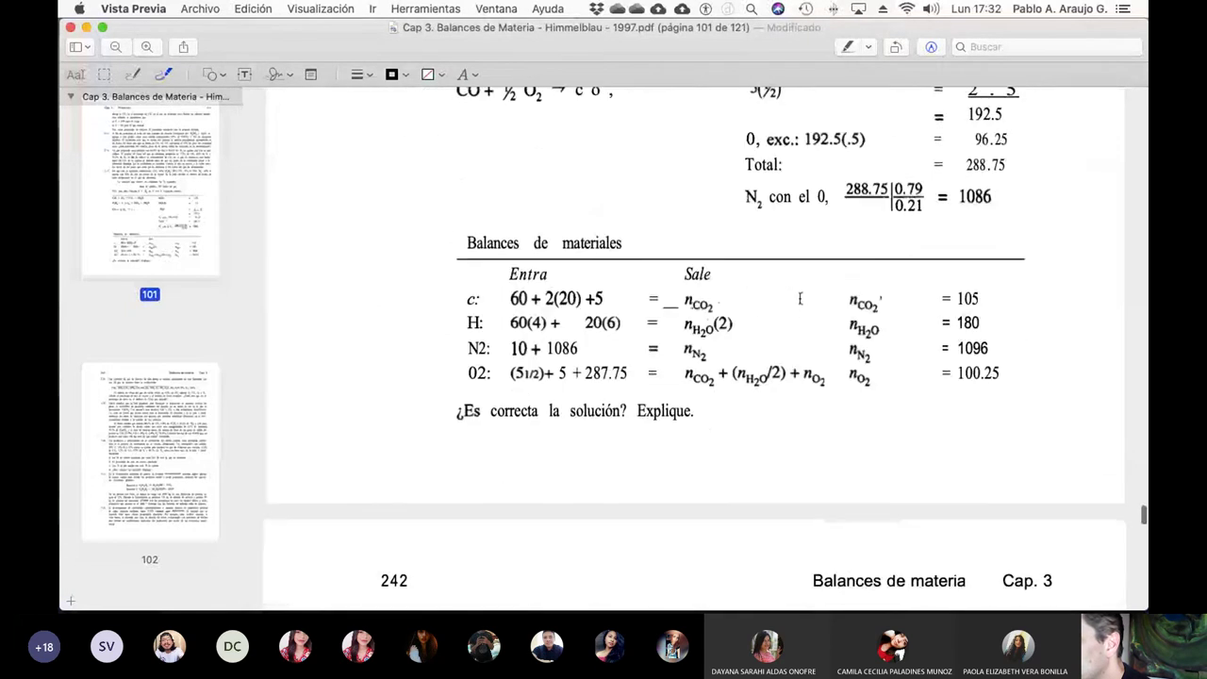
scroll(799, 298, up, 7)
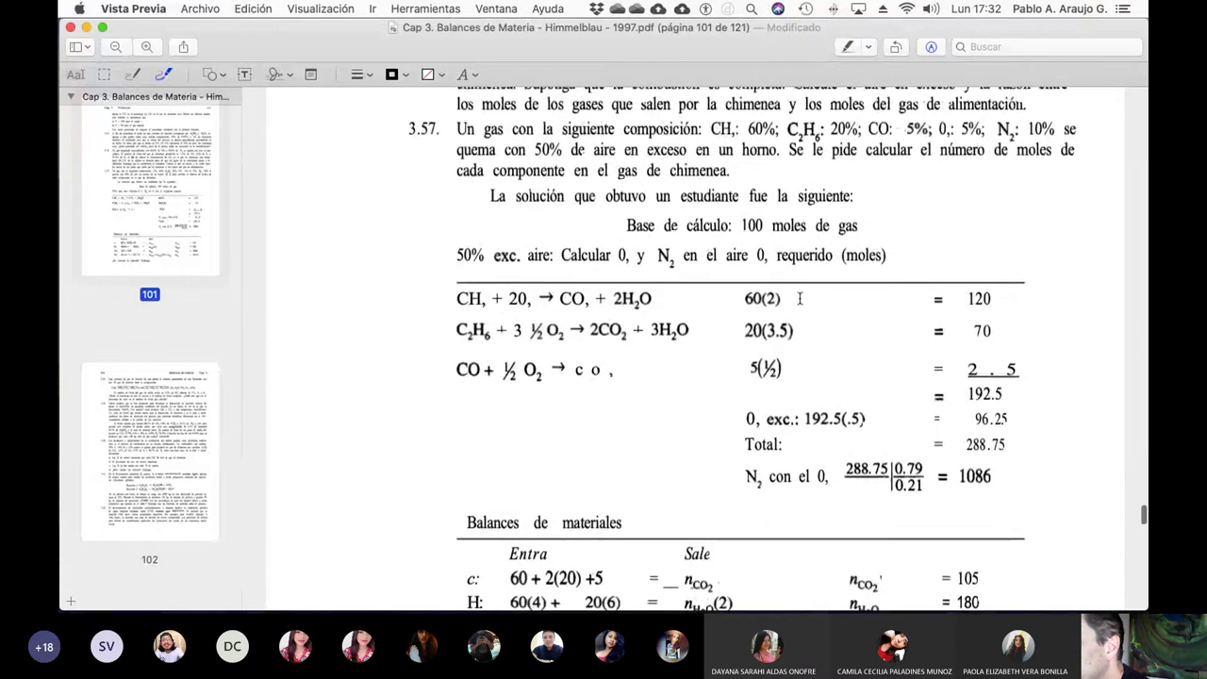
scroll(799, 298, up, 4)
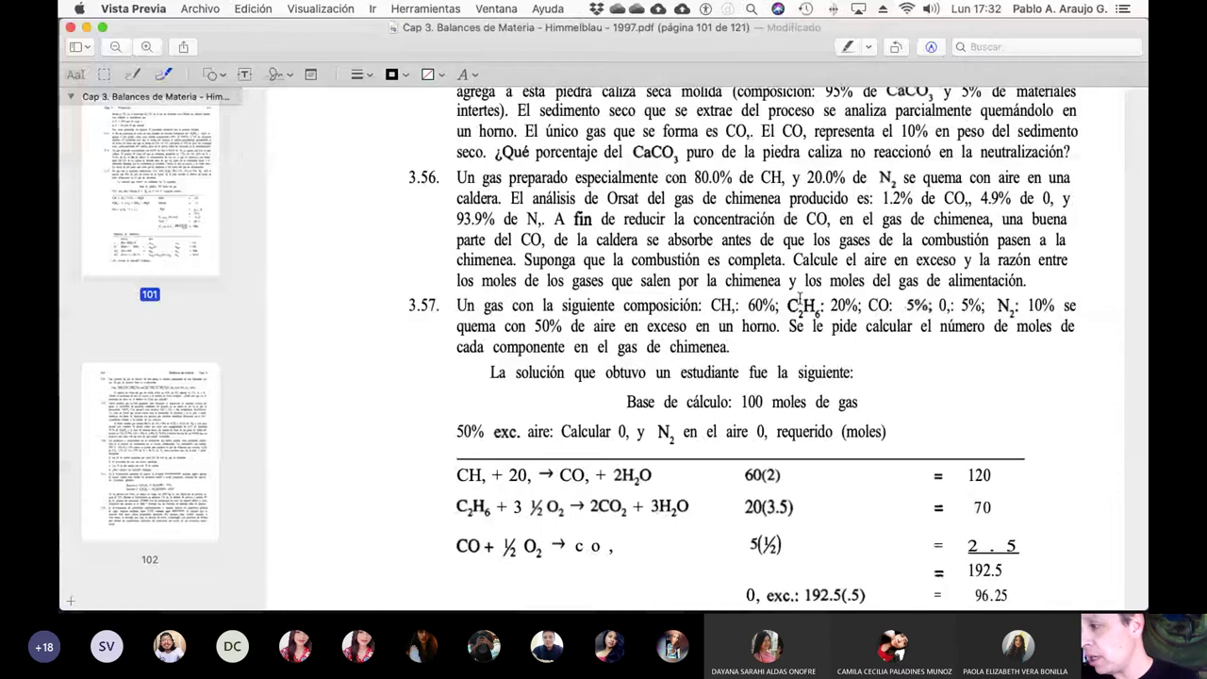
click(87, 45)
click(95, 66)
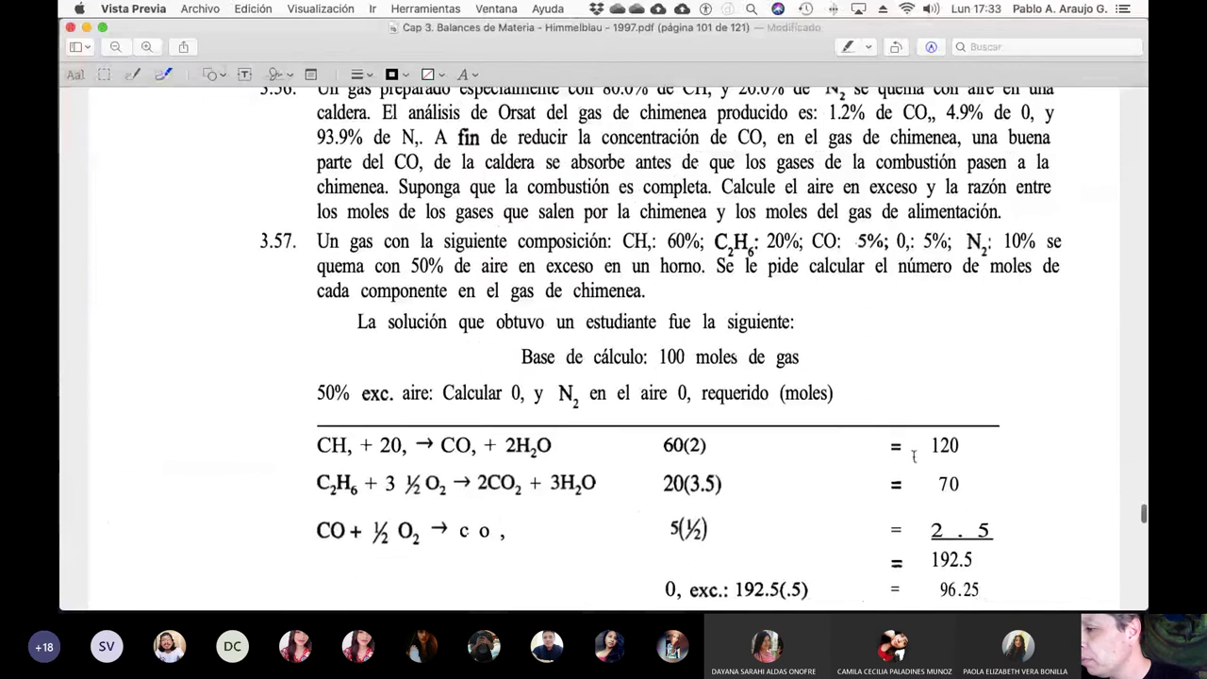
scroll(838, 481, down, 3)
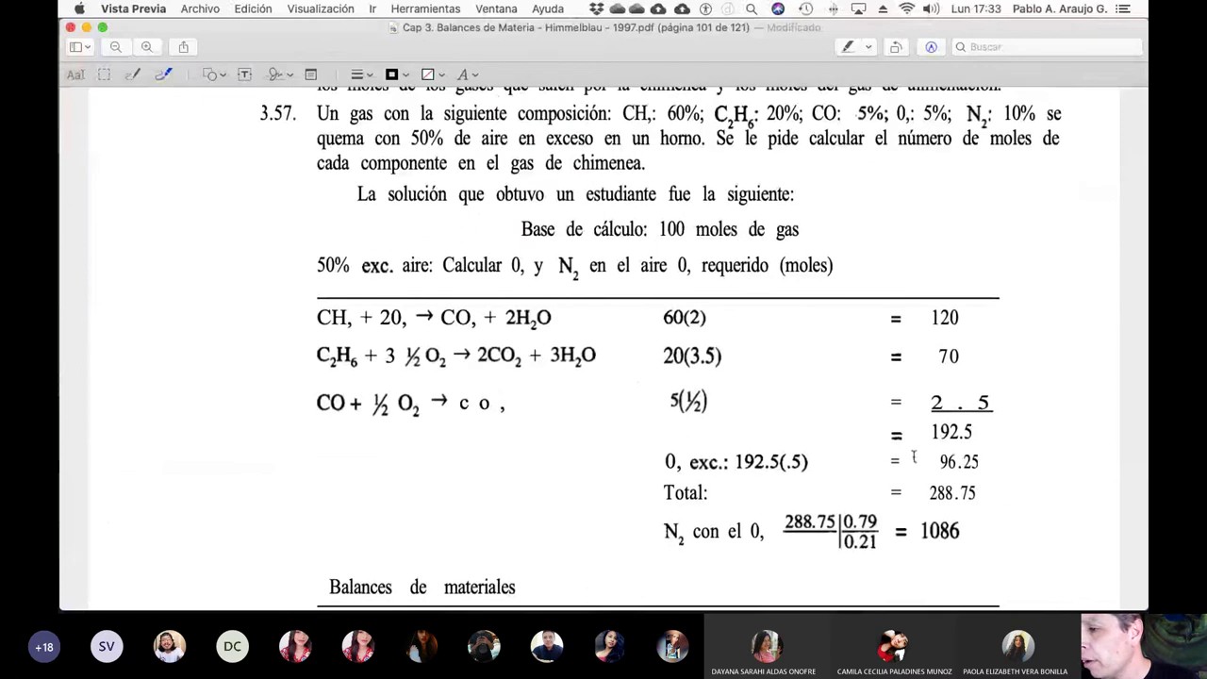
scroll(912, 460, up, 2)
scroll(913, 456, up, 2)
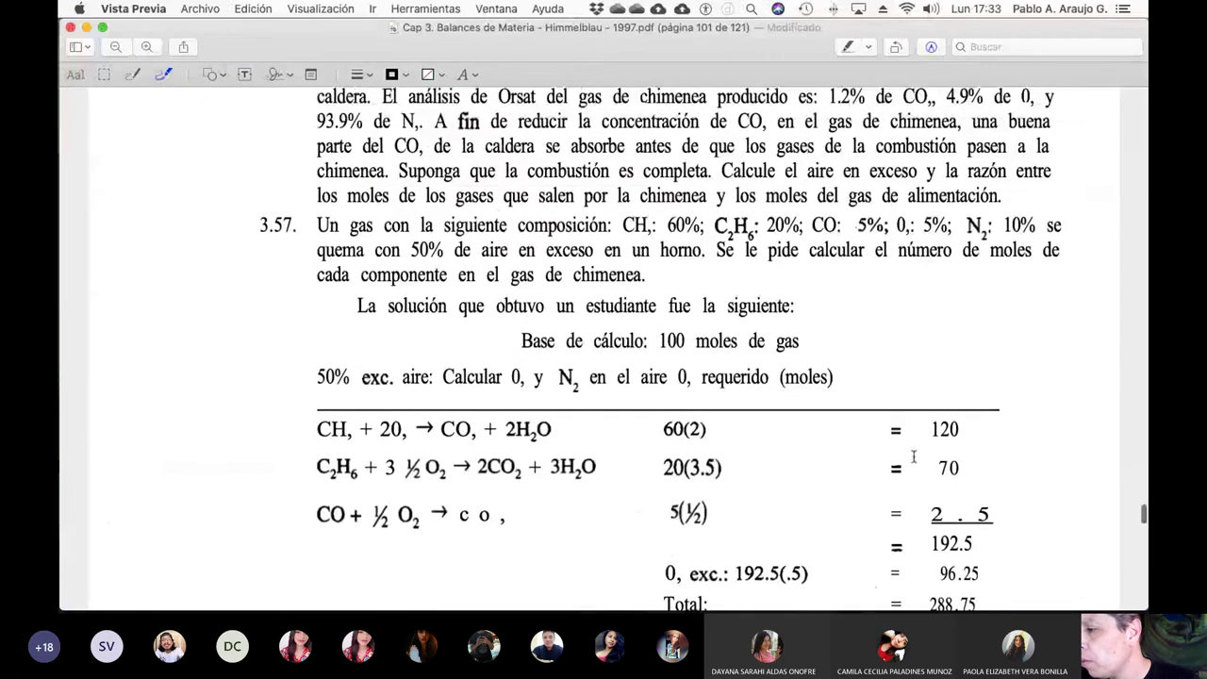
scroll(913, 456, down, 1)
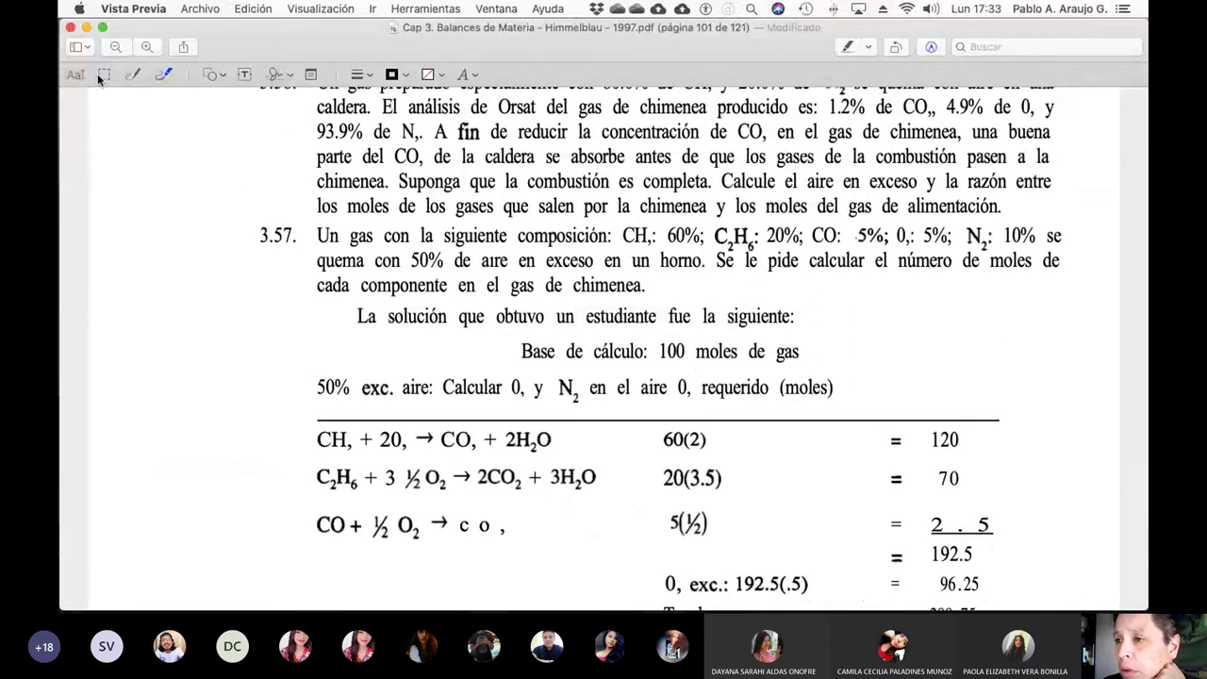
Step: Copy the area from the problem 3.57 statement through the 50% excess air line, and switch to the Excel exercises workbook
drag(249, 213, 1070, 412)
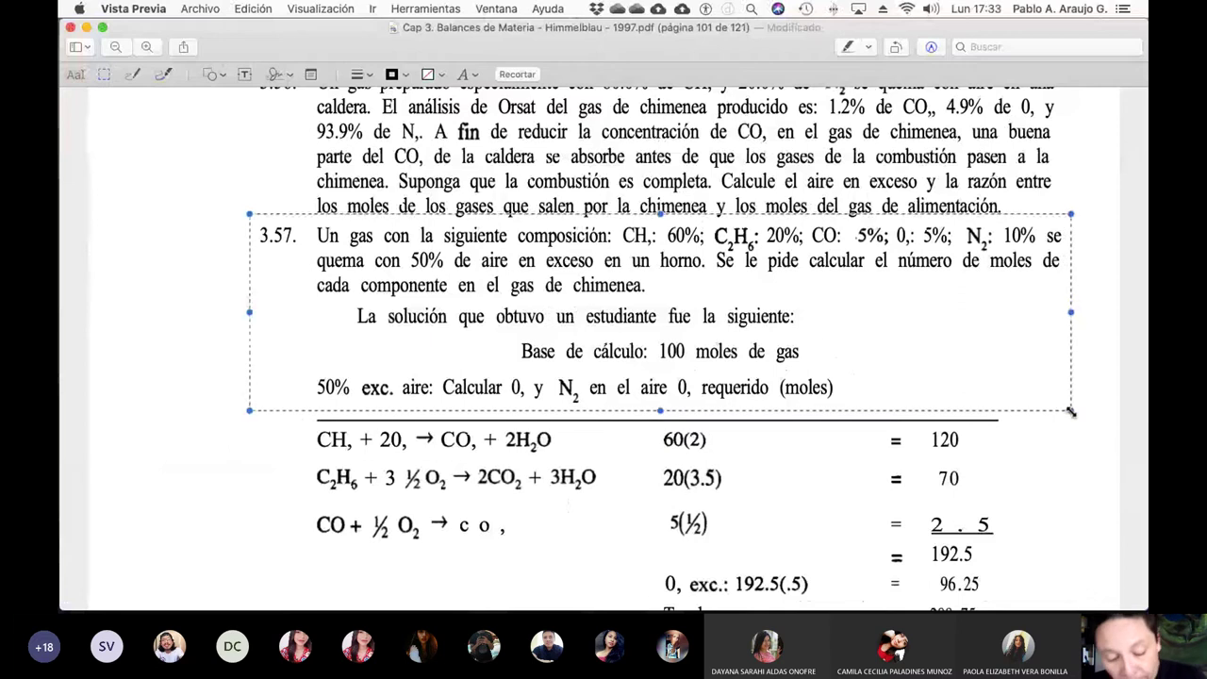
key(super+c)
key(super+Tab)
key(super+Tab)
key(super+Tab)
key(super+Tab)
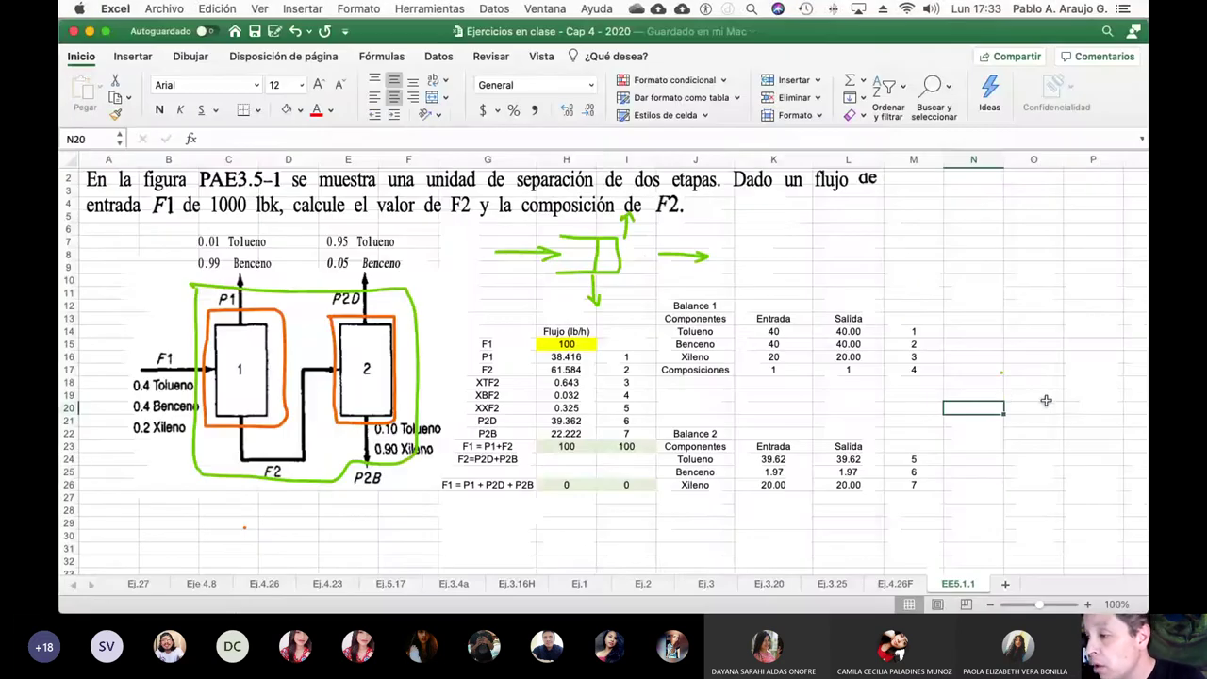
Step: Add a new sheet after EE5.1.1 and name it Ej3.57H
click(1005, 583)
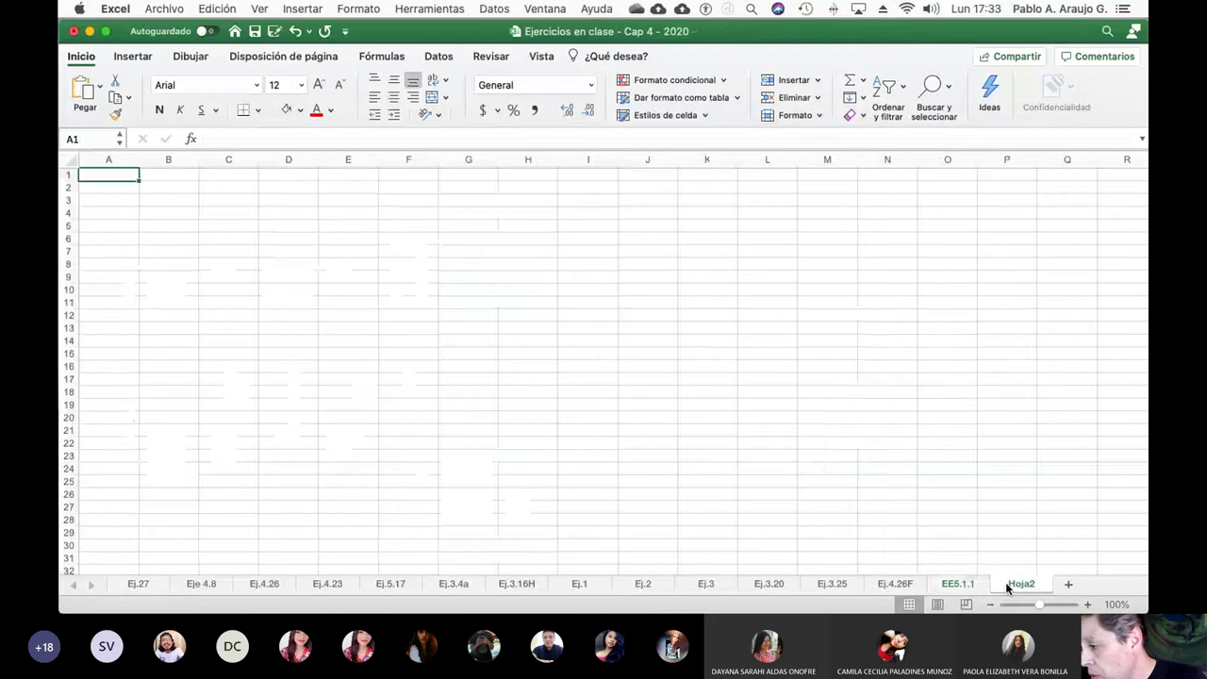
right_click(1018, 584)
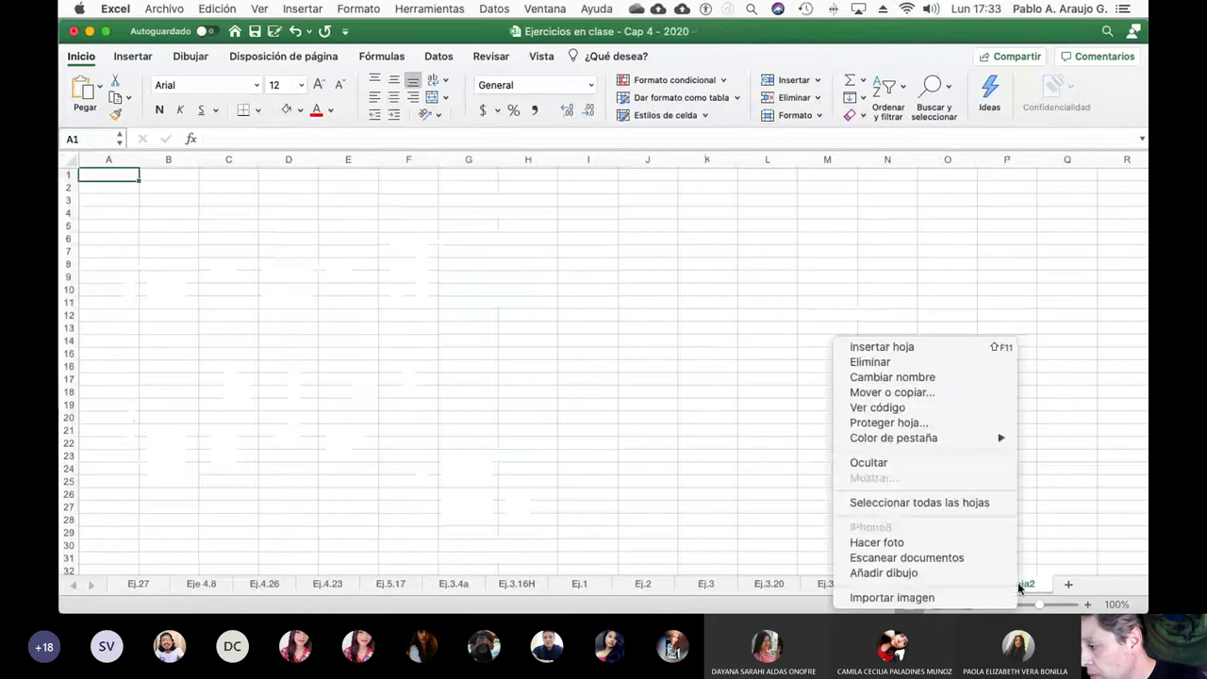
click(903, 379)
text(Ej)
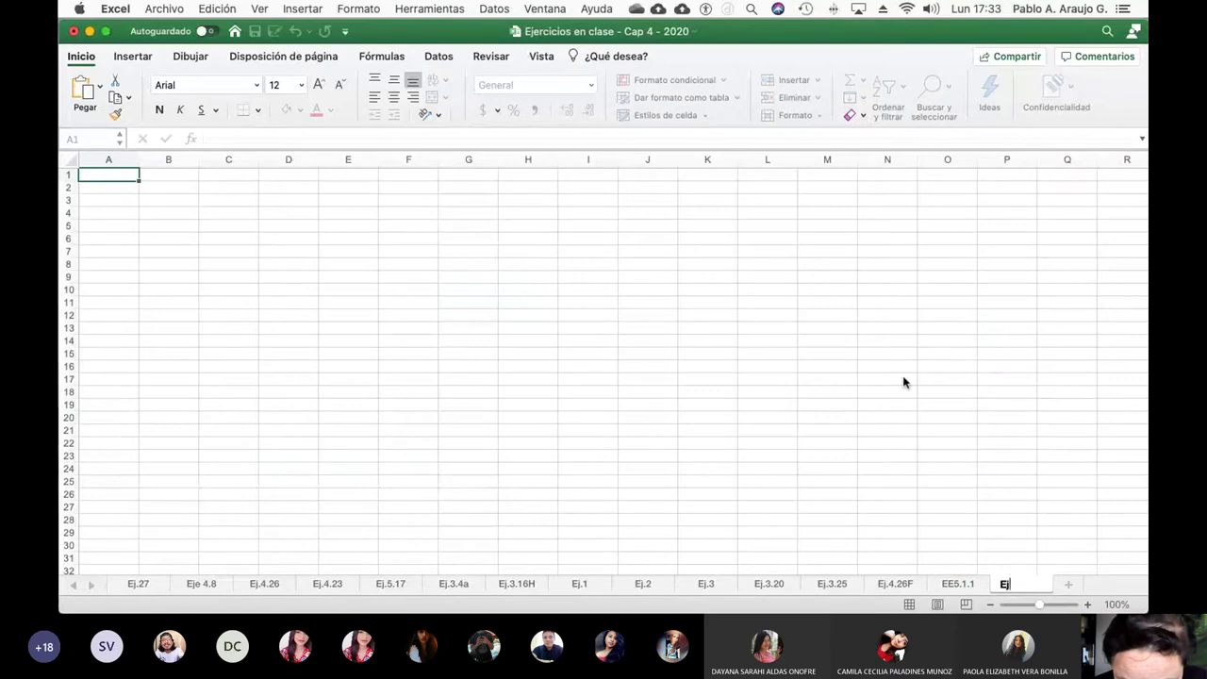
text(3.57H)
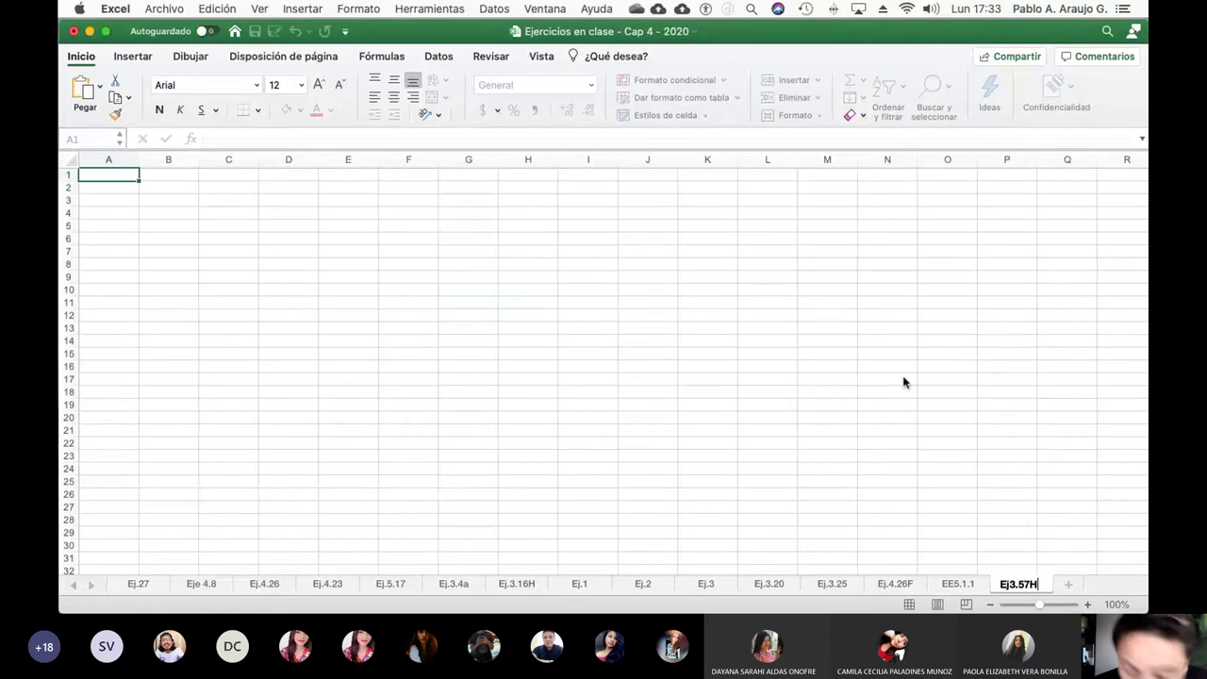
key(Return)
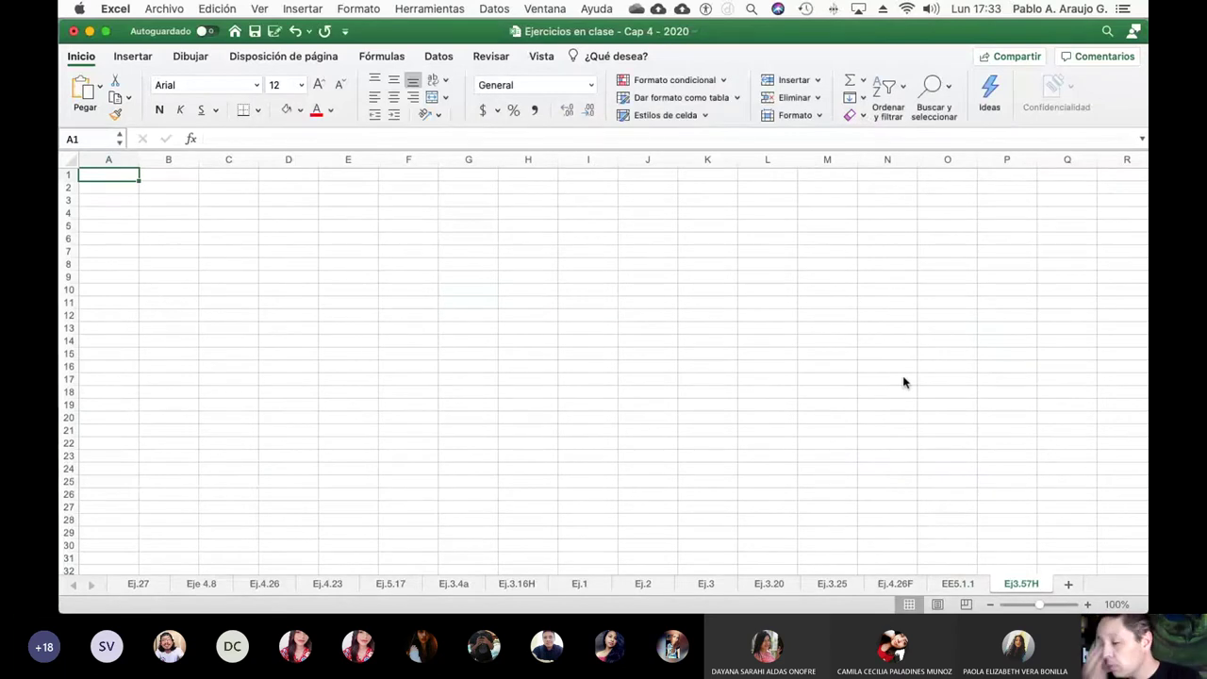
Step: Paste the copied problem statement at the start of the sheet, enlarge it to reach column J, and save the workbook
key(super+v)
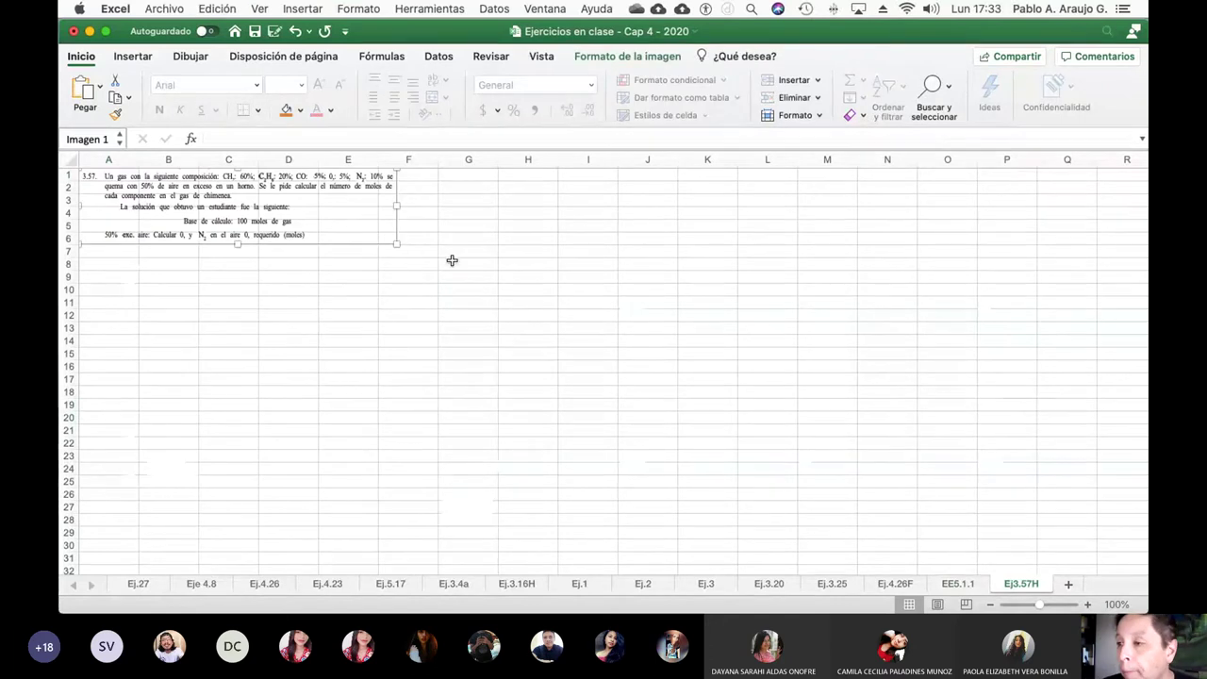
drag(395, 244, 577, 310)
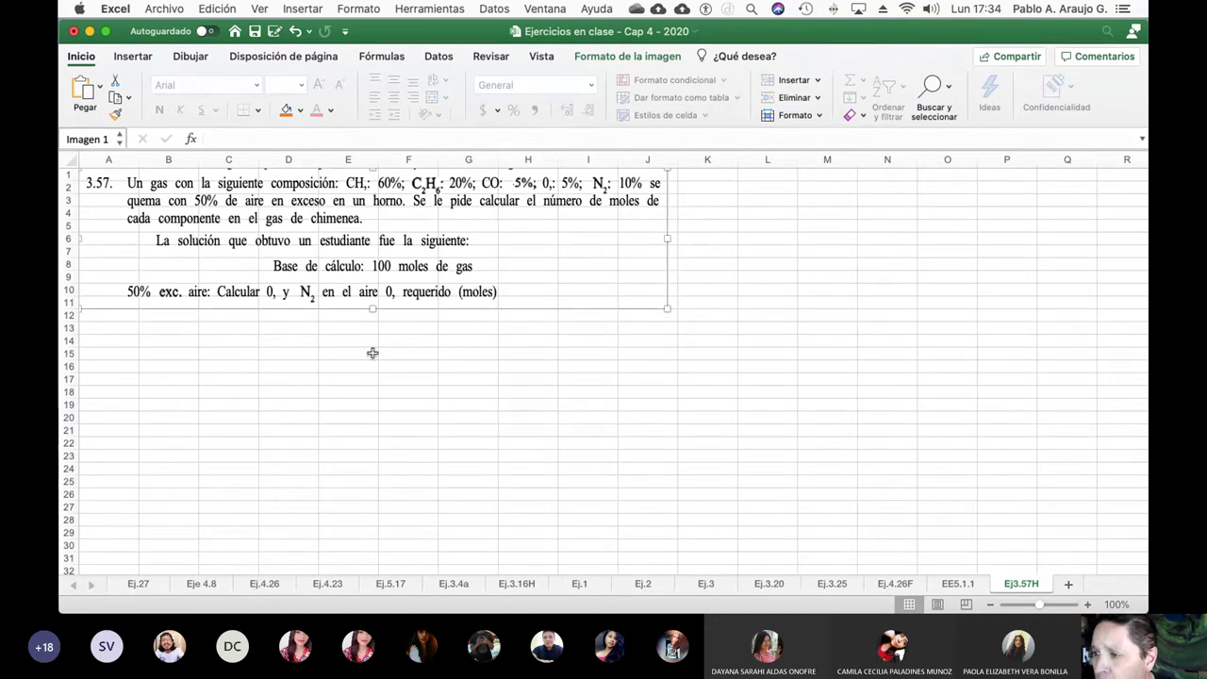
click(406, 367)
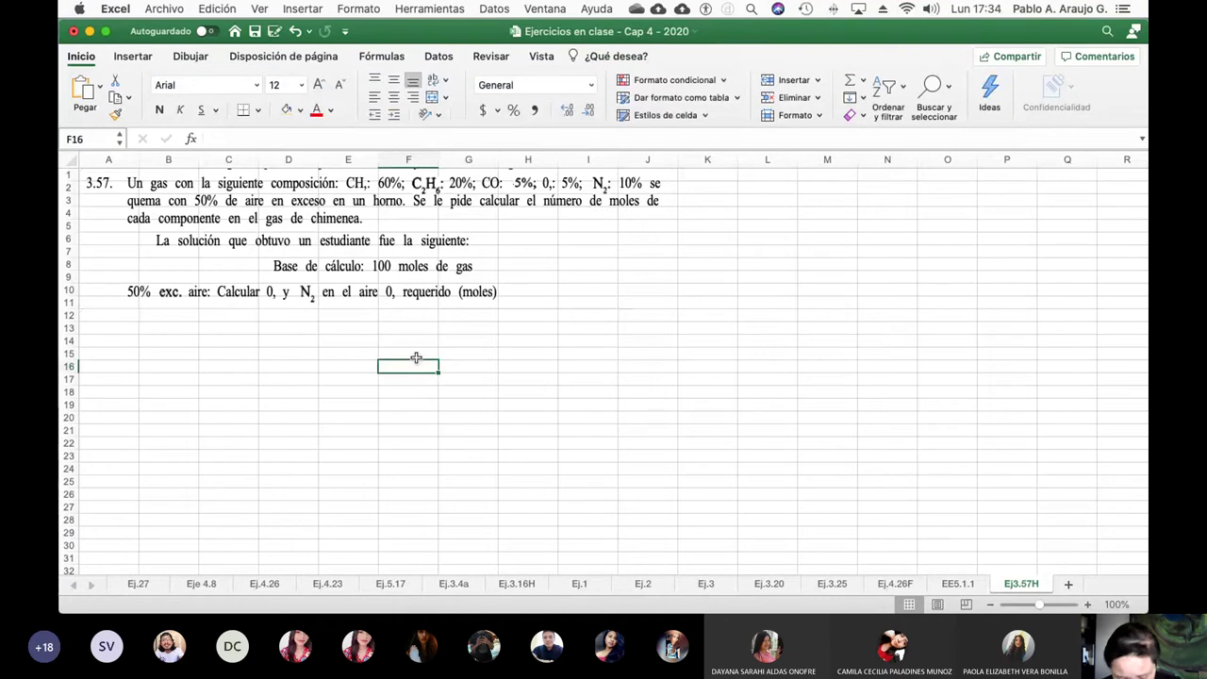
click(254, 32)
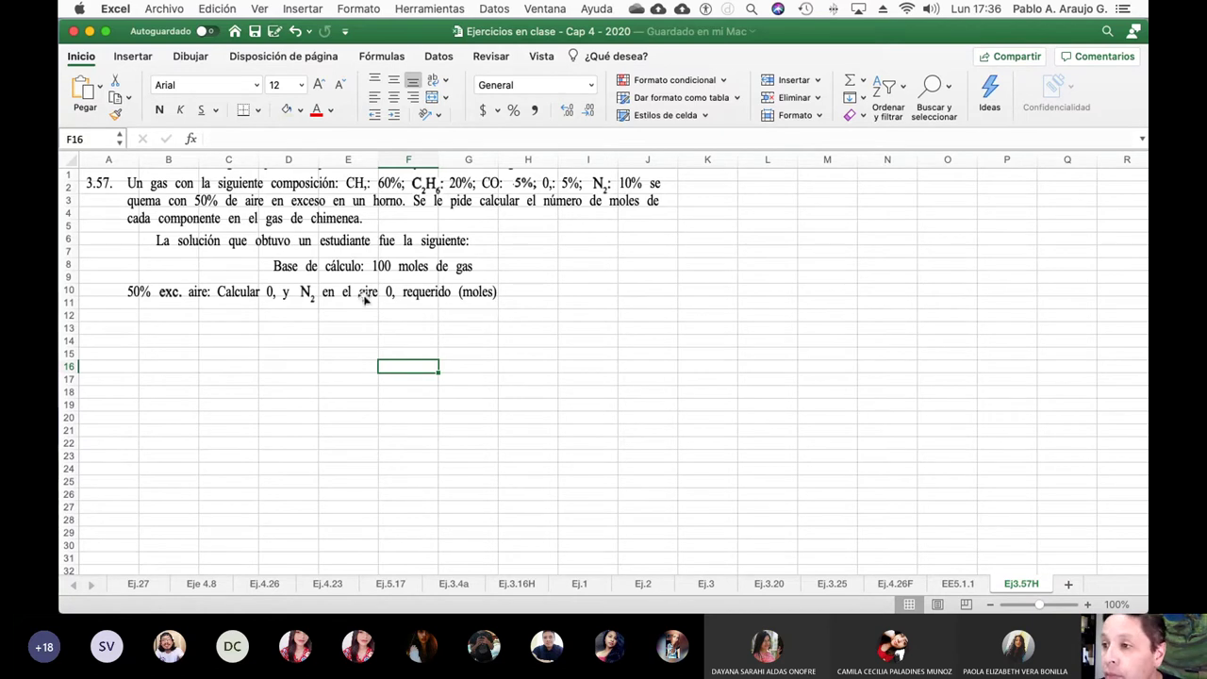
click(323, 243)
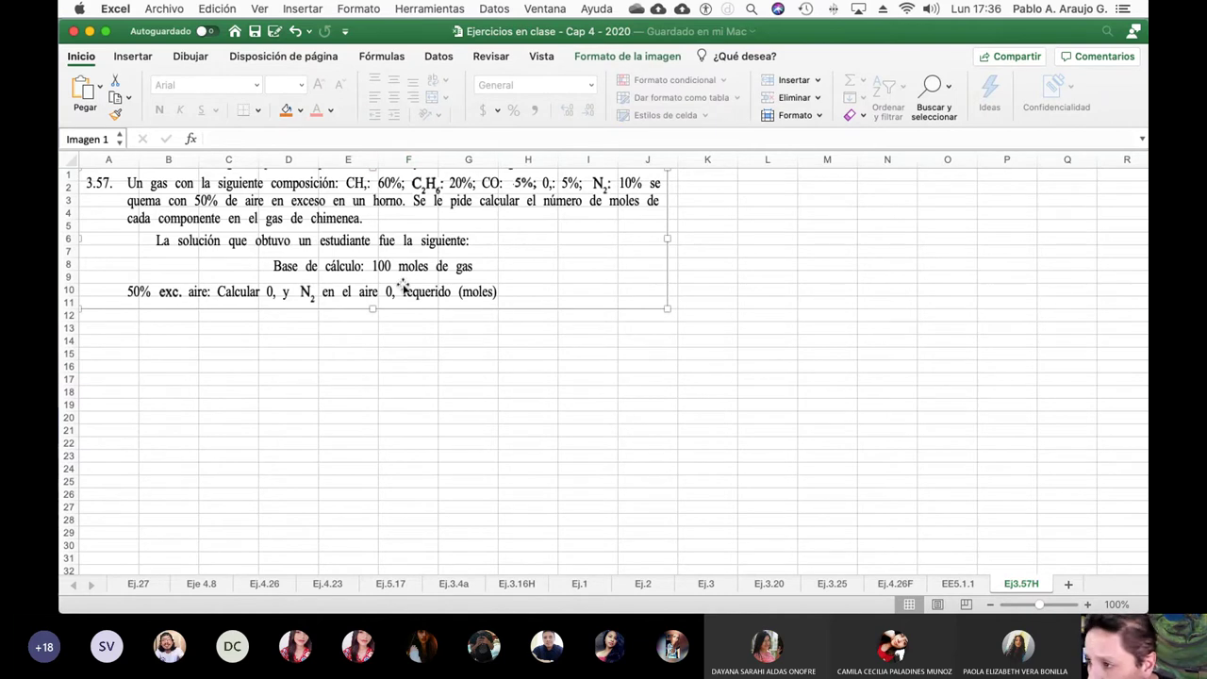
Step: Start the gas composition table in C14 with the heading GAS and list CH4 as the first component beneath it
key(super+Tab)
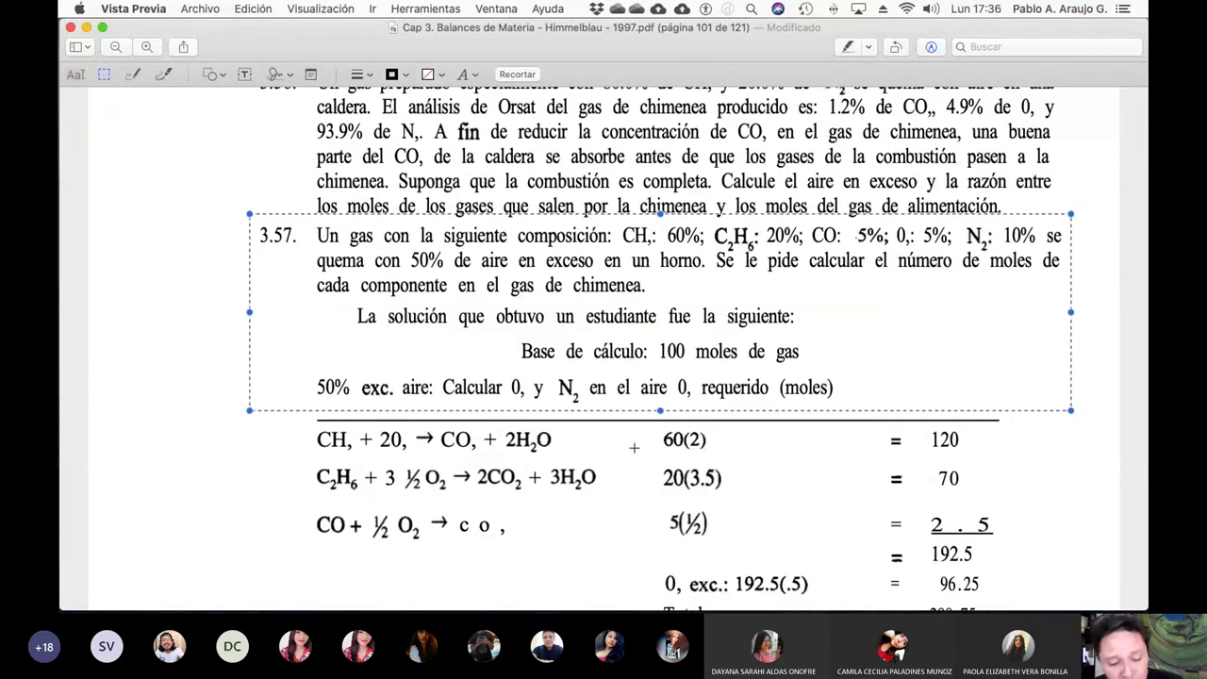
key(super+Tab)
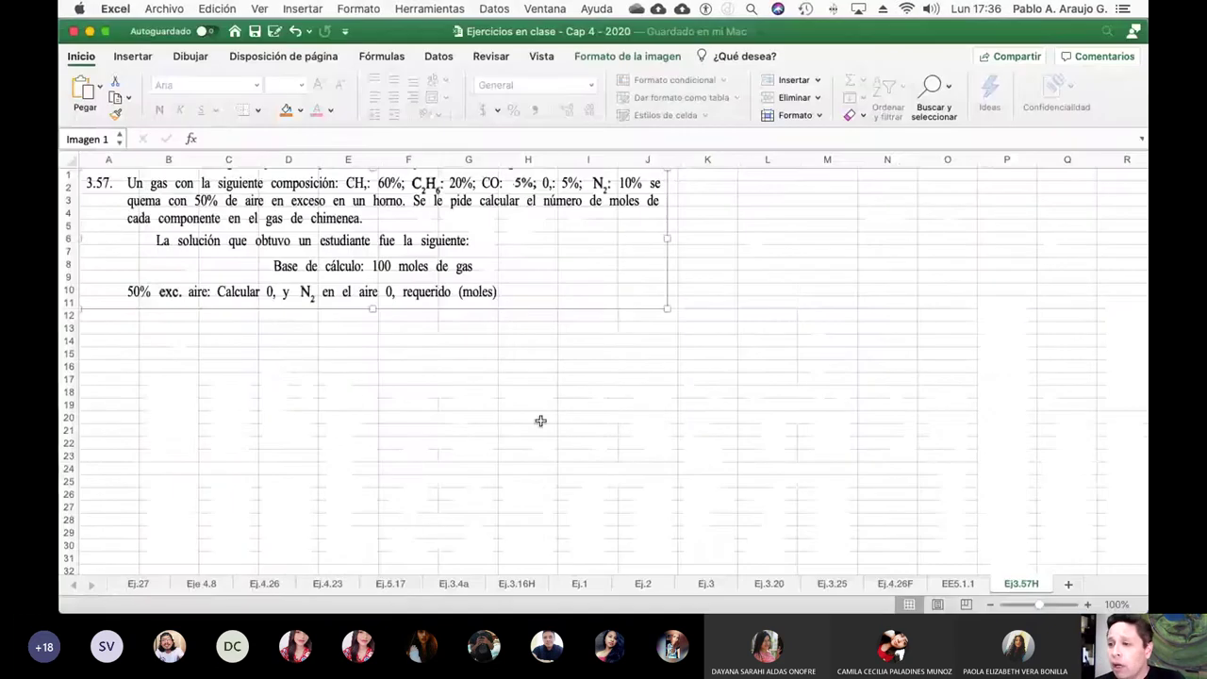
click(274, 353)
click(237, 339)
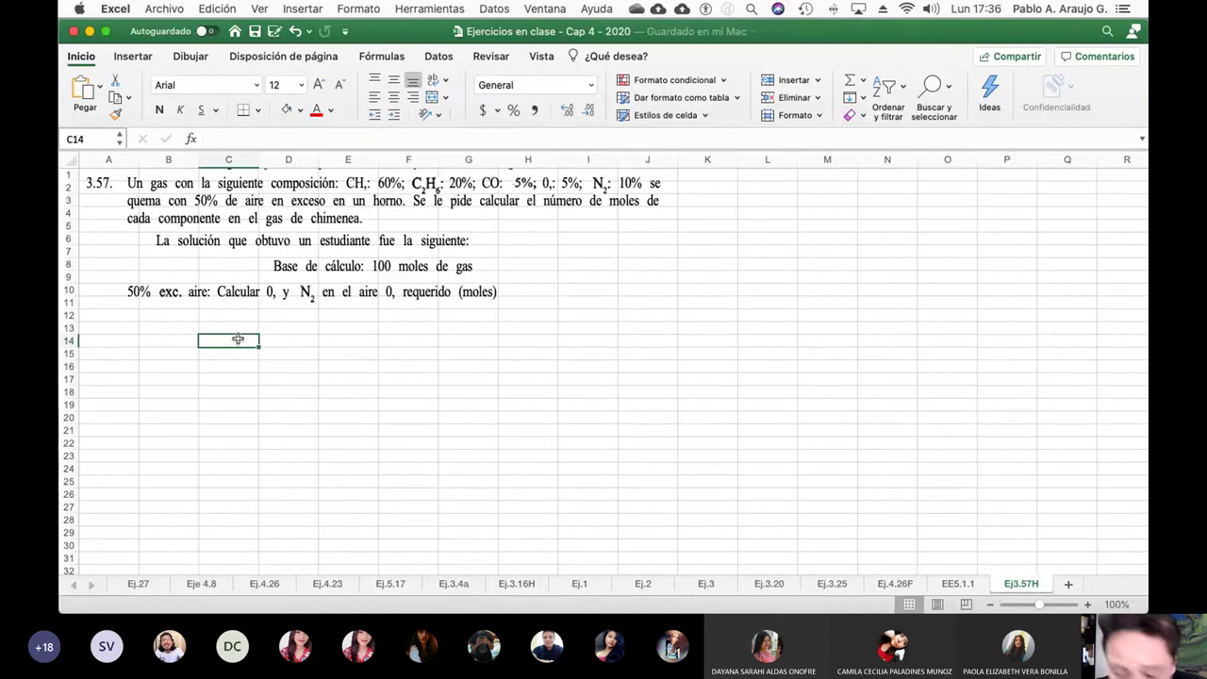
text(GAS)
key(Return)
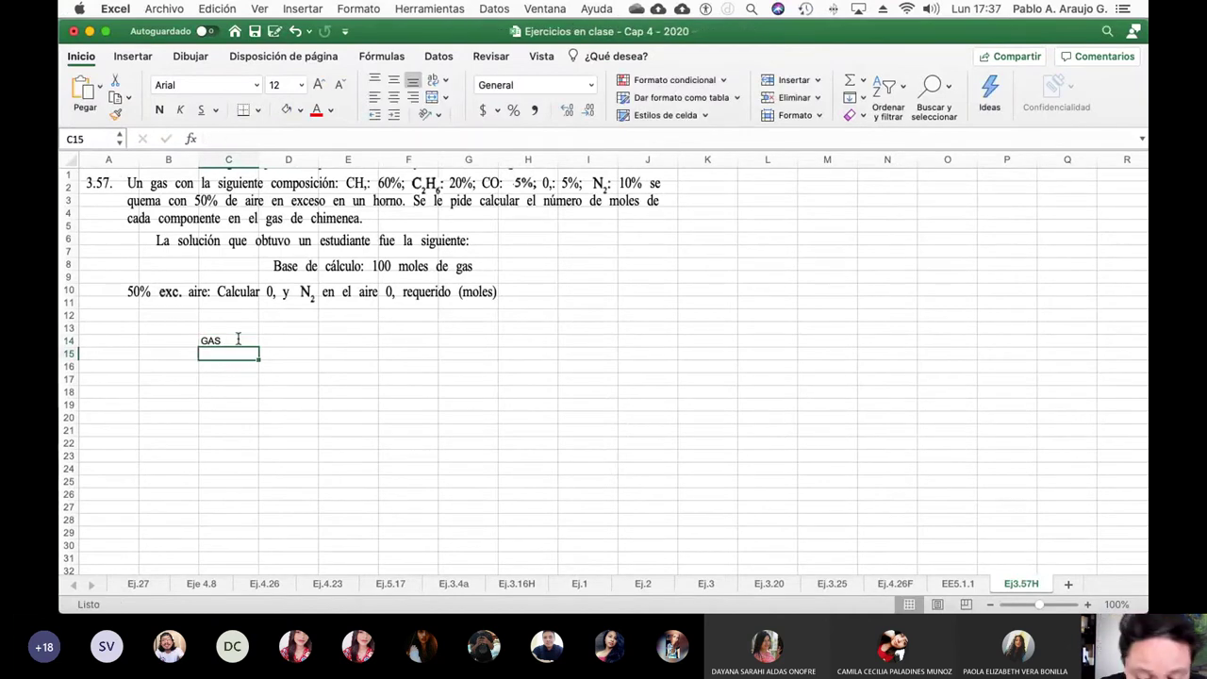
text(CH4)
key(Return)
Step: Head the column beside GAS with % and enter 0.6 as the CH4 fraction
key(Right)
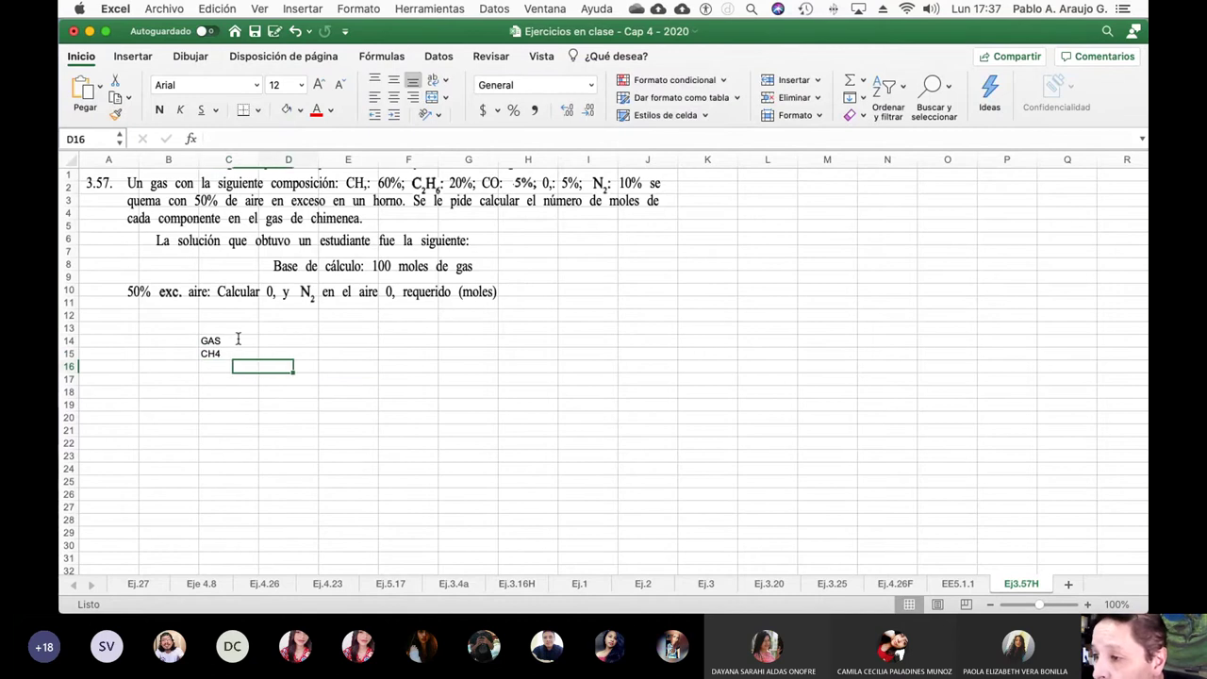
key(Right)
key(Left)
key(Up)
key(Up)
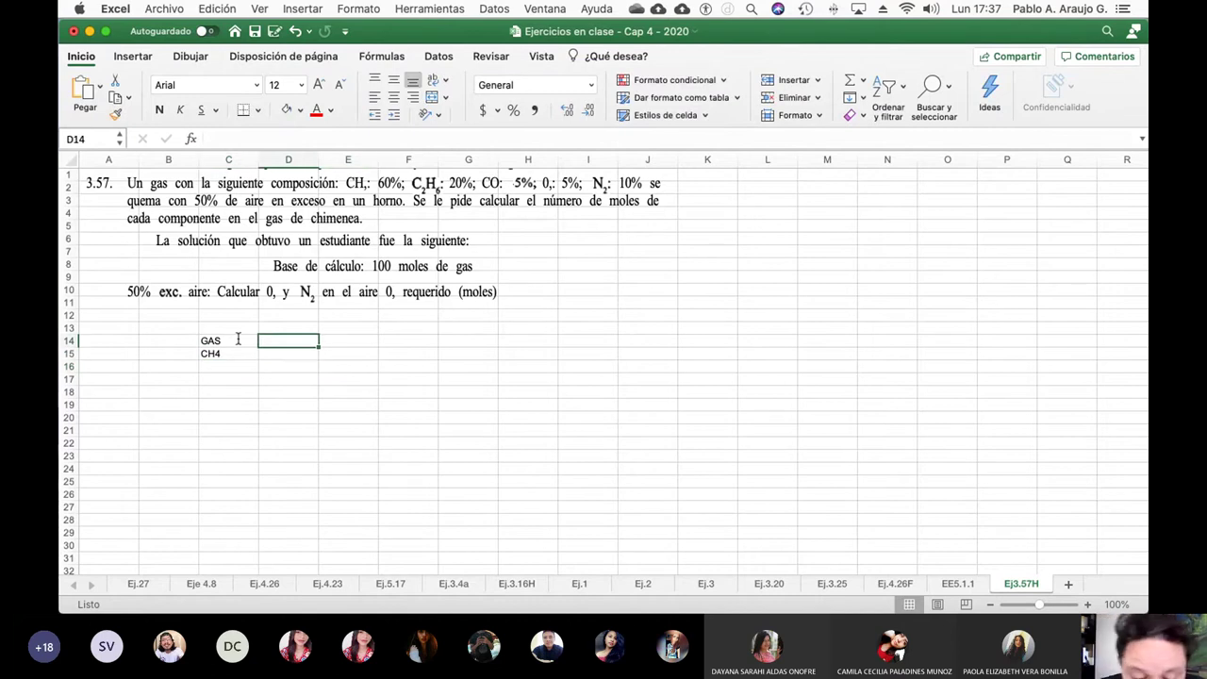
text(%)
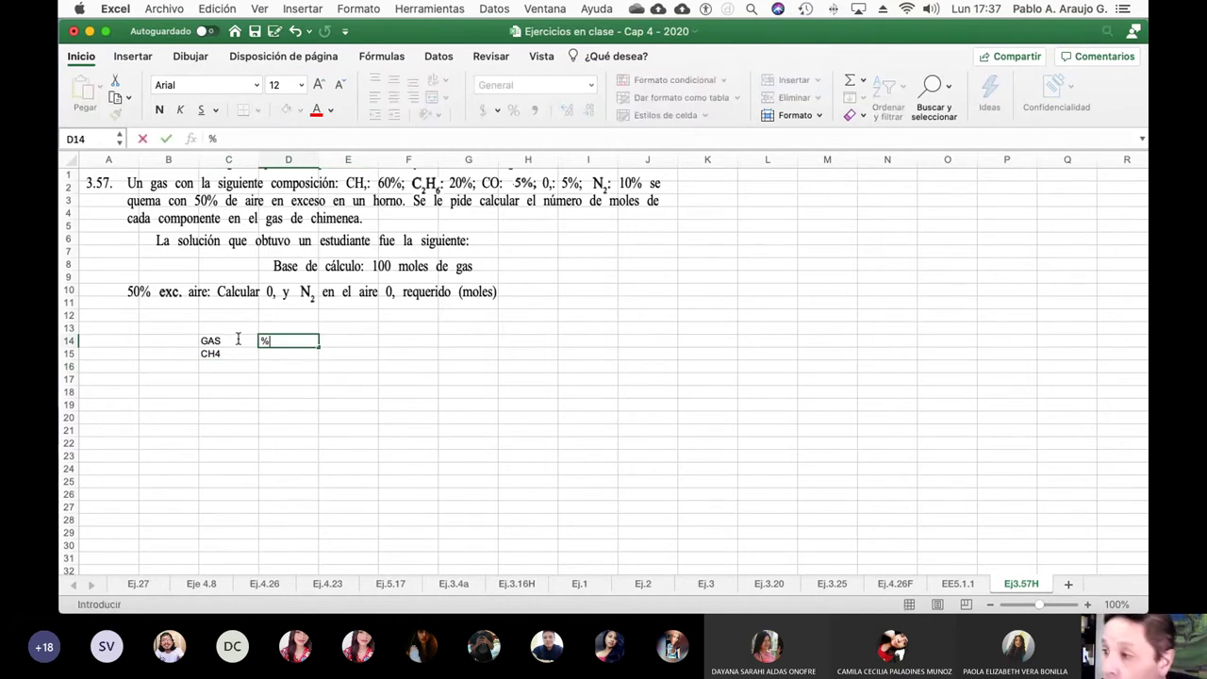
key(Return)
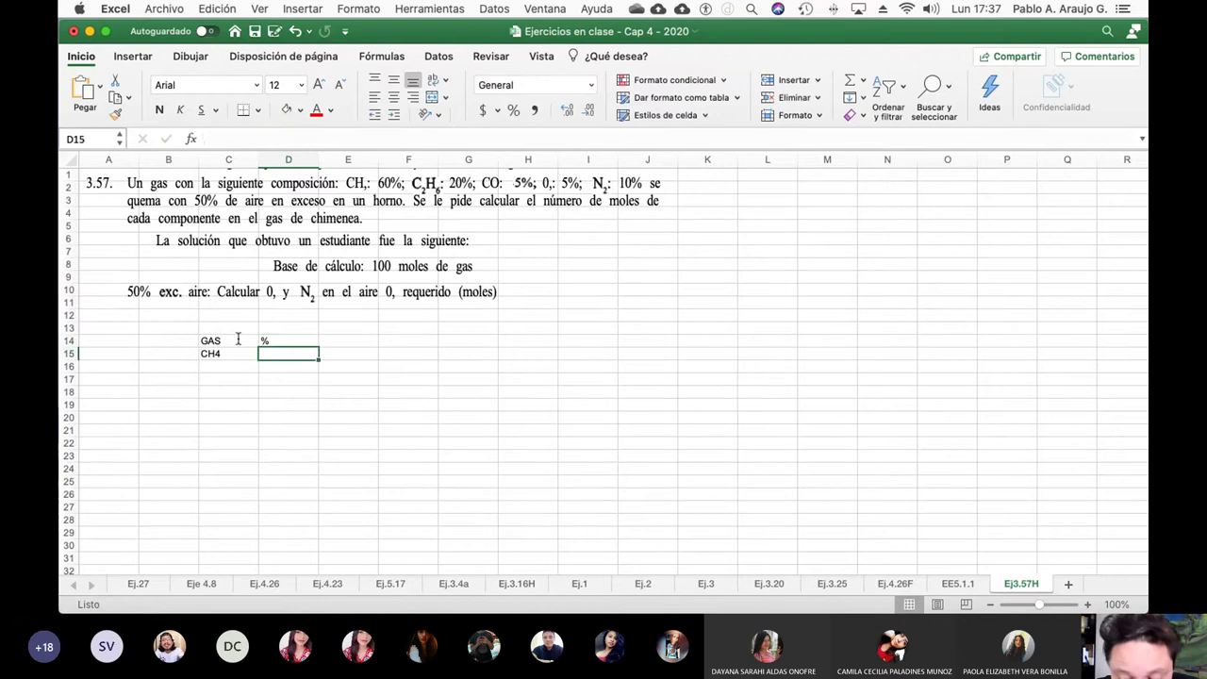
text(0.6)
key(Return)
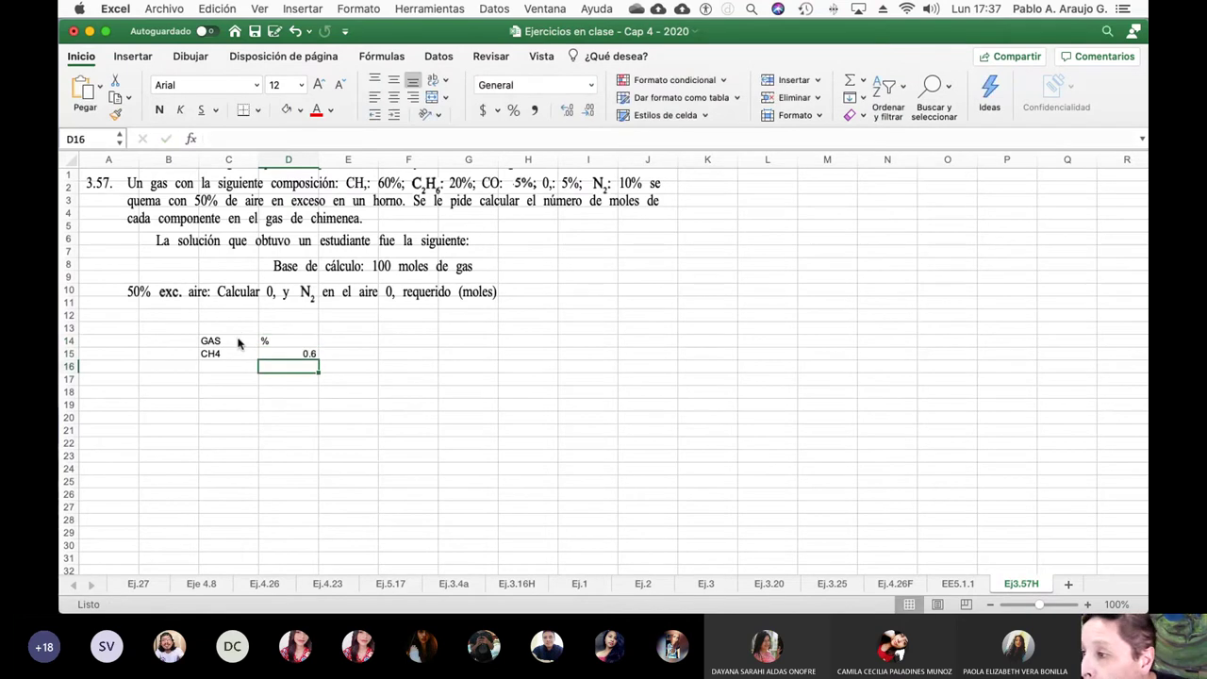
Step: Add C2H6 with a fraction of 0.2 and CO with 0.05 to the gas composition table
key(Left)
text(C2H6)
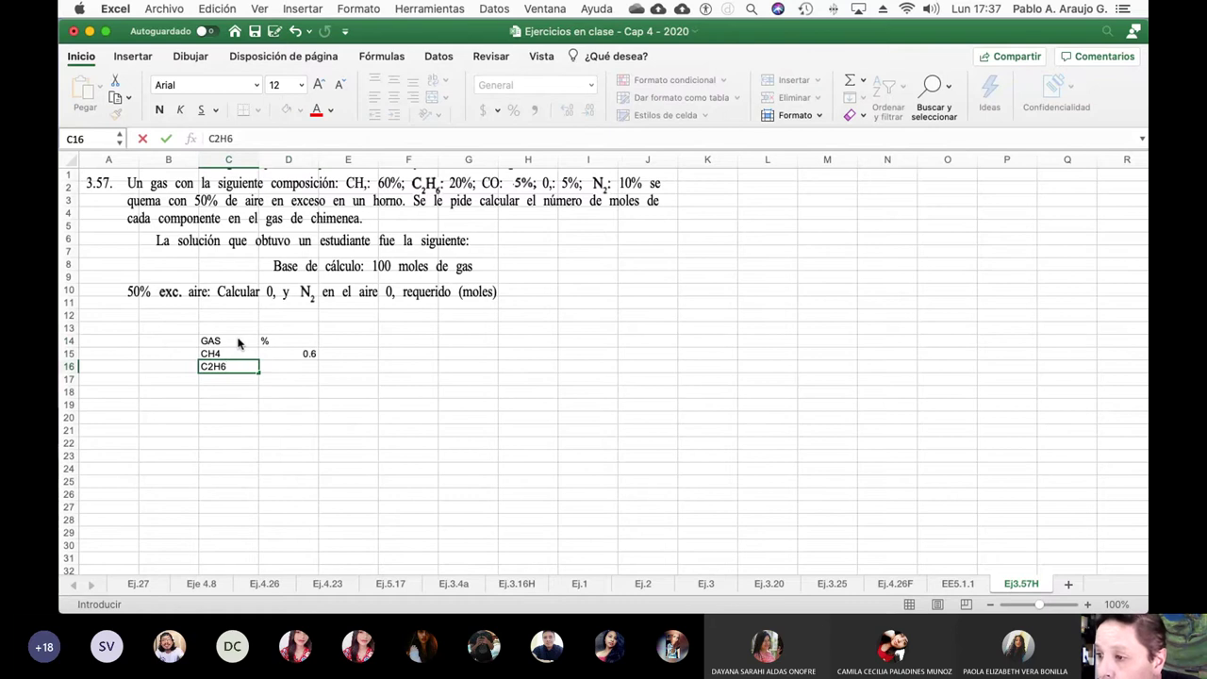
key(Tab)
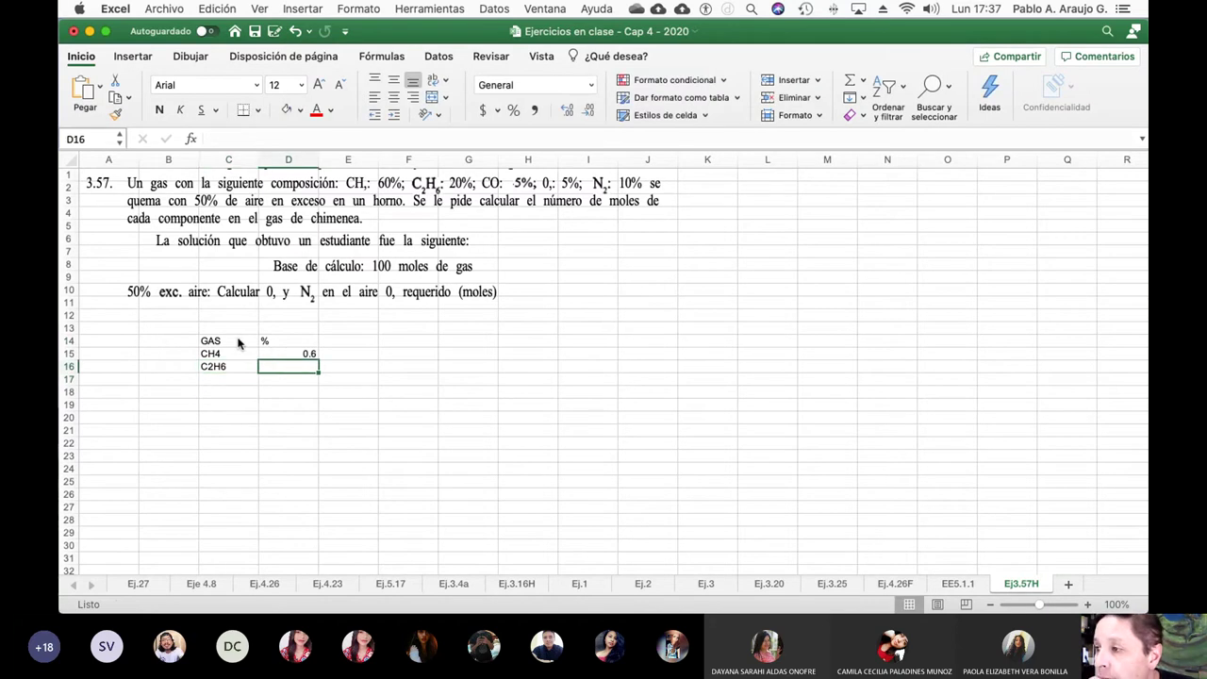
text(0.2)
key(Return)
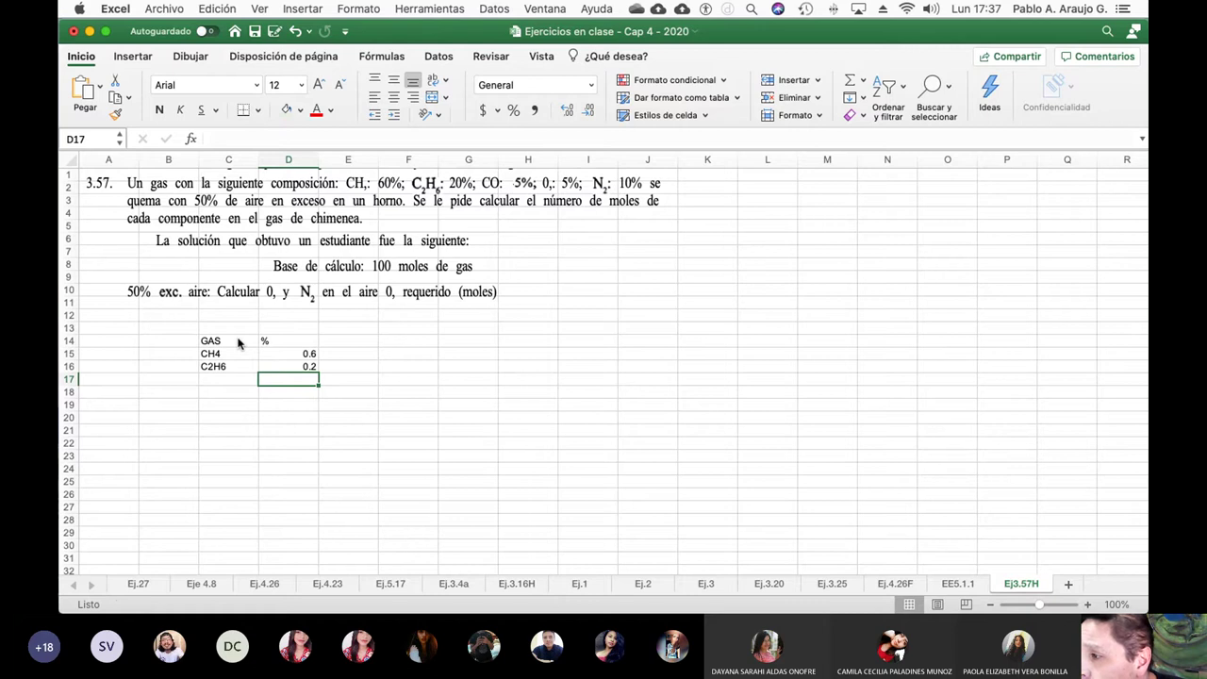
key(Left)
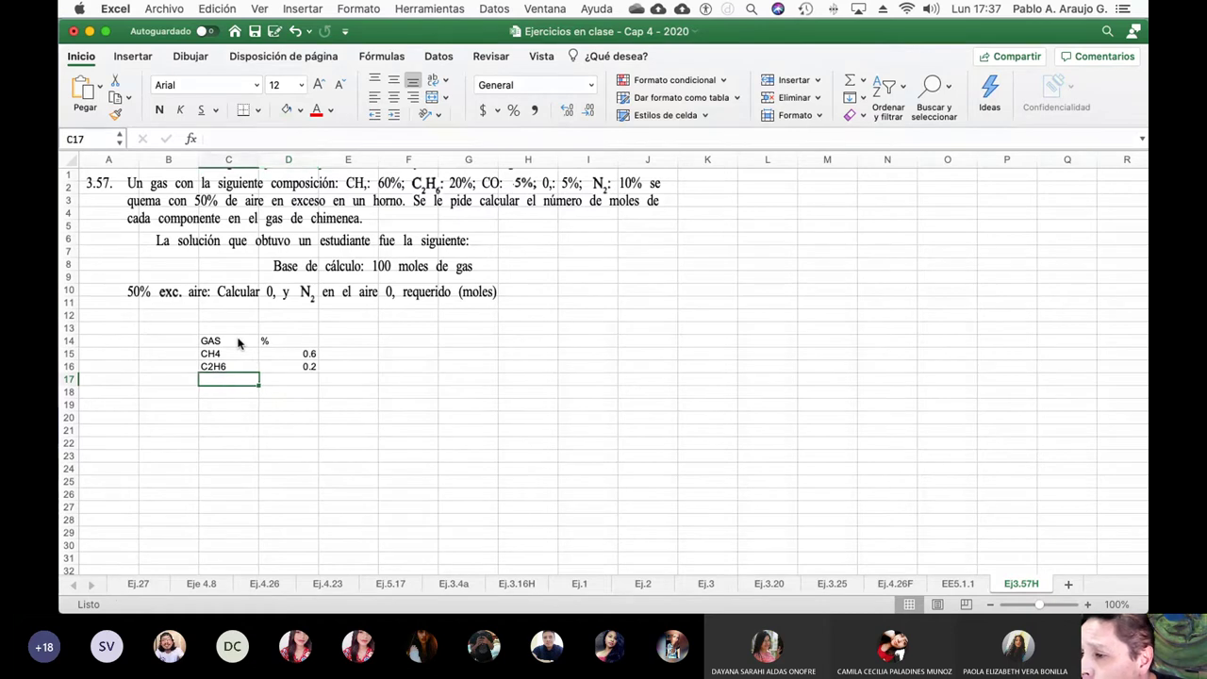
text(CO)
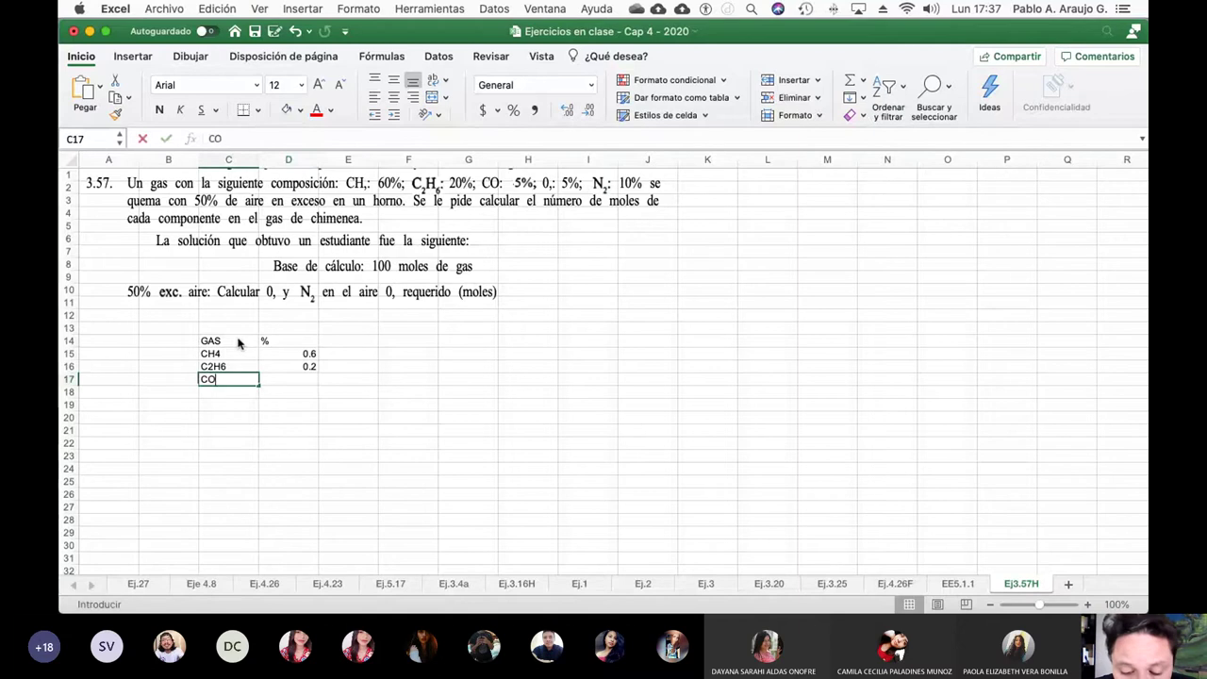
key(Tab)
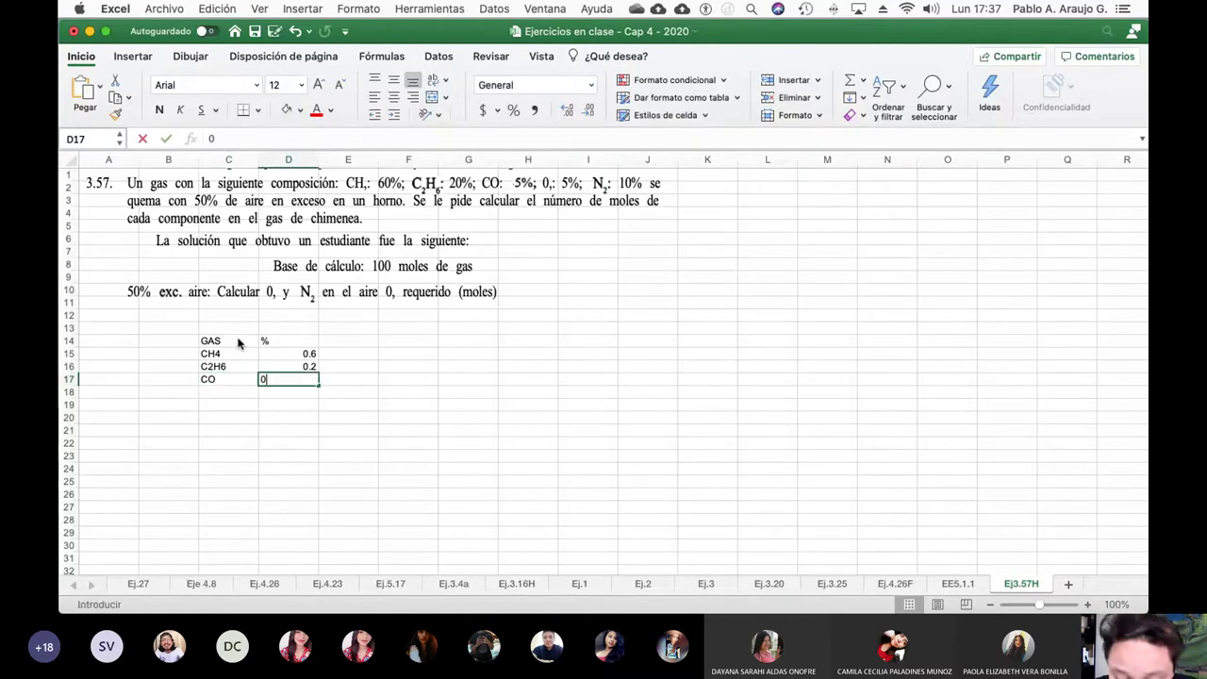
text(0.05)
key(Return)
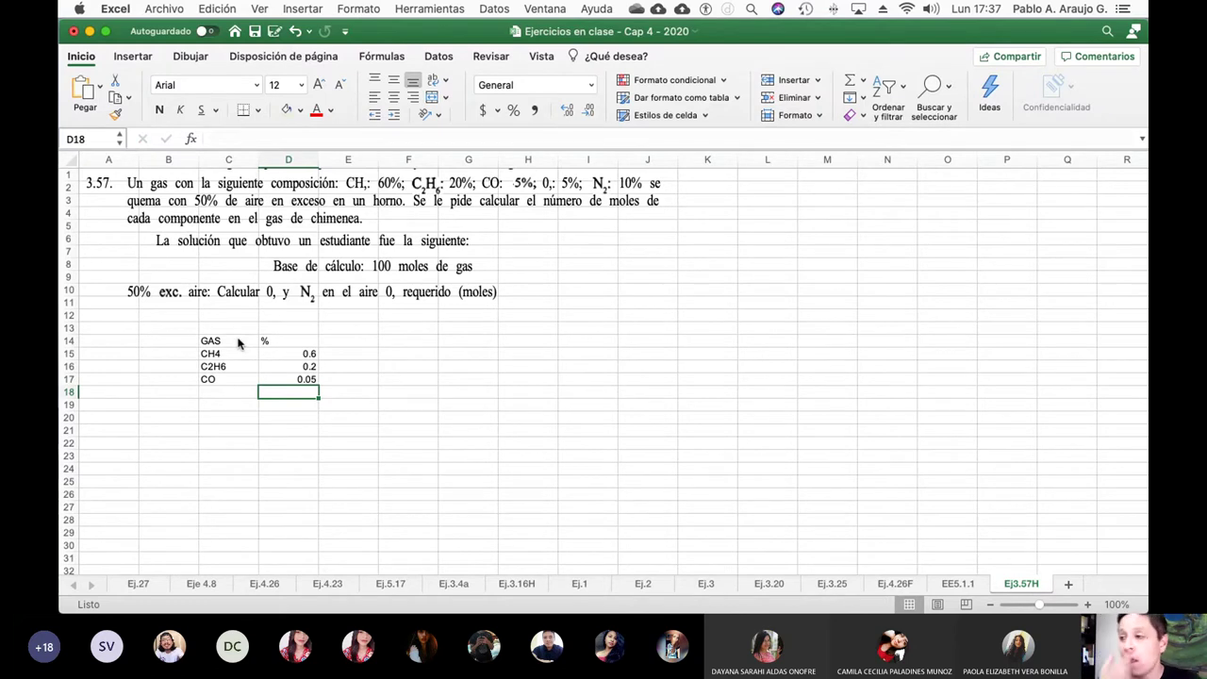
Step: Complete the component list with O2 at 0.05 and N2 at 0.1
key(Left)
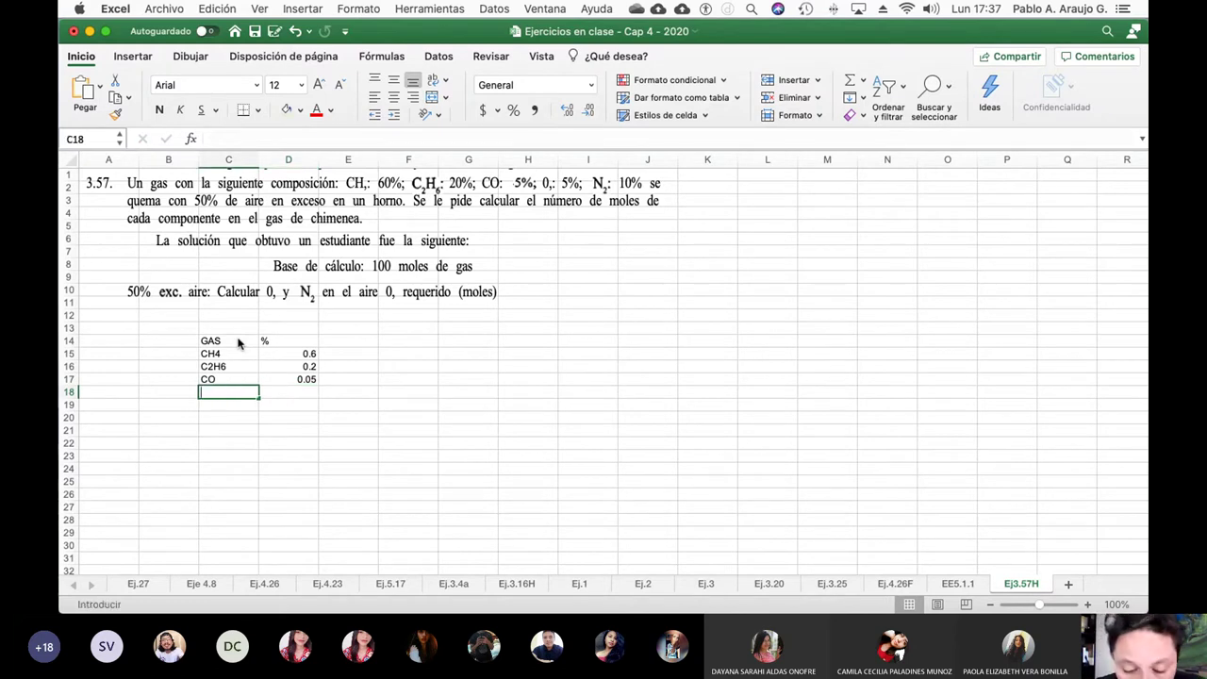
text(O2)
key(Tab)
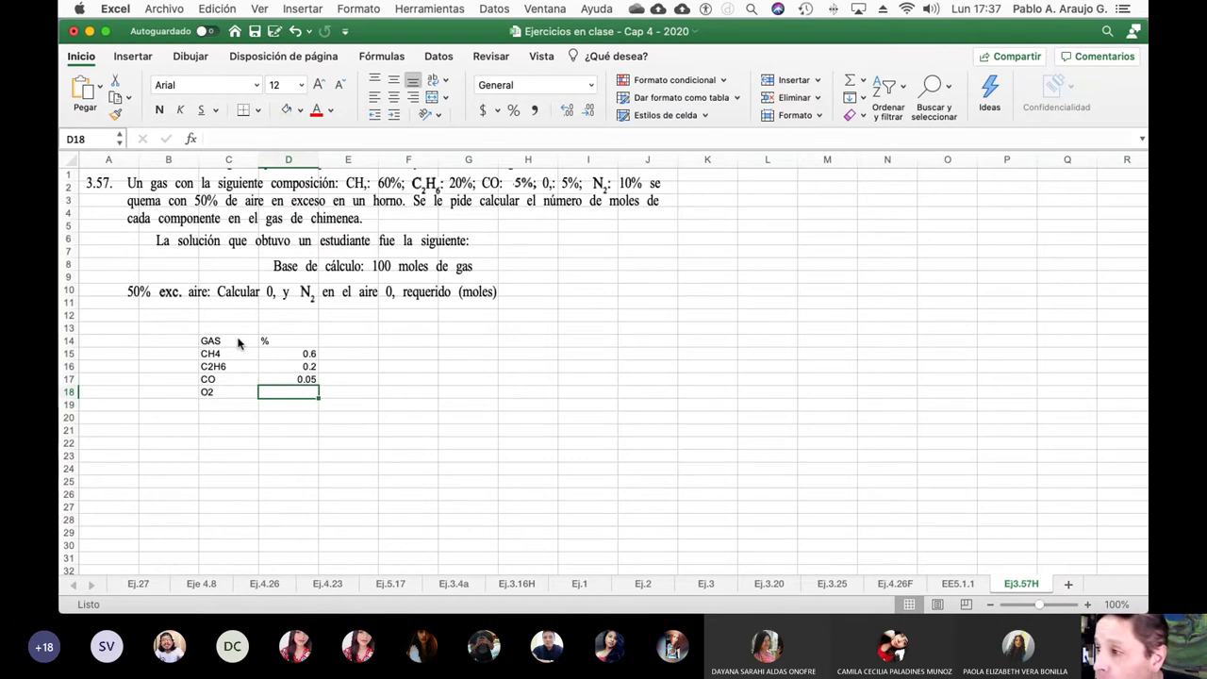
text(0.05)
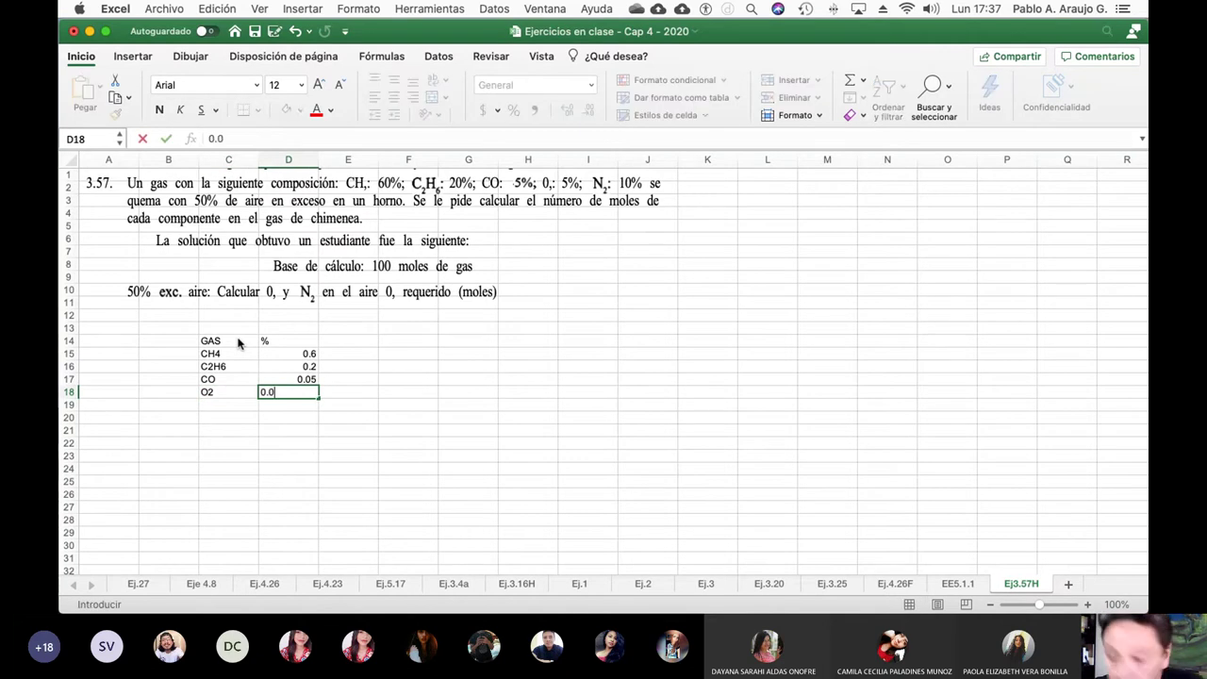
key(Return)
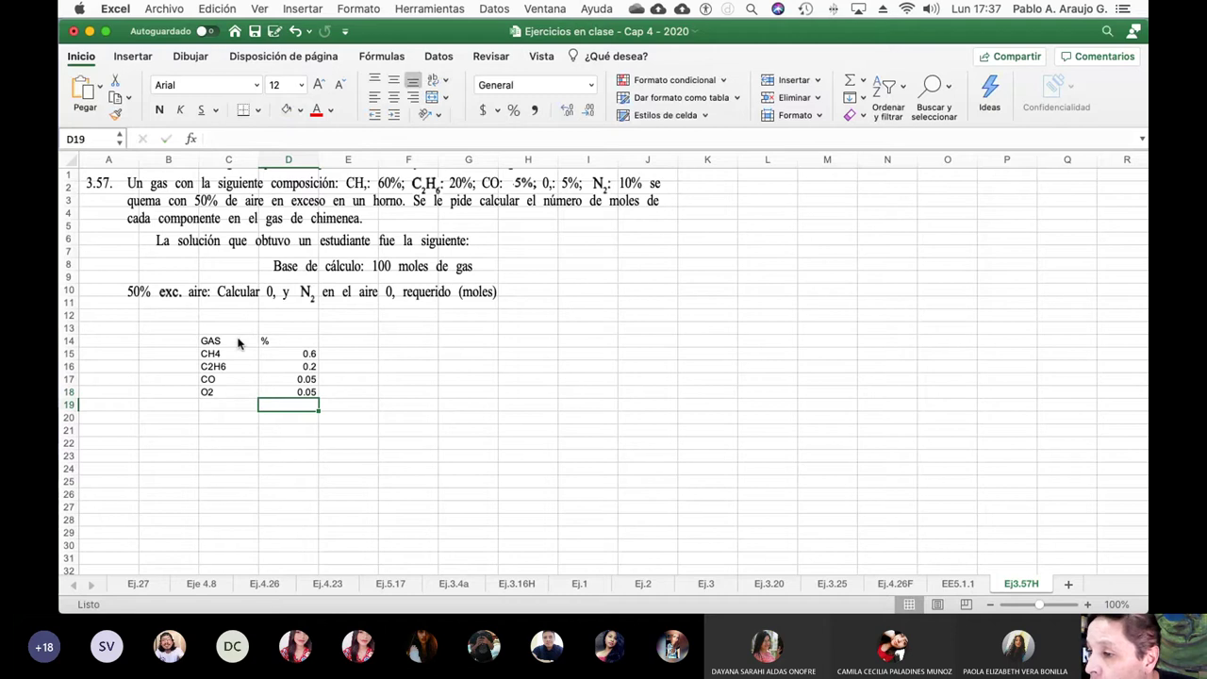
key(Left)
text(N2)
key(Return)
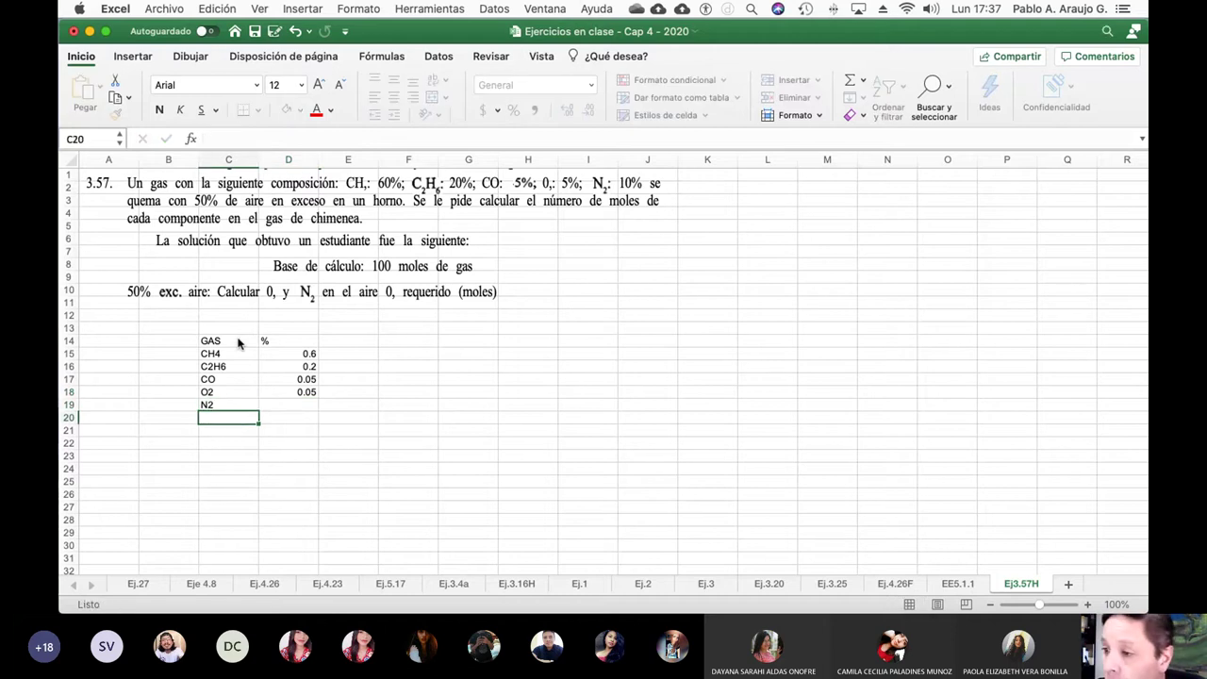
key(Up)
key(Right)
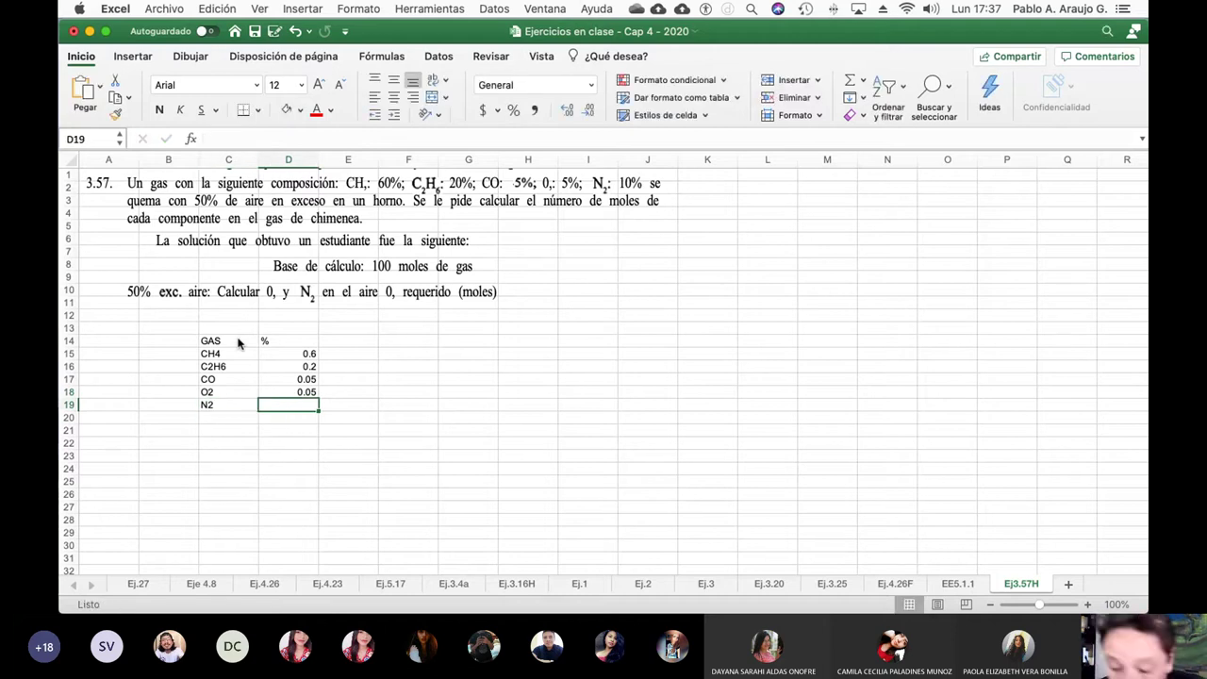
text(0.1)
key(Return)
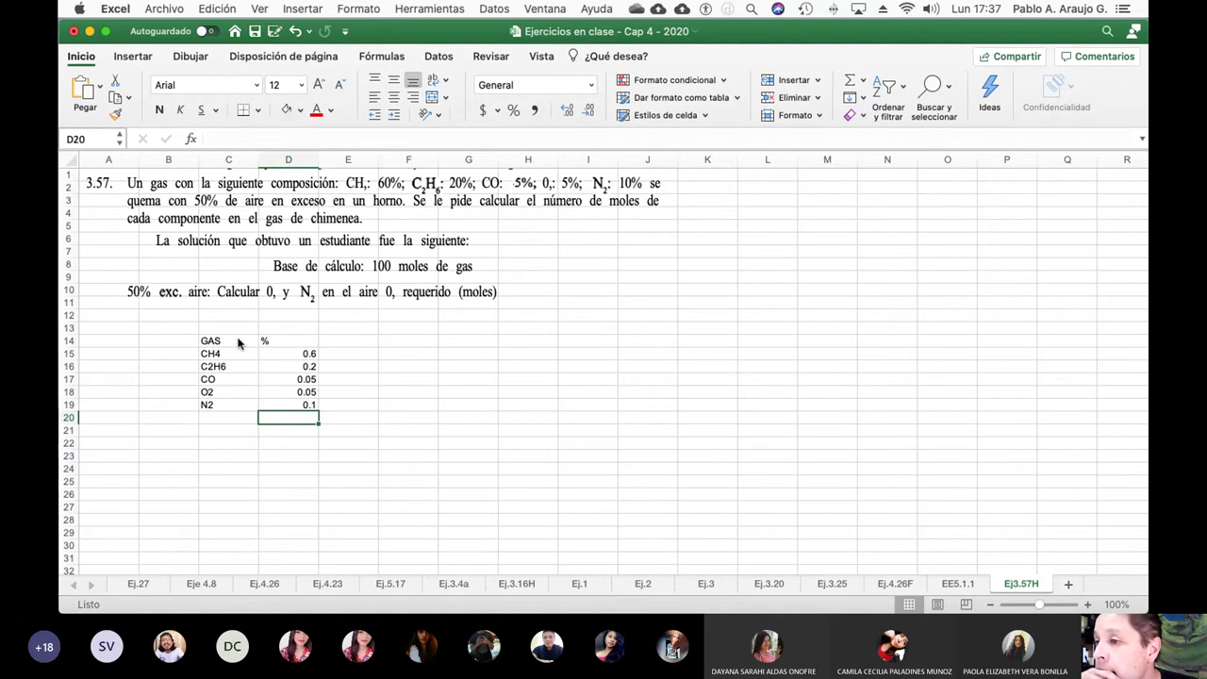
Step: Total the five component fractions in D20 with the SUMA function
text(=suma()
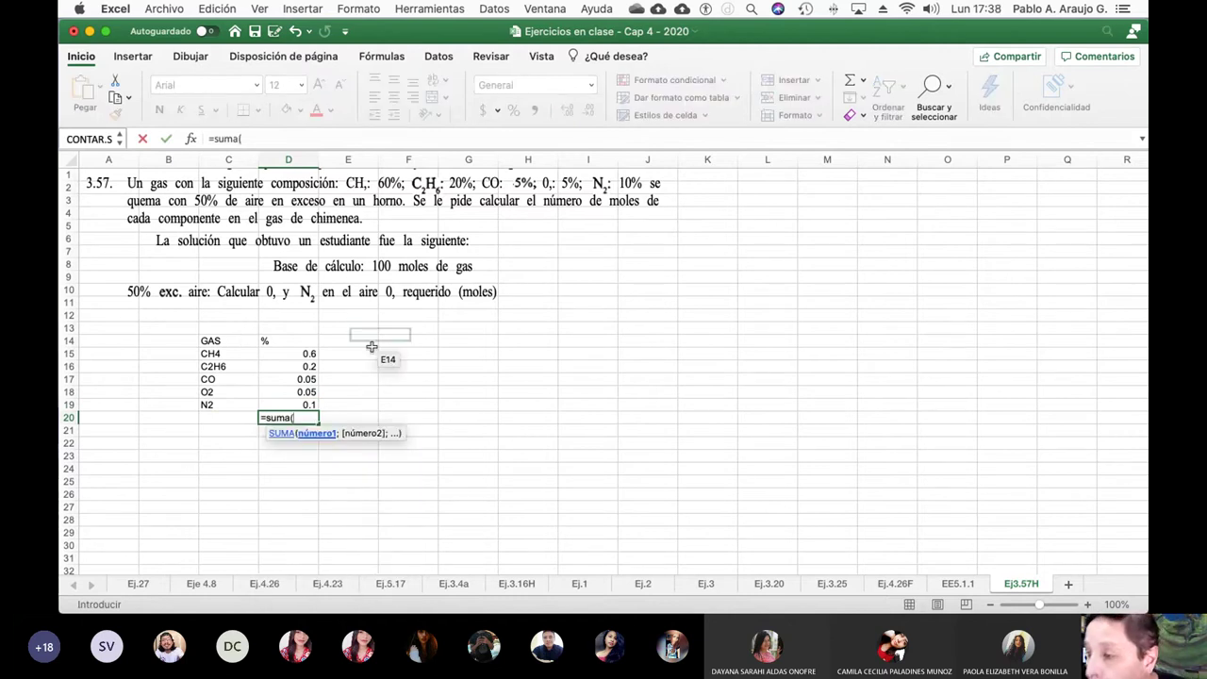
drag(274, 351, 283, 370)
drag(272, 415, 273, 411)
key(Return)
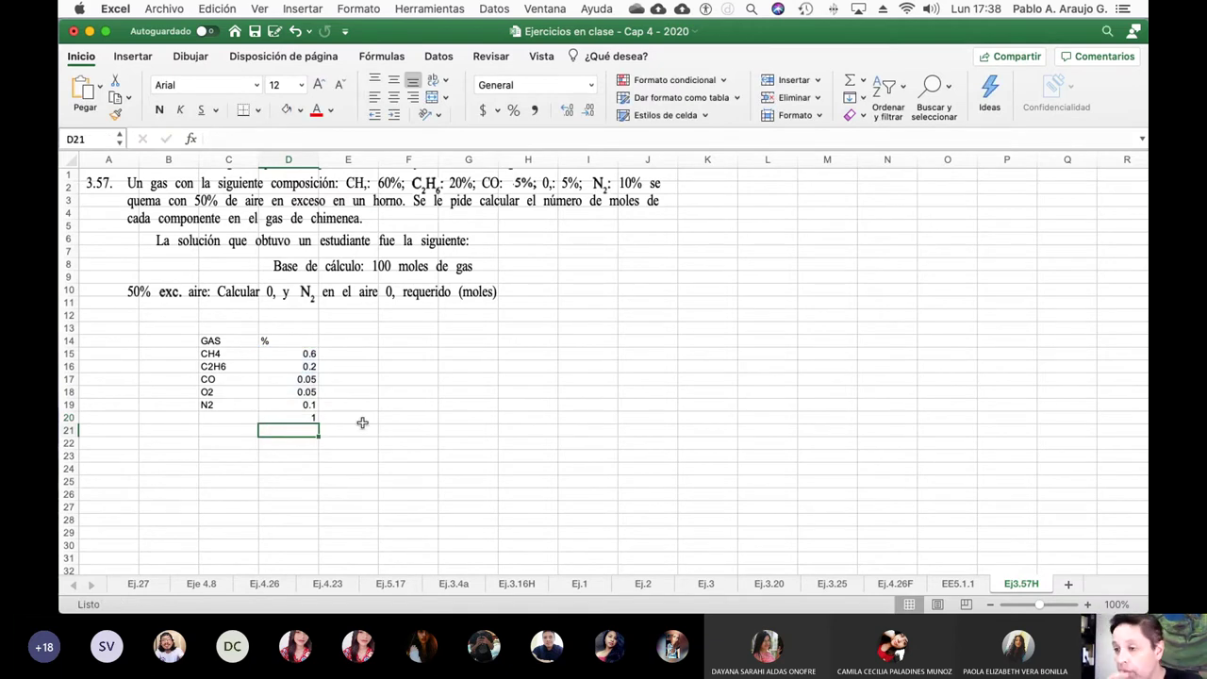
Step: Centre the contents of all cells on the sheet both vertically and horizontally
click(69, 159)
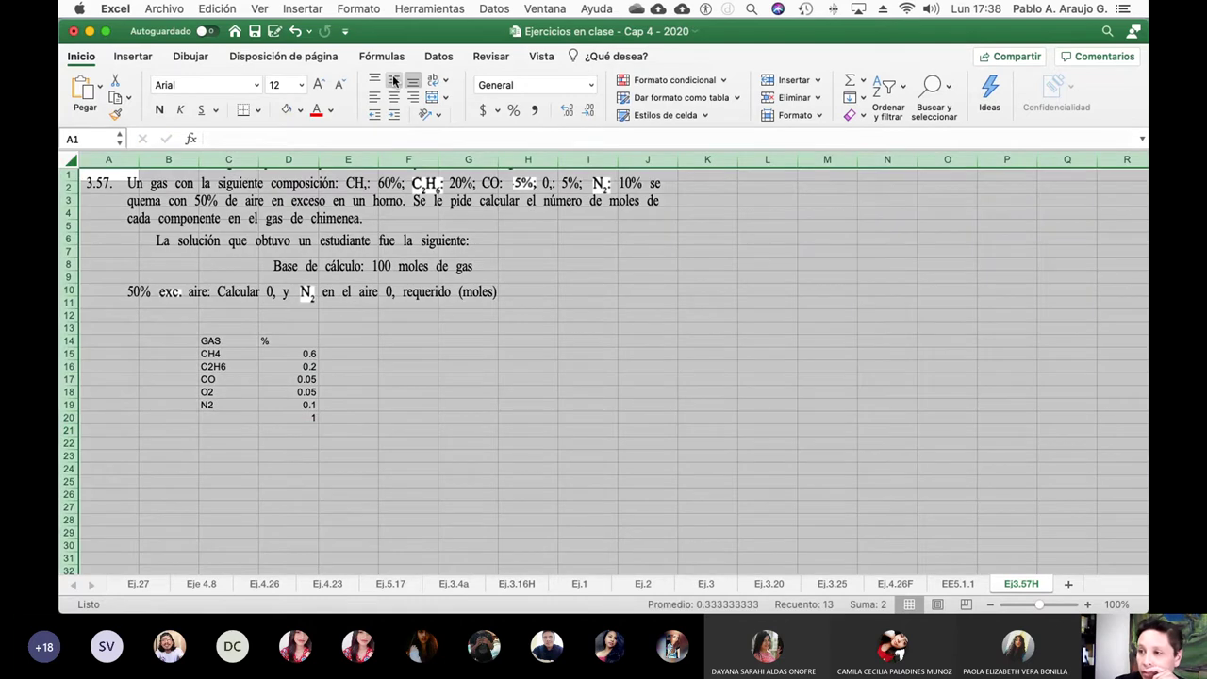
click(394, 80)
click(394, 97)
click(473, 386)
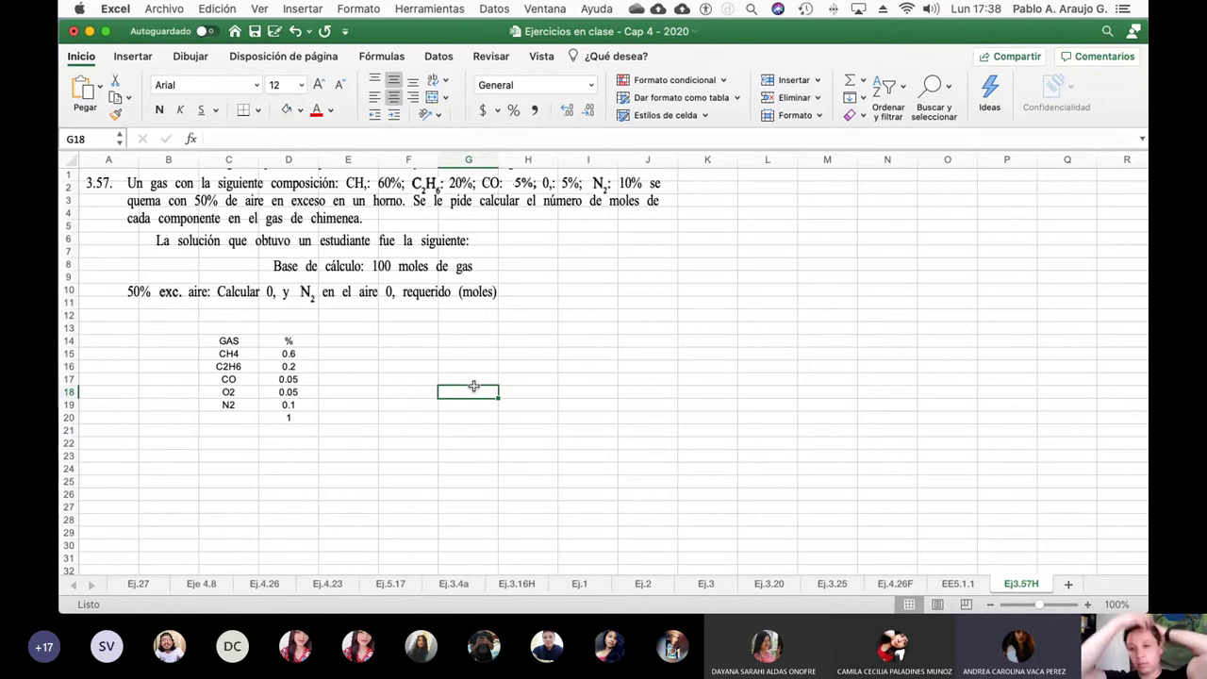
Step: Switch to the chapter 3 Himmelblau PDF in Preview and display its page thumbnails
key(super+Tab)
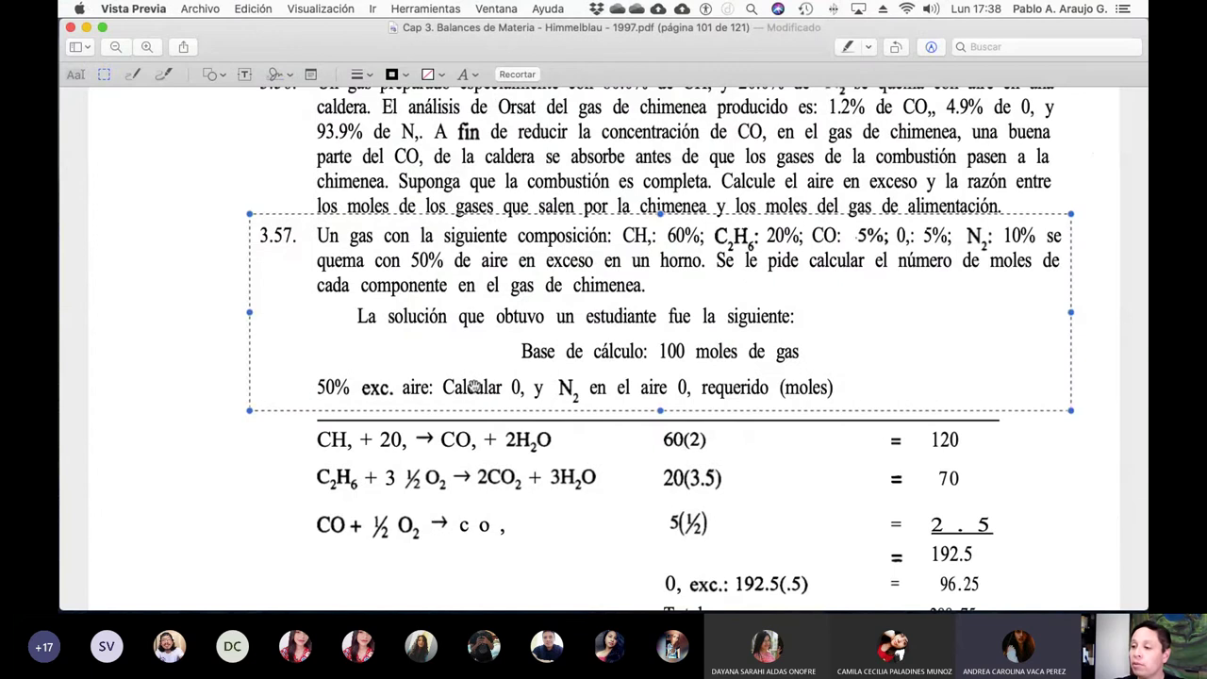
scroll(632, 353, up, 20)
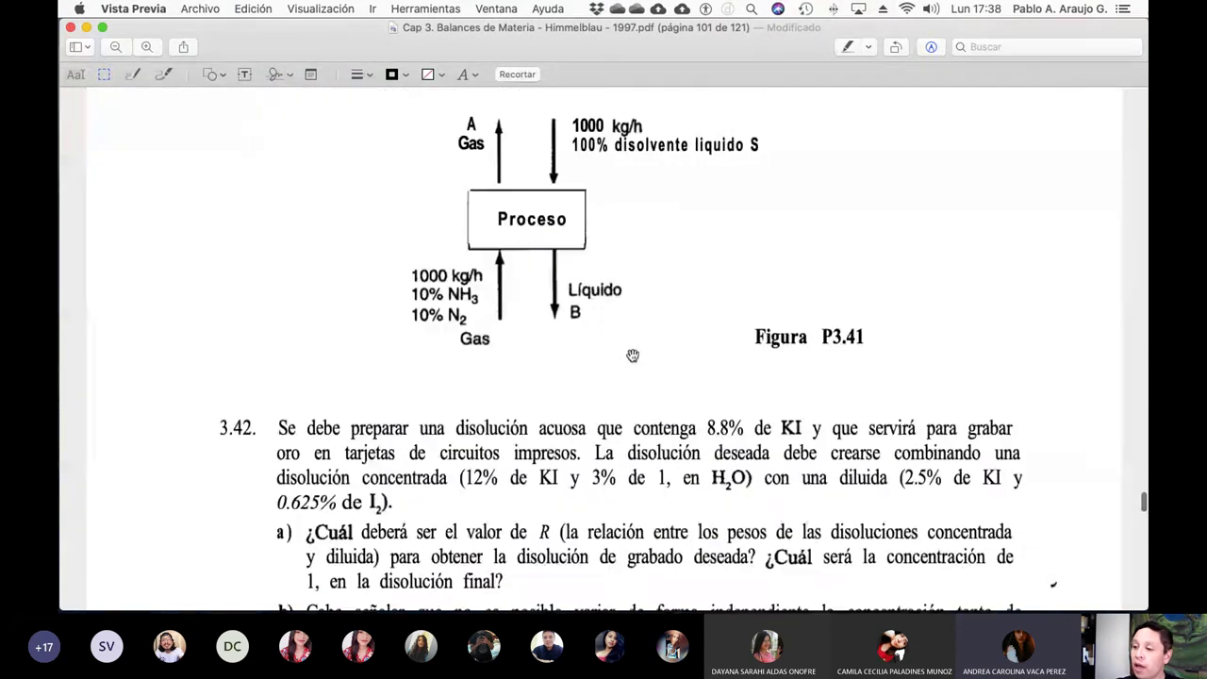
scroll(631, 355, up, 10)
scroll(631, 355, up, 8)
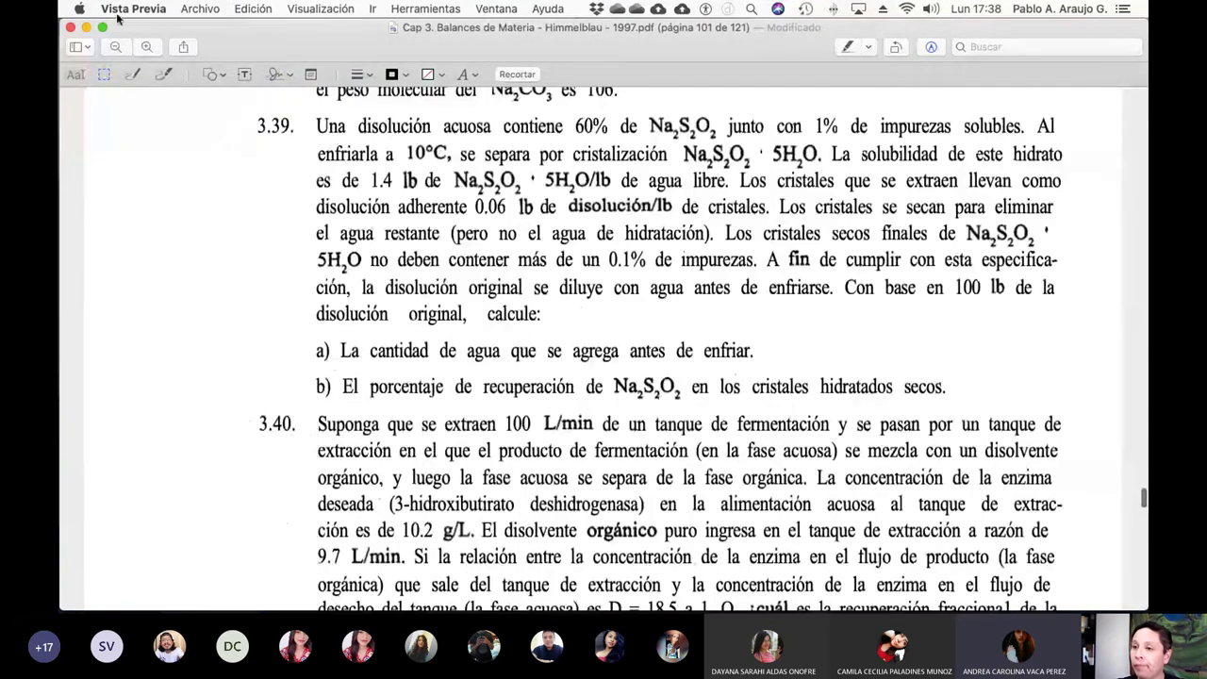
click(83, 47)
click(86, 82)
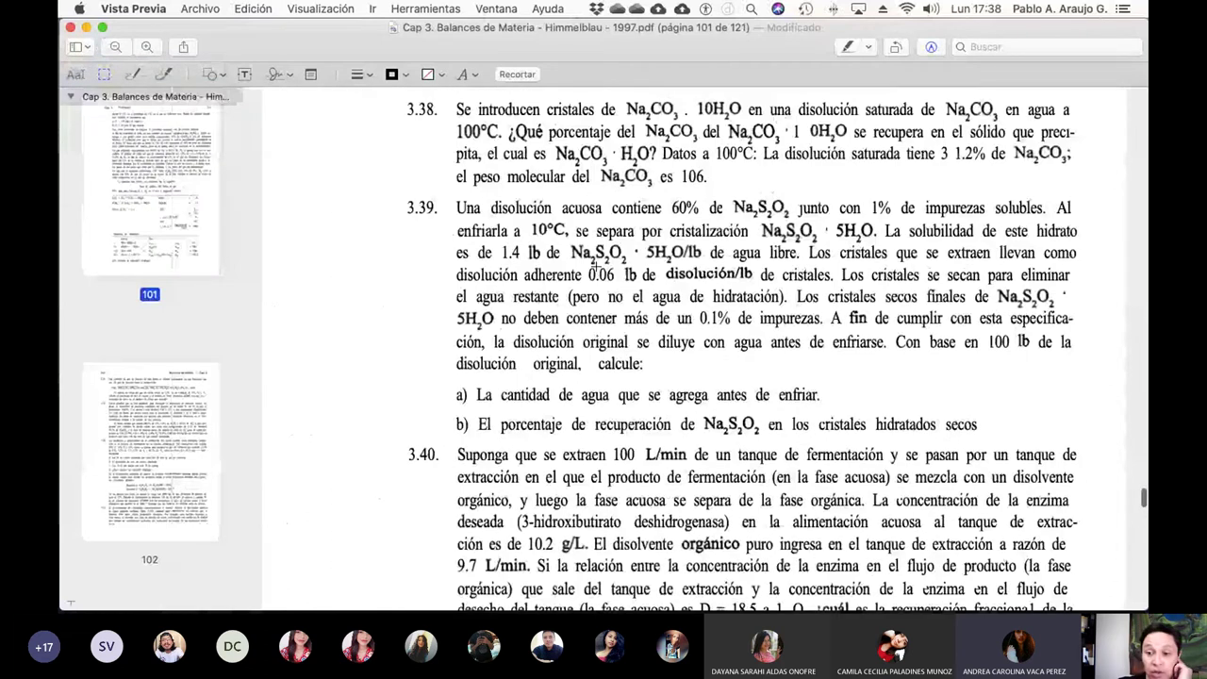
Step: Browse back through the page thumbnails and open page 38, which covers theoretical and excess air
scroll(171, 290, up, 8)
scroll(172, 290, up, 15)
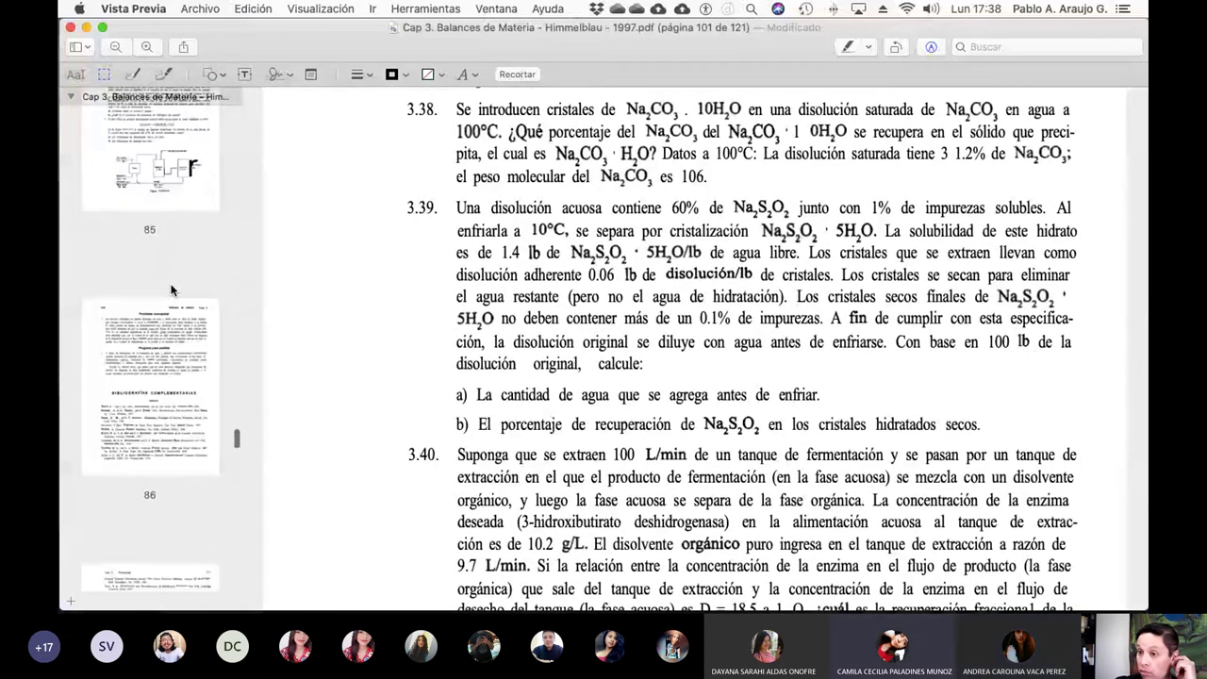
scroll(172, 289, up, 4)
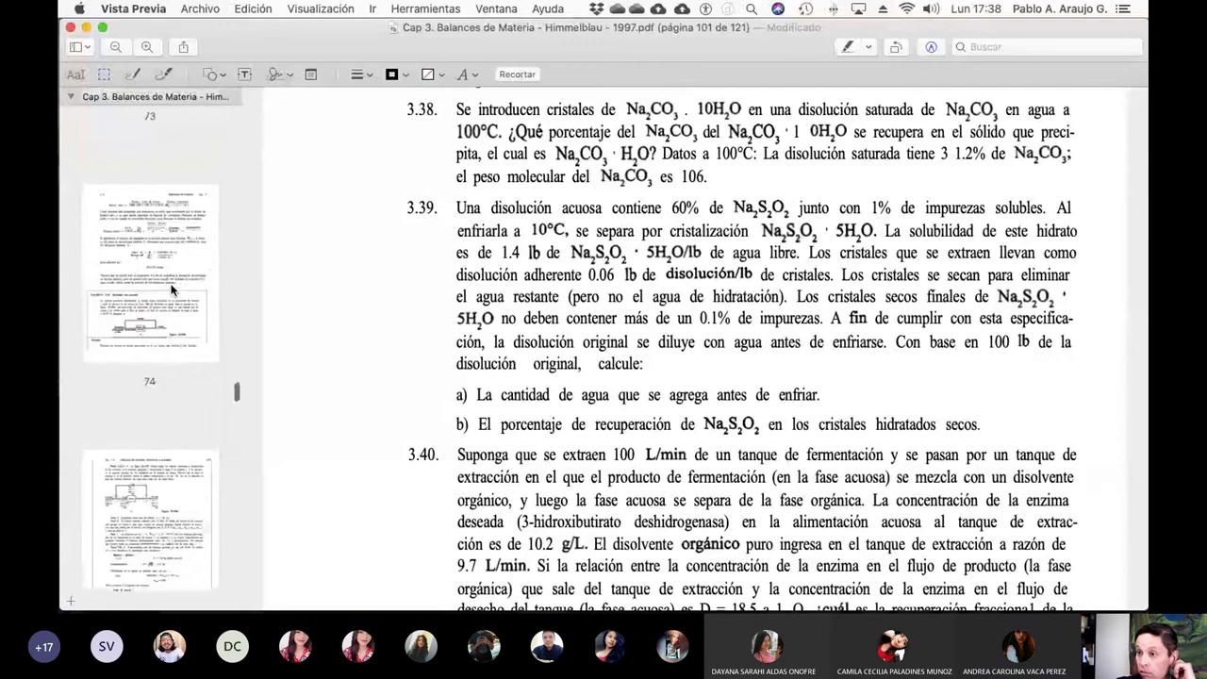
scroll(171, 289, up, 4)
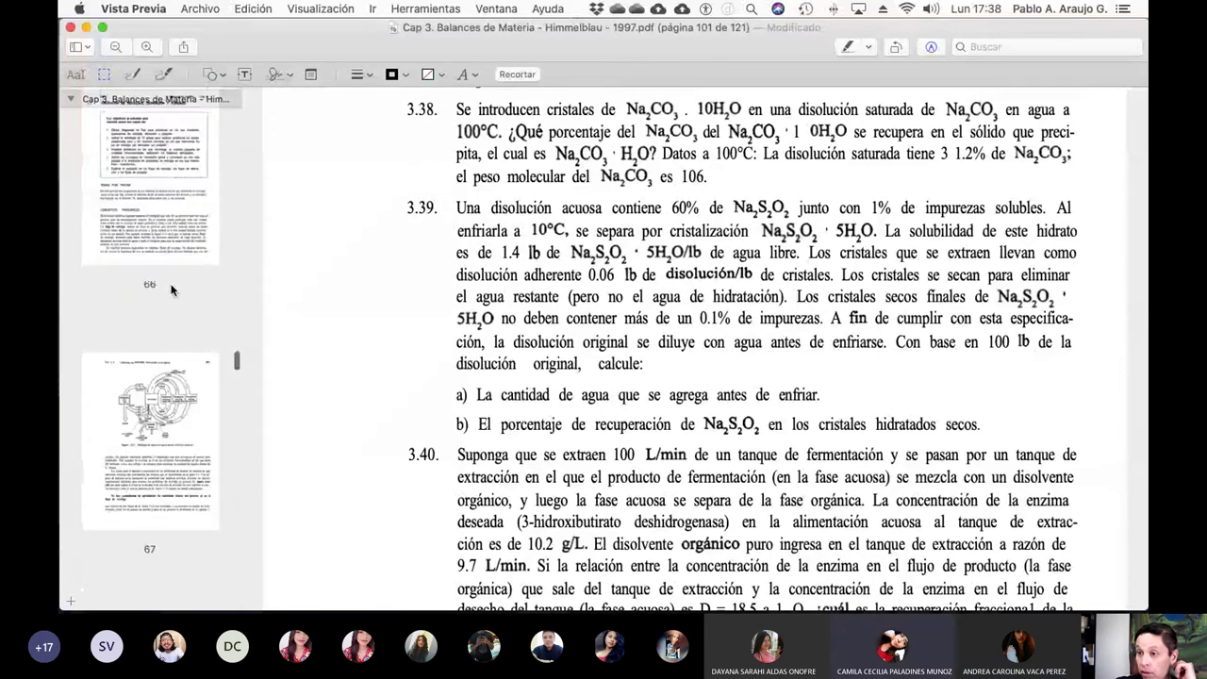
scroll(172, 289, up, 2)
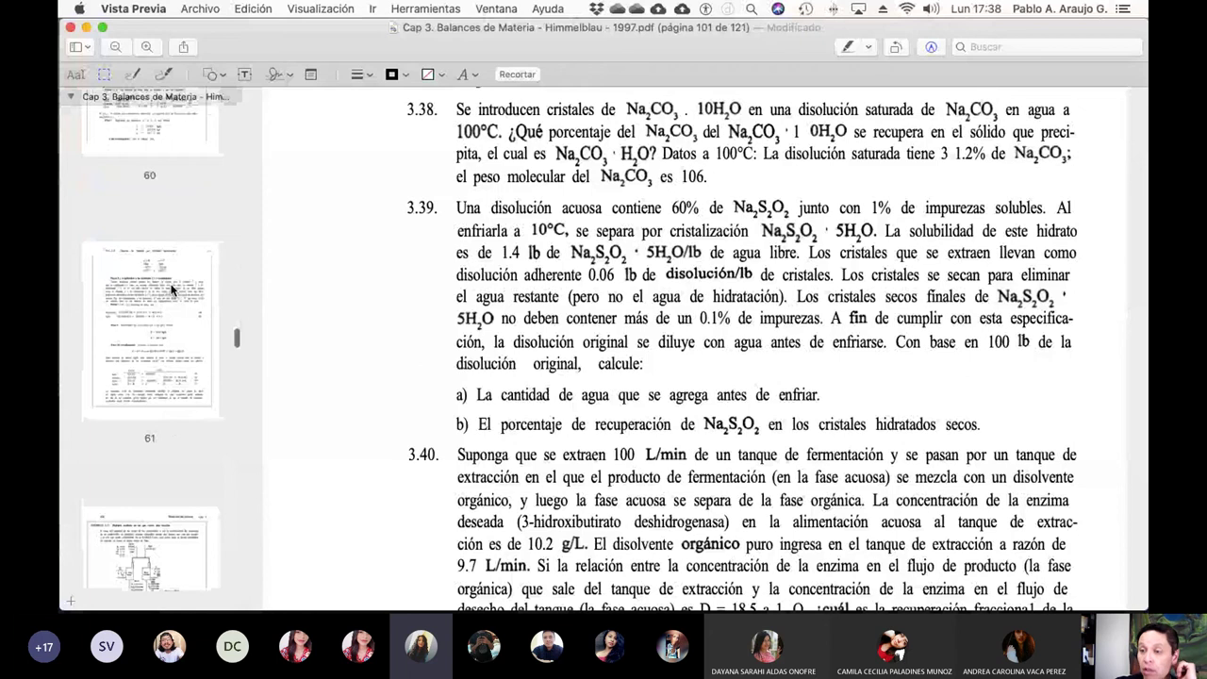
scroll(171, 290, up, 2)
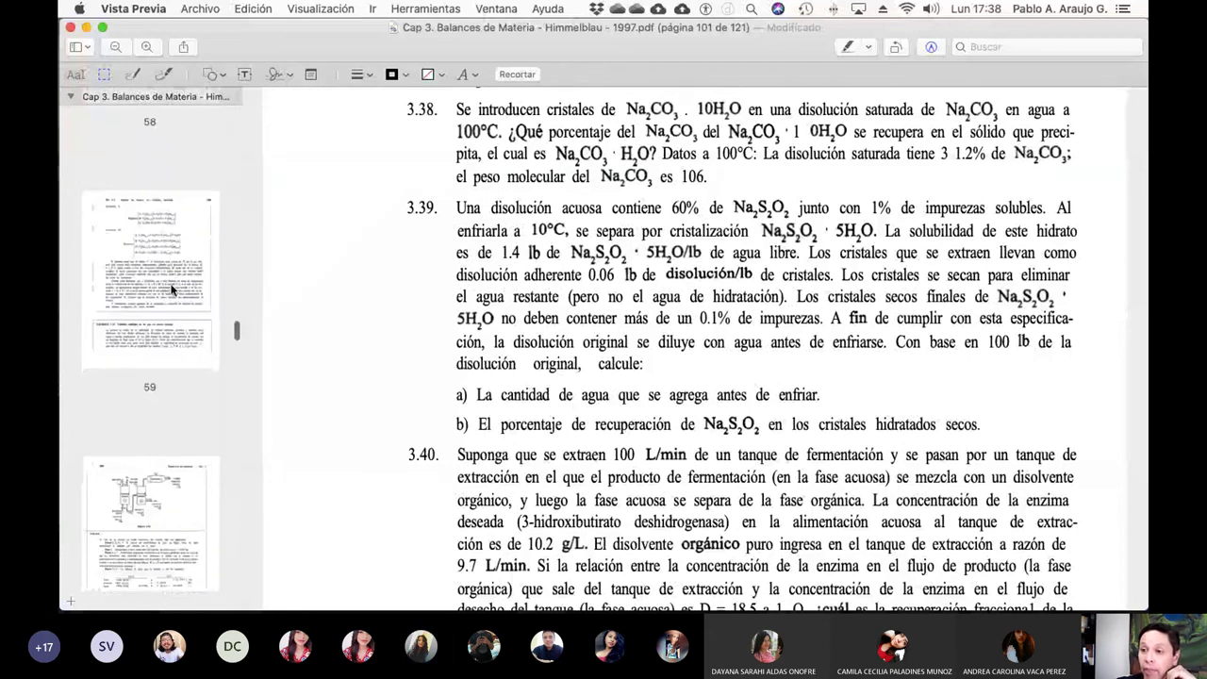
scroll(171, 290, up, 2)
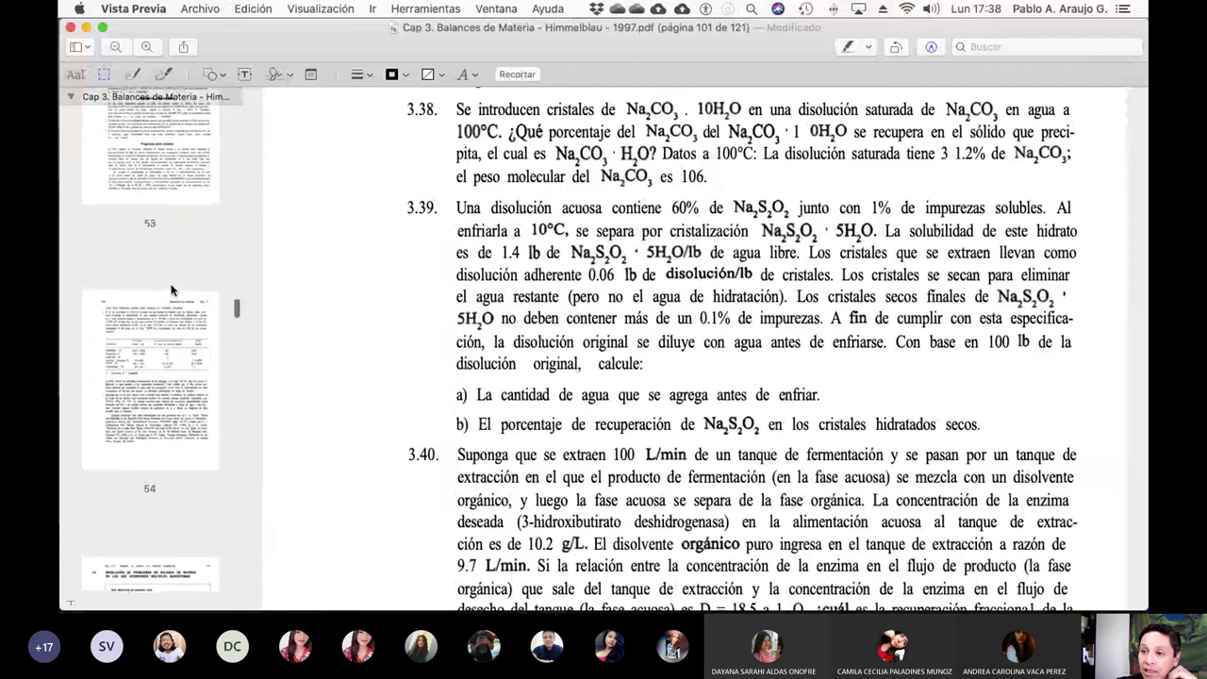
scroll(171, 289, up, 2)
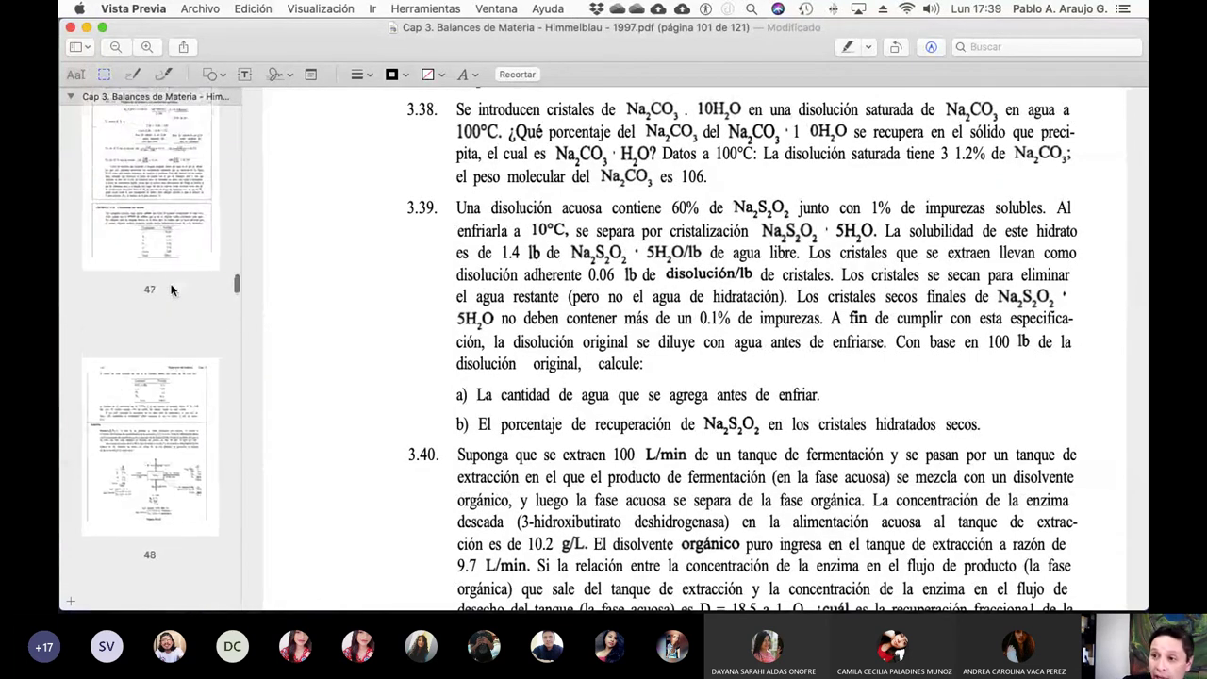
scroll(172, 290, up, 8)
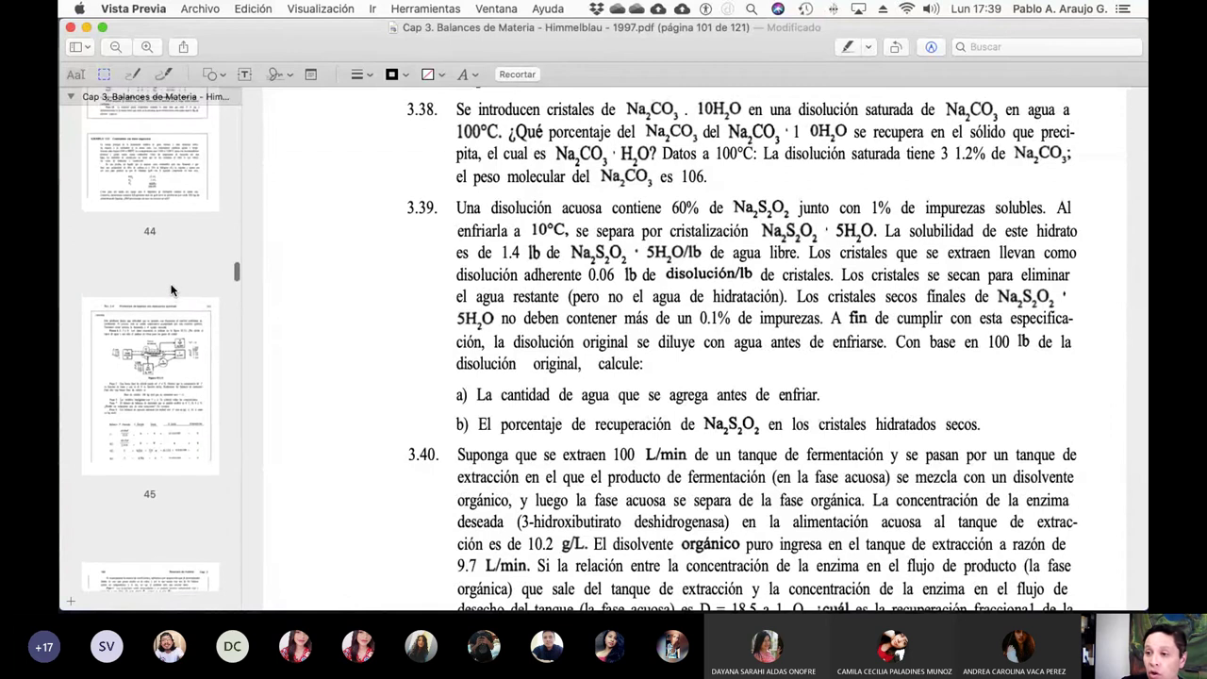
scroll(172, 290, up, 7)
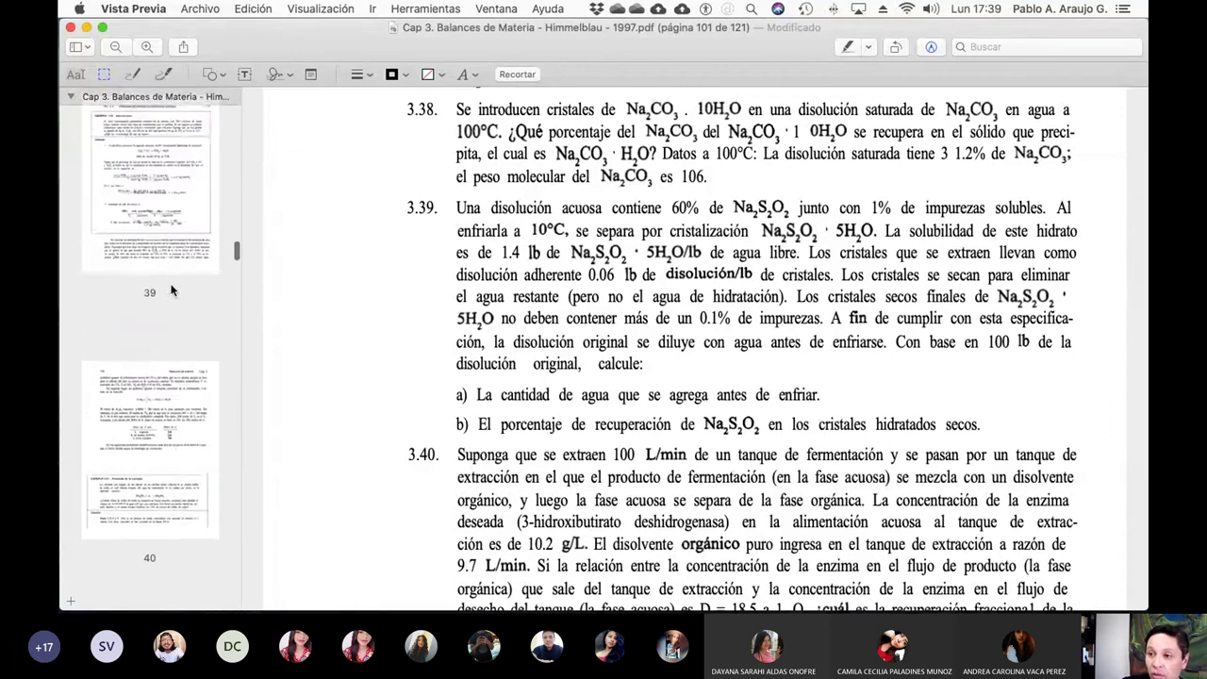
scroll(171, 289, up, 1)
click(171, 281)
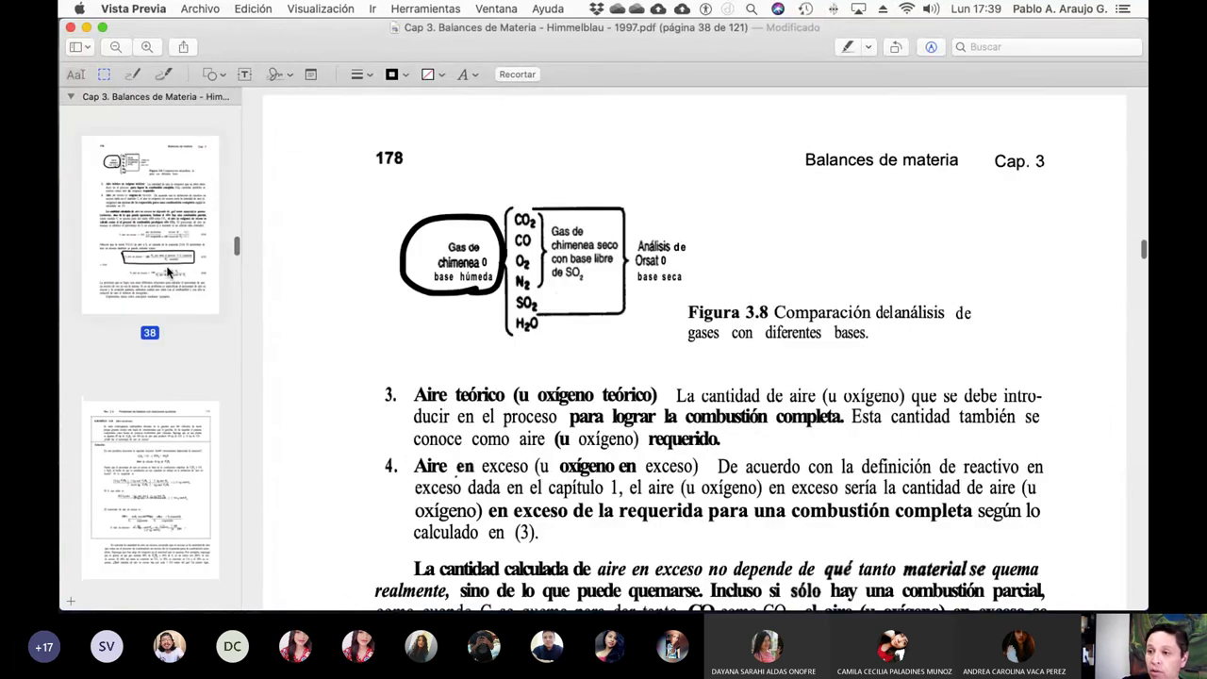
Step: Examine the excess air definition and equations 3.4 to 3.6 on page 38
scroll(716, 497, down, 10)
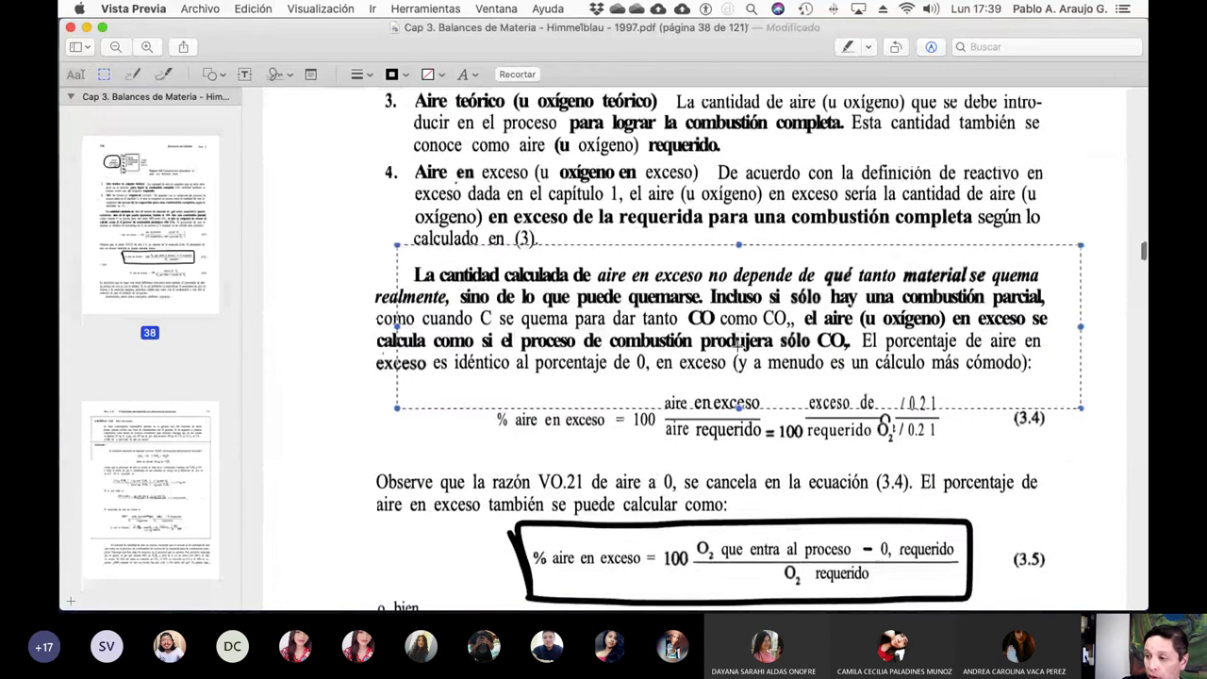
scroll(737, 347, down, 1)
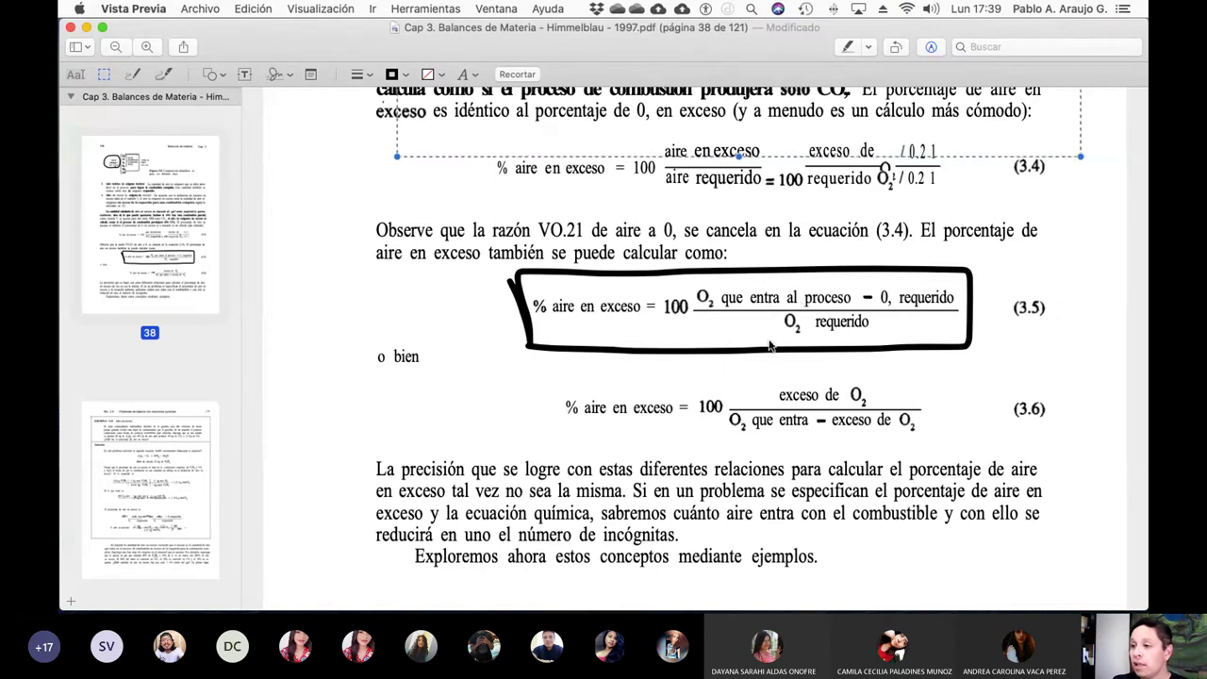
scroll(769, 344, up, 5)
drag(741, 320, 738, 279)
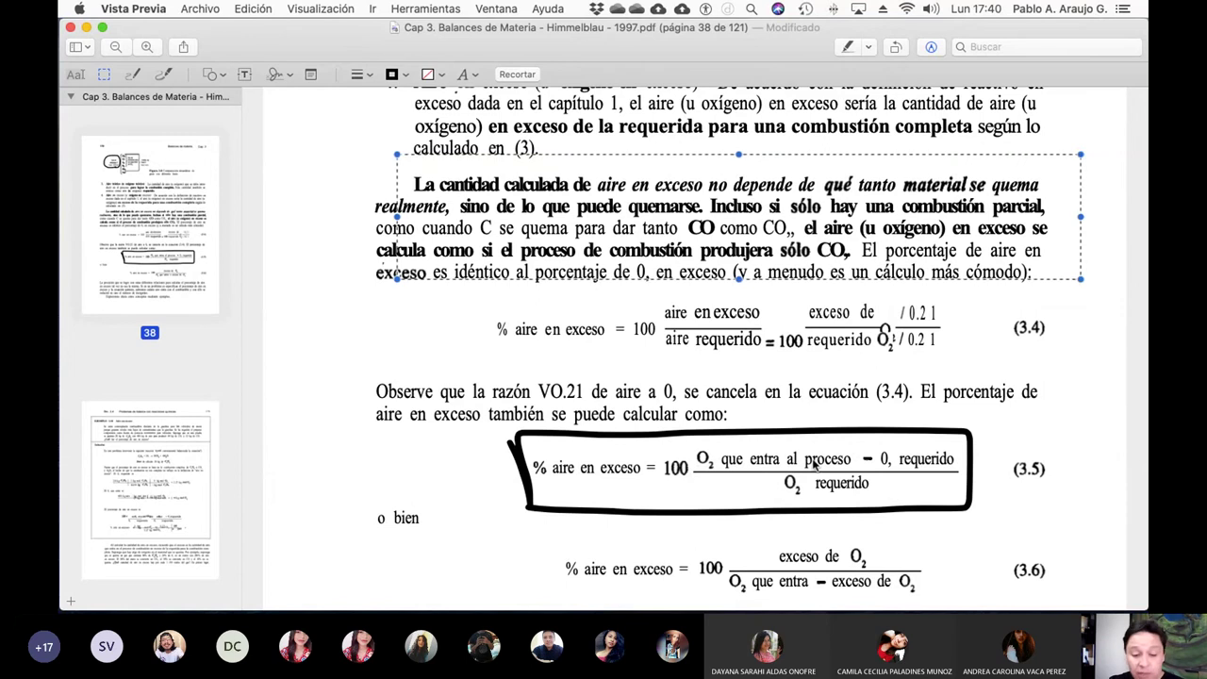
Step: Switch back to the Excel workbook and enter CH4 in D22, below the composition table, as the reaction's first reactant
key(super+Tab)
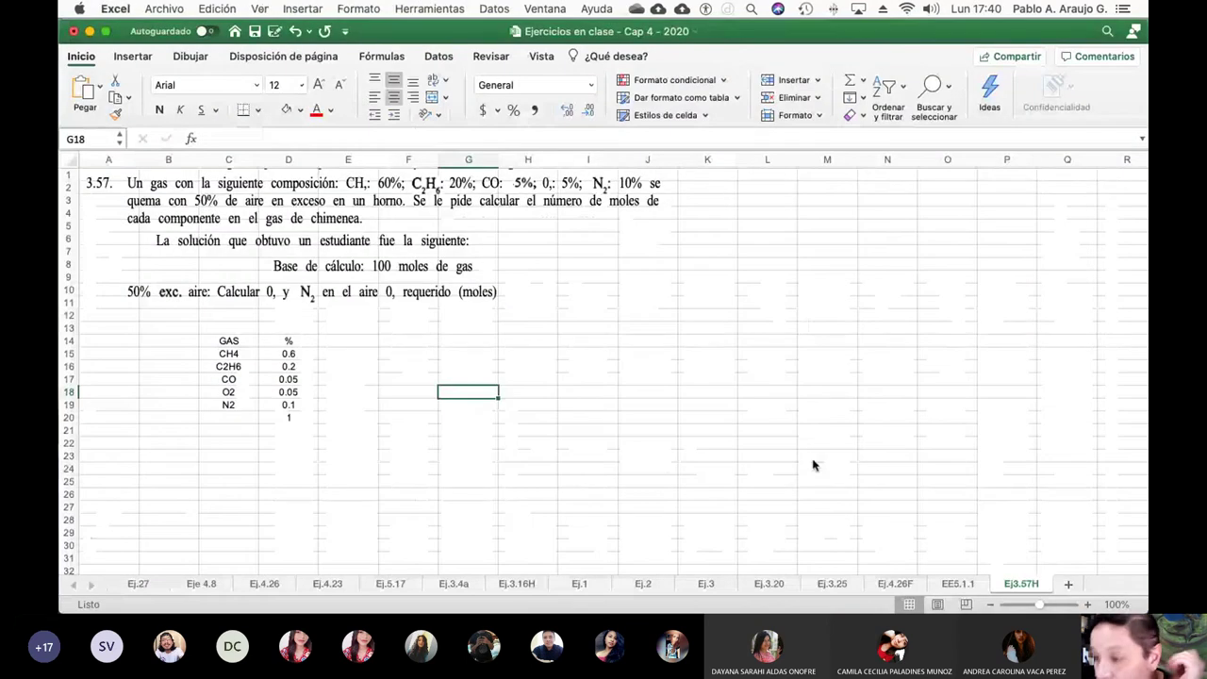
key(Down)
key(Down)
key(Down)
key(Down)
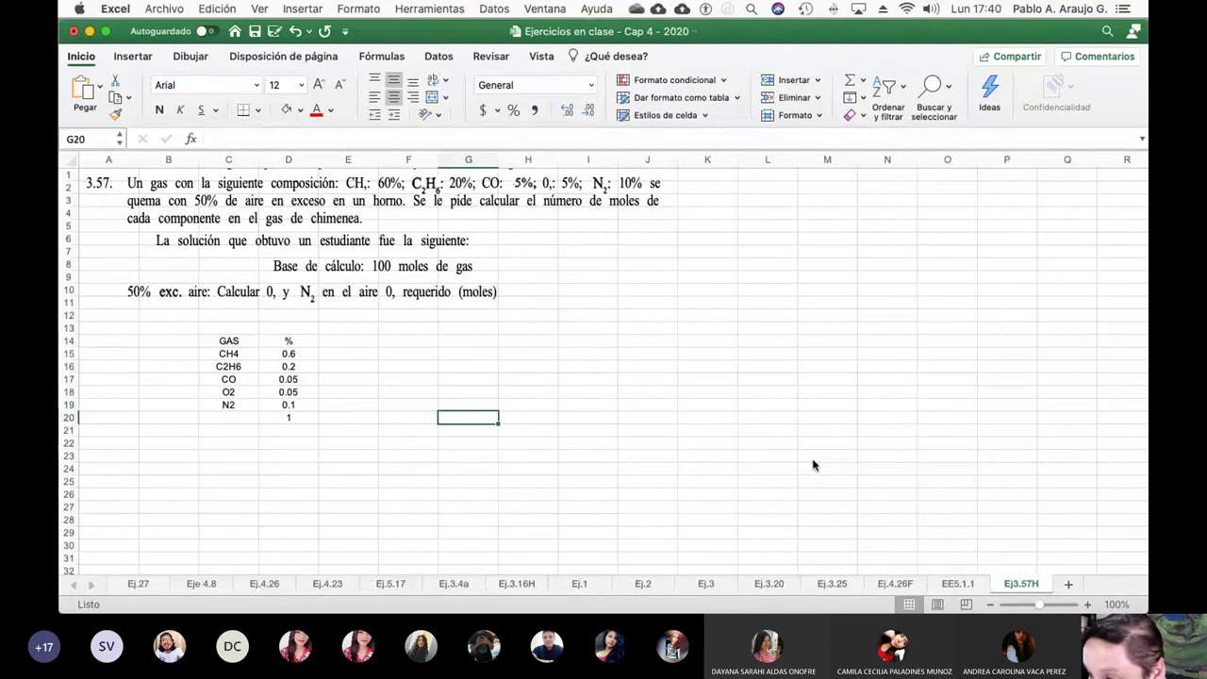
key(Left)
key(Left)
key(Left)
key(Left)
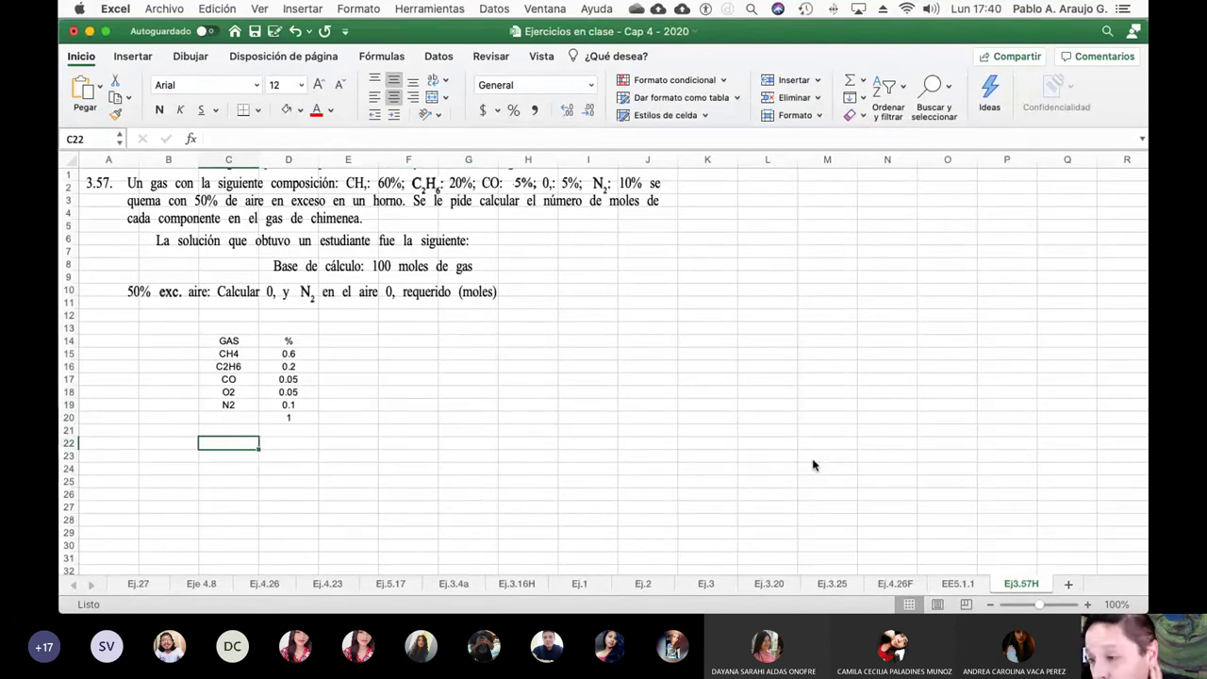
key(Right)
text(CH4)
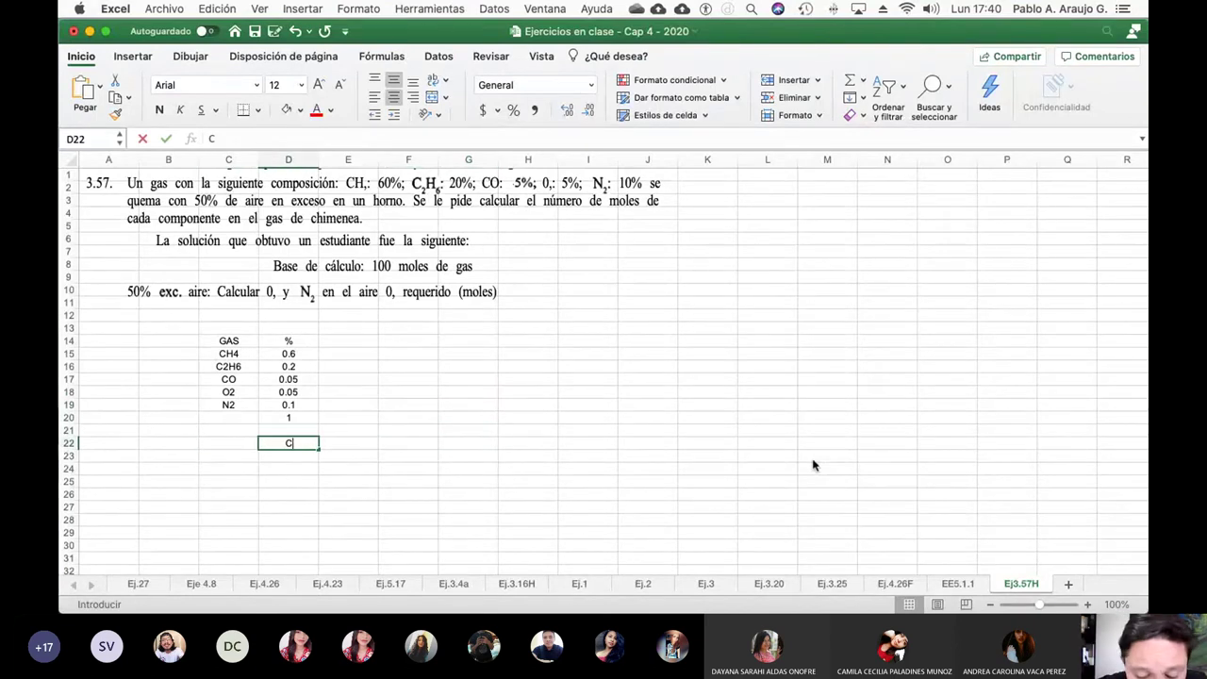
key(BackSpace)
key(BackSpace)
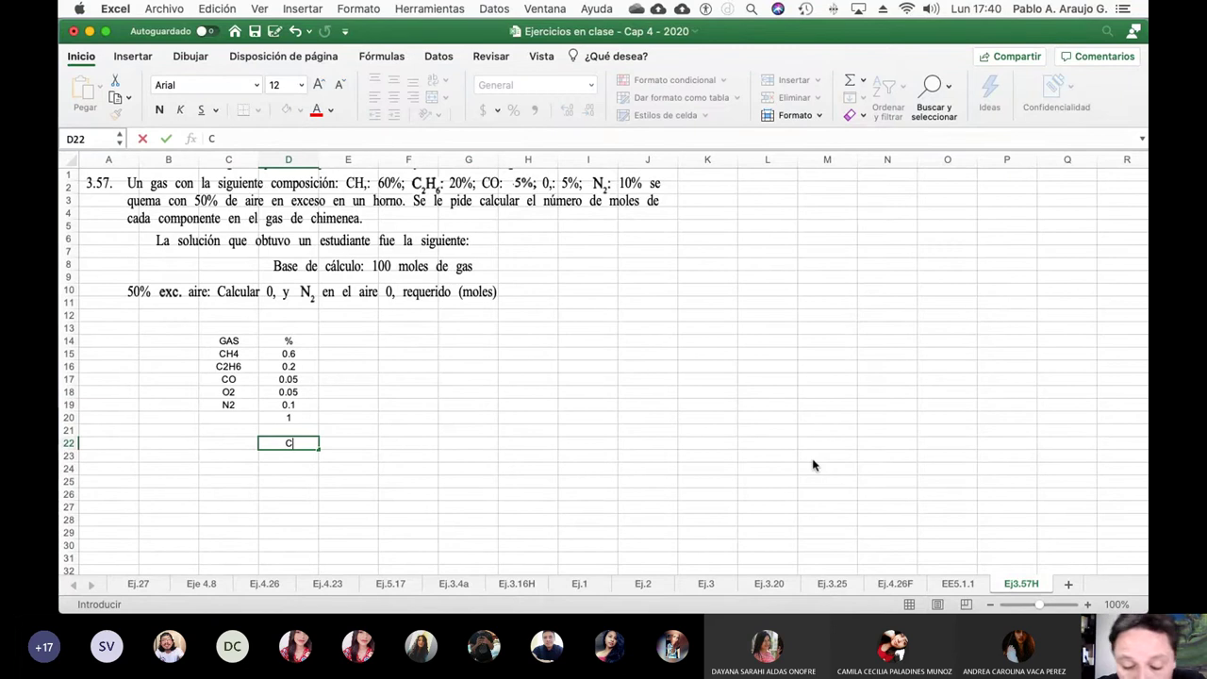
text(H4)
Step: Enter O2 in F22 as the second reactant and select G22 beside it
key(Right)
key(Right)
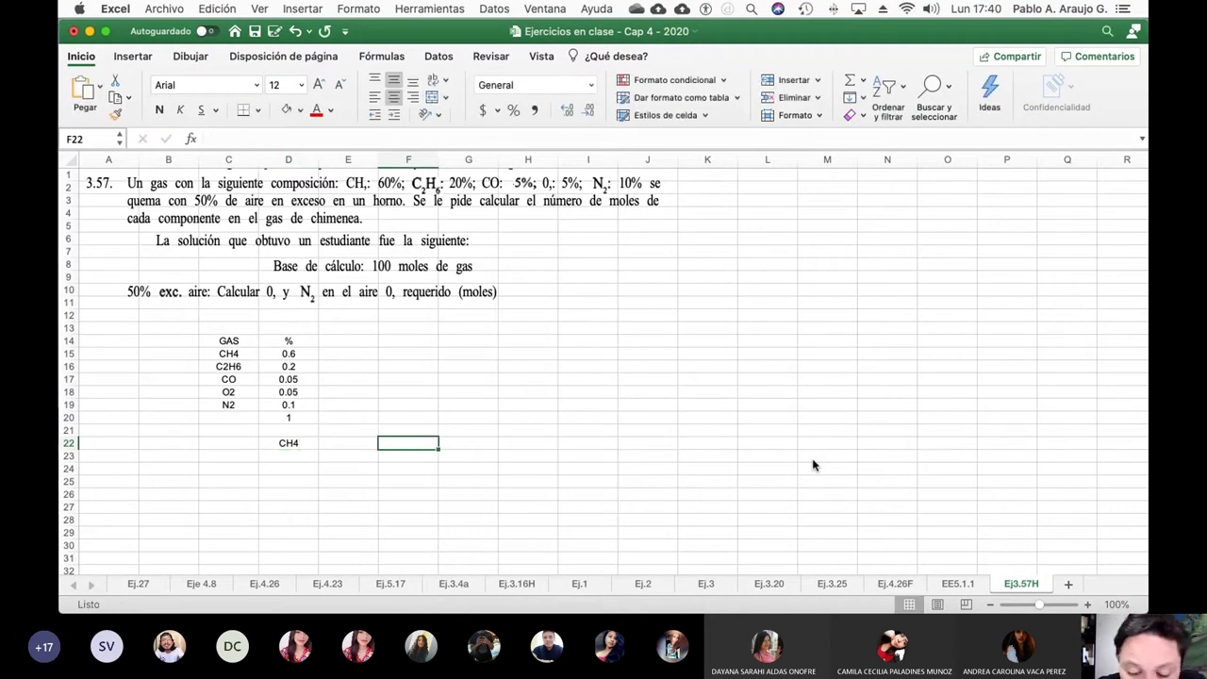
text(O2)
key(Return)
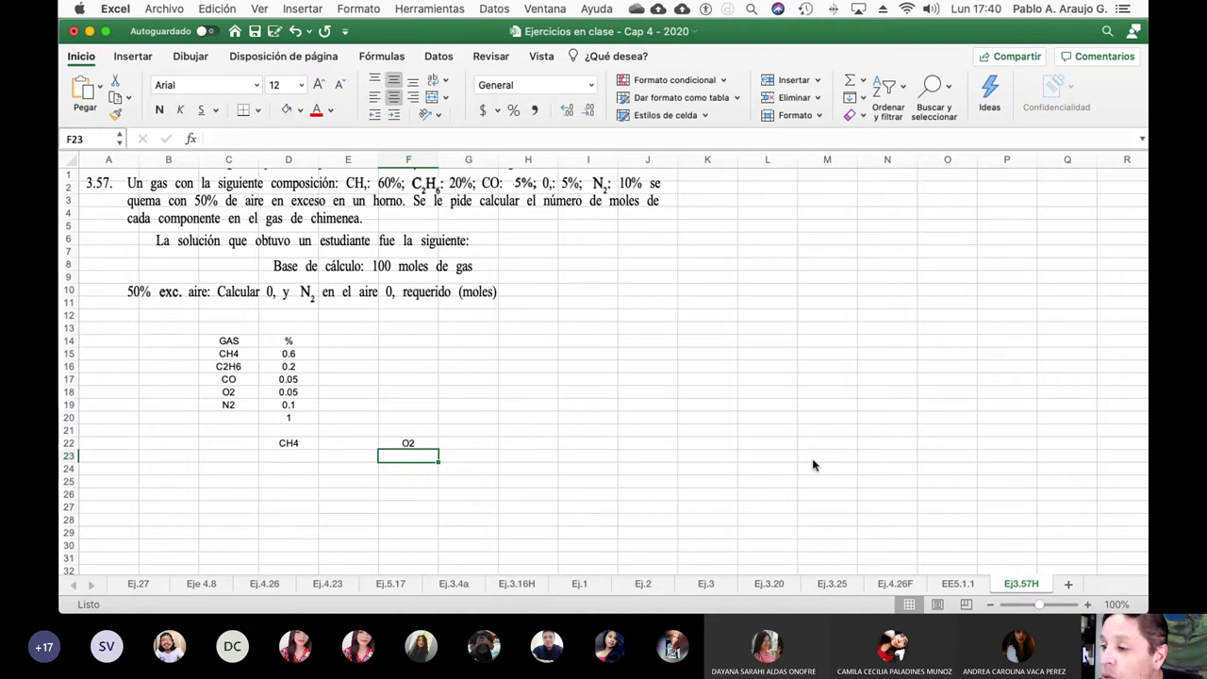
key(Right)
key(Up)
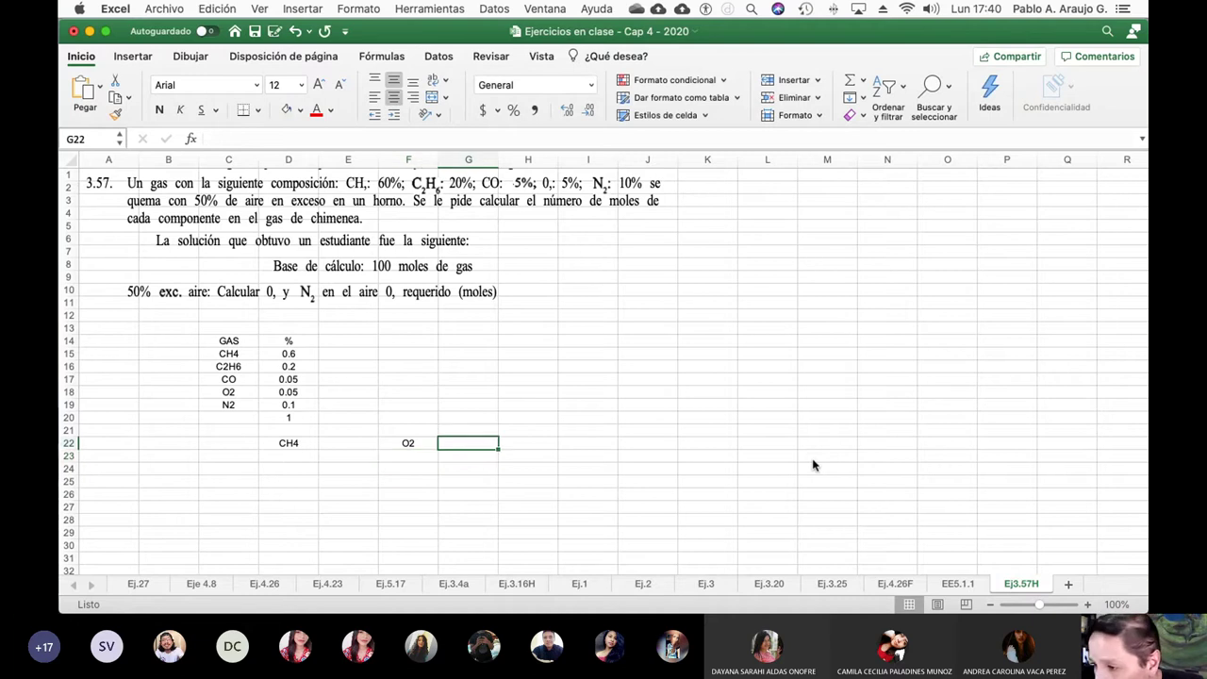
text(=)
key(Right)
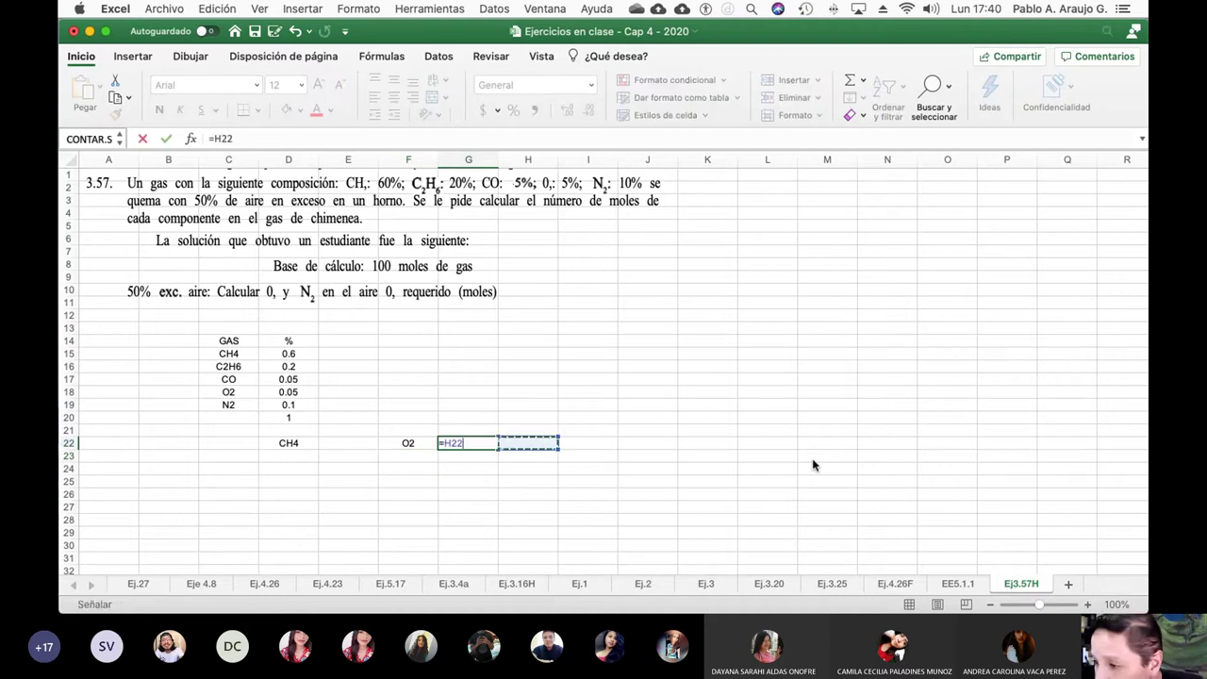
key(BackSpace)
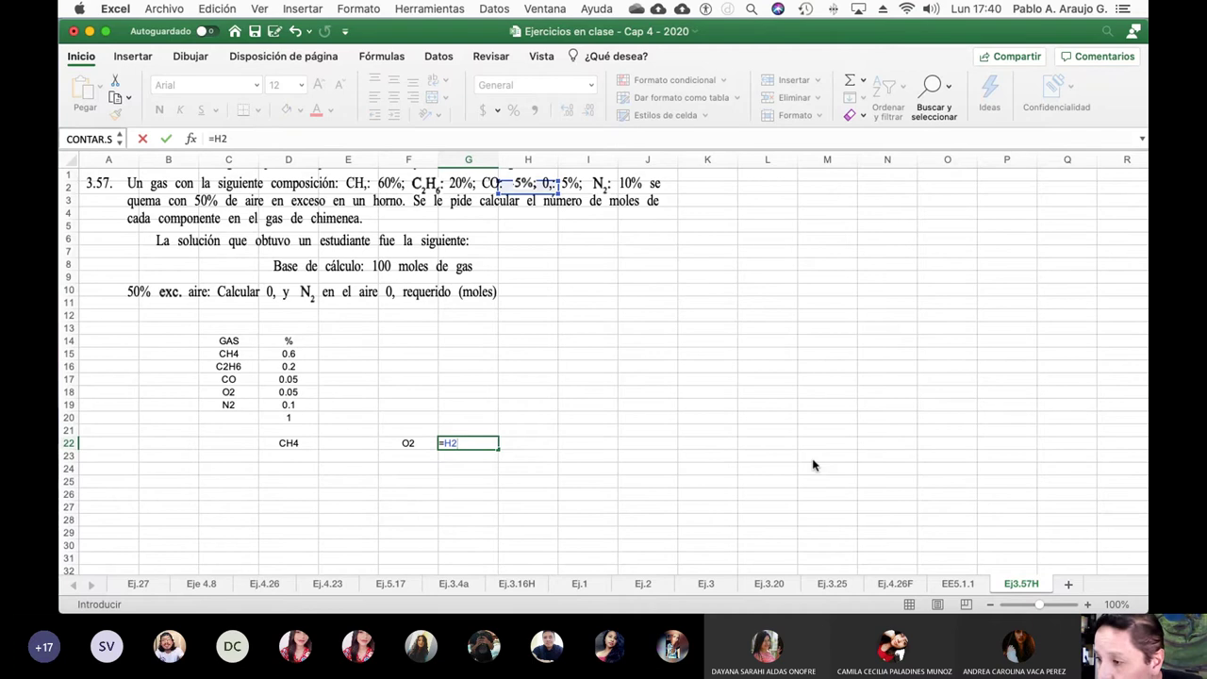
key(BackSpace)
key(BackSpace)
key(BackSpace)
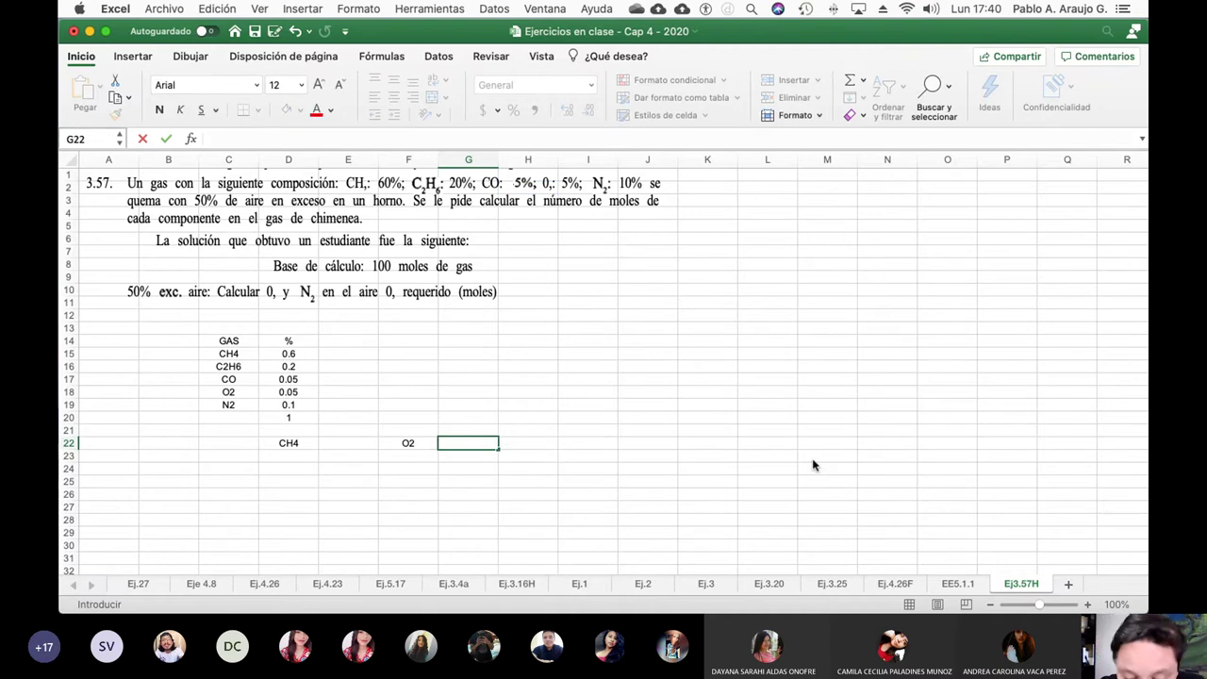
Step: Enter the reaction's equals sign as "=" in quotation marks in G22 and the product CO2 in I22
text("=")
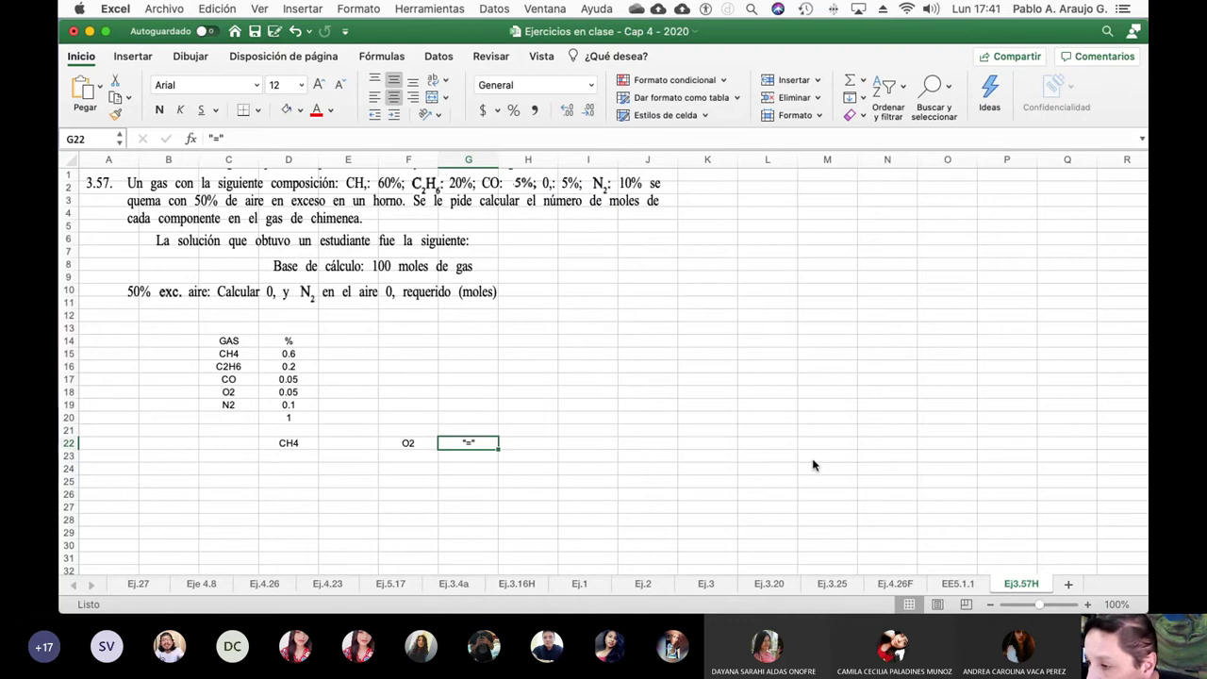
key(Tab)
key(Right)
text(CO2)
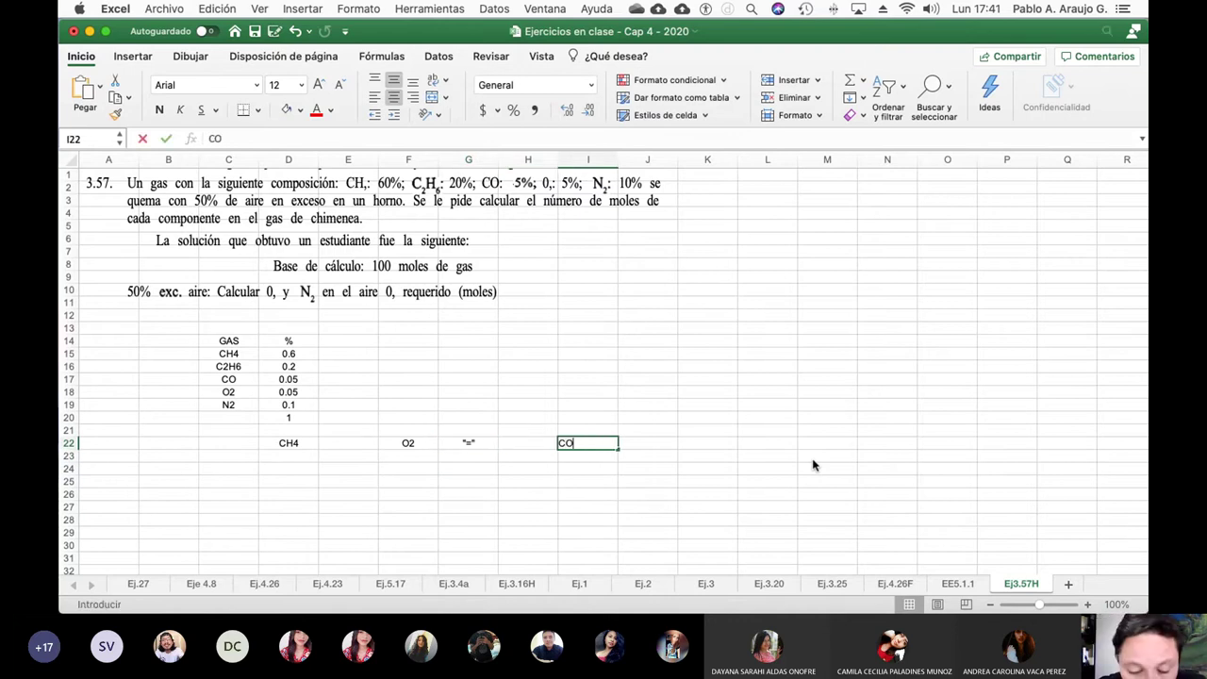
key(Return)
Step: Complete the methane combustion reaction in row 22 with H2O in K22
key(Right)
key(Right)
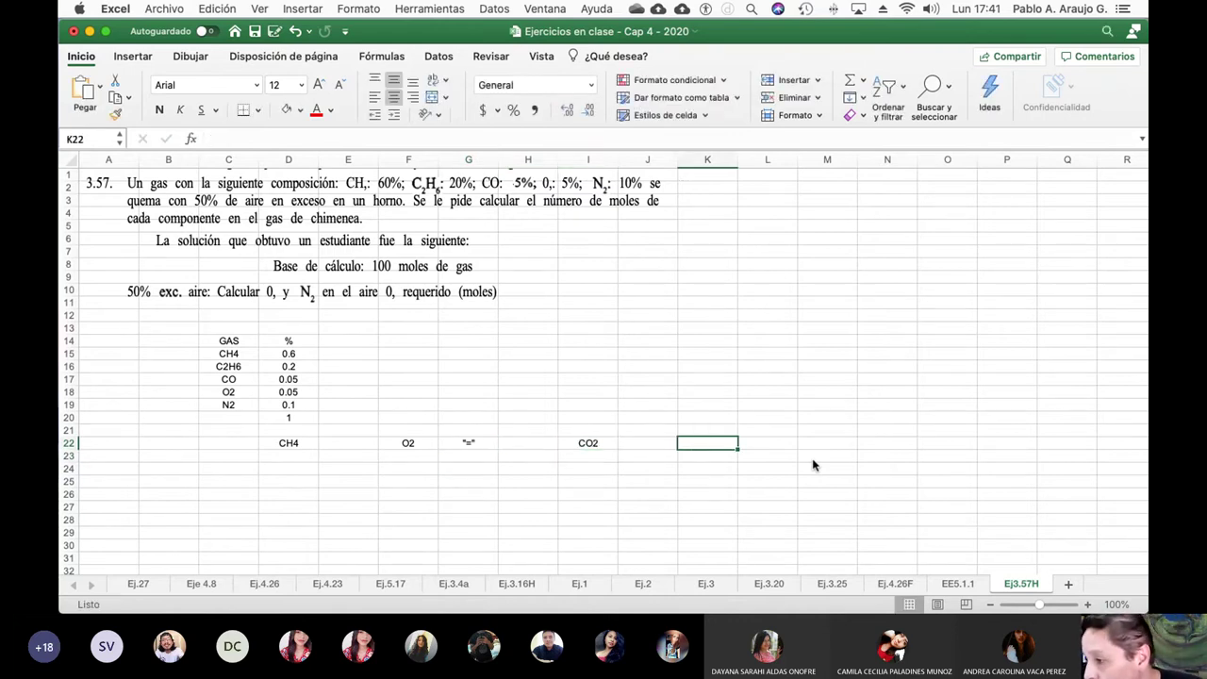
text(2O)
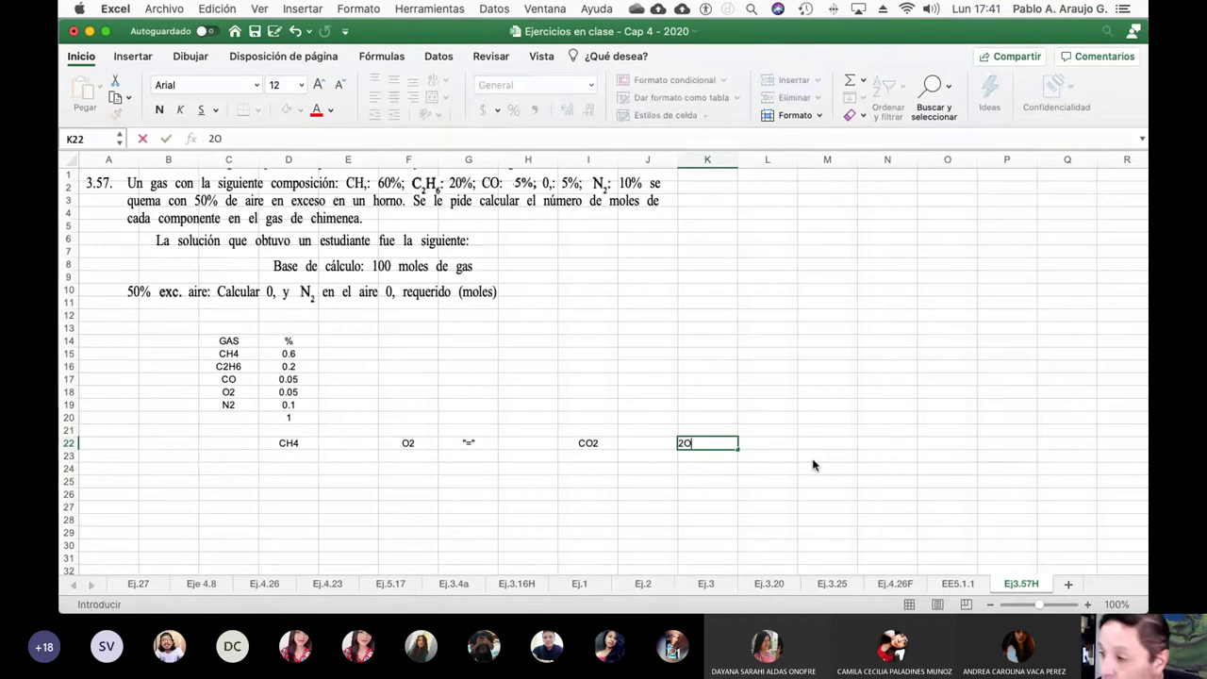
key(Return)
key(Up)
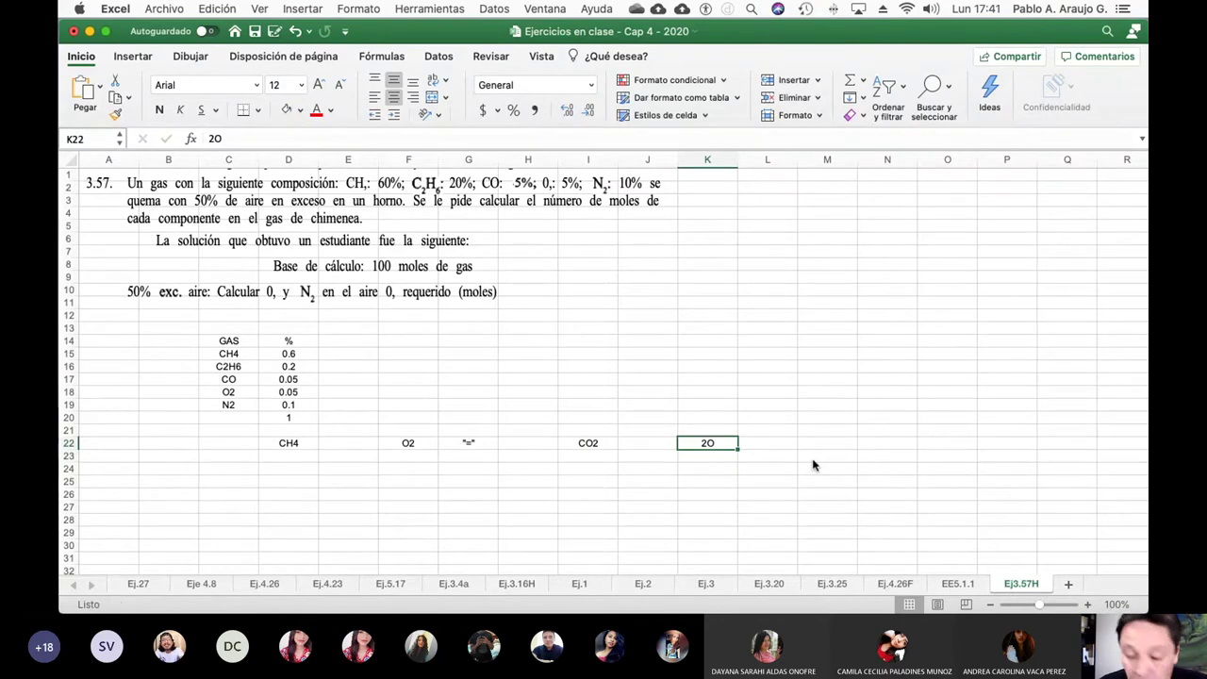
text(H2O)
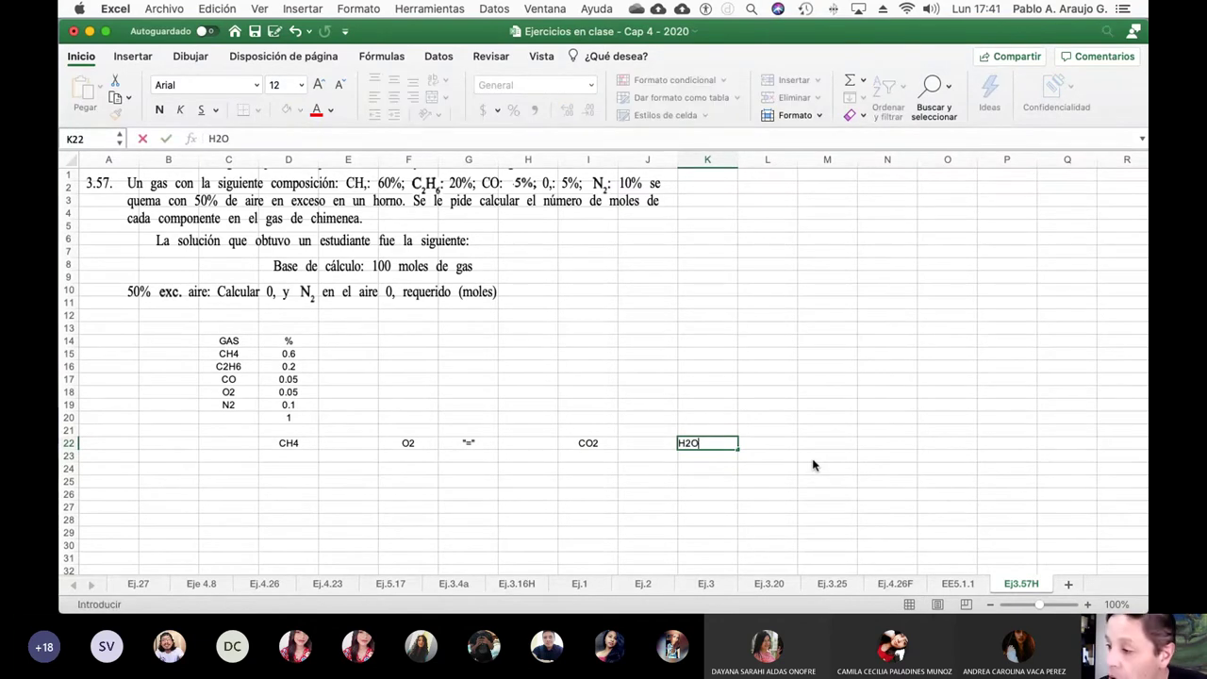
key(Return)
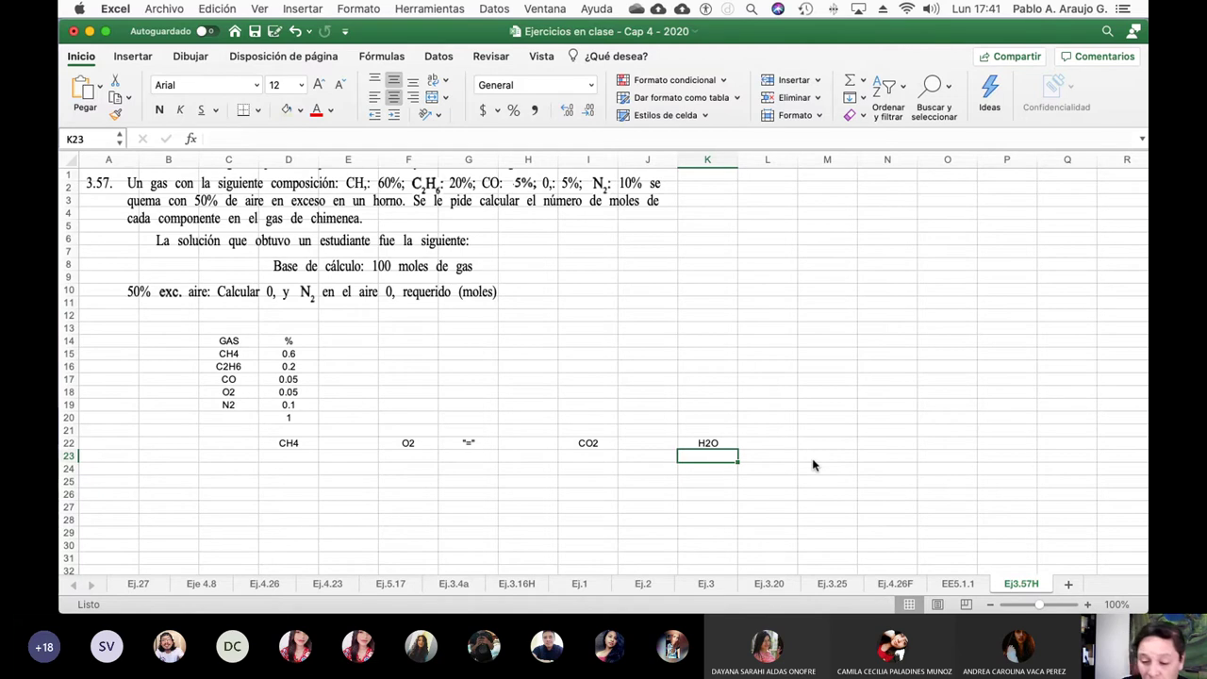
Step: Enter the stoichiometric coefficient 2 for H2O in J22 of the methane combustion reaction
key(Up)
key(Left)
key(Left)
key(Left)
key(Left)
key(Left)
key(Left)
key(Left)
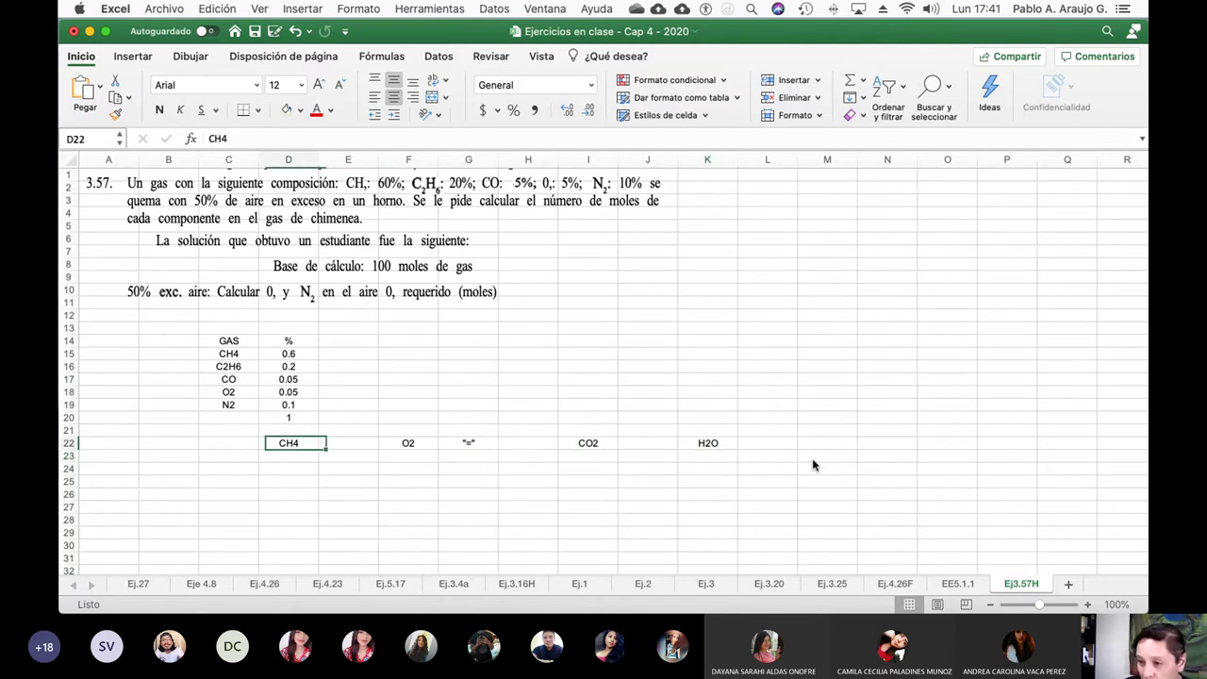
key(Right)
key(Right)
key(Right)
key(Right)
key(Right)
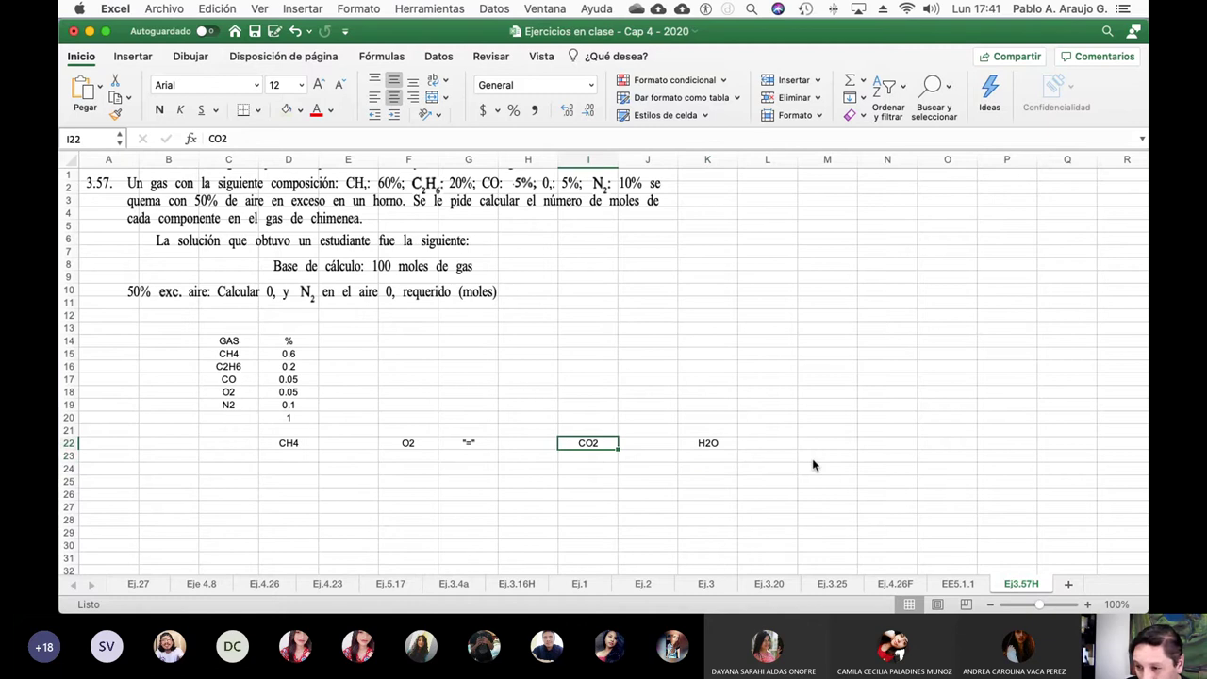
key(Right)
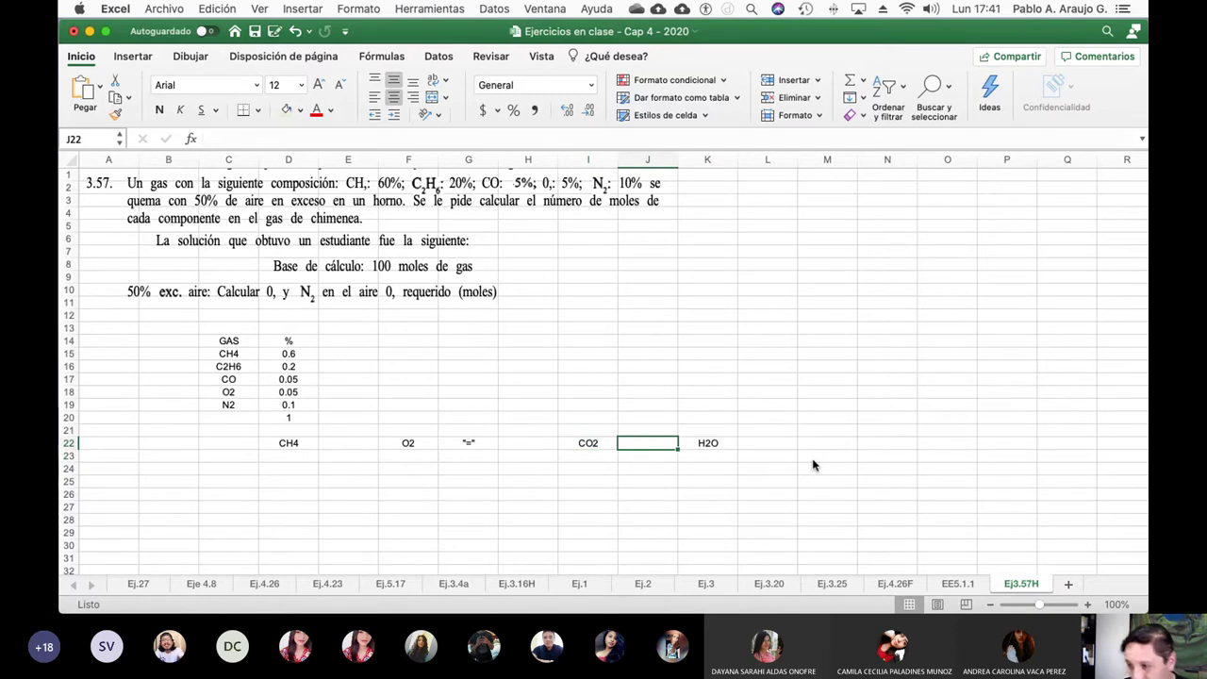
text(2)
key(Return)
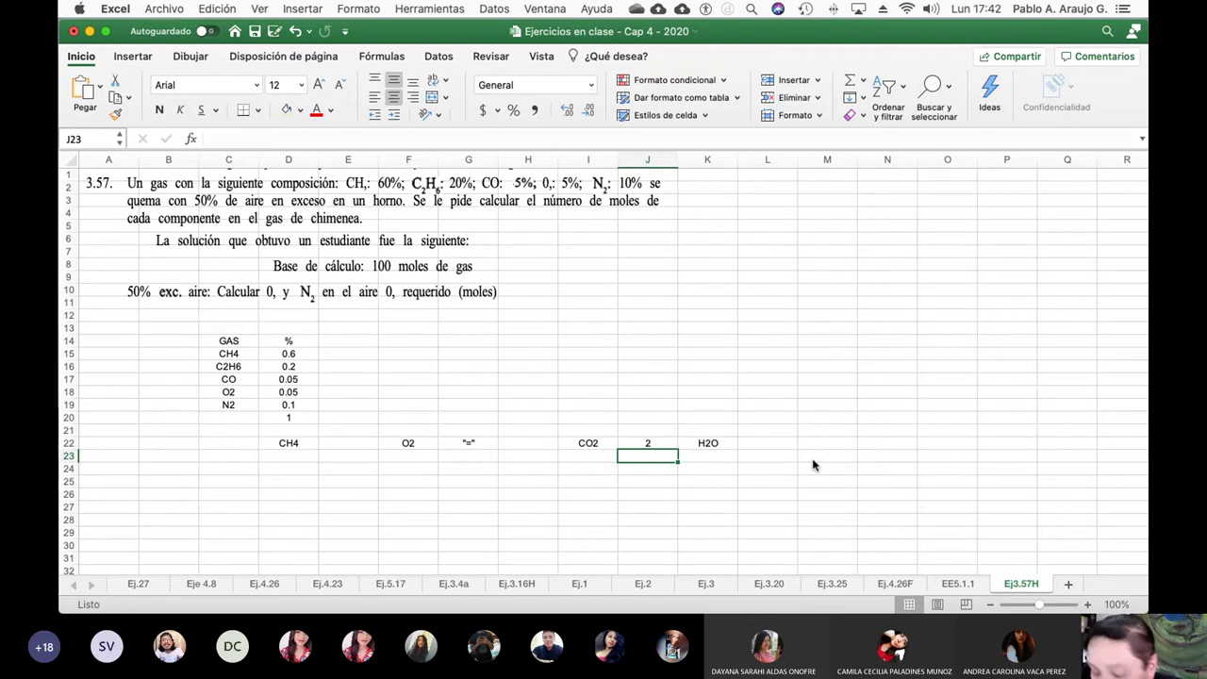
Step: Enter the reactant coefficients of the methane reaction: 2 for O2 in E22 and 1 for CH4 in C22
key(Up)
key(Left)
key(Left)
key(Left)
key(Left)
key(Left)
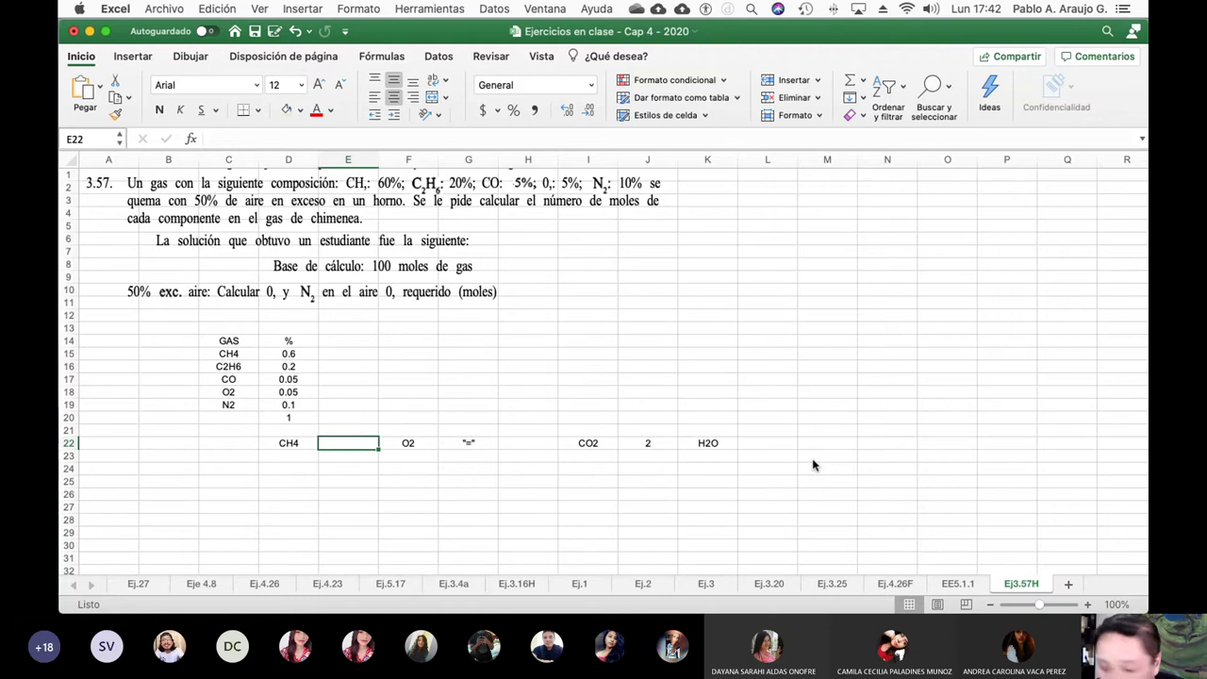
text(2)
key(Left)
key(Left)
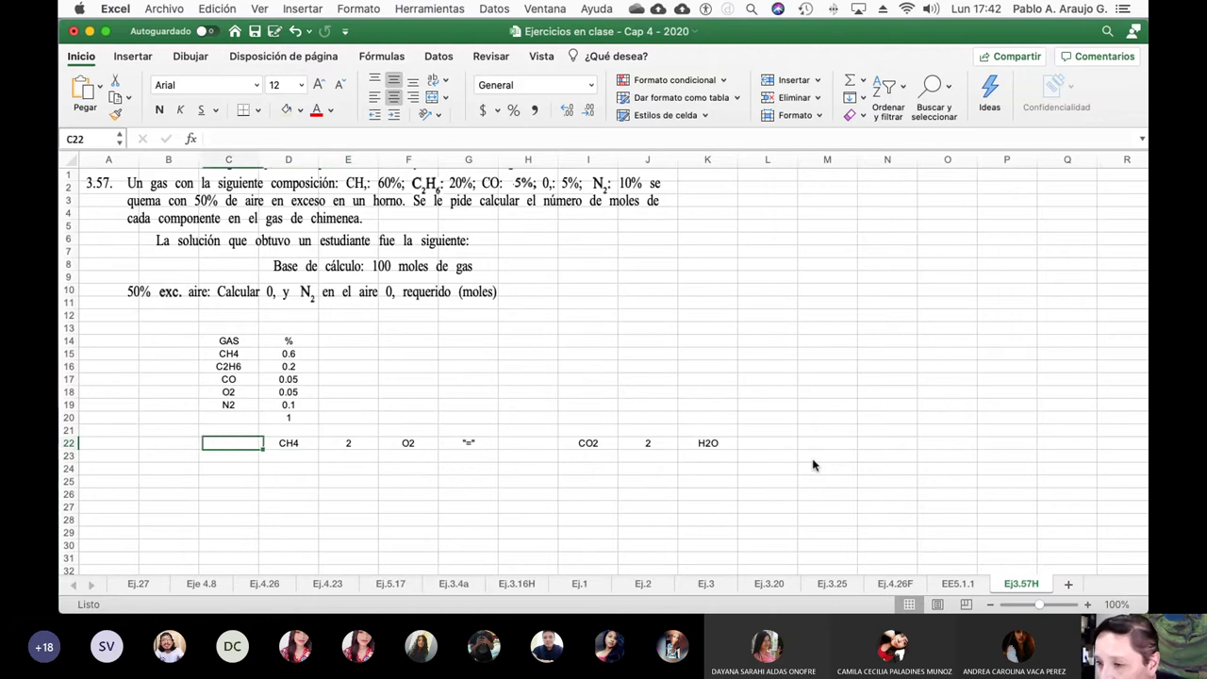
text(1)
key(Right)
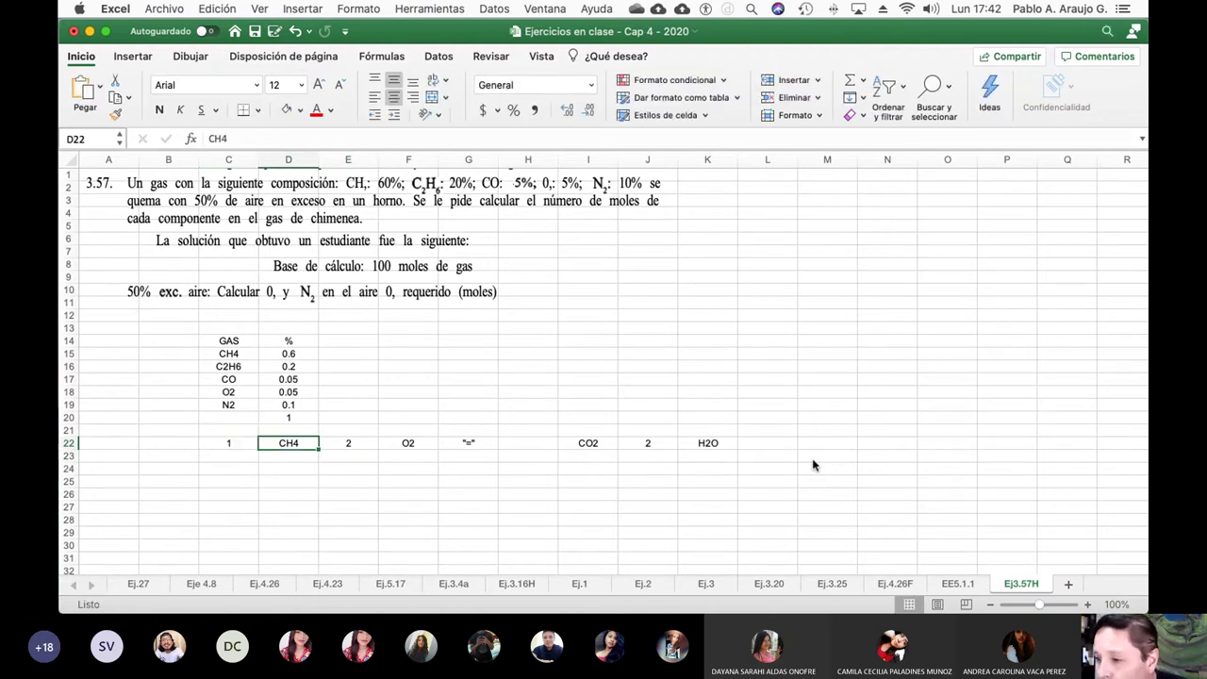
Step: Shade the whole methane reaction, C22:K22, with the light green fill
key(Left)
key(shift+Right)
key(shift+Right)
key(shift+Right)
key(shift+Right)
key(shift+Right)
key(shift+Right)
key(shift+Right)
key(shift+Right)
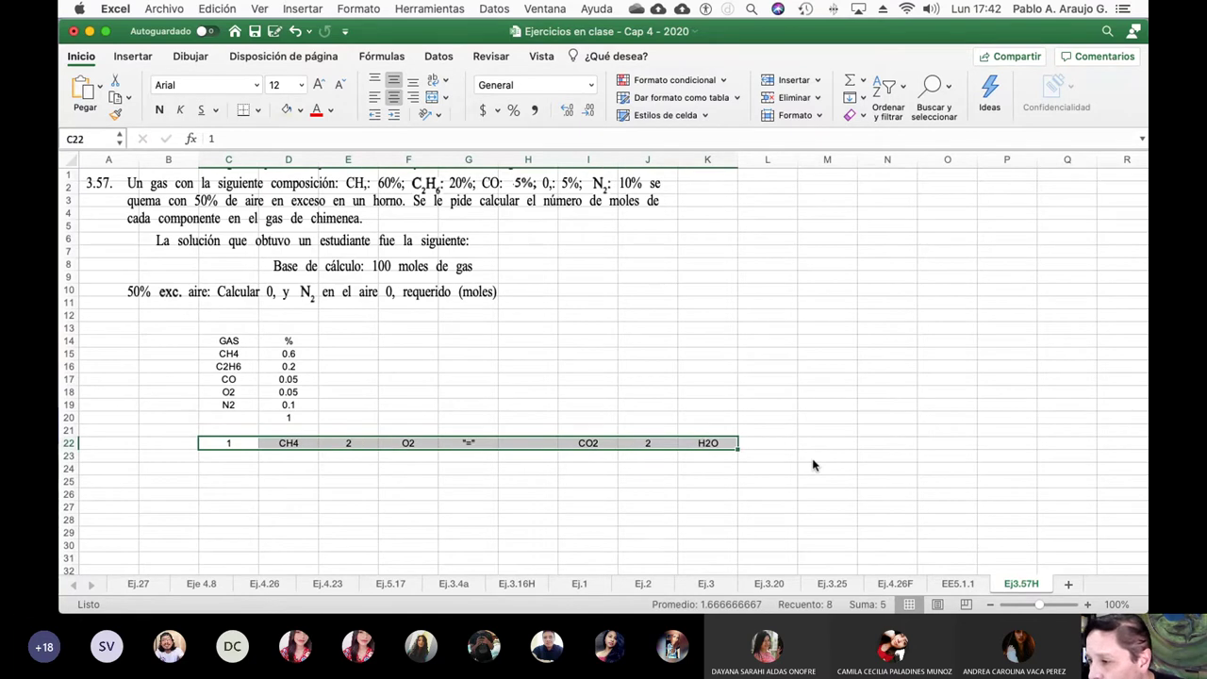
click(287, 110)
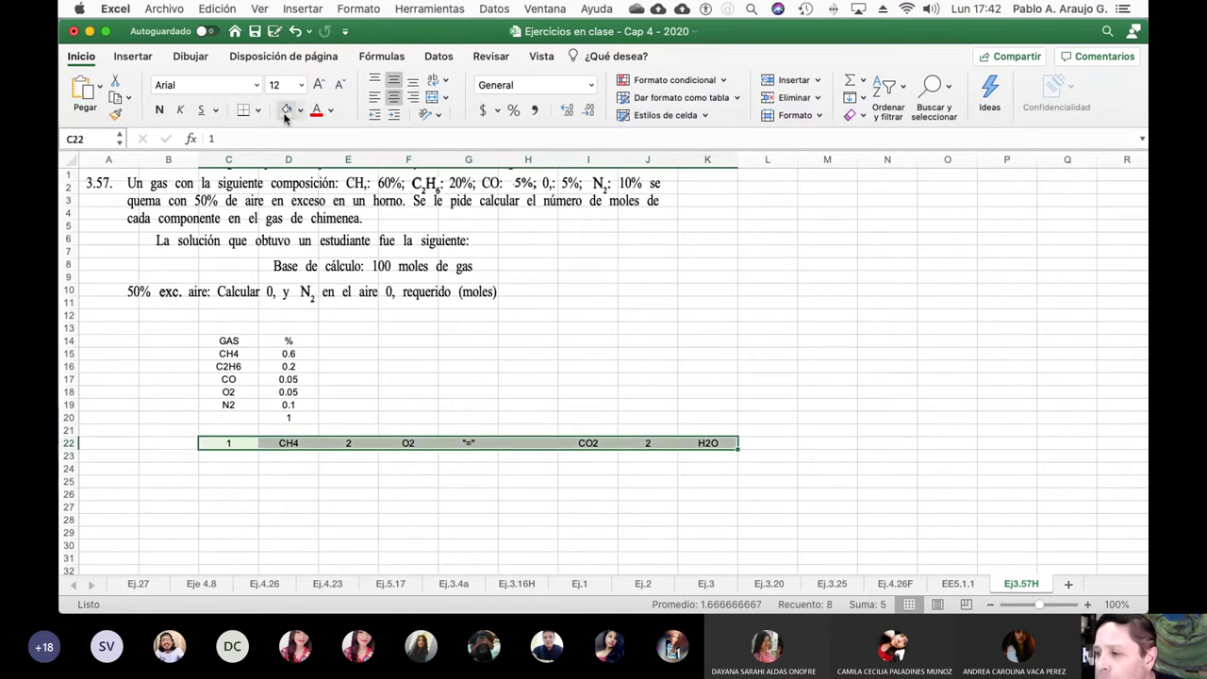
Step: Enter the missing coefficient 1 for CO2 in H22
click(512, 440)
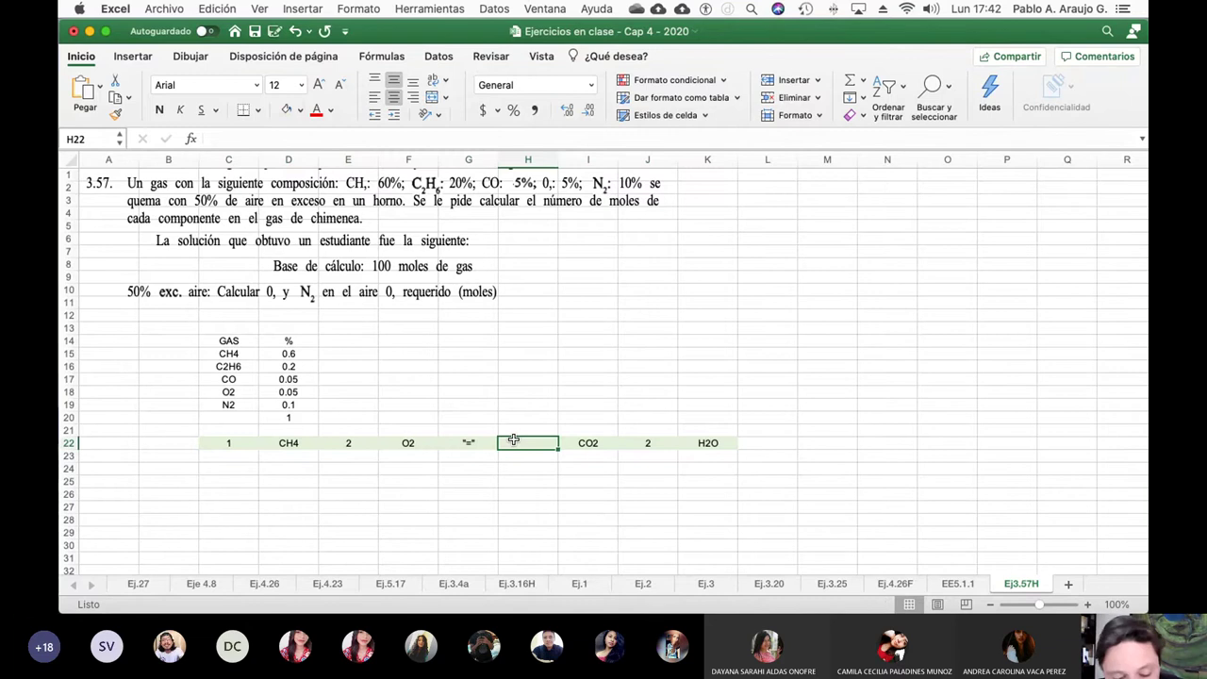
text(1)
key(Left)
Step: Fill the reactant coefficient cells C22 and E22 with light orange
key(Left)
key(Left)
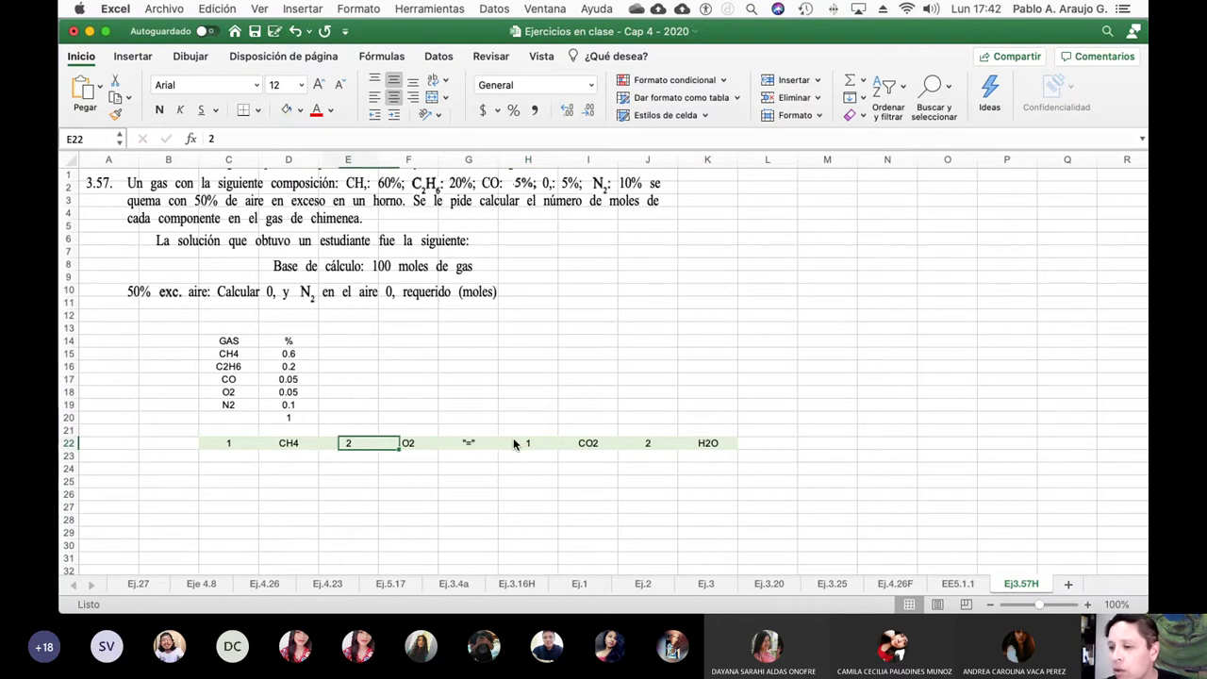
key(Left)
key(Left)
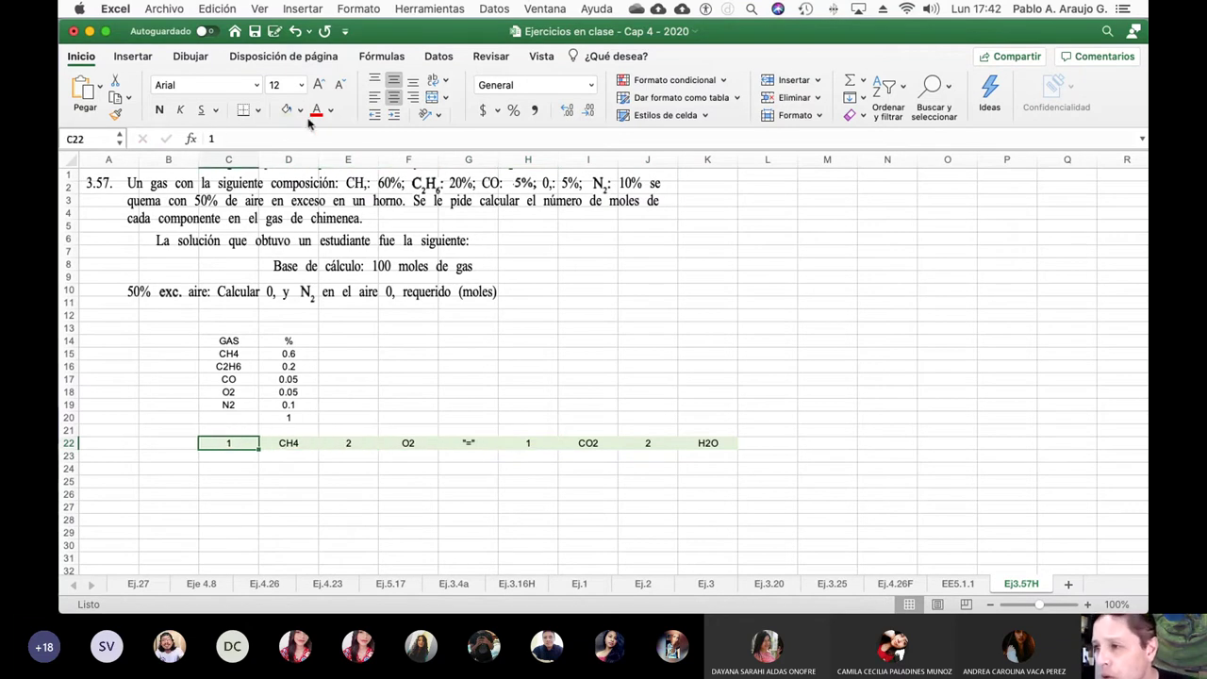
click(301, 109)
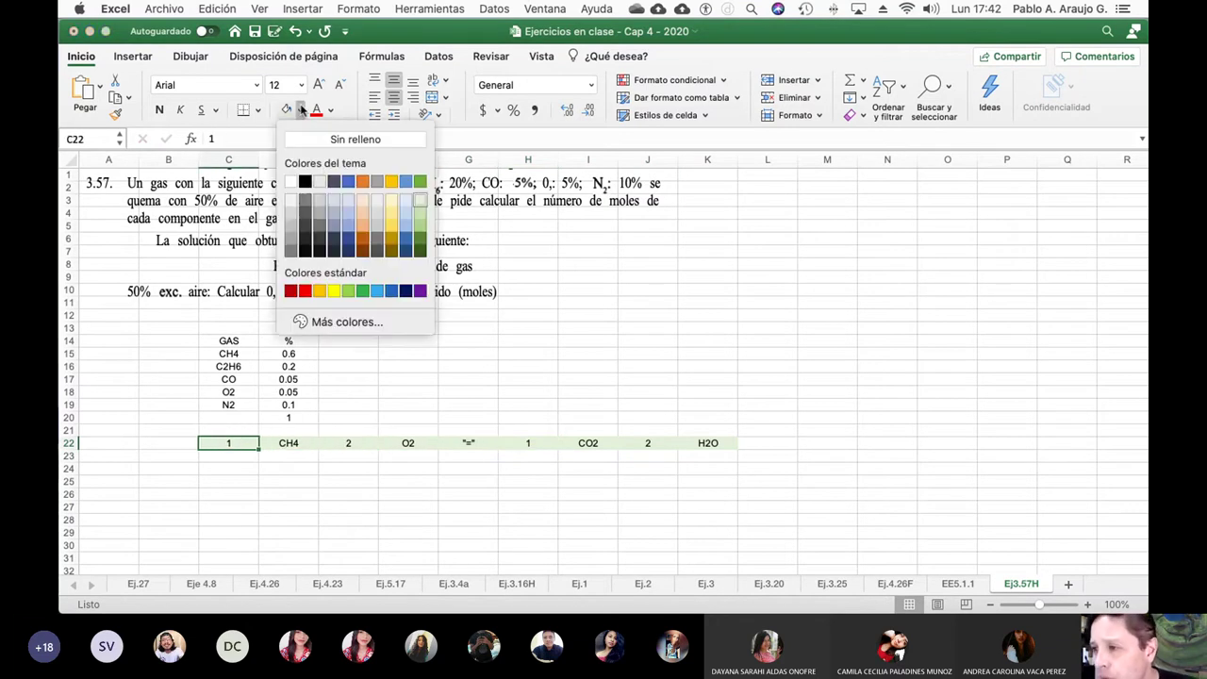
click(366, 219)
key(Right)
key(Right)
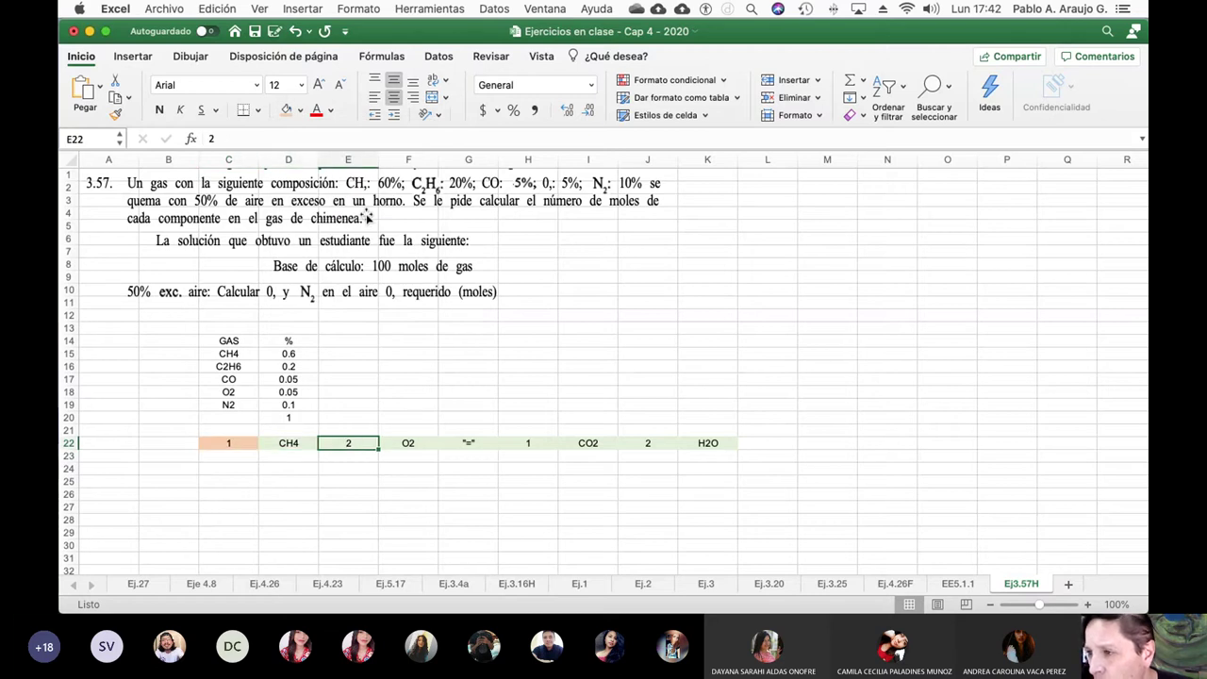
click(287, 109)
Step: Apply the same light orange fill to the product coefficient cells H22 and J22
key(Right)
key(Right)
key(Right)
key(Right)
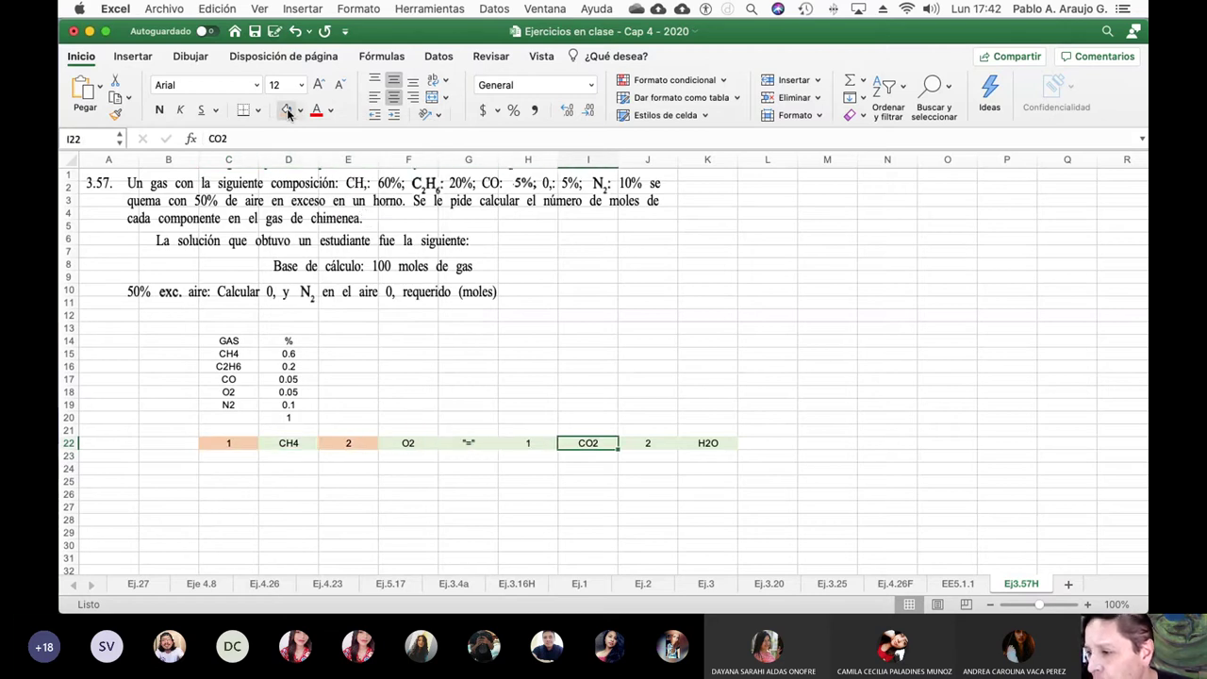
key(Left)
click(287, 109)
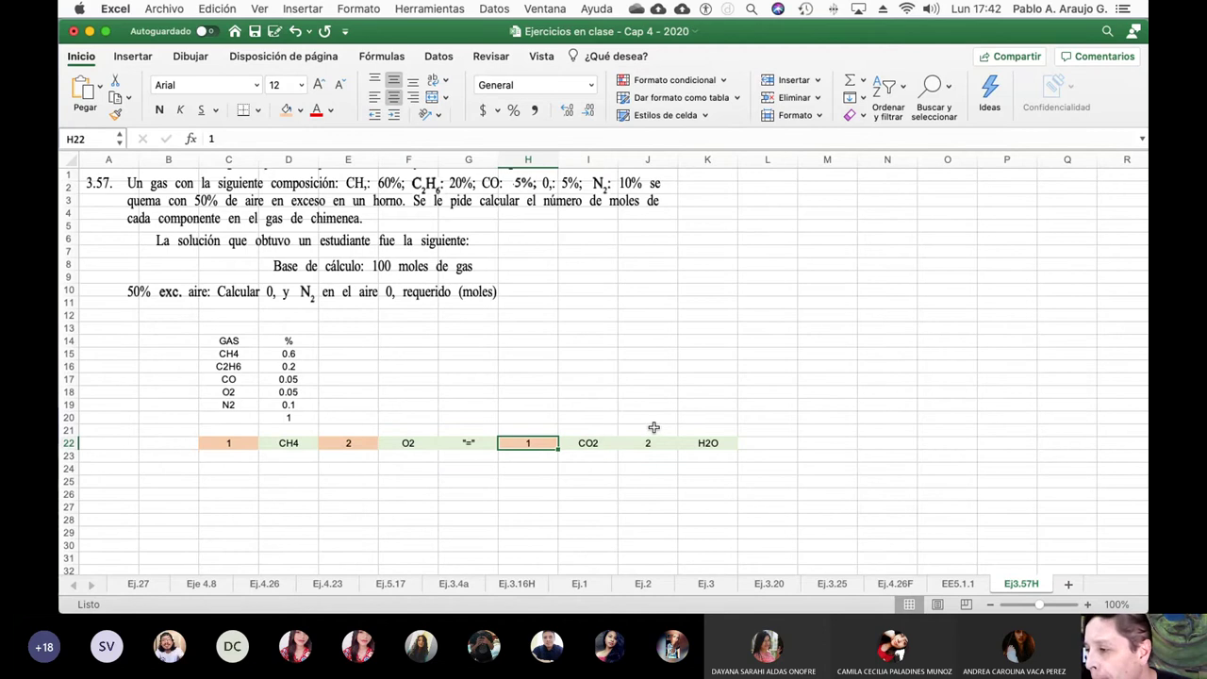
click(653, 440)
click(288, 109)
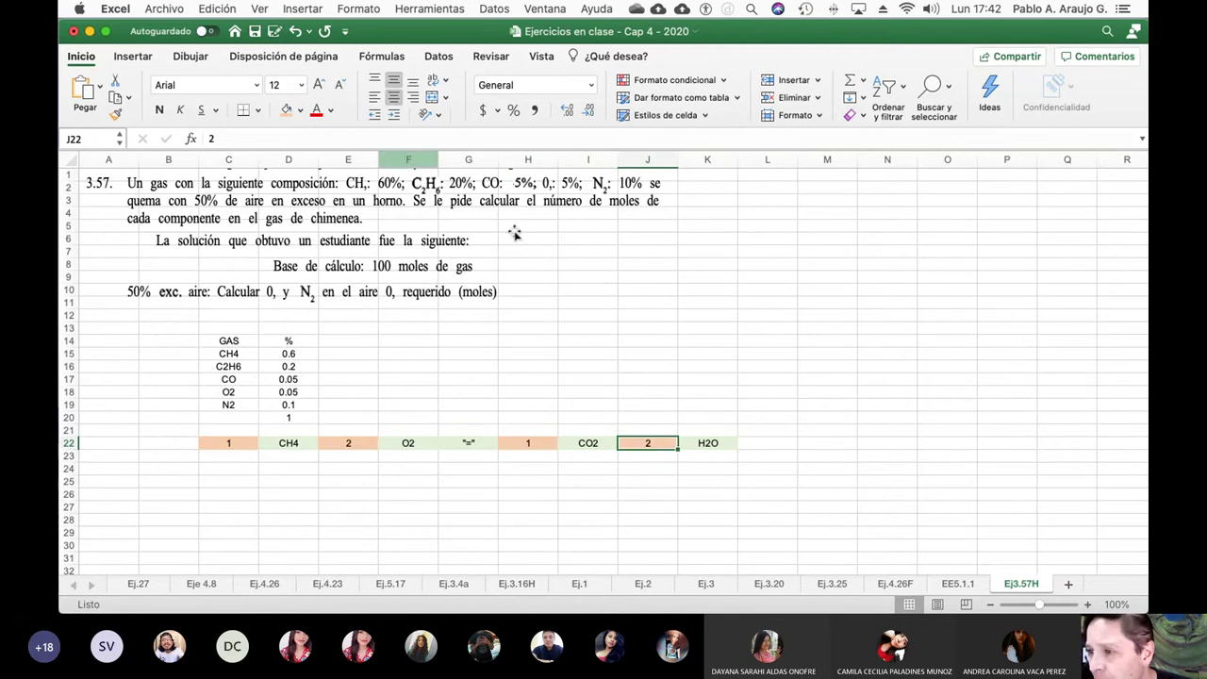
click(809, 377)
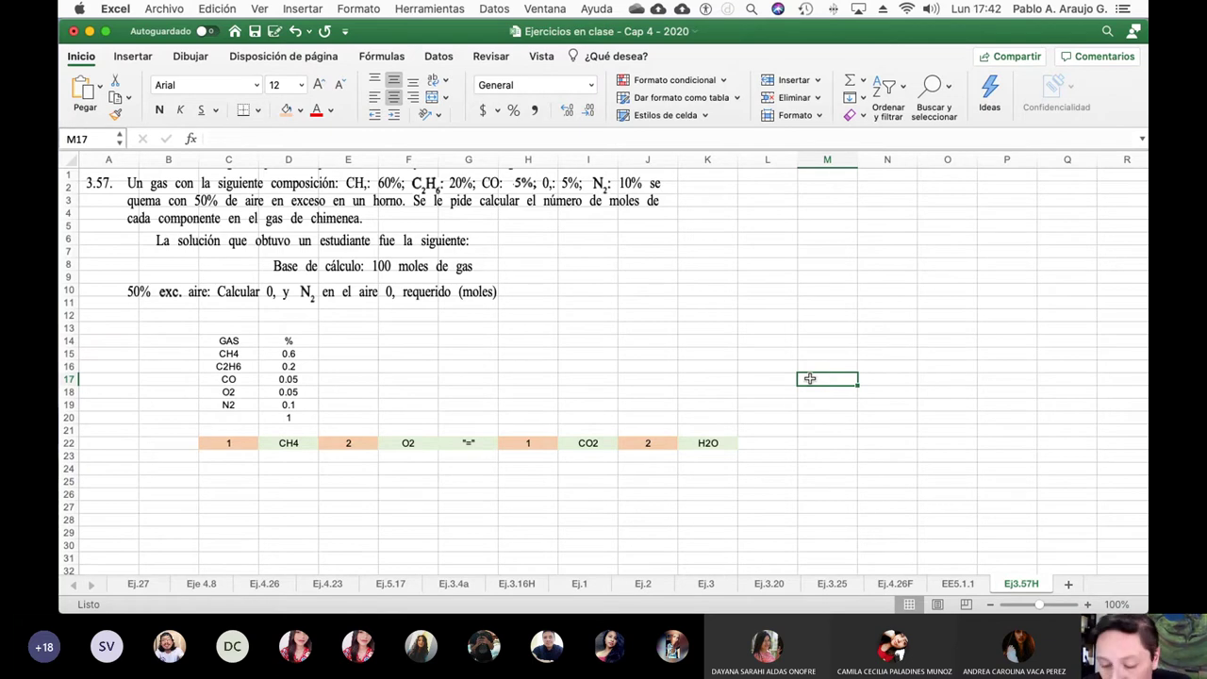
Step: Enter C2H6 in D23, below CH4, as the first reactant of the second combustion reaction
key(Down)
key(Left)
key(Left)
key(Left)
key(Left)
key(Left)
key(Left)
key(Left)
key(Left)
key(Left)
key(Left)
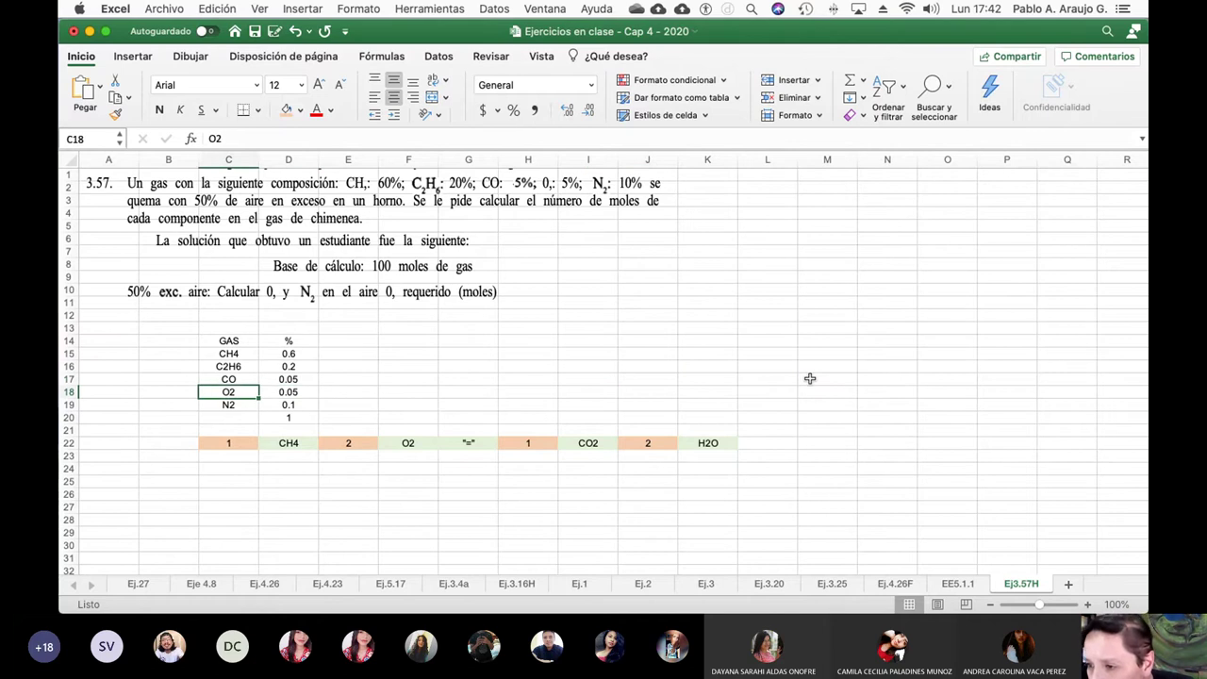
key(Up)
key(Down)
key(Down)
key(Down)
key(Down)
key(Down)
key(Down)
key(Right)
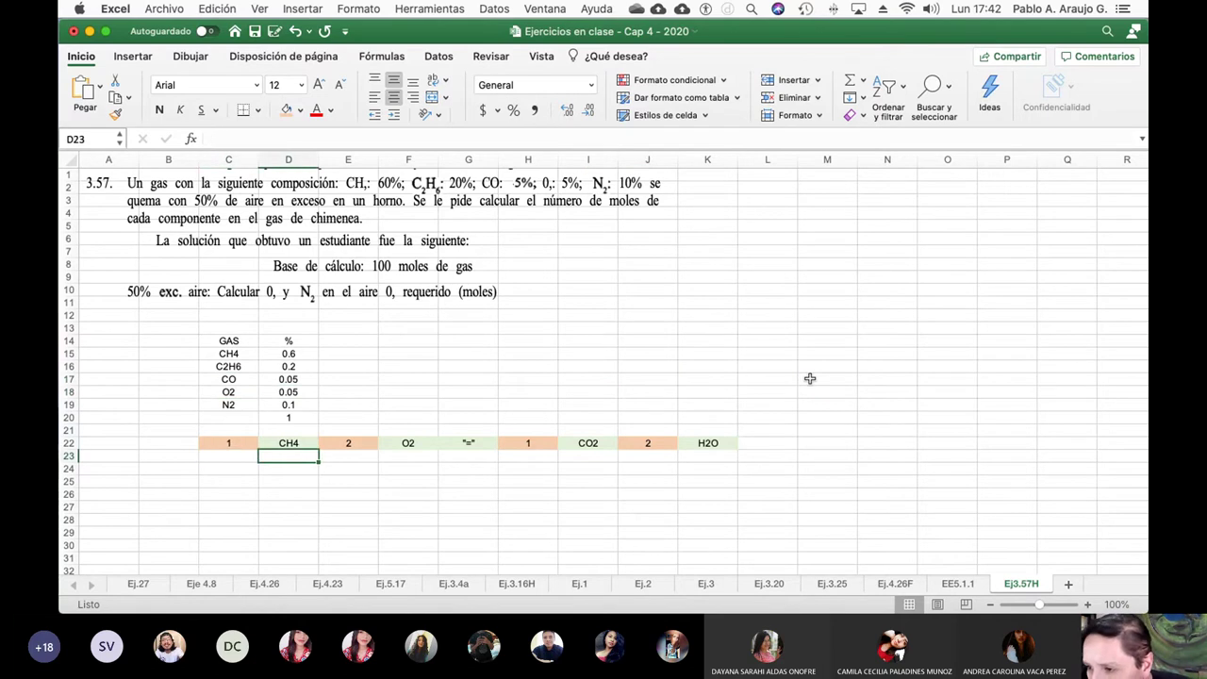
text(C2H6)
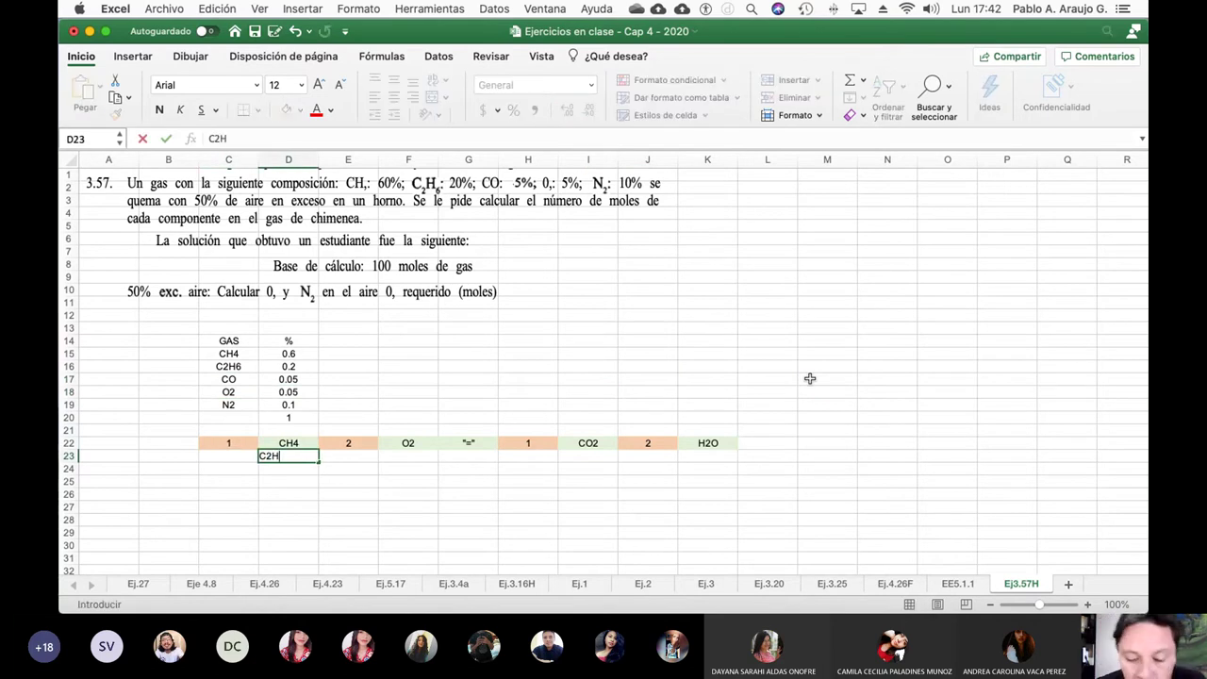
key(Return)
Step: Enter O2 in F23 and the equals sign as "=" in quotation marks in G23 for the ethane reaction
key(Right)
key(Right)
key(Up)
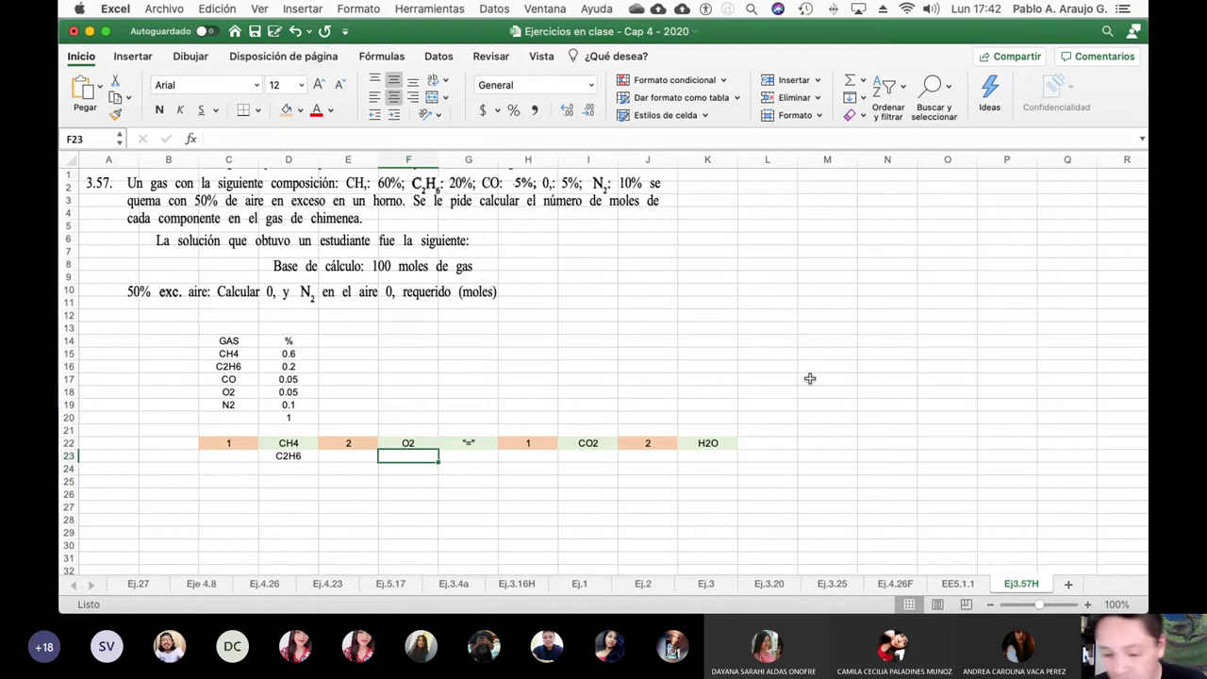
text(O2)
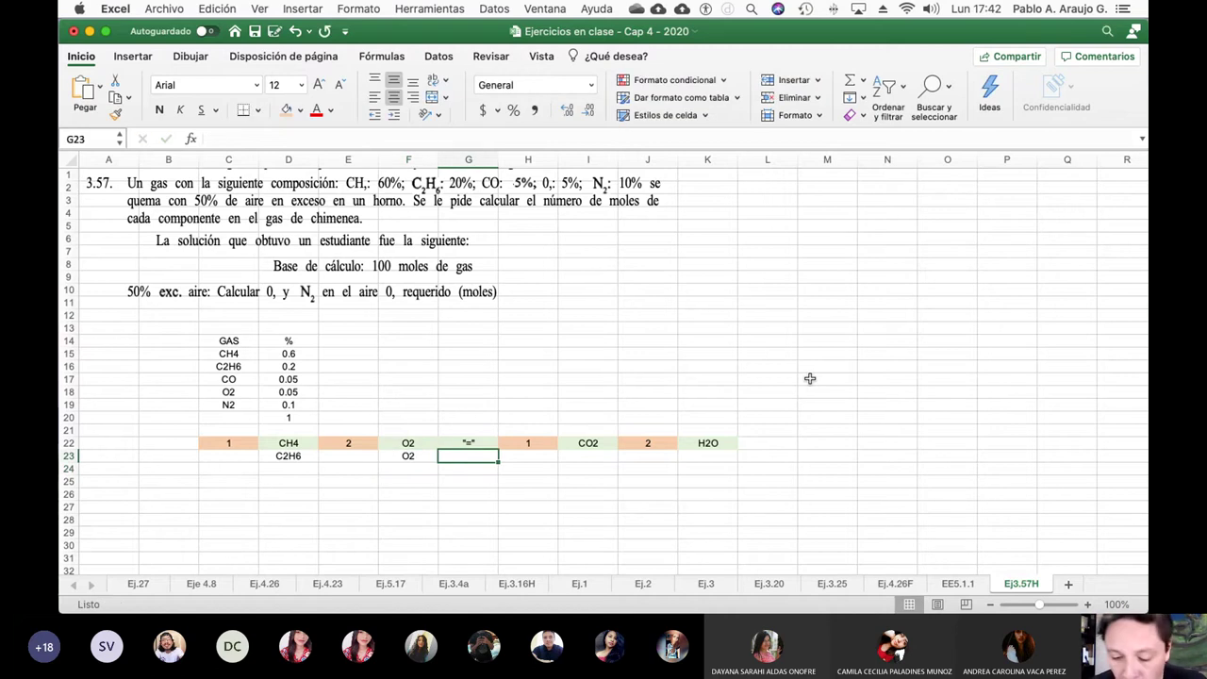
text("=")
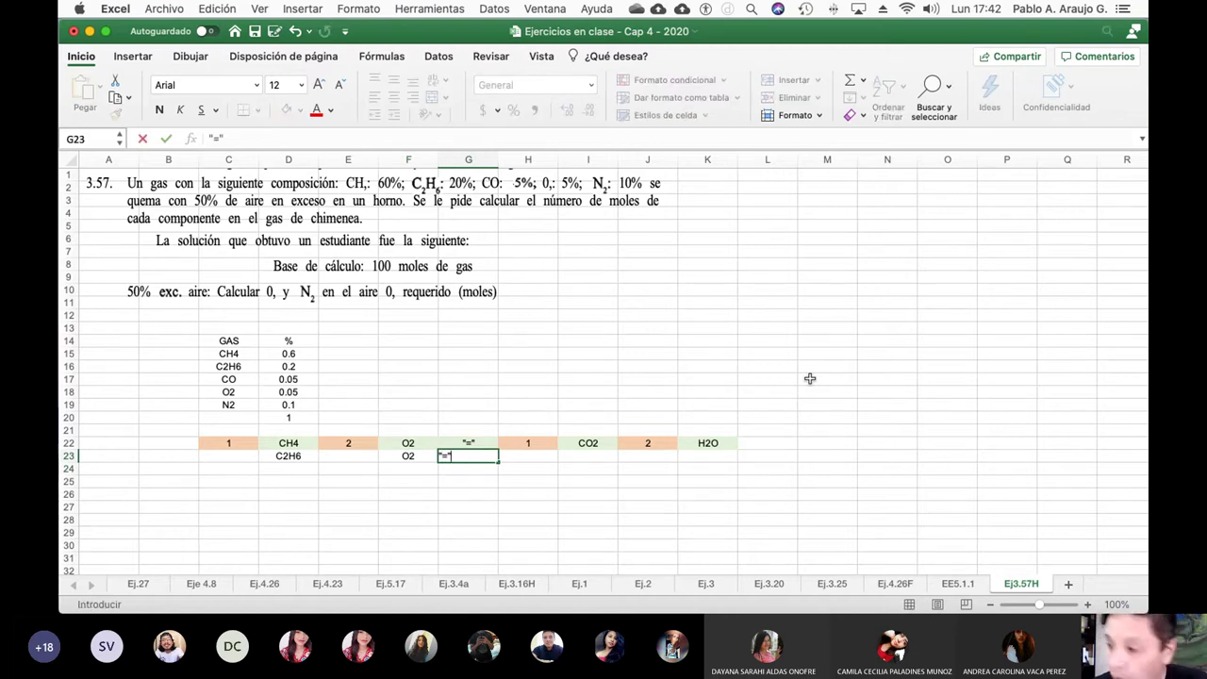
key(Return)
Step: Add the ethane reaction's products, with CO2 in I23 and H2O in K23
key(Up)
key(Right)
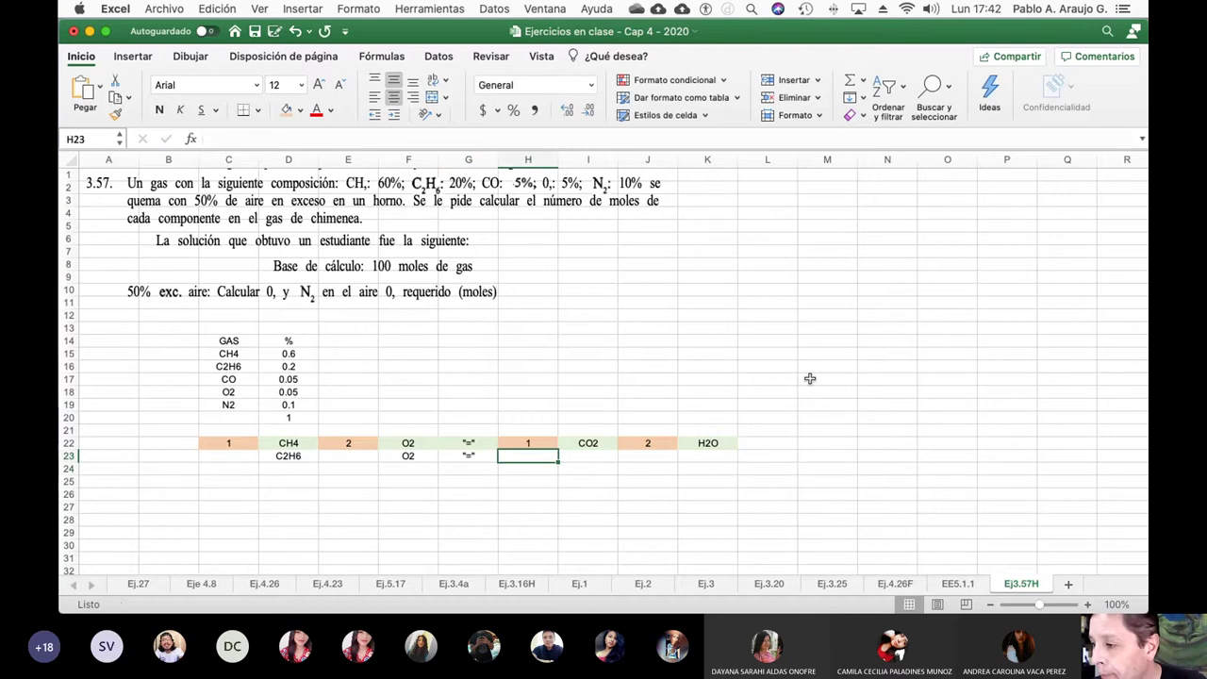
key(Right)
text(CO2)
key(Return)
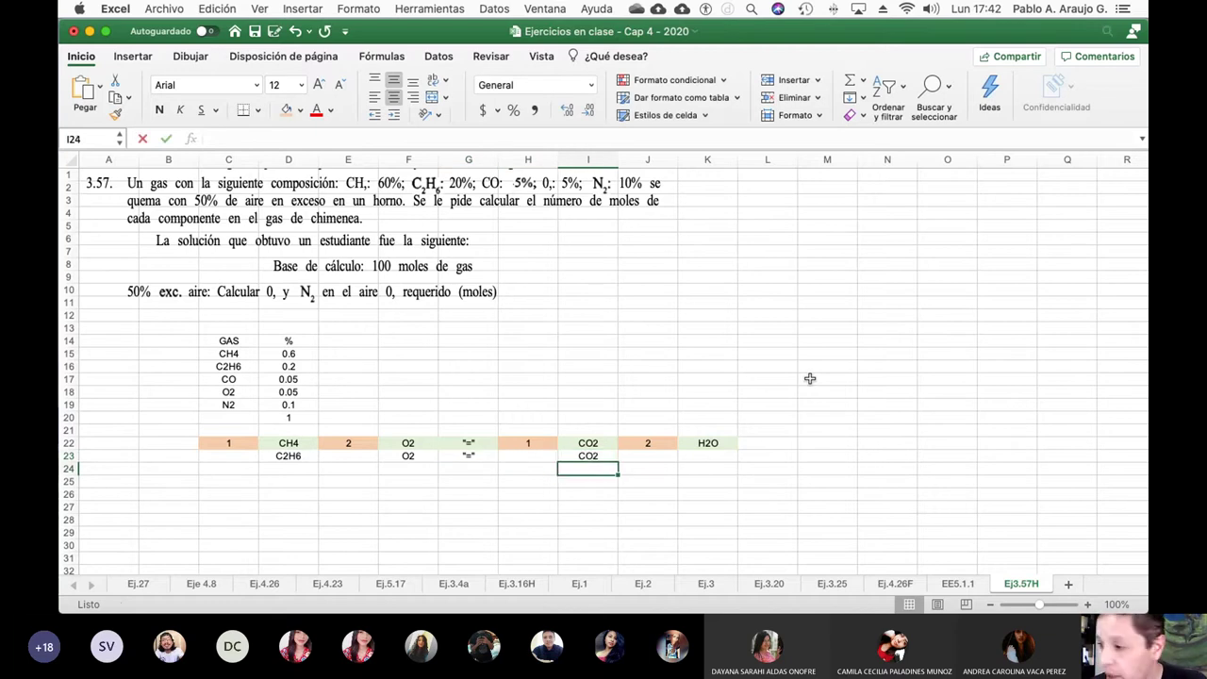
key(Up)
key(Right)
key(Right)
text(H2O)
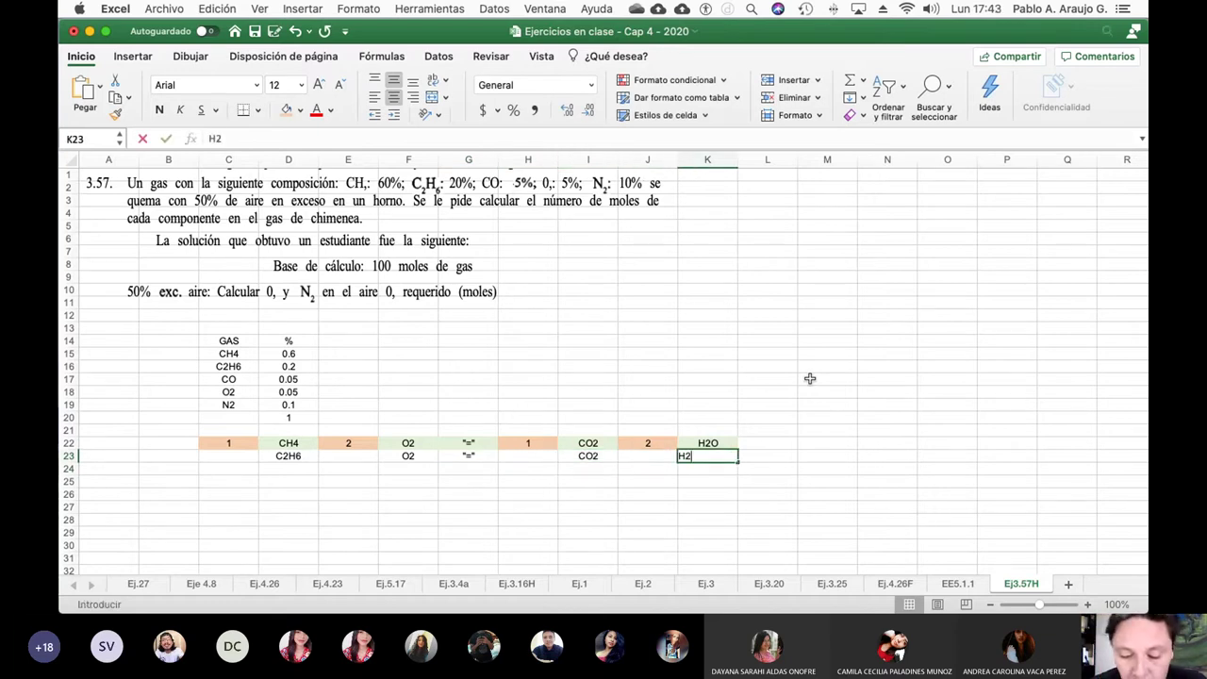
key(Return)
Step: Enter the coefficient 2 for CO2 in H23 of the ethane reaction
key(Left)
key(Left)
key(Left)
key(Left)
key(Left)
key(Left)
key(Left)
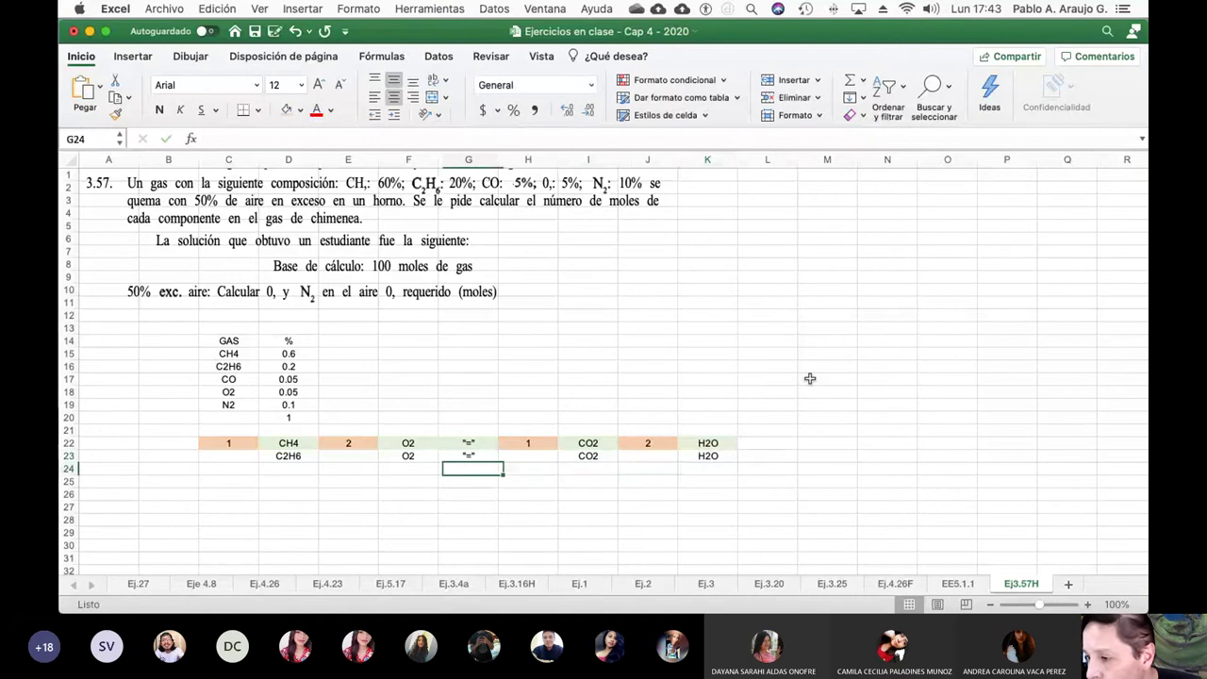
key(Right)
key(Right)
key(Right)
key(Right)
key(Right)
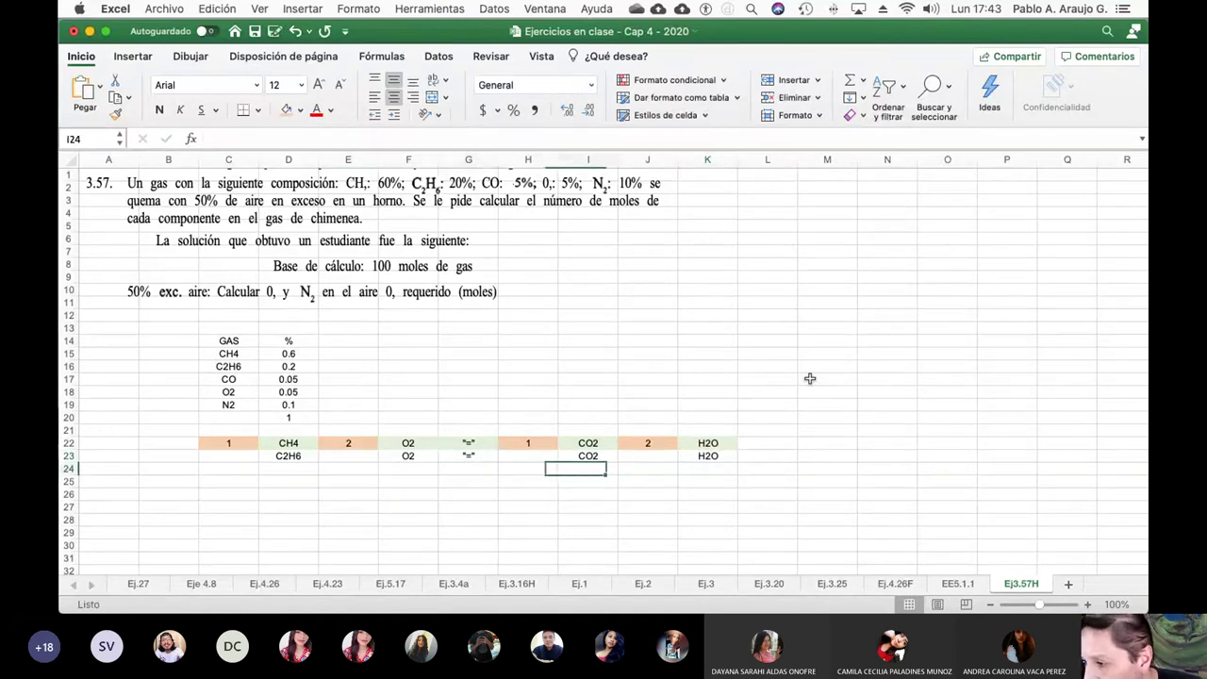
key(Left)
key(Up)
text(2)
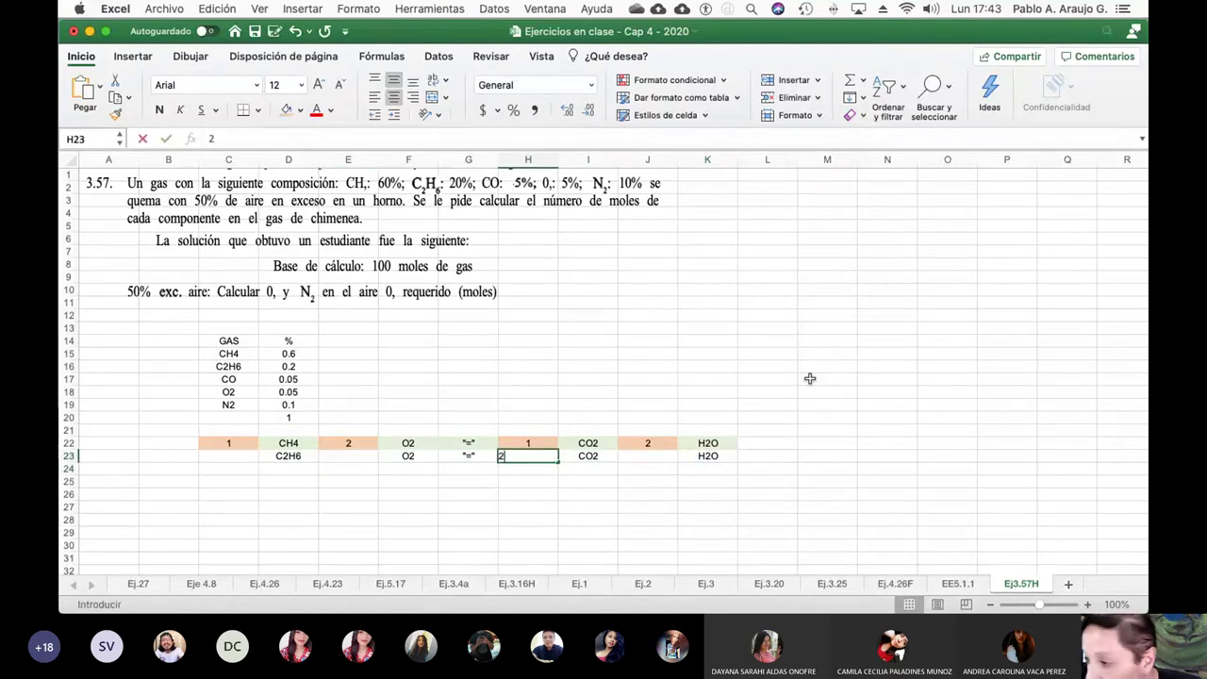
key(Right)
Step: Enter the coefficient 3 for H2O in J23 of the ethane reaction
key(Left)
key(Left)
key(Left)
key(Left)
key(Left)
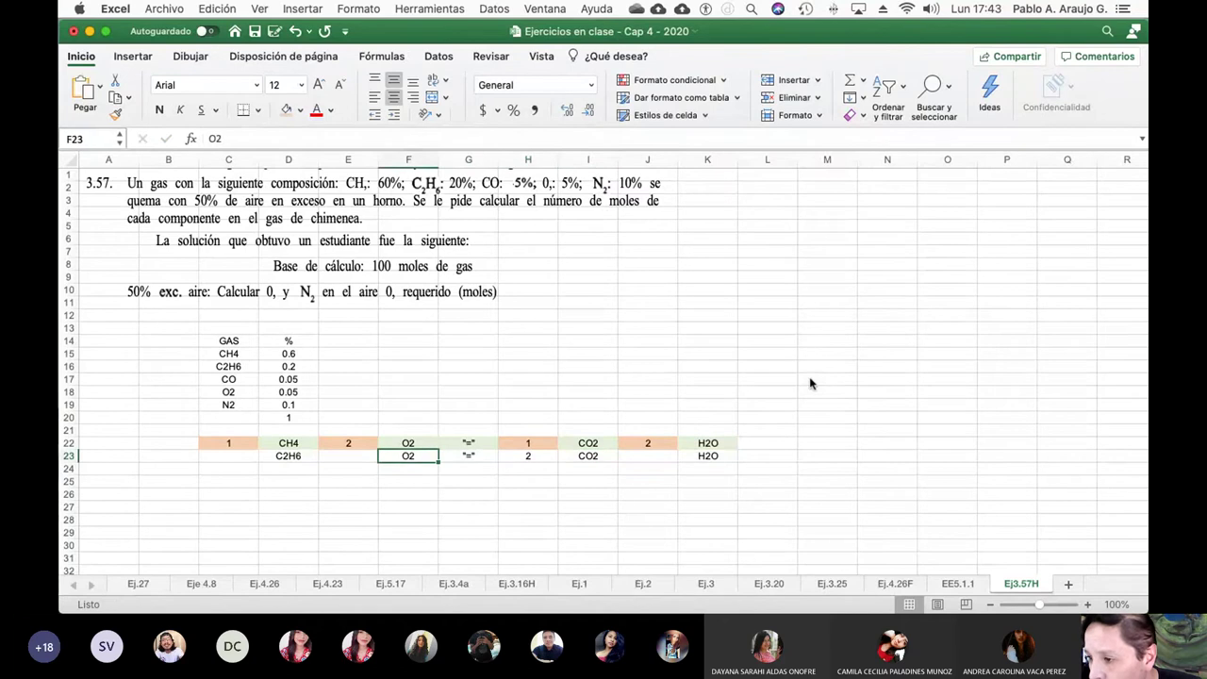
key(Right)
key(Right)
key(Right)
key(Right)
key(Right)
key(Right)
key(Right)
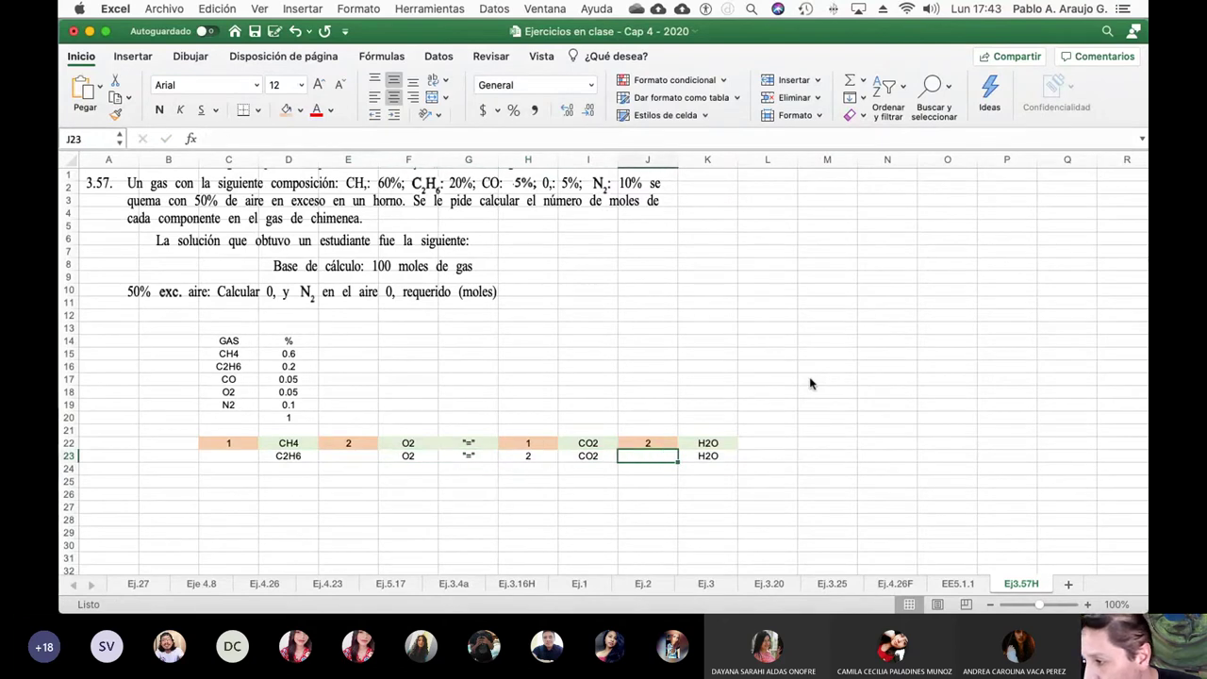
key(Left)
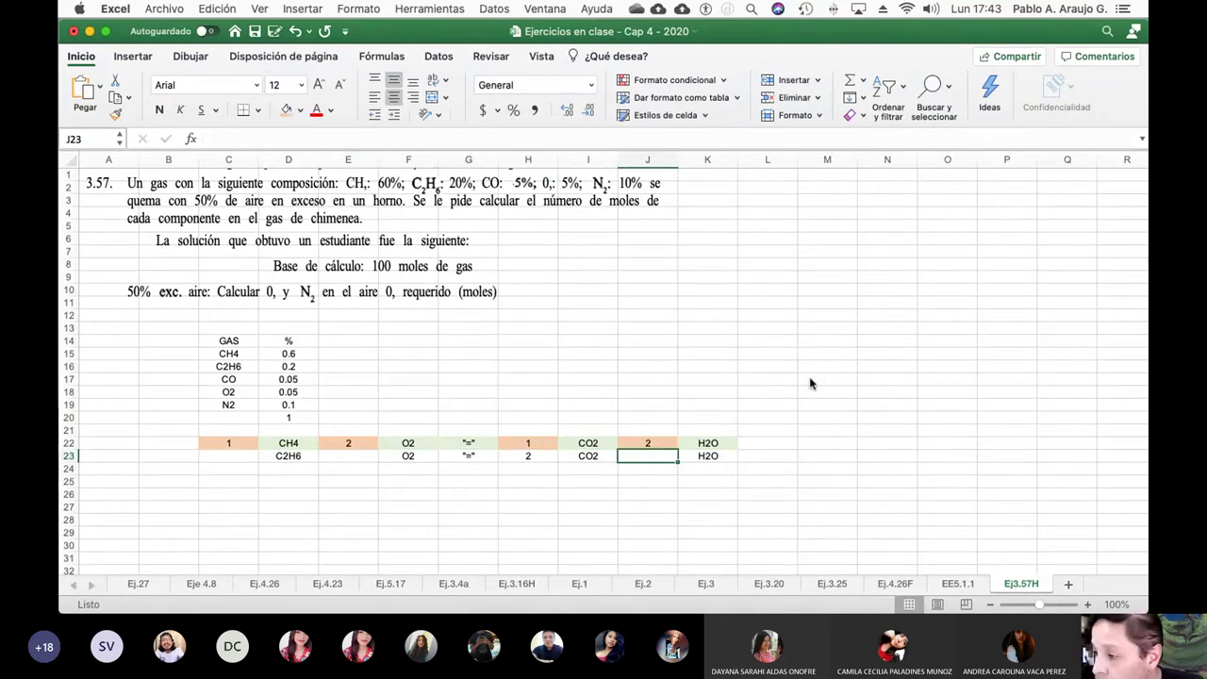
text(3)
key(Return)
Step: Examine the ethane reaction's product coefficients in row 23 to count the oxygen atoms in CO2 and H2O
key(Up)
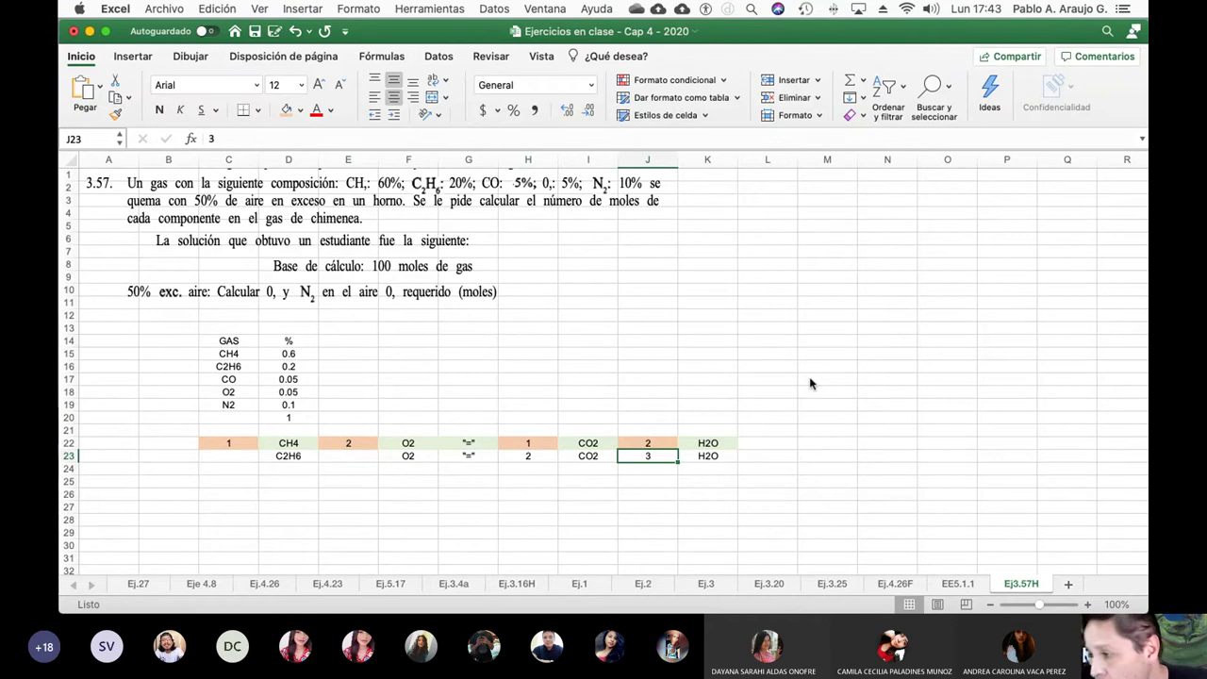
key(Right)
key(Left)
key(Left)
key(Left)
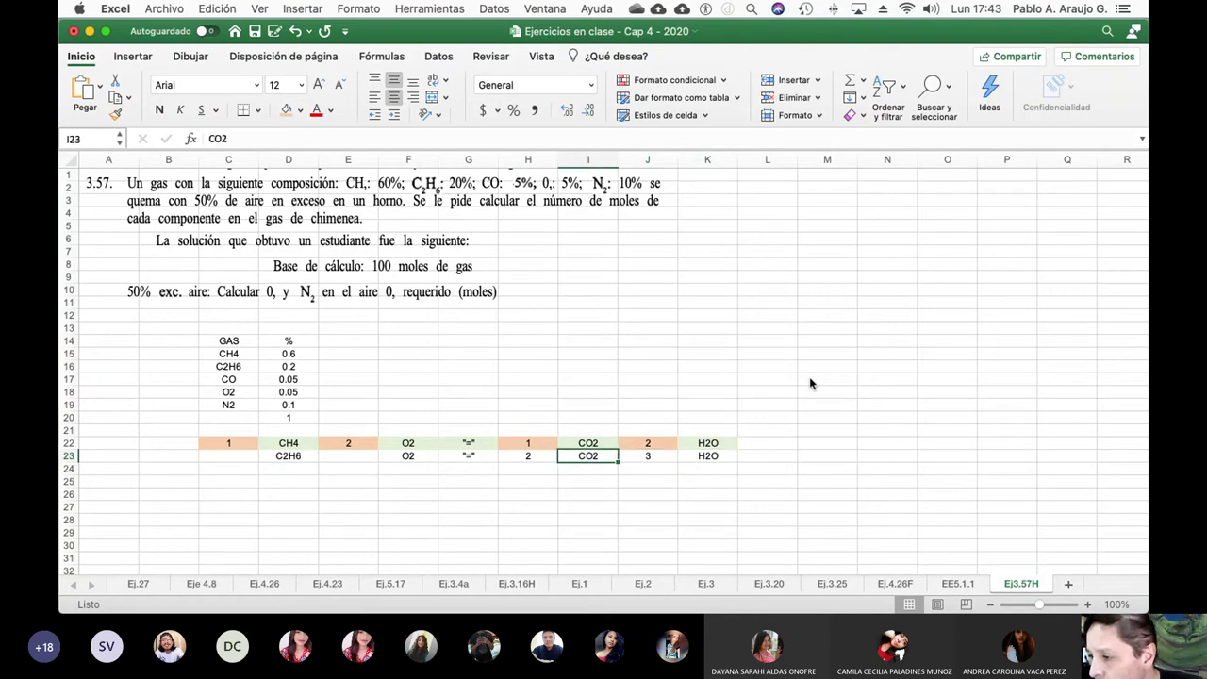
key(Right)
key(Left)
key(Right)
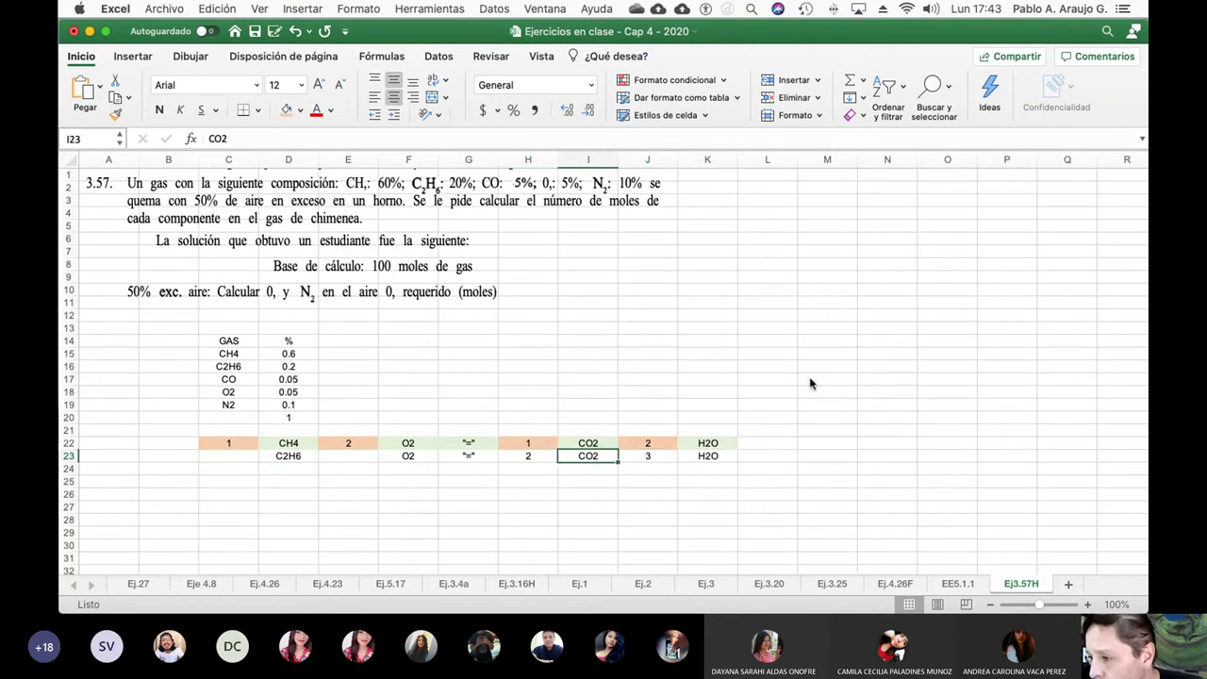
key(Right)
key(Right)
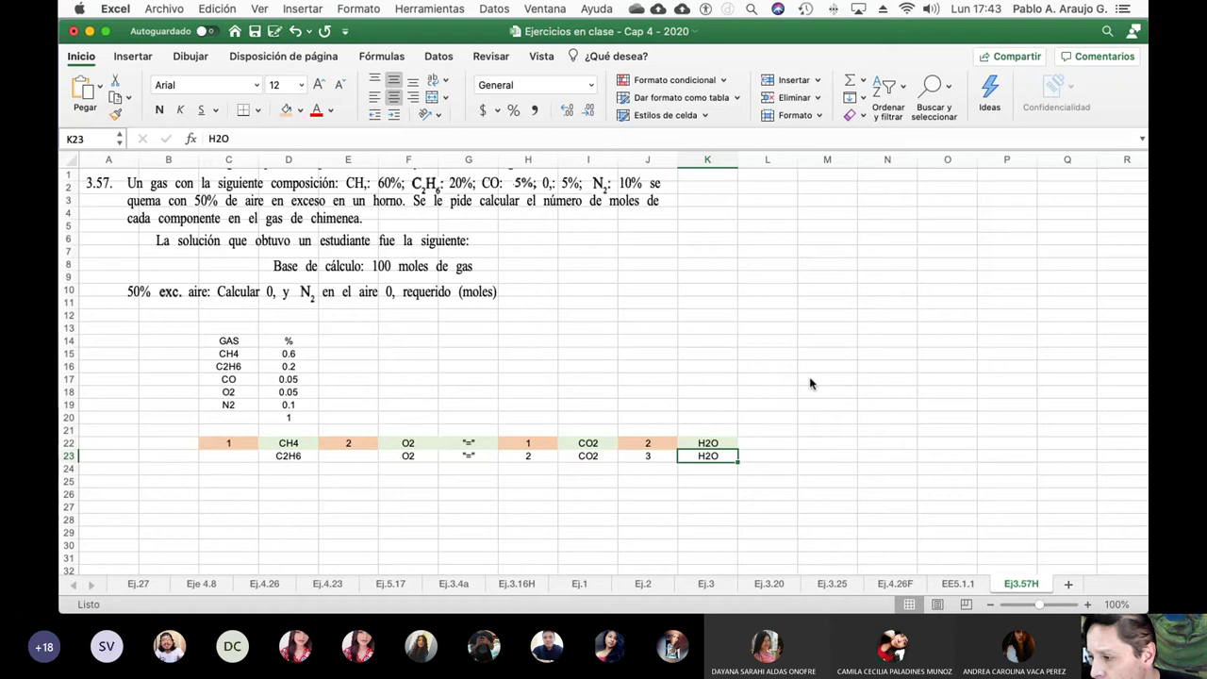
Step: Enter the O2 coefficient of the ethane reaction in E23 as the formula =7/2
key(Left)
key(Left)
key(Left)
key(Left)
key(Left)
key(Left)
key(Left)
key(Right)
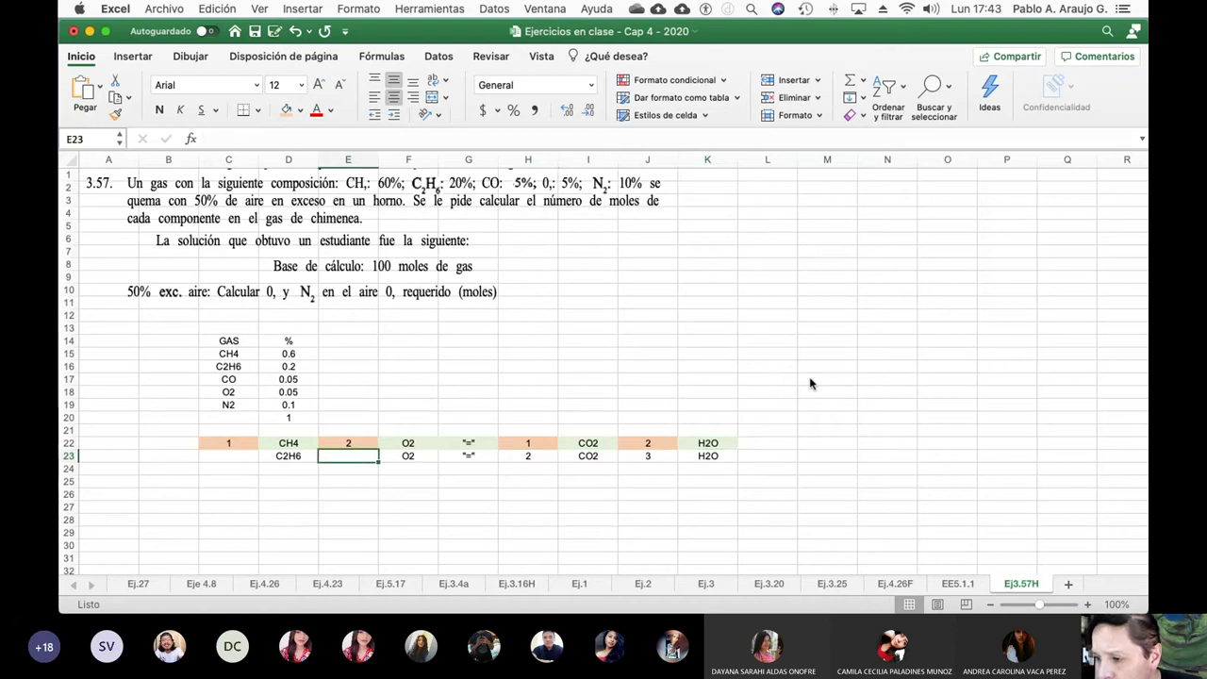
text(3.5)
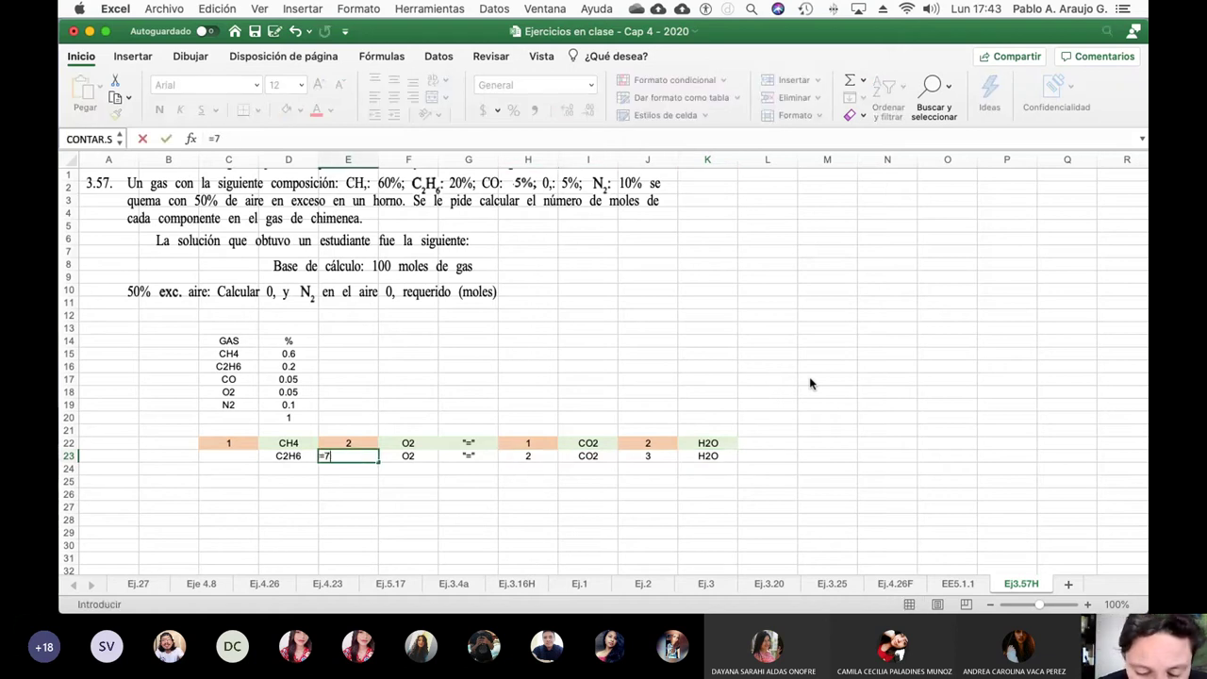
key(Return)
key(Up)
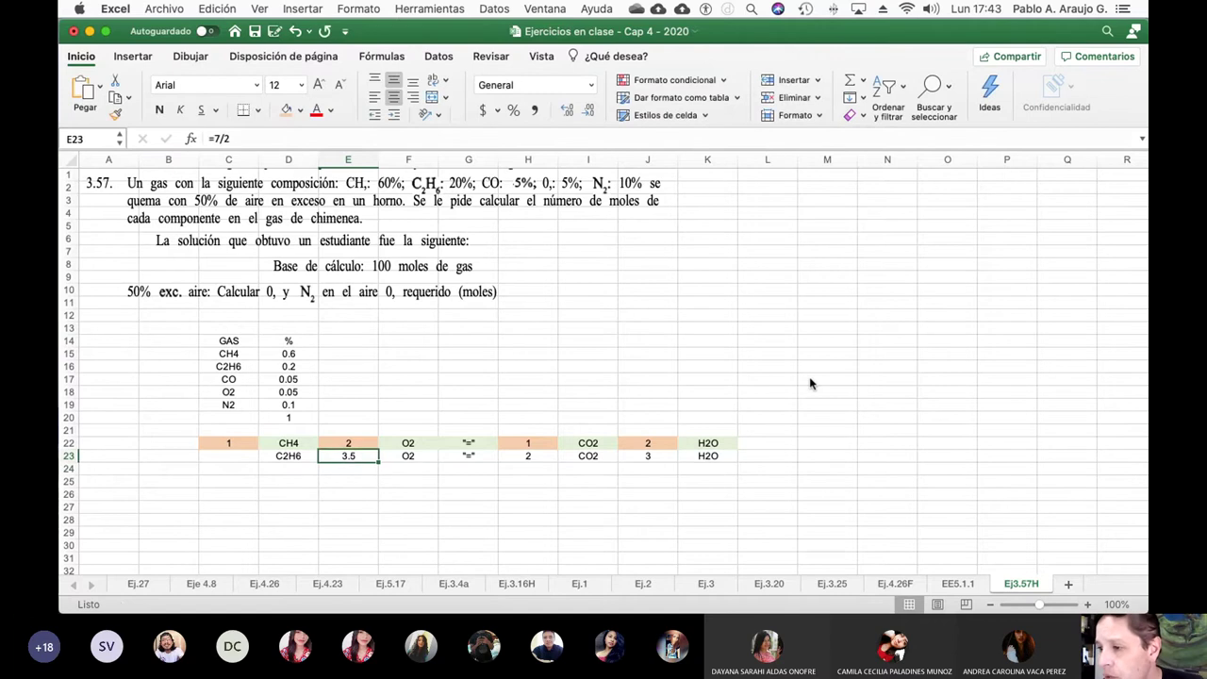
Step: Enter the coefficient 1 for C2H6 in C23
key(Left)
key(Left)
text(1)
key(Tab)
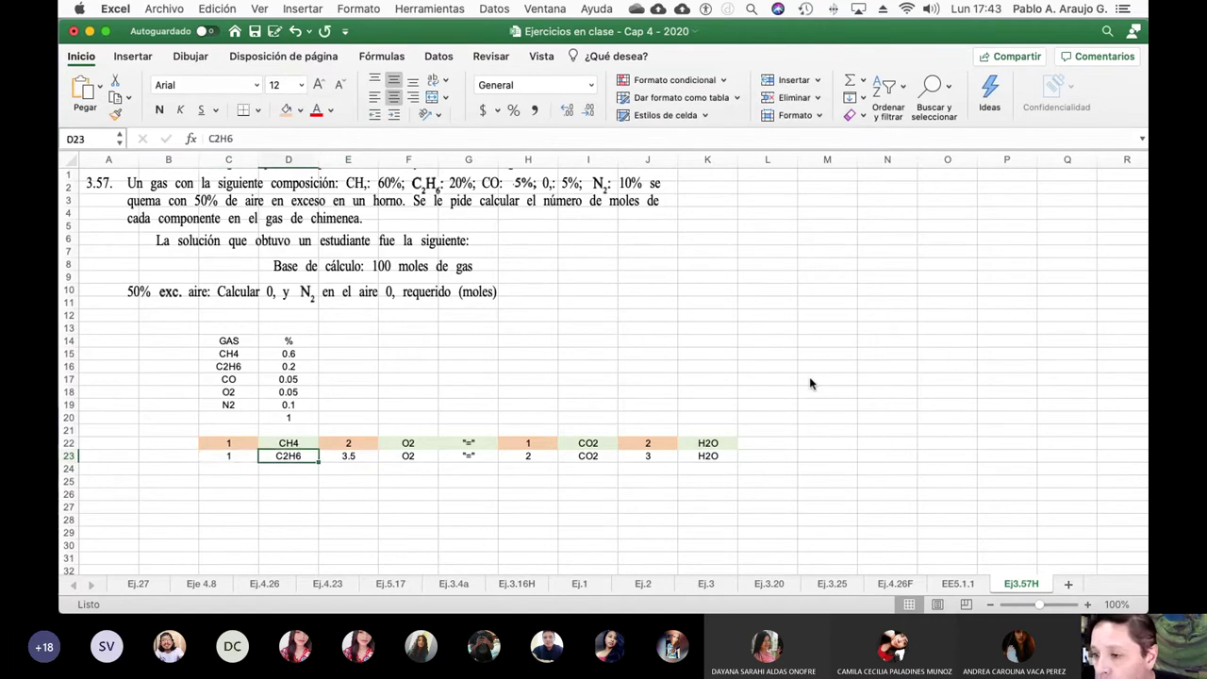
Step: Fill the whole ethane reaction row, C23 to K23, with the lightest theme green
key(Left)
key(shift+Right)
key(shift+Right)
key(shift+Right)
key(shift+Right)
key(shift+Right)
key(shift+Right)
key(shift+Right)
key(shift+Right)
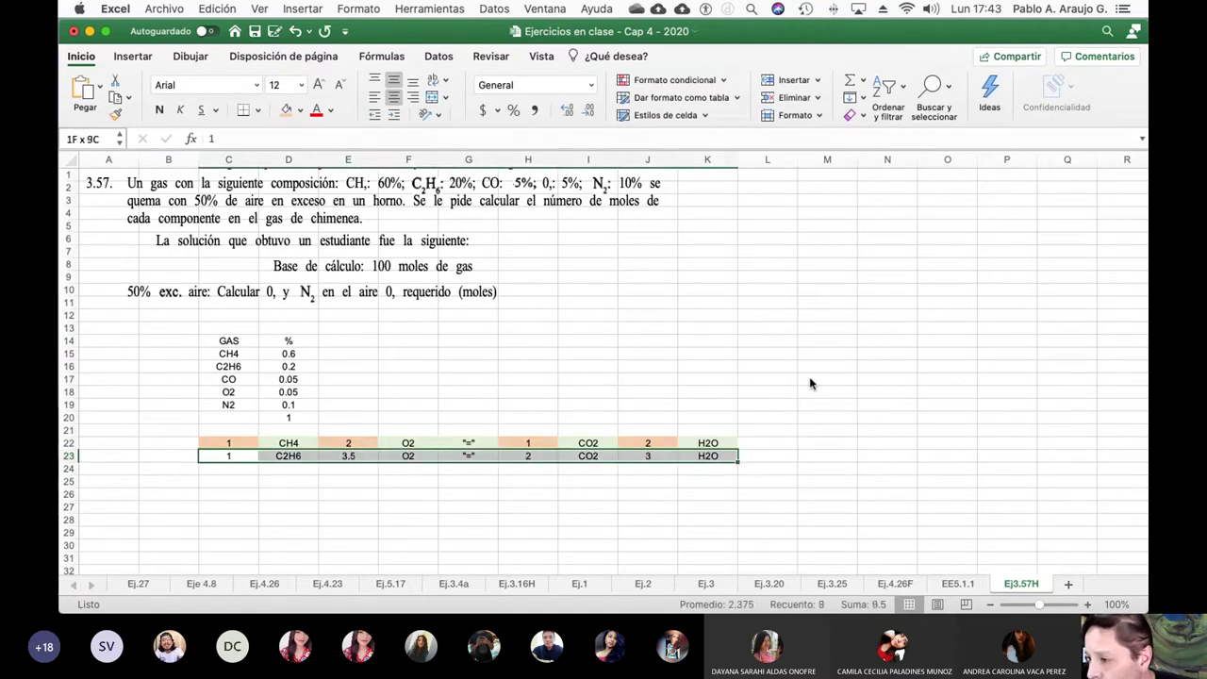
click(301, 110)
click(423, 200)
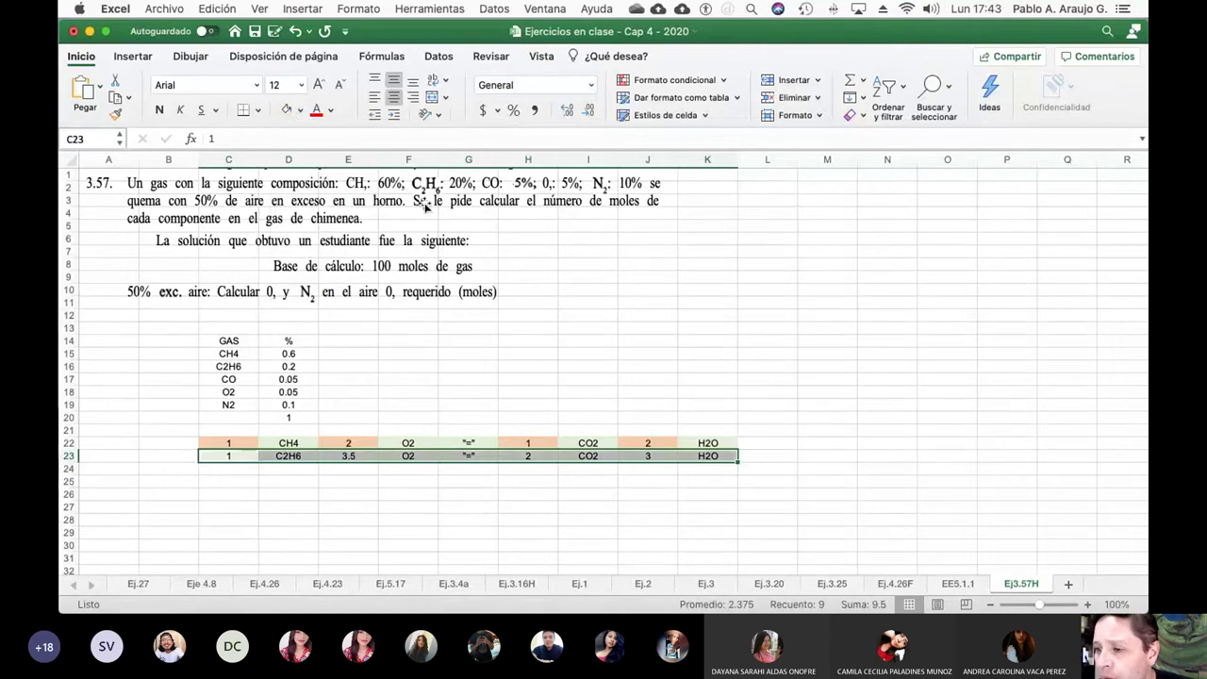
Step: Fill the C2H6 coefficient cell C23 with the same light orange as the methane coefficients in row 22
key(Left)
key(Right)
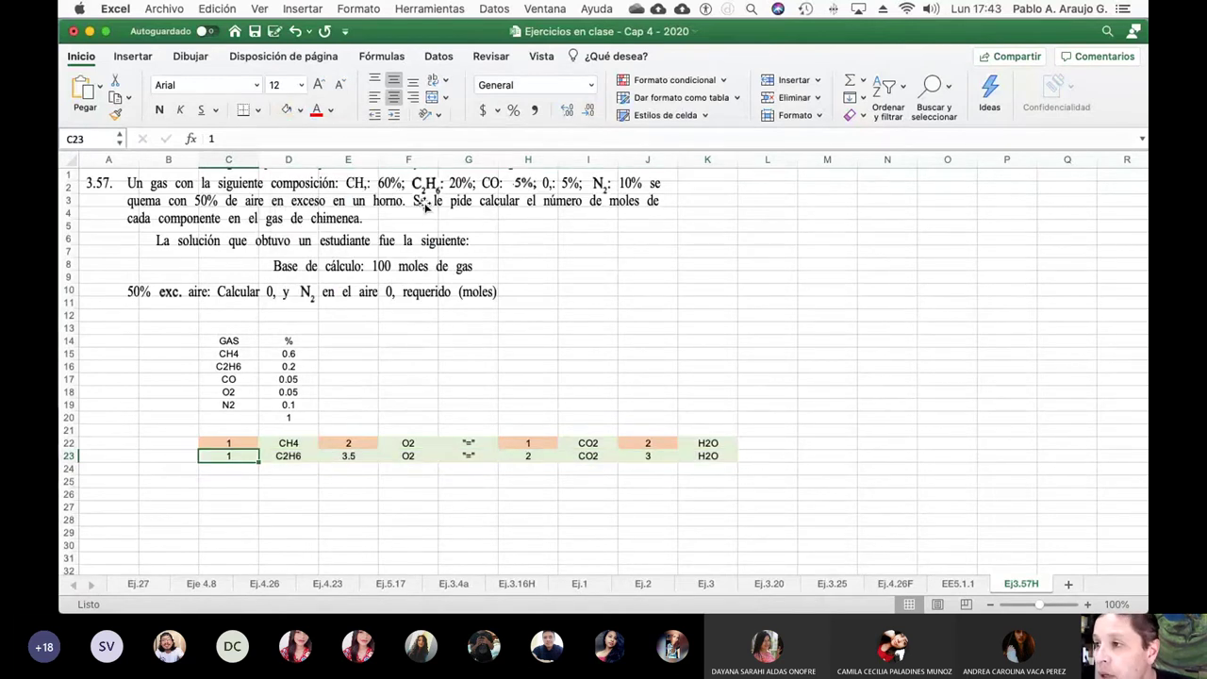
click(300, 110)
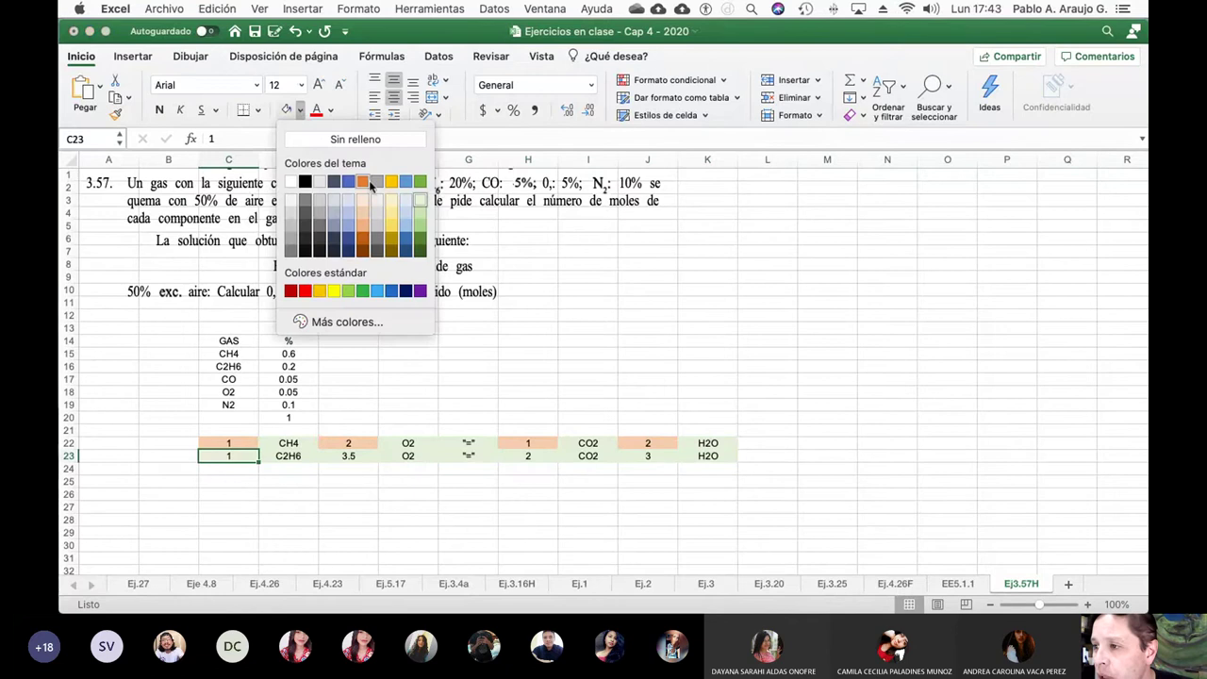
click(365, 204)
key(Right)
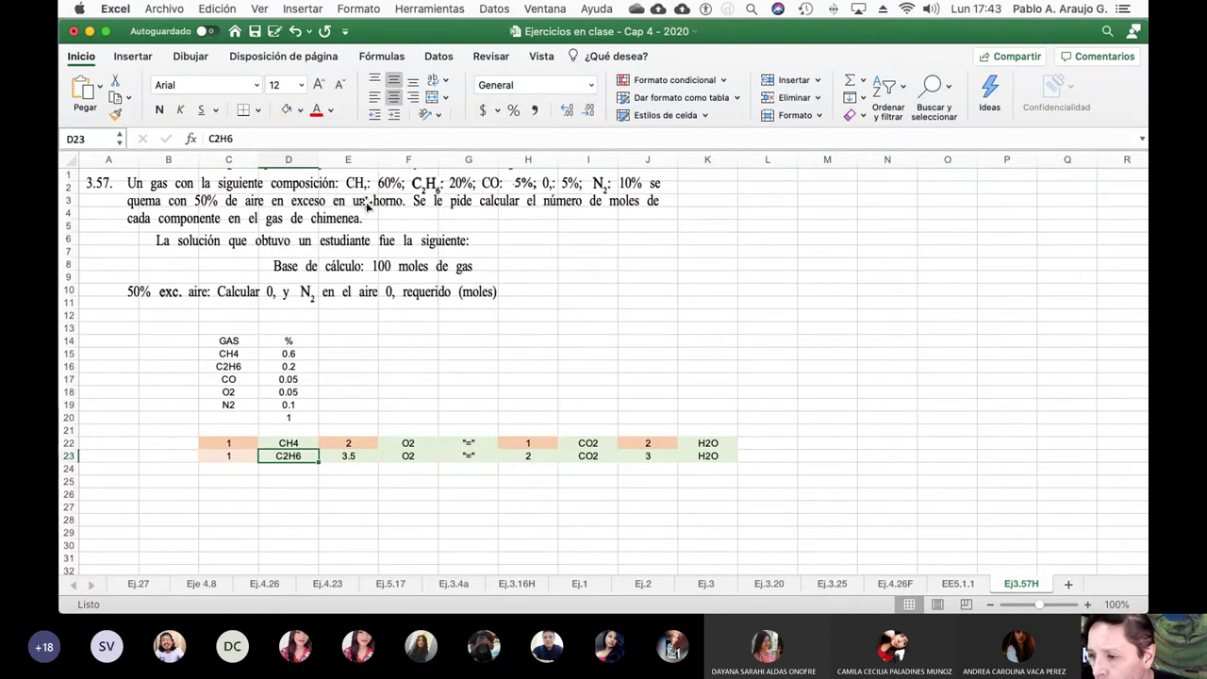
key(Left)
click(300, 111)
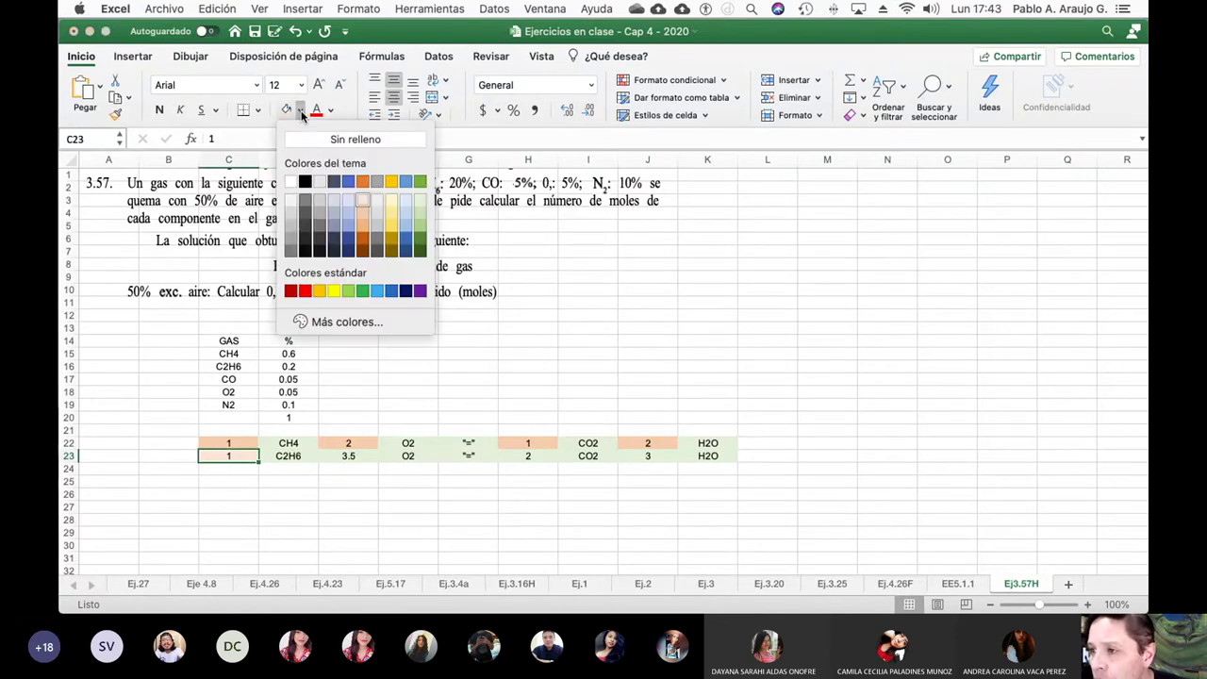
click(363, 215)
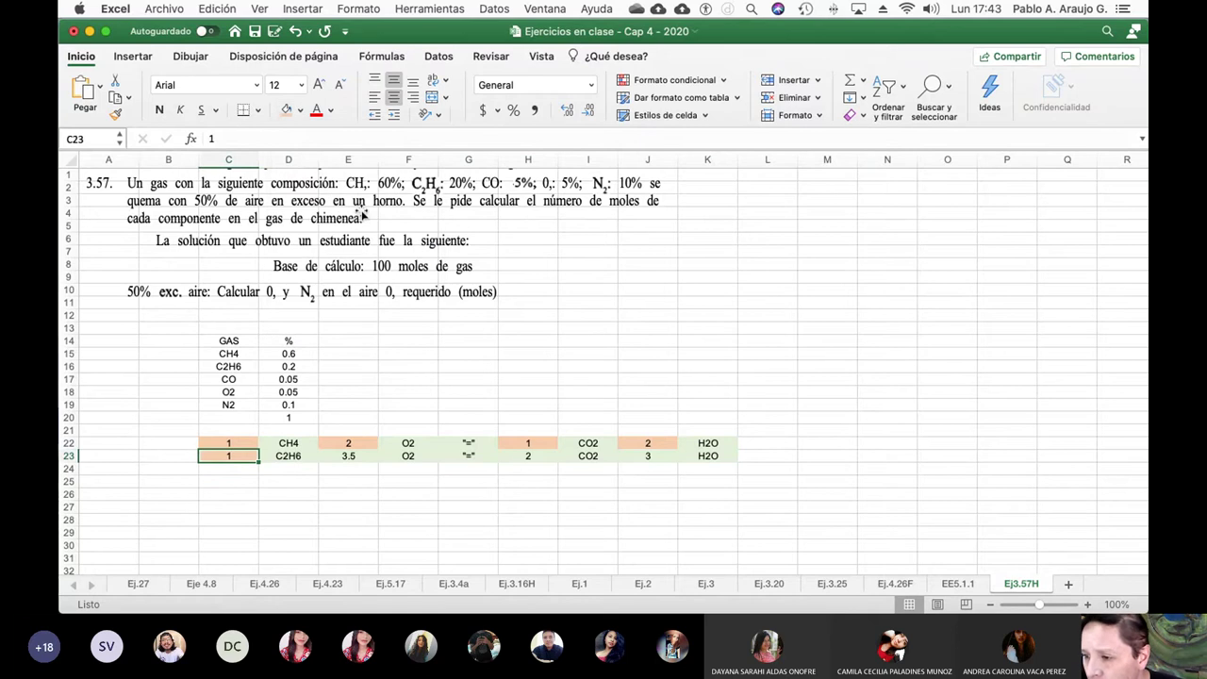
Step: Apply the same light orange fill to the remaining ethane coefficient cells E23, H23 and J23
key(Right)
key(Right)
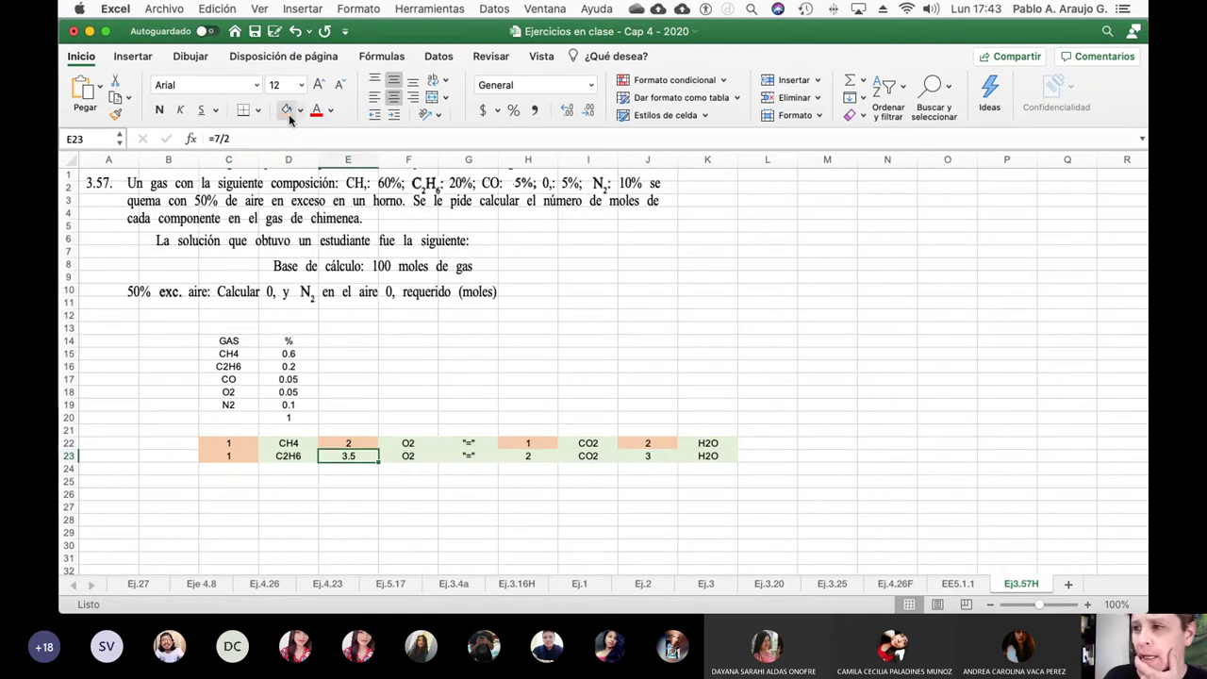
key(Right)
key(Right)
key(Right)
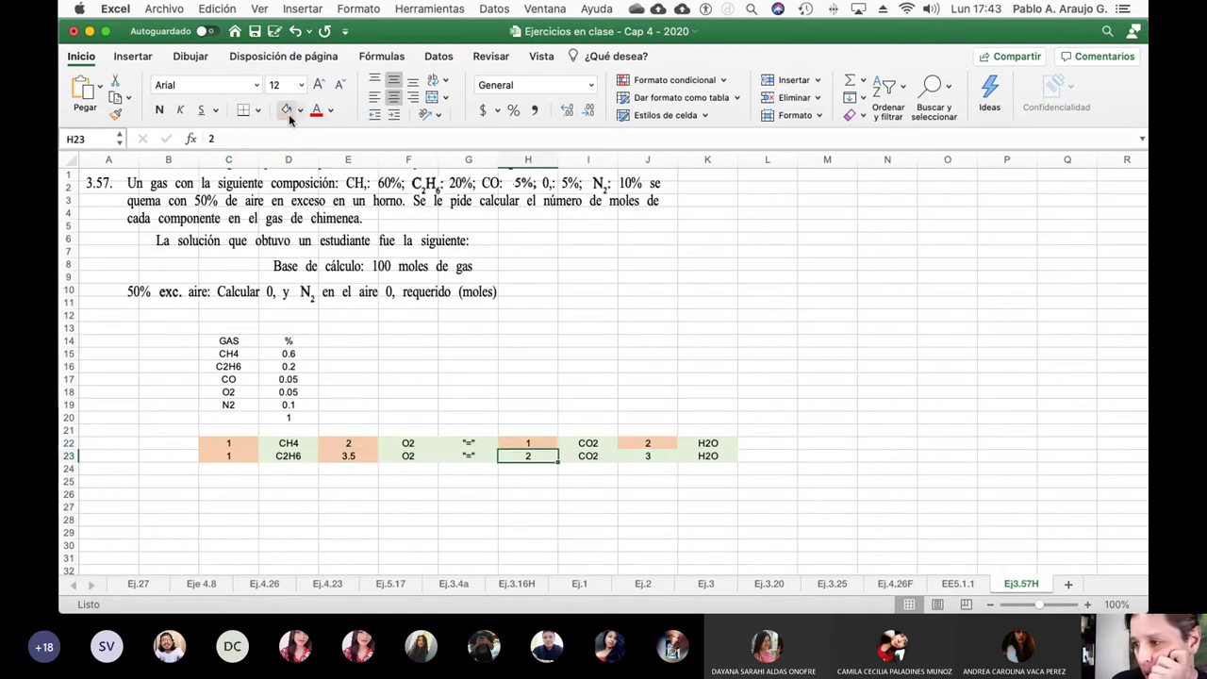
key(Right)
key(Right)
click(289, 114)
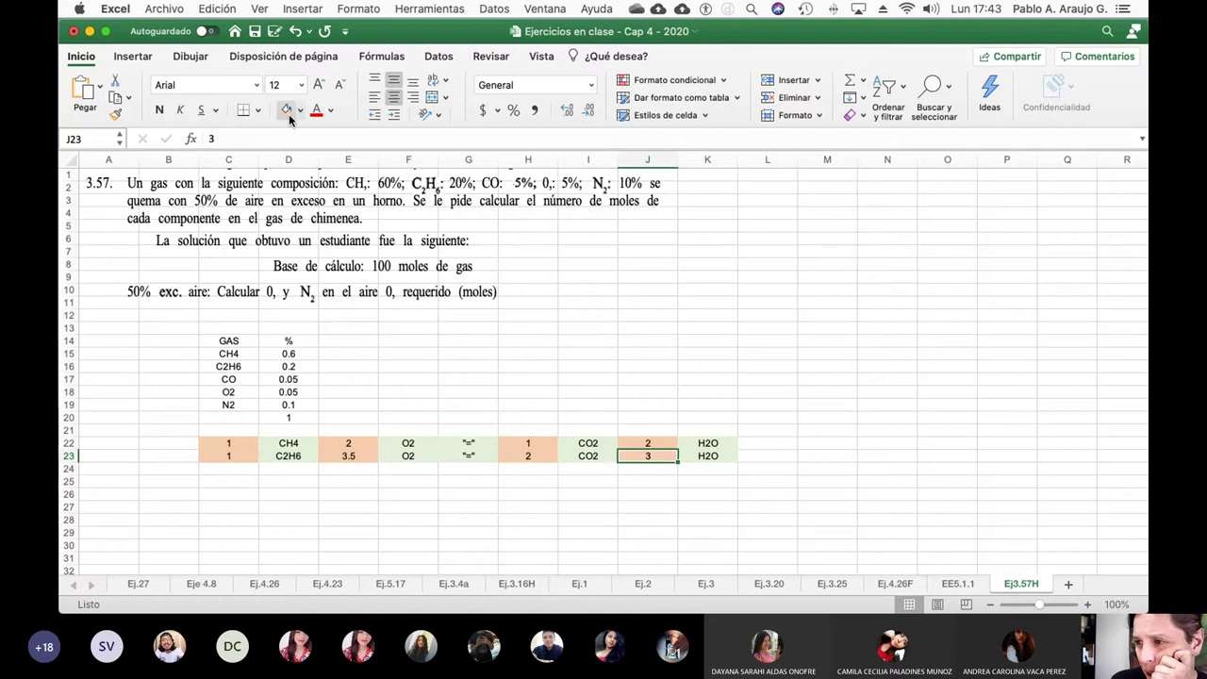
click(769, 434)
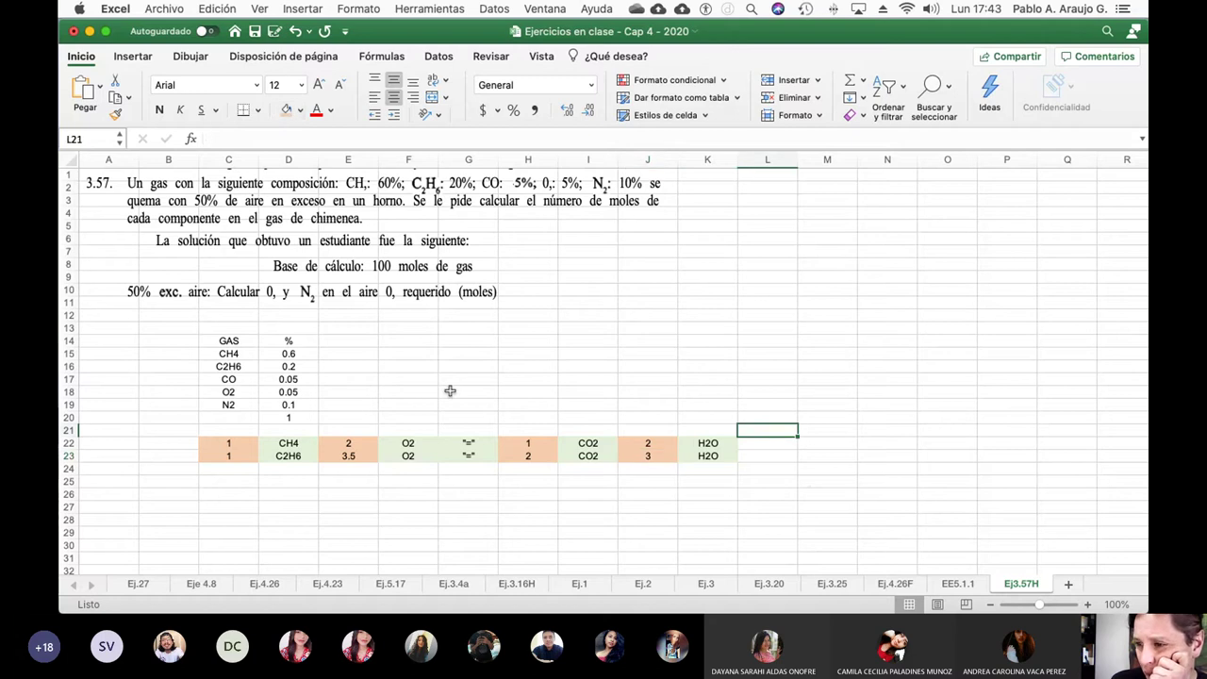
Step: Start the carbon monoxide reaction in row 24 with CO in D24 and O2 in F24
click(287, 473)
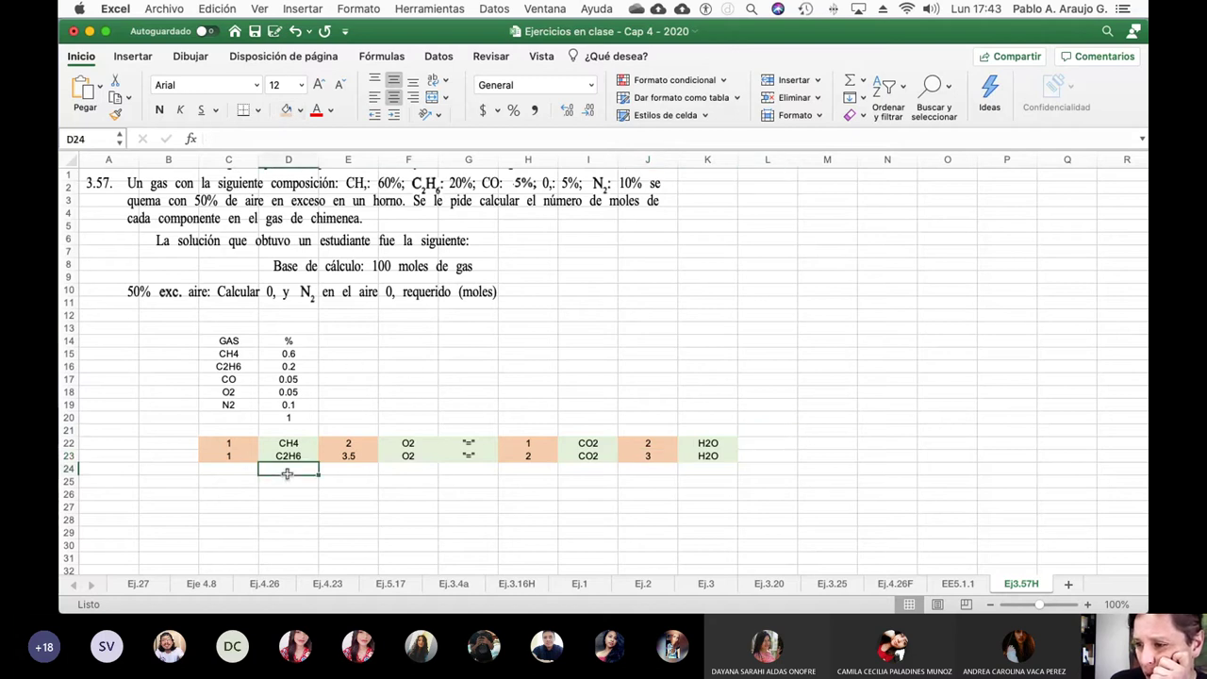
text(CO)
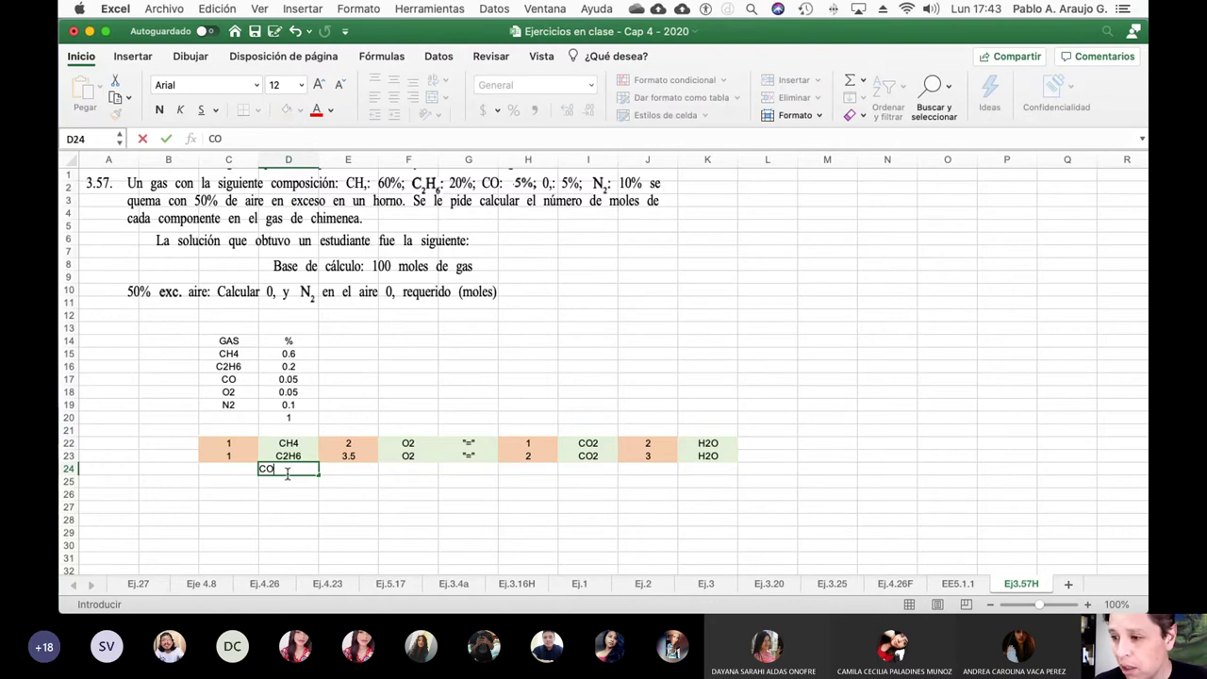
key(Return)
key(Up)
key(Right)
key(Right)
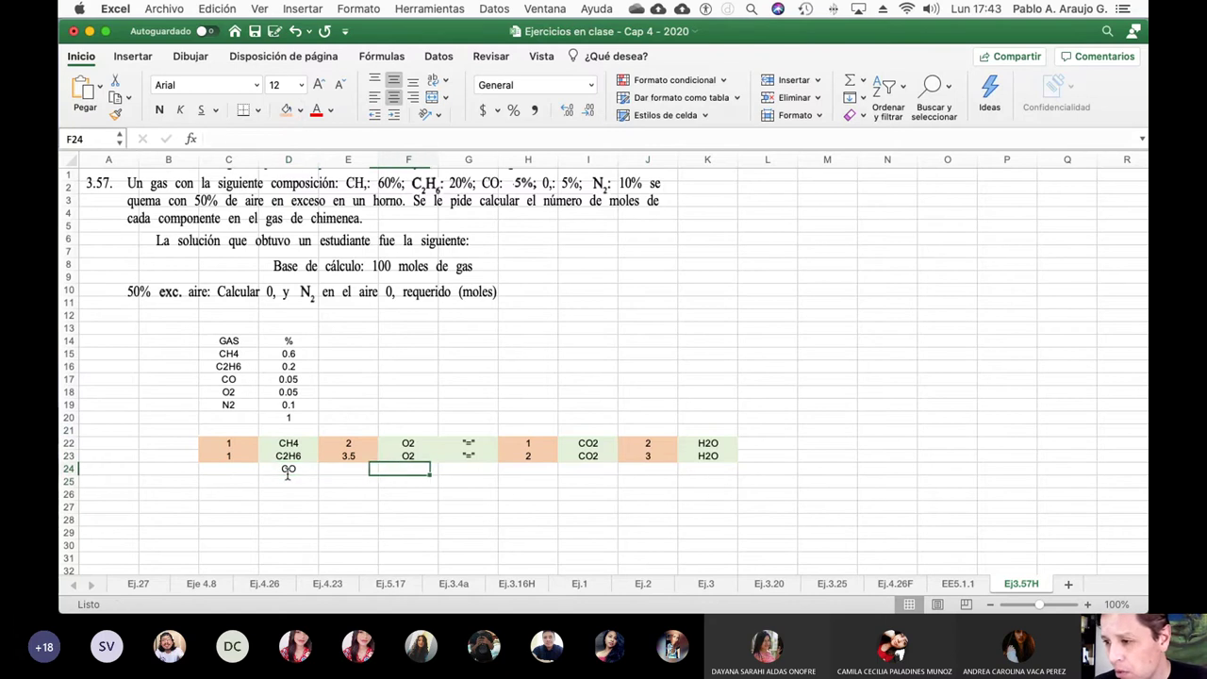
text(O2)
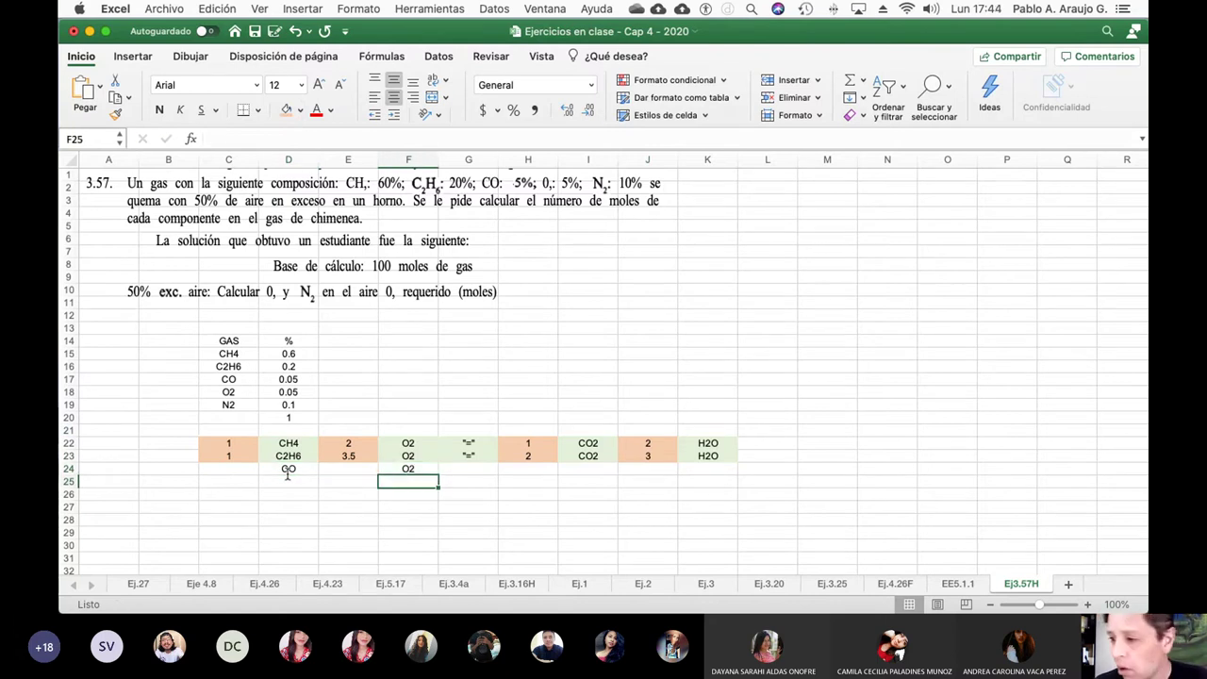
key(Tab)
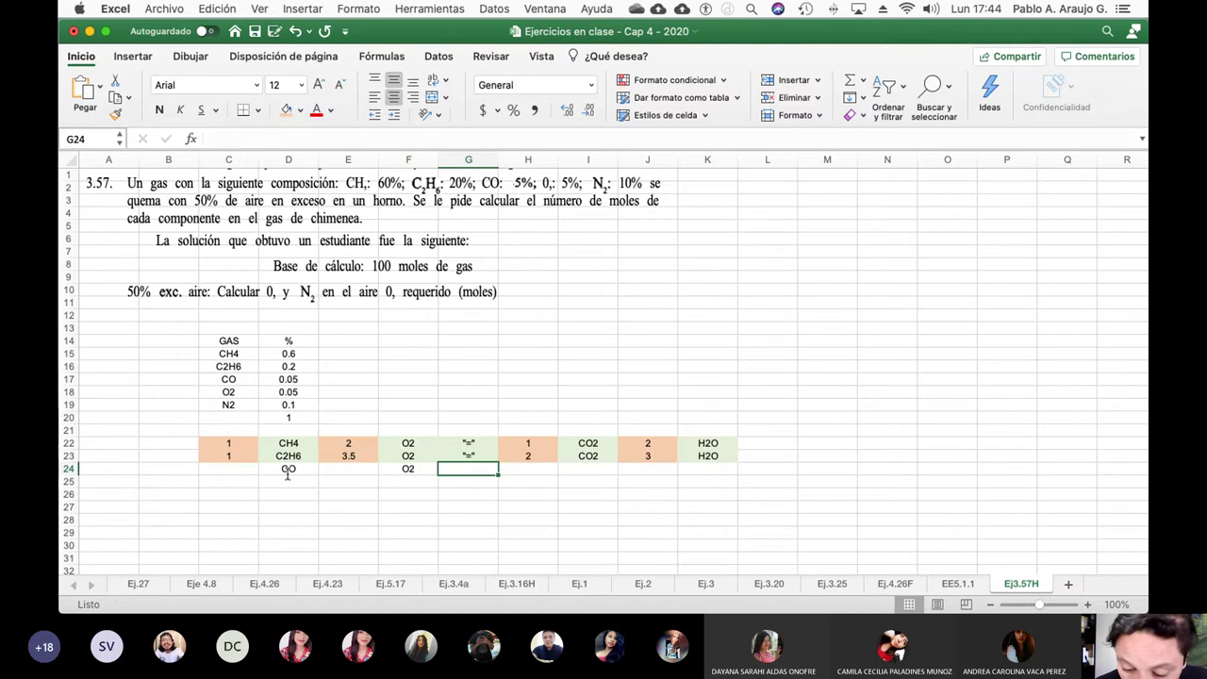
Step: Enter the equals sign as "=" in quotation marks in G24 and the product CO2 in I24
text("=")
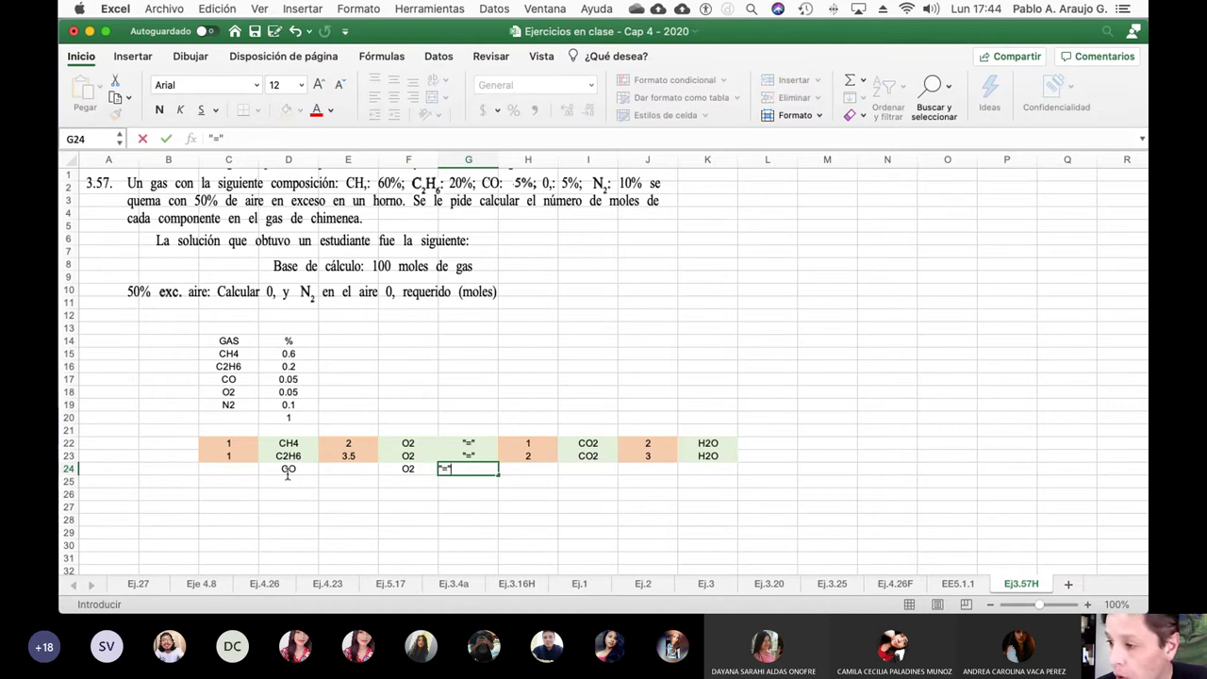
key(Tab)
key(Tab)
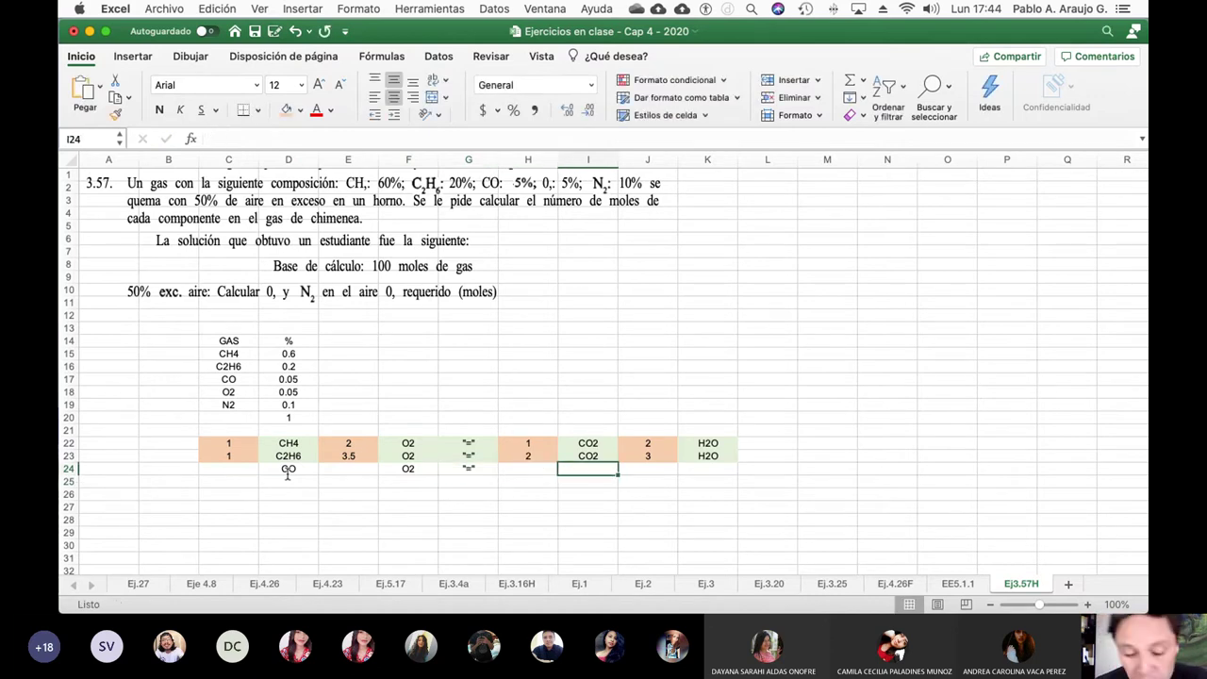
text(CO2)
key(Return)
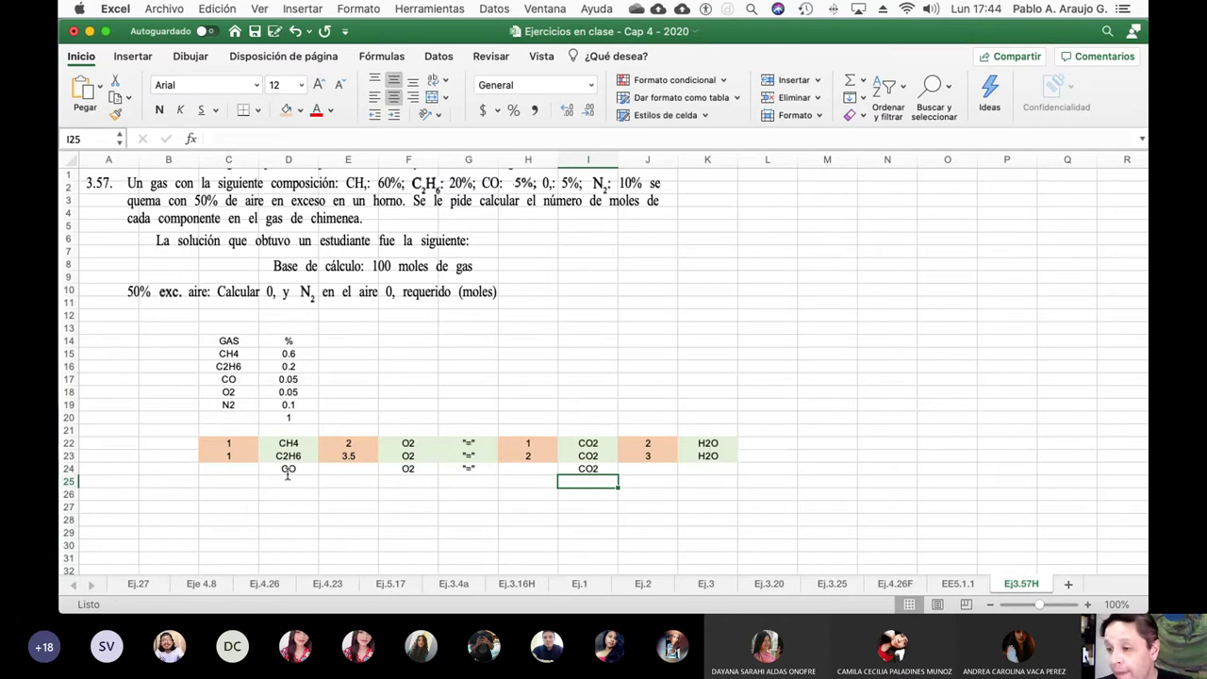
Step: Enter the coefficient 1 for CO in C24 of the carbon monoxide reaction
key(Up)
key(Left)
key(Left)
key(Left)
key(Left)
key(Left)
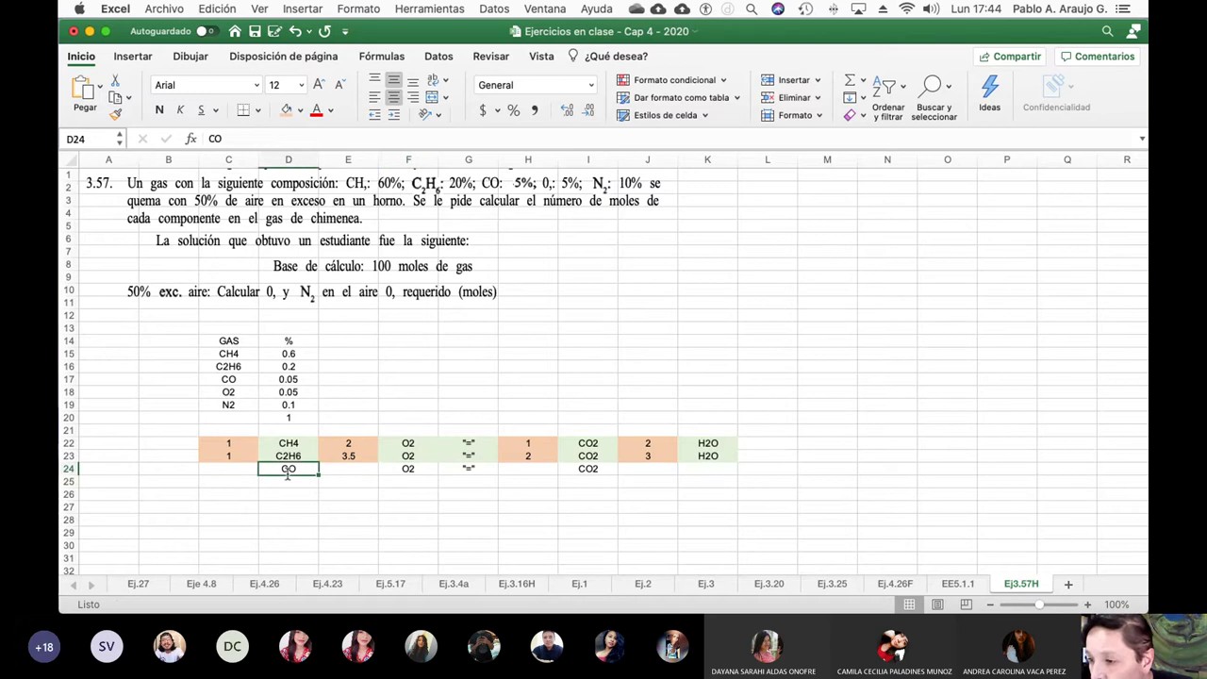
key(Right)
key(Right)
key(Right)
key(Right)
key(Left)
key(Left)
key(Left)
key(Left)
key(Left)
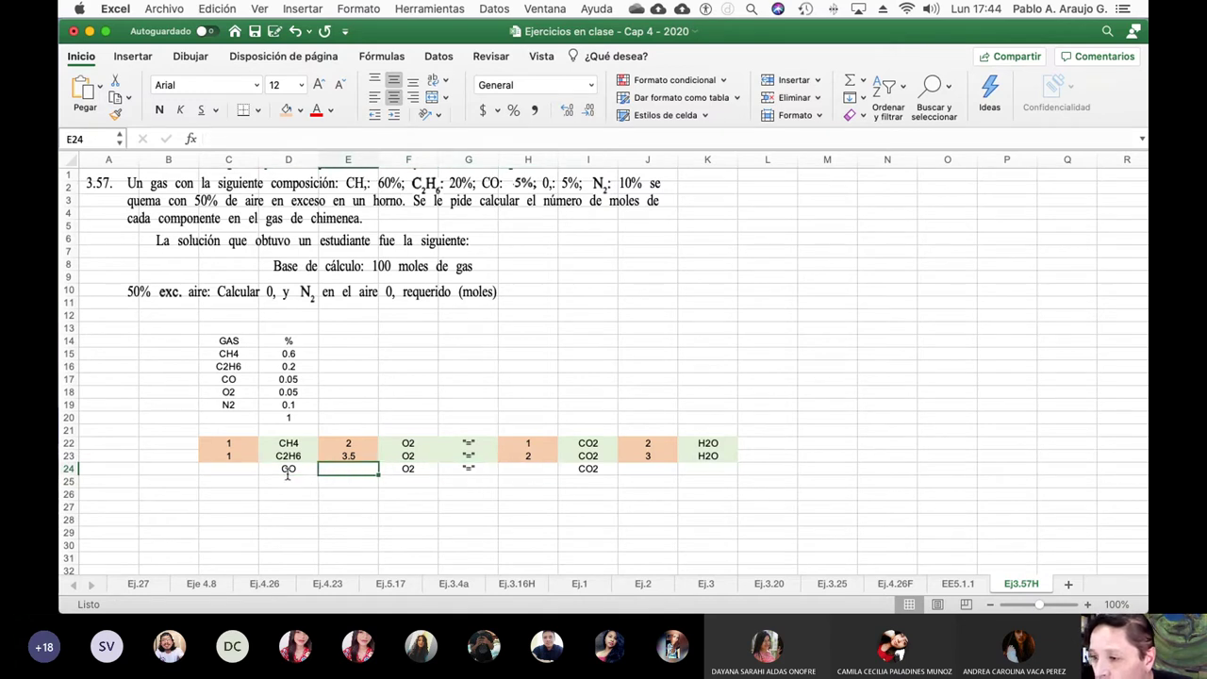
text(1)
key(Right)
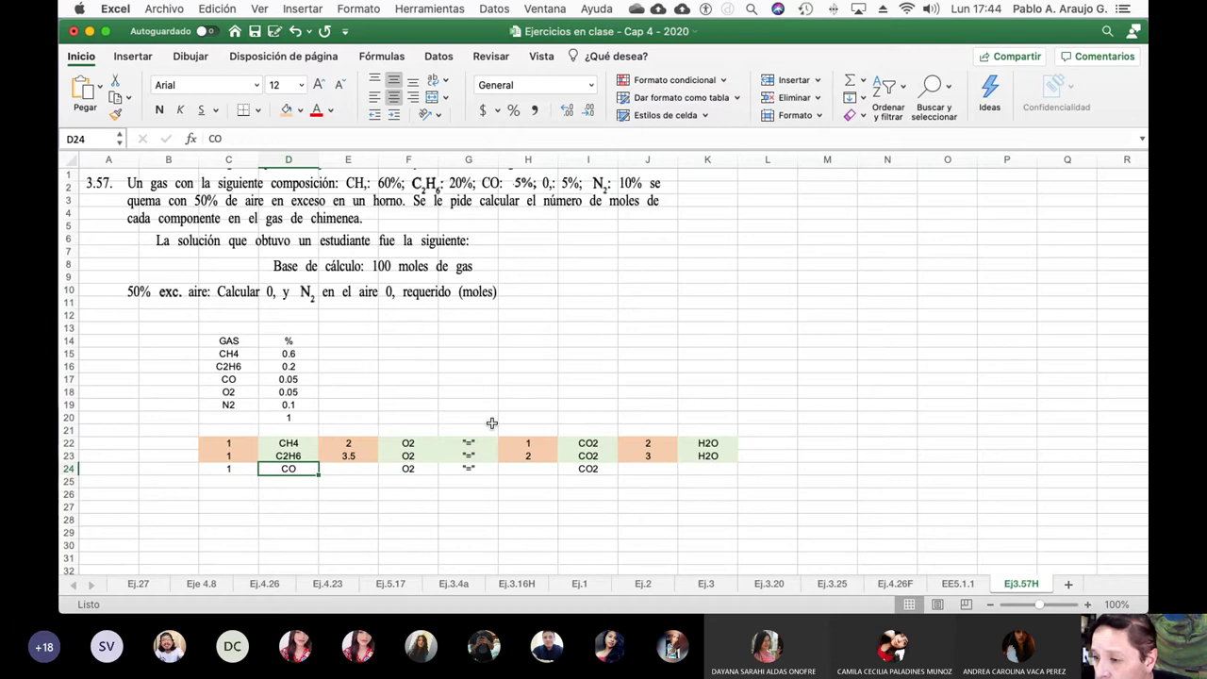
Step: Enter the coefficient 1 for CO2 in H24 of the carbon monoxide reaction
key(Right)
key(Right)
key(Right)
key(Right)
key(Right)
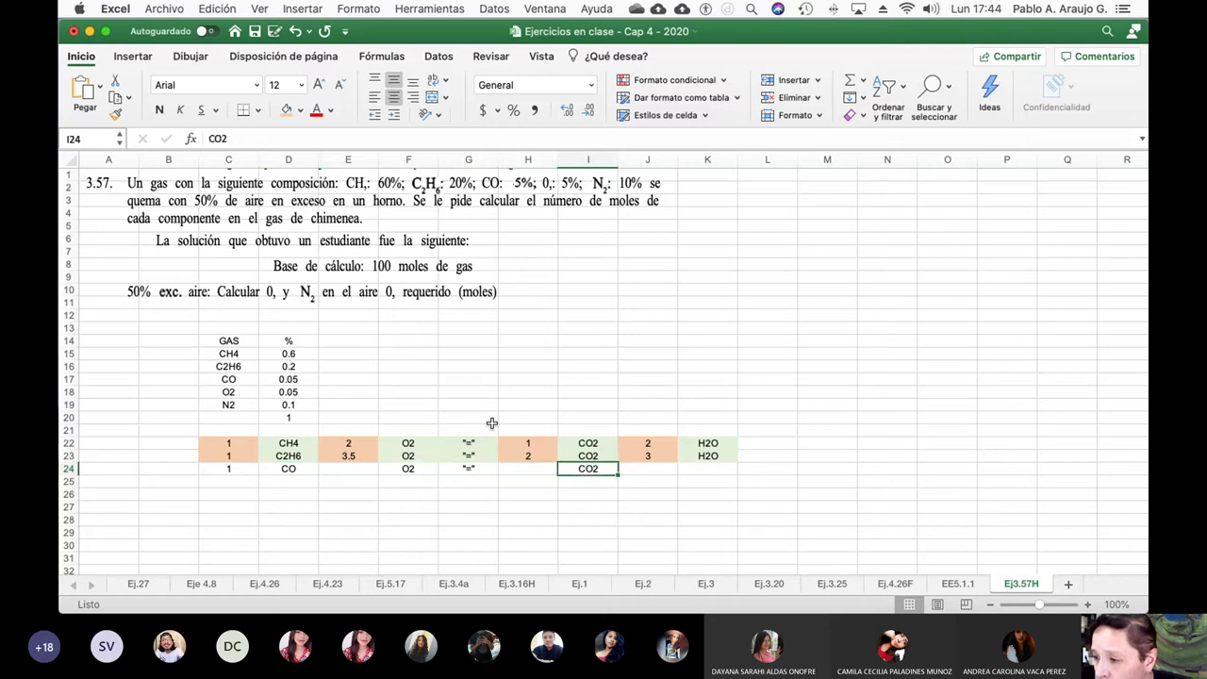
key(Left)
key(Down)
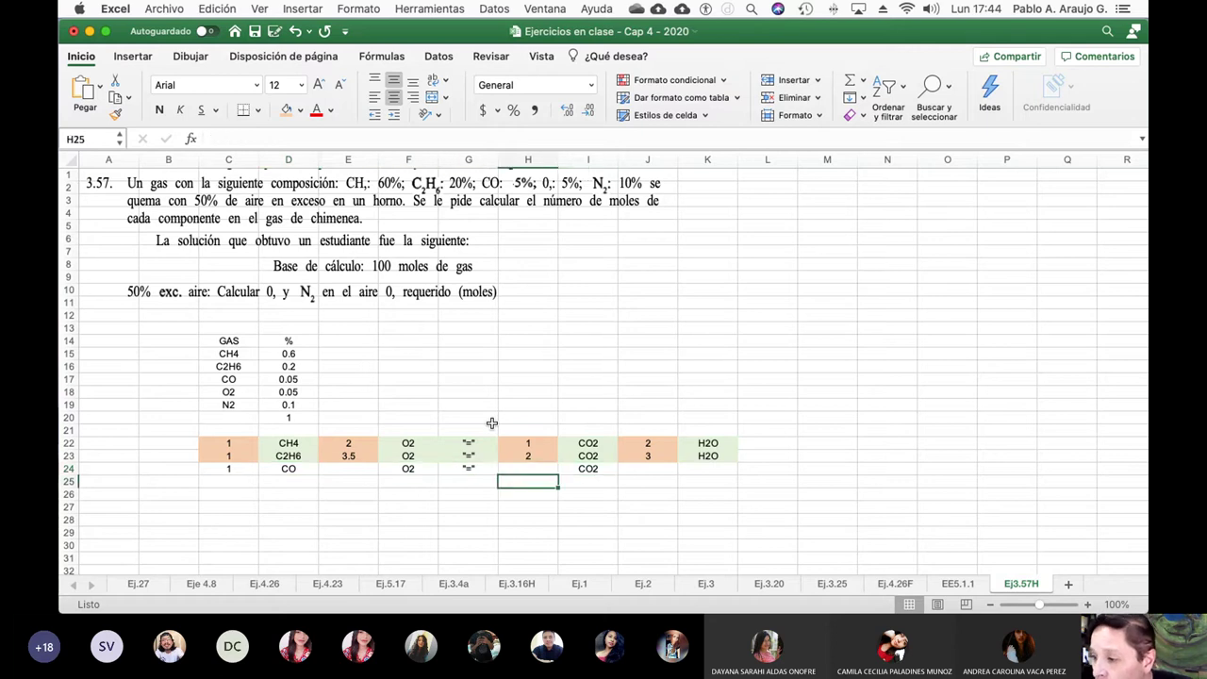
key(Up)
text(1)
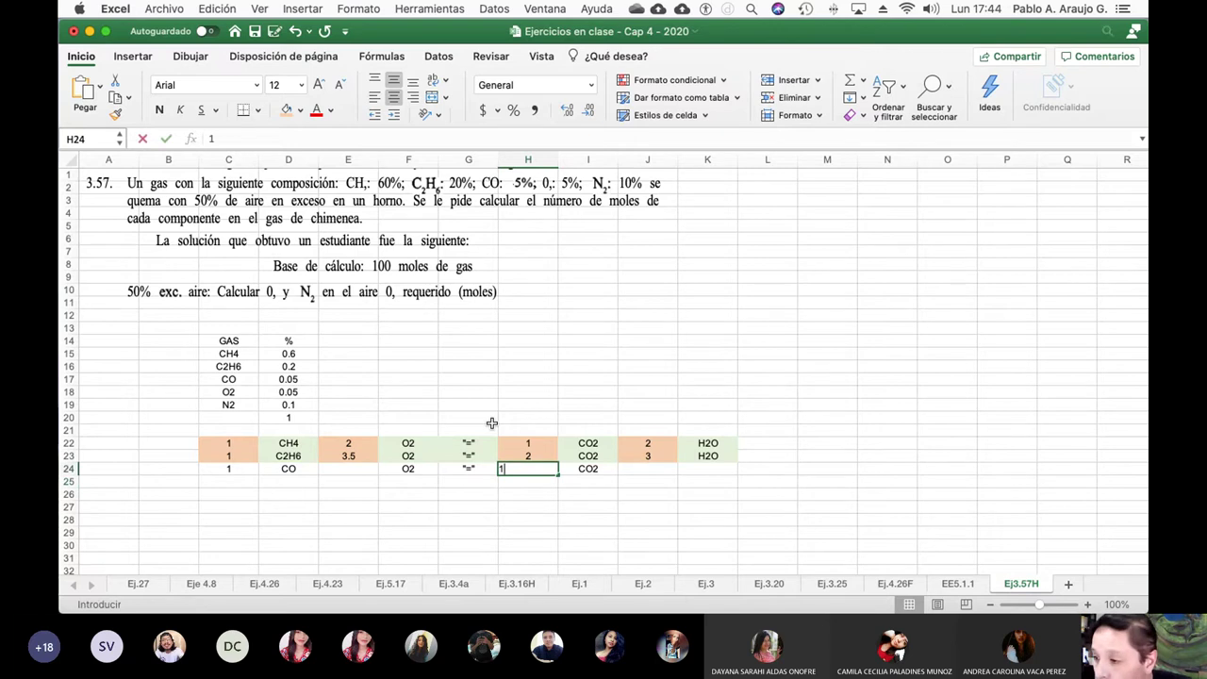
key(Return)
Step: Enter the oxygen coefficient of the carbon monoxide reaction in E24 as the formula =1/2
key(Up)
key(Right)
key(Left)
key(Left)
key(Left)
key(Left)
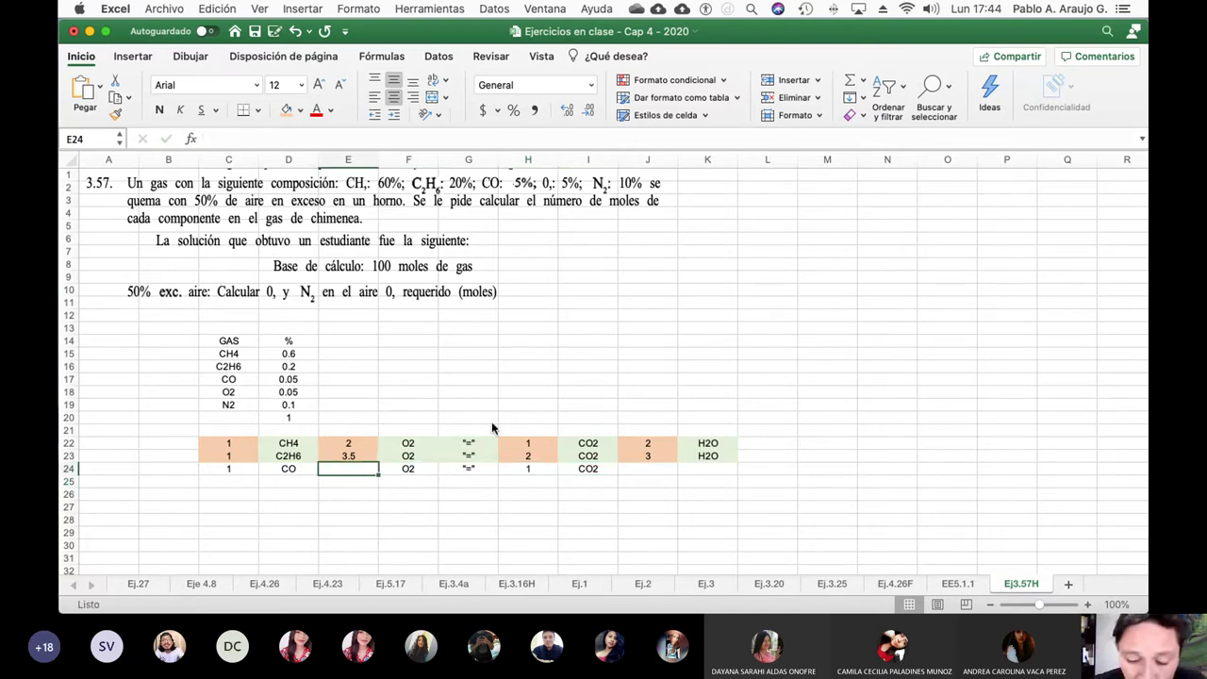
text(=1/2)
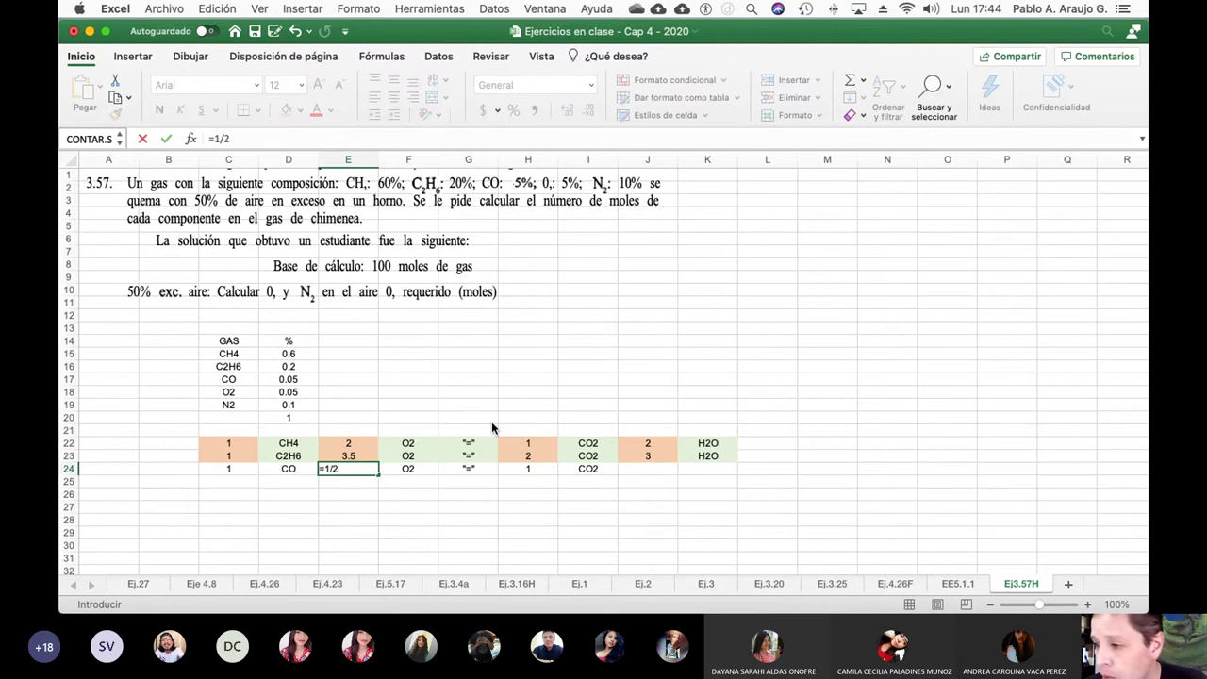
key(Return)
Step: Fill the carbon monoxide reaction cells C24:I24 with the light green used in the reaction rows above
key(Up)
key(Left)
key(Left)
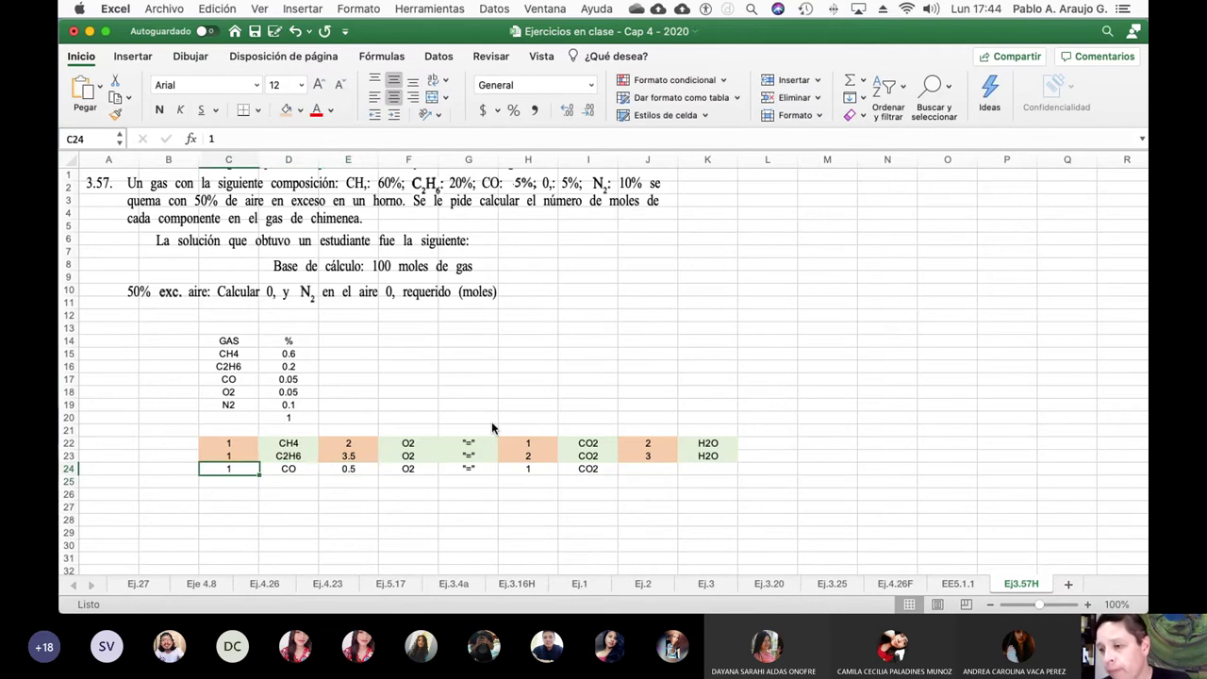
key(shift+Right)
key(shift+Right)
key(shift+Right)
key(shift+Right)
key(shift+Right)
key(shift+Right)
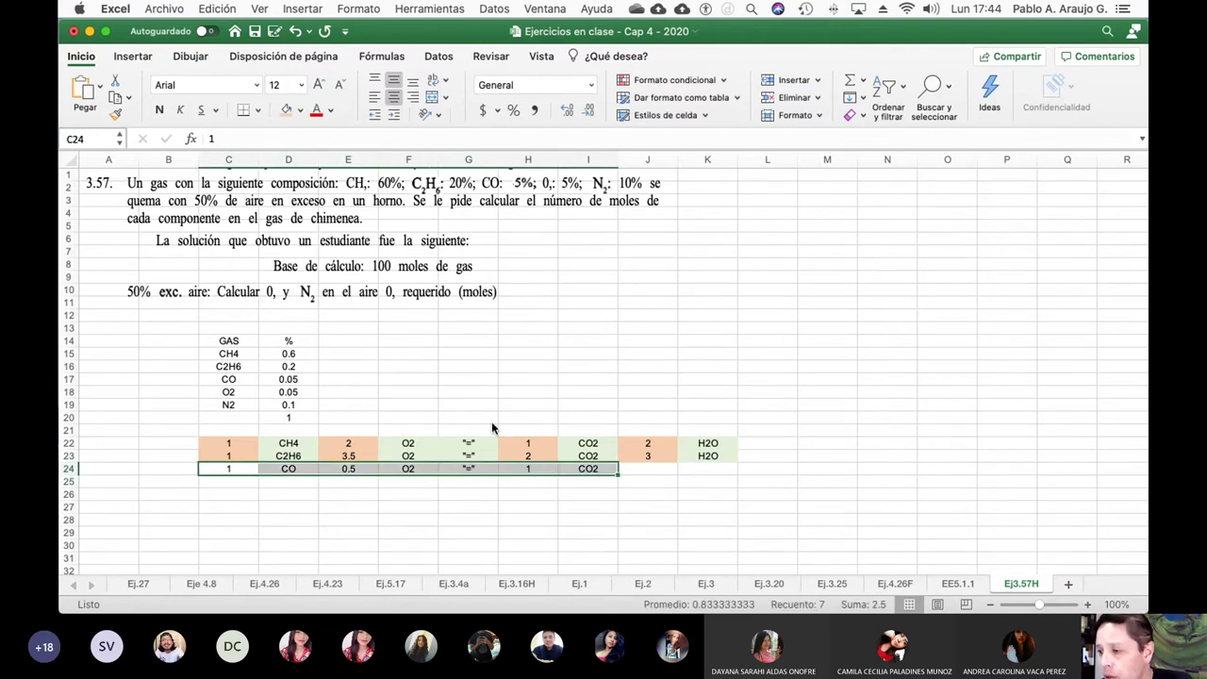
click(300, 110)
click(420, 200)
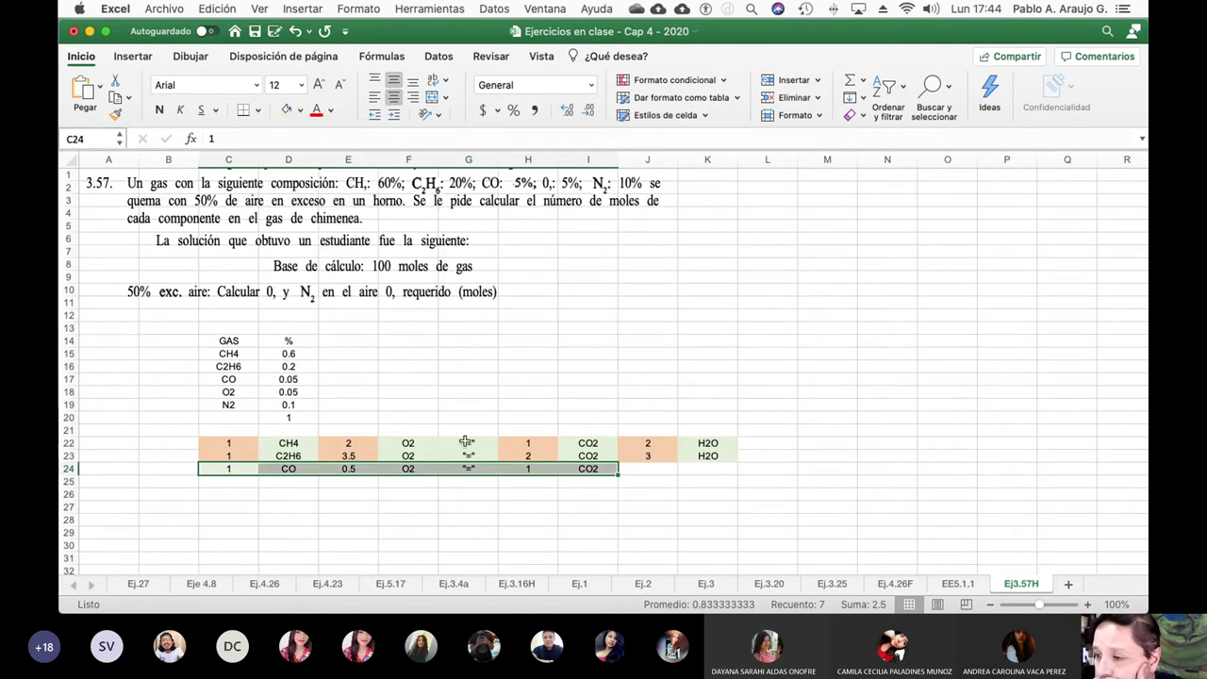
Step: Fill the coefficient cells C24, E24 and H24 with the light orange of the other coefficients, and save the workbook
click(257, 468)
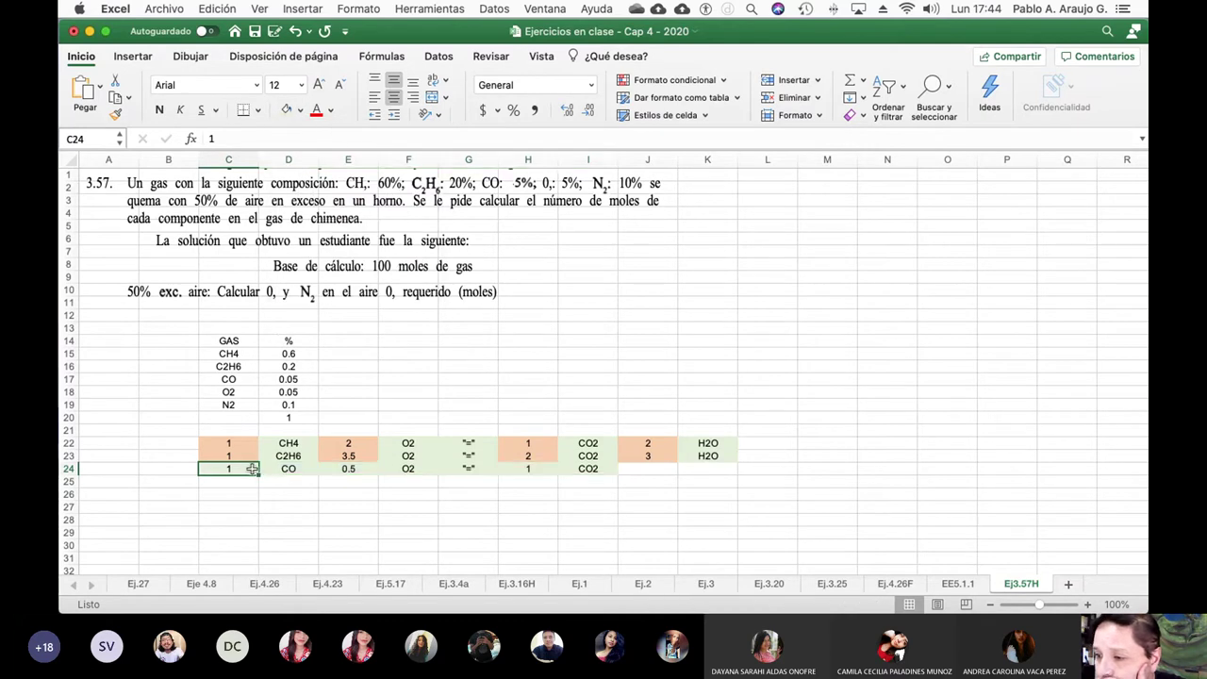
click(300, 110)
click(364, 214)
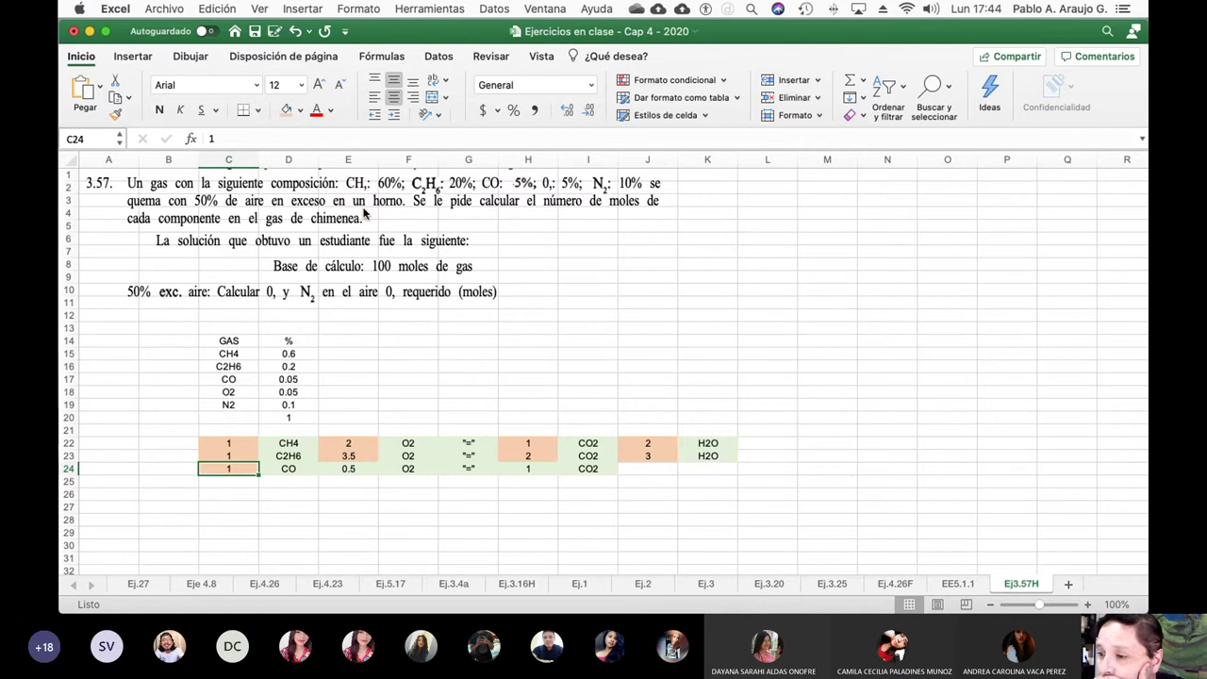
key(Right)
key(Right)
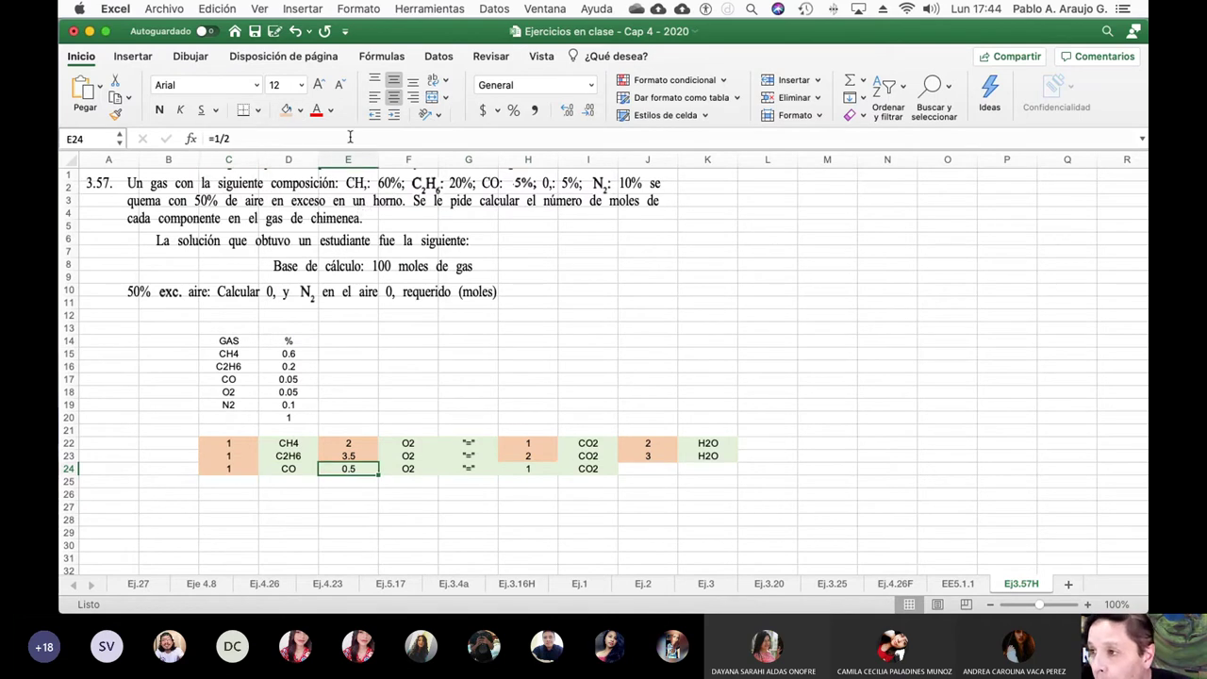
click(287, 110)
key(Right)
key(Right)
key(Right)
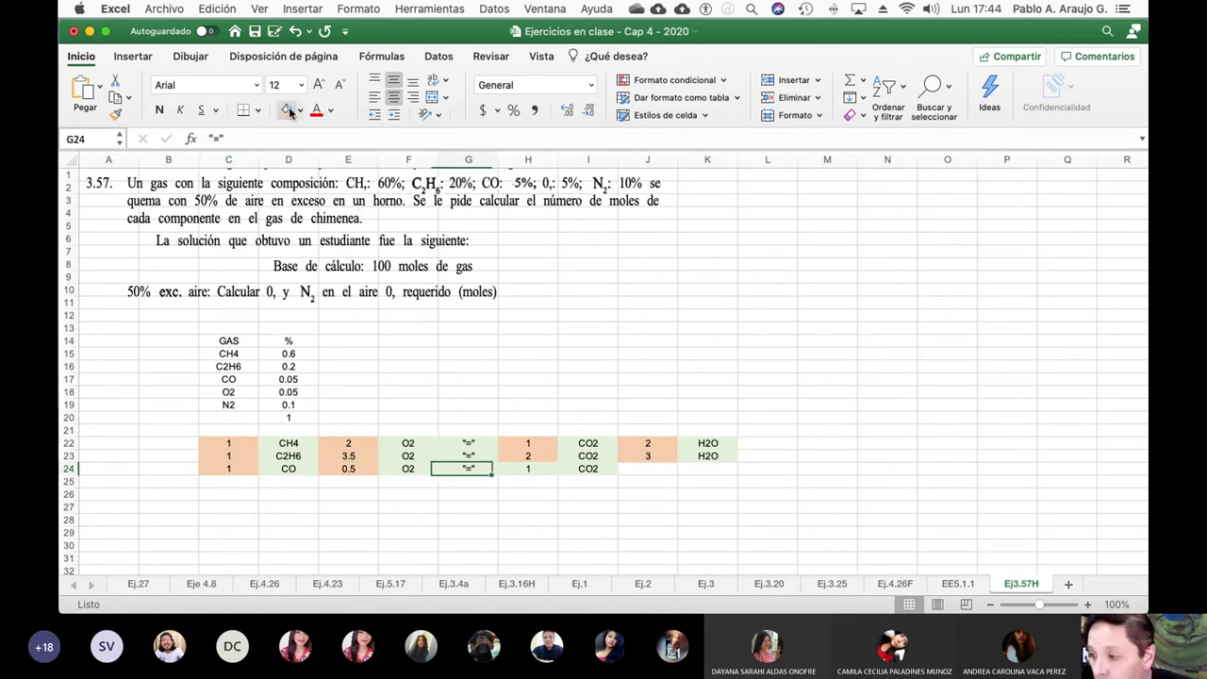
click(287, 111)
click(758, 366)
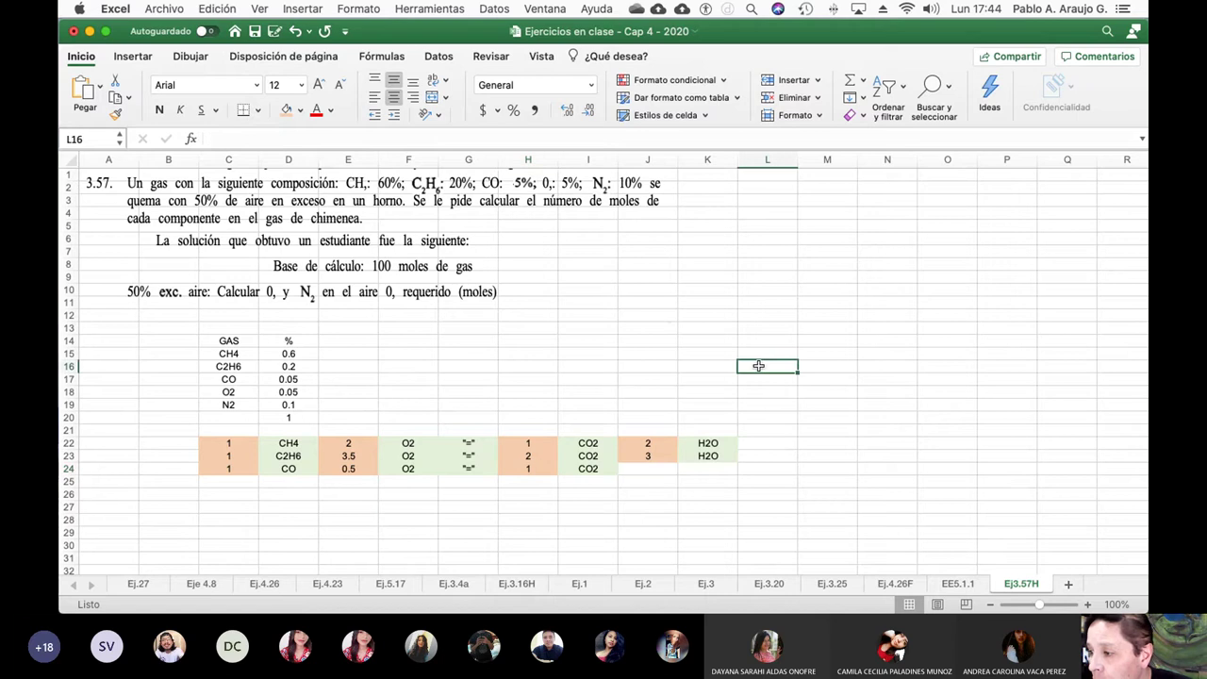
key(super+s)
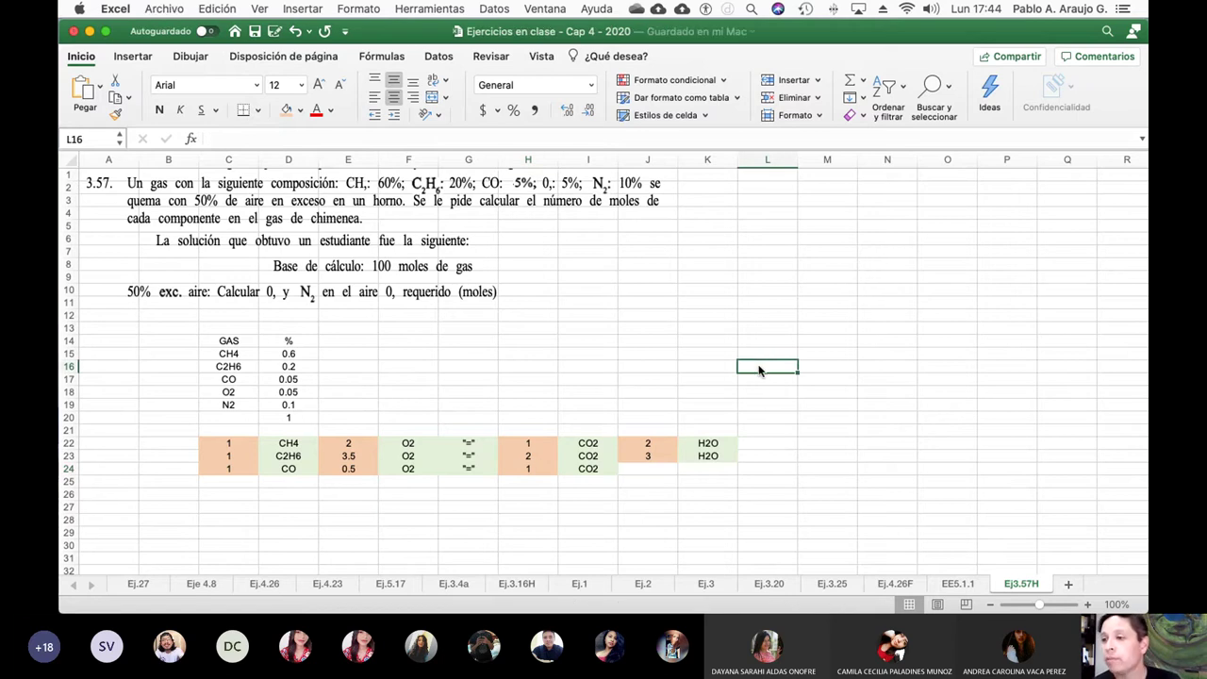
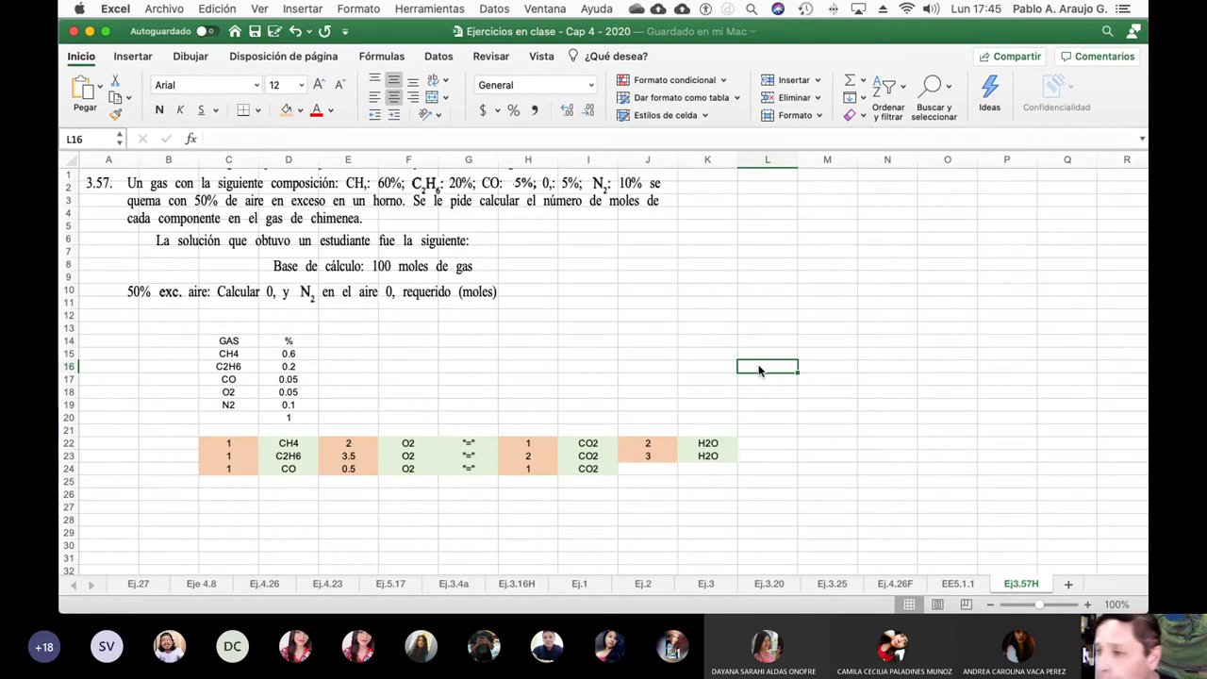
Step: Draw with a black pen a process box over columns F and G, with an inlet arrow from the gas composition table
click(192, 56)
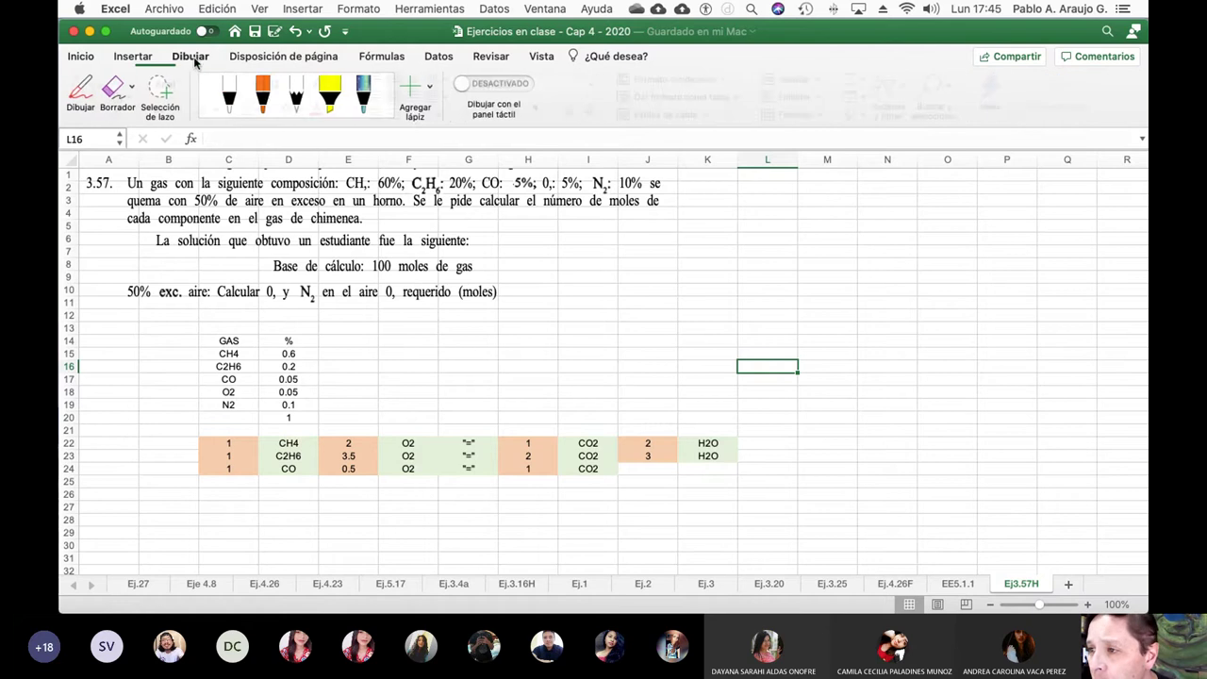
click(271, 105)
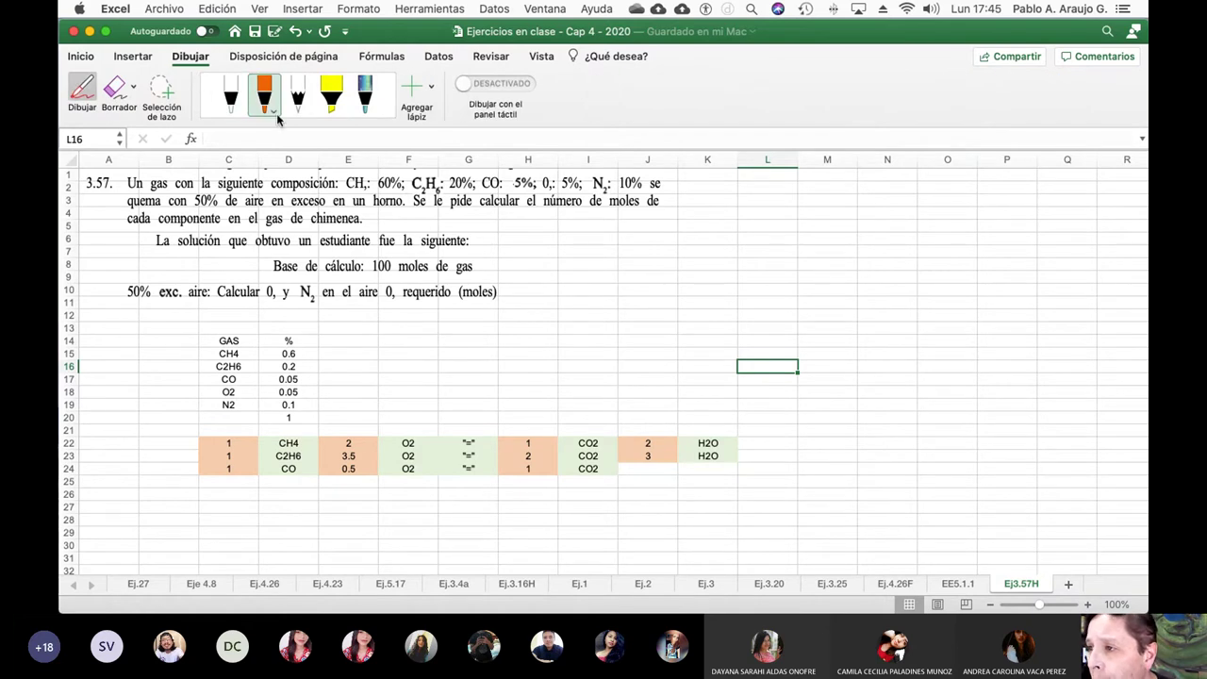
click(275, 113)
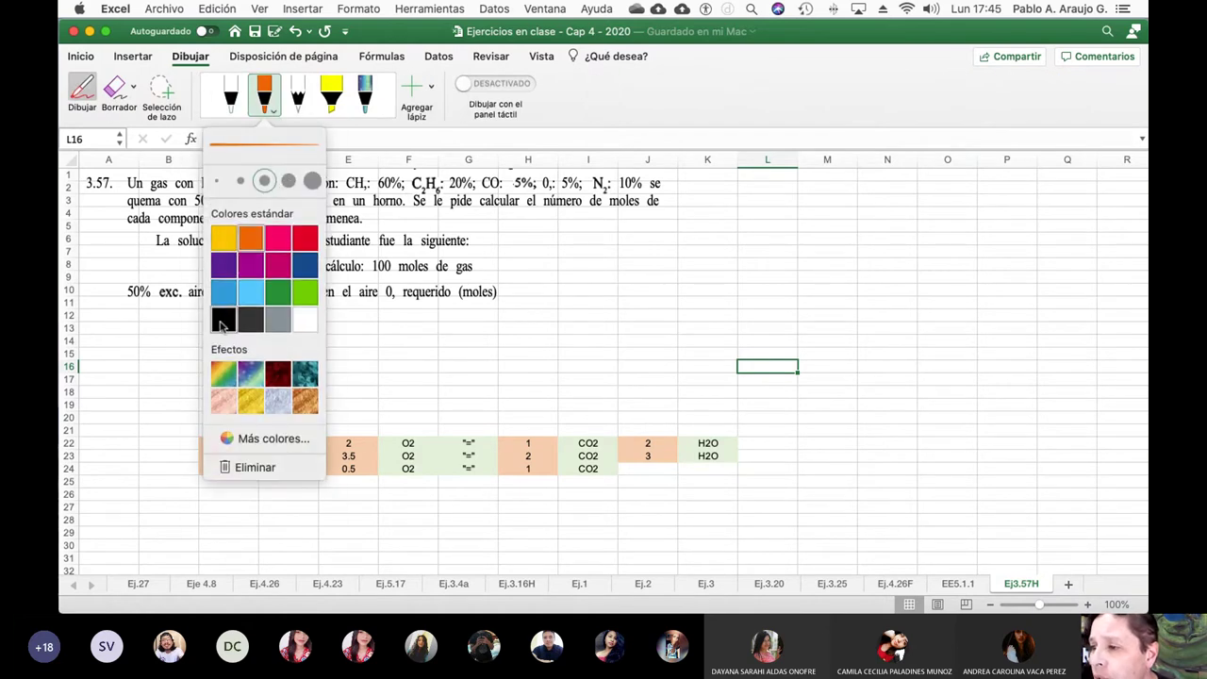
click(223, 325)
click(622, 92)
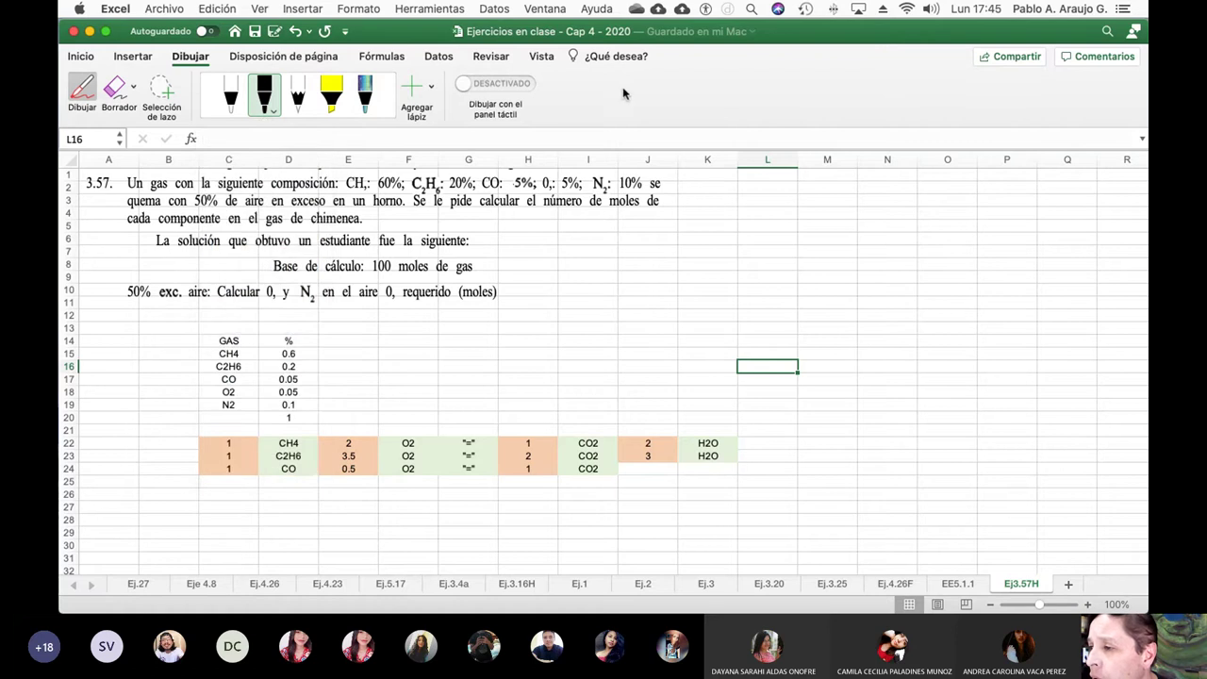
mouse_move(319, 374)
mouse_down()
mouse_move(377, 375)
mouse_move(356, 380)
mouse_up()
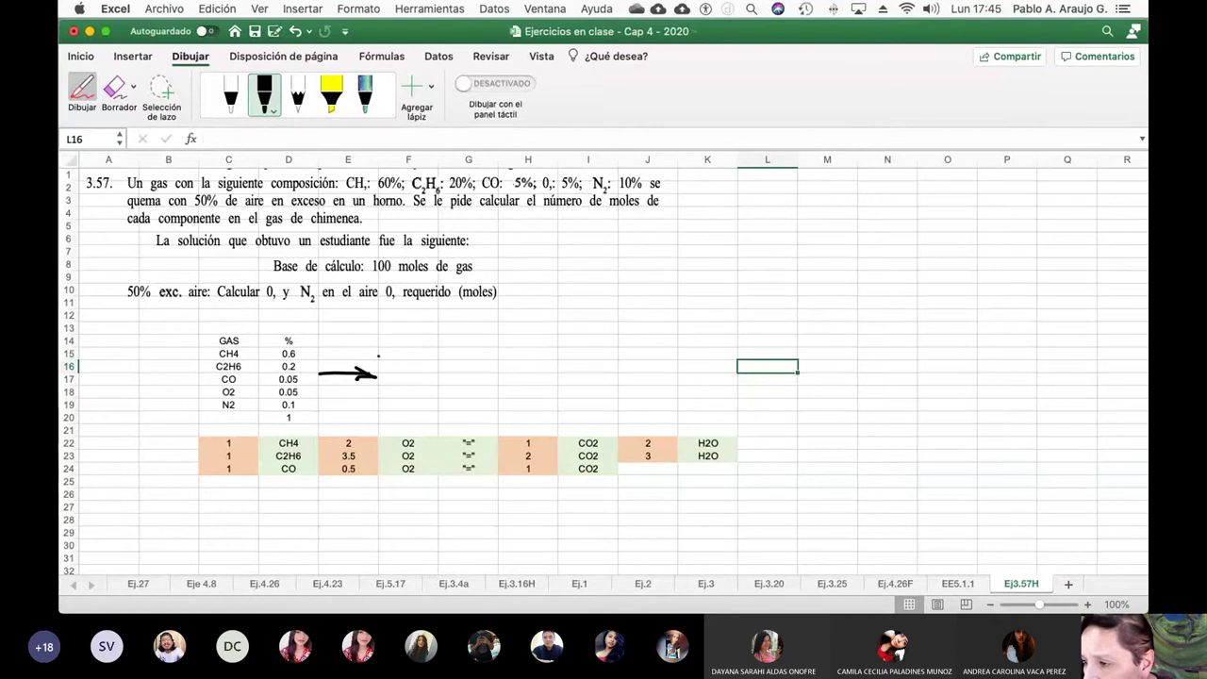
mouse_move(378, 355)
mouse_down()
mouse_move(379, 392)
mouse_move(403, 356)
mouse_move(486, 357)
mouse_move(486, 383)
mouse_up()
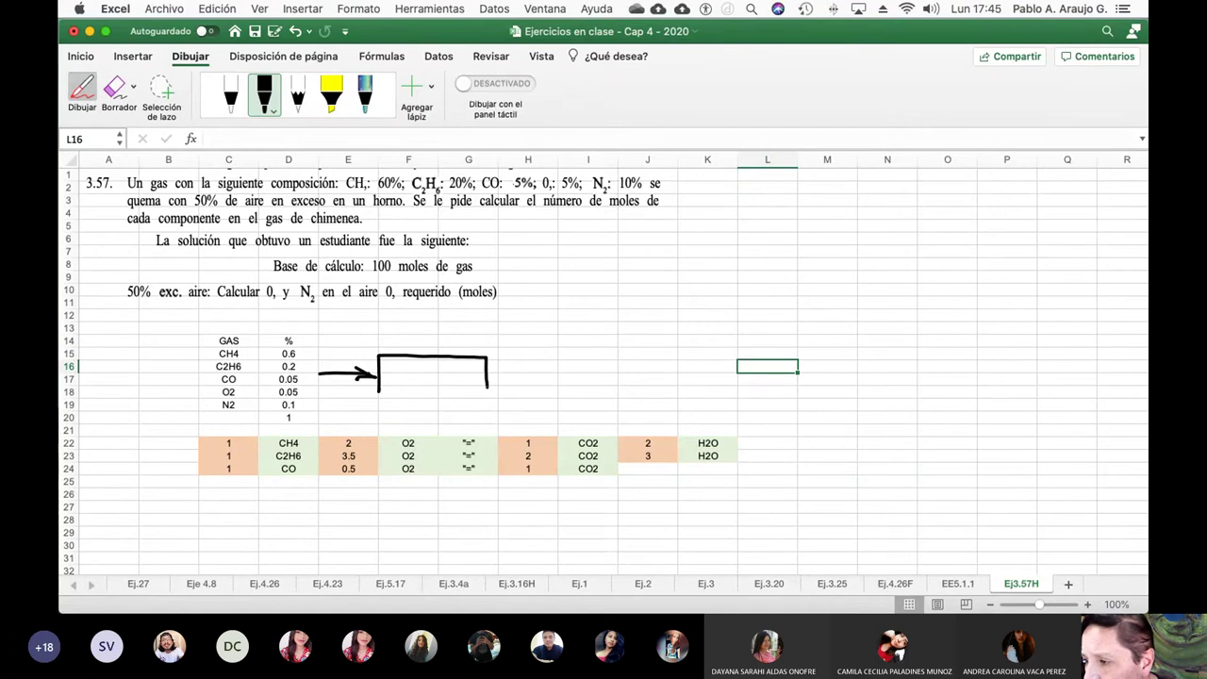
drag(378, 395, 488, 390)
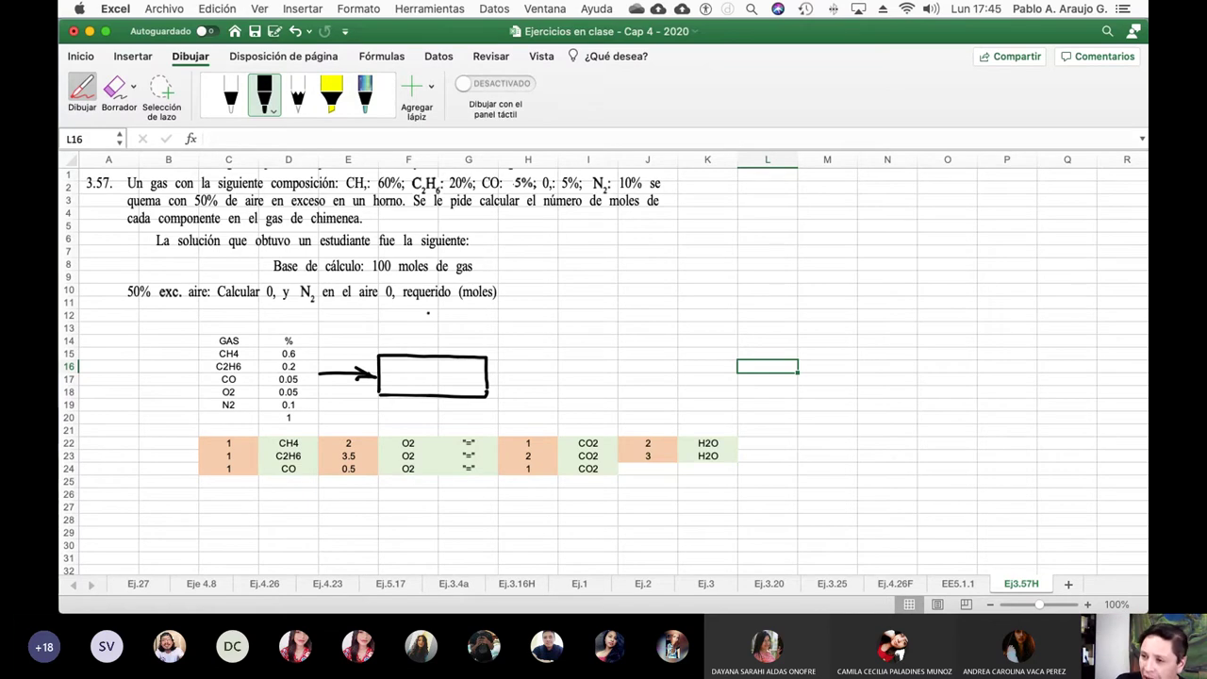
Step: Draw a vertical arrow down into the process box and an outlet arrow from its right side to column I
mouse_move(427, 312)
mouse_down()
mouse_move(422, 352)
mouse_move(429, 340)
mouse_up()
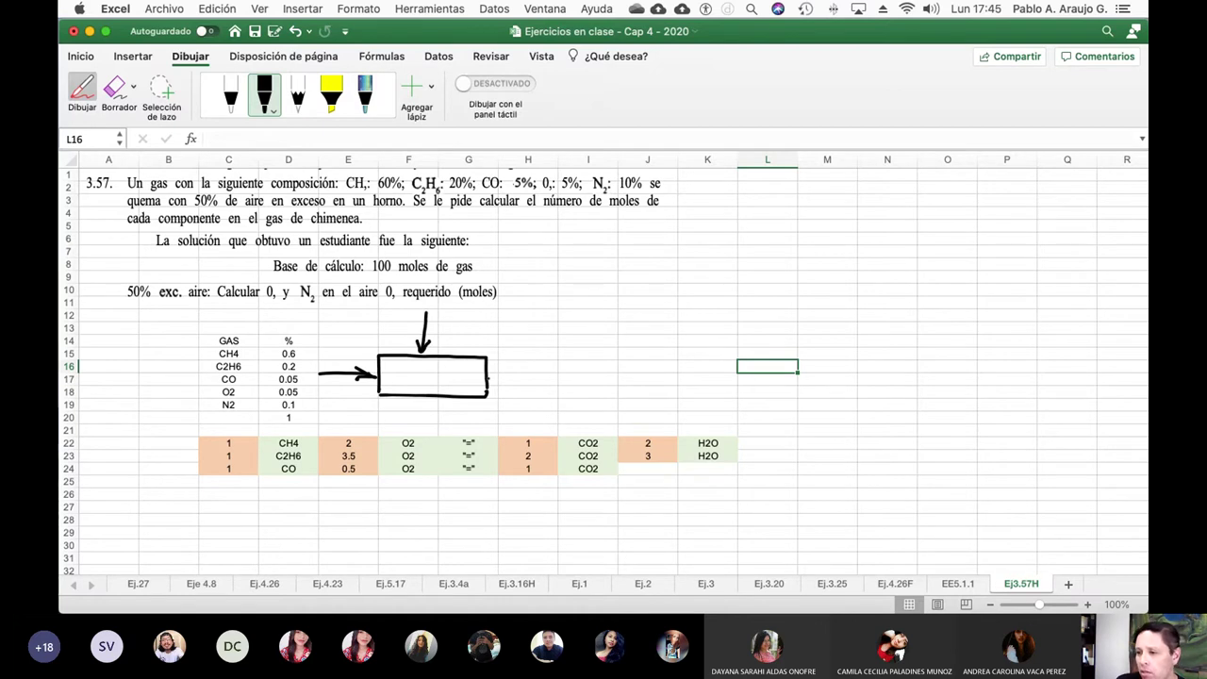
mouse_move(488, 377)
mouse_down()
mouse_move(582, 378)
mouse_move(567, 387)
mouse_up()
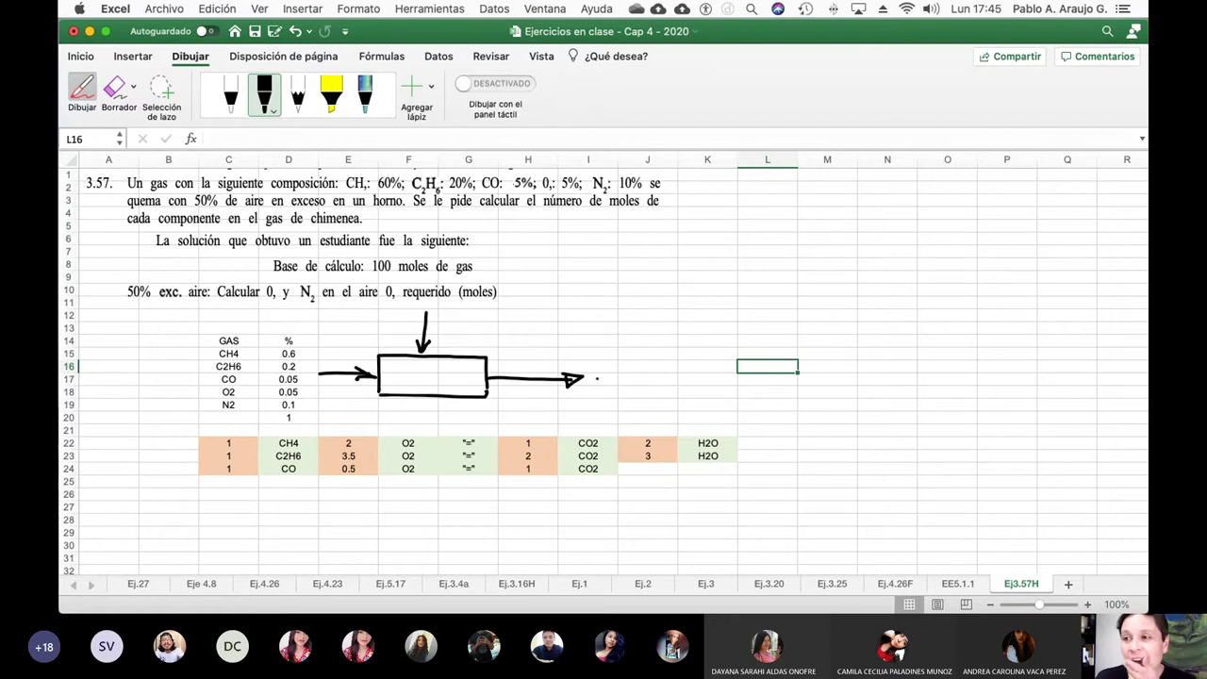
click(85, 87)
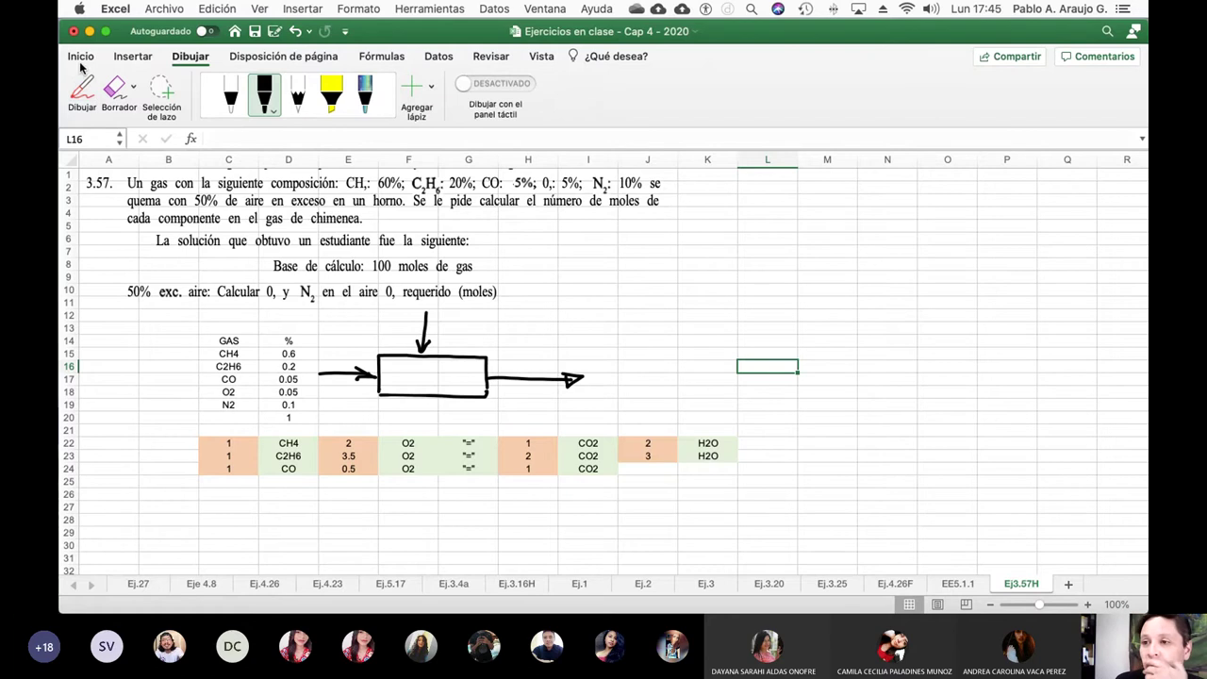
Step: Merge F17:G17 inside the process box and enter the label "Quemador"
click(81, 62)
click(411, 378)
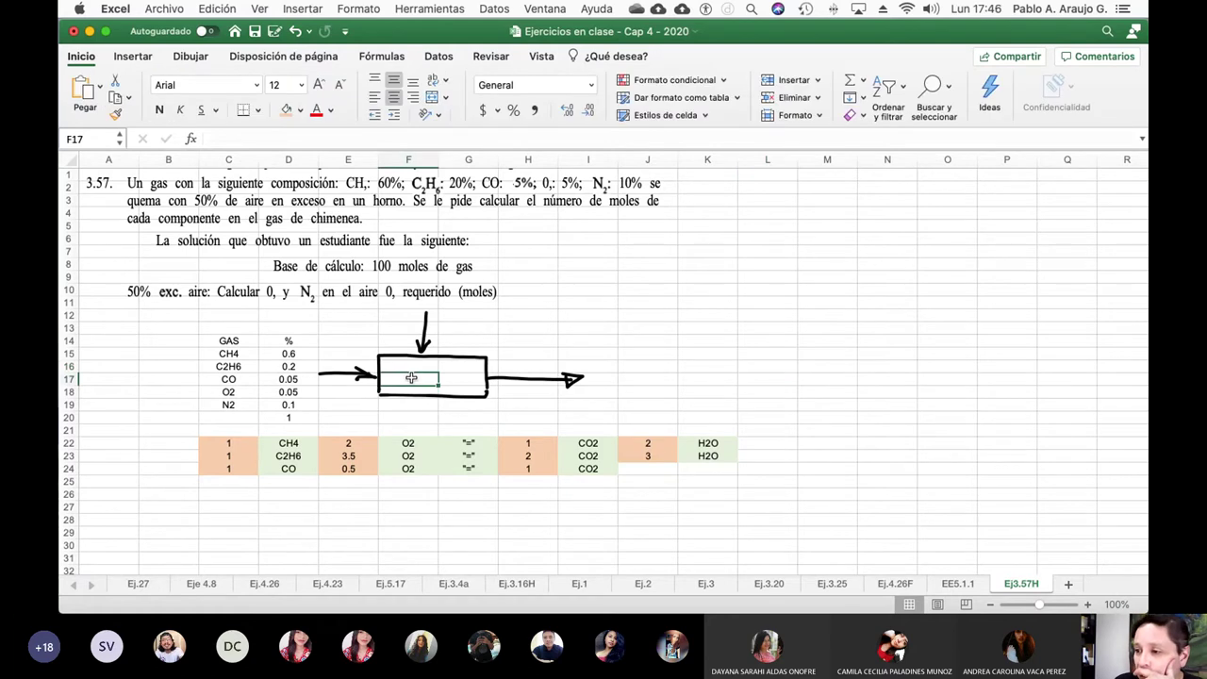
drag(411, 378, 471, 379)
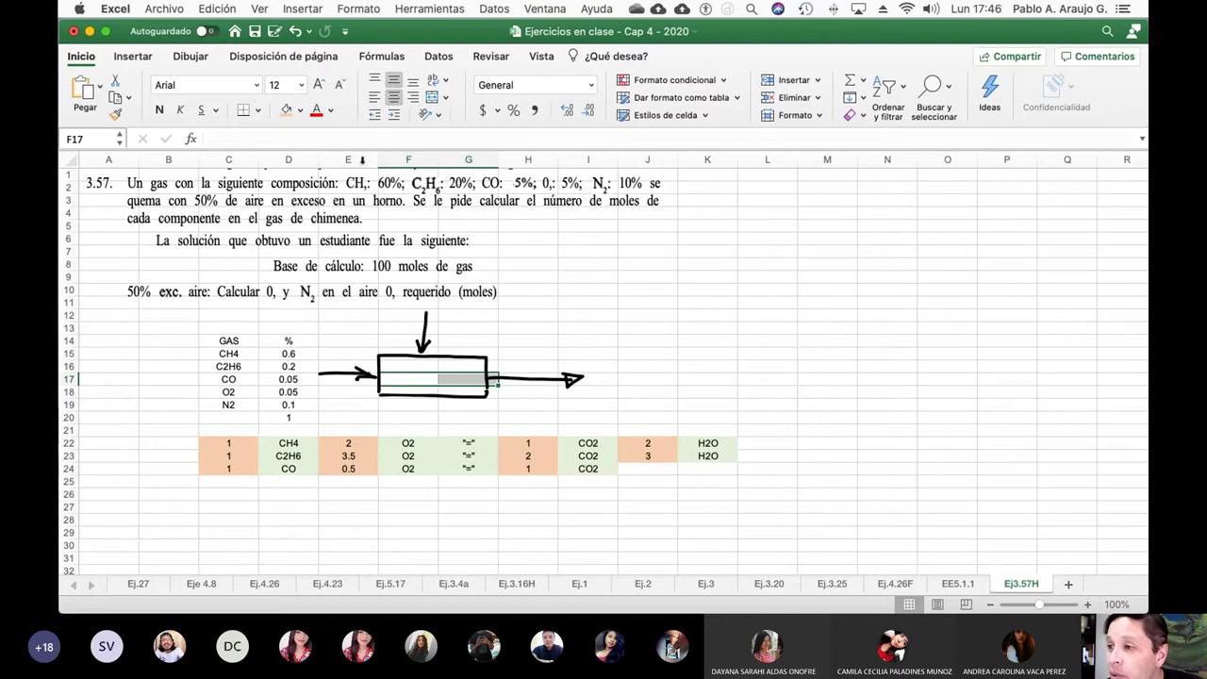
click(433, 99)
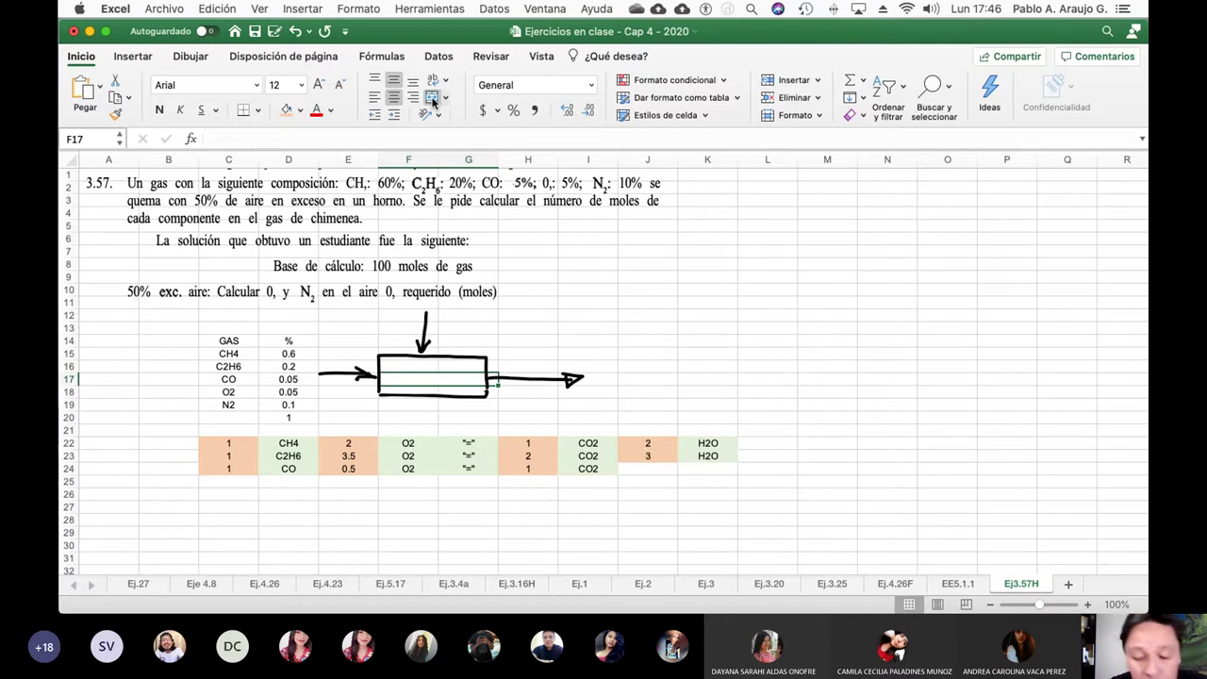
text(Quemador)
key(Return)
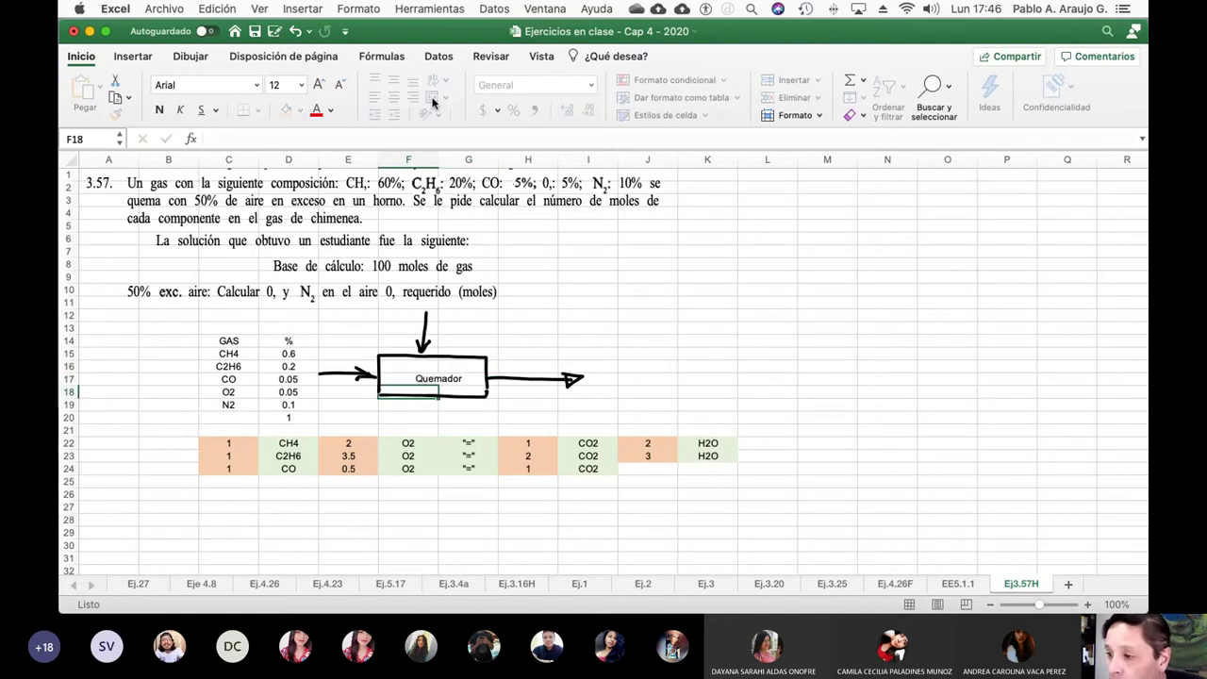
Step: Make the Quemador label bold and increase its font size by two increments
key(Up)
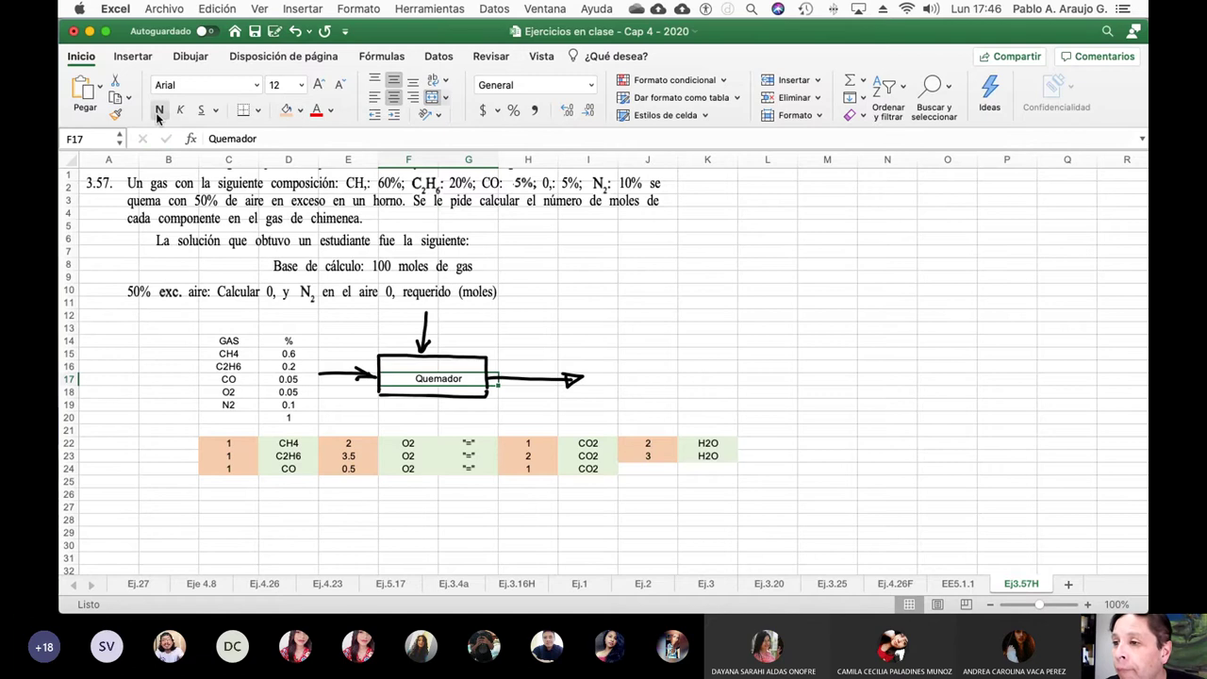
click(158, 110)
click(318, 85)
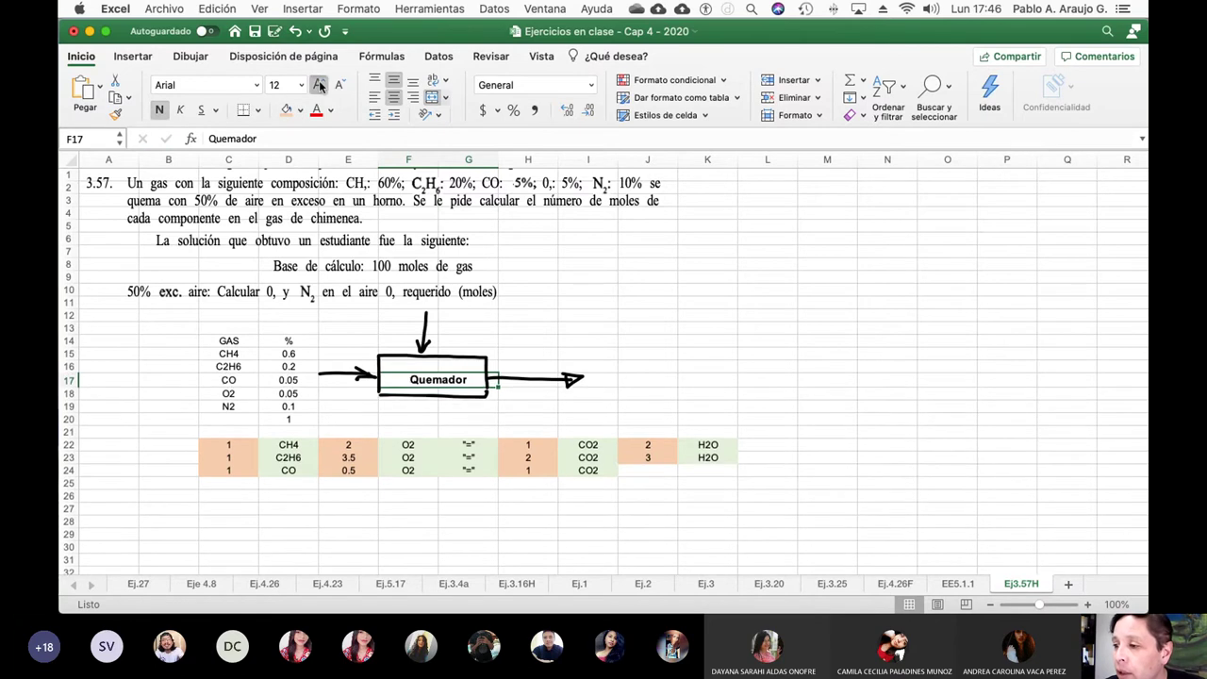
click(318, 85)
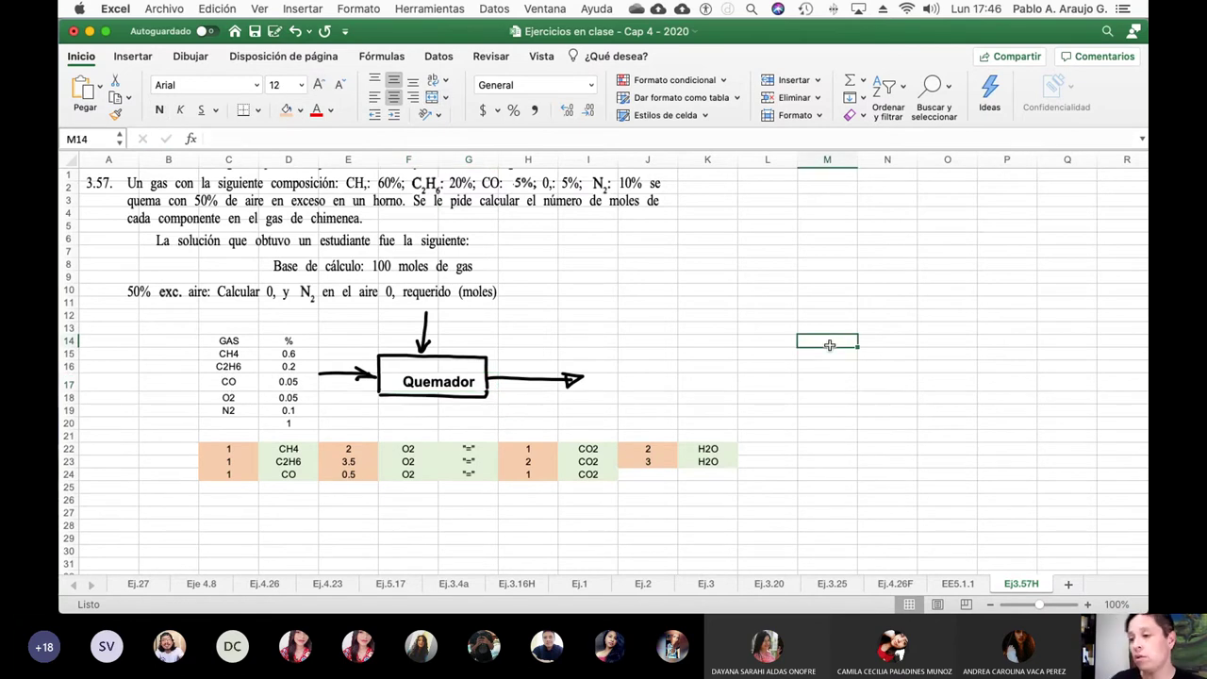
Step: List the air stream beside the vertical inlet arrow, with "Aire" in G12, O2 in G13 and N2 in G14
click(469, 313)
click(469, 320)
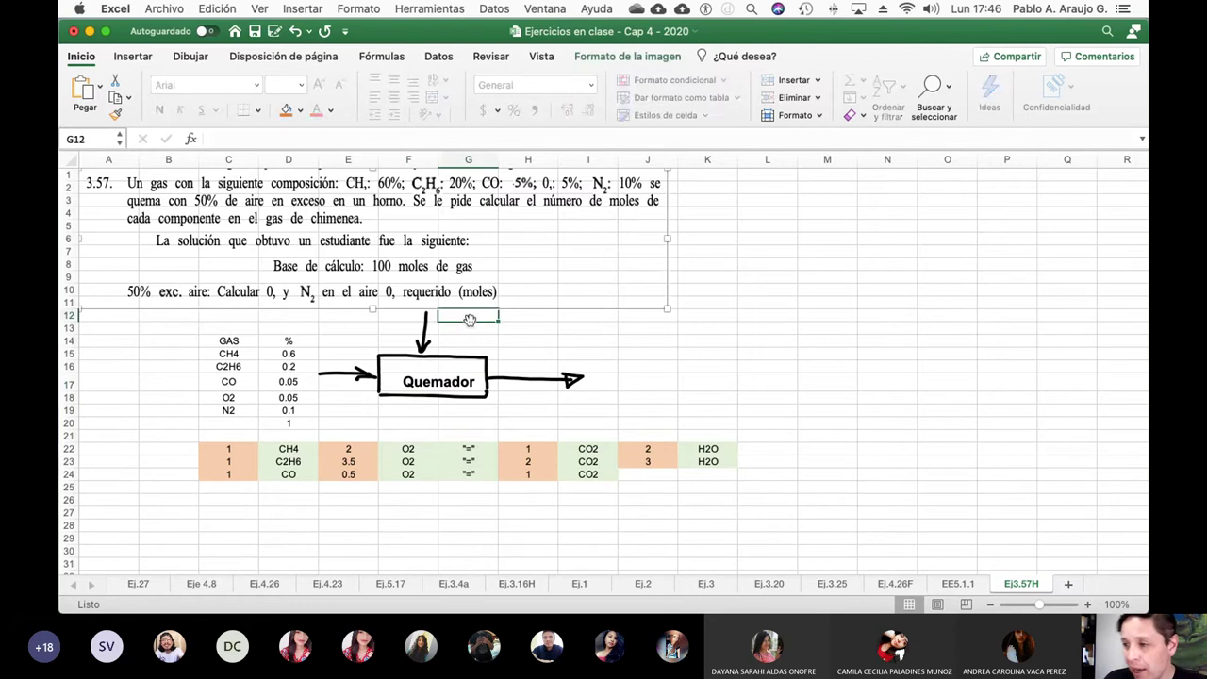
text(Alre)
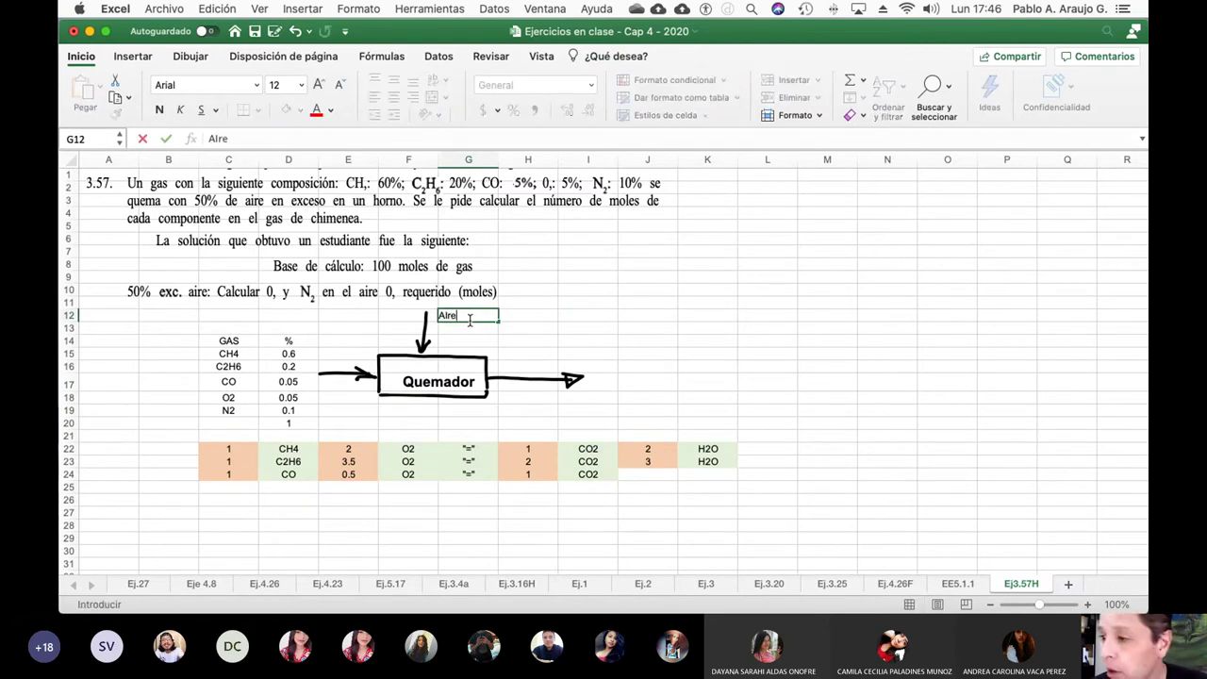
key(Return)
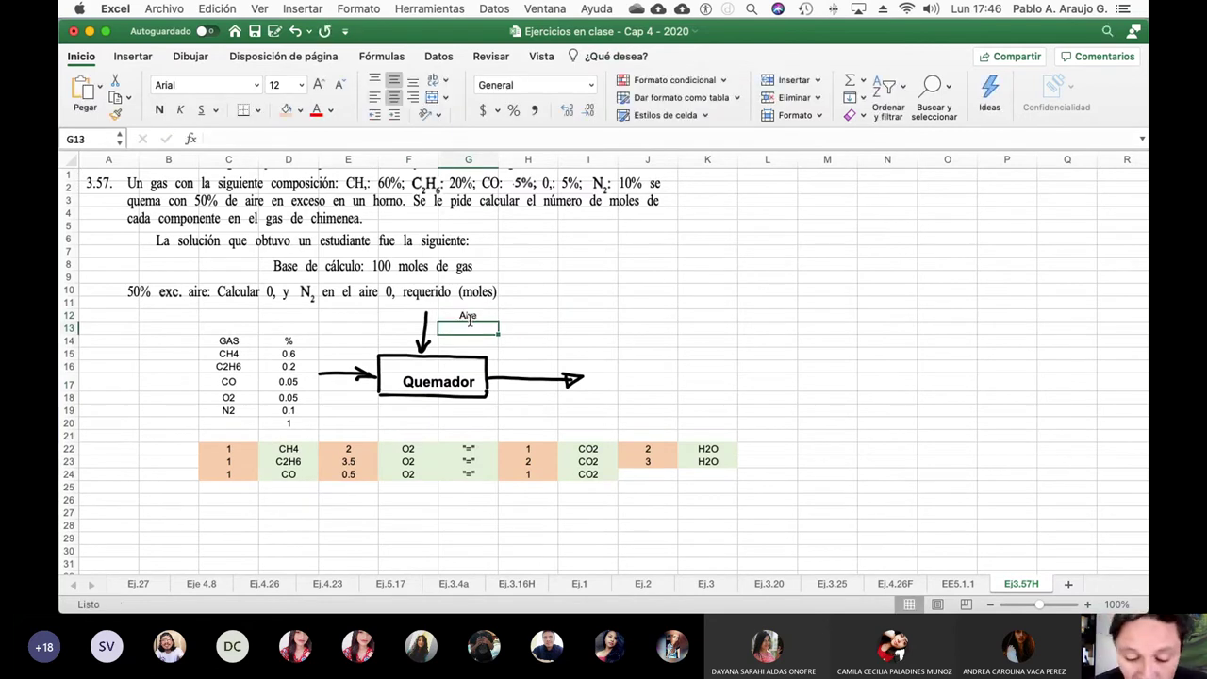
text(O2)
key(Return)
text(N2)
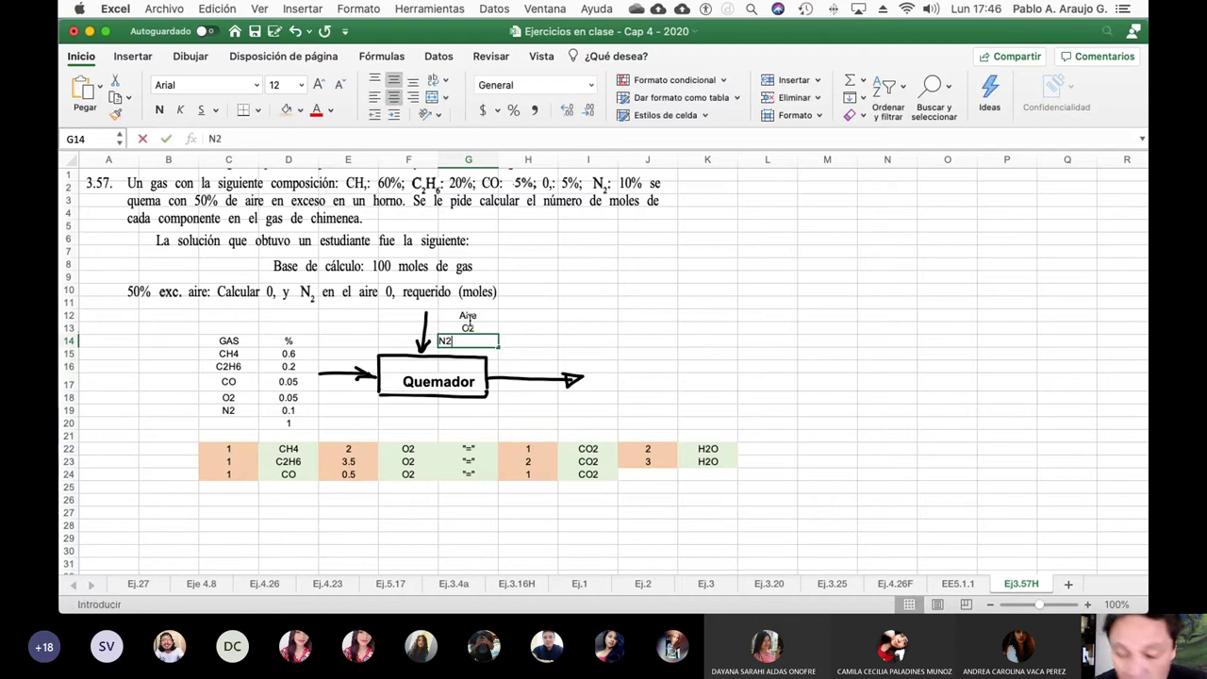
key(Return)
Step: Add the air composition column with the heading % in H12, 0.21 for O2 and 79 for N2
key(Up)
key(Up)
key(Up)
key(Right)
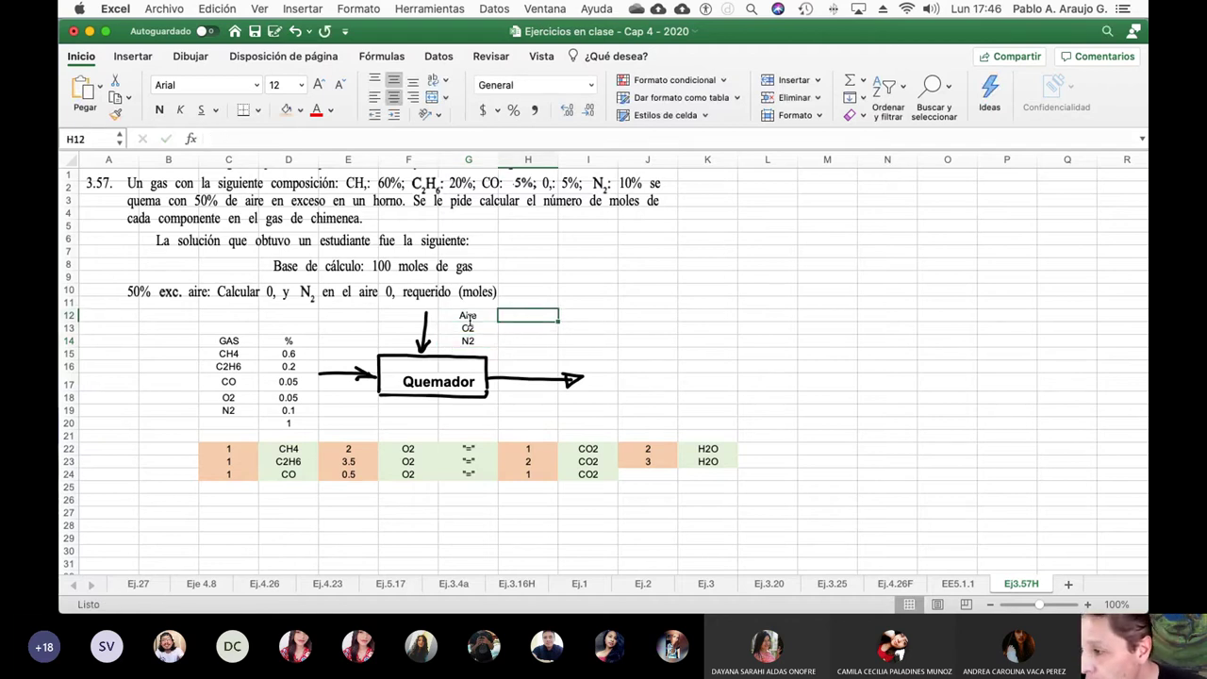
text(%)
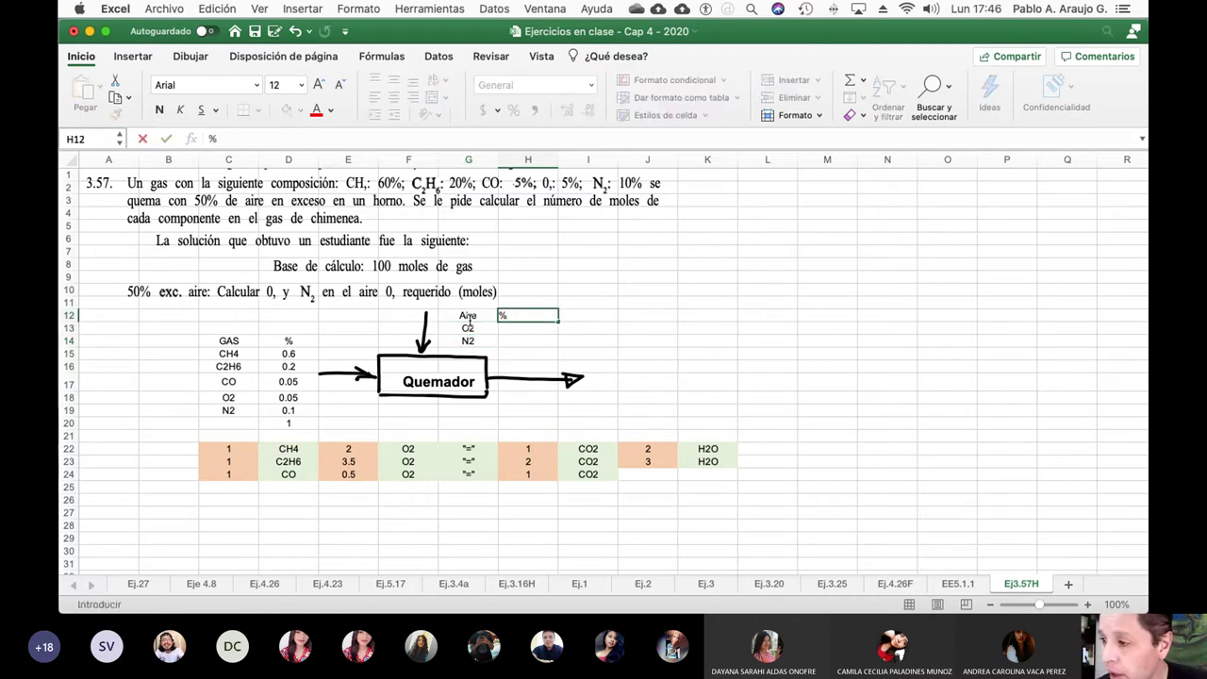
key(Return)
text(0.2)
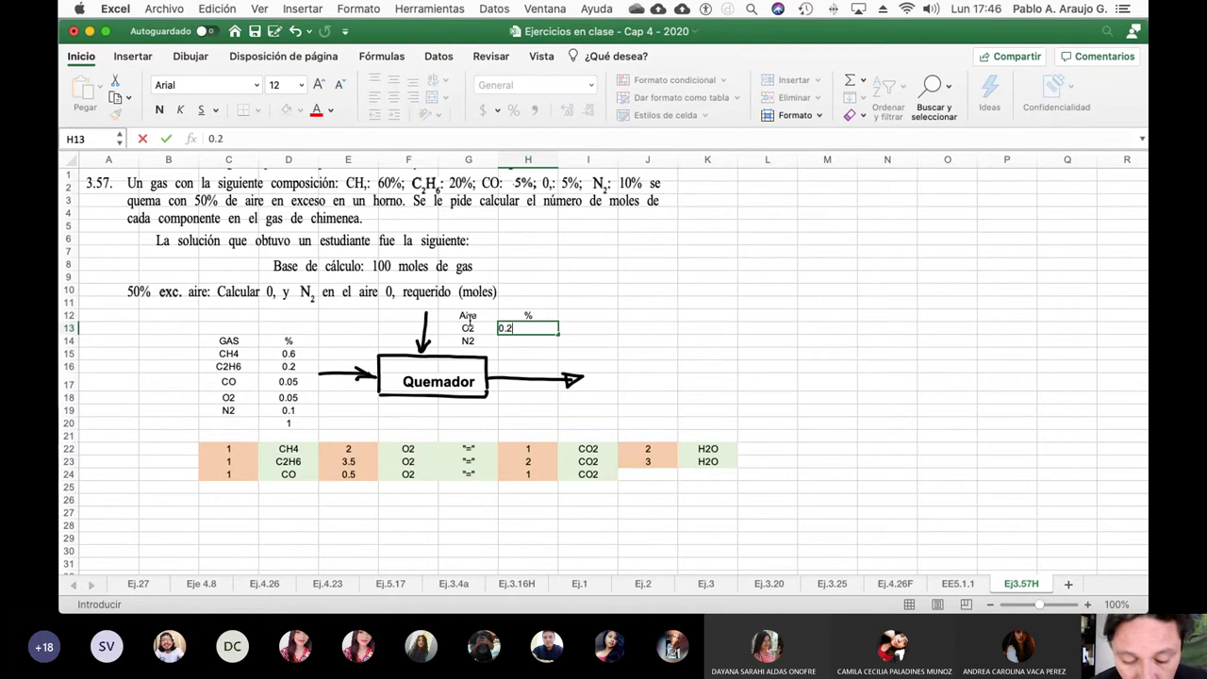
text(1)
key(Return)
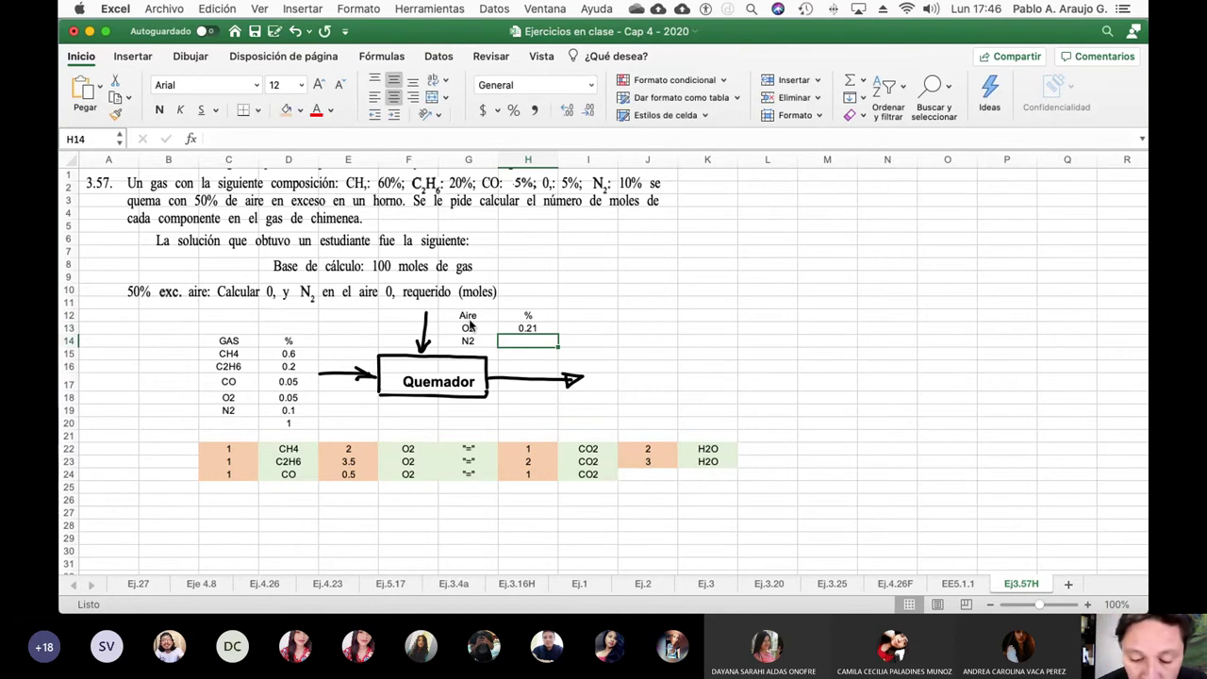
text(79)
key(Return)
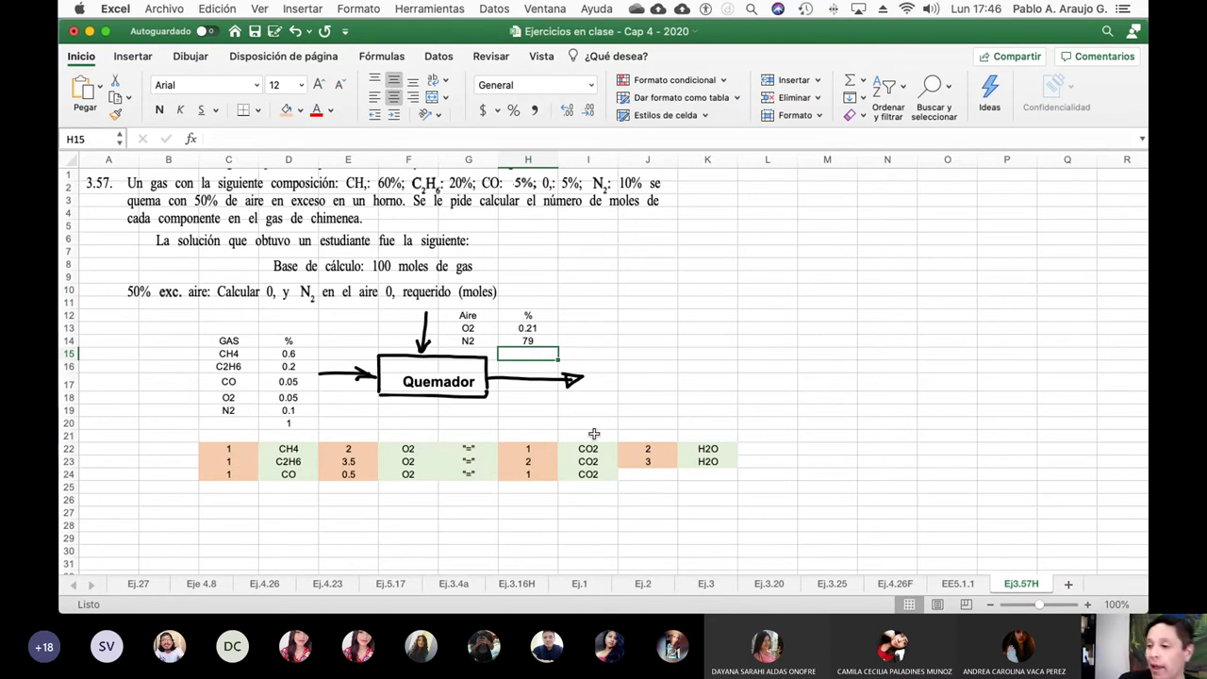
Step: Enter the heading "Gas Salida" in J15 next to the outlet arrow
click(639, 356)
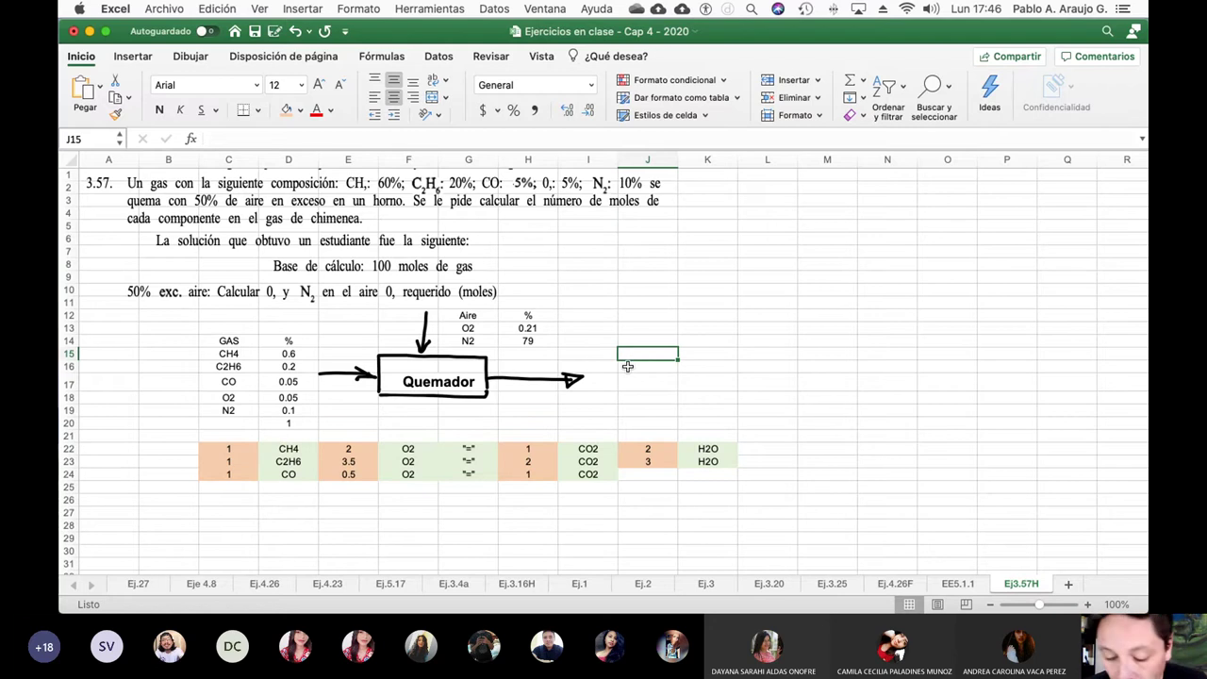
text(Gas Salida)
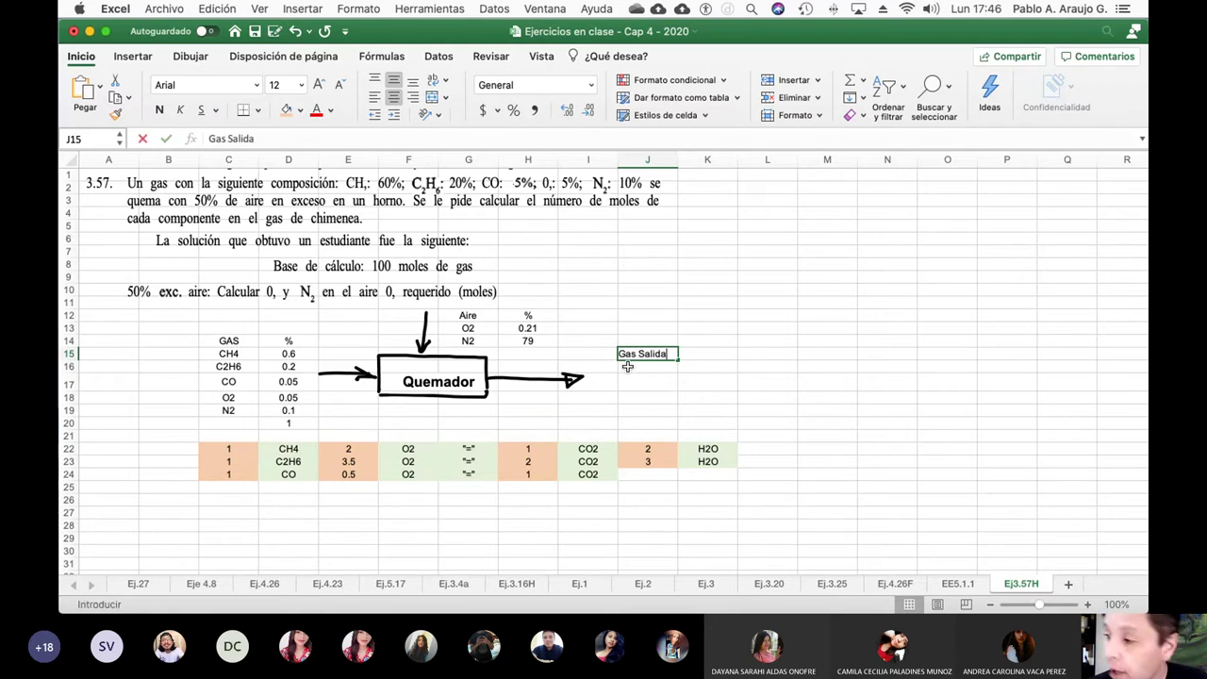
Step: List the outlet gas components CO2, O2, N2 and H2O under the "Gas Salida" heading in cells J16 to J19
key(Return)
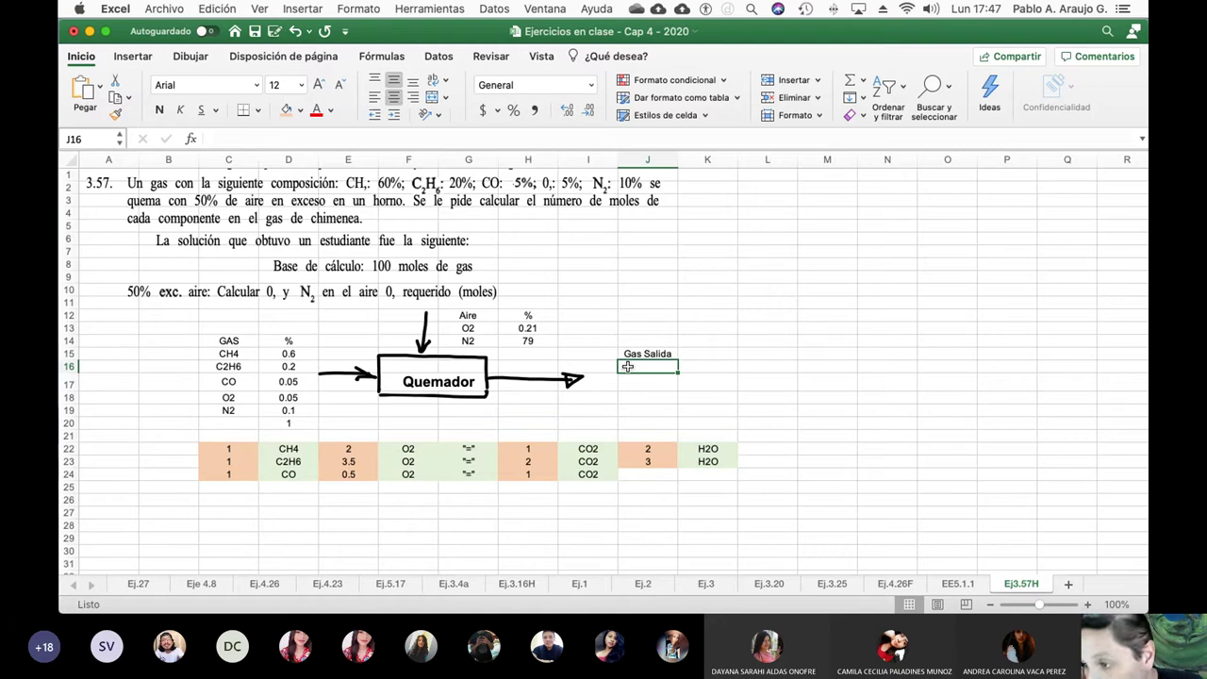
text(CO2)
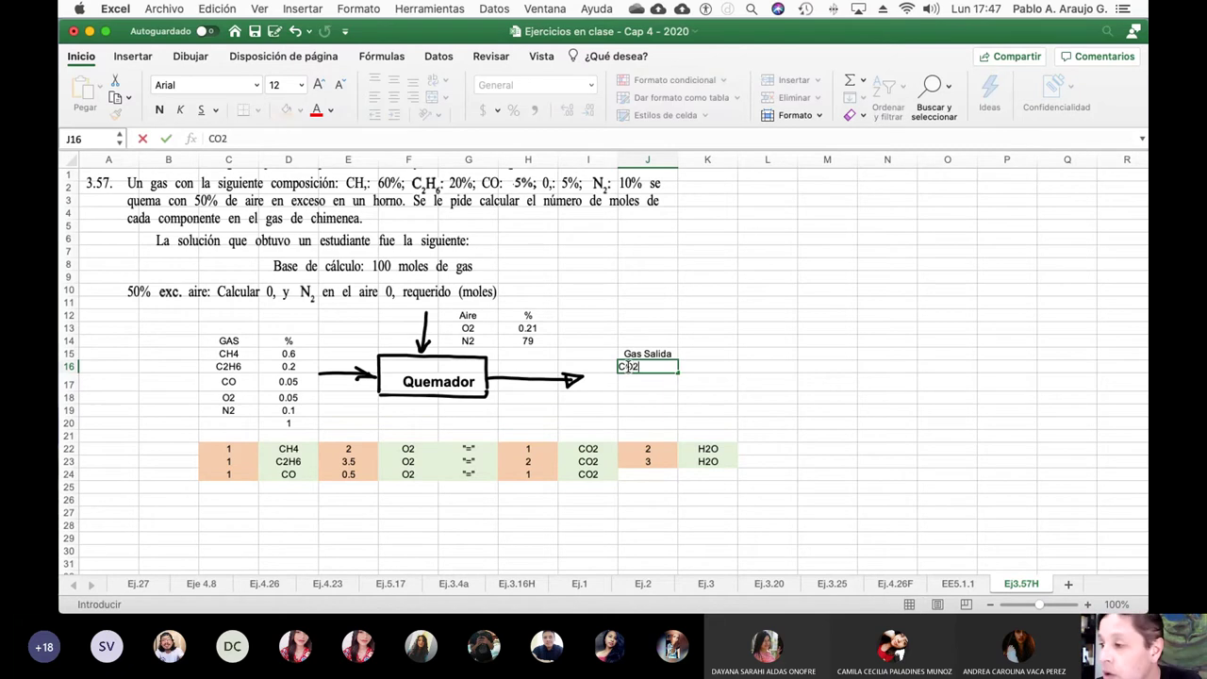
key(Return)
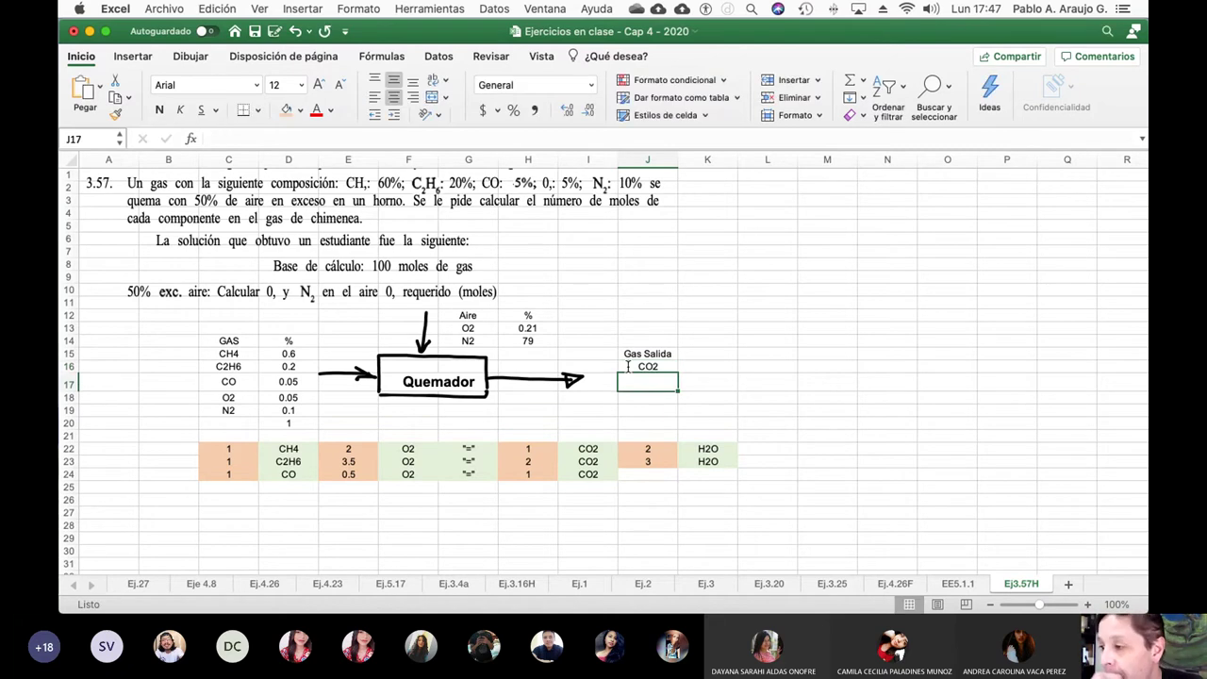
text(O2)
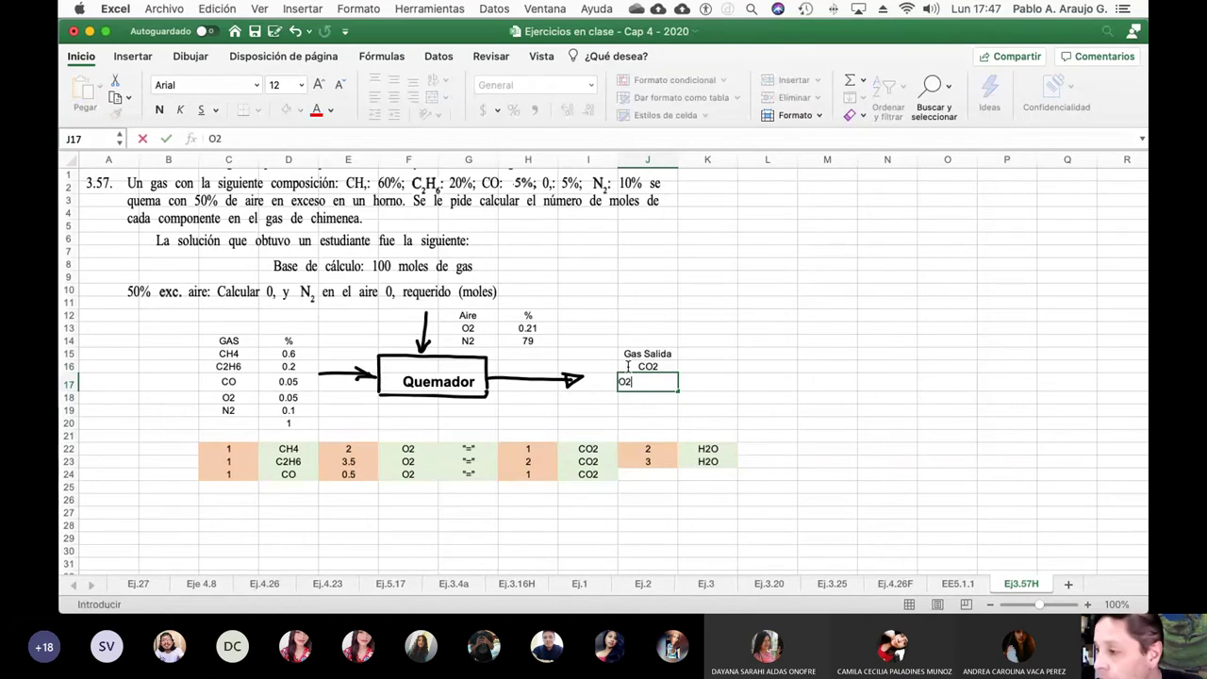
key(Return)
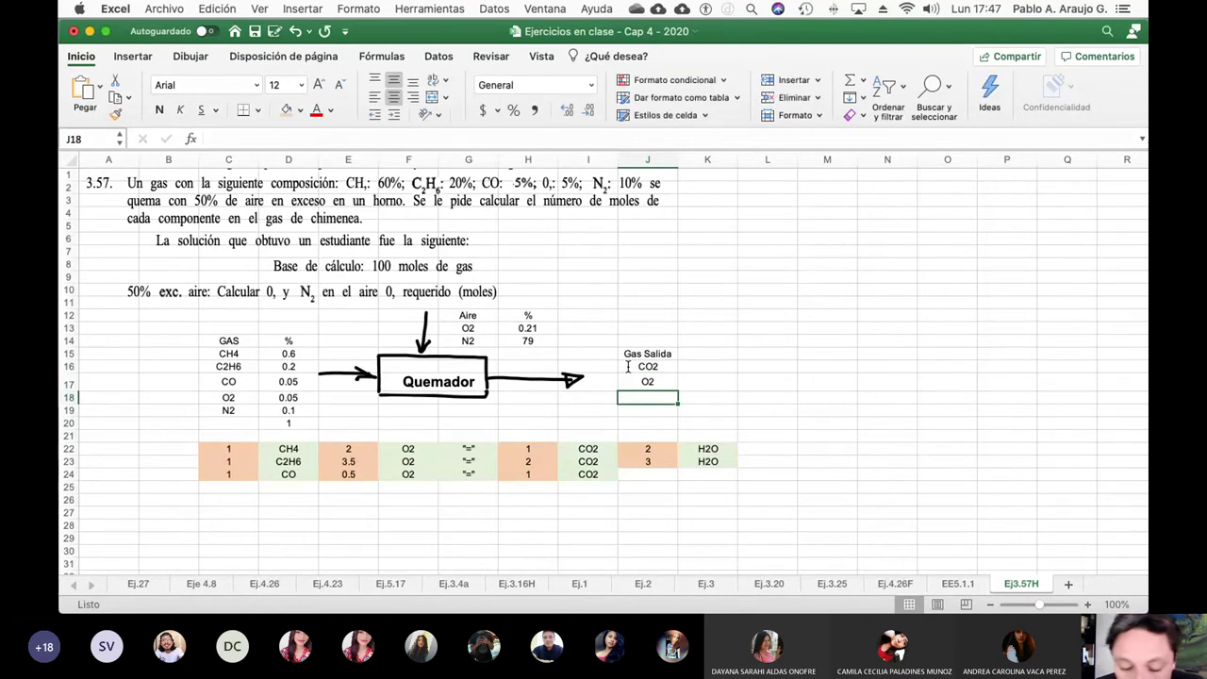
text(N2)
key(Return)
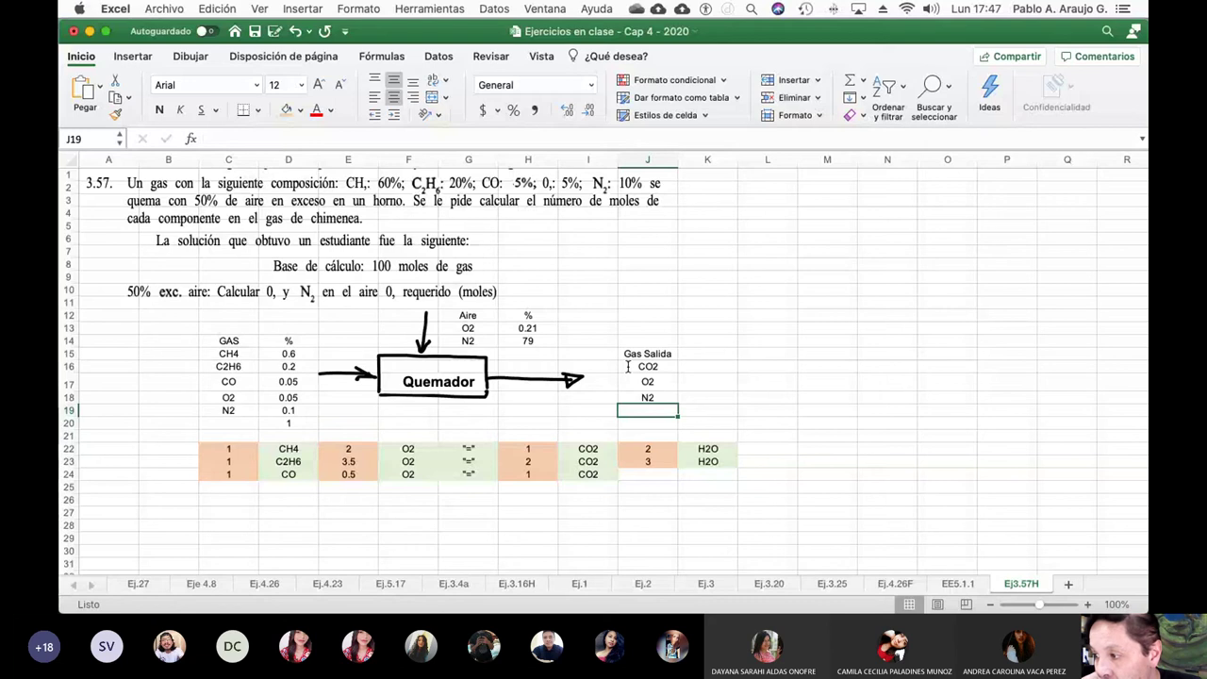
text(H2O)
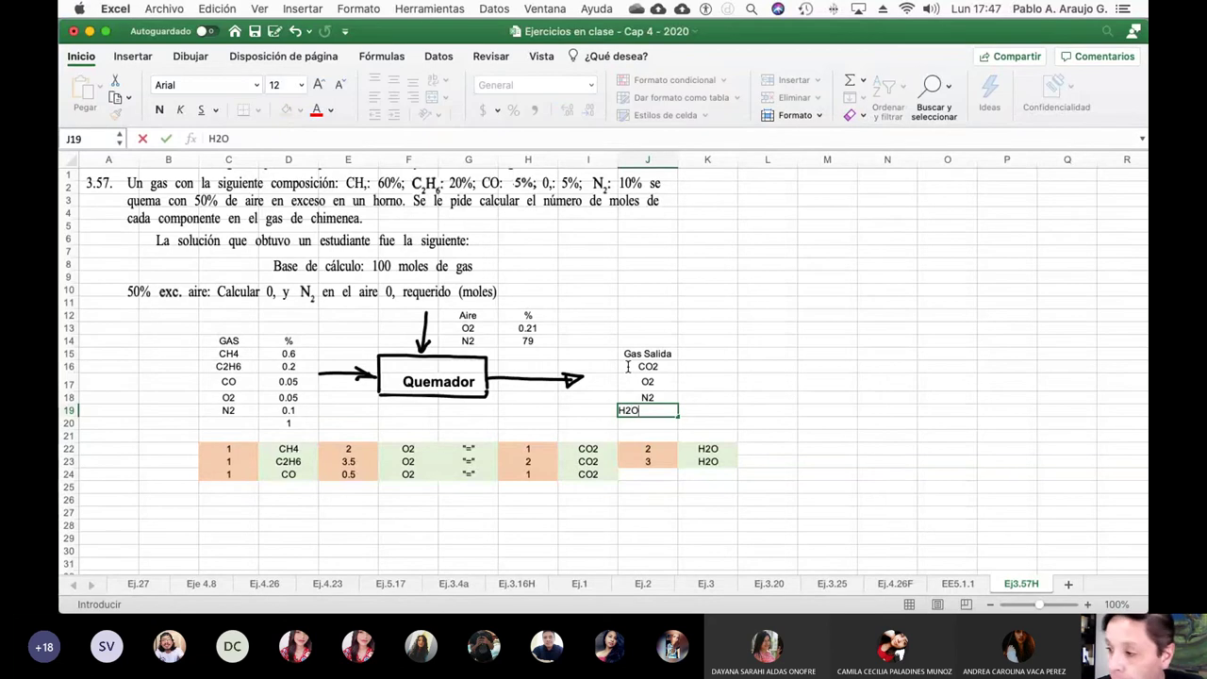
key(Return)
Step: Enter the unknown fractions xco2, xo2, xn2 and xh2o beside the outlet components in cells K16 to K19
key(Up)
key(Up)
key(Up)
key(Up)
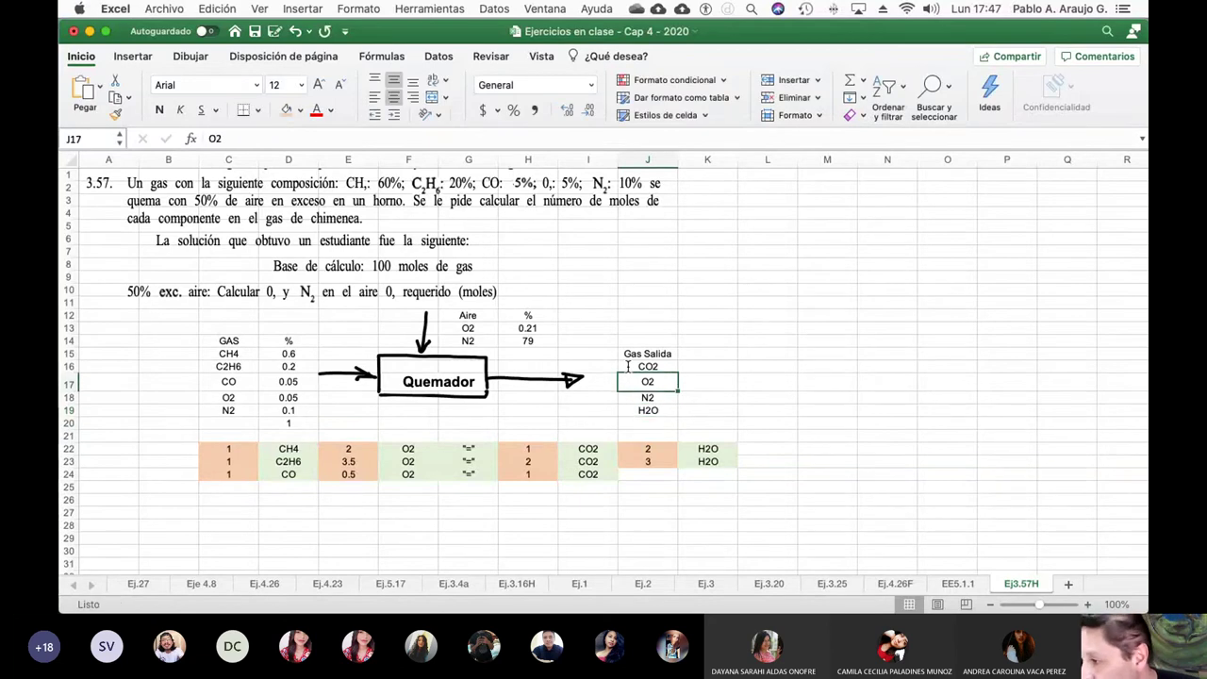
key(Right)
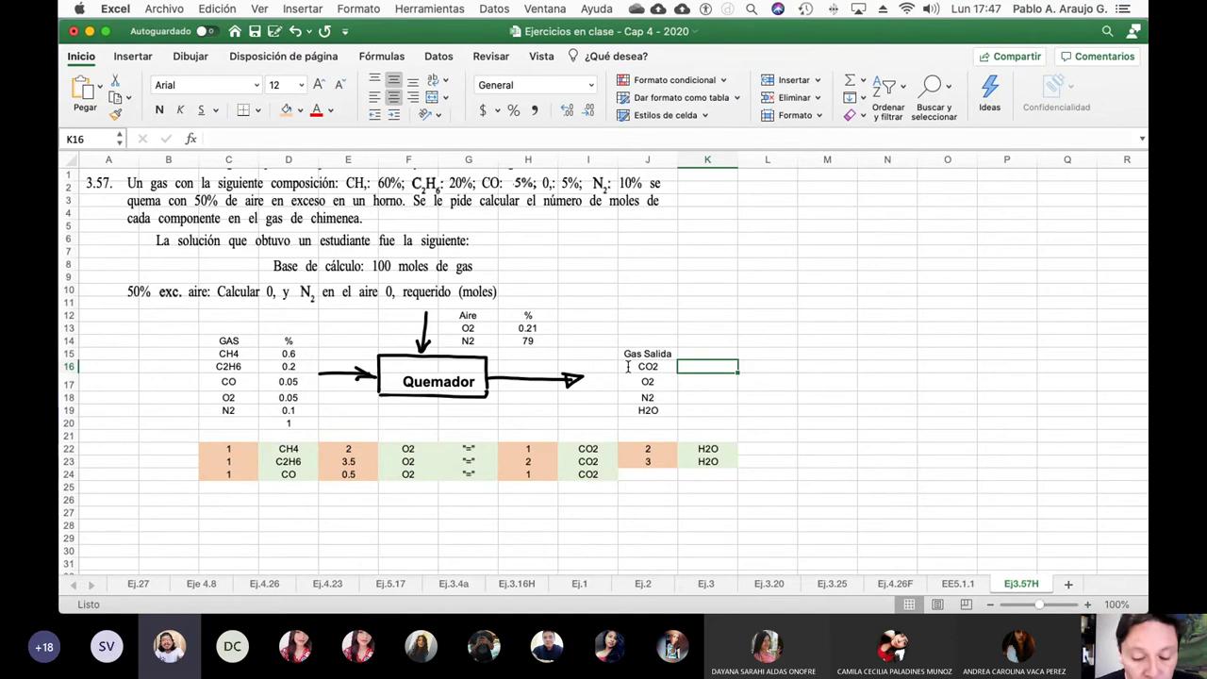
text(x)
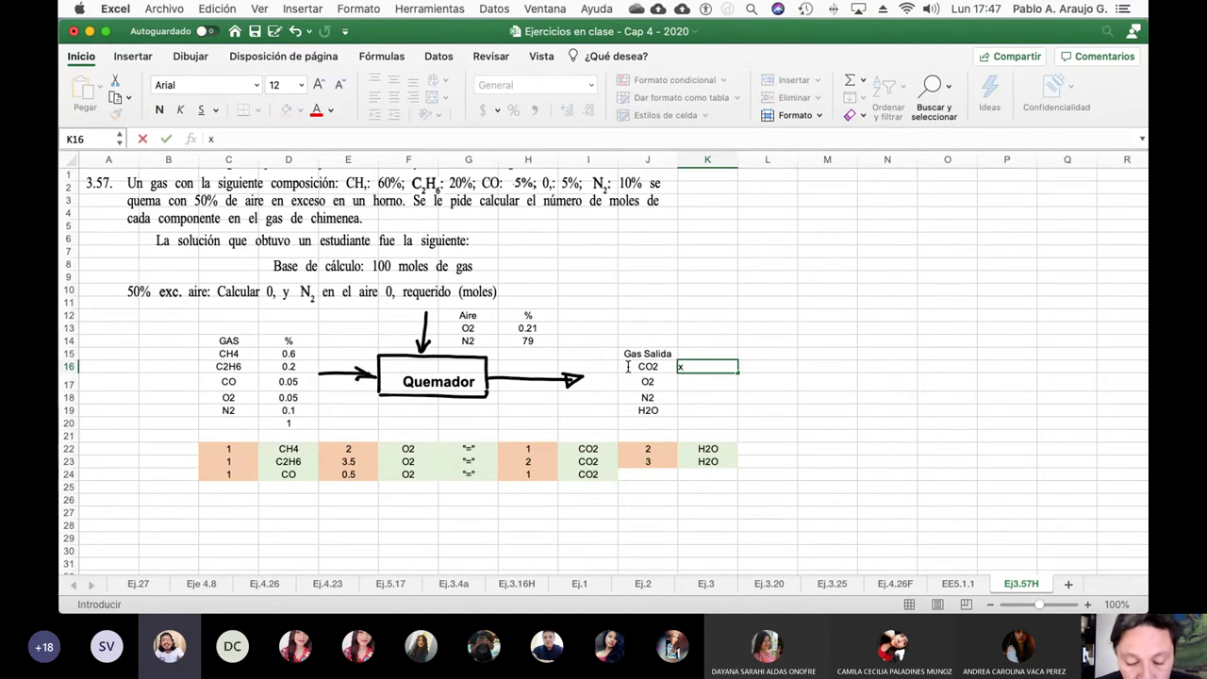
text(co2)
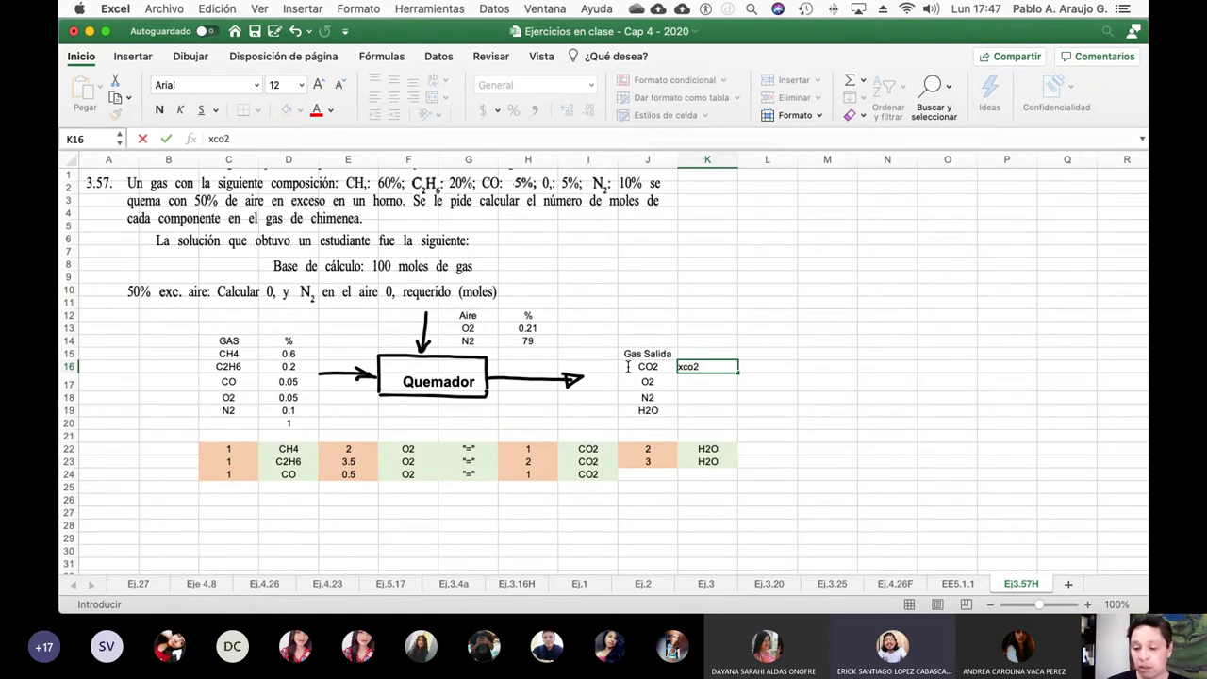
key(Return)
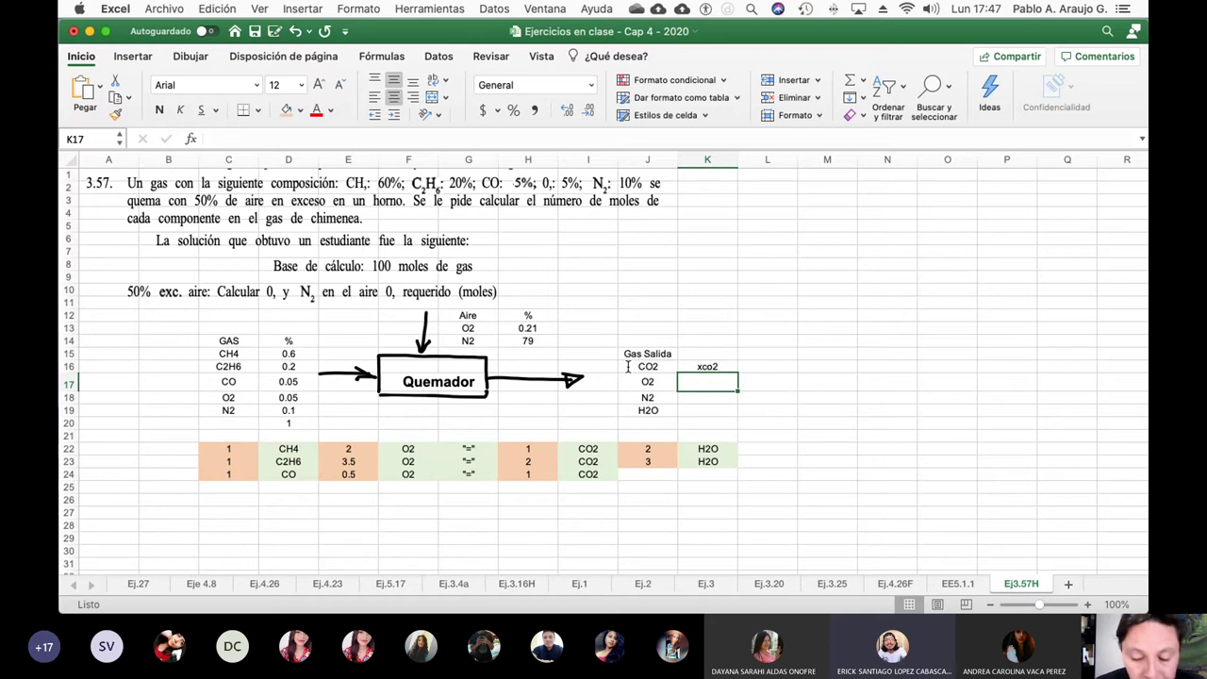
text(xo2)
key(Return)
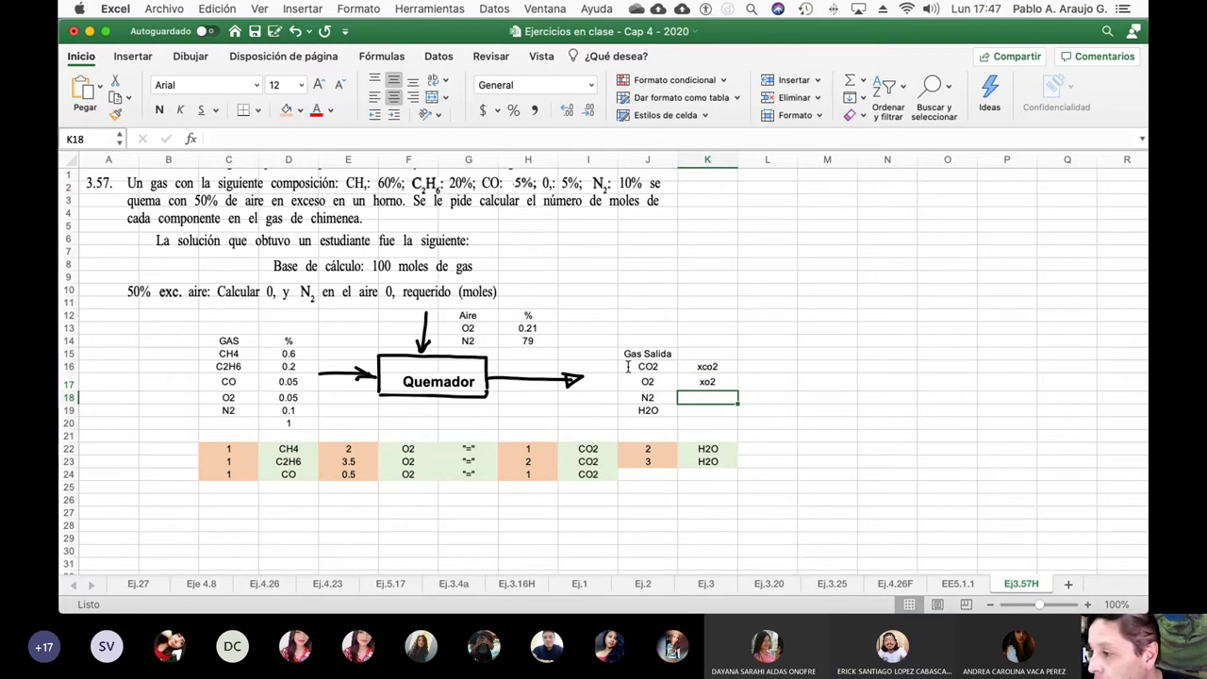
text(xn2)
key(Return)
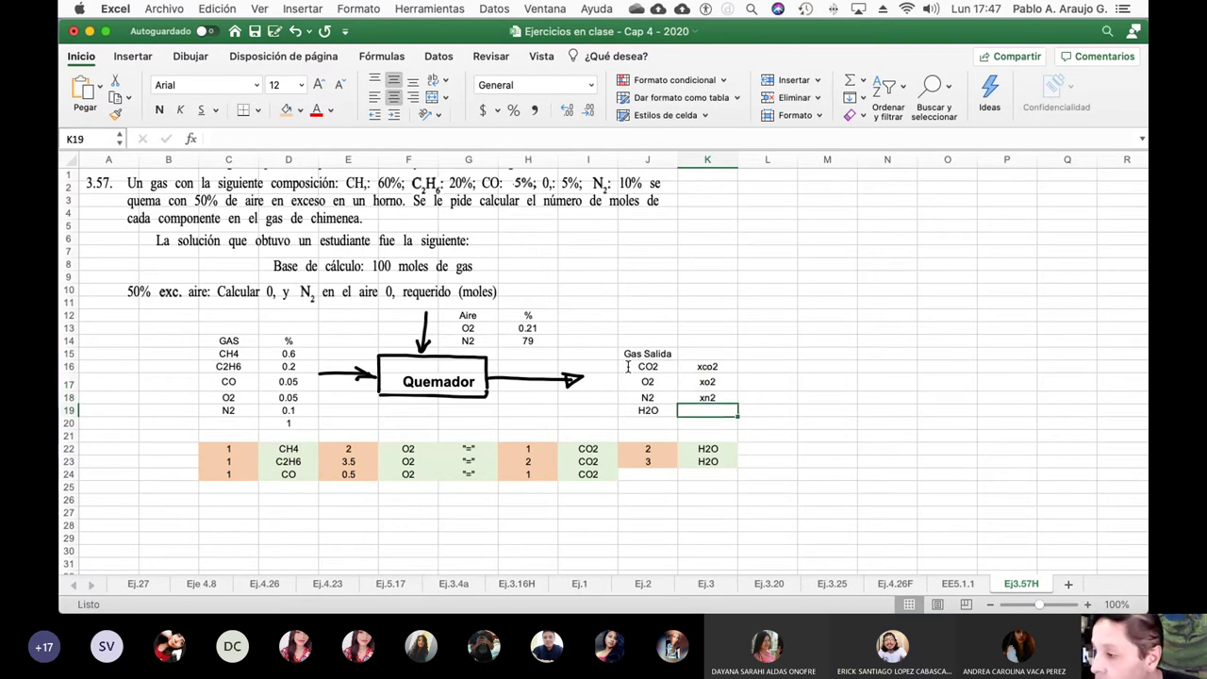
text(xh)
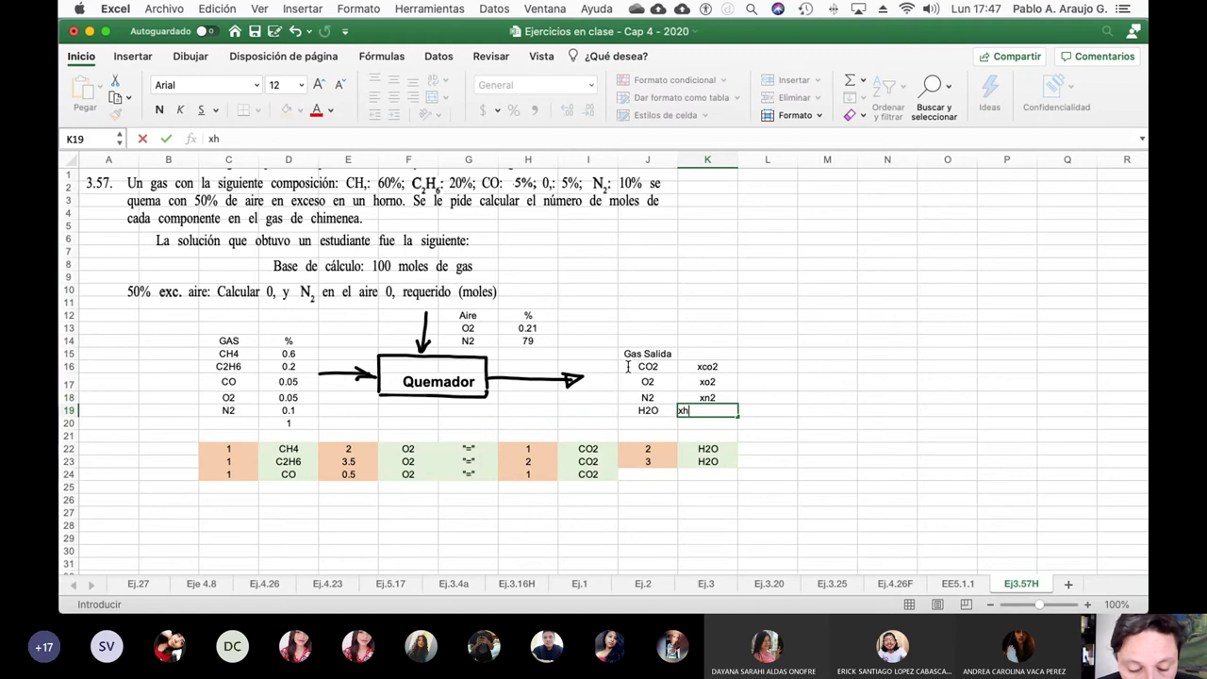
text(2o)
key(Return)
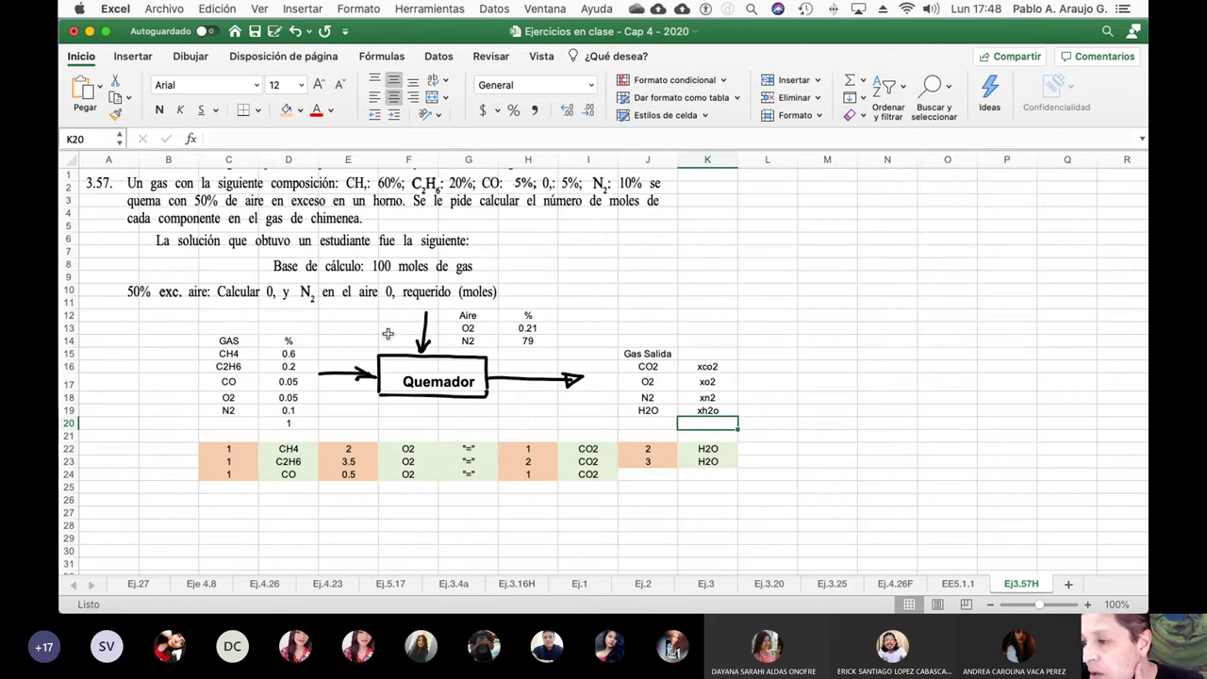
Step: Enter the flow heading "Q (mol/H)" in cell B14, beside the GAS heading
click(174, 345)
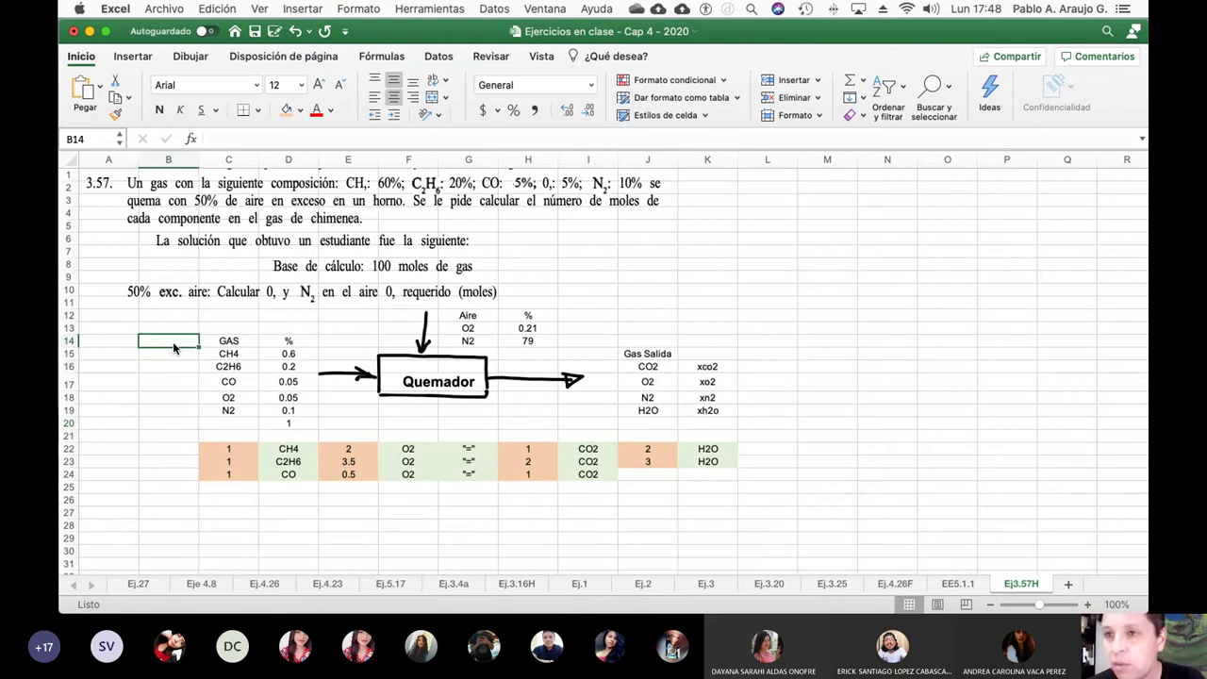
text(O2)
key(Return)
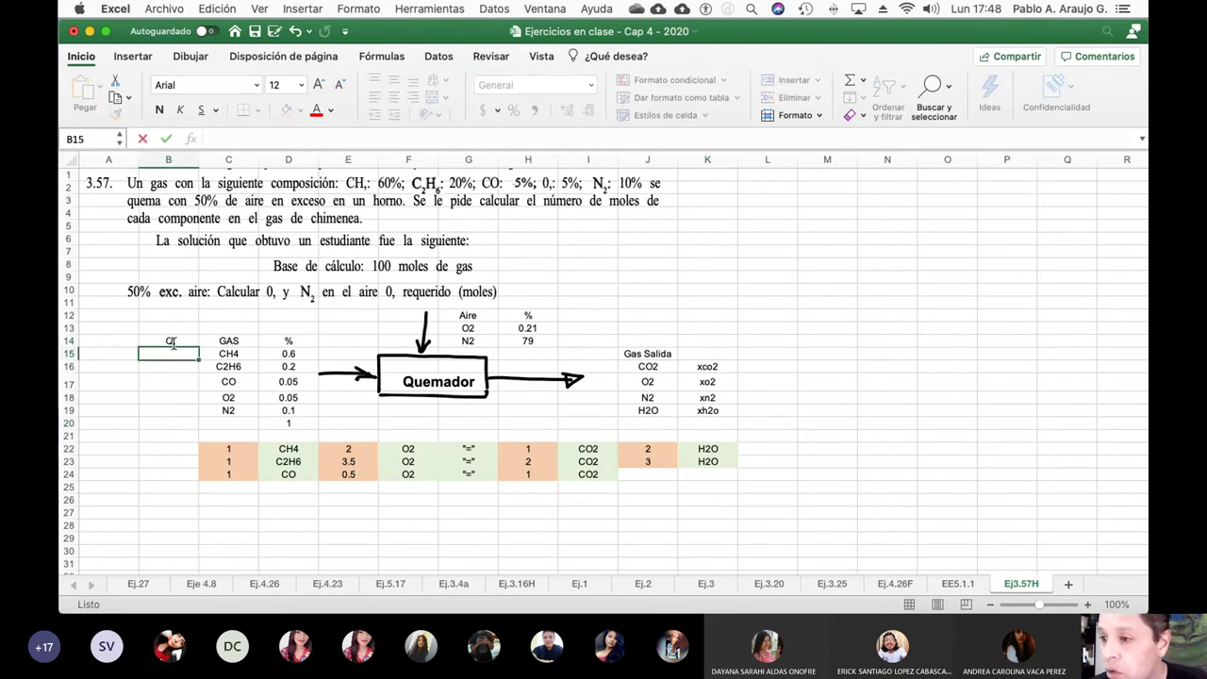
click(173, 344)
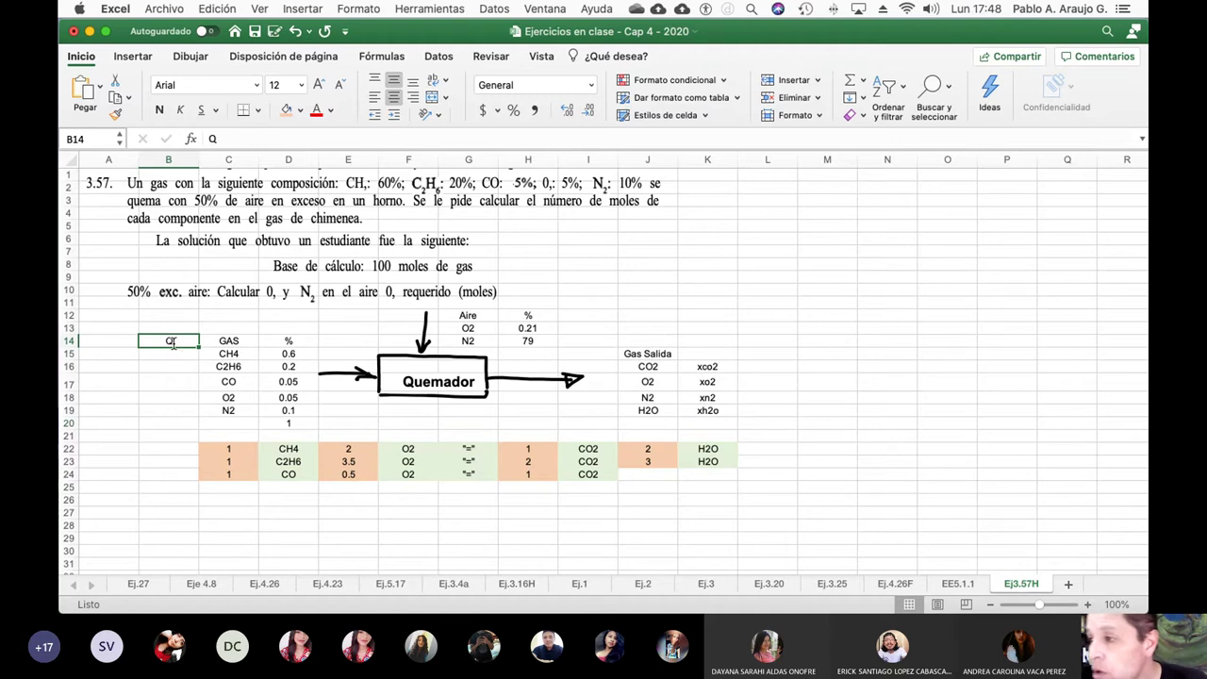
click(214, 138)
text((mol7)
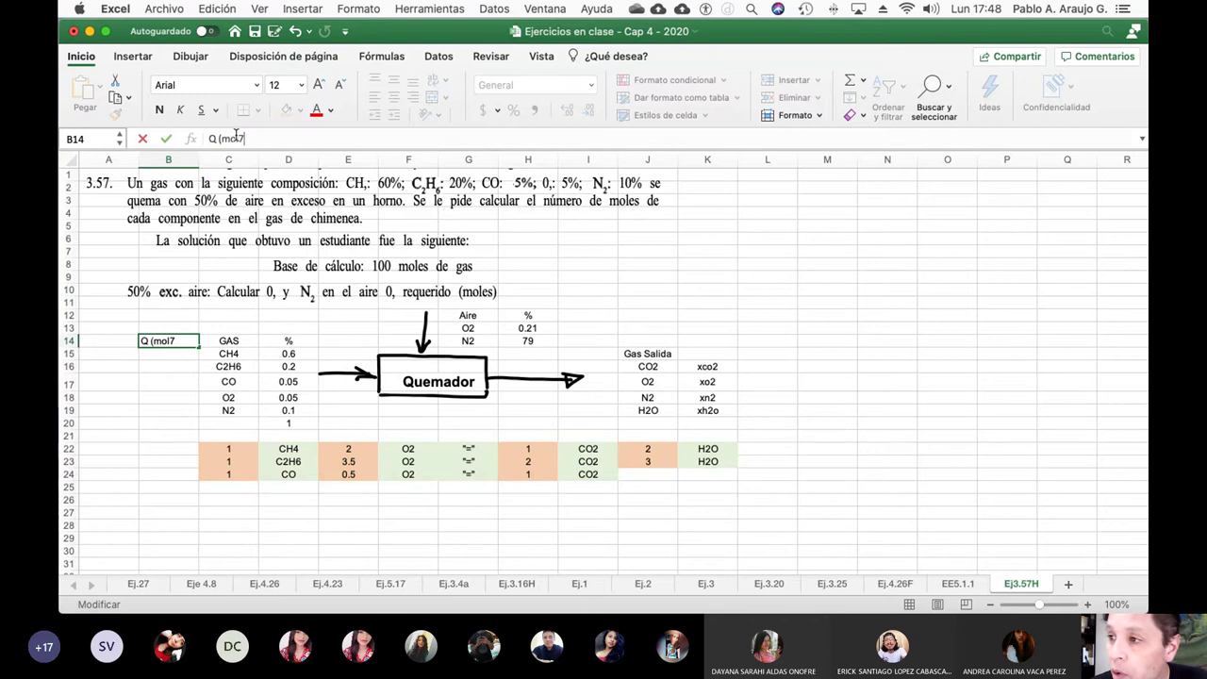
key(BackSpace)
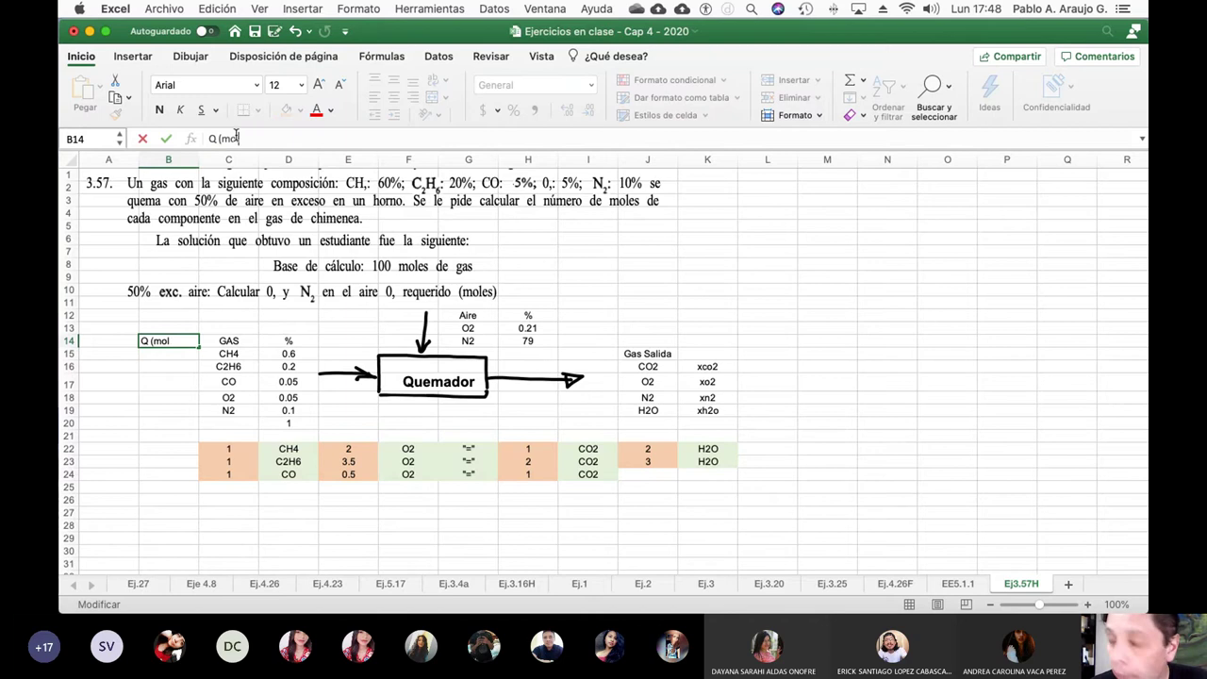
text(/H))
key(Return)
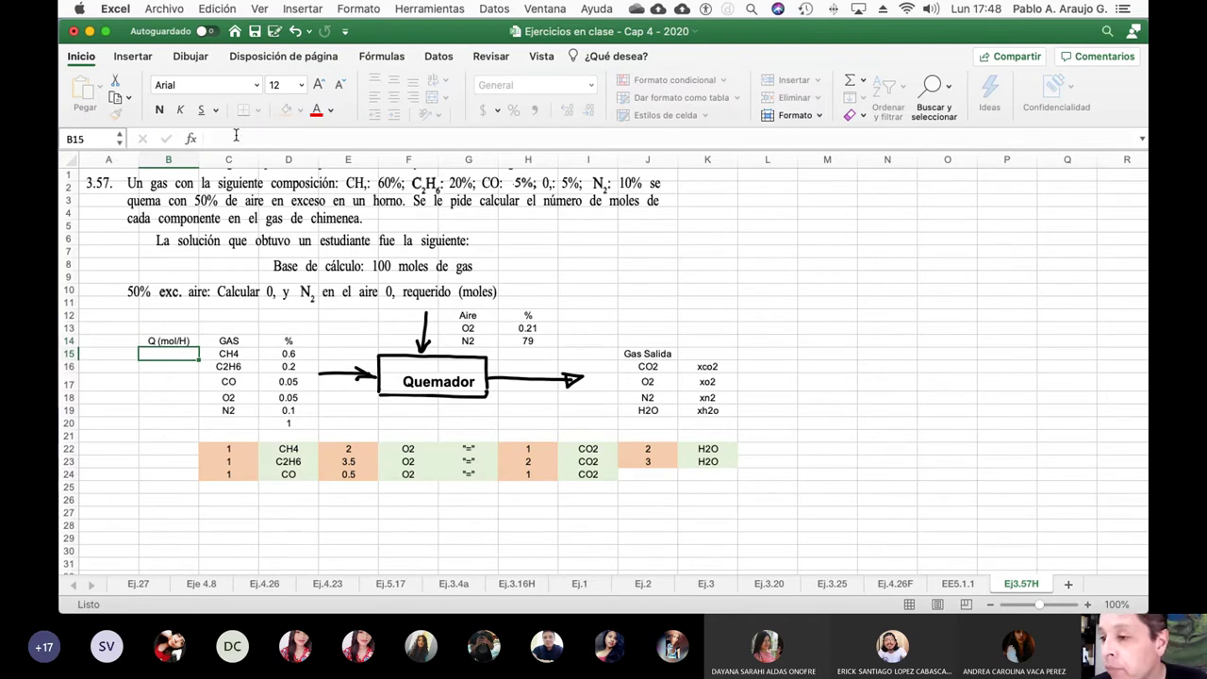
Step: Correct the flow heading in B14 to "Q (mol/h)" and enter a flow of 100 in B15
key(Up)
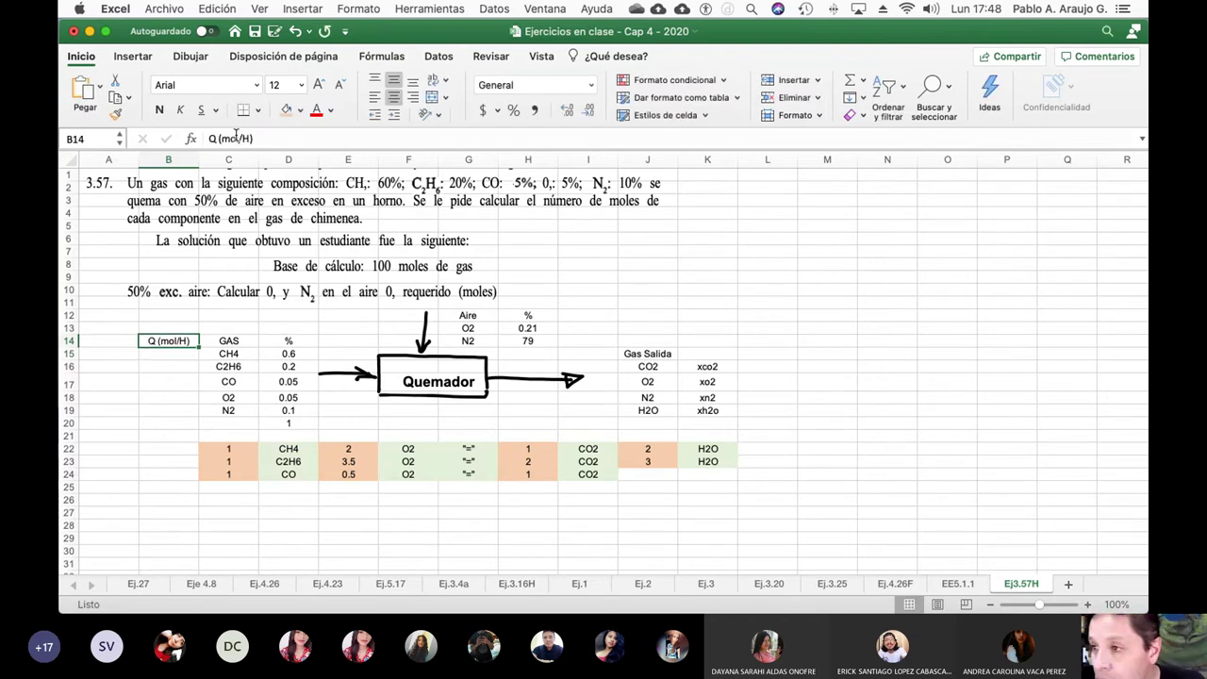
click(252, 140)
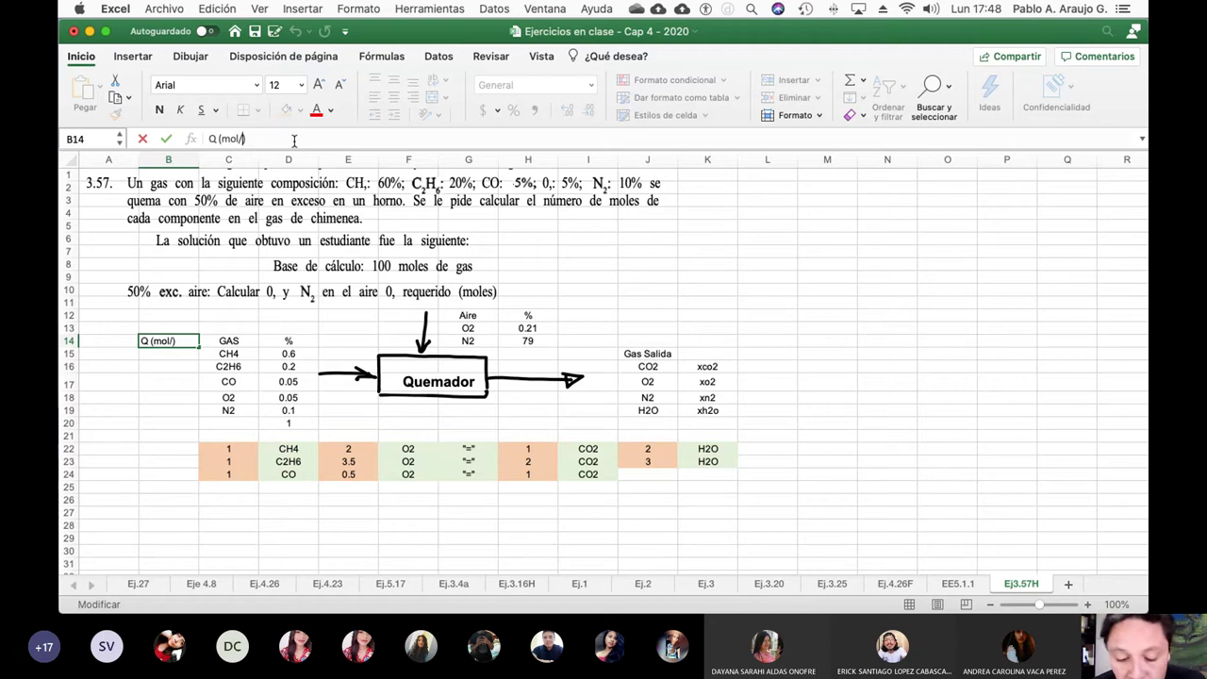
key(BackSpace)
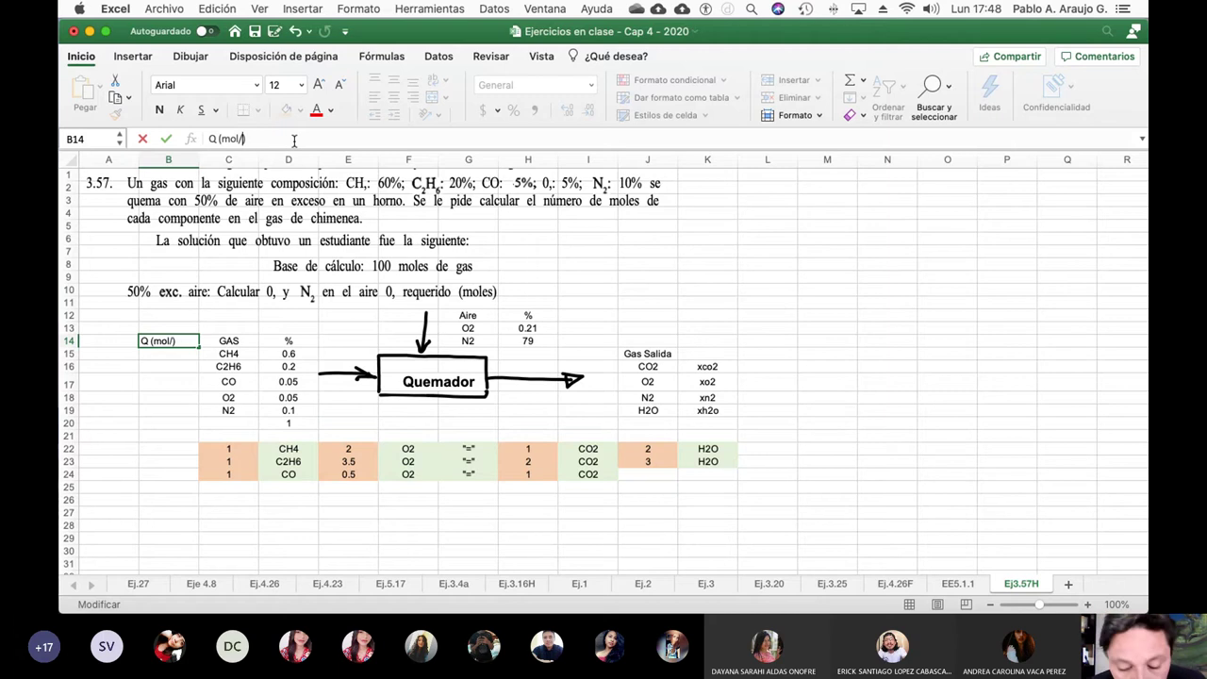
text(h)
key(Return)
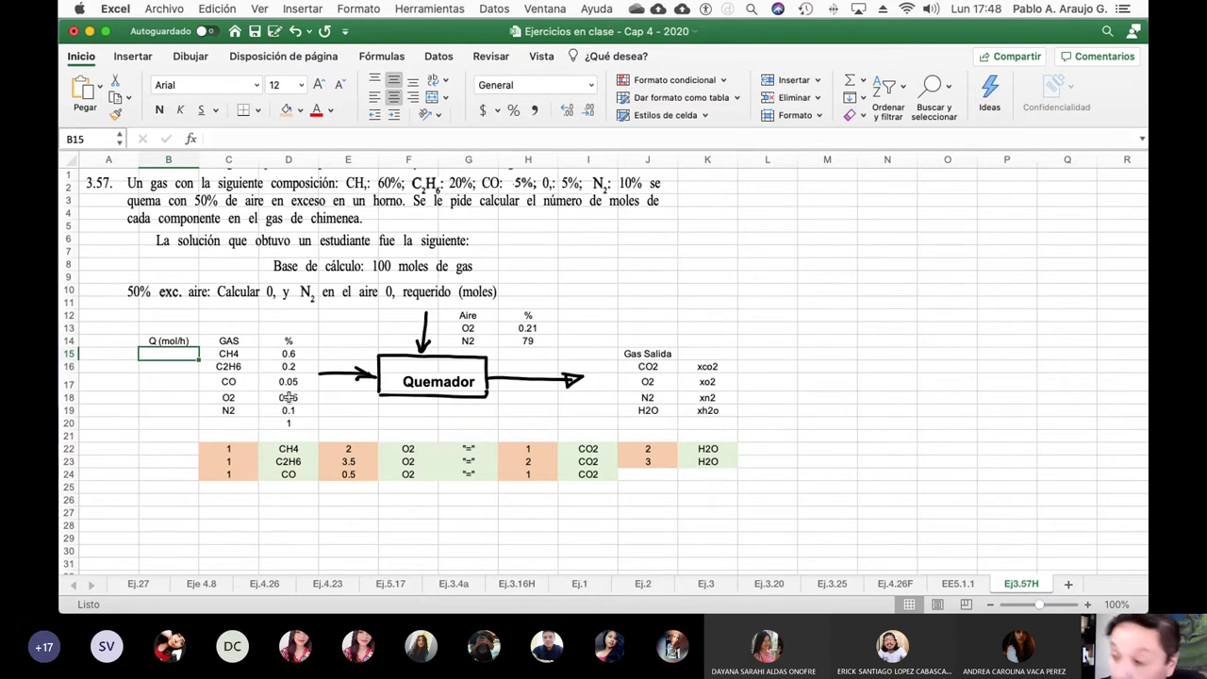
text(100)
key(Return)
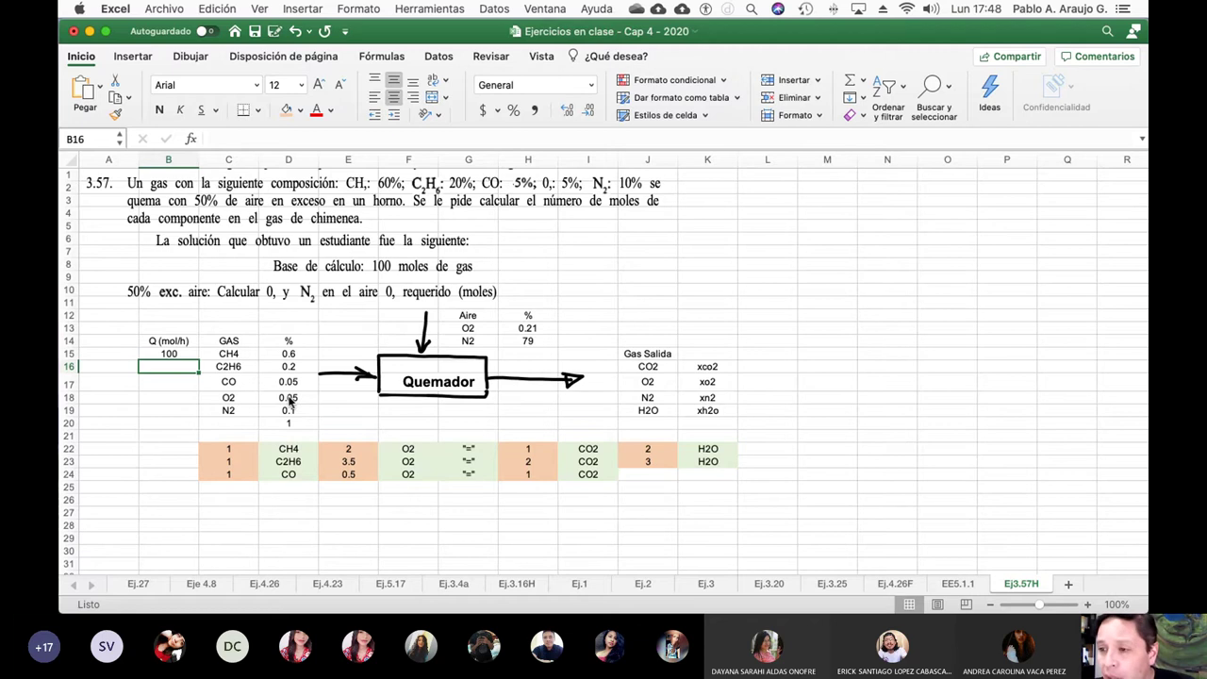
Step: Move the flow heading and its value from B14:B15 to C12:C13, above the GAS table
key(Up)
key(Up)
key(shift+Down)
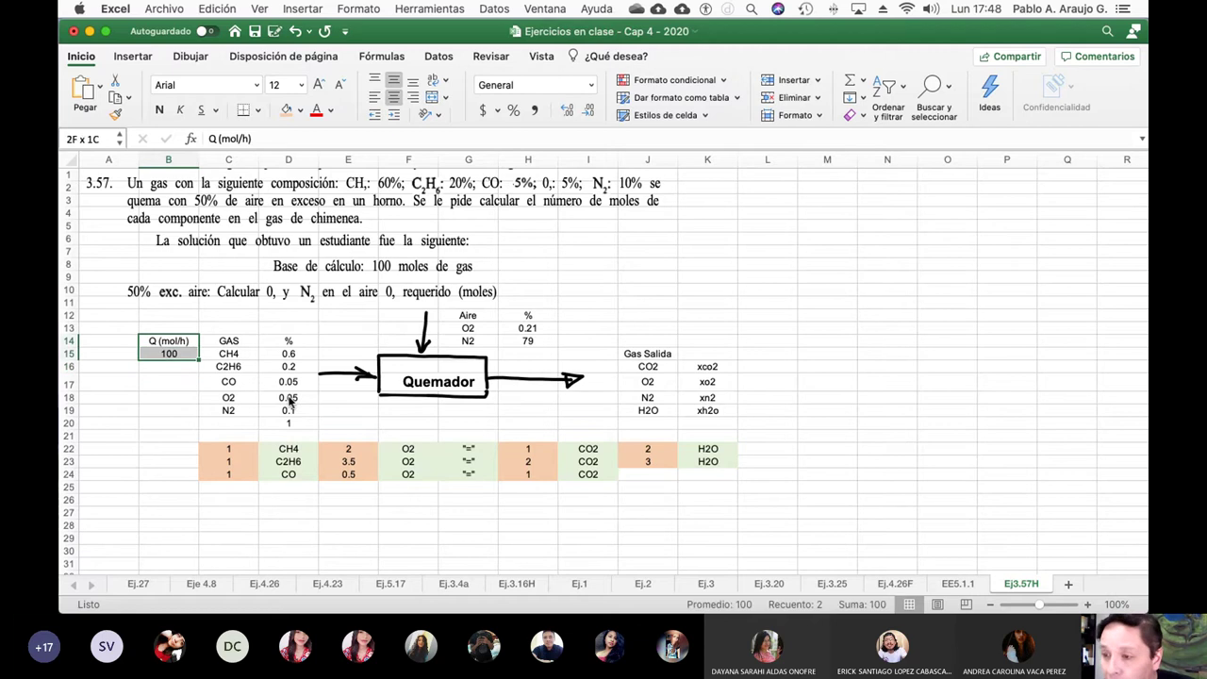
key(super+c)
key(Right)
key(Up)
key(Up)
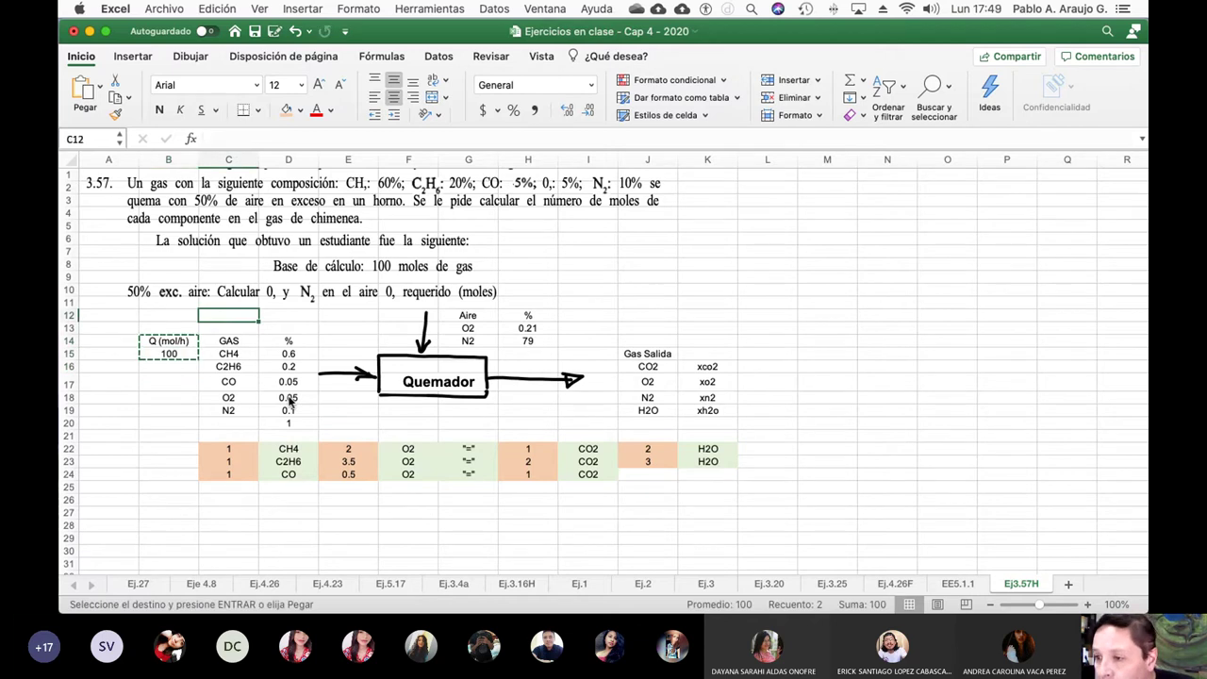
key(super+v)
Step: Enter the column heading "Moles" in cell B14, beside the GAS heading
key(Down)
key(Down)
key(Left)
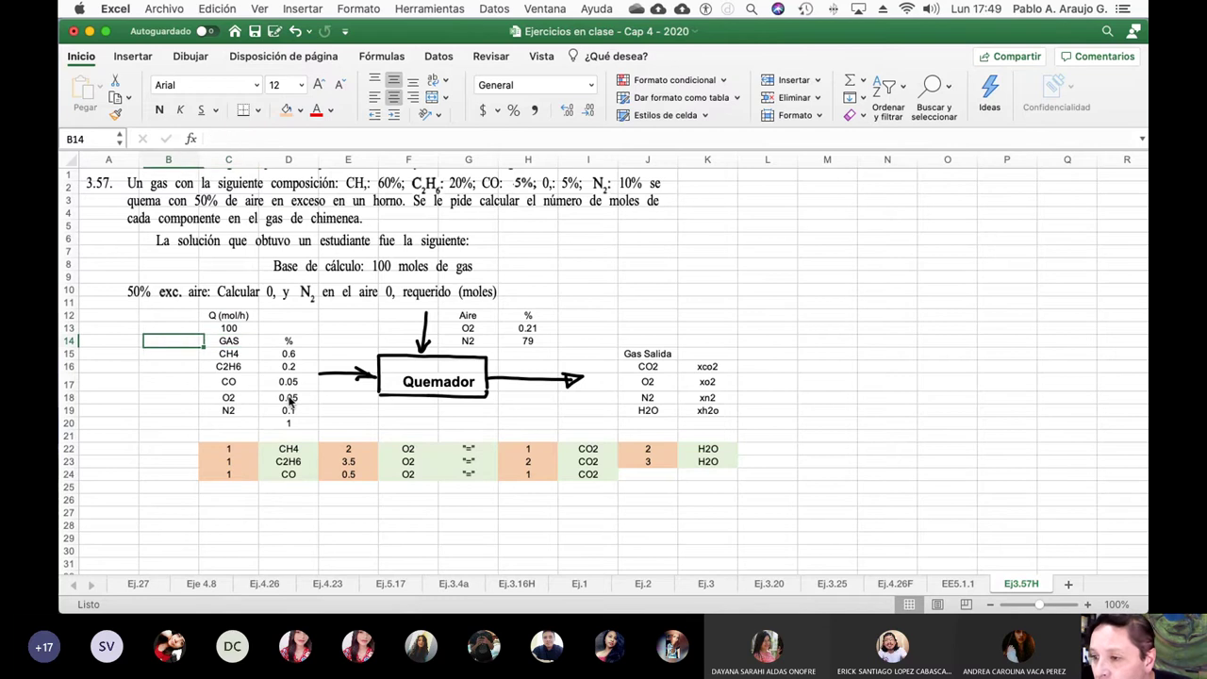
text(Moles)
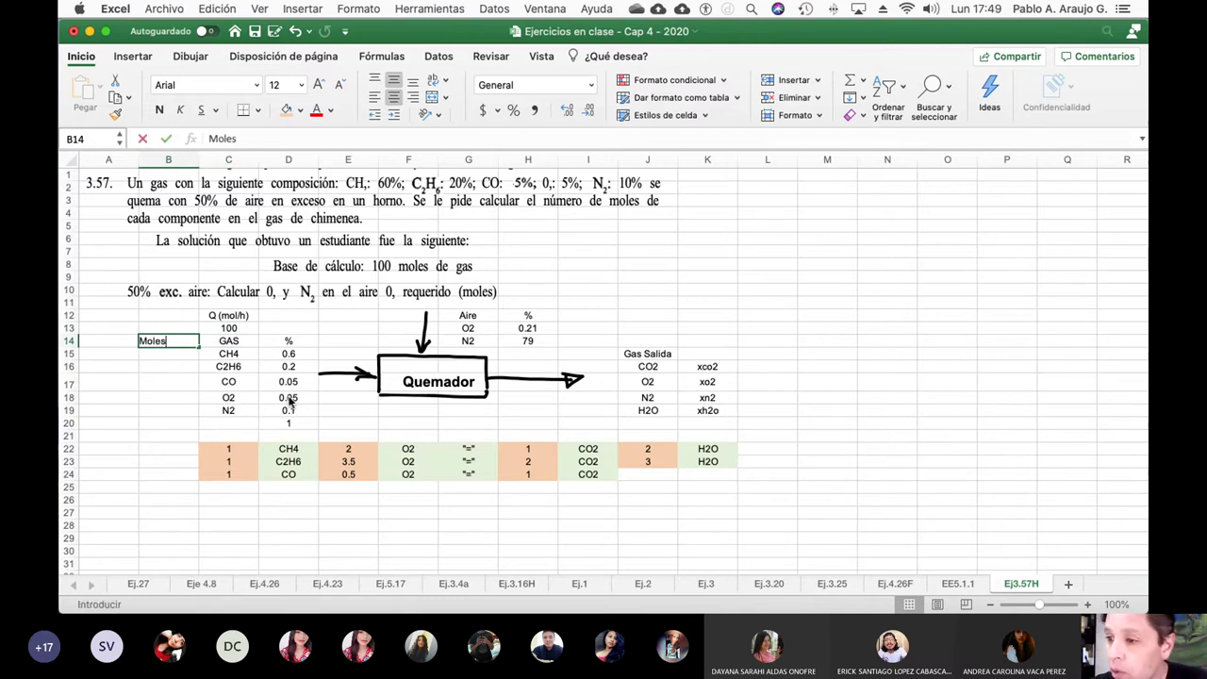
key(Return)
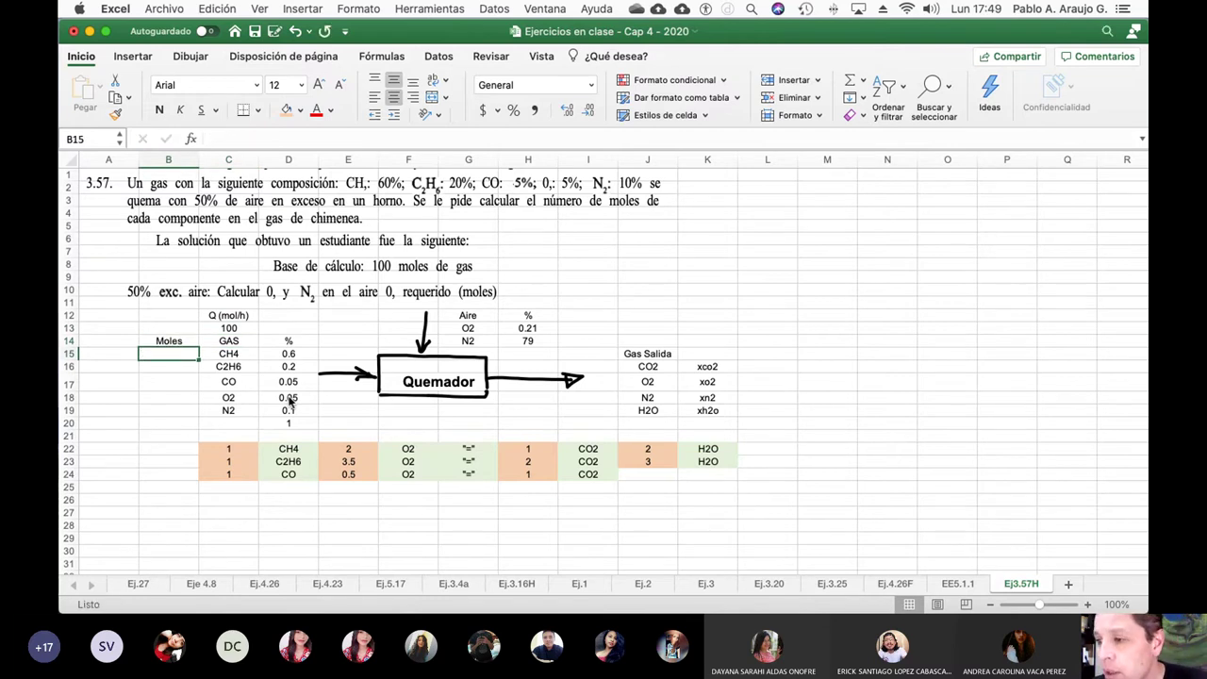
Step: Calculate the CH4 moles in B15 with =C13*D15 and fill the formula down to B19
key(Up)
key(Up)
key(Right)
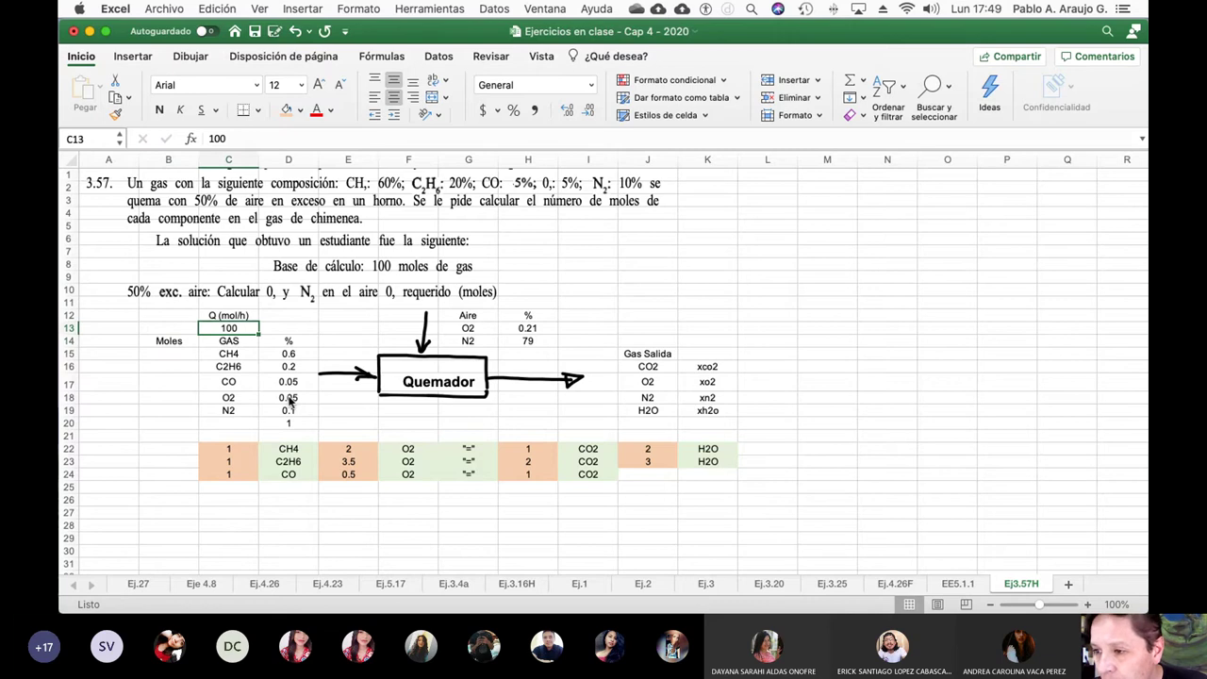
key(Down)
key(Down)
key(Left)
text(=)
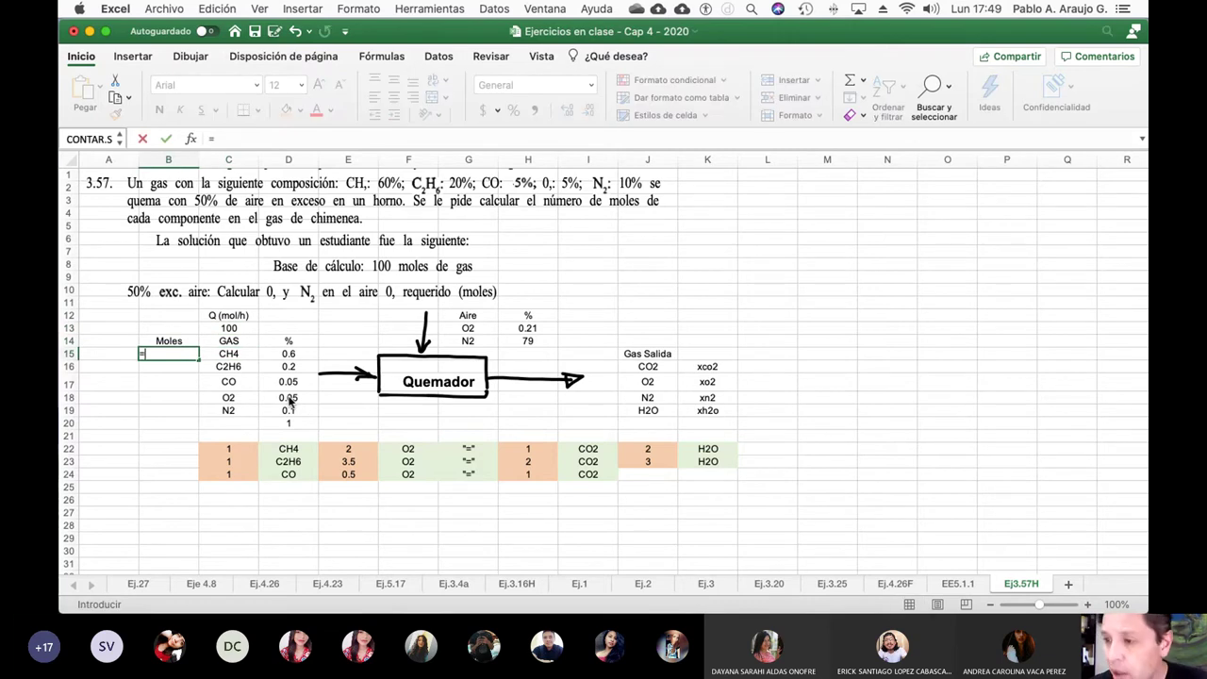
click(229, 327)
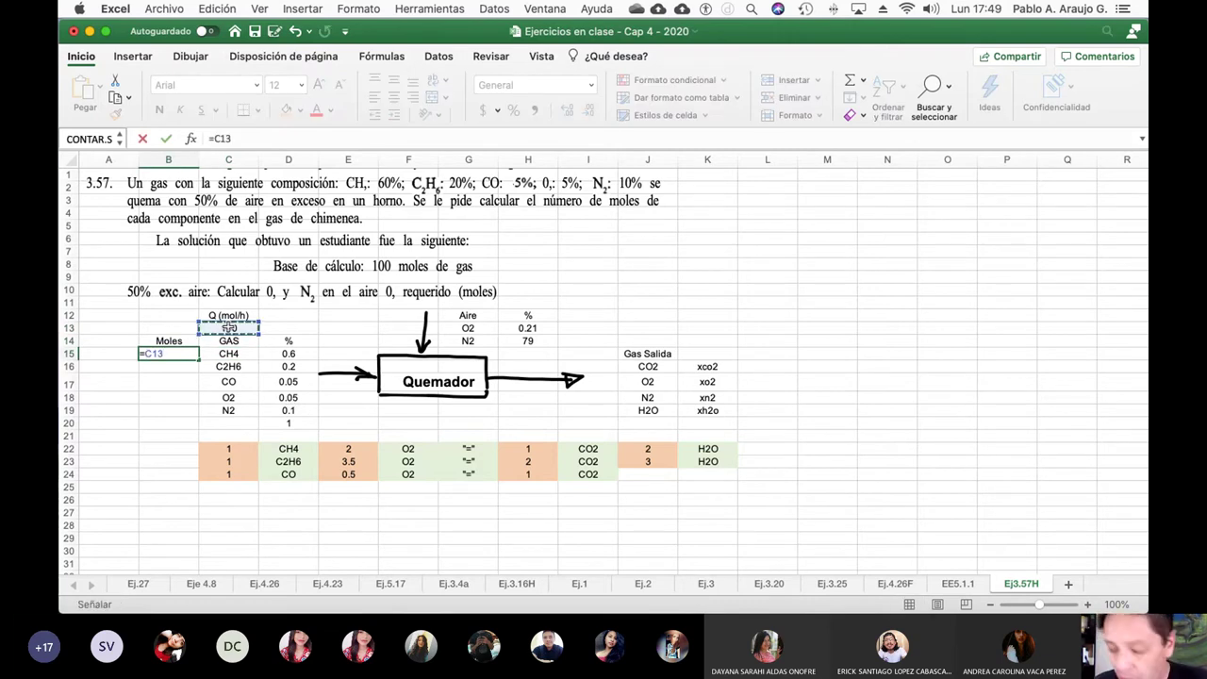
text(*)
click(274, 354)
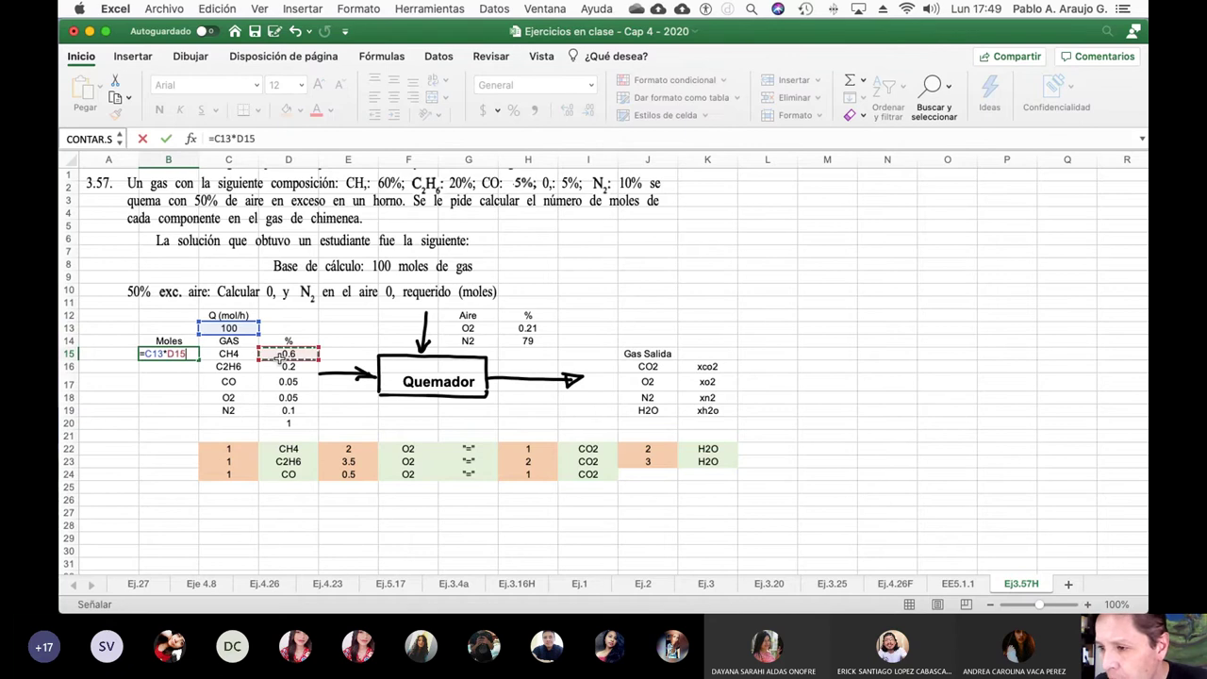
key(Return)
key(Up)
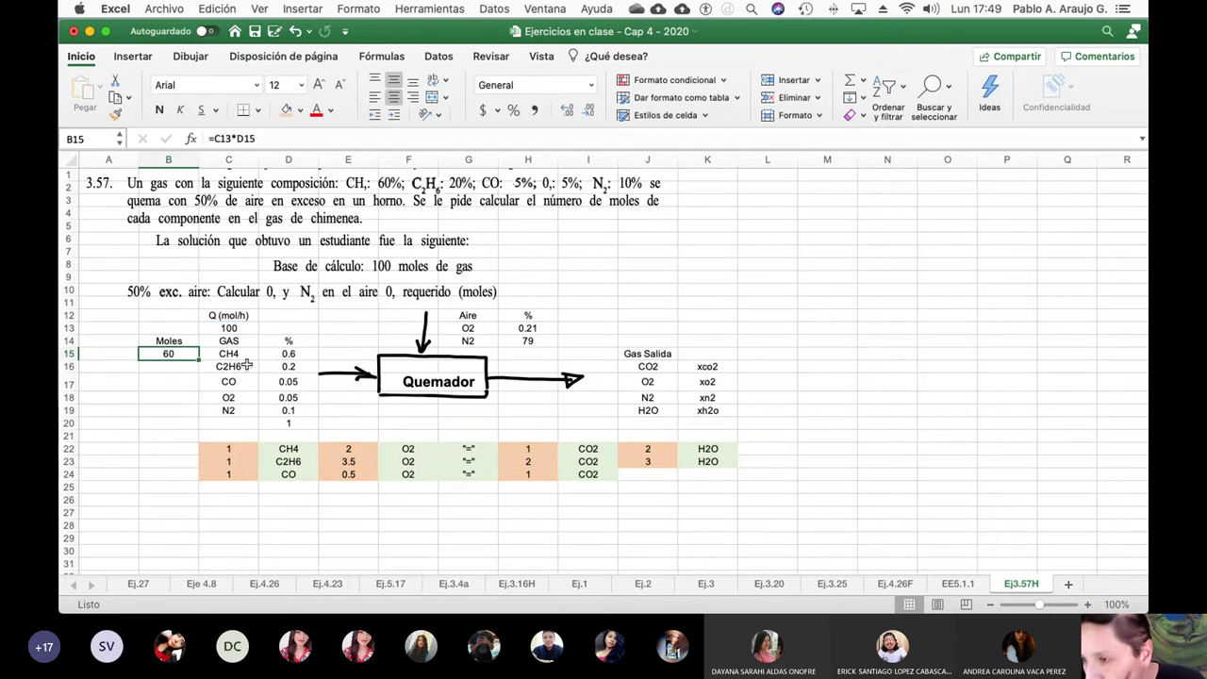
drag(199, 359, 192, 416)
Step: Make the flow reference in B15 absolute, giving =$C$13*D15, and fill the formula down through B19 again
click(186, 354)
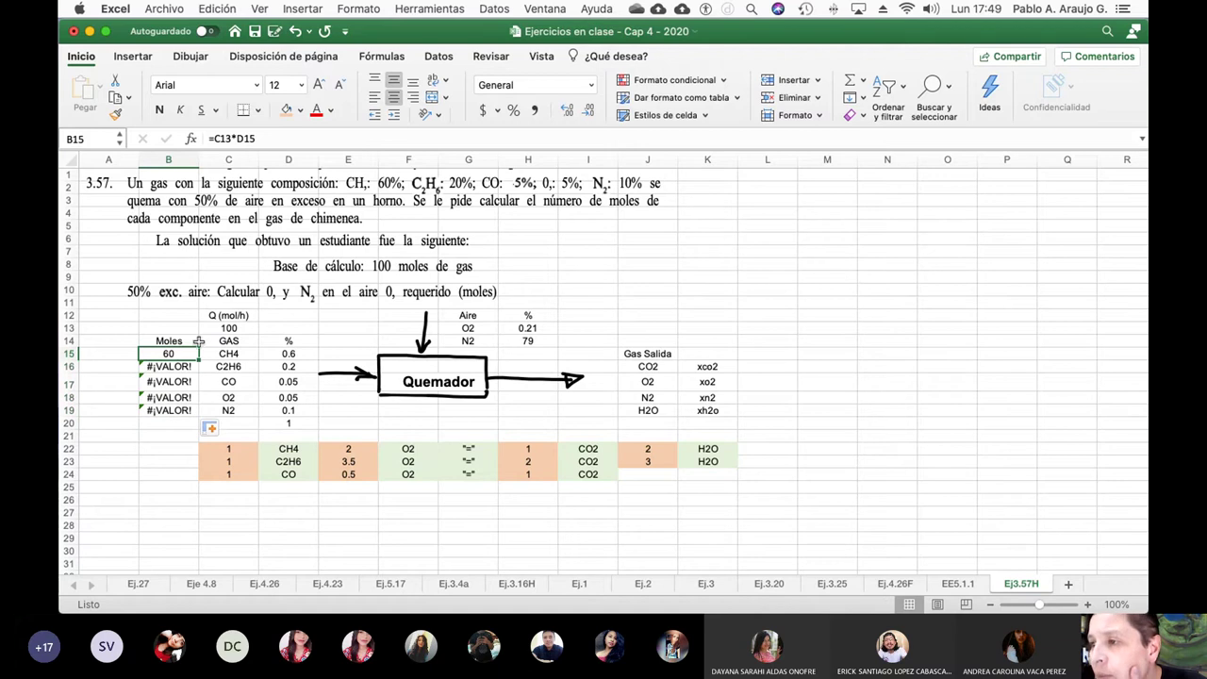
click(241, 139)
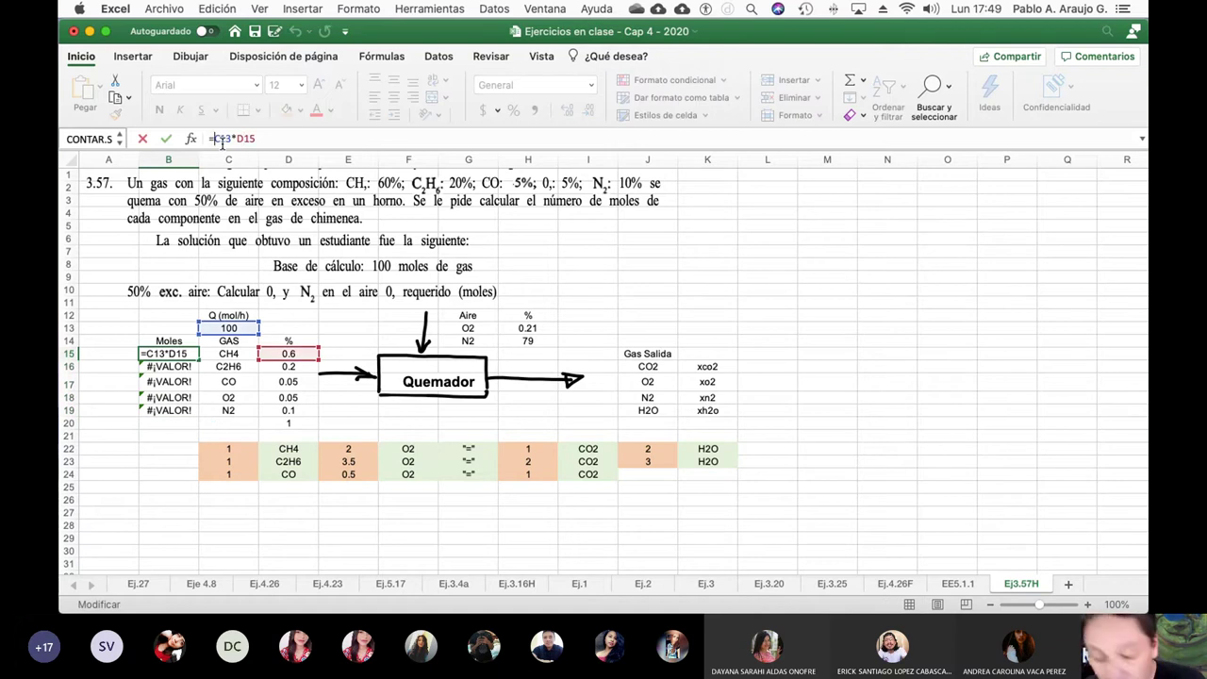
text($)
key(Right)
text($)
key(Return)
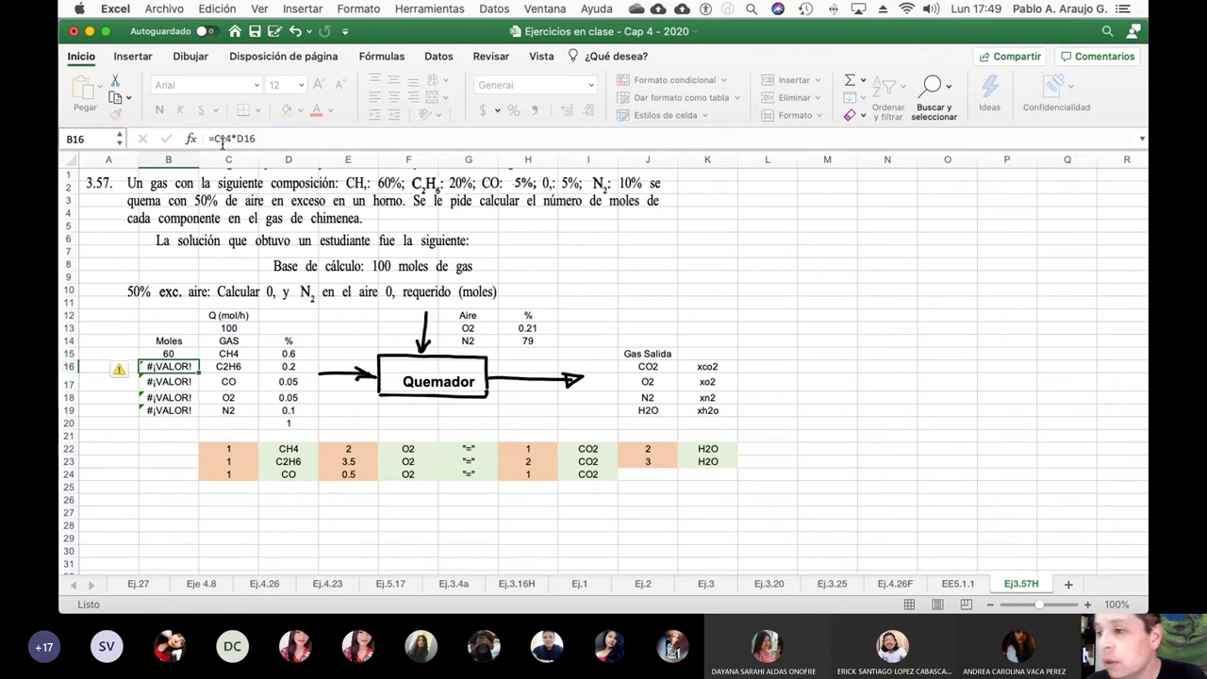
key(Up)
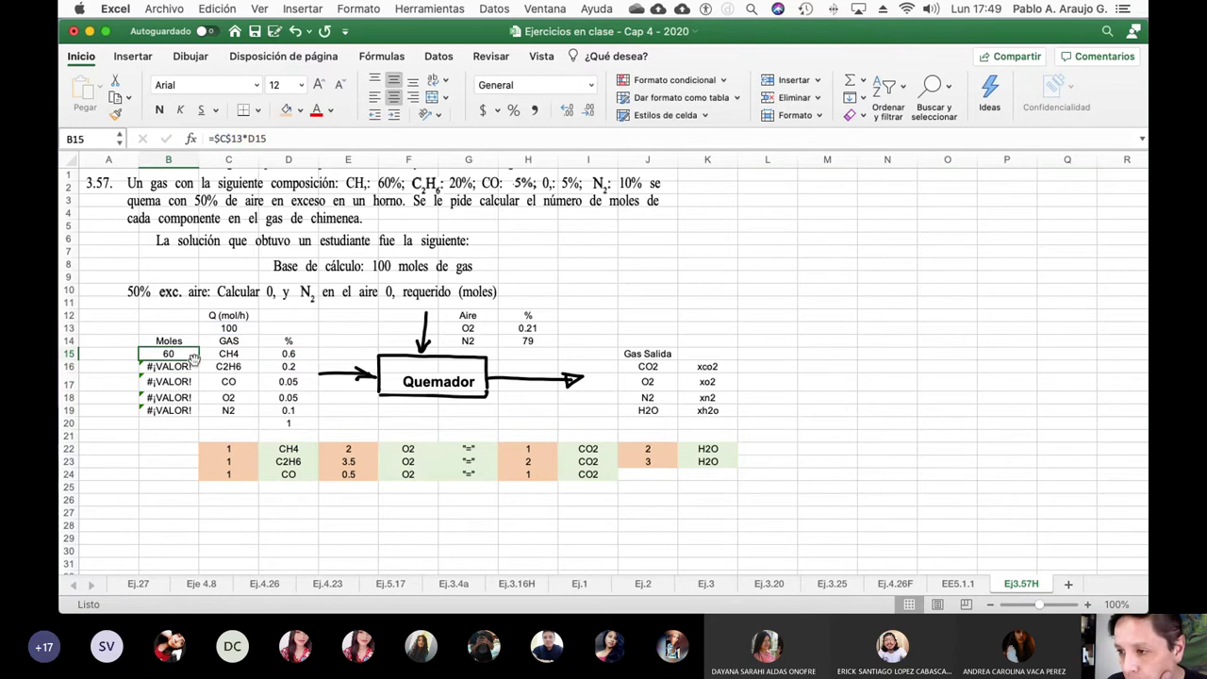
drag(198, 359, 195, 414)
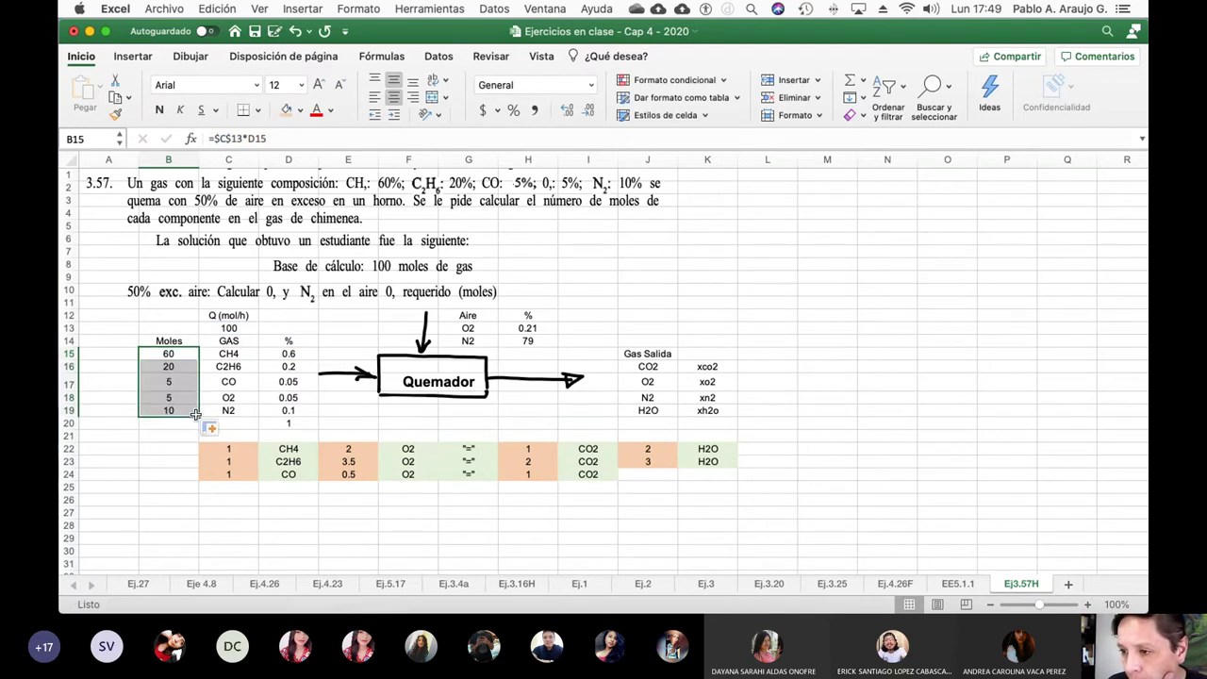
Step: Enter the label "60 mol CH4" in cell A26, below the reaction table
click(279, 522)
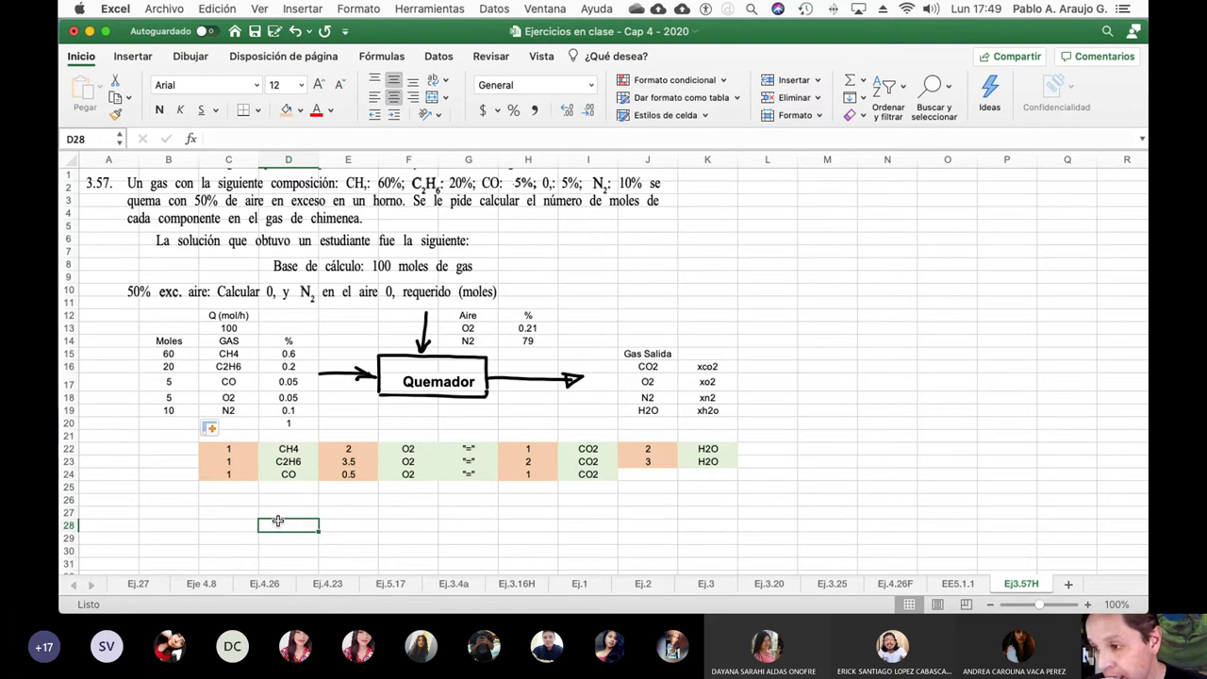
key(Left)
key(Left)
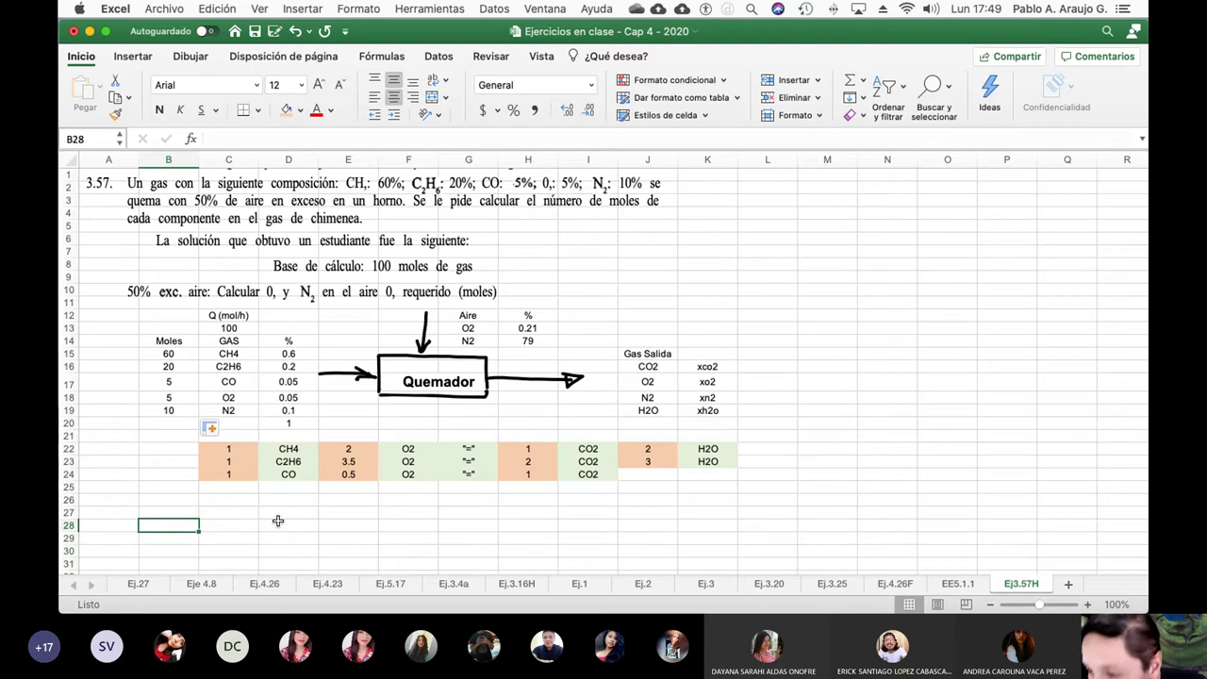
key(Left)
key(Up)
key(Up)
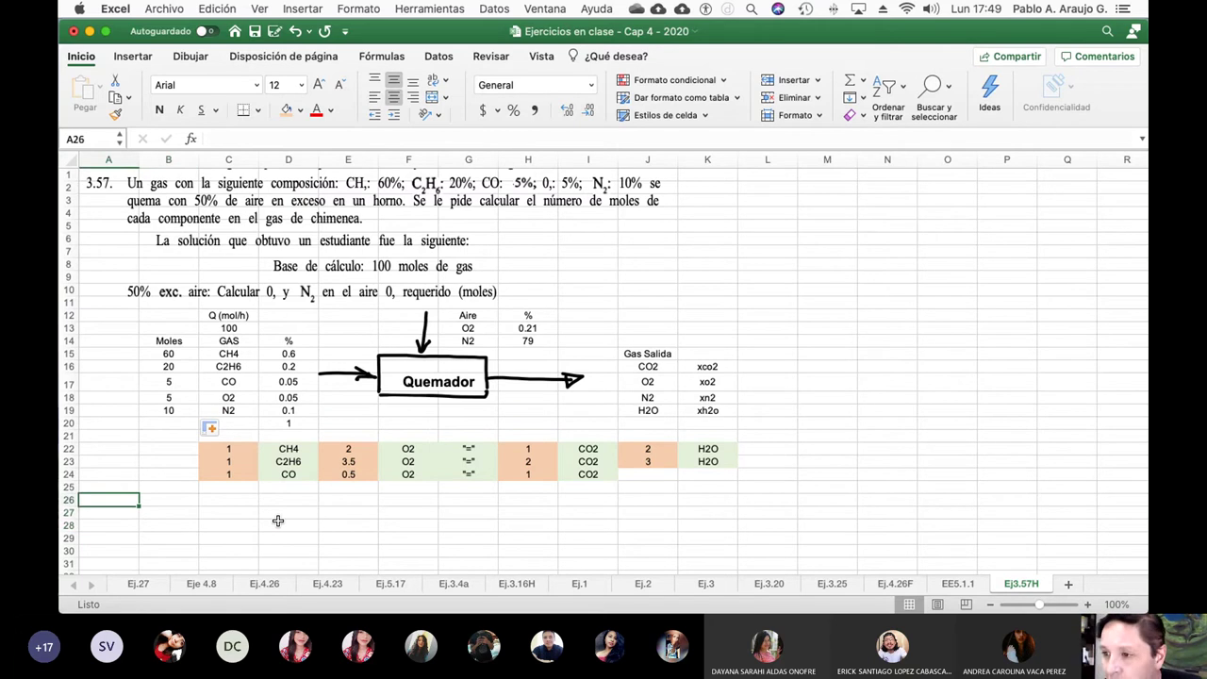
text(60 mo)
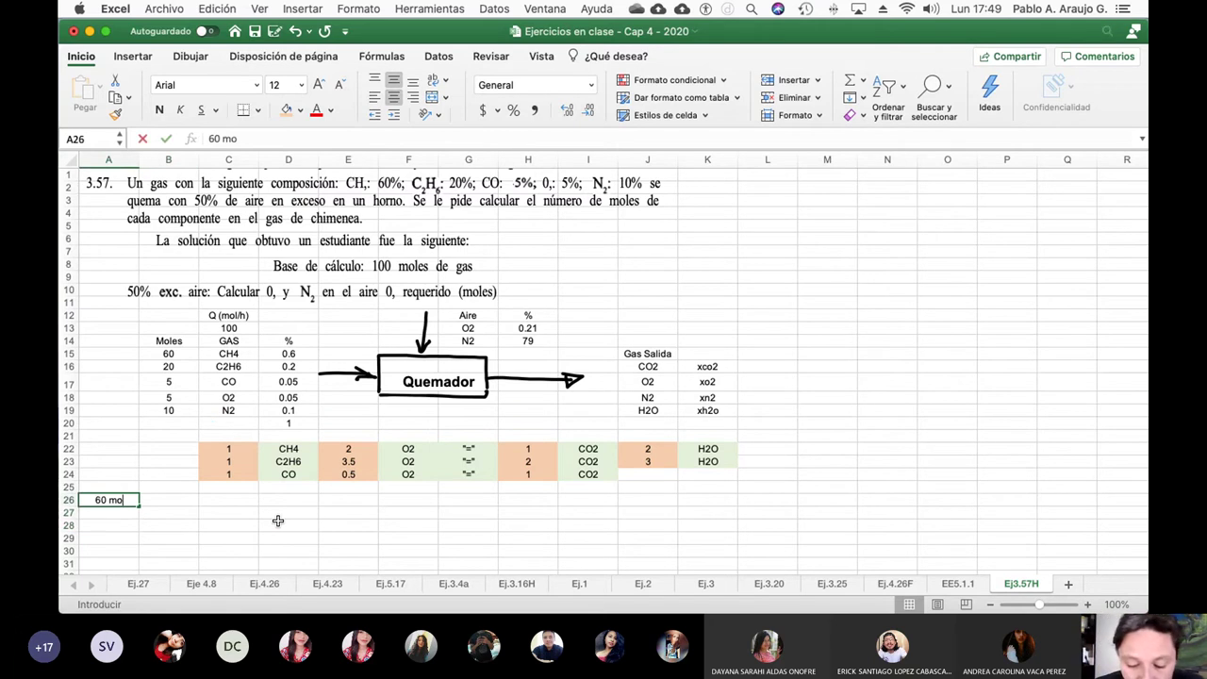
text(l CH4)
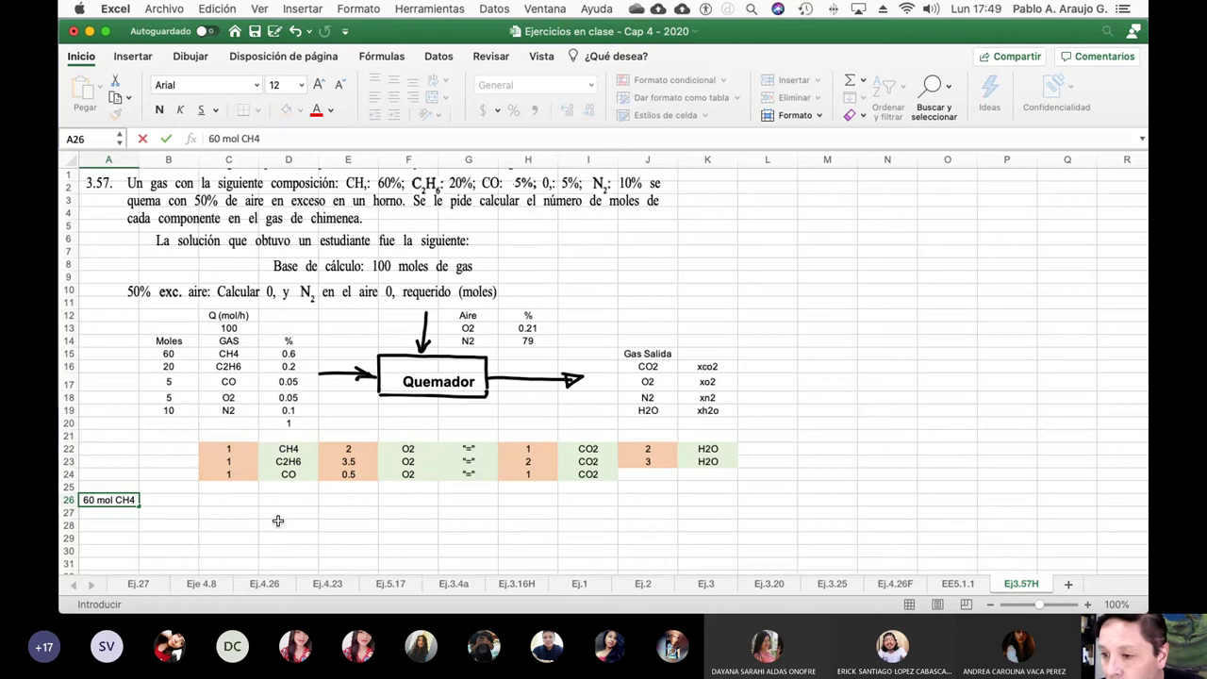
key(Tab)
Step: Set up the O2-to-CH4 ratio beside the label, linking B27 to coefficient C22 and B26 to coefficient E22
key(Down)
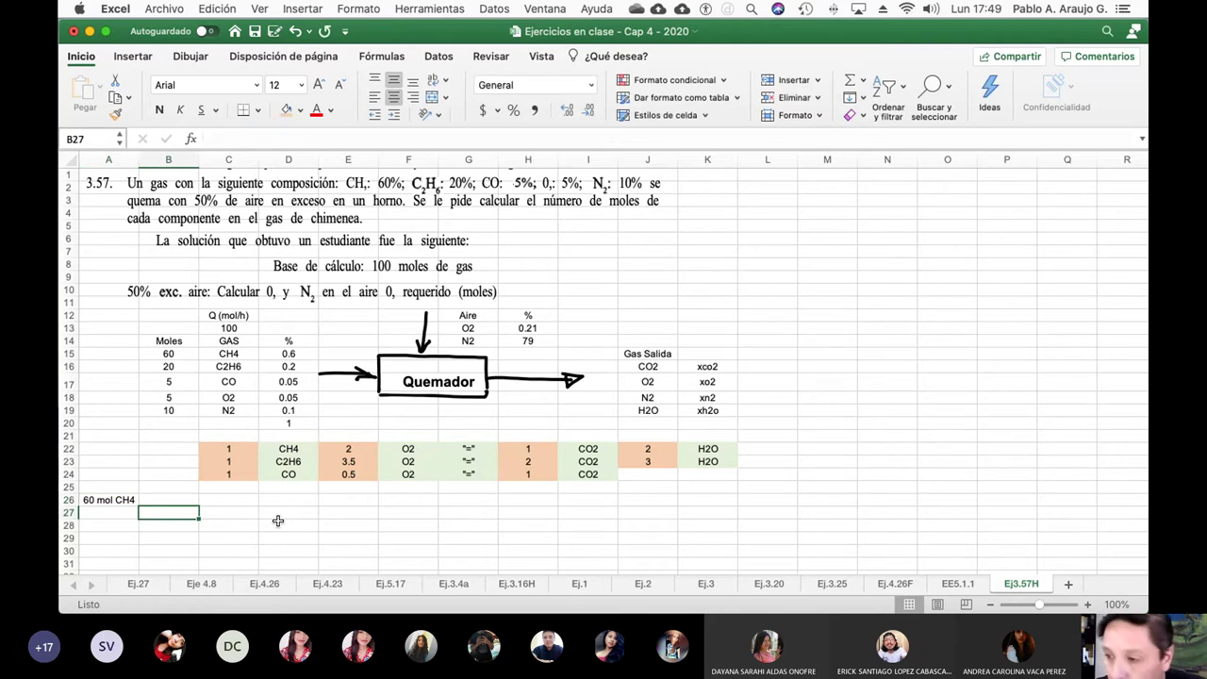
text(=)
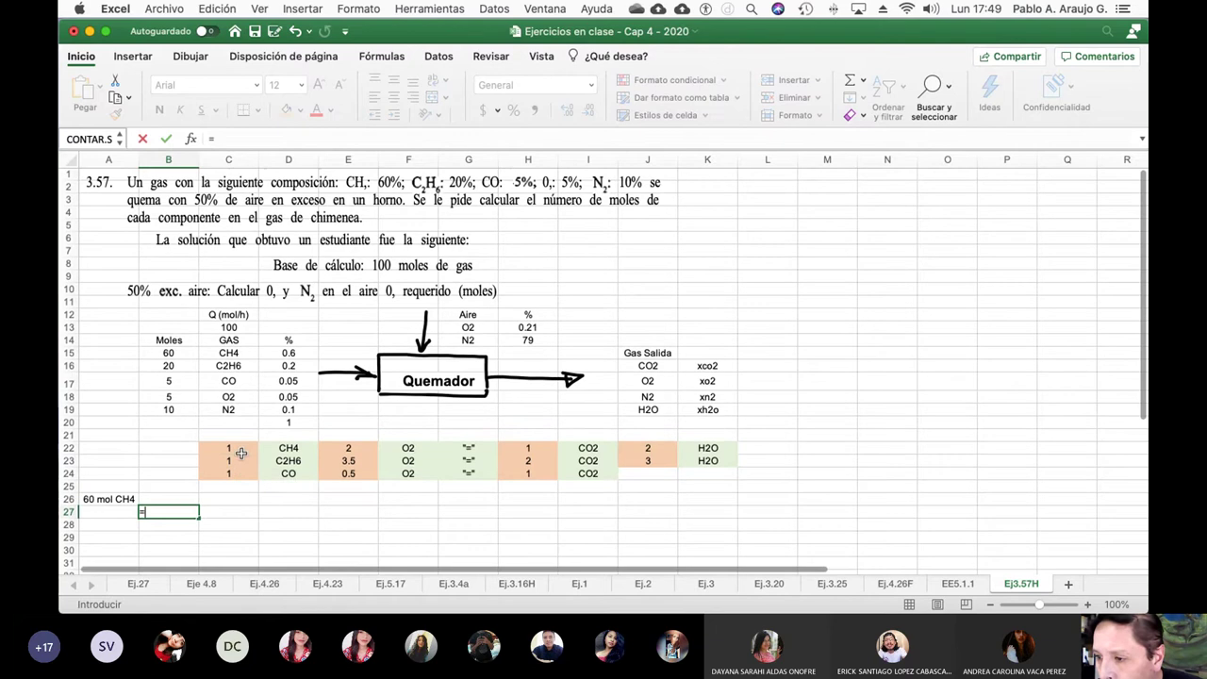
click(241, 453)
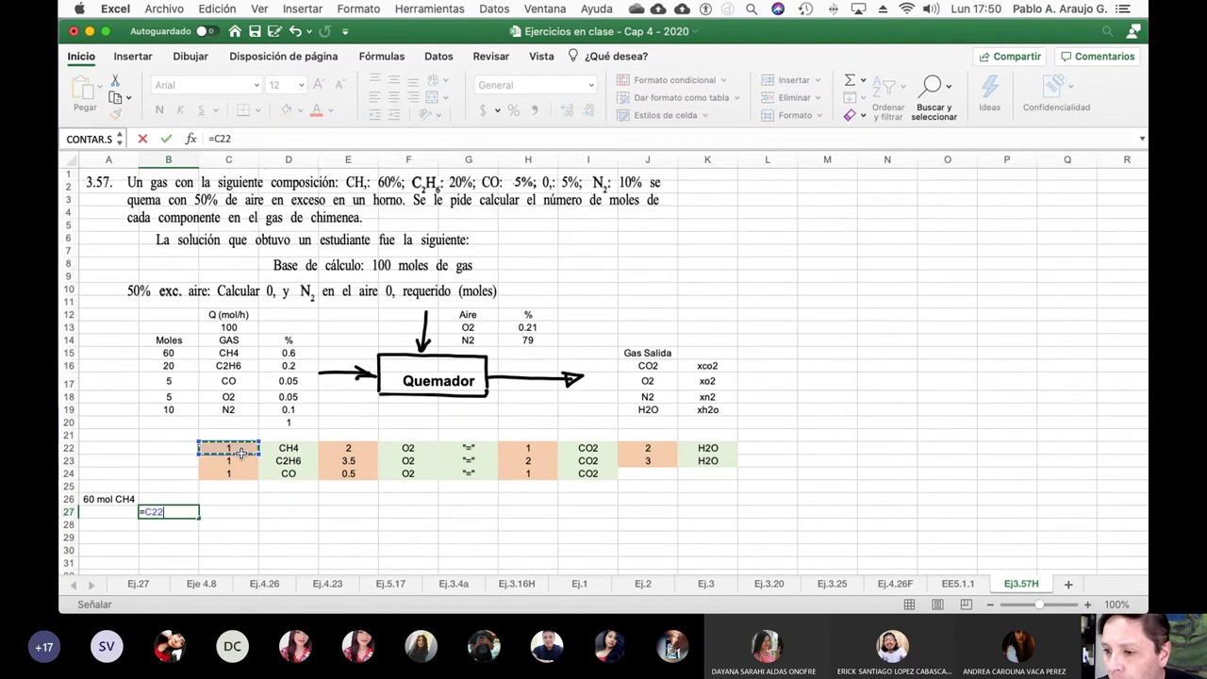
key(Return)
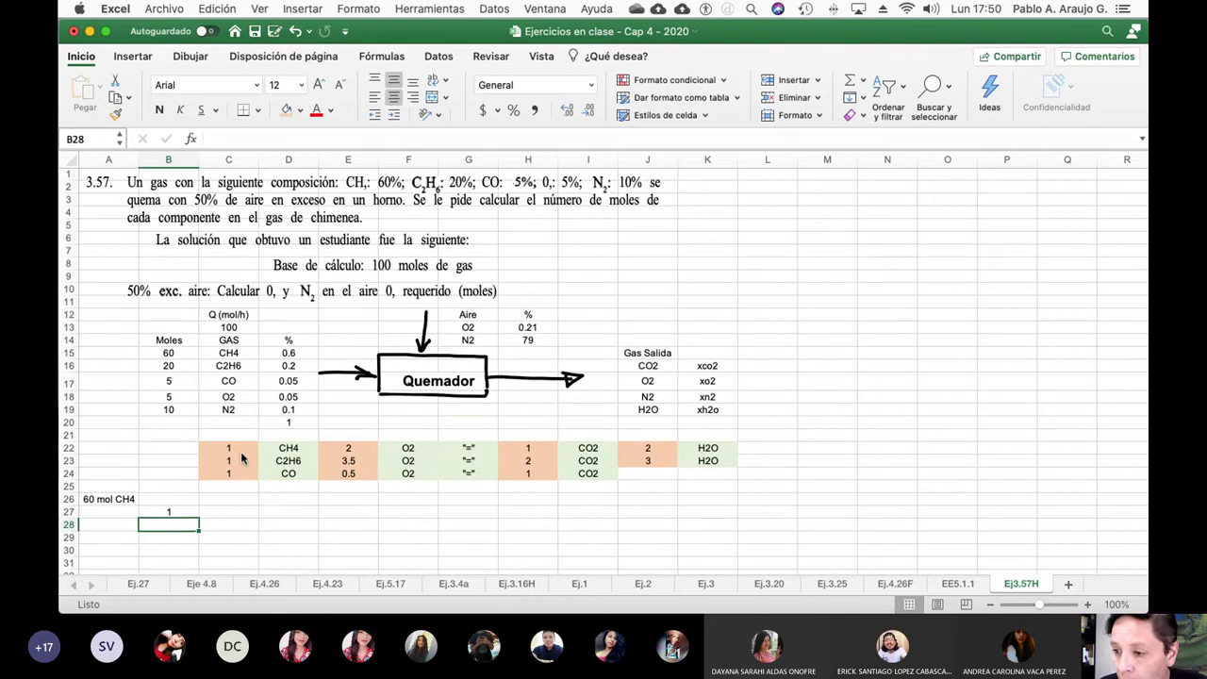
key(Up)
text(=)
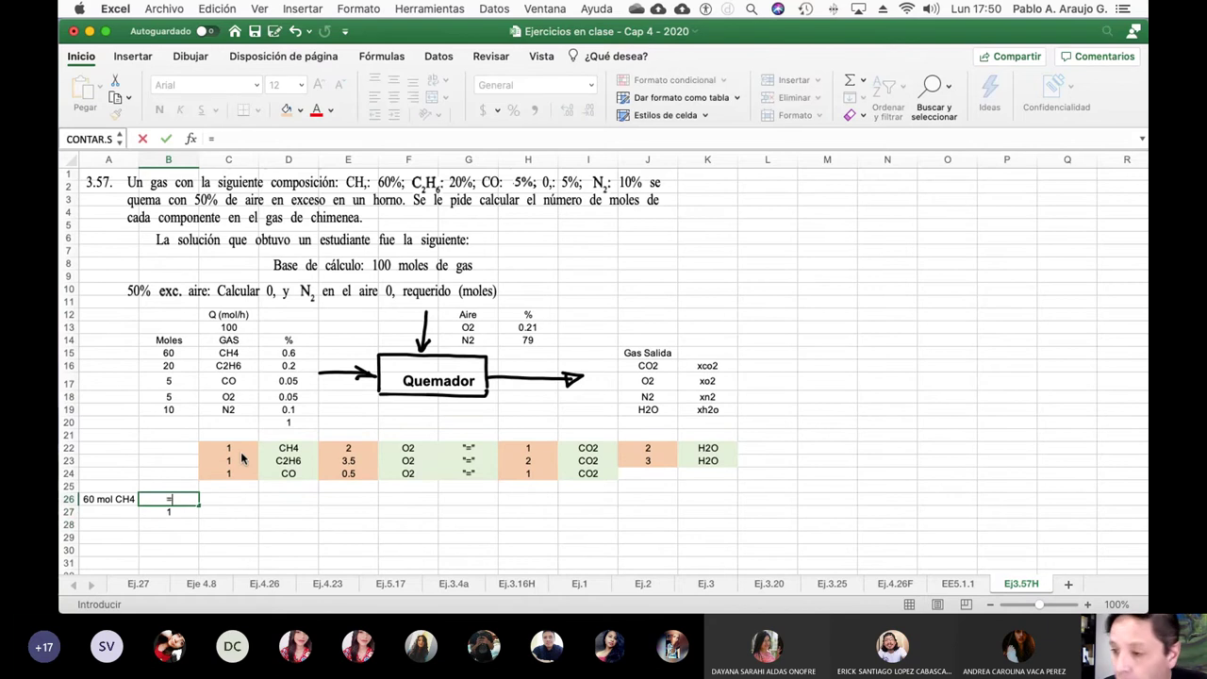
click(348, 449)
key(Return)
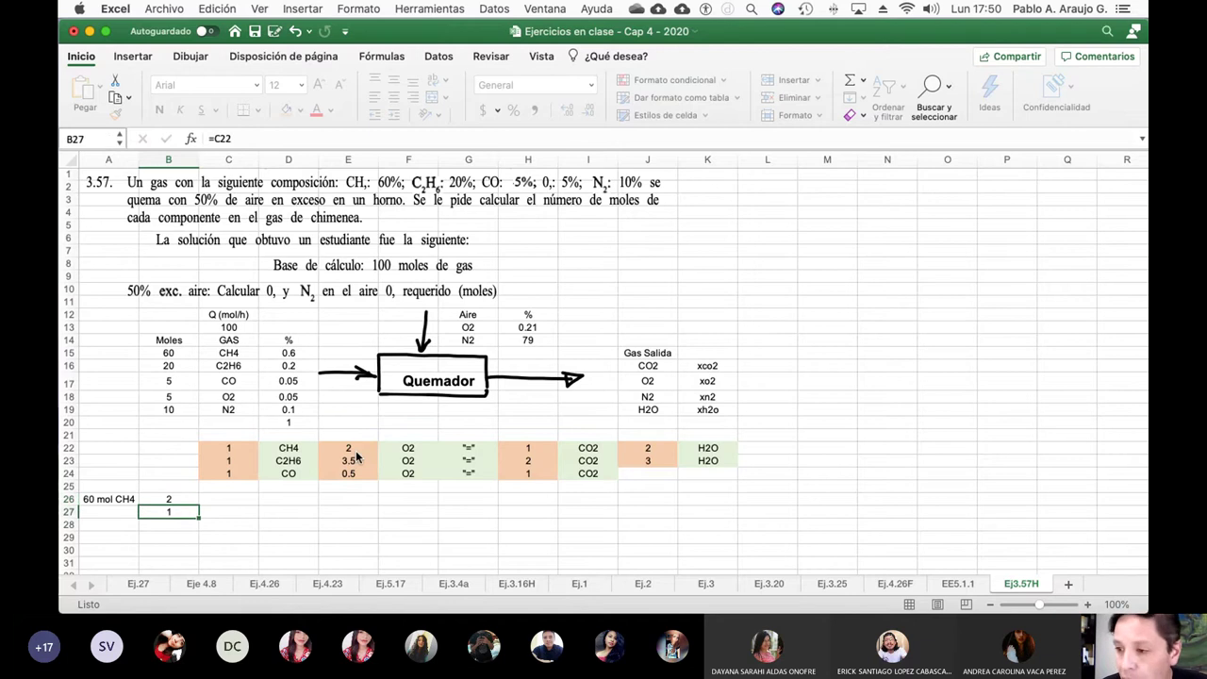
Step: Enter the heading "O2 (requerido)" in cell A13 and widen column A to fit it
key(Up)
key(Right)
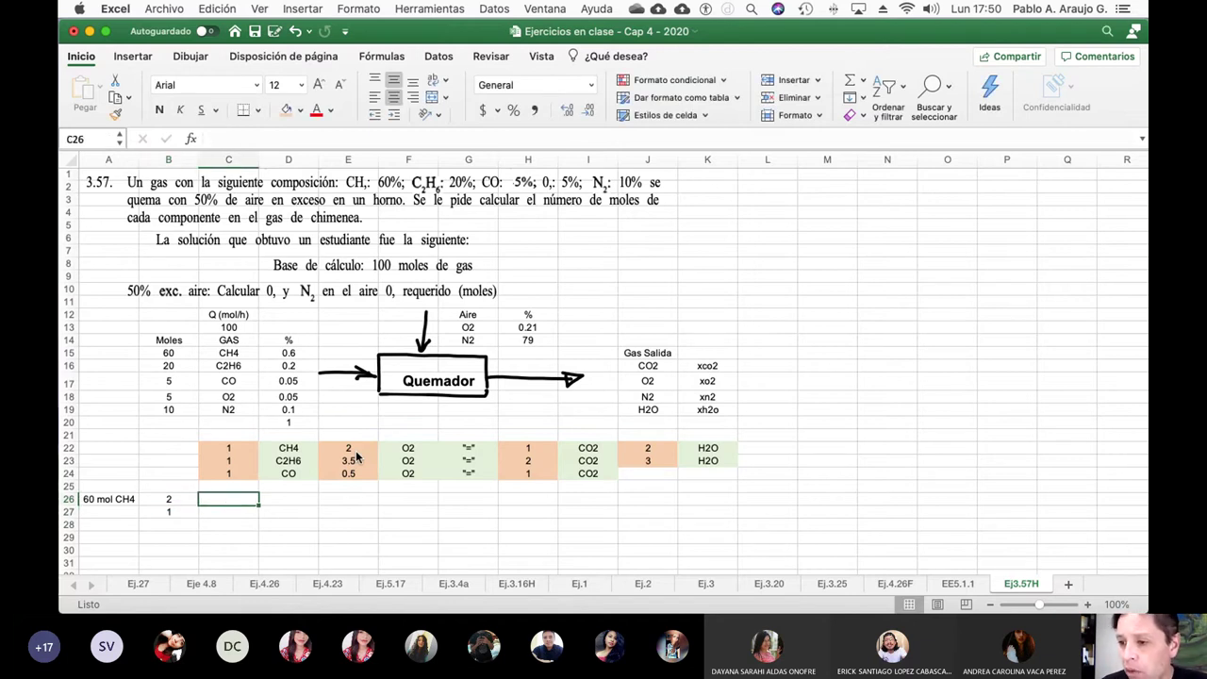
key(Up)
key(Up)
key(Up)
key(Up)
key(Up)
key(Up)
key(Up)
key(Up)
key(Up)
key(Up)
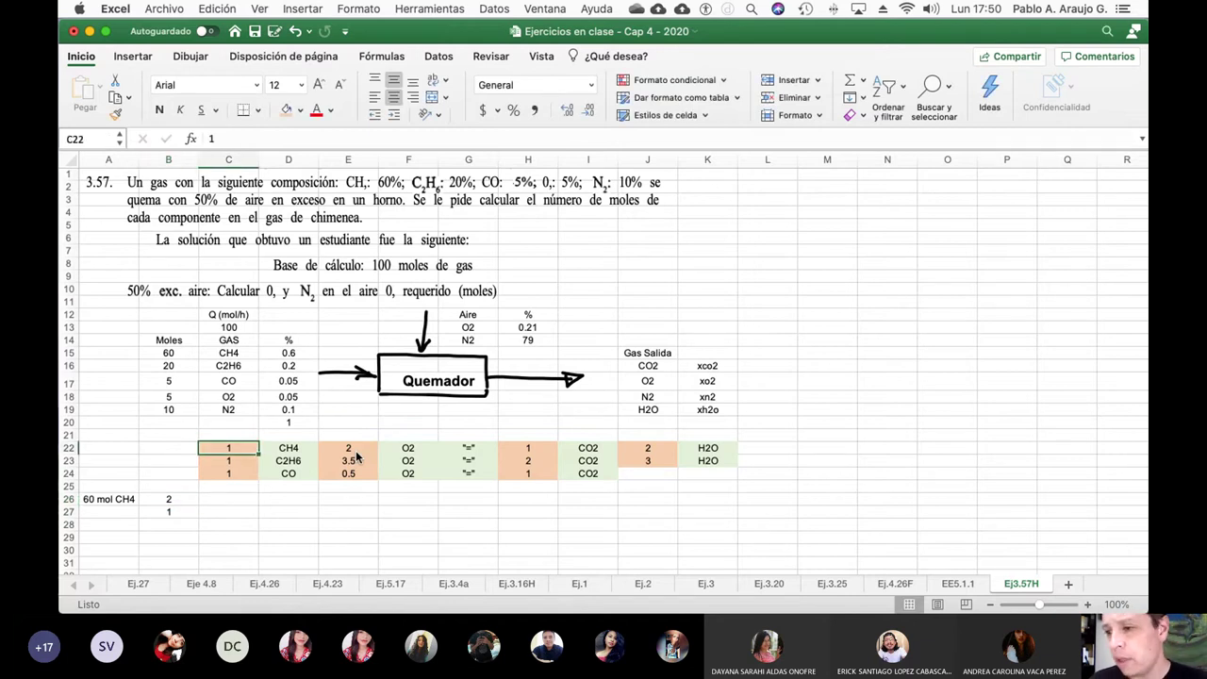
key(Up)
key(Up)
key(Up)
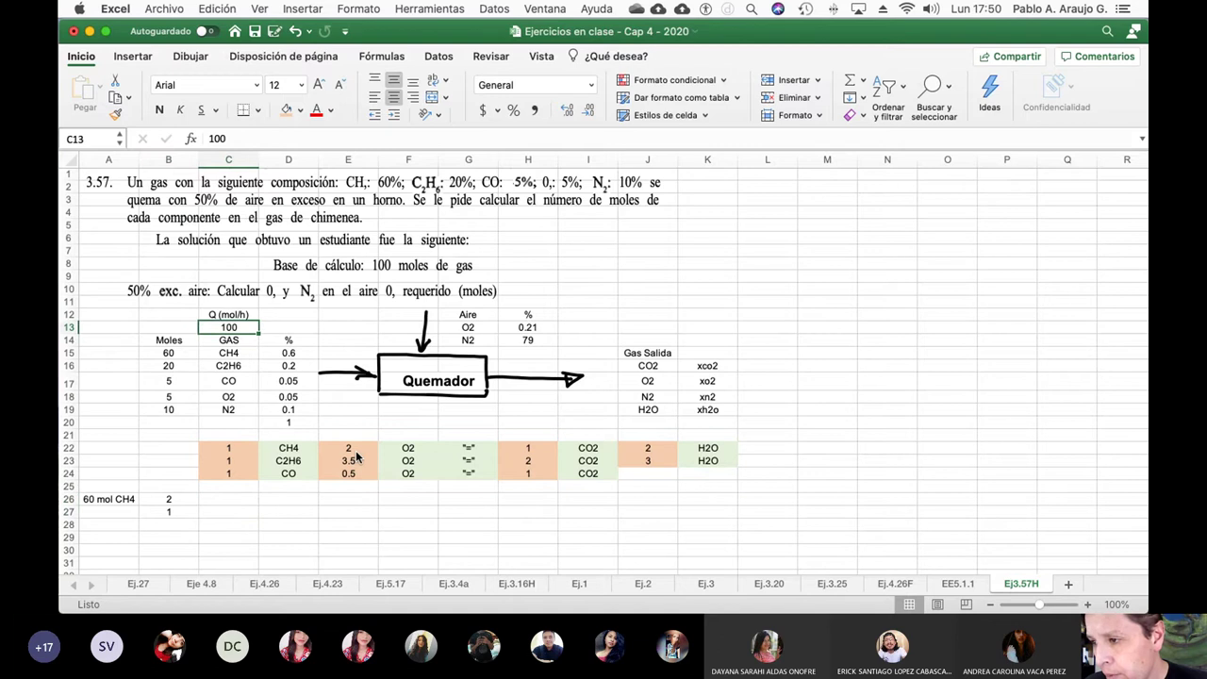
key(Left)
key(Left)
text(O)
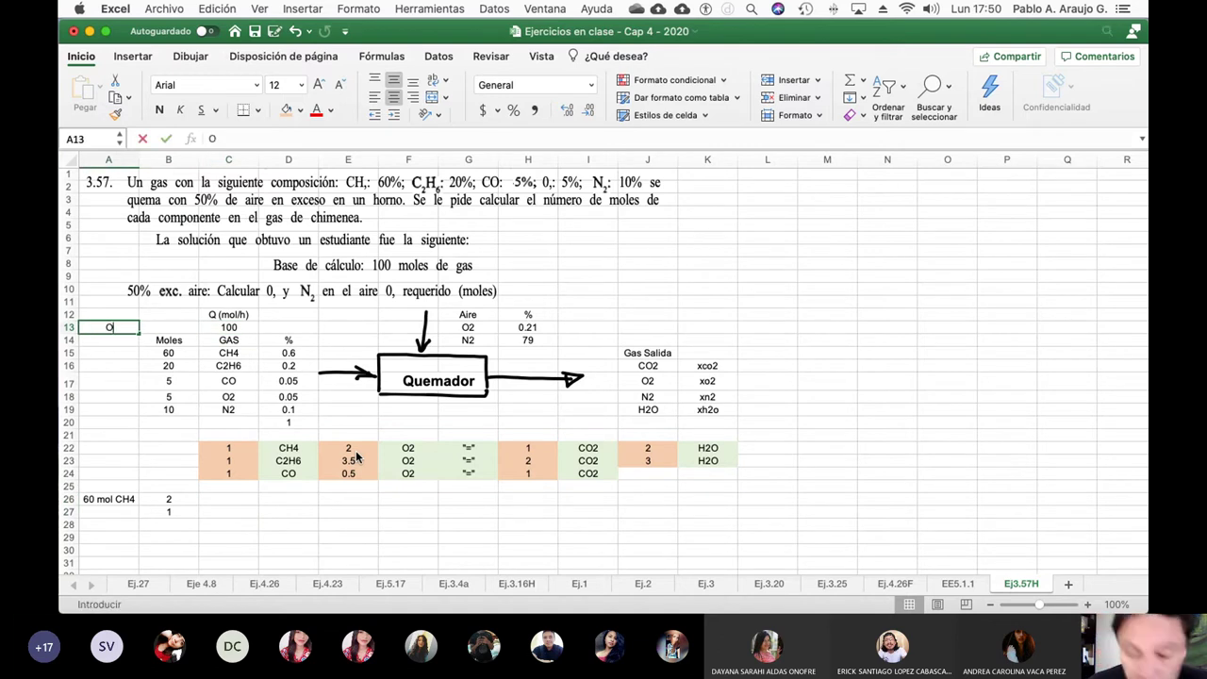
text(2 (rr)
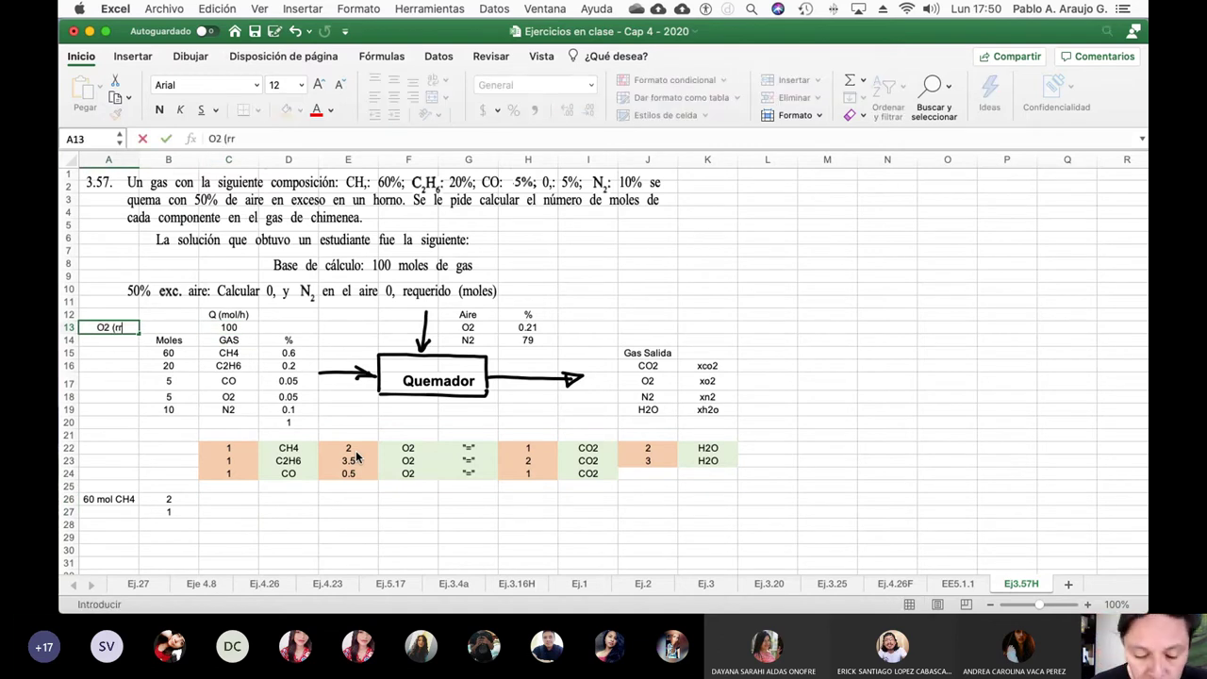
key(BackSpace)
text(equerido)
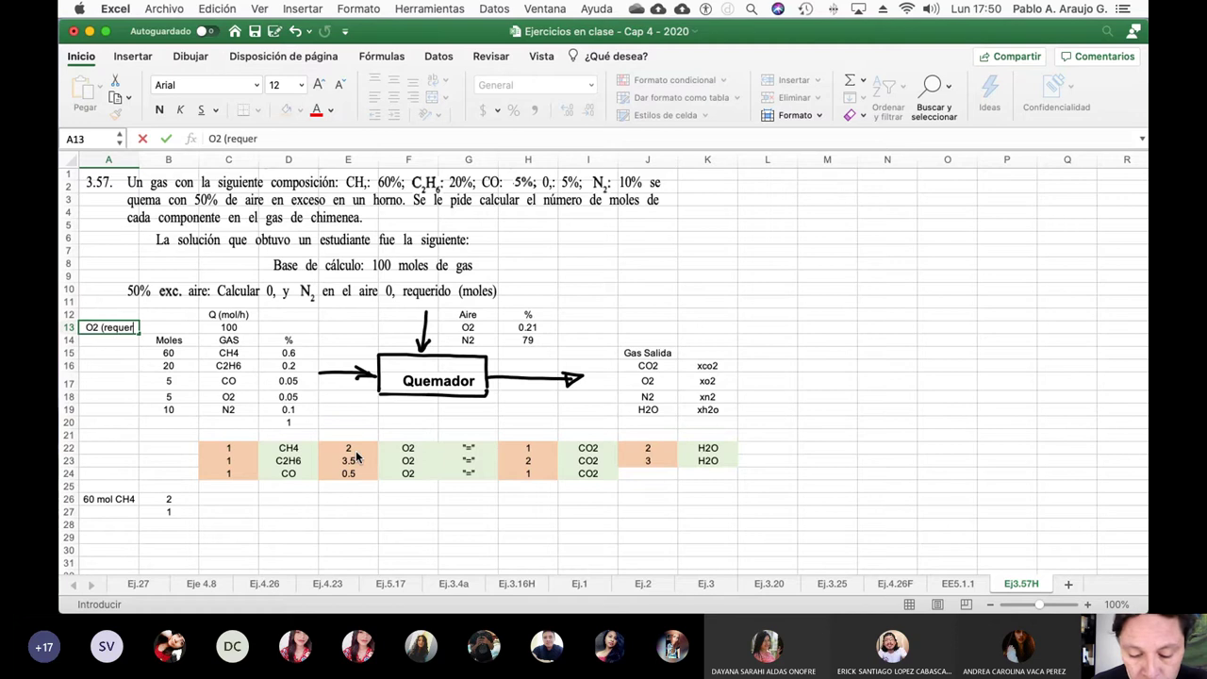
text())
key(Return)
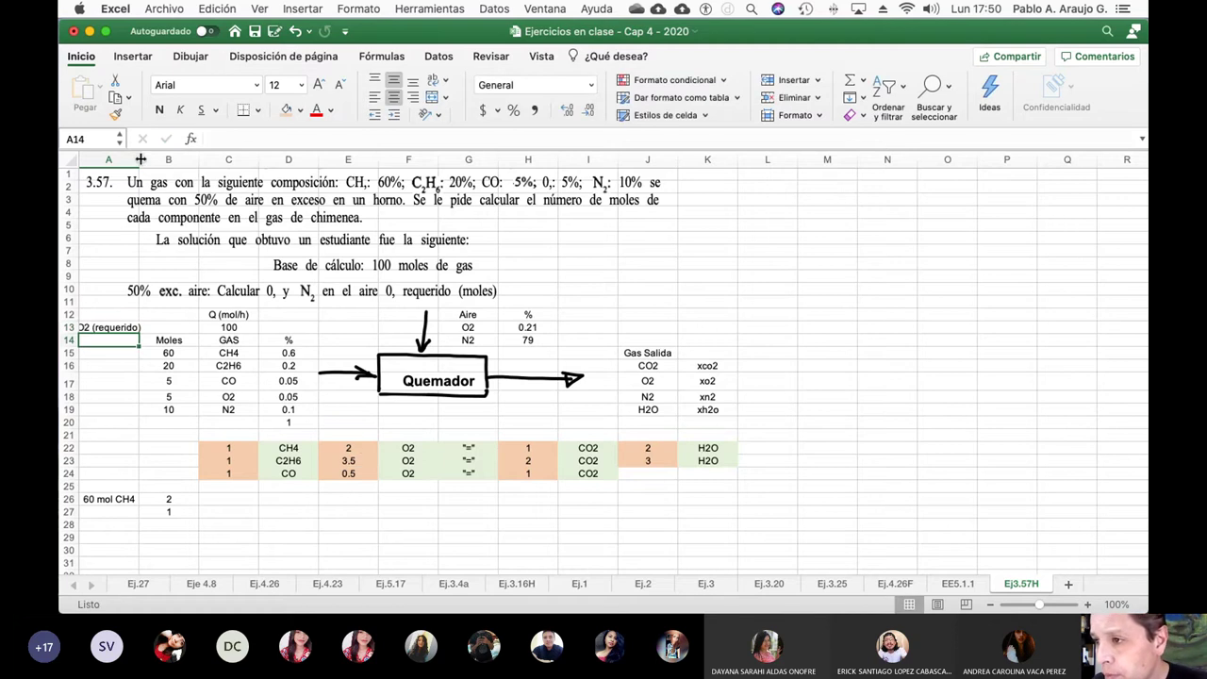
drag(140, 159, 150, 159)
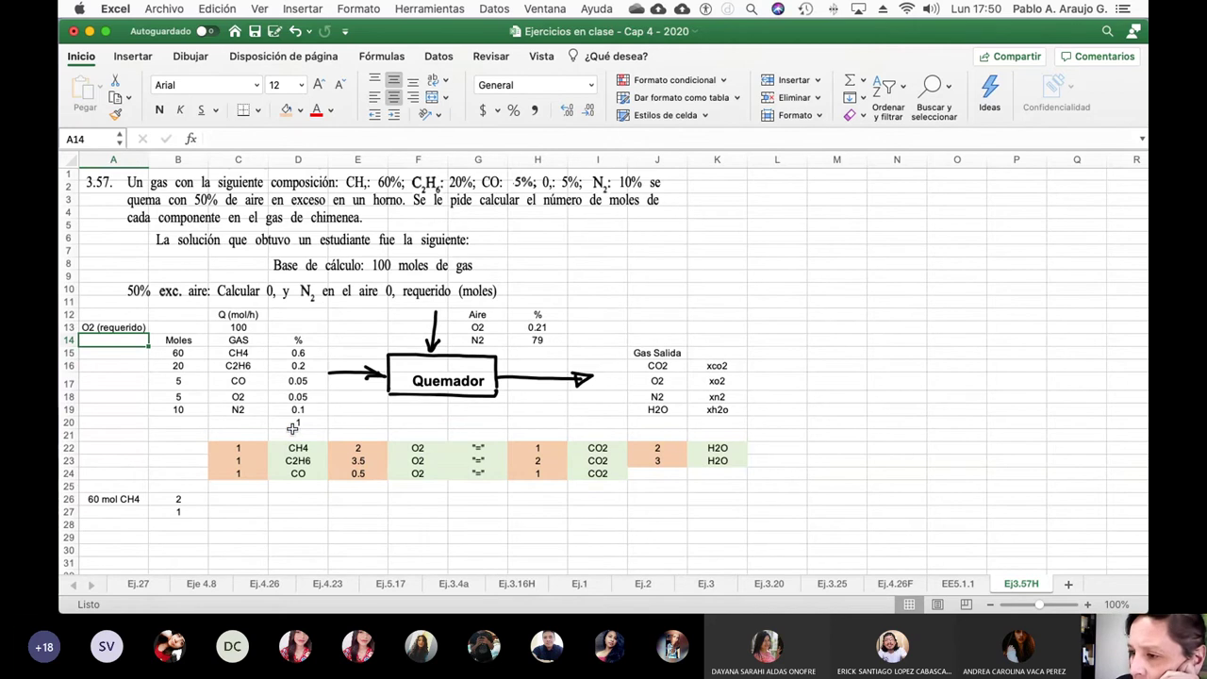
Step: Enter the subheading "moles" in cell A14, under the required O2 heading
click(119, 328)
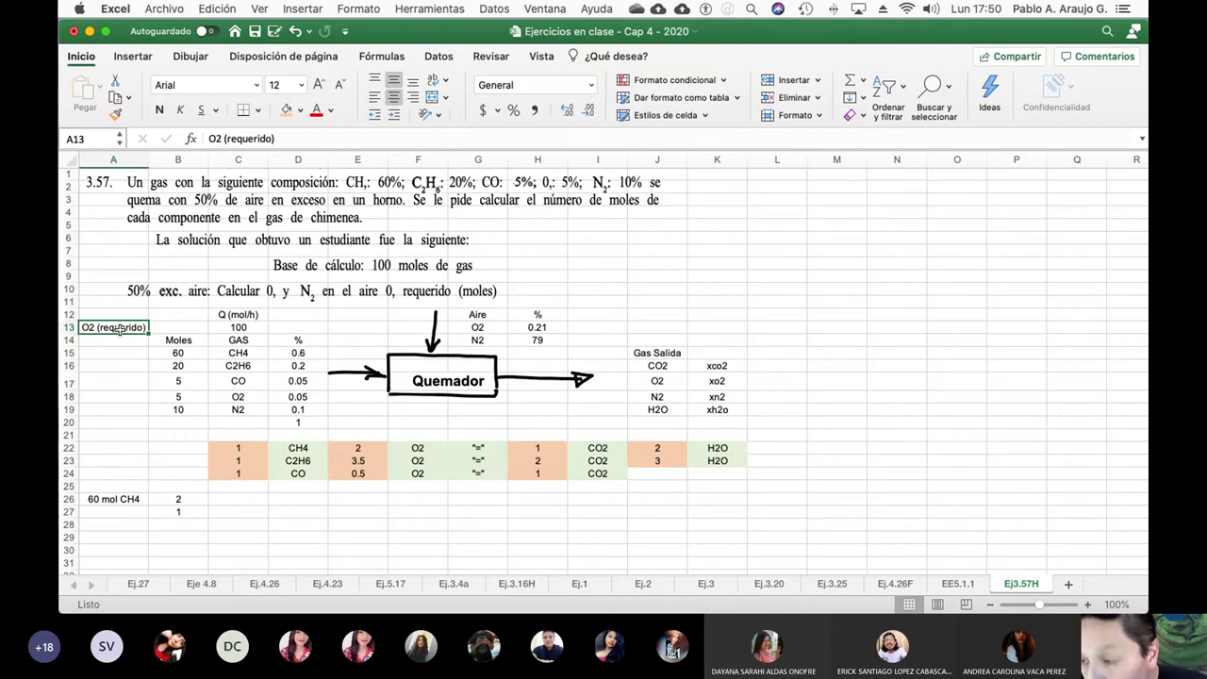
key(super+c)
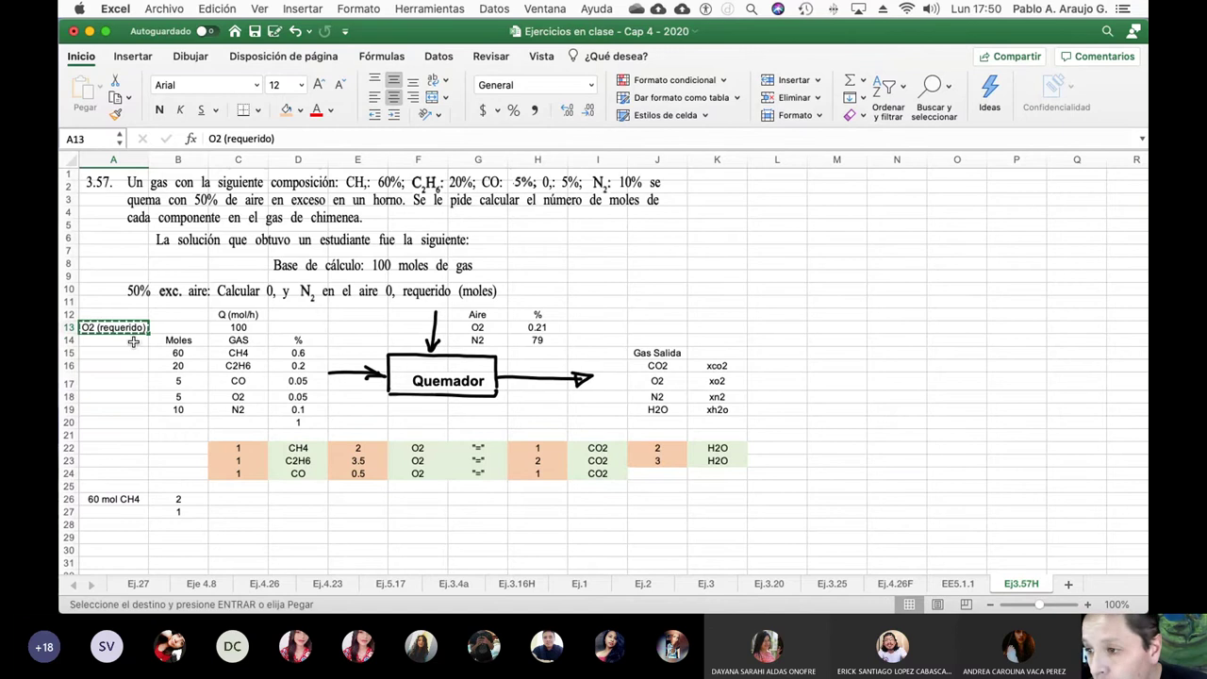
click(133, 343)
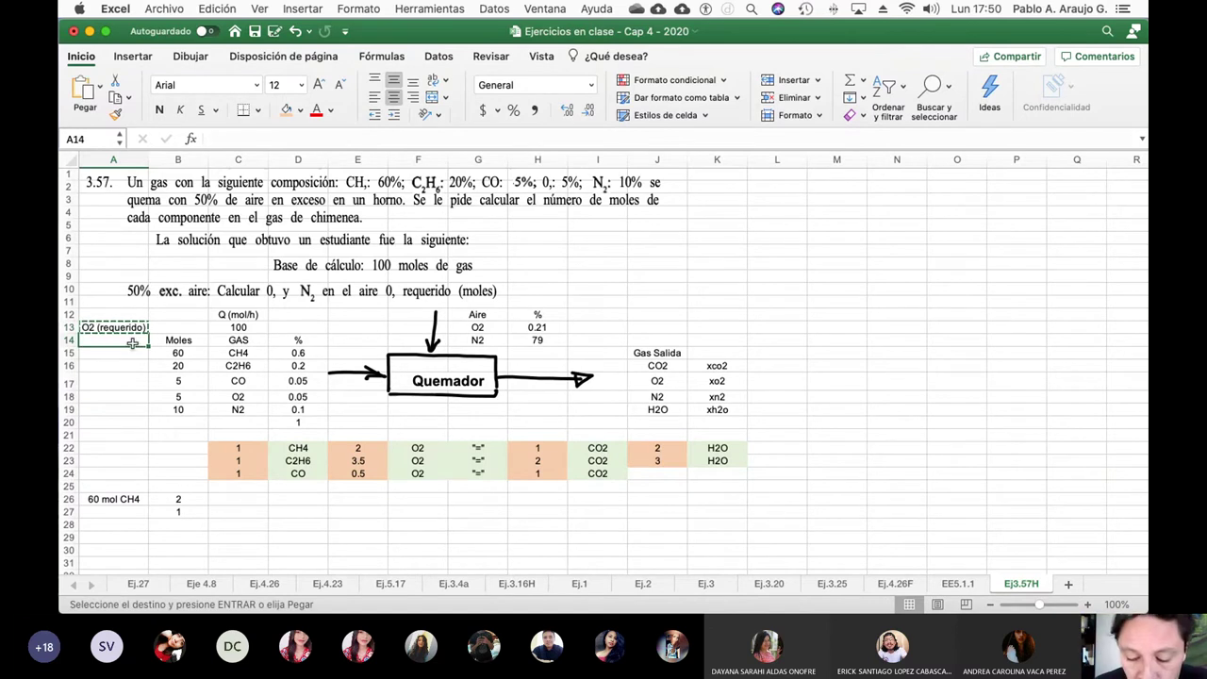
text(moles)
key(Return)
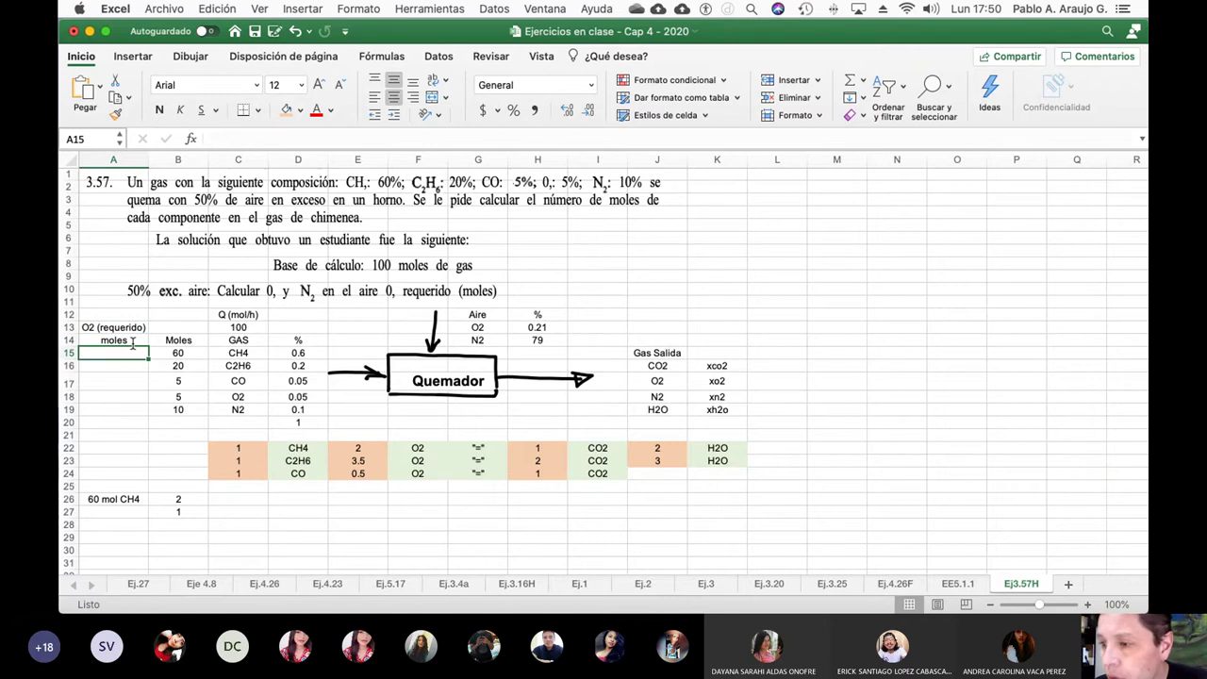
Step: Calculate the O2 required for CH4 in cell A15 by multiplying its moles in B15 by the O2 coefficient in E22
text(=)
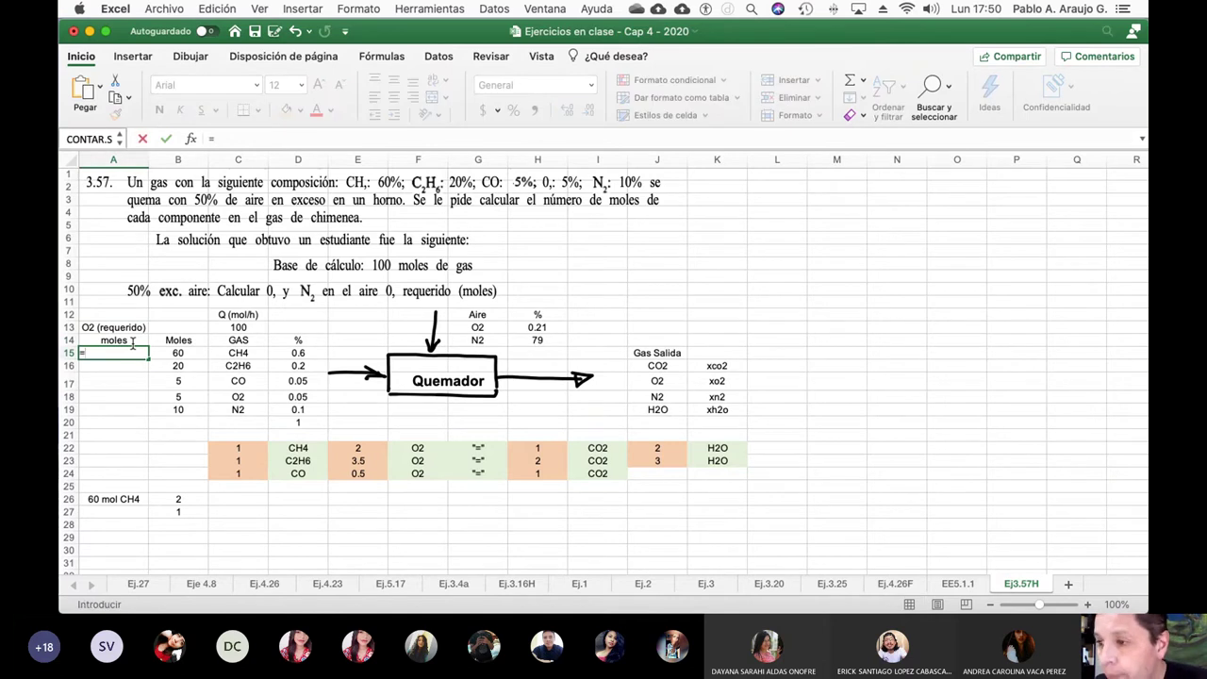
click(179, 353)
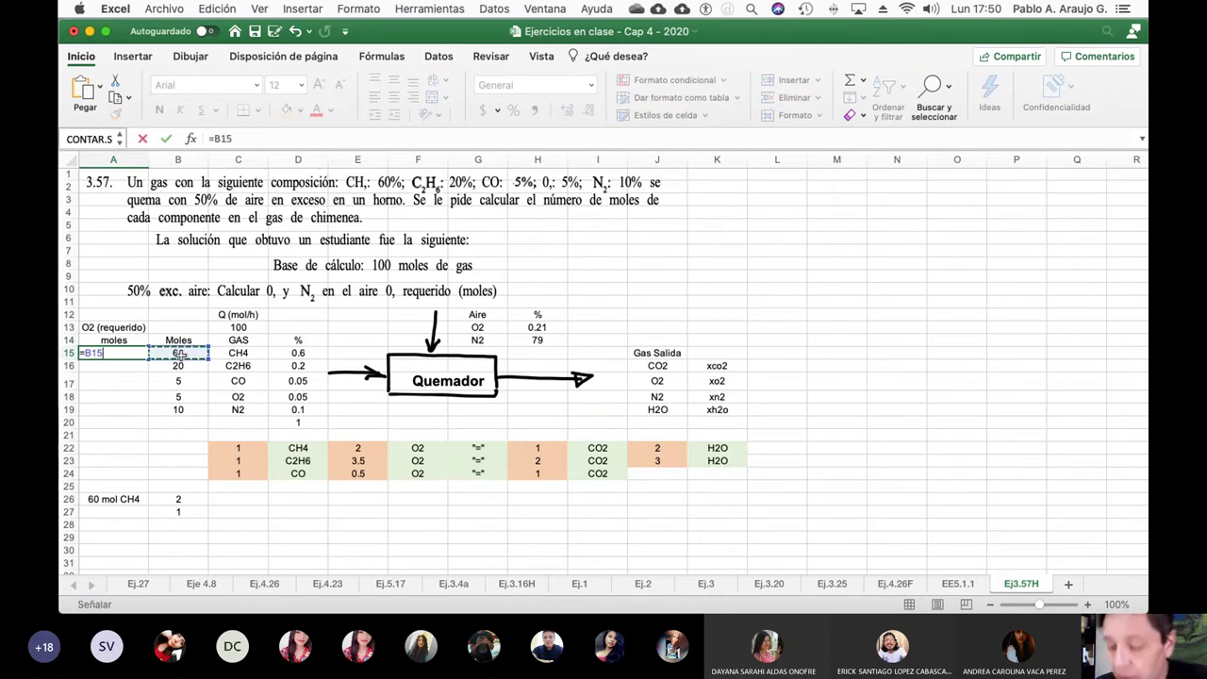
text(*)
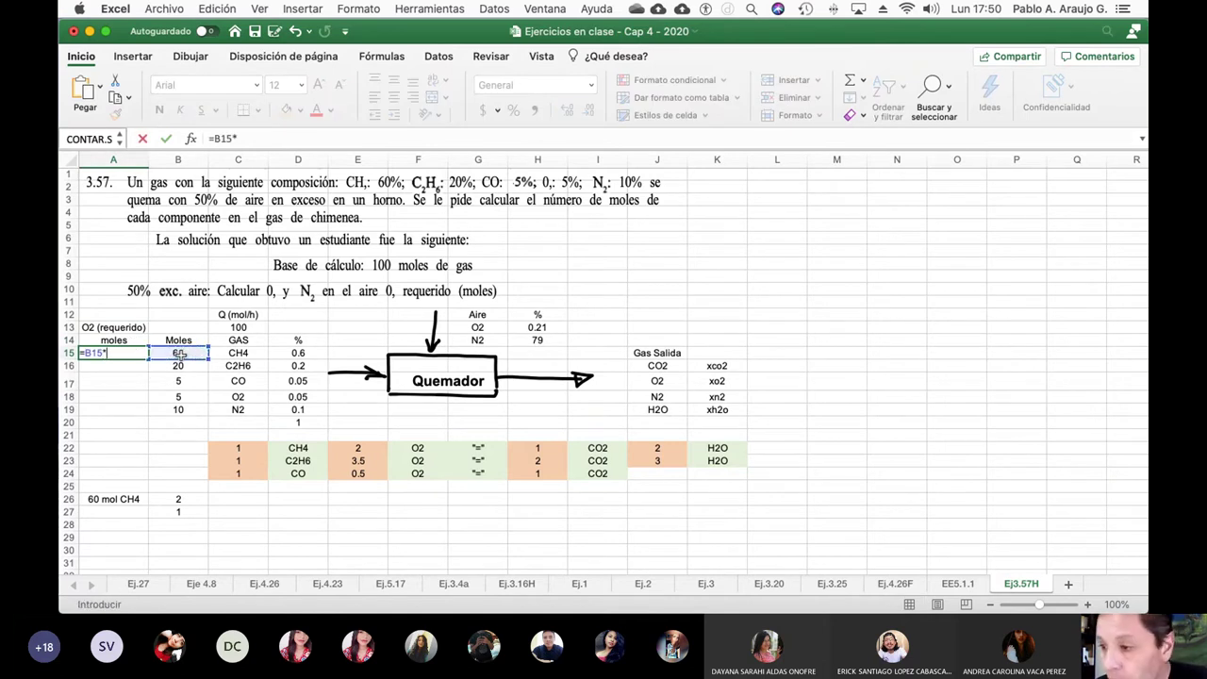
click(357, 449)
key(Return)
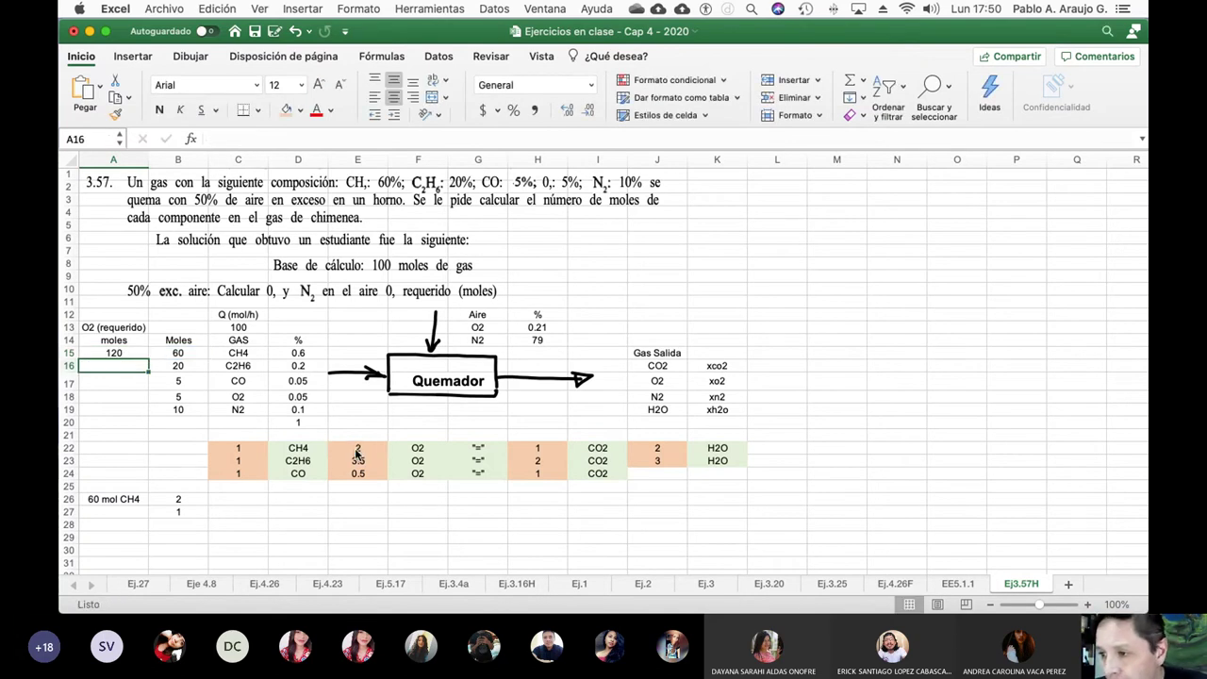
Step: Calculate the O2 required for C2H6 in cell A16 by multiplying B16 by the O2 coefficient in E23
text(=)
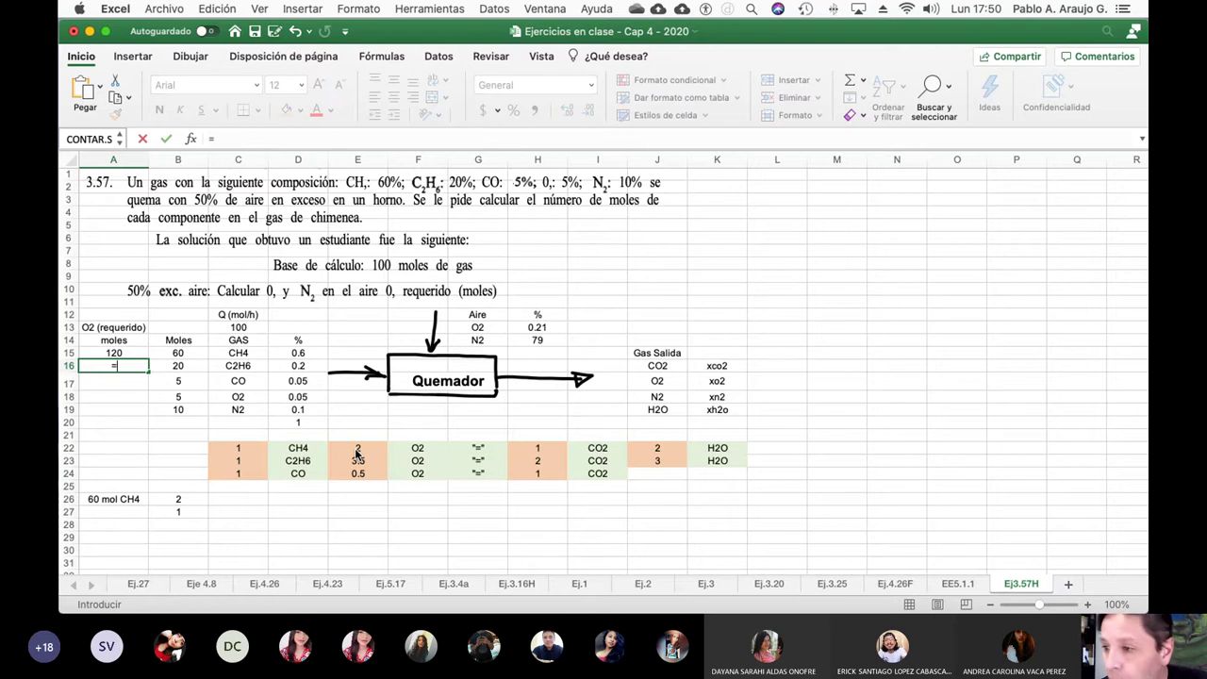
click(178, 366)
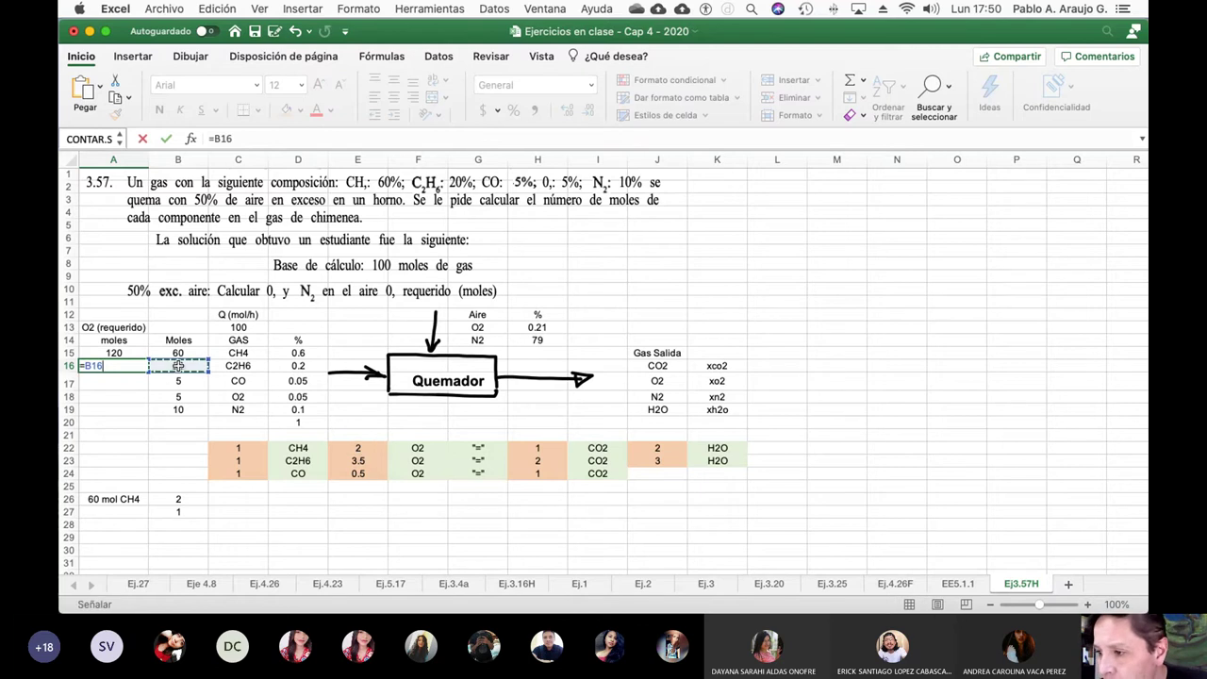
text(*)
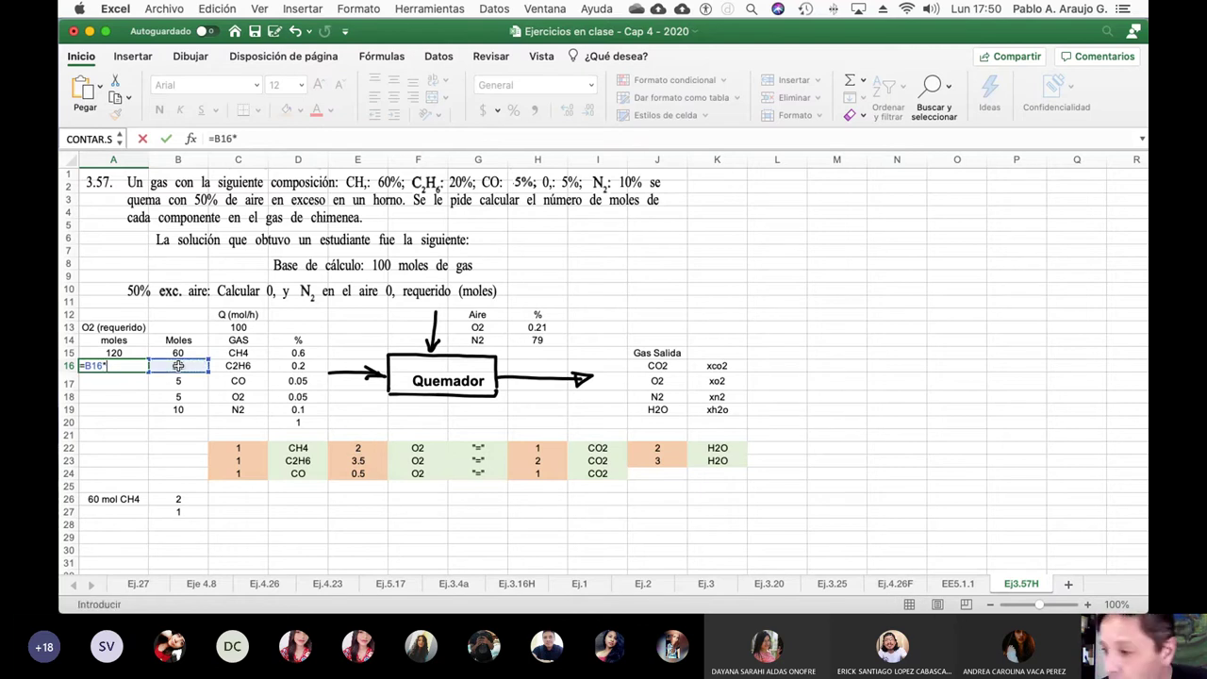
click(371, 462)
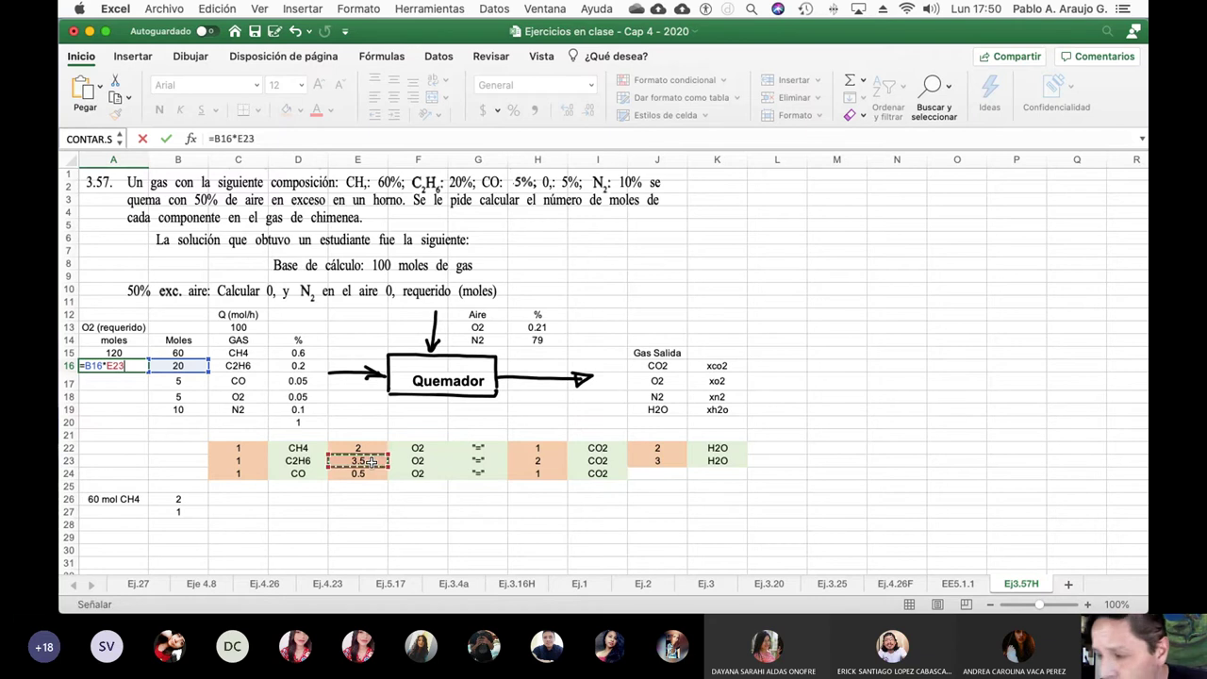
key(Return)
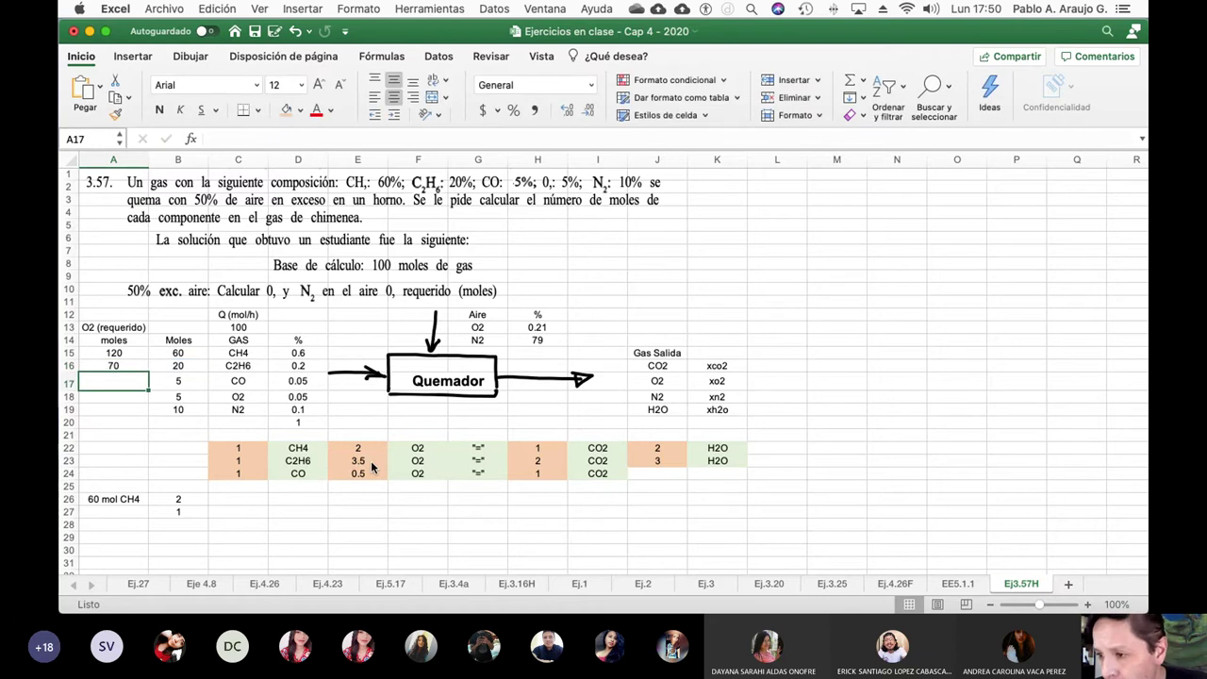
Step: Calculate the O2 required for CO in cell A17 by multiplying B17 by the O2 coefficient in E24
text(=)
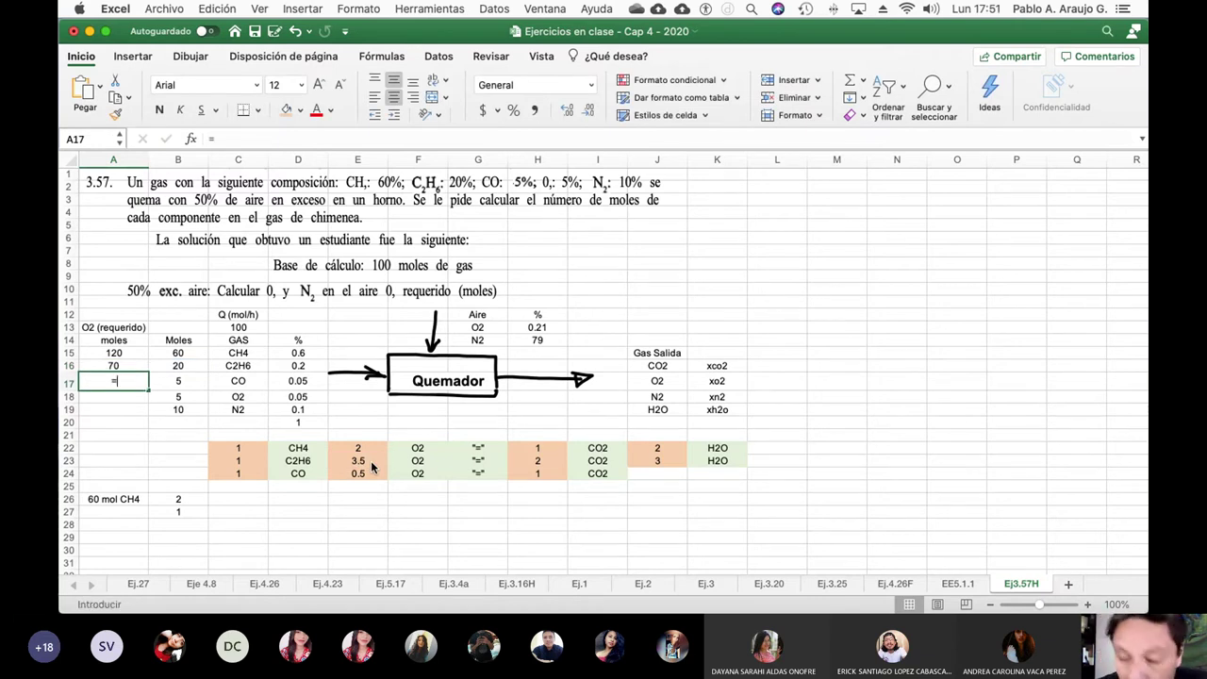
click(189, 381)
text(*)
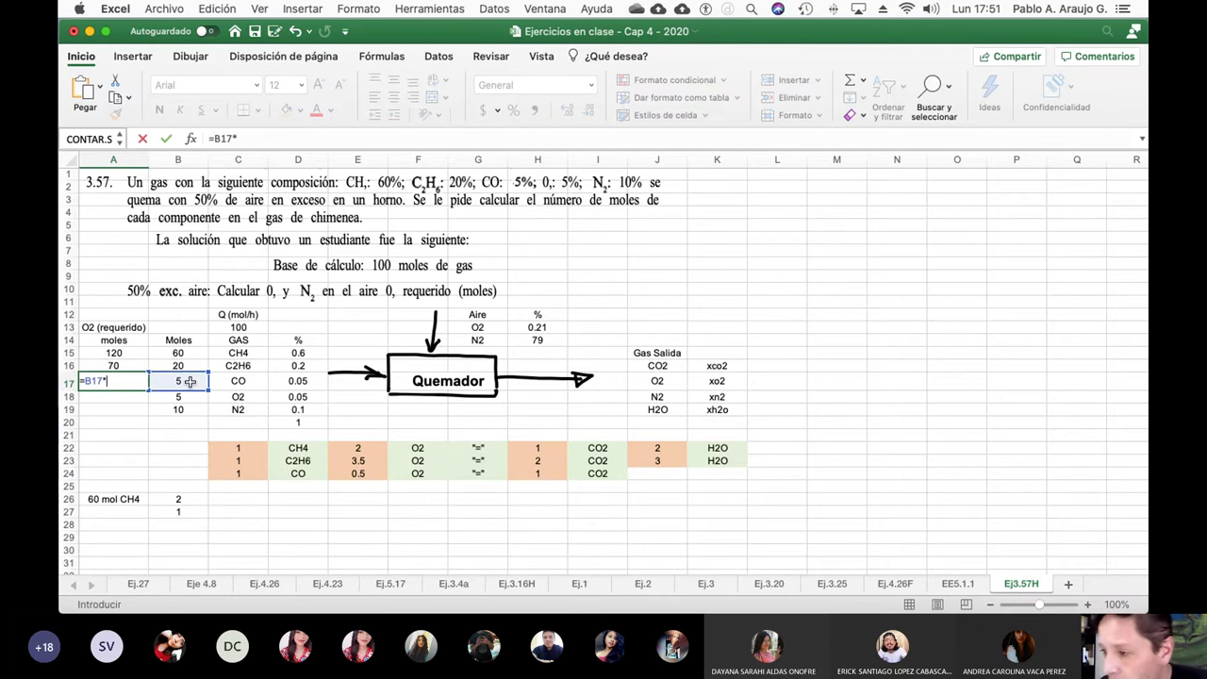
click(348, 477)
key(Return)
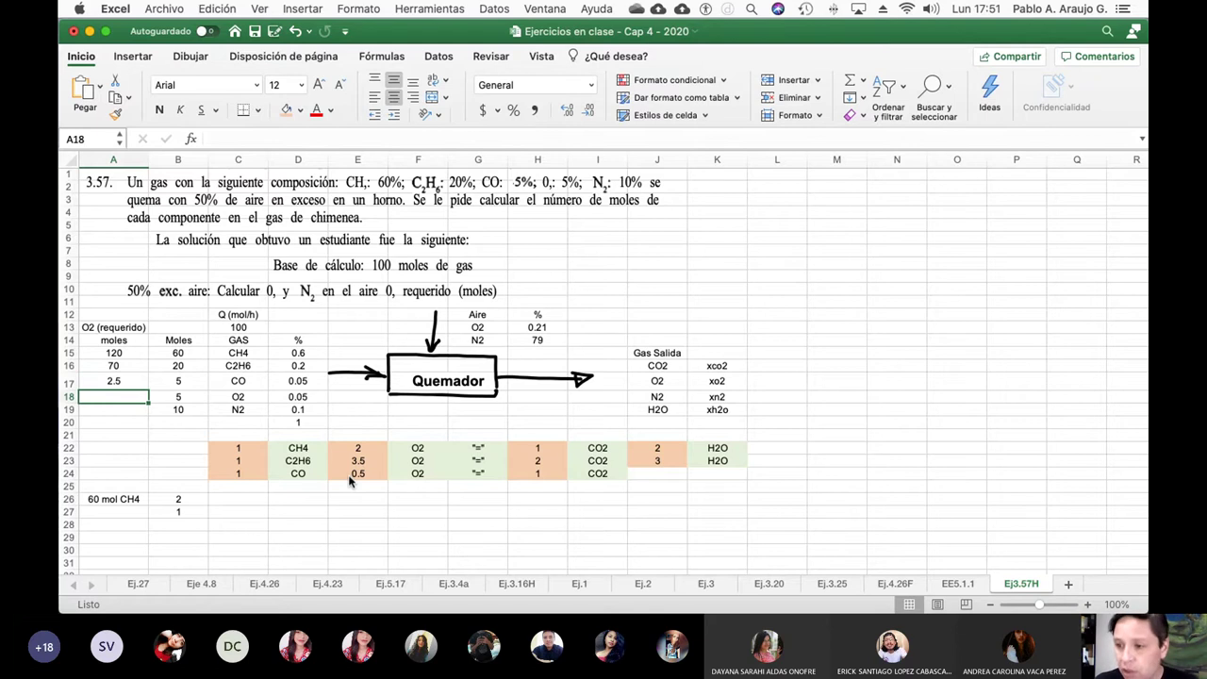
Step: Replace the coefficient link in cell B27 with the text "1 mol CH4"
click(188, 512)
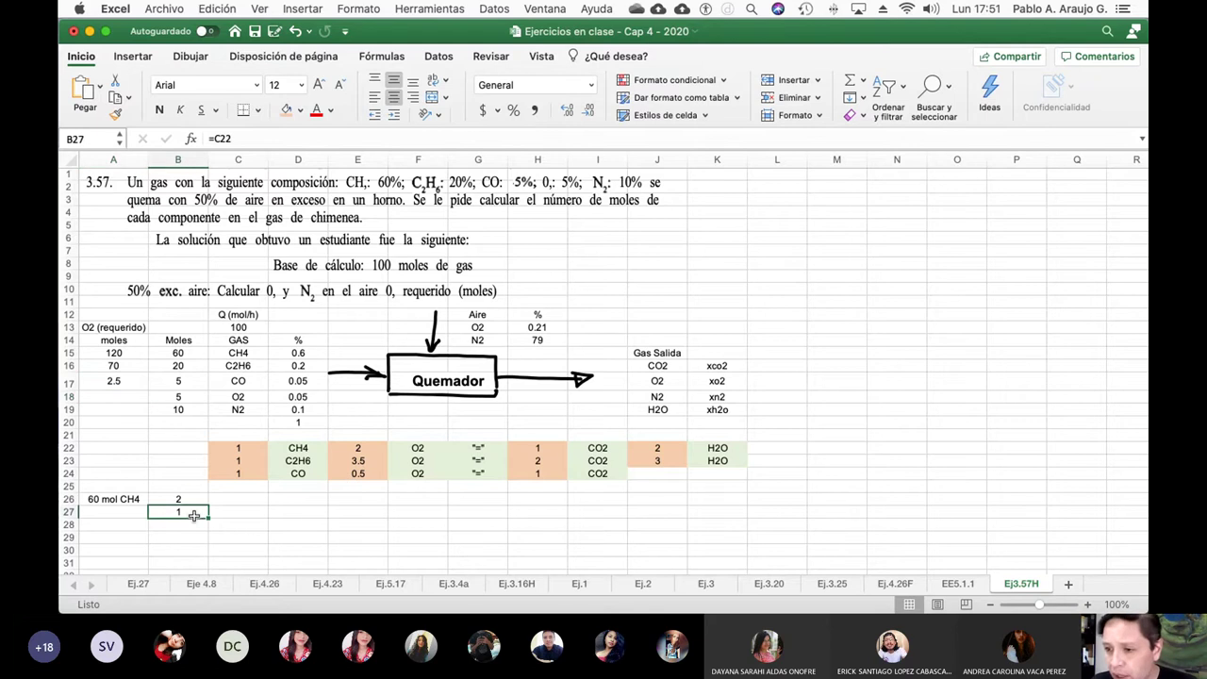
click(245, 138)
key(BackSpace)
key(BackSpace)
key(BackSpace)
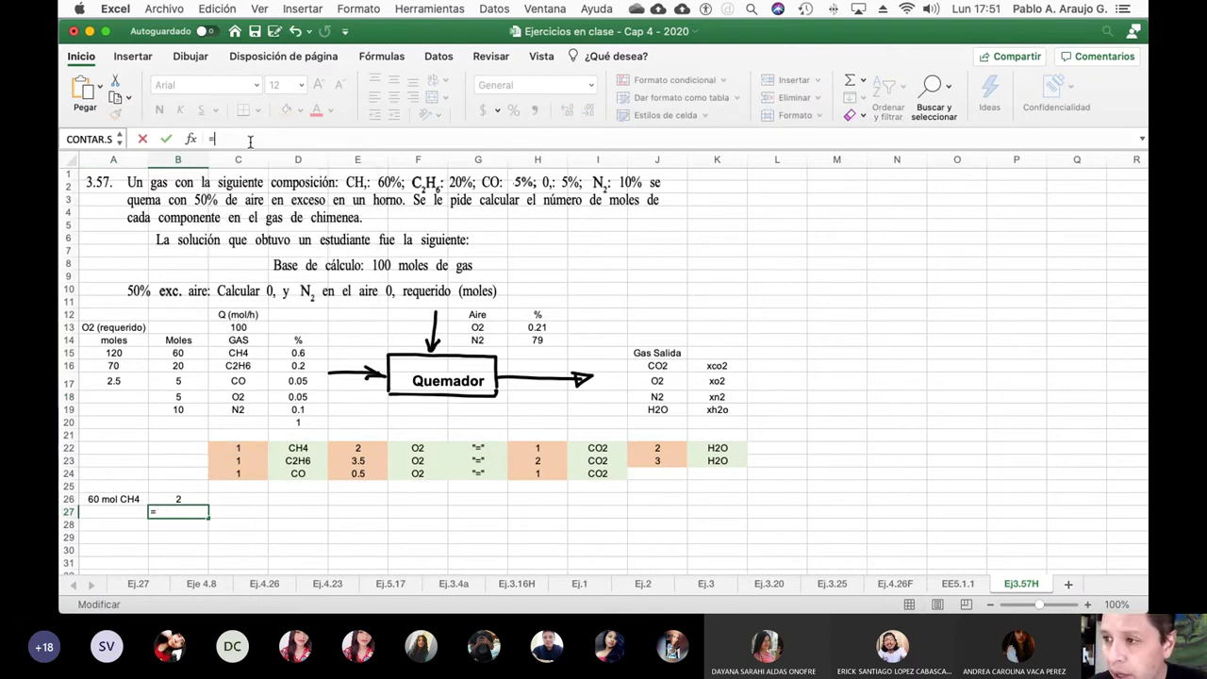
key(BackSpace)
text(1 mol)
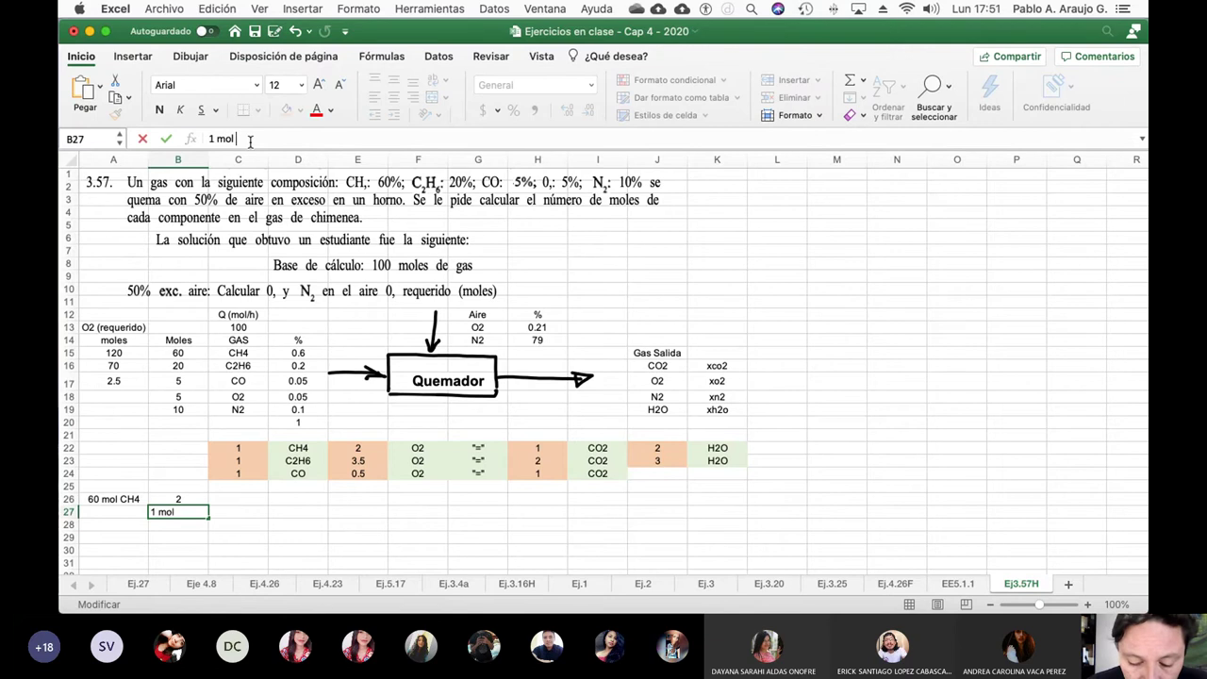
text( CH$)
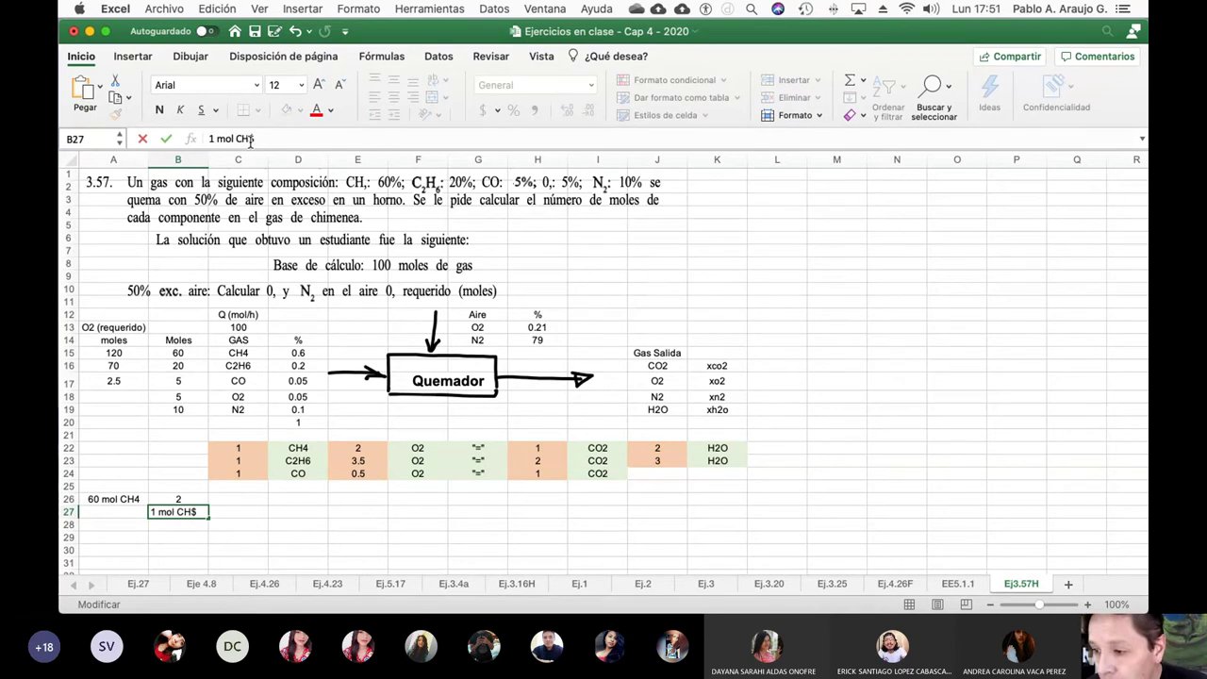
key(BackSpace)
text(4)
key(Return)
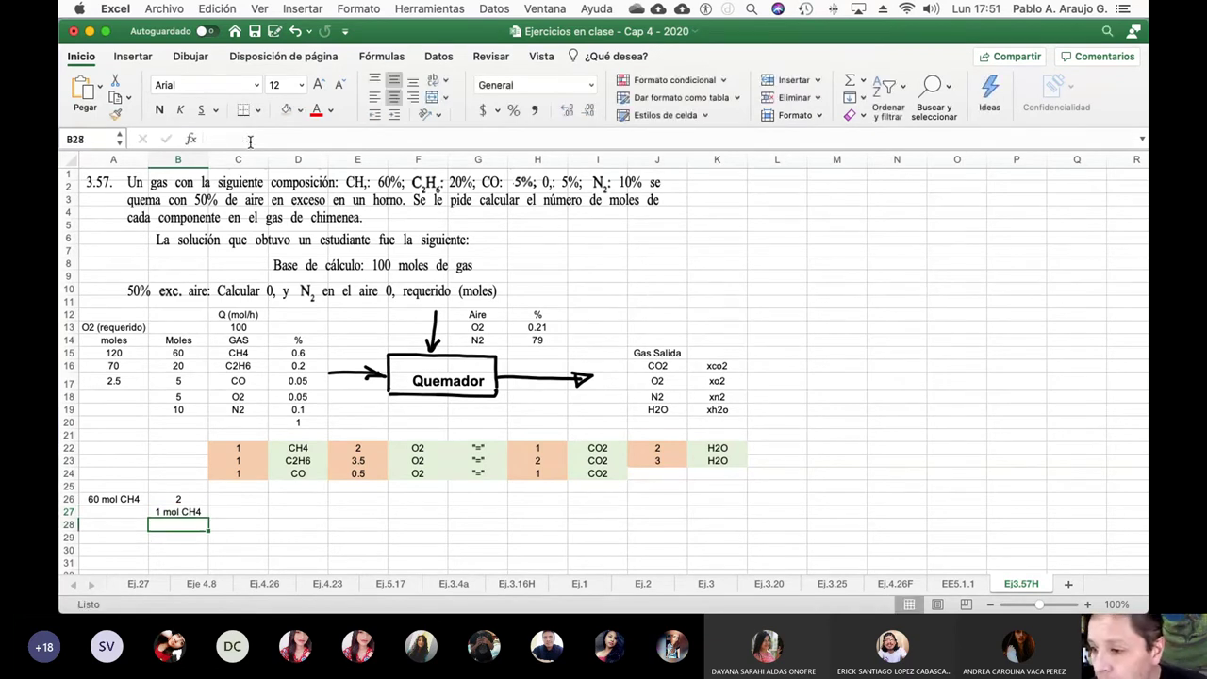
Step: Replace the coefficient link in cell B26 with the text "2 mol O2"
key(Up)
key(Up)
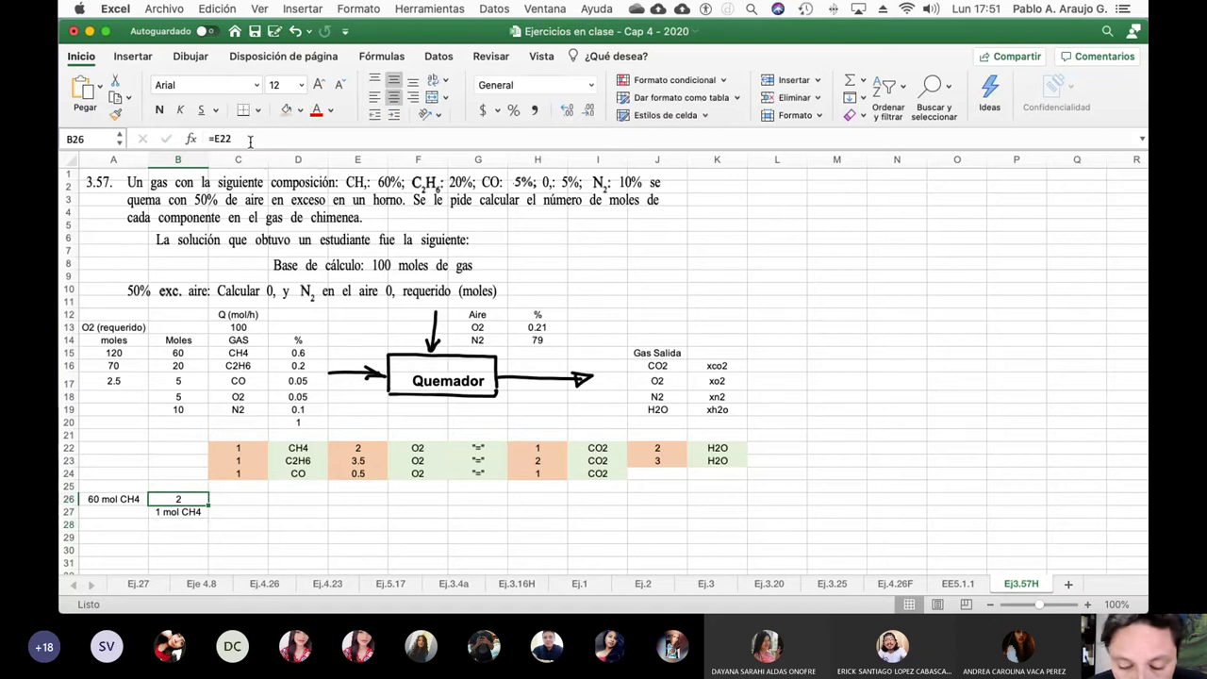
text(2 mol )
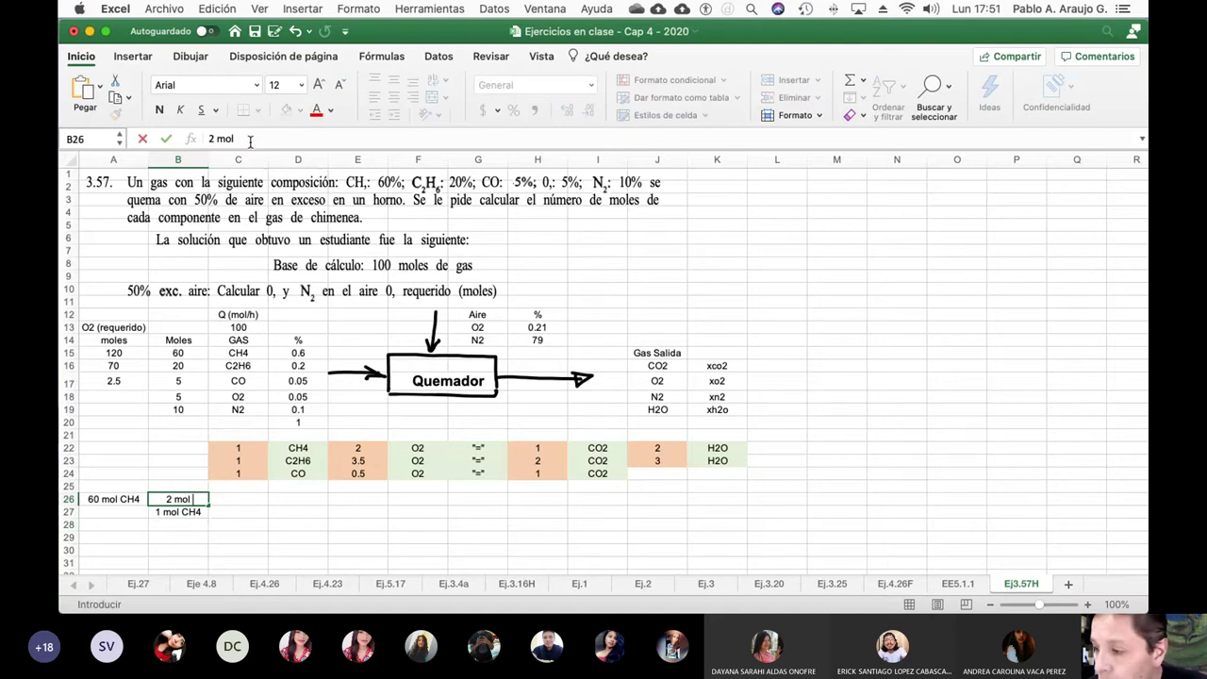
text(O2)
key(Return)
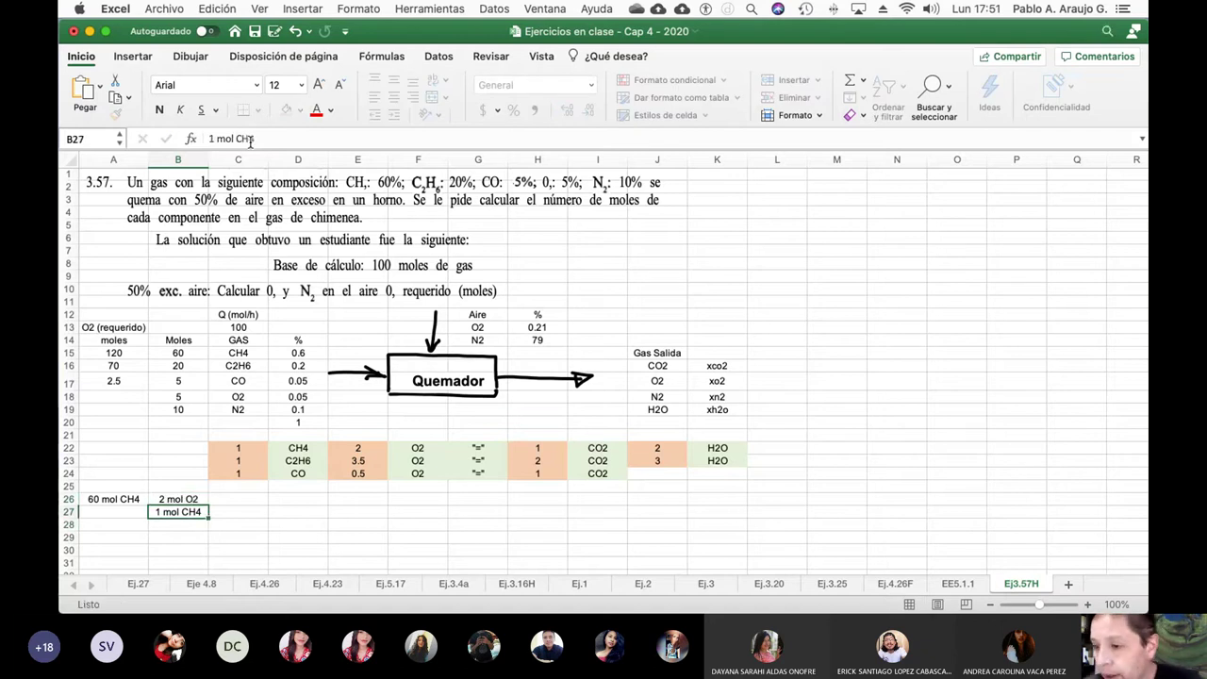
click(254, 448)
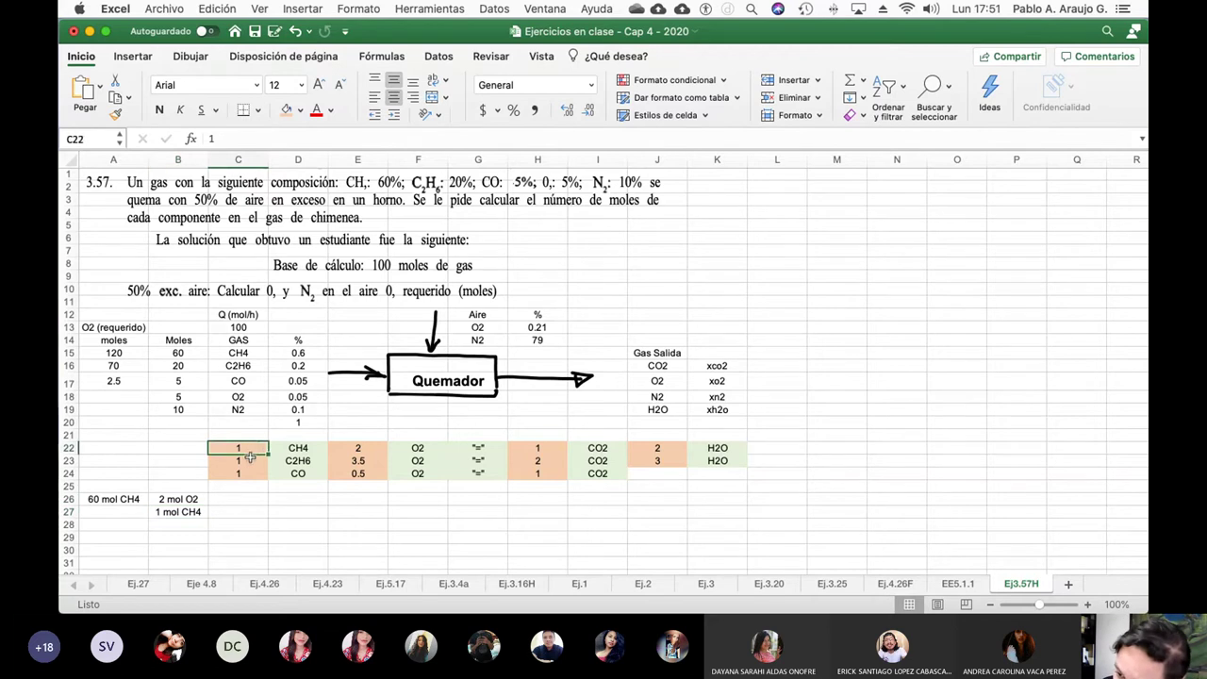
click(252, 460)
click(248, 474)
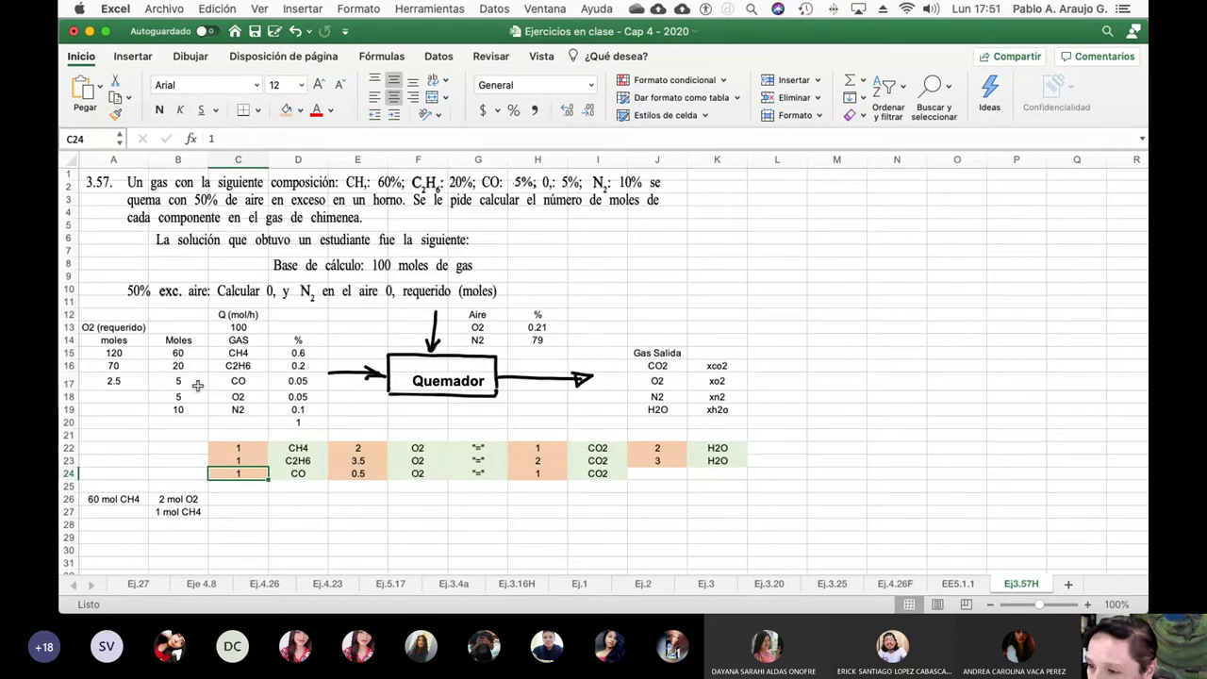
Step: Total the required O2 moles in cell A18 with a SUMA formula over A15:A17
click(122, 397)
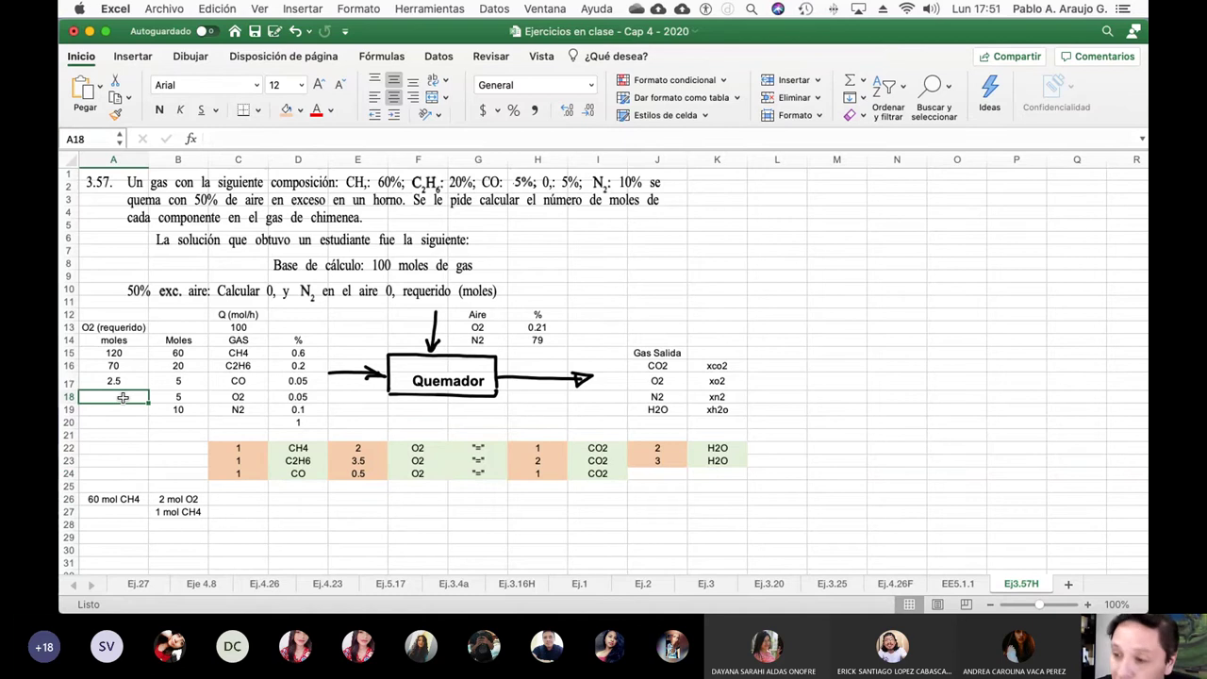
text(=)
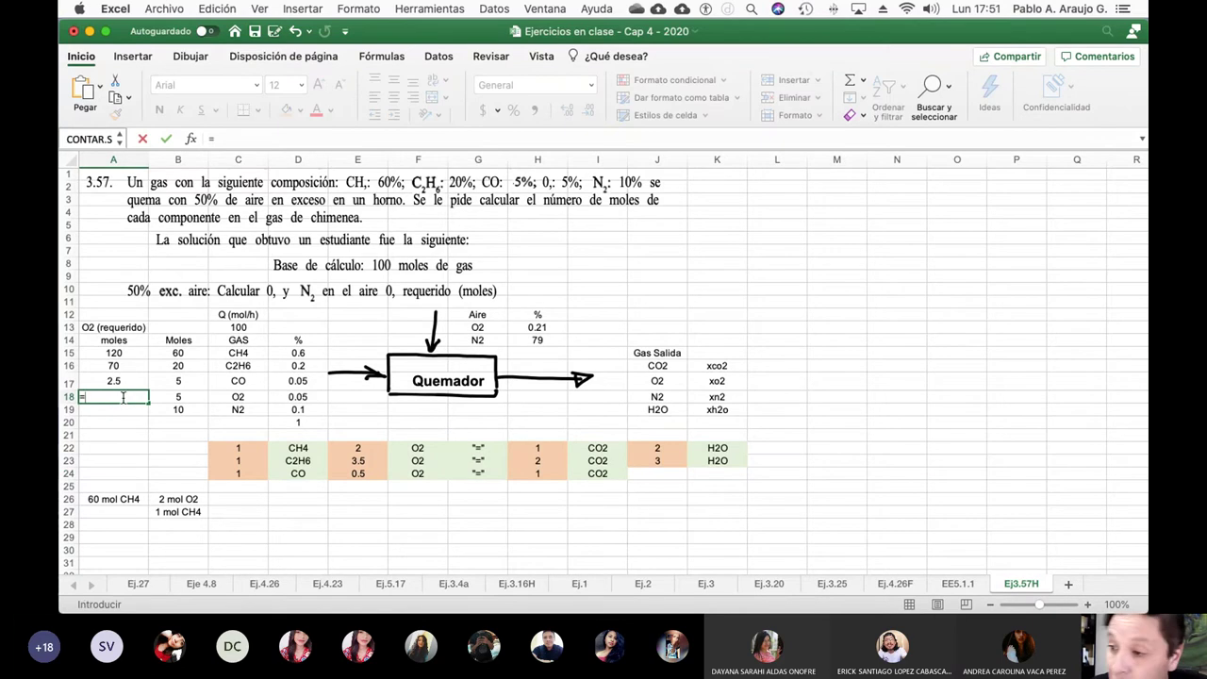
text(suma()
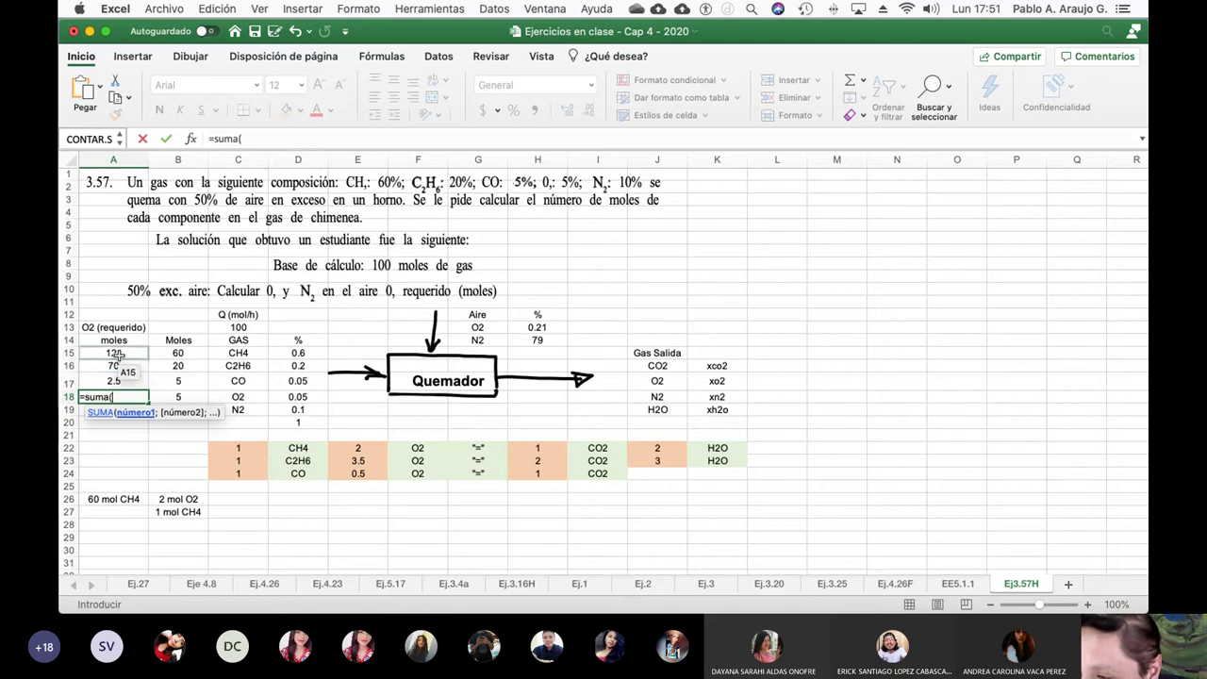
drag(115, 353, 123, 389)
text())
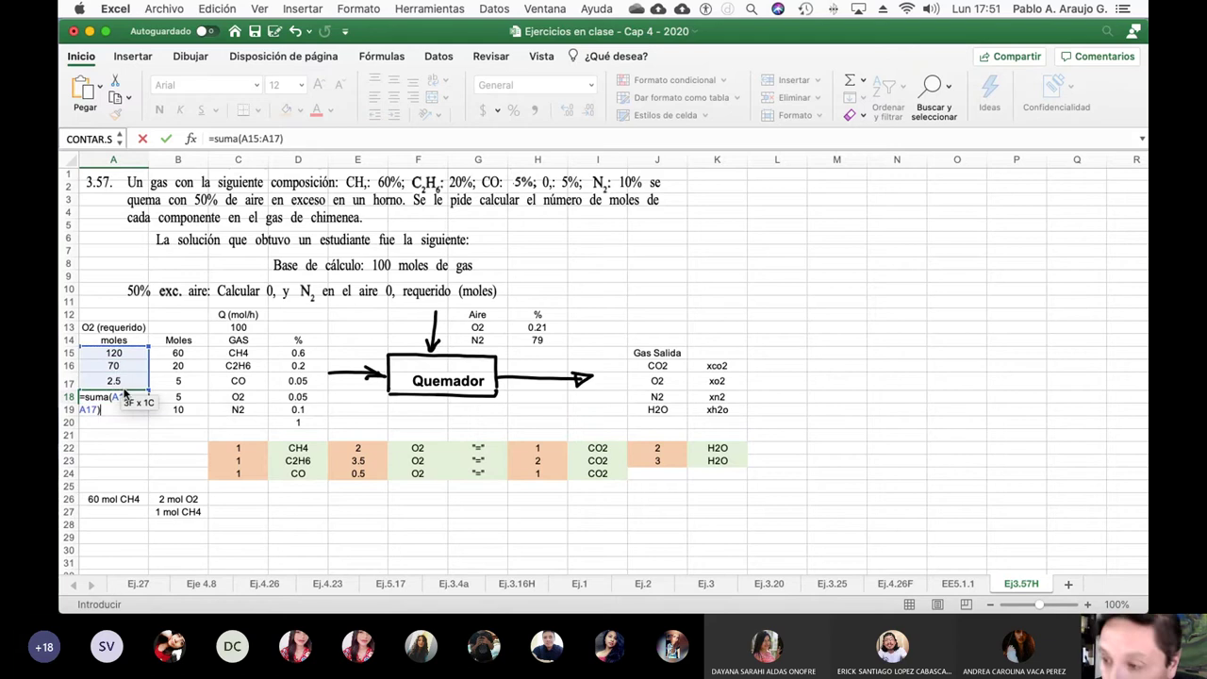
key(Return)
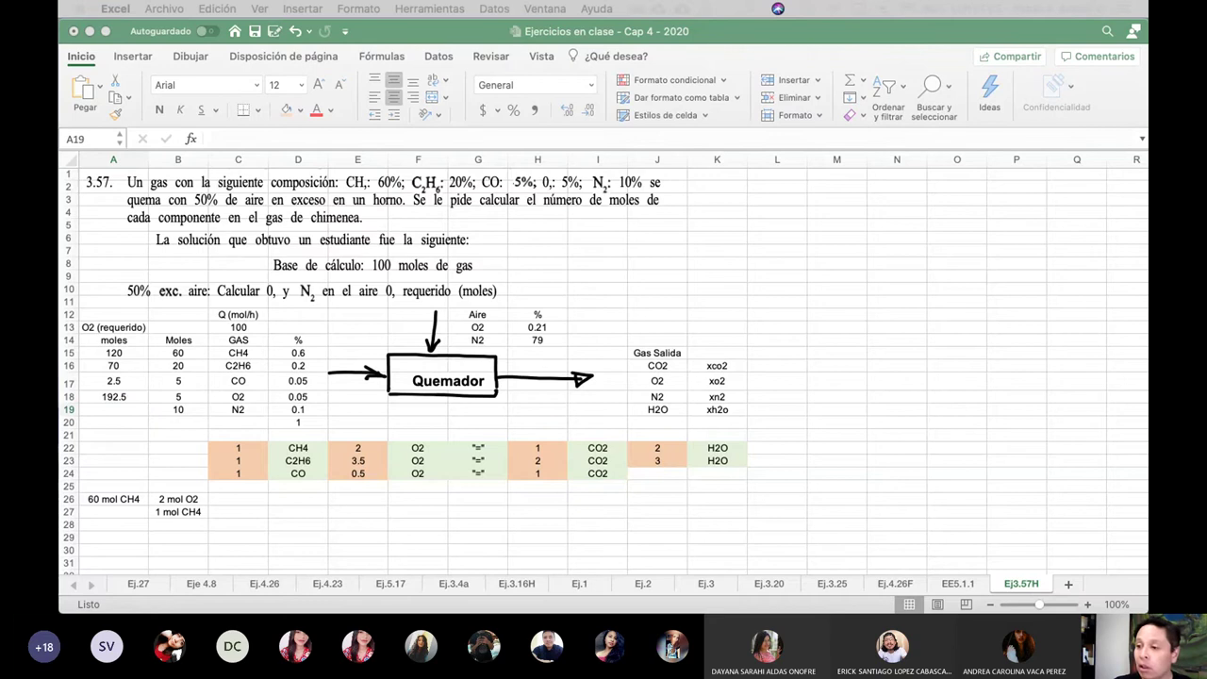
Step: Switch to the Cap 3 Balances de Materia PDF in Preview and examine the percent excess air equations 3.4 to 3.6
key(super+Tab)
key(super+Tab)
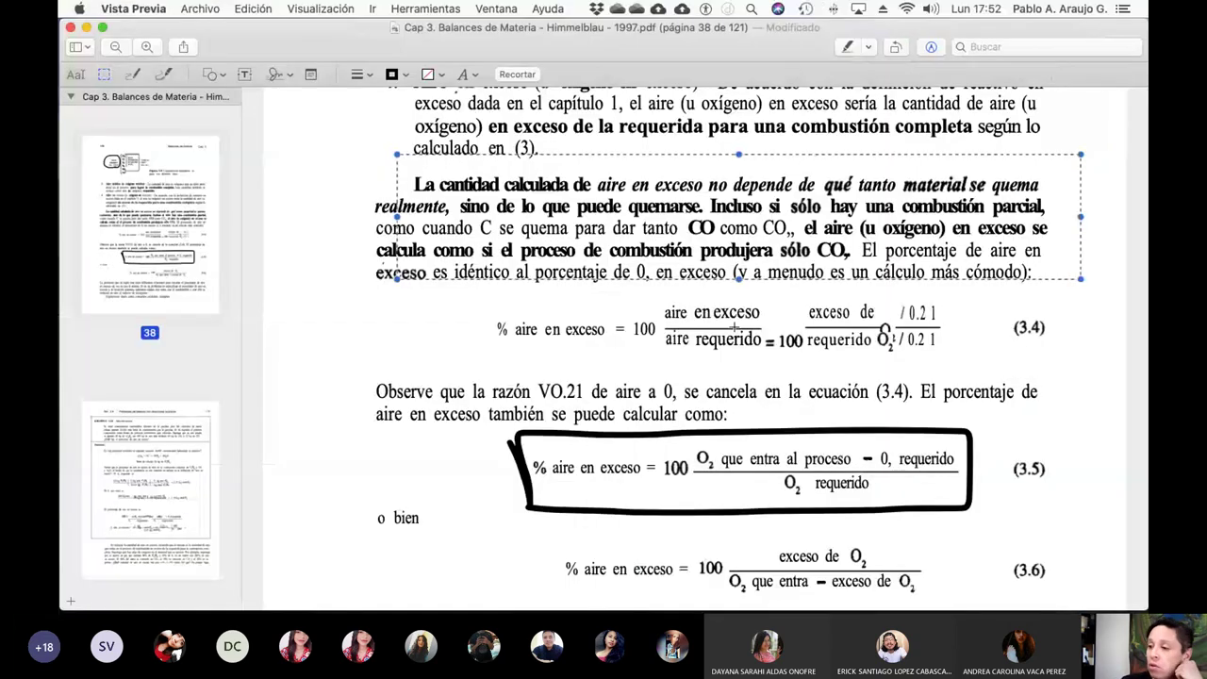
scroll(781, 341, down, 5)
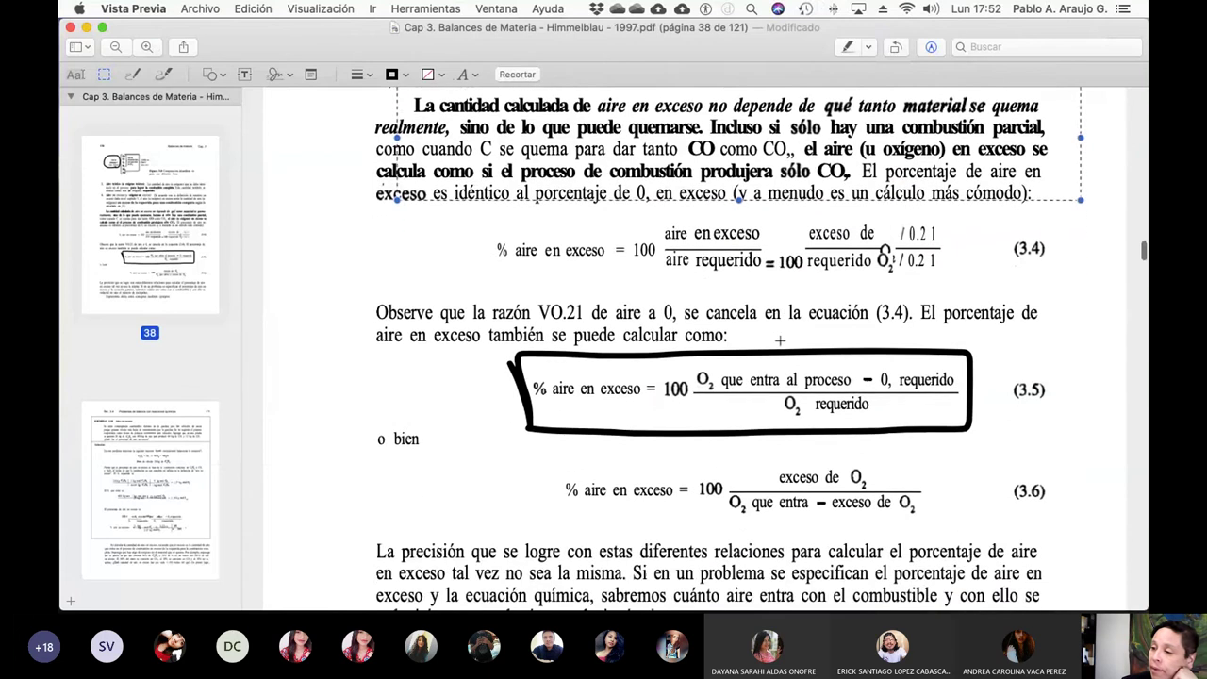
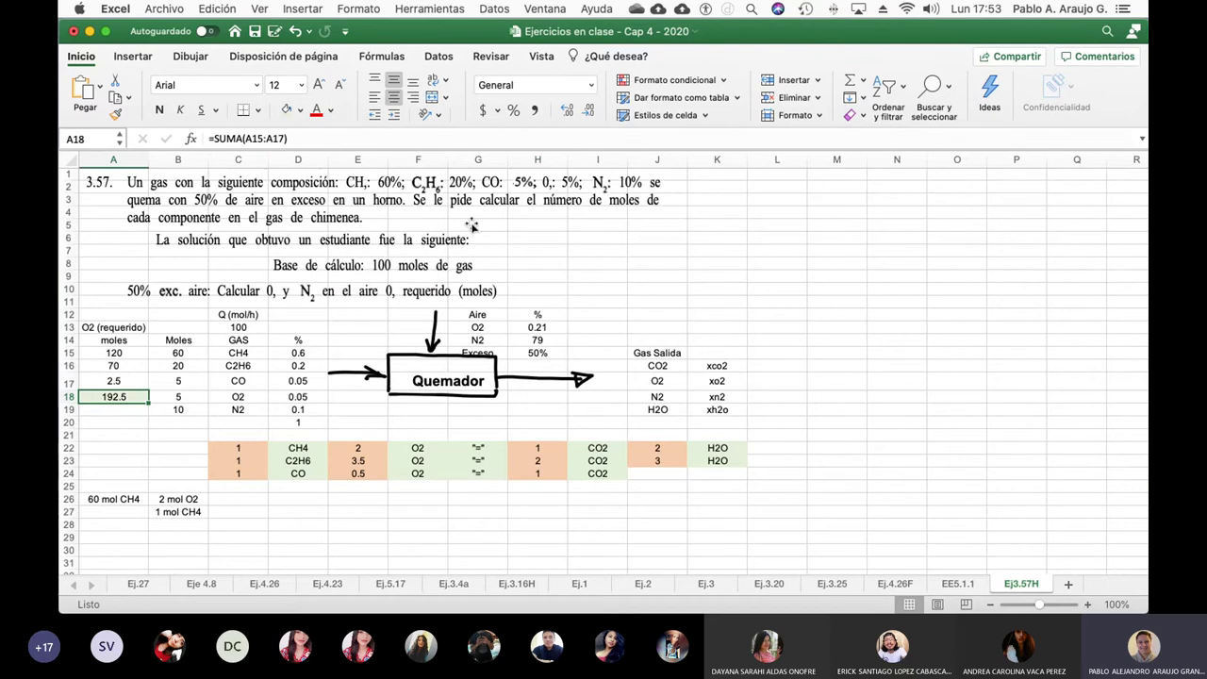
click(952, 349)
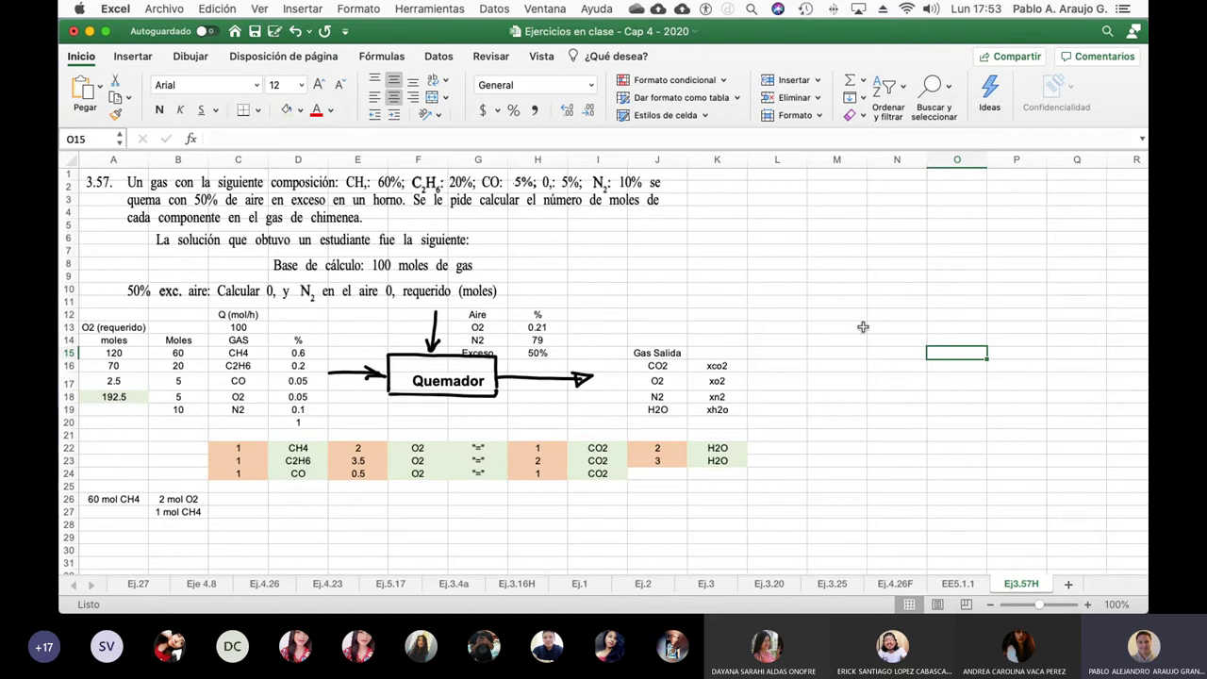
click(620, 259)
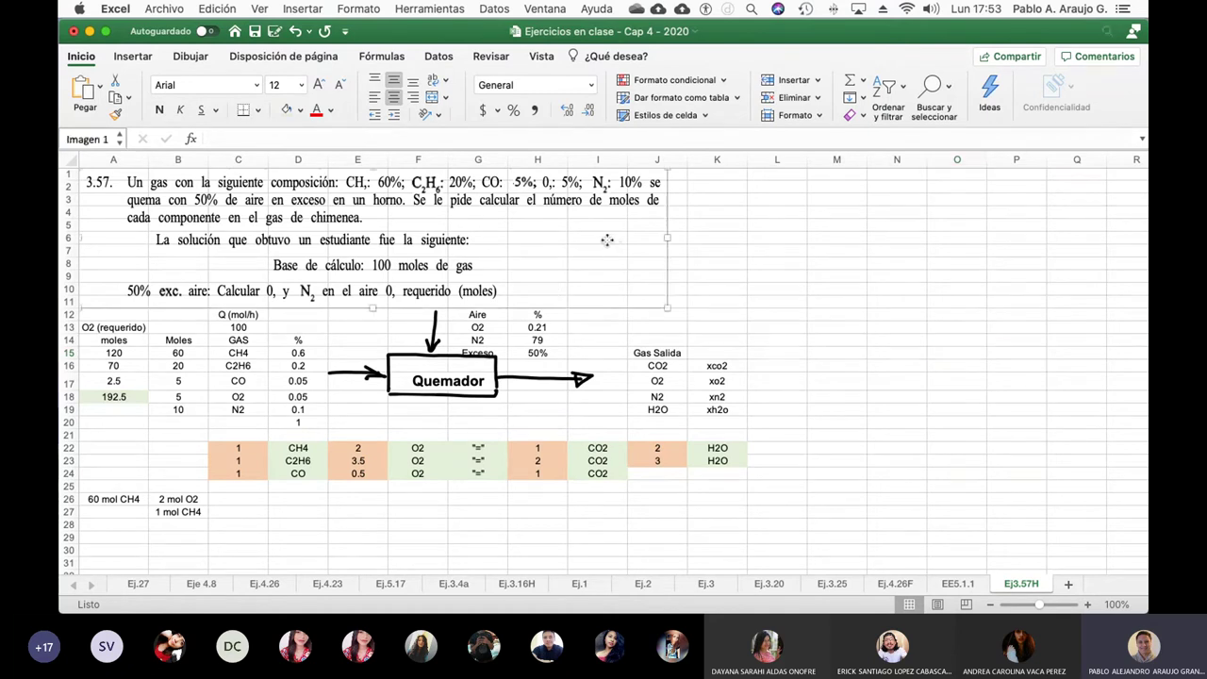
click(722, 242)
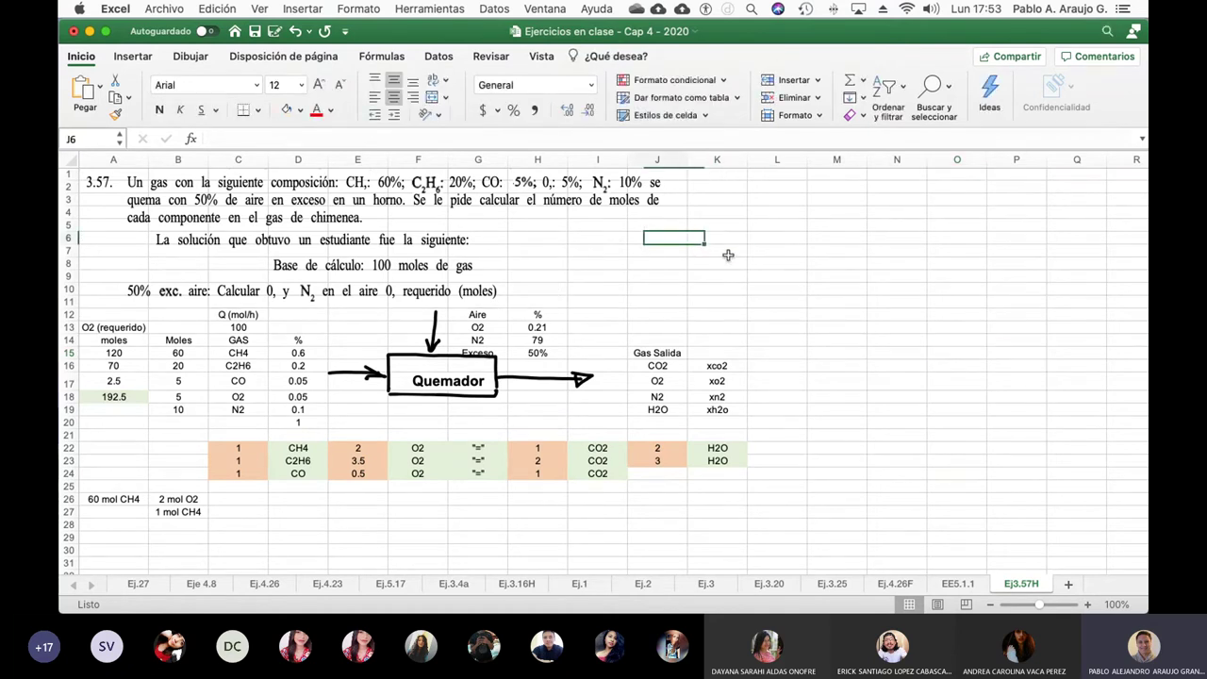
key(Left)
key(Left)
text(=)
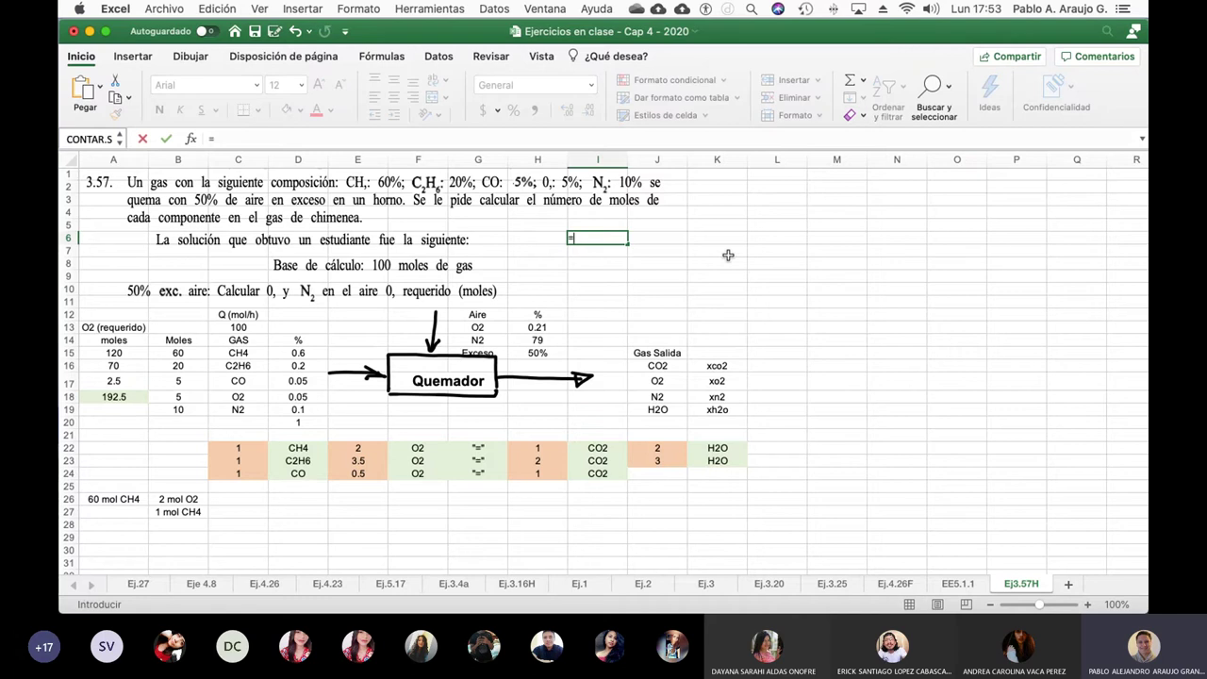
text(()
click(639, 358)
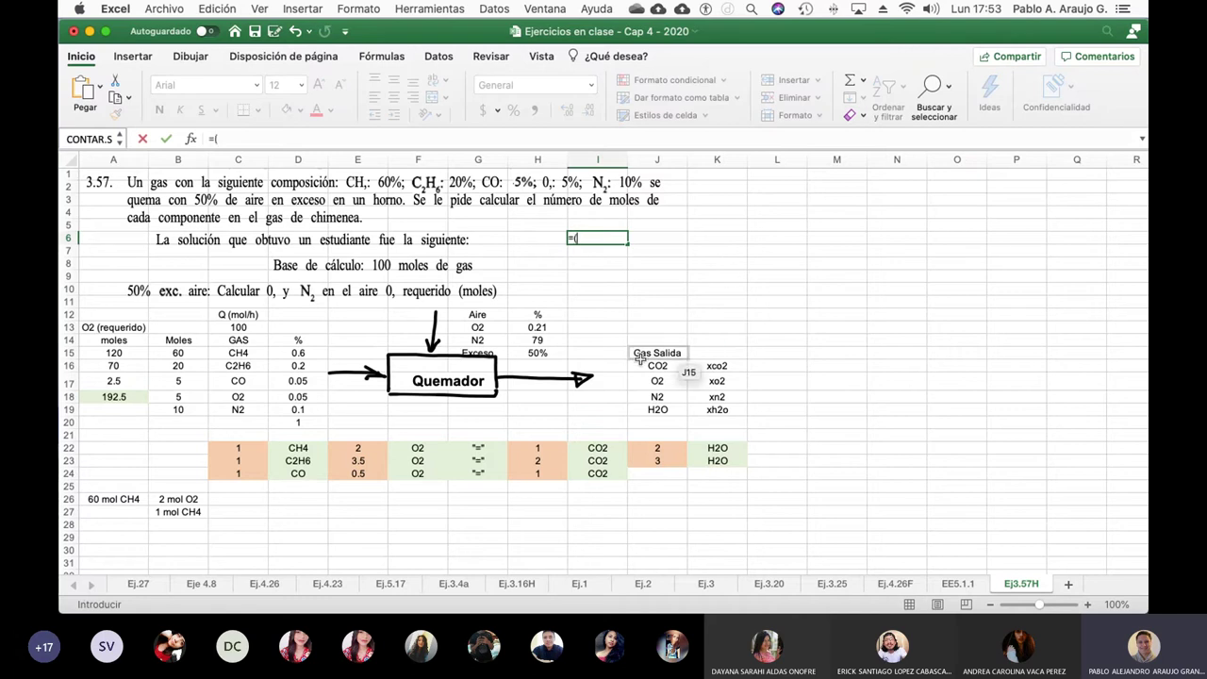
click(542, 354)
text(/100))
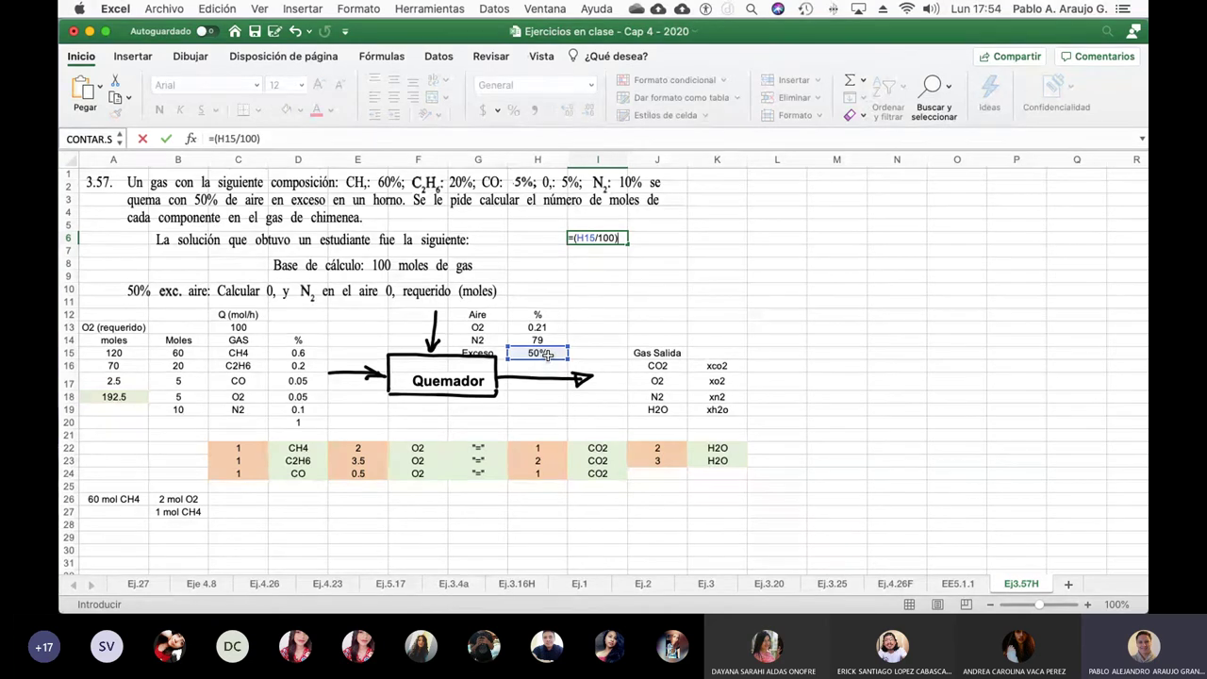
key(BackSpace)
key(BackSpace)
key(BackSpace)
key(BackSpace)
key(BackSpace)
key(BackSpace)
key(BackSpace)
key(BackSpace)
key(BackSpace)
key(BackSpace)
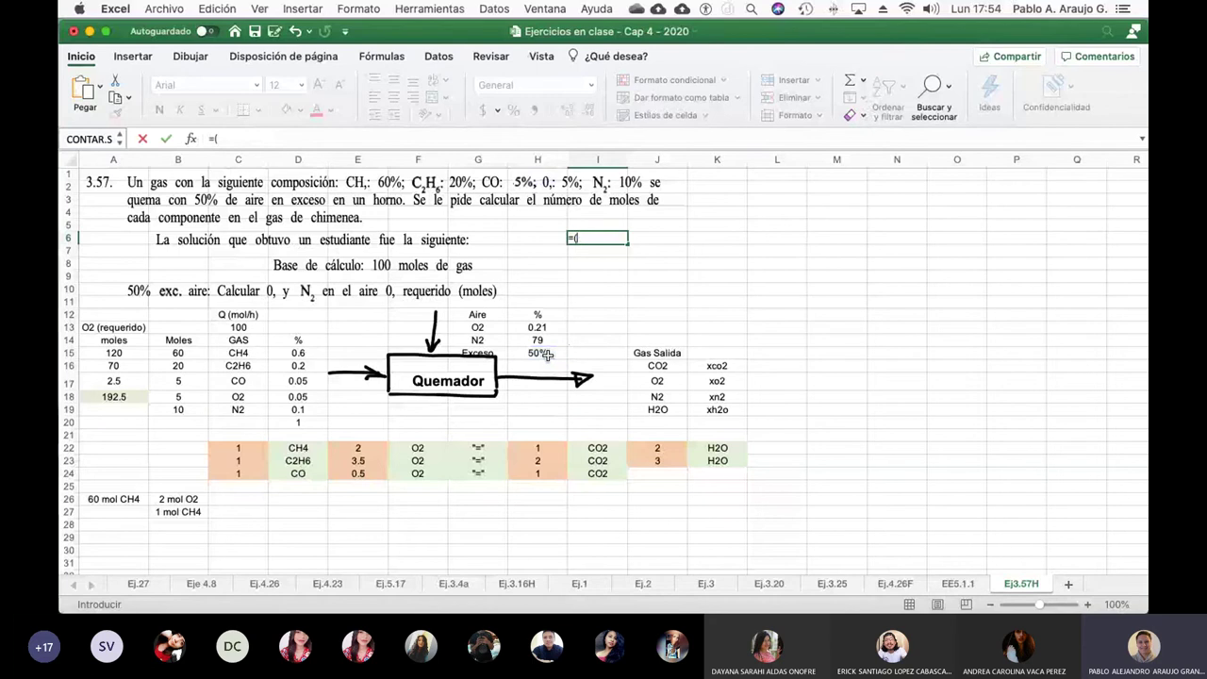
key(Escape)
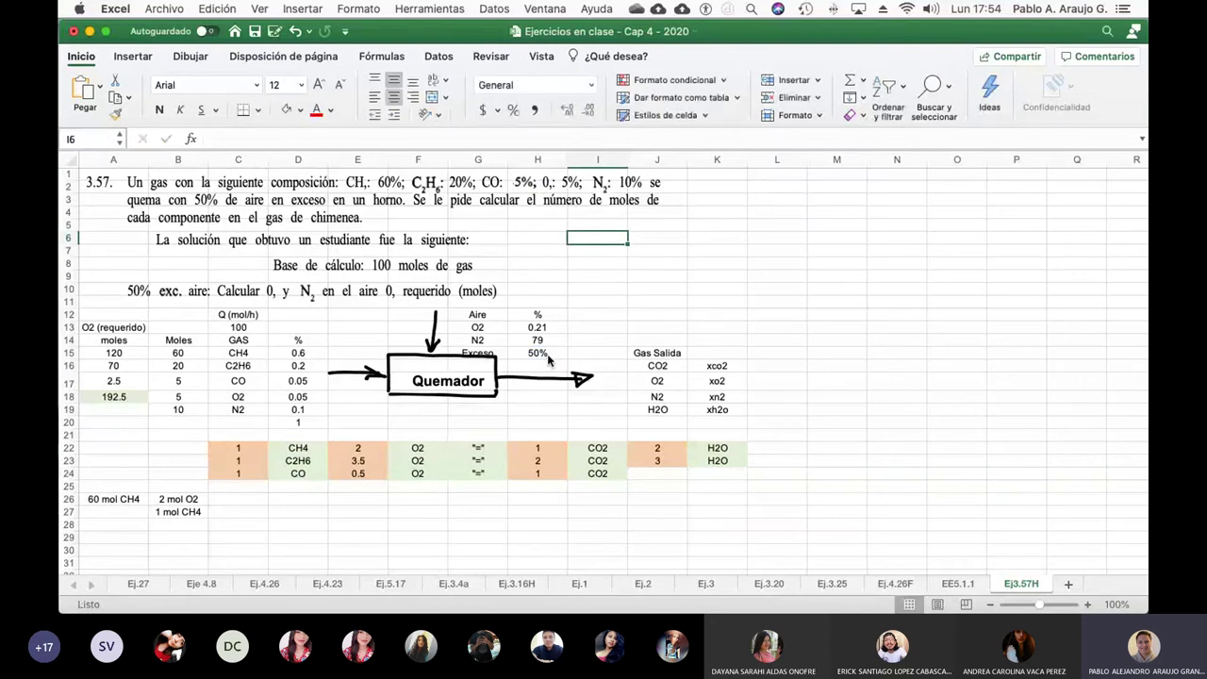
Step: Label cell I6 "O2 (entra)" and calculate the entering O2 in J6 with the formula =A18*(1.5)
text(O2)
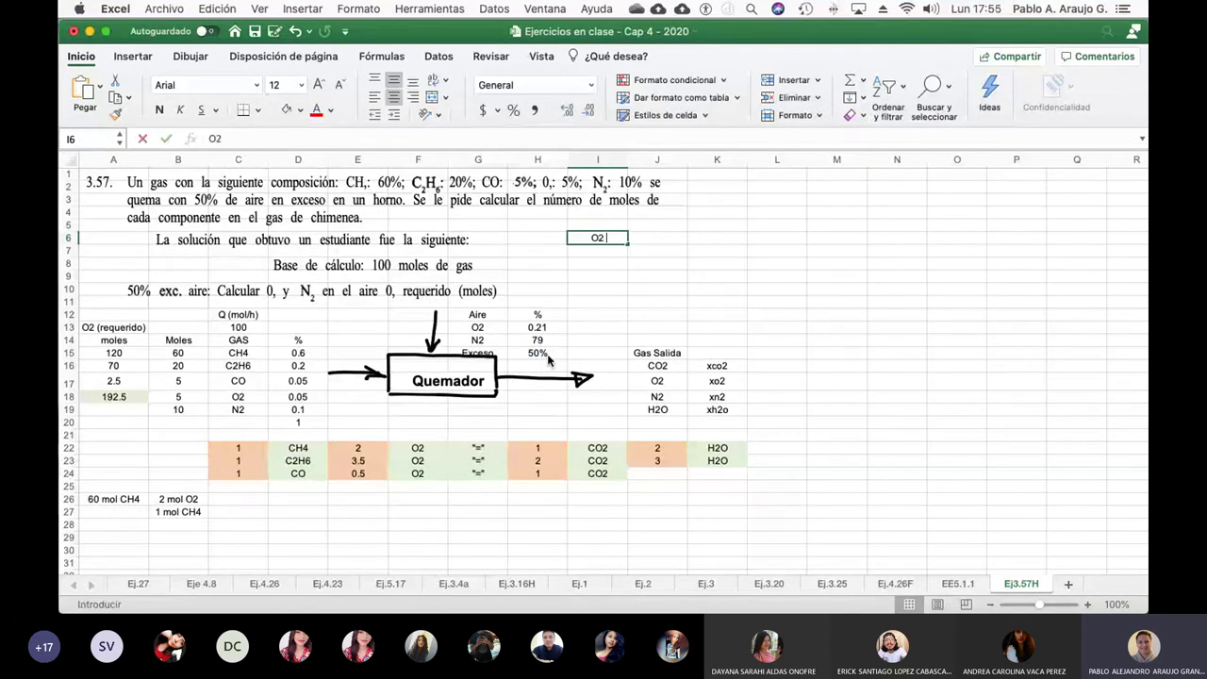
text( (entra))
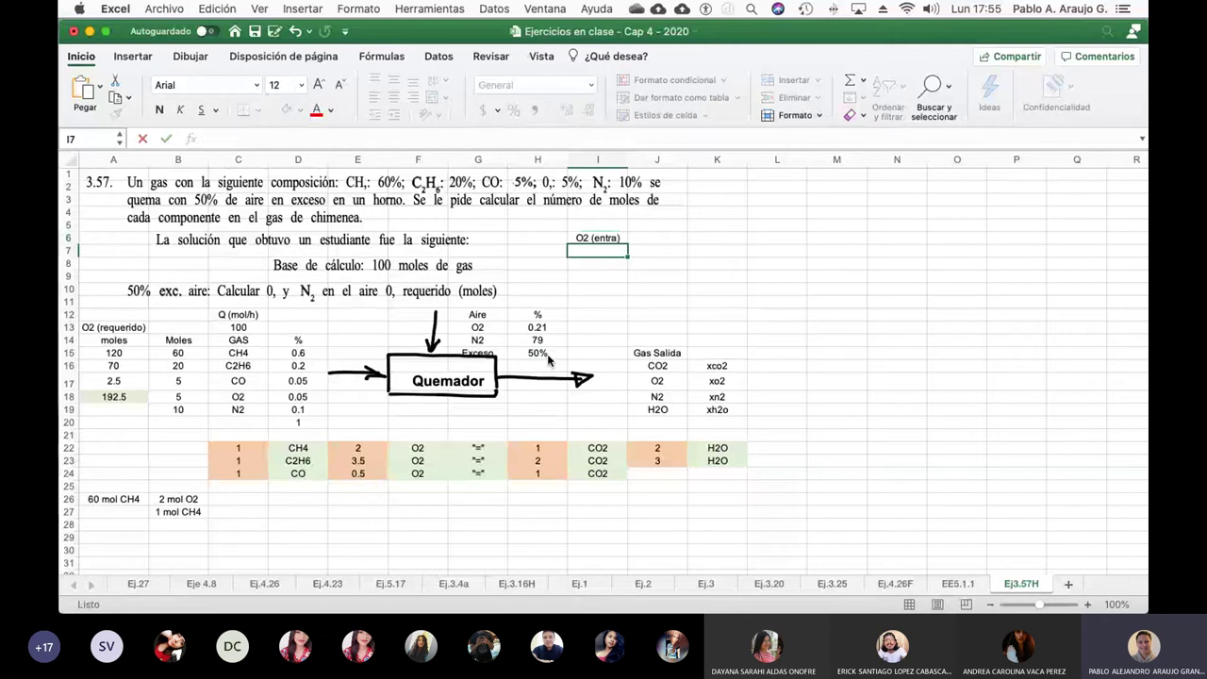
key(Tab)
text(=)
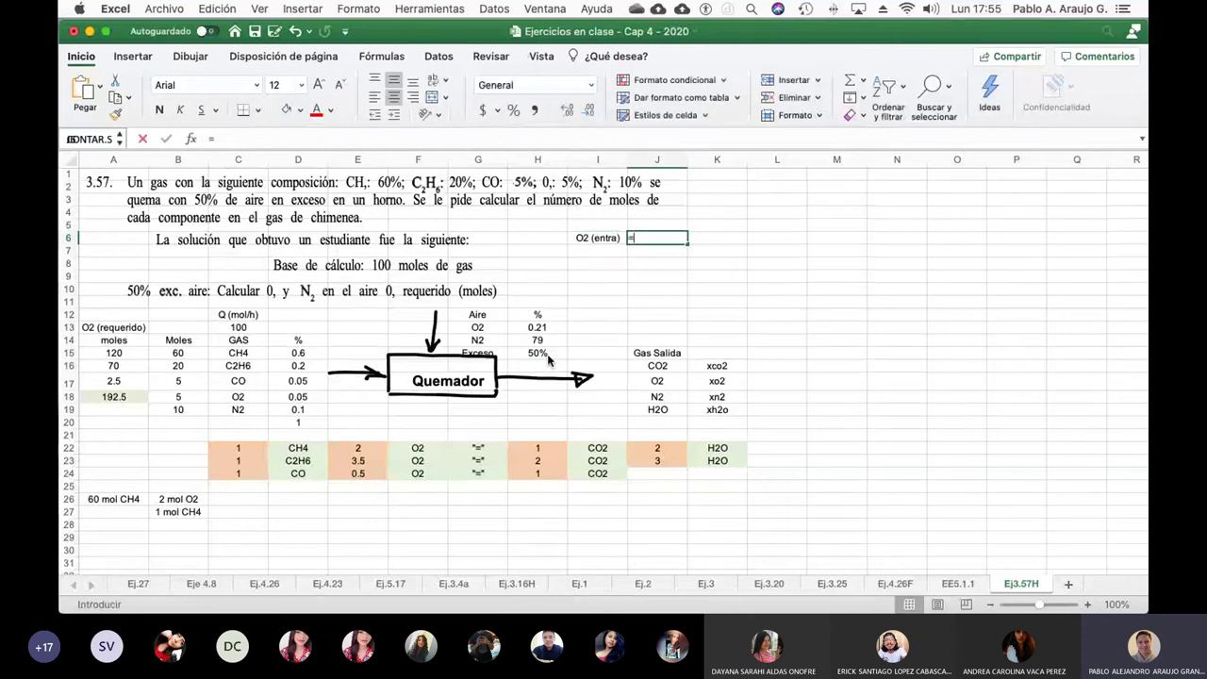
click(110, 396)
text(*()
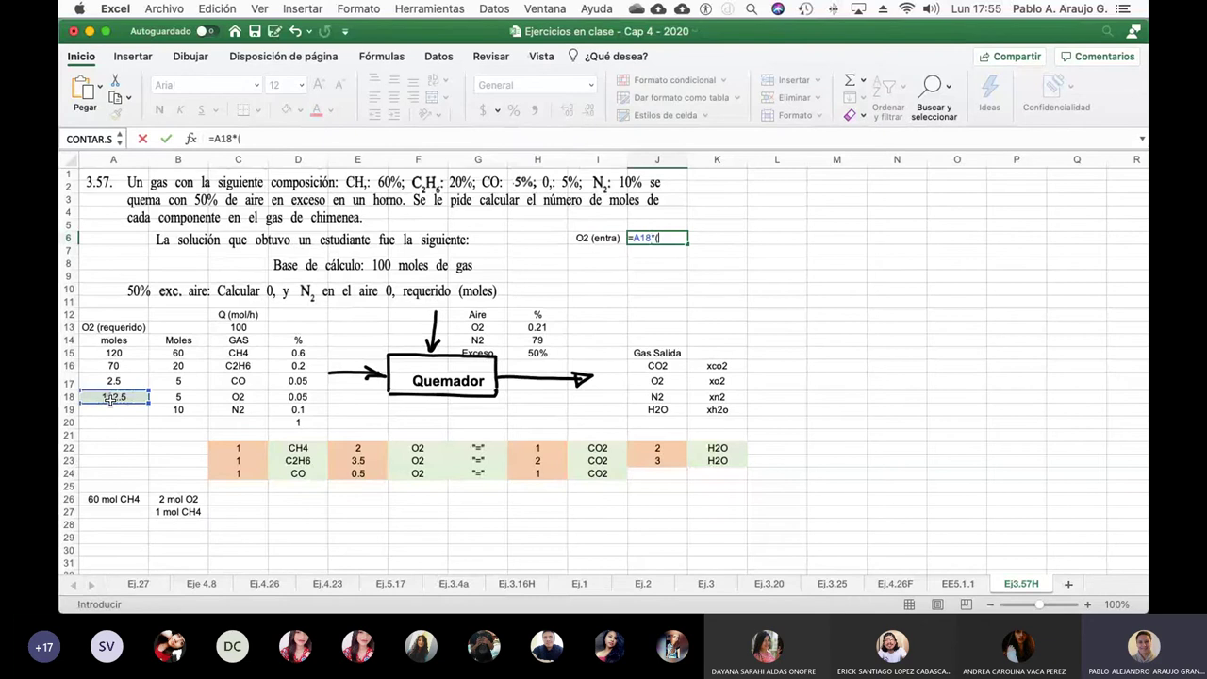
text(1.5))
key(Return)
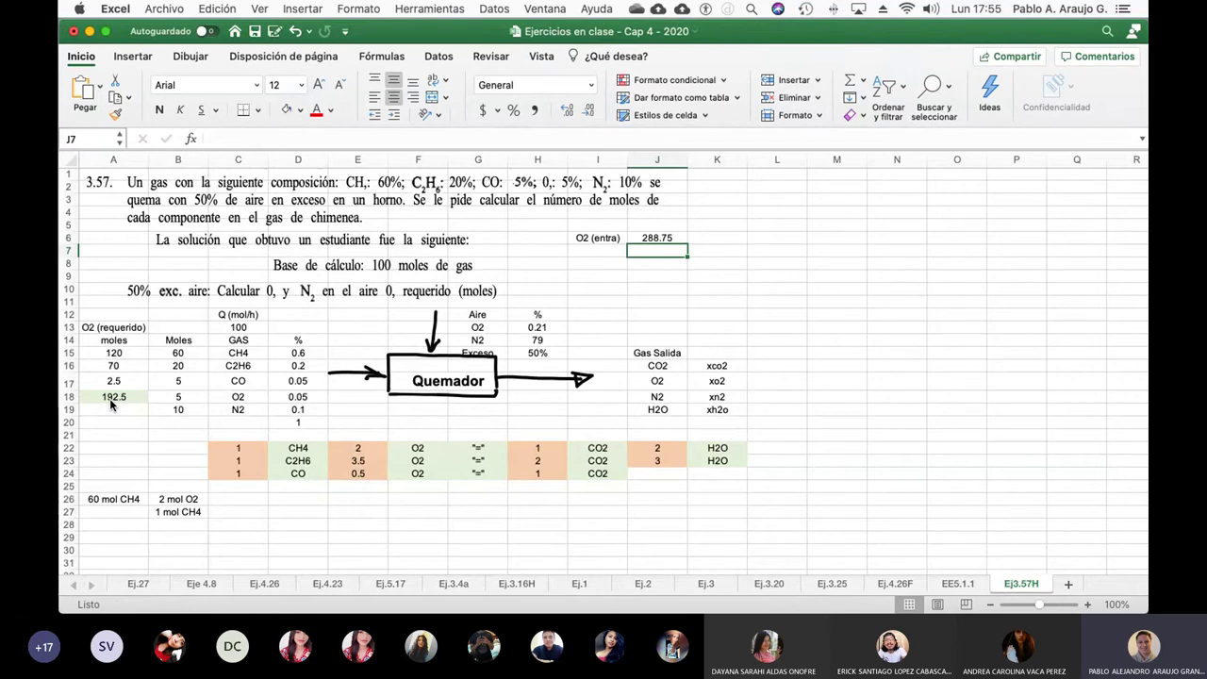
Step: Enter the unit "moles" in cell K6 beside the entering O2 amount
key(Right)
key(Up)
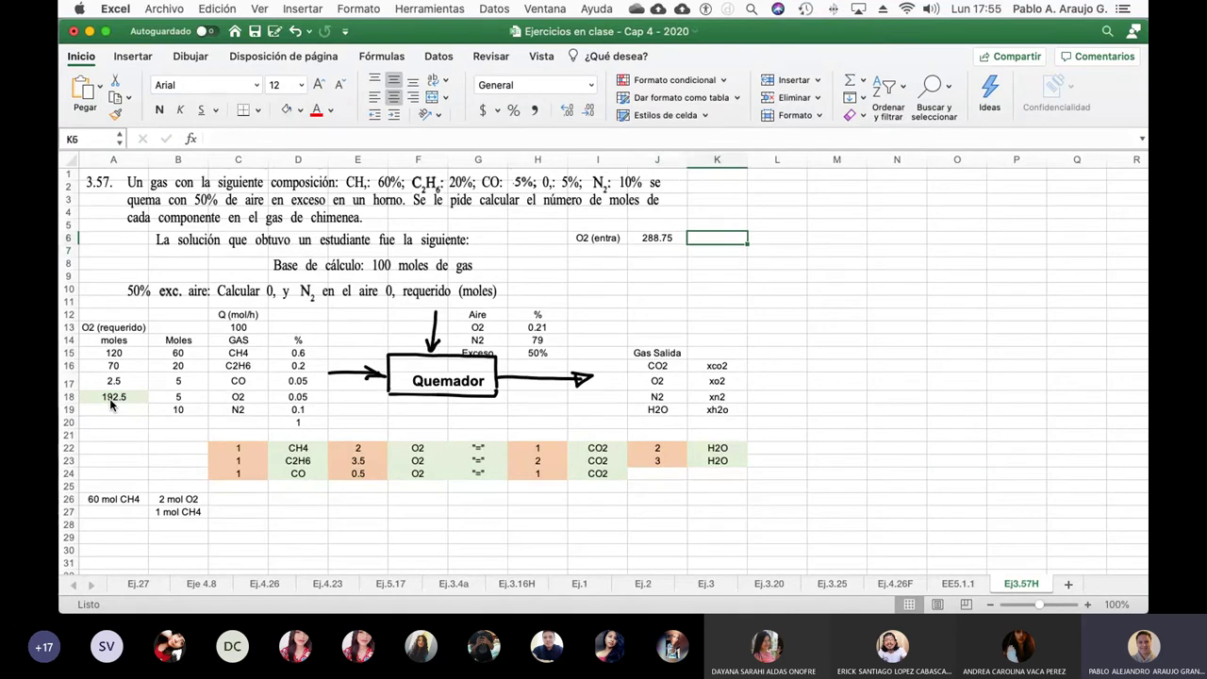
text(moles)
key(Return)
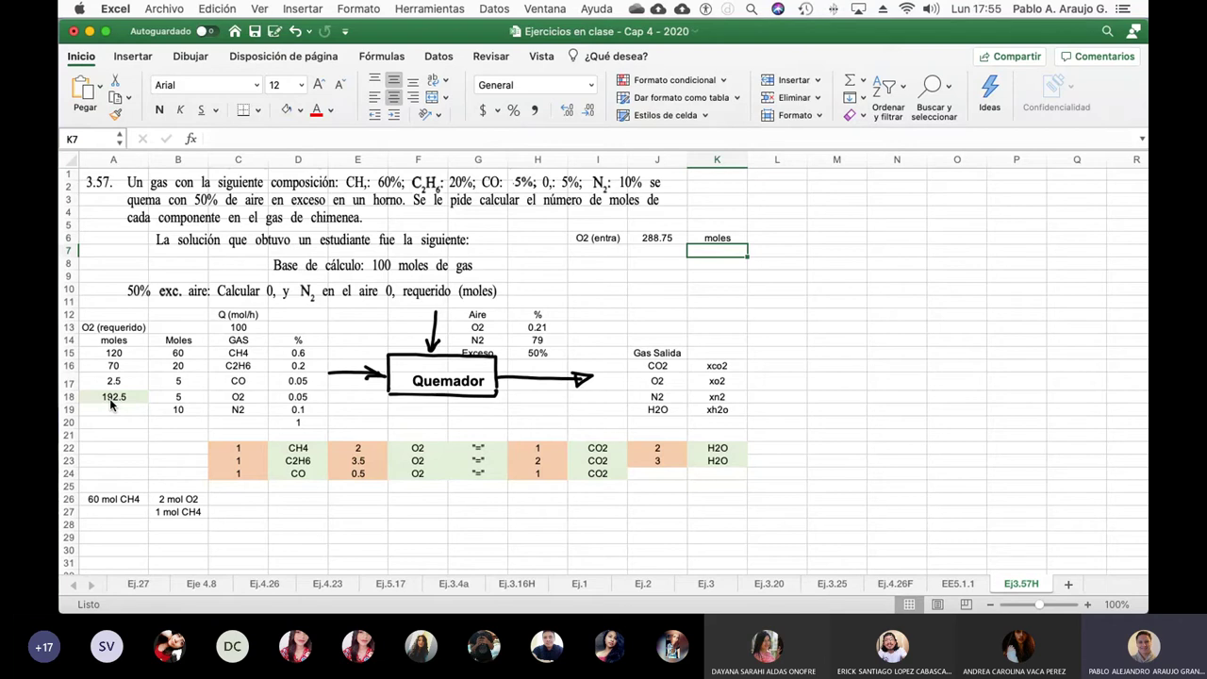
Step: Label cell I7 "Aire (entra)" for the entering air
key(Left)
key(Left)
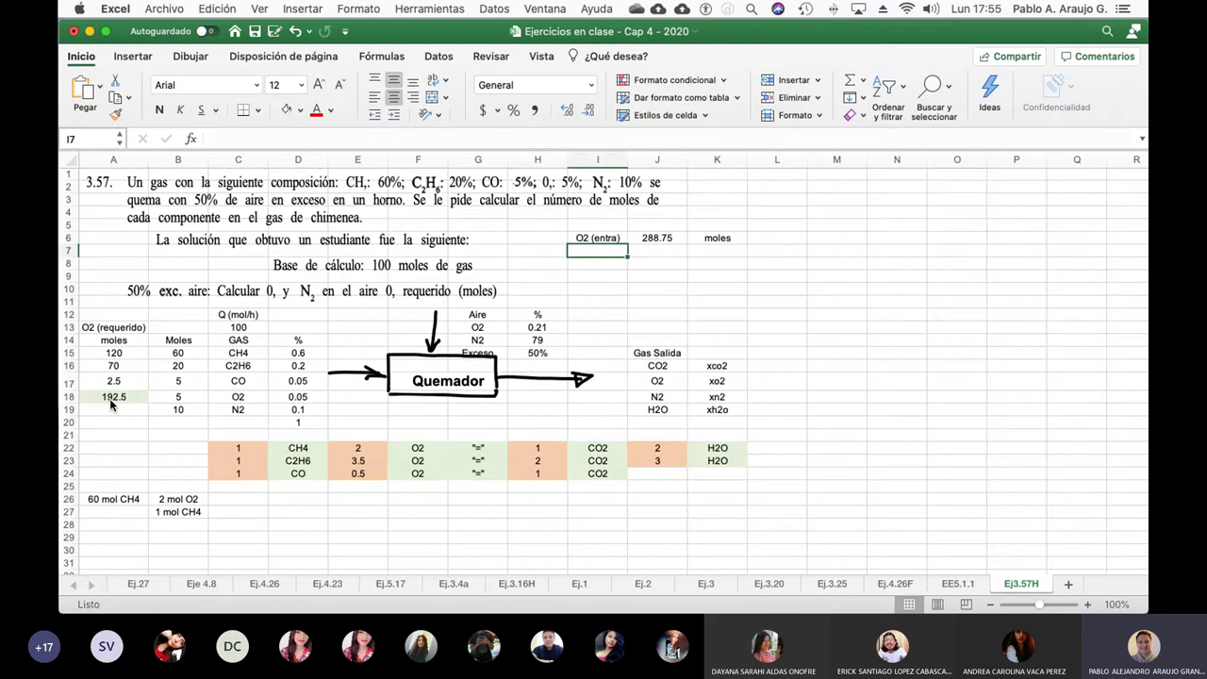
text(Aire )
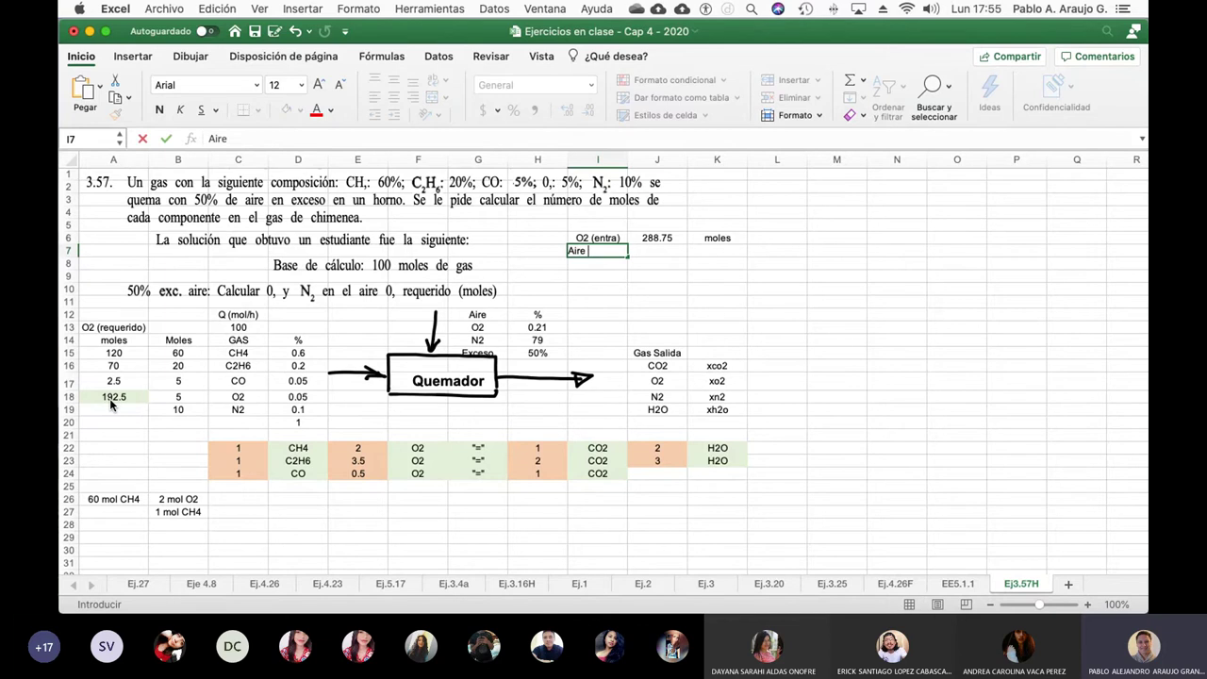
text((entra))
key(Return)
Step: Calculate the entering air moles in cell J7 from the entering O2 with the formula =J6*100/21
key(Up)
key(Right)
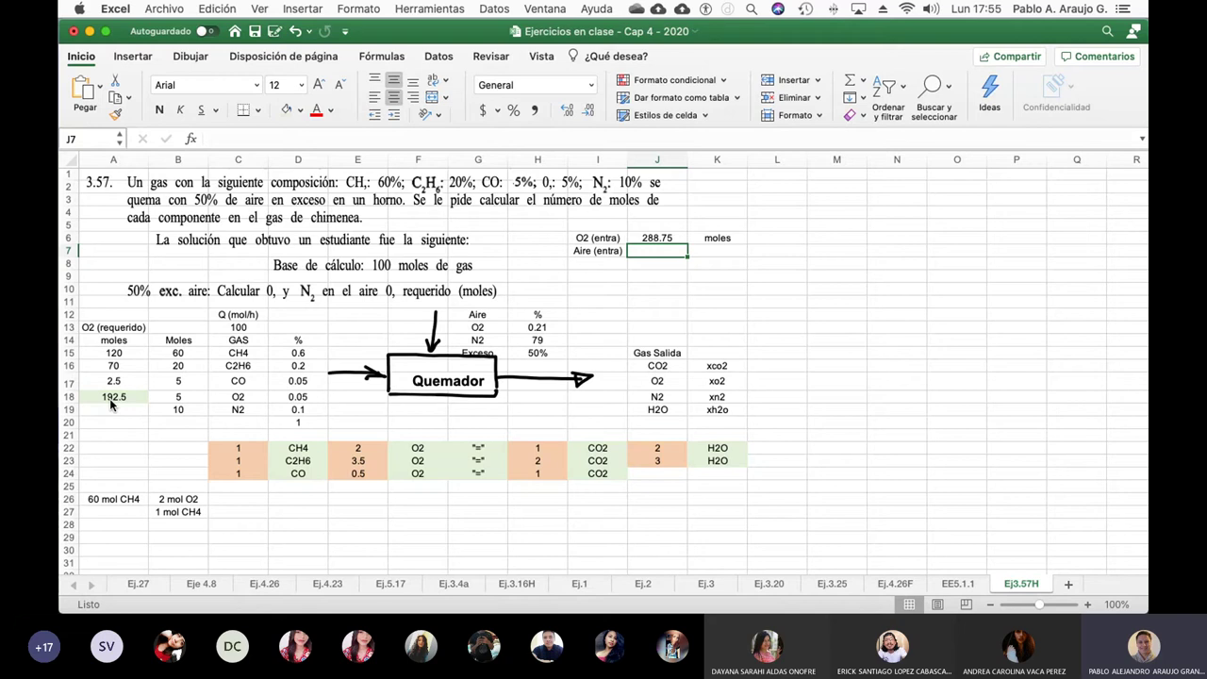
text(=)
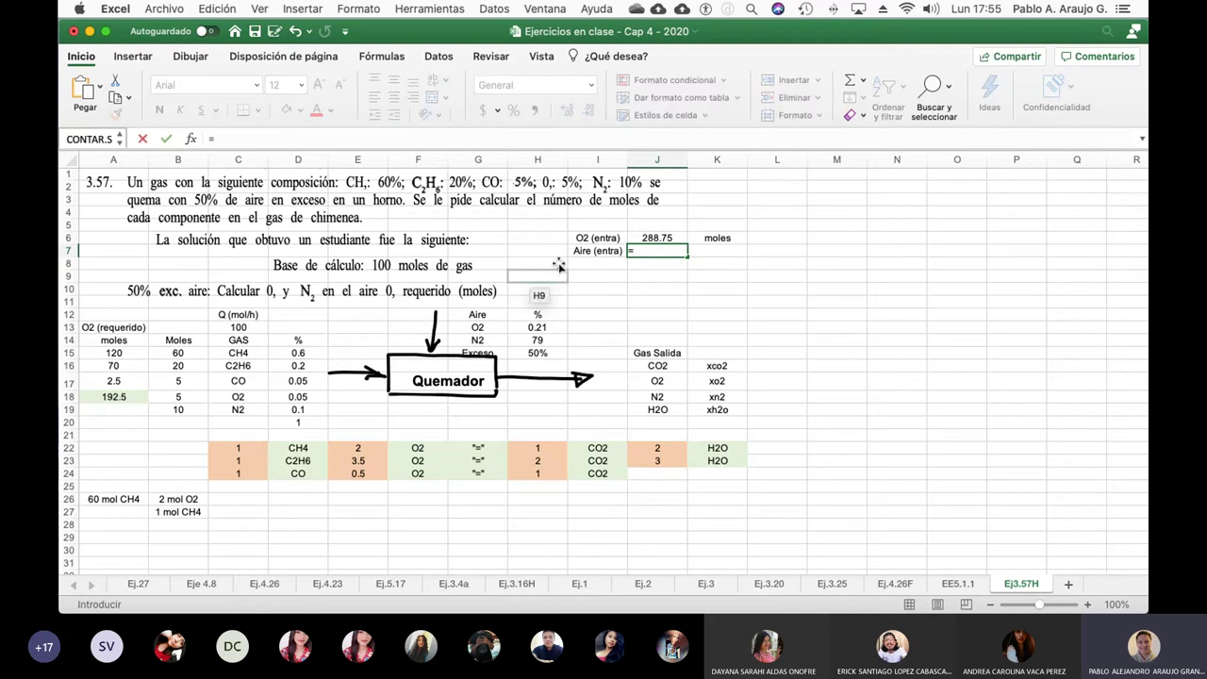
click(655, 244)
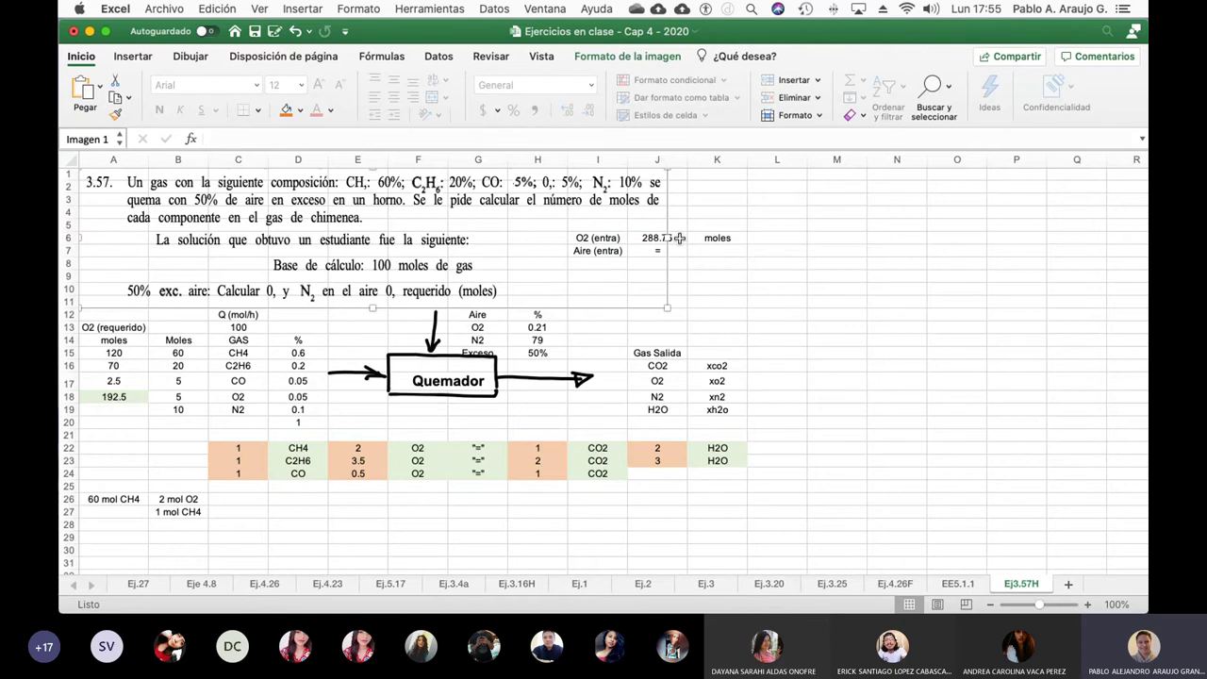
click(679, 239)
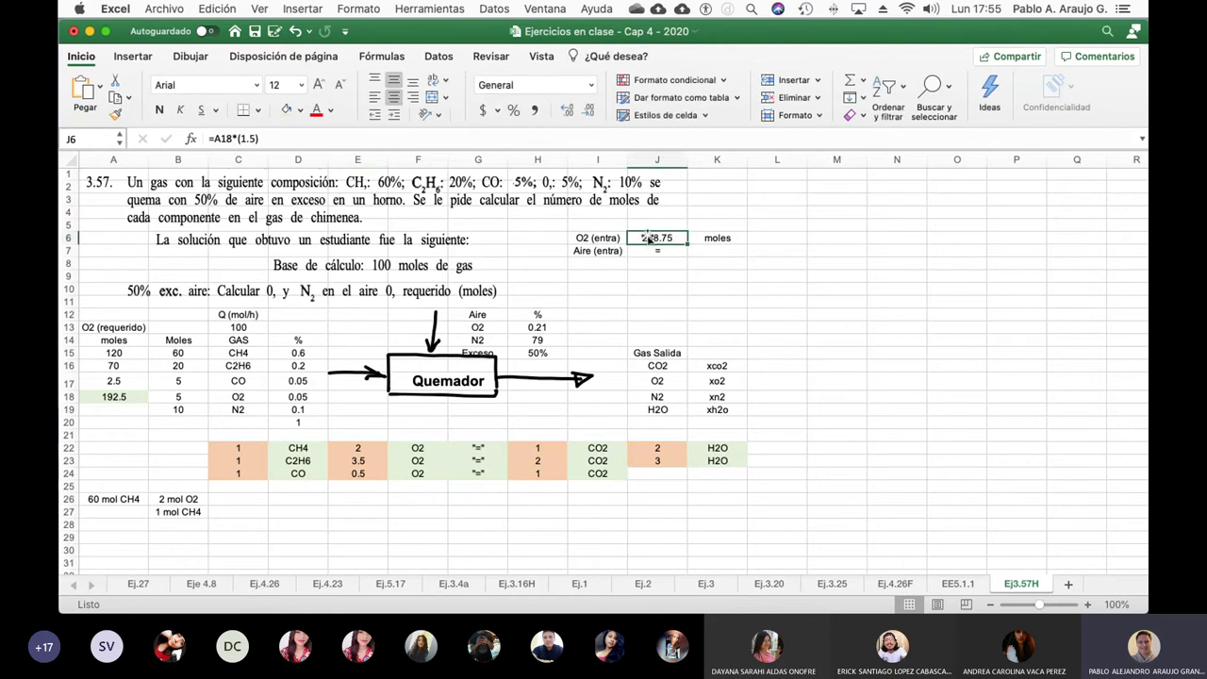
click(684, 249)
text(=)
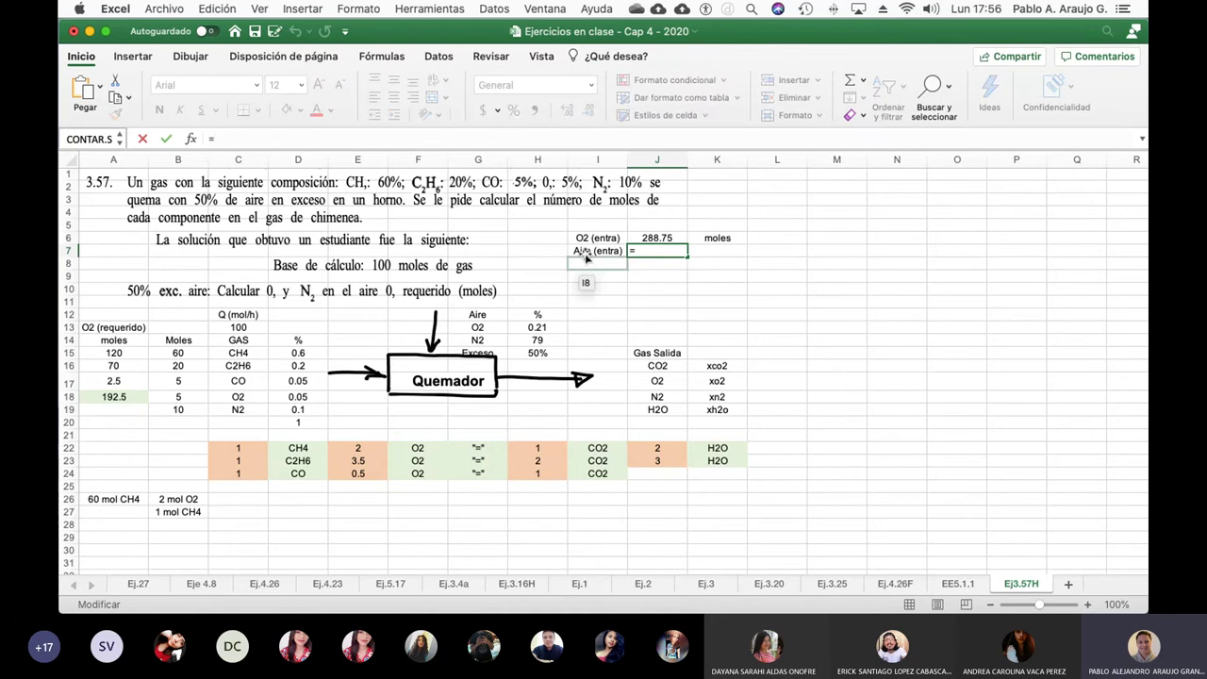
click(678, 238)
text(*)
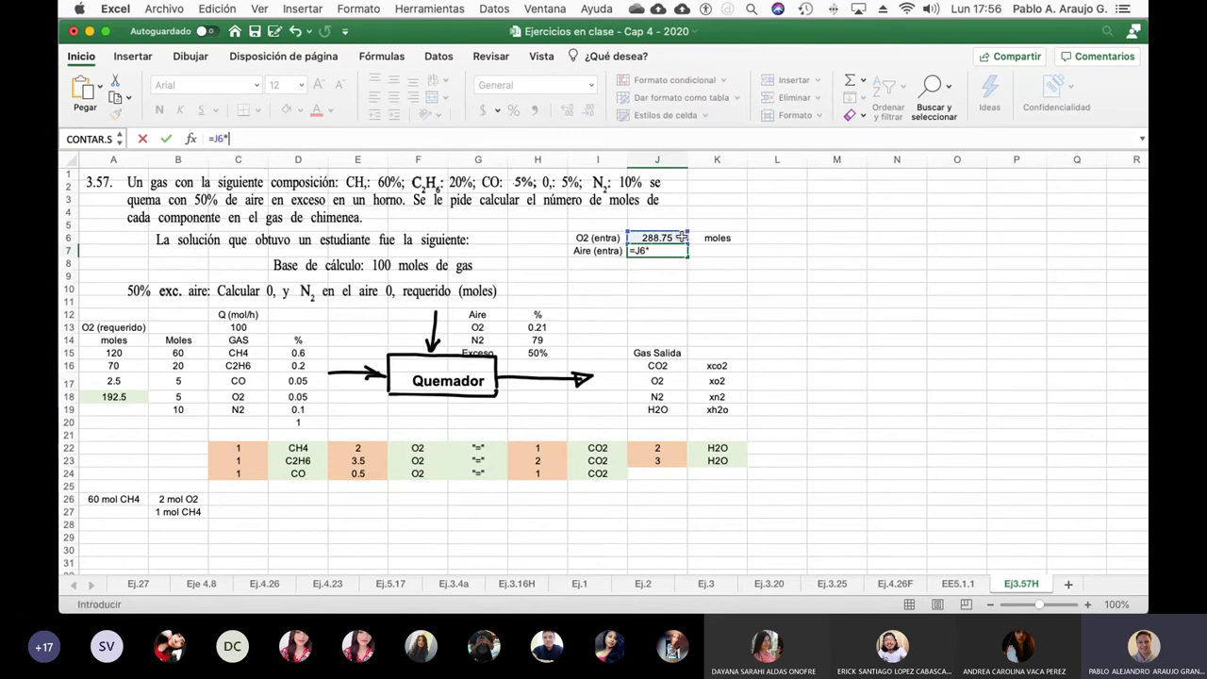
text(100/21)
key(Return)
Step: Enter the unit "moles" in cell K7 beside the entering air amount
key(Up)
key(Right)
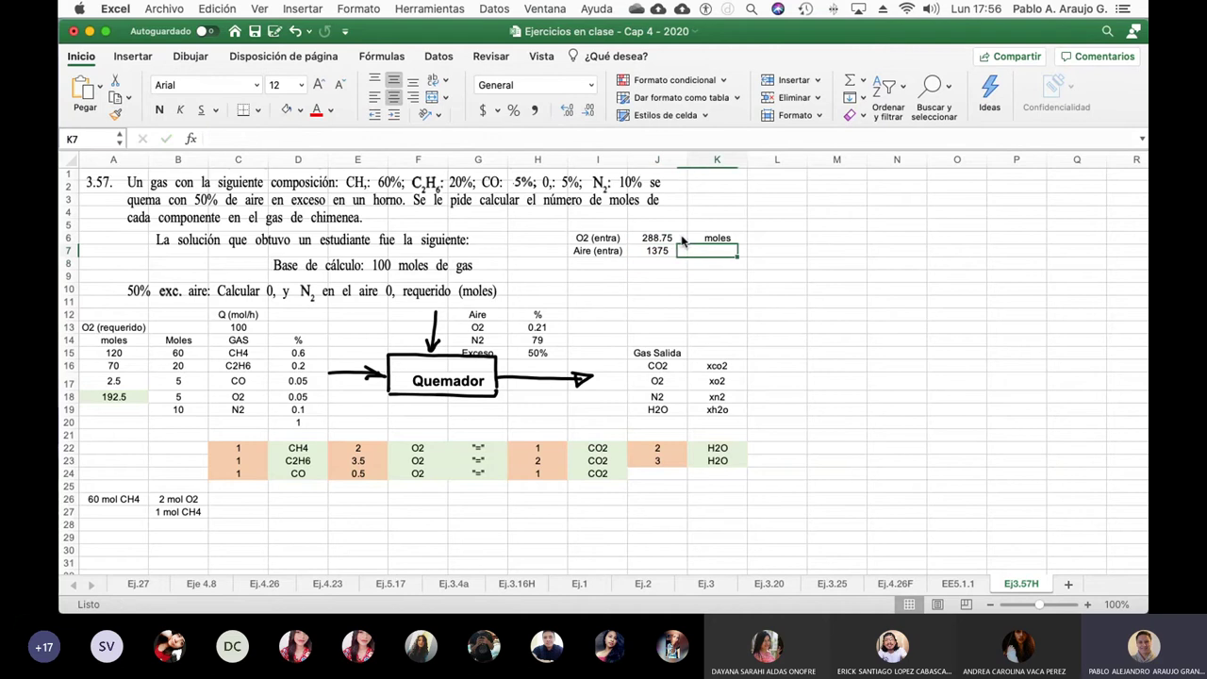
text(moles)
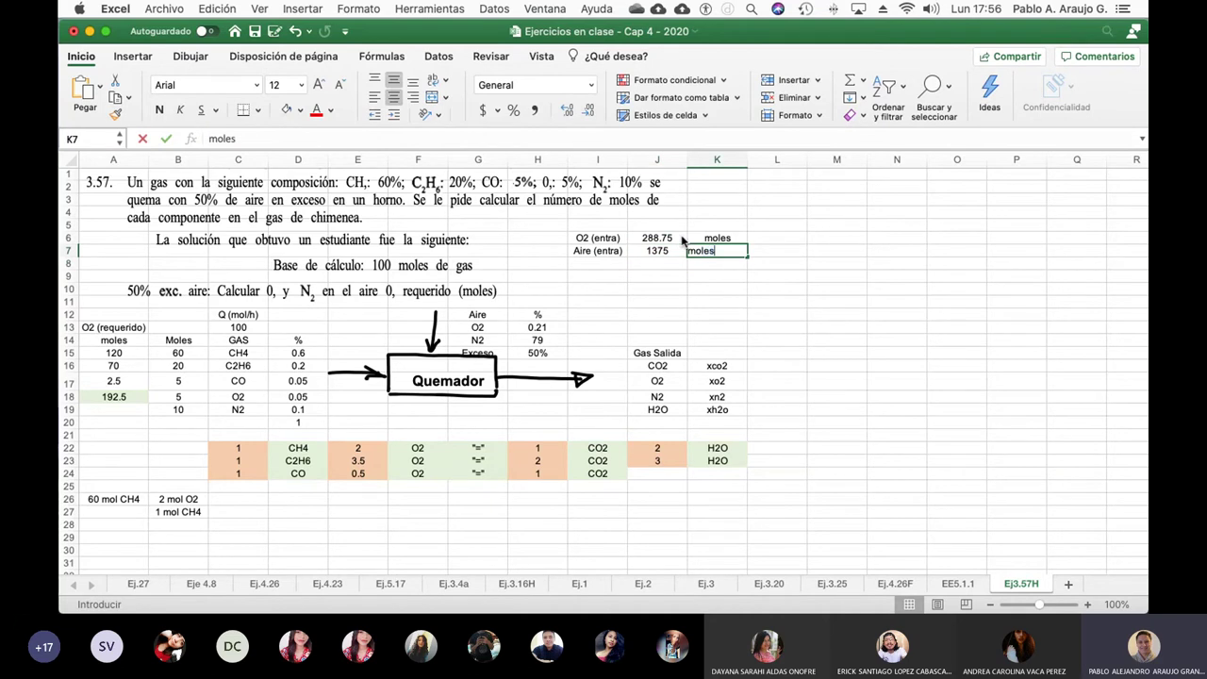
key(Return)
Step: Label cell I8 "N2 (entra)" for the entering nitrogen
key(Left)
key(Left)
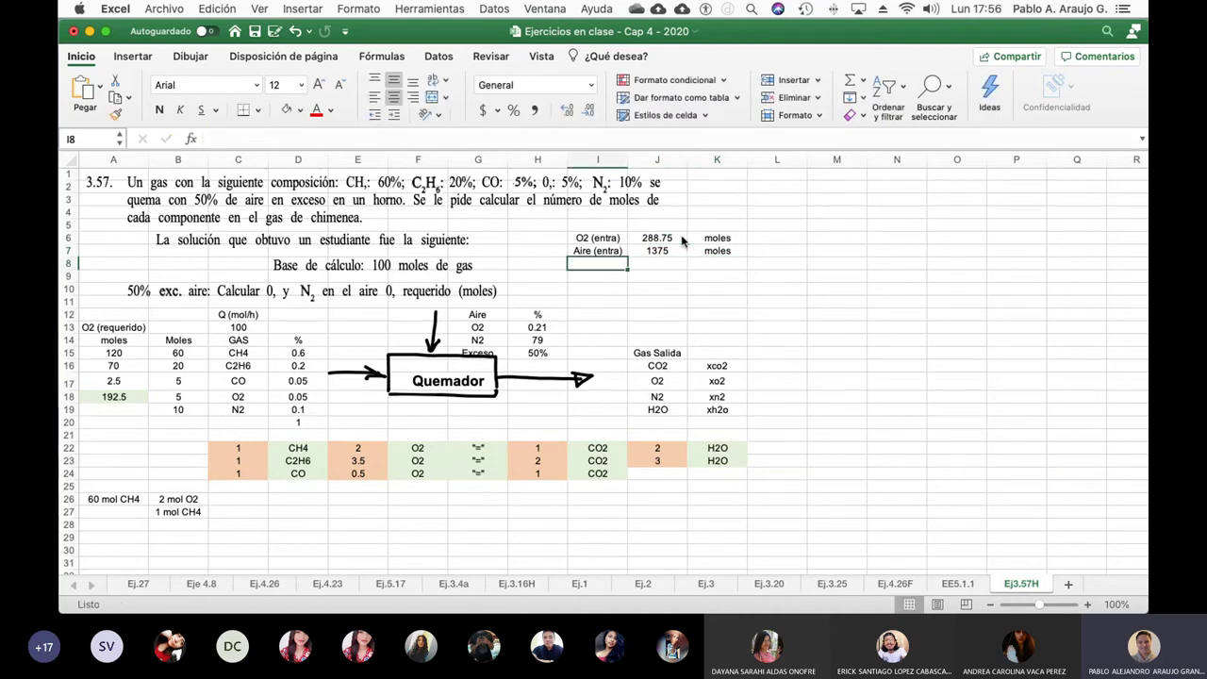
text(N2 )
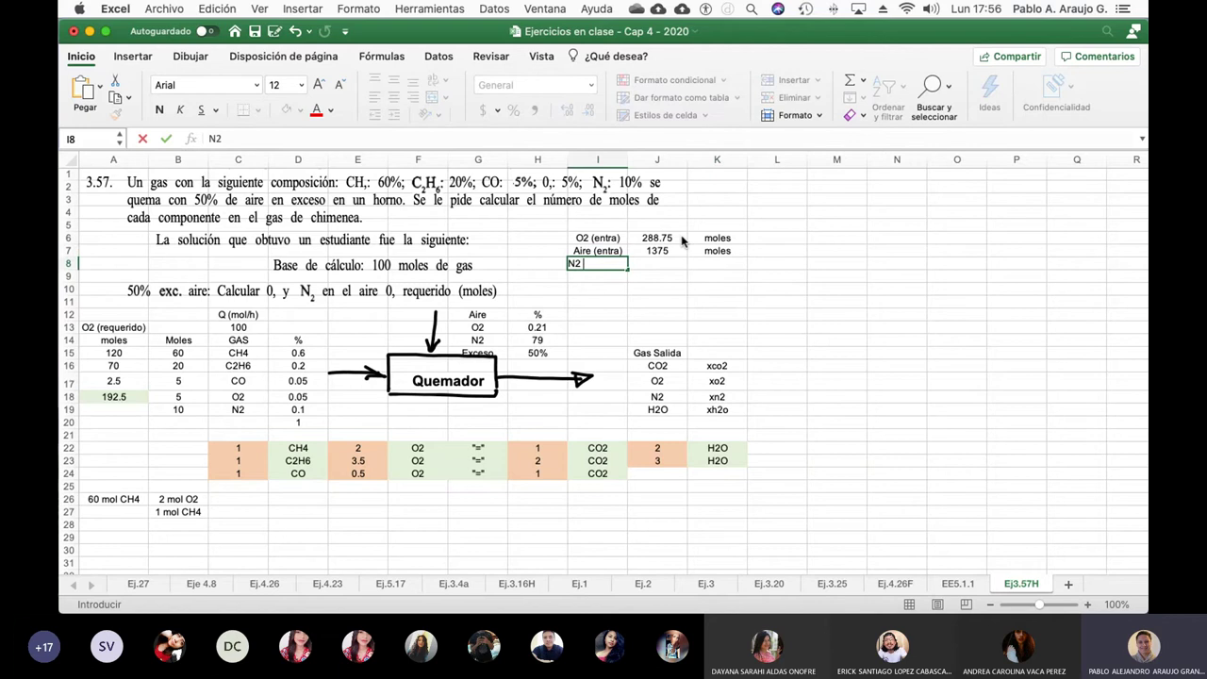
text((entra))
key(Return)
Step: Calculate the entering N2 in cell J8 by subtracting the entering O2 from the entering air with =J7-J6
key(Up)
key(Right)
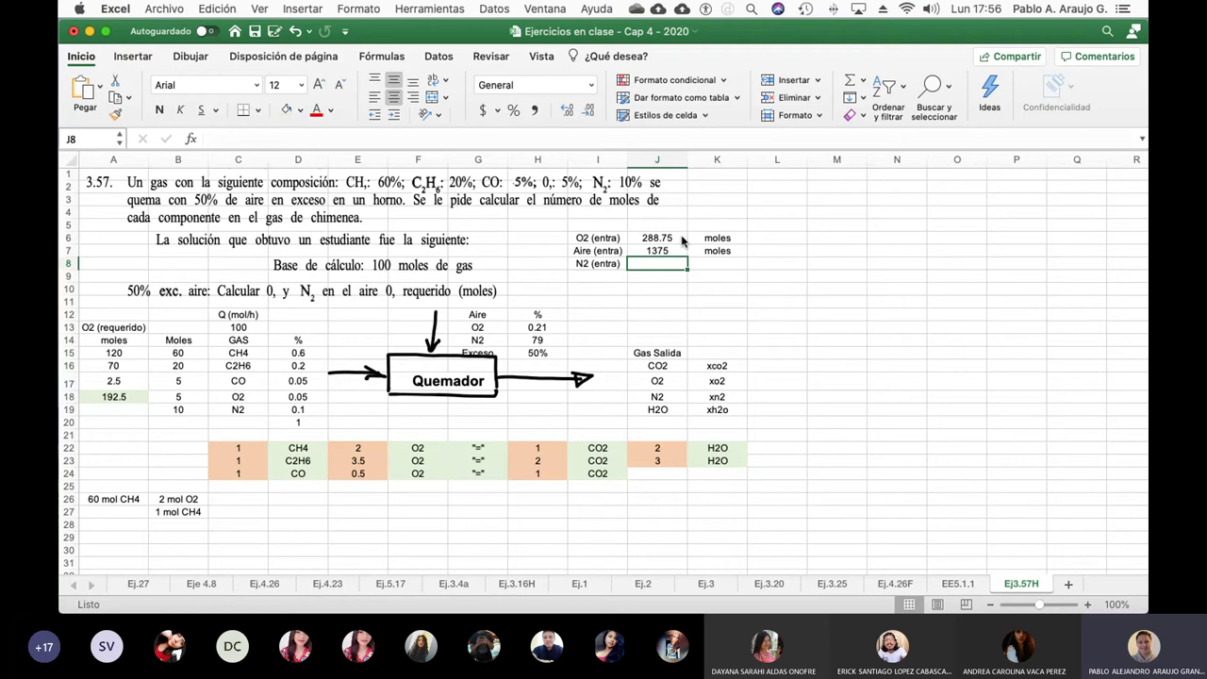
text(=)
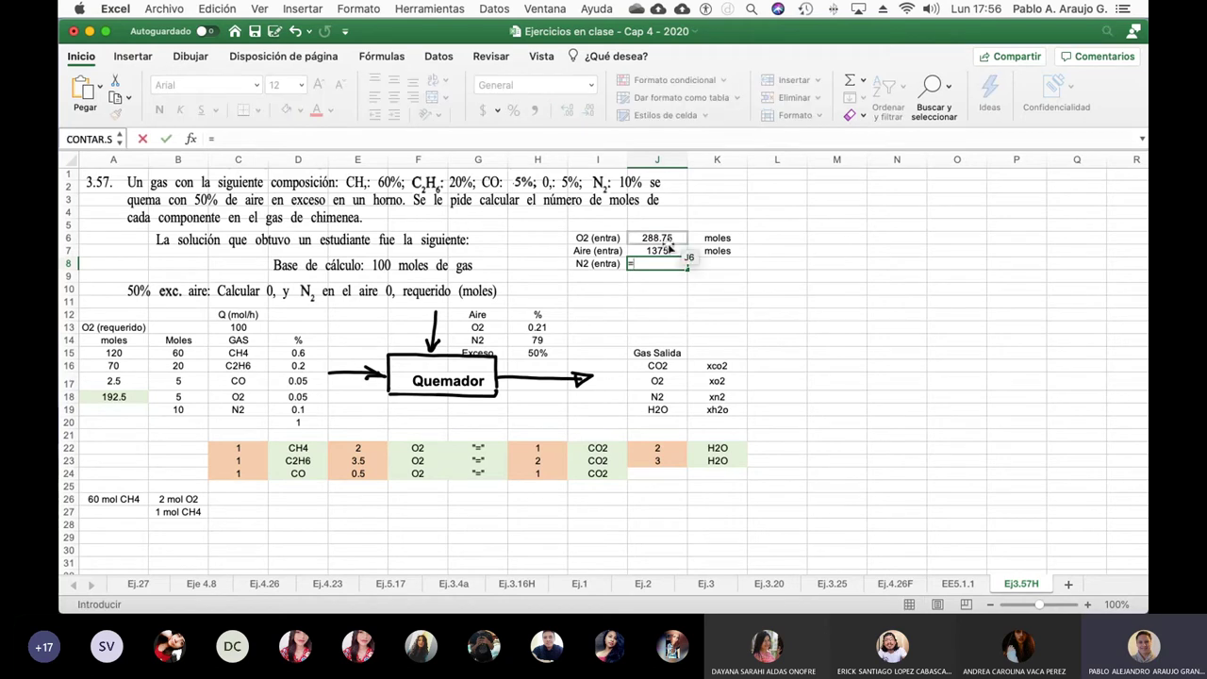
click(665, 251)
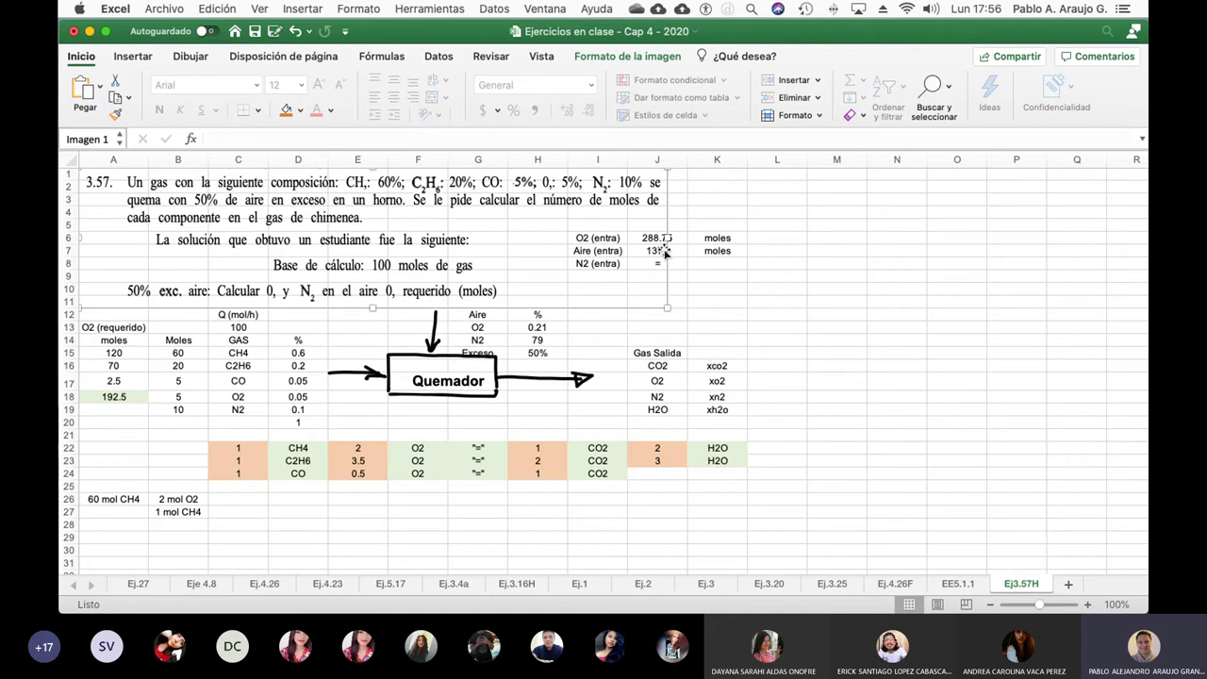
click(679, 265)
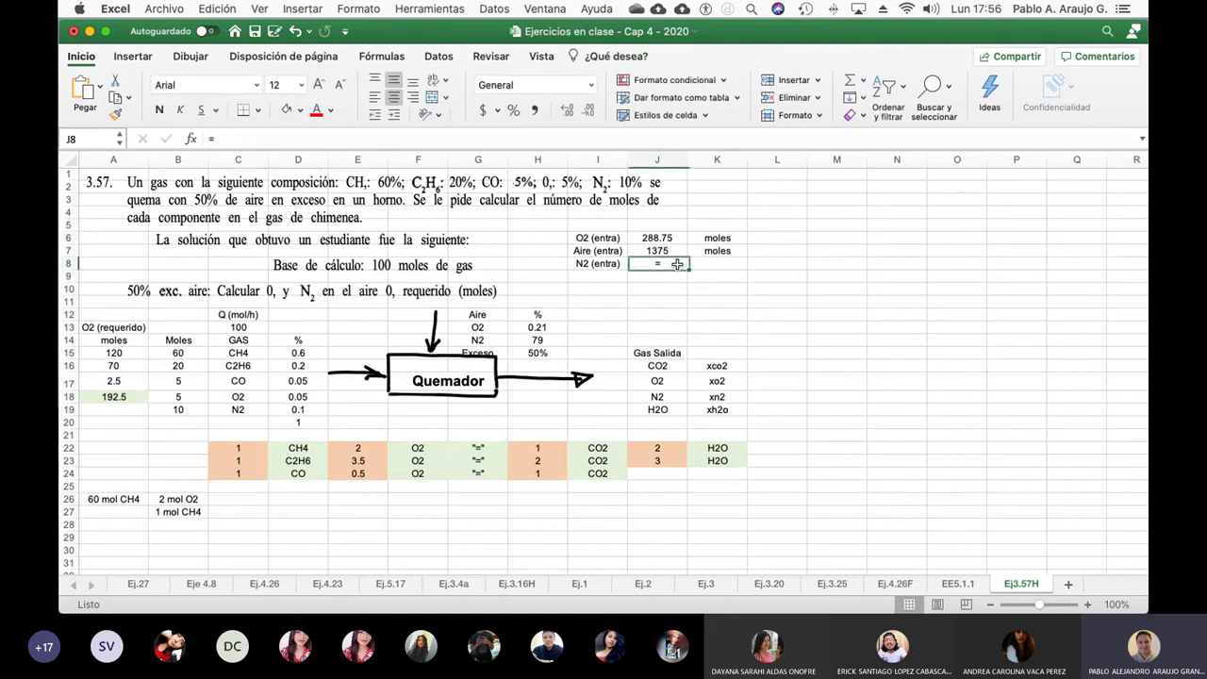
click(243, 140)
click(677, 250)
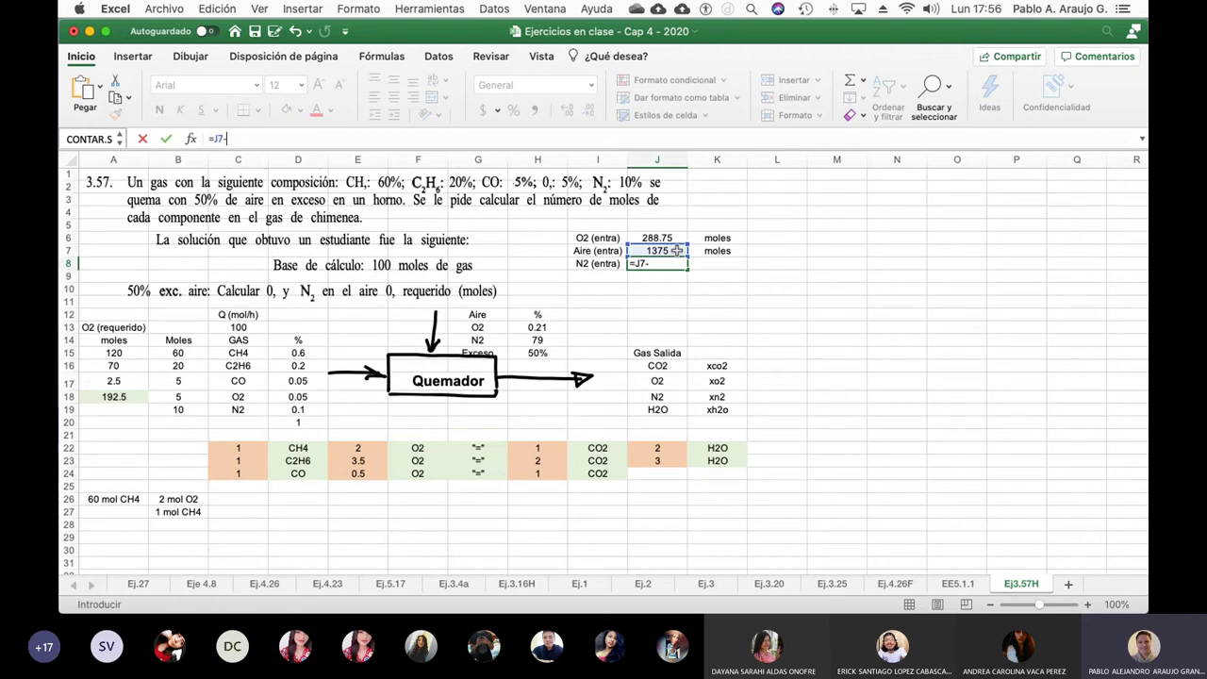
text(-)
click(678, 238)
key(Return)
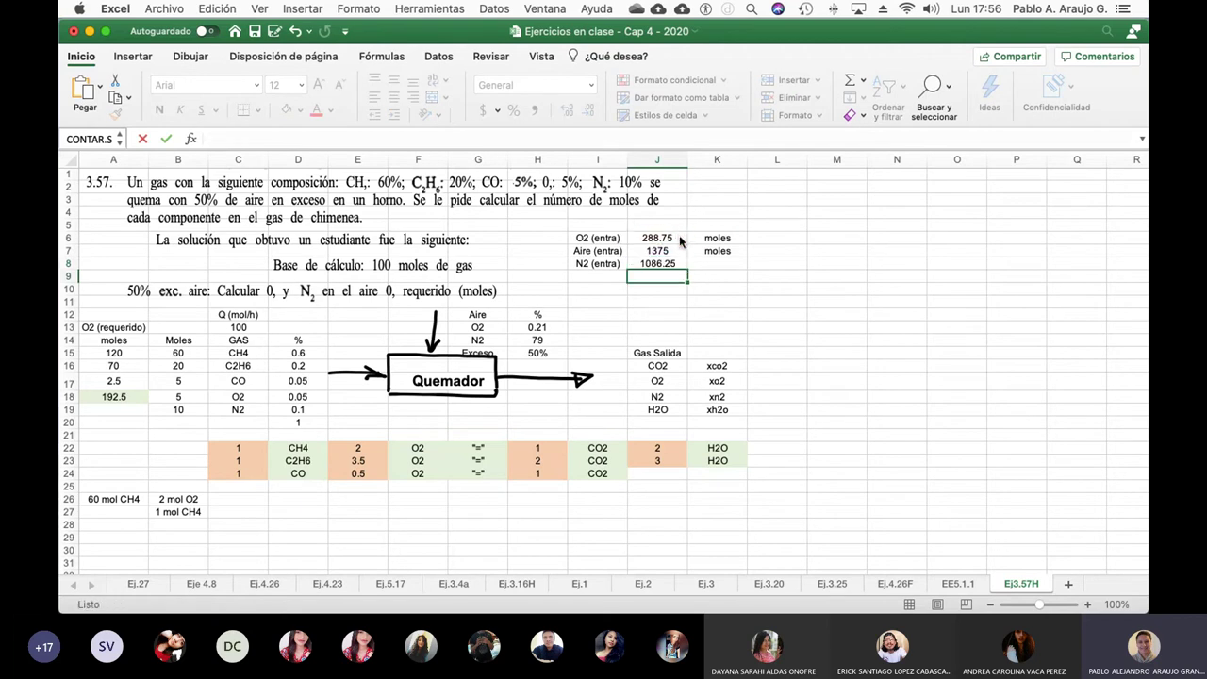
Step: Enter the unit "moles" in cell K8 beside the entering N2 amount
key(Right)
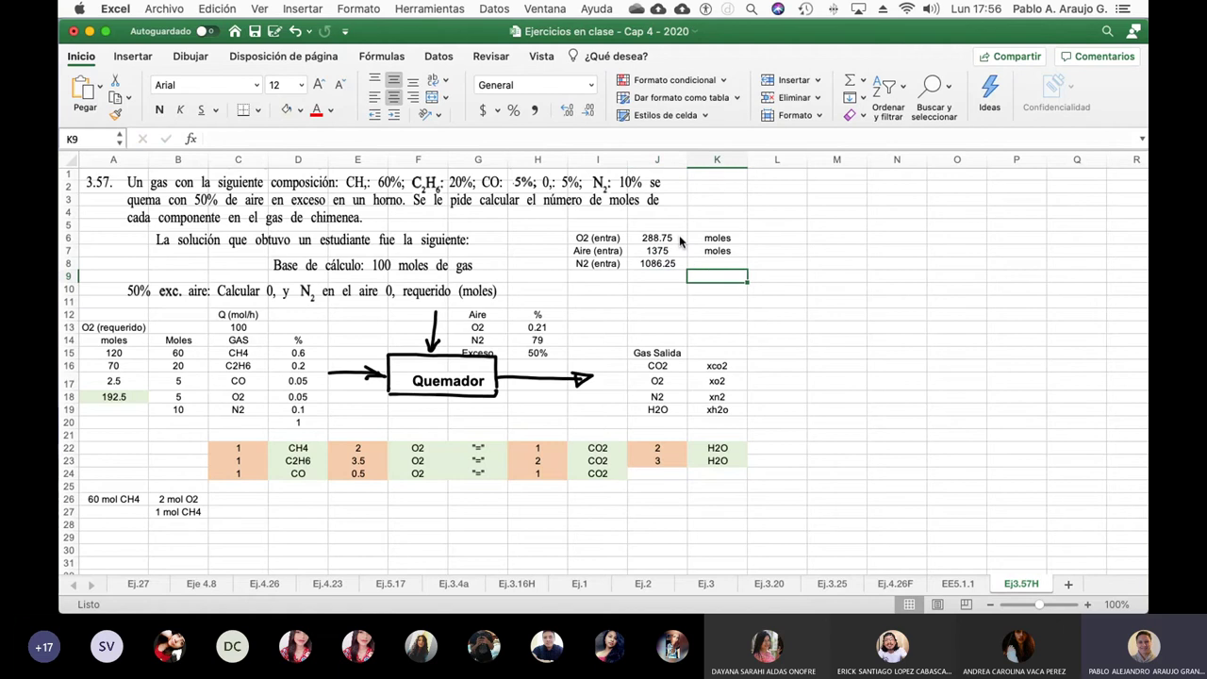
key(Up)
text(m)
key(Return)
key(Right)
key(Up)
key(Up)
key(Up)
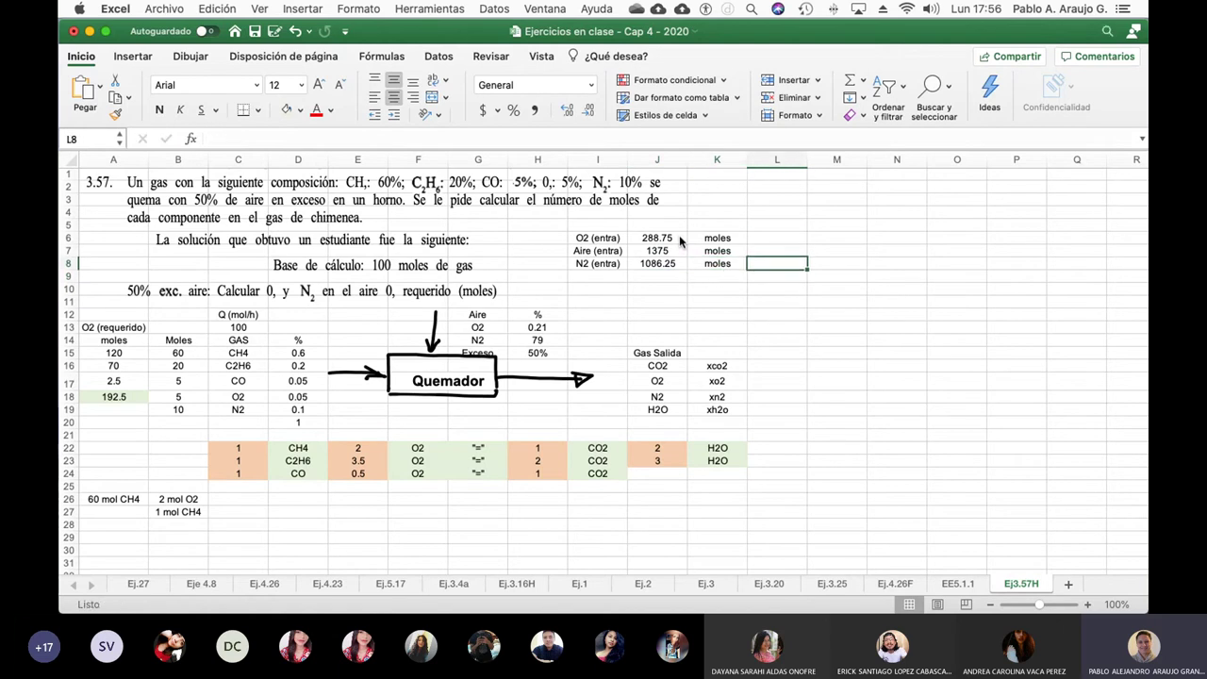
Step: Calculate the O2 mole fraction of the entering air in cell L6 with =(J6/J7)
text(=)
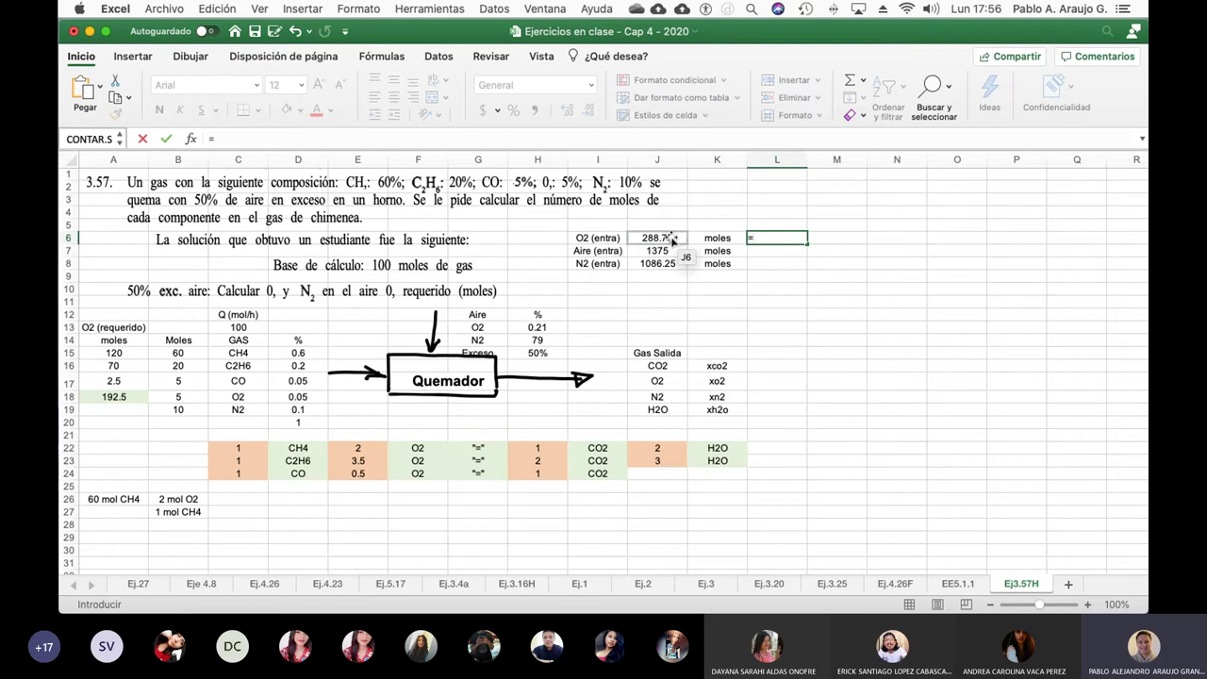
click(665, 238)
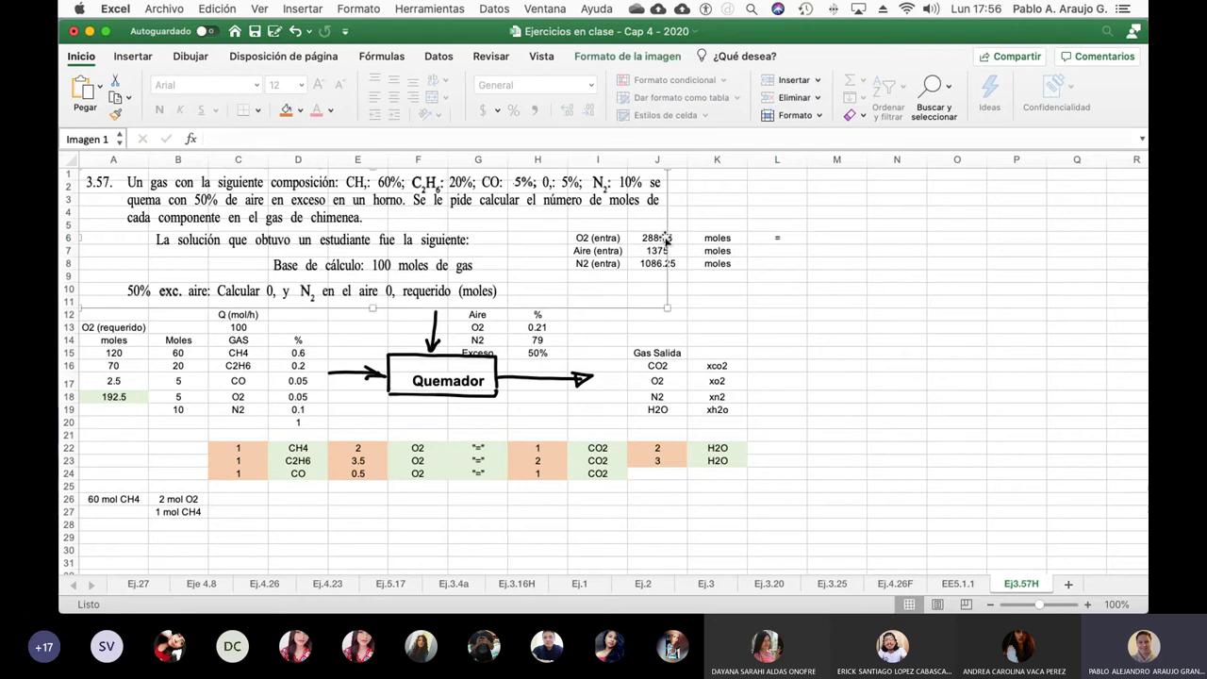
click(777, 237)
text(=)
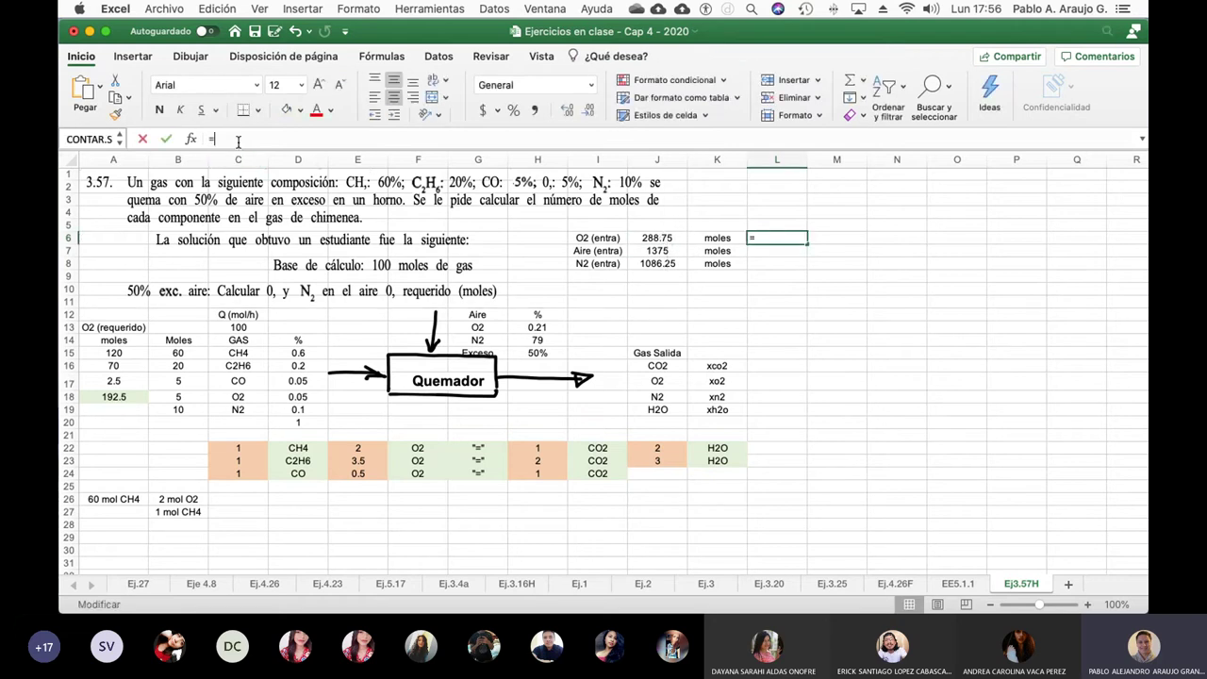
text(()
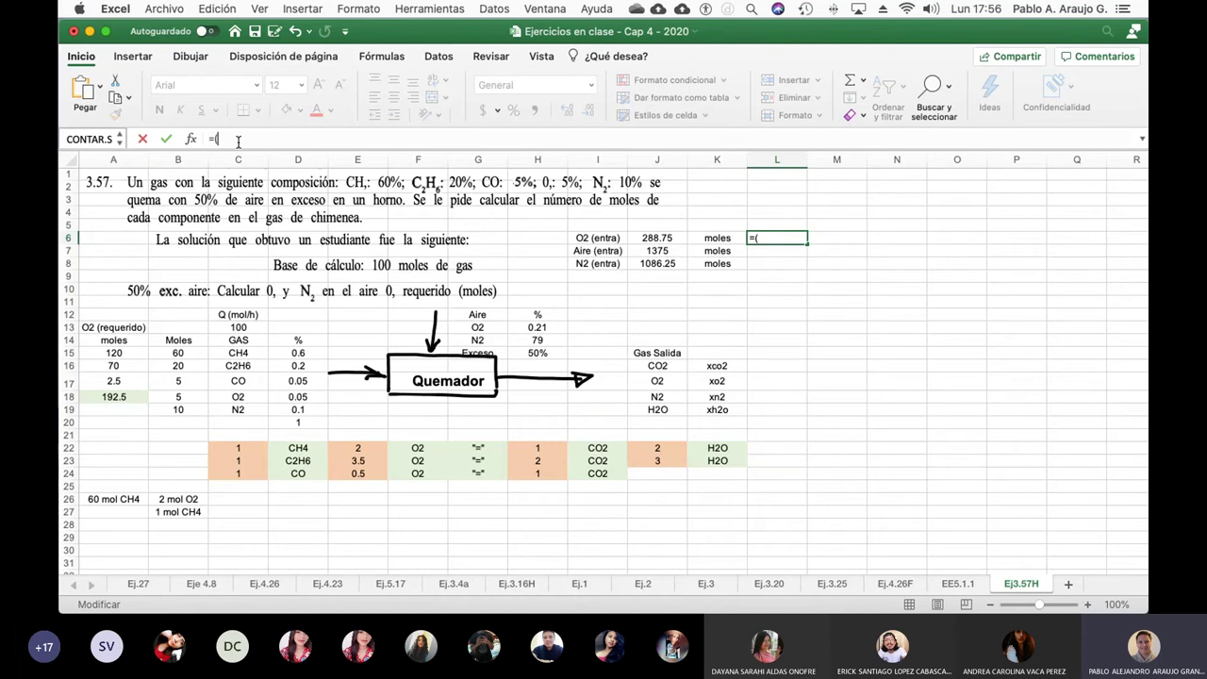
click(680, 236)
text(/)
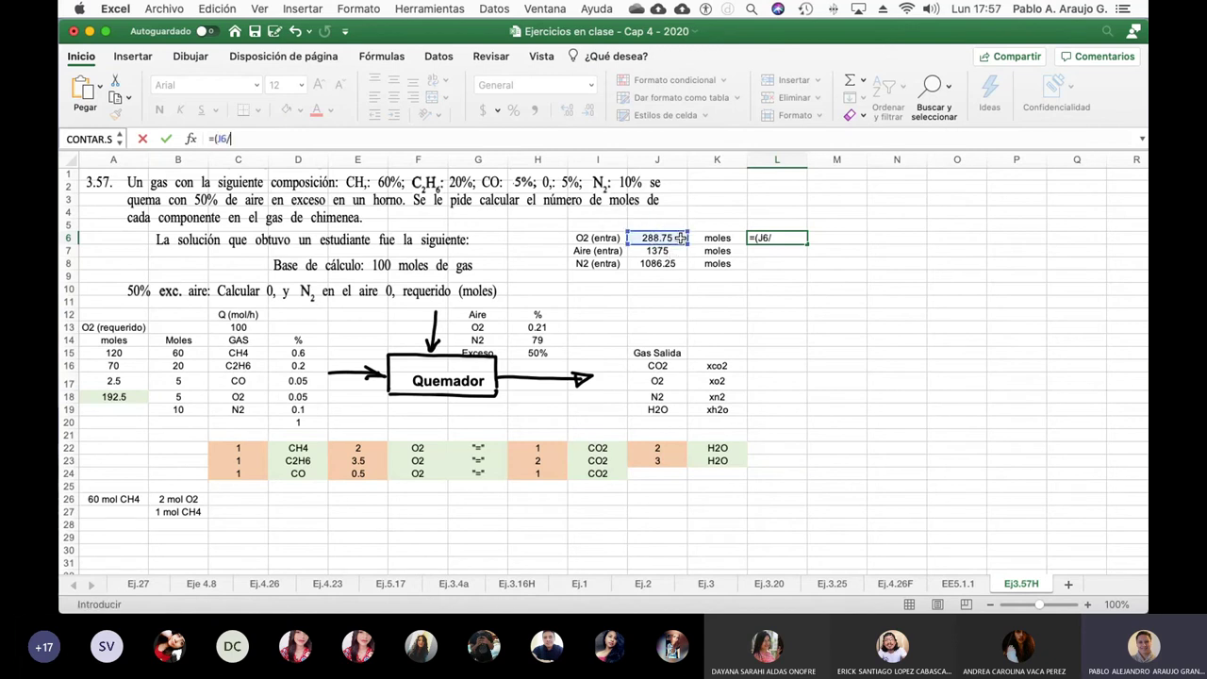
click(680, 249)
text())
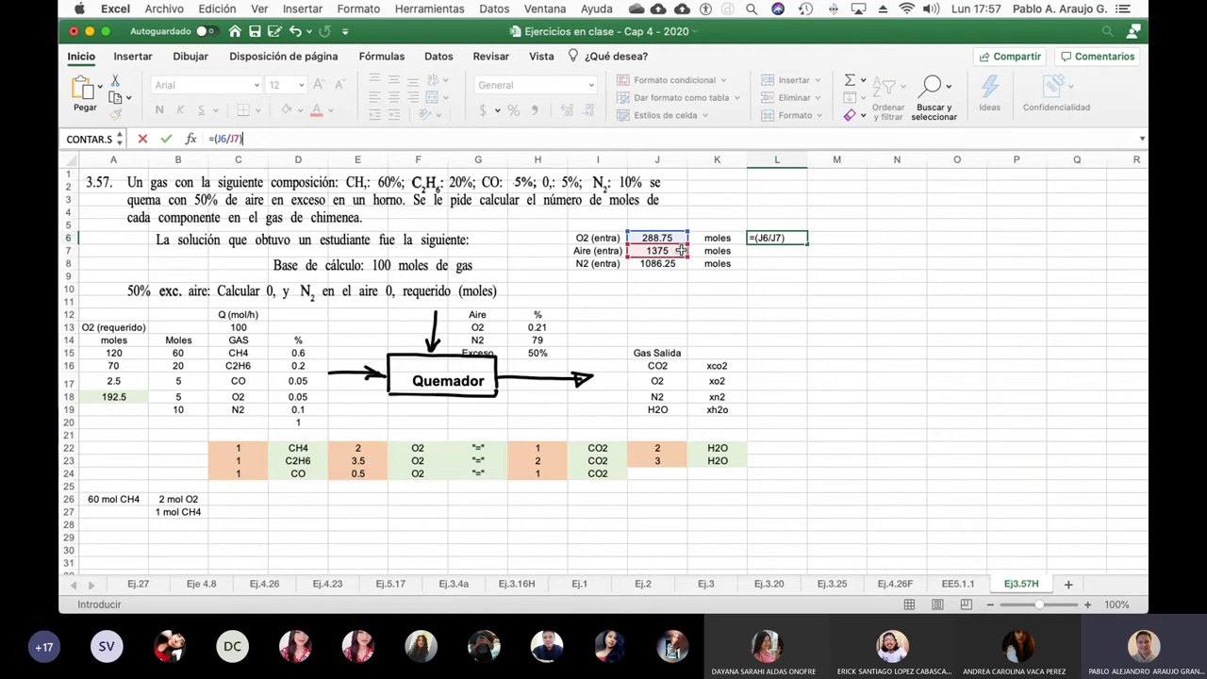
key(Return)
key(Return)
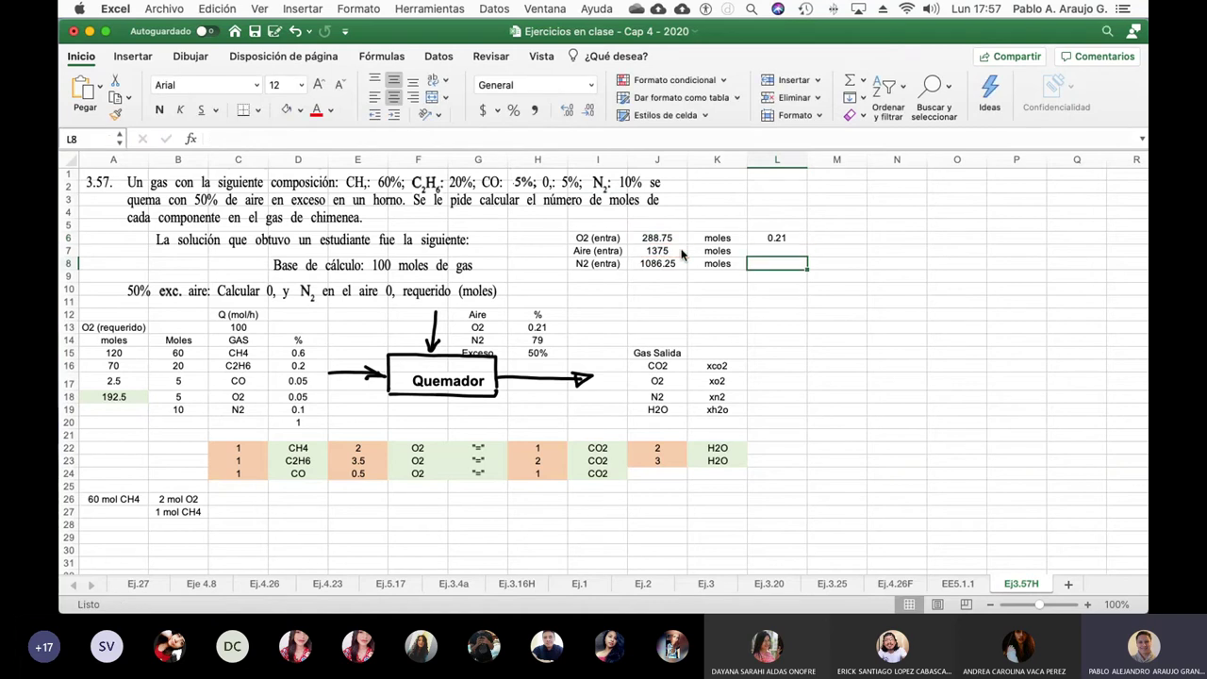
Step: Calculate the N2 mole fraction of the entering air in cell L8 with =J8/J7
text(=)
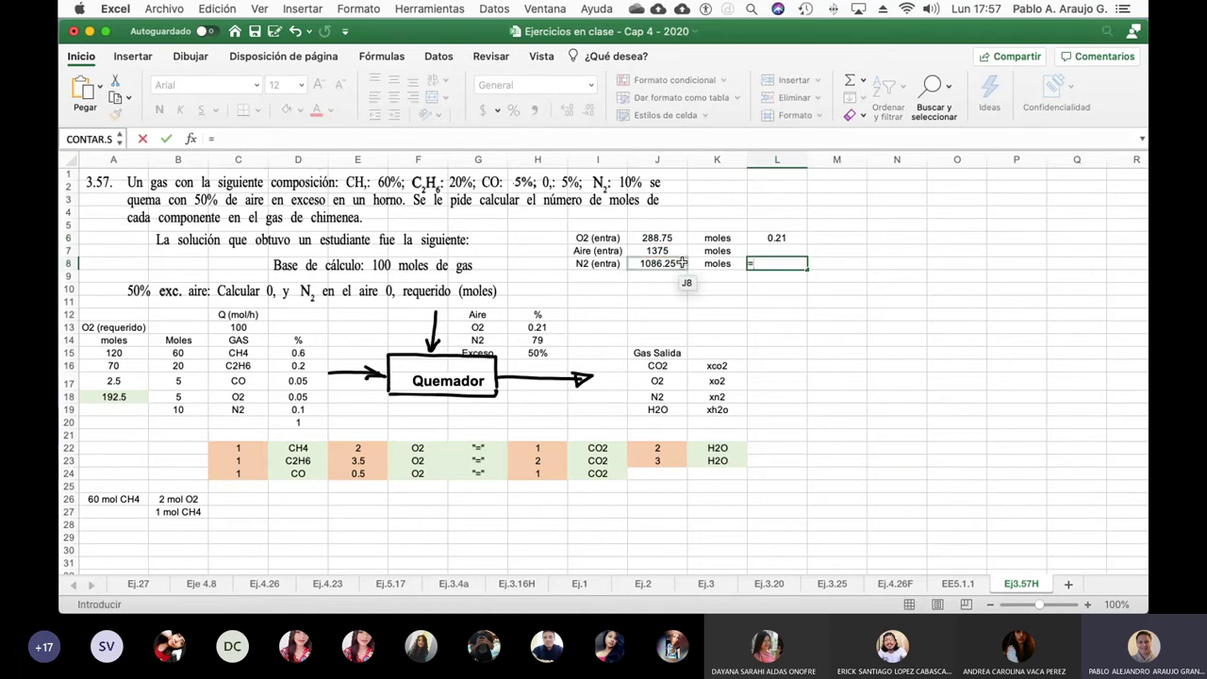
click(681, 263)
text(/)
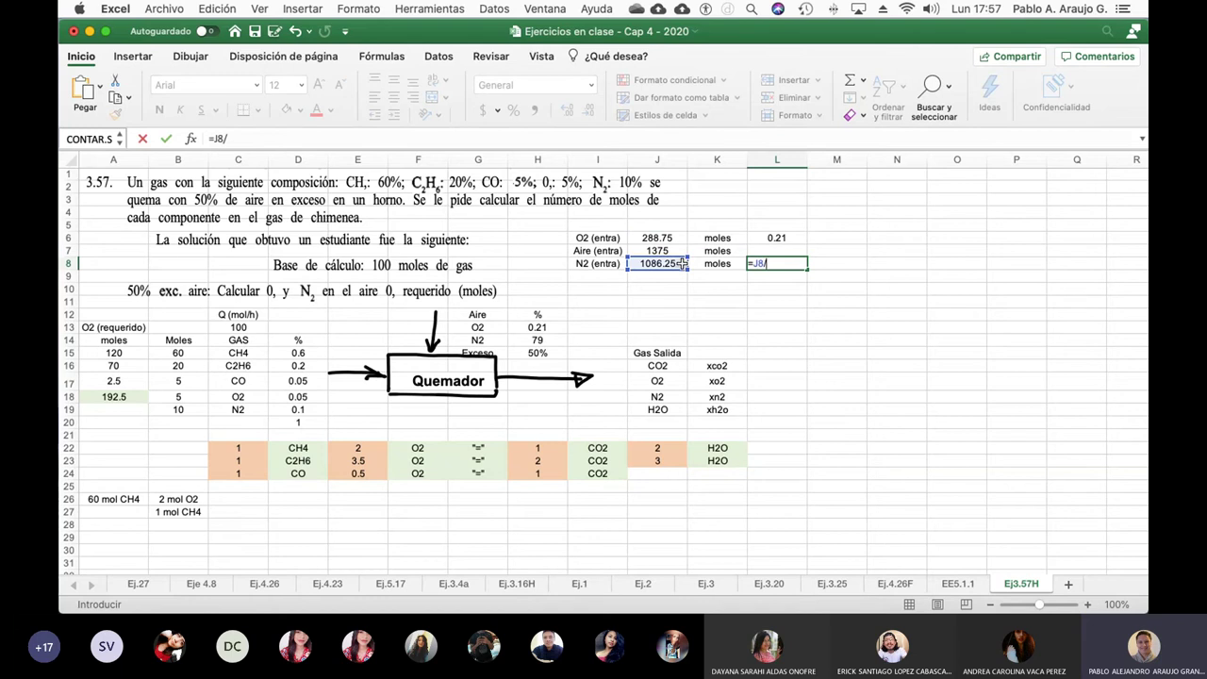
click(682, 253)
key(Return)
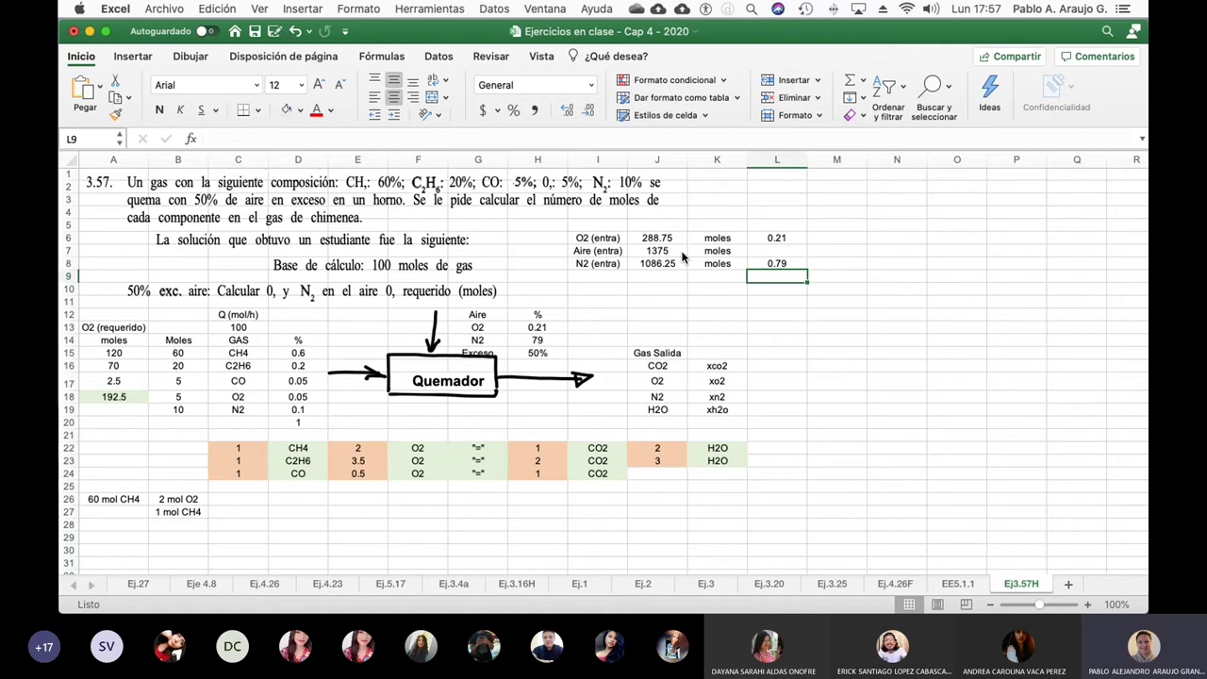
Step: Enter the heading "Componentes" in cell D26 and the first component "CH4" in D27
click(315, 501)
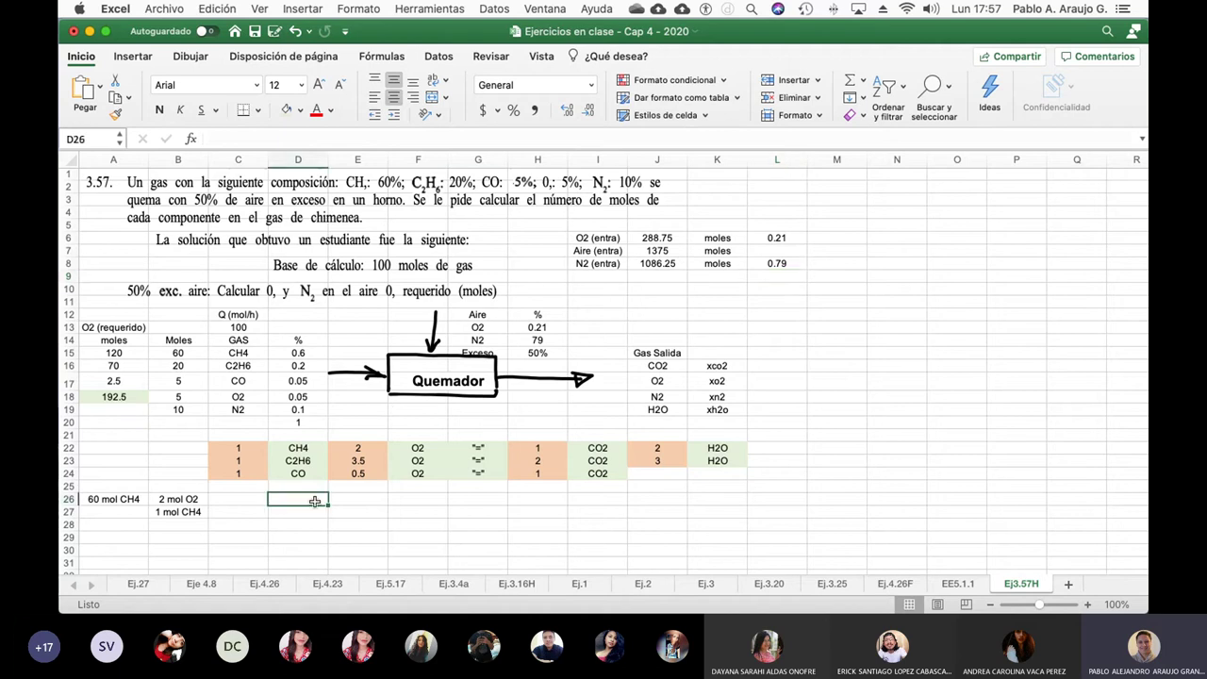
text(Componentes)
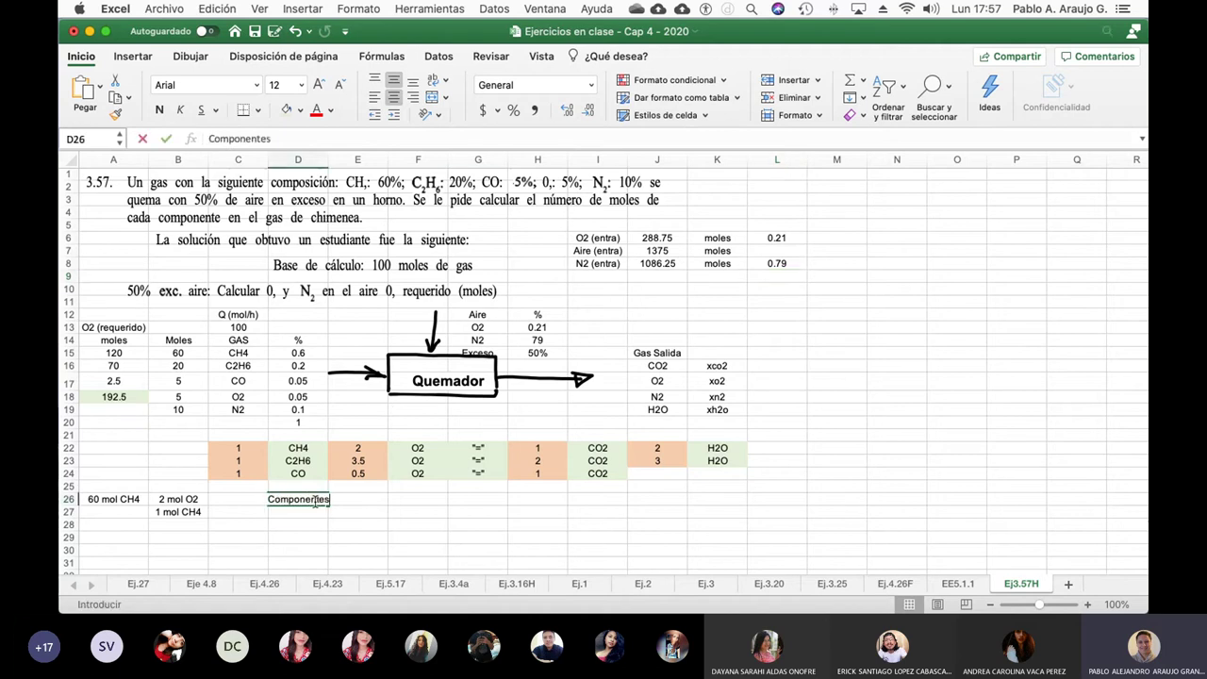
key(Return)
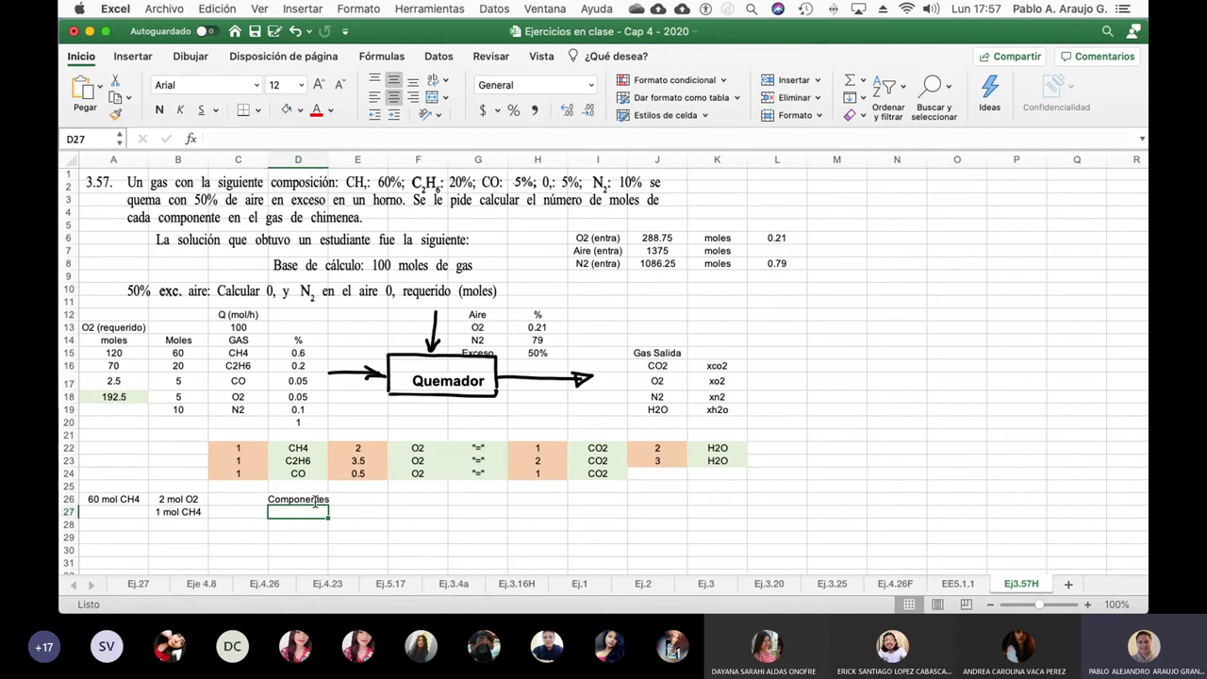
text(CH4)
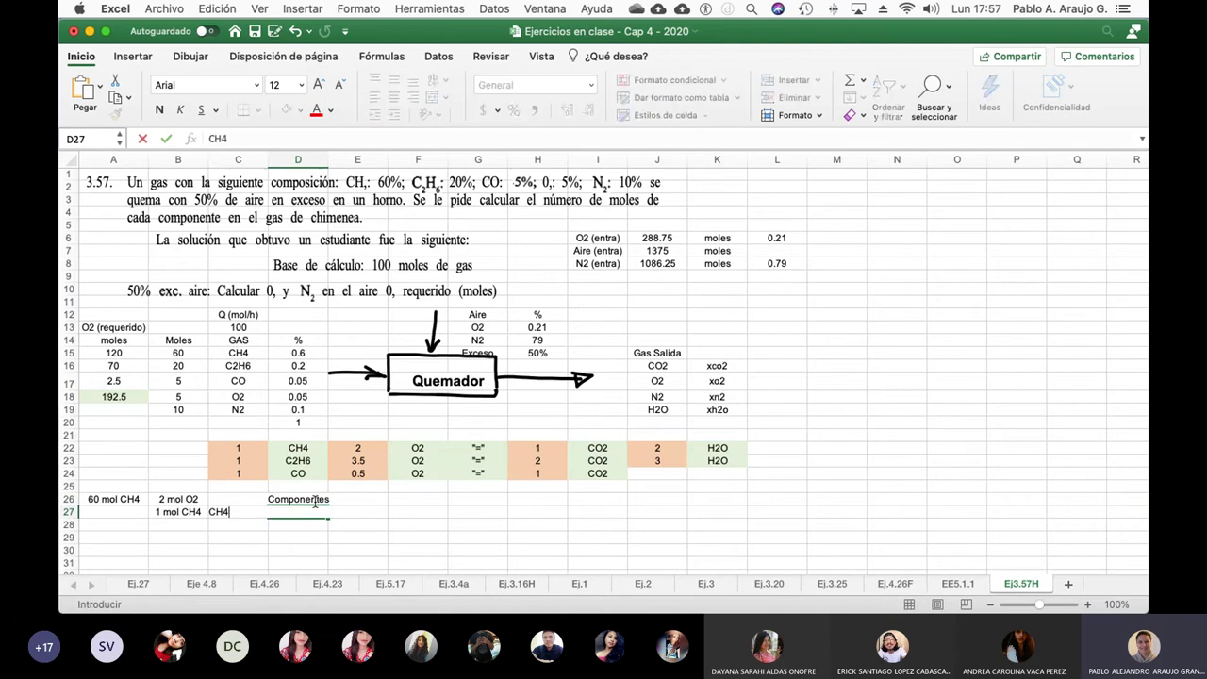
key(Return)
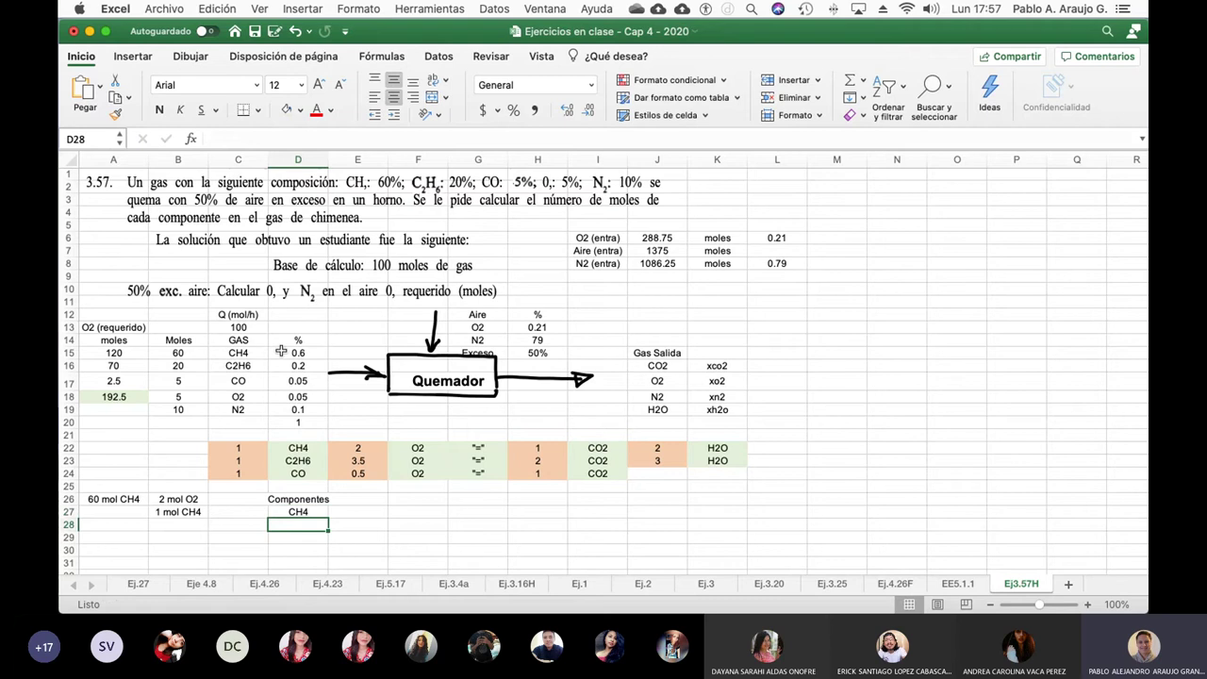
Step: Widen column D slightly so the "Componentes" heading fits
drag(252, 354, 248, 409)
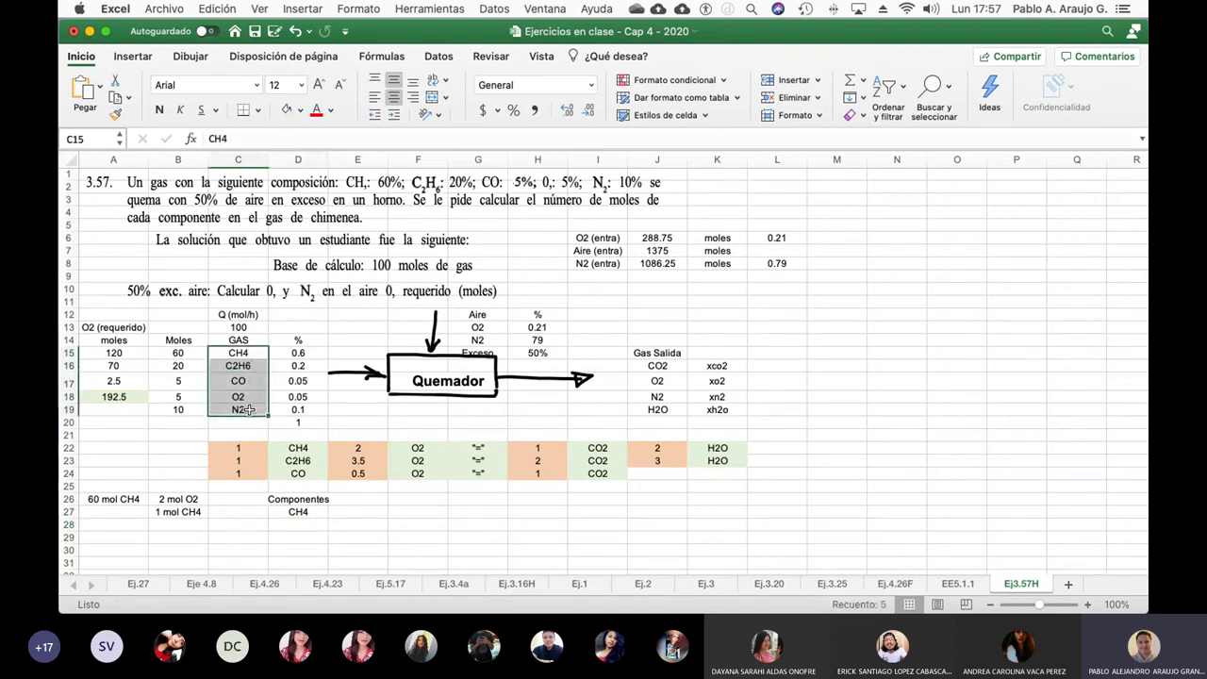
click(881, 396)
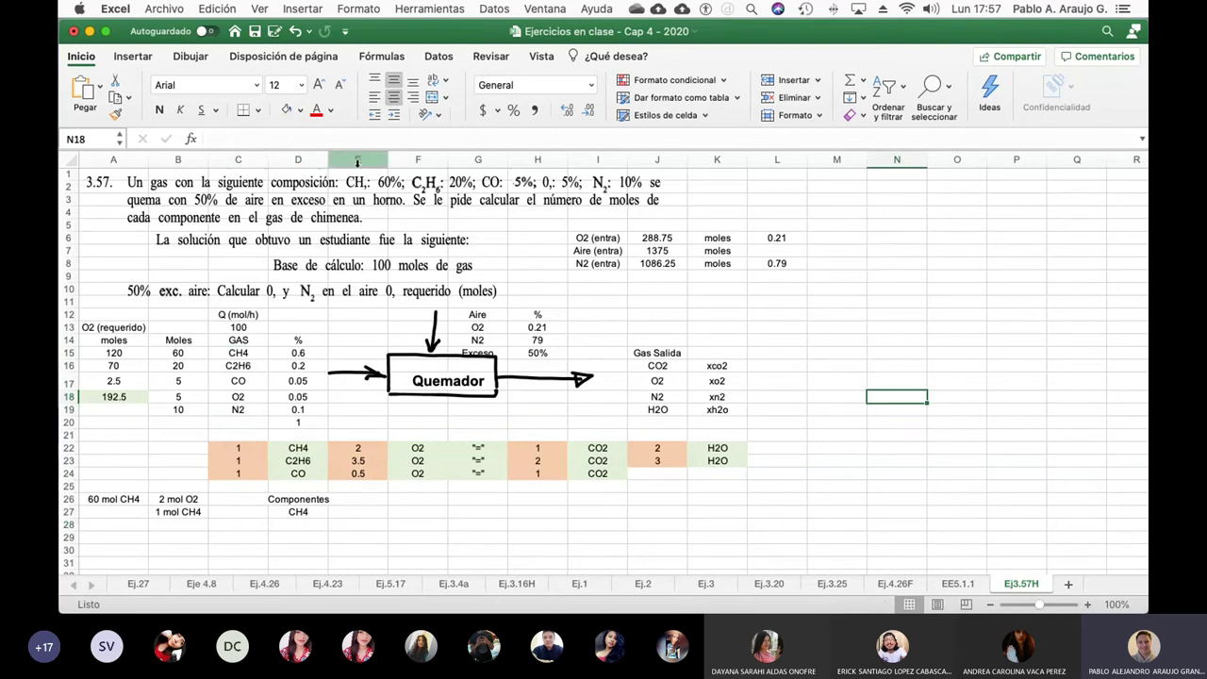
drag(326, 160, 333, 160)
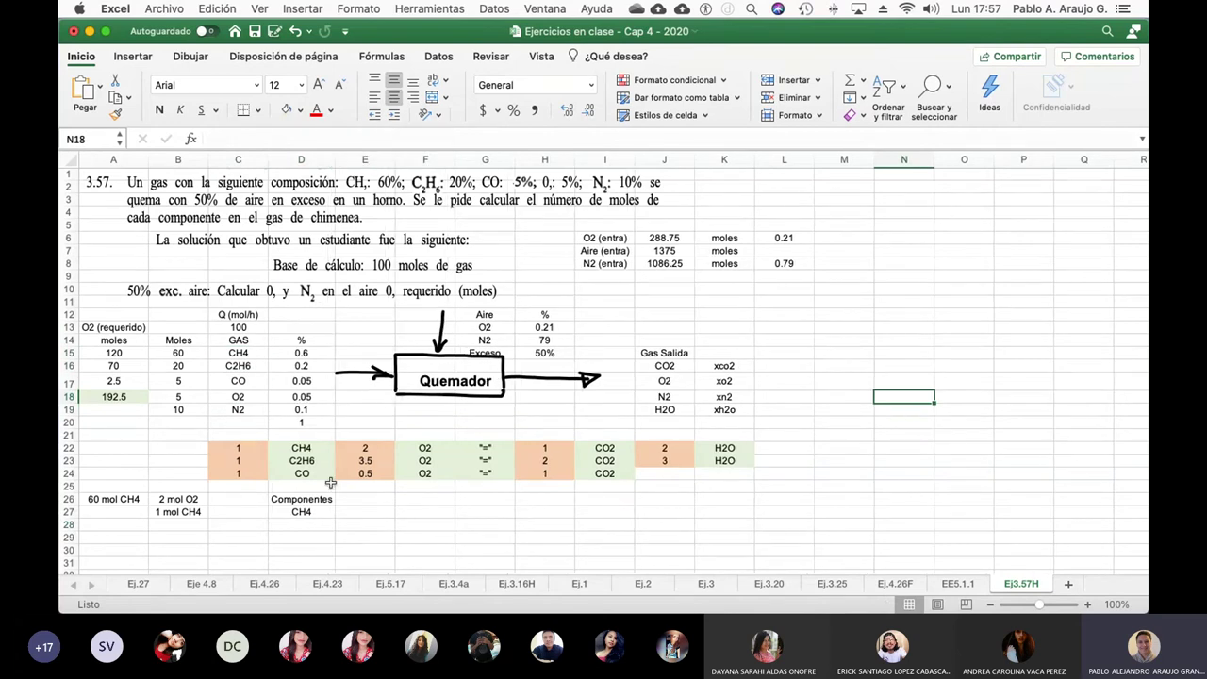
Step: Copy the gas component list from C15:C19 into D27:D31 under the "Componentes" heading
click(318, 528)
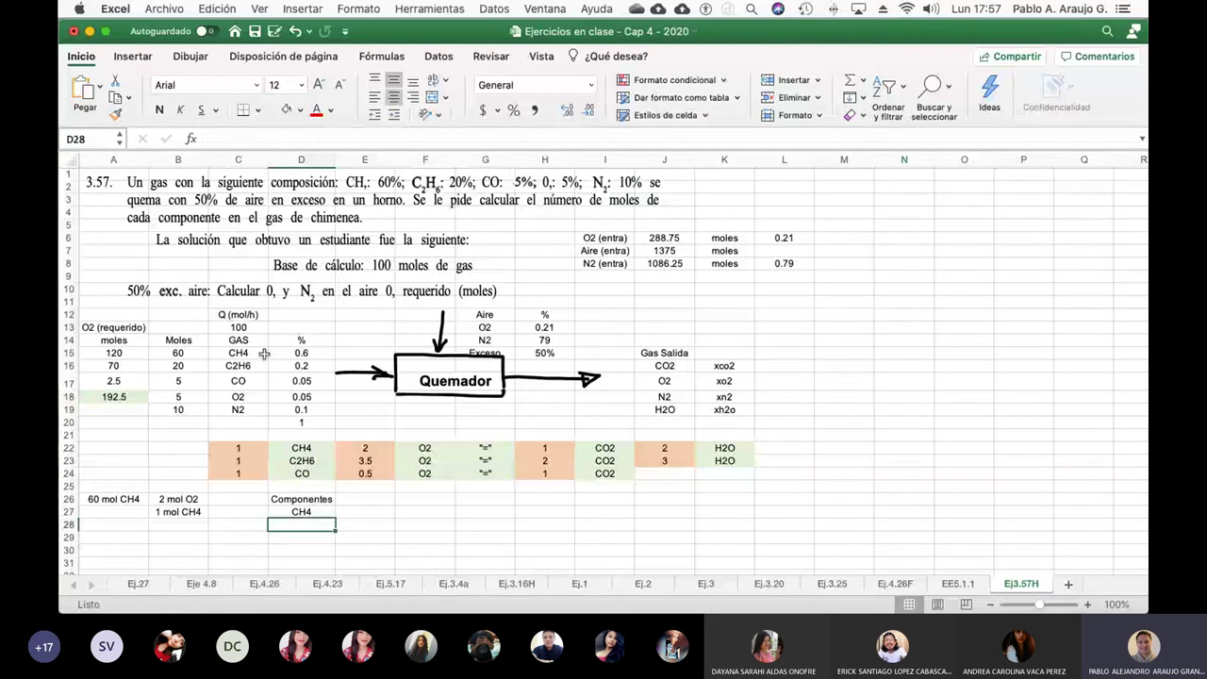
drag(246, 353, 245, 409)
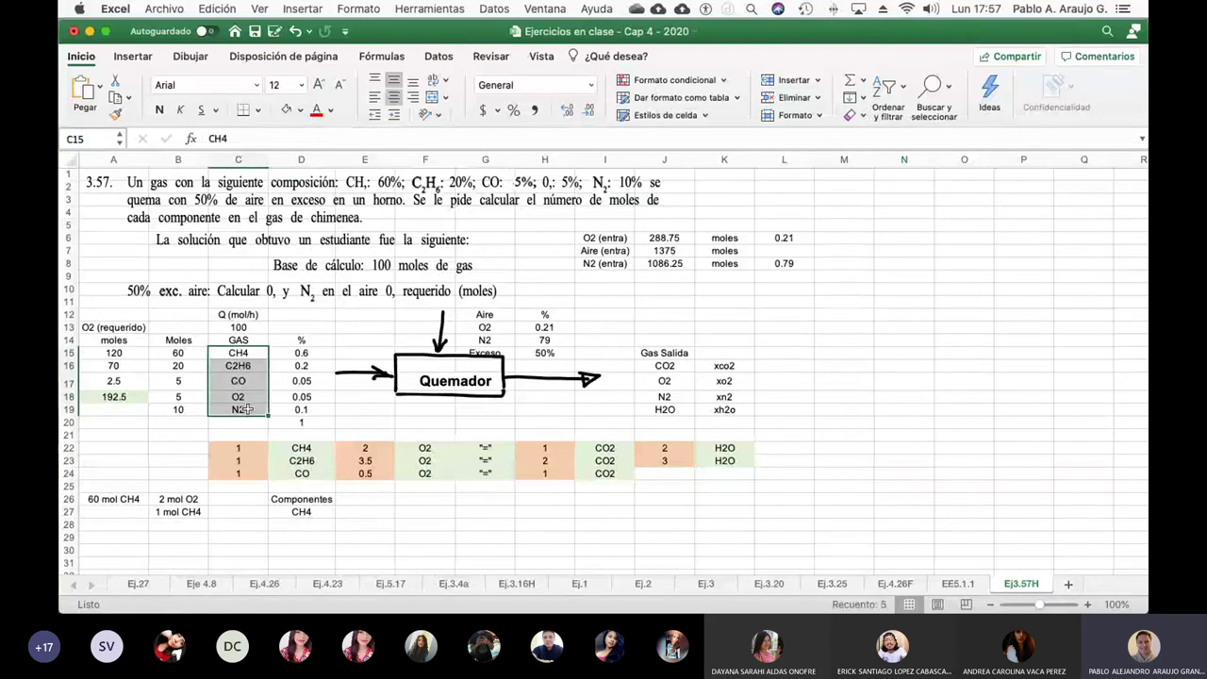
key(super+c)
click(306, 514)
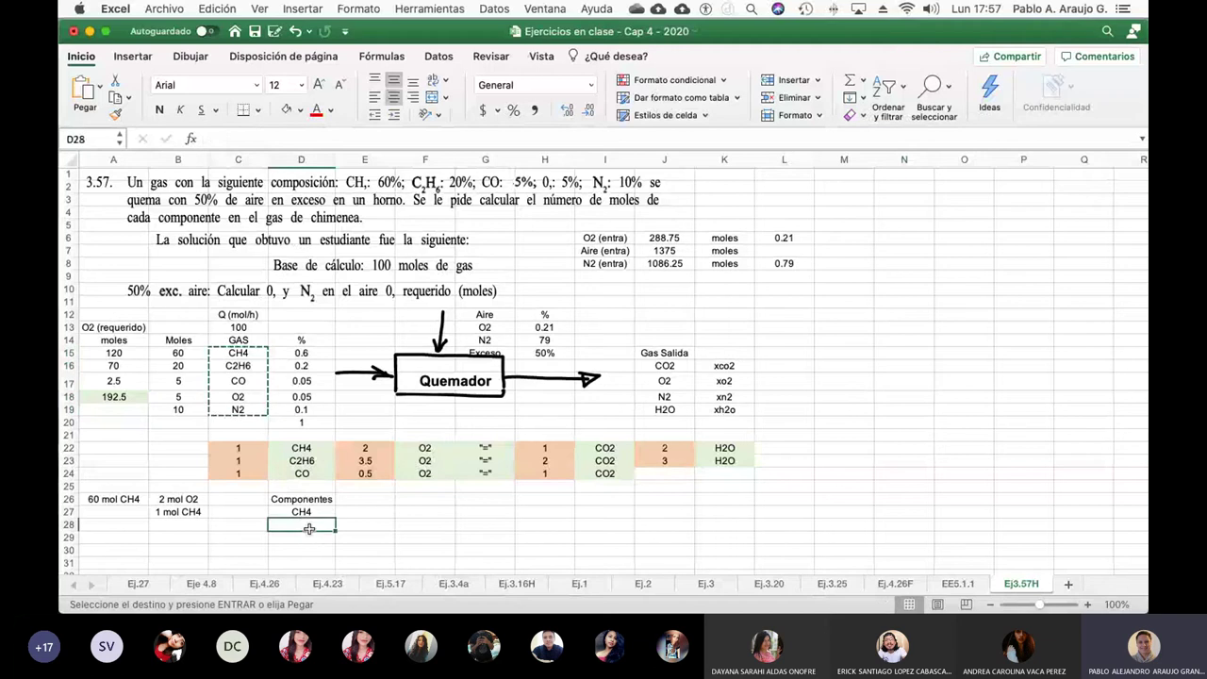
key(super+v)
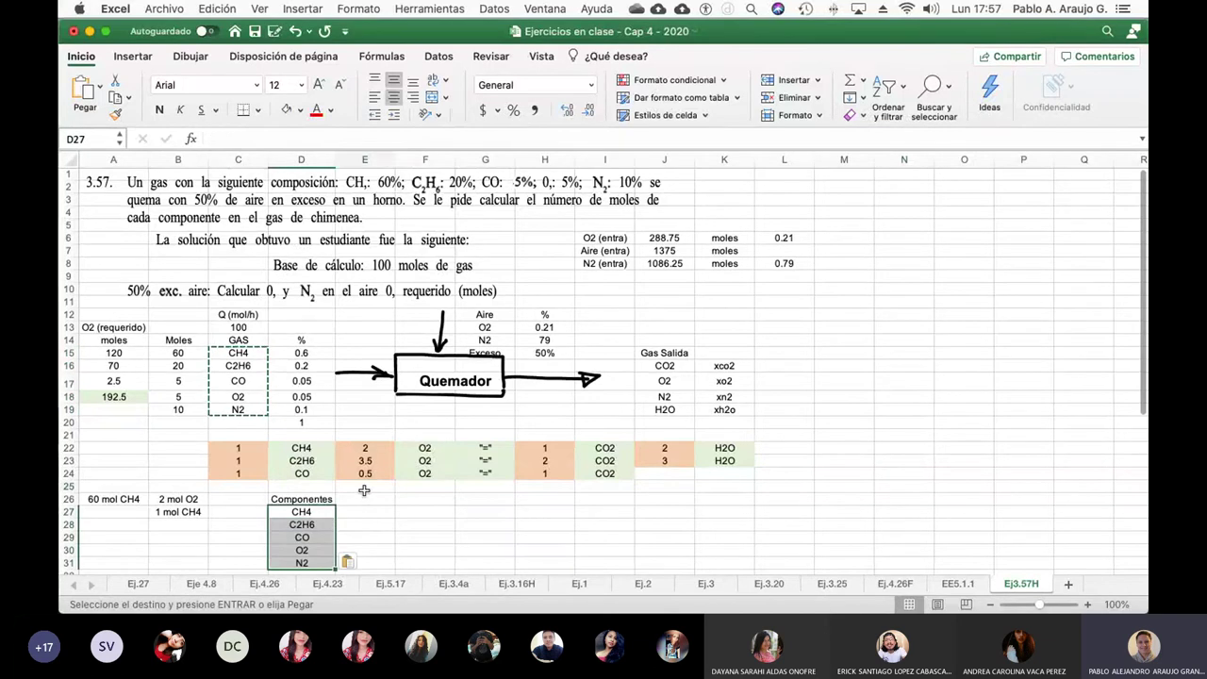
Step: Add the balance table headings "Entrada", "Salida", "Generación" and "Consumo" in cells E26 to H26
drag(364, 487, 364, 499)
click(363, 500)
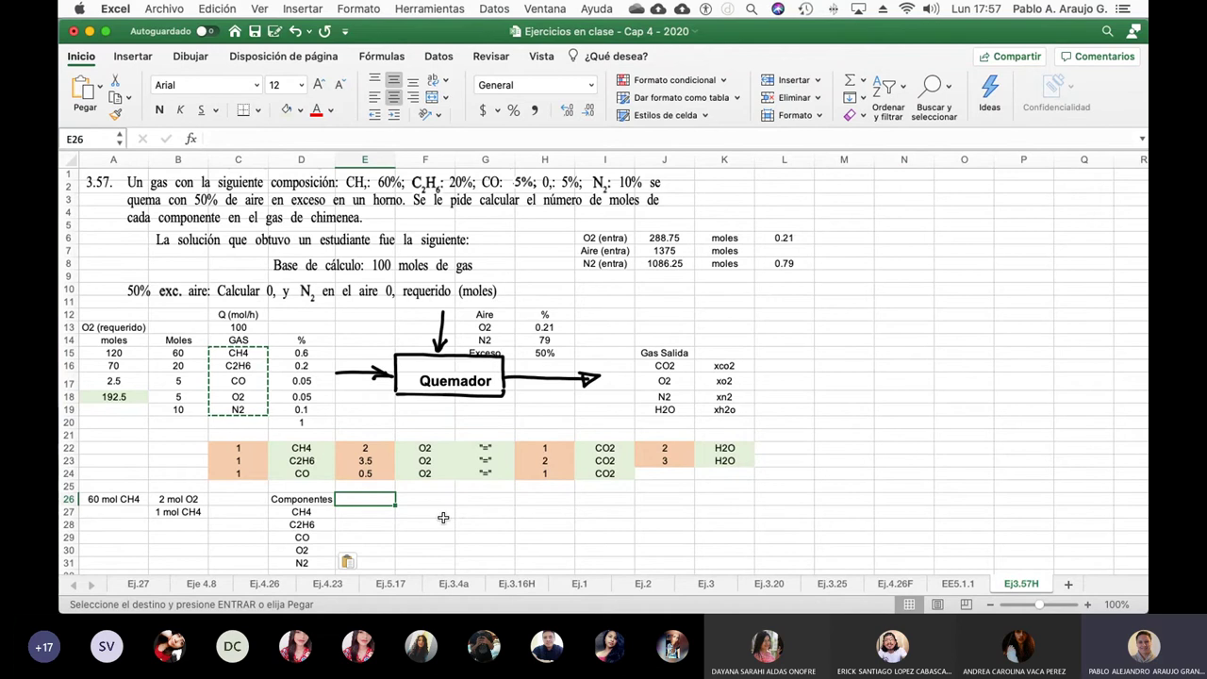
text(Entrada)
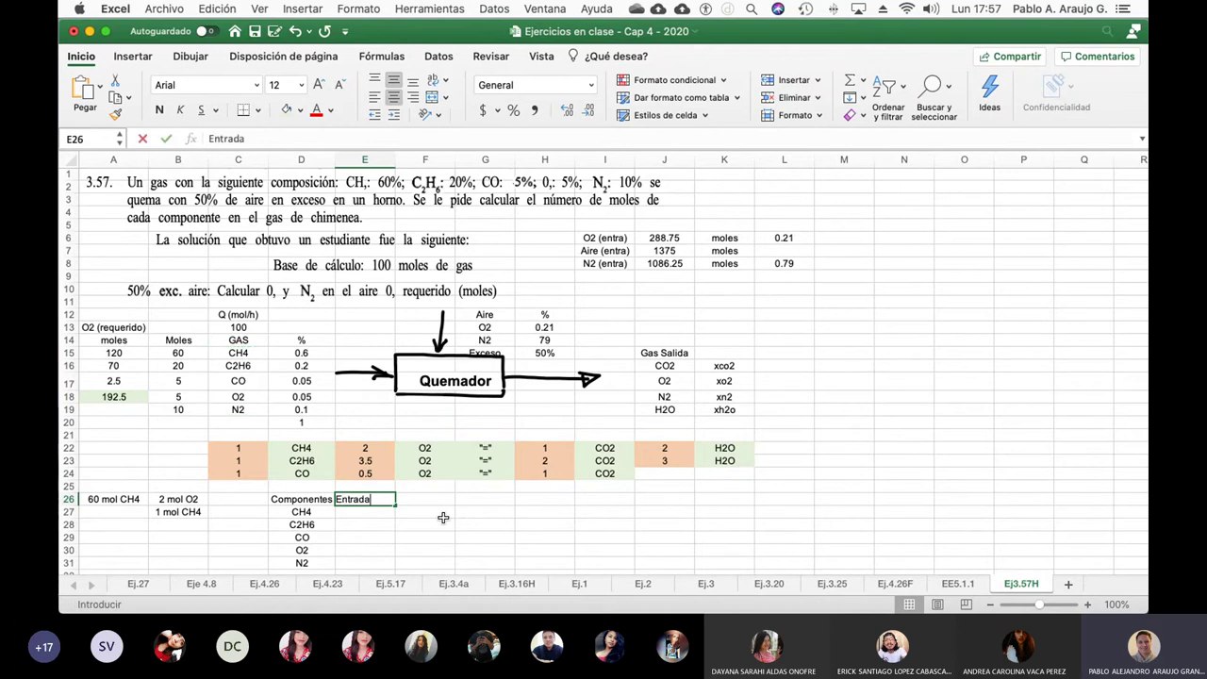
key(Return)
key(Up)
key(Right)
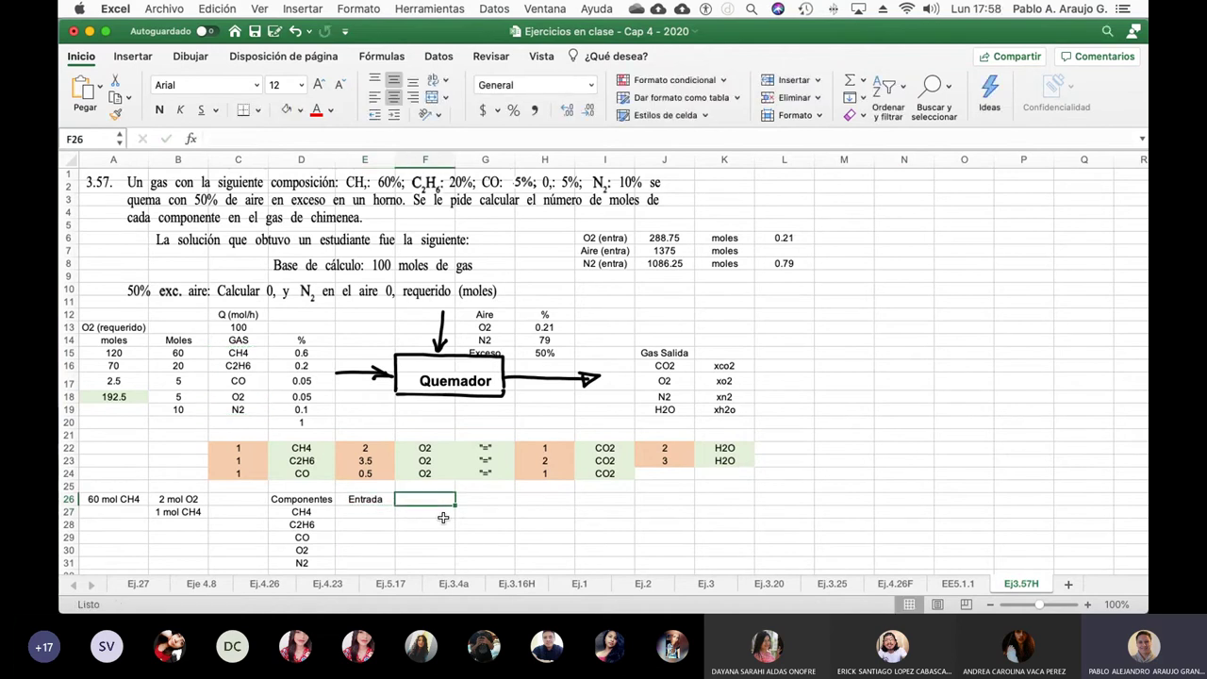
text(Salida)
key(Tab)
text(Generaci)
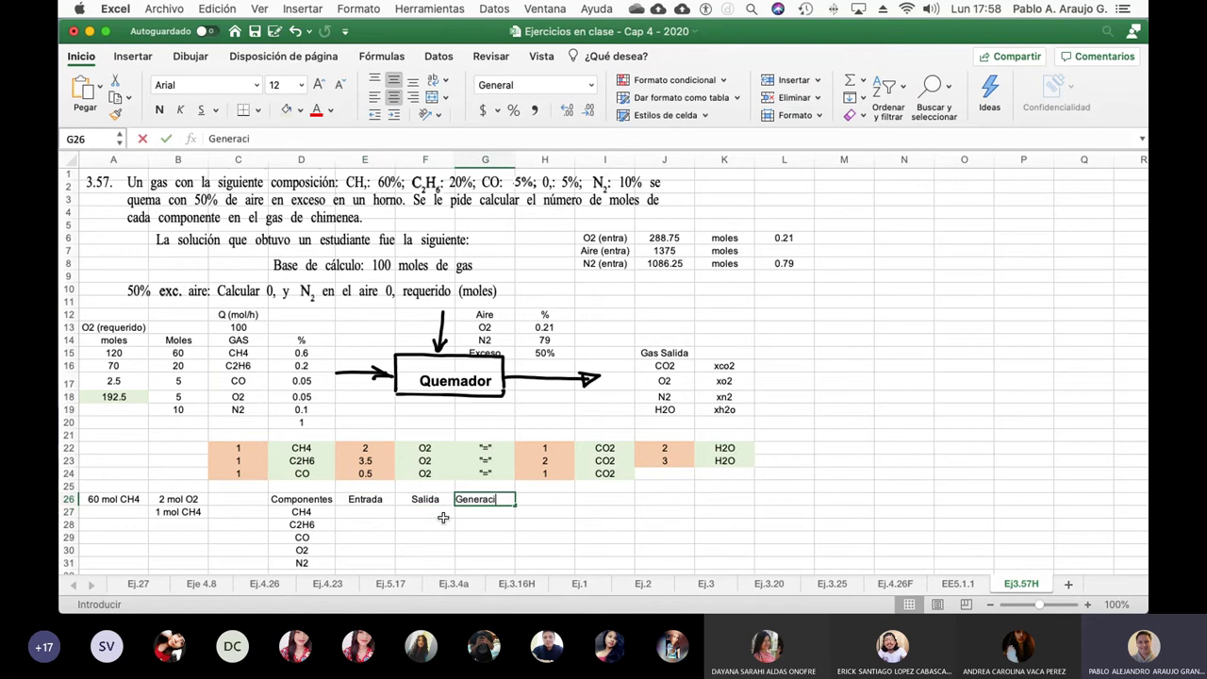
text(ón)
key(Return)
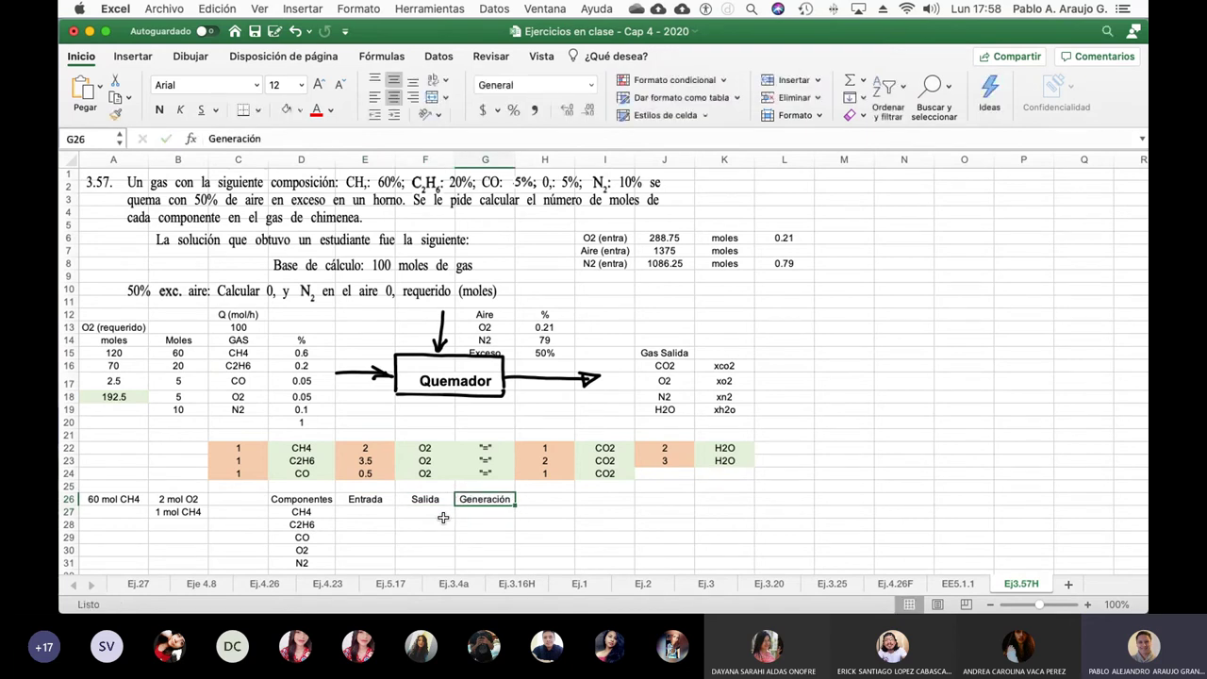
key(Tab)
text(Consumo)
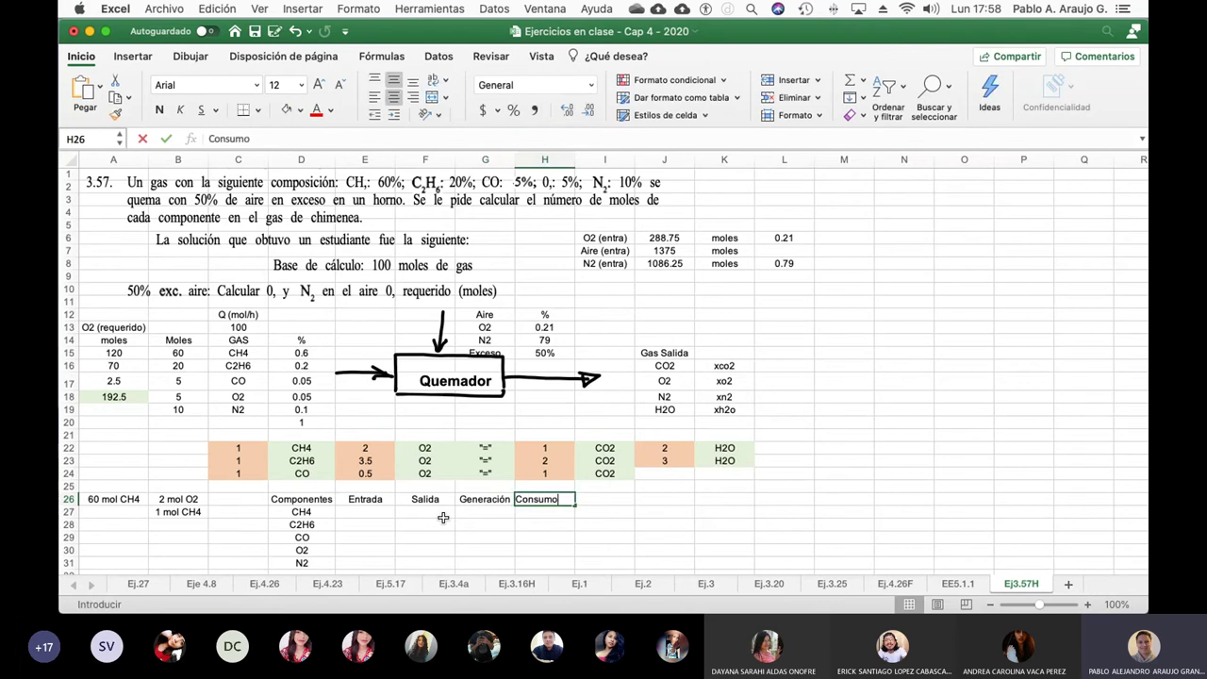
key(Return)
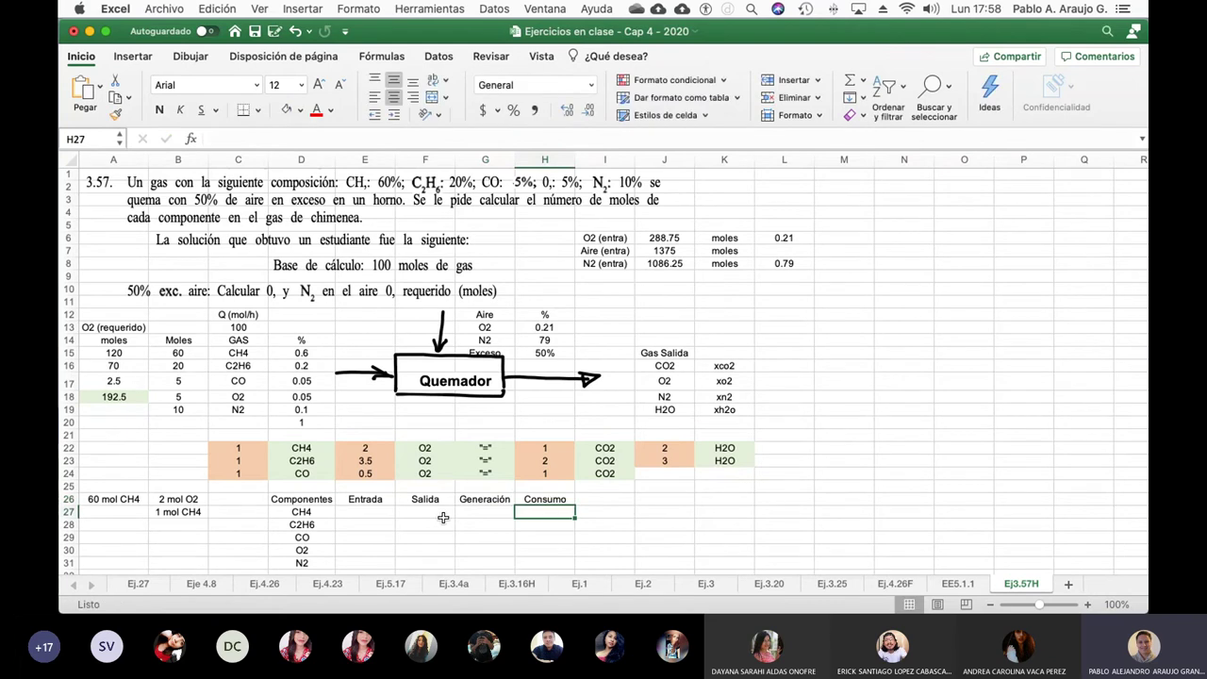
Step: Narrow columns G, H and I slightly
key(Left)
key(Left)
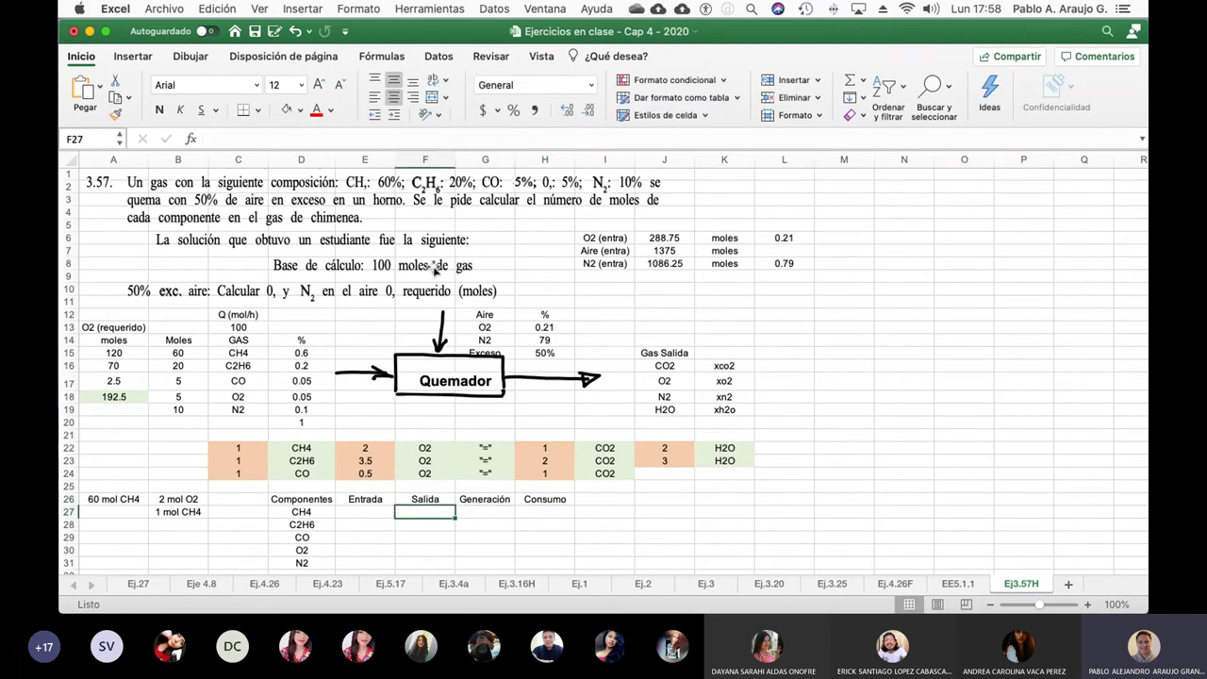
drag(516, 159, 510, 159)
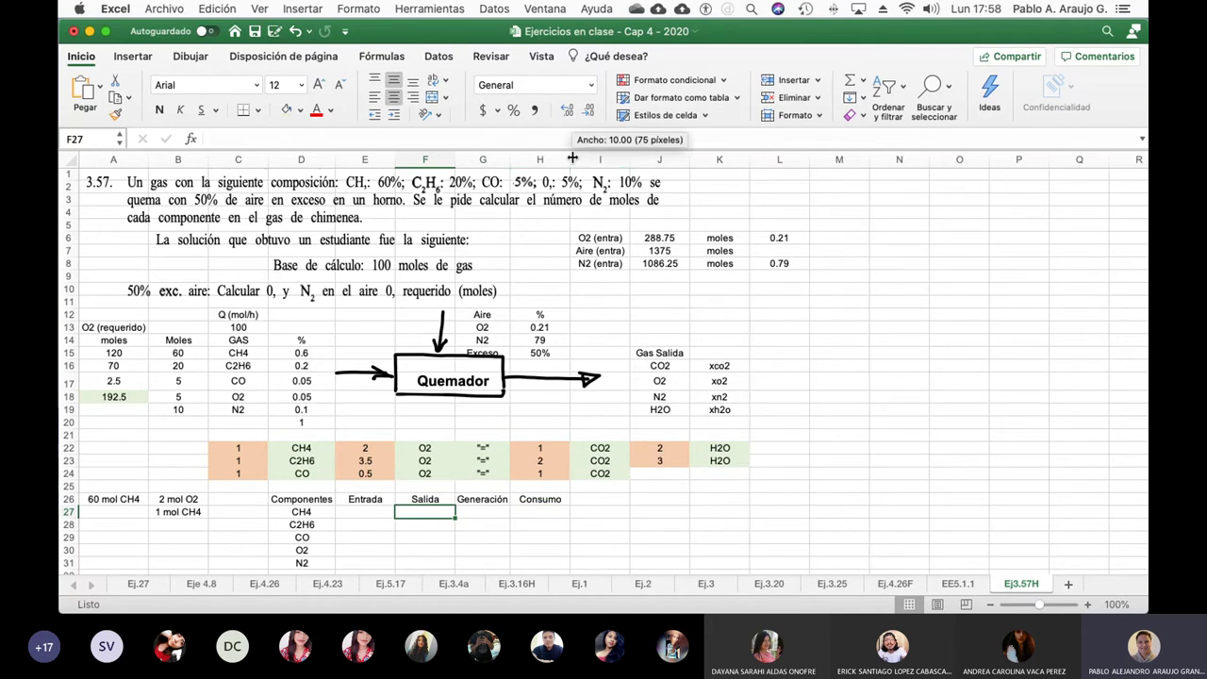
drag(630, 159, 624, 159)
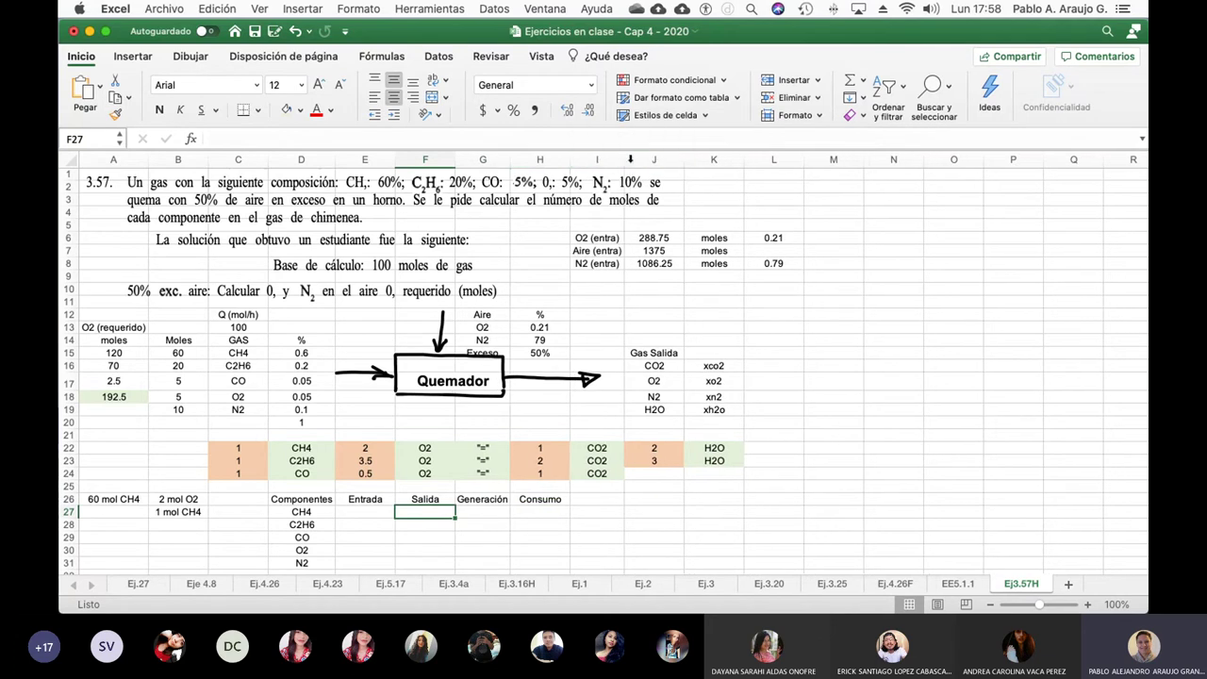
Step: Link the CH4 "Entrada" cell E27 to the CH4 moles in B15
click(359, 510)
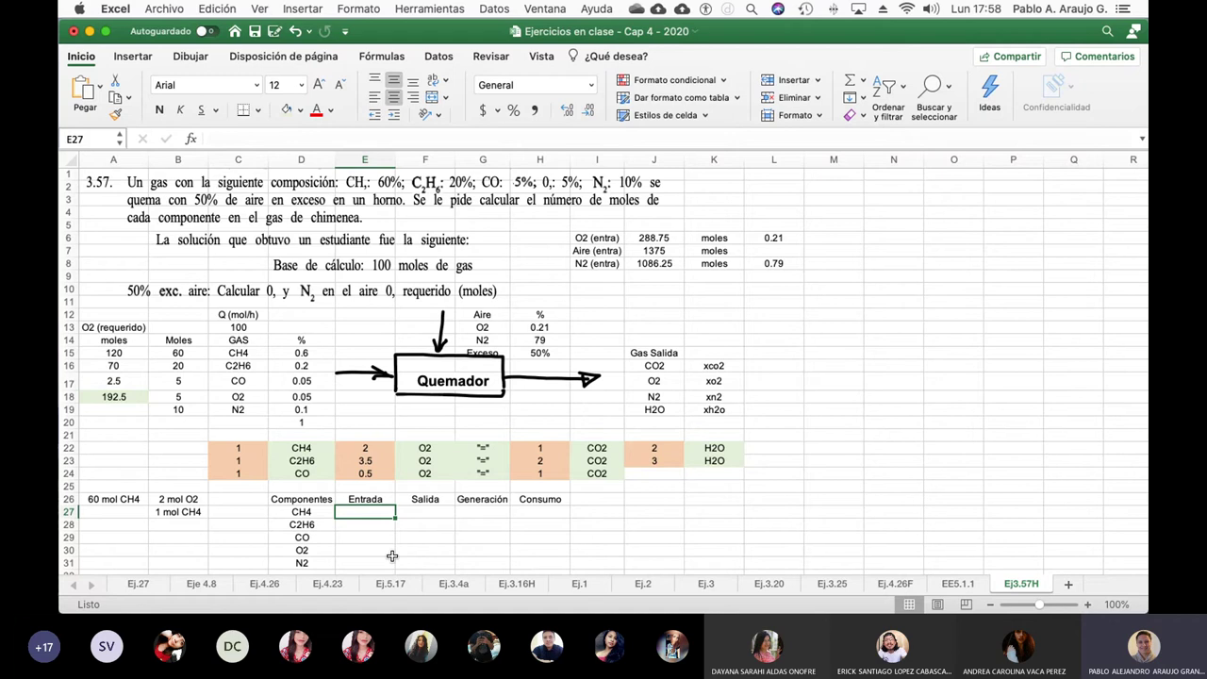
text(=)
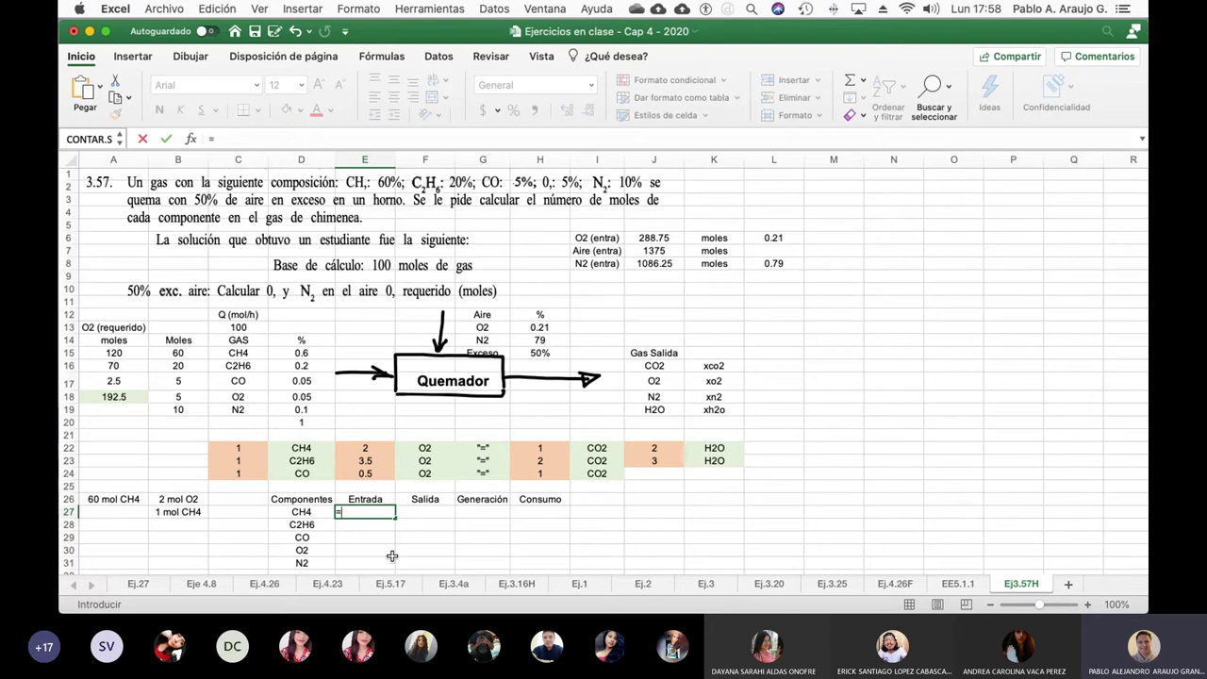
click(185, 352)
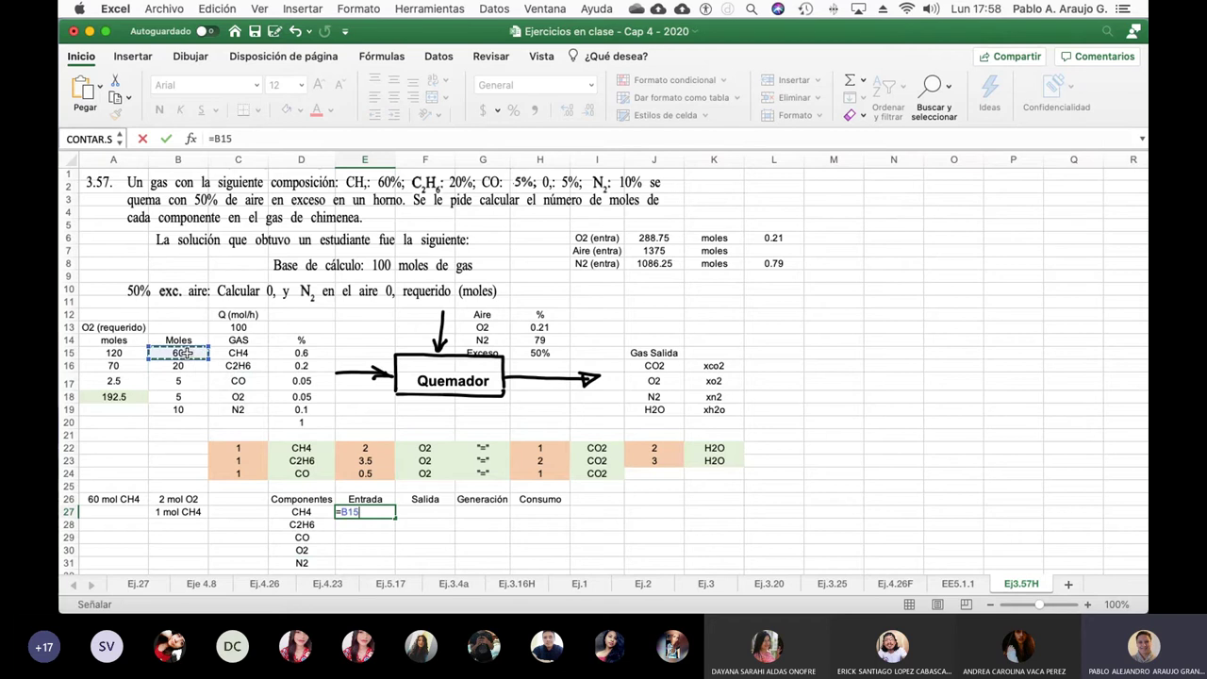
key(Return)
key(Up)
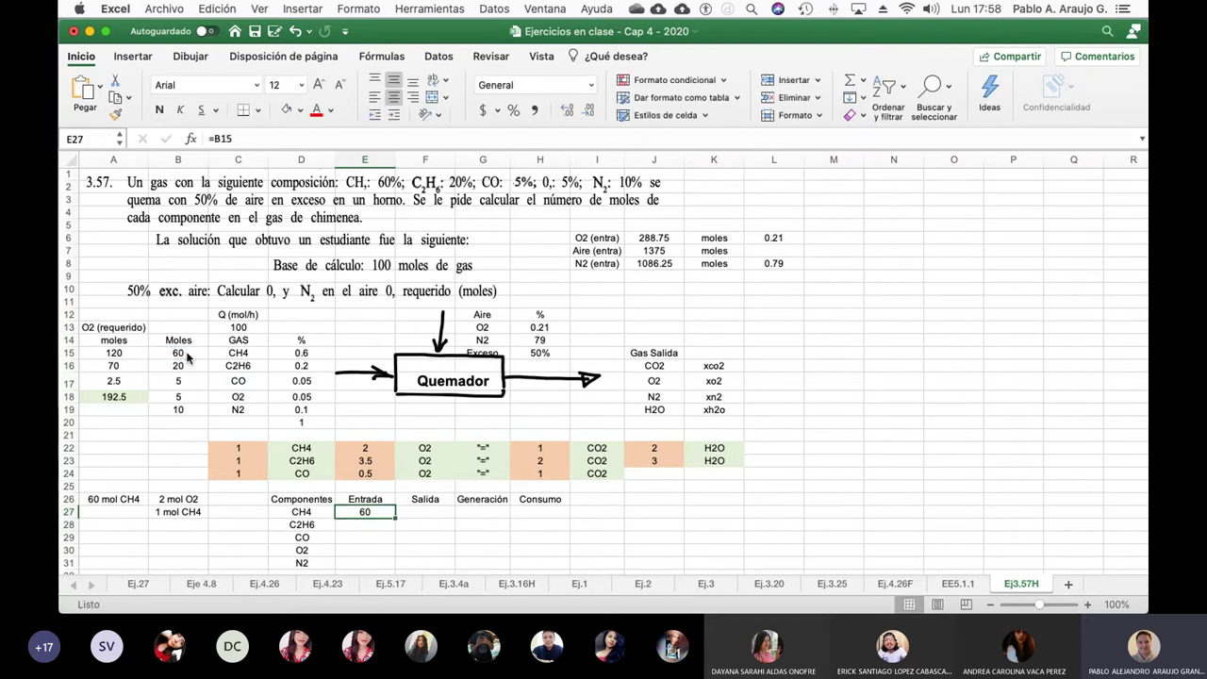
Step: Complete the CH4 row with 0 for "Salida", 0 for "Generación" and 60 for "Consumo"
key(Right)
text(0)
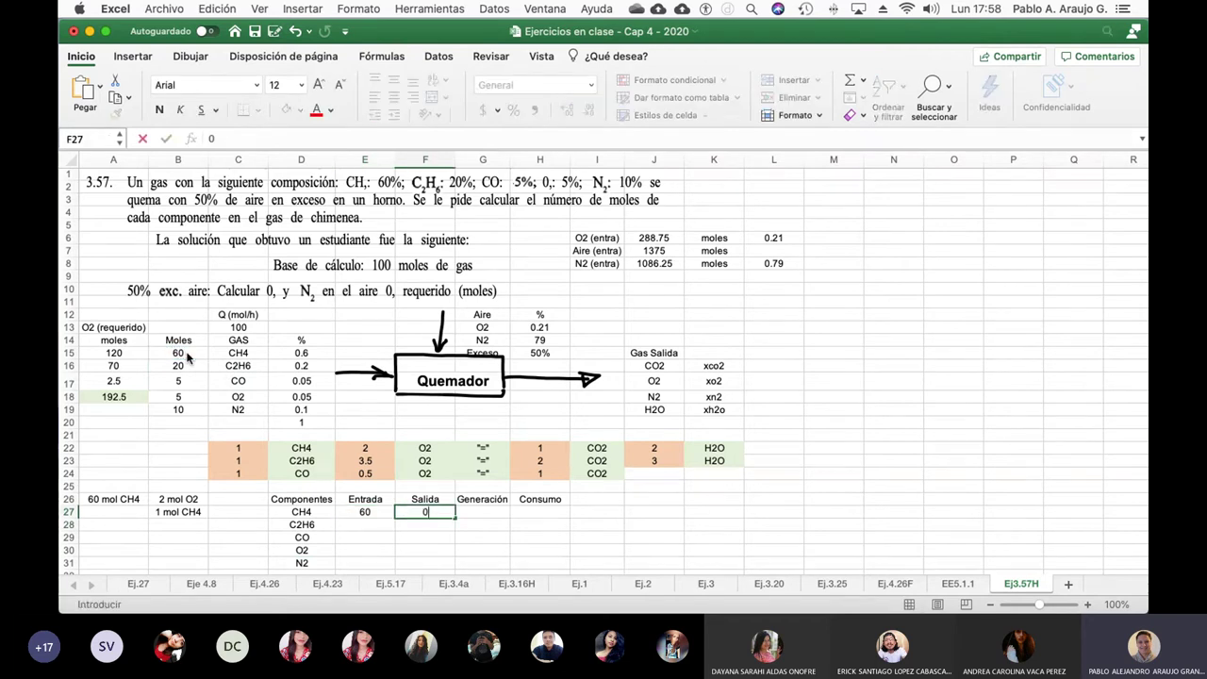
key(Tab)
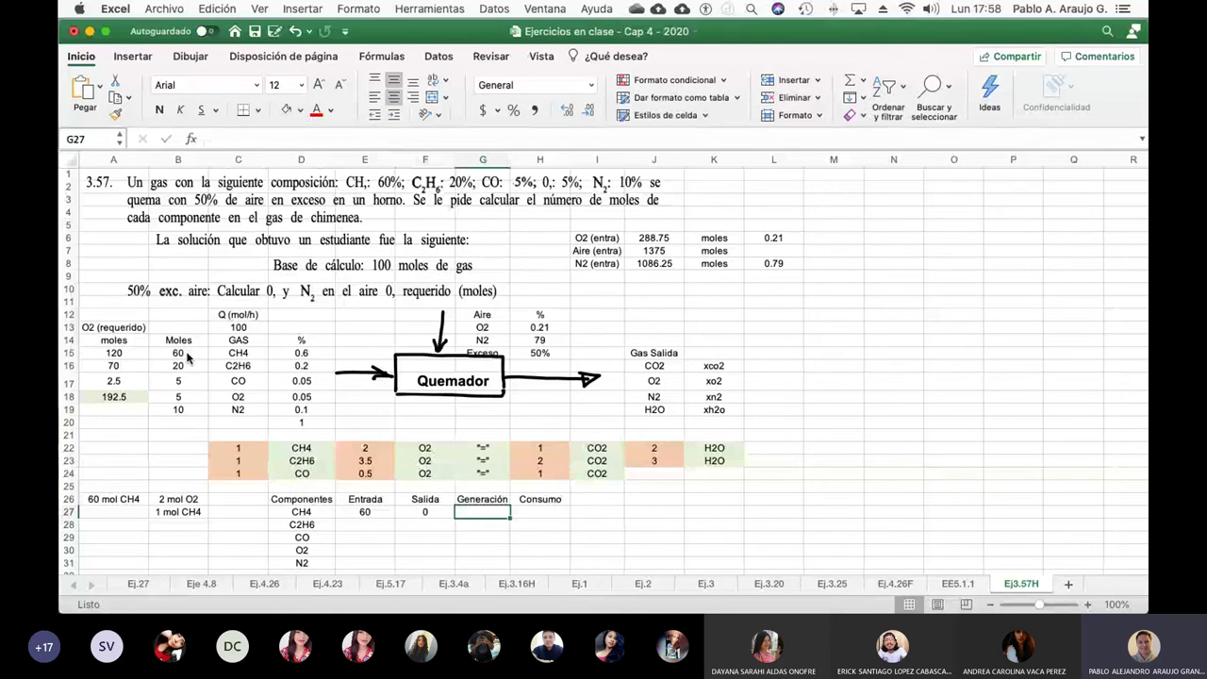
text(0)
key(Return)
key(Up)
key(Right)
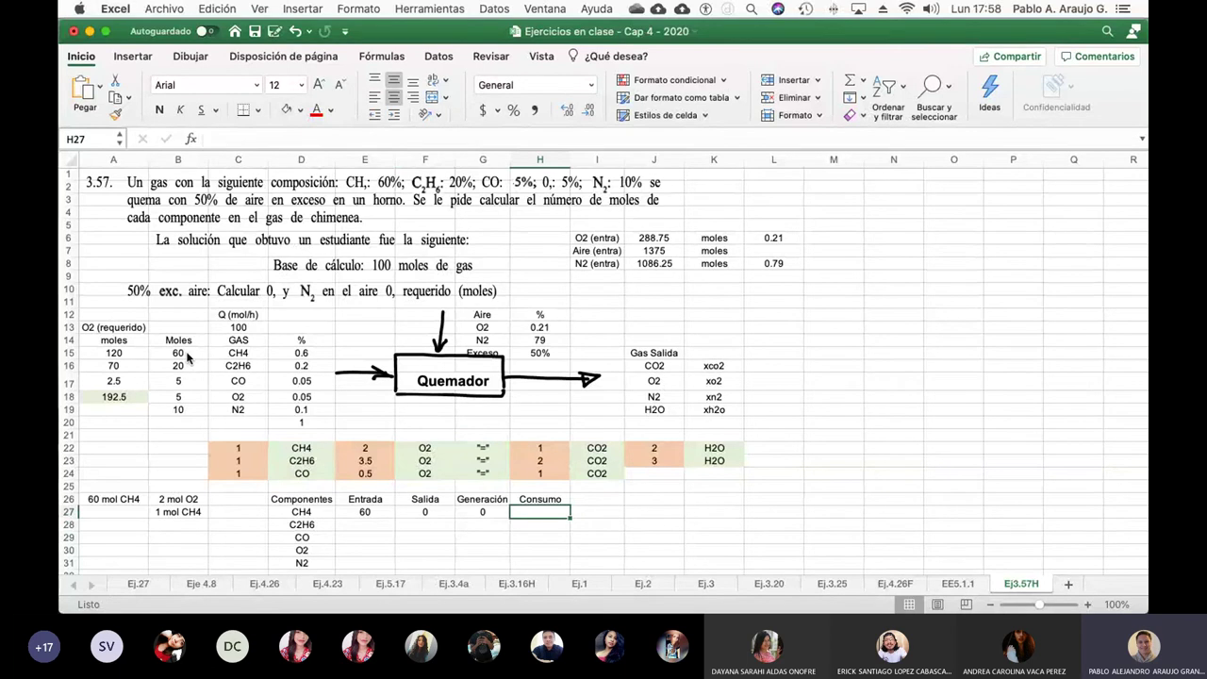
text(6)
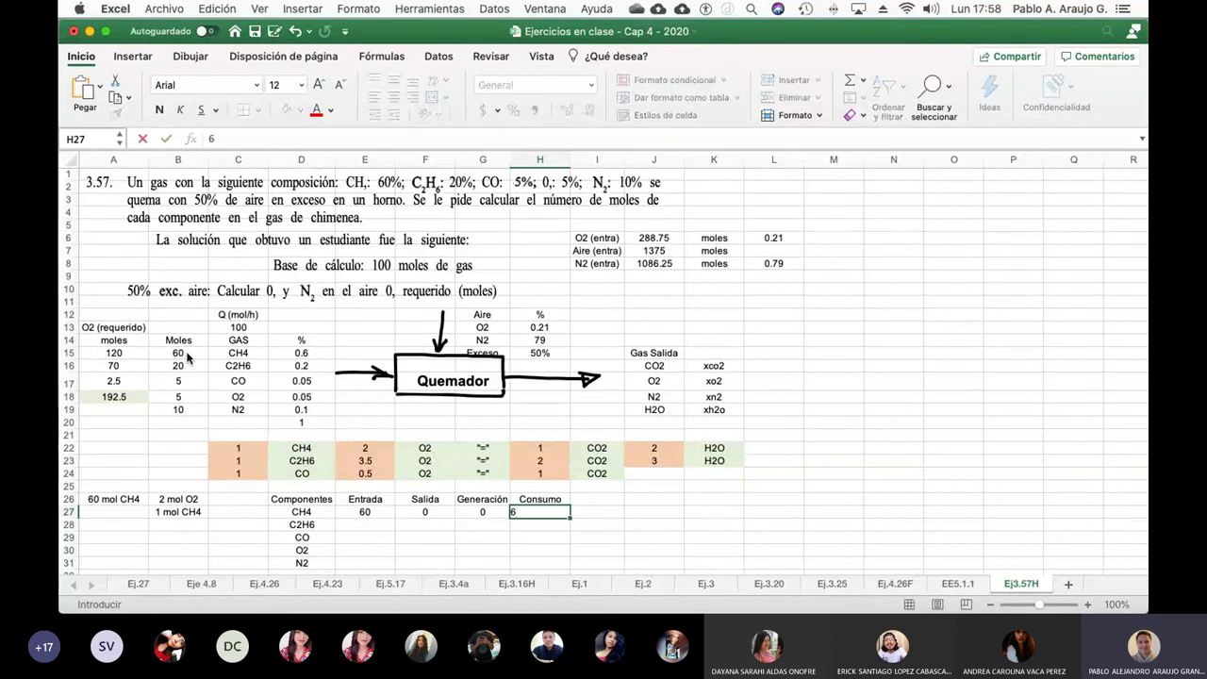
text(0)
key(Return)
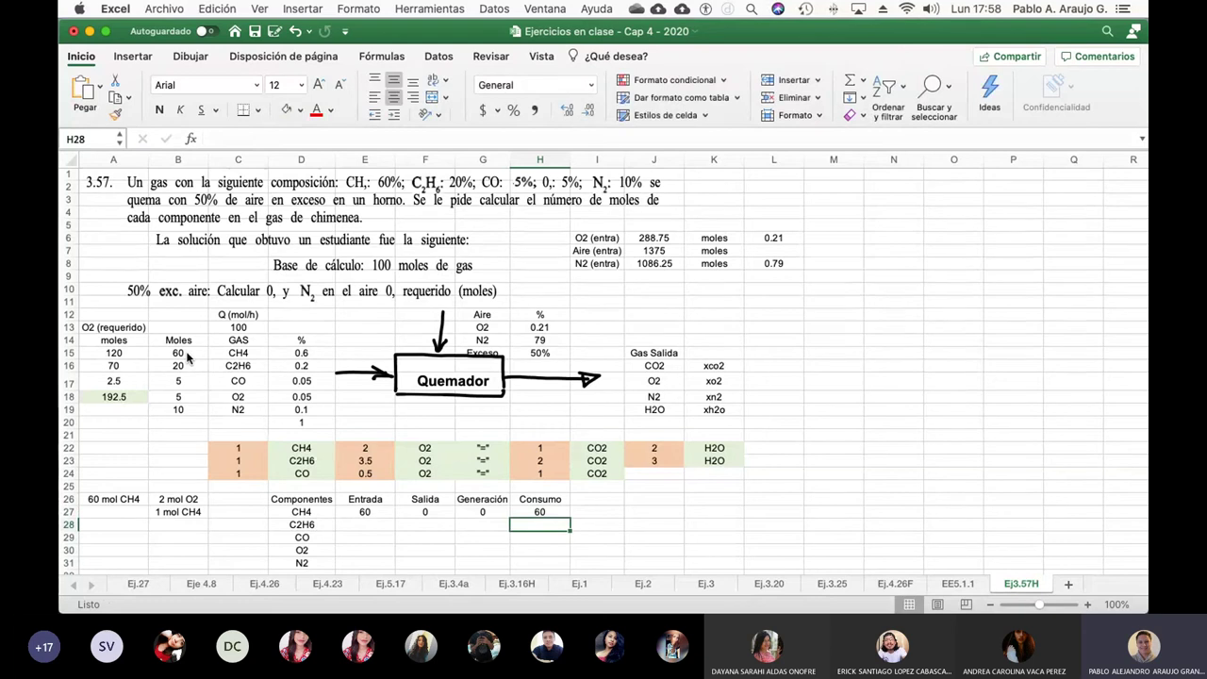
Step: Add the heading "Acumulación" in I26 with 0 for CH4 below it, and widen column I to fit the heading
key(Left)
key(Left)
key(Left)
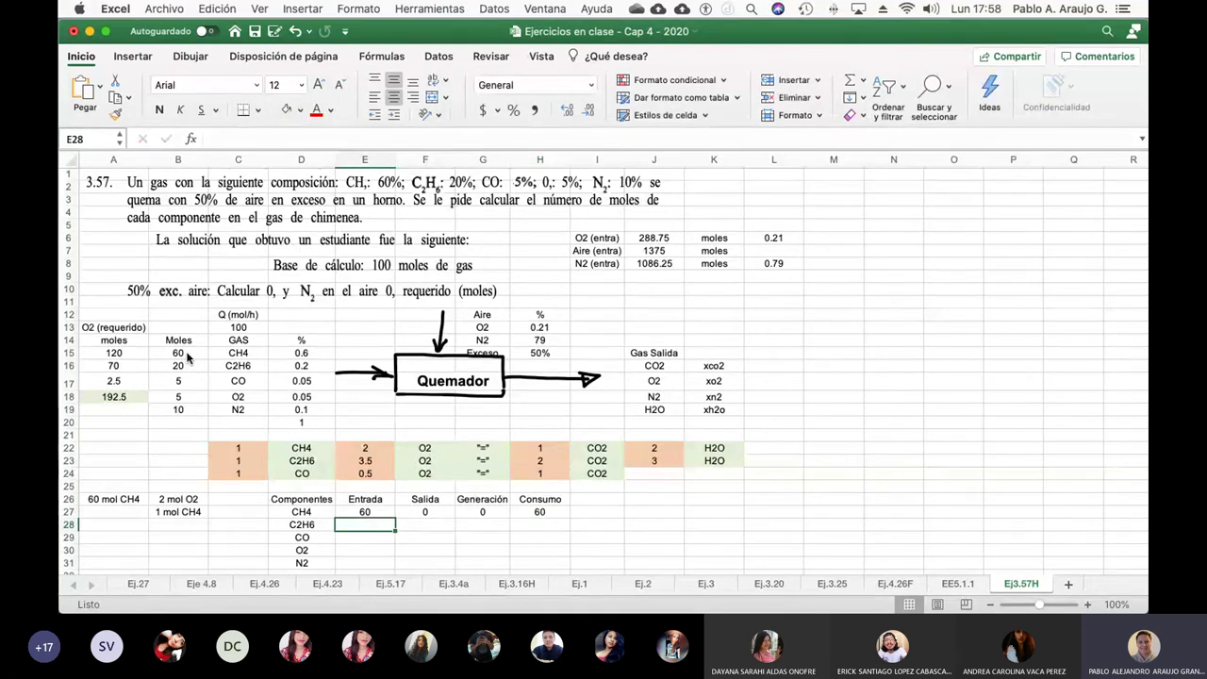
click(606, 502)
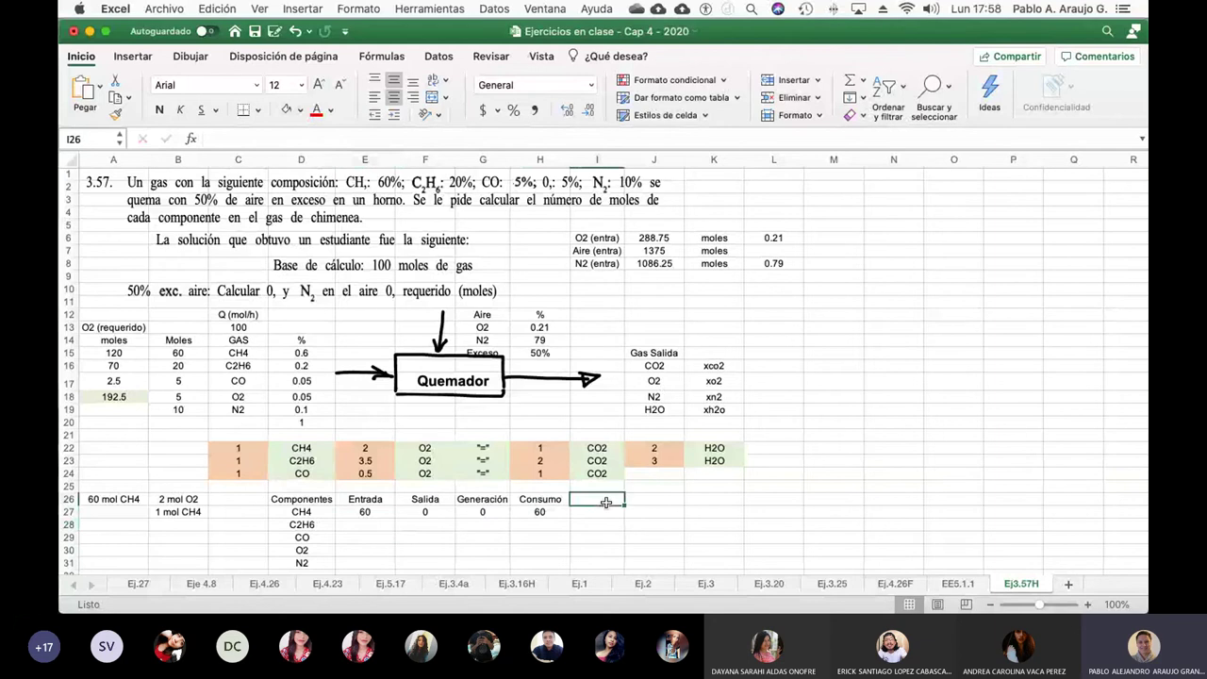
text(Acumulaci)
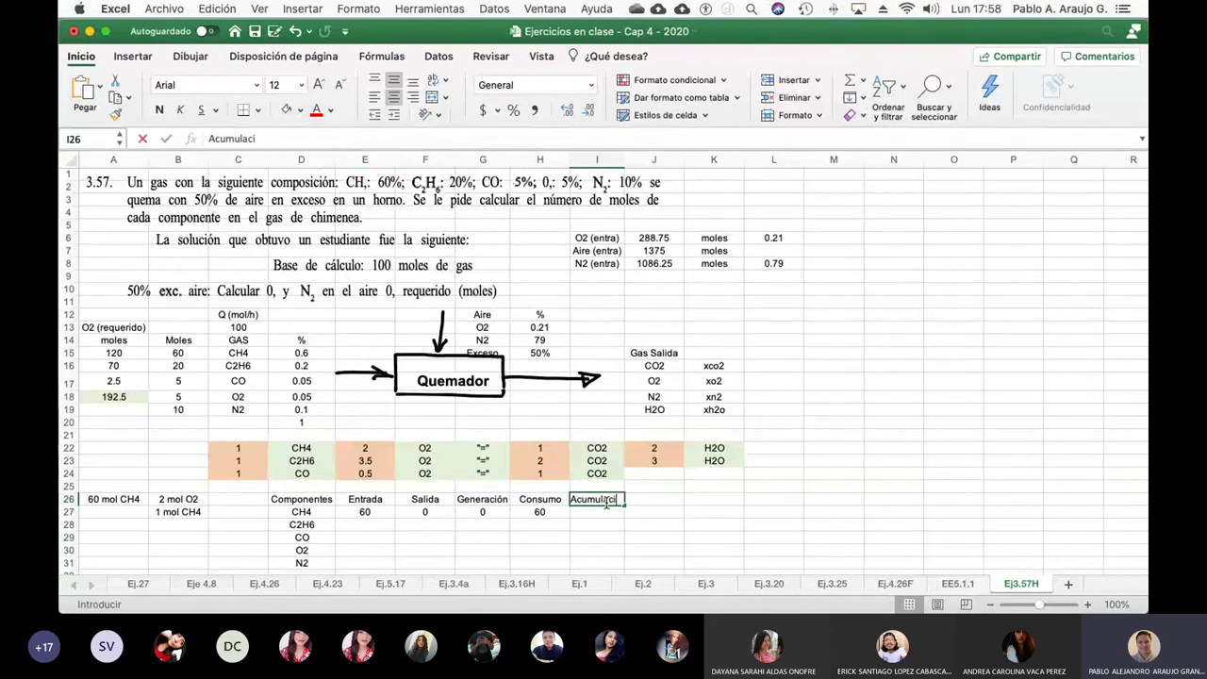
text(ón)
key(Return)
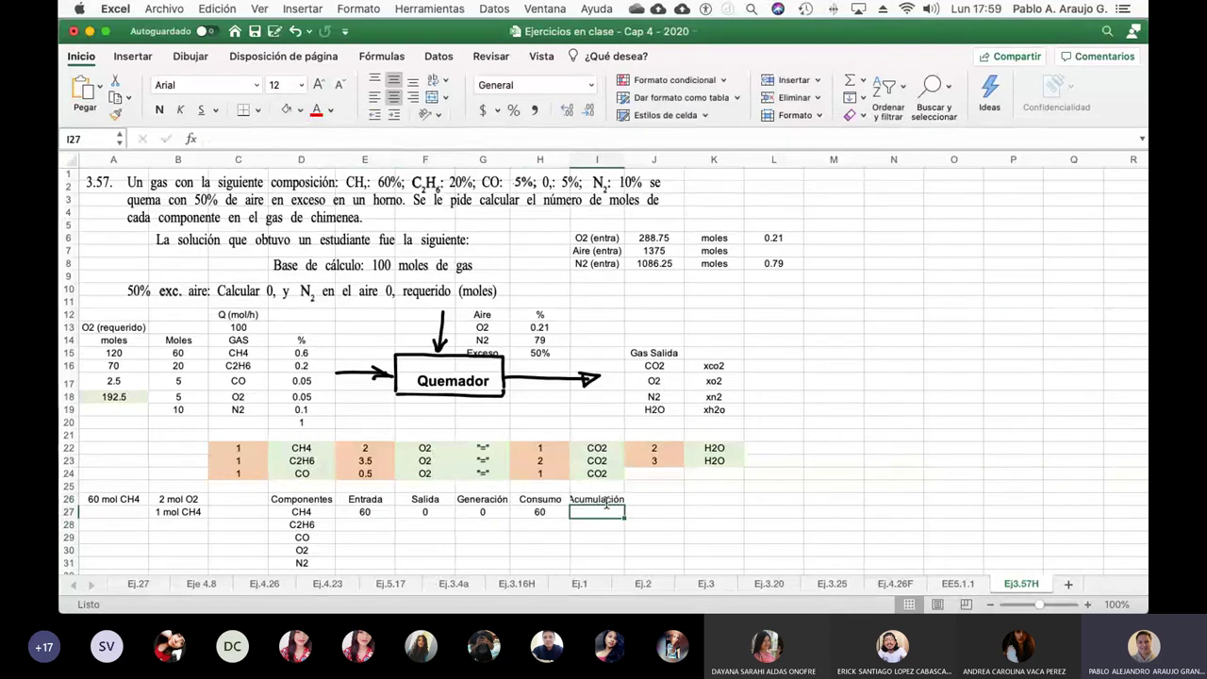
text(0)
key(Return)
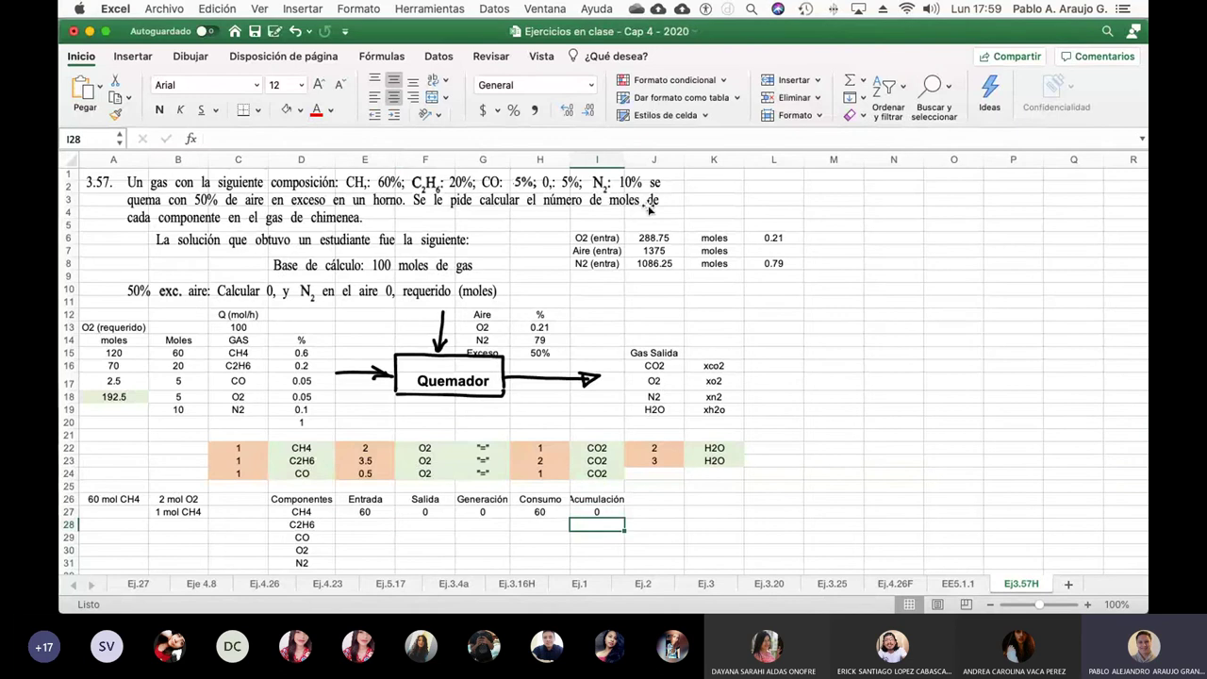
drag(624, 159, 634, 159)
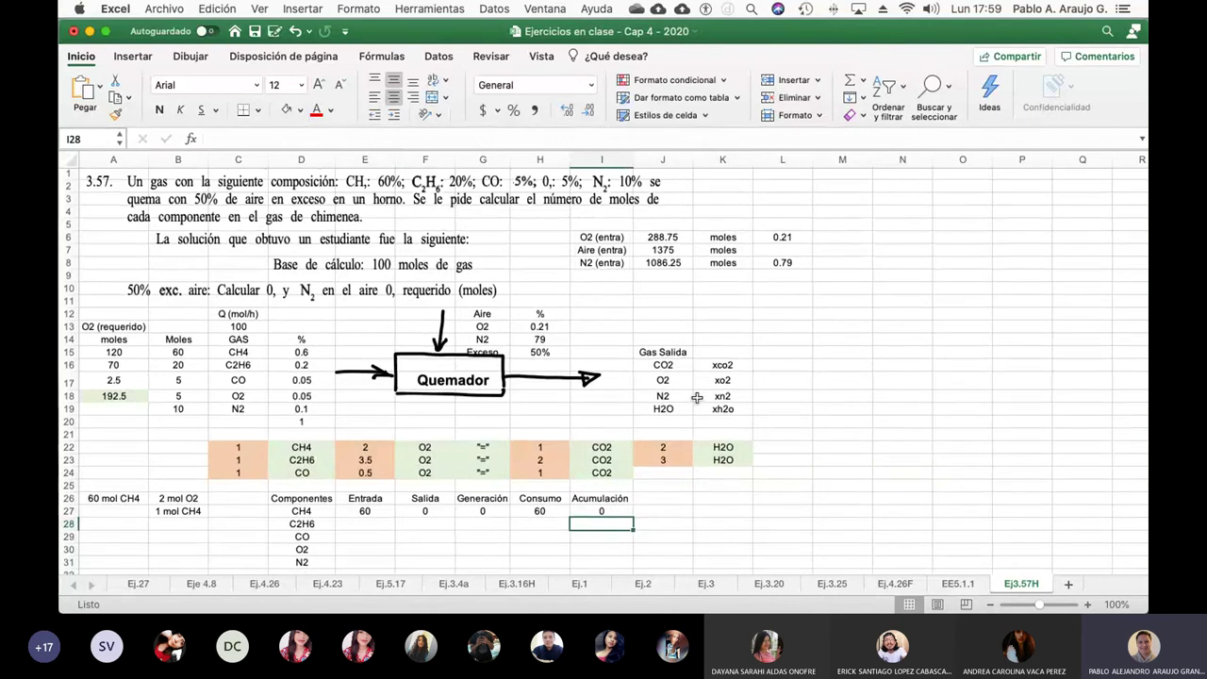
Step: Link the C2H6 "Entrada" cell E28 to the C2H6 moles in B16
scroll(696, 397, down, 3)
right_click(377, 415)
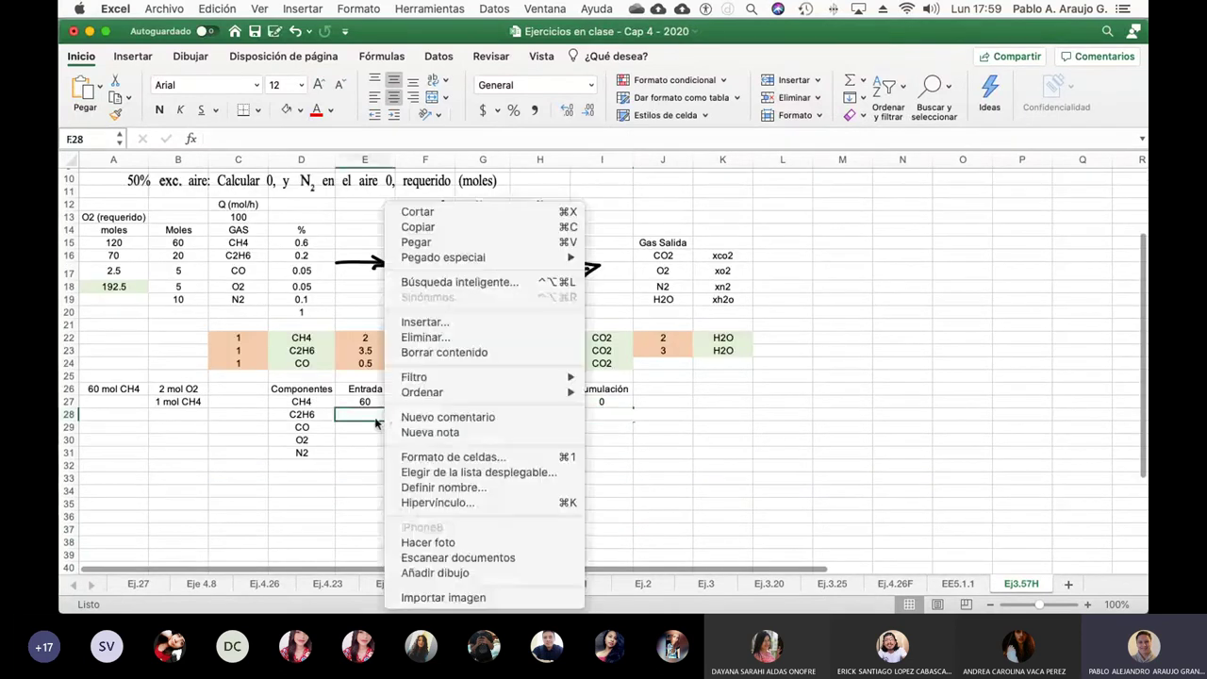
click(355, 435)
text(=)
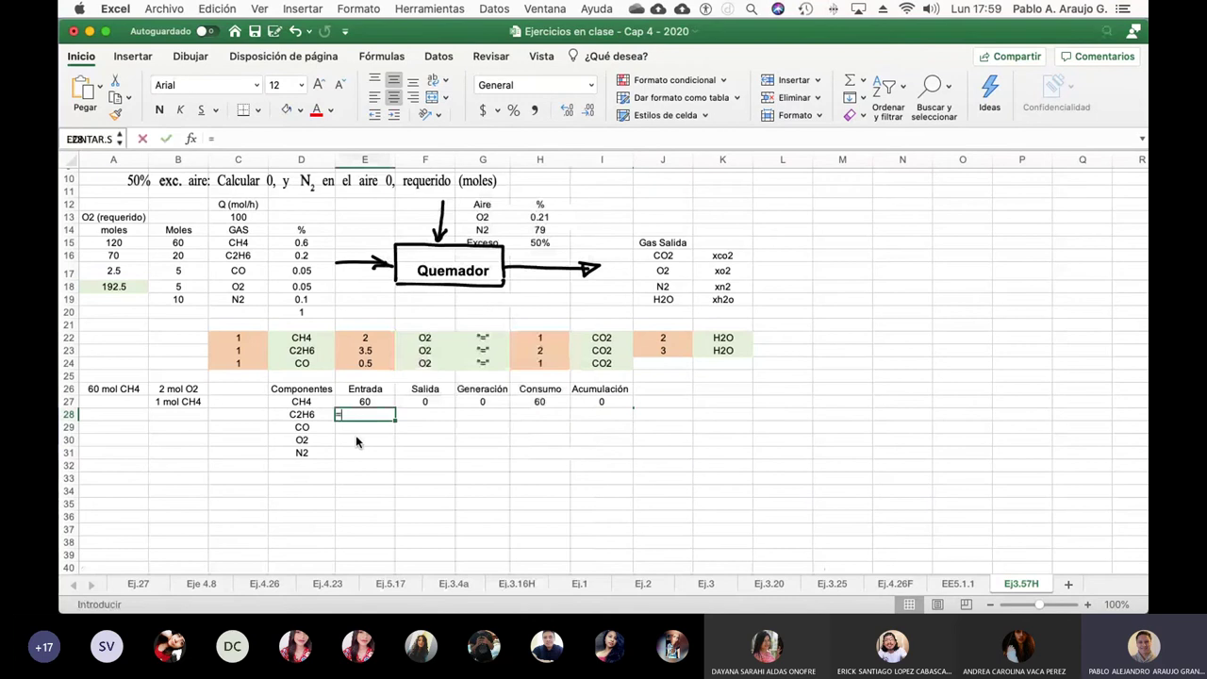
click(178, 255)
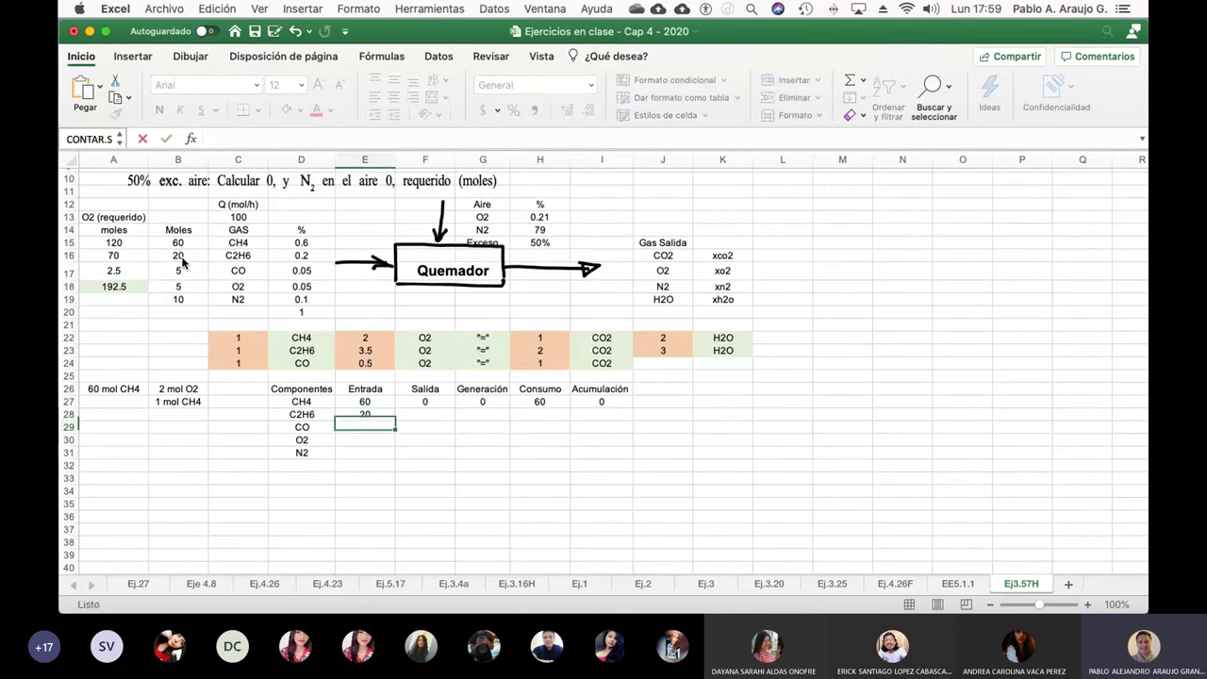
key(Tab)
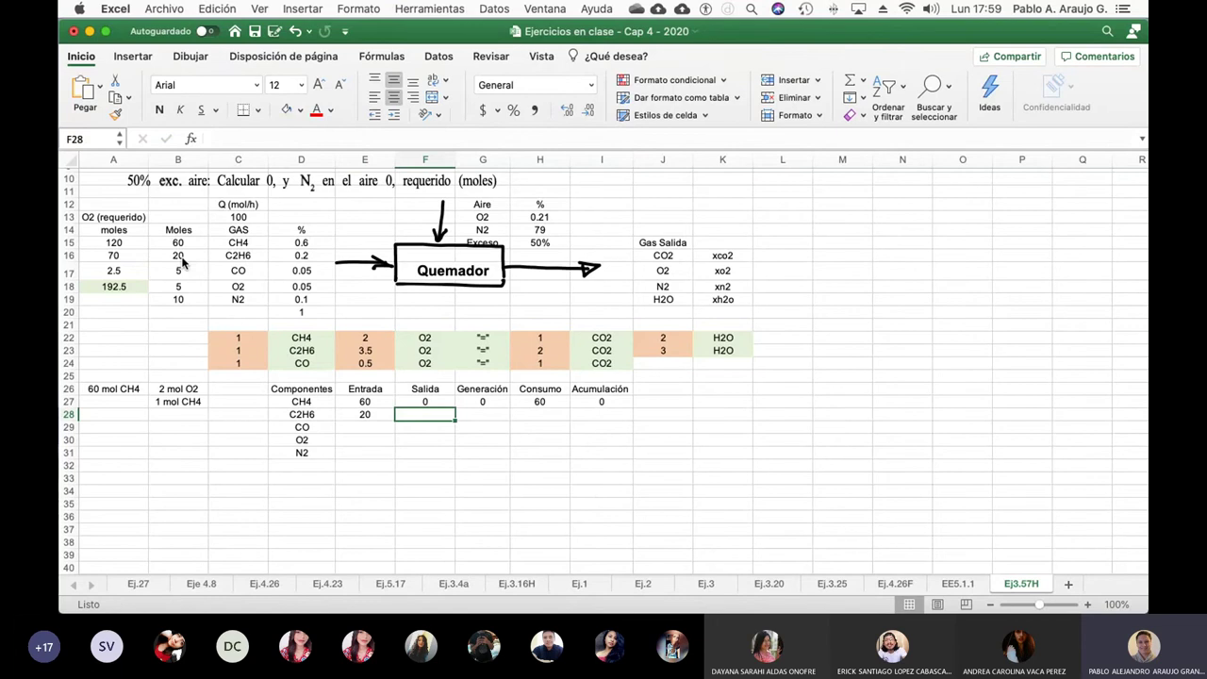
Step: Complete the C2H6 row with 0 for "Salida" and "Generación", "Consumo" linked to B16, and 0 for "Acumulación"
text(0)
key(Tab)
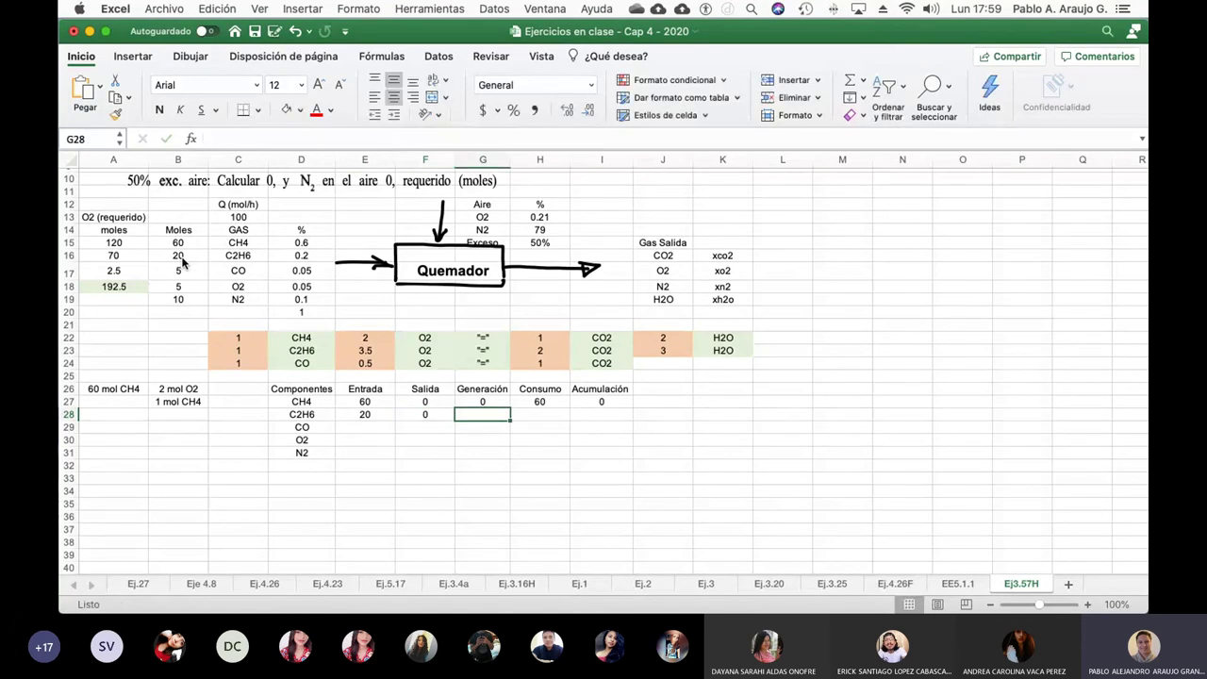
text(0)
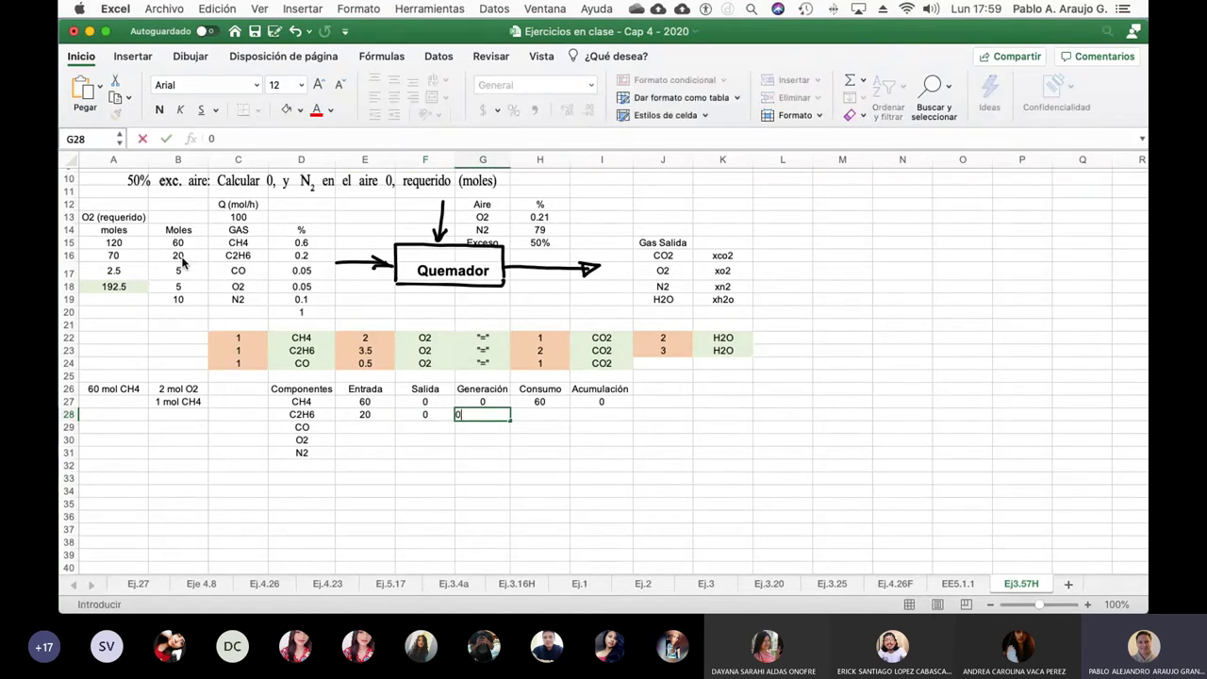
key(Tab)
text(=)
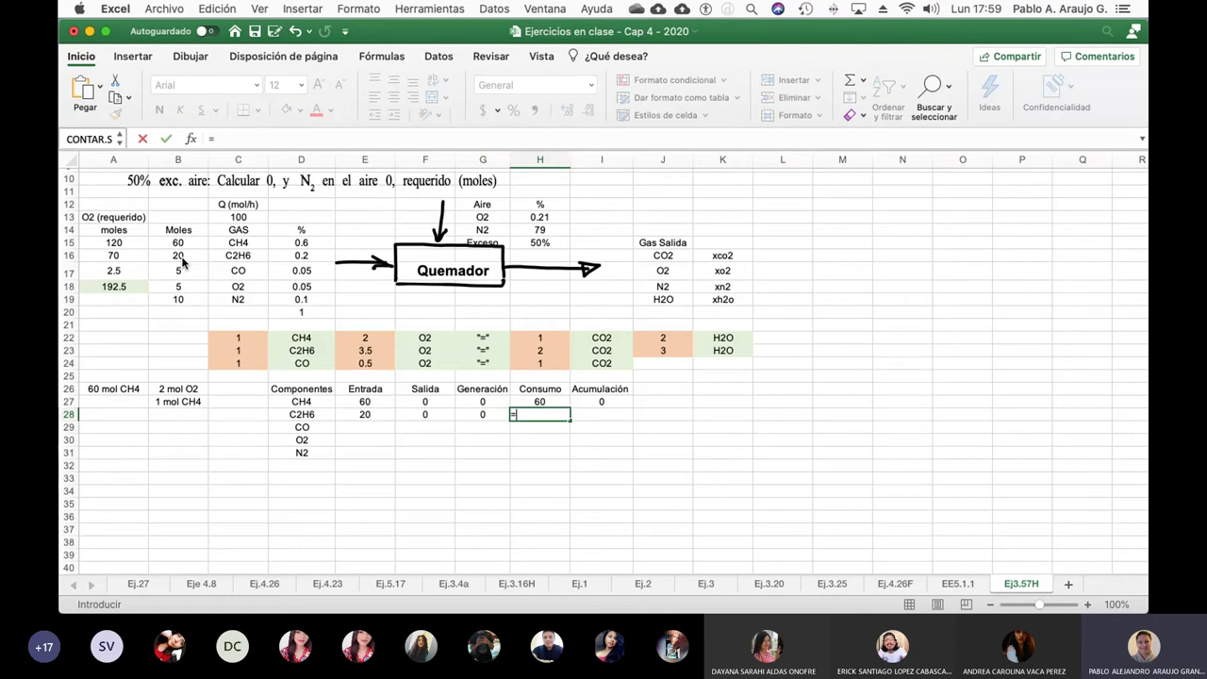
click(180, 255)
key(Tab)
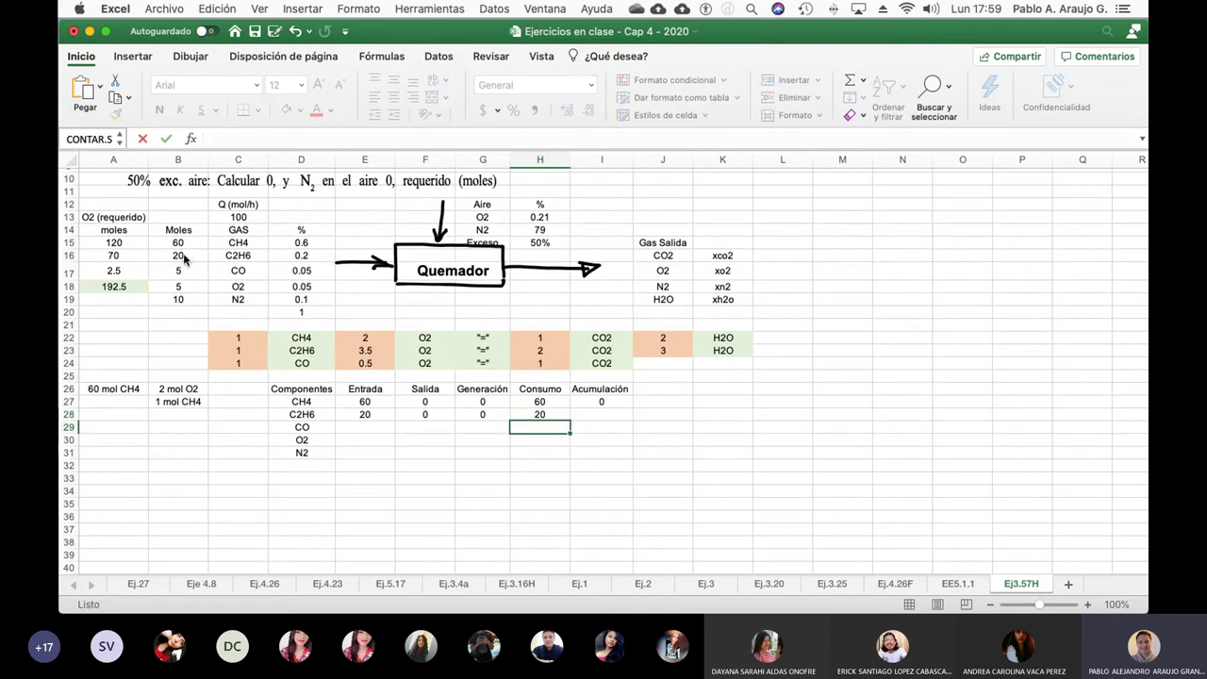
text(0)
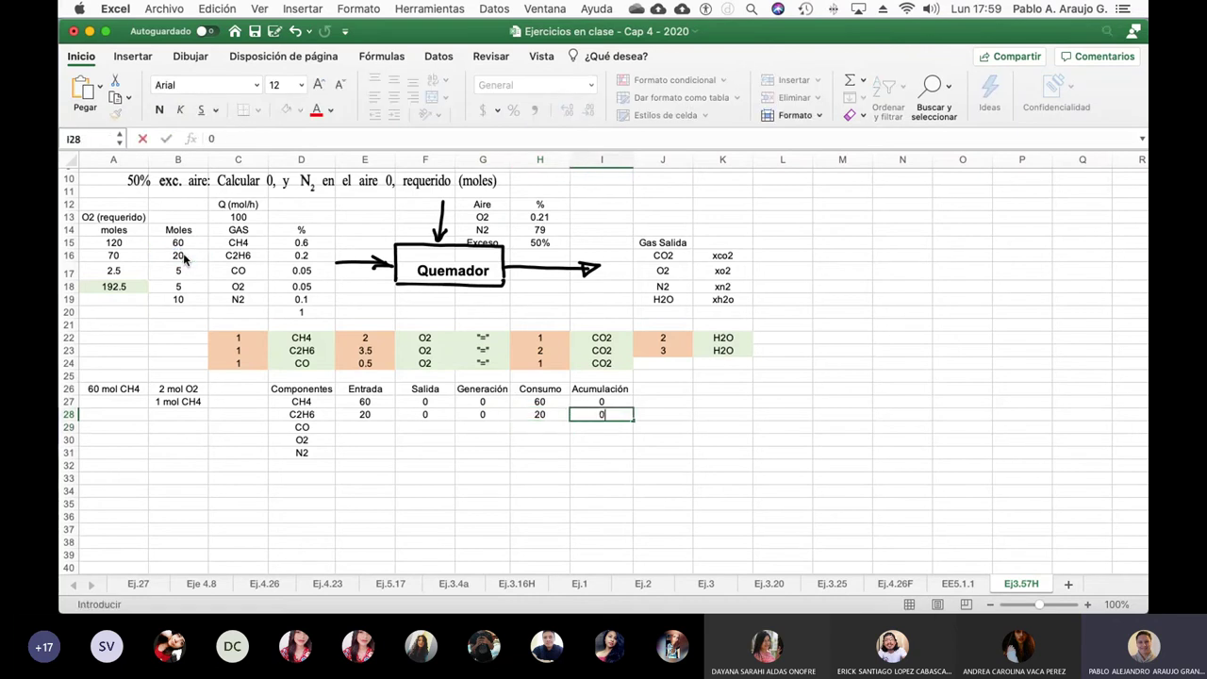
key(Return)
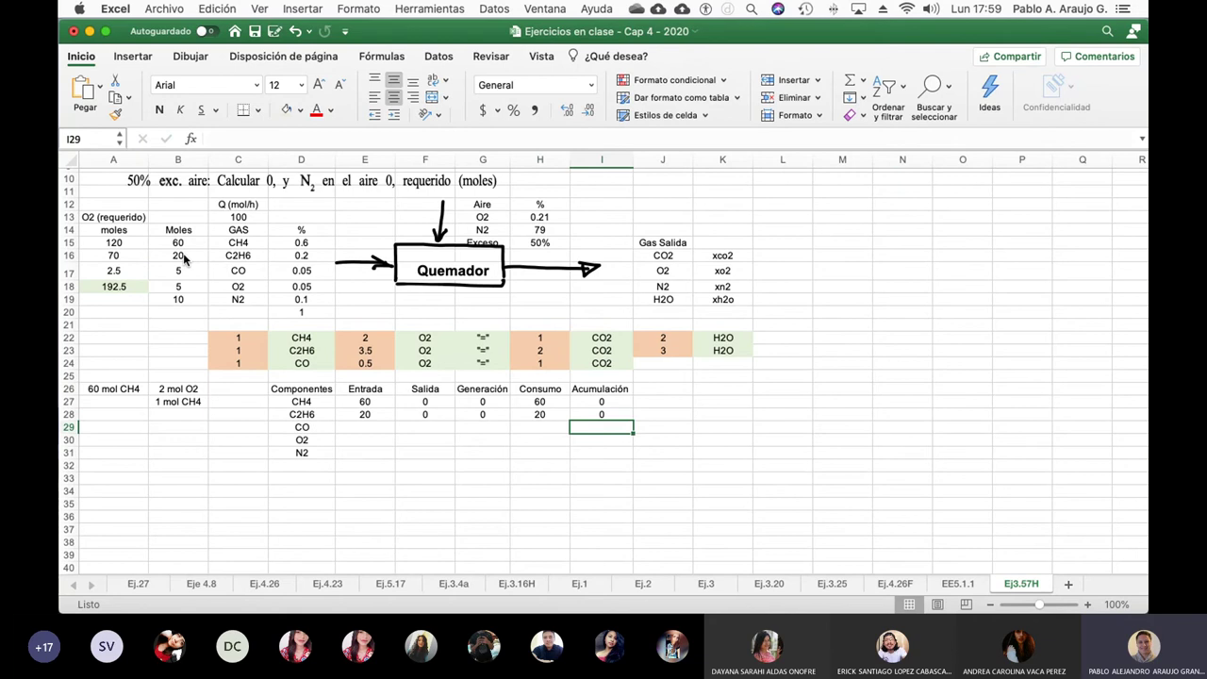
Step: Add CO2 to the component list in D32, below N2
key(Left)
key(Left)
key(Left)
key(Down)
key(Down)
key(Down)
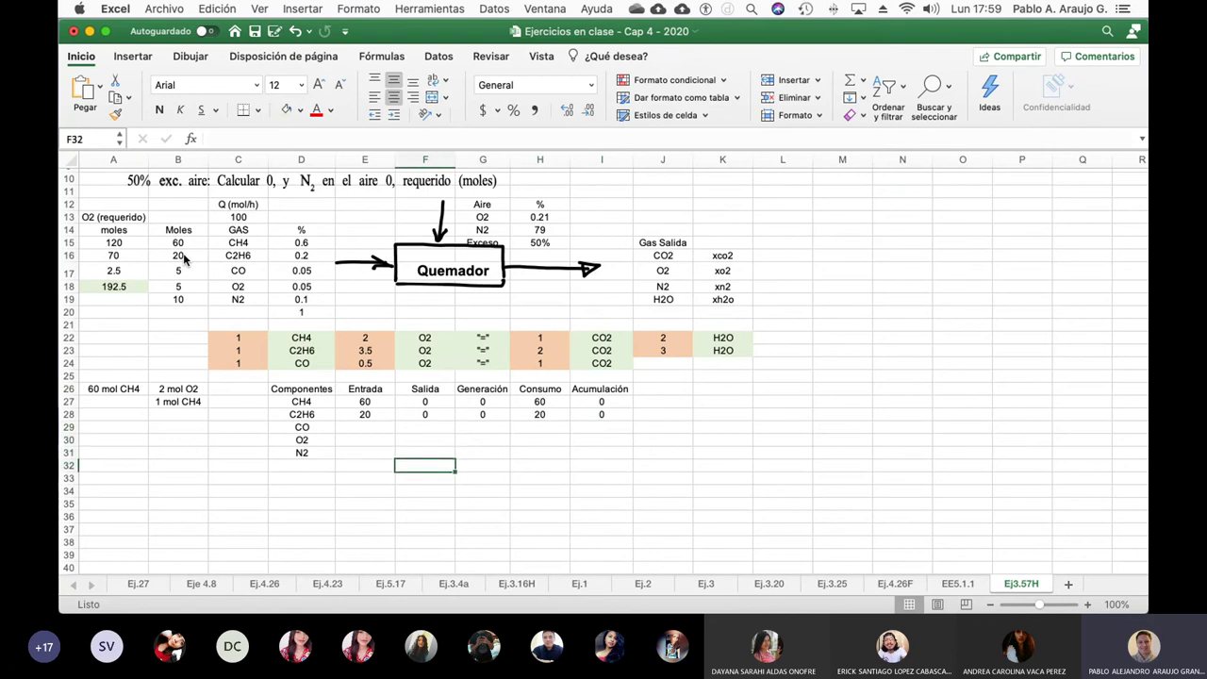
key(Left)
key(Left)
text(CO2)
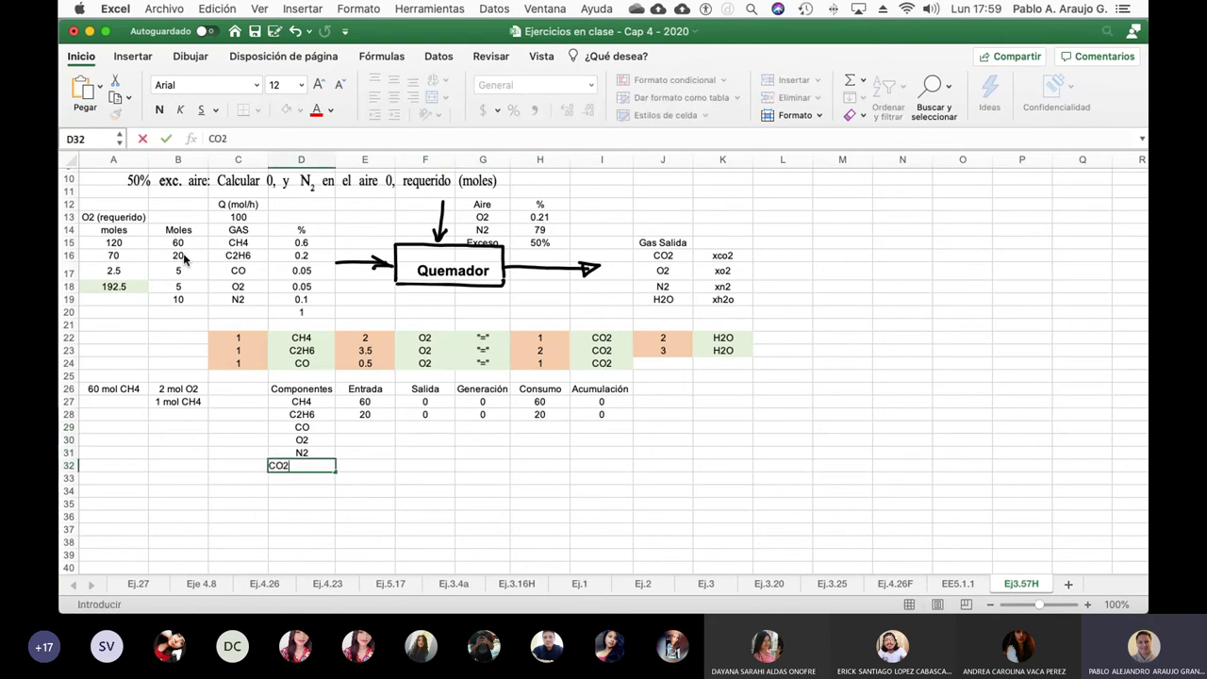
key(Return)
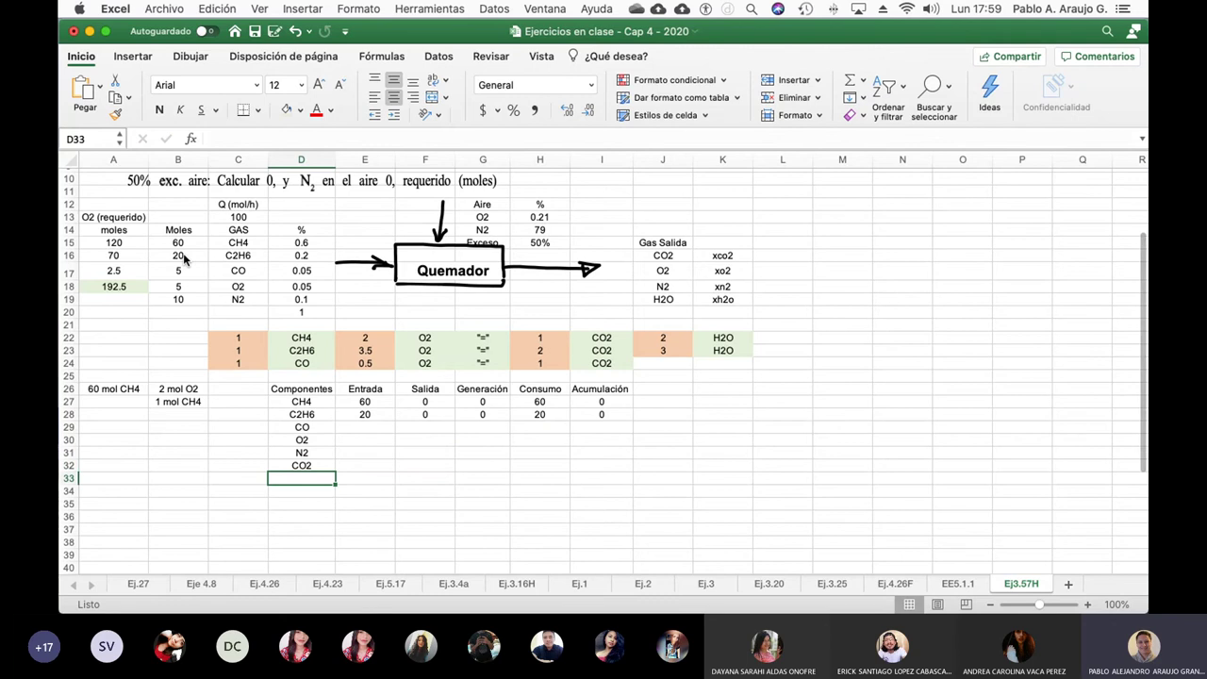
Step: Link the CO "Entrada" cell E29 to the CO moles in B17
key(Up)
key(Up)
key(Up)
key(Up)
key(Right)
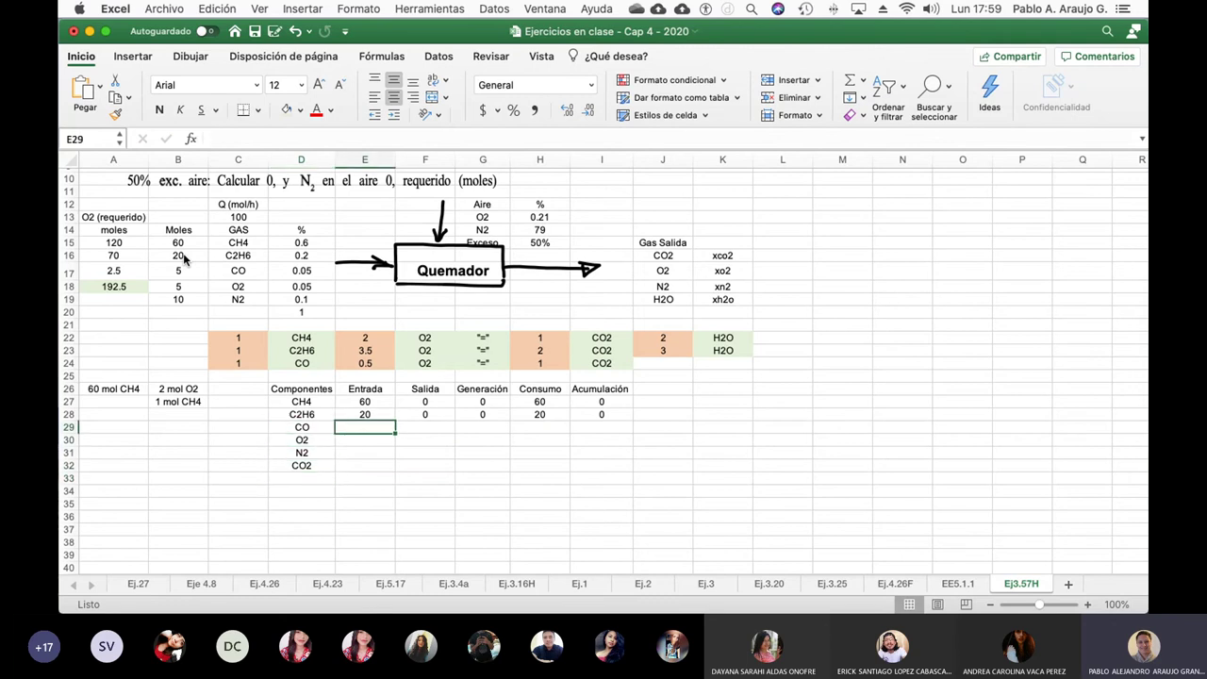
text(=)
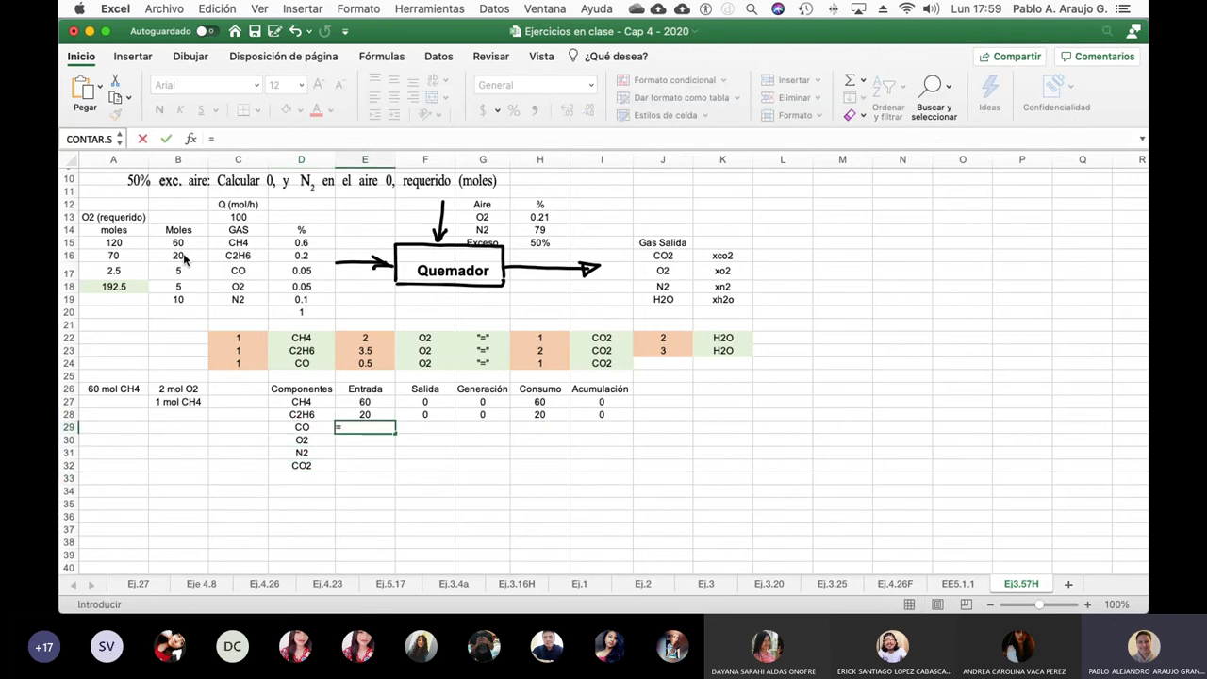
click(198, 274)
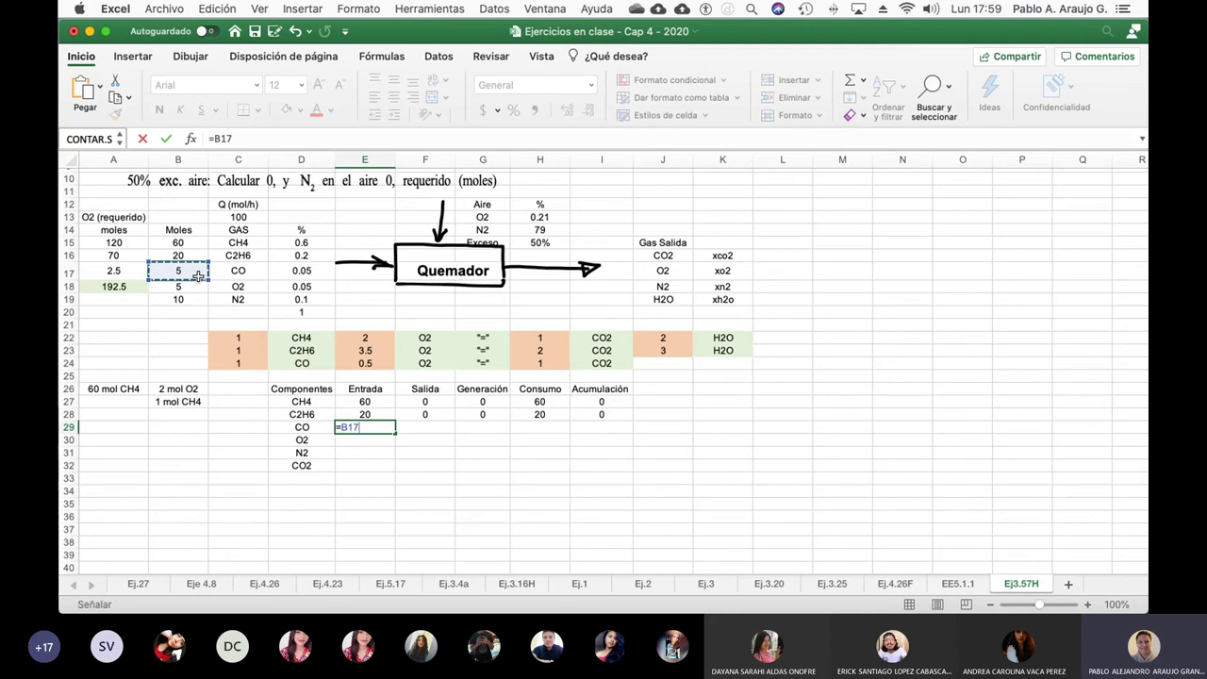
key(Return)
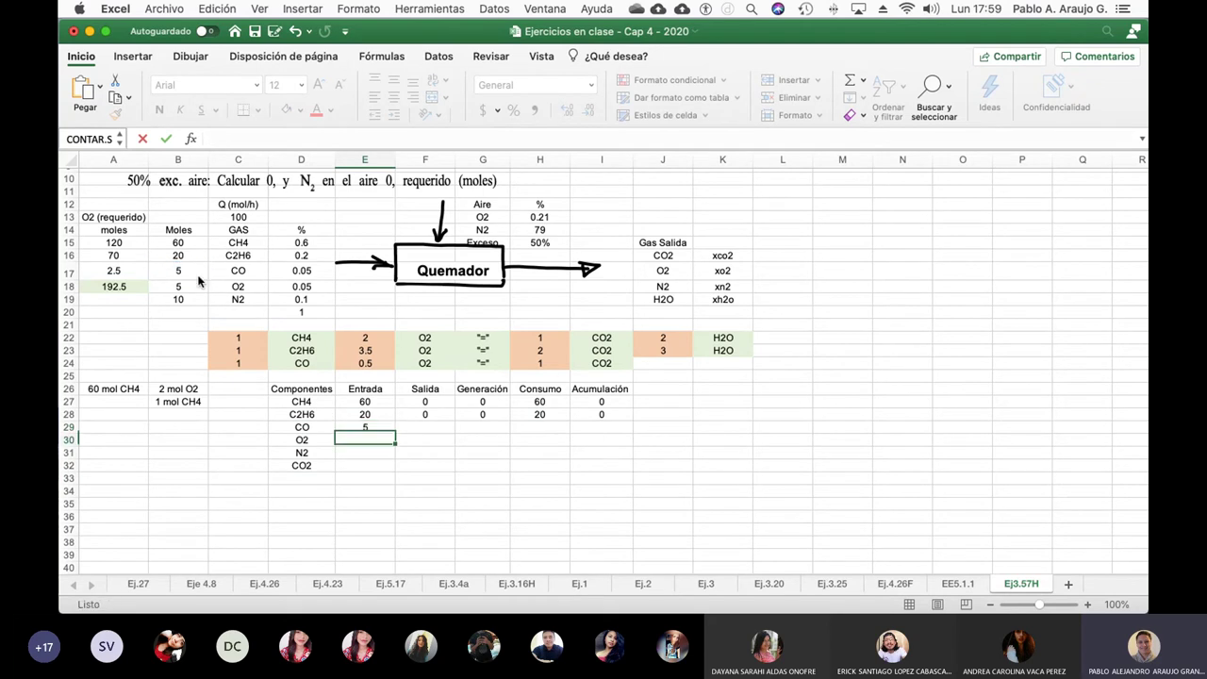
Step: Enter 0 for both "Salida" and "Generación" in the CO row, cells F29 and G29
key(Tab)
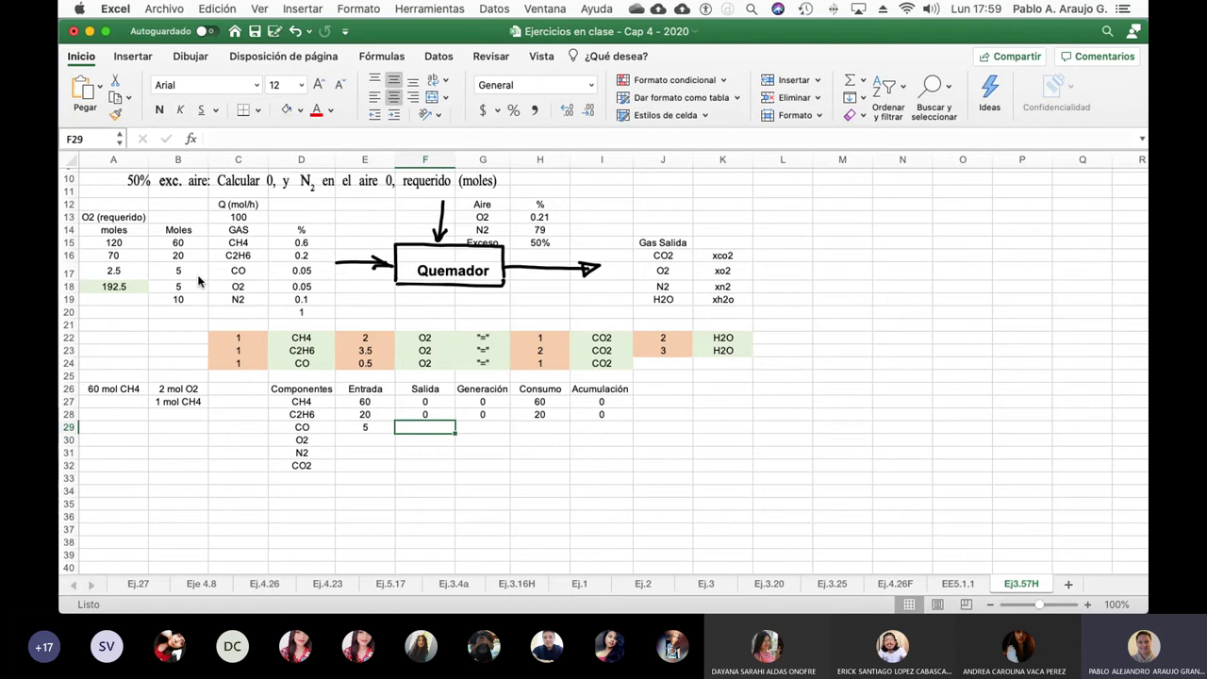
text(=)
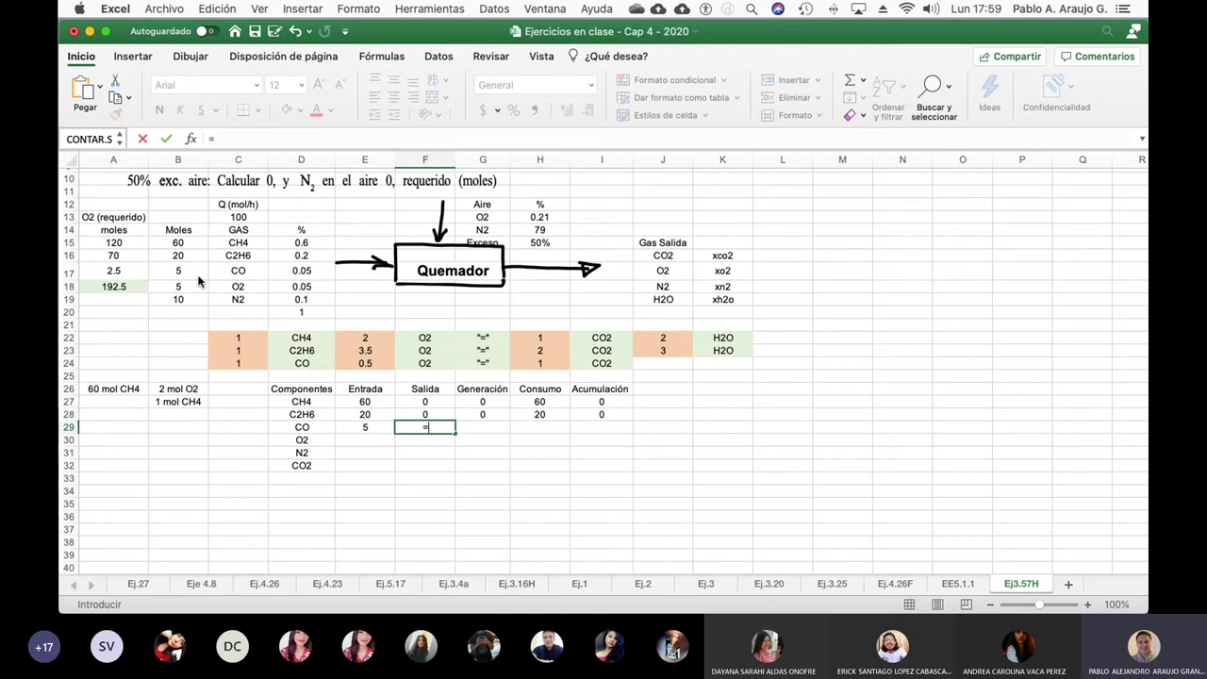
key(BackSpace)
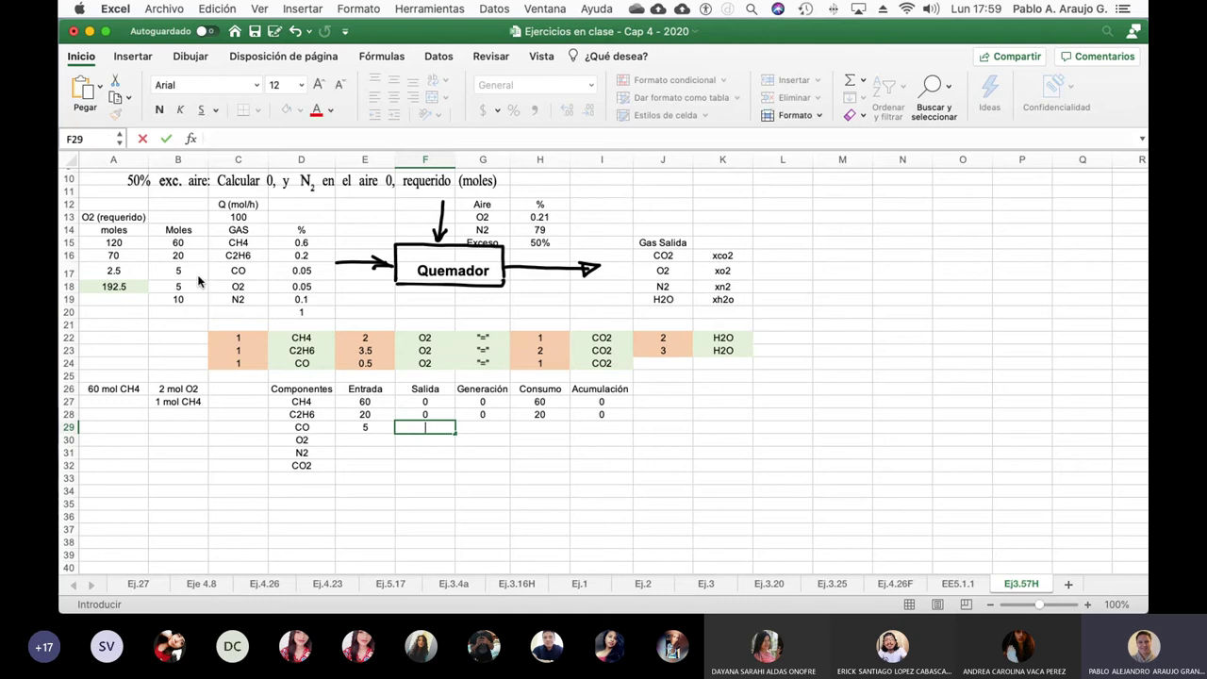
text(0)
key(Return)
key(Up)
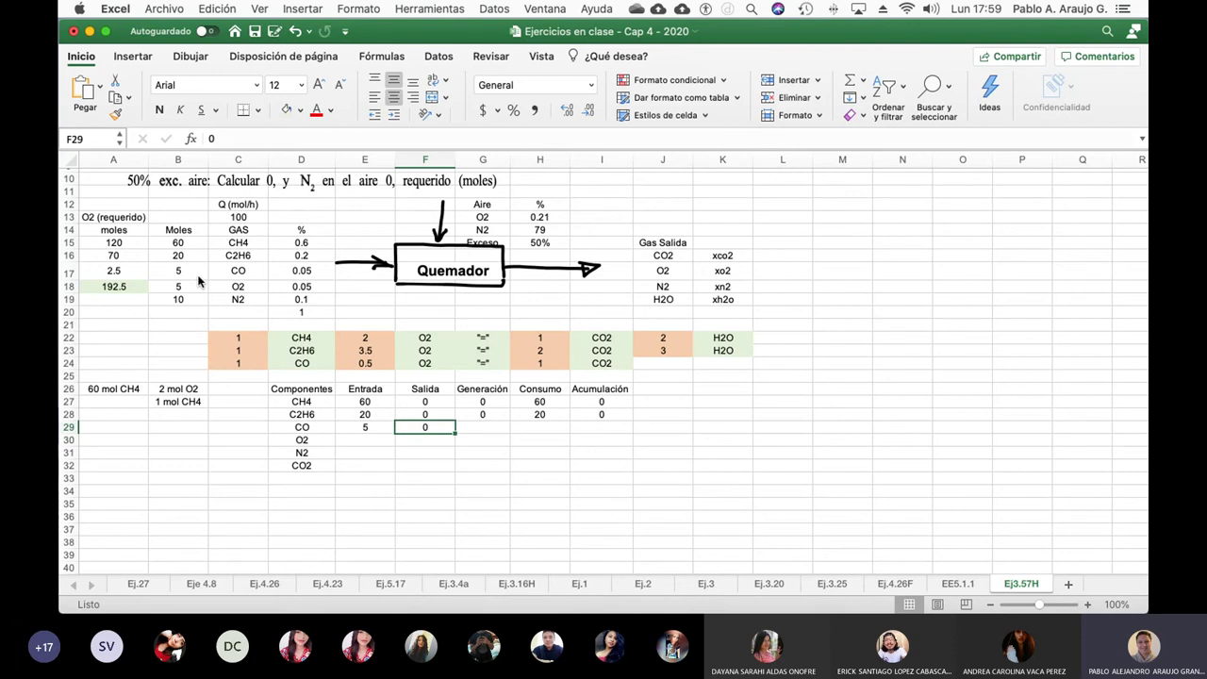
key(Right)
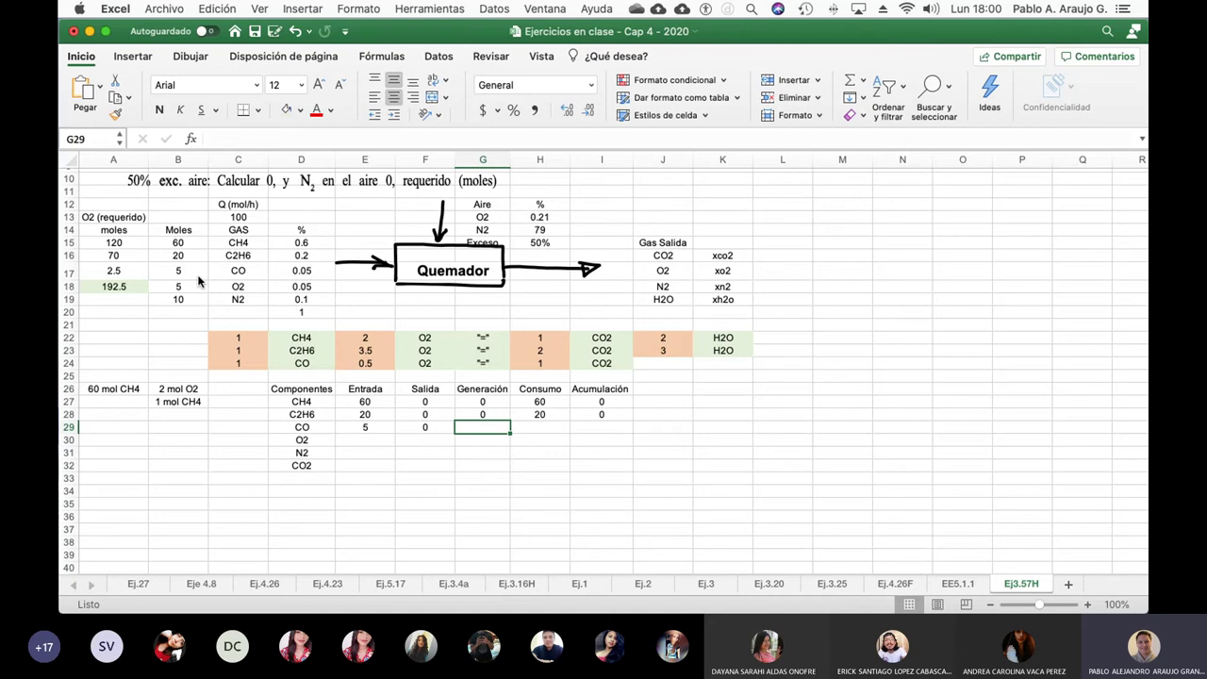
text(0)
key(Return)
Step: Link the CO "Consumo" cell H29 to the moles in B17 and enter 0 for its "Acumulación" in I29
key(Up)
key(Right)
text(=)
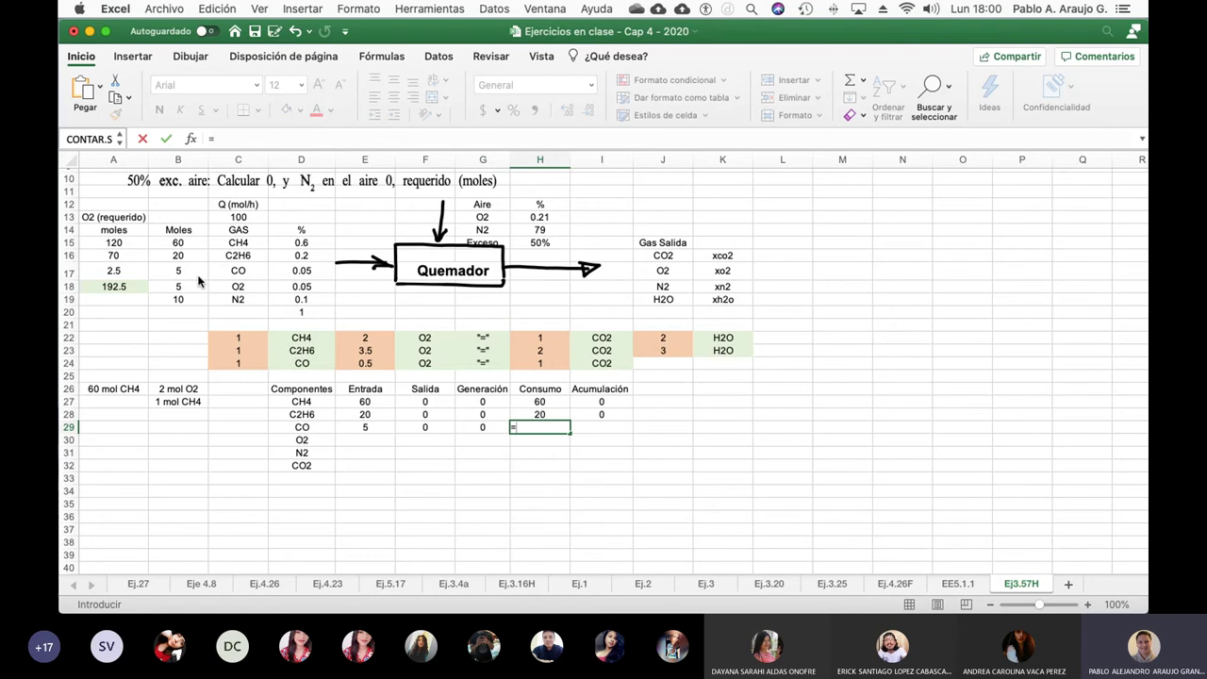
click(189, 272)
key(Return)
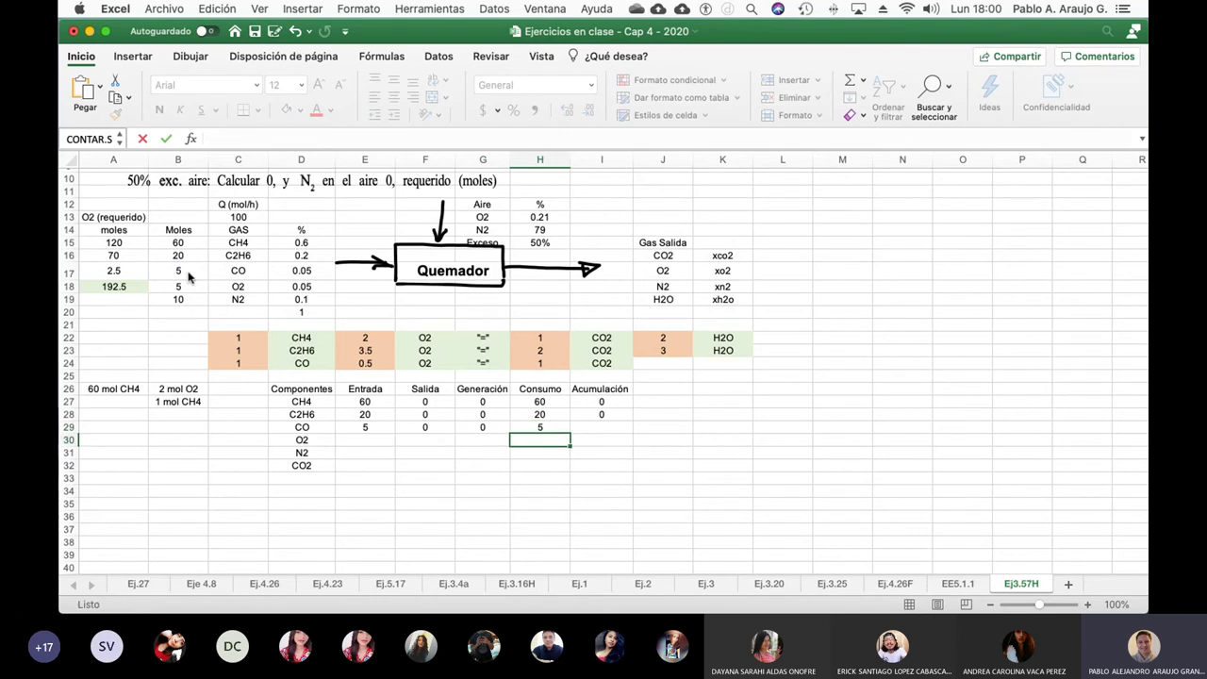
key(Up)
key(Right)
text(0)
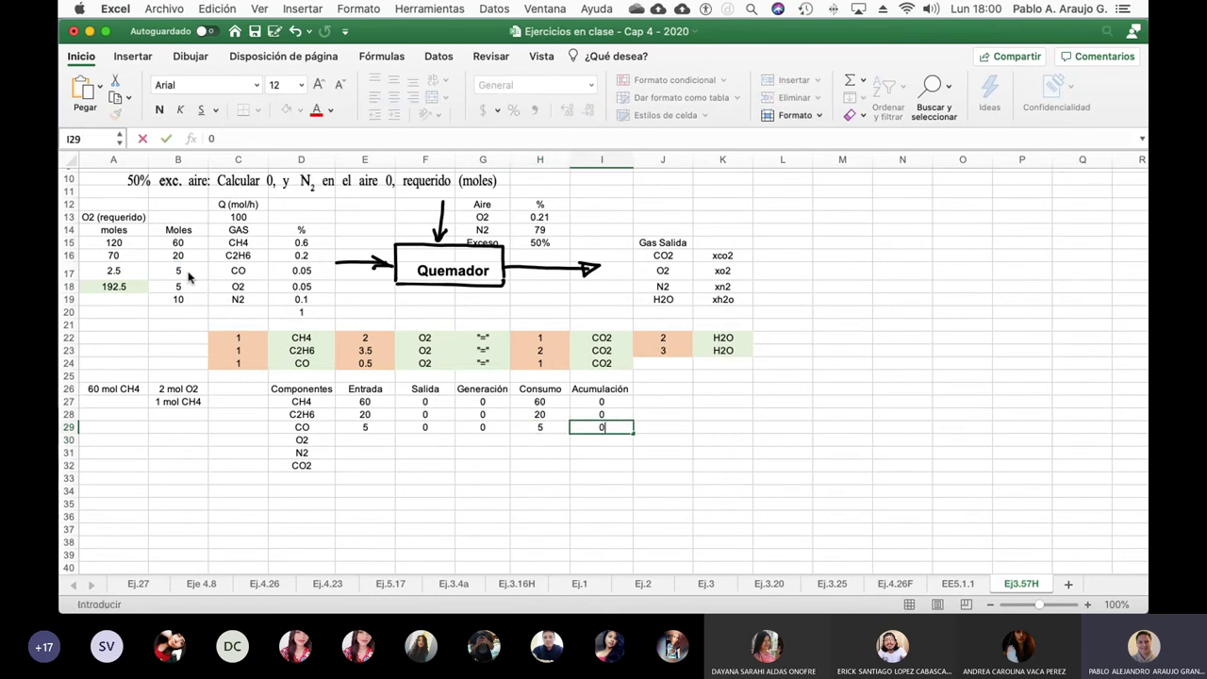
key(Return)
Step: Calculate the O2 "Entrada" in E30 as the fuel gas O2 plus the O2 entering with the air, =B18+J6
key(Left)
key(Left)
key(Left)
key(Left)
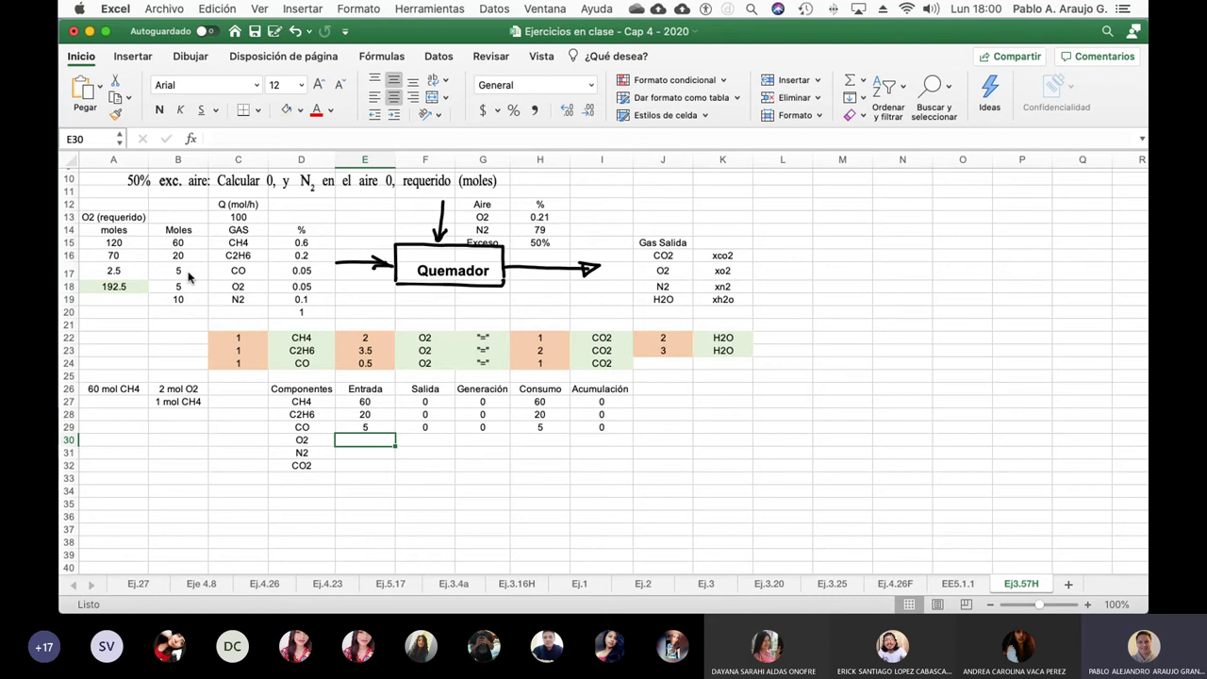
text(=)
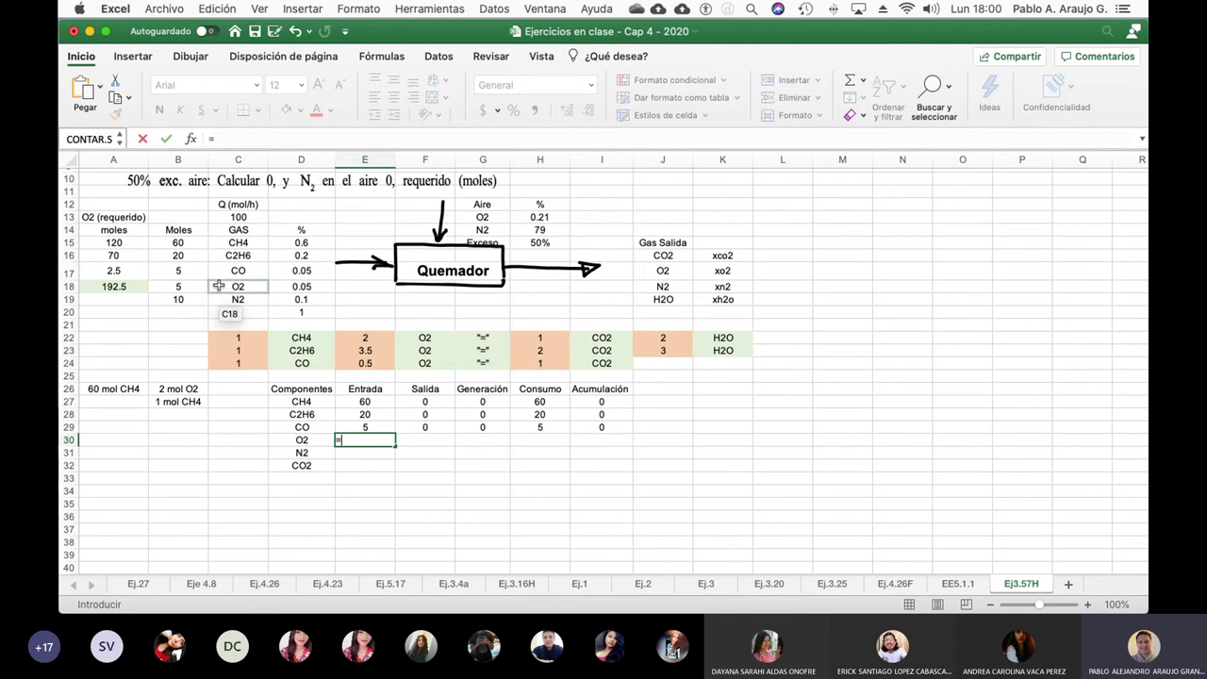
click(198, 287)
text(+)
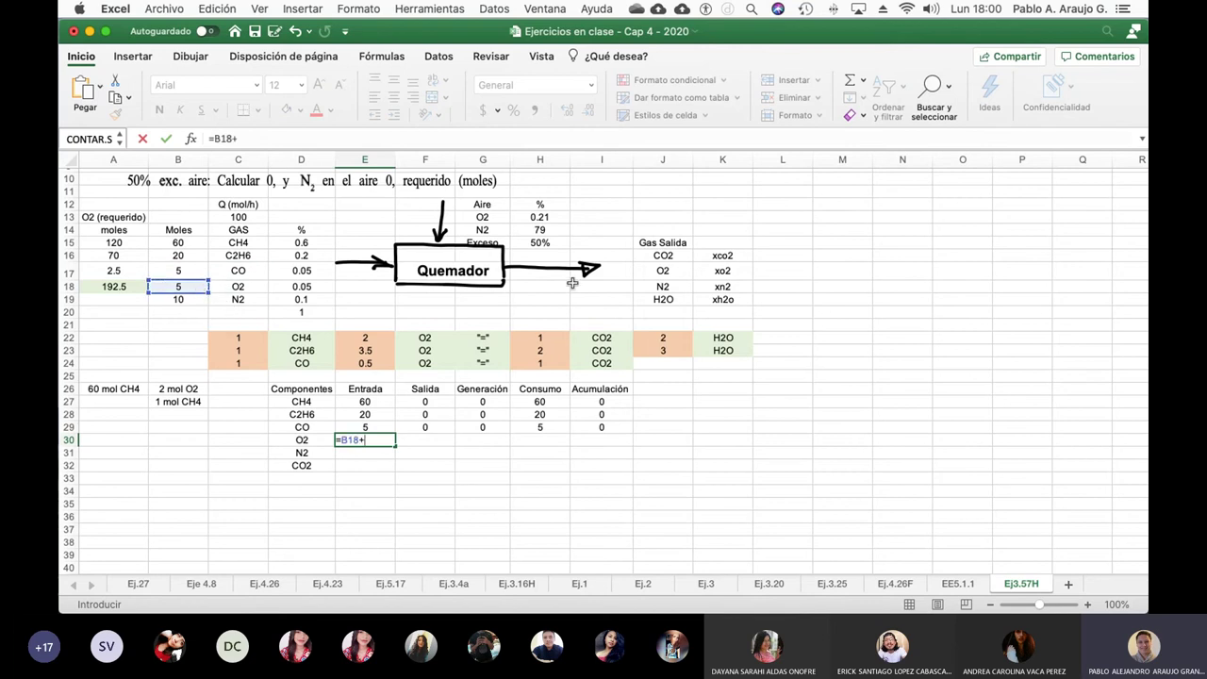
scroll(572, 283, up, 3)
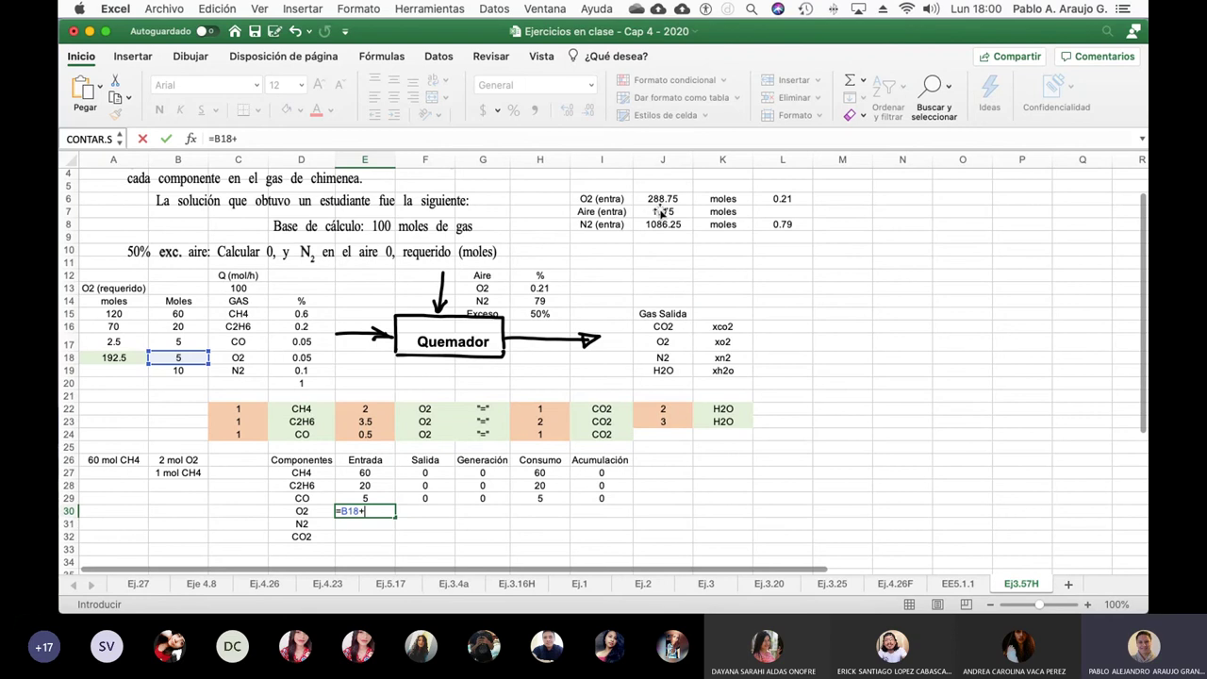
key(Return)
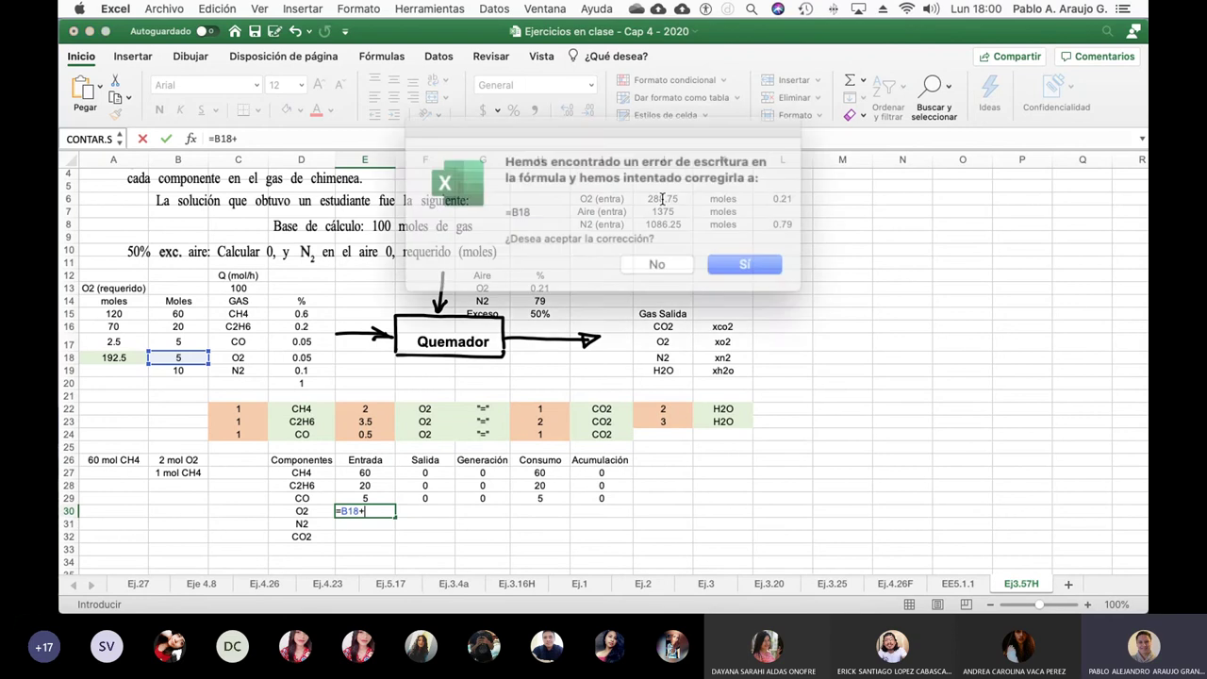
click(662, 252)
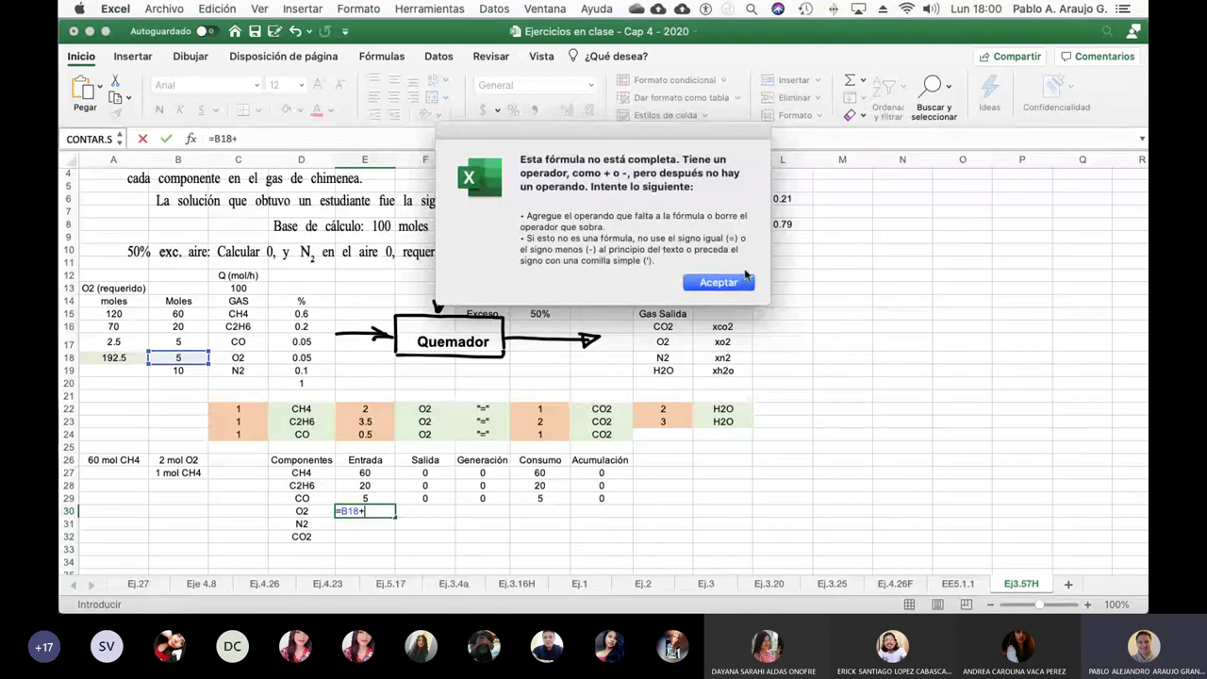
click(739, 281)
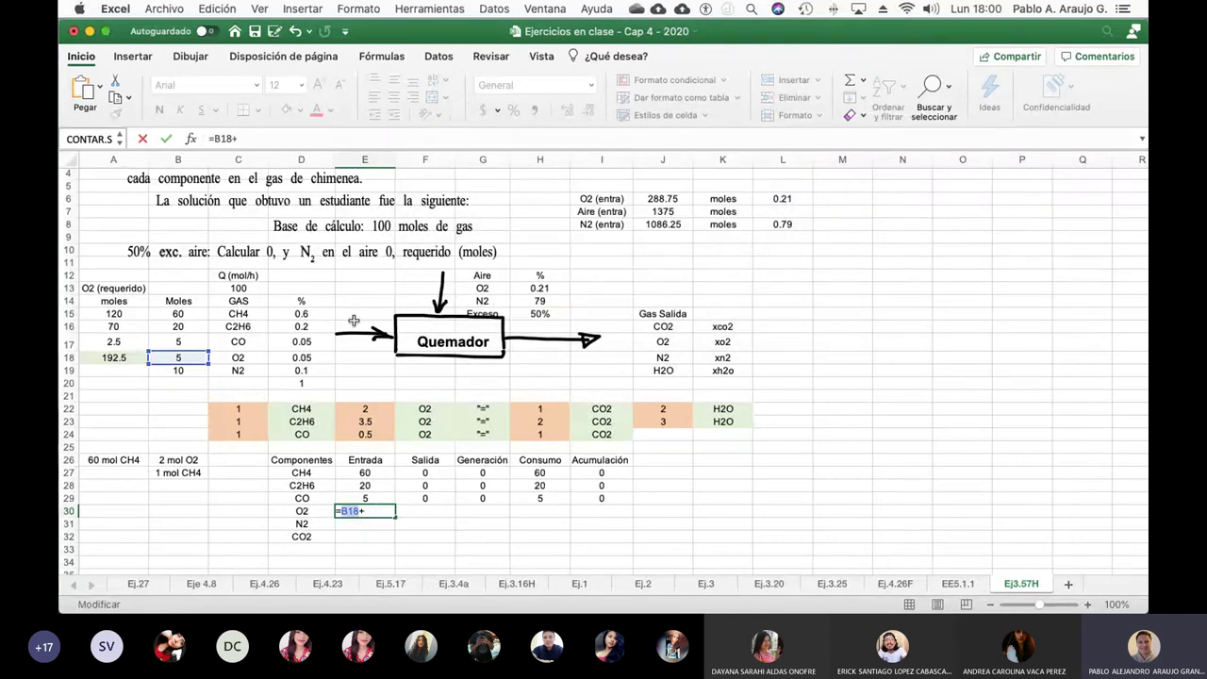
click(273, 138)
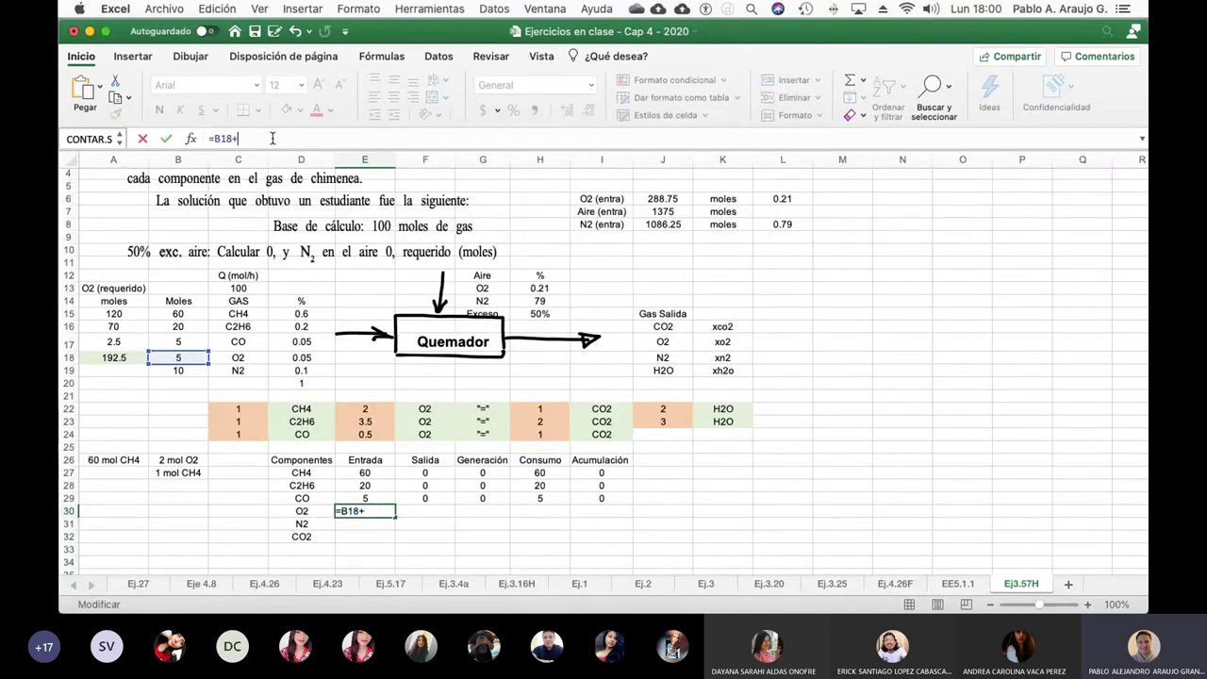
click(680, 199)
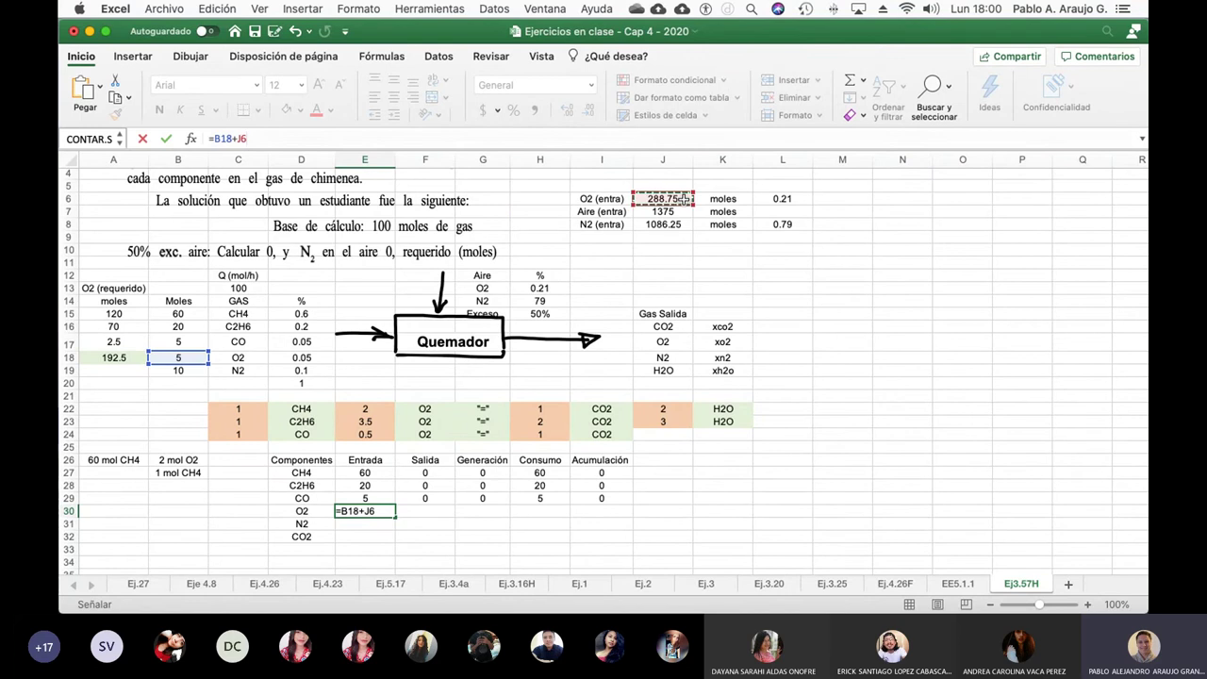
key(Return)
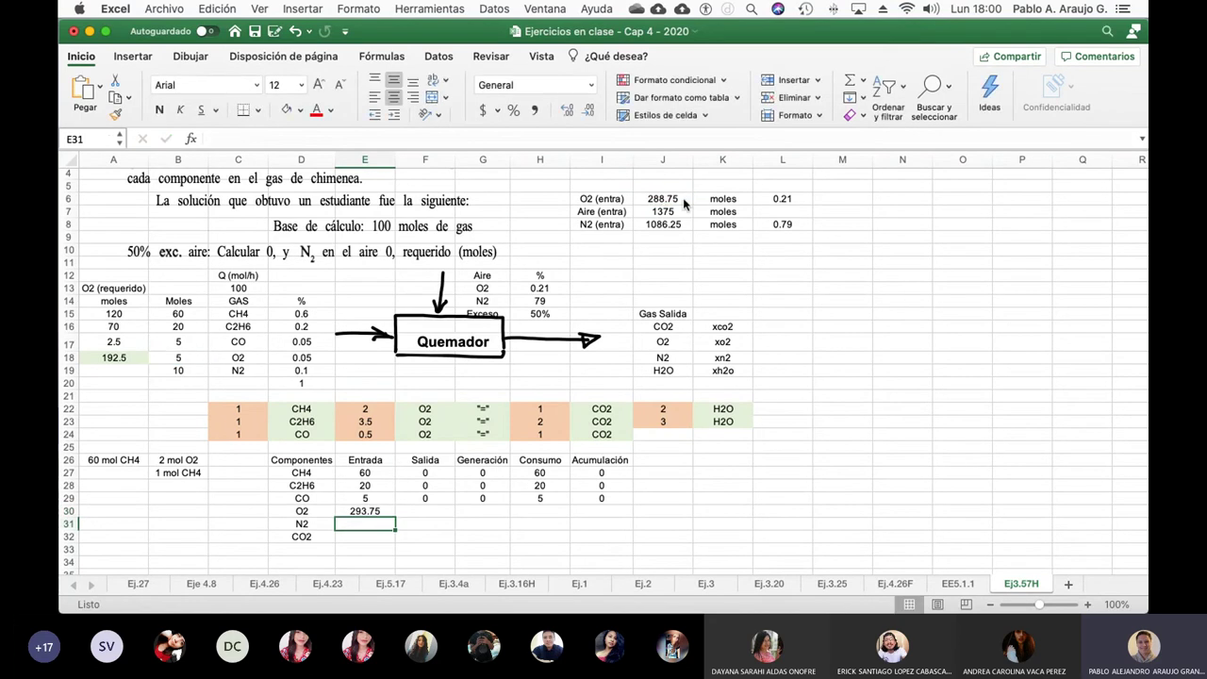
Step: Enter the text xo2*GS as the O2 "Salida" in F30 and 0 as its "Generación" in G30
key(Up)
key(Right)
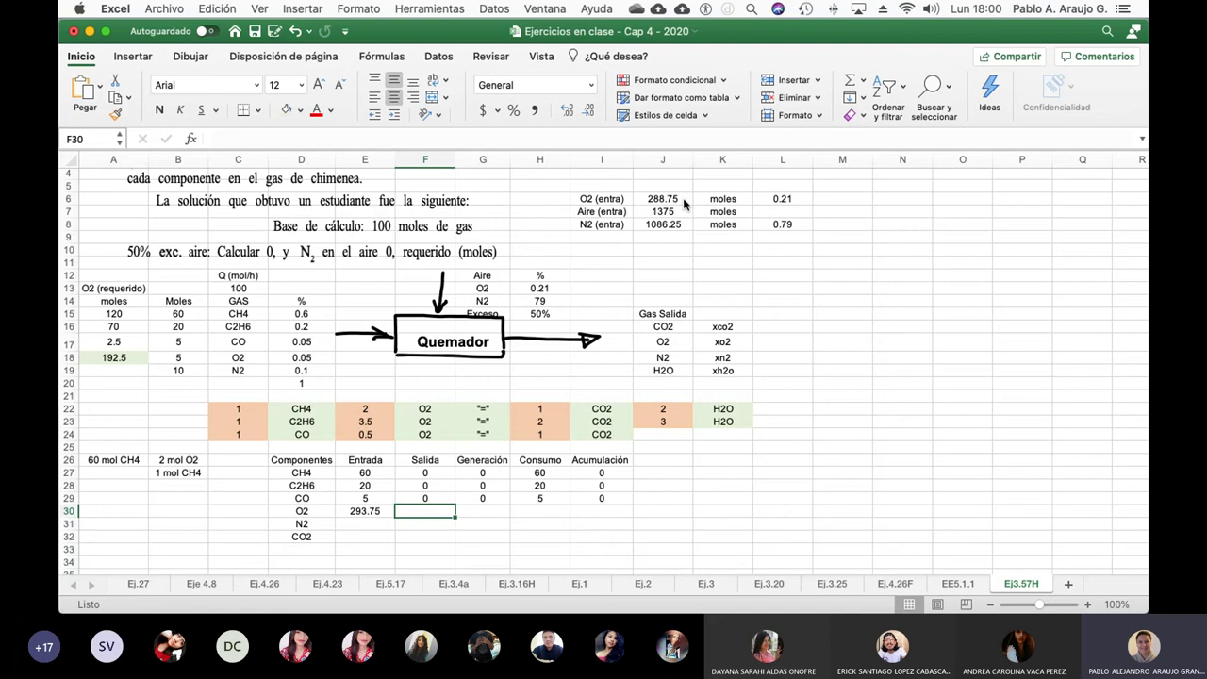
text(xo2*)
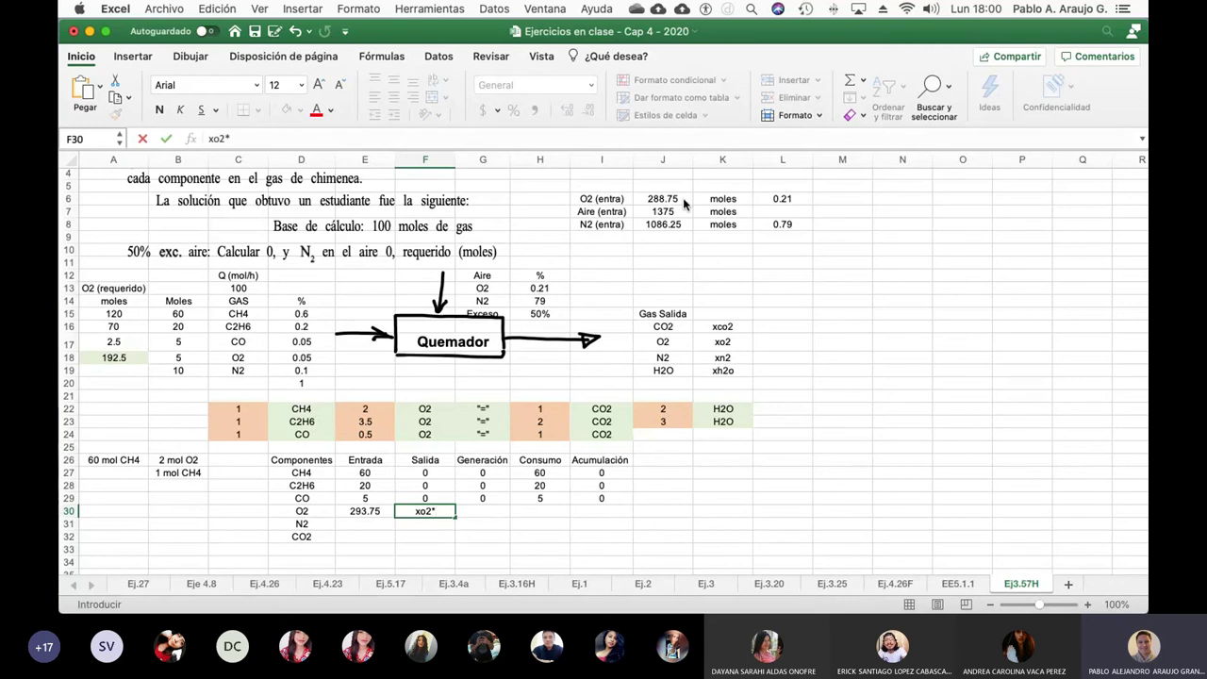
text(GS)
key(Return)
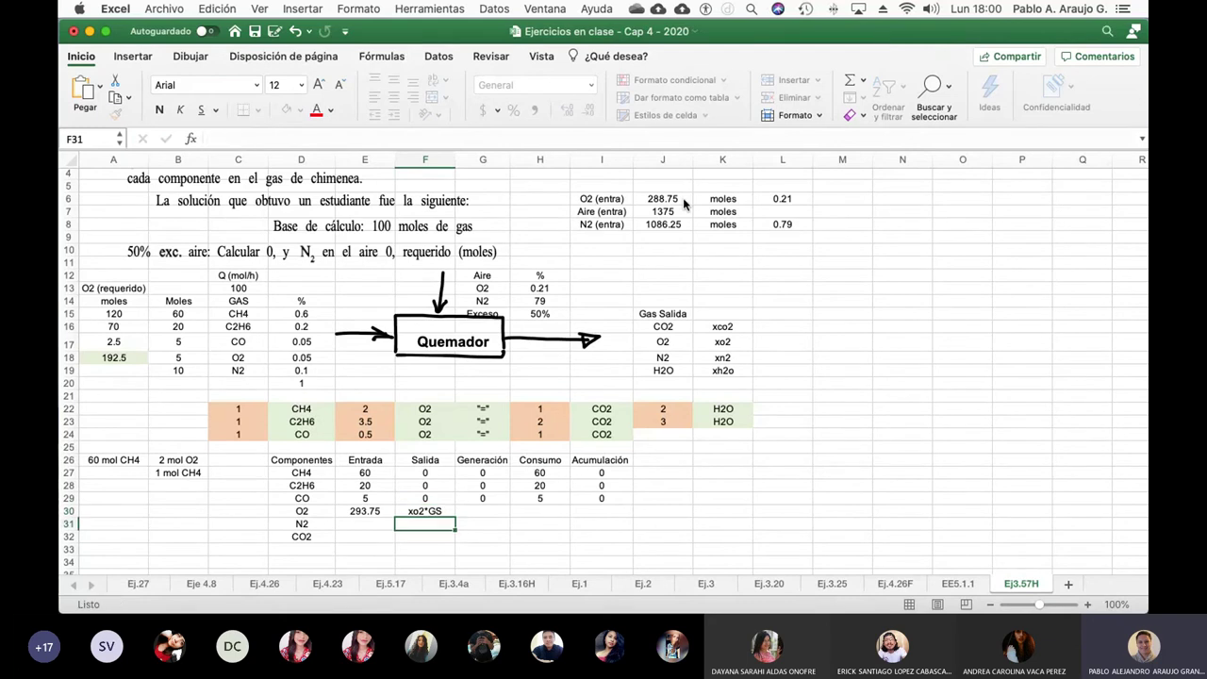
key(Up)
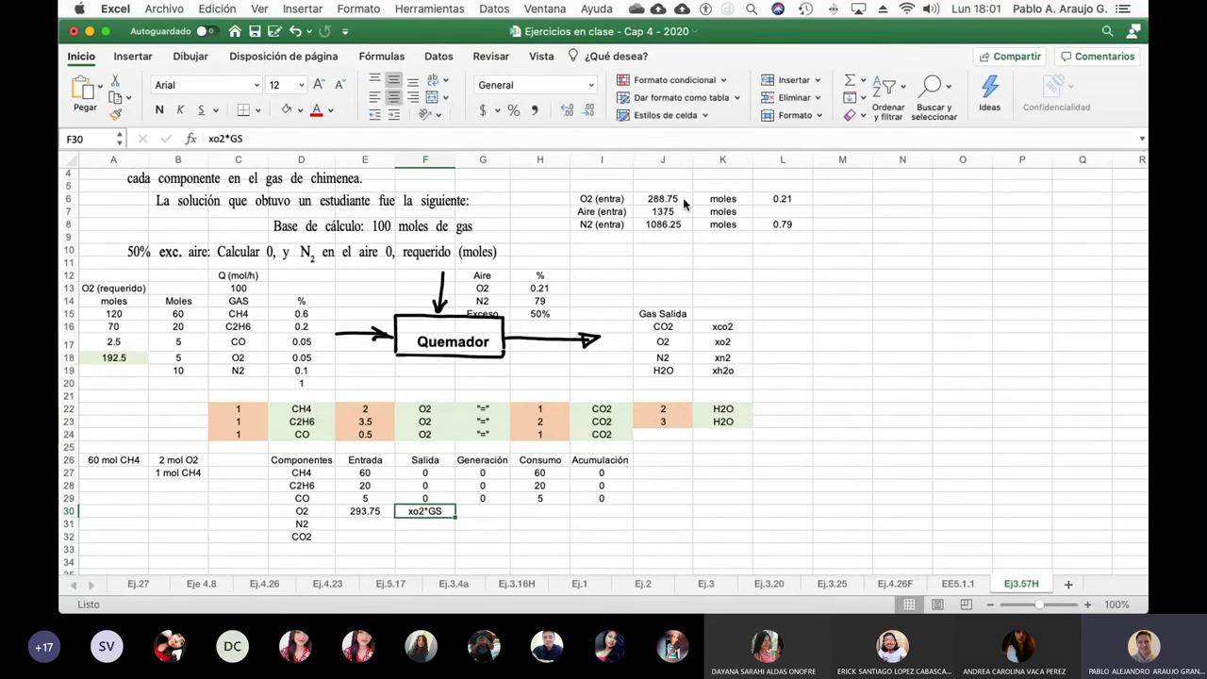
key(Right)
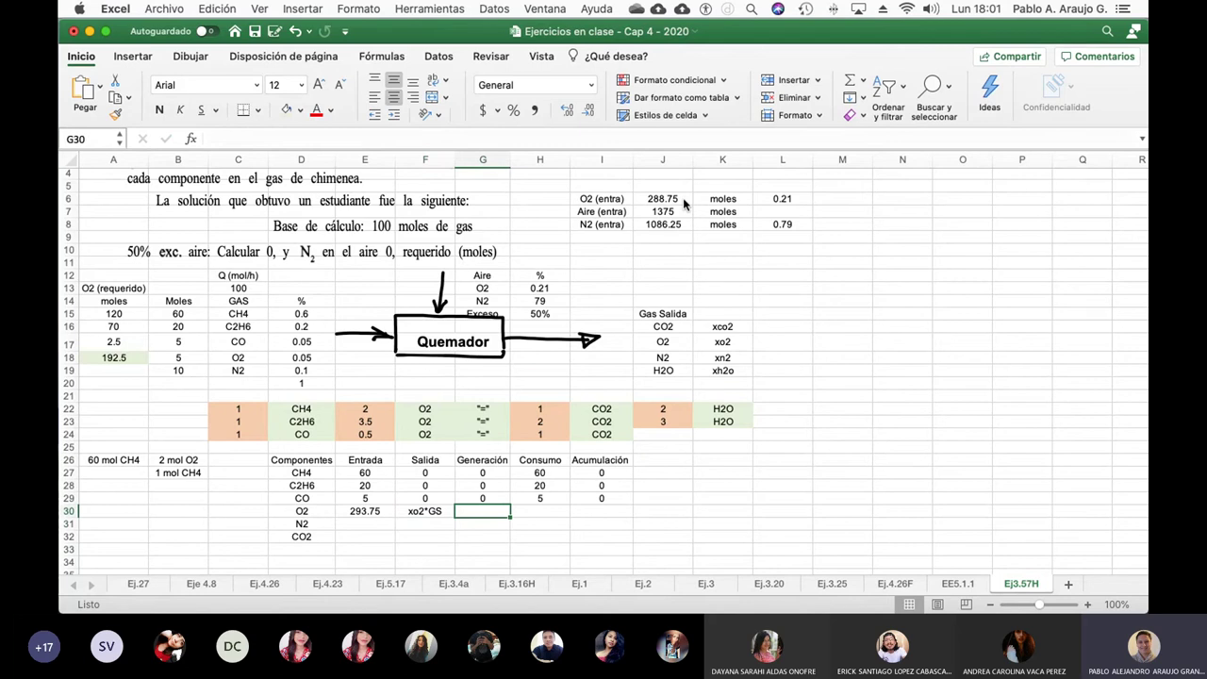
text(0)
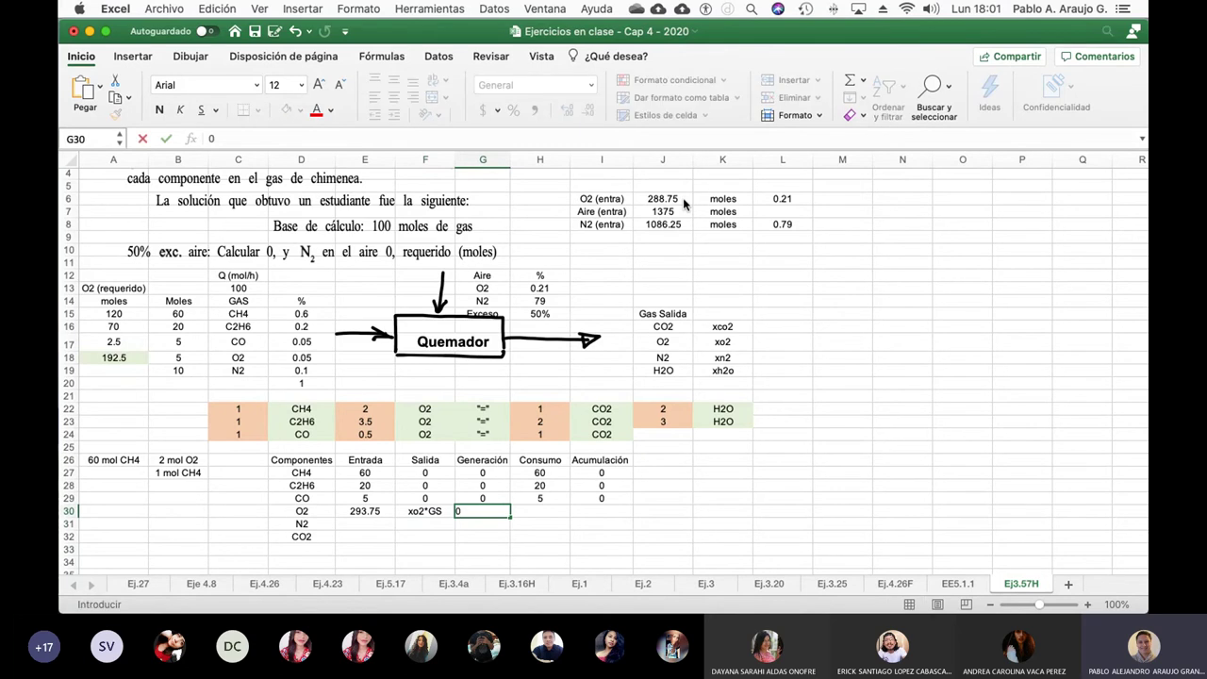
key(Return)
Step: Calculate the O2 "Consumo" in H30 by adding the required O2 moles of the three fuels, =A15+A16+A17
key(Up)
key(Right)
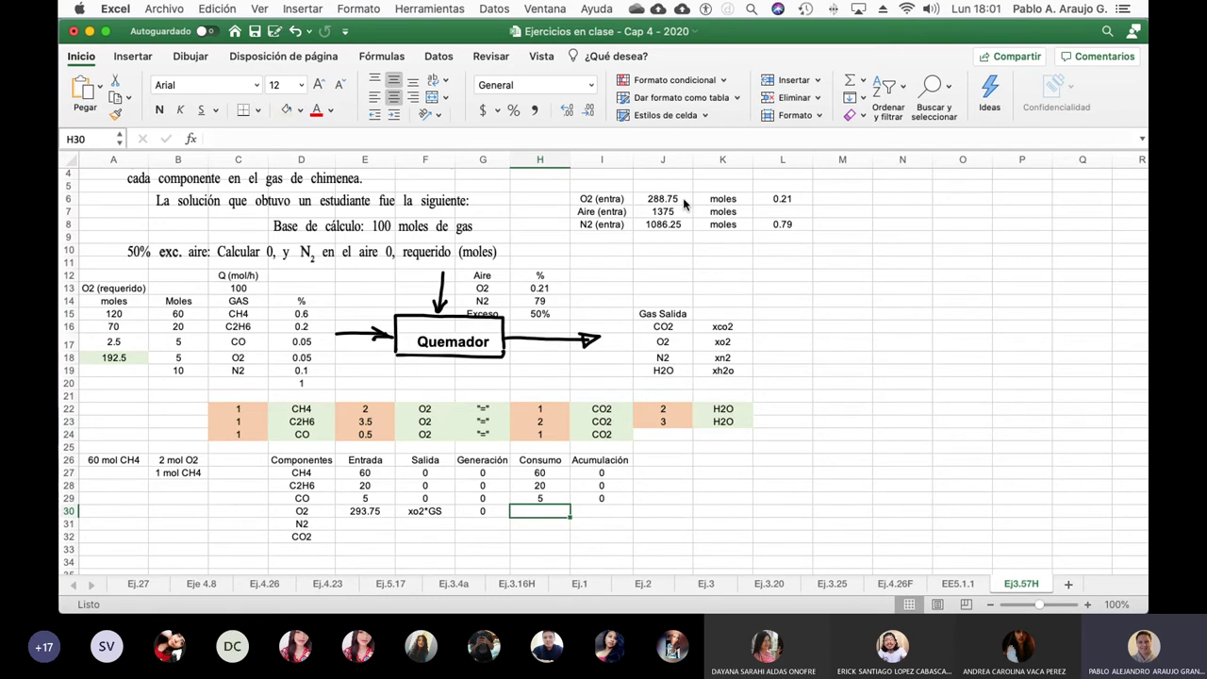
text(=)
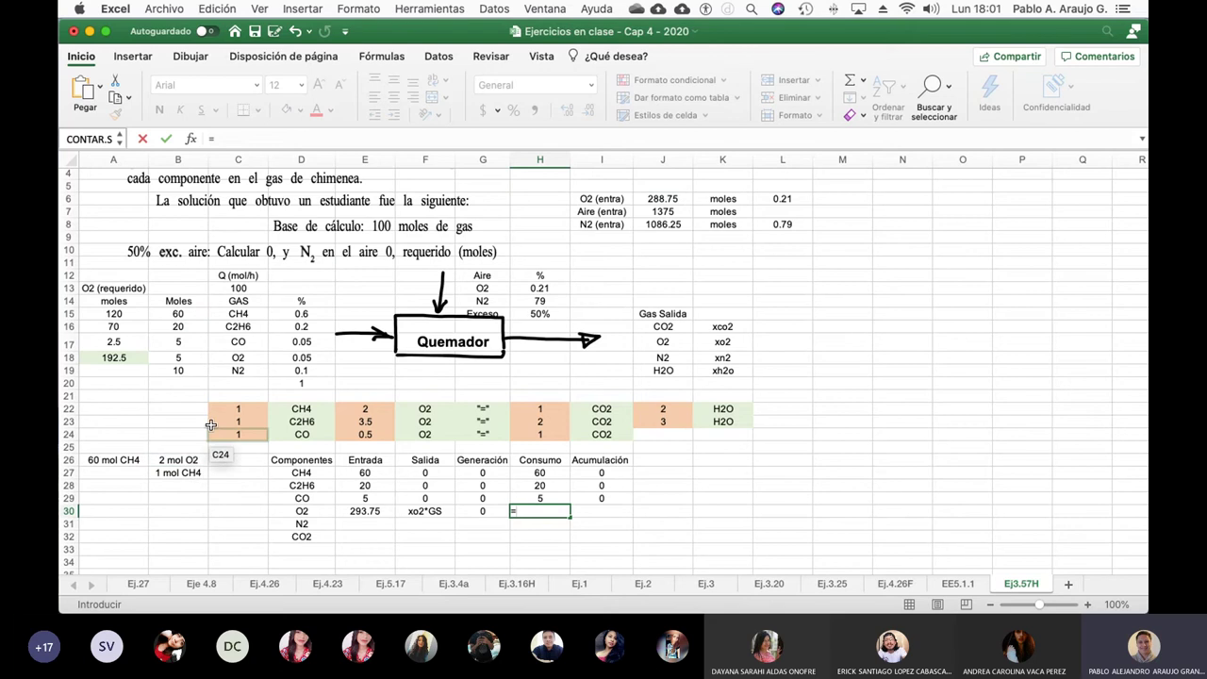
click(126, 313)
text(+)
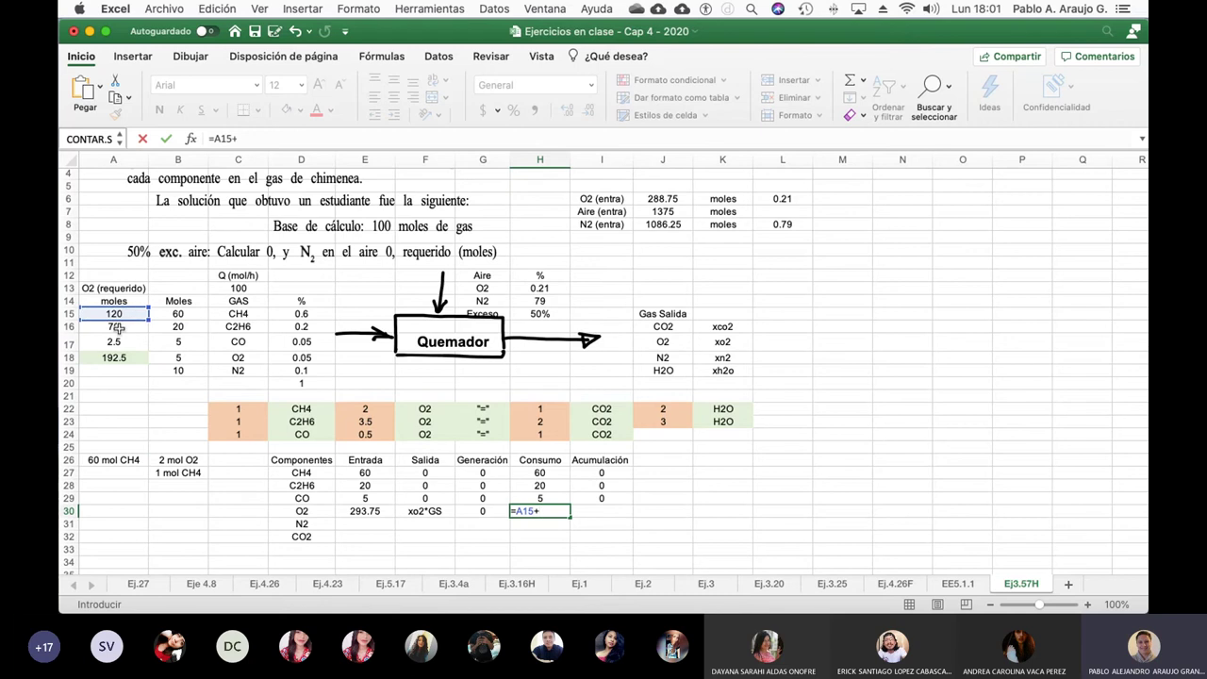
click(118, 328)
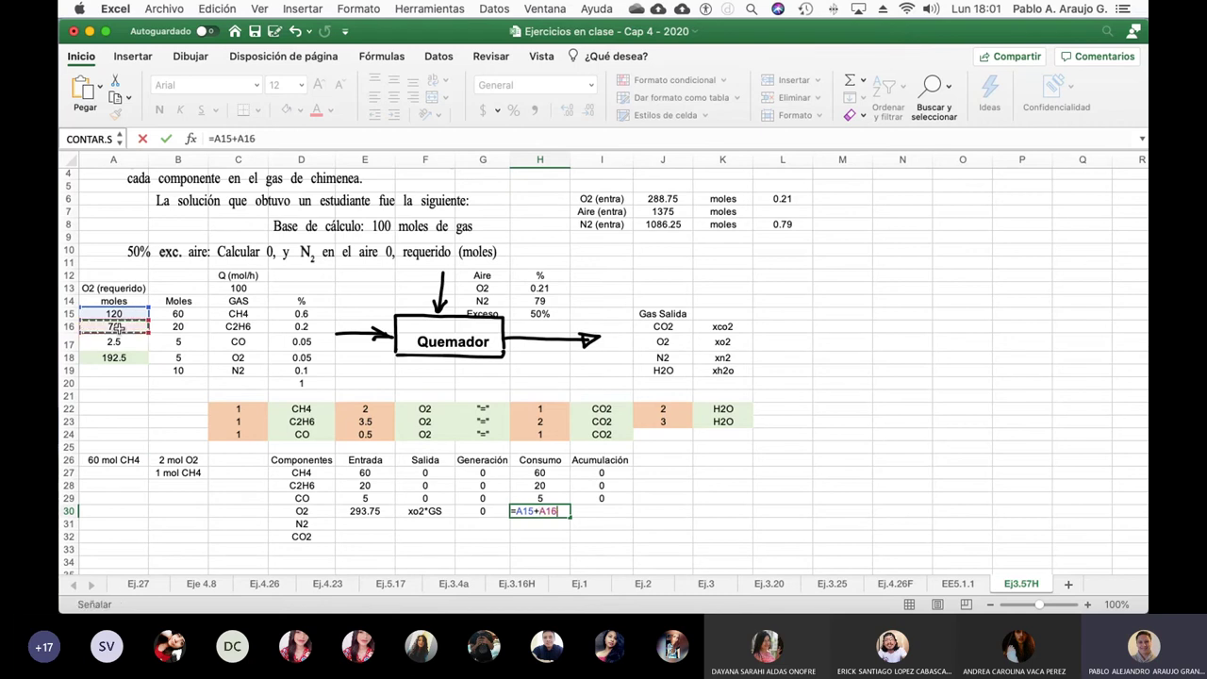
text(+)
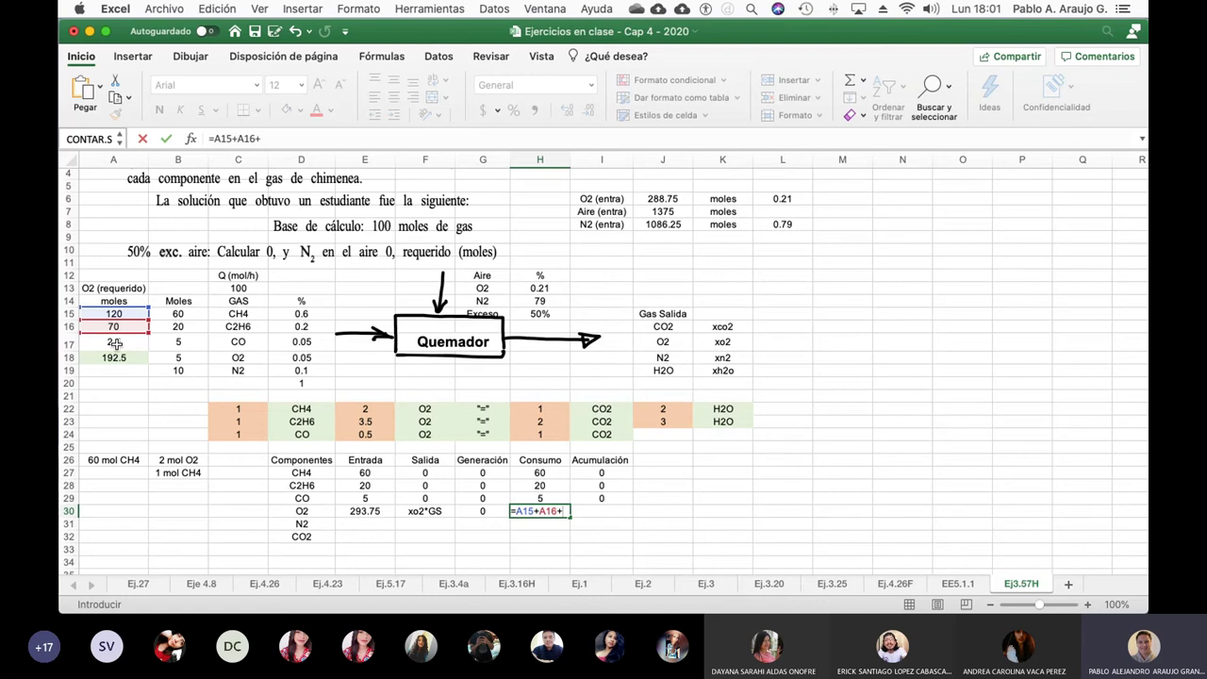
click(114, 343)
key(Return)
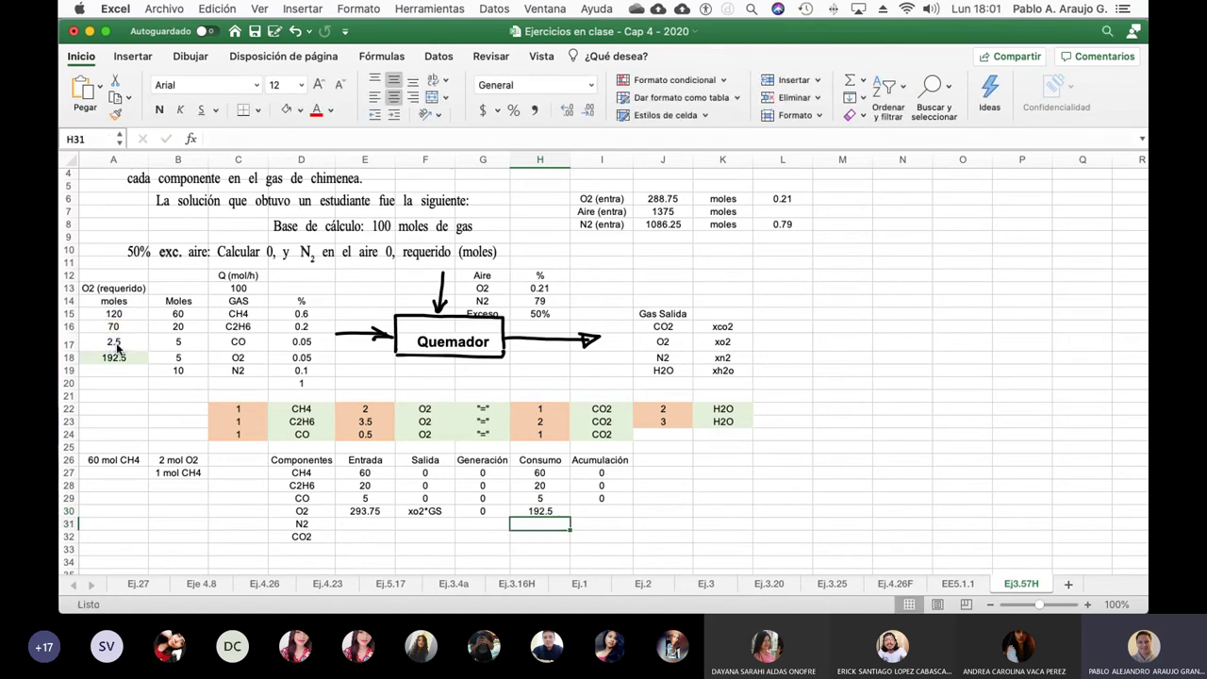
key(Up)
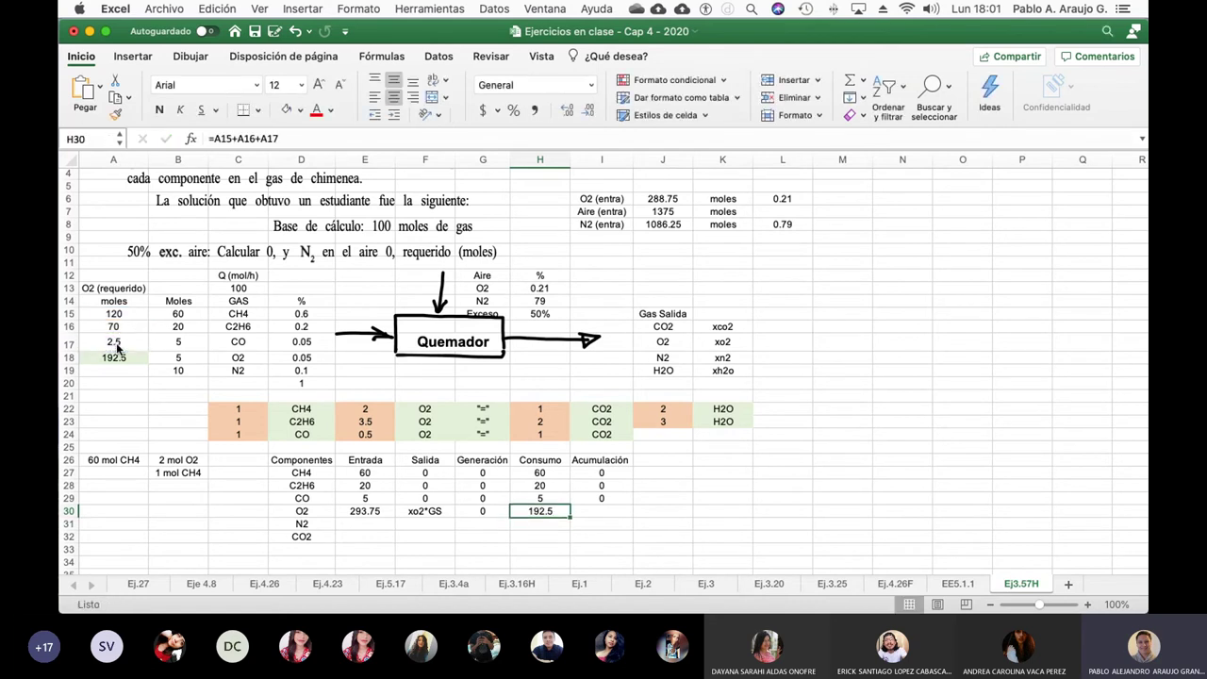
Step: Enter 0 as the O2 "Acumulación" in I30
key(Right)
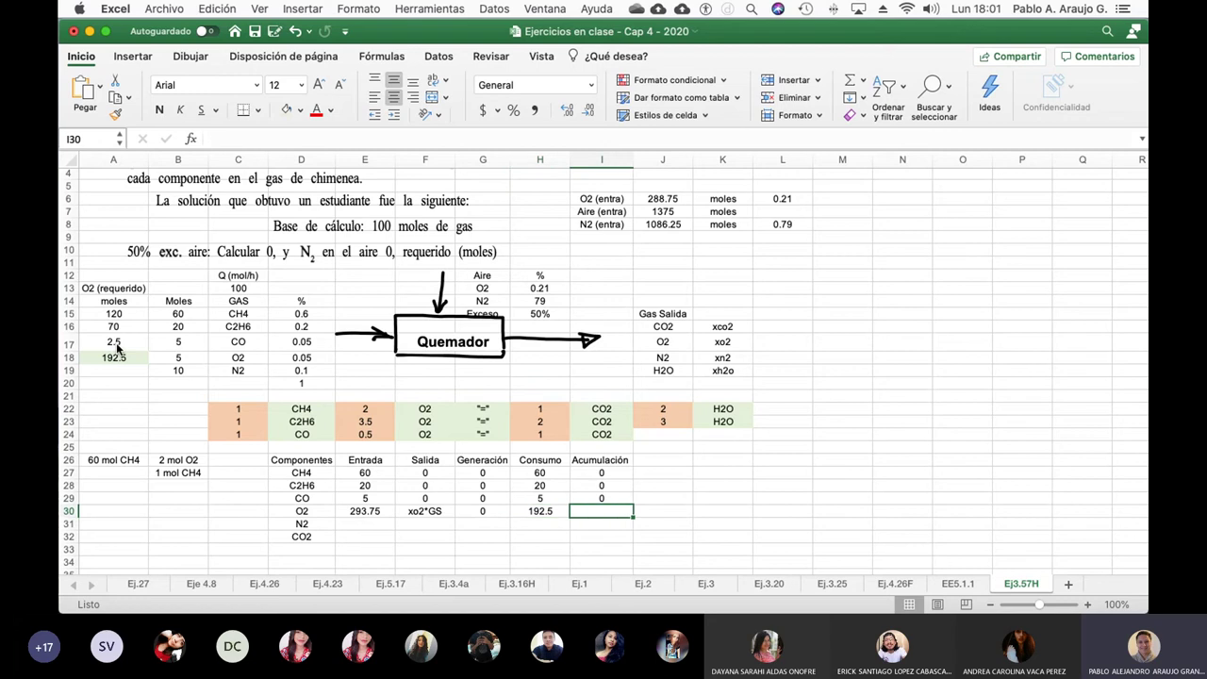
text(0)
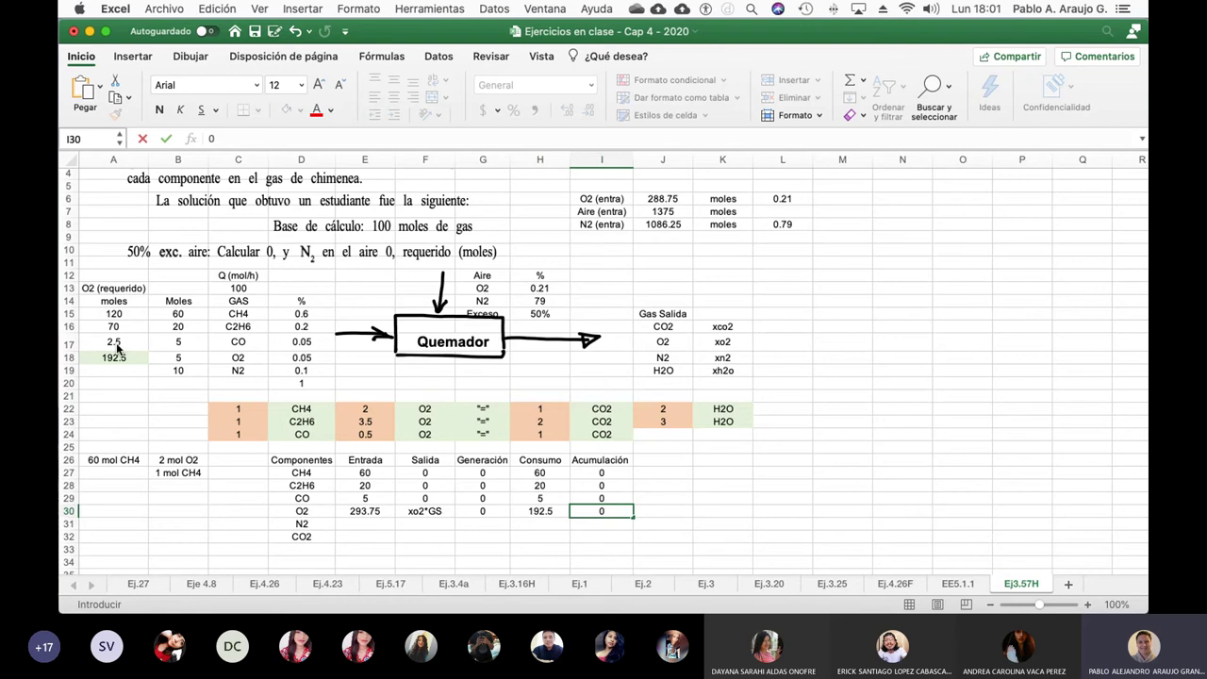
key(Return)
Step: Link the N2 "Entrada" in E31 to the N2 moles entering with the air, =J8
key(Up)
key(Left)
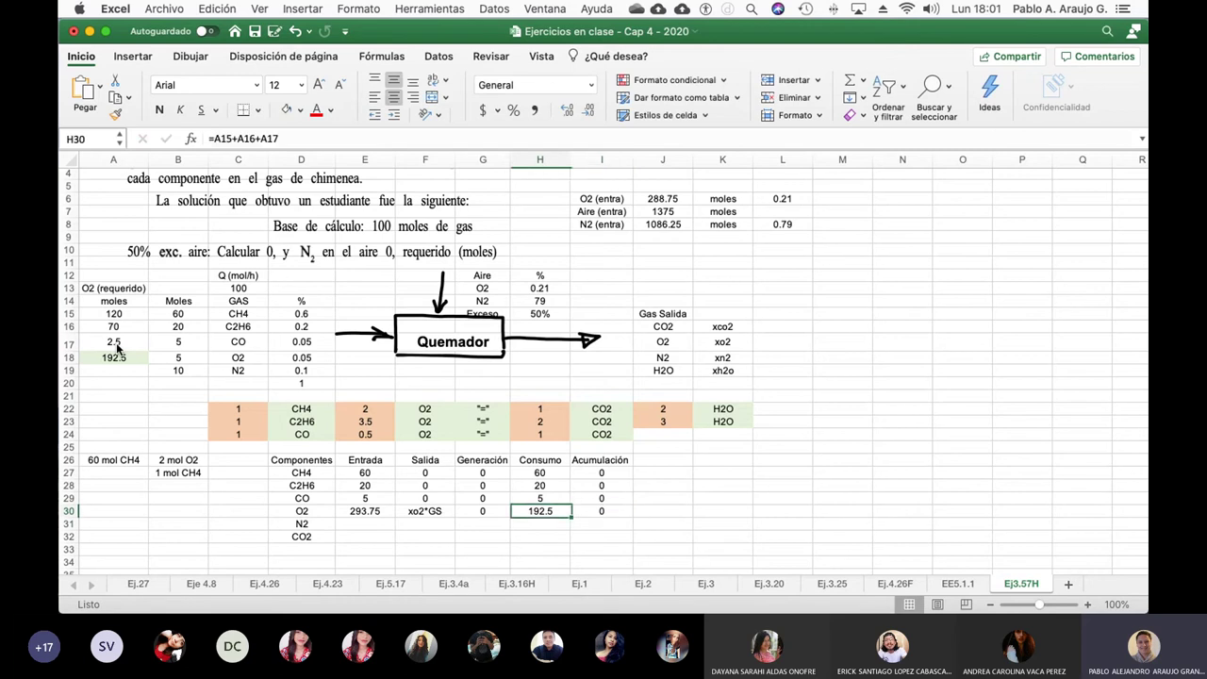
key(Left)
key(Left)
key(Left)
key(Left)
key(Down)
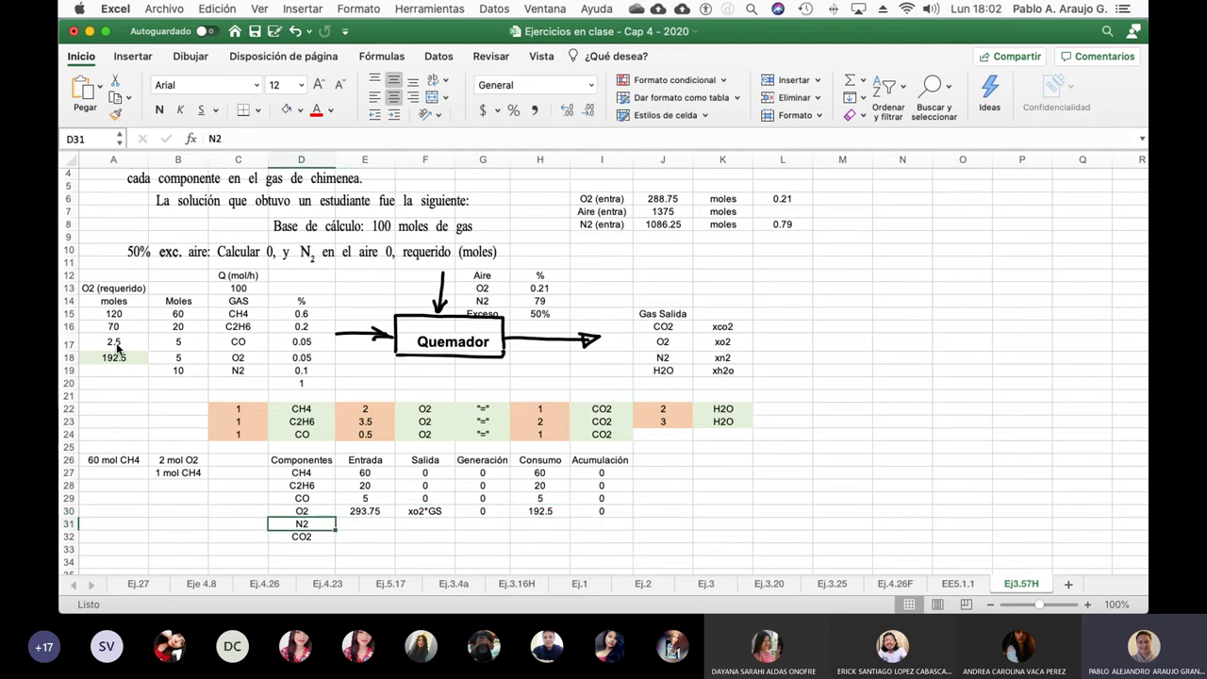
key(Right)
text(=)
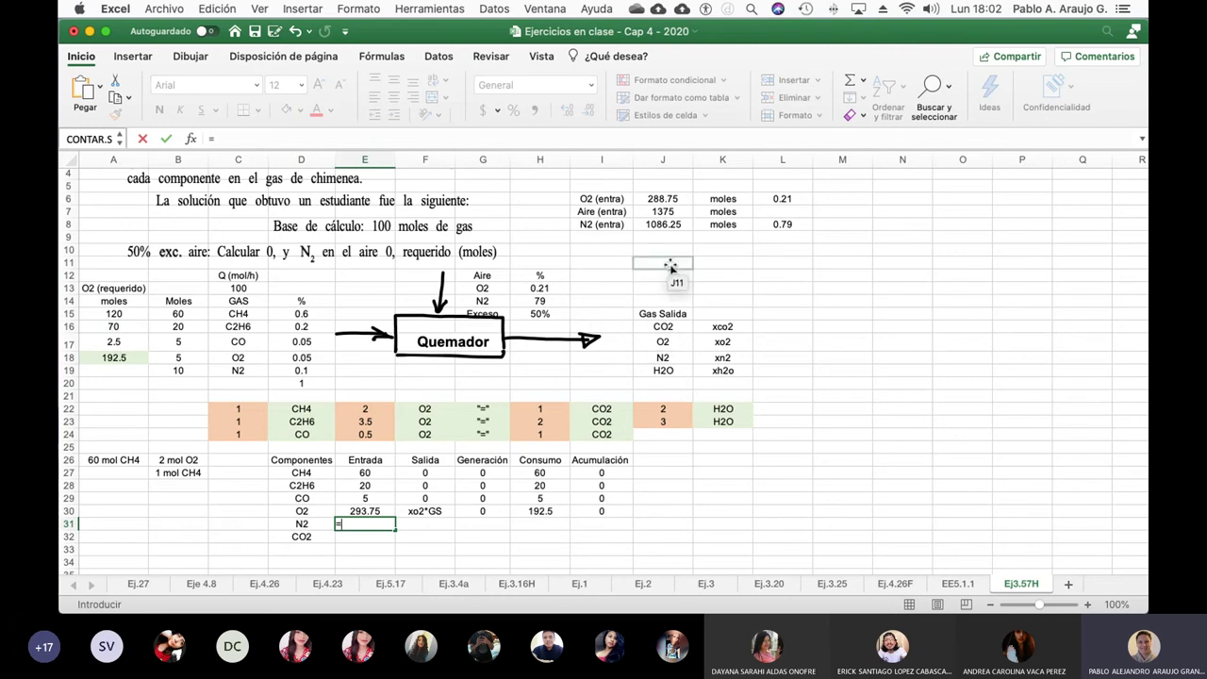
click(680, 227)
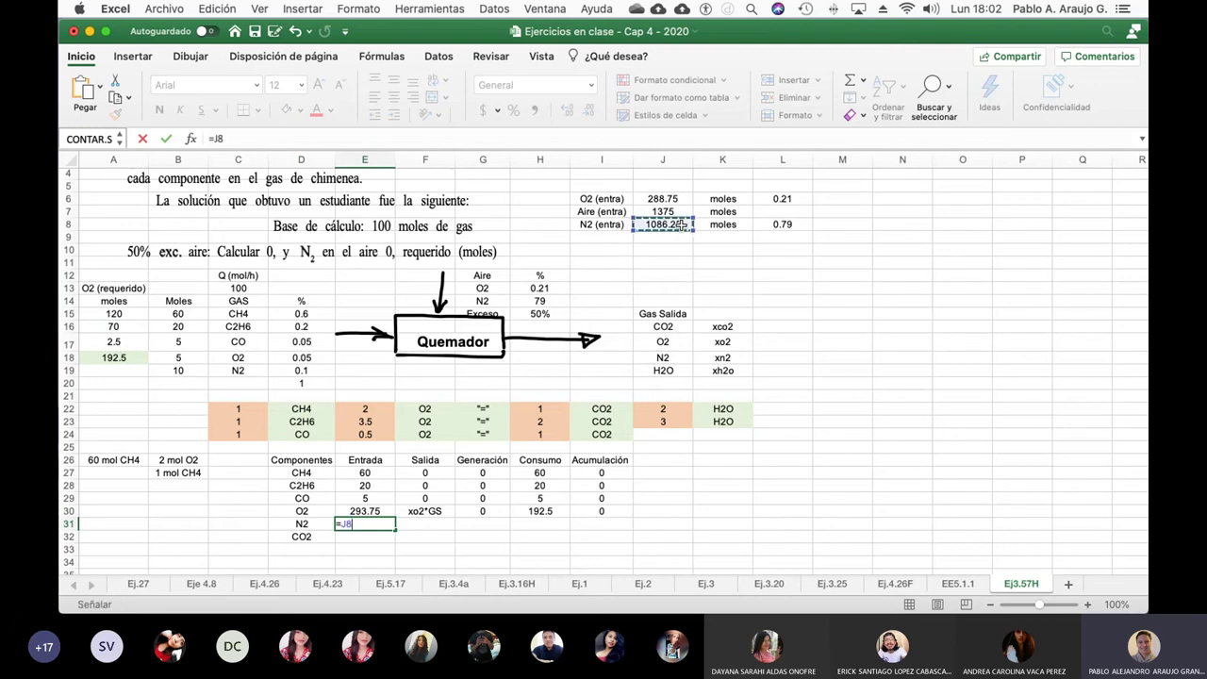
key(Return)
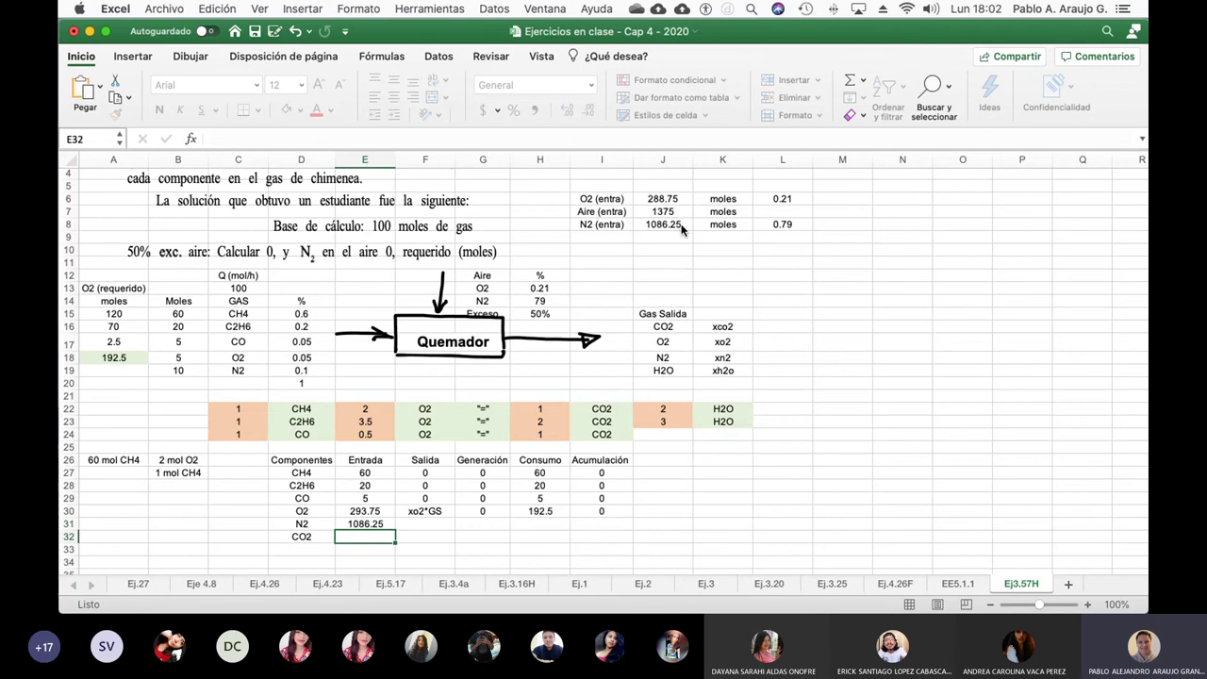
Step: Enter the text xn2*GS as the N2 "Salida" in F31
key(Up)
key(Right)
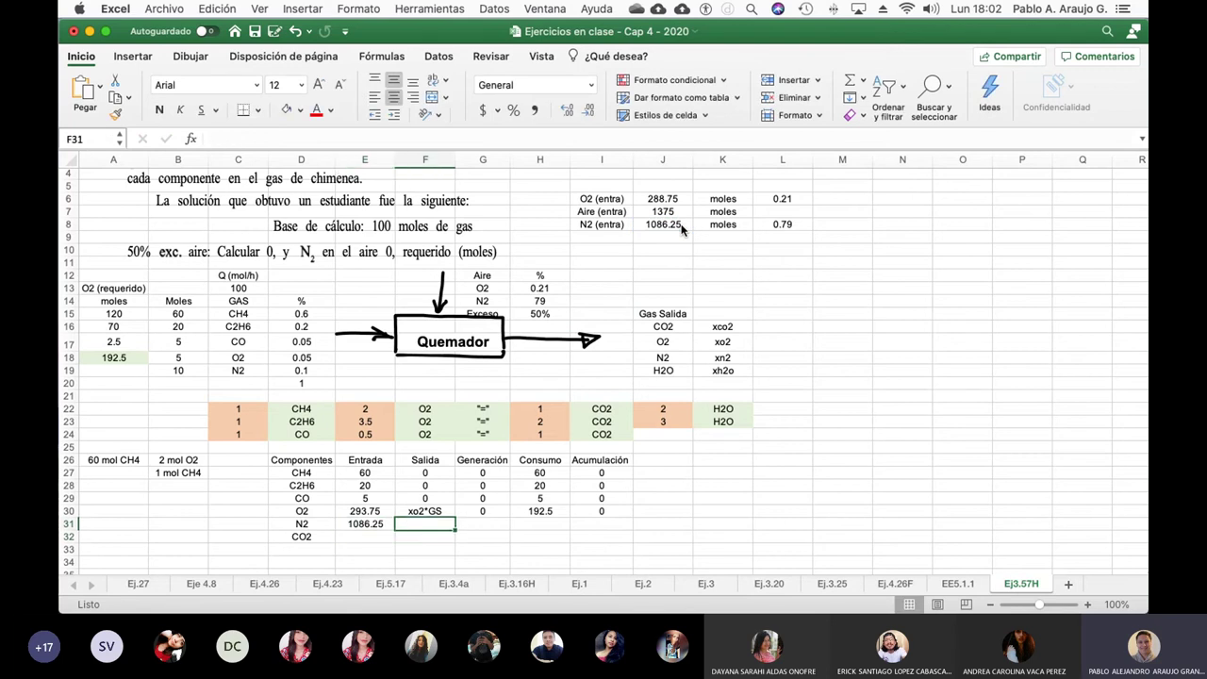
text(xn2*)
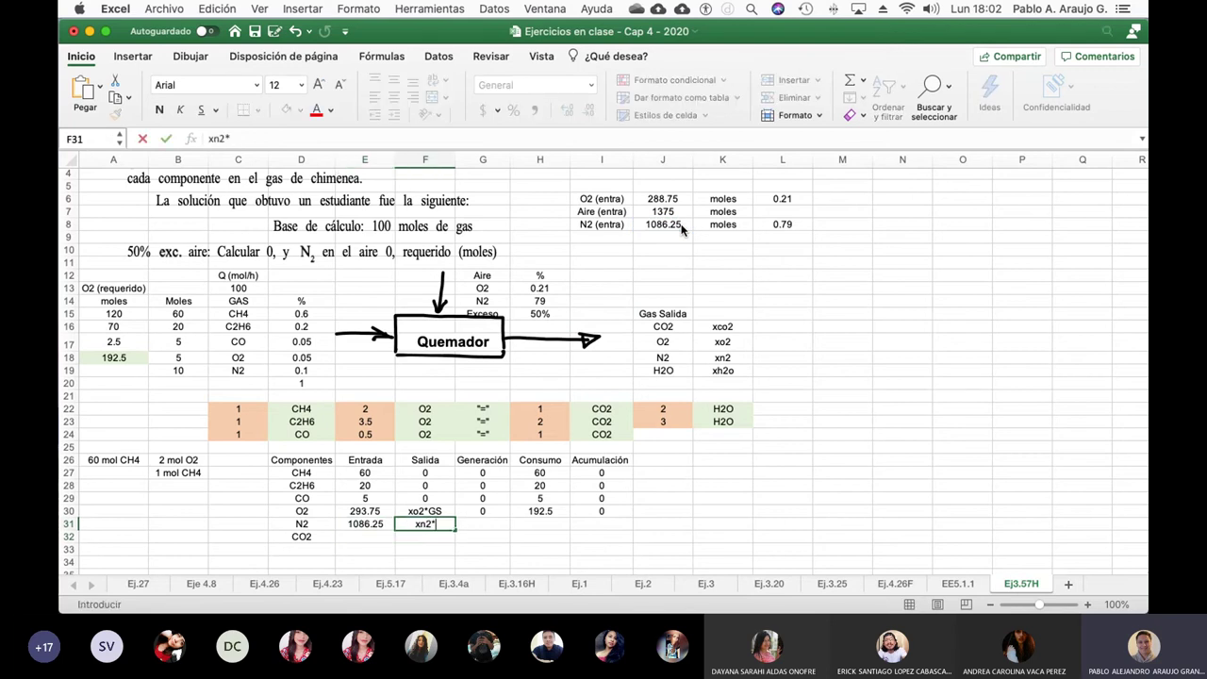
text(GS)
key(Tab)
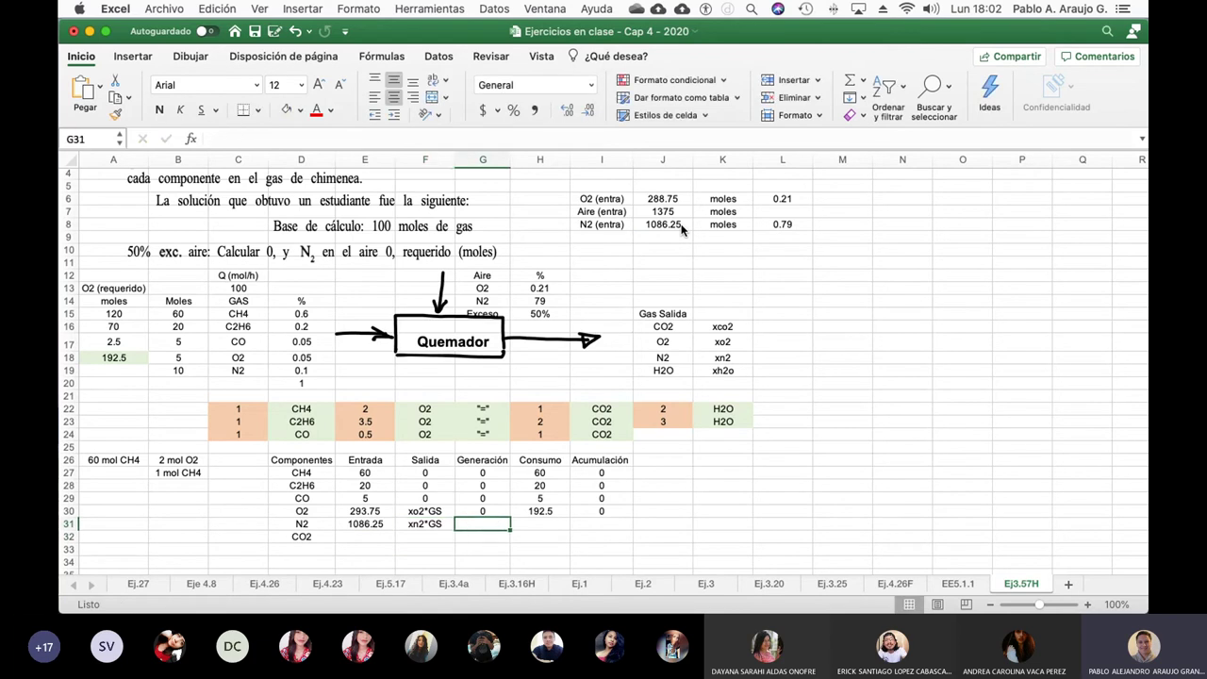
Step: Enter 0 for the N2 "Generación", "Consumo" and "Acumulación" in G31, H31 and I31
text(0)
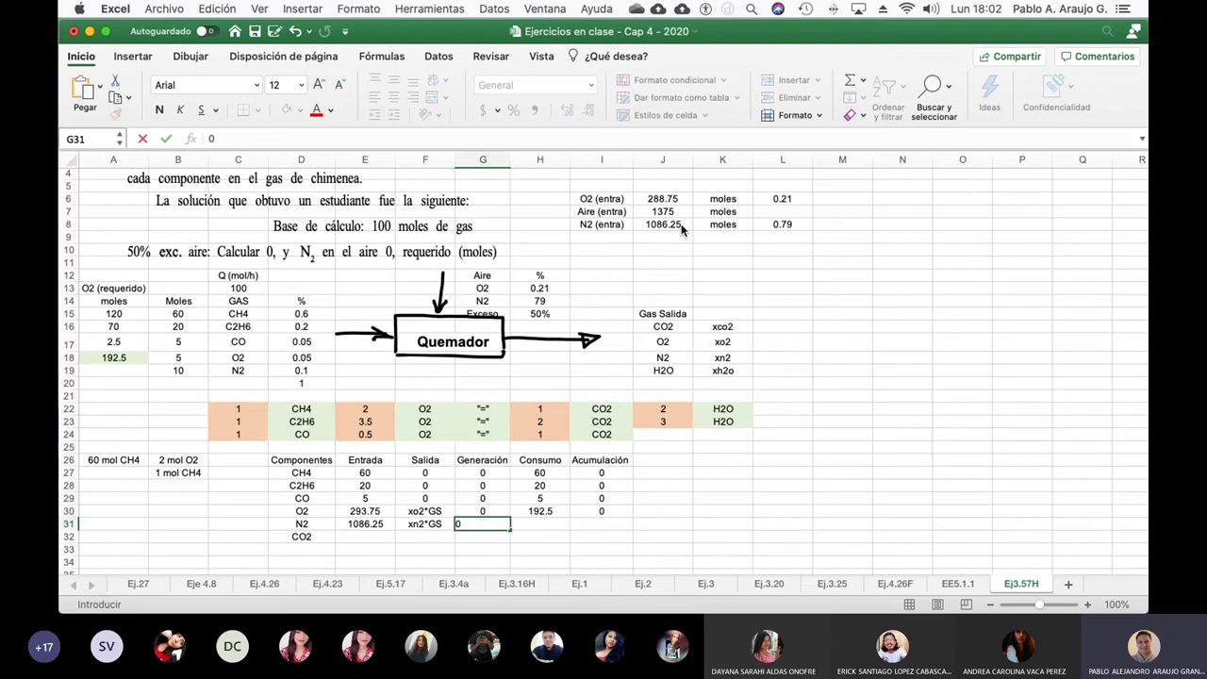
key(Tab)
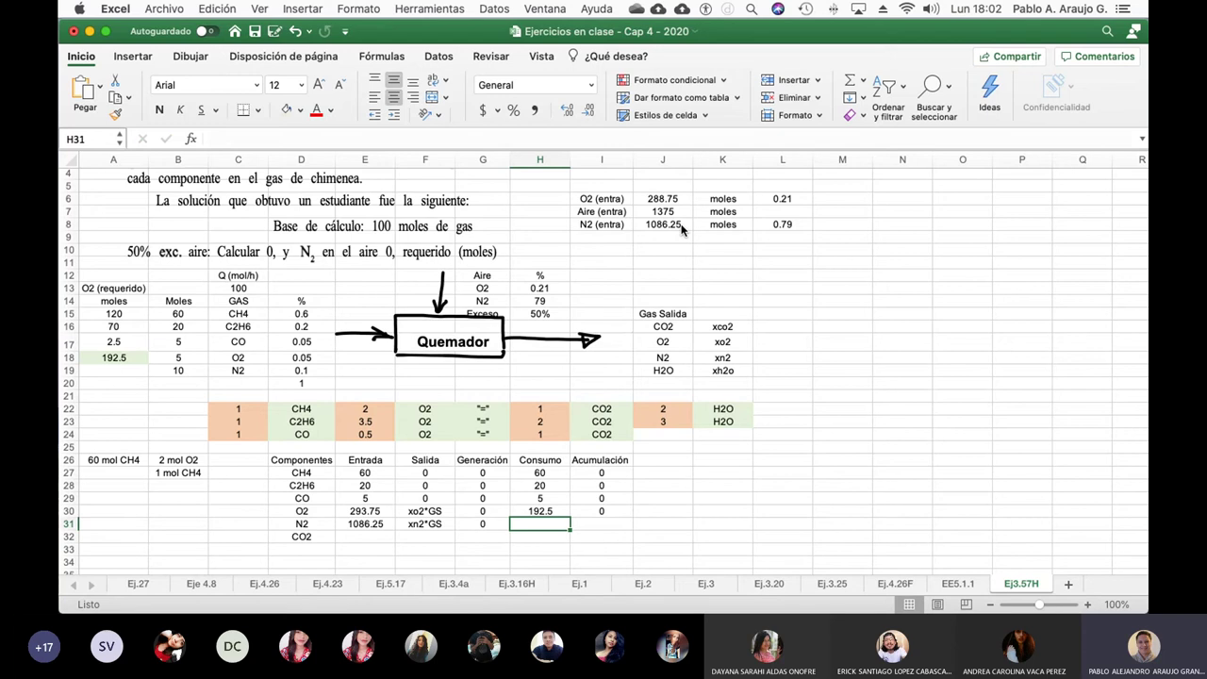
text(0)
key(Tab)
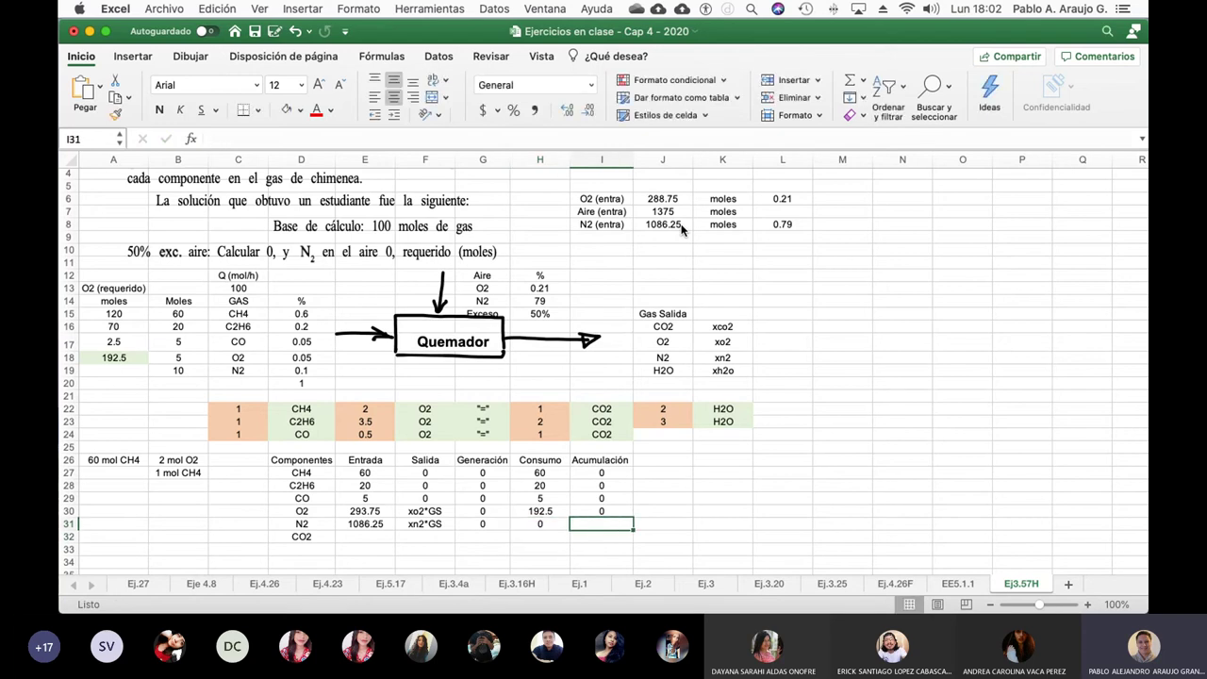
text(0)
key(Return)
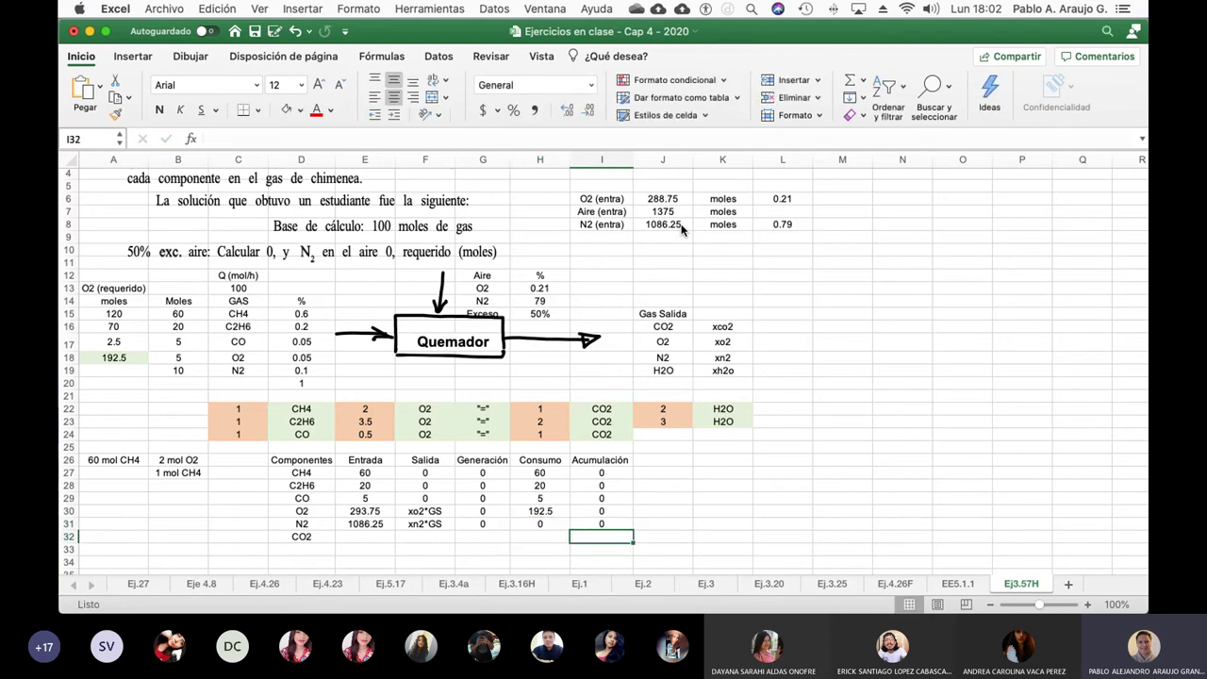
Step: Enter 0 as the CO2 "Entrada" in E32 and the text xco2*GS as its "Salida" in F32
key(Left)
key(Left)
key(Left)
key(Left)
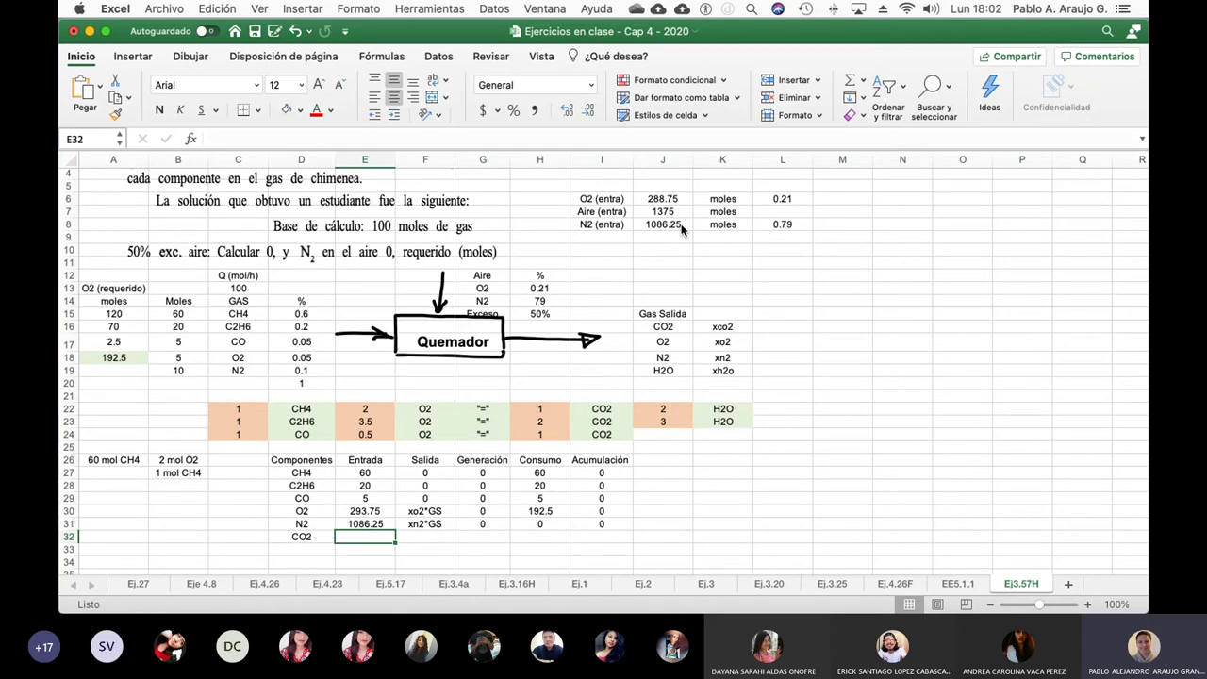
text(0)
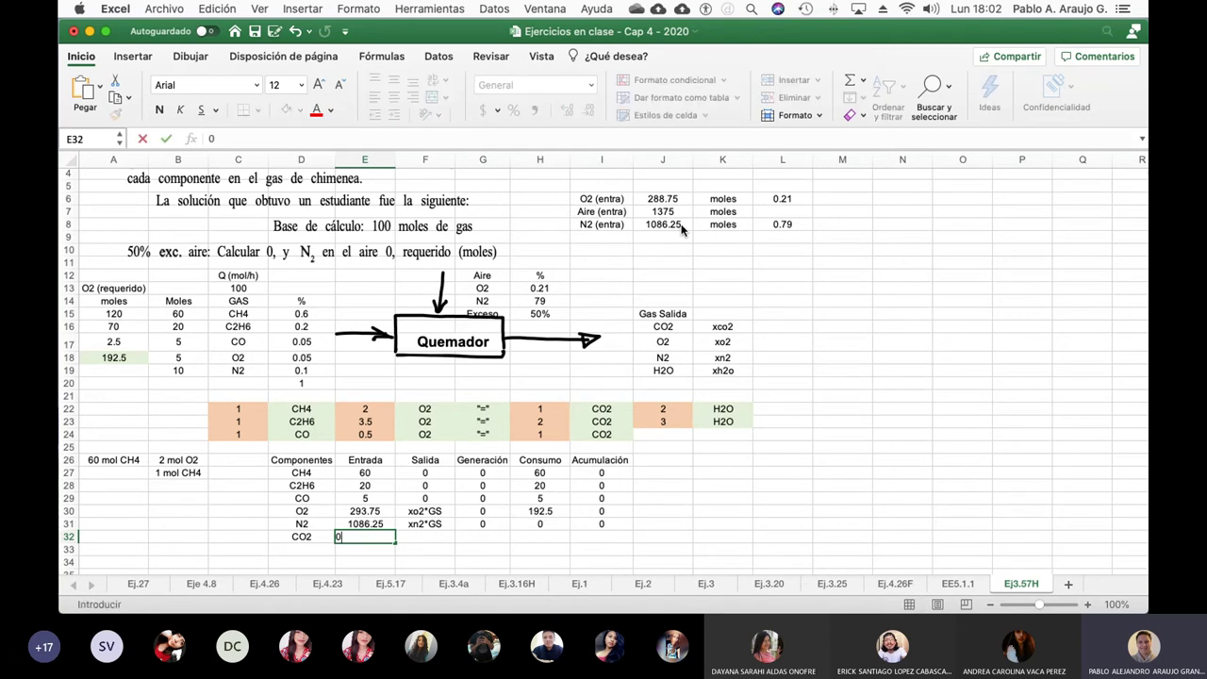
key(Return)
key(Up)
key(Right)
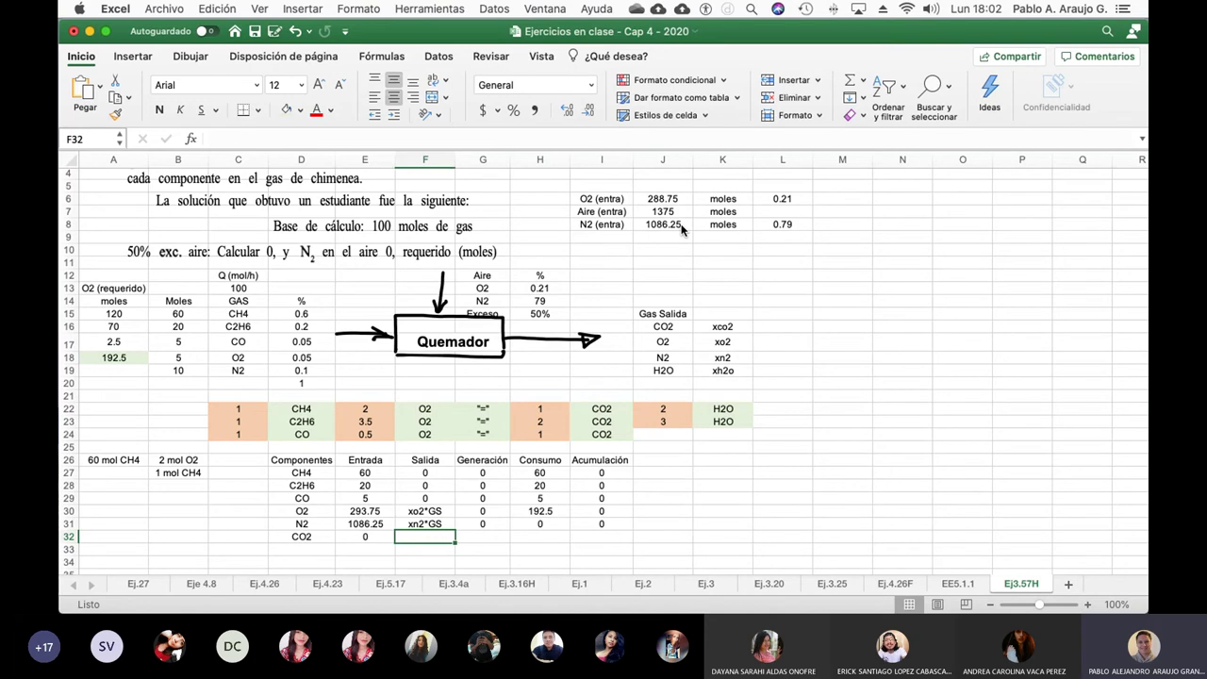
text(xco2*)
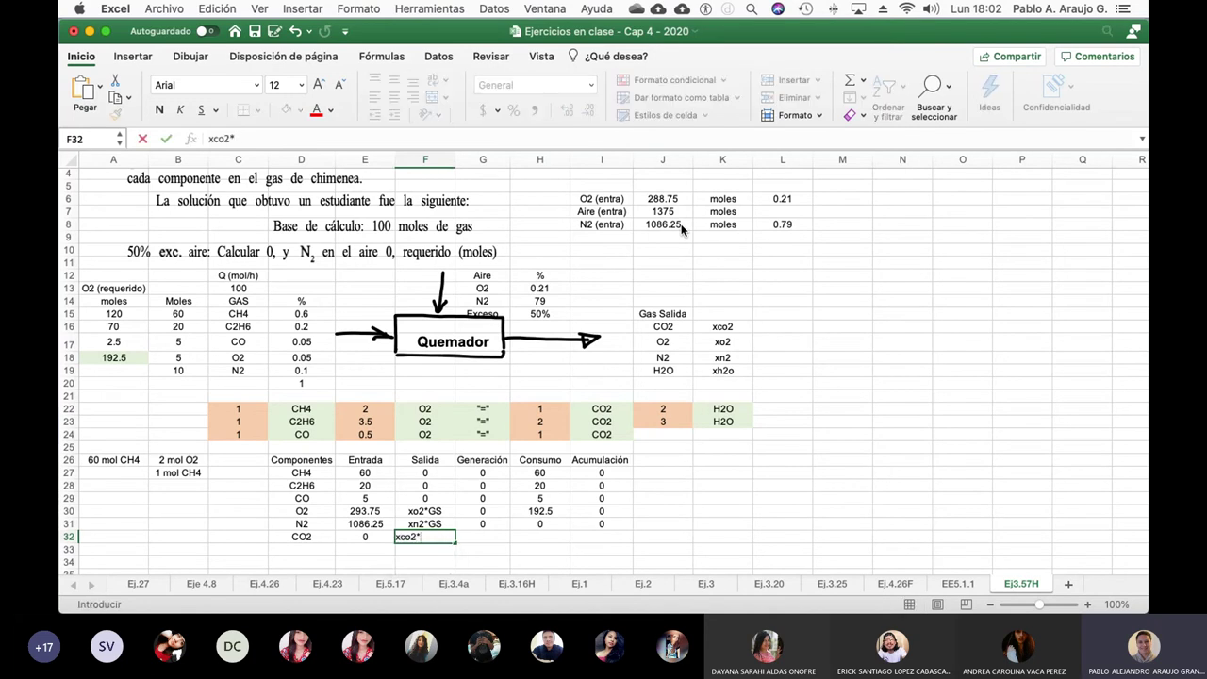
text(GS)
key(Return)
Step: Calculate the CO2 "Generación" in G32 from the fuel moles and their CO2 coefficients, =B15+(B16*2)+B17
key(Up)
key(Right)
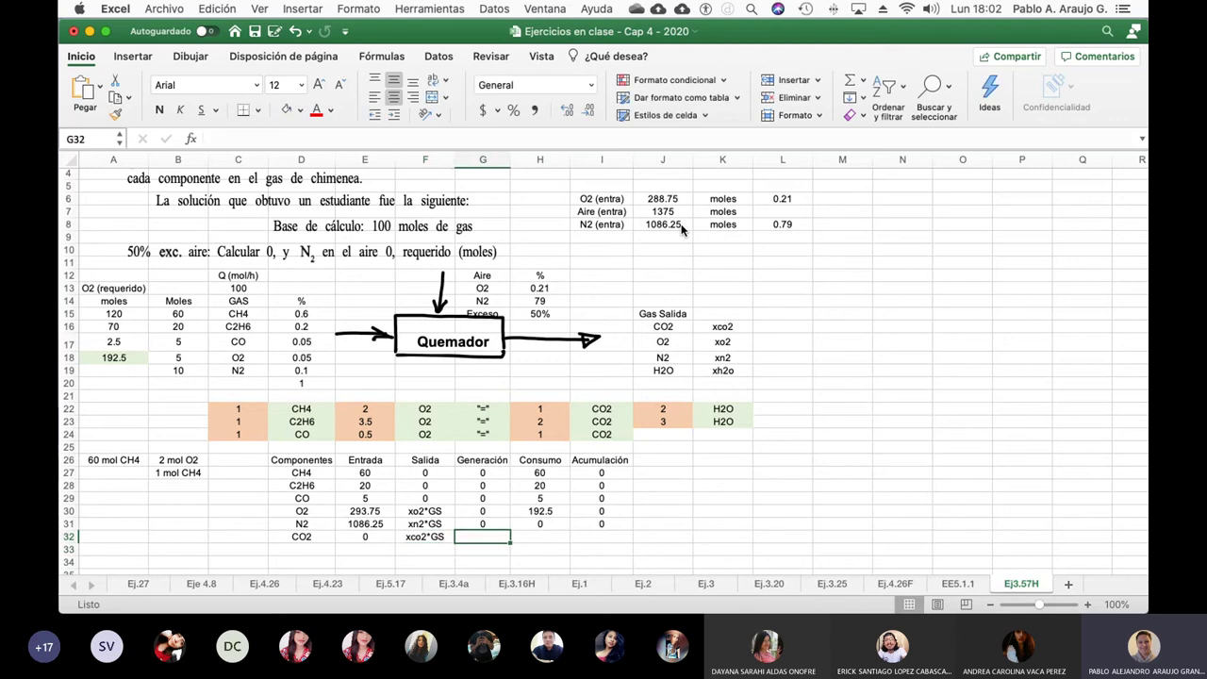
text(=)
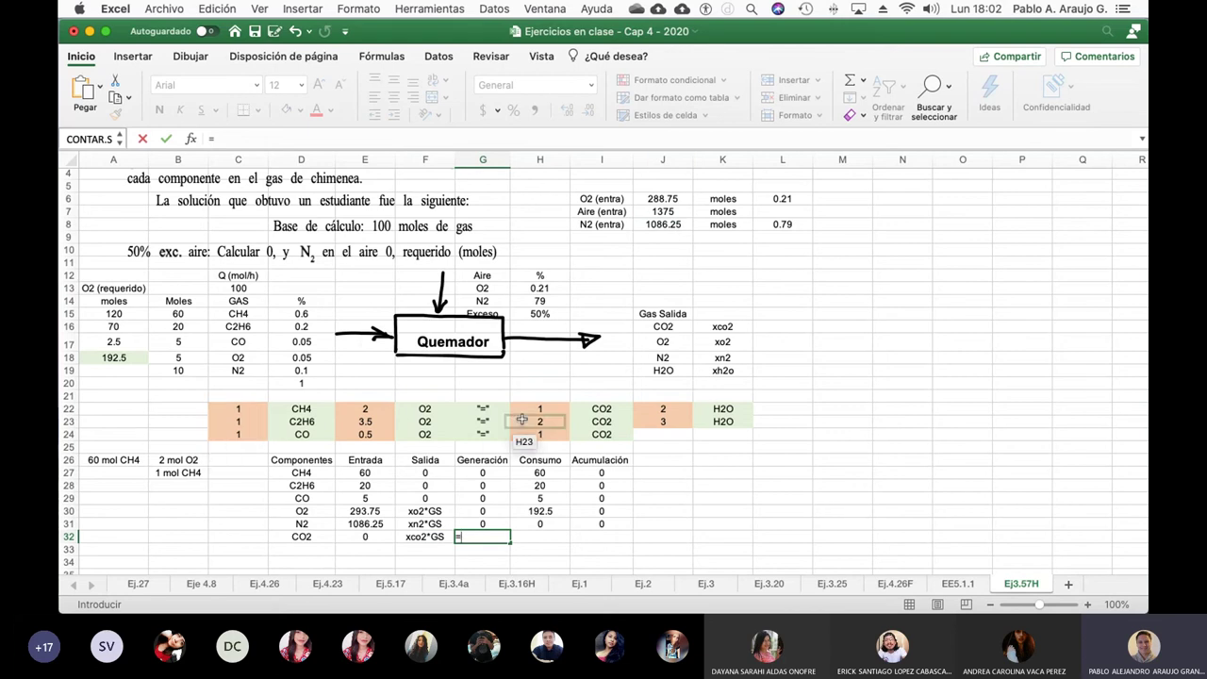
click(190, 313)
text(+)
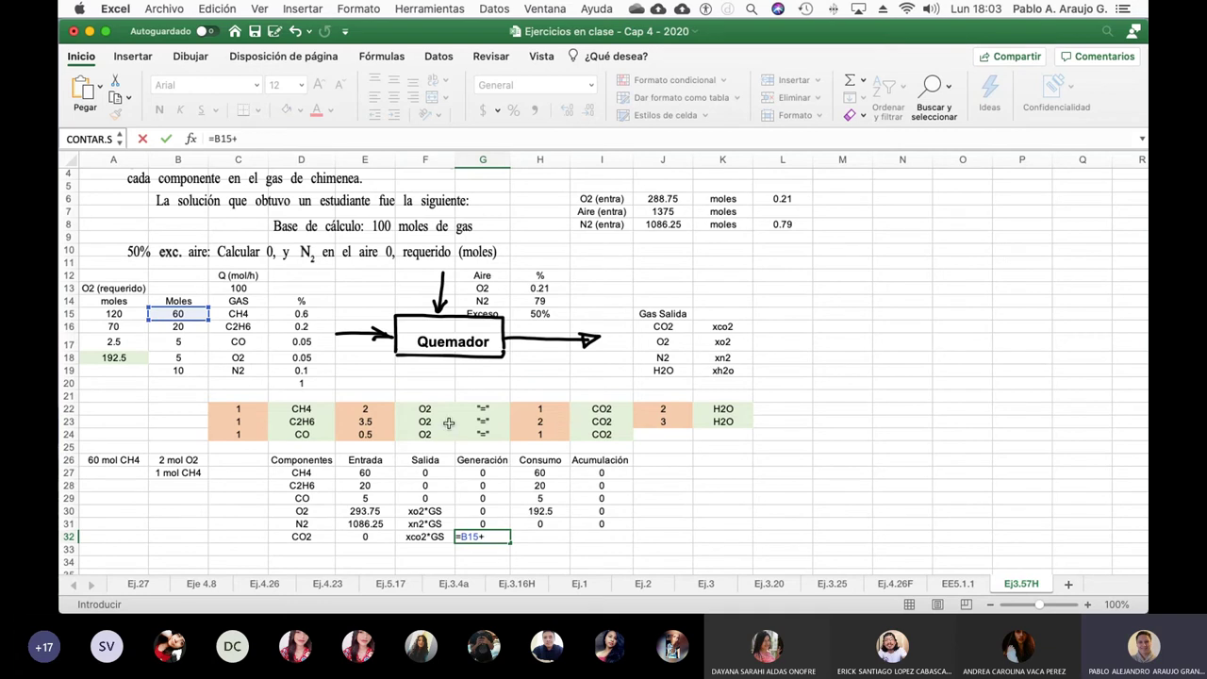
text(()
click(179, 327)
text(*)
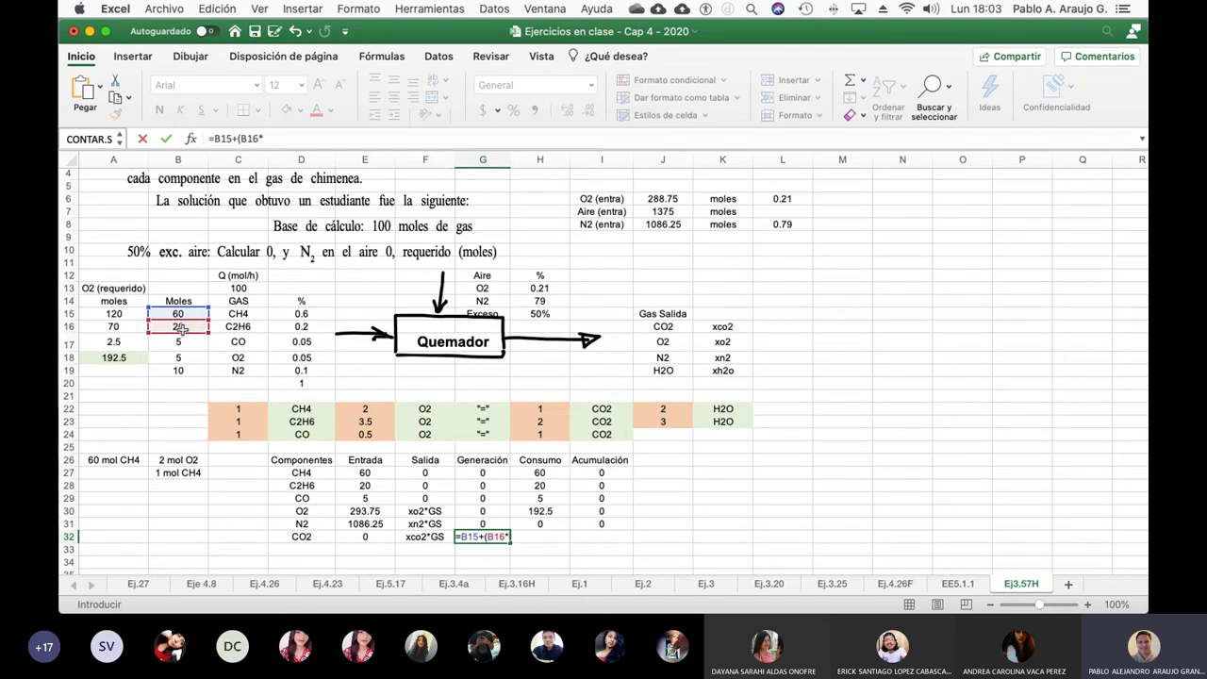
text(2))
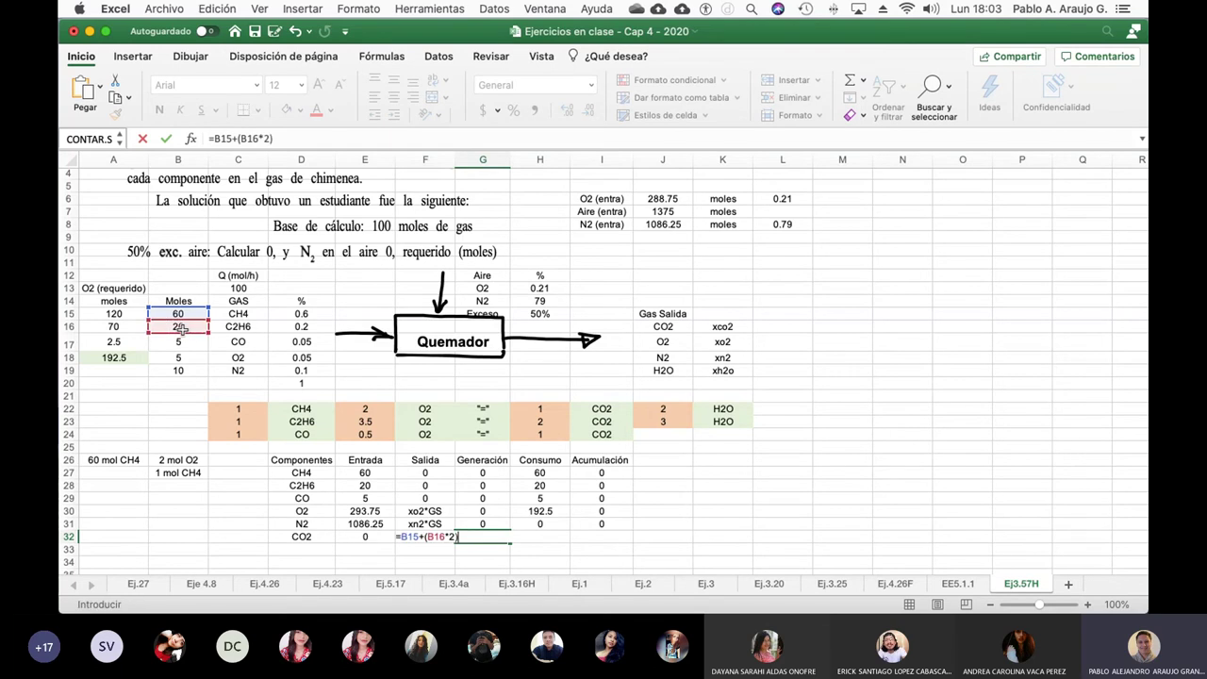
text(+)
click(174, 342)
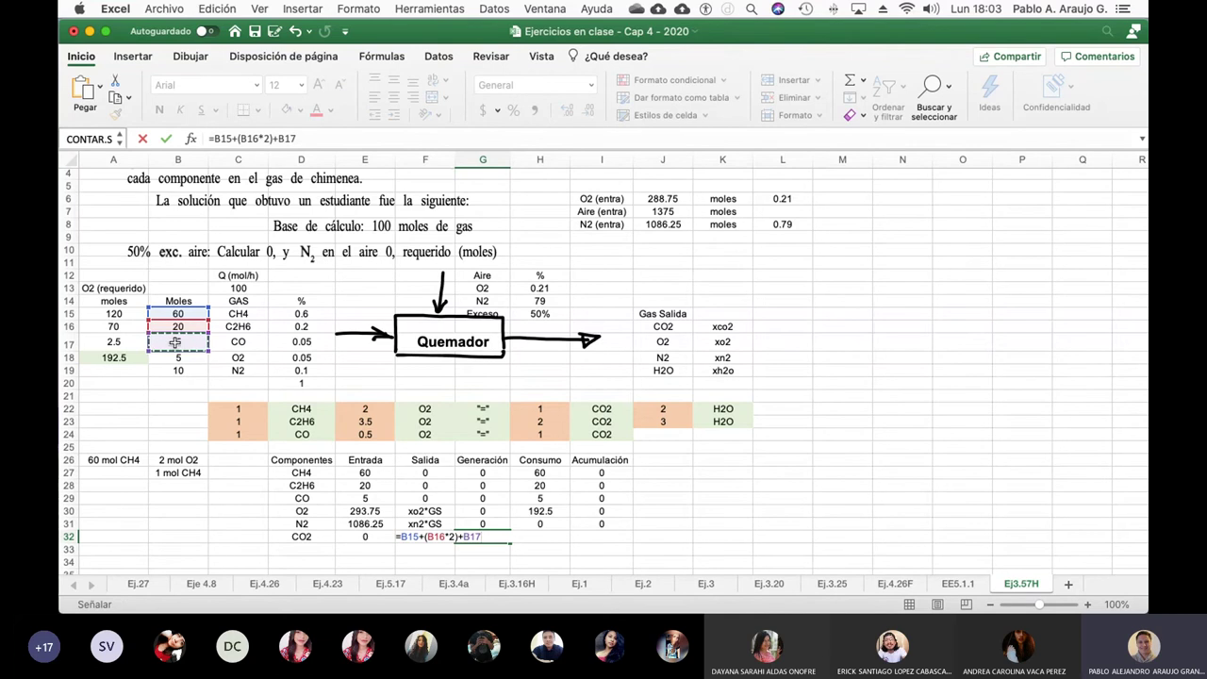
key(Return)
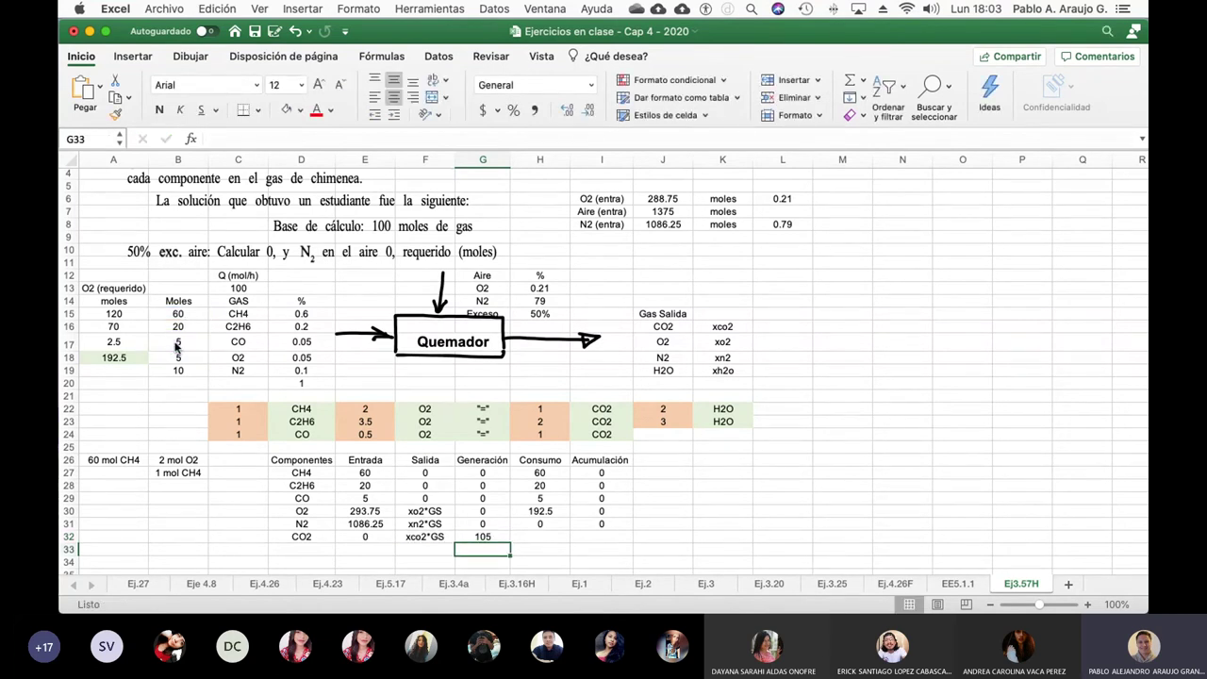
Step: Enter 0 for the CO2 "Consumo" in H32 and "Acumulación" in I32
key(Right)
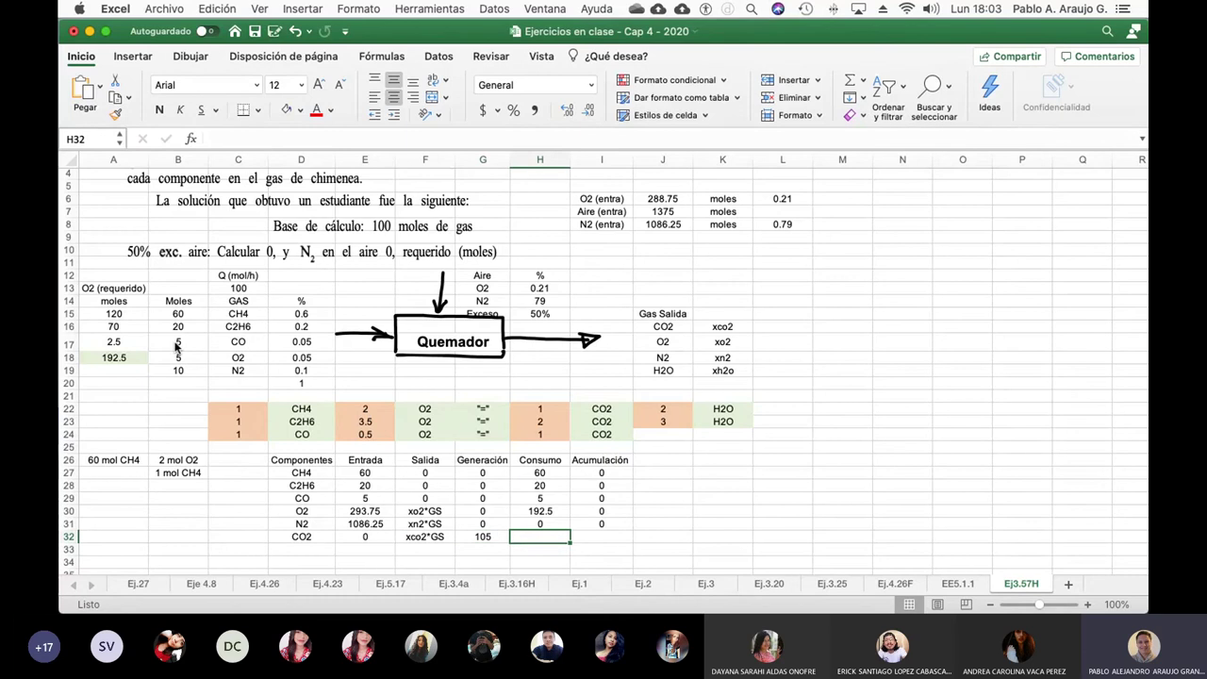
text(0)
key(Return)
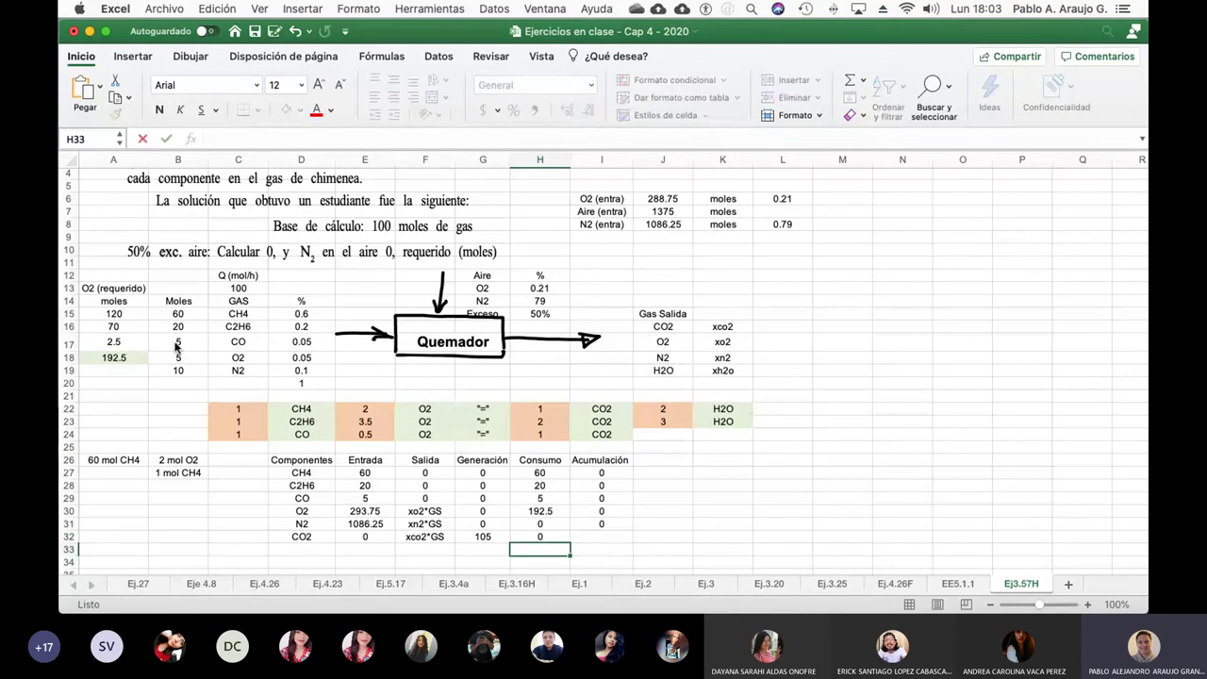
key(Up)
key(Right)
text(0)
key(Return)
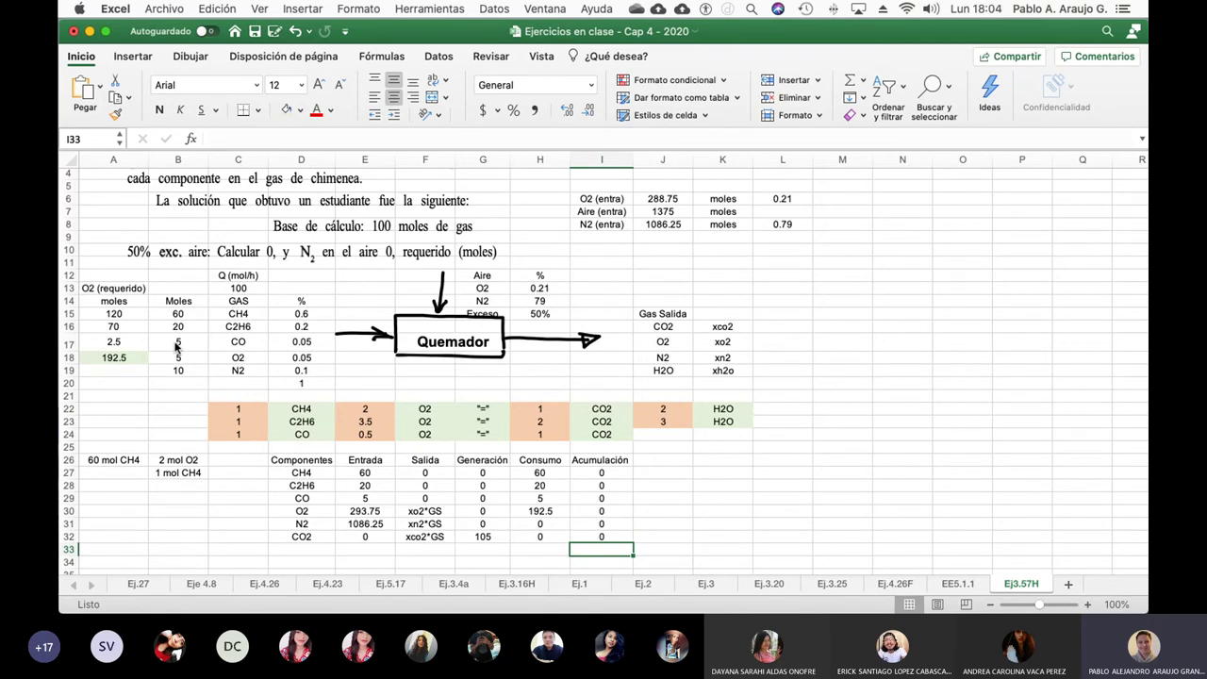
Step: Add H2O as the last component of the balance table in D33
key(Left)
key(Left)
key(Left)
key(Left)
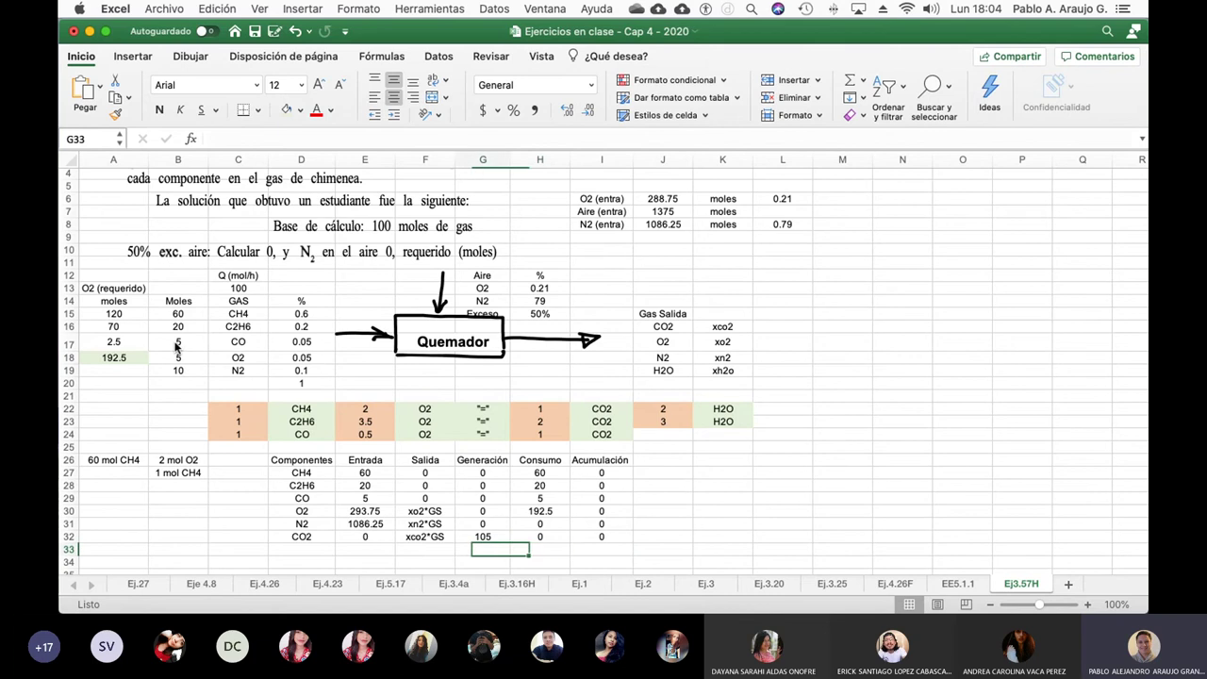
key(Left)
text(H)
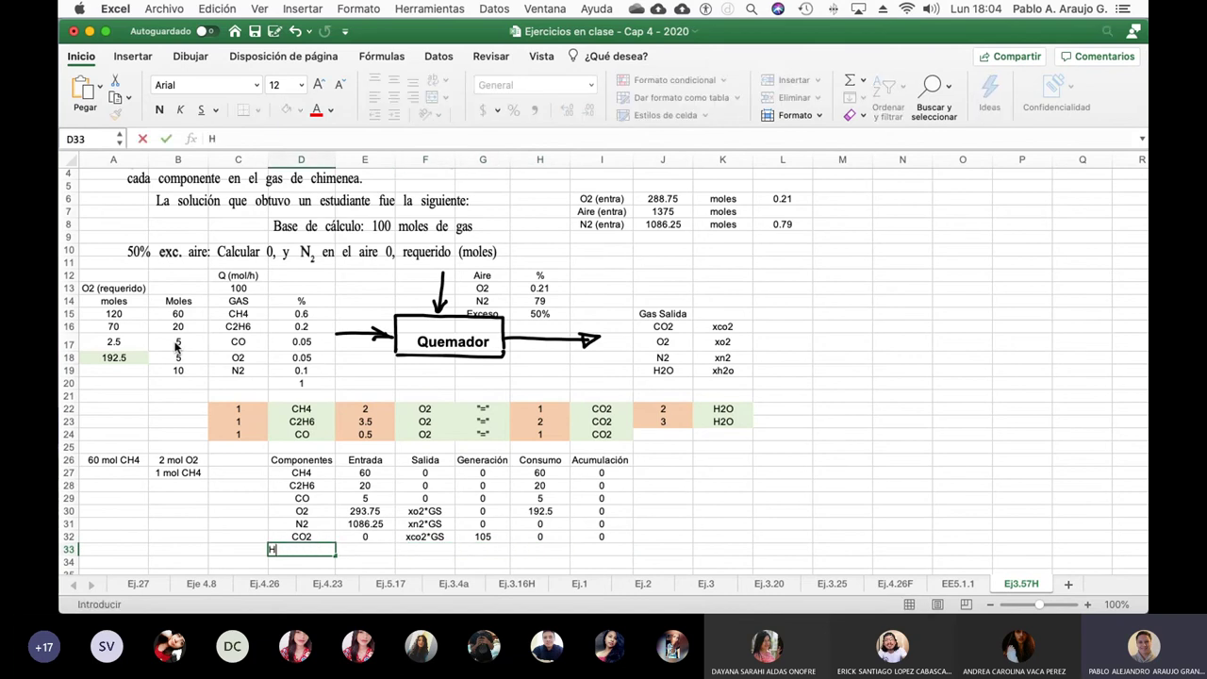
text(2O)
key(Right)
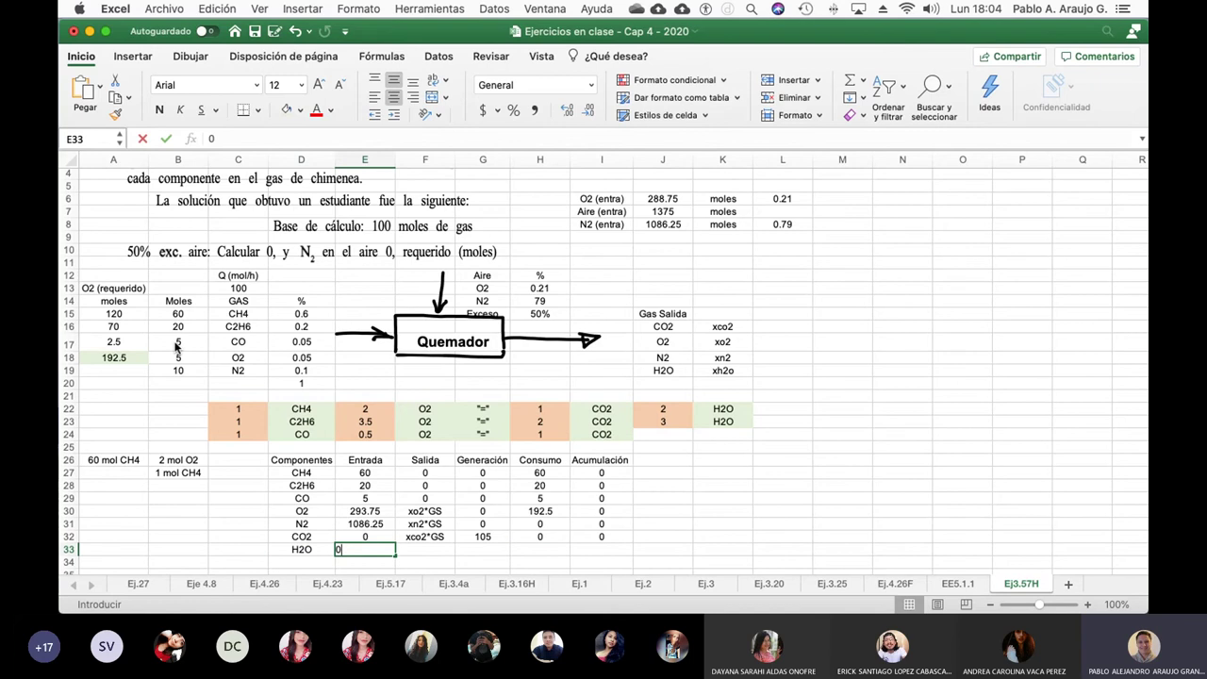
Step: Enter 0 as the H2O "Entrada" in E33 and the text xh2o*GS as its "Salida" in F33
text(0)
key(Return)
key(Up)
key(Right)
text(xh2o)
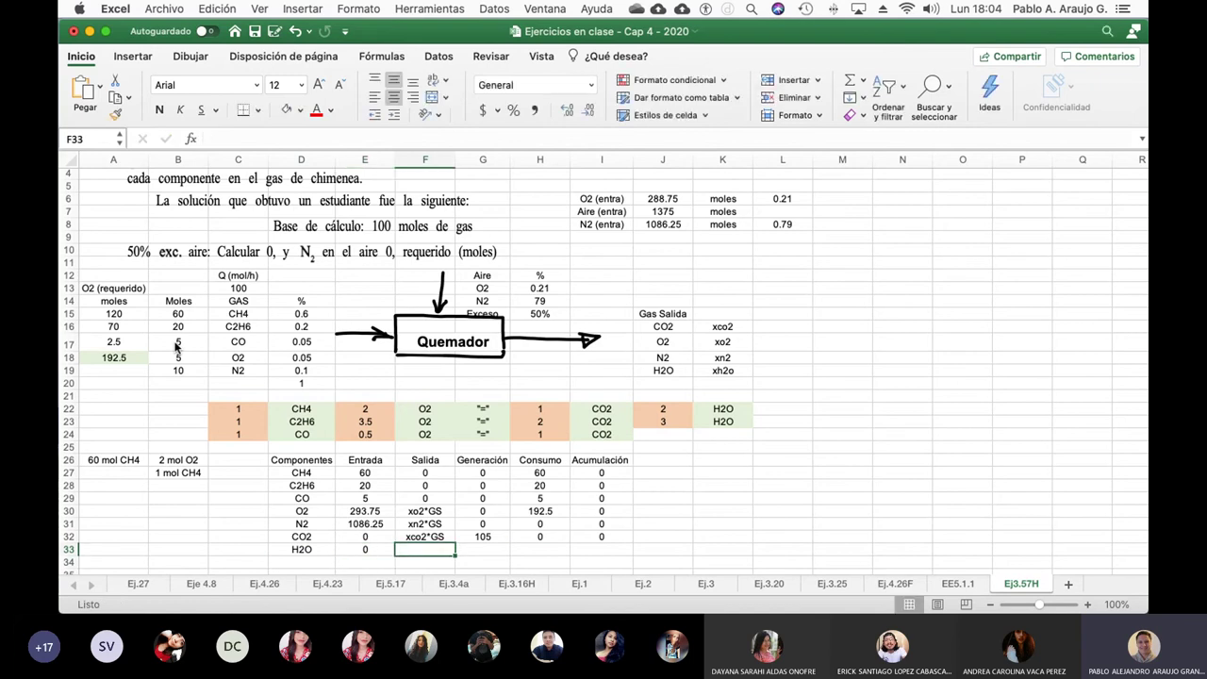
text(*GS)
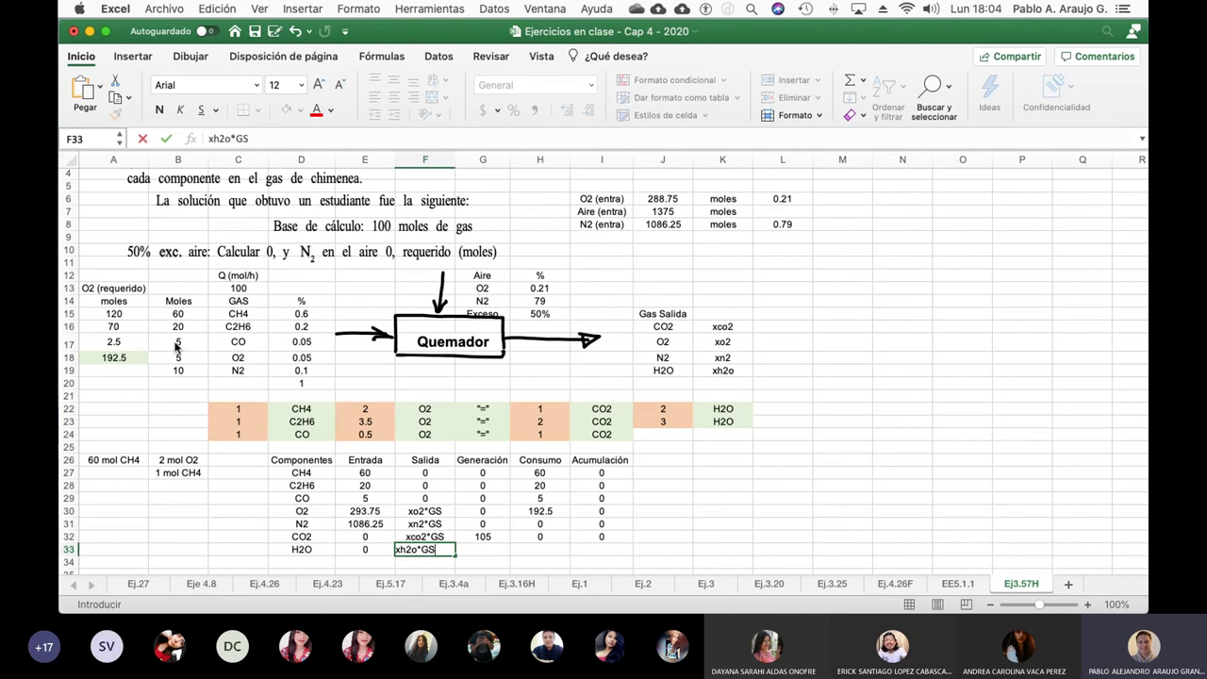
key(Tab)
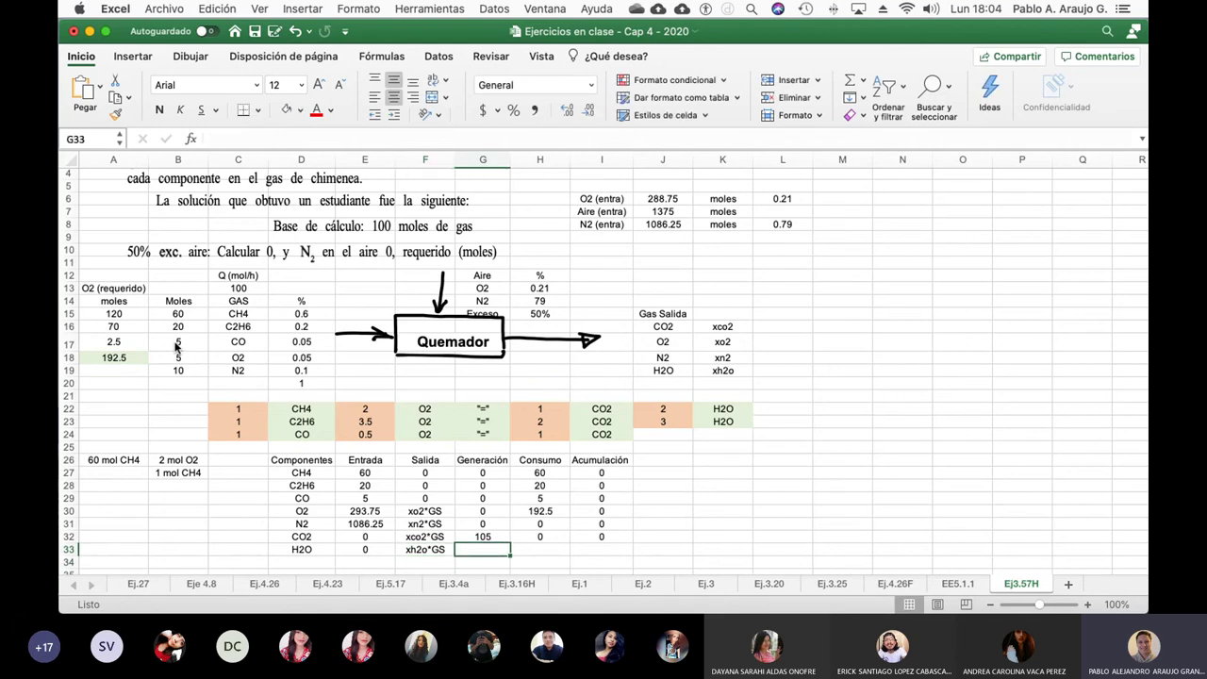
Step: Calculate the H2O "Generación" in G33 from the CH4 and C2H6 moles and their H2O coefficients, =(B15*2)+(B16*3)
text(=)
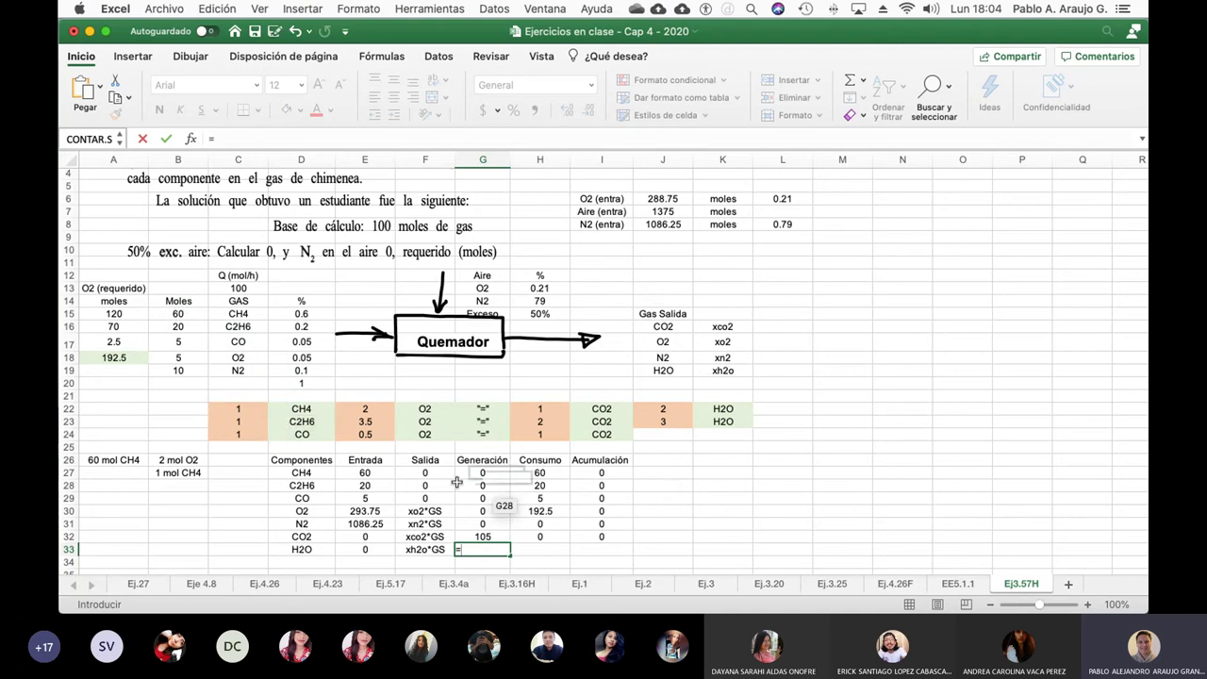
text(()
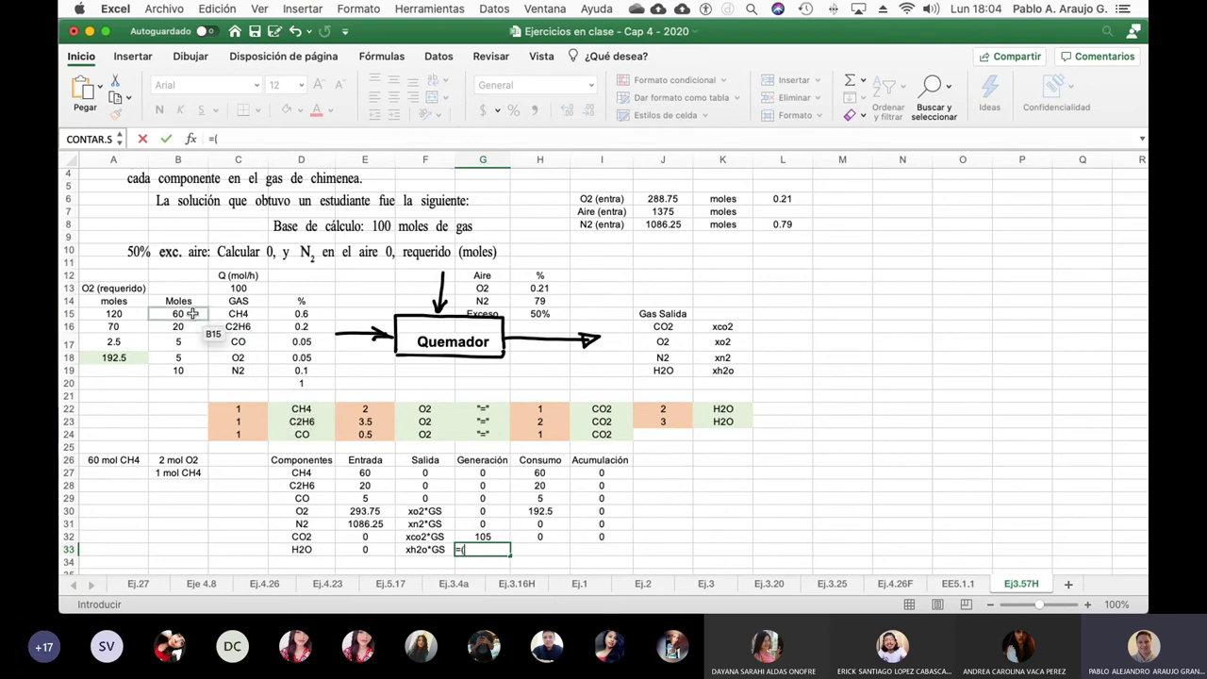
click(192, 313)
text(*)
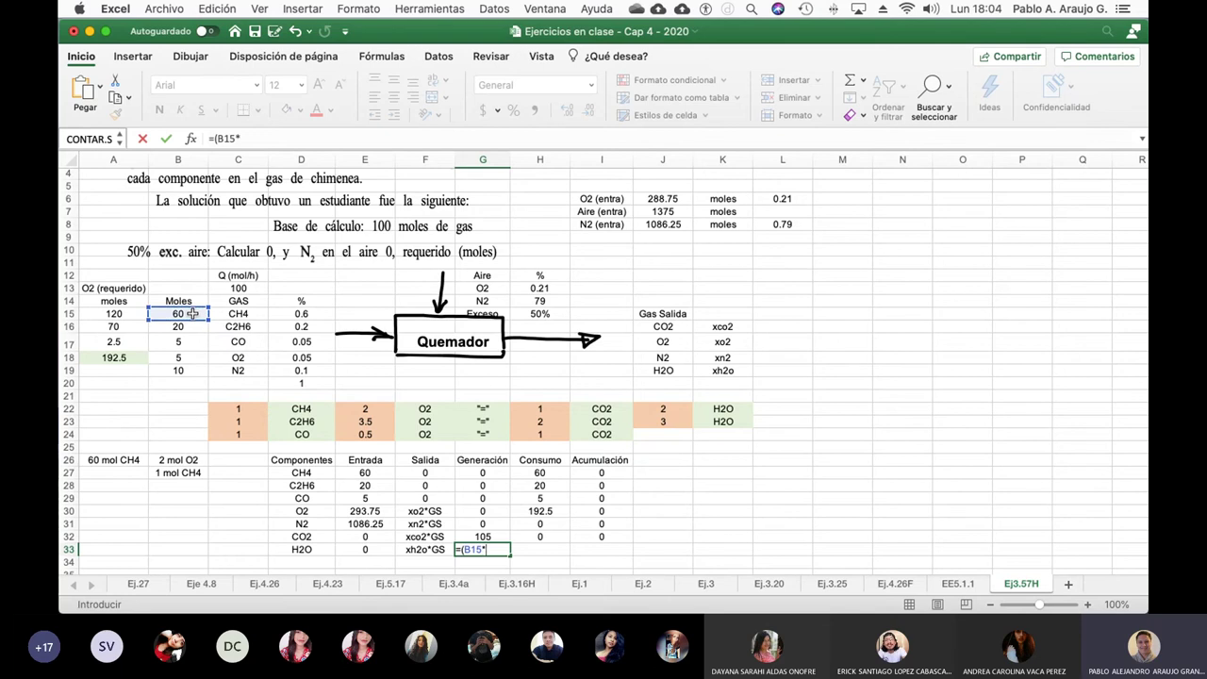
text(2)+()
click(197, 326)
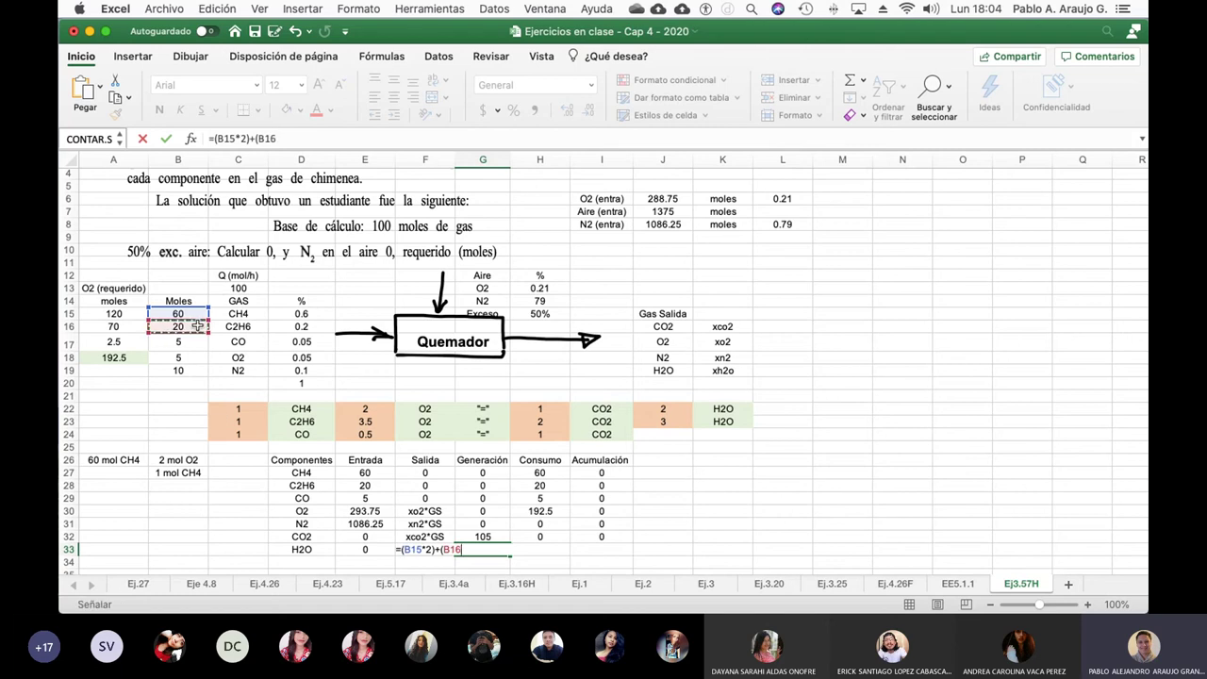
text(*3))
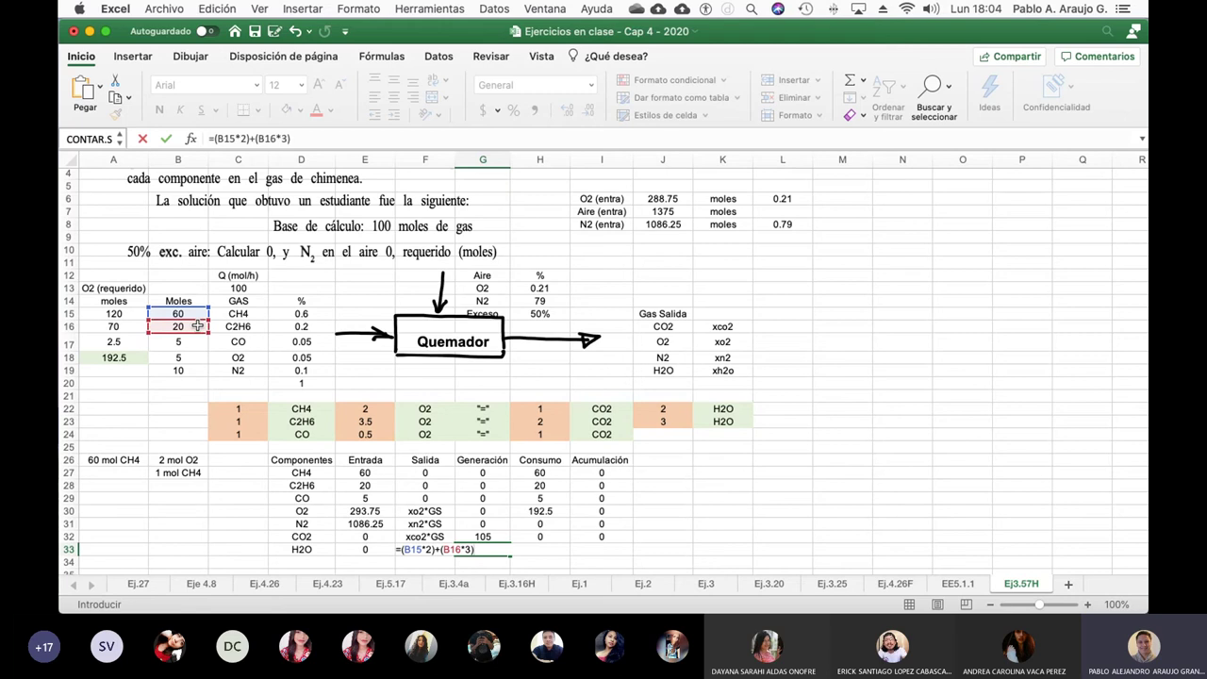
key(Return)
Step: Enter 0 for the H2O "Consumo" in H33 and "Acumulación" in I33
key(Up)
key(Right)
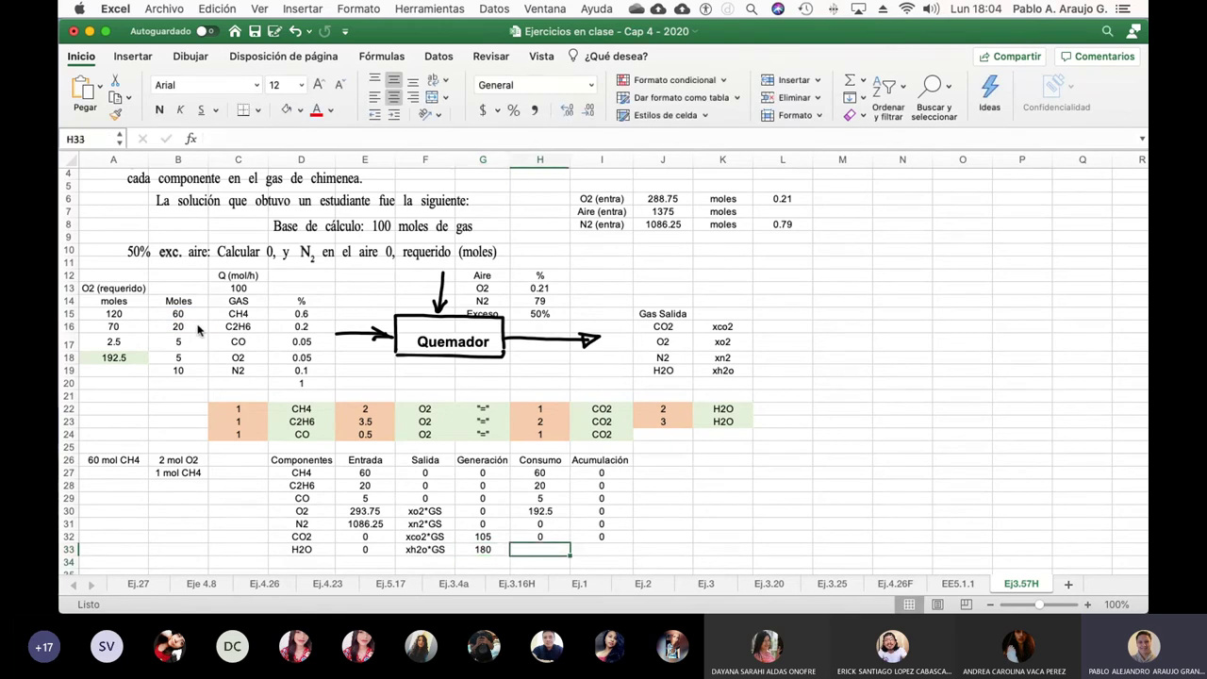
text(0)
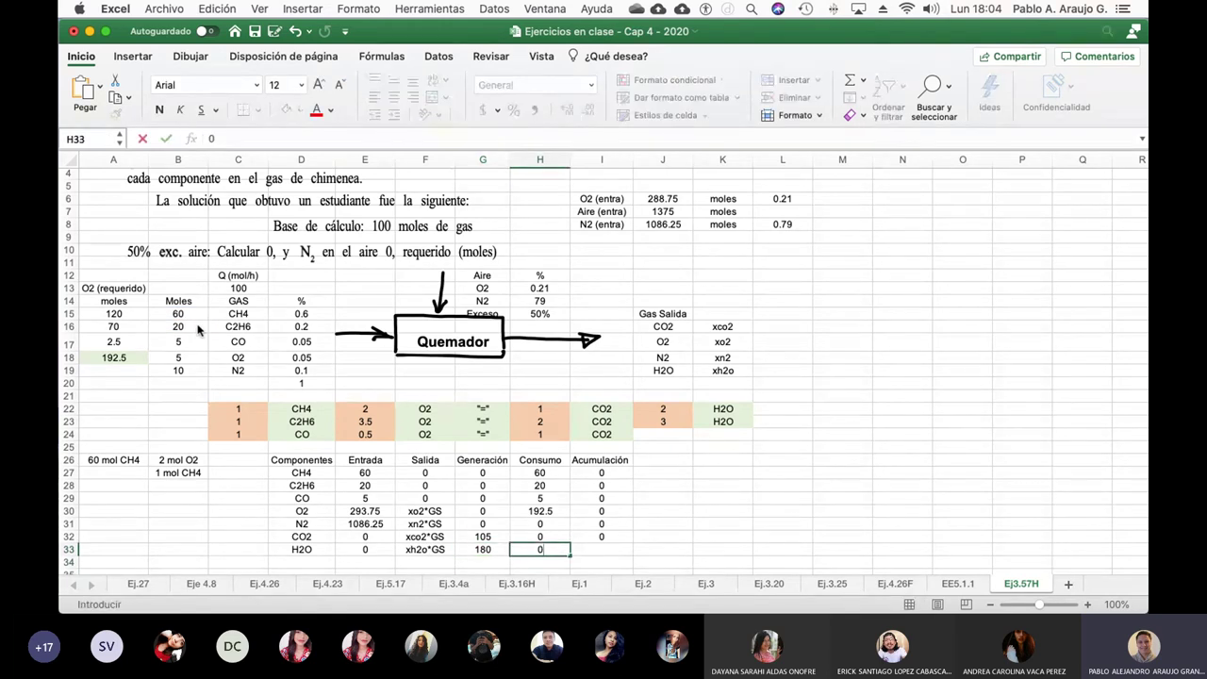
key(Right)
text(0)
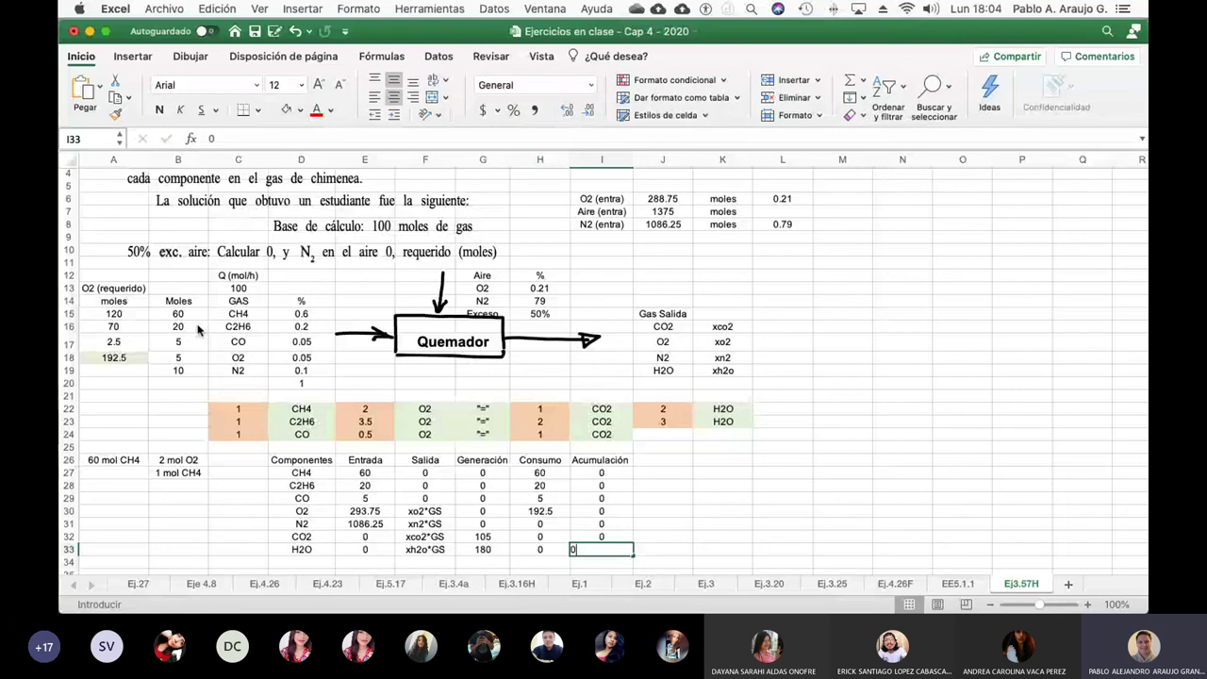
key(Return)
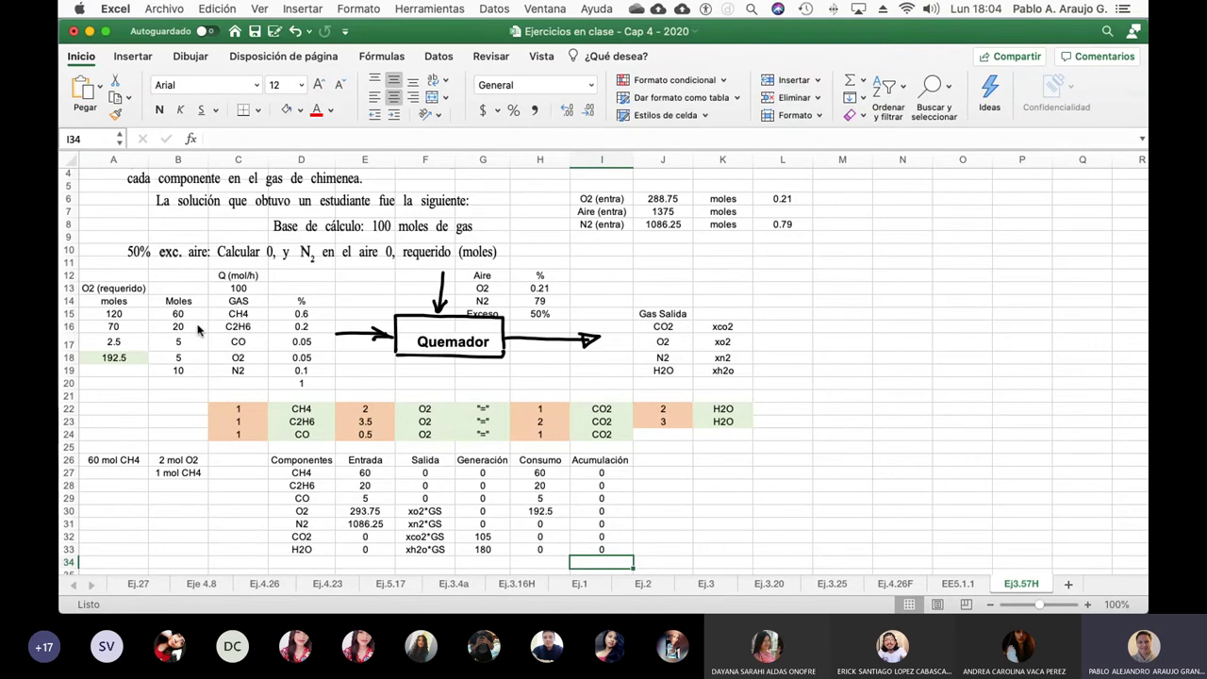
Step: Number the O2, N2, CO2 and H2O balance equations 1 to 4 in J30:J33, beside the "Acumulación" column
key(Right)
key(Up)
key(Up)
key(Up)
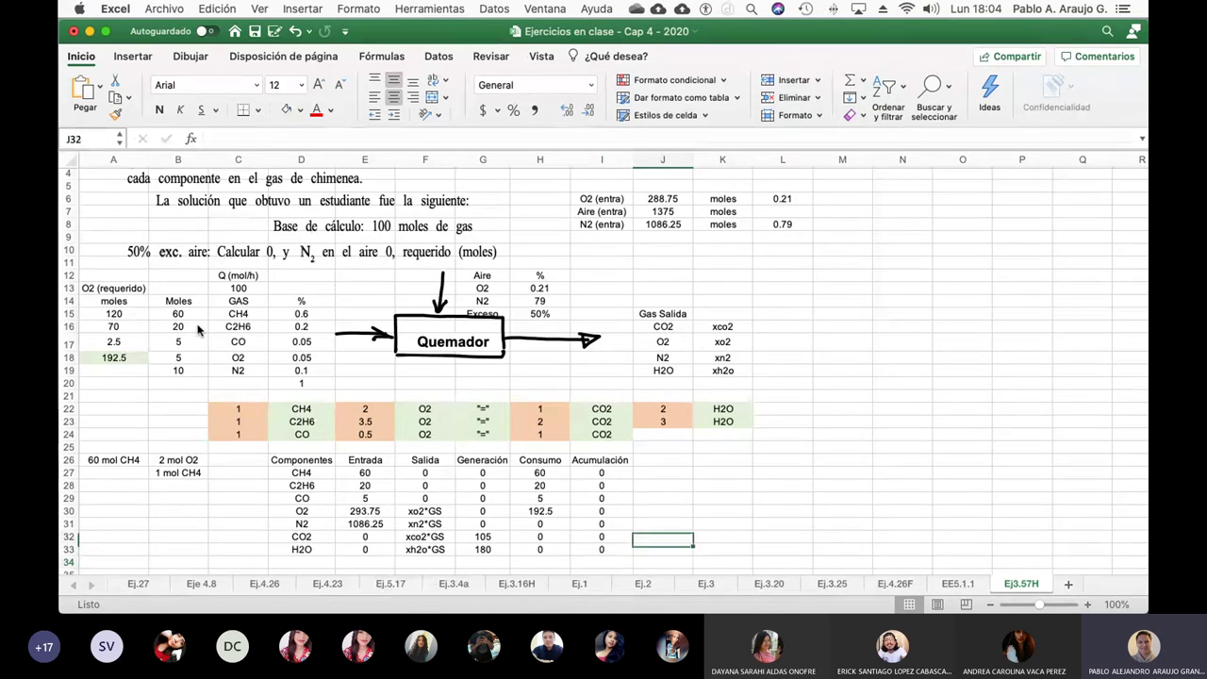
key(Up)
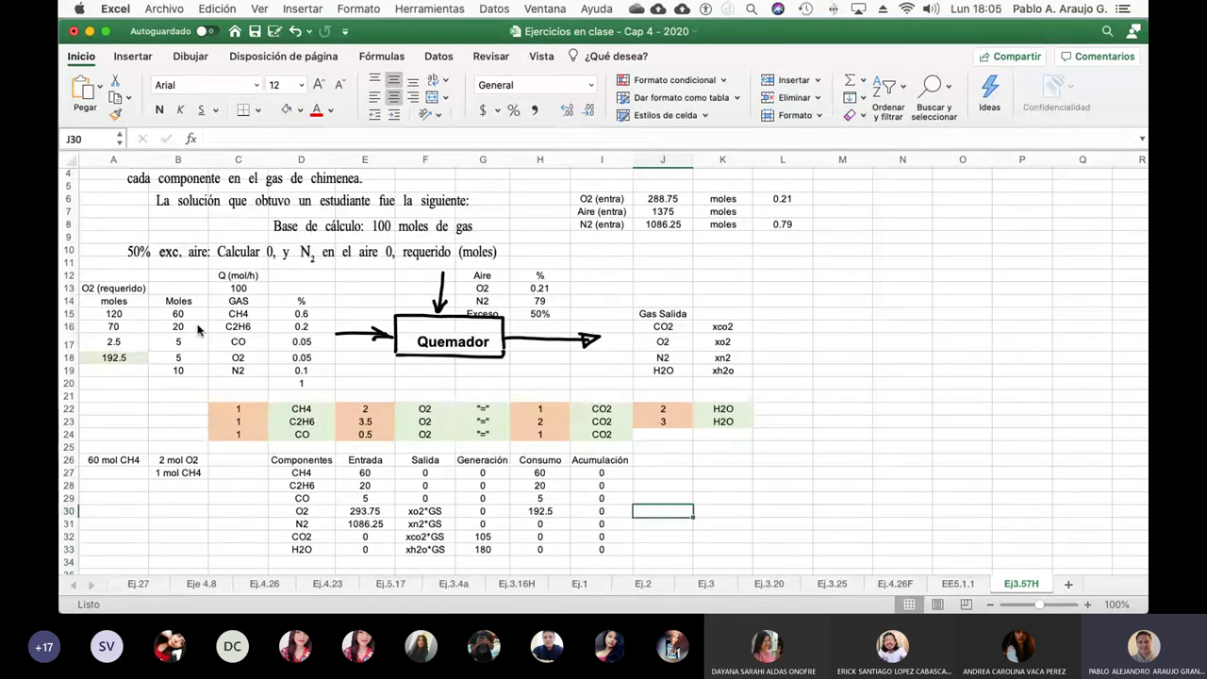
text(1)
key(Return)
text(2)
key(Return)
text(3)
key(Return)
text(4)
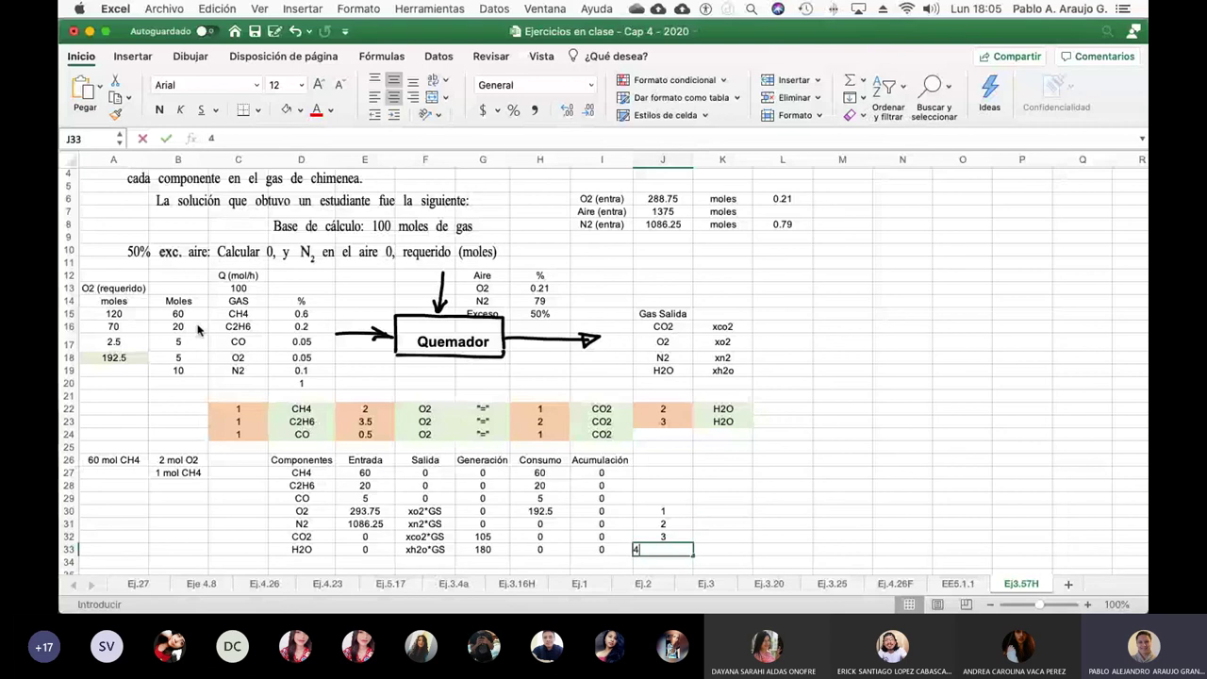
key(Return)
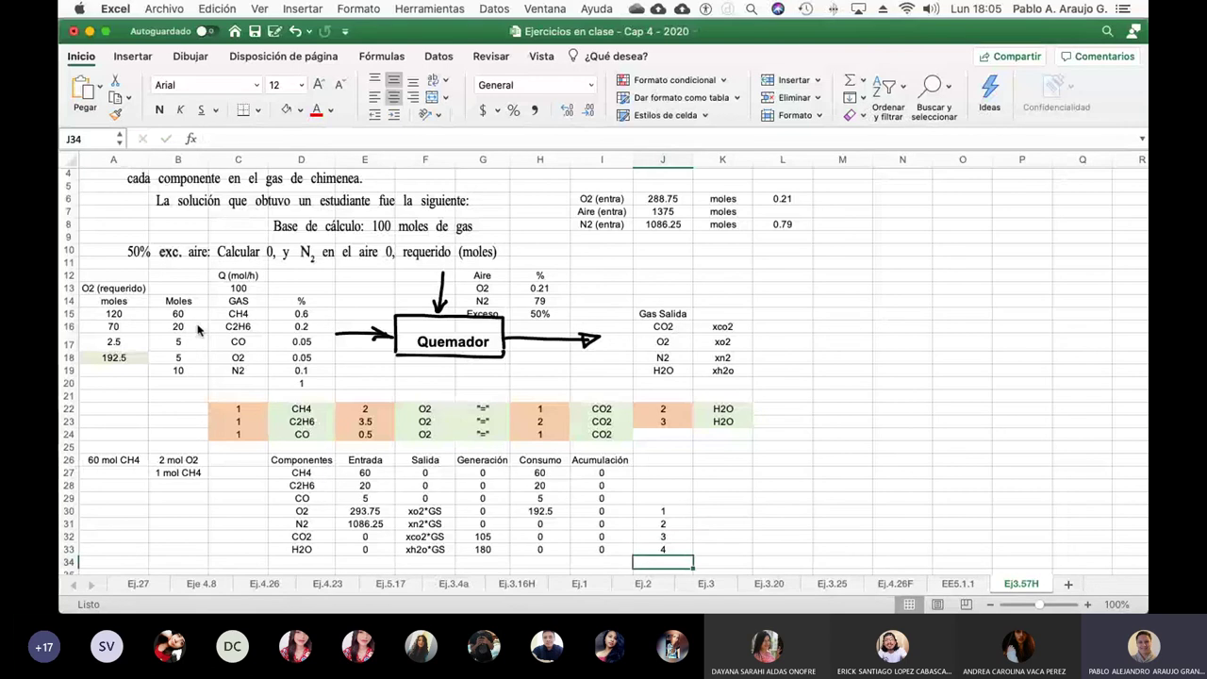
Step: Number the outlet gas unknowns xco2, xo2, xn2 and xh2o 1 to 4 in L16:L19
key(Right)
key(Up)
key(Up)
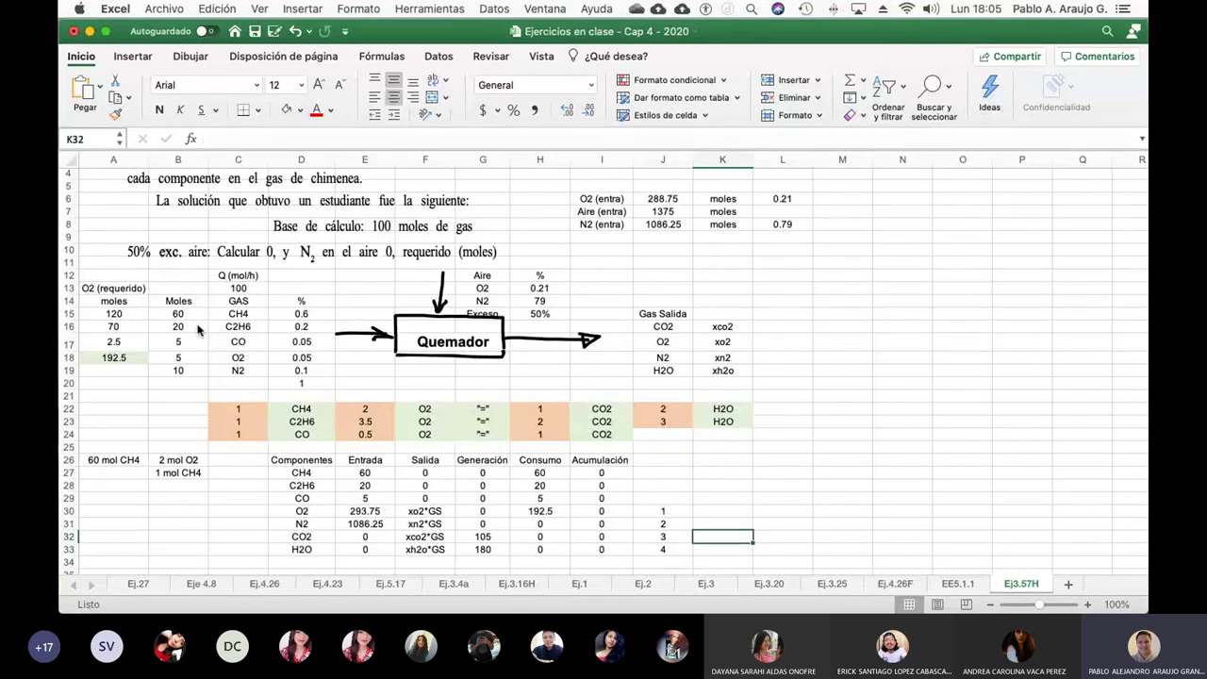
key(Up)
key(Up)
key(Up)
key(Up)
key(Up)
key(Up)
key(Up)
key(Up)
key(Up)
key(Up)
key(Up)
key(Up)
key(Up)
key(Up)
key(Up)
key(Up)
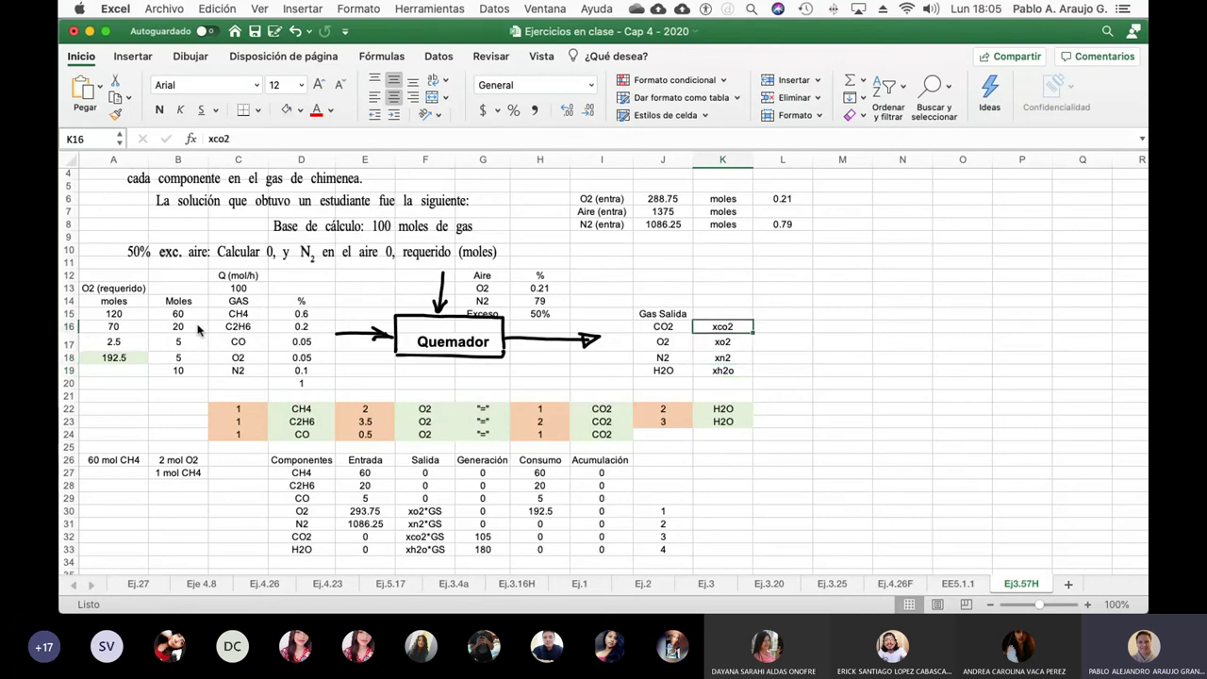
key(Right)
text(1)
key(Return)
text(2)
key(Return)
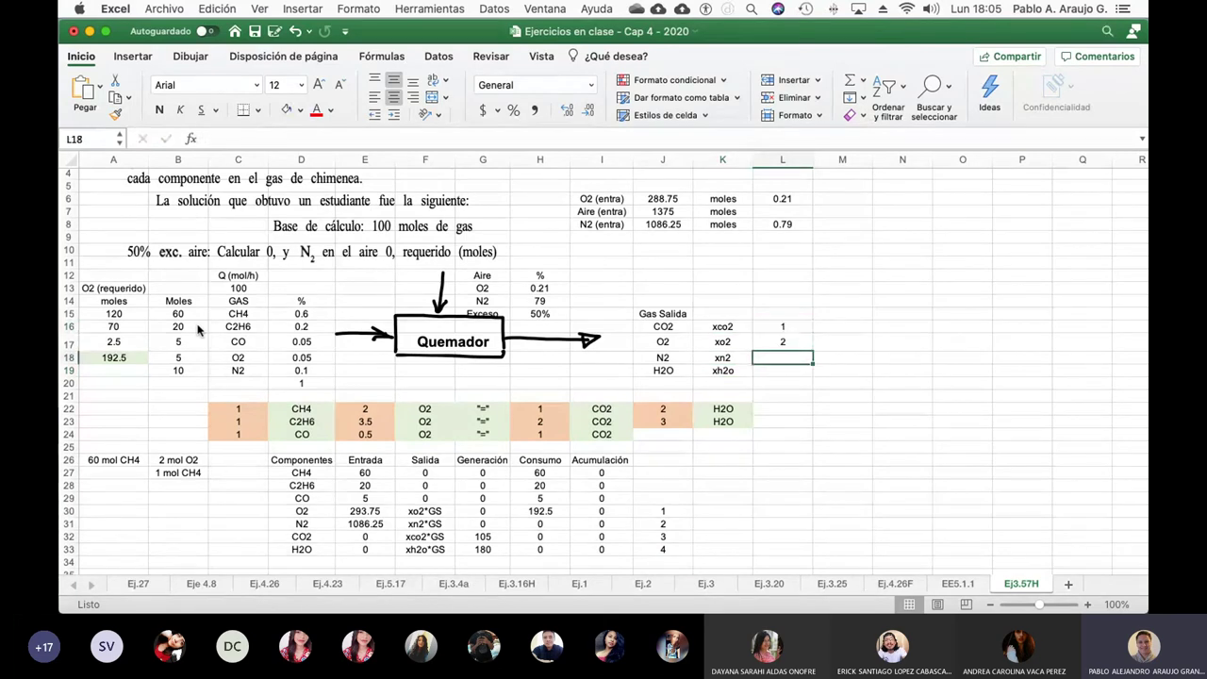
text(3)
key(Return)
text(4)
key(Return)
Step: Label the outlet gas "(GS)" in K15 and number it 5 in L15 as a further unknown
key(Left)
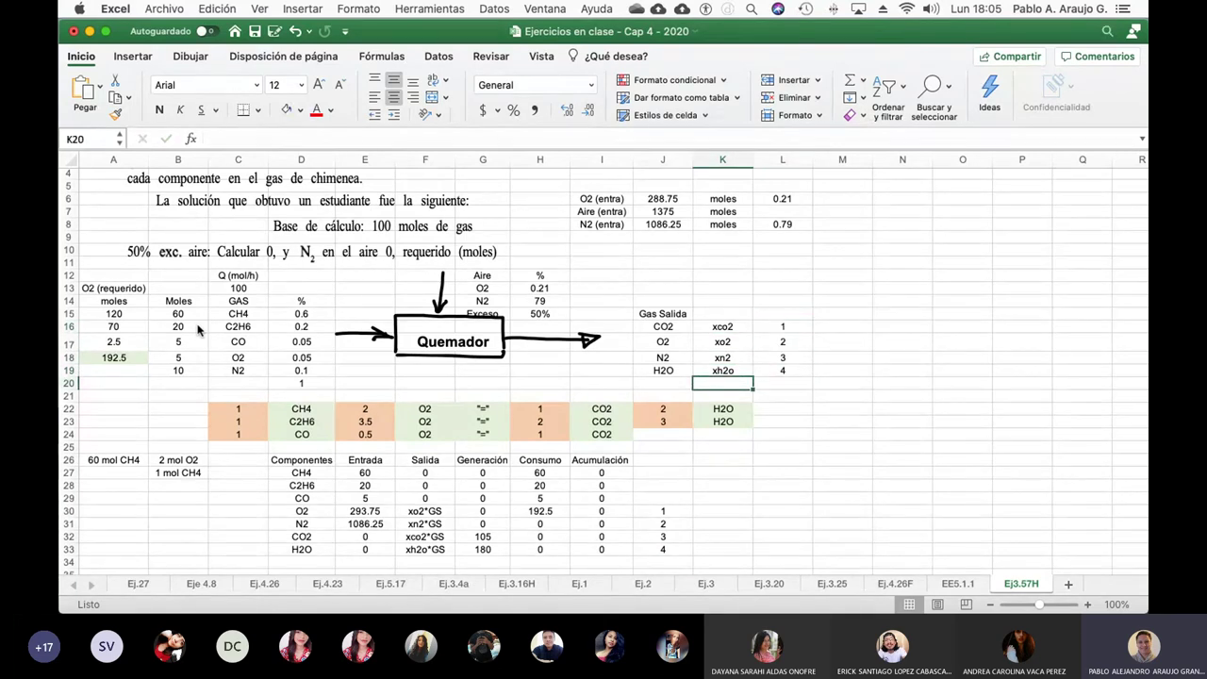
key(Up)
key(Up)
key(Up)
key(Up)
key(Up)
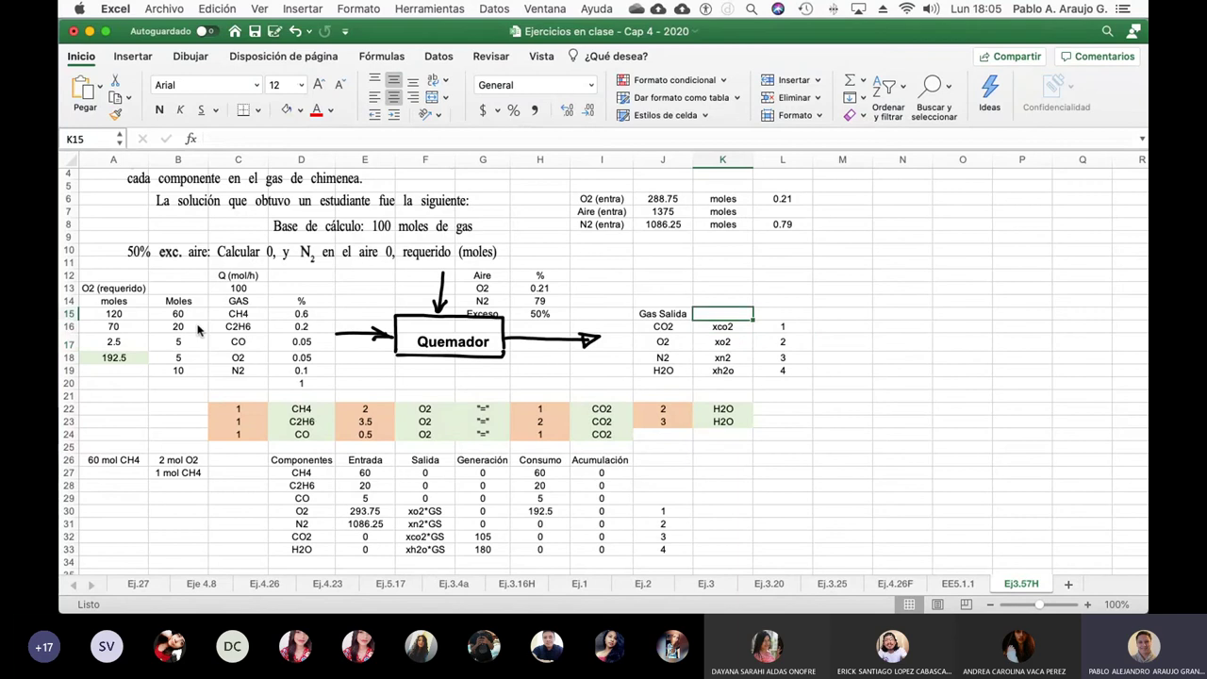
text((GS))
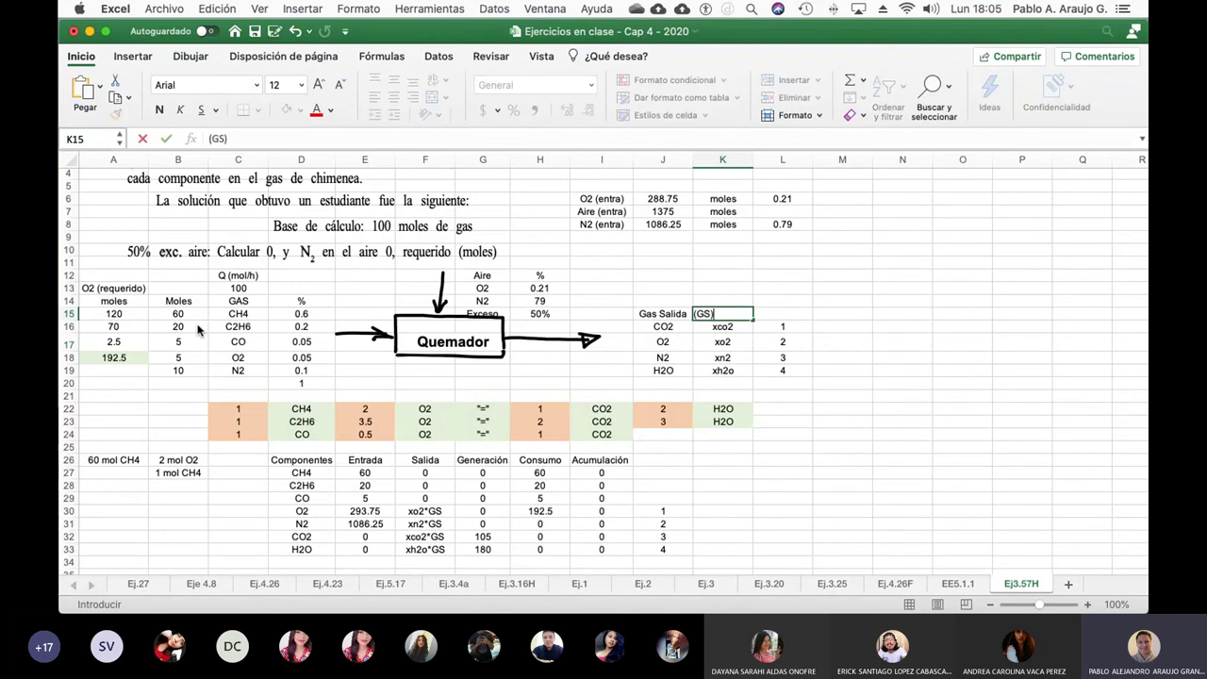
key(Tab)
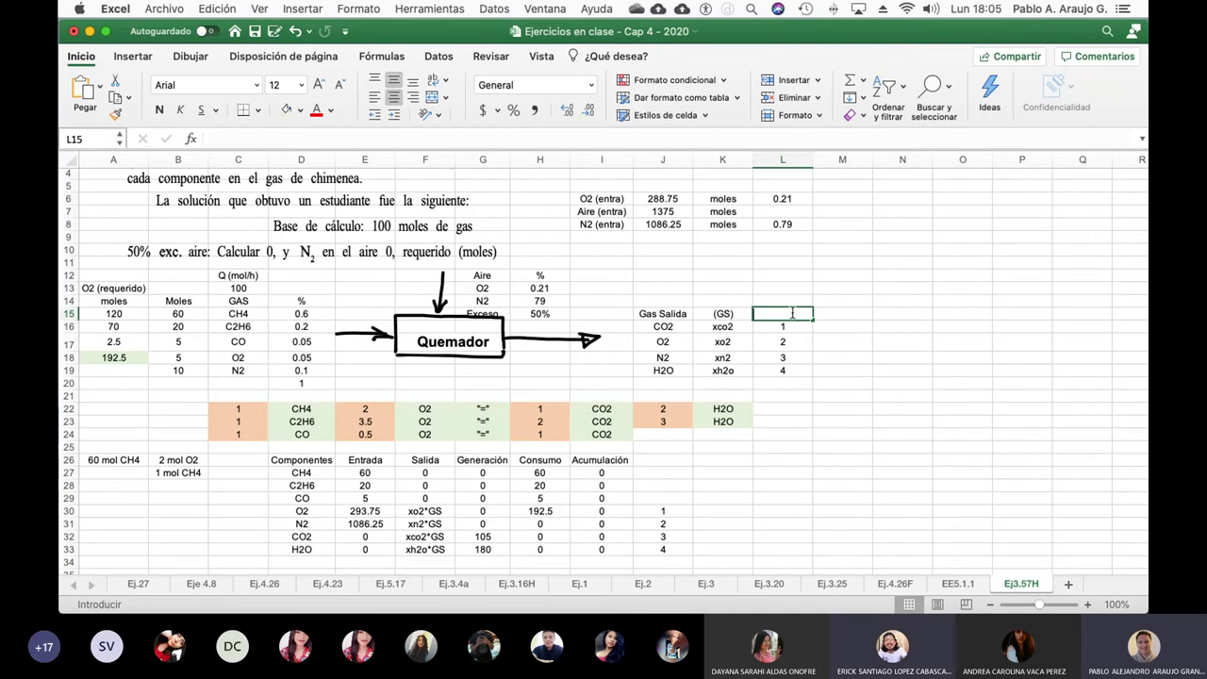
text(5)
key(Return)
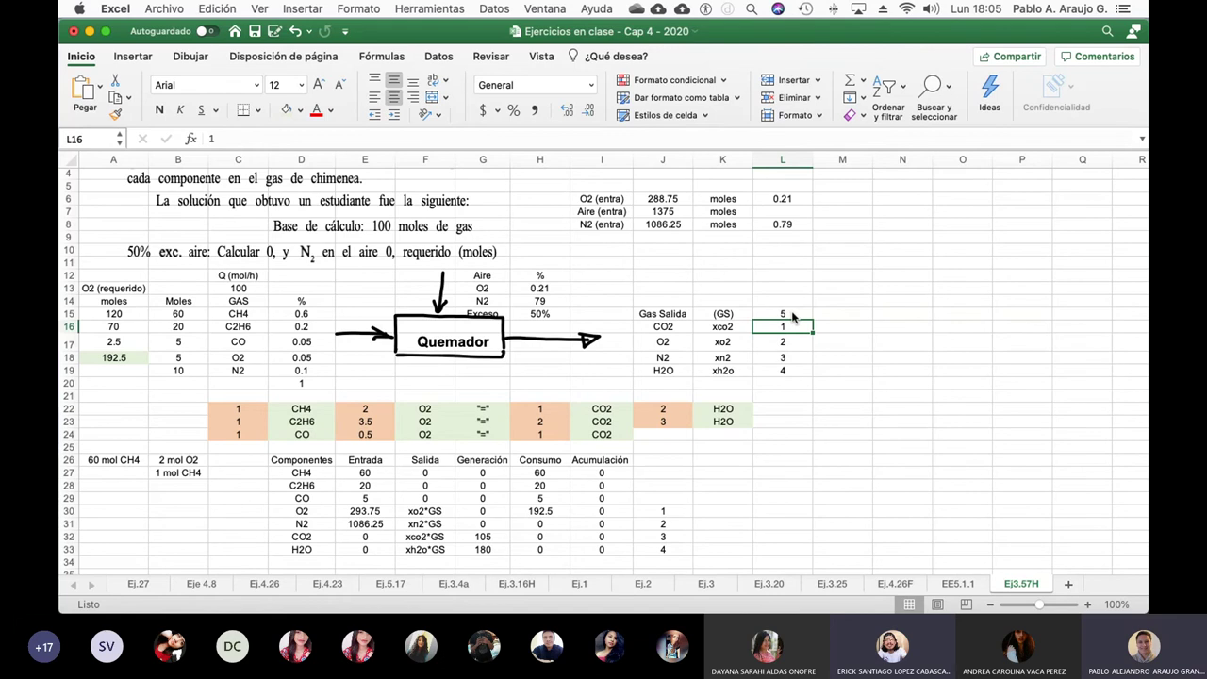
Step: Replace the number in L15 with the total outlet gas moles, adding the fuel gas and inlet air, =C13+J7
click(795, 313)
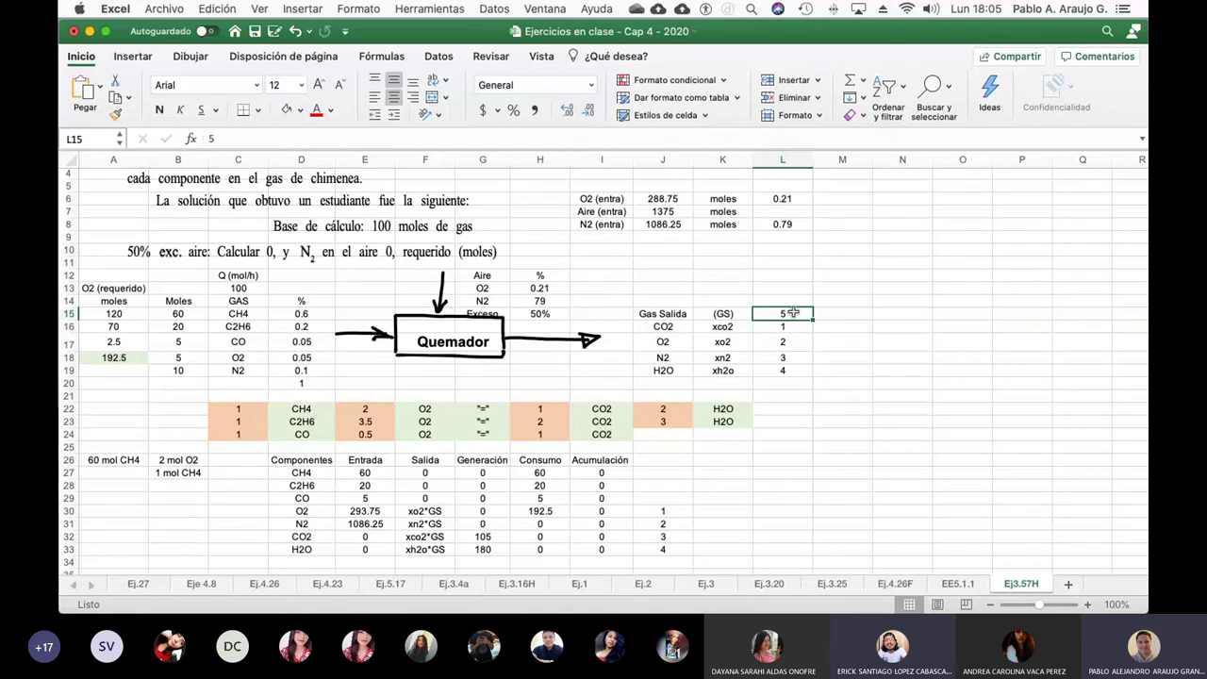
text(=)
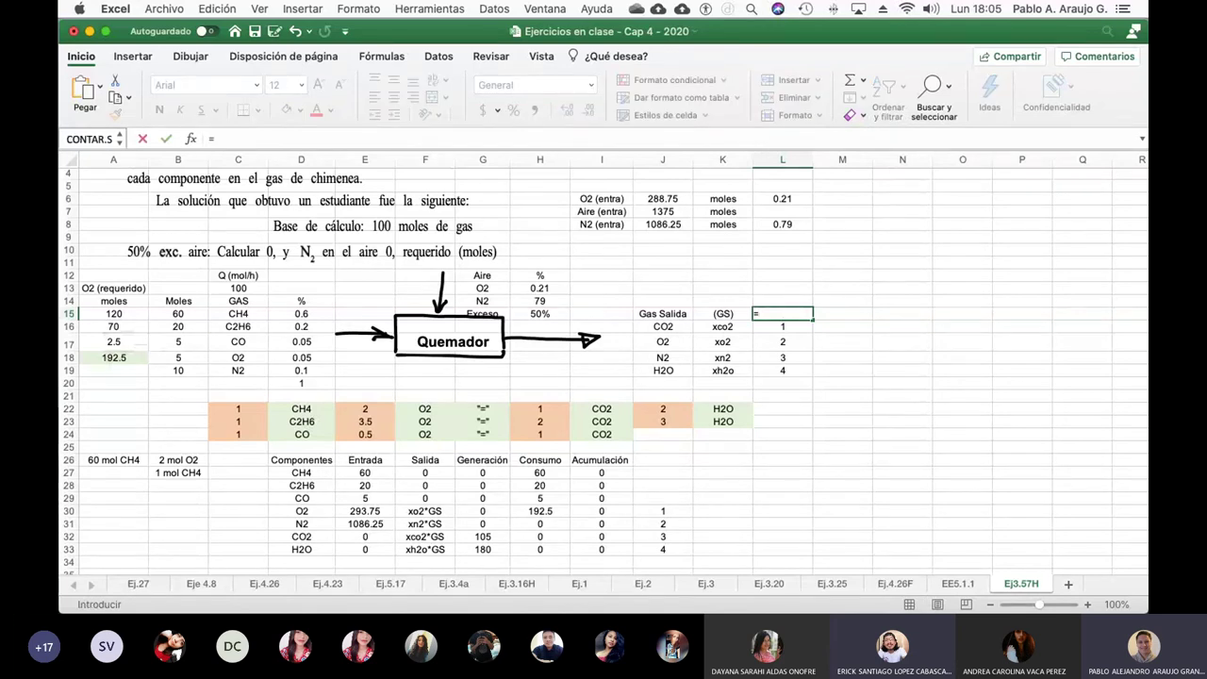
click(250, 287)
text(+)
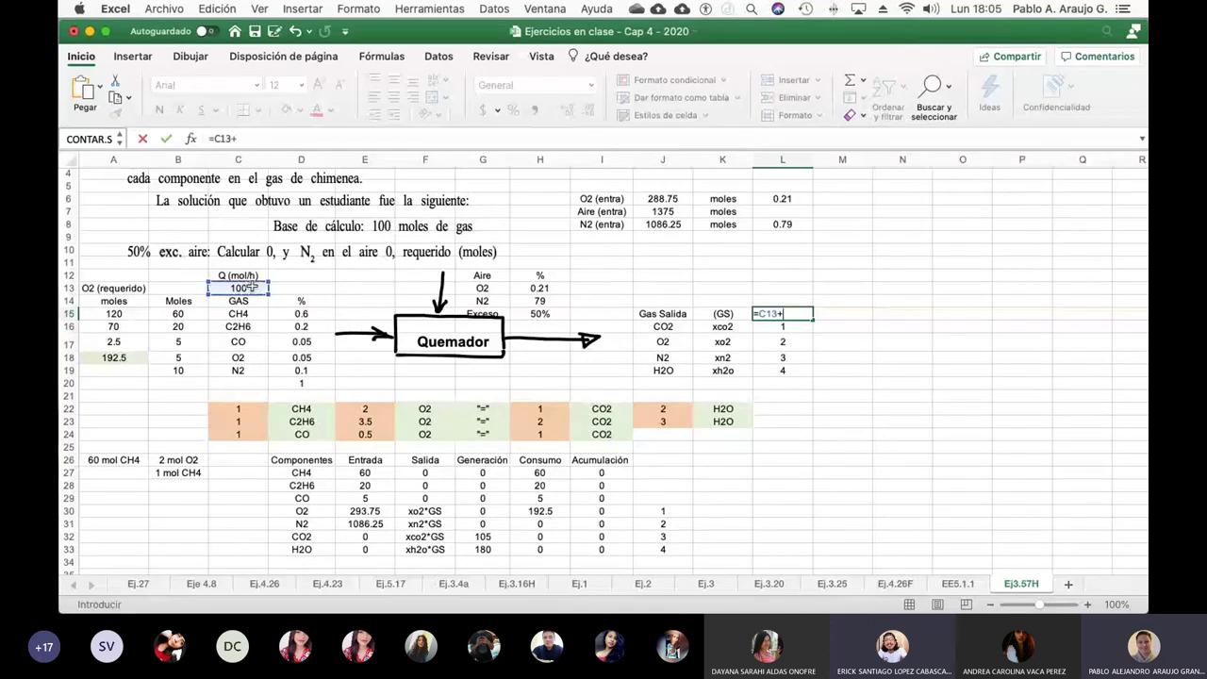
click(685, 211)
key(Return)
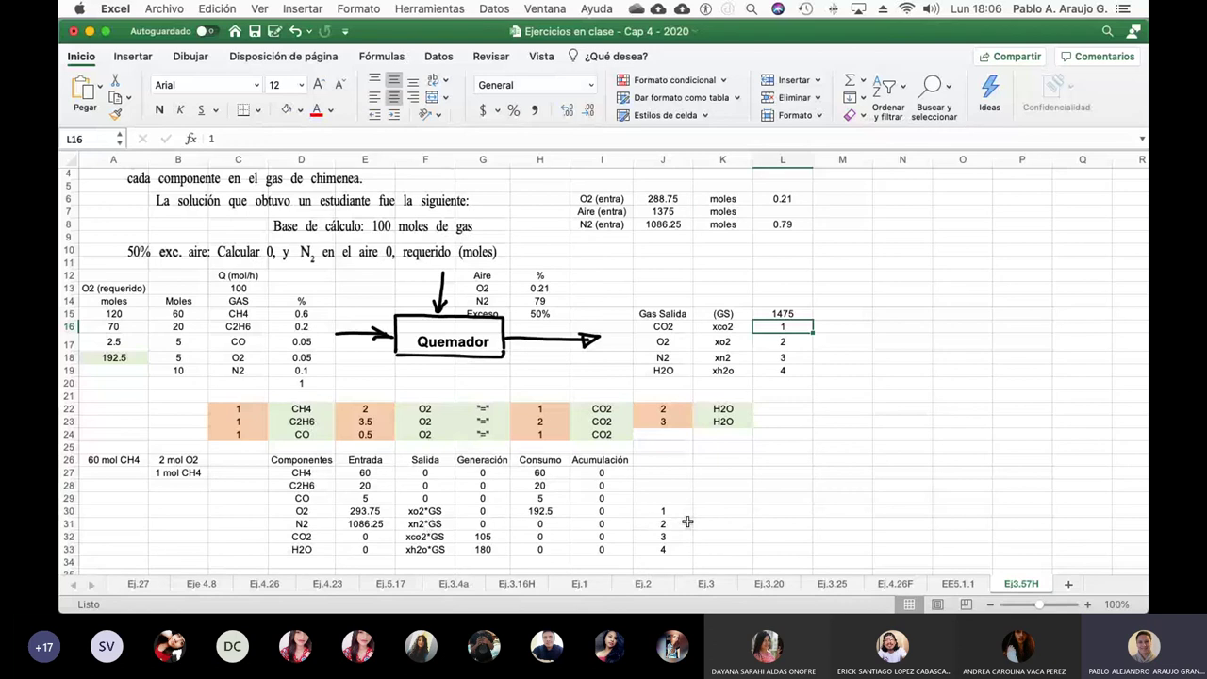
Step: Calculate the N2 outlet fraction in M17 by dividing the N2 inlet by the outlet gas moles, =E31/L15
click(425, 524)
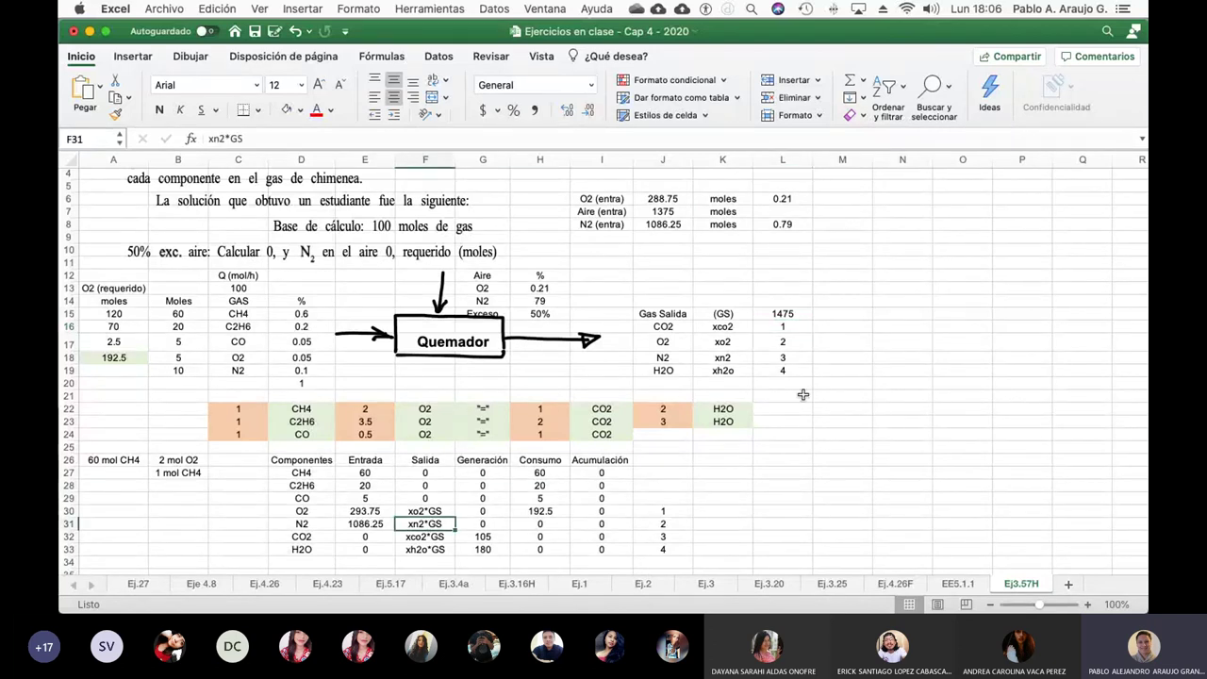
click(839, 342)
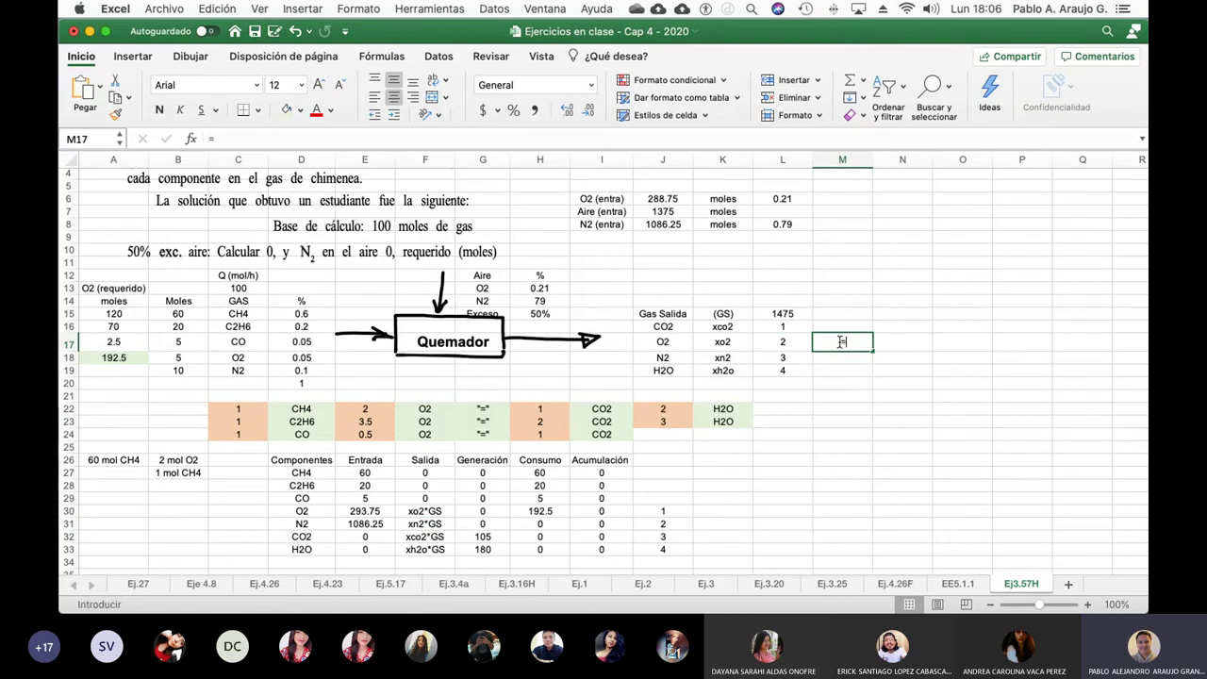
text(=)
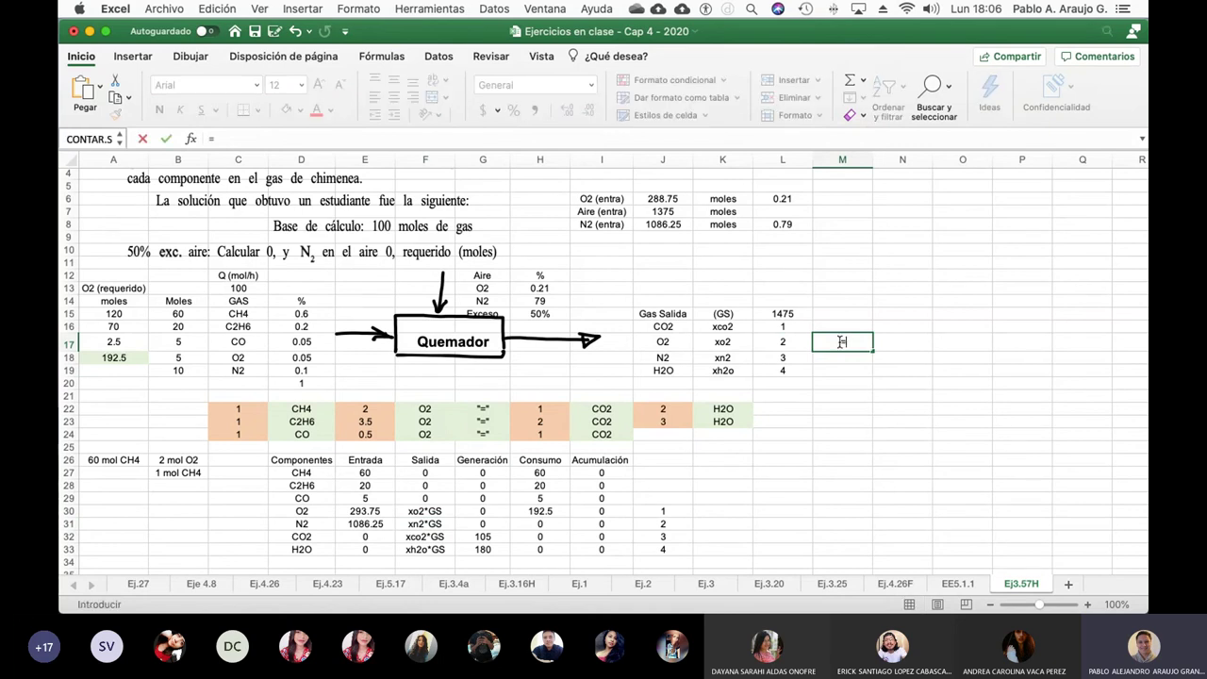
click(365, 524)
text(/)
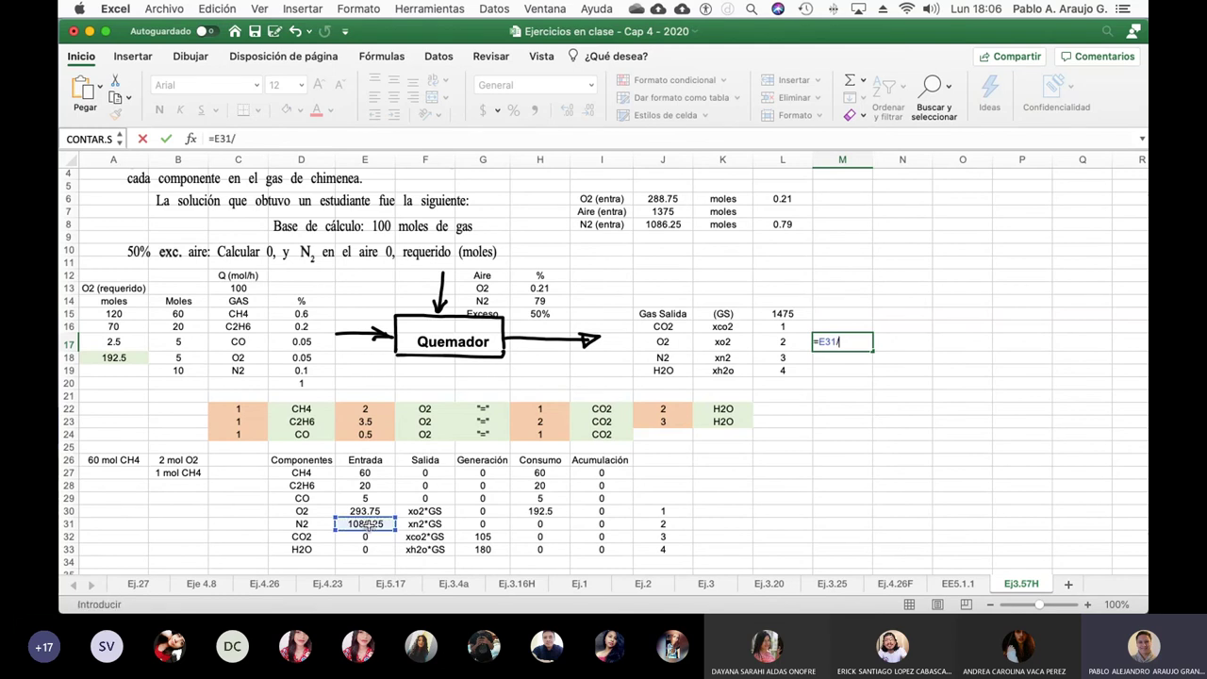
click(797, 312)
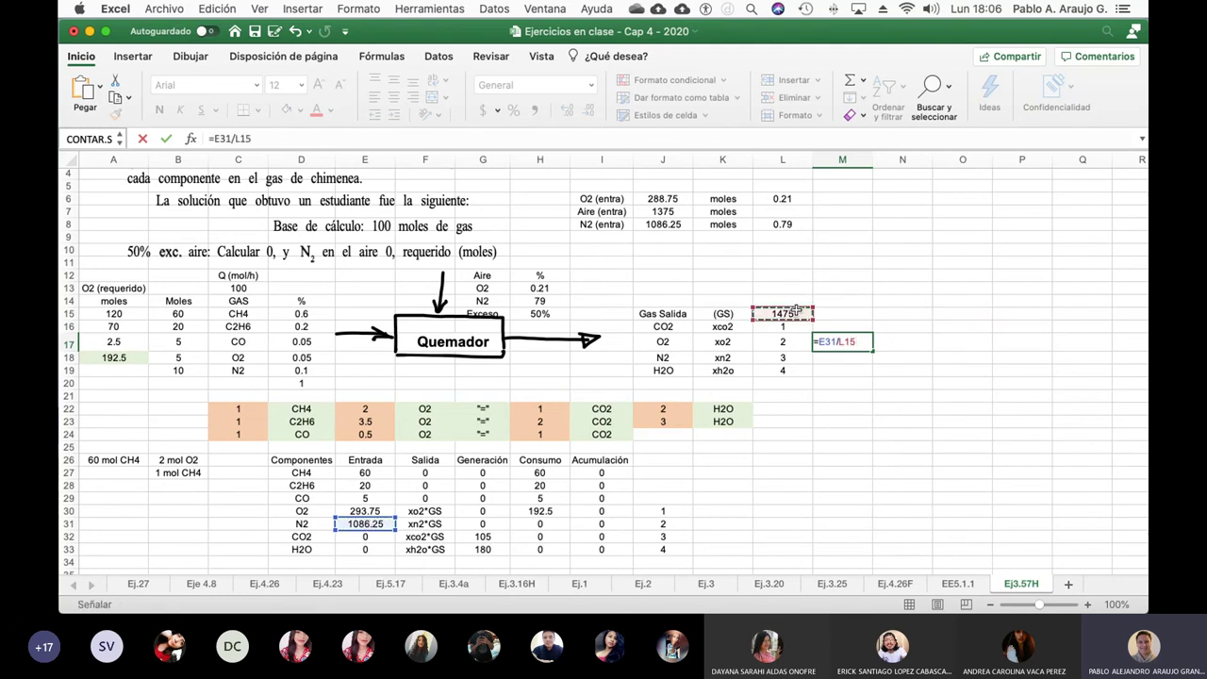
key(Return)
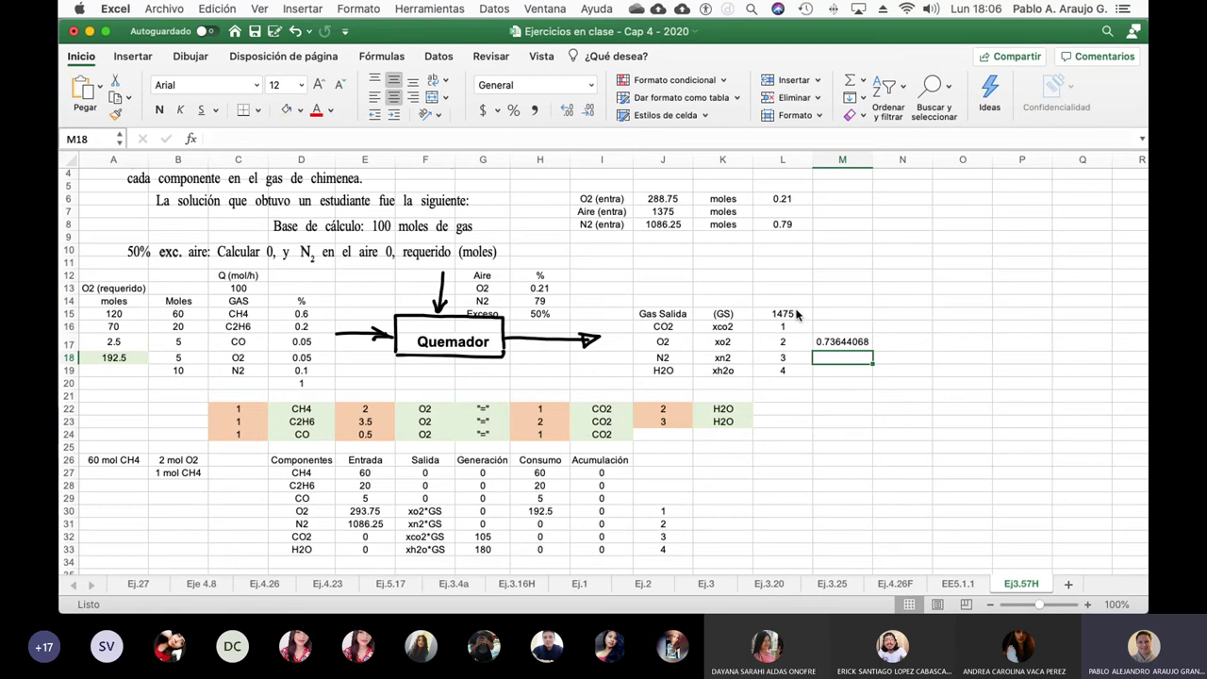
Step: Move the N2 fraction formula from M17 to M18, beside xn2, and save the workbook
key(Up)
key(super+c)
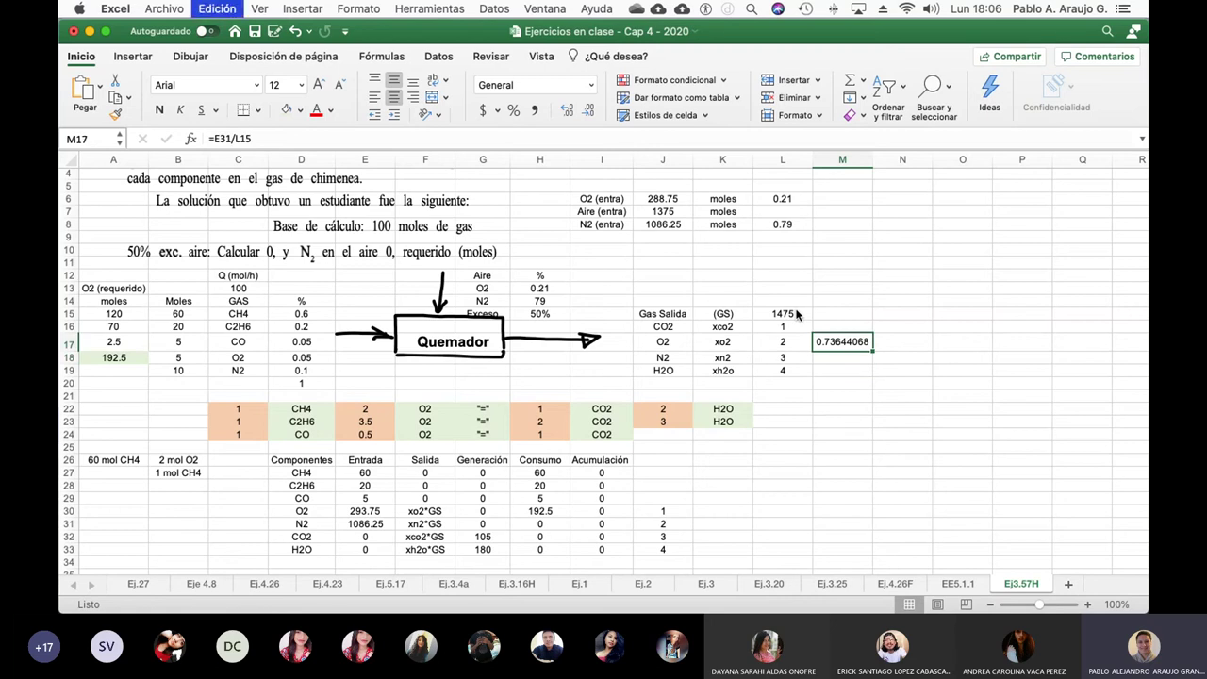
key(Down)
key(super+v)
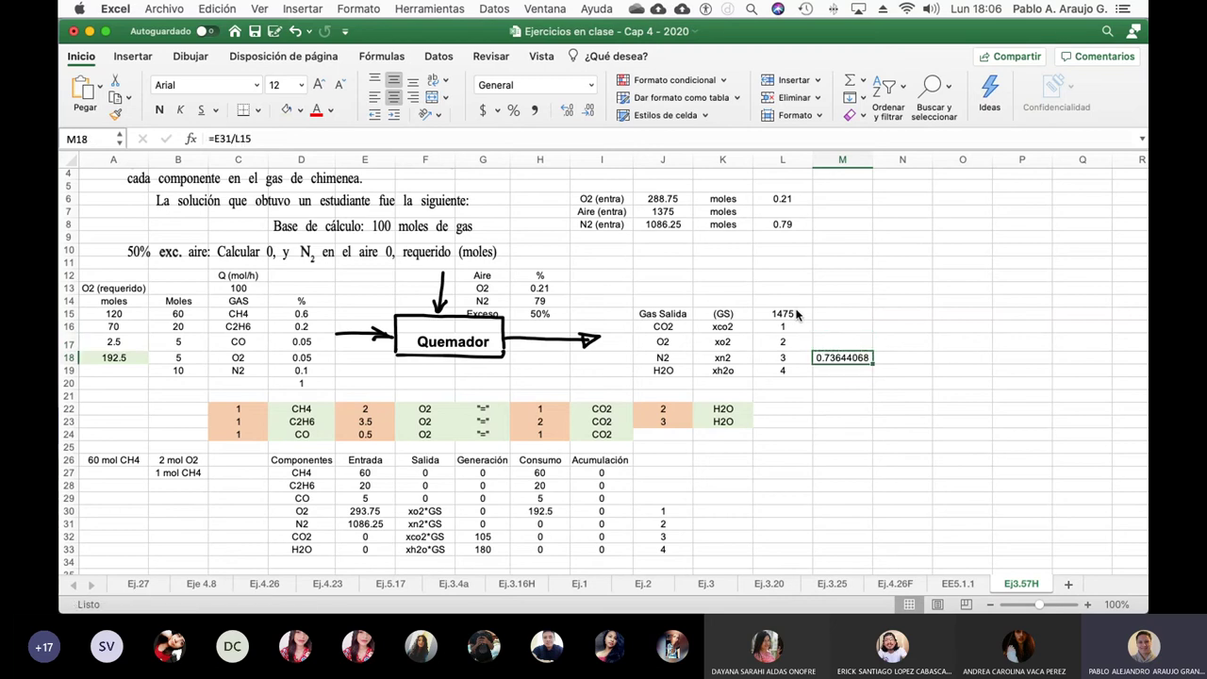
key(Return)
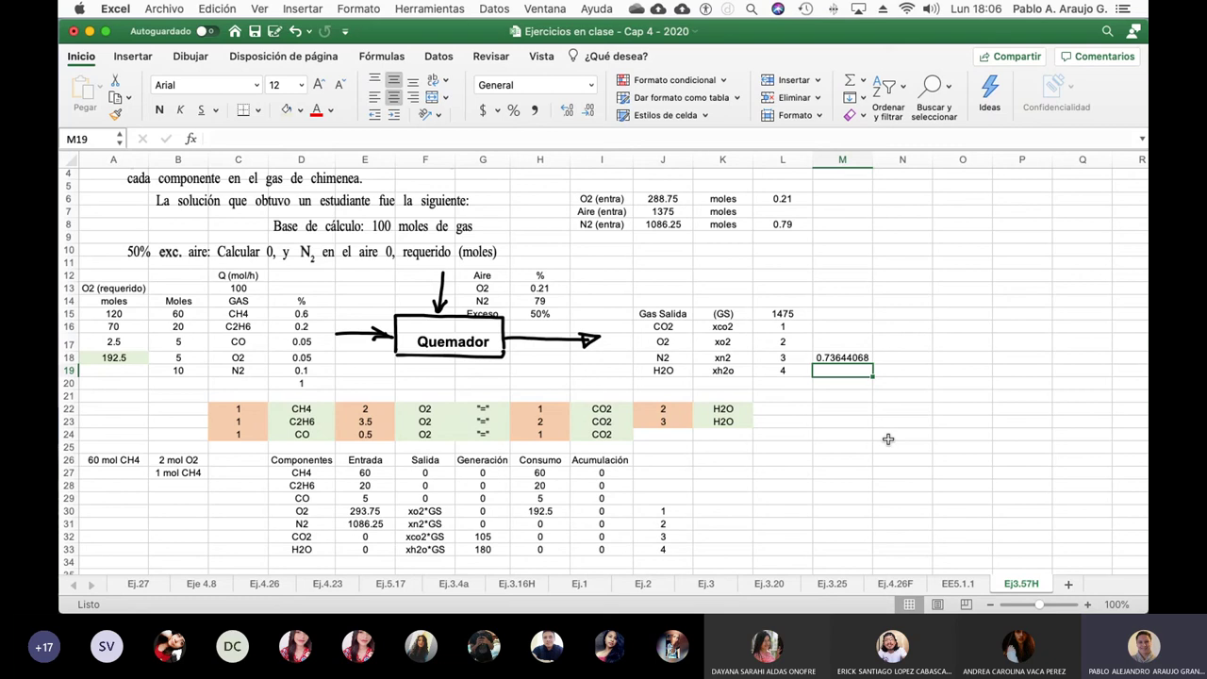
click(256, 34)
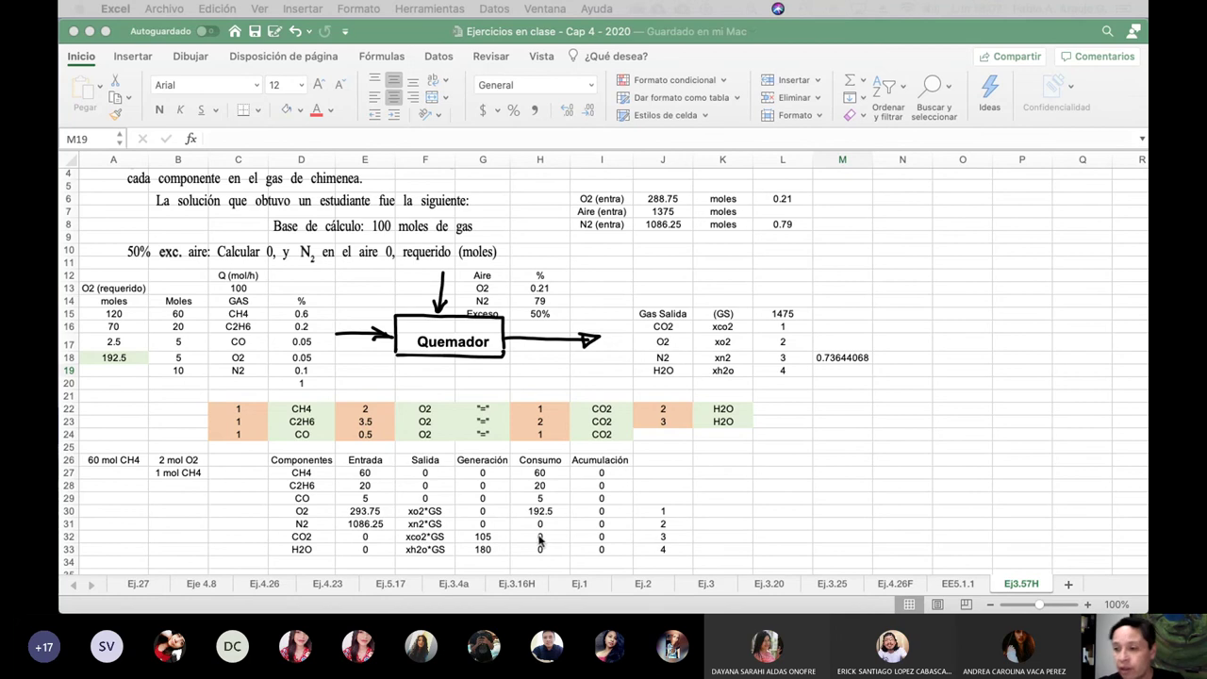
Step: Switch to the Himmelblau PDF in Preview and find the student's solution and material balances for exercise 3.57
key(super+Tab)
key(super+Tab)
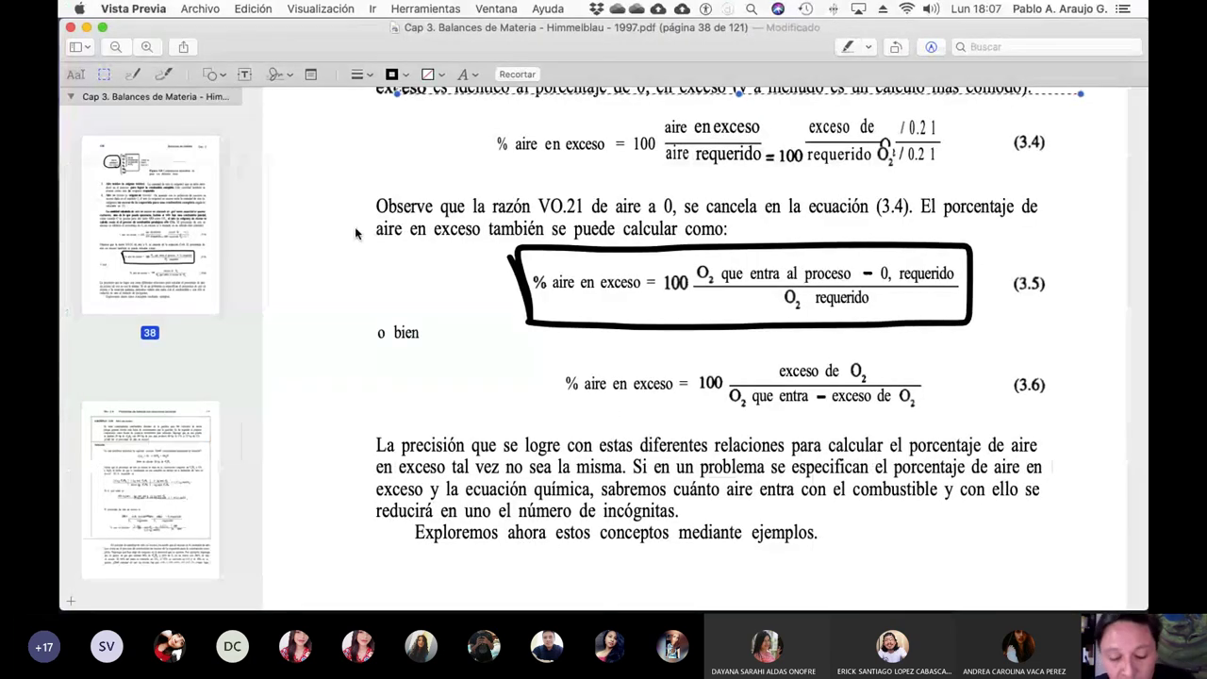
key(super+Tab)
key(super+shift+Tab)
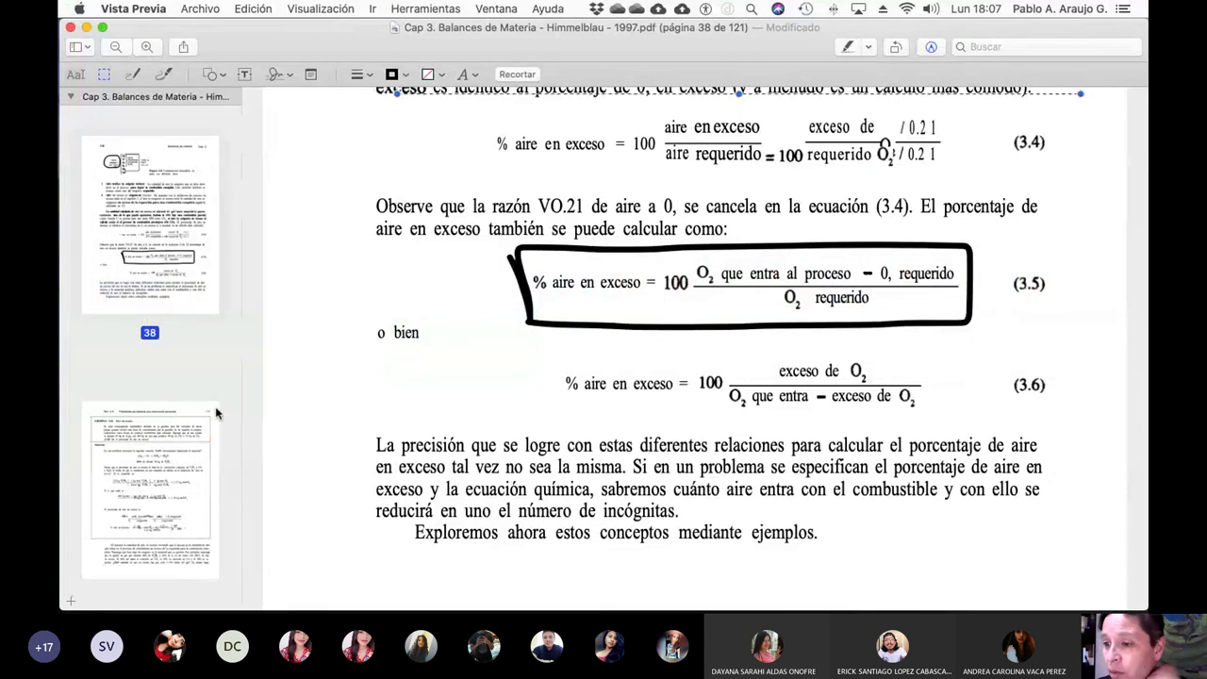
scroll(138, 401, down, 20)
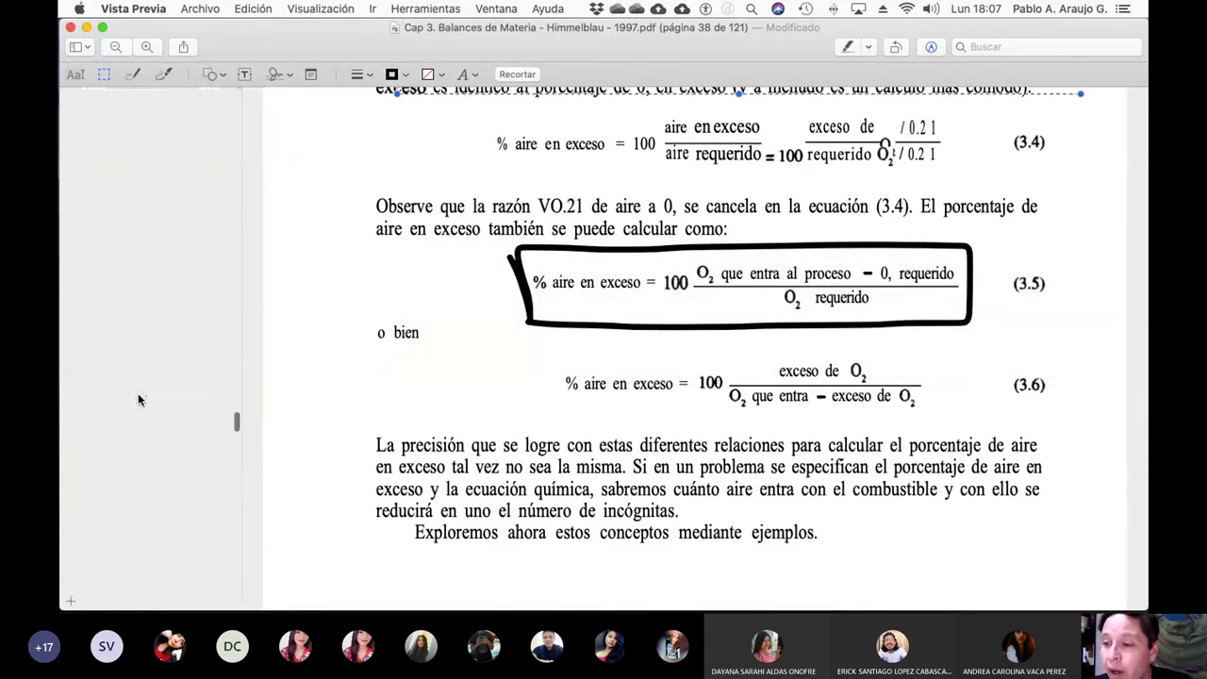
scroll(139, 400, down, 10)
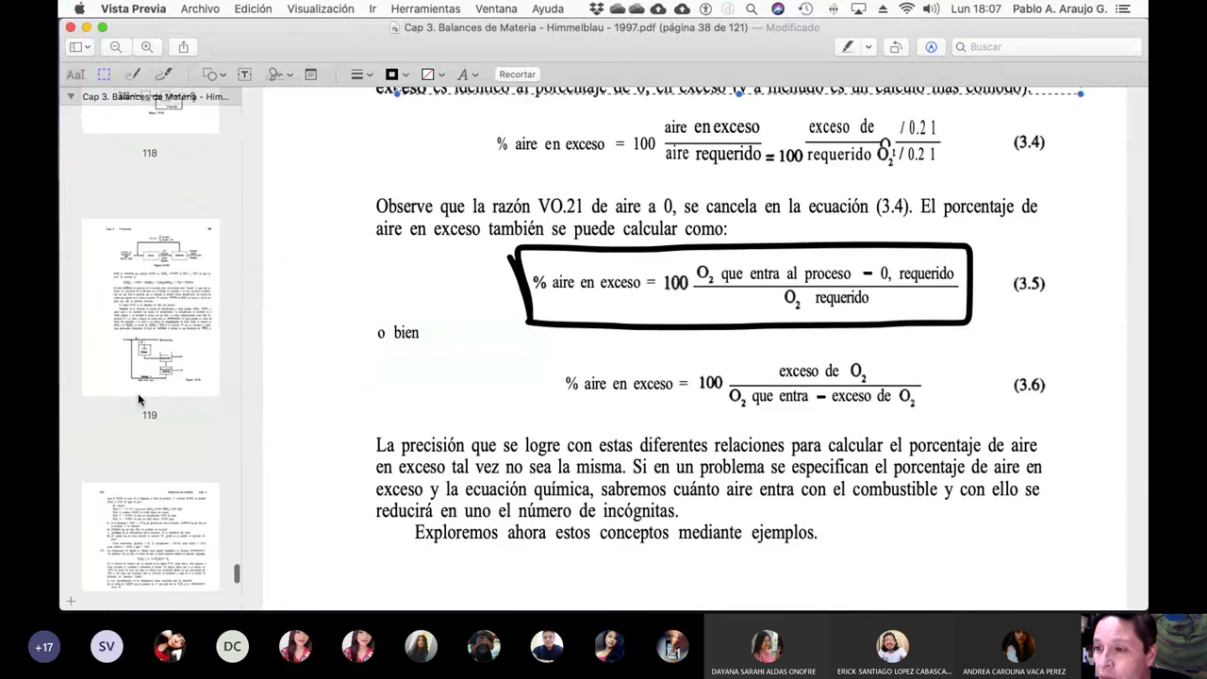
scroll(138, 400, up, 10)
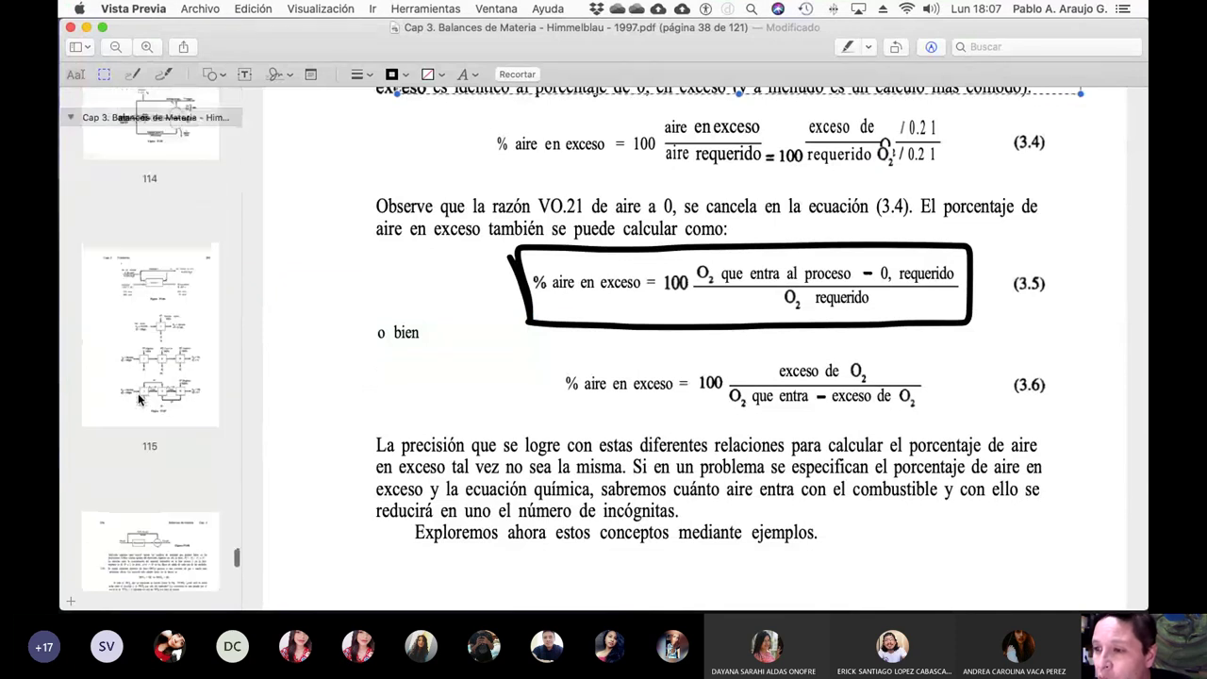
scroll(139, 400, up, 5)
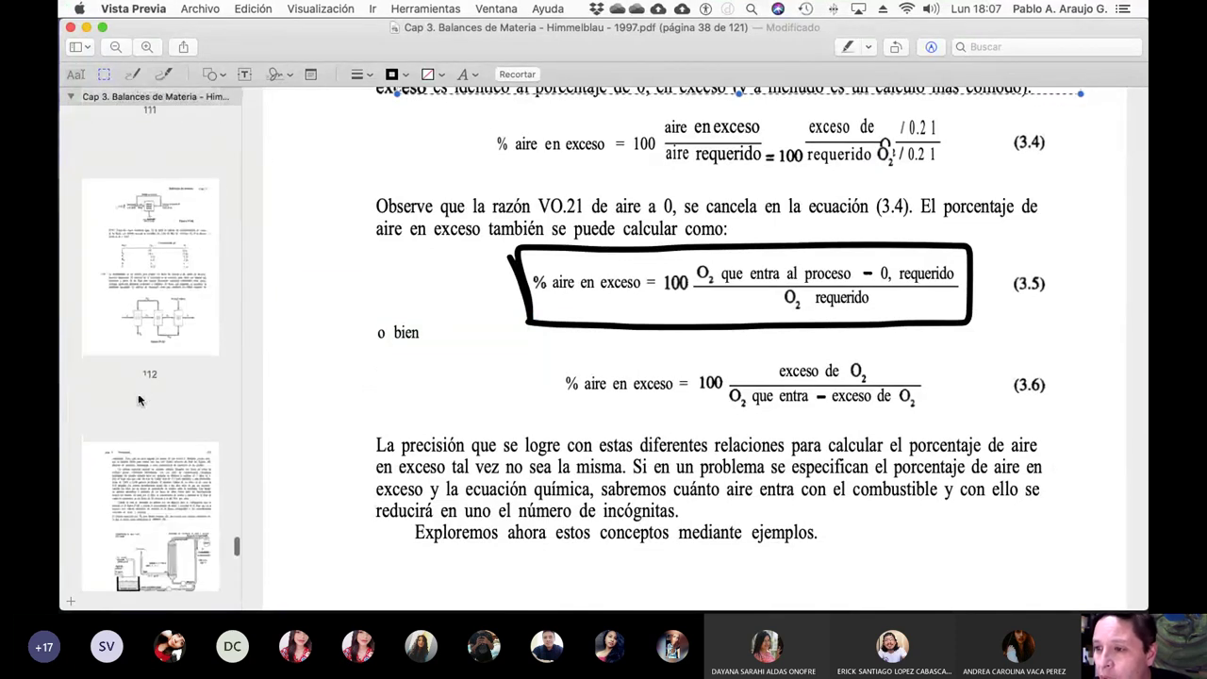
scroll(139, 399, up, 5)
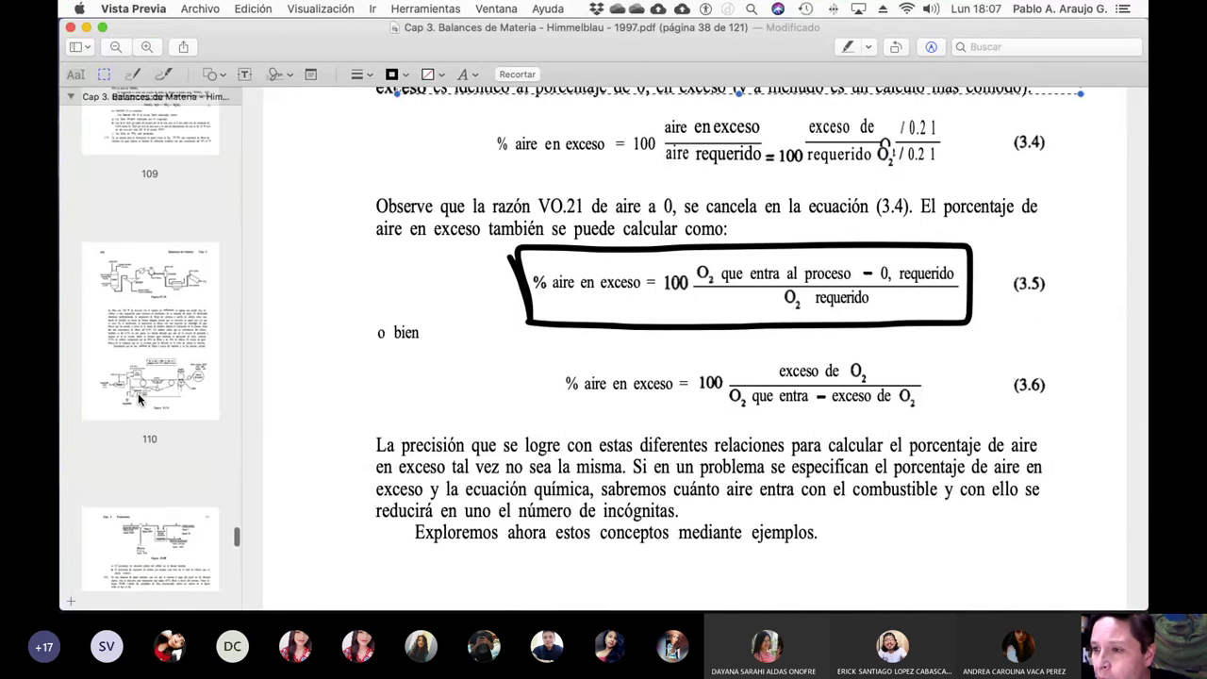
scroll(138, 399, up, 3)
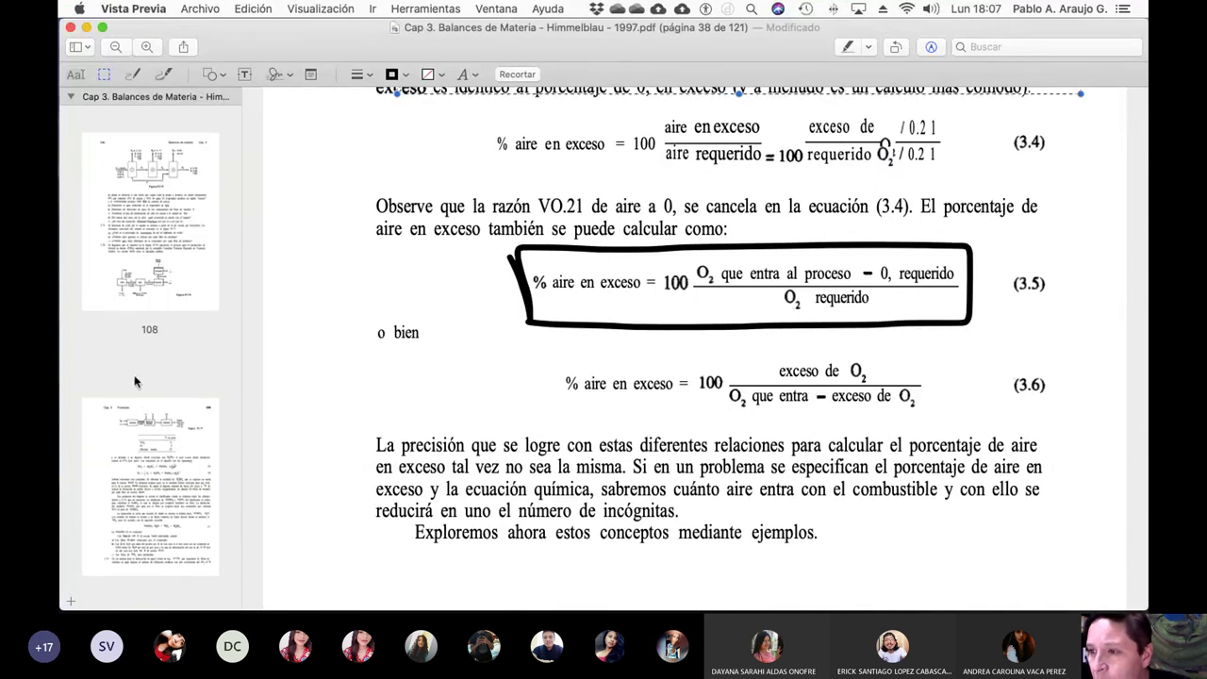
scroll(135, 381, up, 3)
scroll(134, 381, up, 5)
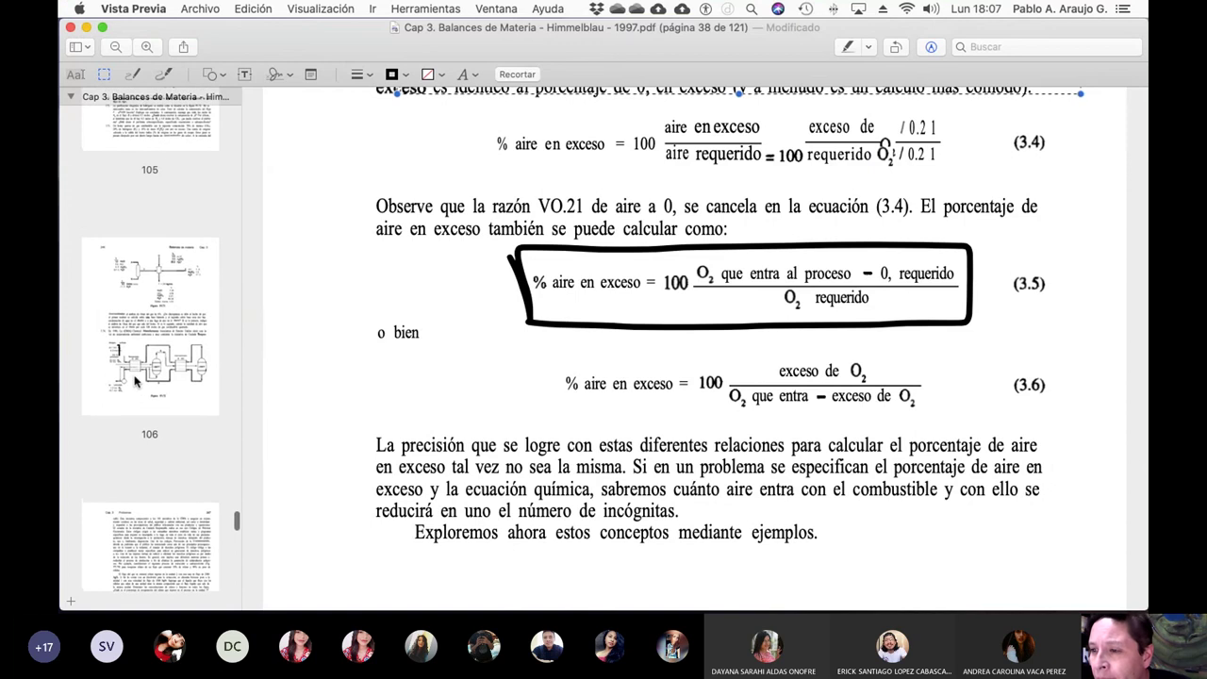
scroll(135, 380, up, 5)
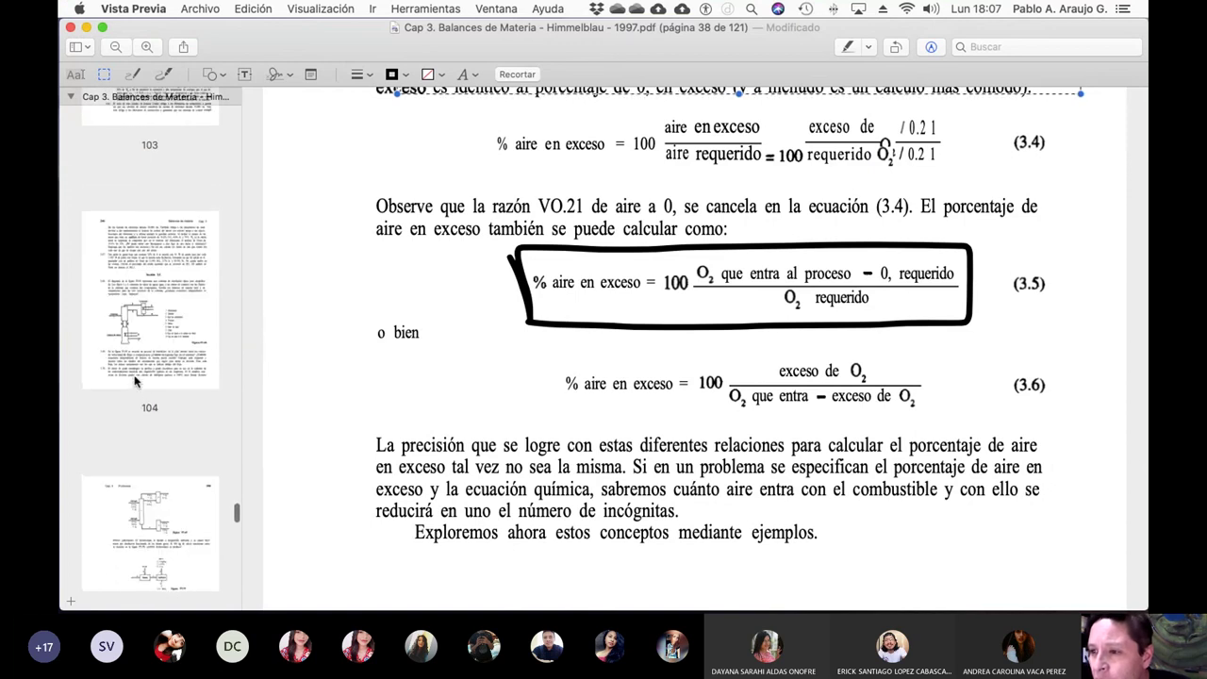
click(156, 247)
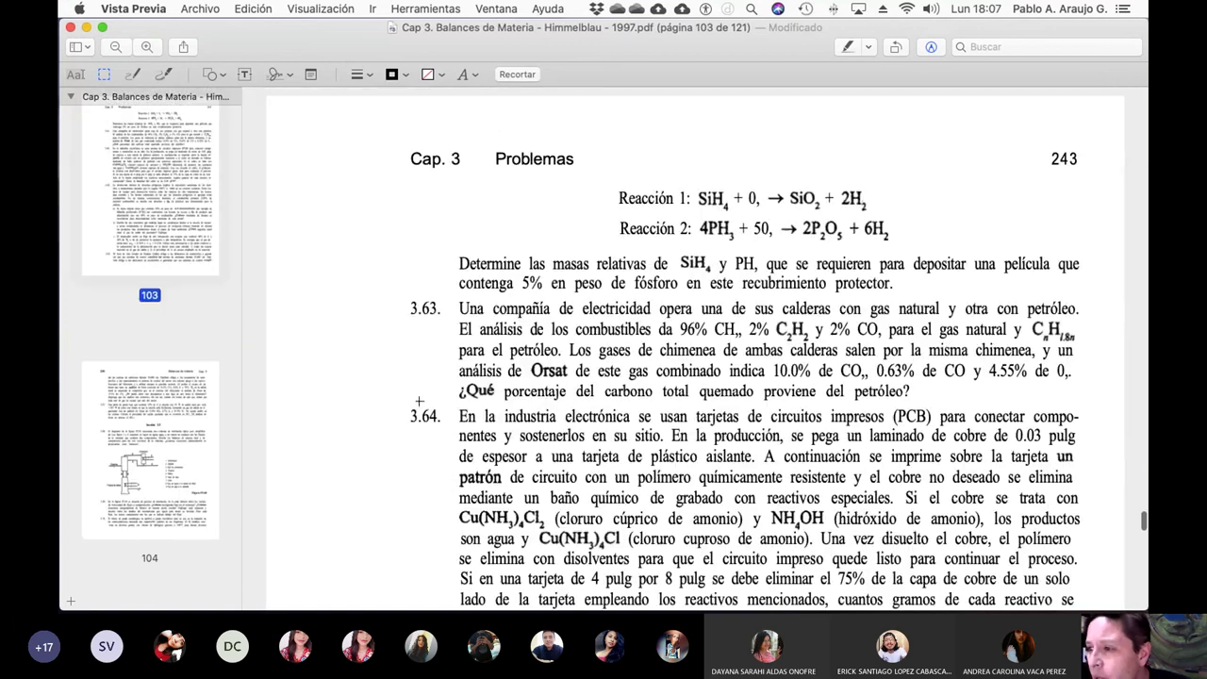
scroll(444, 412, up, 20)
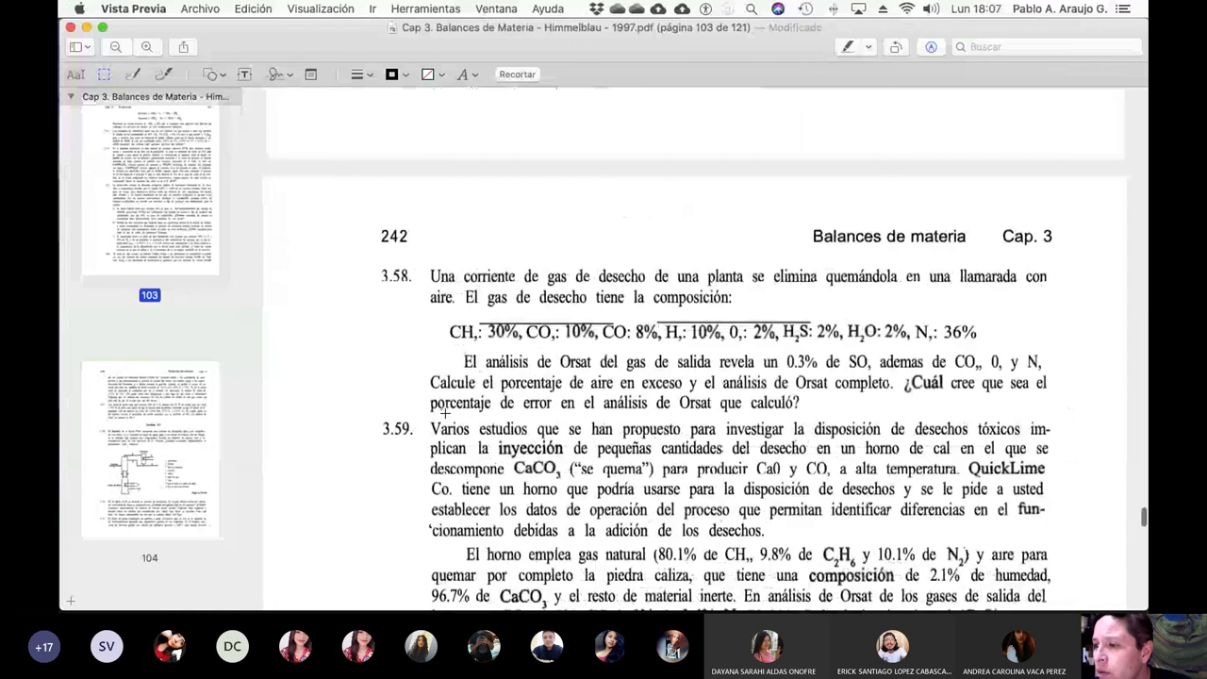
scroll(444, 412, down, 5)
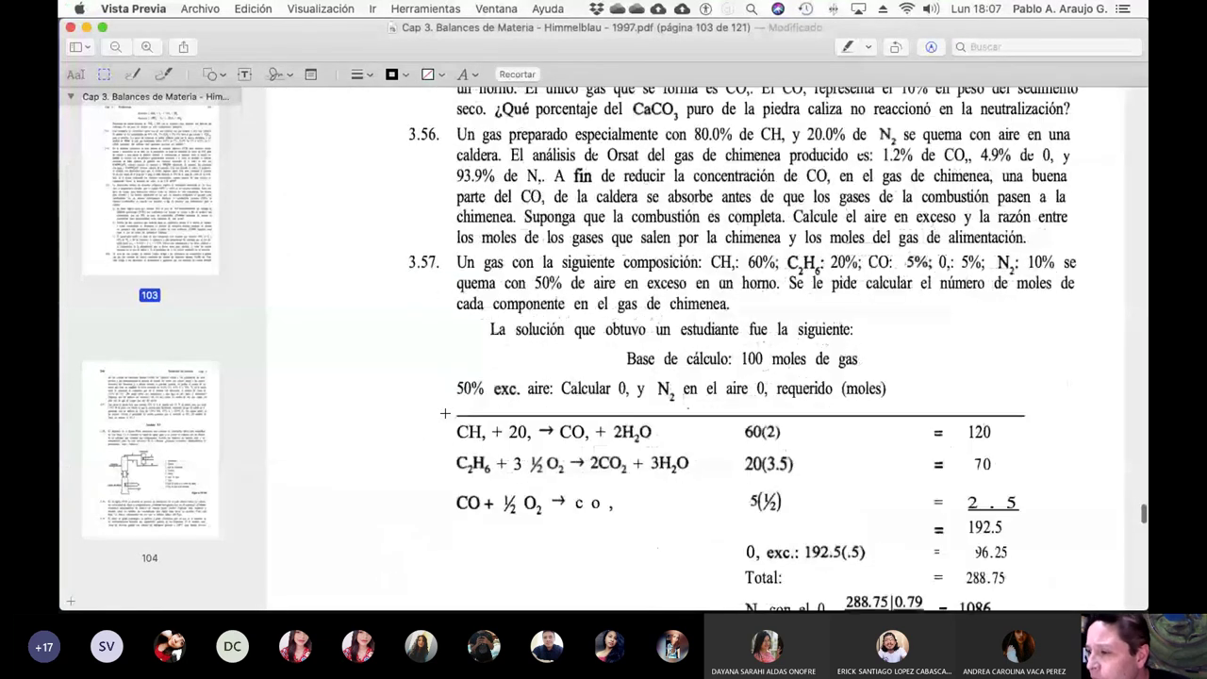
scroll(444, 412, down, 8)
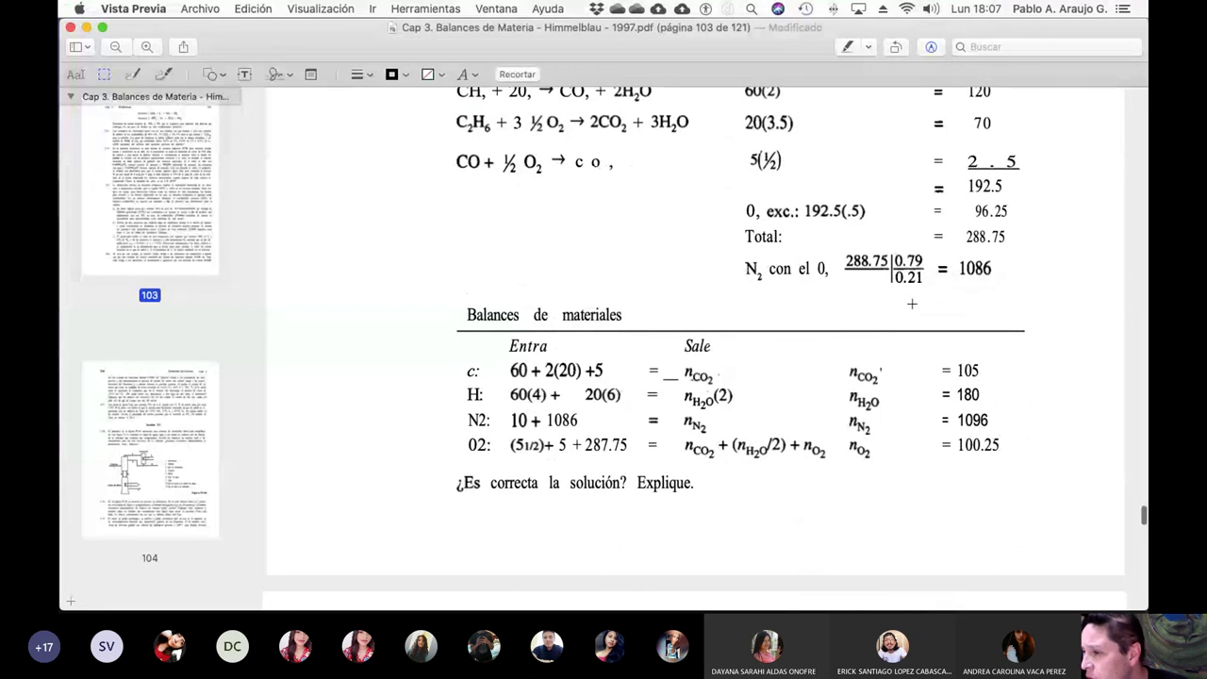
Step: Compare the Excel component balance table with the outlet moles in the PDF's student solution
key(super+Tab)
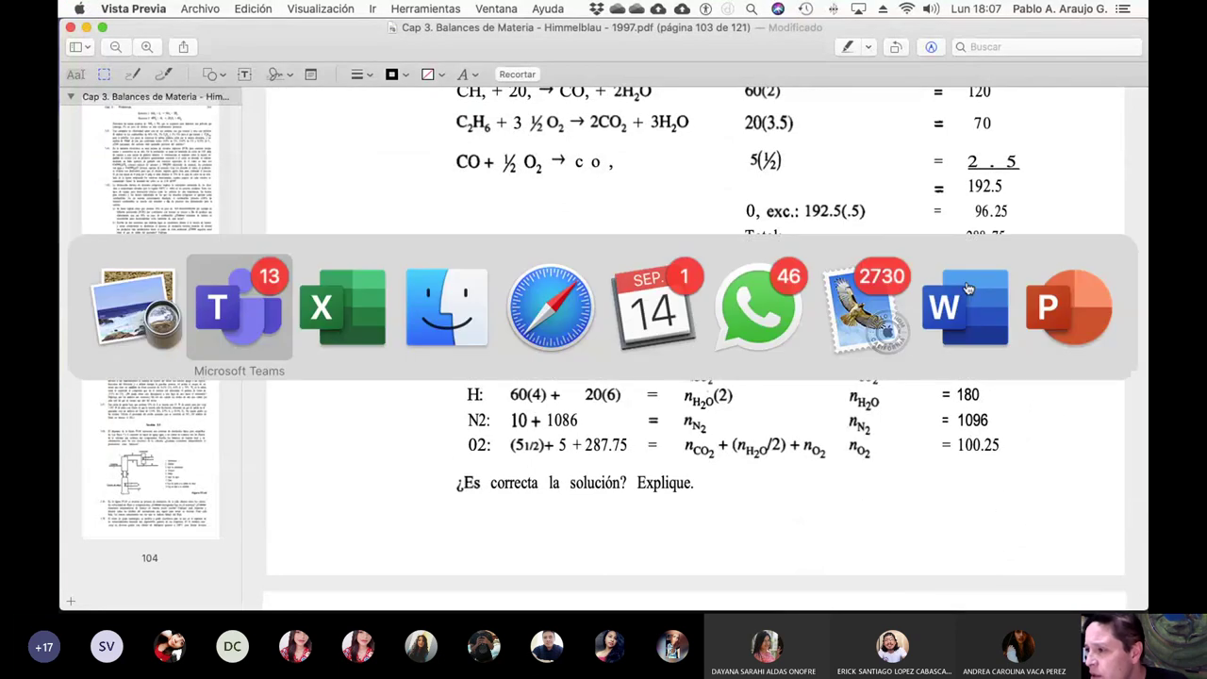
key(super+Tab)
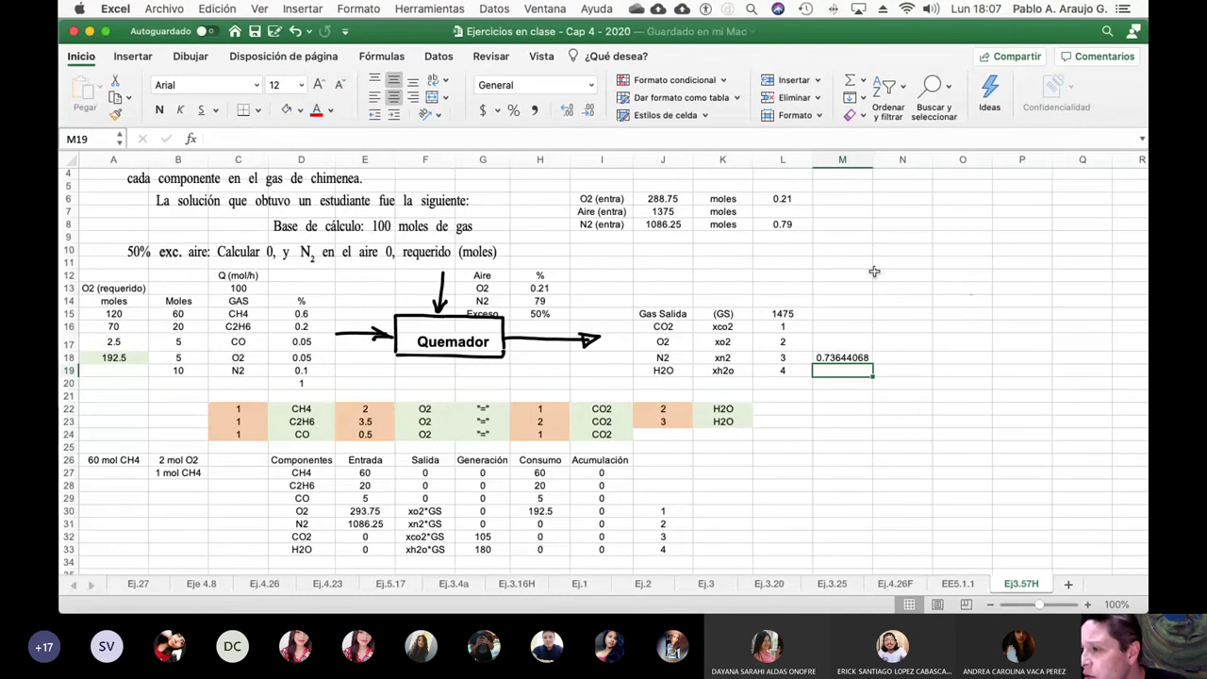
key(super+Tab)
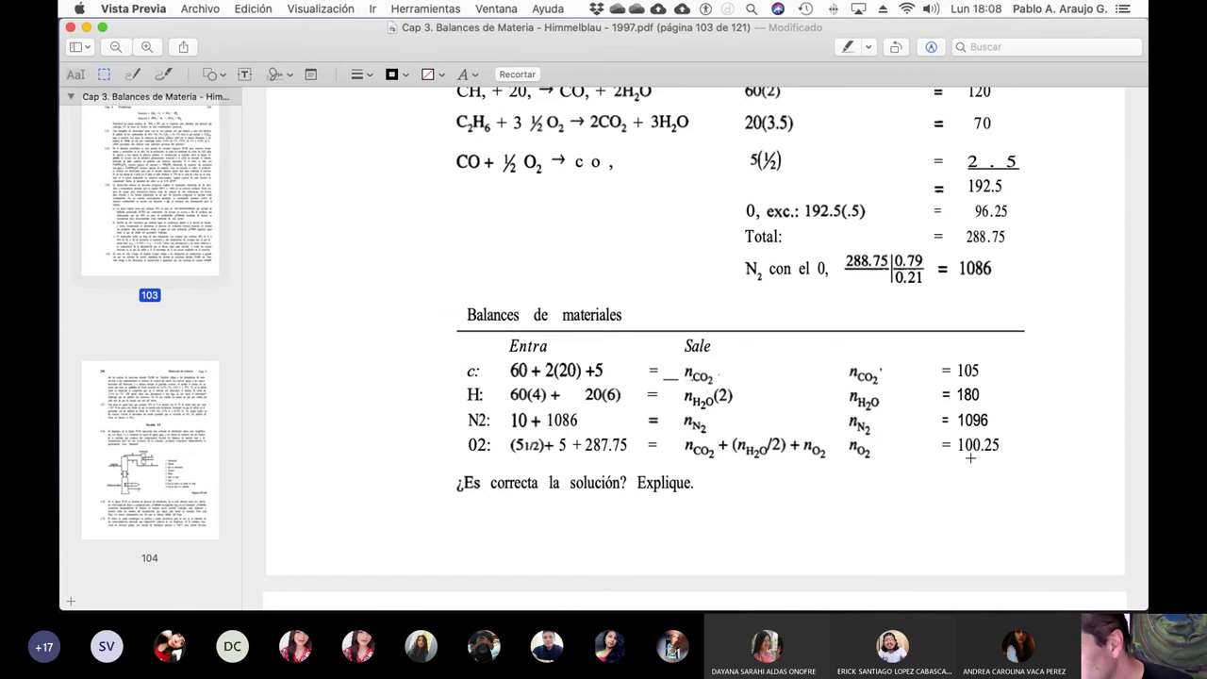
Step: Return to Excel and replace the N2 outlet expression in F31 with the N2 fraction times the outlet gas moles, =M18*L15
key(super+Tab)
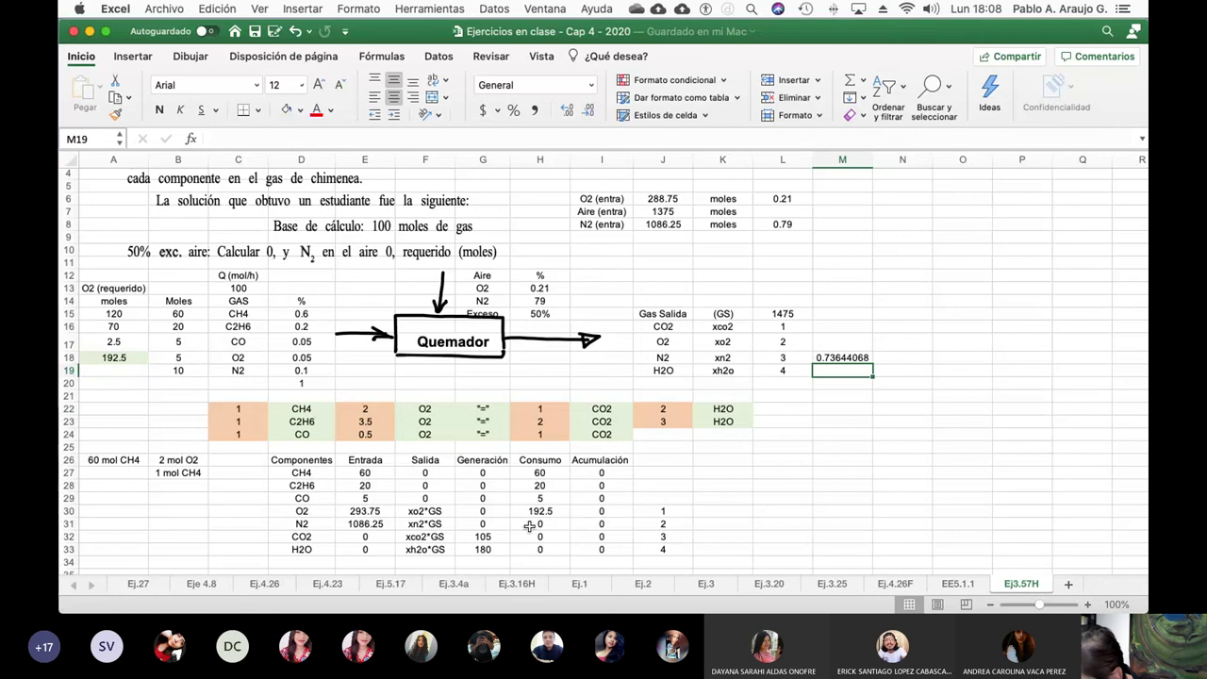
click(441, 524)
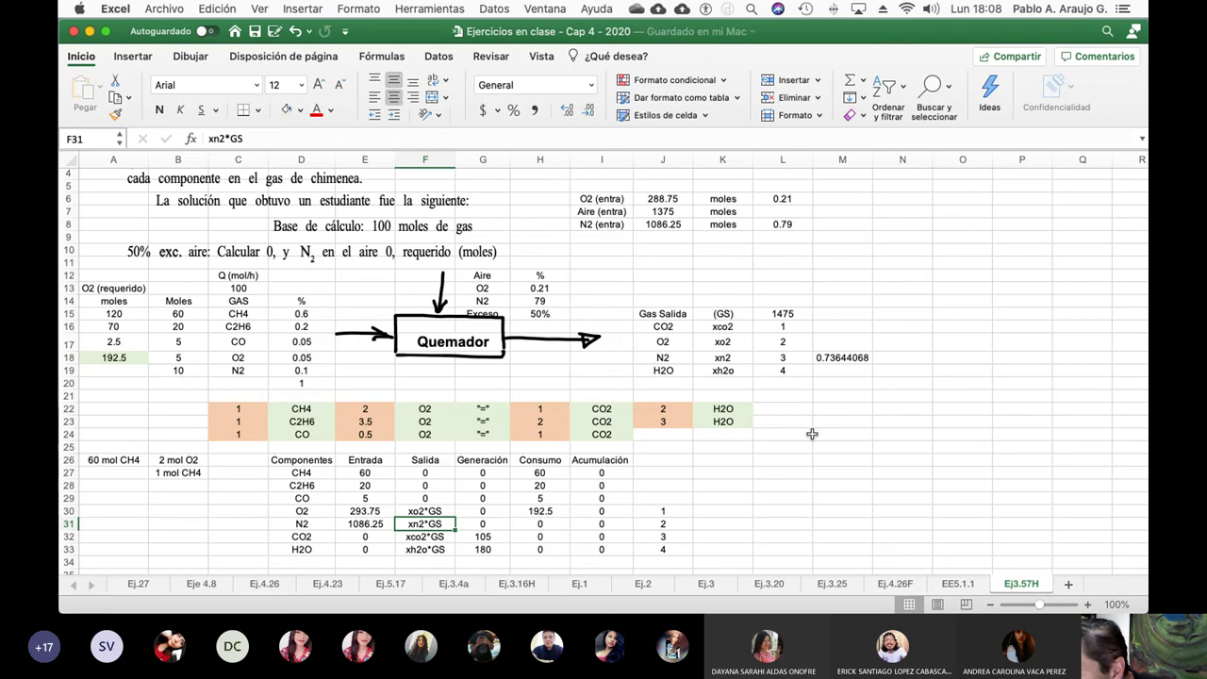
text(=)
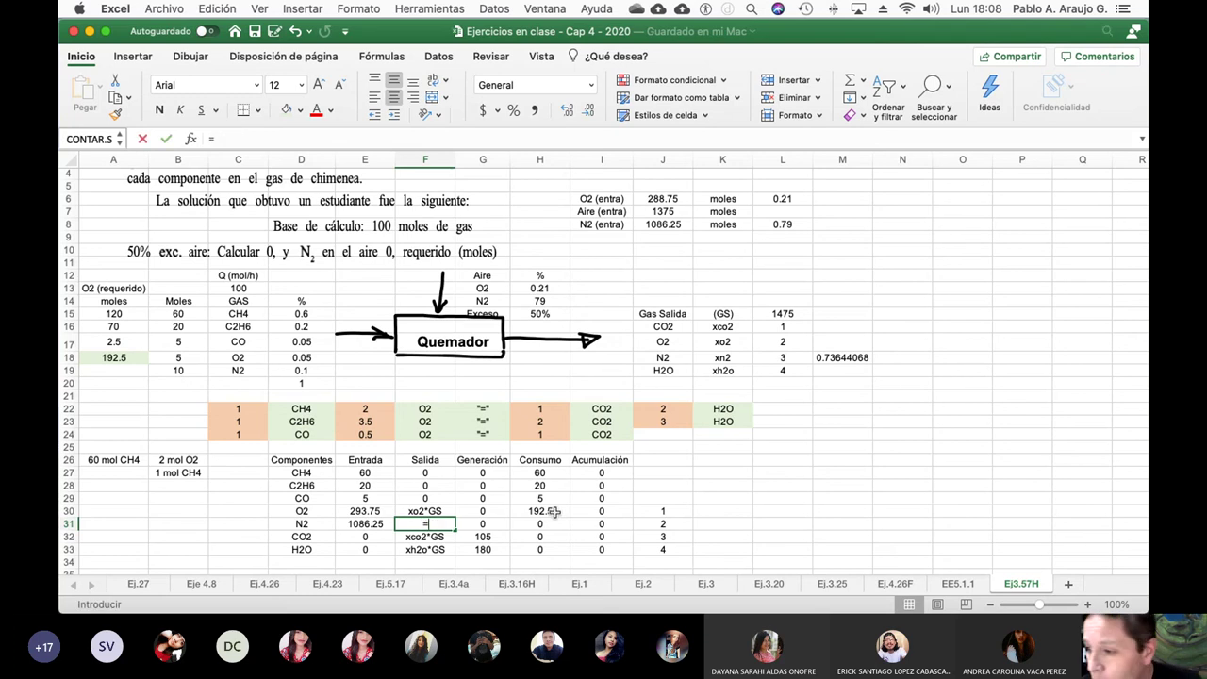
click(840, 358)
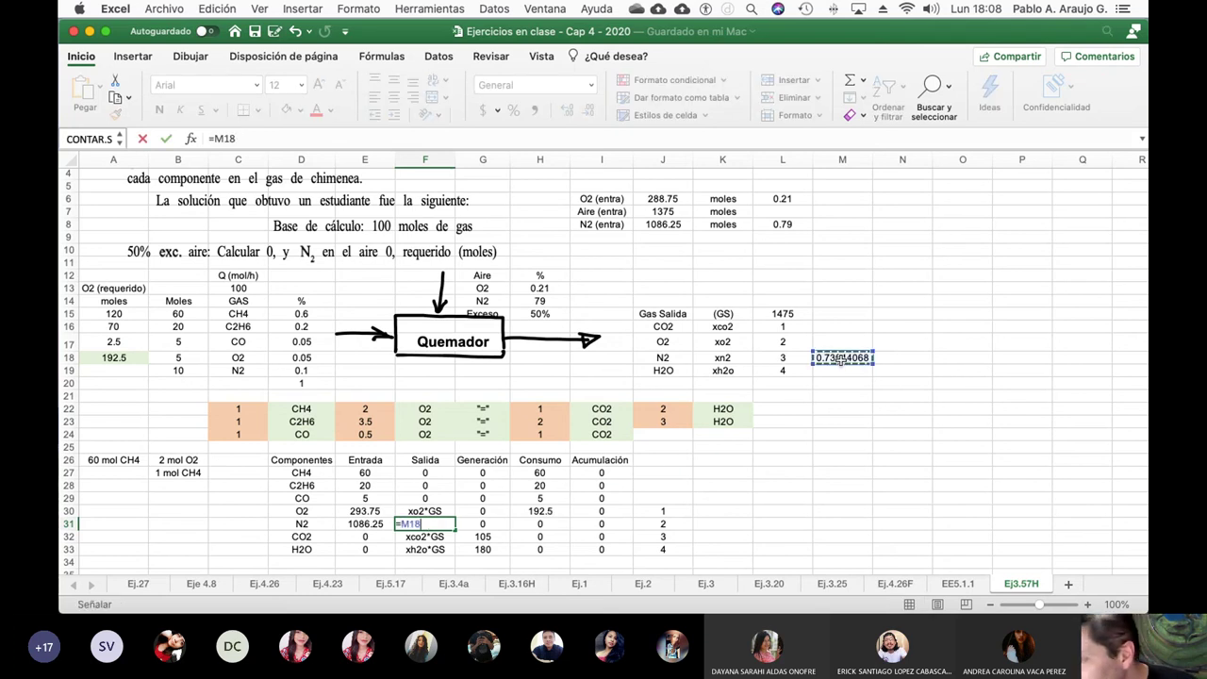
text(*)
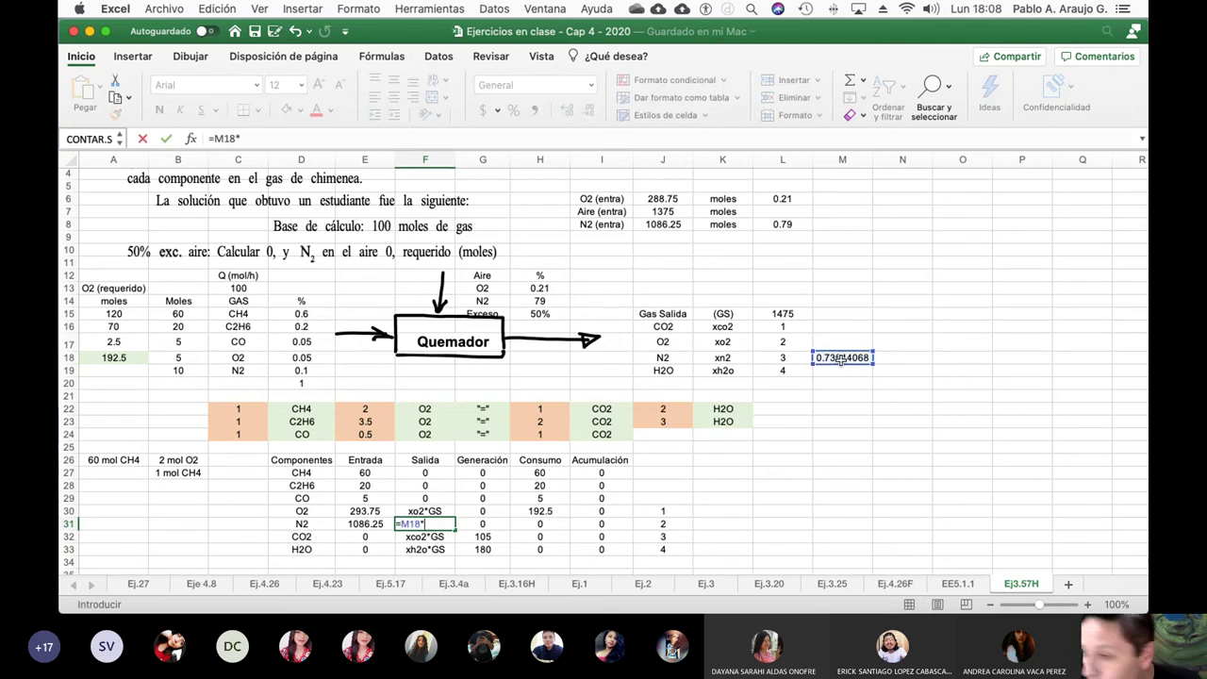
click(797, 315)
key(Return)
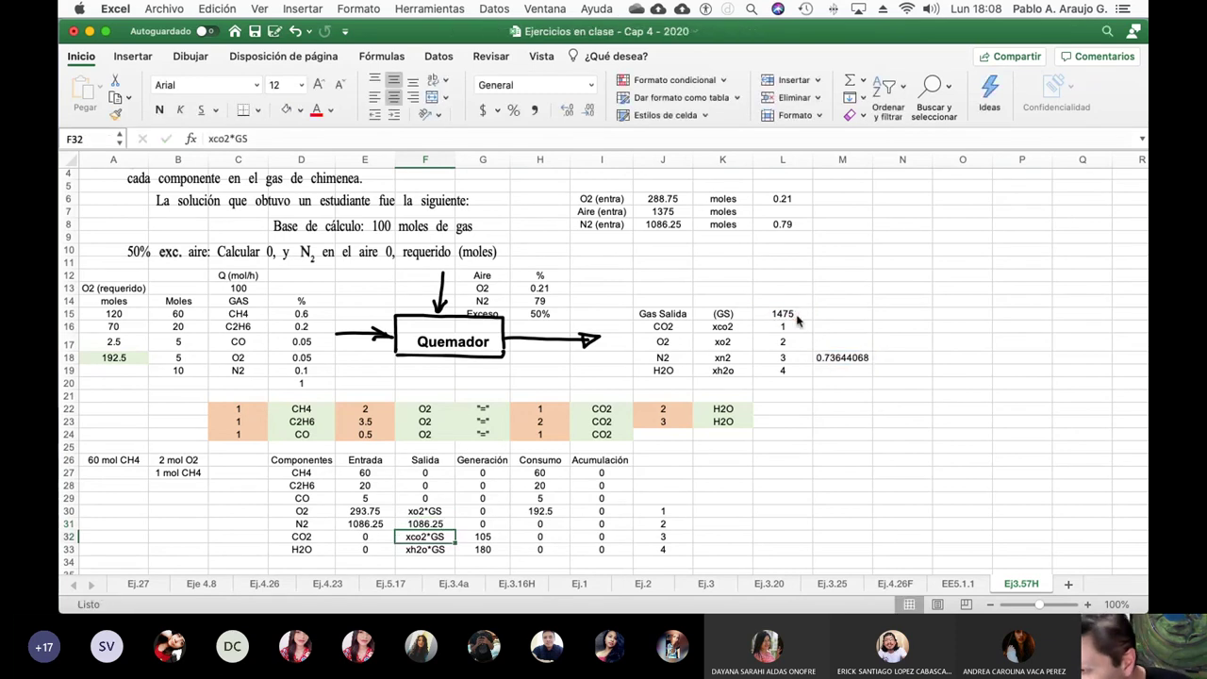
Step: Check the N2 balance in the PDF and add the fuel gas N2 to the N2 inlet in Excel's E31, =J8+B19
key(super+Tab)
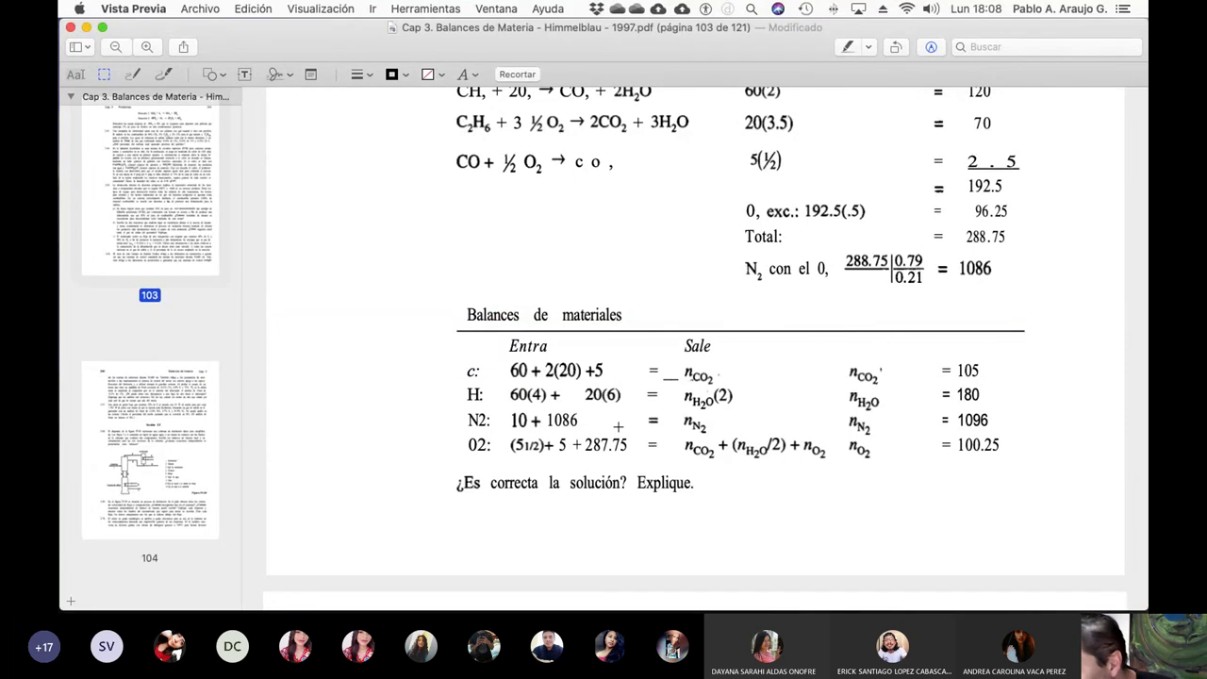
key(super+Tab)
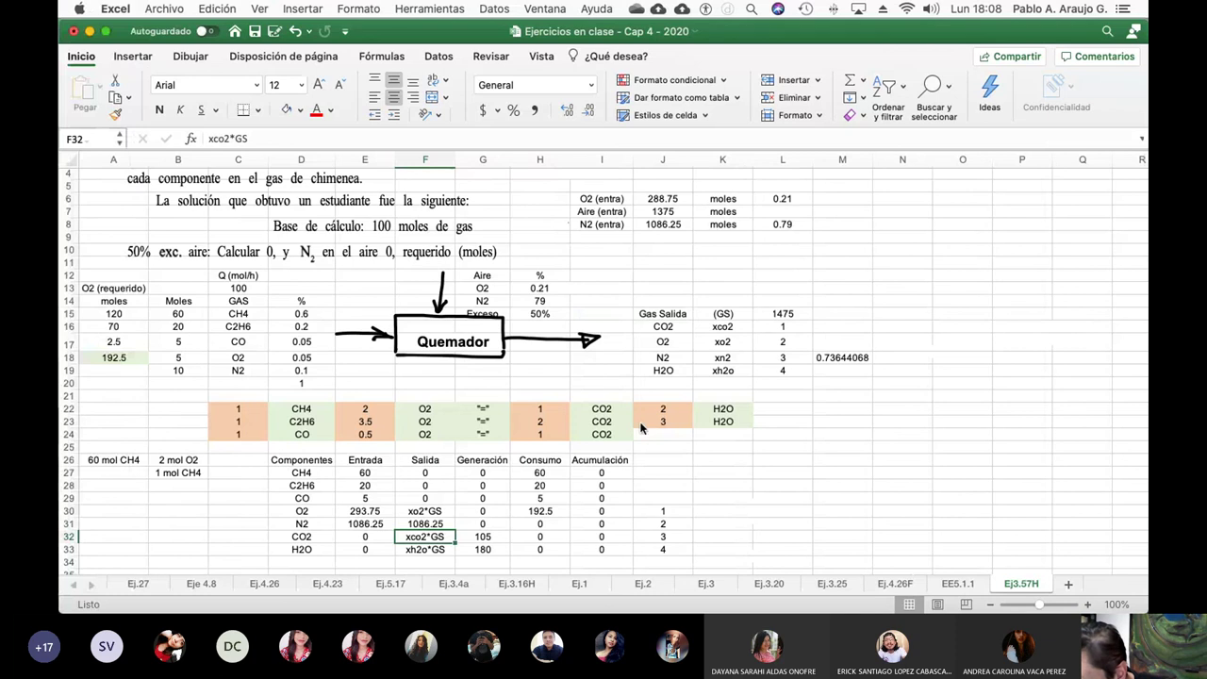
key(Up)
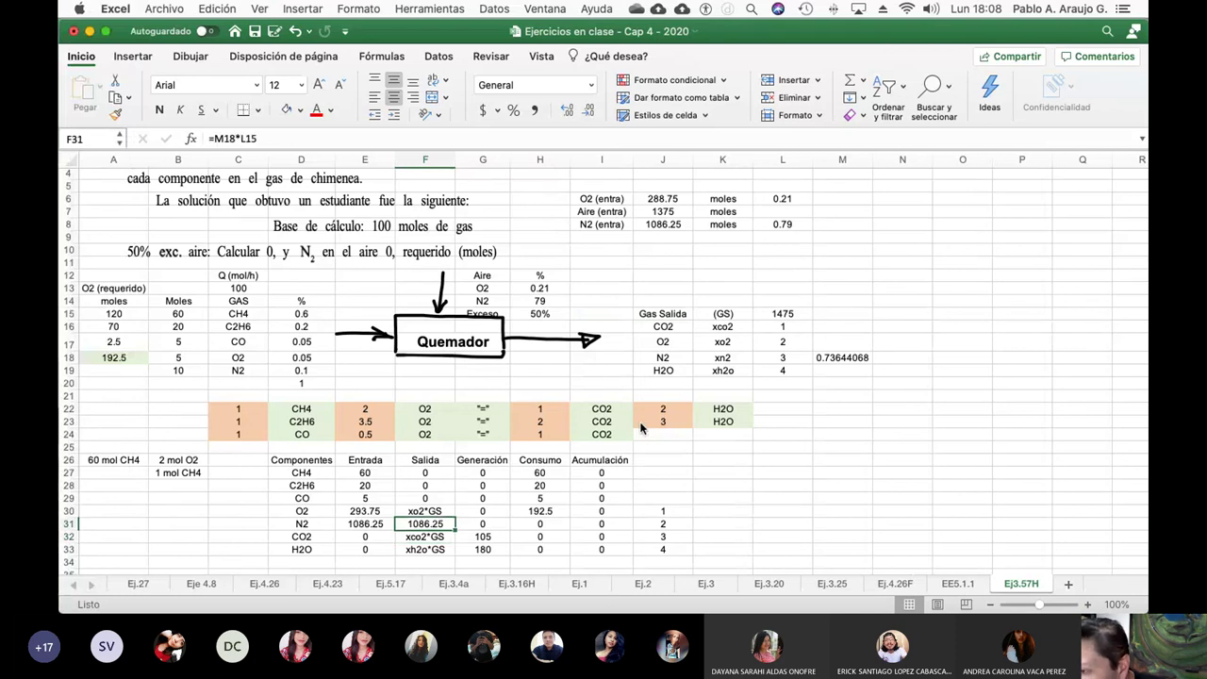
key(Left)
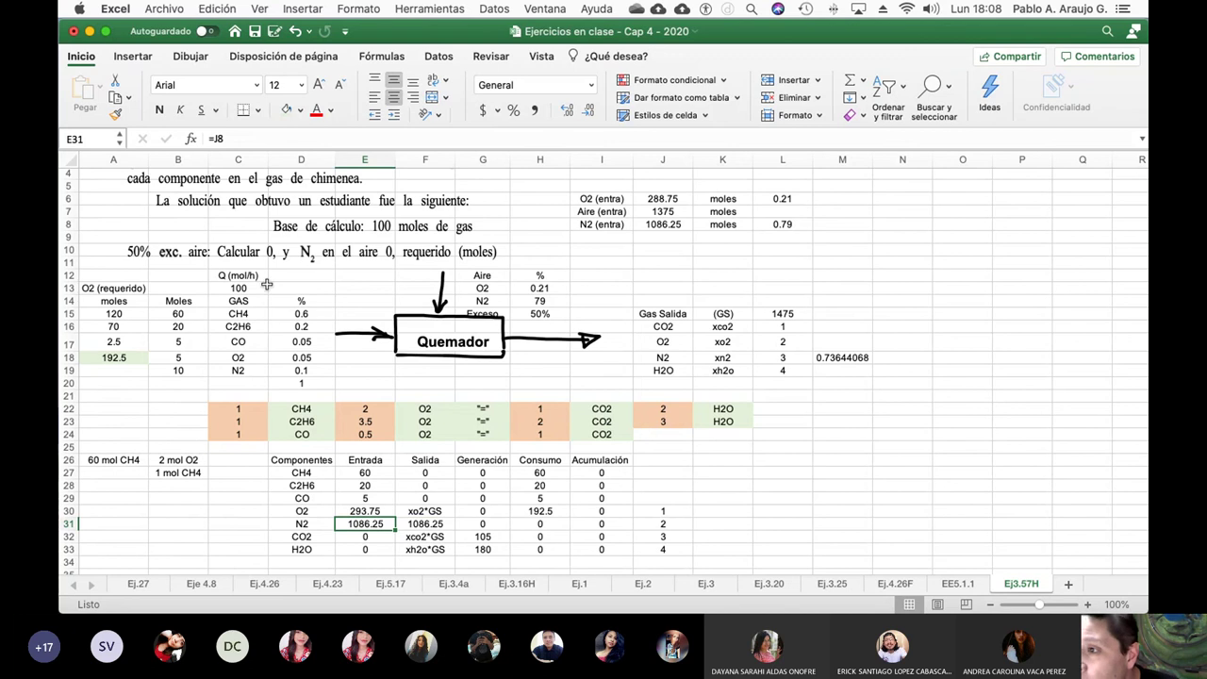
click(250, 138)
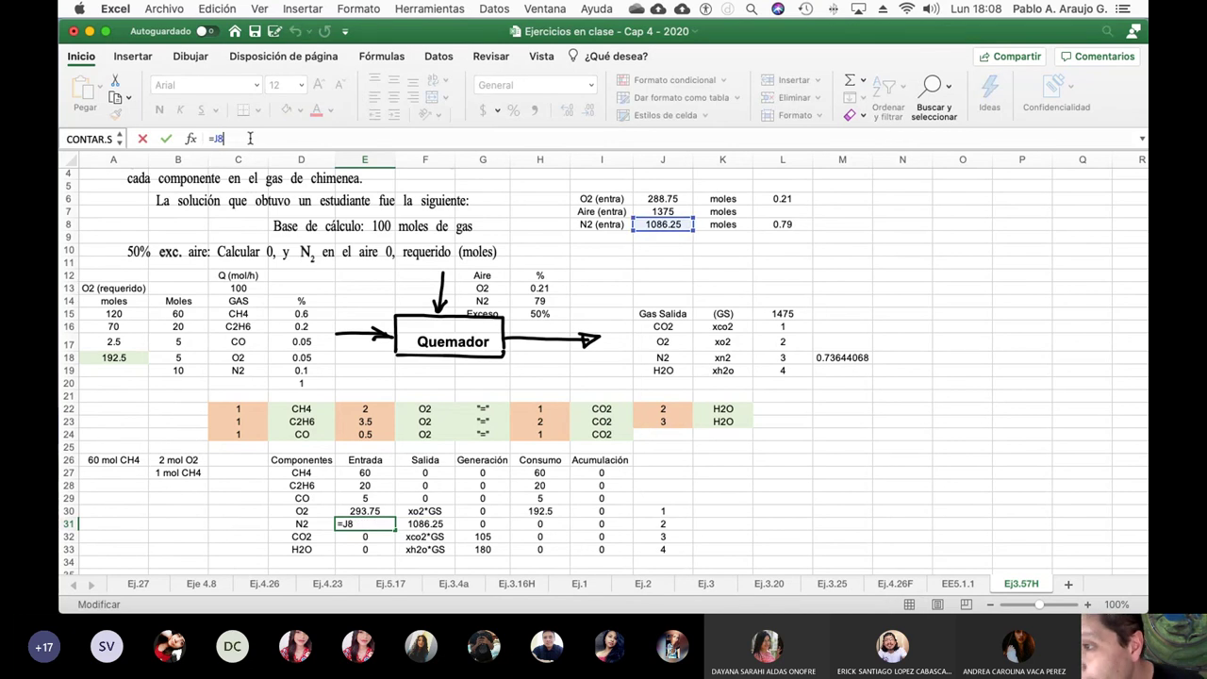
text(+)
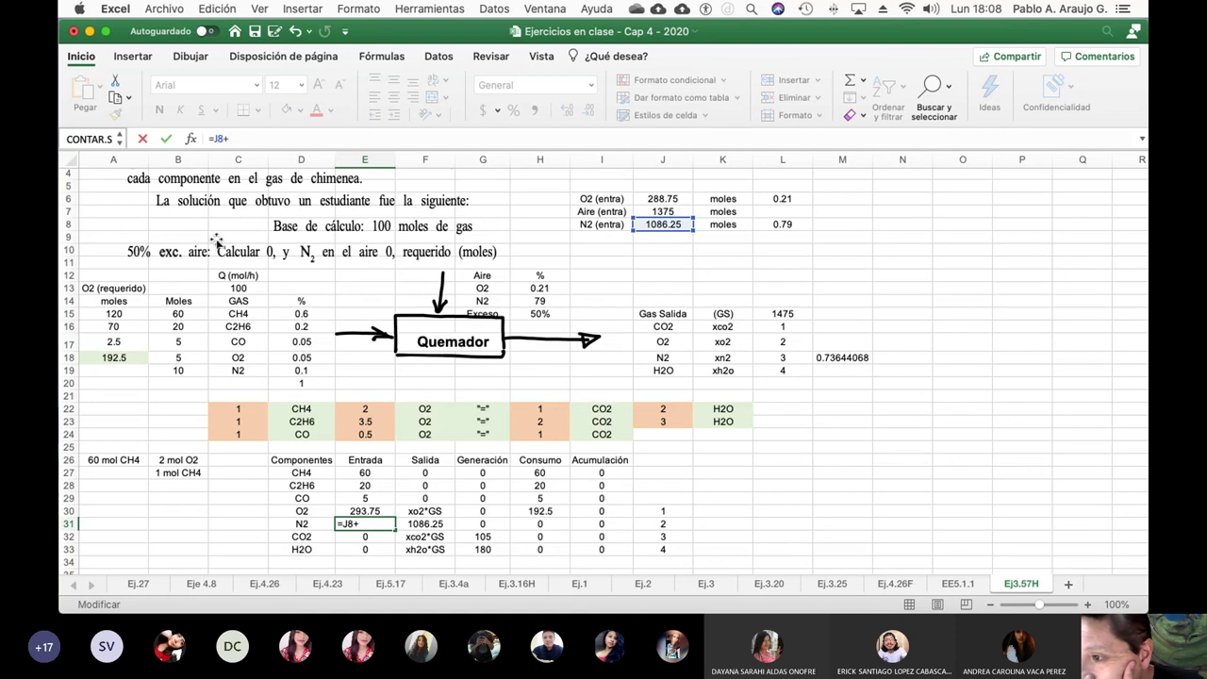
click(179, 371)
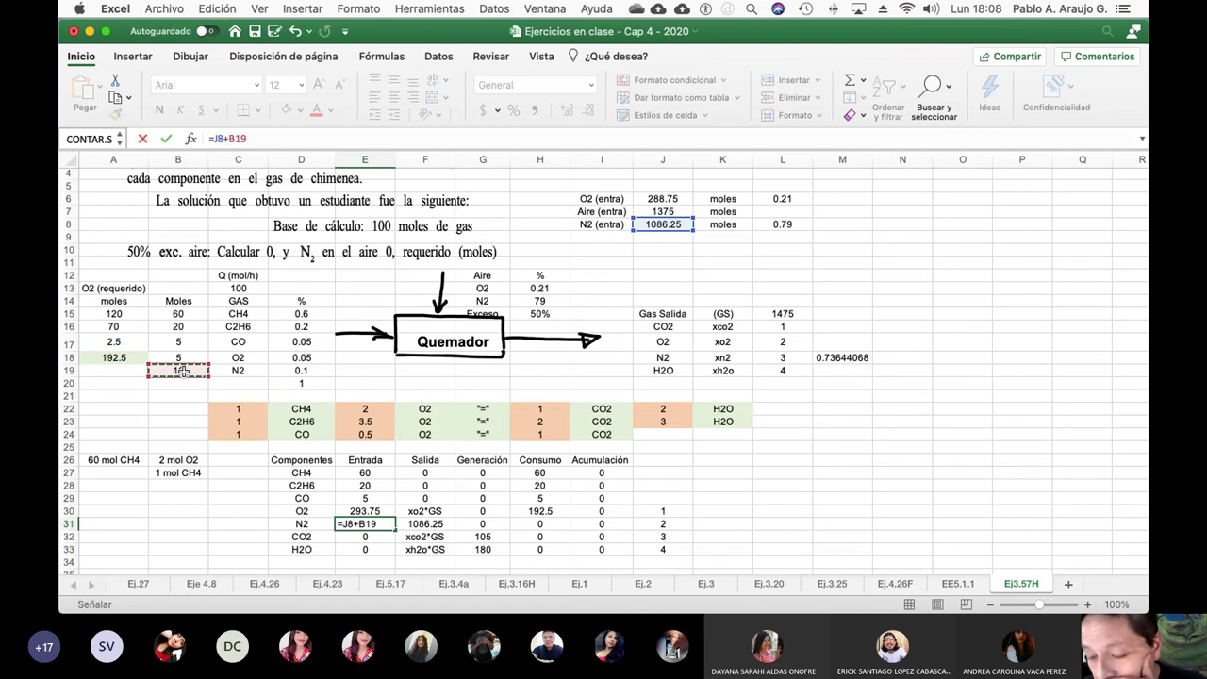
key(Return)
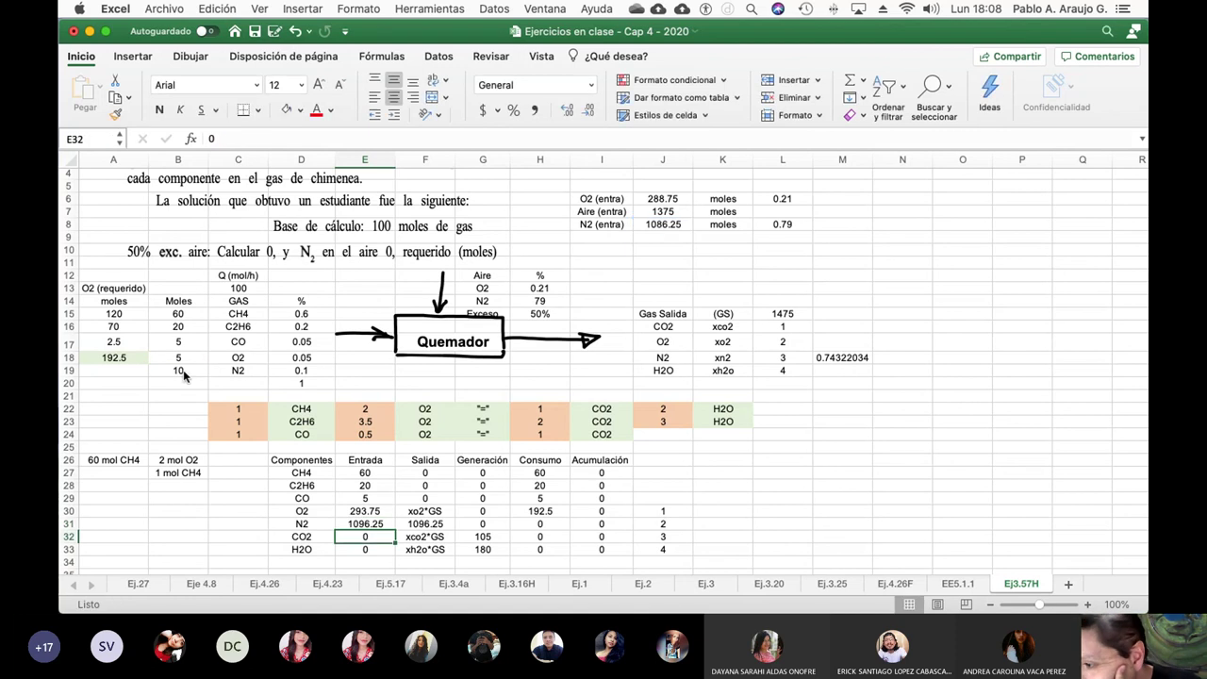
Step: Check the N2 outlet formula in F31 and save the workbook
key(Up)
key(Right)
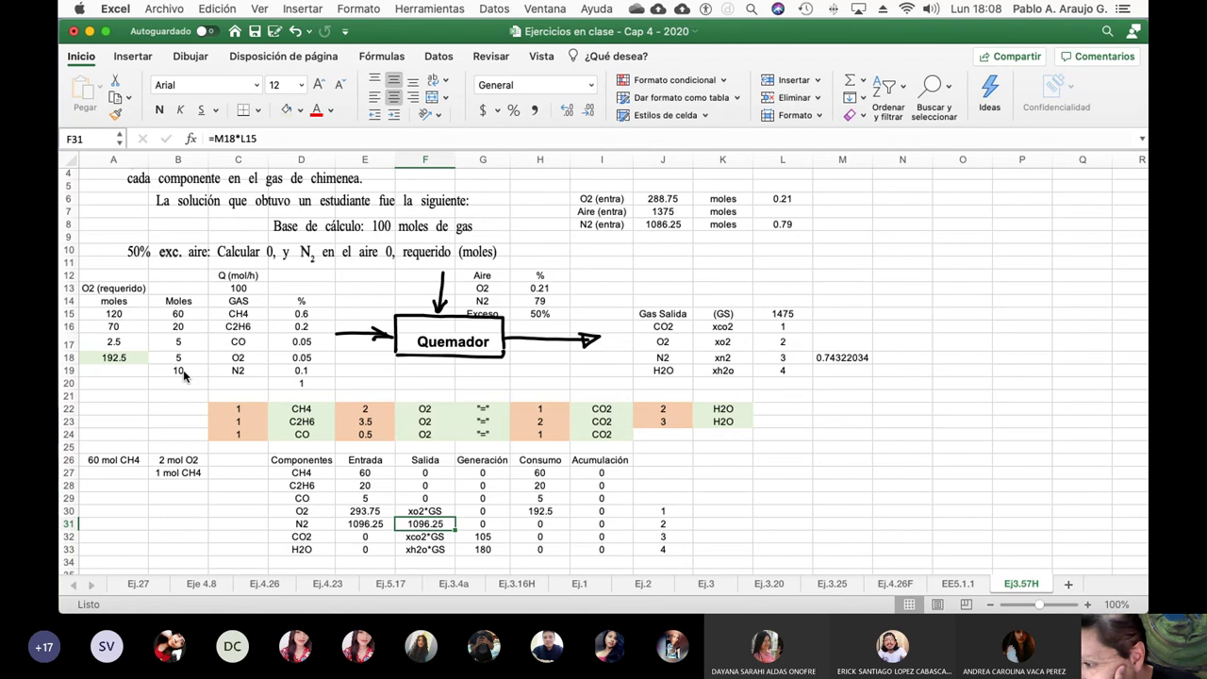
key(super+s)
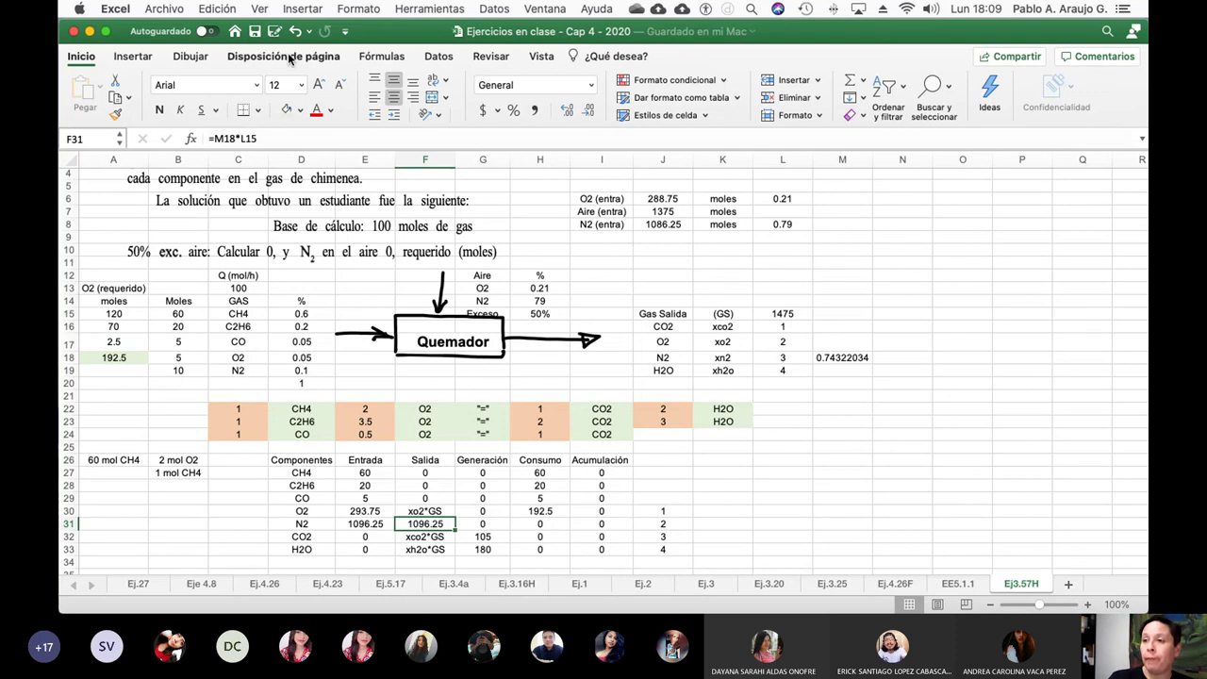
click(253, 33)
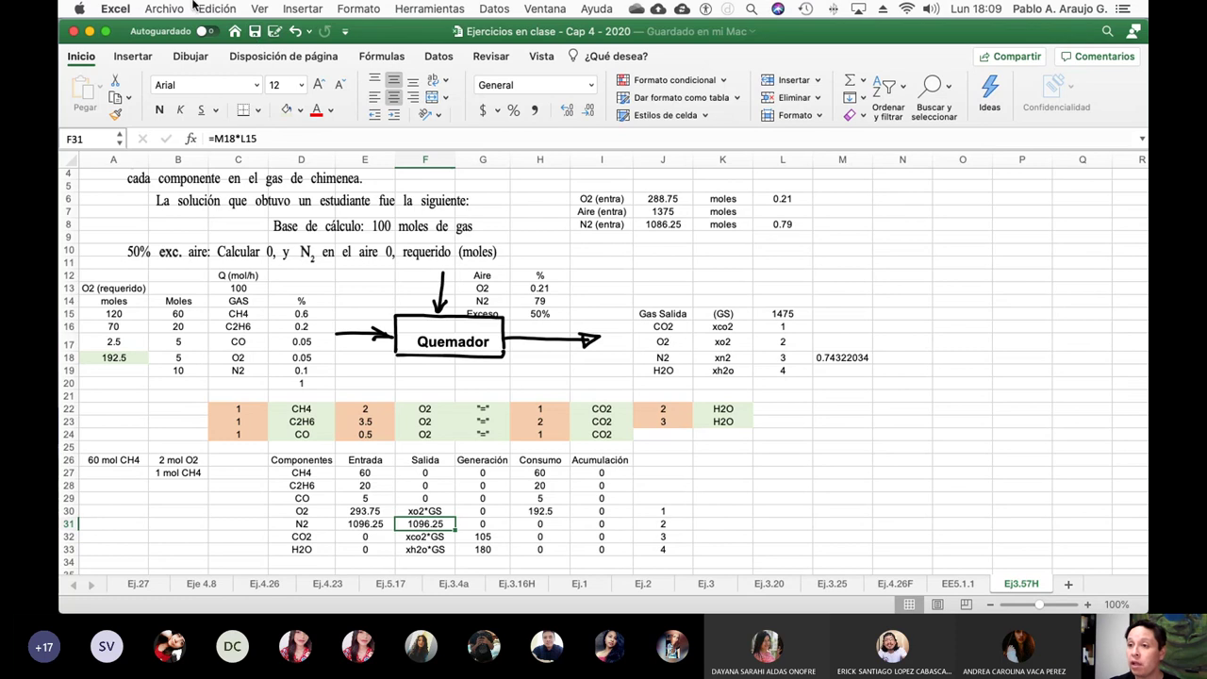
click(255, 32)
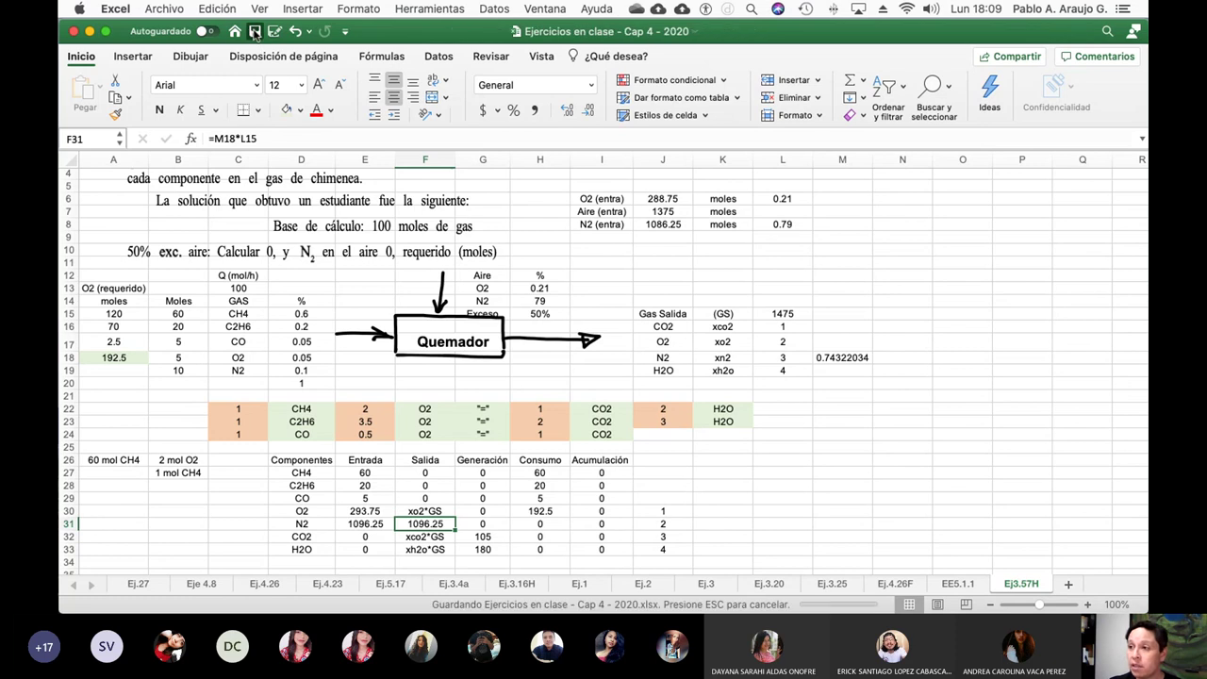